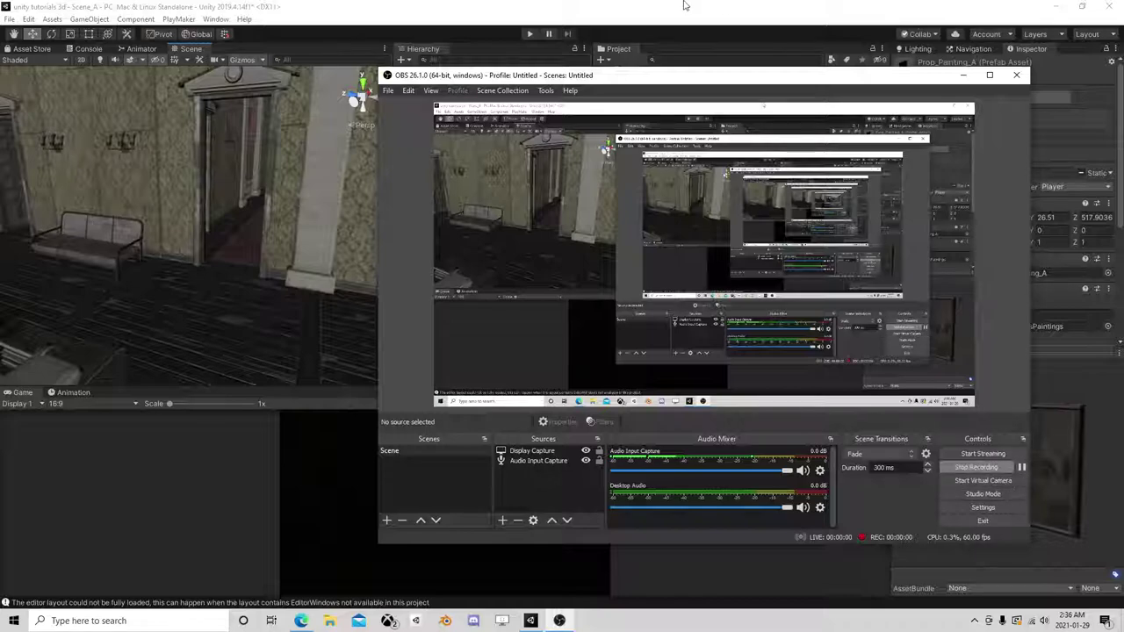
- Look around the villa hall and go through the doorway to view the rug-lined corridor
{"action": "left_click", "coordinate": [306, 305]}
{"action": "scroll", "coordinate": [286, 302], "scroll_direction": "down", "scroll_amount": 3}
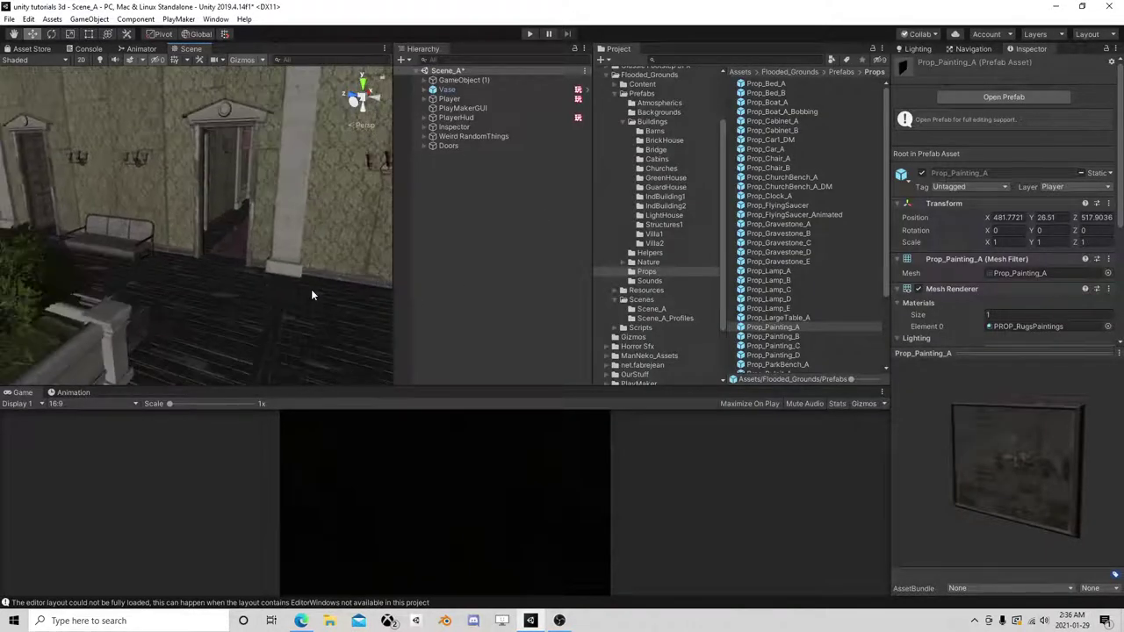
{"action": "middle_click_drag", "start_coordinate": [300, 299], "coordinate": [267, 284]}
{"action": "scroll", "coordinate": [267, 284], "scroll_direction": "up", "scroll_amount": 3}
{"action": "right_click_drag", "start_coordinate": [267, 284], "coordinate": [193, 267]}
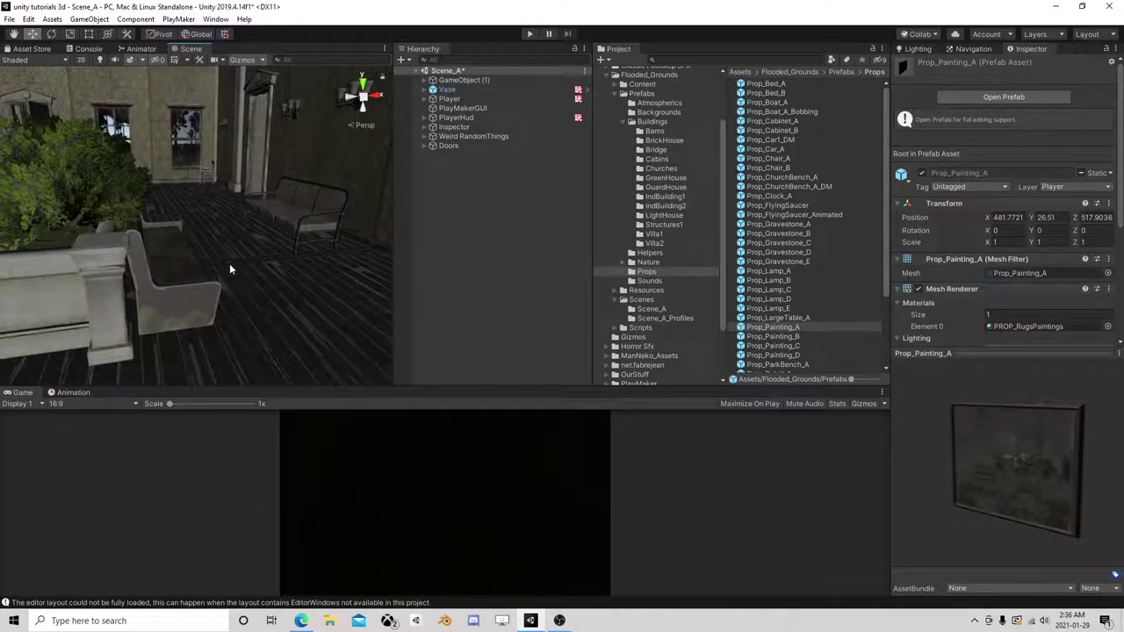
{"action": "right_click_drag", "start_coordinate": [213, 229], "coordinate": [410, 237]}
{"action": "scroll", "coordinate": [259, 241], "scroll_direction": "up", "scroll_amount": 5}
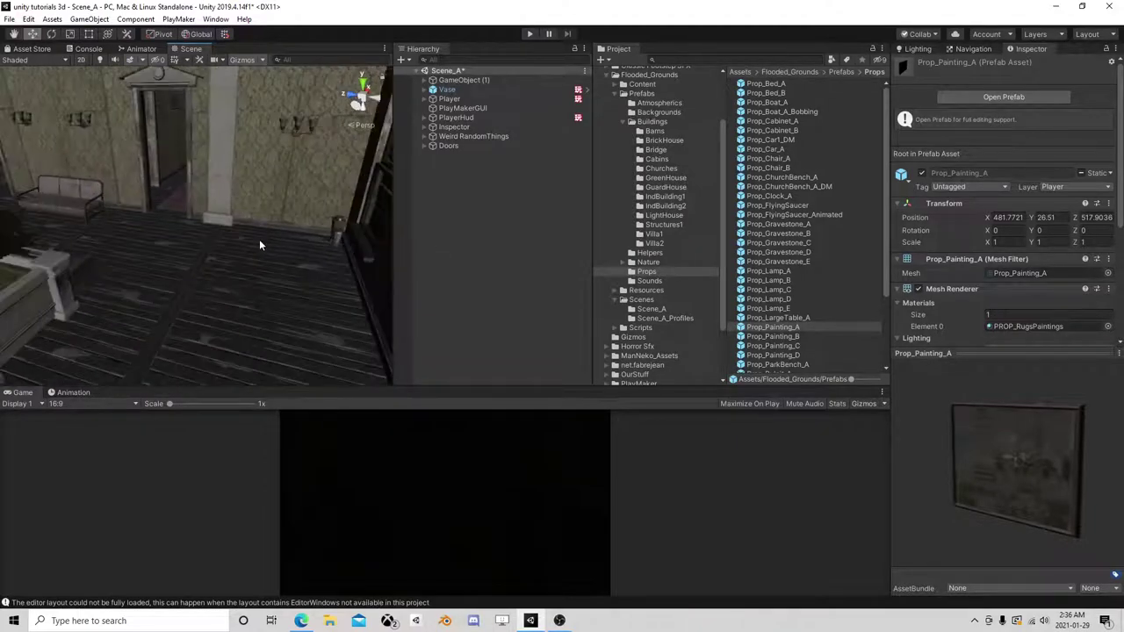
{"action": "middle_click_drag", "start_coordinate": [246, 281], "coordinate": [283, 264]}
{"action": "right_click_drag", "start_coordinate": [283, 263], "coordinate": [518, 242]}
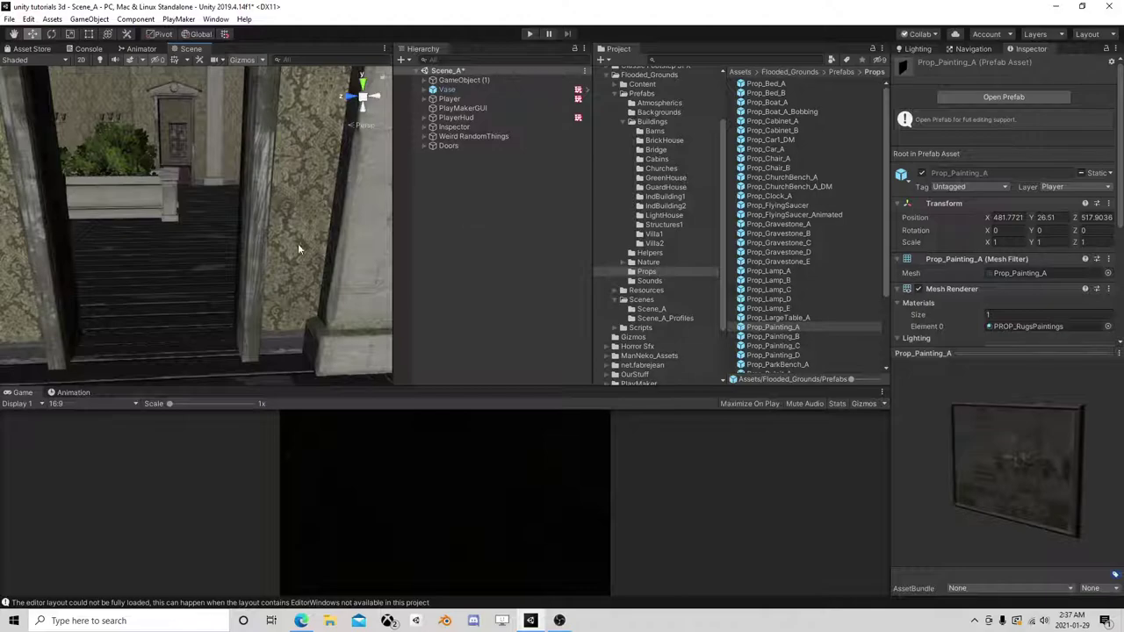
{"action": "right_click_drag", "start_coordinate": [299, 248], "coordinate": [202, 259]}
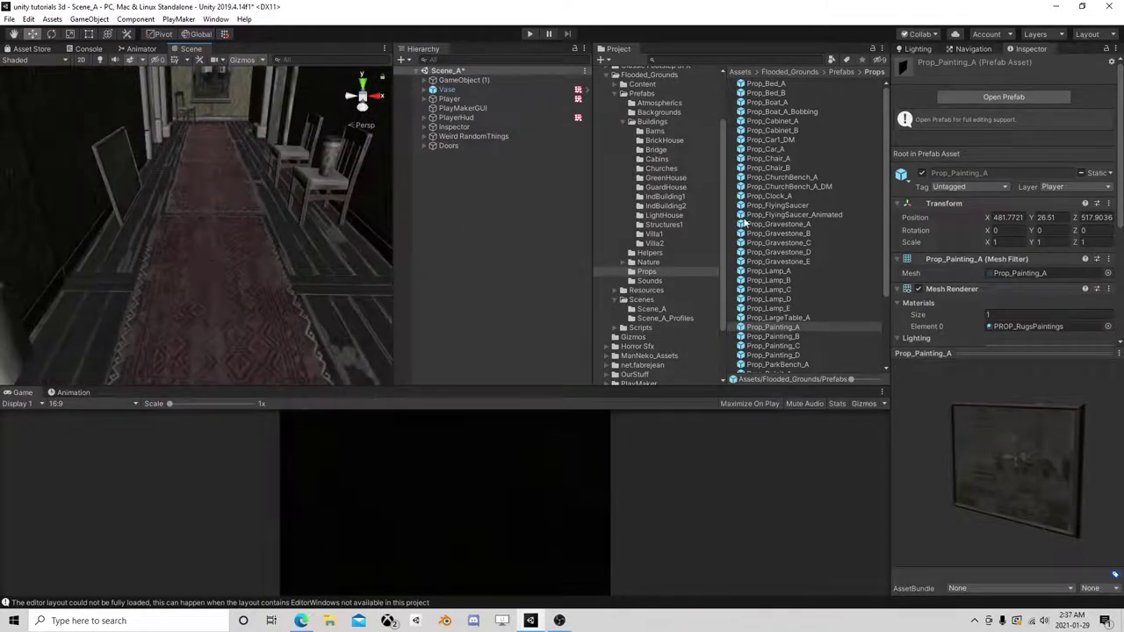
- Place Prop_Painting_A and Prop_Lamp_A side by side on the corridor floor at the rug
{"action": "left_click_drag", "start_coordinate": [783, 332], "coordinate": [309, 279]}
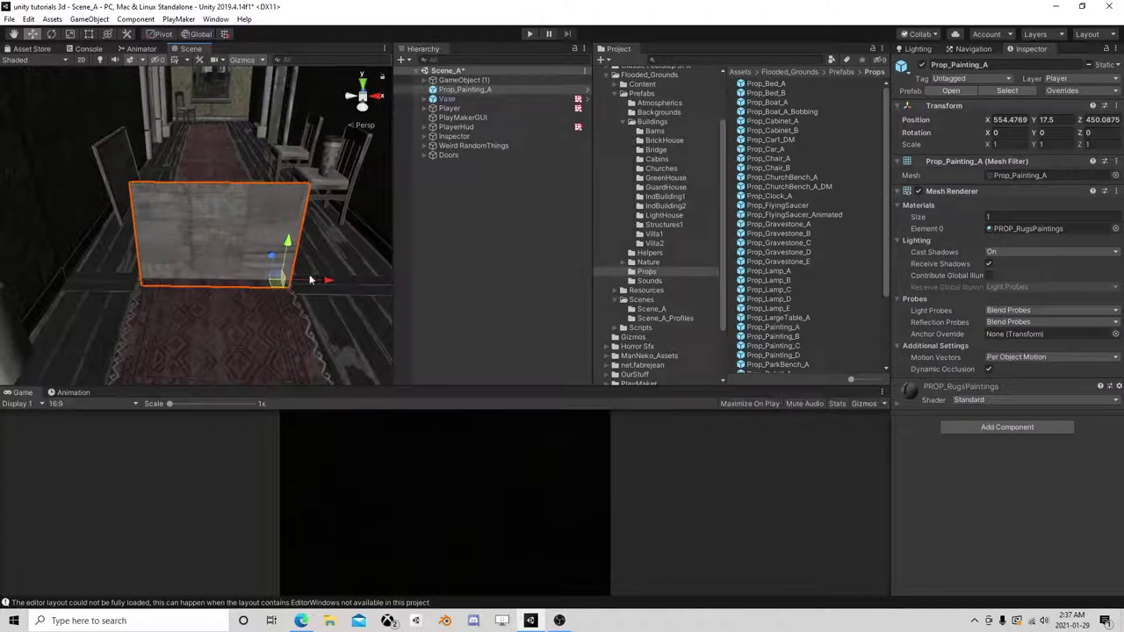
{"action": "left_click", "coordinate": [786, 272]}
{"action": "left_click_drag", "start_coordinate": [779, 274], "coordinate": [330, 283]}
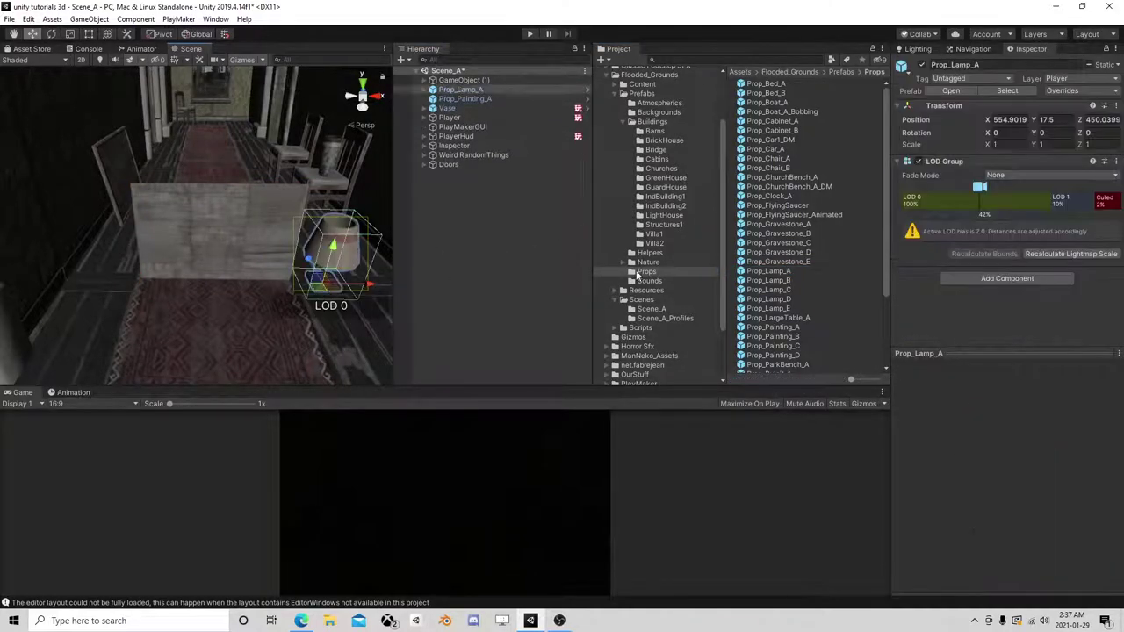
- Preview the furniture prefabs in the Props folder, including the clock, church bench, cabinet, pulpit, sofa and rug
{"action": "left_click", "coordinate": [777, 197]}
{"action": "left_click_drag", "start_coordinate": [1010, 439], "coordinate": [923, 376]}
{"action": "left_click", "coordinate": [779, 178]}
{"action": "left_click", "coordinate": [781, 168]}
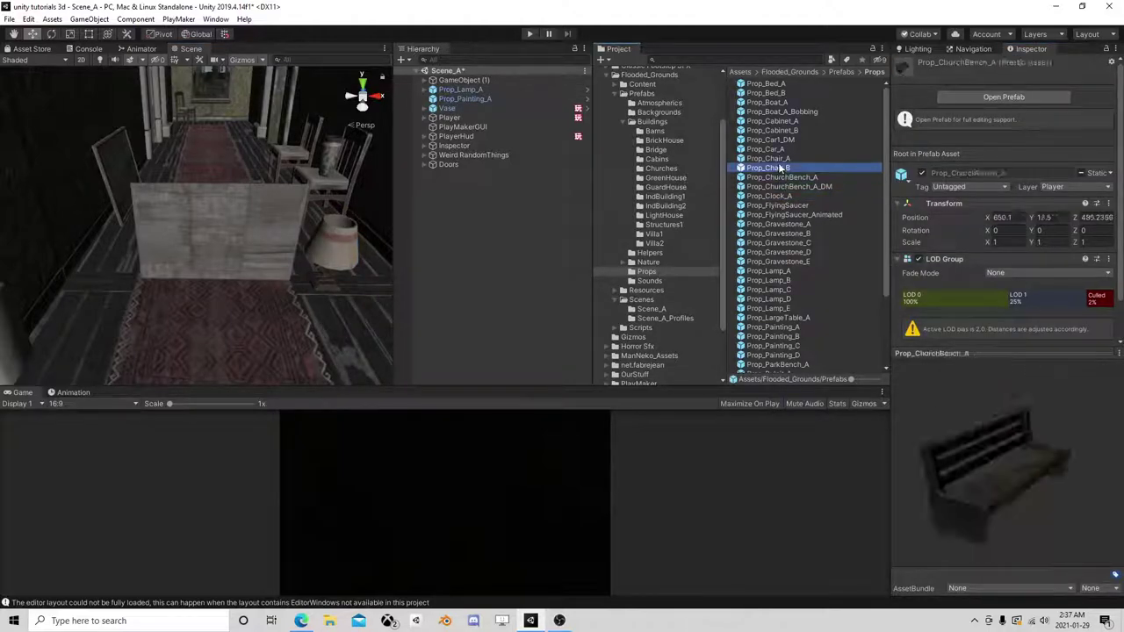
{"action": "left_click", "coordinate": [782, 150]}
{"action": "left_click", "coordinate": [782, 131]}
{"action": "scroll", "coordinate": [788, 320], "scroll_direction": "down", "scroll_amount": 3}
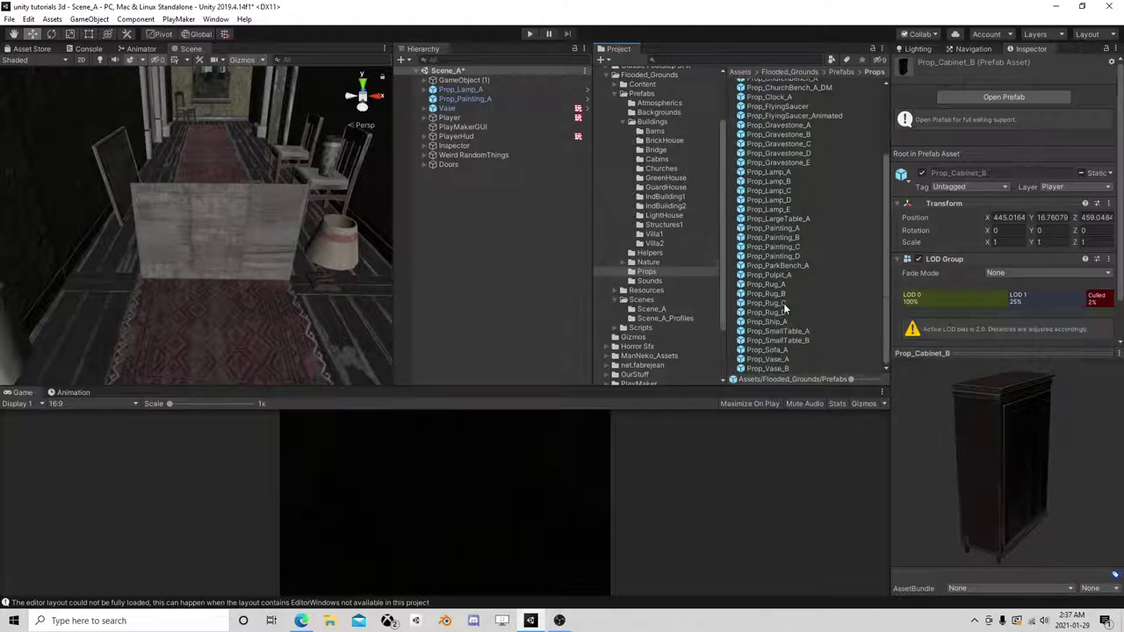
{"action": "left_click", "coordinate": [771, 275]}
{"action": "left_click_drag", "start_coordinate": [983, 444], "coordinate": [899, 365]}
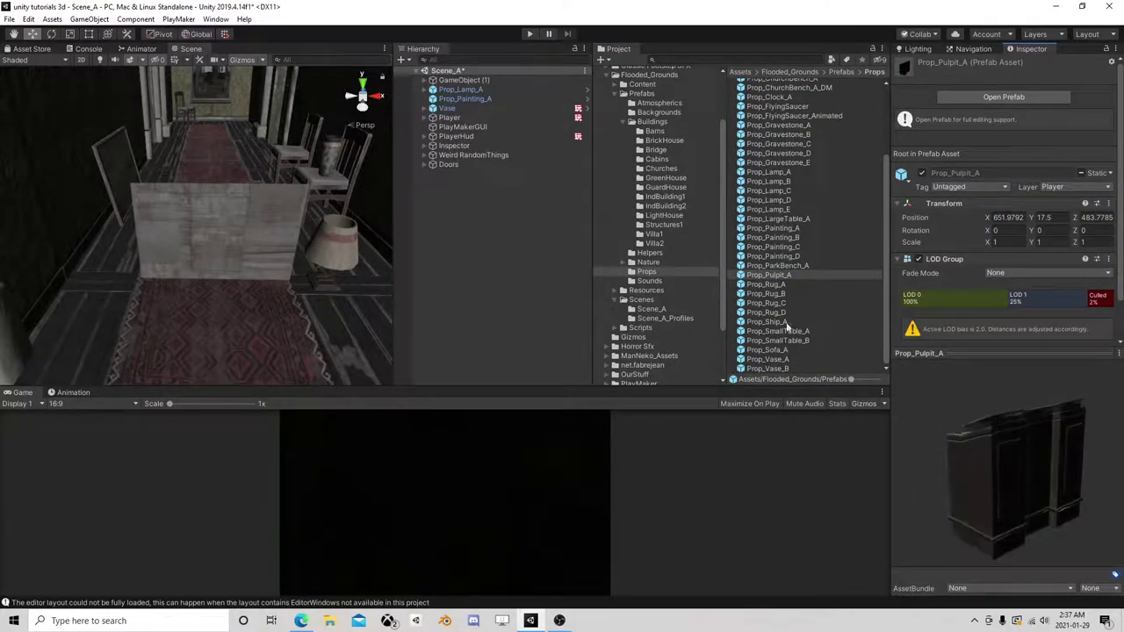
{"action": "left_click", "coordinate": [786, 351]}
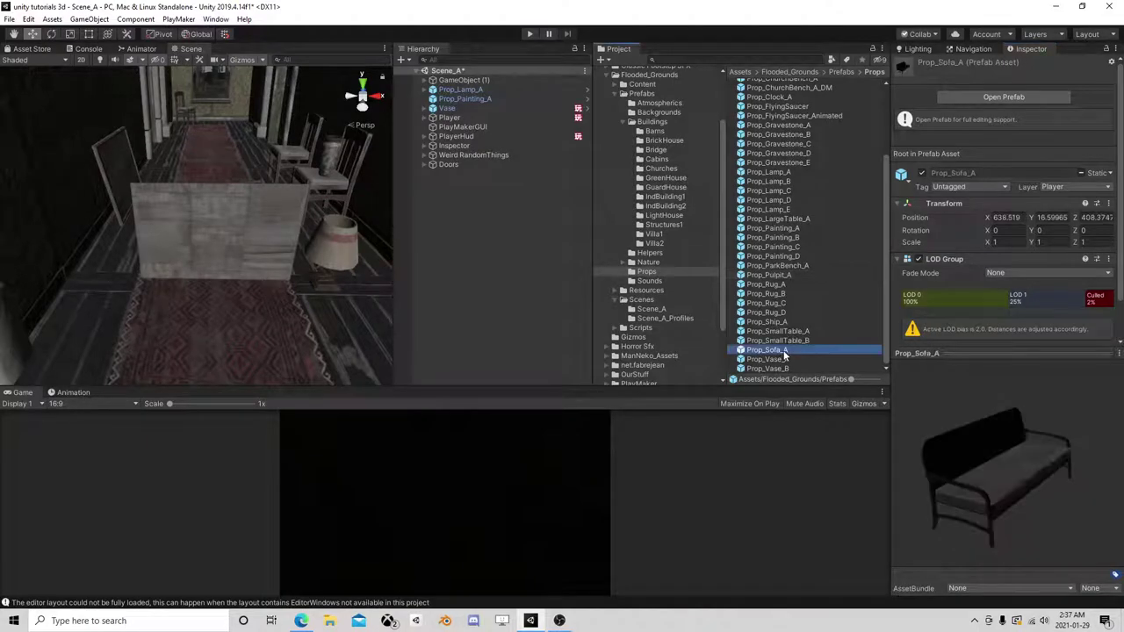
{"action": "left_click", "coordinate": [776, 275]}
{"action": "left_click", "coordinate": [775, 284]}
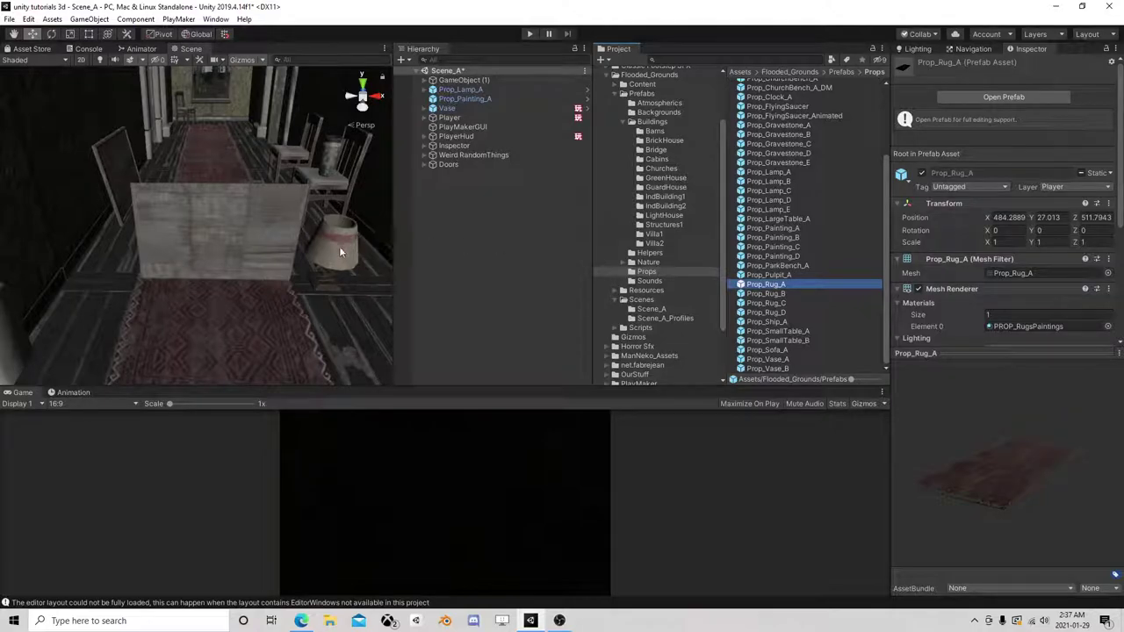
- Place Prop_Chair_B on the corridor rug behind the painting
{"action": "scroll", "coordinate": [801, 197], "scroll_direction": "up", "scroll_amount": 3}
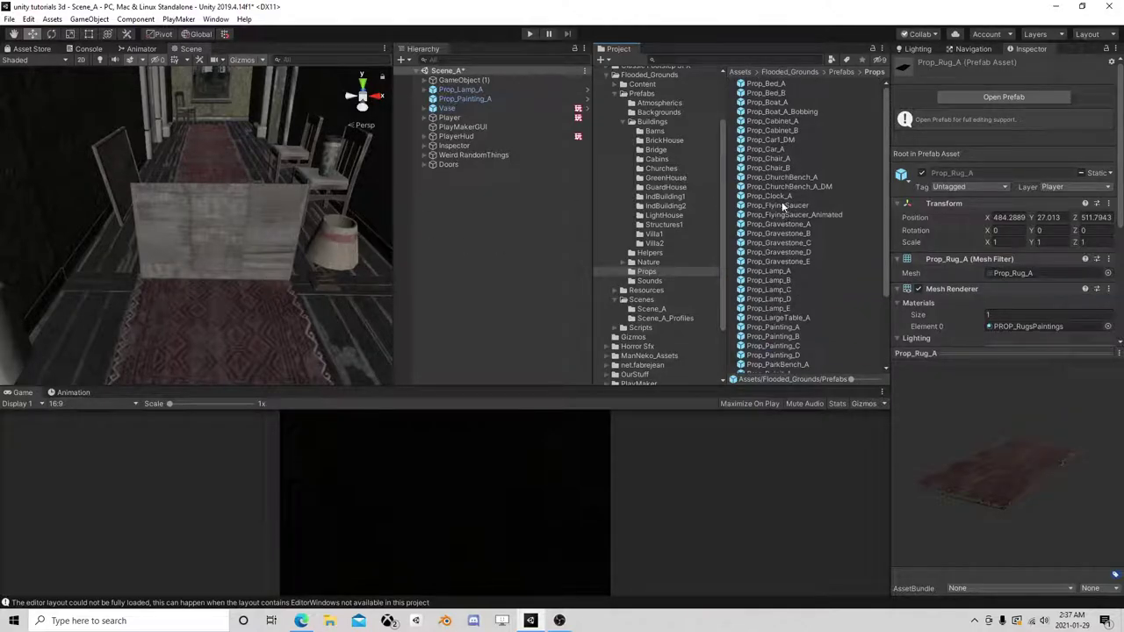
{"action": "left_click", "coordinate": [777, 160]}
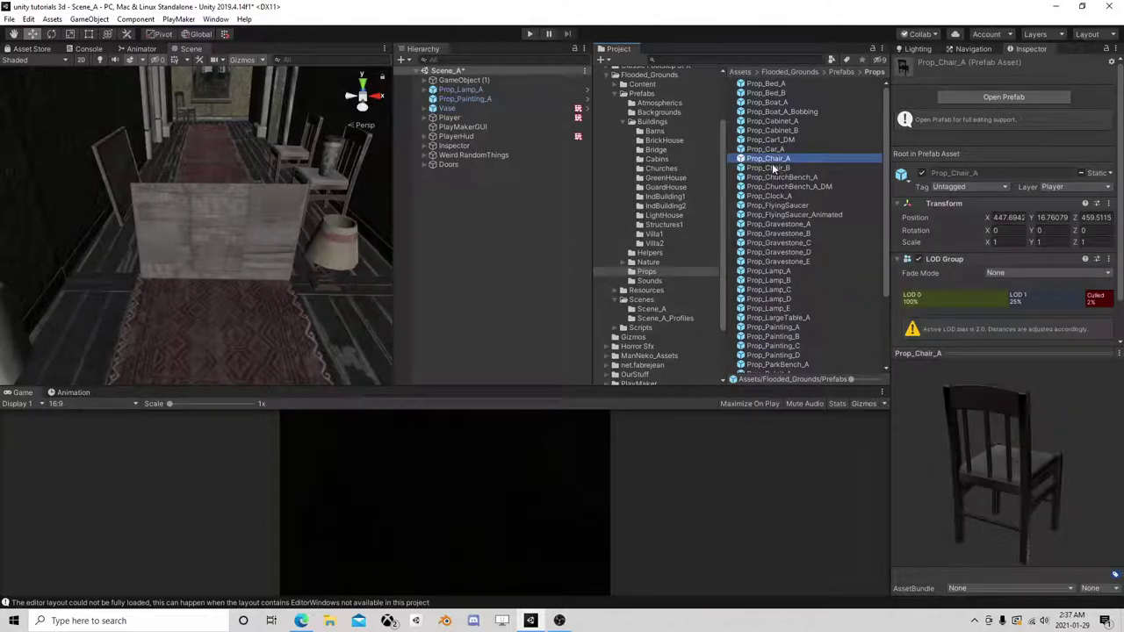
{"action": "left_click_drag", "start_coordinate": [772, 167], "coordinate": [202, 184]}
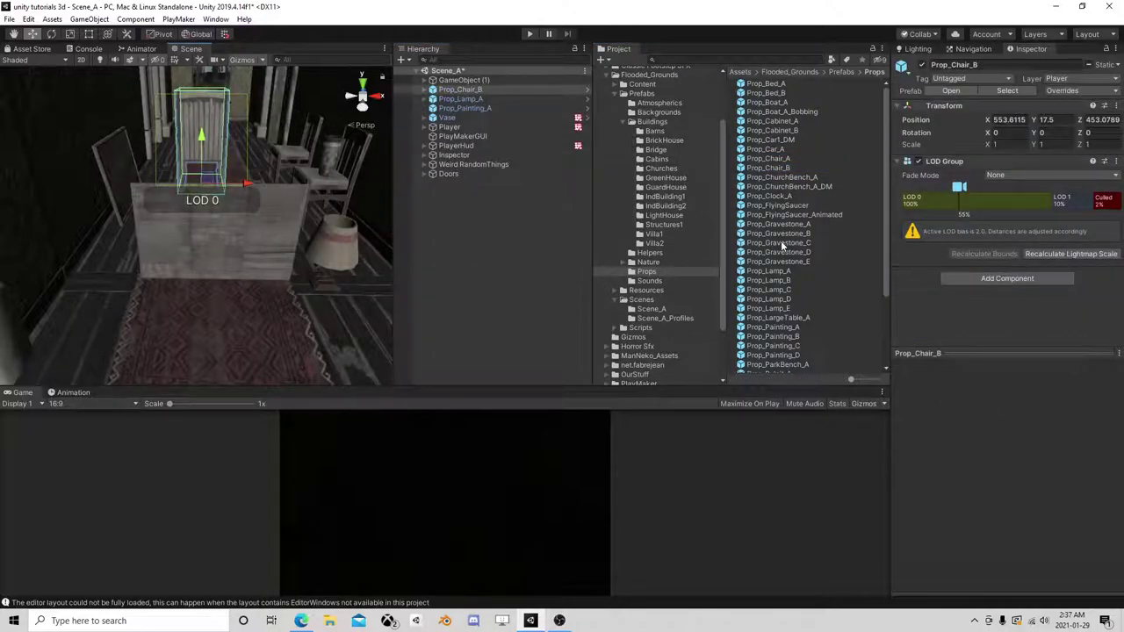
- Preview the Prop_Lamp_B, Prop_Lamp_C, Prop_Lamp_D and Prop_Painting_A prefabs
{"action": "left_click", "coordinate": [771, 280]}
{"action": "left_click", "coordinate": [777, 291]}
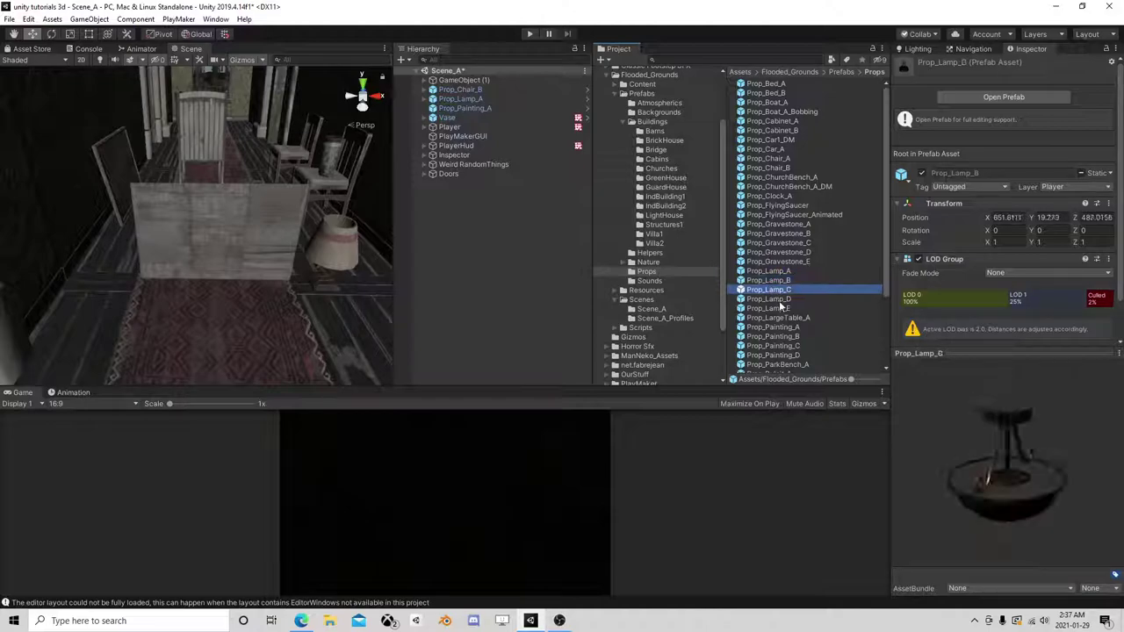
{"action": "left_click", "coordinate": [778, 299]}
{"action": "left_click", "coordinate": [781, 327]}
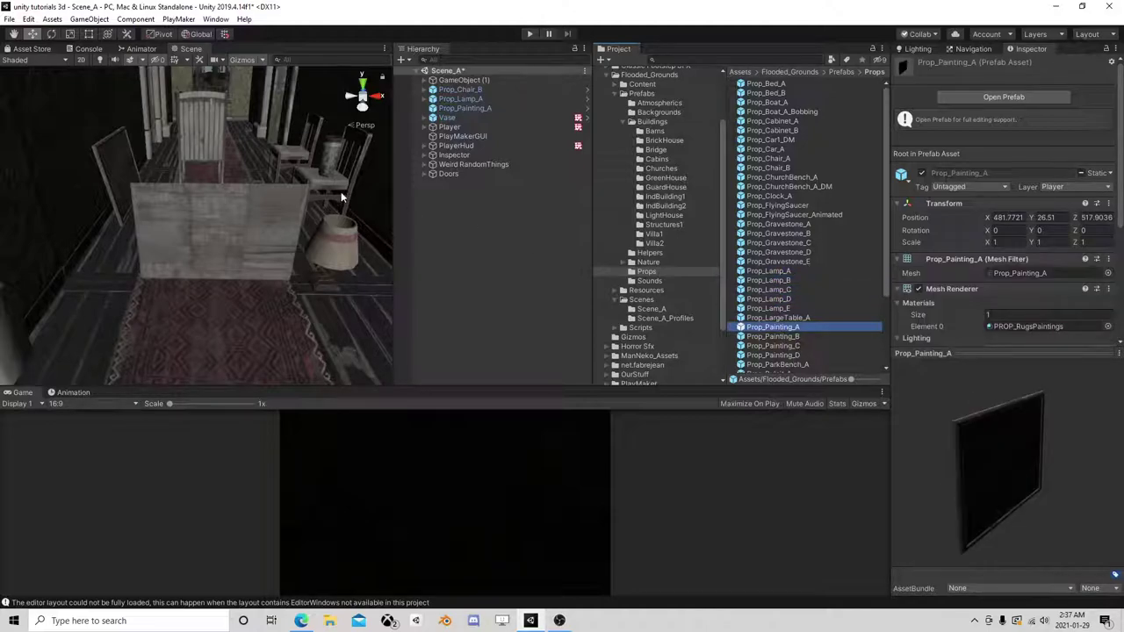
- Create an empty GameObject at Prop_Chair_B's position and make the chair its child
{"action": "right_click_drag", "start_coordinate": [342, 197], "coordinate": [257, 206]}
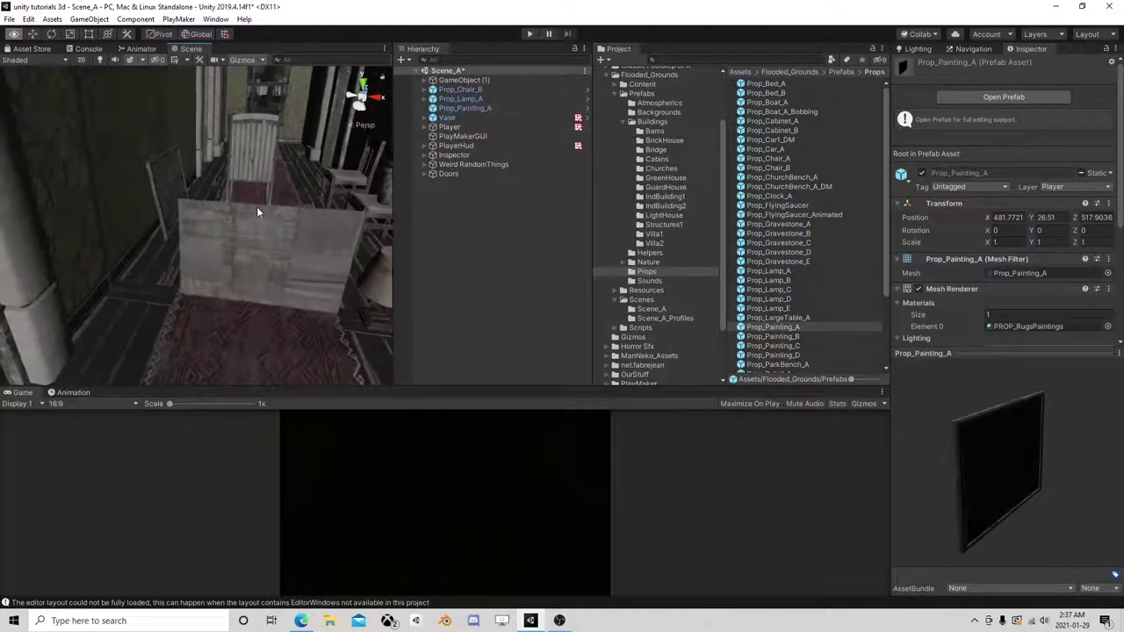
{"action": "left_click", "coordinate": [472, 92]}
{"action": "right_click", "coordinate": [472, 91]}
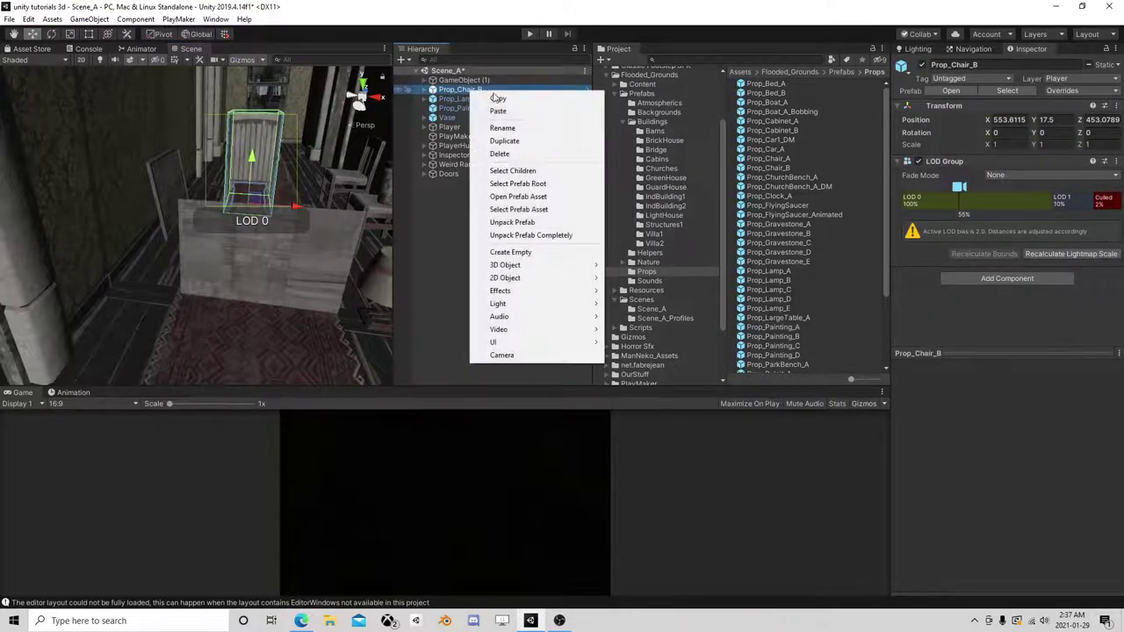
{"action": "left_click", "coordinate": [525, 253]}
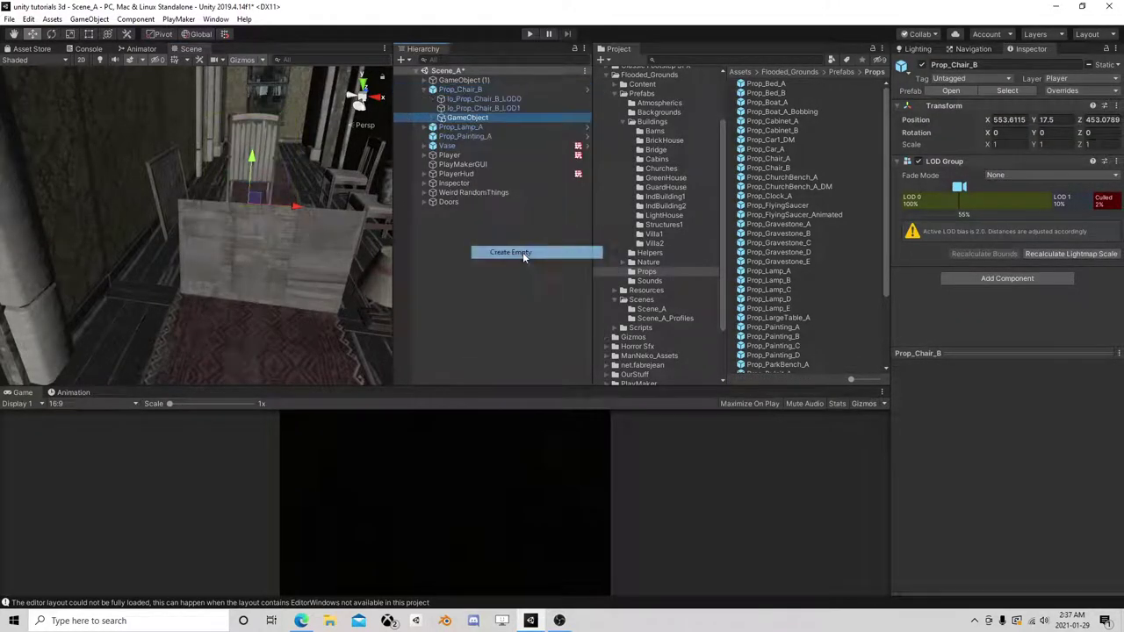
{"action": "left_click_drag", "start_coordinate": [443, 88], "coordinate": [468, 91]}
- Rename the chair's empty parent object to RockingChair
{"action": "left_click", "coordinate": [467, 91]}
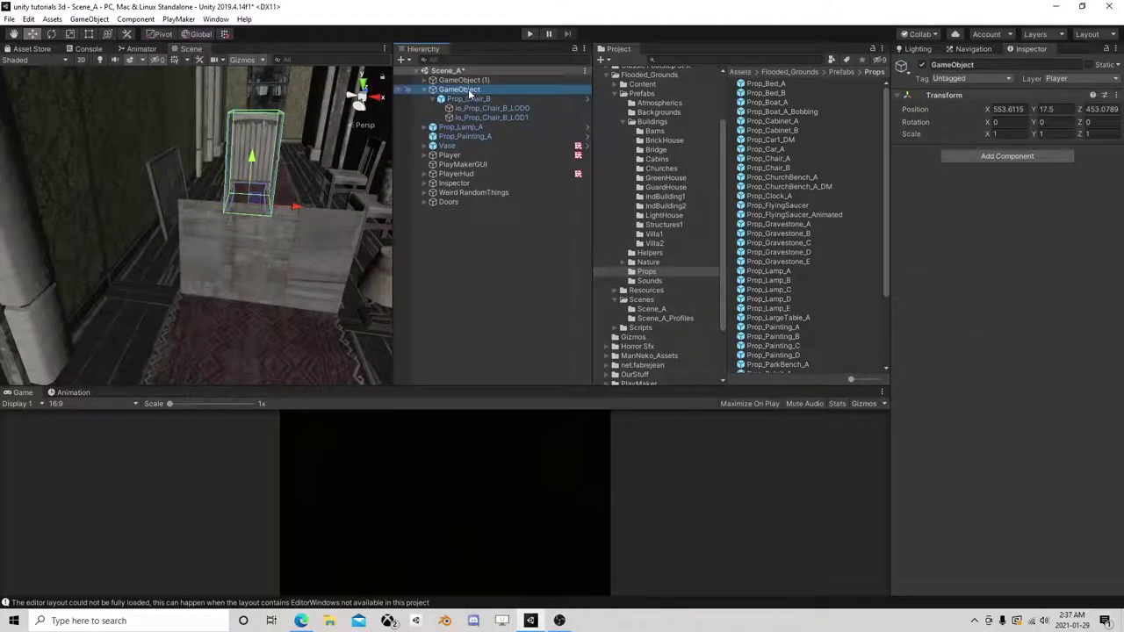
{"action": "left_click", "coordinate": [469, 92]}
{"action": "type", "text": "Rock"}
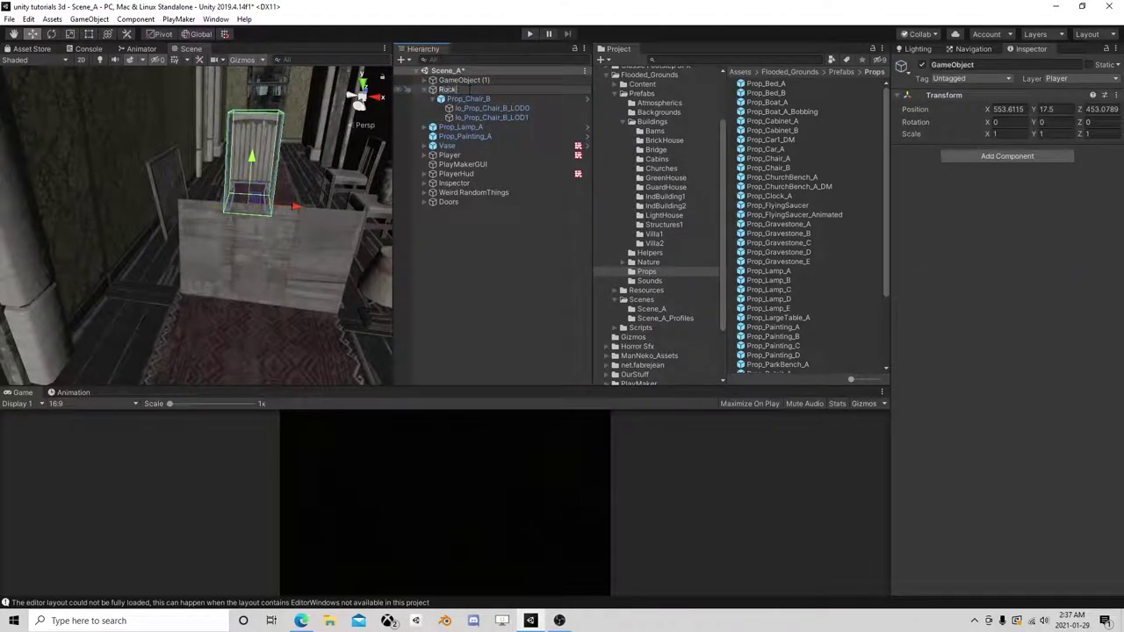
{"action": "type", "text": "ingChair"}
{"action": "key", "text": "Return"}
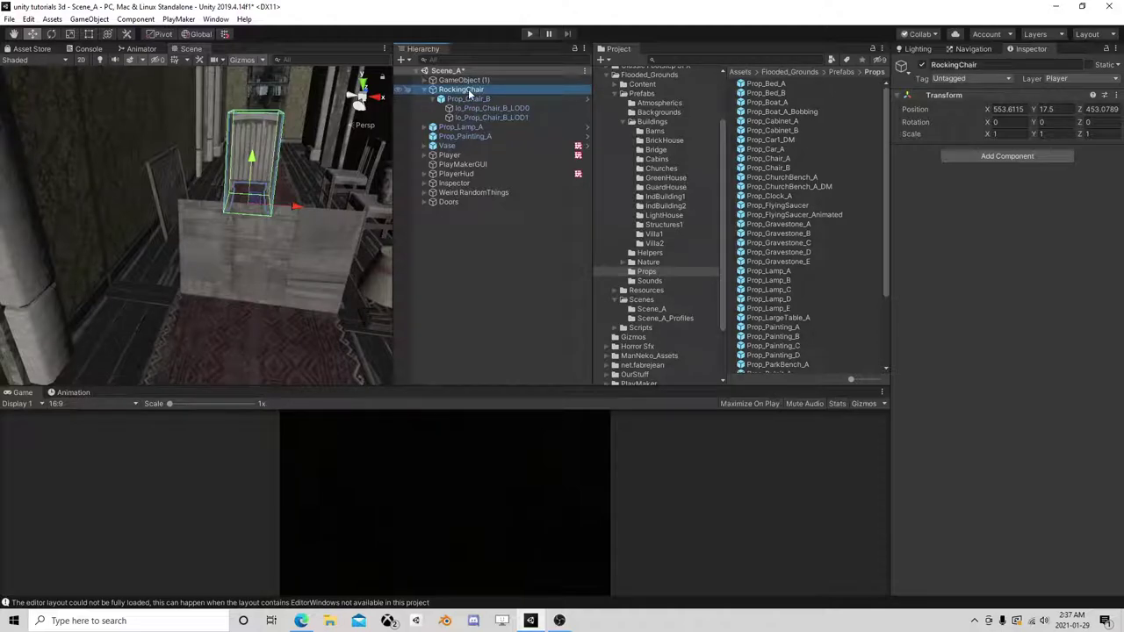
- Collapse the Flooded_Grounds folder in the project assets and open the OurStuff folder
{"action": "left_click", "coordinate": [1007, 155]}
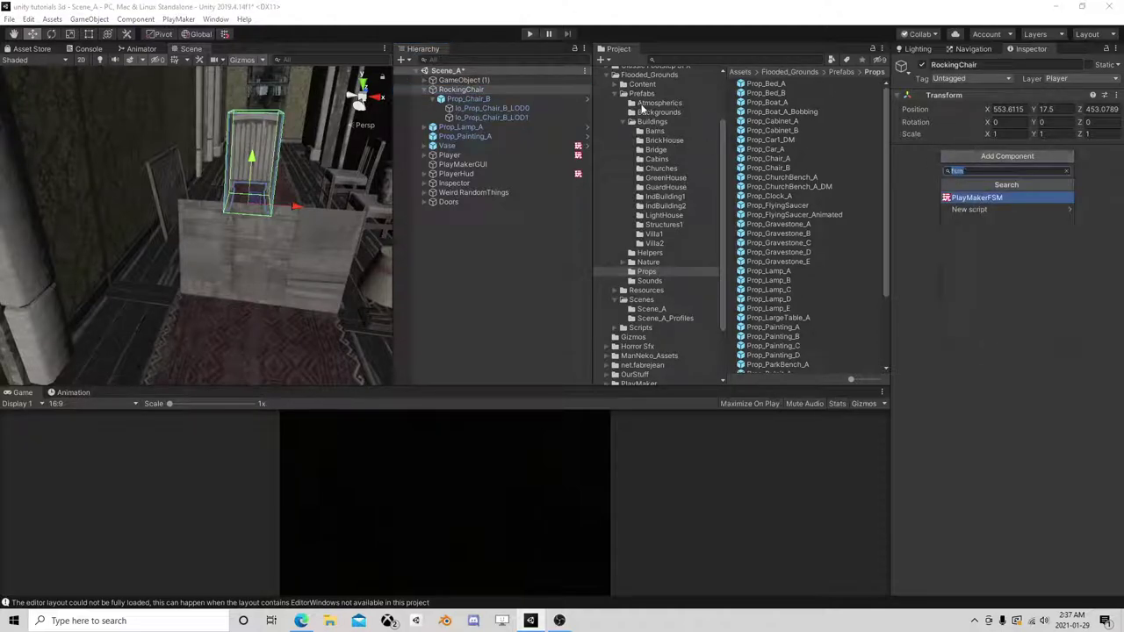
{"action": "left_click", "coordinate": [621, 103]}
{"action": "left_click", "coordinate": [613, 76]}
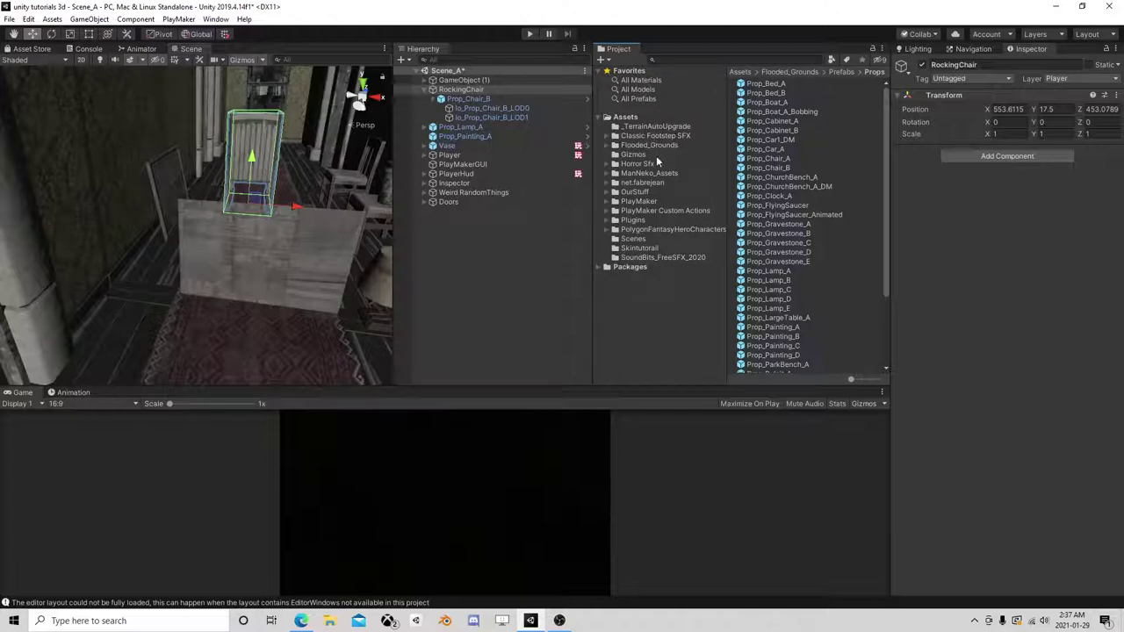
{"action": "left_click", "coordinate": [638, 192]}
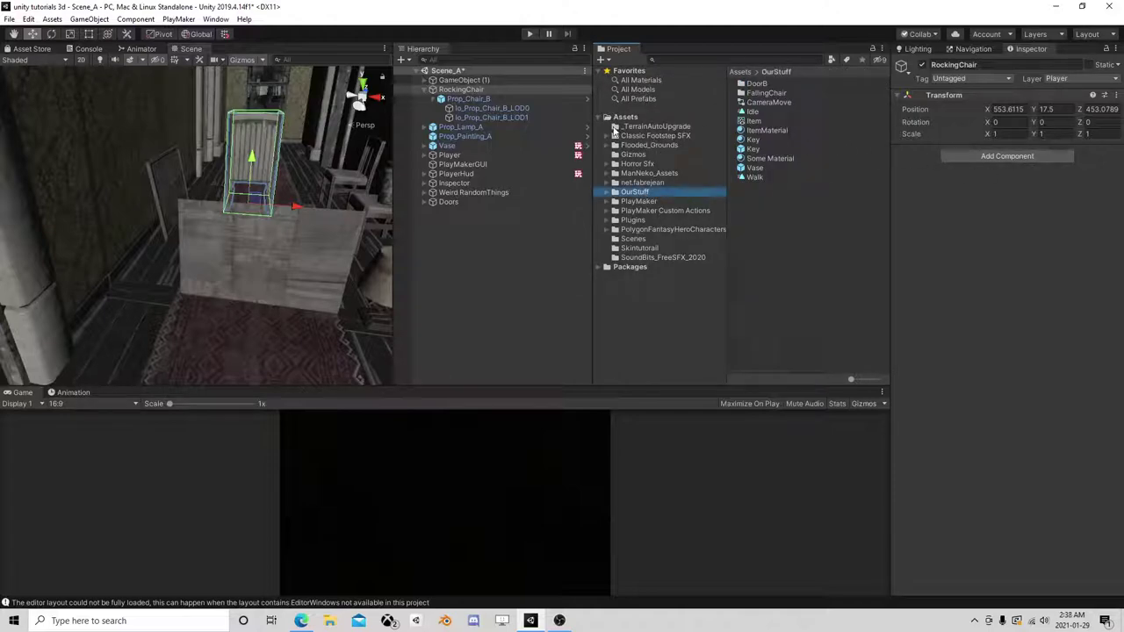
- Add an Animator component to the RockingChair object
{"action": "left_click", "coordinate": [966, 156]}
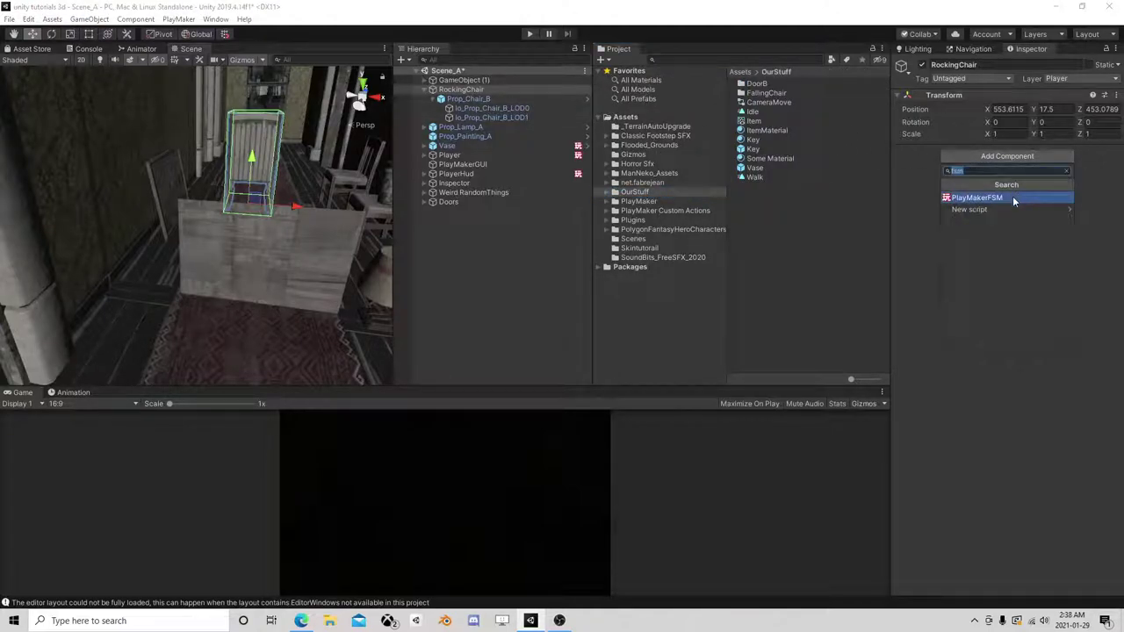
{"action": "key", "text": "BackSpace"}
{"action": "key", "text": "BackSpace"}
{"action": "key", "text": "BackSpace"}
{"action": "type", "text": "anim"}
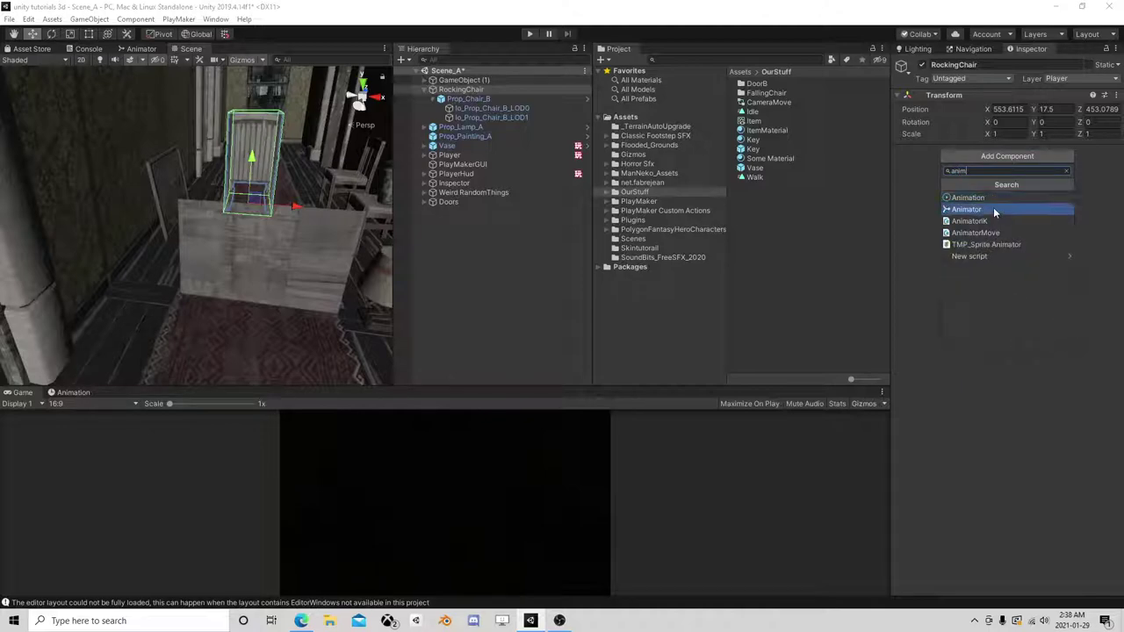
{"action": "left_click", "coordinate": [998, 210]}
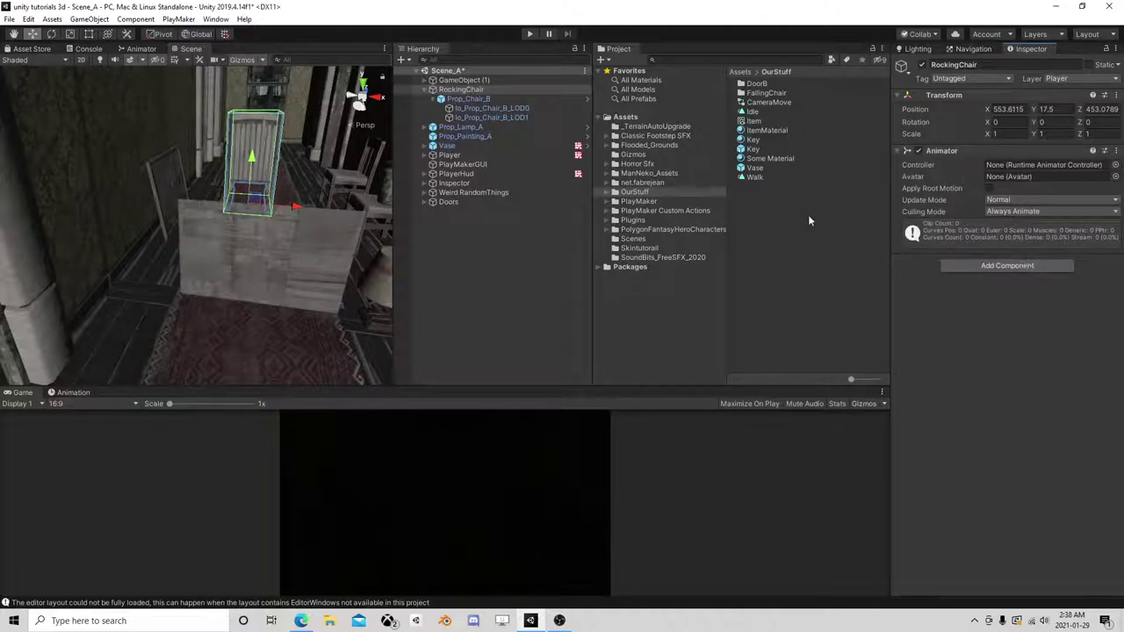
- Create an Animator Controller named RockingChair in the OurStuff folder
{"action": "right_click", "coordinate": [767, 212]}
{"action": "mouse_move", "coordinate": [819, 217]}
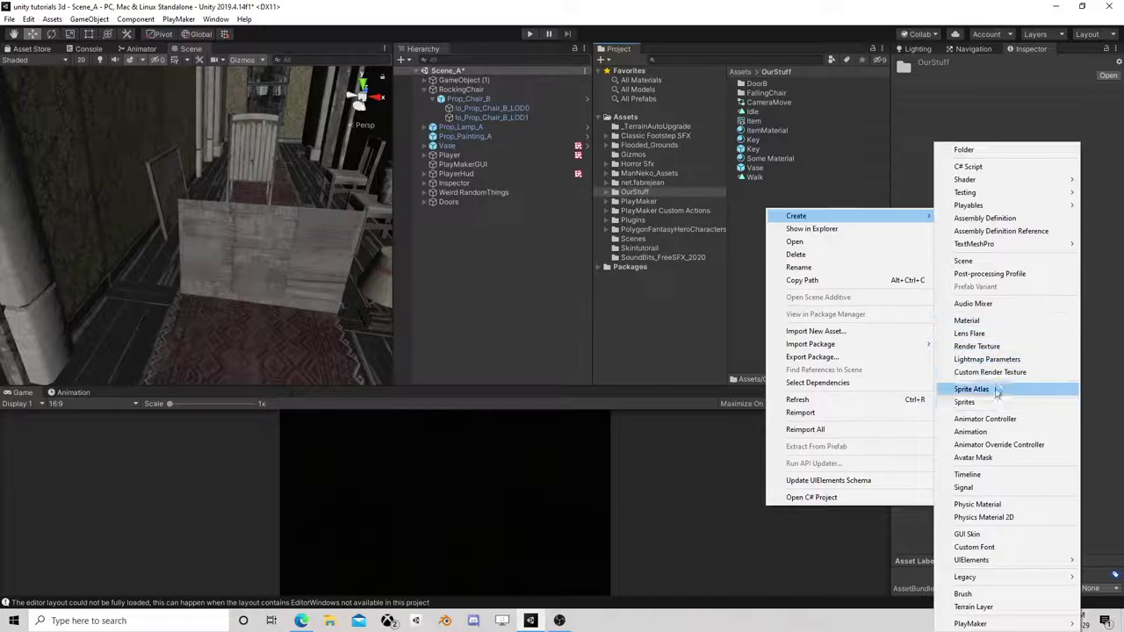
{"action": "left_click", "coordinate": [985, 419]}
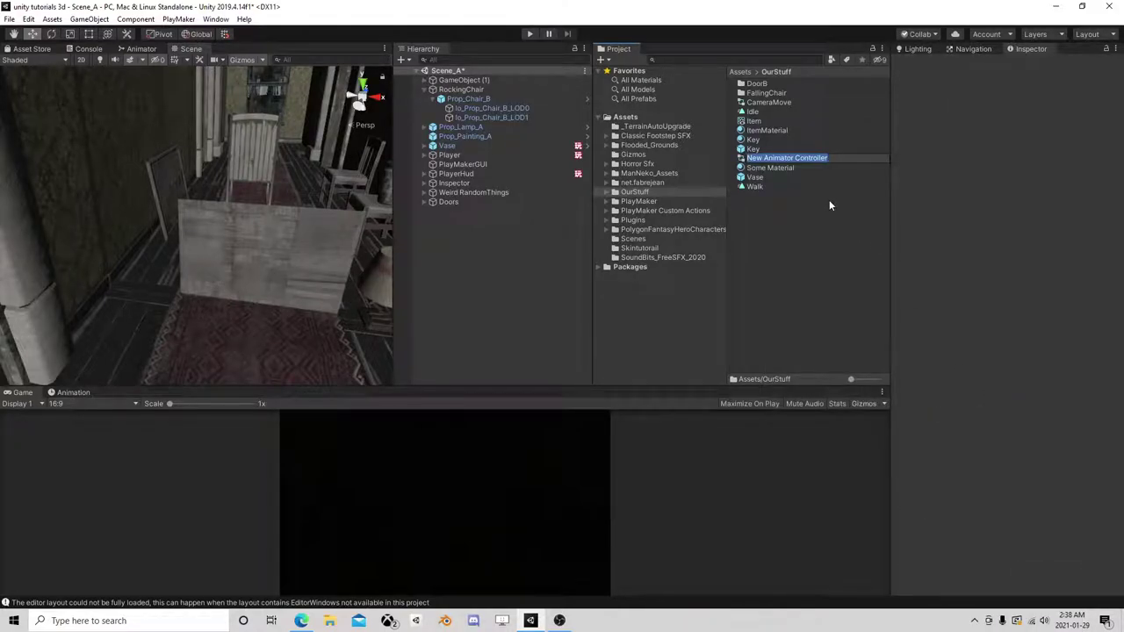
{"action": "type", "text": "RockingChair"}
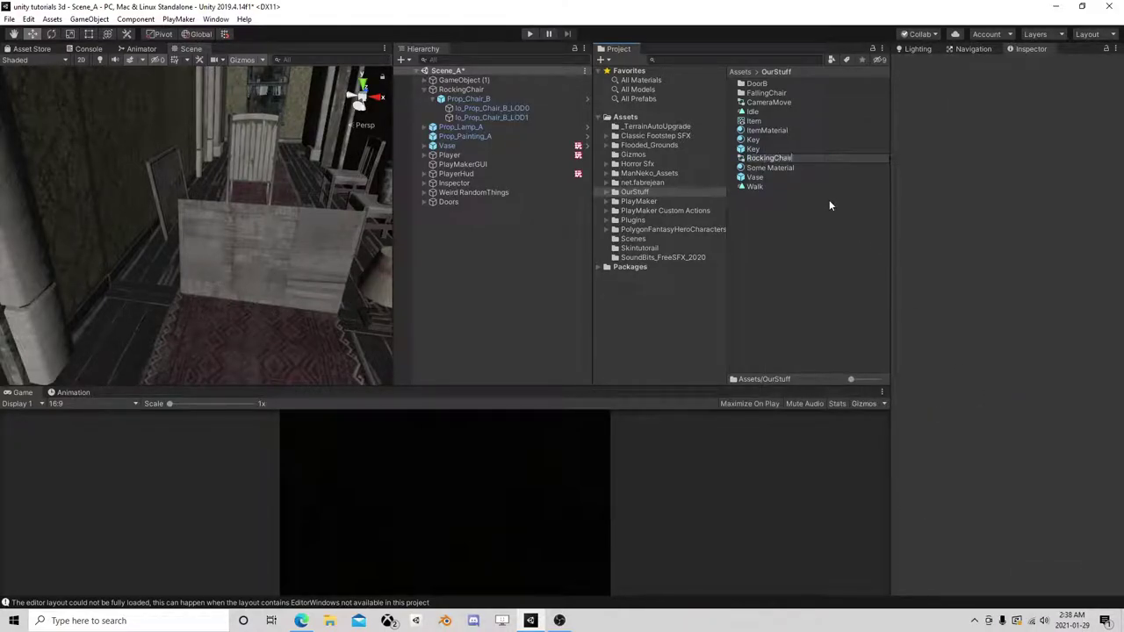
{"action": "key", "text": "Return"}
- Create an animation clip named Rocking for the RockingChair object in the OurStuff folder
{"action": "left_click", "coordinate": [461, 90]}
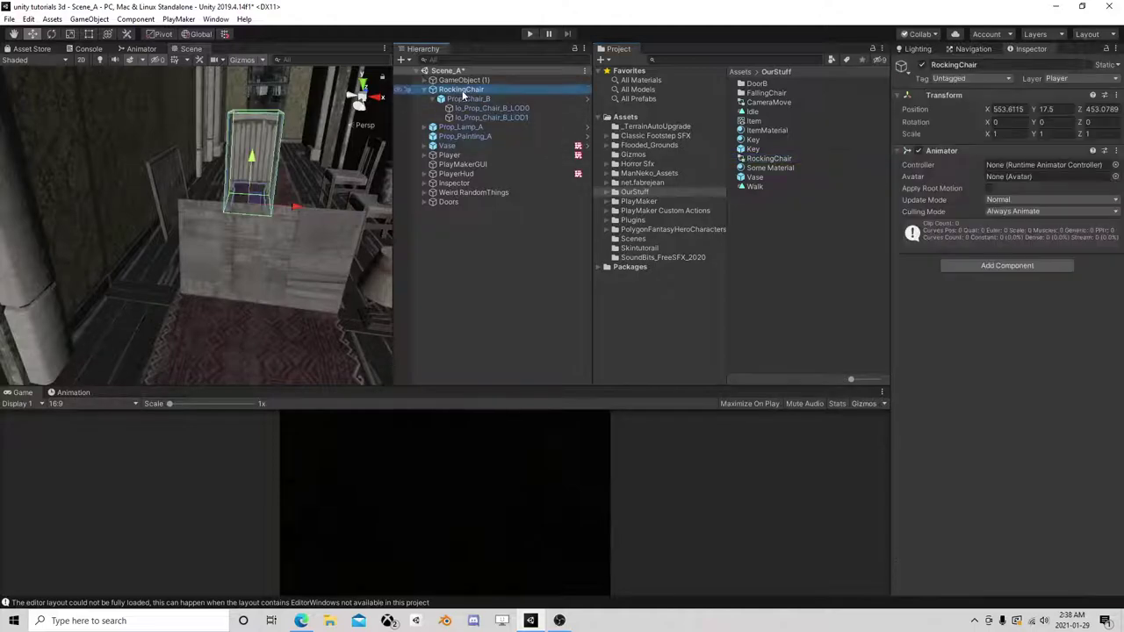
{"action": "left_click", "coordinate": [73, 392]}
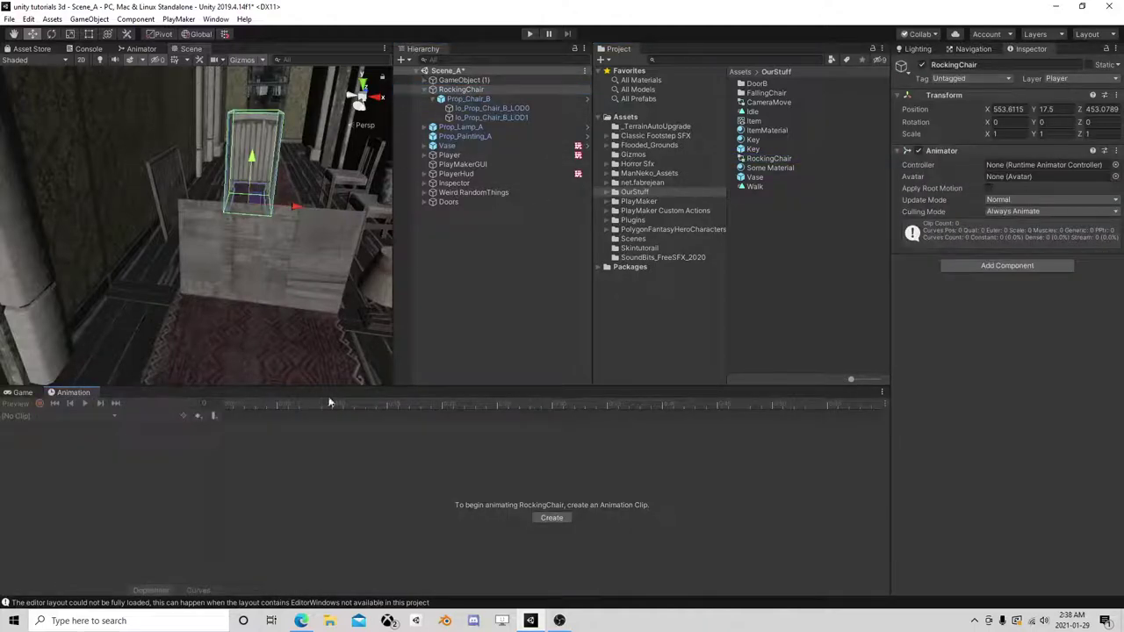
{"action": "left_click", "coordinate": [552, 518]}
{"action": "type", "text": "R"}
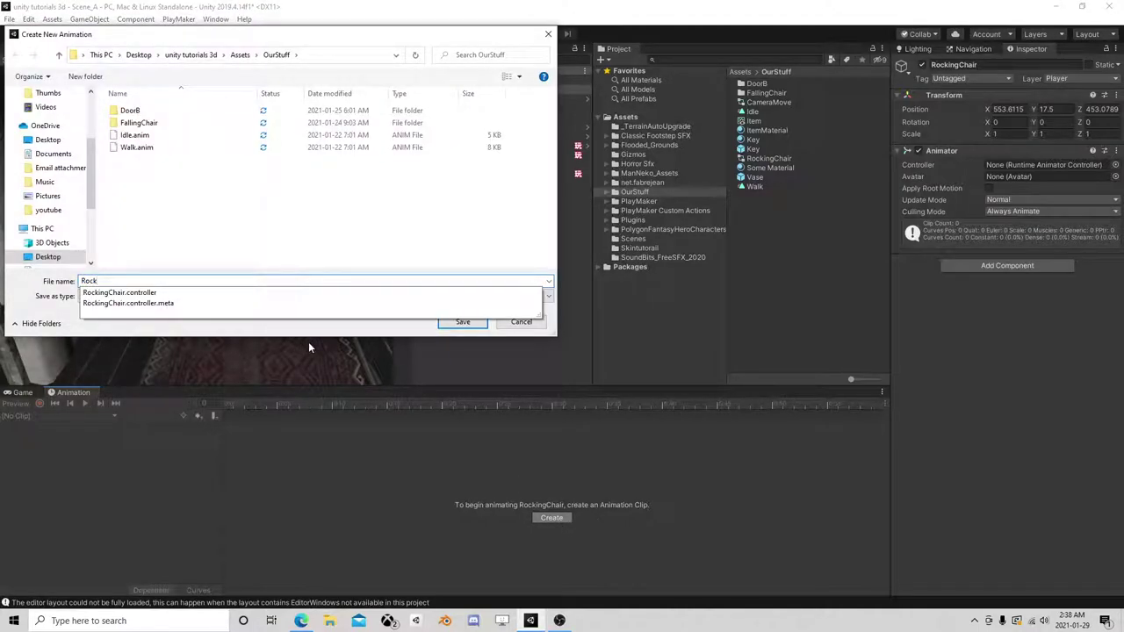
{"action": "type", "text": "ocking"}
{"action": "left_click", "coordinate": [170, 242]}
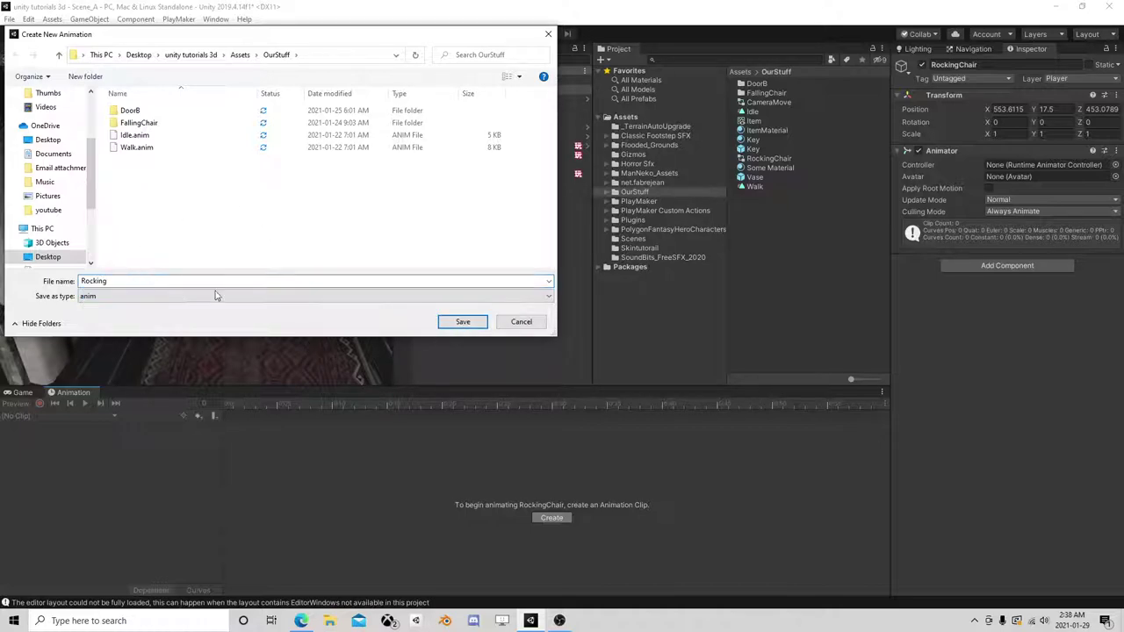
{"action": "left_click", "coordinate": [483, 322]}
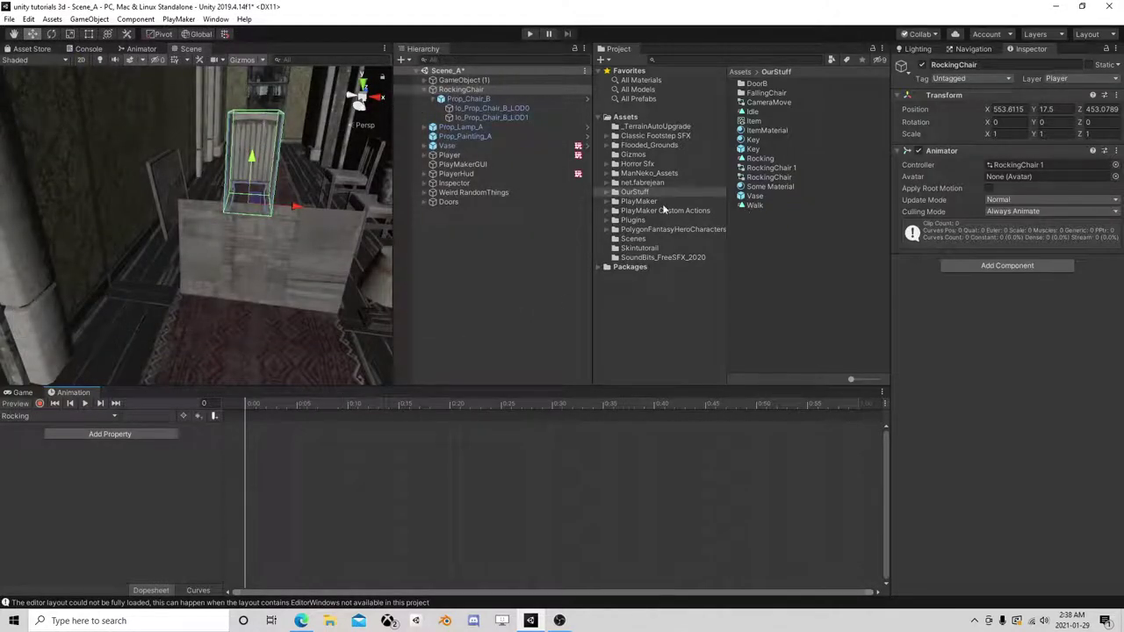
- Turn on keyframe recording for the RockingChair's Rocking clip
{"action": "middle_click_drag", "start_coordinate": [276, 168], "coordinate": [221, 197]}
{"action": "scroll", "coordinate": [220, 196], "scroll_direction": "up", "scroll_amount": 3}
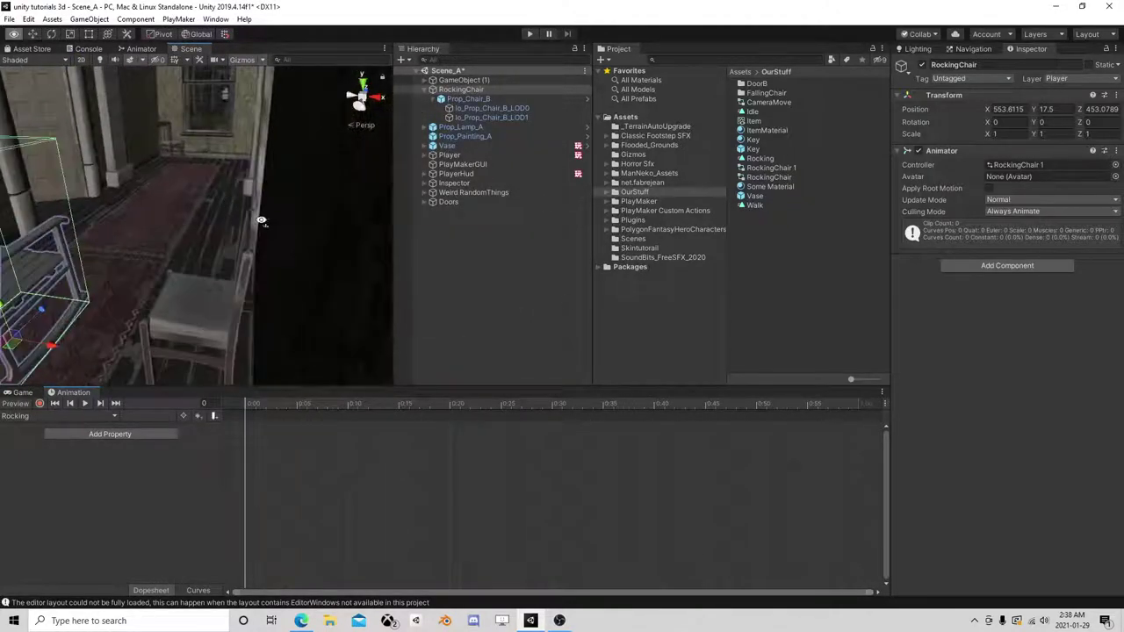
{"action": "right_click_drag", "start_coordinate": [260, 220], "coordinate": [174, 259]}
{"action": "middle_click_drag", "start_coordinate": [175, 259], "coordinate": [263, 297]}
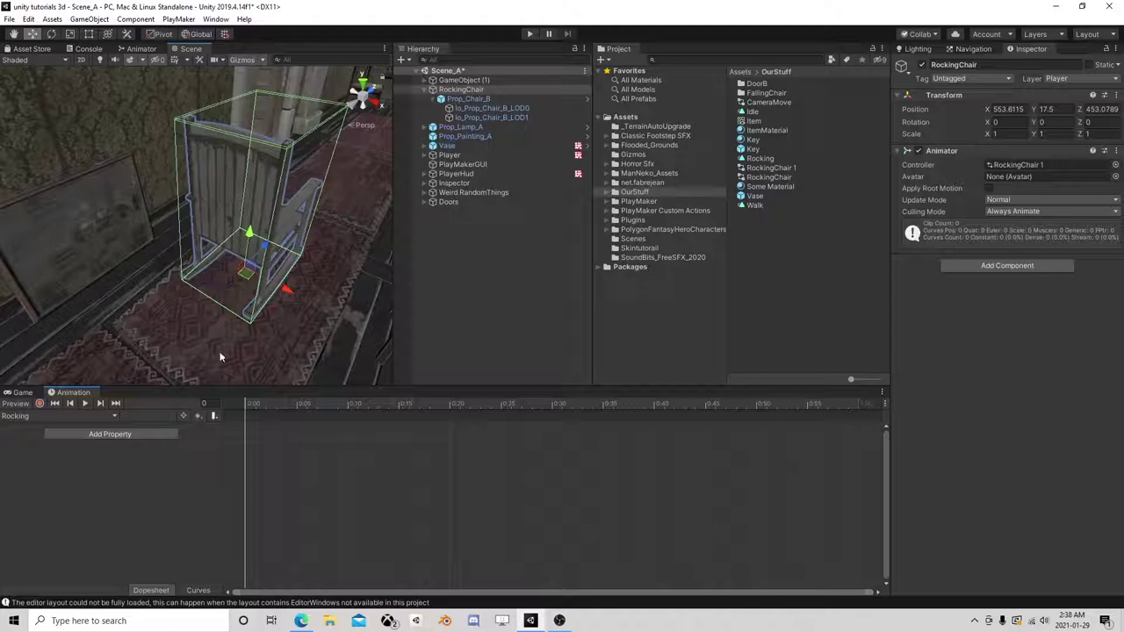
{"action": "left_click", "coordinate": [39, 403]}
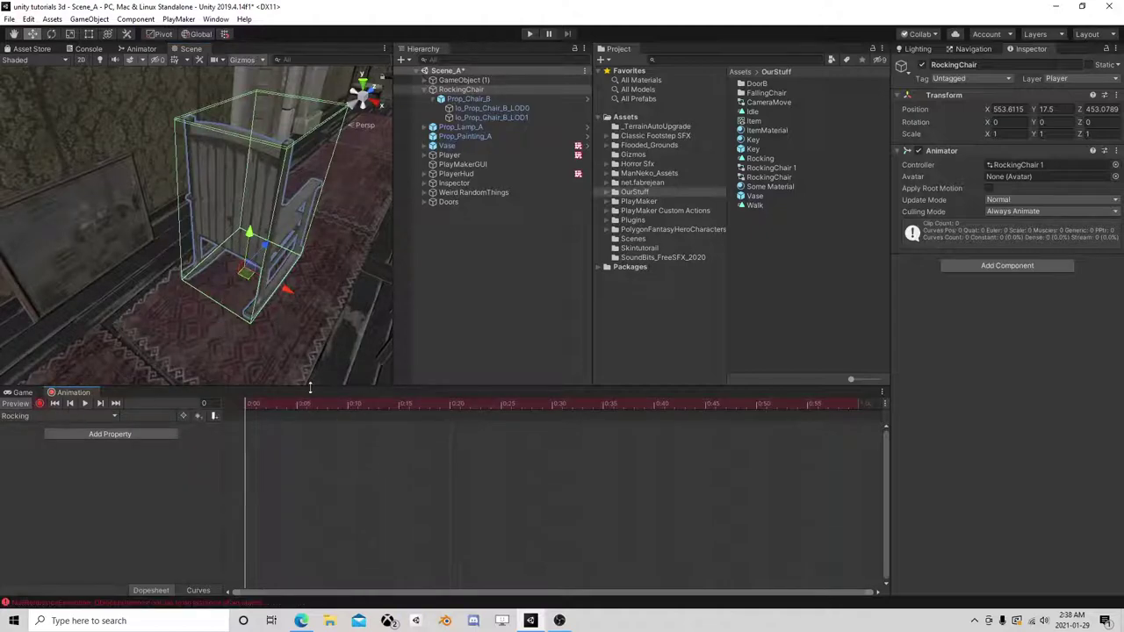
- Record a rotation keyframe for Prop_Chair_B at frame 0 with its X rotation reset to 0
{"action": "left_click", "coordinate": [452, 100]}
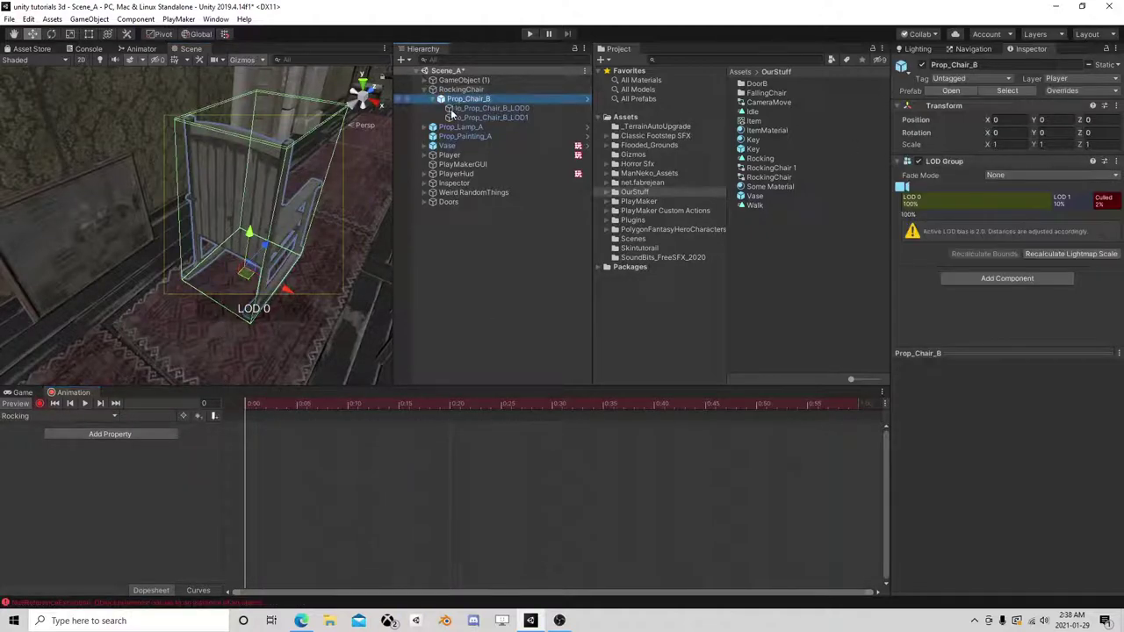
{"action": "left_click", "coordinate": [51, 35]}
{"action": "right_click_drag", "start_coordinate": [186, 192], "coordinate": [255, 224]}
{"action": "middle_click_drag", "start_coordinate": [255, 224], "coordinate": [185, 205]}
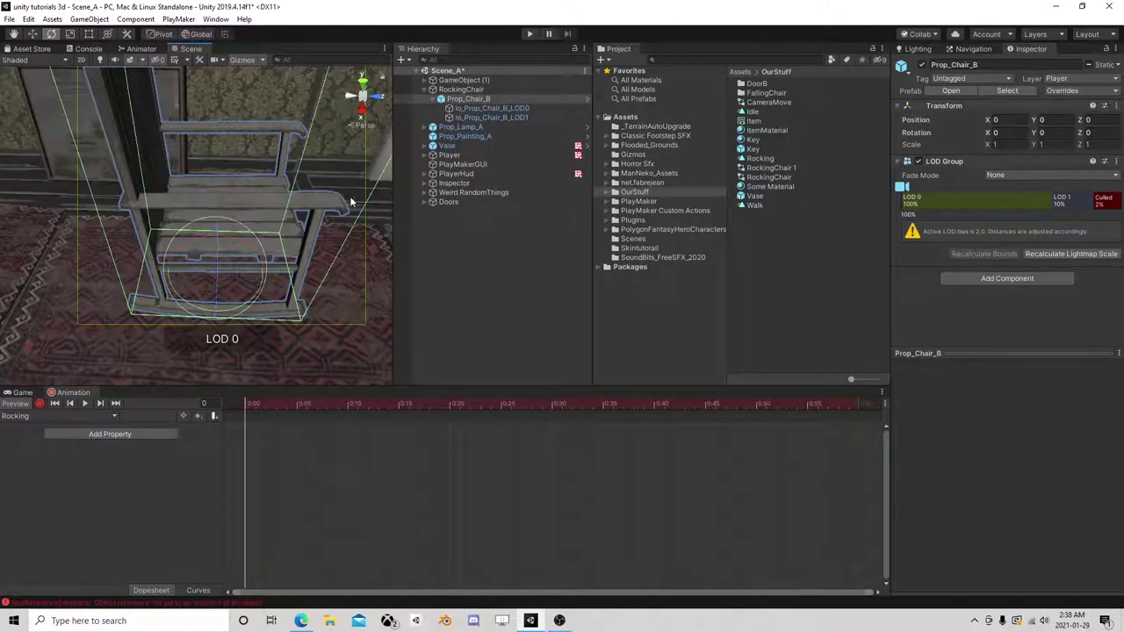
{"action": "left_click_drag", "start_coordinate": [238, 244], "coordinate": [255, 247]}
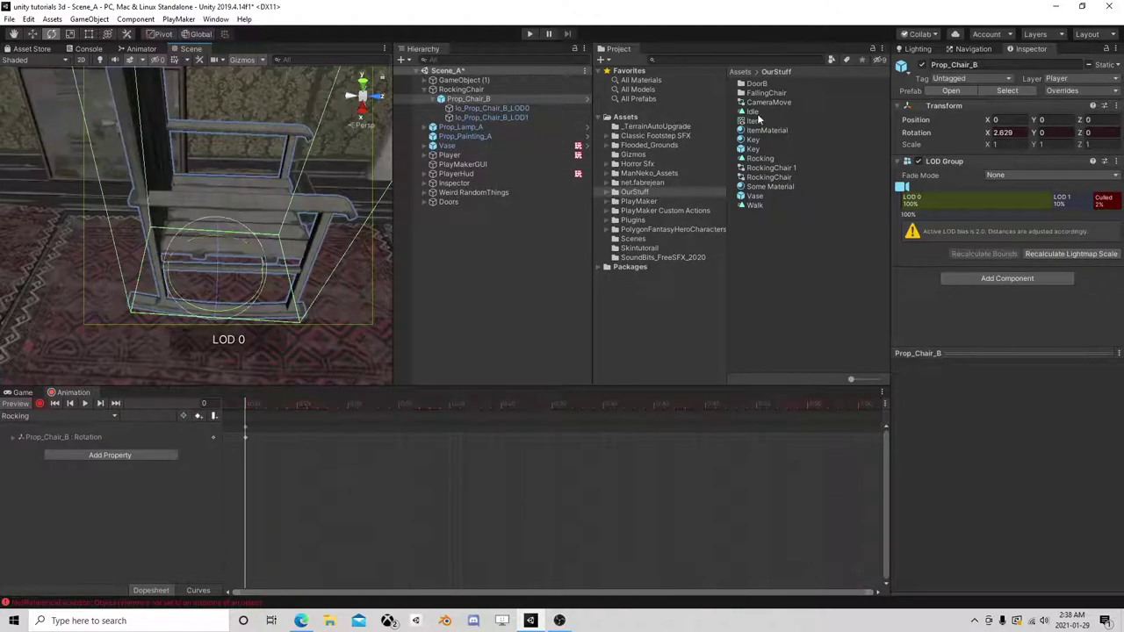
{"action": "right_click", "coordinate": [960, 111]}
{"action": "left_click", "coordinate": [969, 115]}
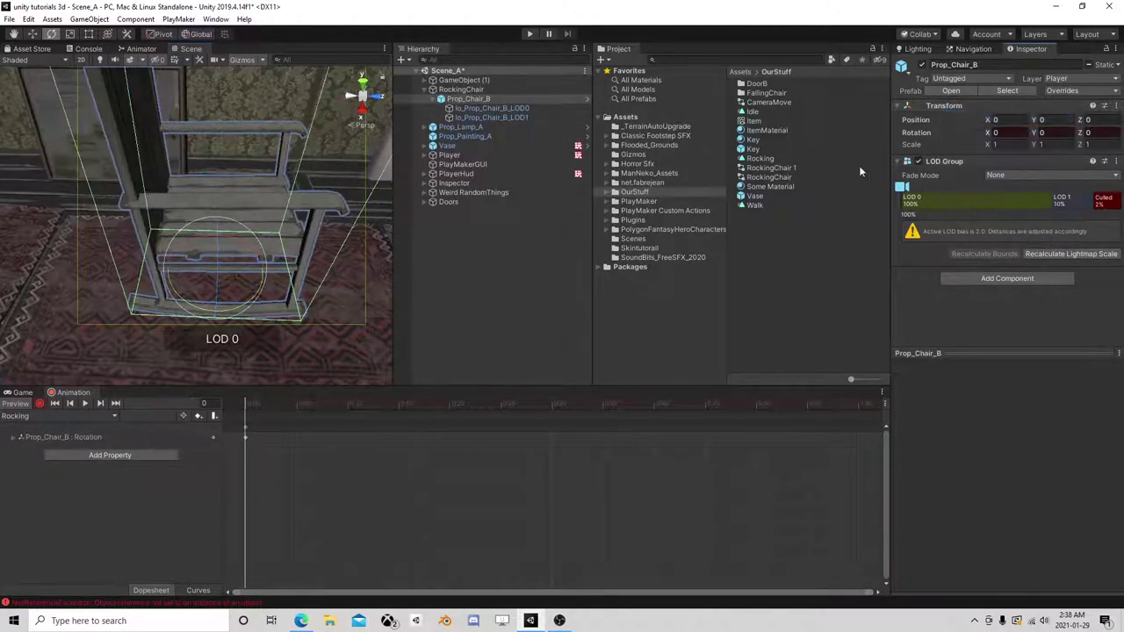
- At frame 30, tilt Prop_Chair_B to about 11.4° in X and raise it to about 0.074 in Y
{"action": "left_click_drag", "start_coordinate": [254, 402], "coordinate": [554, 407]}
{"action": "mouse_move", "coordinate": [252, 230]}
{"action": "left_mouse_down"}
{"action": "mouse_move", "coordinate": [258, 251]}
{"action": "mouse_move", "coordinate": [245, 219]}
{"action": "left_mouse_up"}
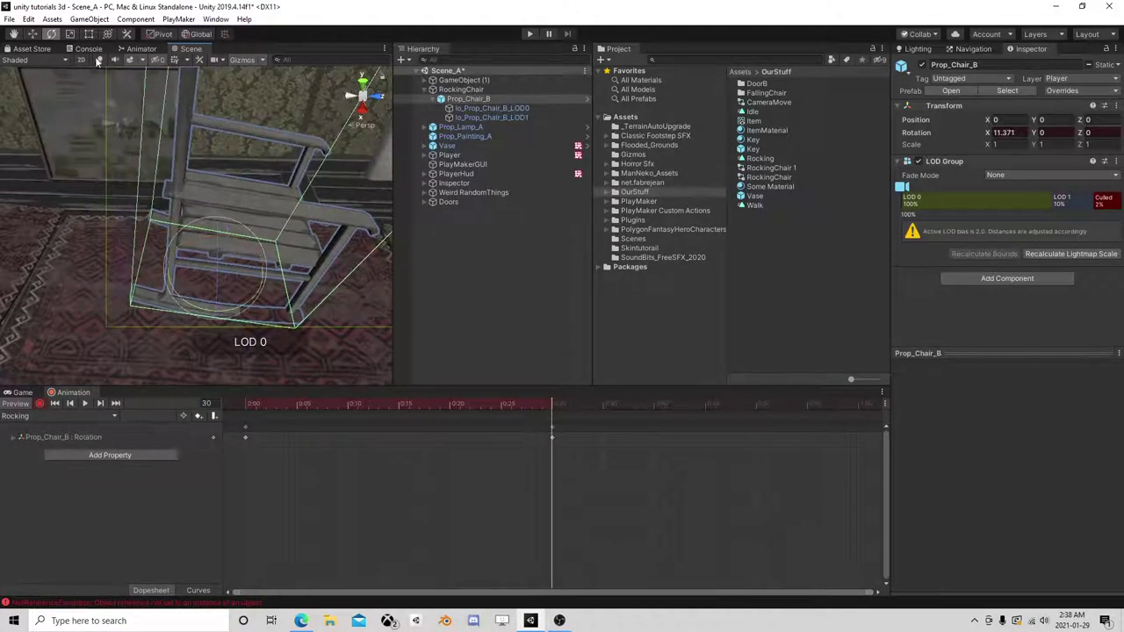
{"action": "key", "text": "w"}
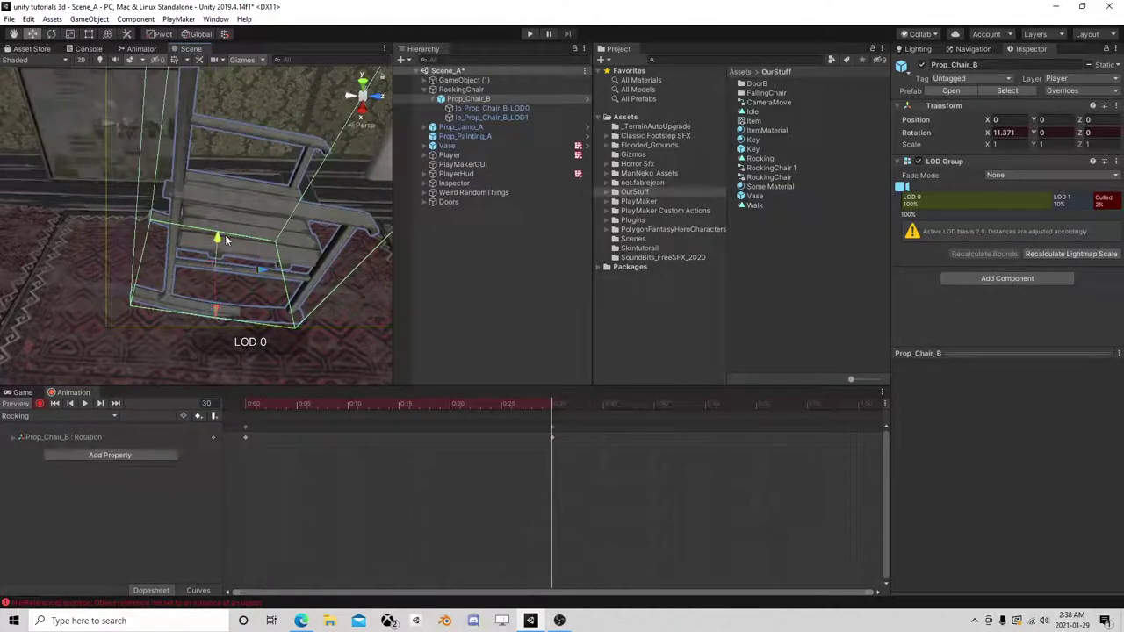
{"action": "left_click_drag", "start_coordinate": [225, 235], "coordinate": [228, 230]}
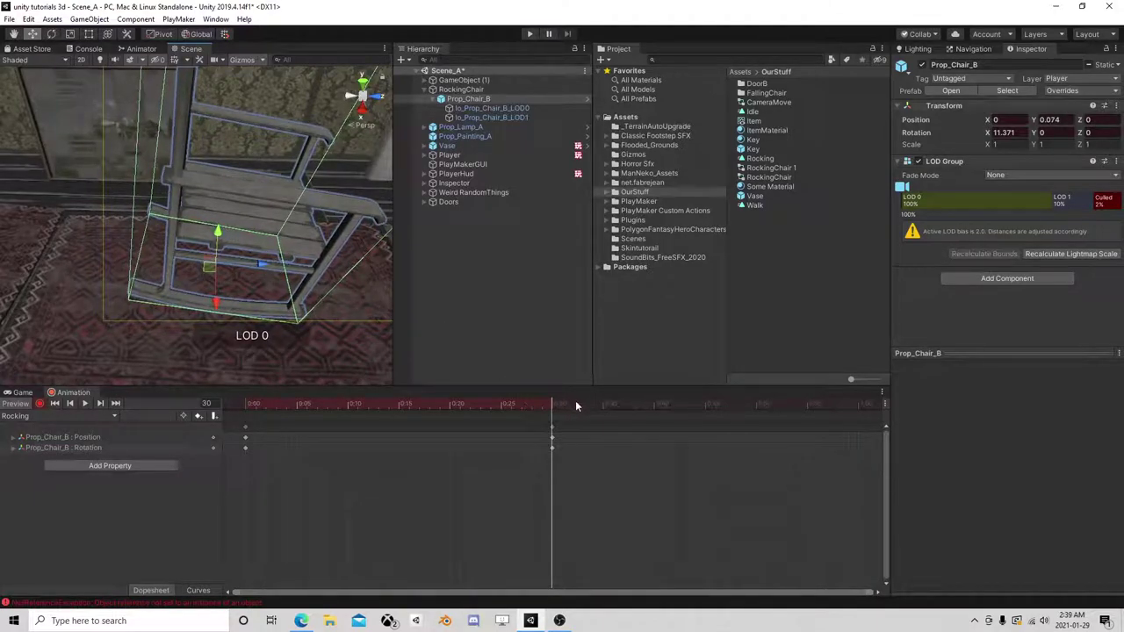
- At frame 60, set Prop_Chair_B's X rotation to 0 and its Y position to 0
{"action": "left_click_drag", "start_coordinate": [556, 410], "coordinate": [860, 415]}
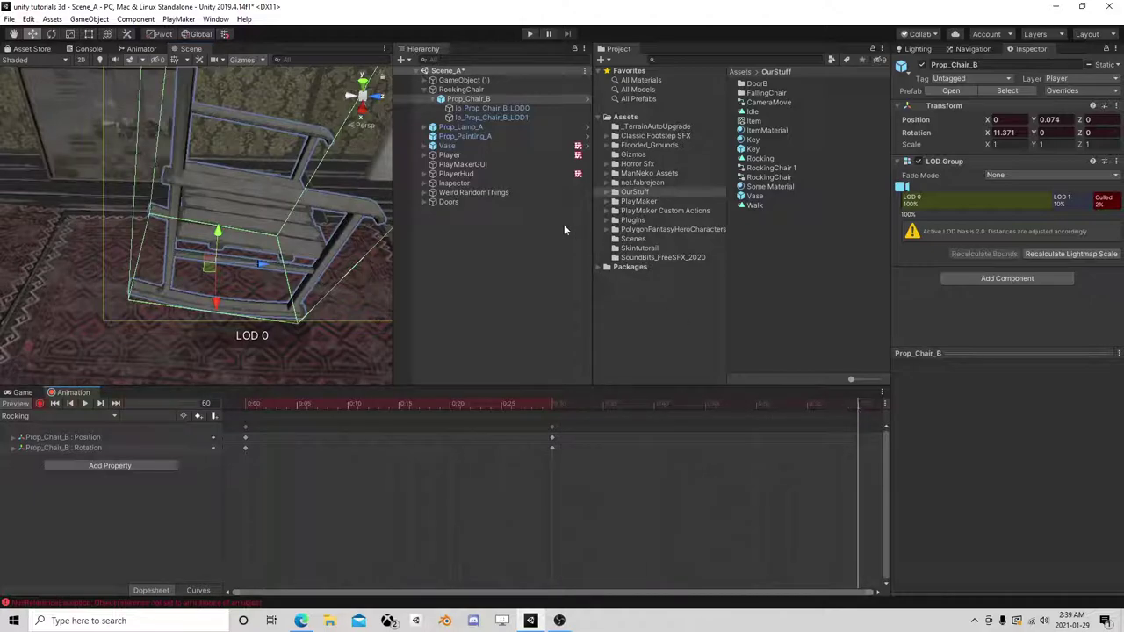
{"action": "left_click", "coordinate": [1004, 132]}
{"action": "type", "text": "0"}
{"action": "left_click", "coordinate": [1047, 120]}
{"action": "type", "text": "0"}
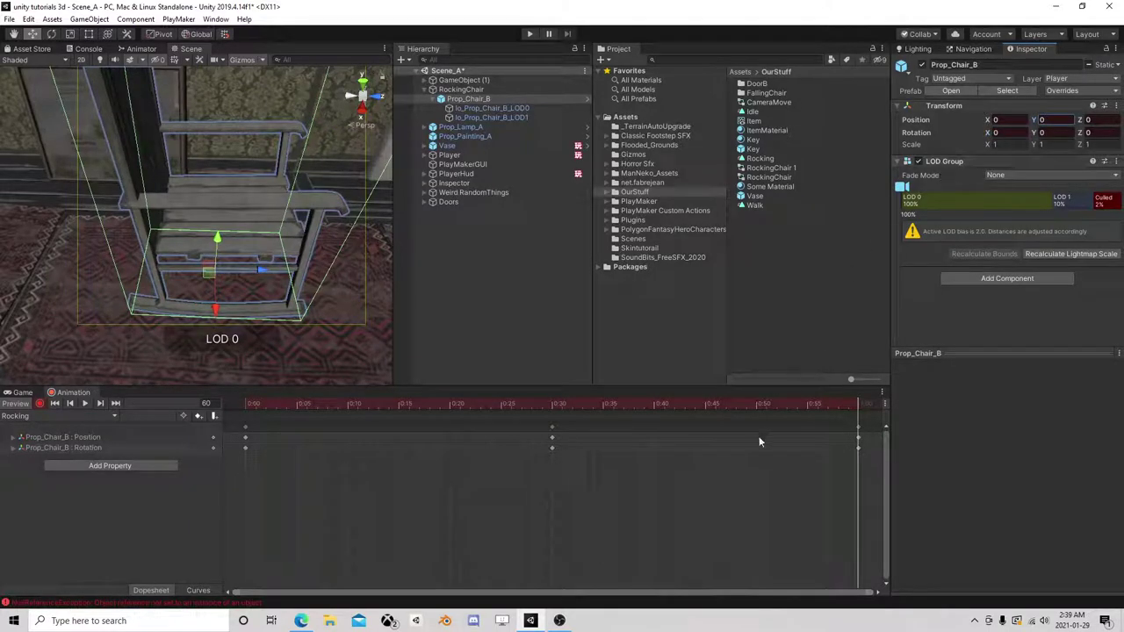
- At frame 90, tilt Prop_Chair_B to about -14.2° in X and raise it to about 0.074 in Y
{"action": "scroll", "coordinate": [754, 449], "scroll_direction": "down", "scroll_amount": 5}
{"action": "middle_click_drag", "start_coordinate": [746, 459], "coordinate": [478, 458]}
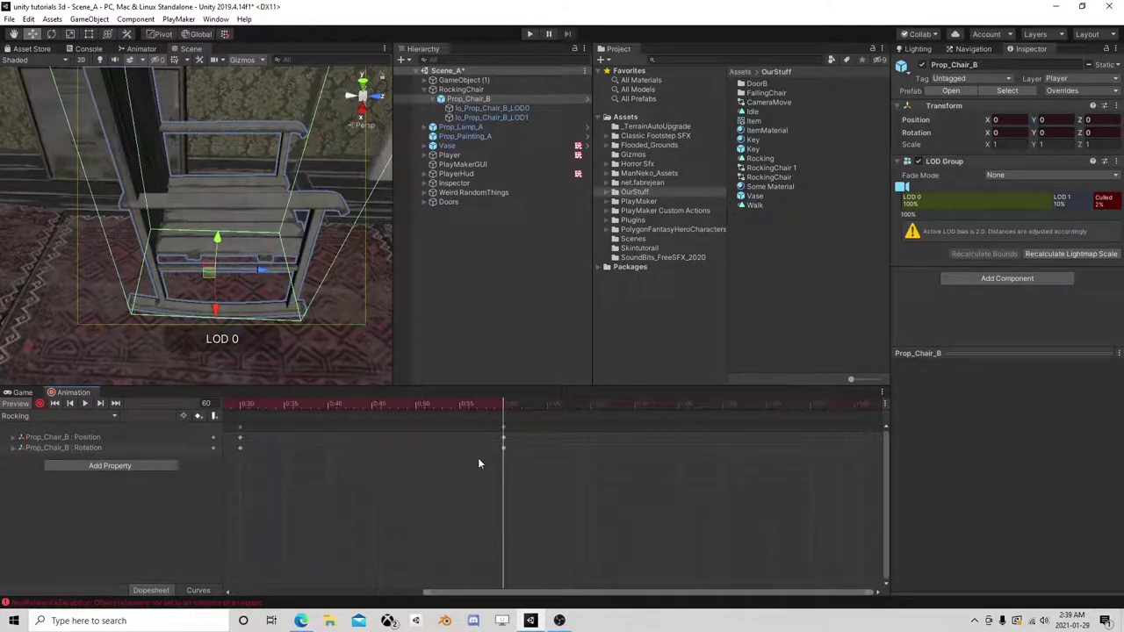
{"action": "left_click", "coordinate": [766, 405]}
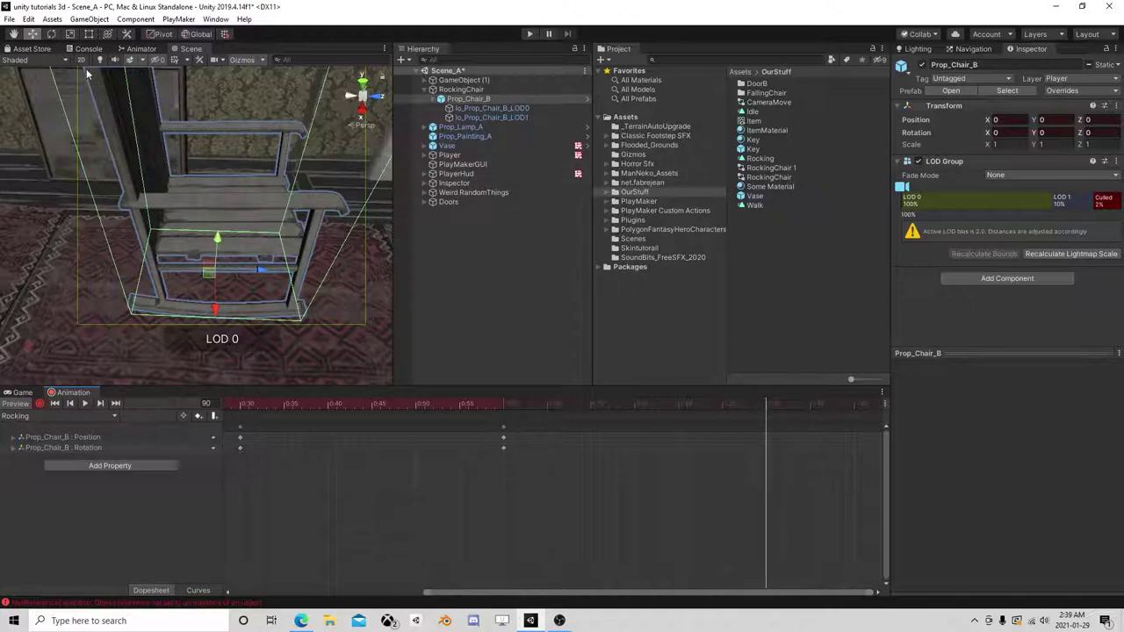
{"action": "left_click", "coordinate": [51, 33]}
{"action": "left_click_drag", "start_coordinate": [223, 230], "coordinate": [296, 251]}
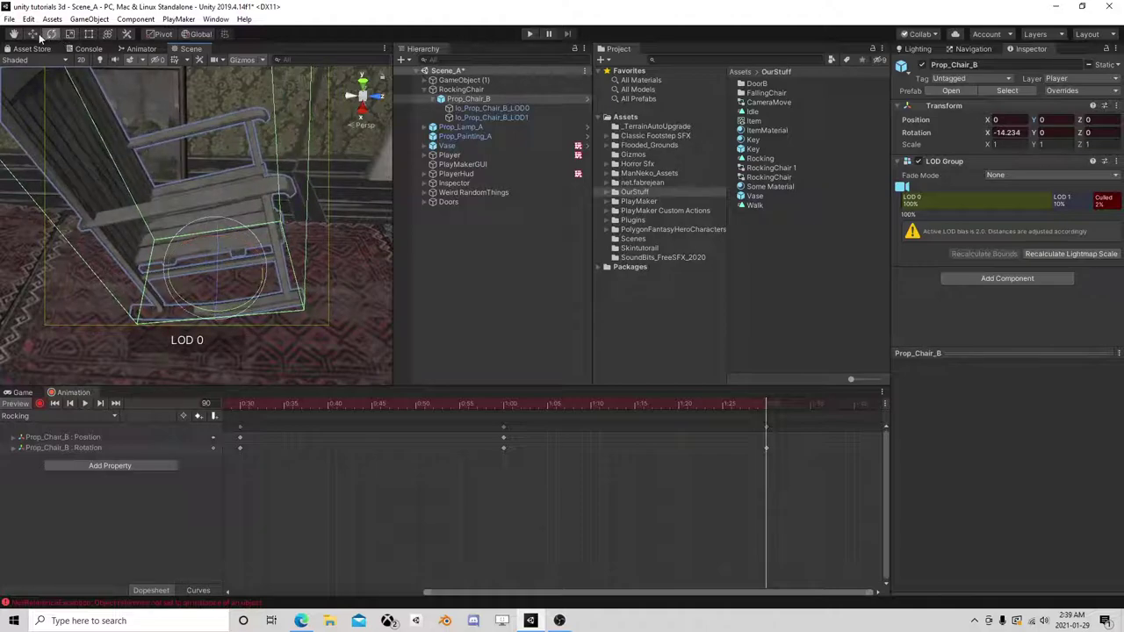
{"action": "left_click", "coordinate": [33, 34]}
{"action": "left_click_drag", "start_coordinate": [221, 239], "coordinate": [224, 235]}
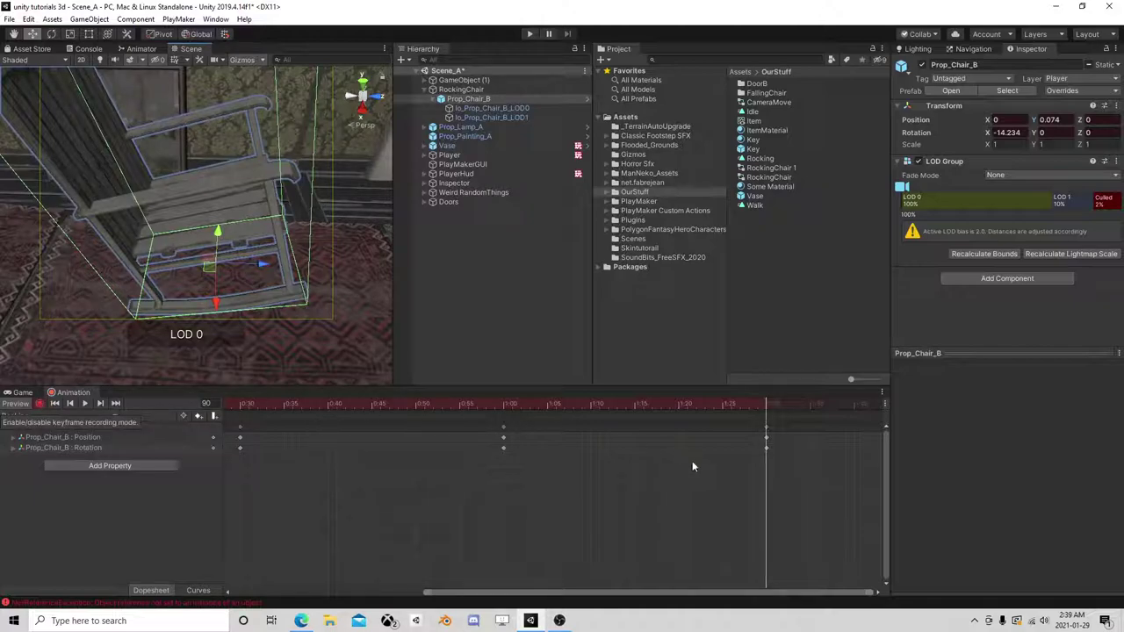
- At frame 120, return Prop_Chair_B to an X rotation of 0 and a Y position of 0
{"action": "scroll", "coordinate": [694, 461], "scroll_direction": "down", "scroll_amount": 4}
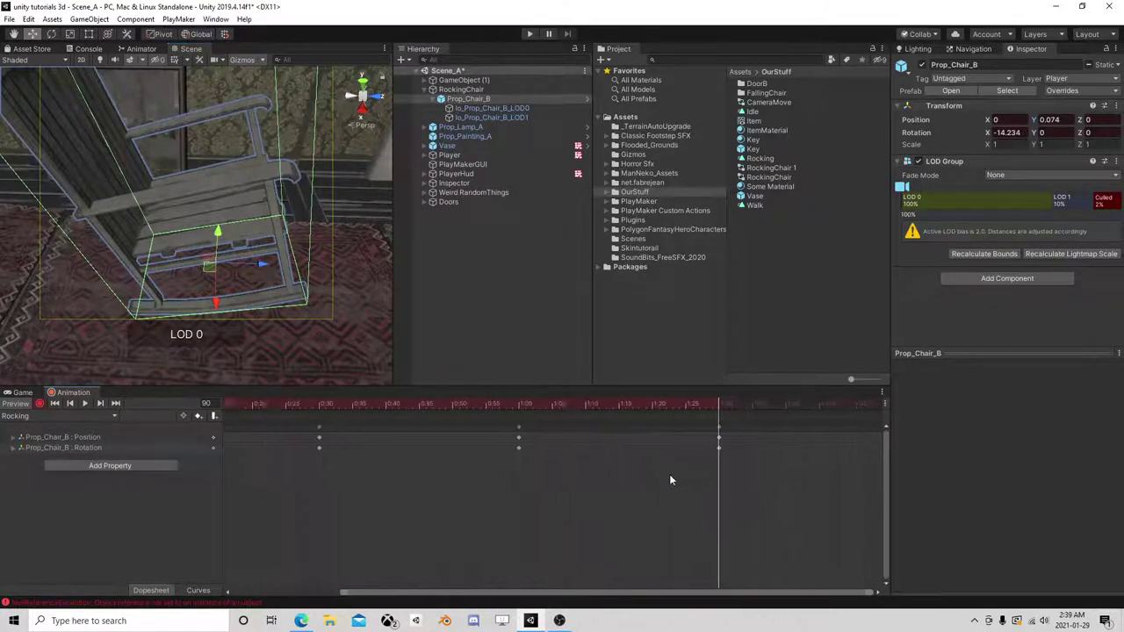
{"action": "middle_click_drag", "start_coordinate": [670, 478], "coordinate": [375, 469]}
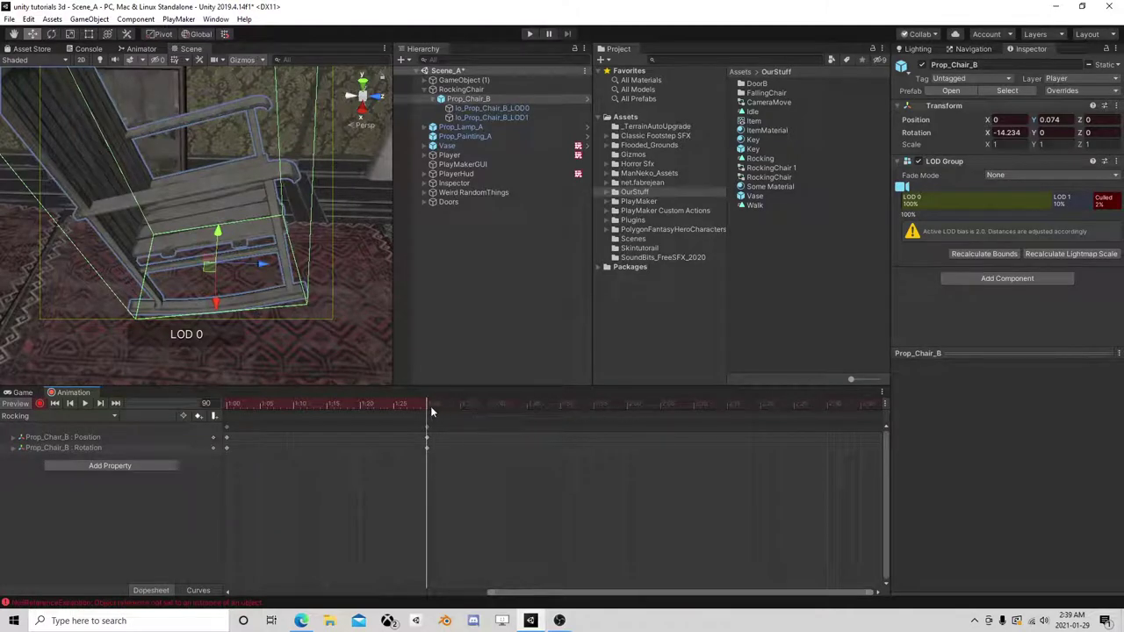
{"action": "left_click", "coordinate": [628, 405]}
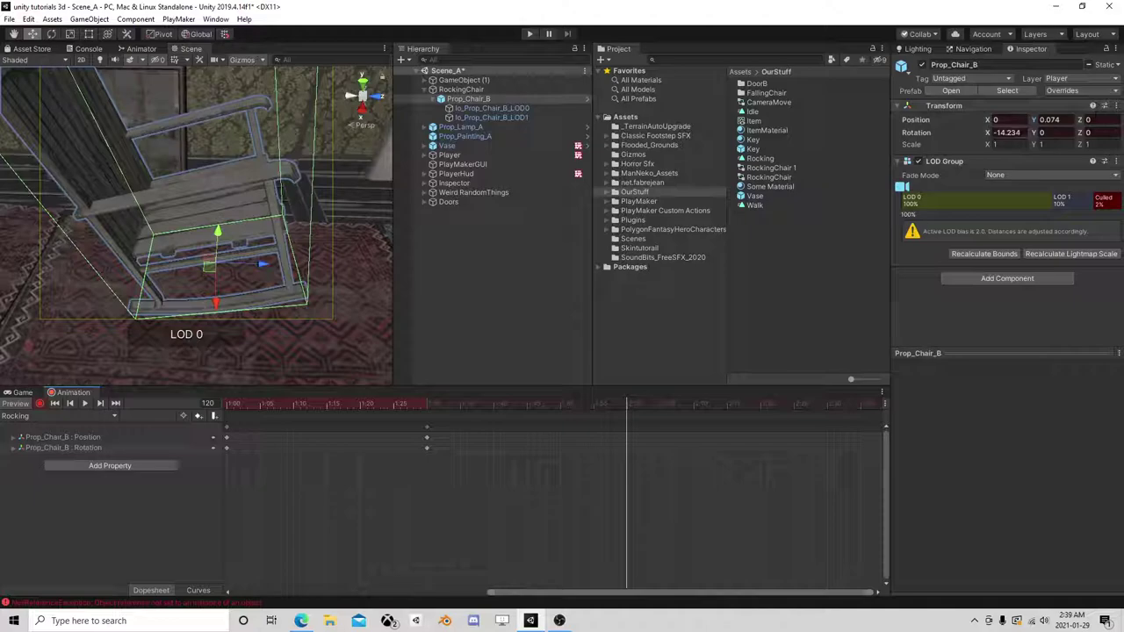
{"action": "left_click", "coordinate": [1008, 132]}
{"action": "type", "text": "0"}
{"action": "left_click", "coordinate": [1055, 120]}
{"action": "type", "text": "0"}
{"action": "key", "text": "Return"}
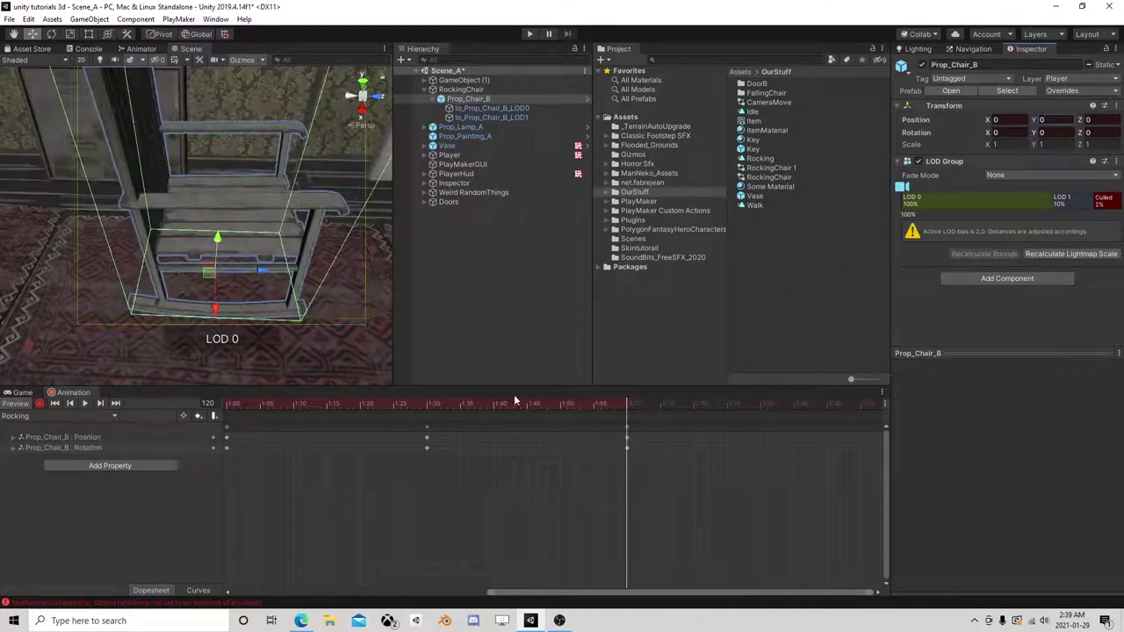
- Stop keyframe recording and play back the Rocking animation
{"action": "left_click", "coordinate": [43, 404]}
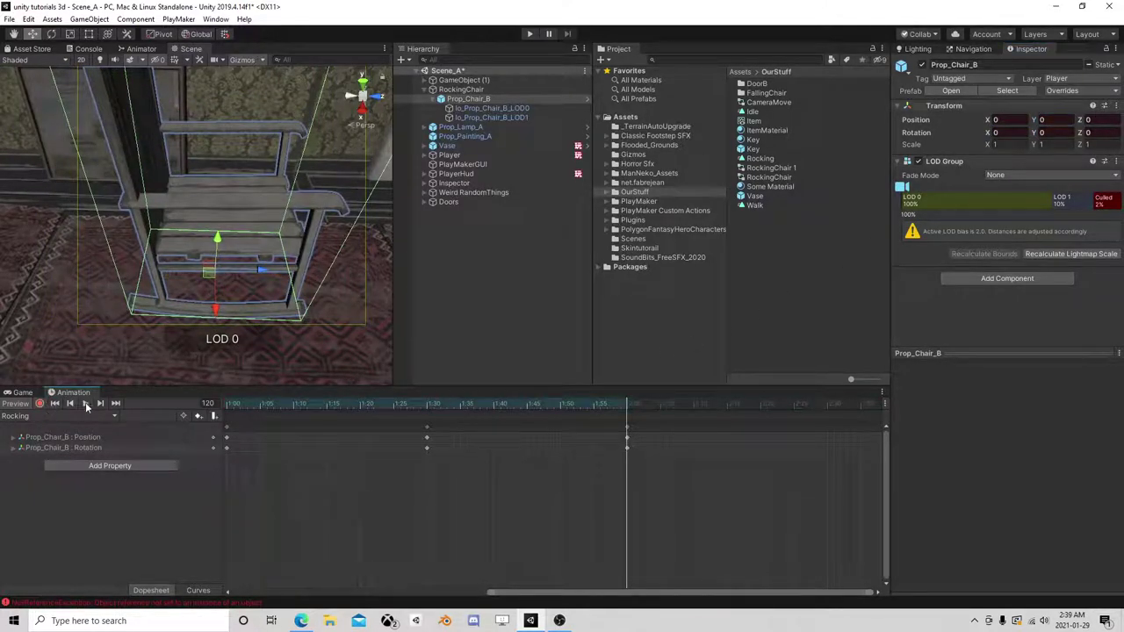
{"action": "left_click", "coordinate": [86, 403]}
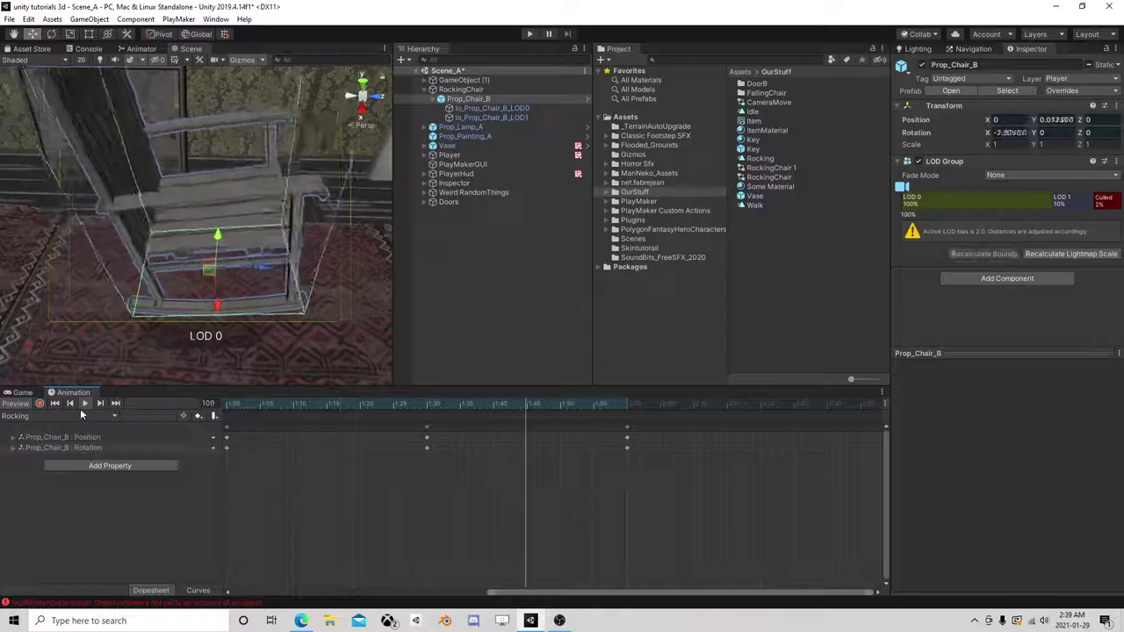
- Disable the Animator component on the RockingChair object and add a PlayMakerFSM component to it
{"action": "left_click", "coordinate": [427, 89]}
{"action": "left_click", "coordinate": [424, 89]}
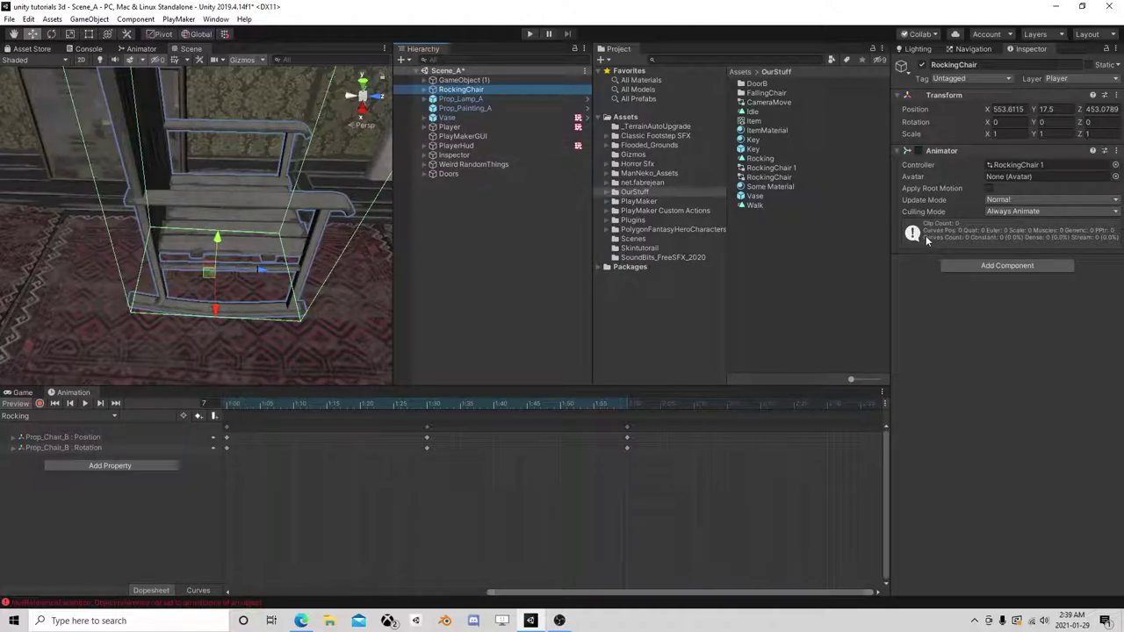
{"action": "left_click", "coordinate": [989, 265]}
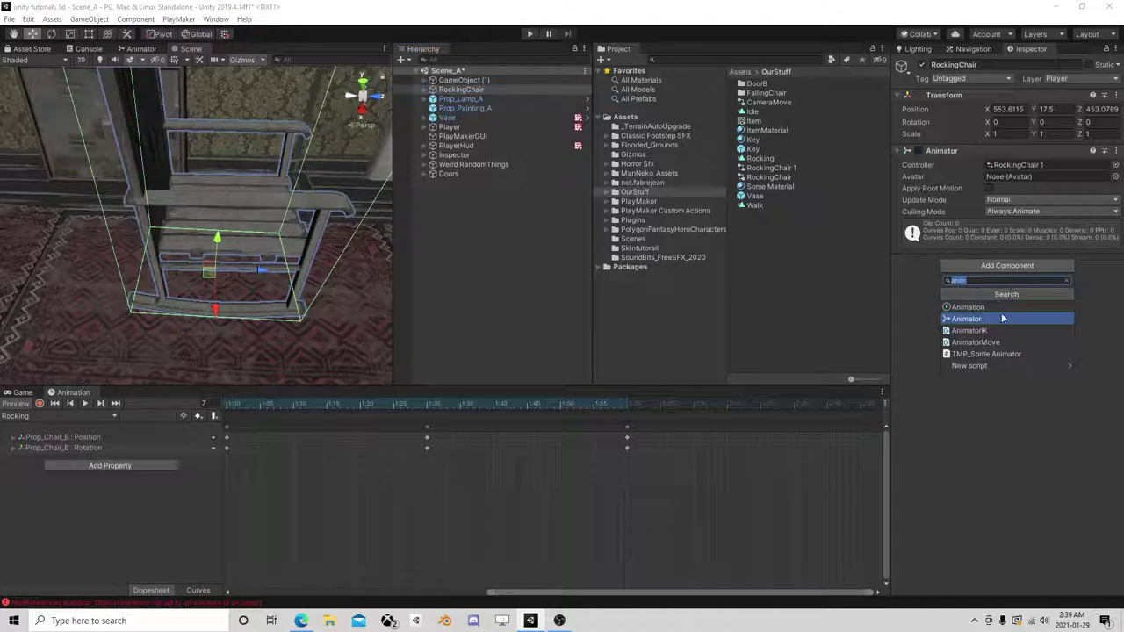
{"action": "type", "text": "playmaker"}
{"action": "left_click", "coordinate": [991, 307]}
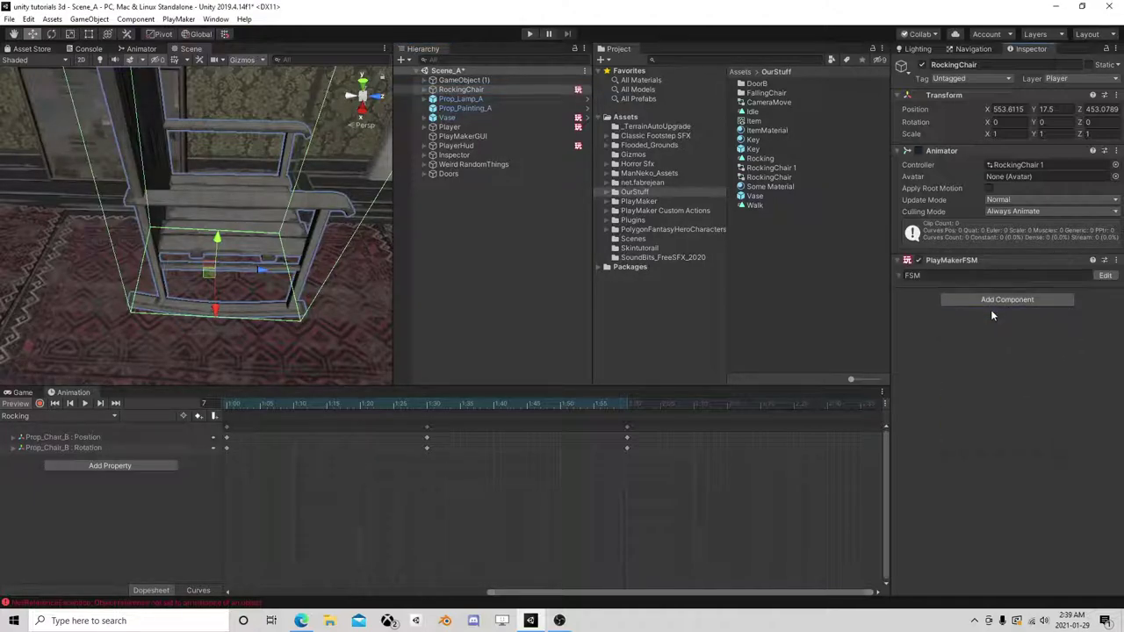
- Reposition the Rocking state in the Animator graph and enable Loop Pose on its Rocking clip
{"action": "left_click", "coordinate": [140, 49]}
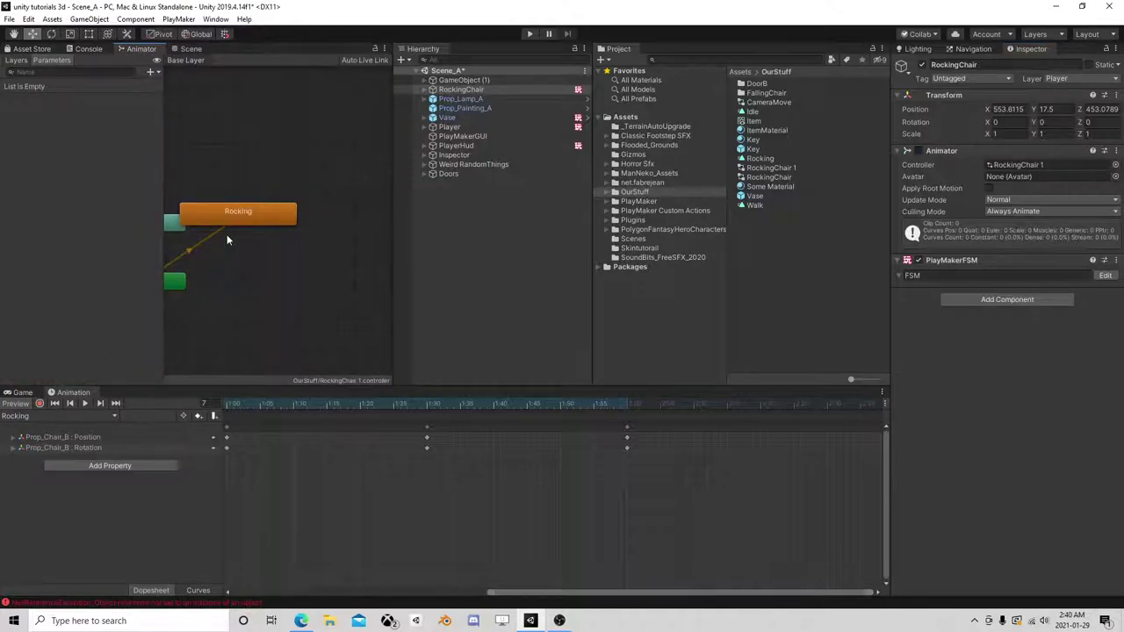
{"action": "left_click_drag", "start_coordinate": [262, 220], "coordinate": [320, 247]}
{"action": "left_click", "coordinate": [1011, 94]}
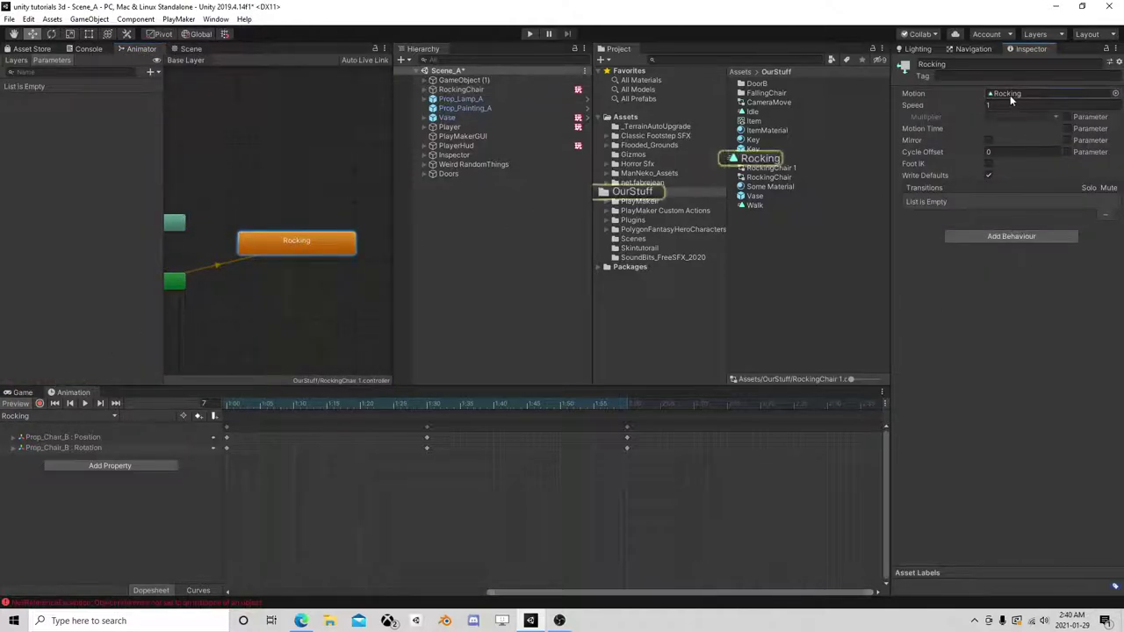
{"action": "left_click", "coordinate": [751, 159]}
{"action": "left_click", "coordinate": [988, 116]}
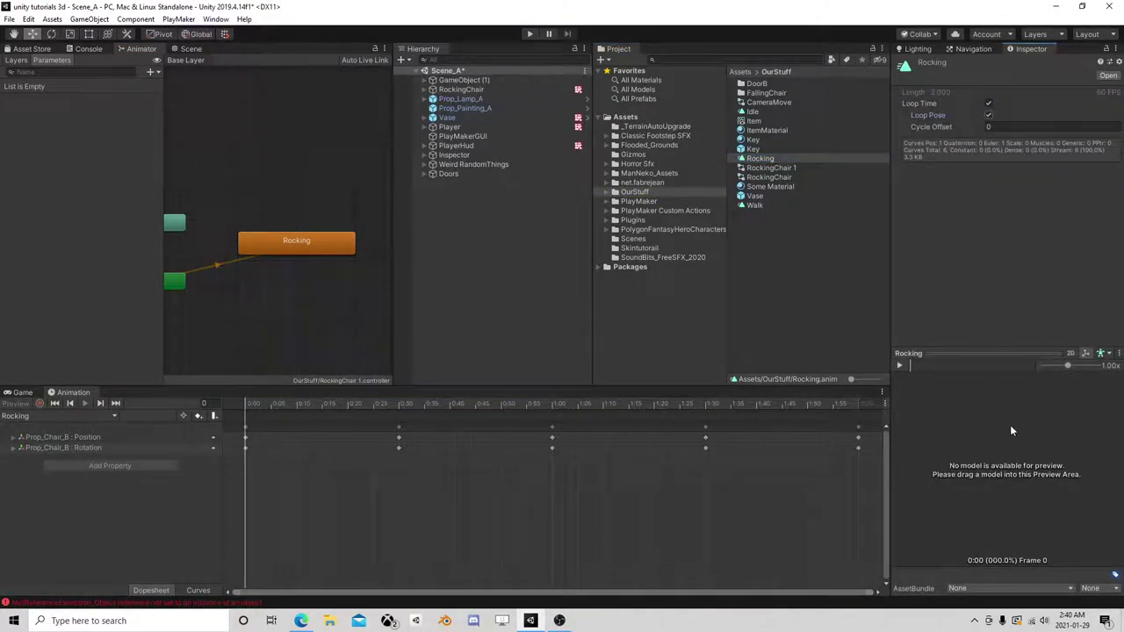
{"action": "left_click_drag", "start_coordinate": [1000, 355], "coordinate": [1000, 469]}
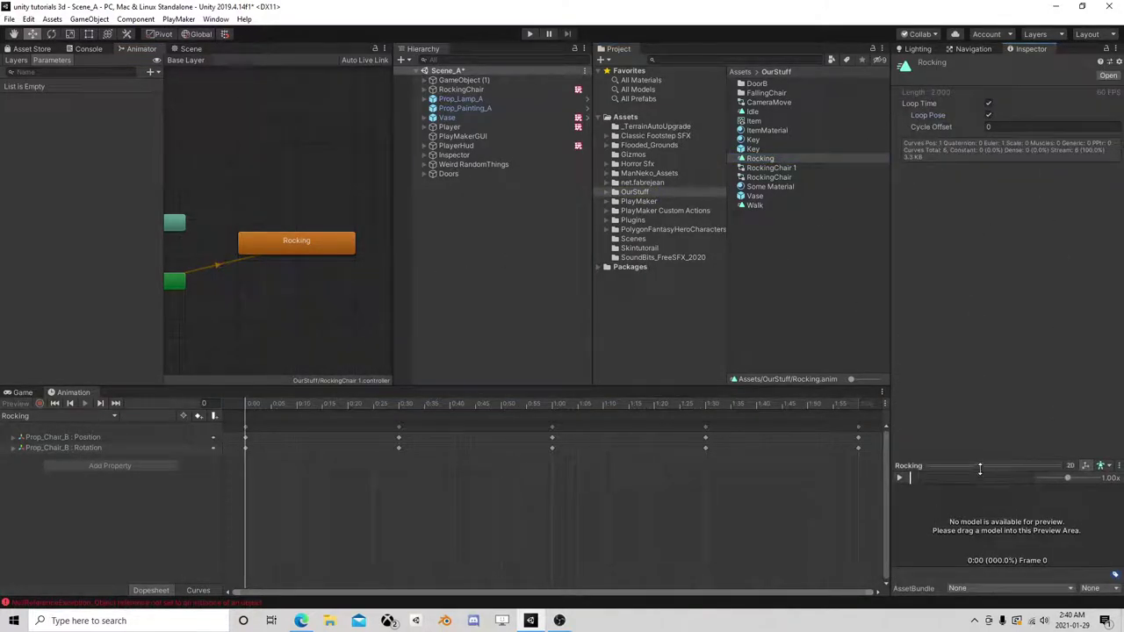
- Create an empty state above the Rocking state in the Animator graph
{"action": "left_click", "coordinate": [294, 242]}
{"action": "right_click", "coordinate": [267, 161]}
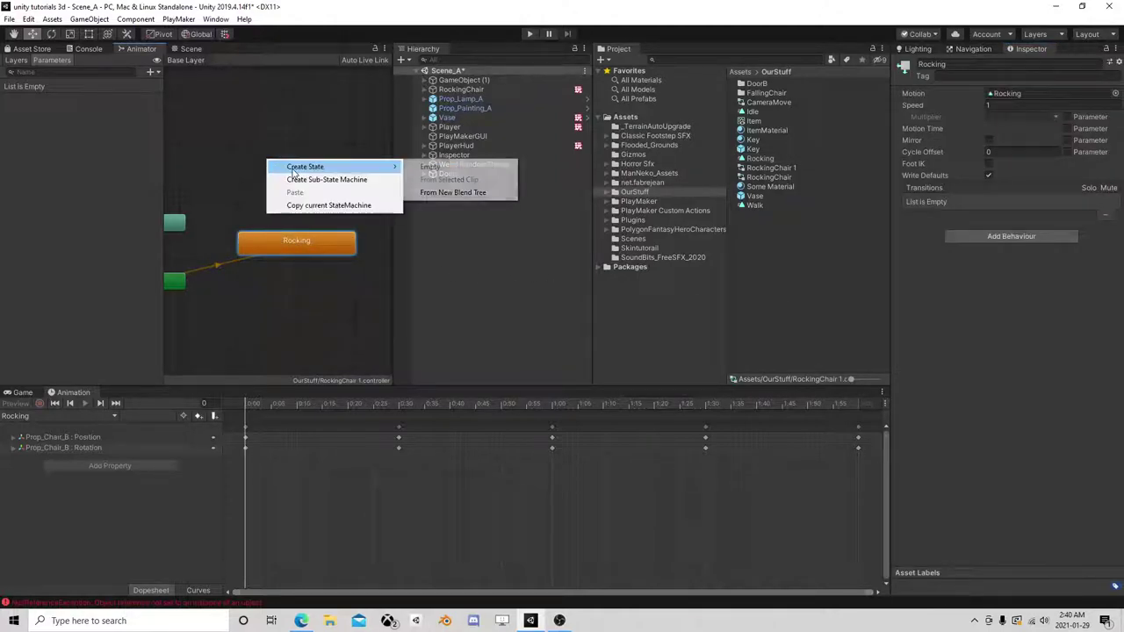
{"action": "mouse_move", "coordinate": [292, 172]}
{"action": "left_click", "coordinate": [413, 167]}
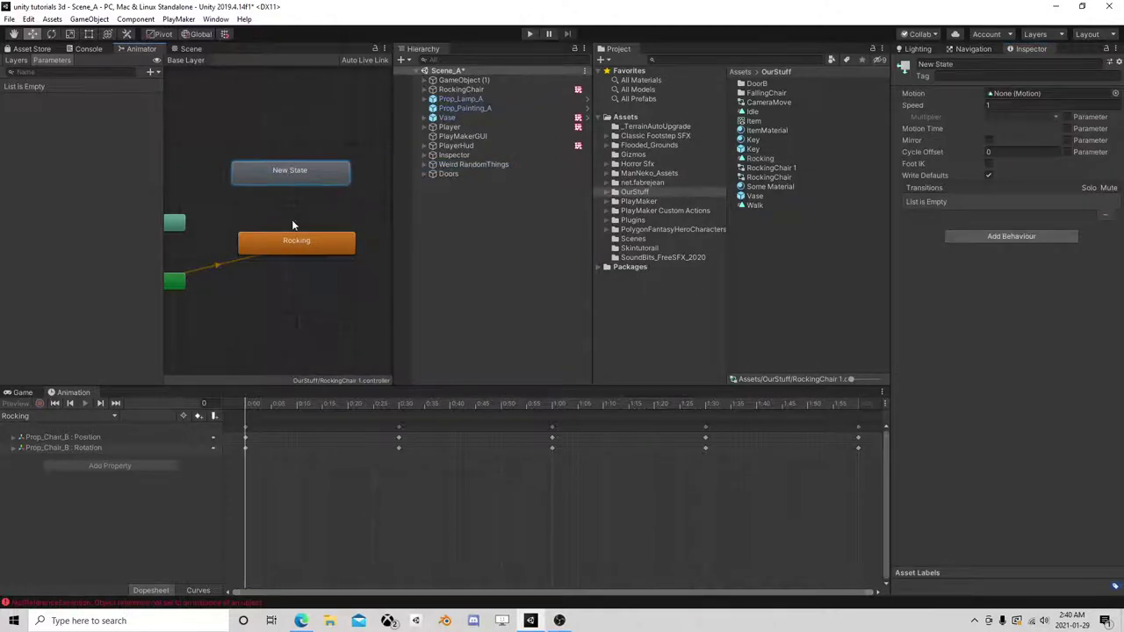
- Make transitions in both directions between the Rocking state and New State
{"action": "right_click", "coordinate": [298, 242]}
{"action": "left_click", "coordinate": [332, 249]}
{"action": "left_click", "coordinate": [309, 173]}
{"action": "right_click", "coordinate": [309, 173]}
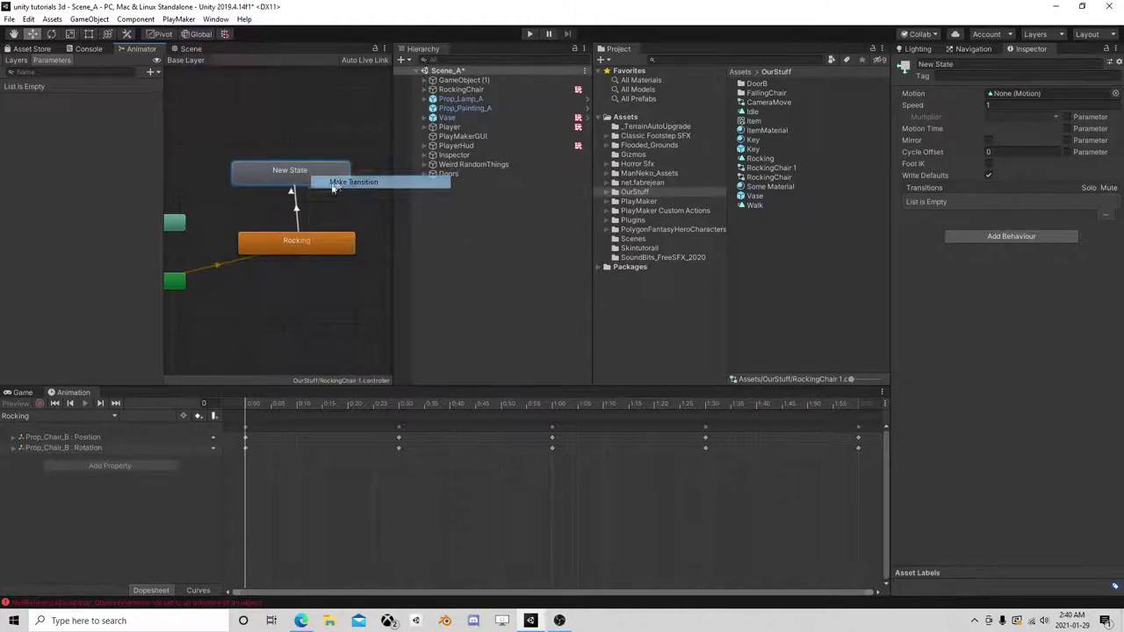
{"action": "left_click", "coordinate": [339, 179]}
{"action": "left_click", "coordinate": [277, 235]}
- Add a Bool parameter named Use to the rocking chair's Animator controller
{"action": "left_click", "coordinate": [298, 210]}
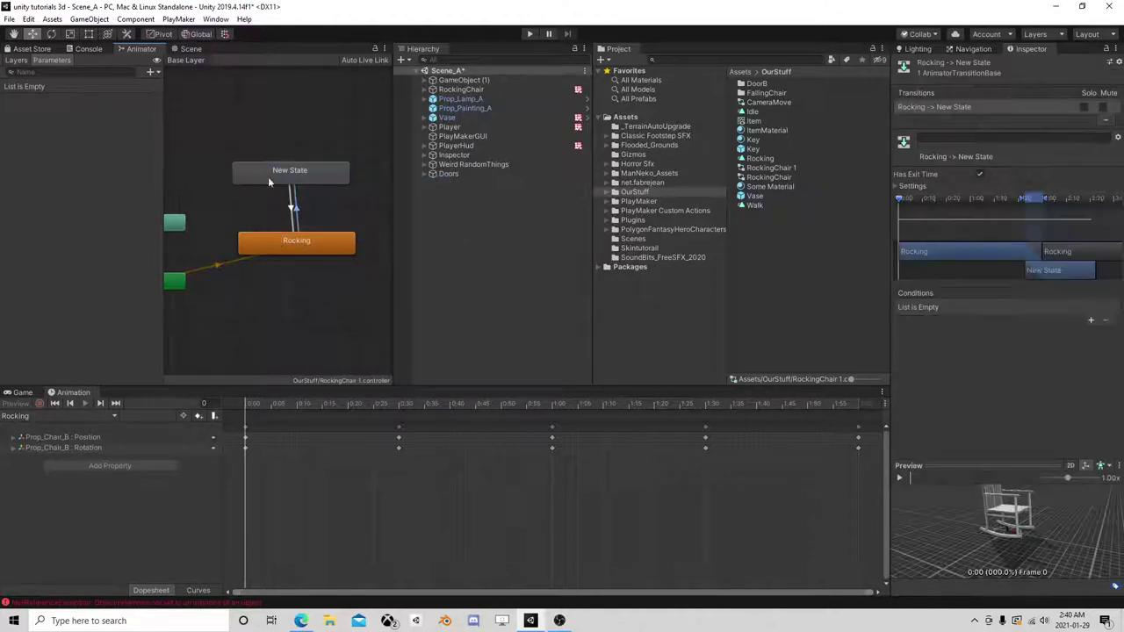
{"action": "left_click", "coordinate": [151, 73]}
{"action": "left_click", "coordinate": [176, 110]}
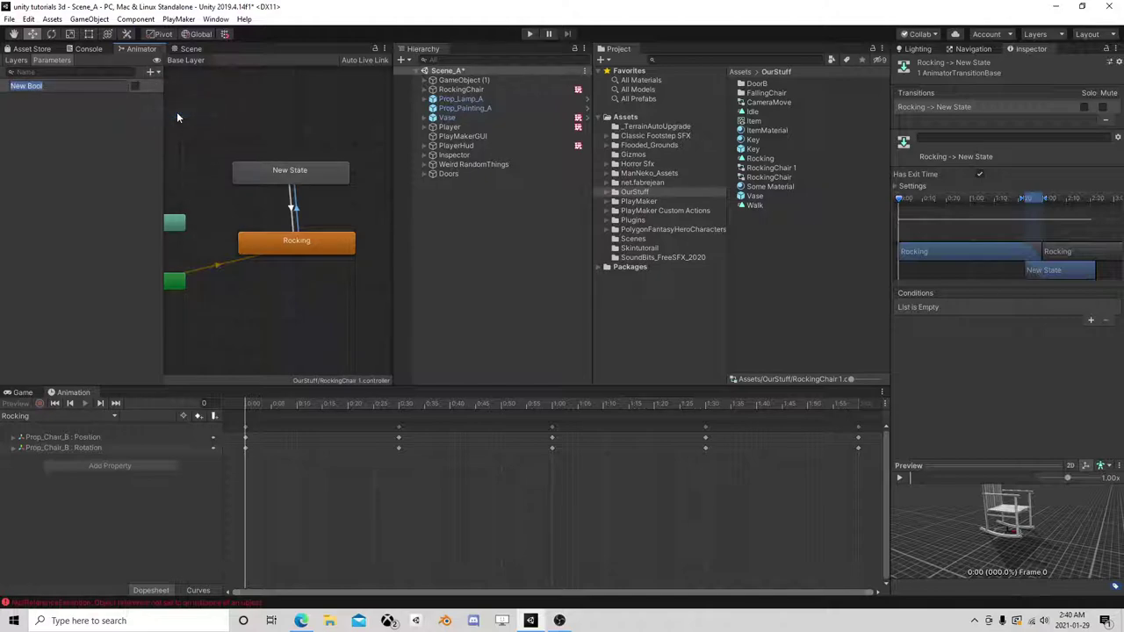
{"action": "type", "text": "Use"}
{"action": "key", "text": "Return"}
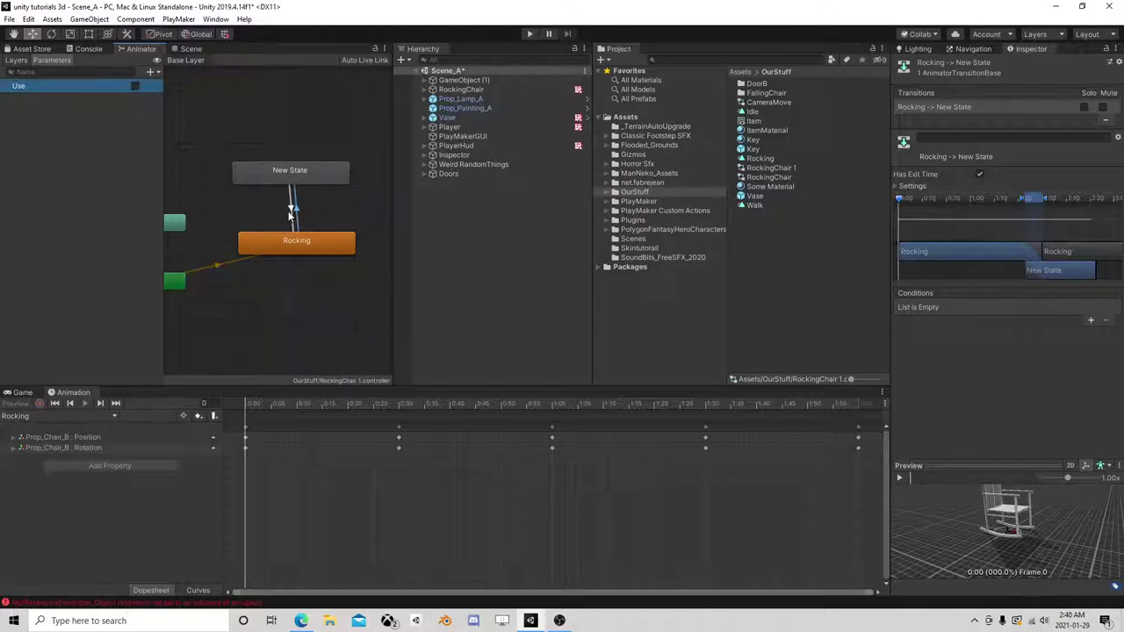
- For the Rocking to New State transition, disable Has Exit Time and add the condition Use is false
{"action": "left_click", "coordinate": [1089, 321]}
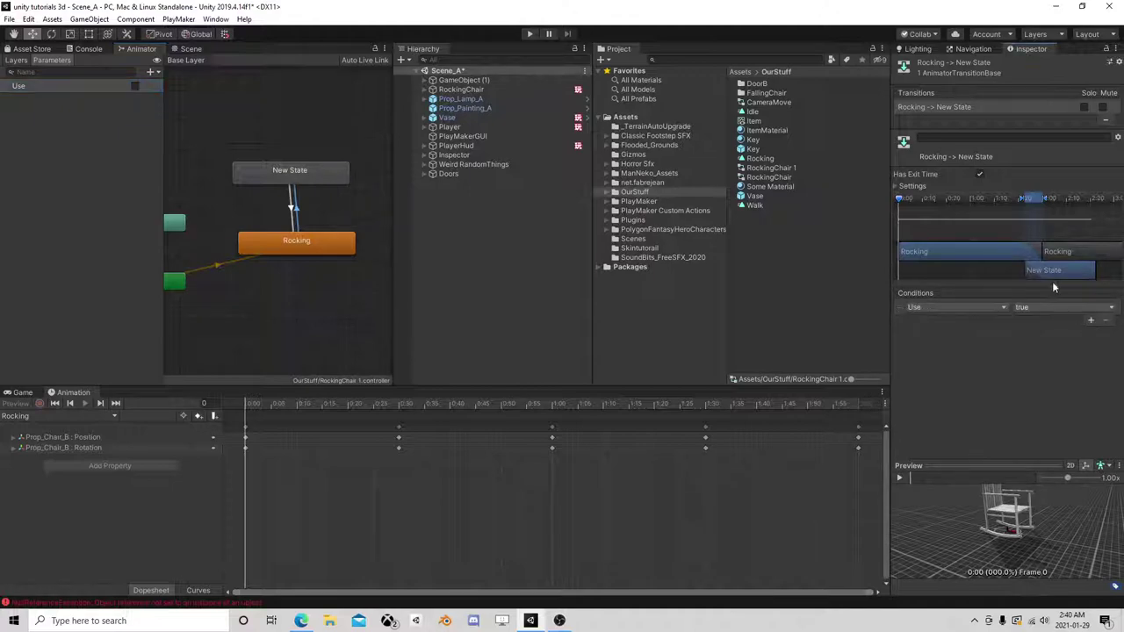
{"action": "left_click", "coordinate": [979, 175]}
{"action": "left_click", "coordinate": [1041, 307]}
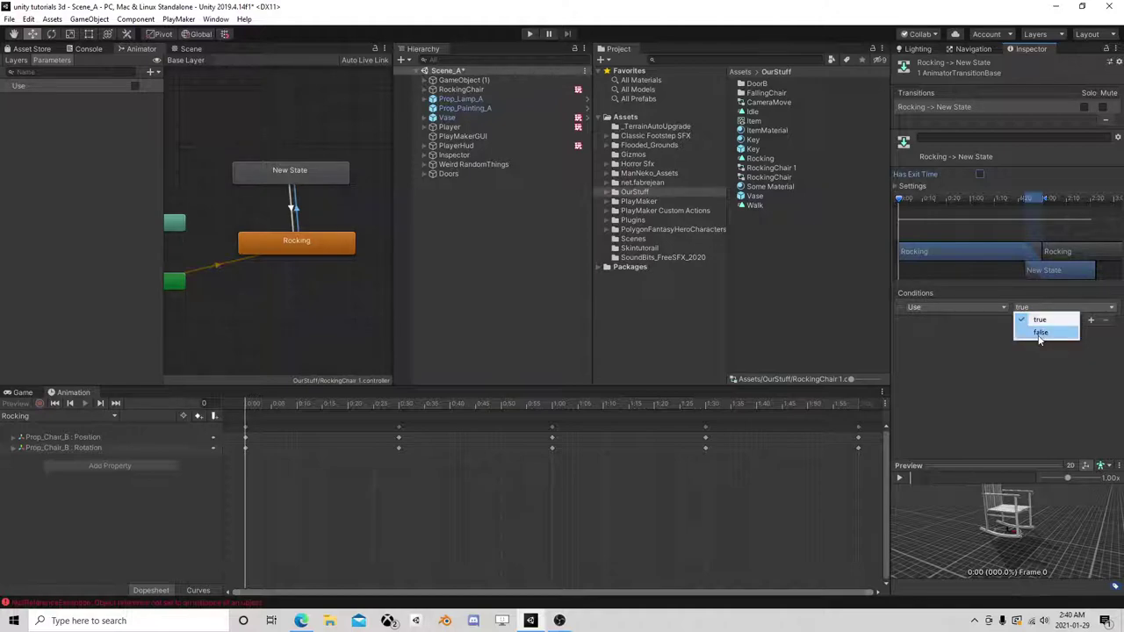
{"action": "left_click", "coordinate": [1041, 331]}
- For the New State to Rocking transition, disable Has Exit Time and add the condition Use is true
{"action": "left_click", "coordinate": [294, 210]}
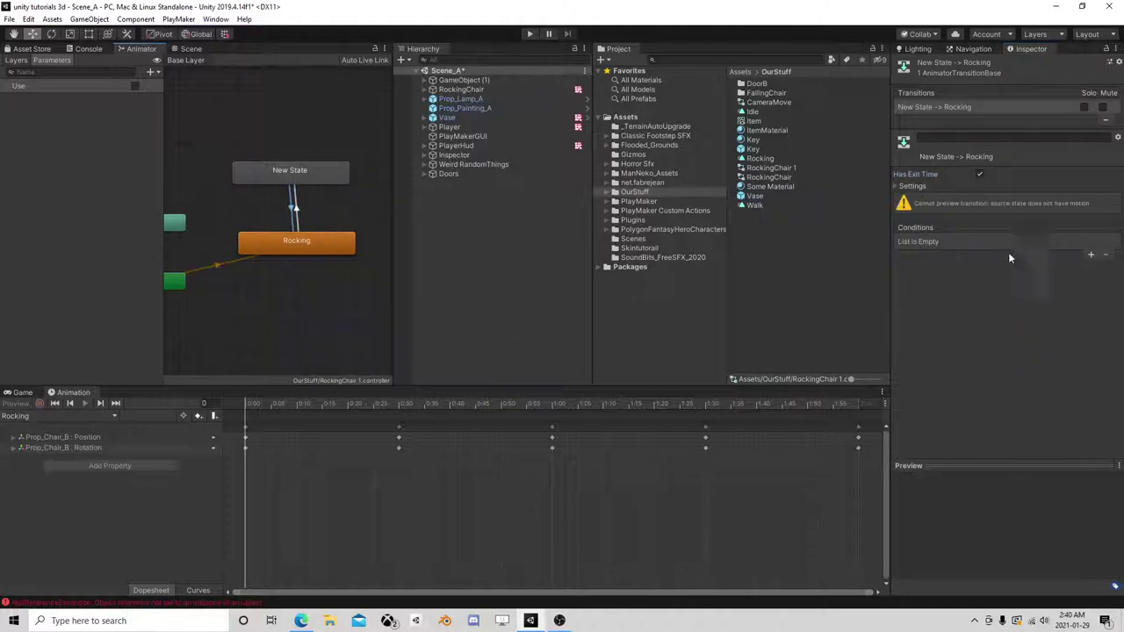
{"action": "left_click", "coordinate": [980, 174]}
{"action": "left_click", "coordinate": [1091, 254]}
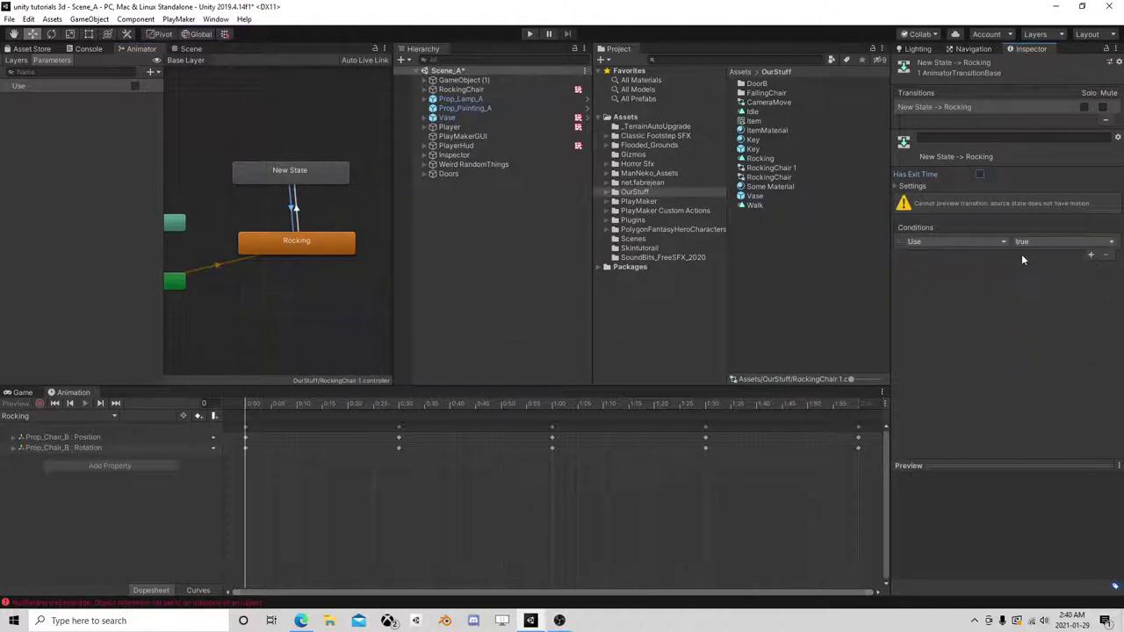
{"action": "left_click", "coordinate": [297, 210]}
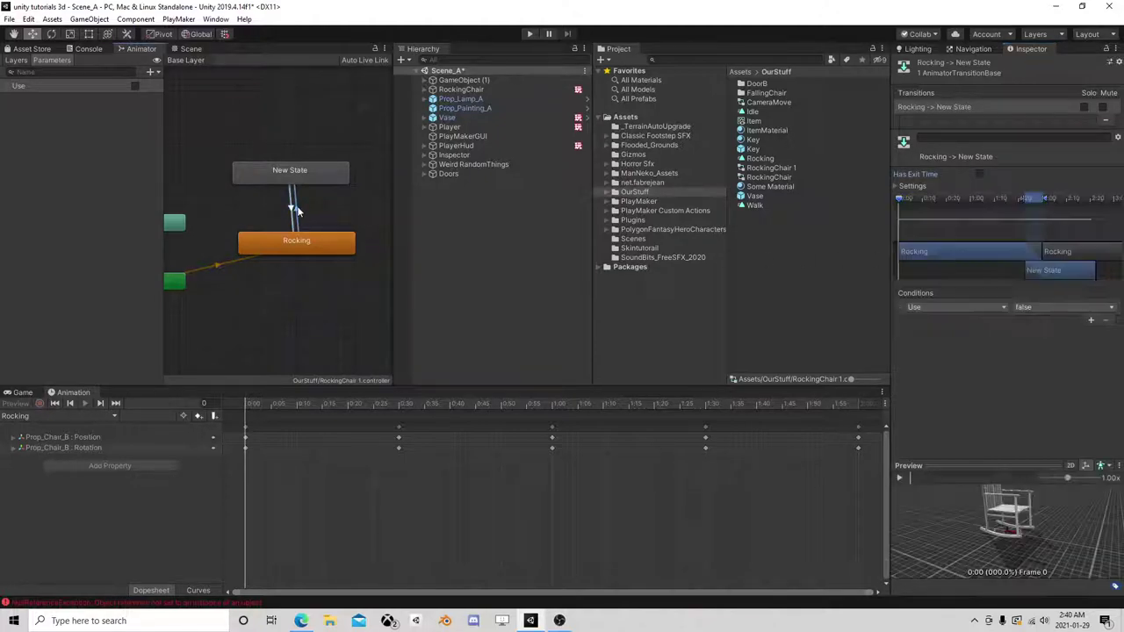
- In the RockingChair object's FSM, add a second state with a TRIGGER ENTER global transition
{"action": "left_click", "coordinate": [190, 48]}
{"action": "left_click", "coordinate": [465, 89]}
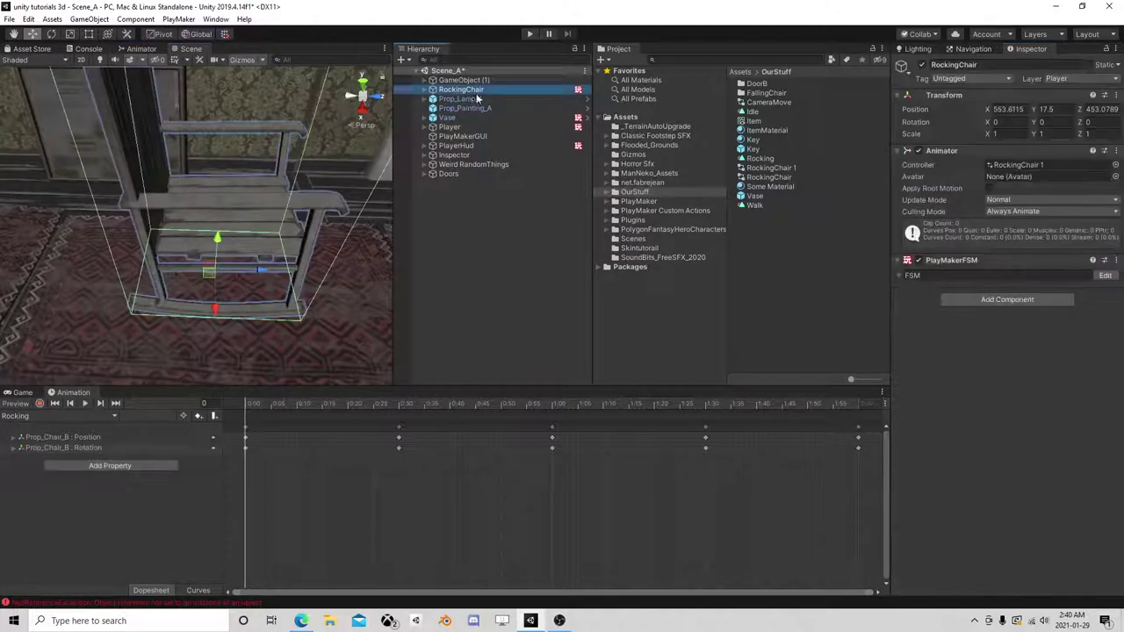
{"action": "left_click", "coordinate": [1105, 276]}
{"action": "right_click", "coordinate": [237, 356]}
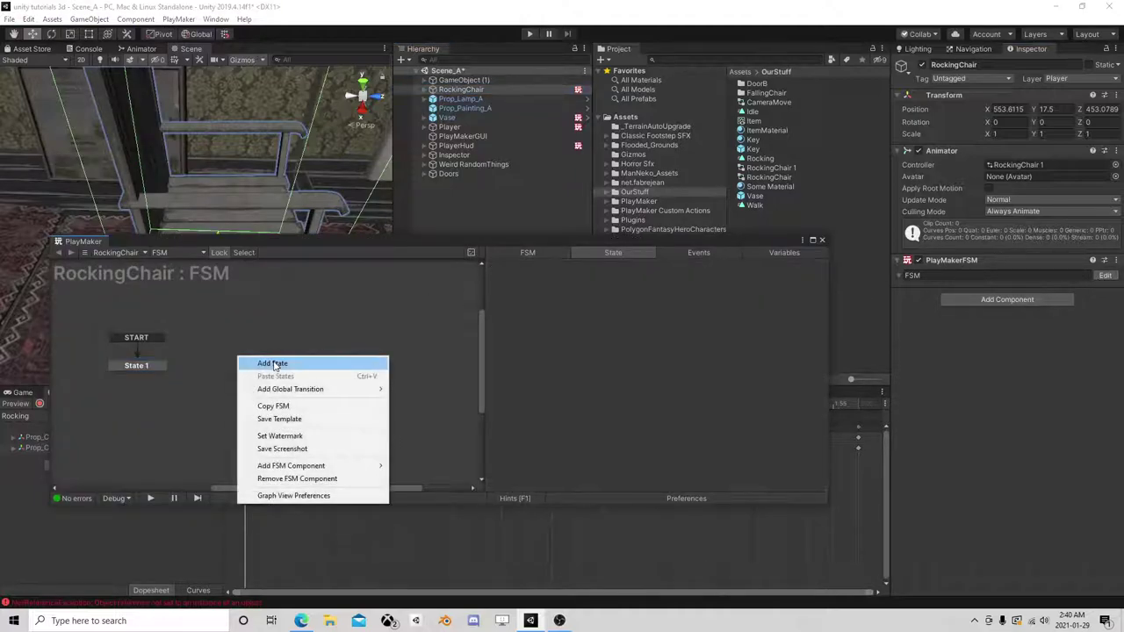
{"action": "left_click", "coordinate": [259, 362]}
{"action": "right_click", "coordinate": [272, 360]}
{"action": "mouse_move", "coordinate": [351, 378]}
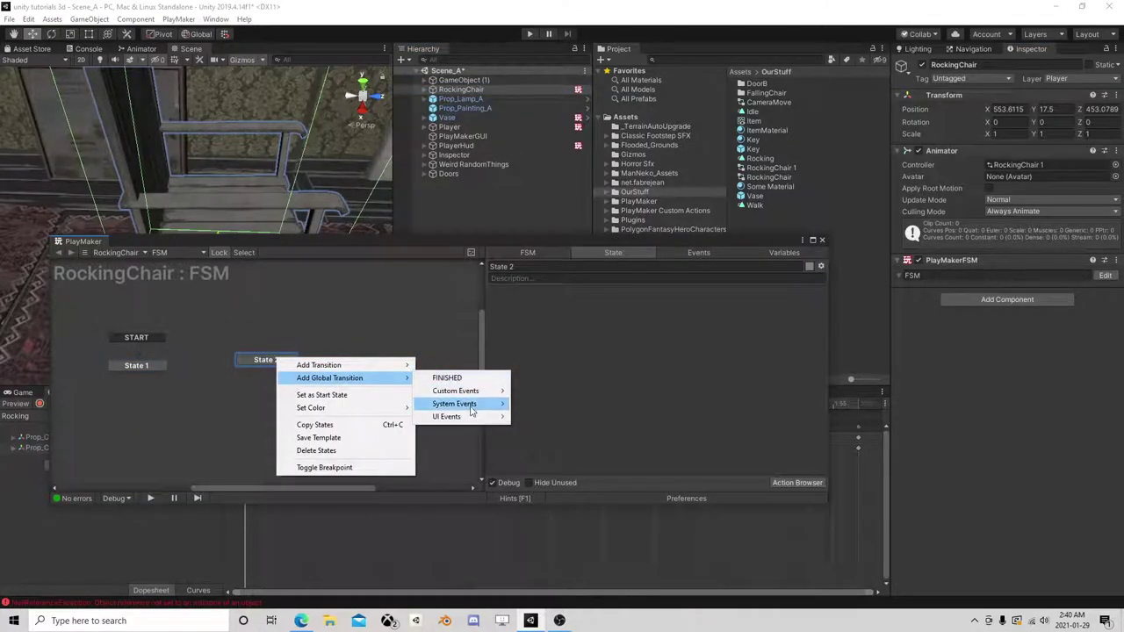
{"action": "mouse_move", "coordinate": [474, 404]}
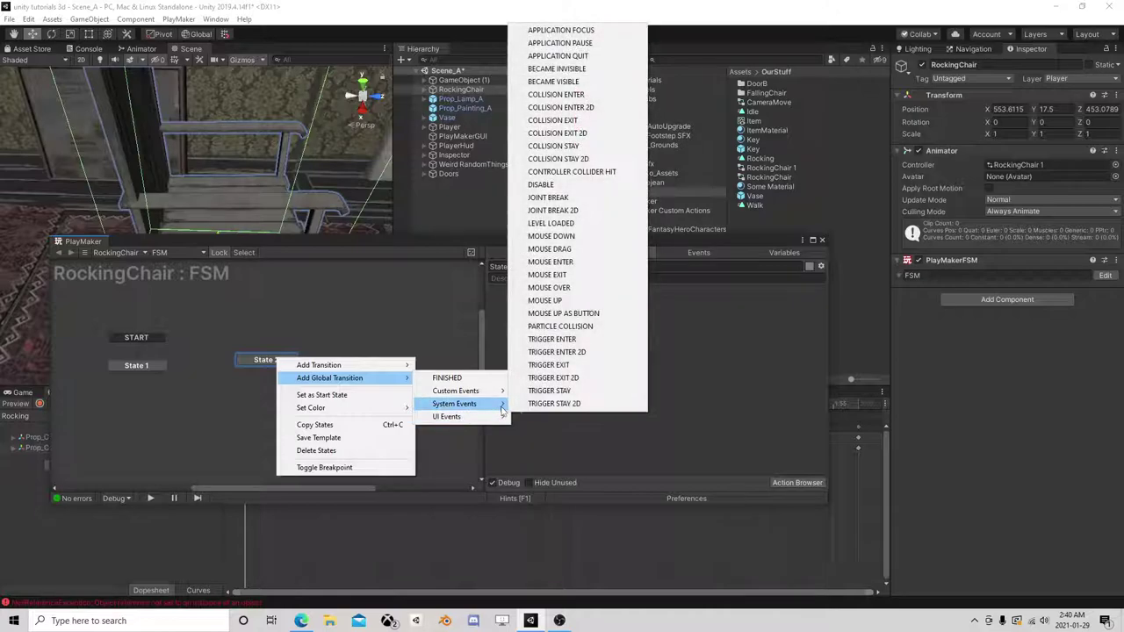
{"action": "left_click", "coordinate": [562, 340]}
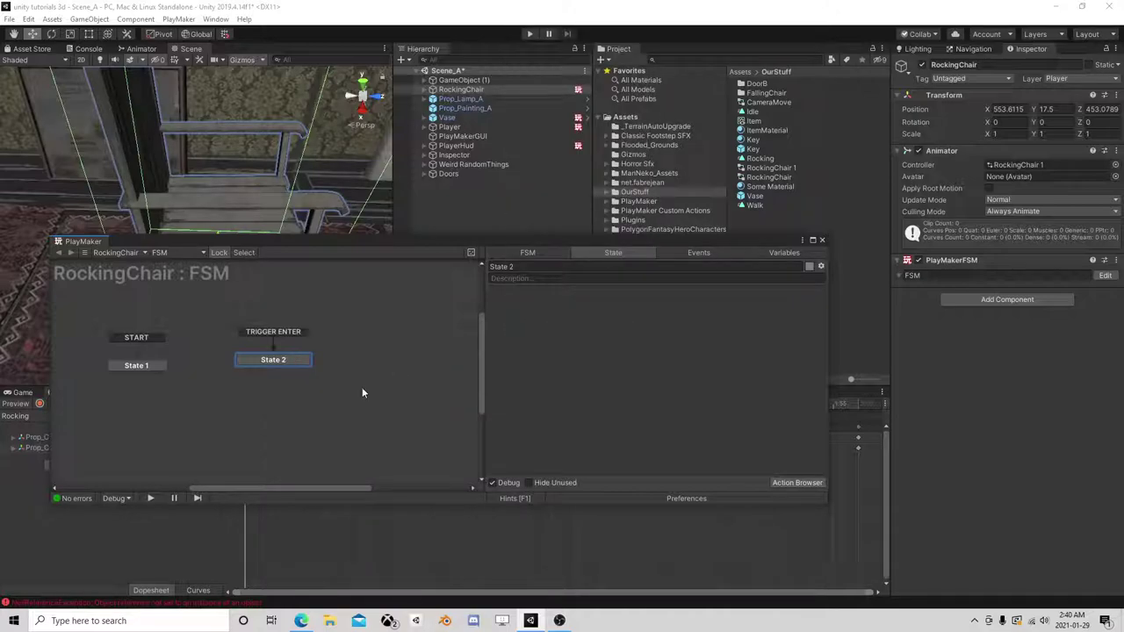
- Find the Set Animator Bool action and add it to State 2
{"action": "left_click", "coordinate": [778, 482]}
{"action": "type", "text": "set anim"}
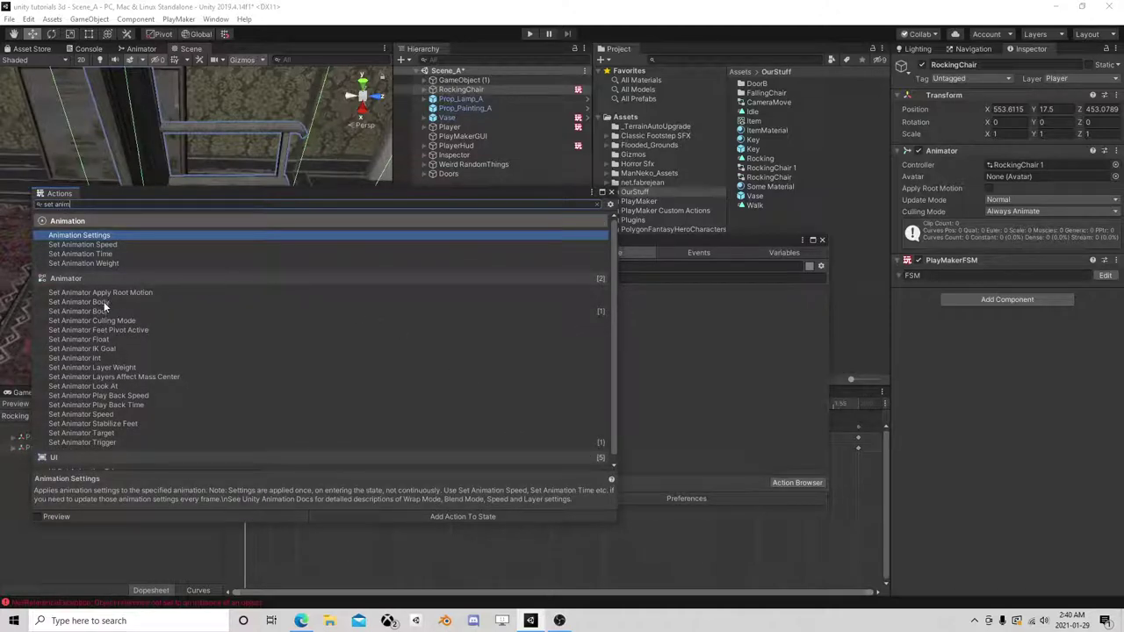
{"action": "double_click", "coordinate": [104, 310]}
{"action": "left_click", "coordinate": [612, 192]}
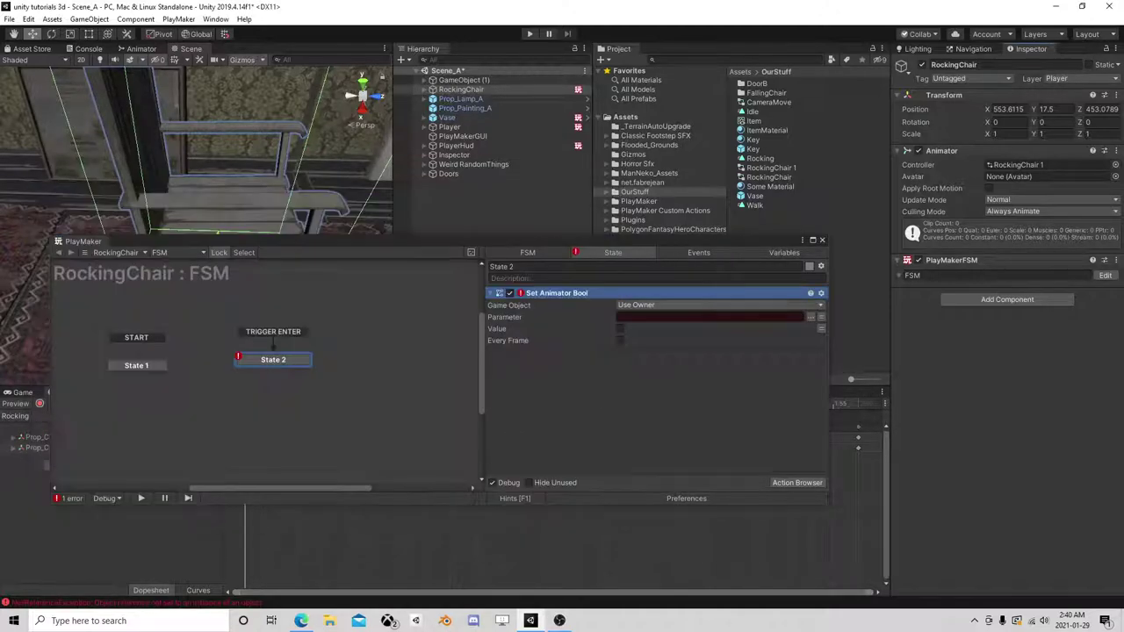
- Set State 2's Set Animator Bool action to the parameter Use with its Value enabled
{"action": "left_click", "coordinate": [810, 318]}
{"action": "left_click", "coordinate": [776, 321]}
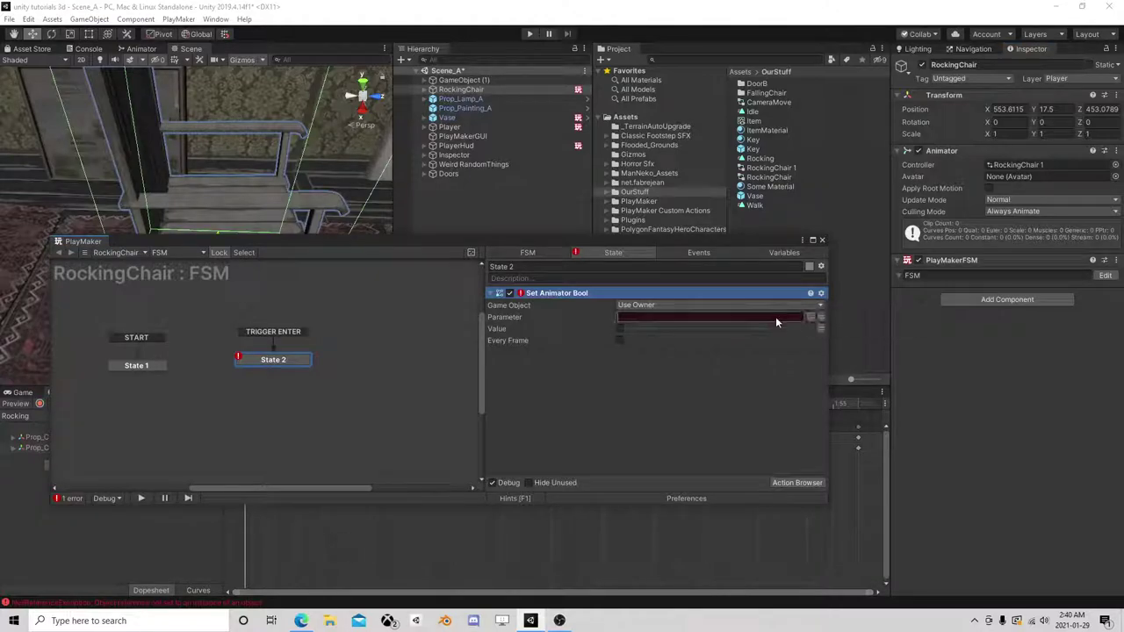
{"action": "left_click", "coordinate": [783, 314]}
{"action": "type", "text": "Use"}
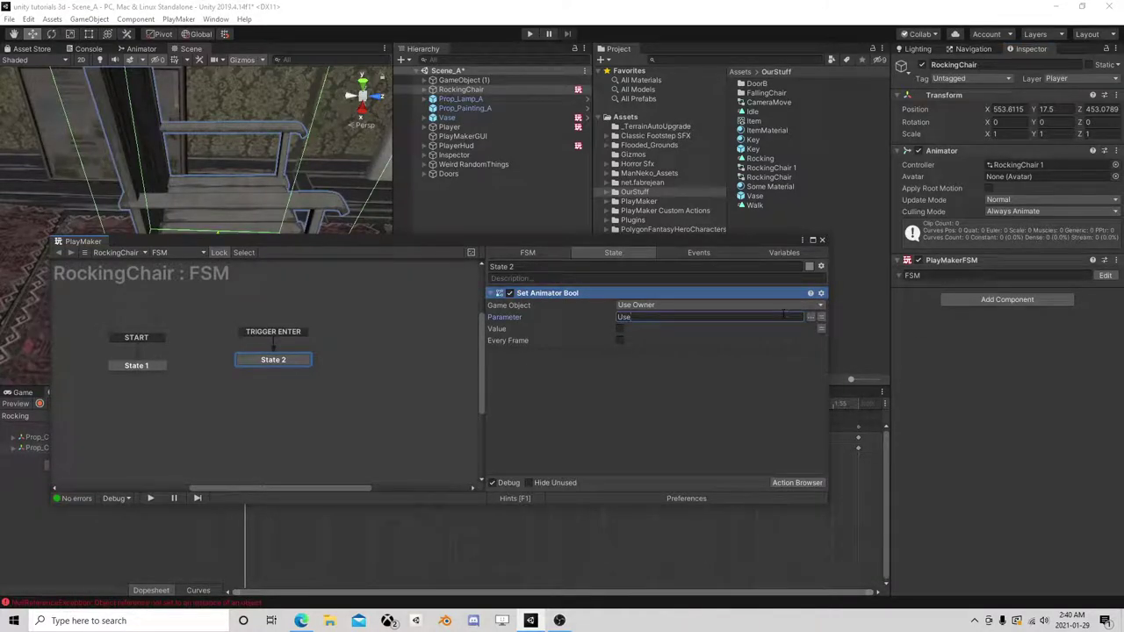
{"action": "left_click", "coordinate": [620, 331]}
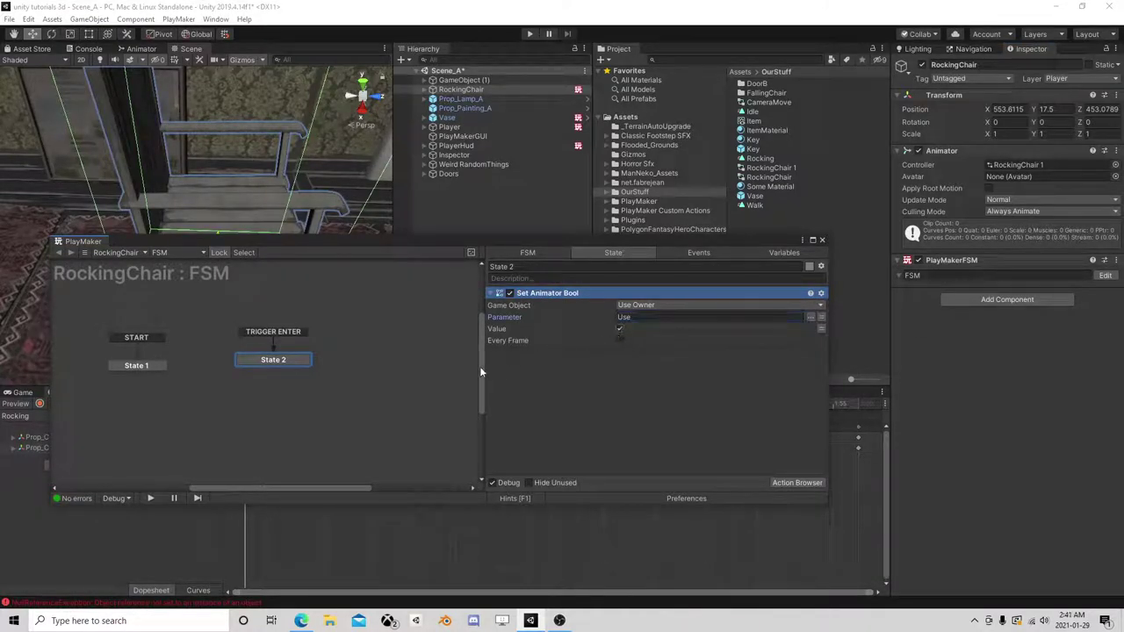
- Add a third state to the FSM with a TRIGGER EXIT global transition
{"action": "right_click", "coordinate": [367, 362]}
{"action": "left_click", "coordinate": [400, 367]}
{"action": "right_click", "coordinate": [392, 364]}
{"action": "mouse_move", "coordinate": [452, 385]}
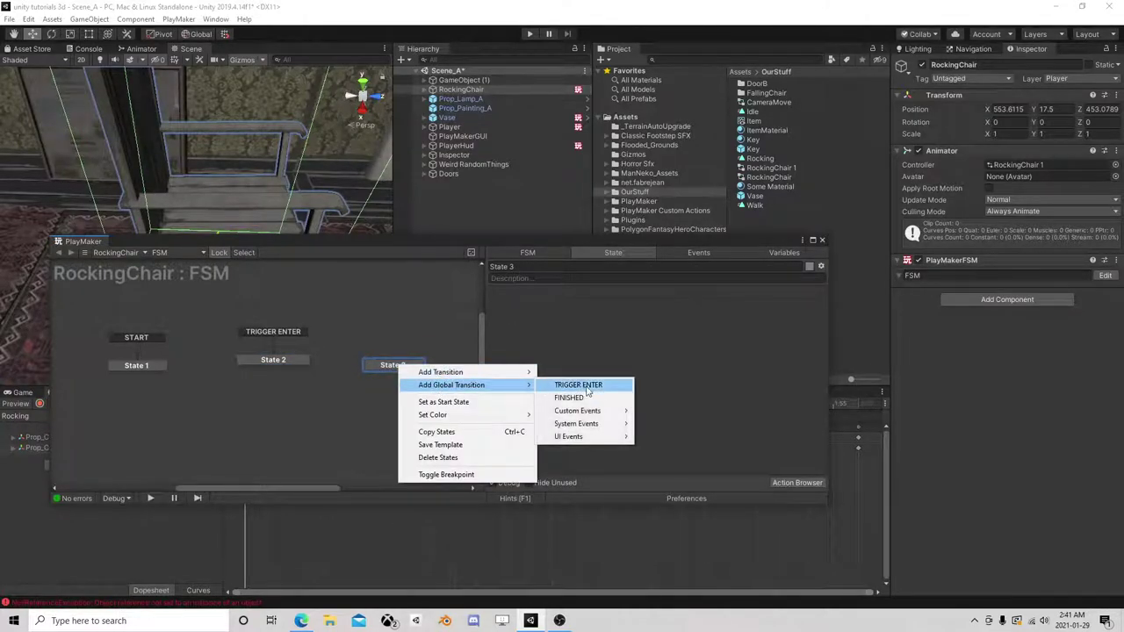
{"action": "mouse_move", "coordinate": [574, 424]}
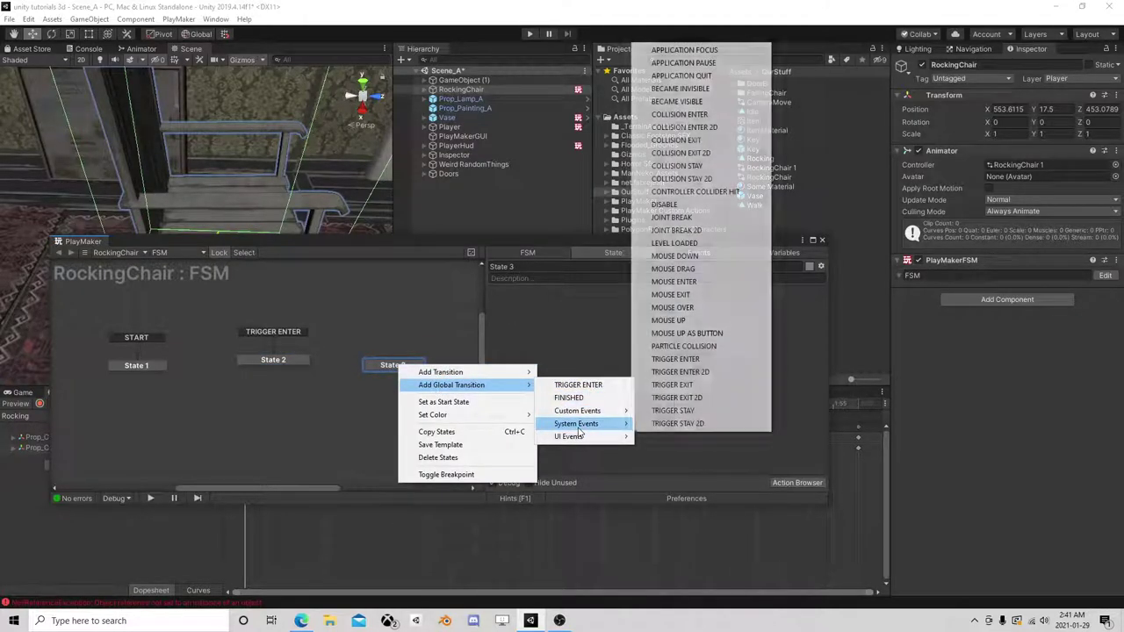
{"action": "left_click", "coordinate": [714, 387]}
- Copy the Set Animator Bool action from State 2 into State 3, disable its Value and close the FSM editor
{"action": "left_click", "coordinate": [311, 355]}
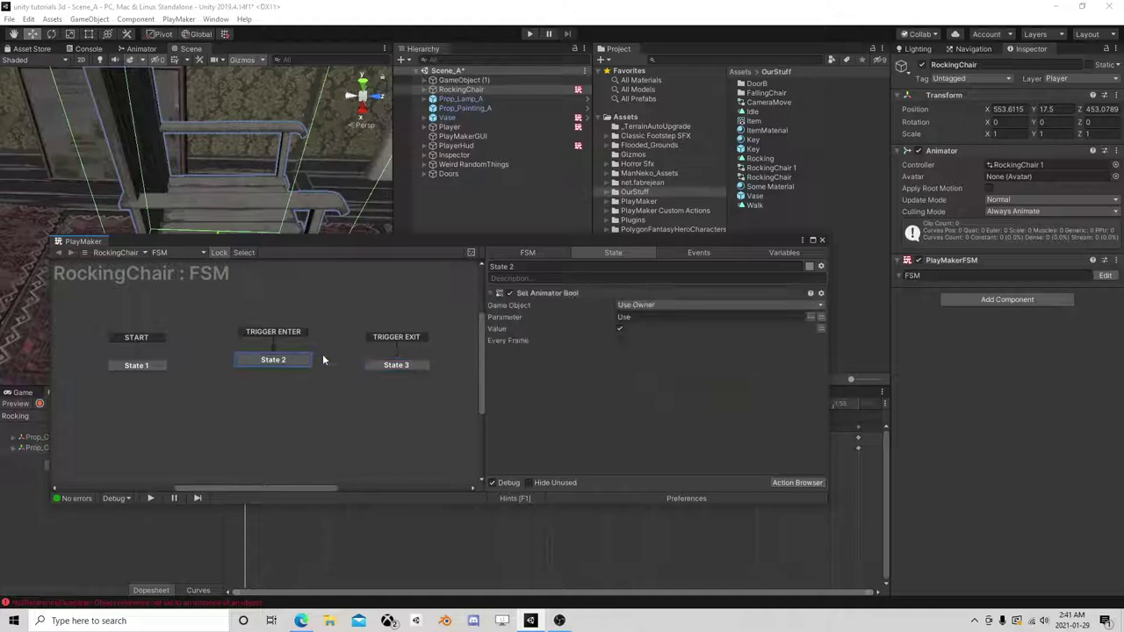
{"action": "right_click", "coordinate": [581, 293]}
{"action": "left_click", "coordinate": [631, 366]}
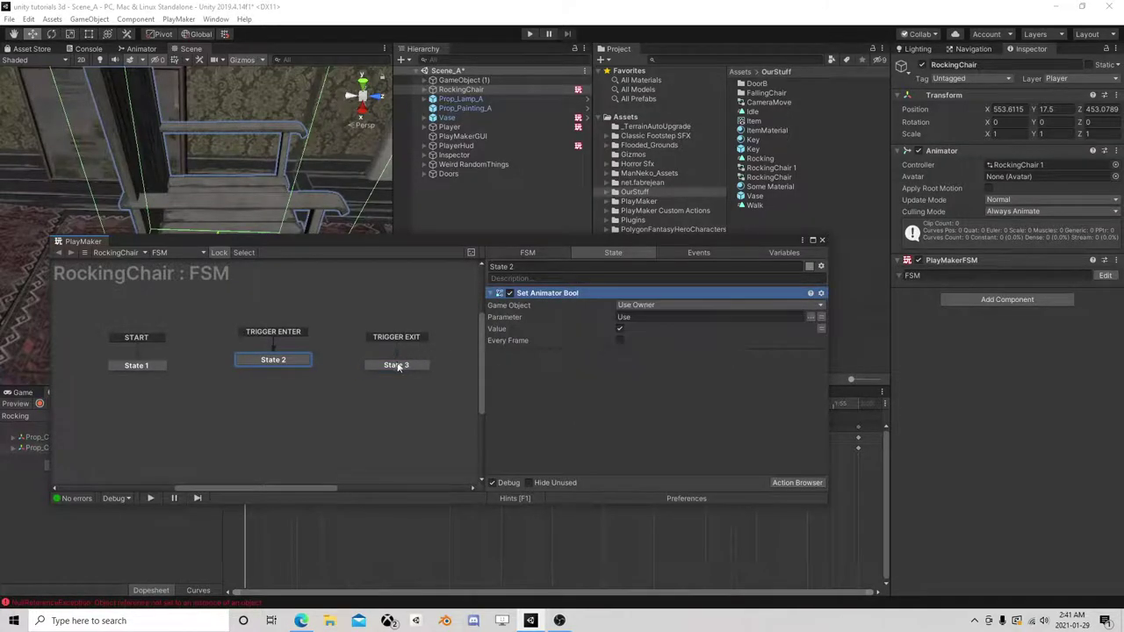
{"action": "left_click_drag", "start_coordinate": [398, 367], "coordinate": [393, 366]}
{"action": "right_click", "coordinate": [549, 344]}
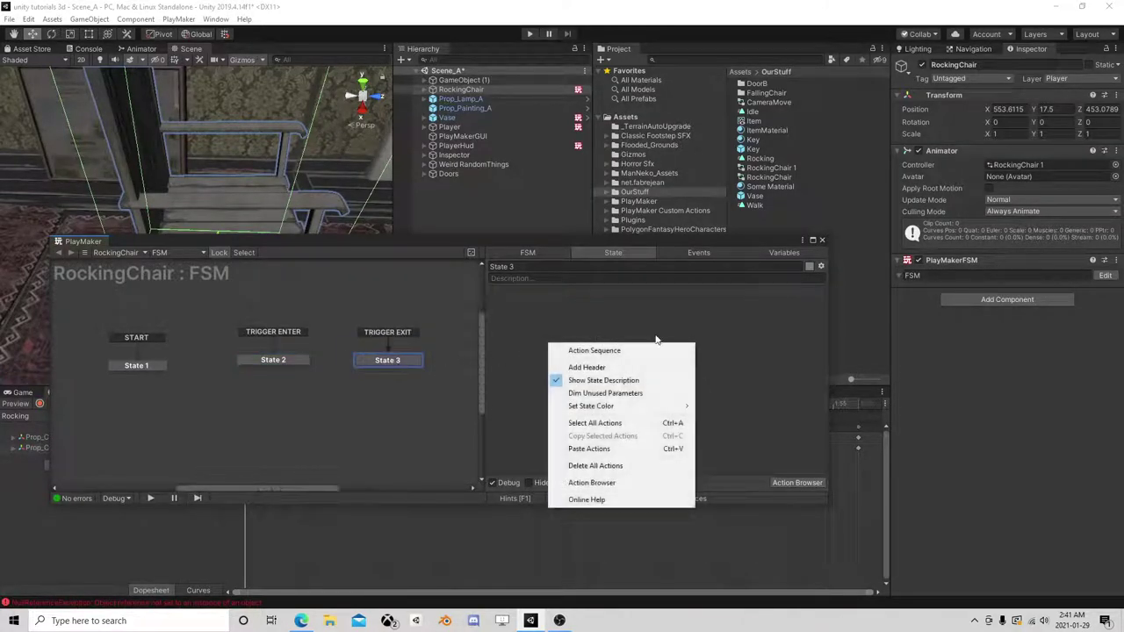
{"action": "left_click", "coordinate": [589, 449]}
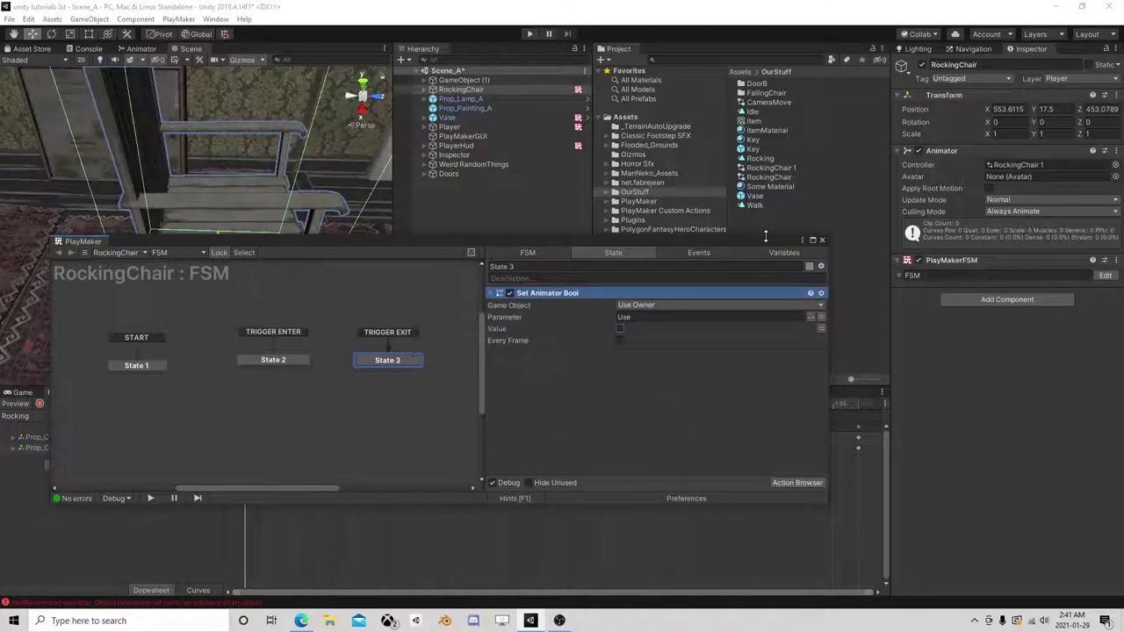
{"action": "left_click", "coordinate": [821, 241]}
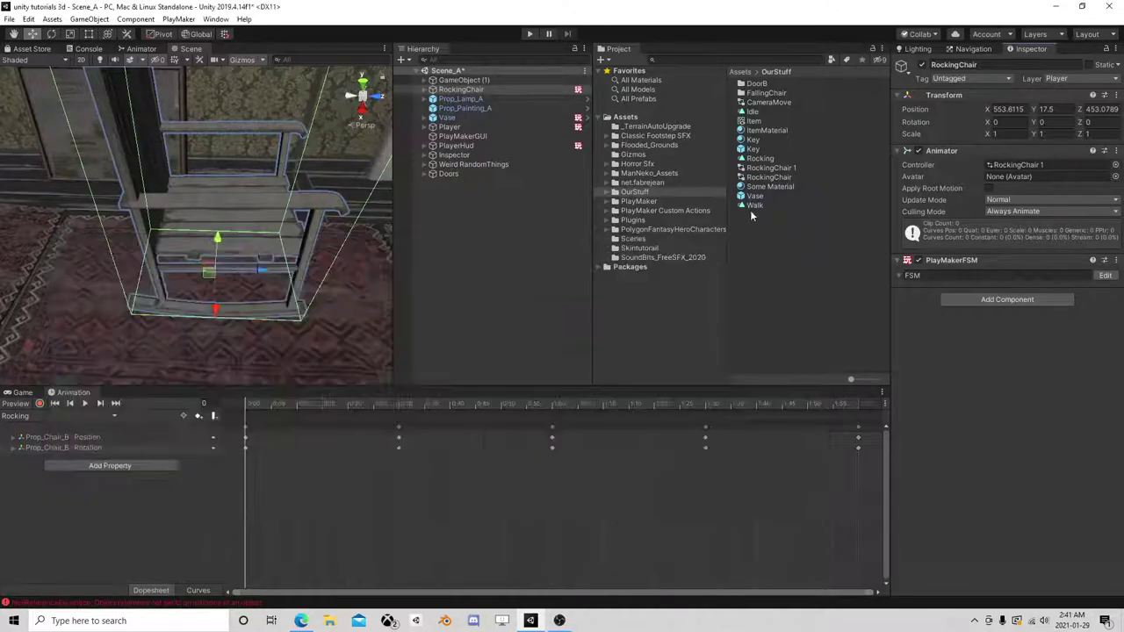
- Add a Sphere Collider to the RockingChair object and enable Is Trigger on it
{"action": "left_click", "coordinate": [477, 90]}
{"action": "right_click", "coordinate": [477, 92]}
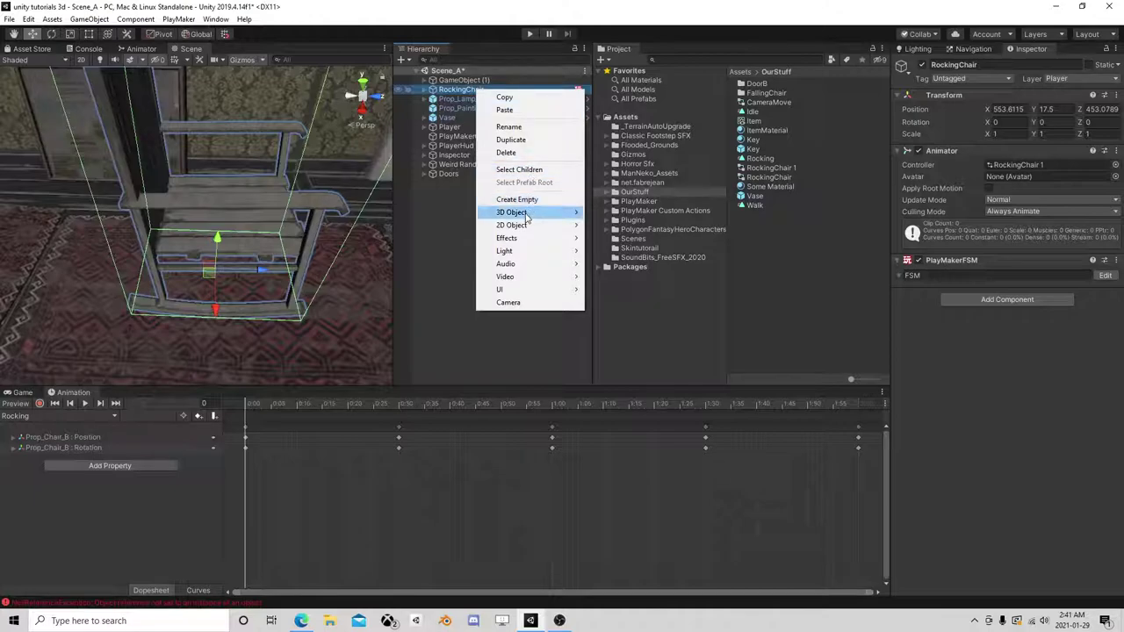
{"action": "left_click", "coordinate": [985, 321]}
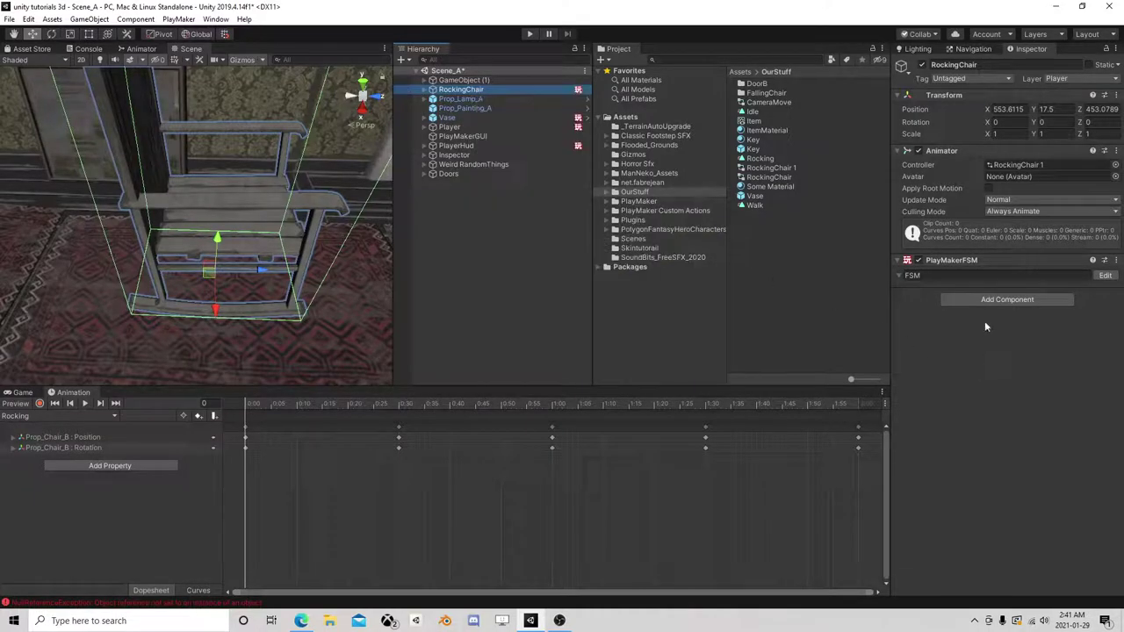
{"action": "left_click", "coordinate": [992, 299]}
{"action": "type", "text": "sph"}
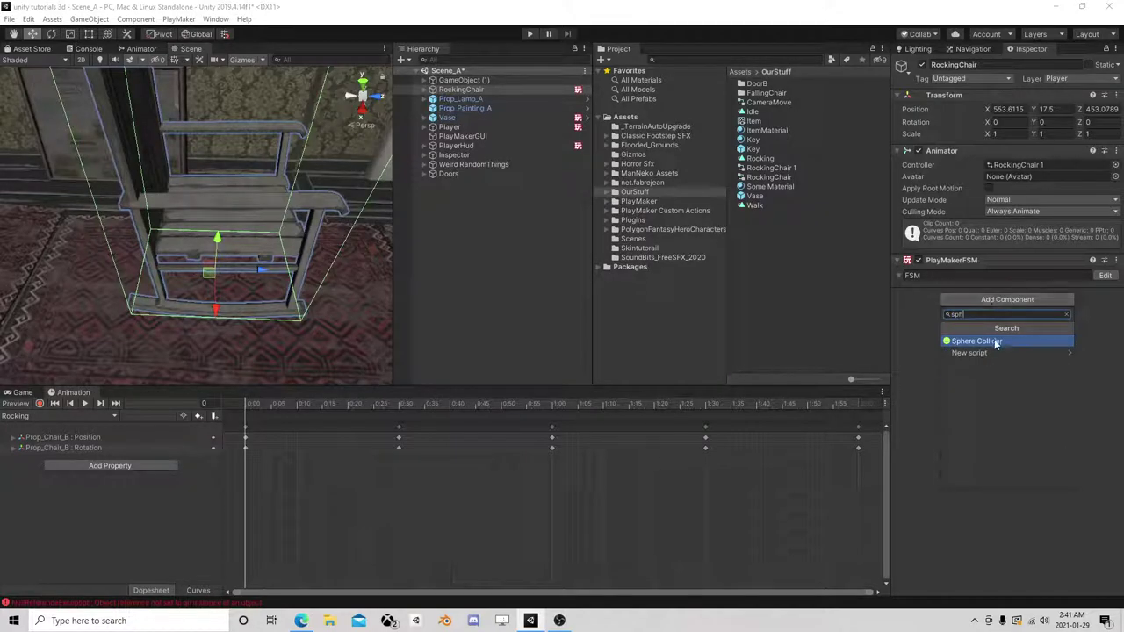
{"action": "left_click", "coordinate": [995, 342]}
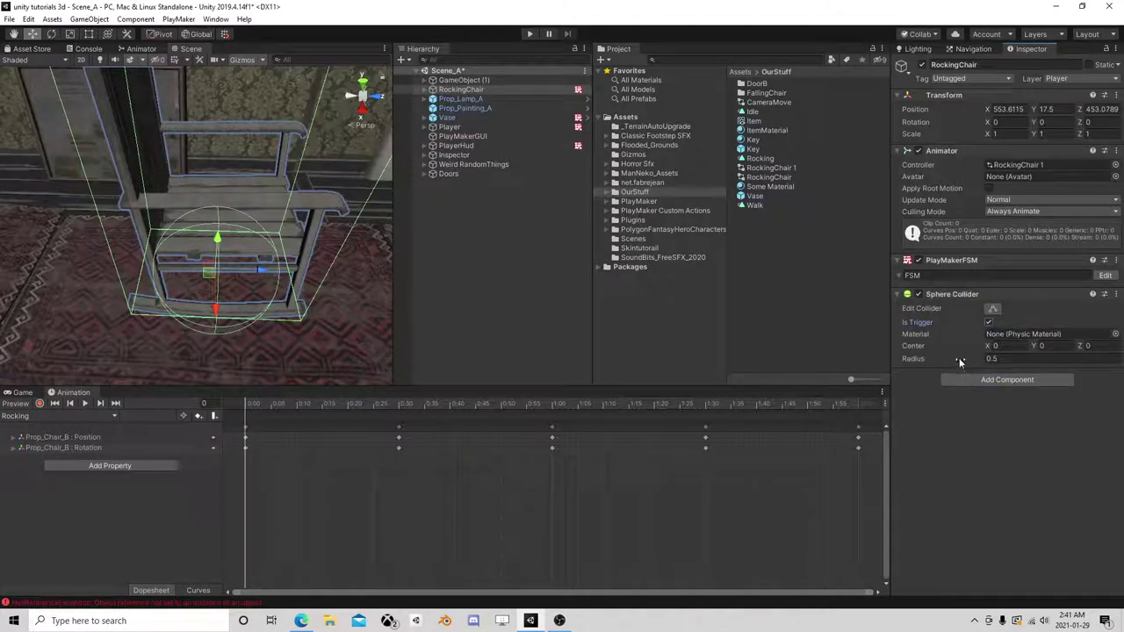
- Enlarge the Sphere Collider around the rocking chair to a radius of 4.34
{"action": "left_click_drag", "start_coordinate": [960, 361], "coordinate": [1001, 361]}
{"action": "scroll", "coordinate": [224, 217], "scroll_direction": "down", "scroll_amount": 5}
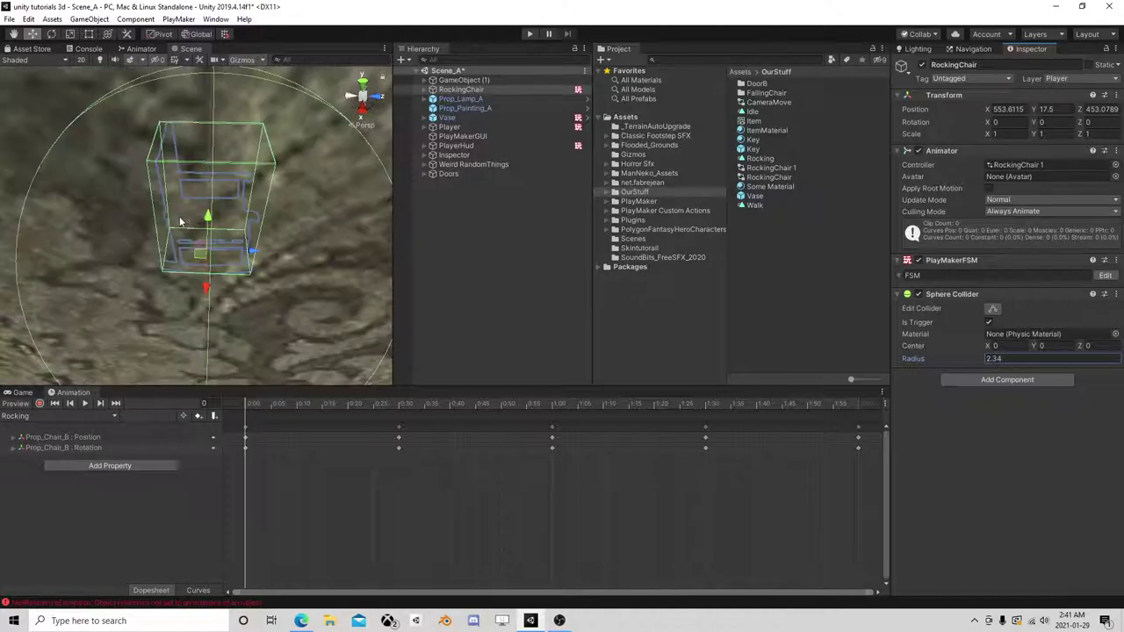
{"action": "right_click_drag", "start_coordinate": [204, 214], "coordinate": [259, 214]}
{"action": "key", "text": "f"}
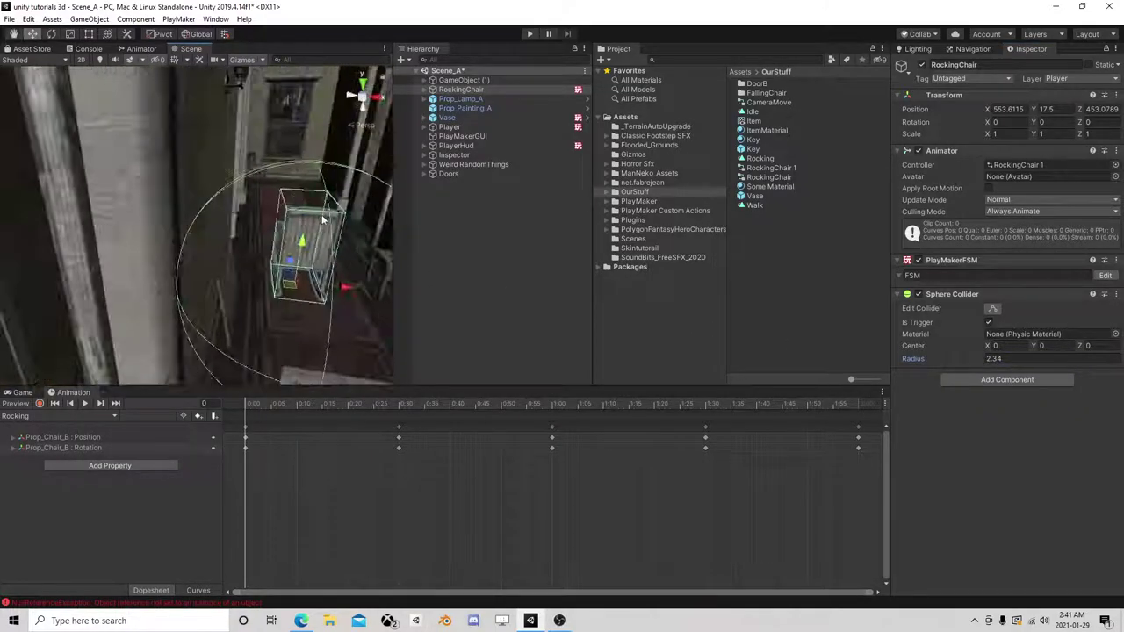
{"action": "left_click_drag", "start_coordinate": [964, 361], "coordinate": [1006, 362]}
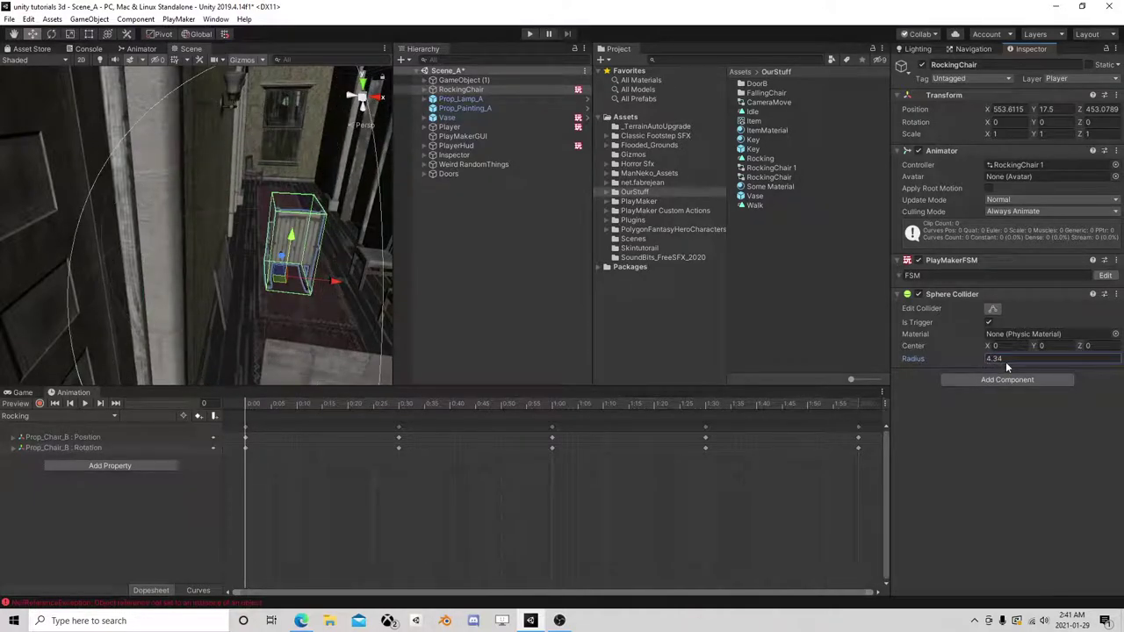
- Move the rocking chair onto the grass beside the porch steps and rotate it about 119 degrees around the Y axis
{"action": "double_click", "coordinate": [461, 90]}
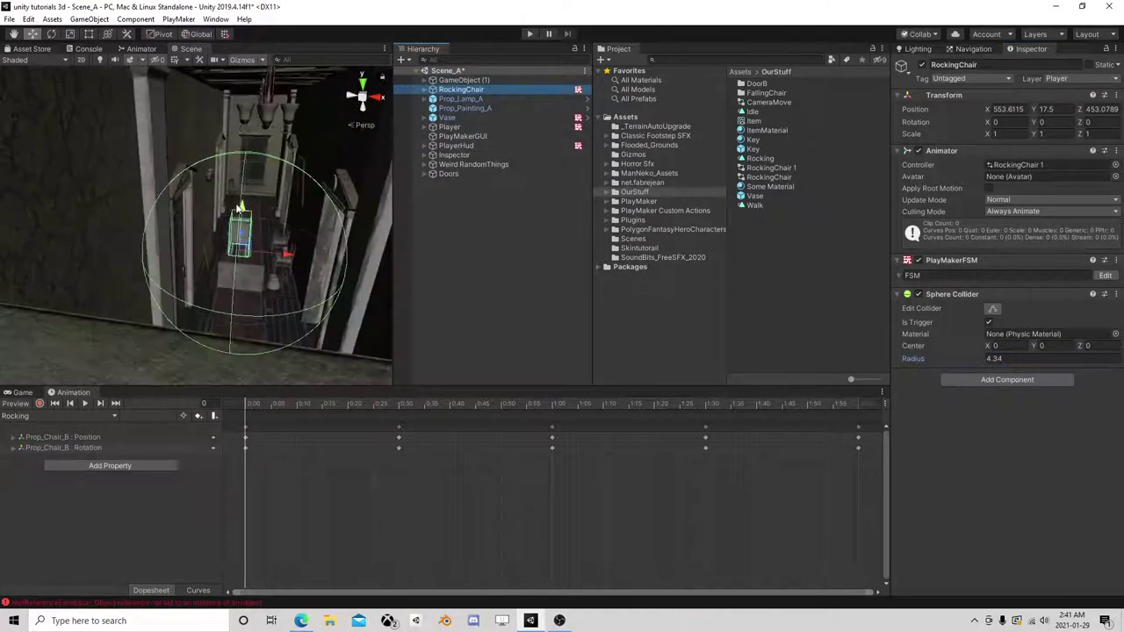
{"action": "right_click_drag", "start_coordinate": [293, 172], "coordinate": [267, 235]}
{"action": "scroll", "coordinate": [267, 234], "scroll_direction": "down", "scroll_amount": 2}
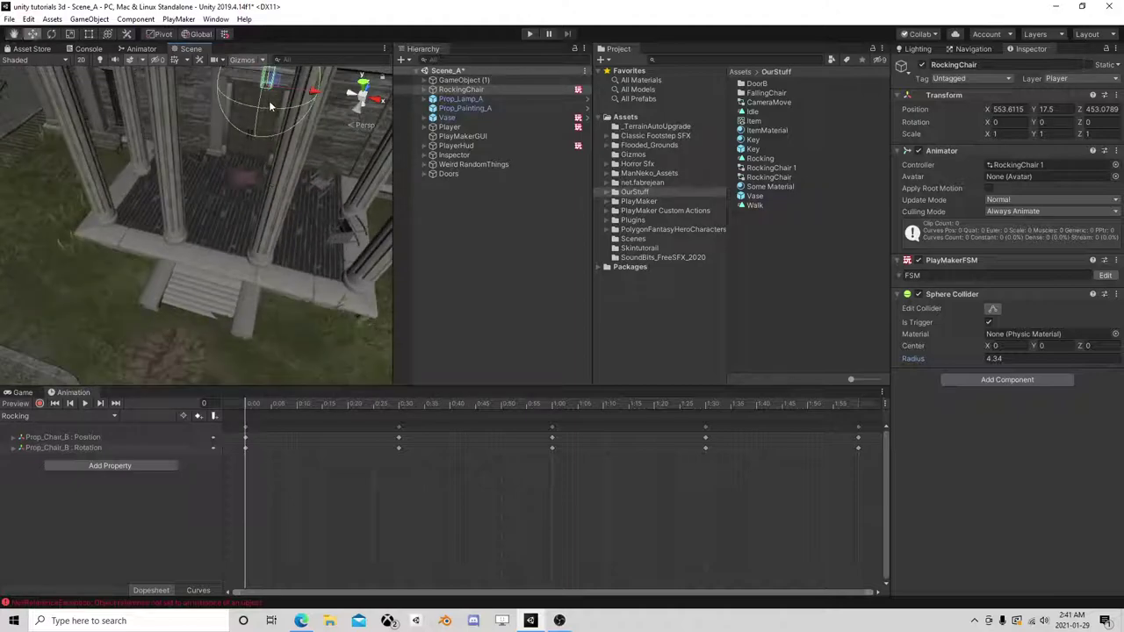
{"action": "left_click_drag", "start_coordinate": [272, 95], "coordinate": [111, 351]}
{"action": "middle_click_drag", "start_coordinate": [112, 352], "coordinate": [149, 267]}
{"action": "left_click", "coordinate": [50, 33]}
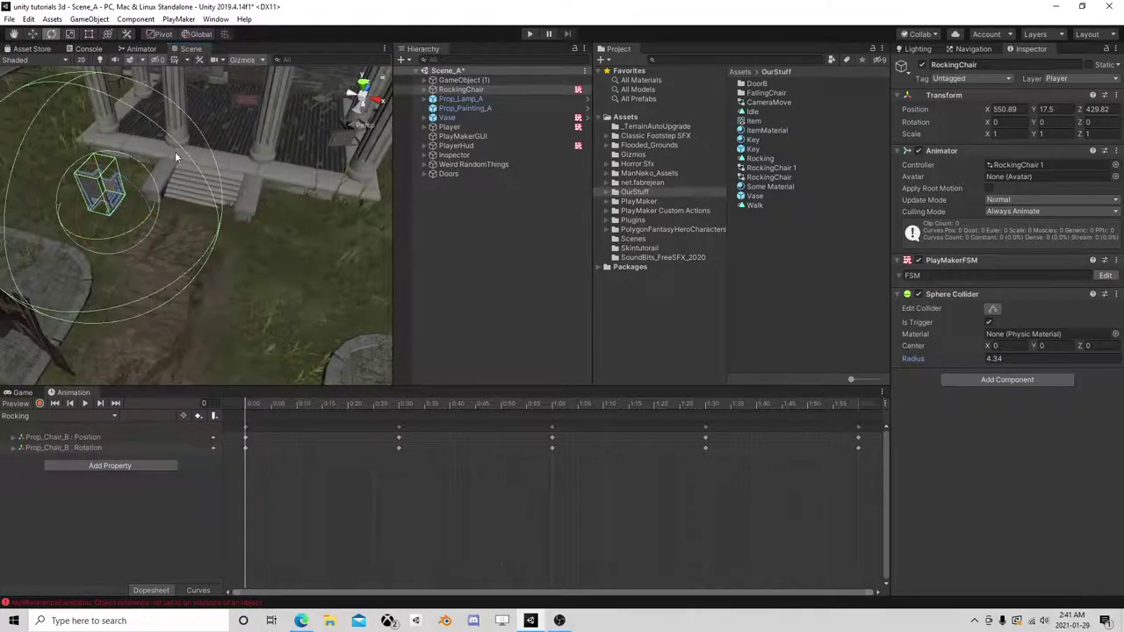
{"action": "left_click_drag", "start_coordinate": [136, 236], "coordinate": [258, 143]}
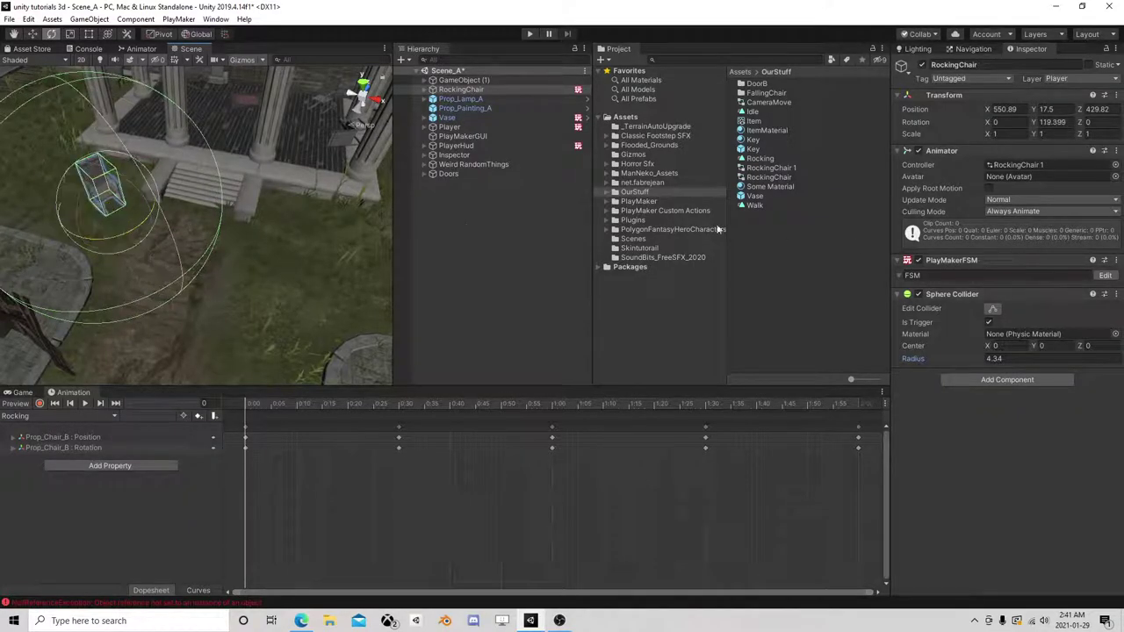
- Add a Box Collider to the Prop_Painting_A object standing in the corridor
{"action": "key", "text": "q"}
{"action": "middle_click_drag", "start_coordinate": [258, 143], "coordinate": [221, 274]}
{"action": "scroll", "coordinate": [220, 274], "scroll_direction": "up", "scroll_amount": 5}
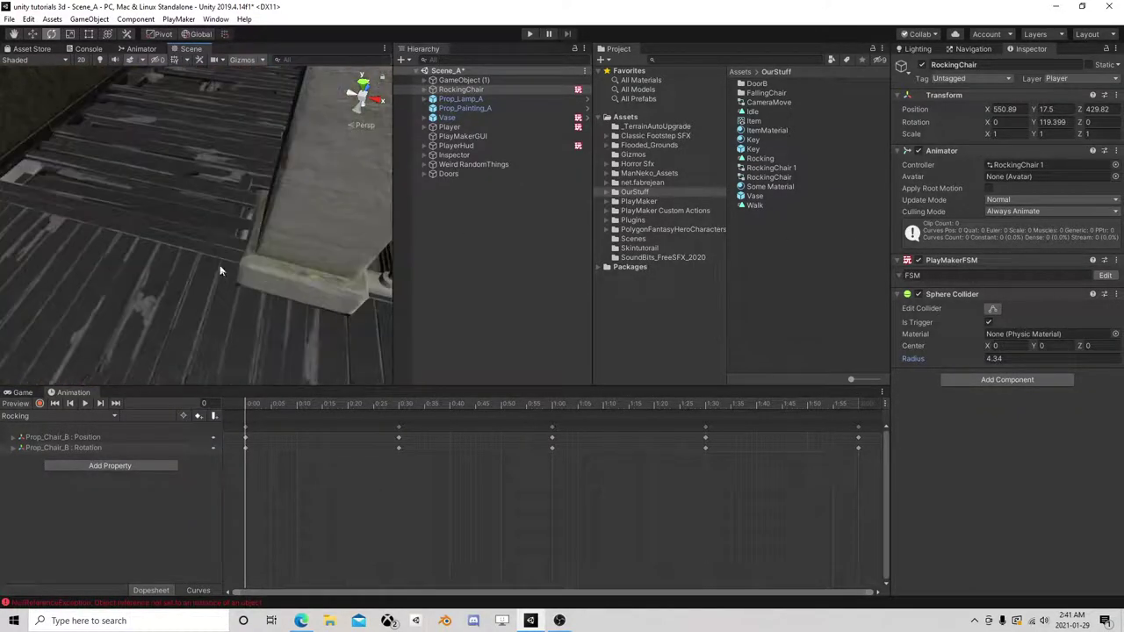
{"action": "mouse_move", "coordinate": [220, 270]}
{"action": "right_mouse_down"}
{"action": "mouse_move", "coordinate": [249, 184]}
{"action": "mouse_move", "coordinate": [256, 235]}
{"action": "mouse_move", "coordinate": [211, 272]}
{"action": "right_mouse_up"}
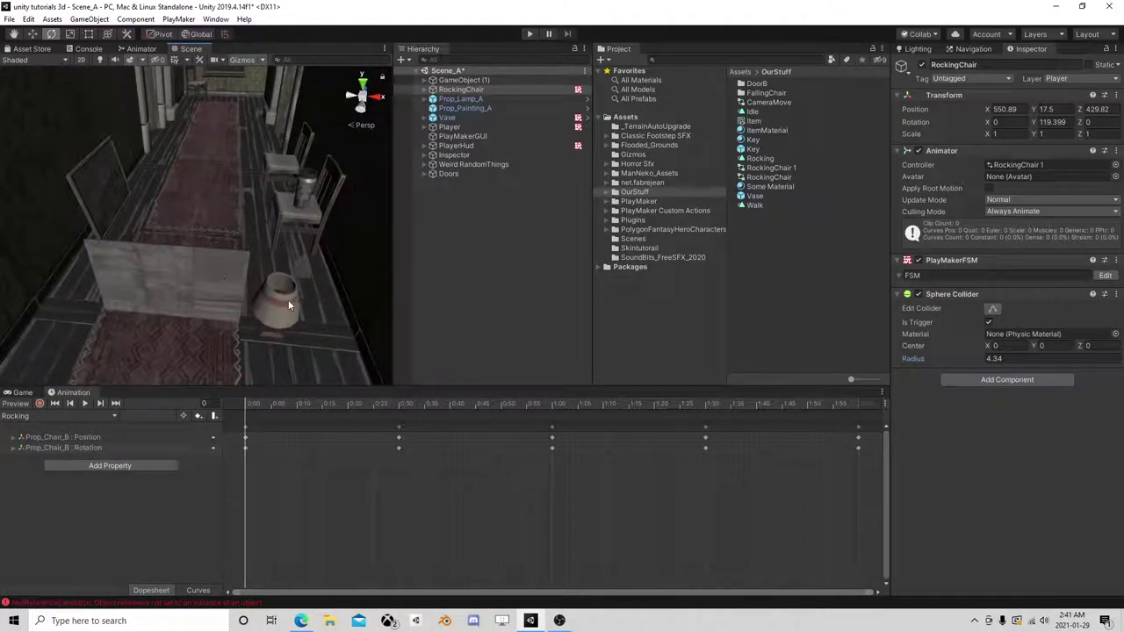
{"action": "left_click", "coordinate": [160, 255]}
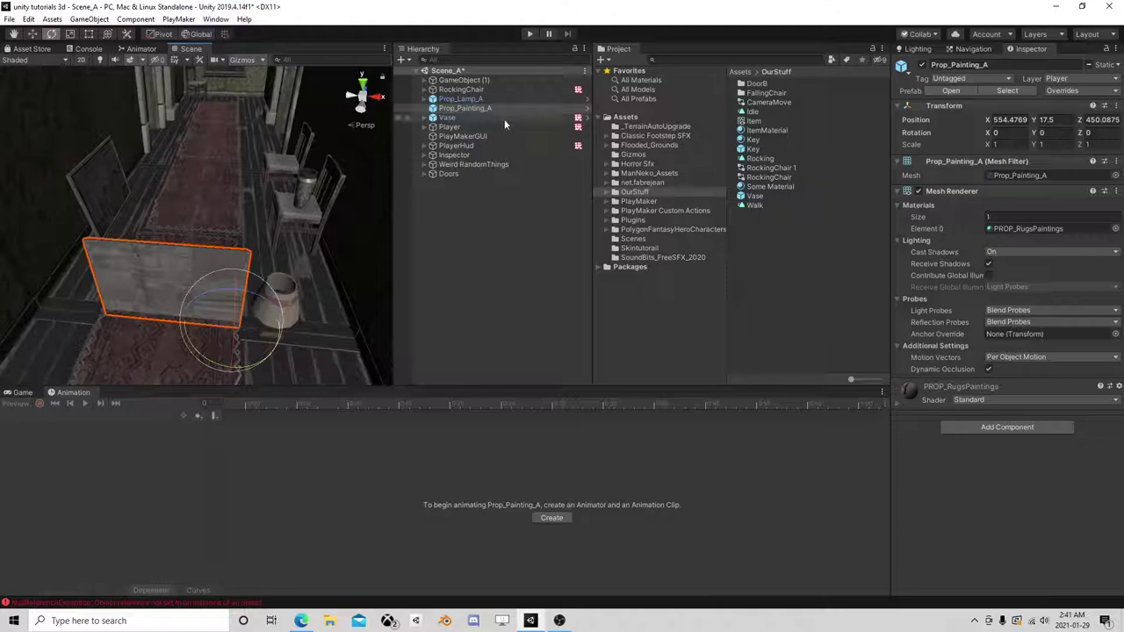
{"action": "left_click", "coordinate": [992, 427]}
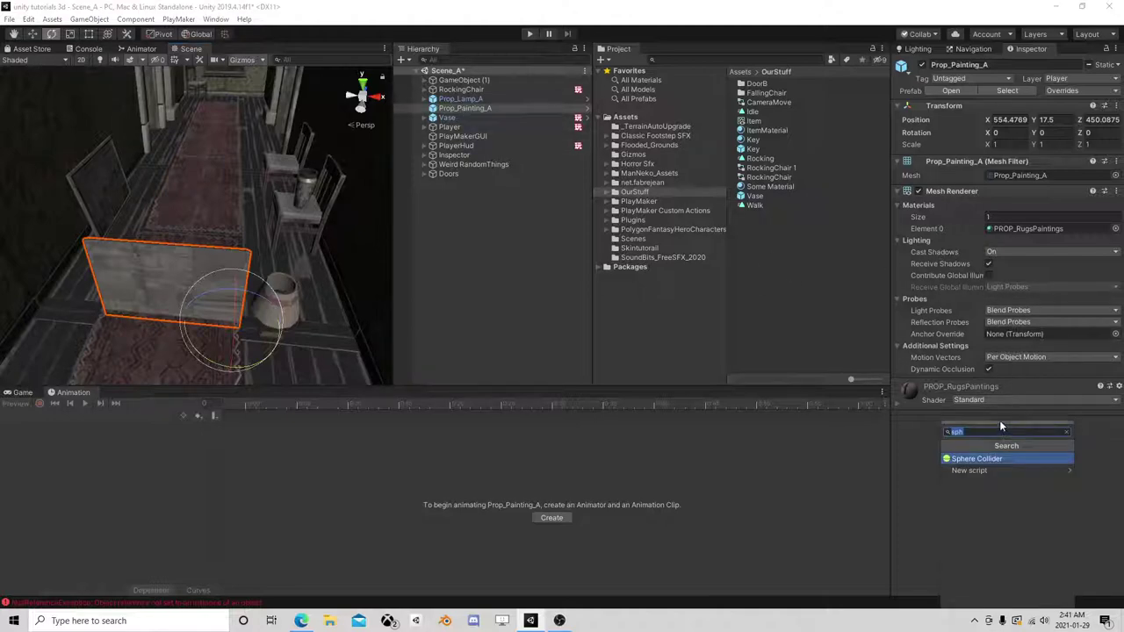
{"action": "type", "text": "box"}
{"action": "left_click", "coordinate": [987, 458]}
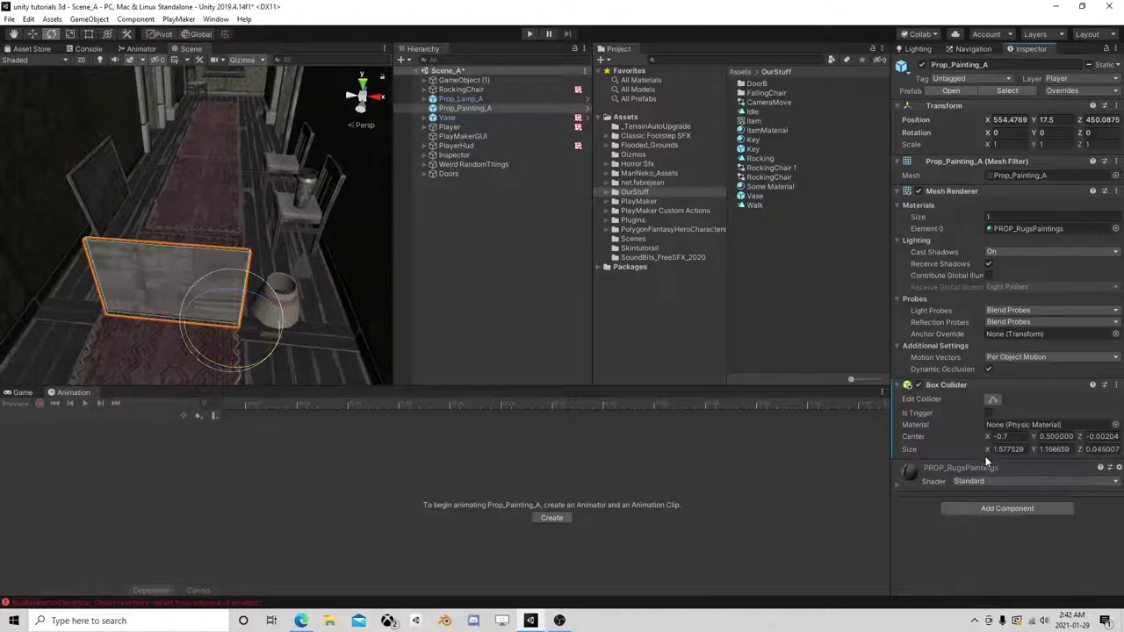
- Create an empty object at the painting's position, make it the parent of Prop_Painting_A and name it WallPainting
{"action": "right_click", "coordinate": [475, 106]}
{"action": "left_click", "coordinate": [516, 265]}
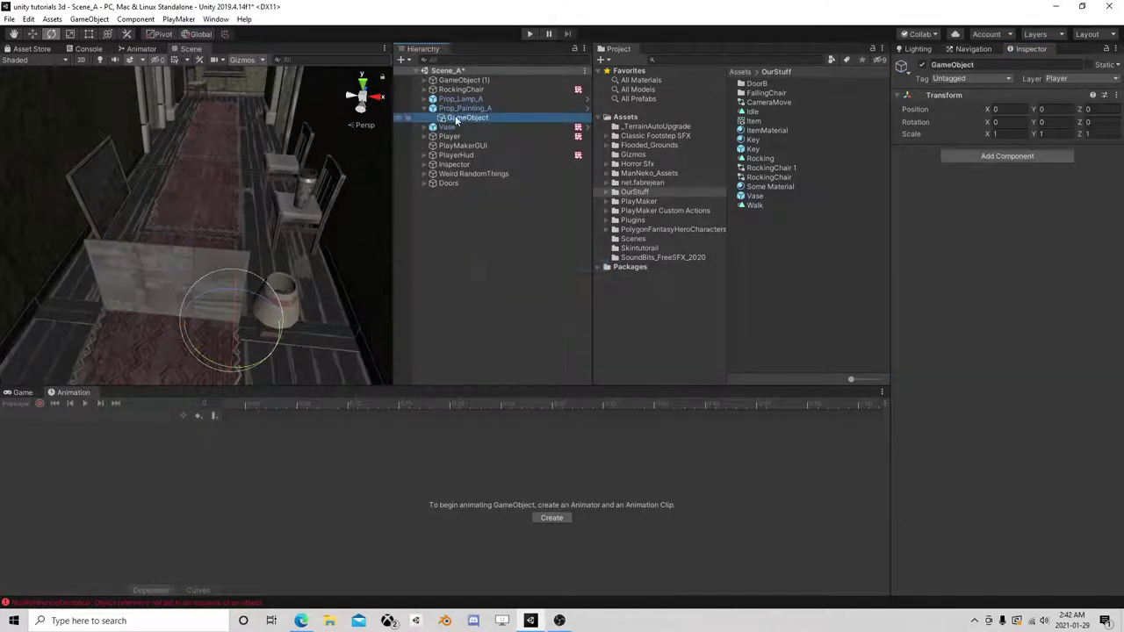
{"action": "left_click_drag", "start_coordinate": [460, 119], "coordinate": [474, 113]}
{"action": "left_click", "coordinate": [474, 110]}
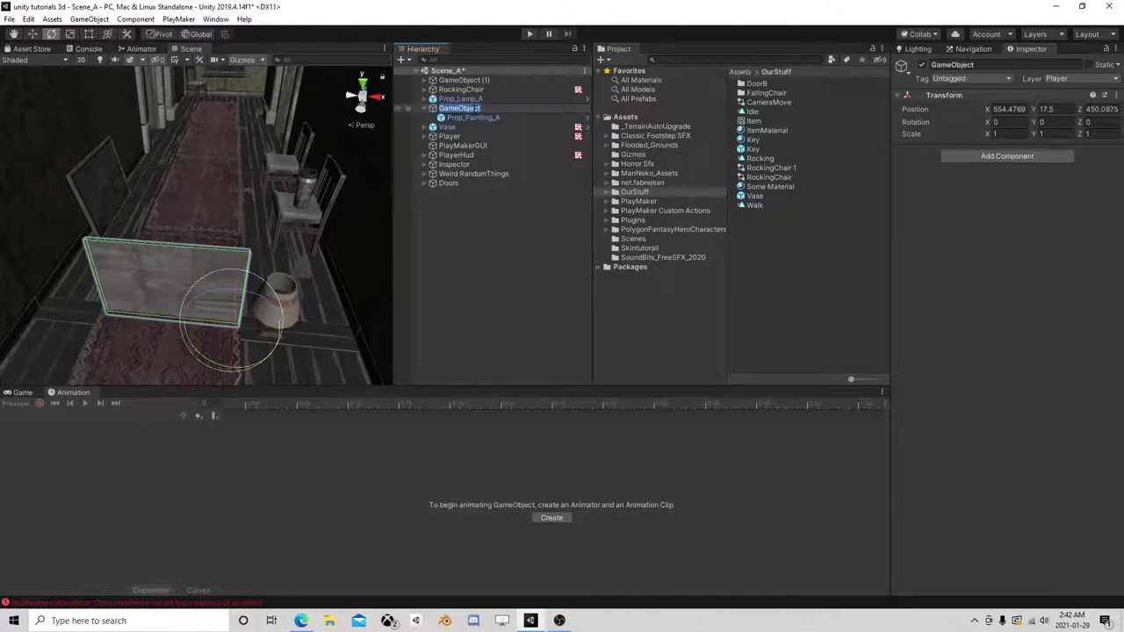
{"action": "type", "text": "WallPainting"}
{"action": "key", "text": "Return"}
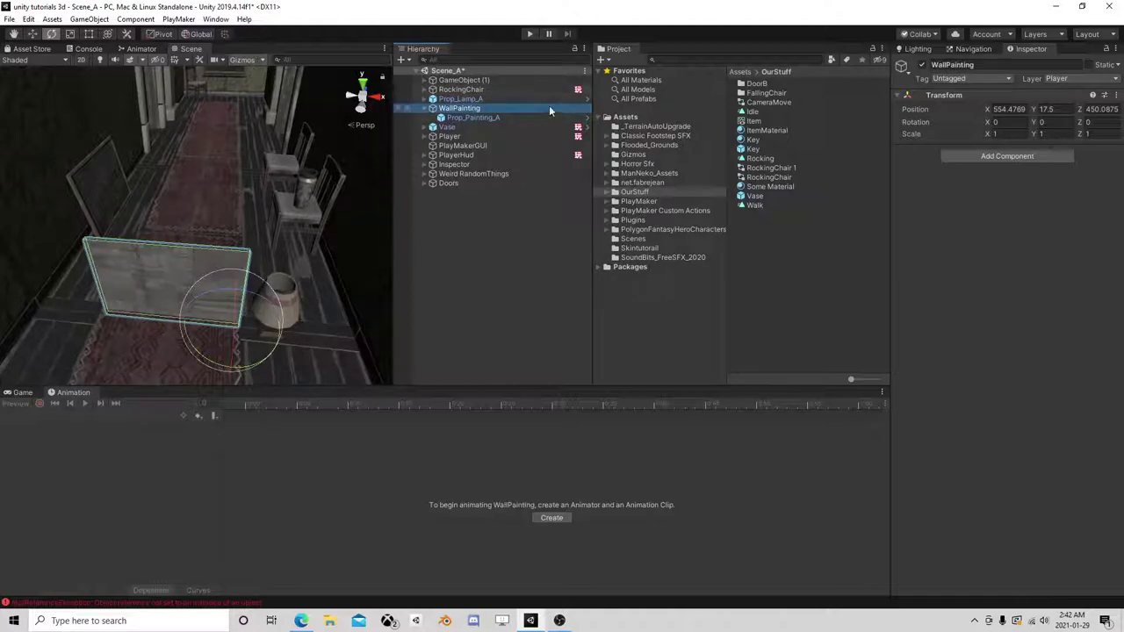
- Add a Rigidbody to WallPainting with Use Gravity disabled and Is Kinematic enabled, and collapse its children
{"action": "left_click", "coordinate": [1007, 155]}
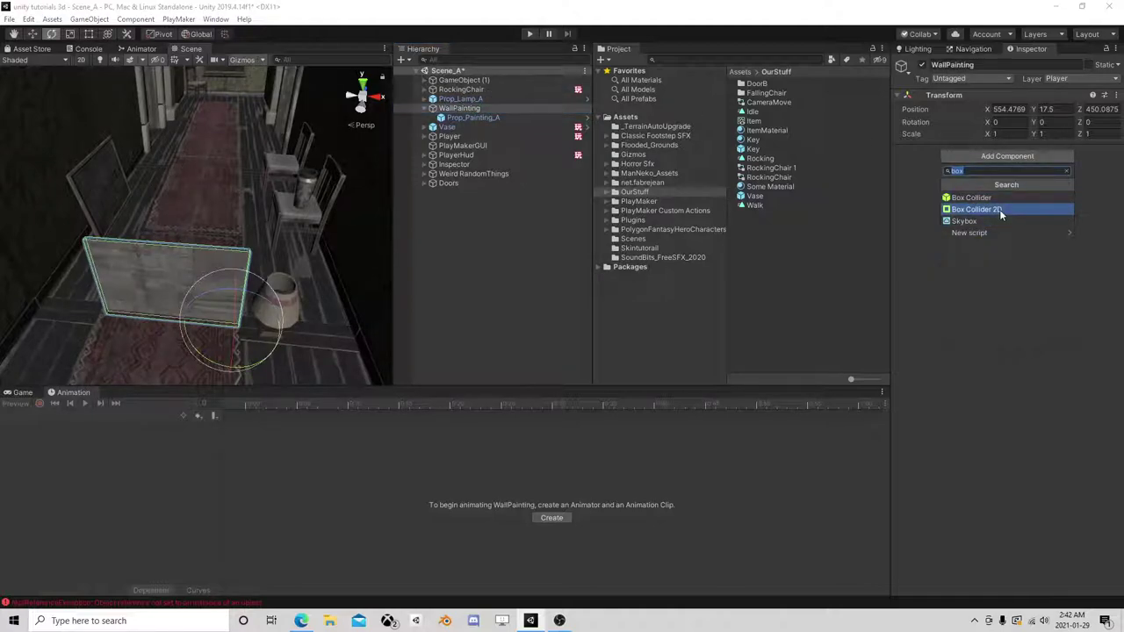
{"action": "type", "text": "rigid"}
{"action": "left_click", "coordinate": [991, 198]}
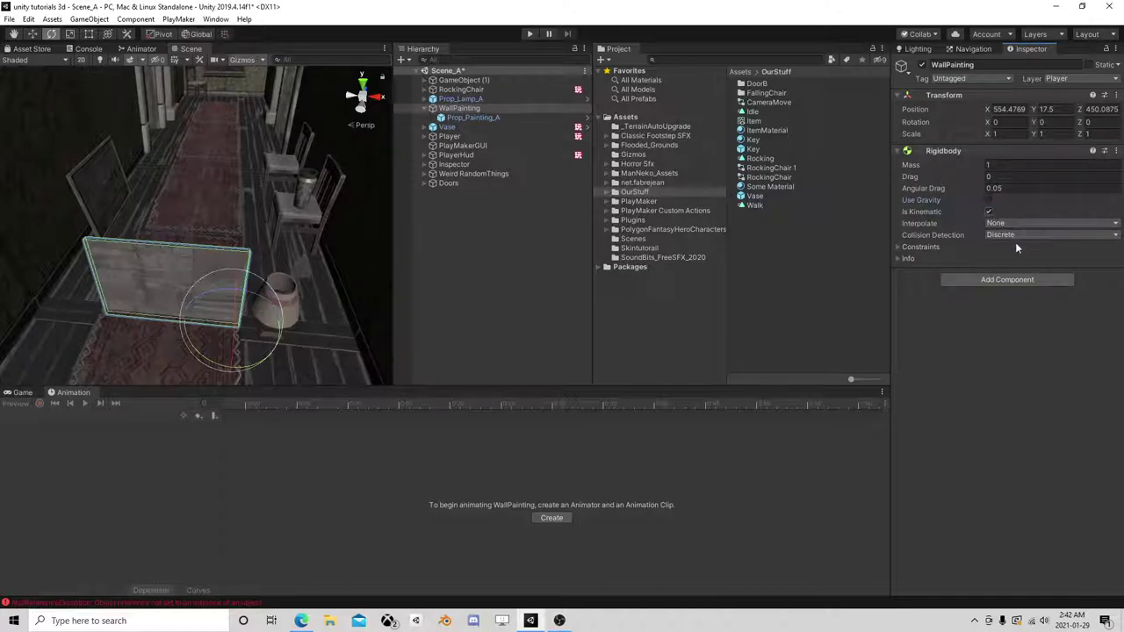
{"action": "left_click", "coordinate": [425, 108]}
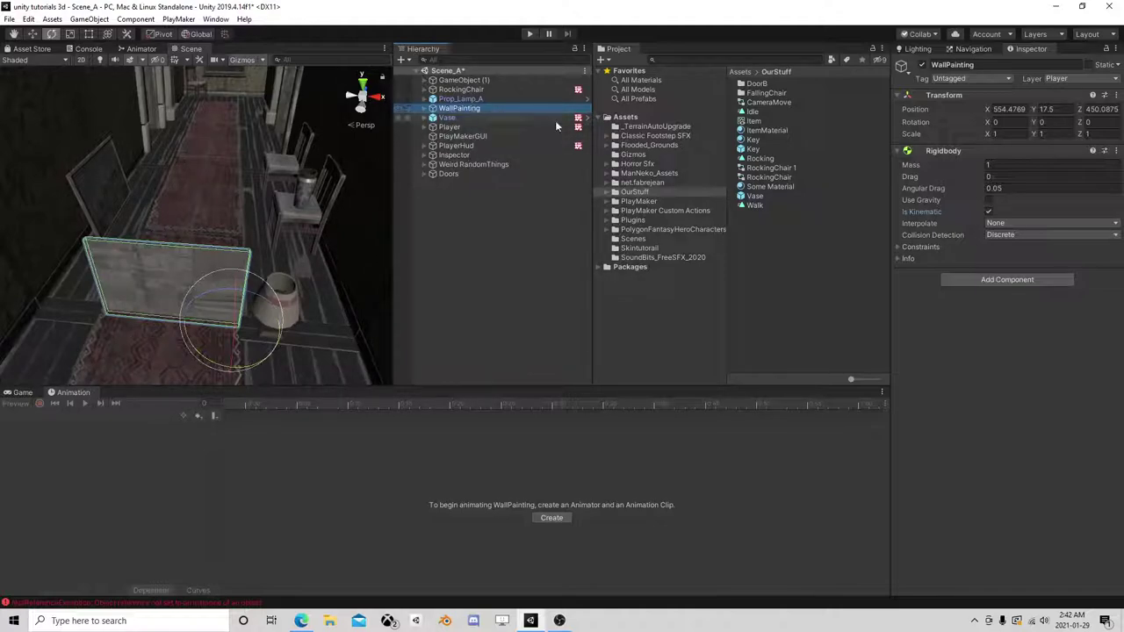
- Add an Animator component to the WallPainting object
{"action": "left_click", "coordinate": [964, 280]}
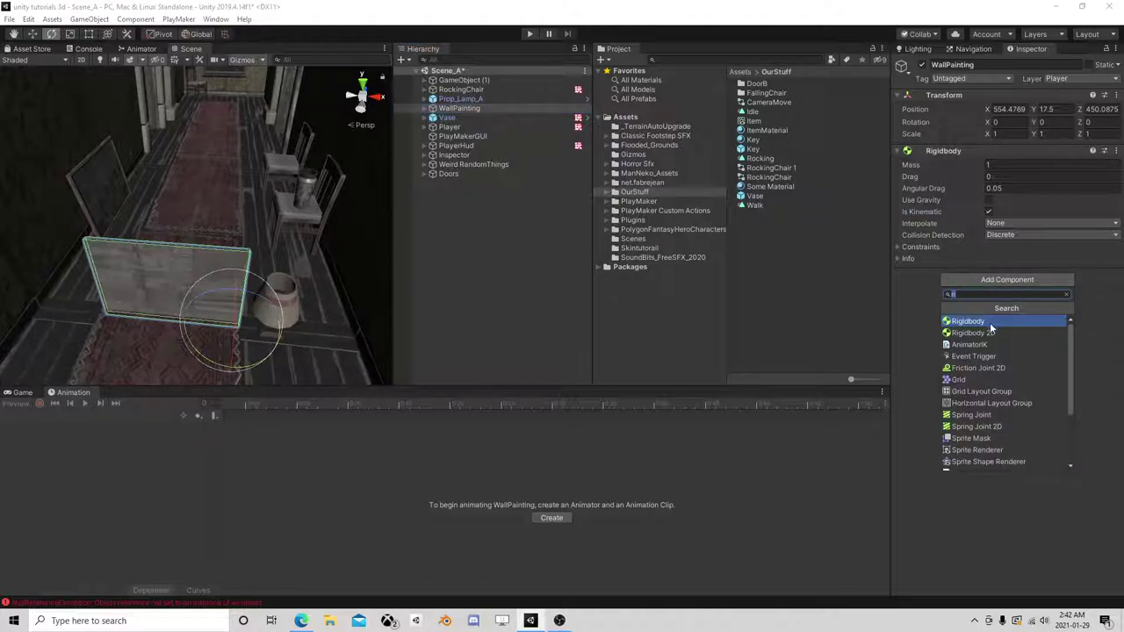
{"action": "type", "text": "ani"}
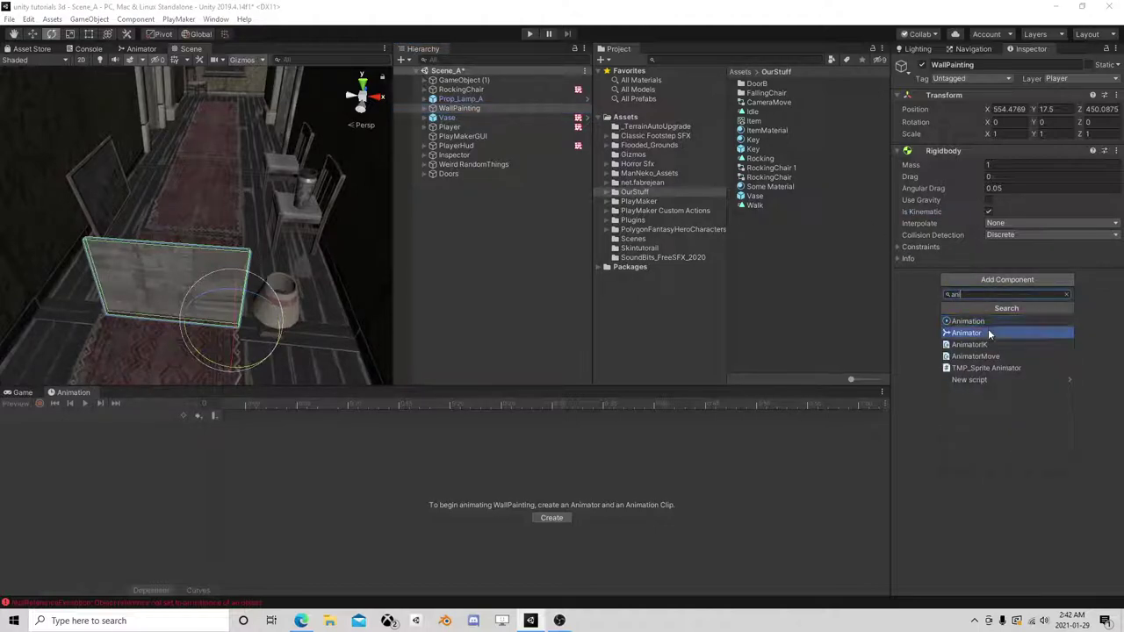
{"action": "left_click", "coordinate": [988, 331]}
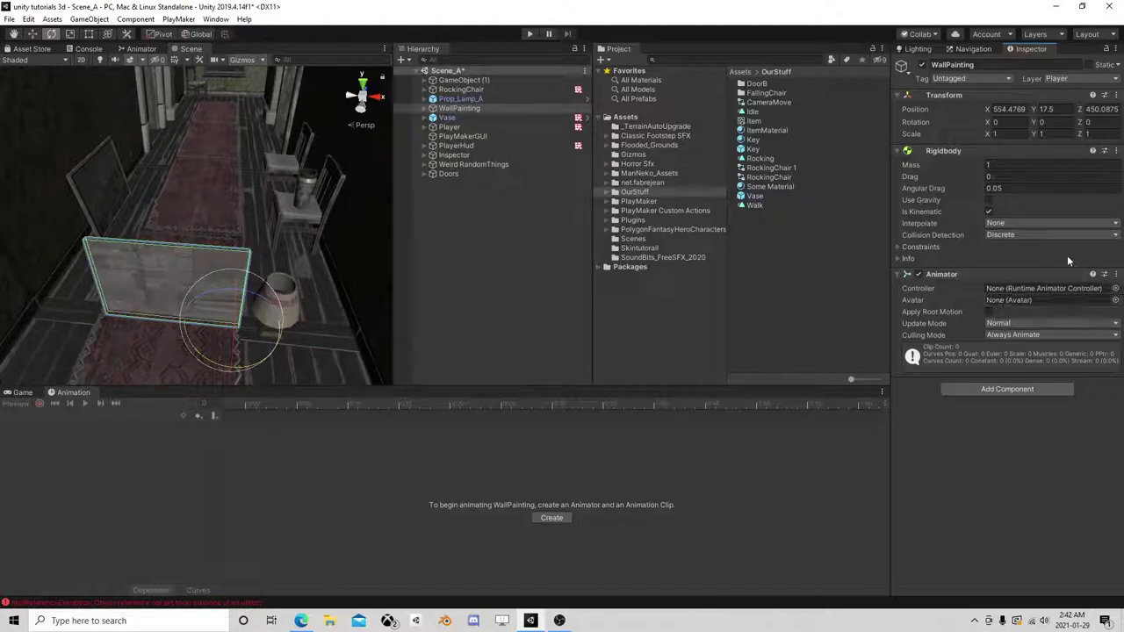
- Create an Animator Controller named Falling Picture in the OurStuff folder
{"action": "right_click", "coordinate": [760, 234]}
{"action": "mouse_move", "coordinate": [815, 245]}
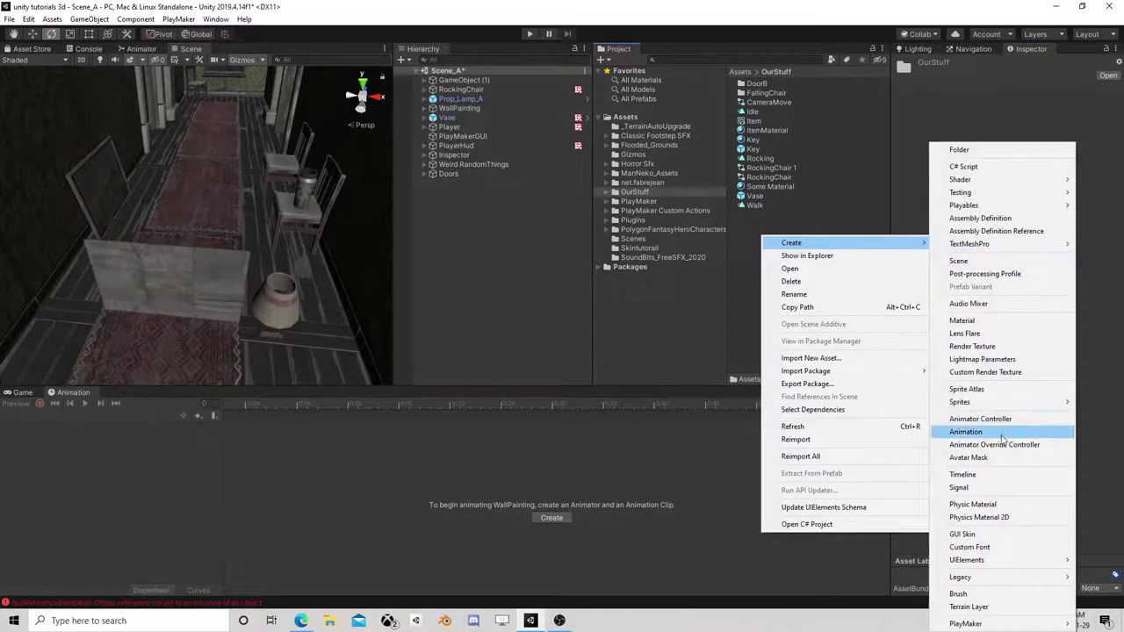
{"action": "left_click", "coordinate": [980, 418]}
{"action": "type", "text": "Fl"}
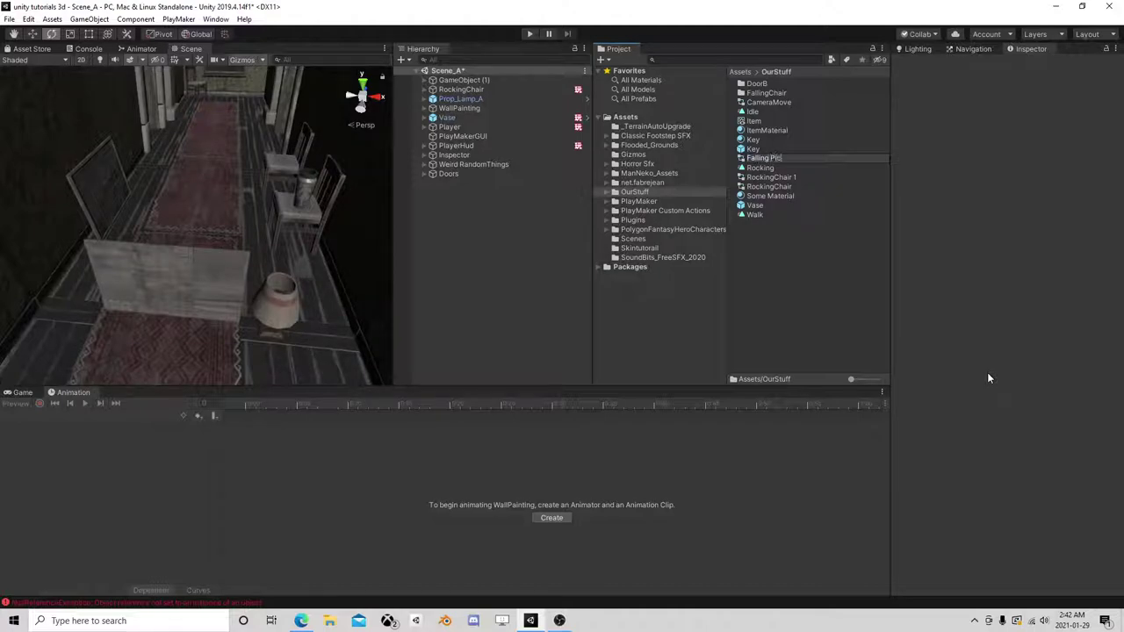
{"action": "type", "text": "lling Picture"}
{"action": "key", "text": "Return"}
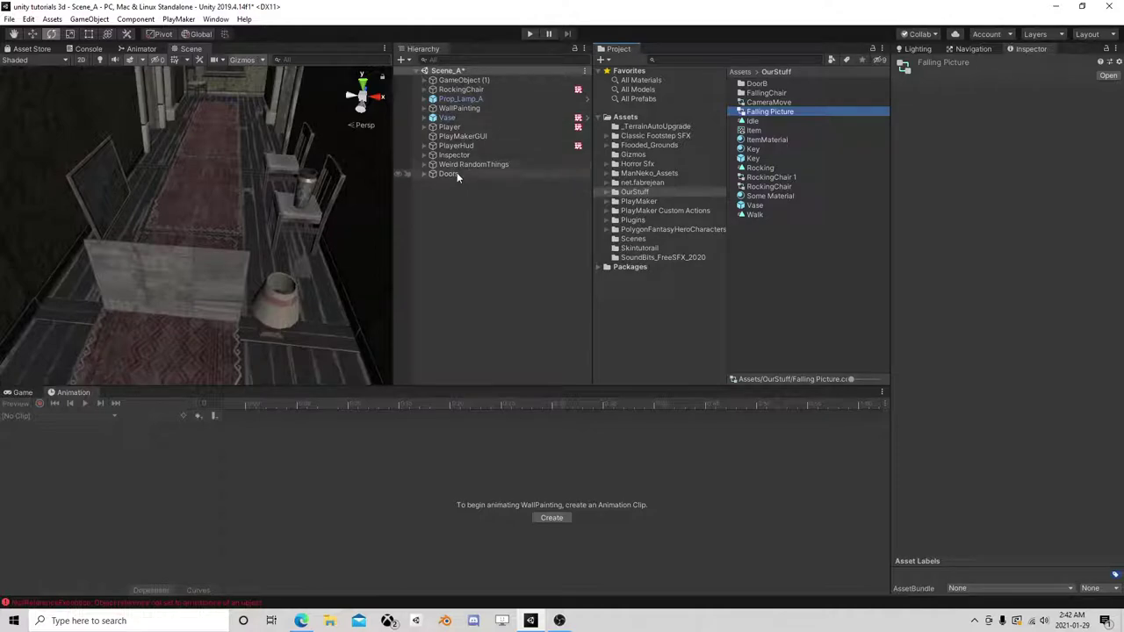
- Assign the Falling Picture controller to WallPainting's Animator
{"action": "left_click", "coordinate": [463, 90]}
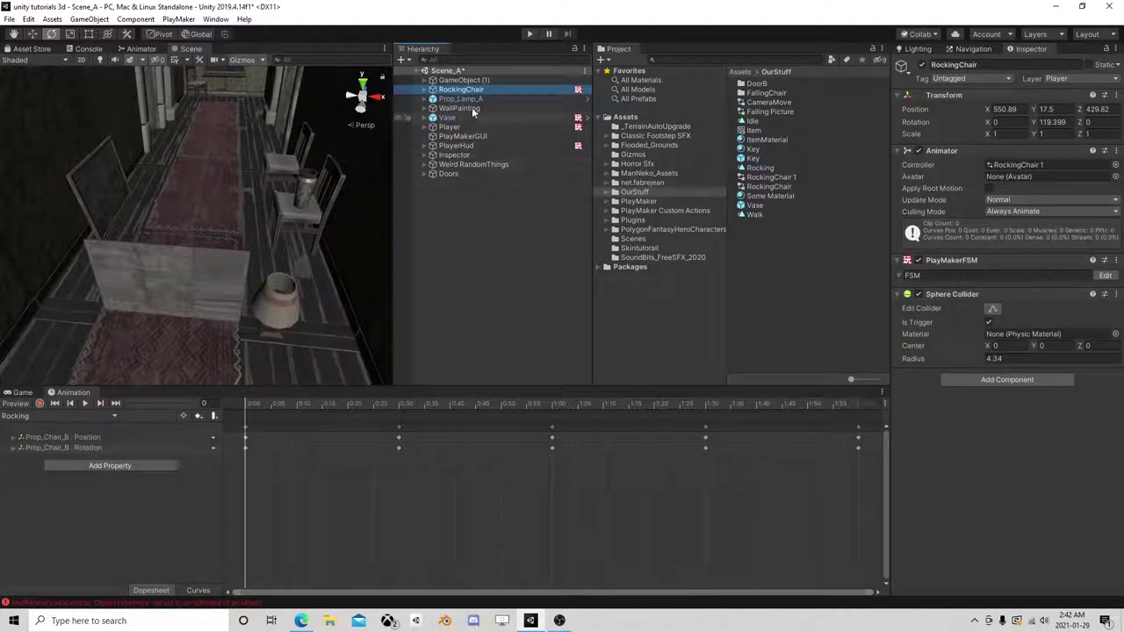
{"action": "left_click", "coordinate": [461, 80]}
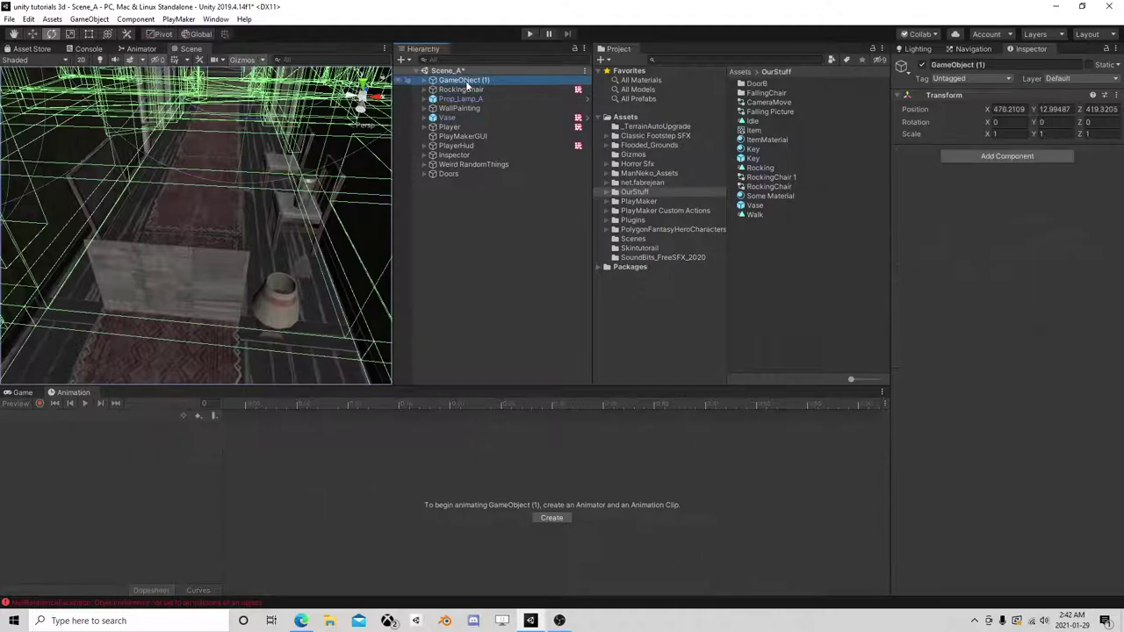
{"action": "left_click", "coordinate": [458, 89]}
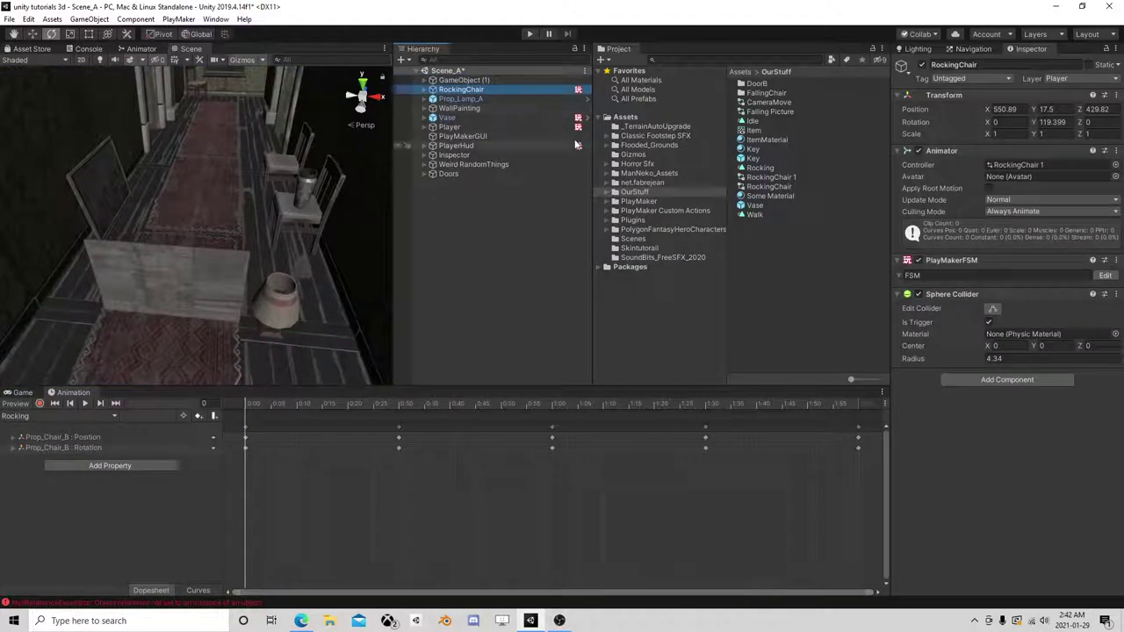
{"action": "left_click", "coordinate": [464, 108]}
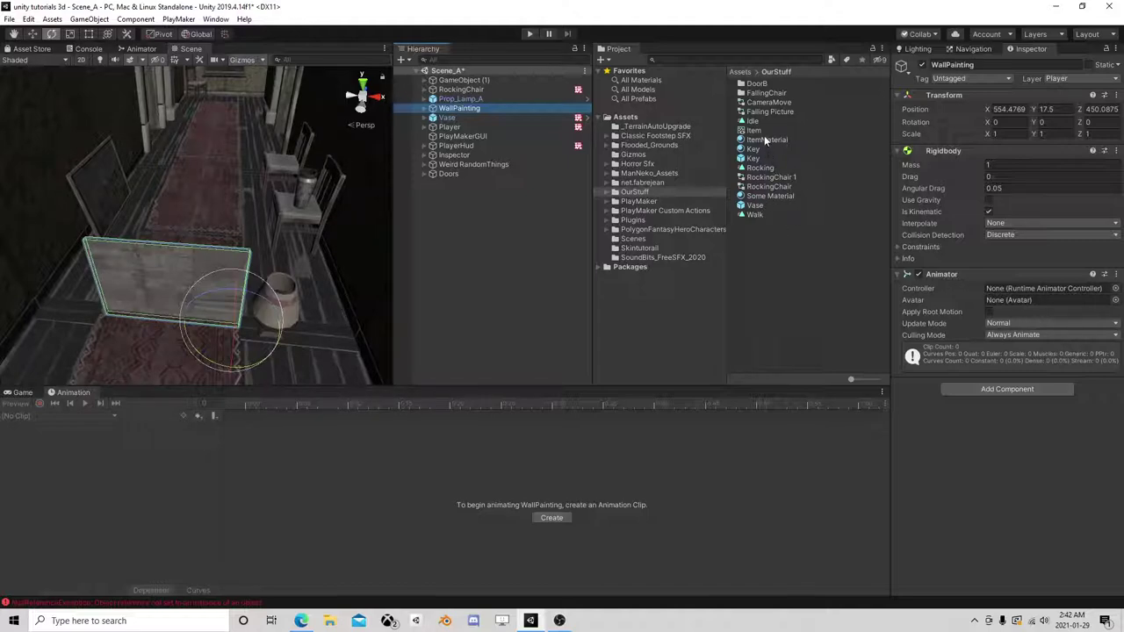
{"action": "left_click_drag", "start_coordinate": [769, 111], "coordinate": [1026, 299]}
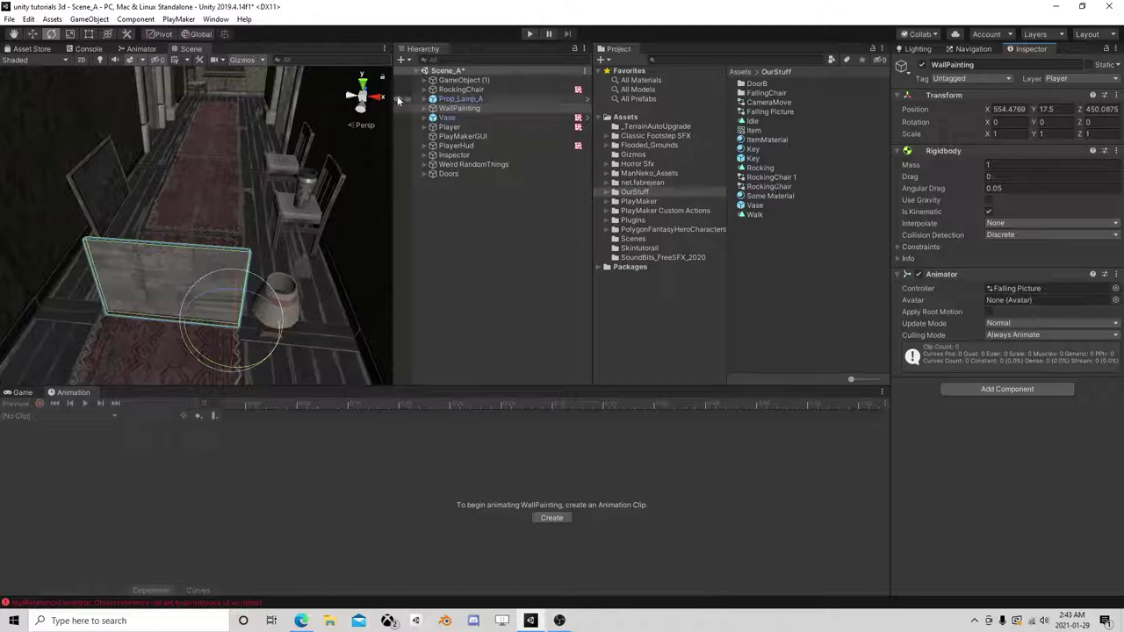
- Check which controller the rocking chair uses and delete the unused, empty RockingChair controller from the OurStuff folder
{"action": "left_click", "coordinate": [460, 90]}
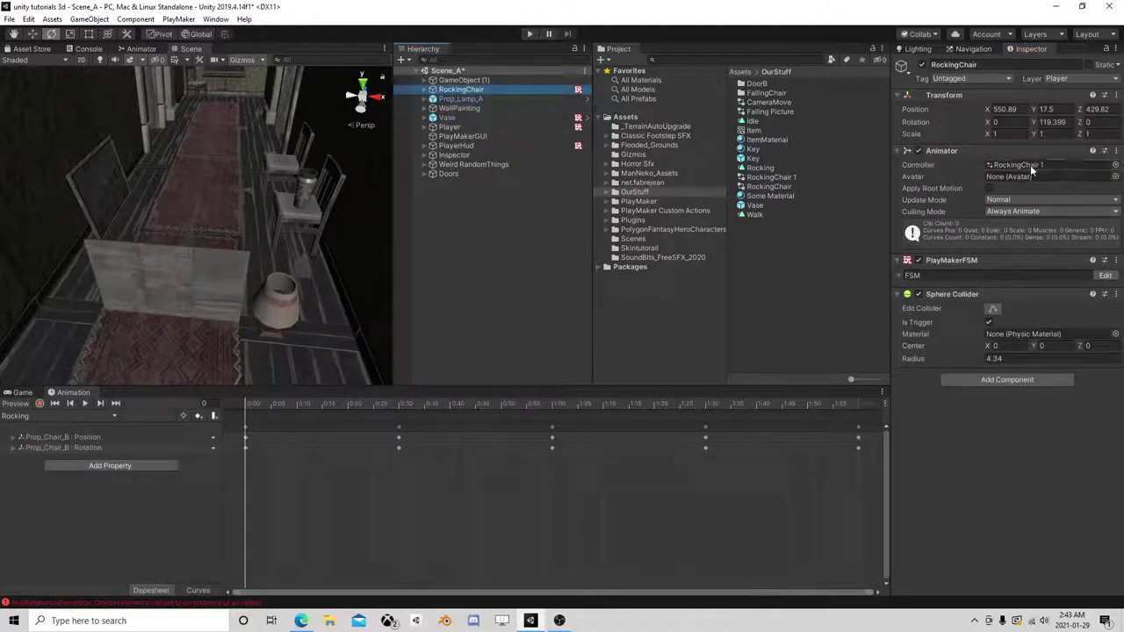
{"action": "left_click", "coordinate": [1016, 165]}
{"action": "left_click", "coordinate": [773, 178]}
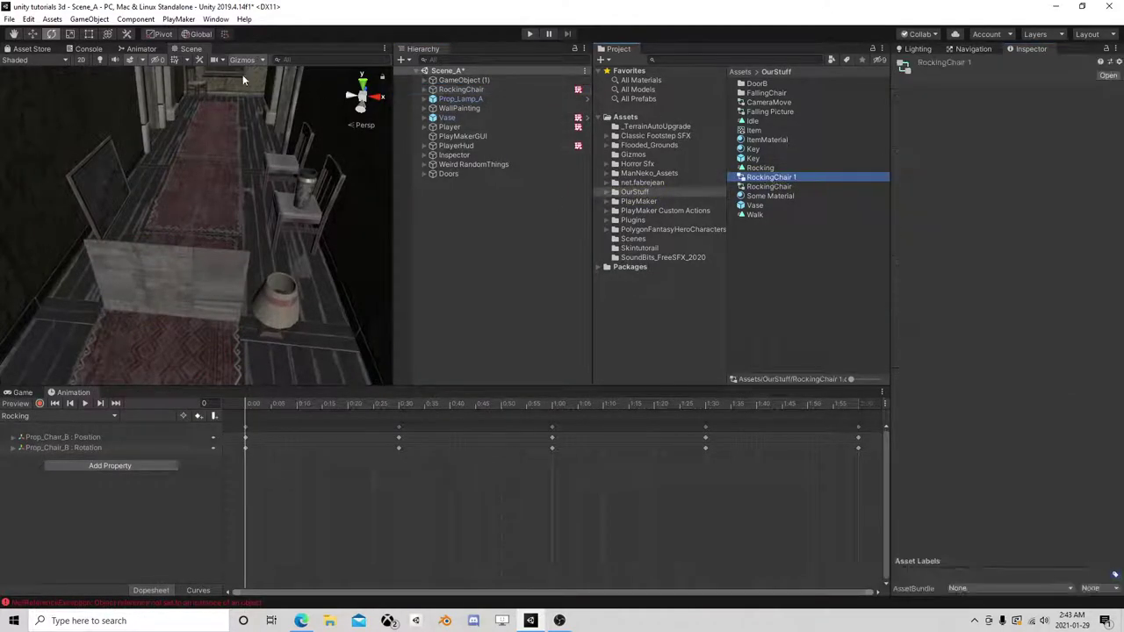
{"action": "left_click", "coordinate": [143, 50]}
{"action": "left_click", "coordinate": [789, 187]}
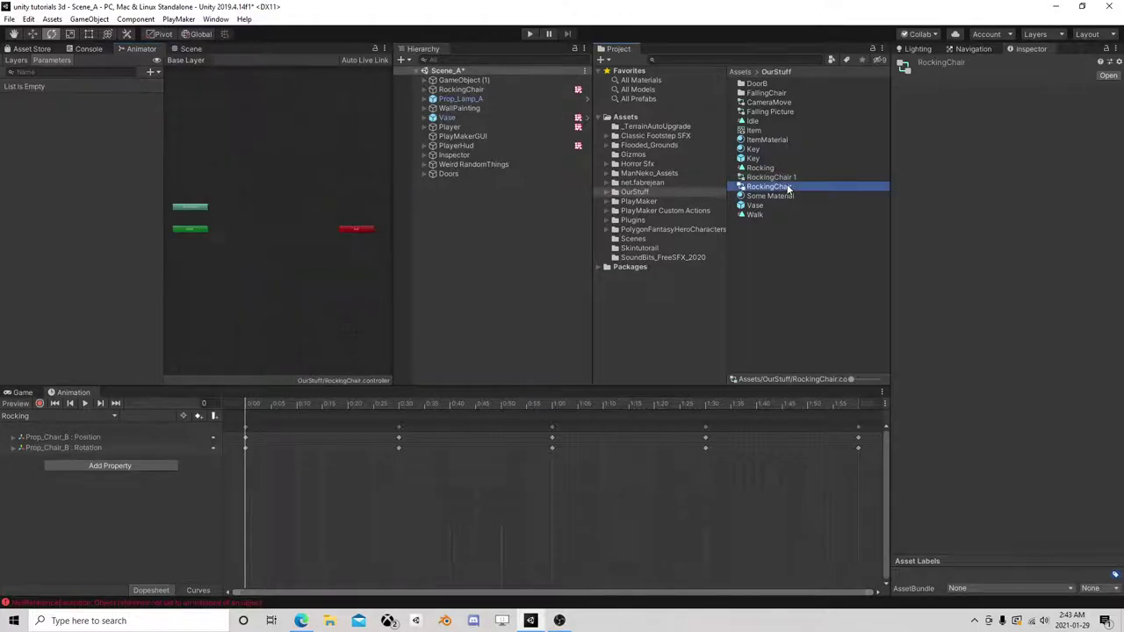
{"action": "key", "text": "Delete"}
{"action": "left_click", "coordinate": [594, 333]}
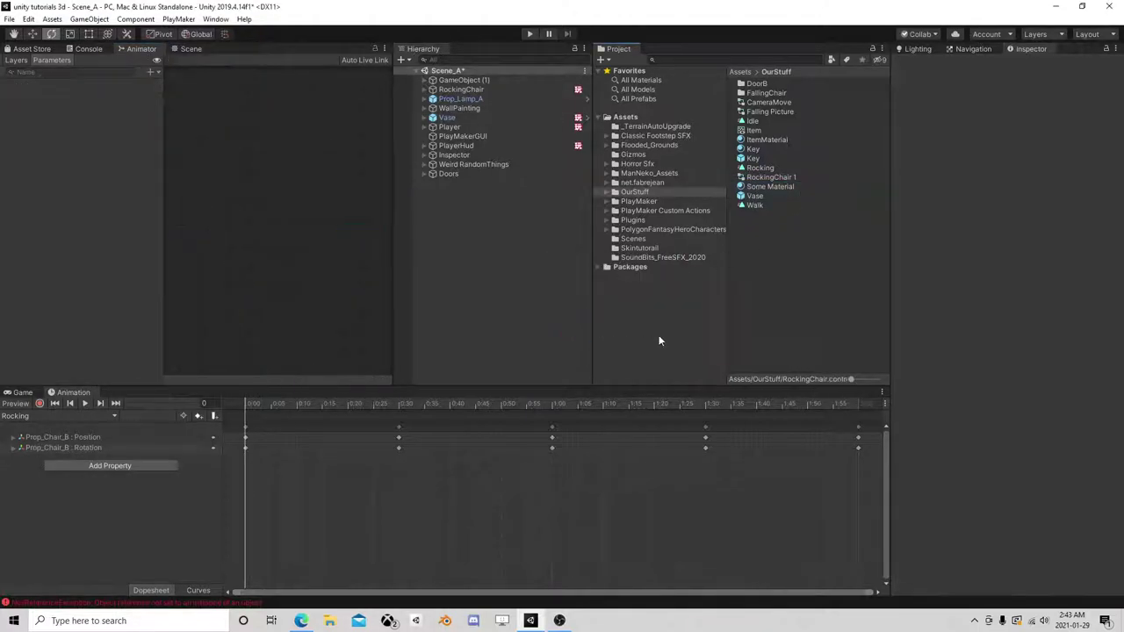
- Return to the Scene view, select the WallPainting object and open the Console to inspect the logged errors
{"action": "left_click", "coordinate": [191, 49]}
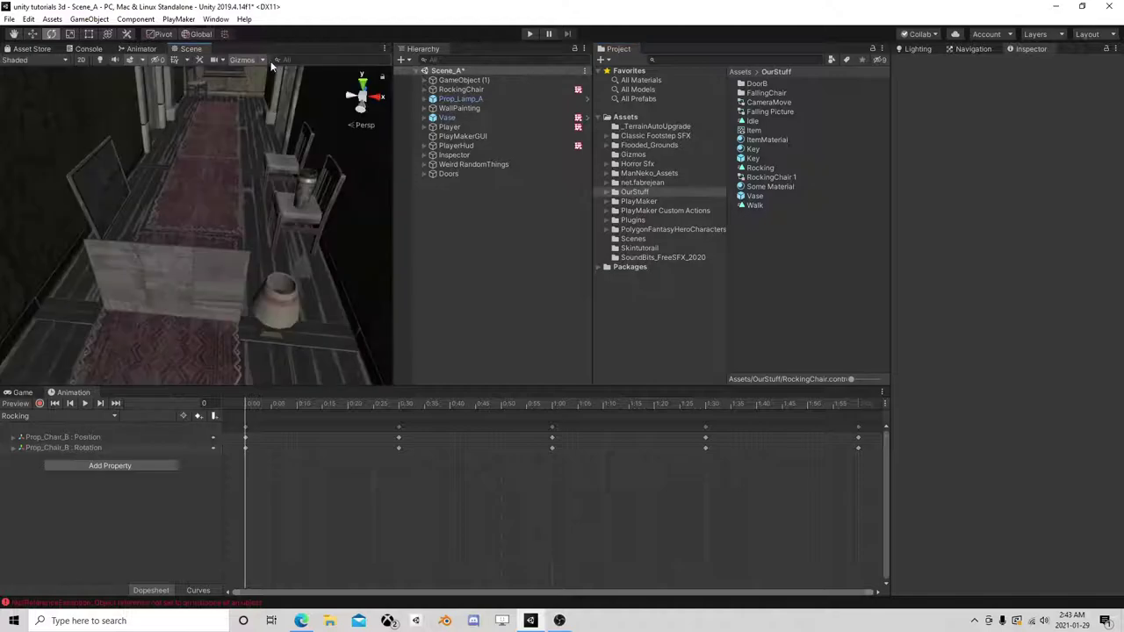
{"action": "left_click", "coordinate": [525, 90]}
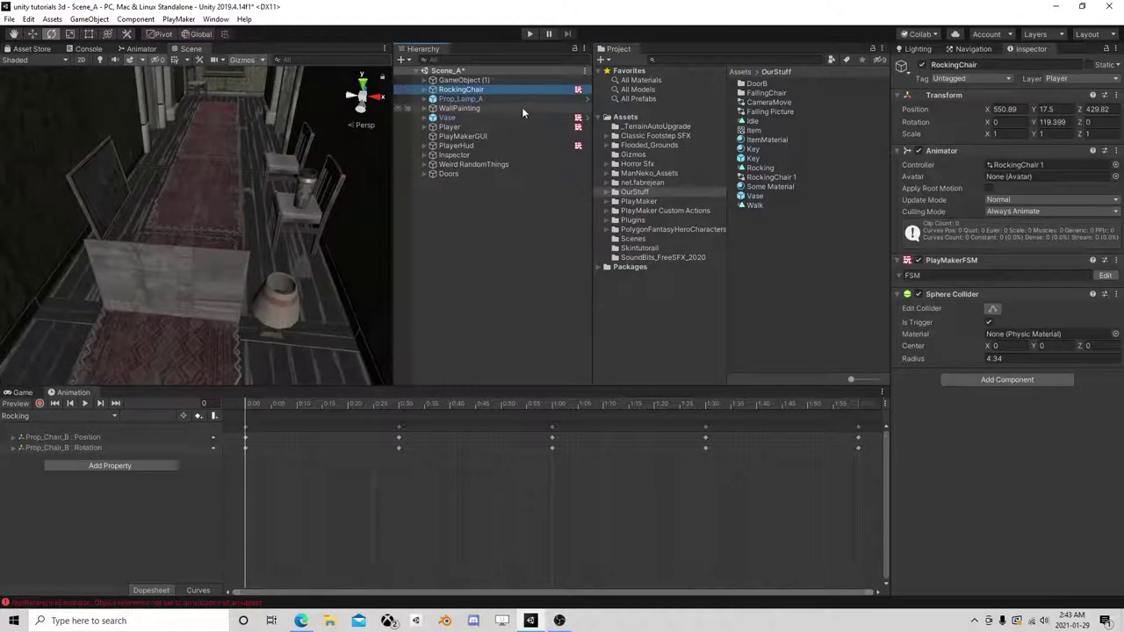
{"action": "left_click", "coordinate": [457, 99]}
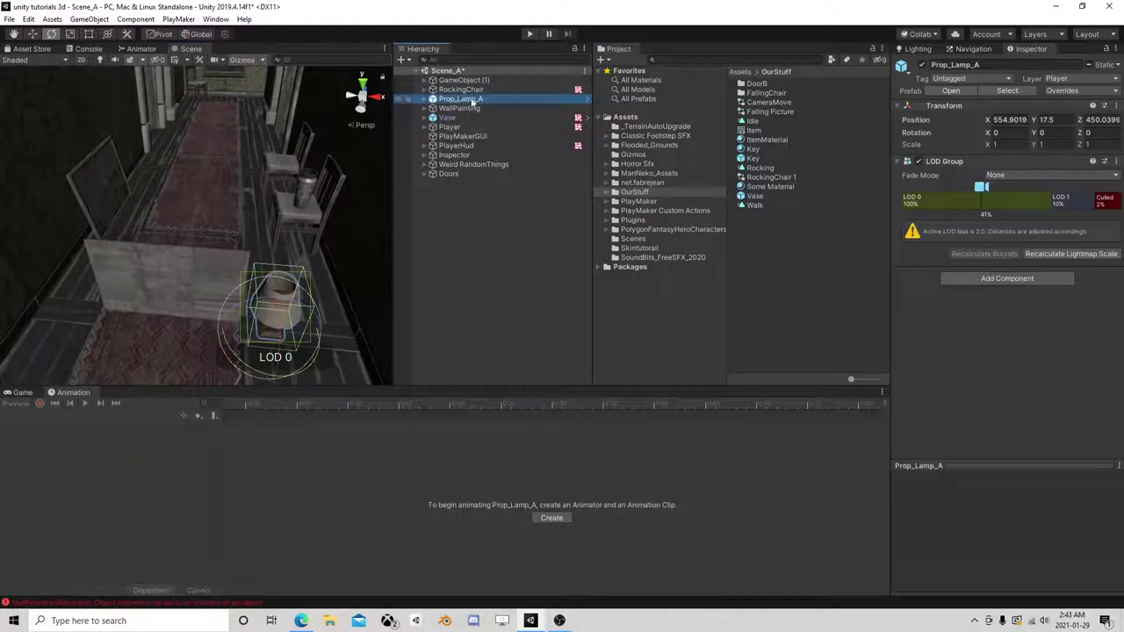
{"action": "left_click", "coordinate": [459, 108]}
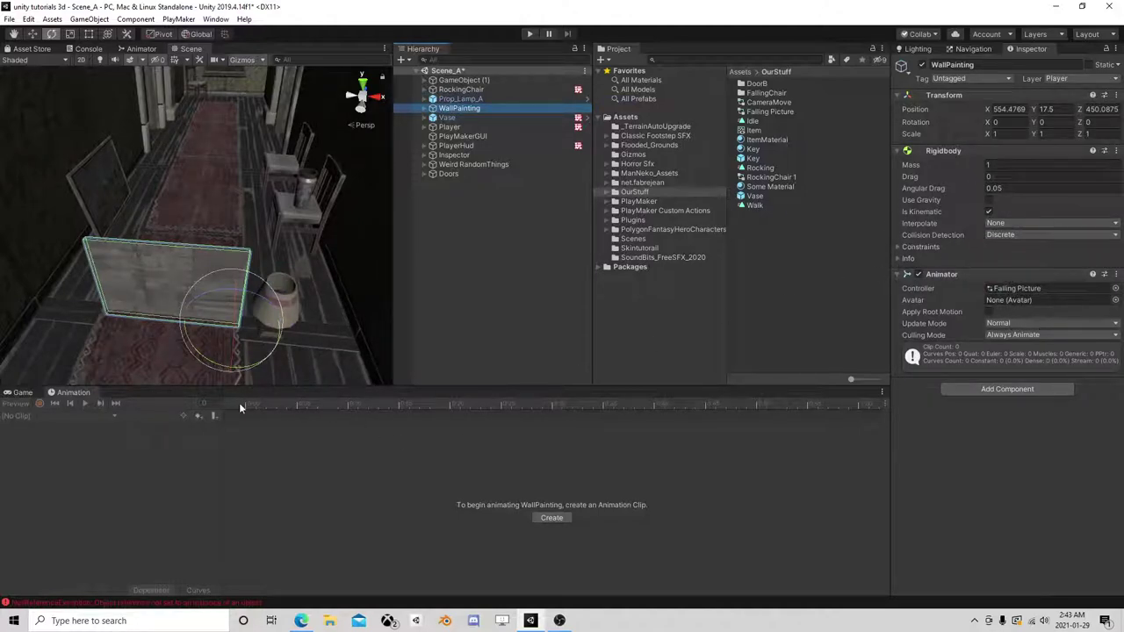
{"action": "left_click", "coordinate": [202, 604]}
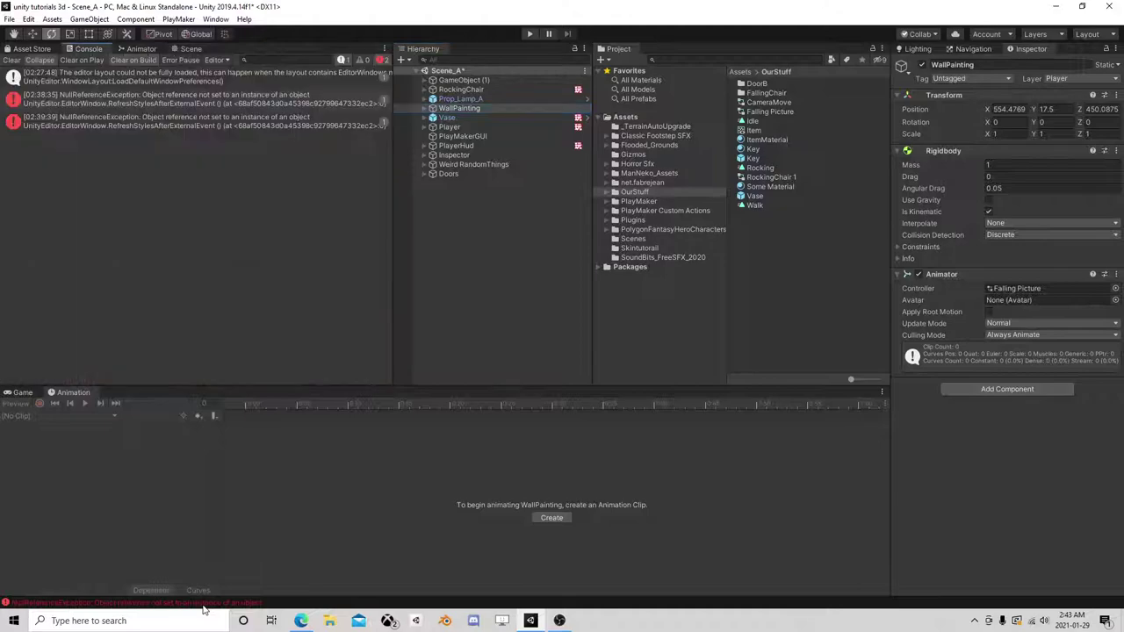
- Clear the Console, return to the Scene view and create an animation clip named Idlehang for WallPainting
{"action": "left_click", "coordinate": [12, 61]}
{"action": "left_click", "coordinate": [178, 50]}
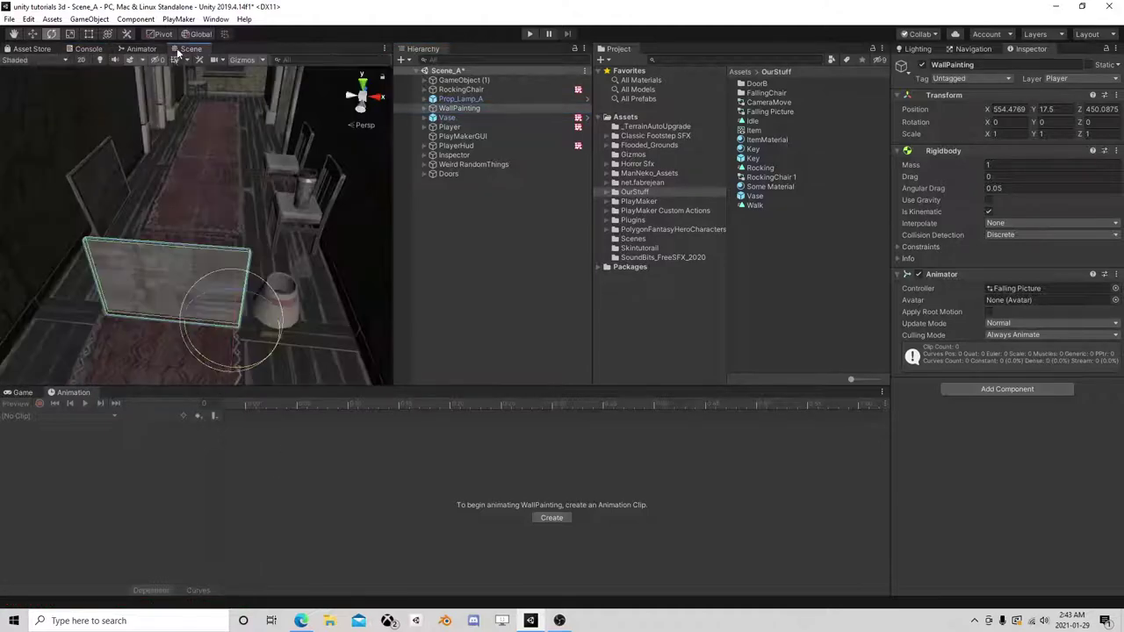
{"action": "left_click", "coordinate": [423, 108]}
{"action": "left_click", "coordinate": [429, 109]}
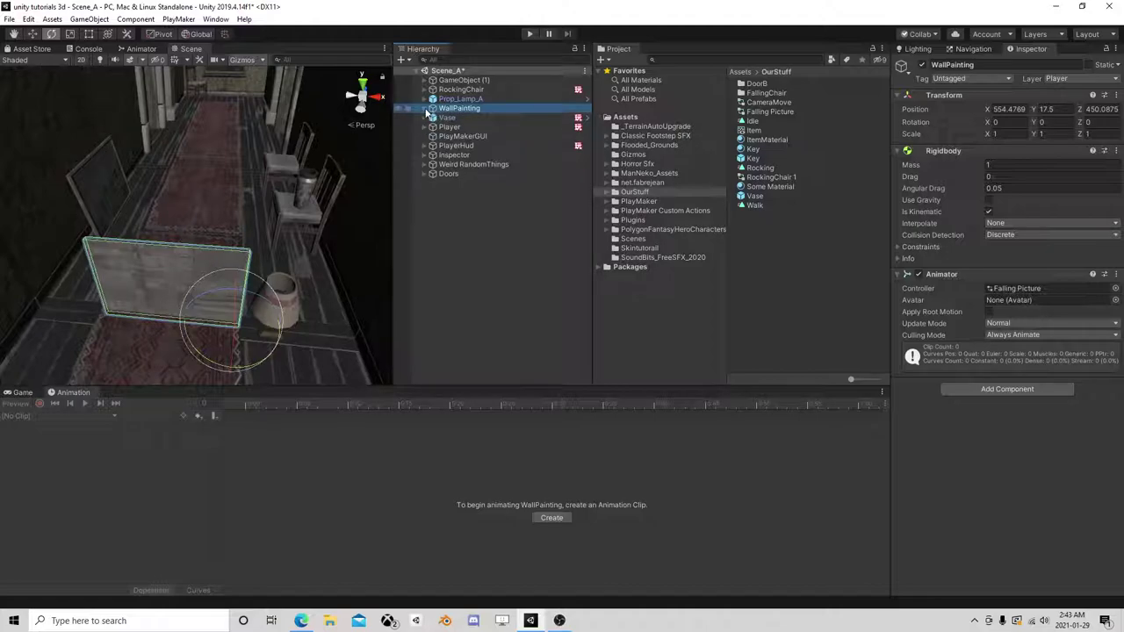
{"action": "left_click", "coordinate": [552, 518]}
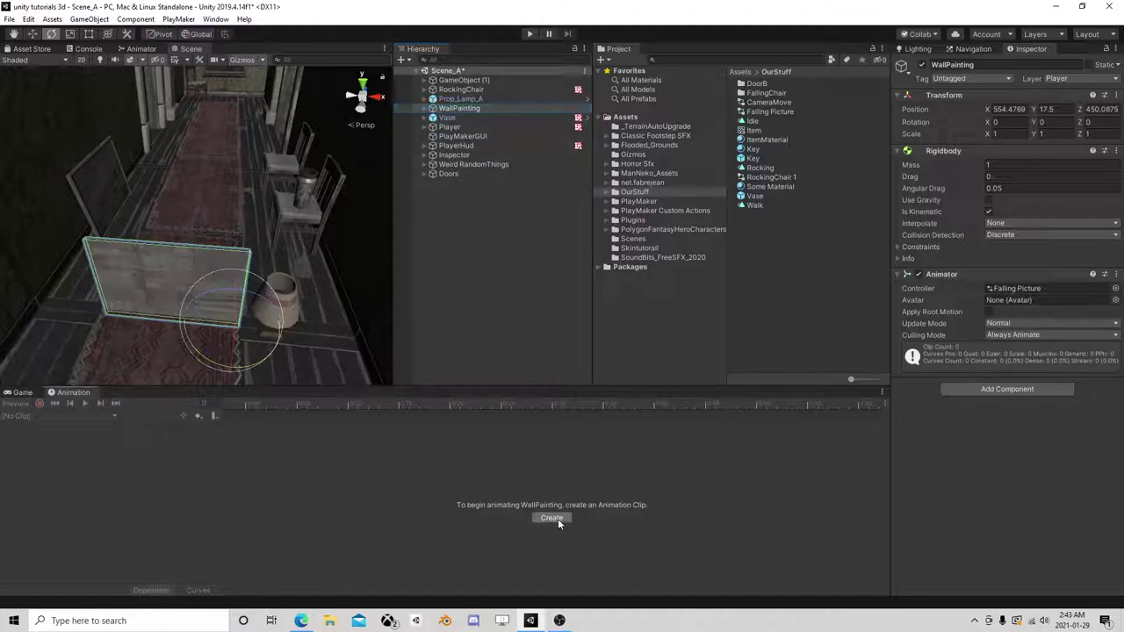
{"action": "type", "text": "Idle"}
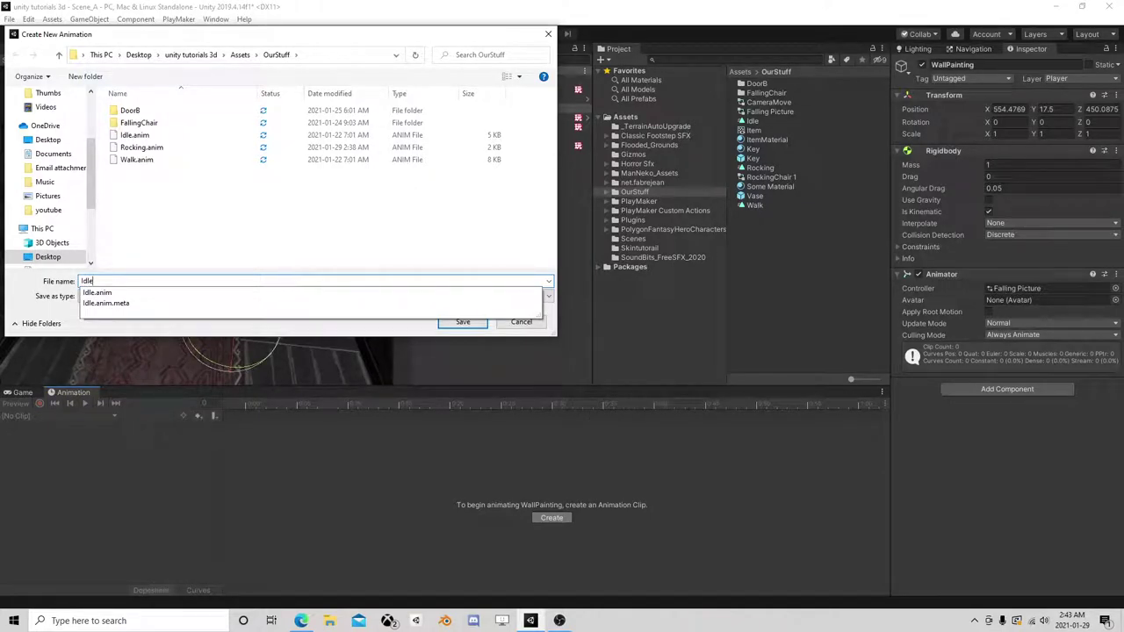
{"action": "type", "text": "hang"}
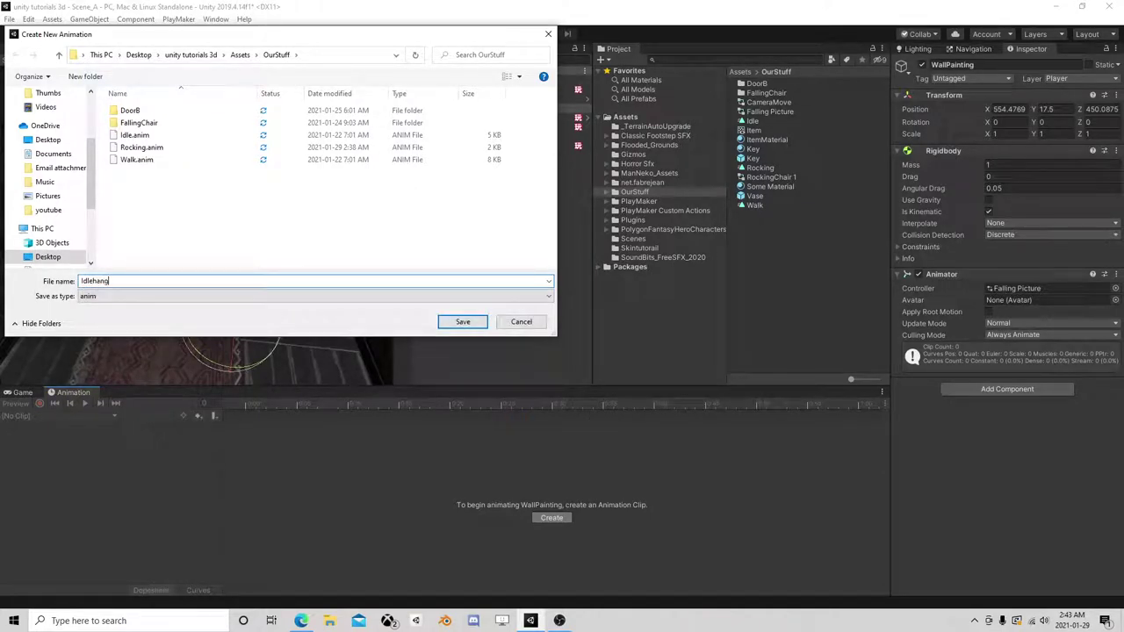
{"action": "left_click", "coordinate": [463, 321]}
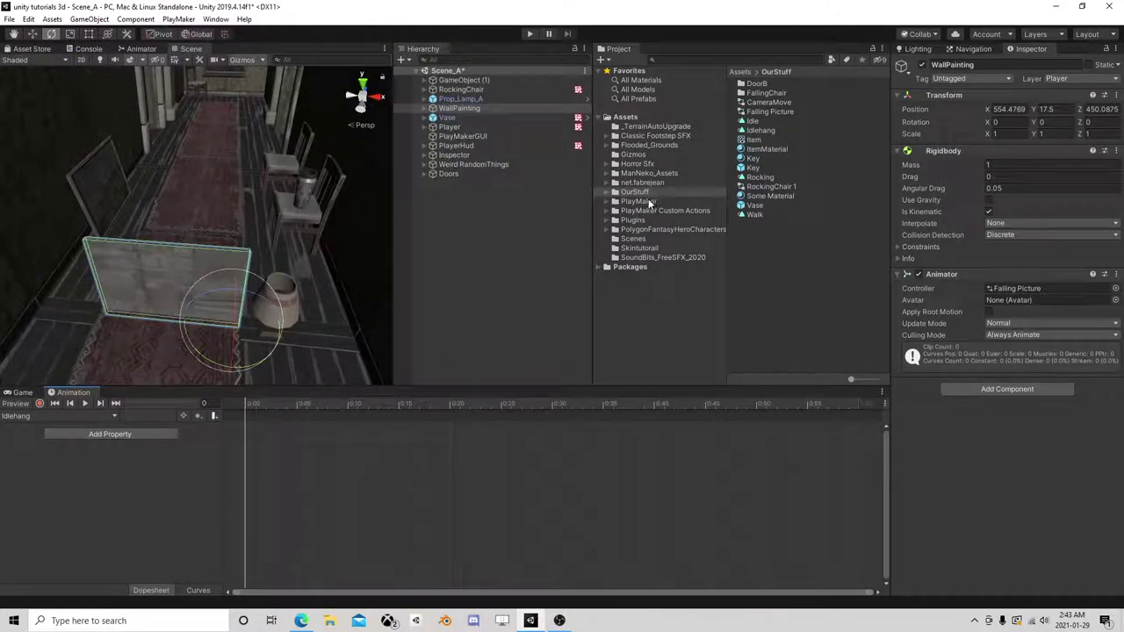
- Record zeroed position and rotation keyframes for Prop_Painting_A at frames 0 and 5 of the Idlehang clip, and stop recording
{"action": "mouse_move", "coordinate": [253, 404]}
{"action": "left_mouse_down"}
{"action": "mouse_move", "coordinate": [371, 404]}
{"action": "mouse_move", "coordinate": [248, 416]}
{"action": "left_mouse_up"}
{"action": "left_click", "coordinate": [40, 404]}
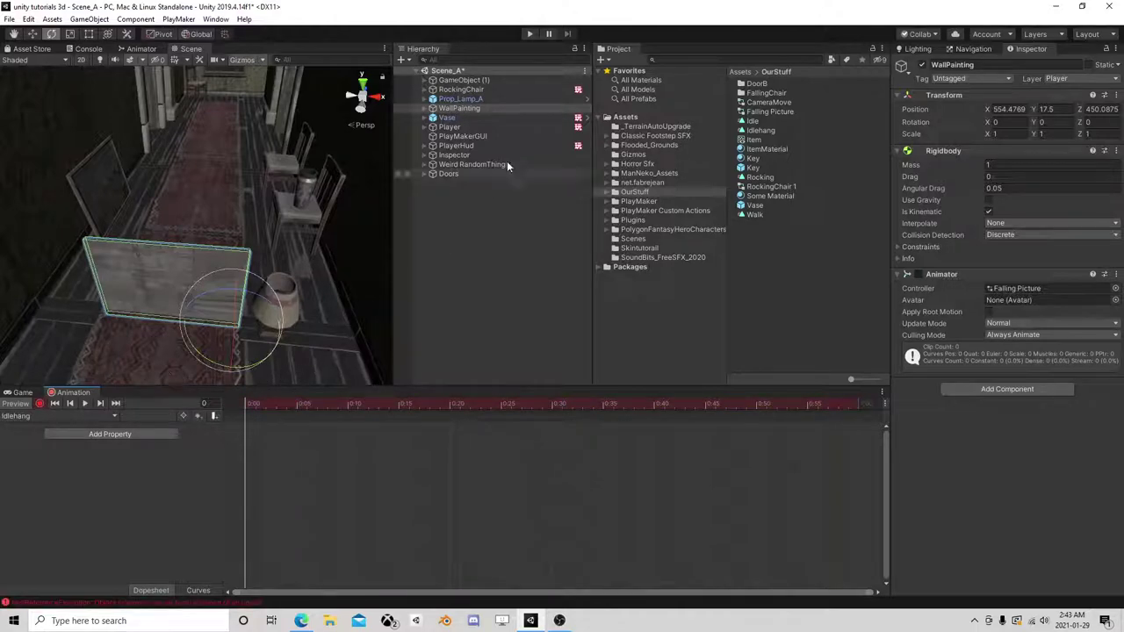
{"action": "left_click", "coordinate": [424, 108]}
{"action": "left_click", "coordinate": [466, 118]}
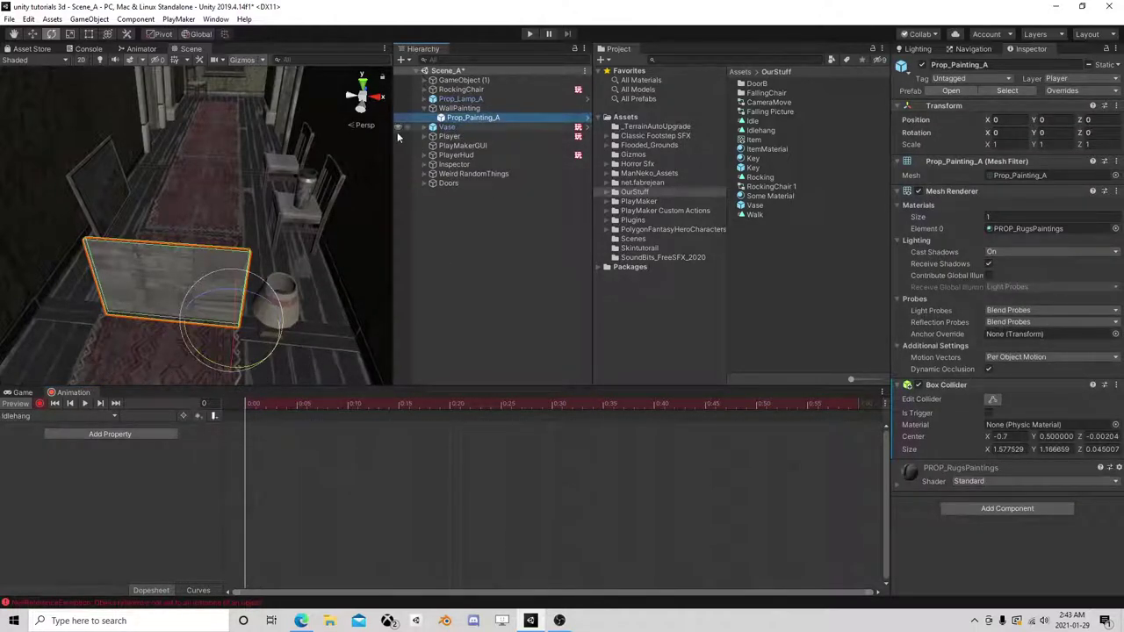
{"action": "left_click_drag", "start_coordinate": [202, 286], "coordinate": [253, 293]}
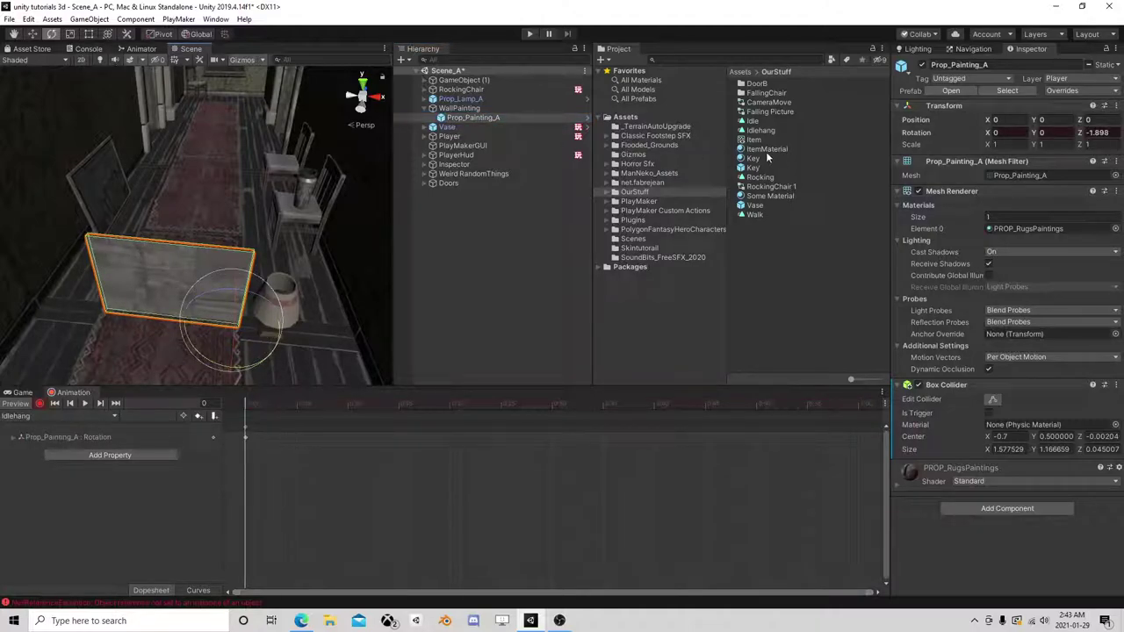
{"action": "left_click", "coordinate": [32, 33]}
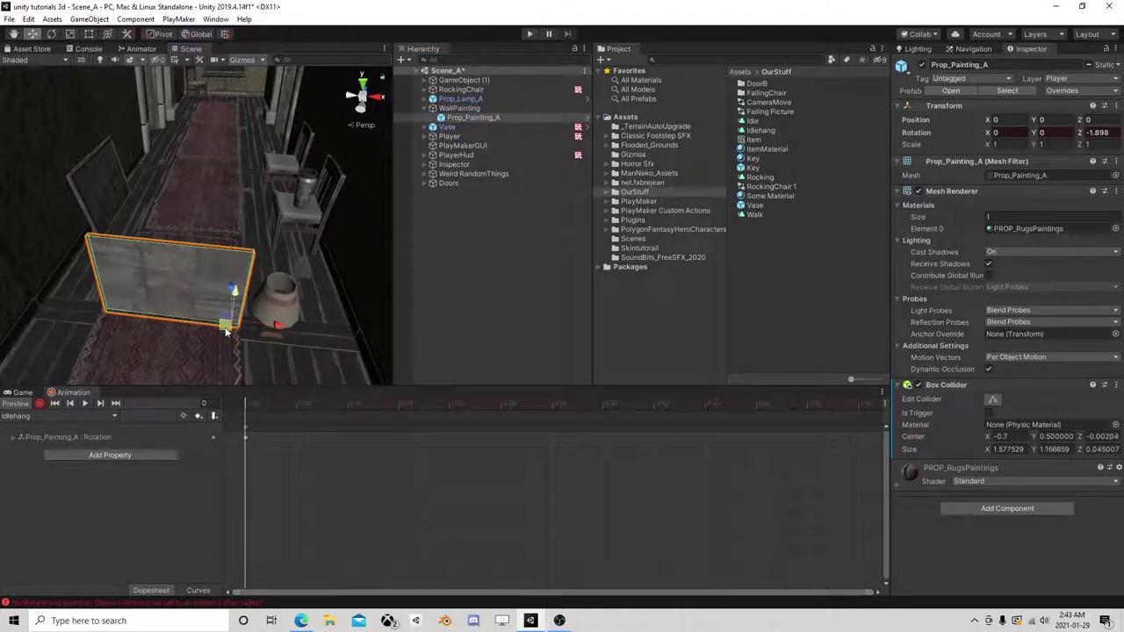
{"action": "left_click_drag", "start_coordinate": [226, 331], "coordinate": [225, 326]}
{"action": "right_click", "coordinate": [963, 109]}
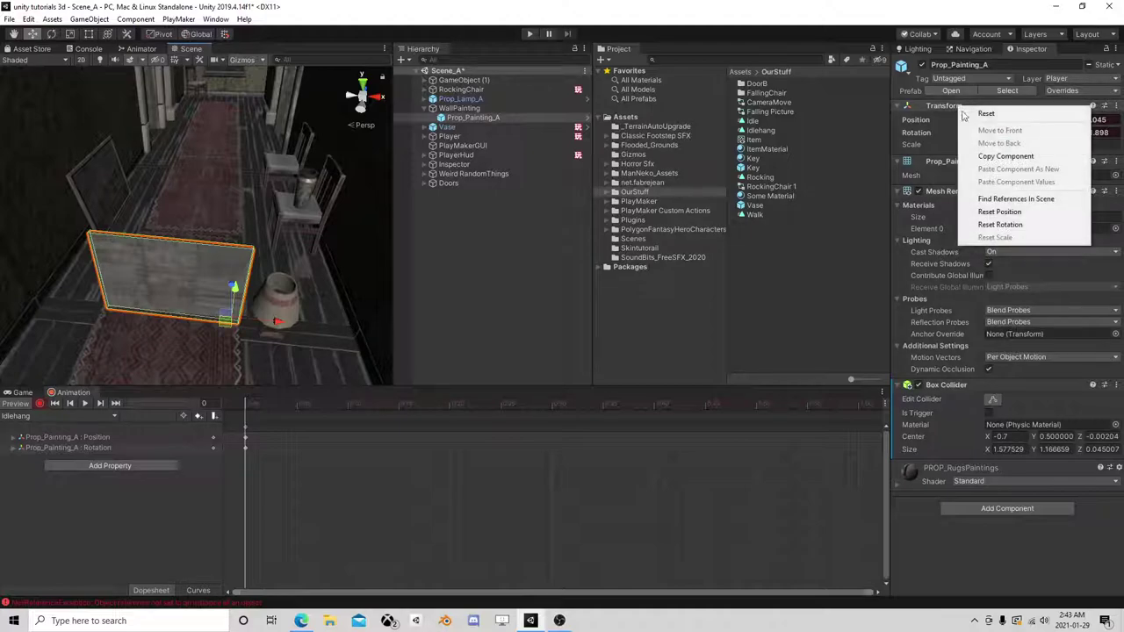
{"action": "left_click", "coordinate": [982, 113]}
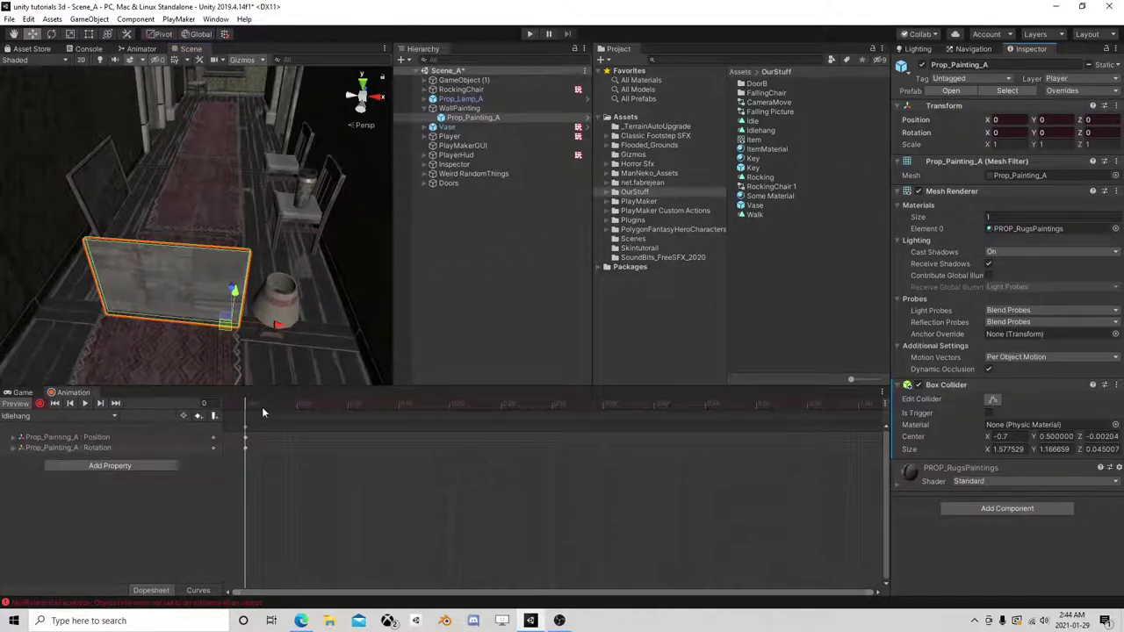
{"action": "left_click_drag", "start_coordinate": [261, 406], "coordinate": [296, 403]}
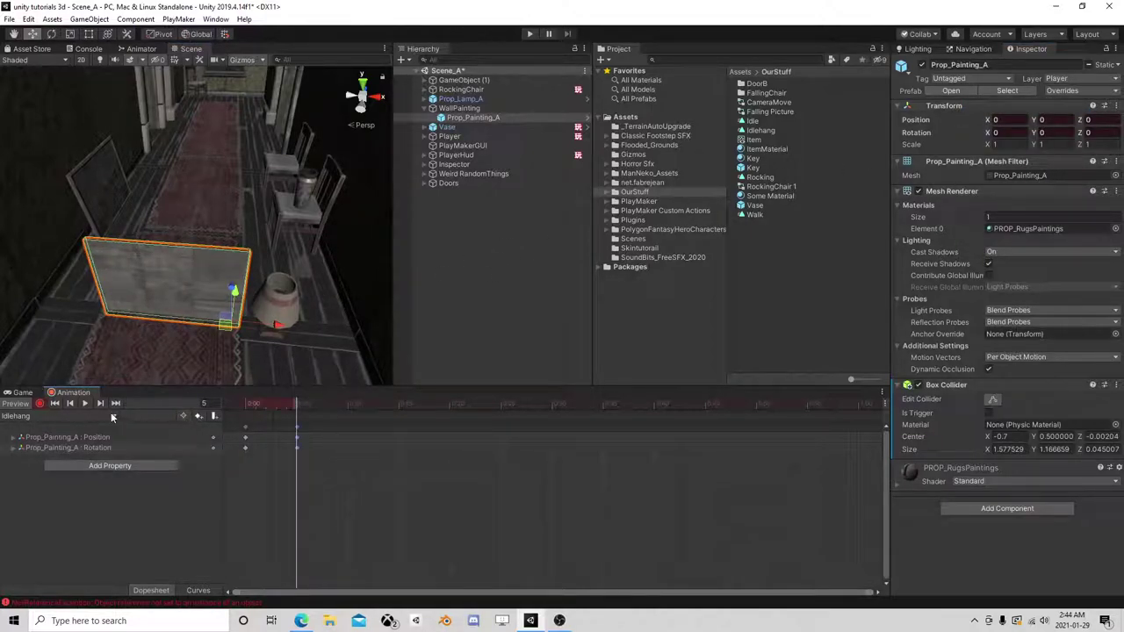
{"action": "left_click", "coordinate": [39, 403]}
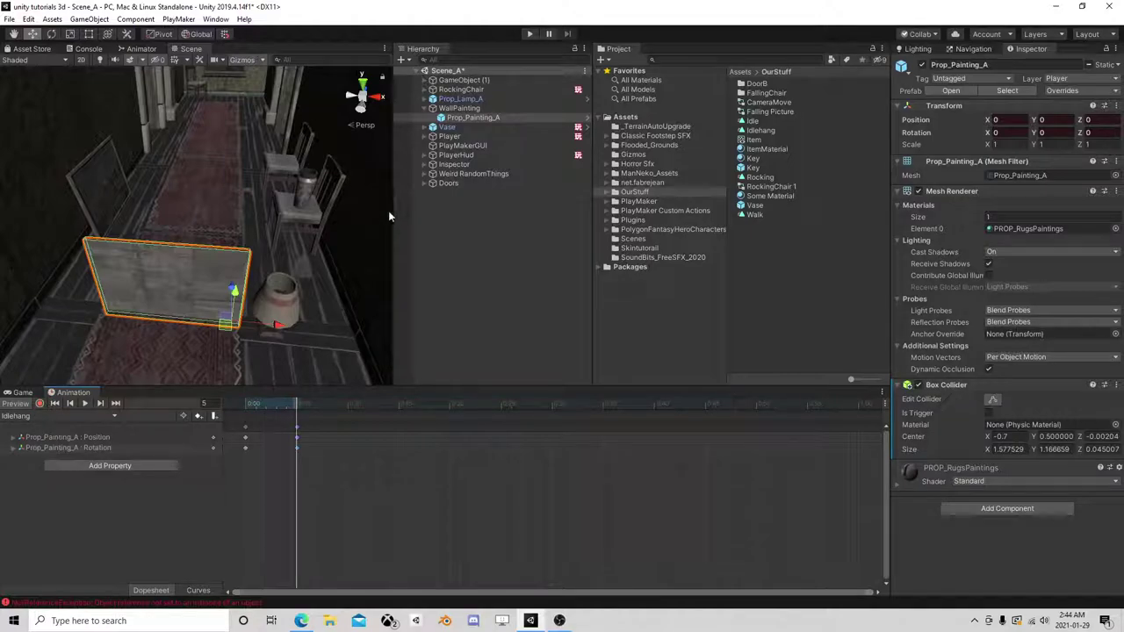
- Raise WallPainting to a height of about 18.6 and rotate it about 90 degrees around the Y axis
{"action": "left_click", "coordinate": [458, 108]}
{"action": "left_click_drag", "start_coordinate": [238, 293], "coordinate": [264, 231]}
{"action": "right_click_drag", "start_coordinate": [302, 254], "coordinate": [221, 237]}
{"action": "left_click", "coordinate": [51, 34]}
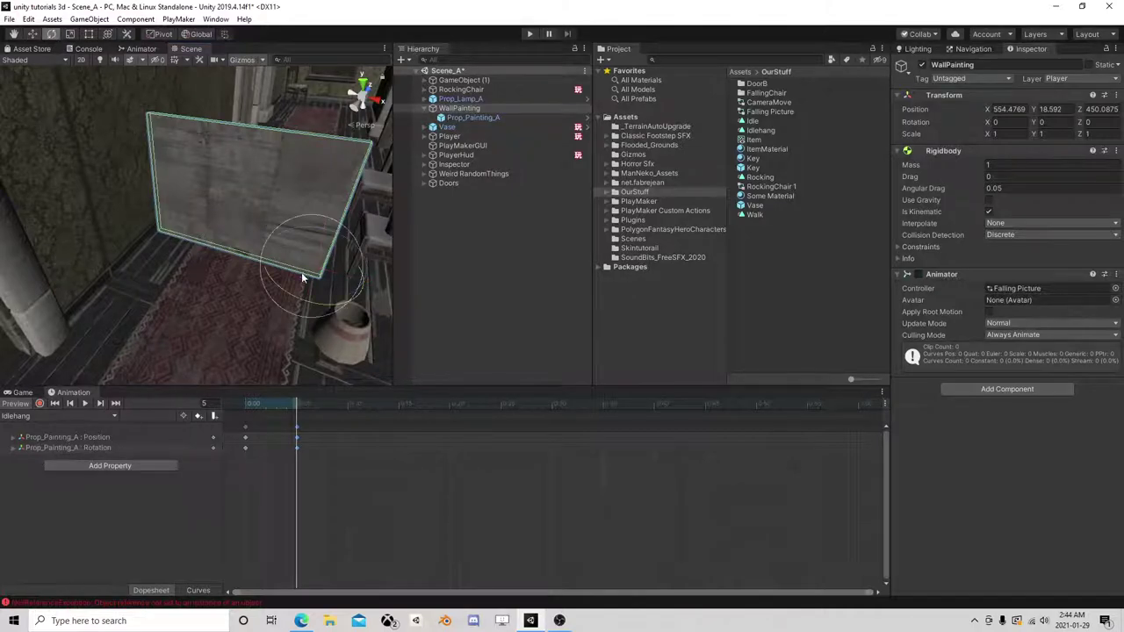
{"action": "mouse_move", "coordinate": [301, 274]}
{"action": "left_mouse_down"}
{"action": "mouse_move", "coordinate": [118, 283]}
{"action": "mouse_move", "coordinate": [157, 295]}
{"action": "left_mouse_up"}
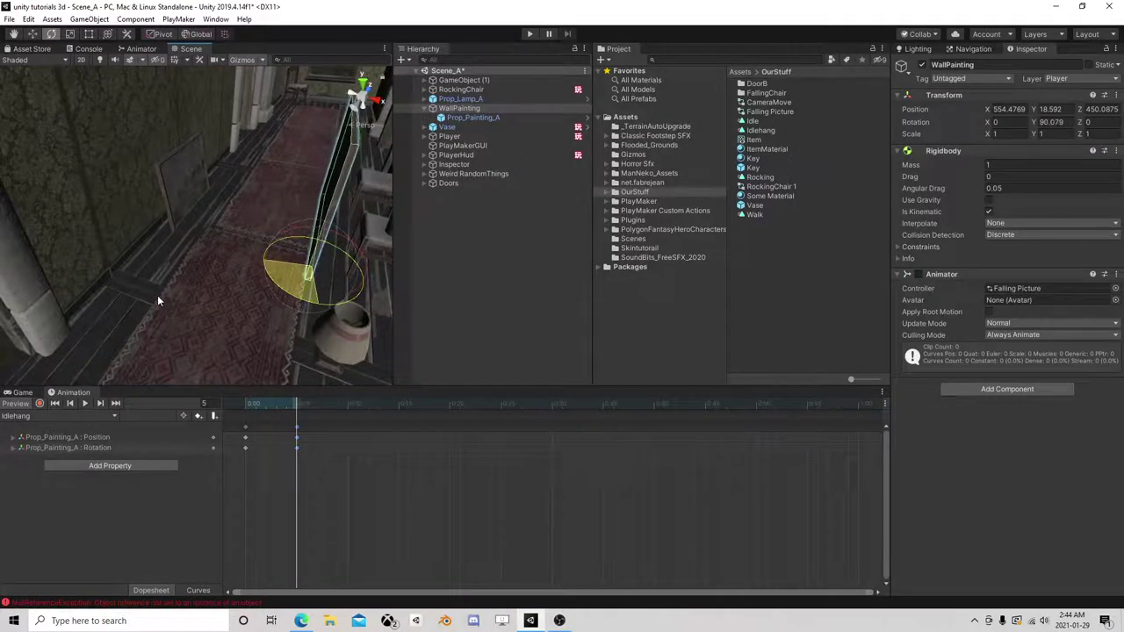
- Hang WallPainting flat on the corridor wall above the leaning painting, at about X 552.27, Y 19.66, Z 450.32
{"action": "key", "text": "w"}
{"action": "left_click_drag", "start_coordinate": [344, 253], "coordinate": [119, 236]}
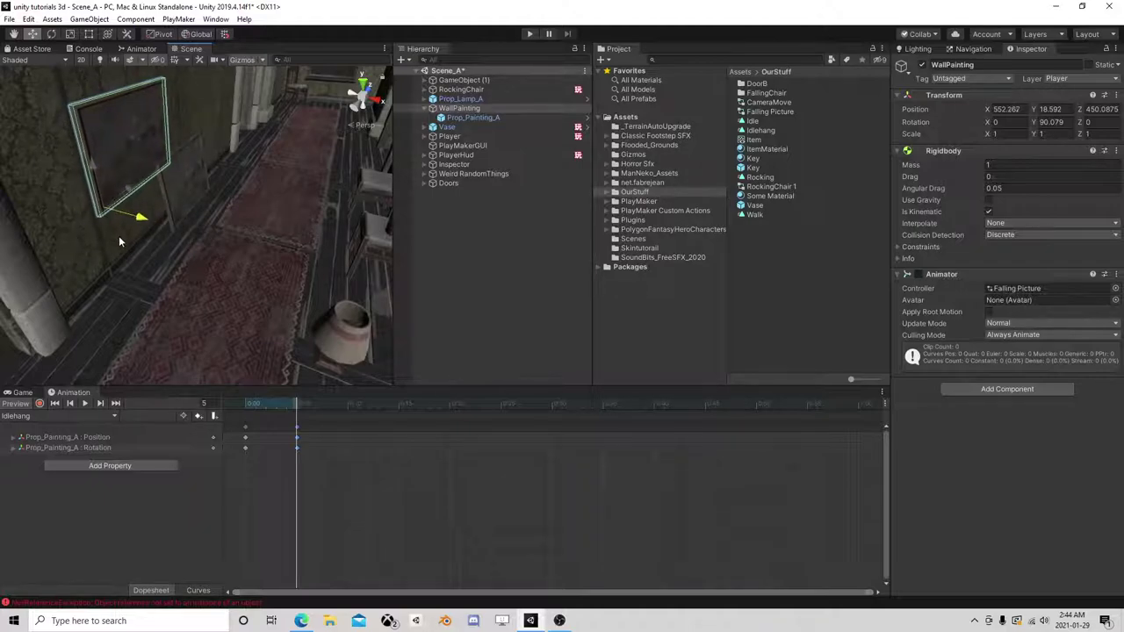
{"action": "right_click_drag", "start_coordinate": [263, 274], "coordinate": [176, 226]}
{"action": "left_click_drag", "start_coordinate": [167, 257], "coordinate": [173, 159]}
{"action": "left_click_drag", "start_coordinate": [191, 204], "coordinate": [206, 203]}
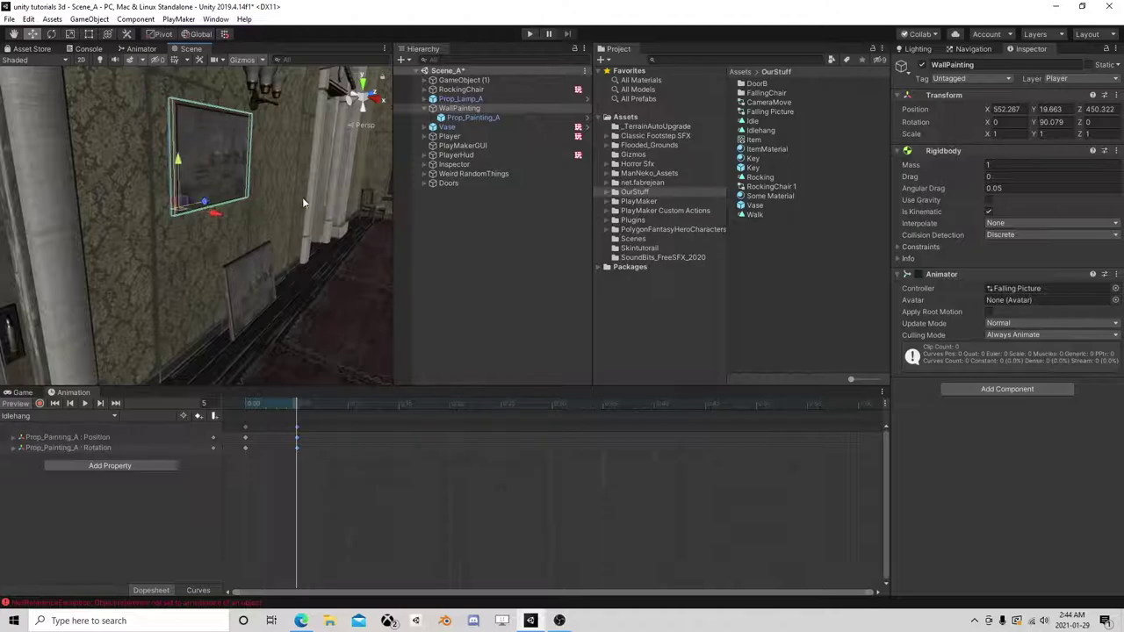
{"action": "mouse_move", "coordinate": [302, 196]}
{"action": "right_mouse_down"}
{"action": "mouse_move", "coordinate": [283, 230]}
{"action": "mouse_move", "coordinate": [202, 232]}
{"action": "mouse_move", "coordinate": [238, 225]}
{"action": "mouse_move", "coordinate": [222, 185]}
{"action": "mouse_move", "coordinate": [224, 237]}
{"action": "mouse_move", "coordinate": [214, 243]}
{"action": "mouse_move", "coordinate": [252, 251]}
{"action": "right_mouse_up"}
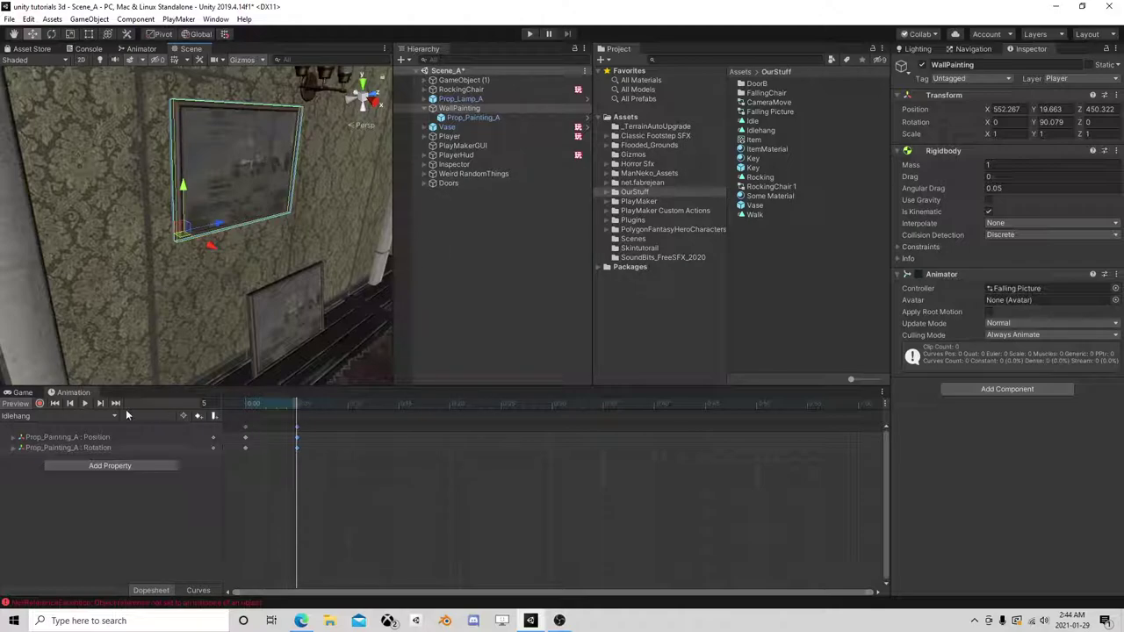
- Create a second animation clip for WallPainting named Fall in the OurStuff folder
{"action": "left_click", "coordinate": [64, 416]}
{"action": "left_click", "coordinate": [61, 446]}
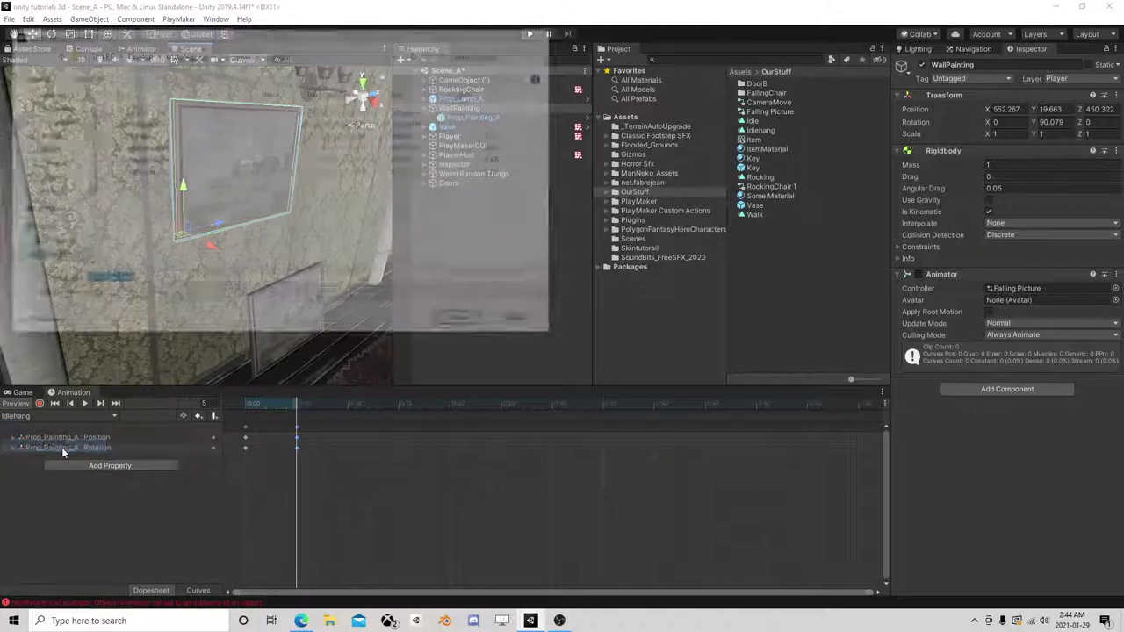
{"action": "type", "text": "Fall"}
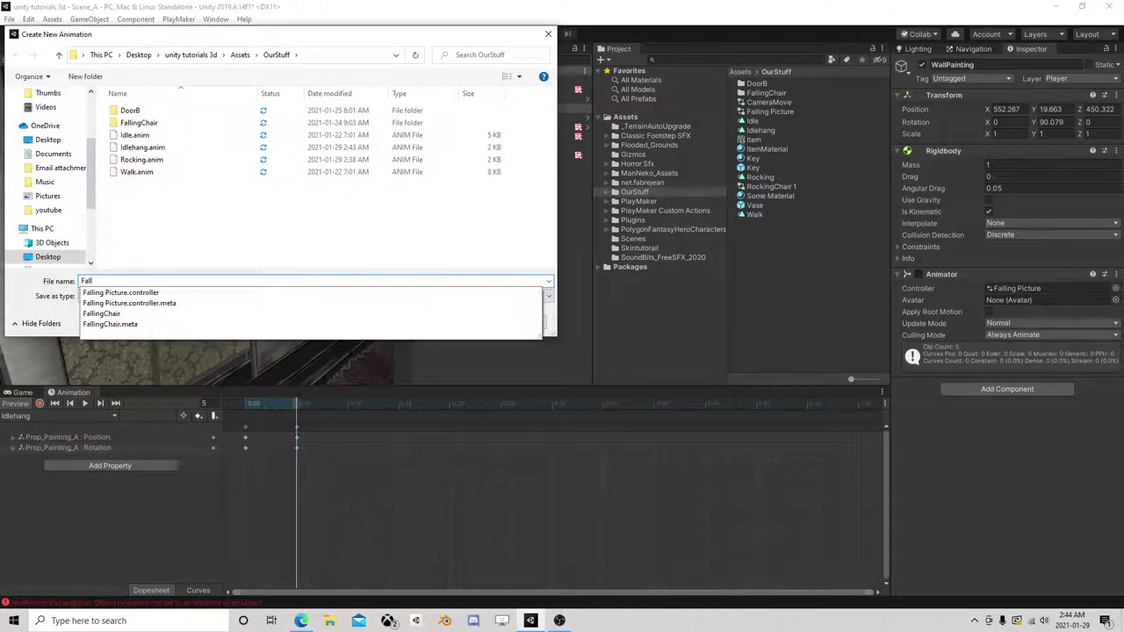
{"action": "key", "text": "Return"}
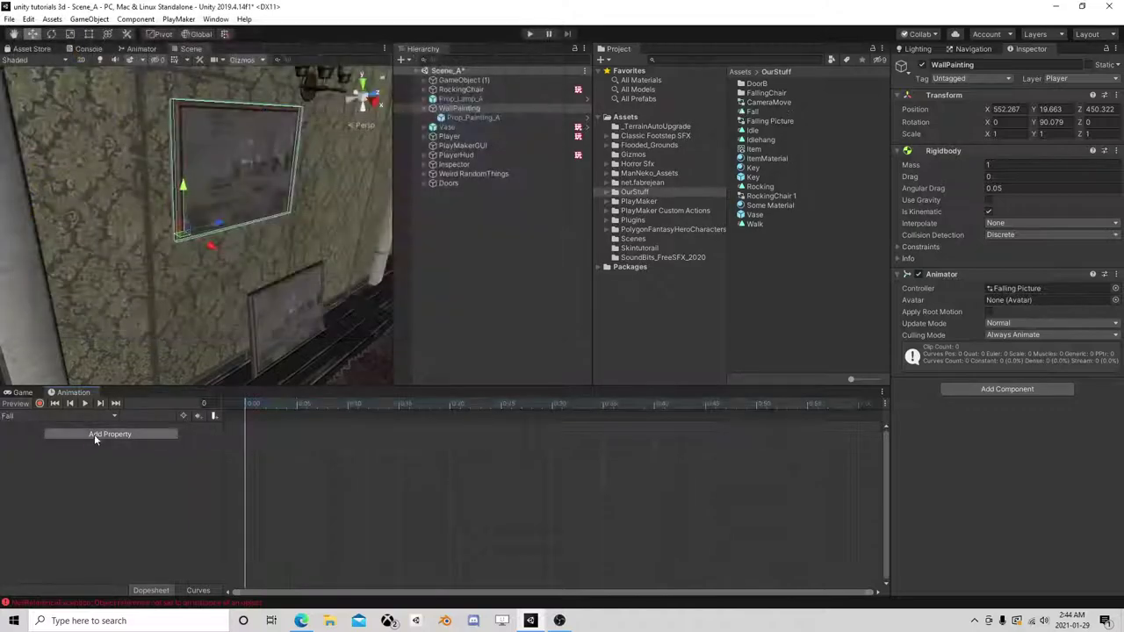
- Add the Rigidbody Is Kinematic and Use Gravity properties of WallPainting to the Fall clip
{"action": "left_click", "coordinate": [145, 435]}
{"action": "left_click", "coordinate": [192, 443]}
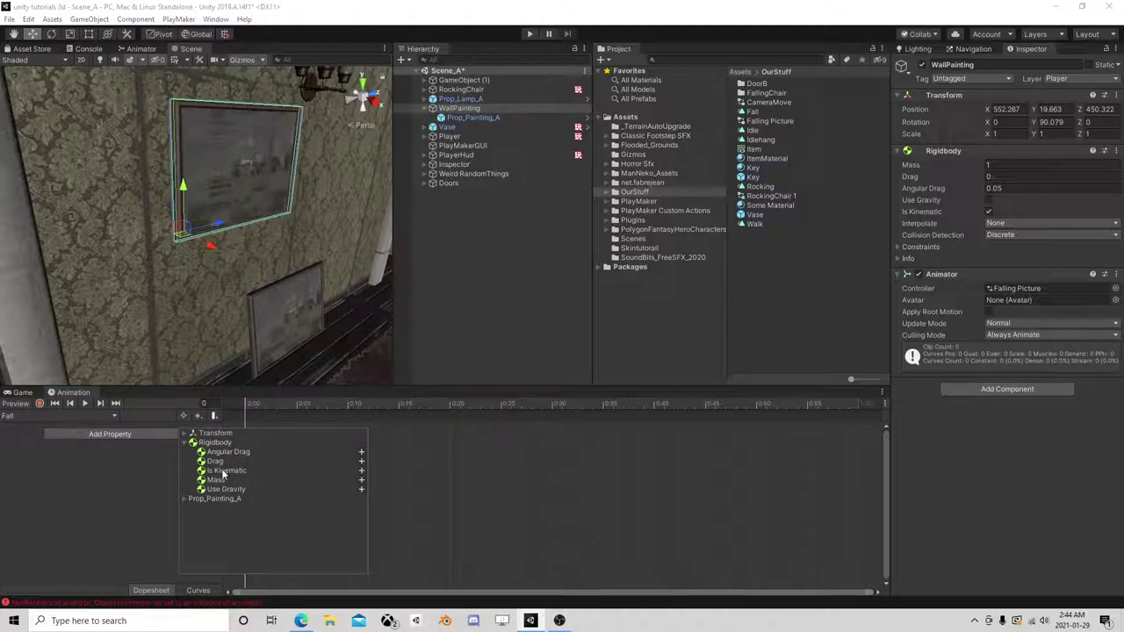
{"action": "left_click", "coordinate": [361, 470]}
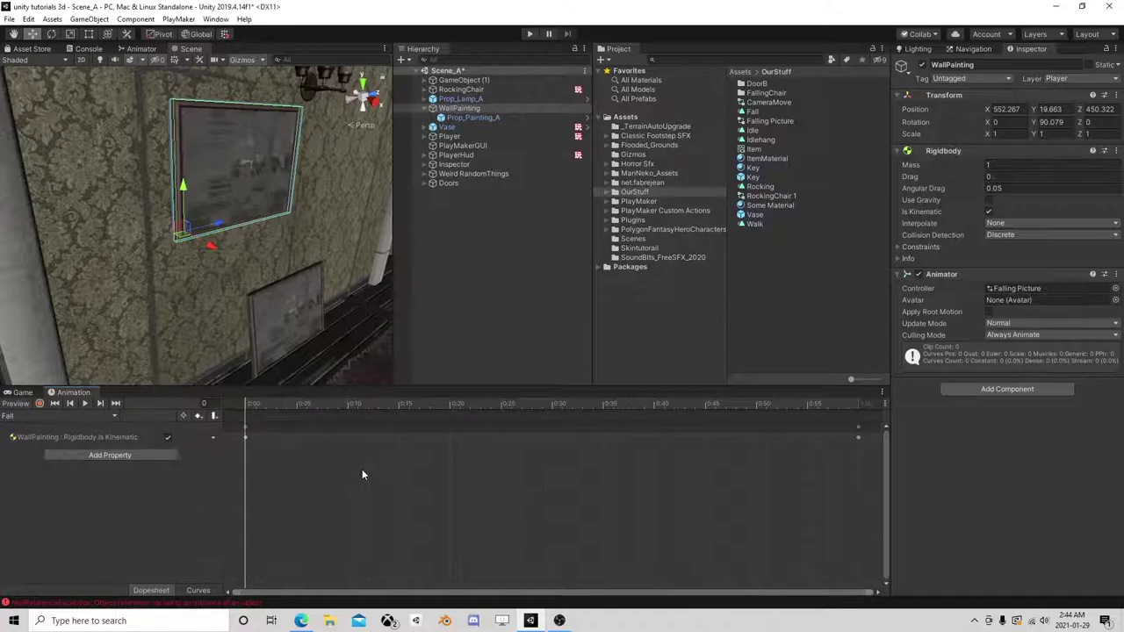
{"action": "left_click", "coordinate": [110, 454]}
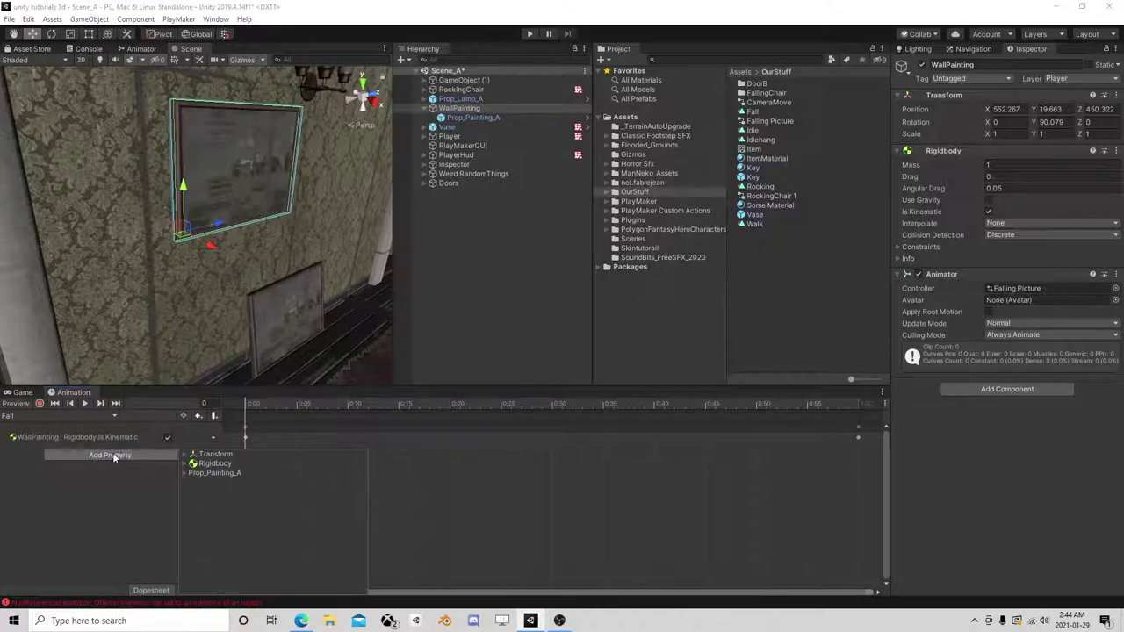
{"action": "left_click", "coordinate": [185, 464]}
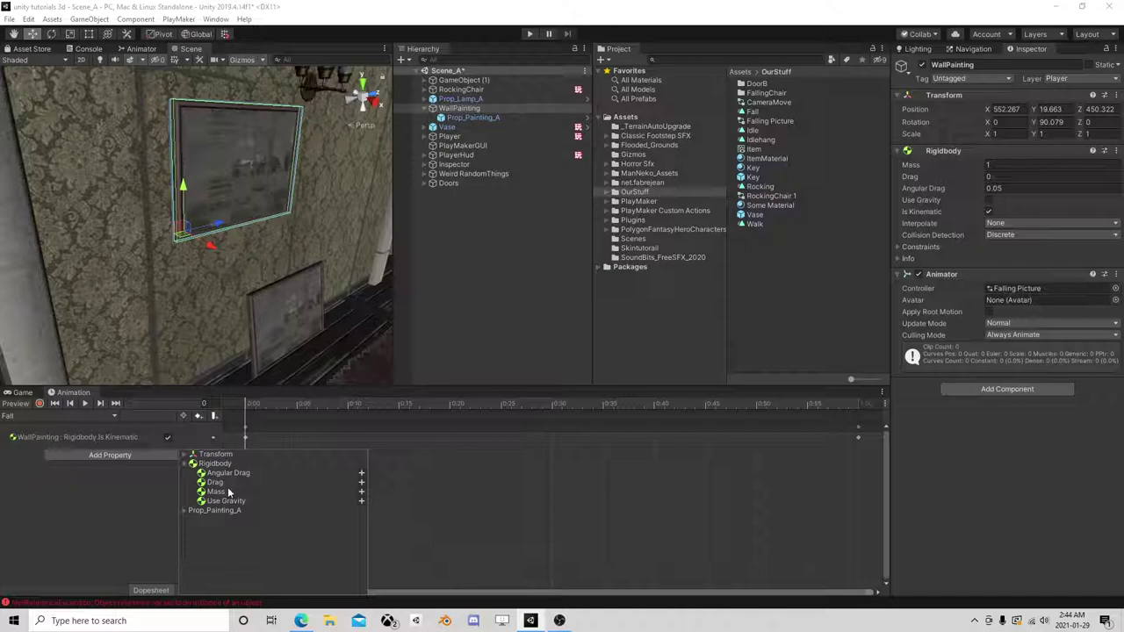
{"action": "left_click", "coordinate": [361, 501]}
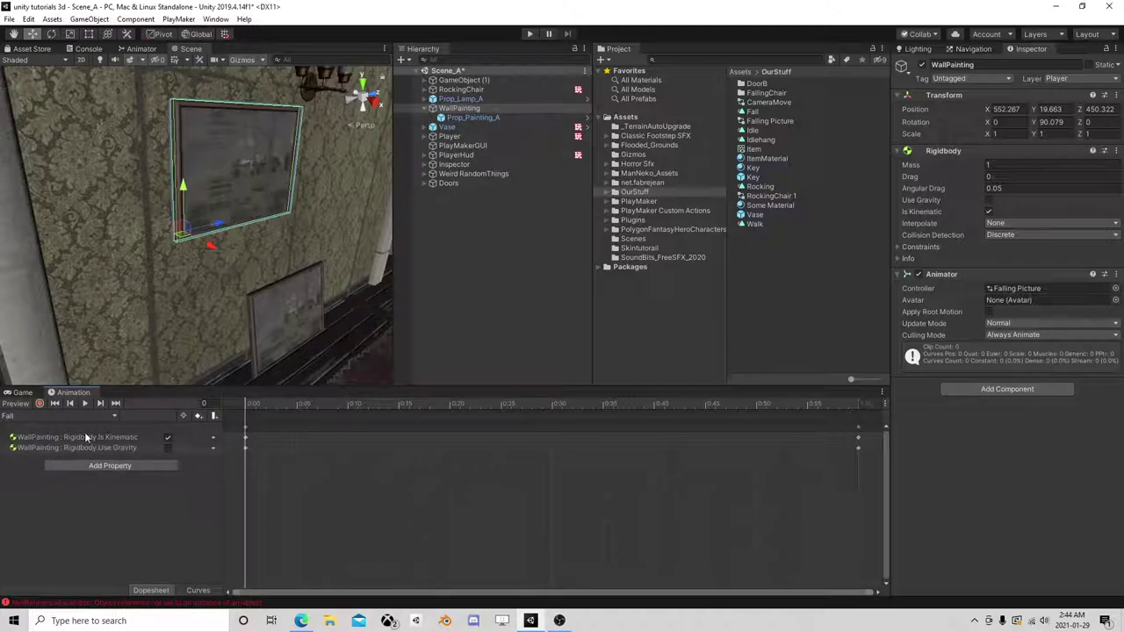
- Start recording the Fall clip and key Prop_Painting_A's position and rotation at frame 0, both reset to zero
{"action": "left_click", "coordinate": [40, 403]}
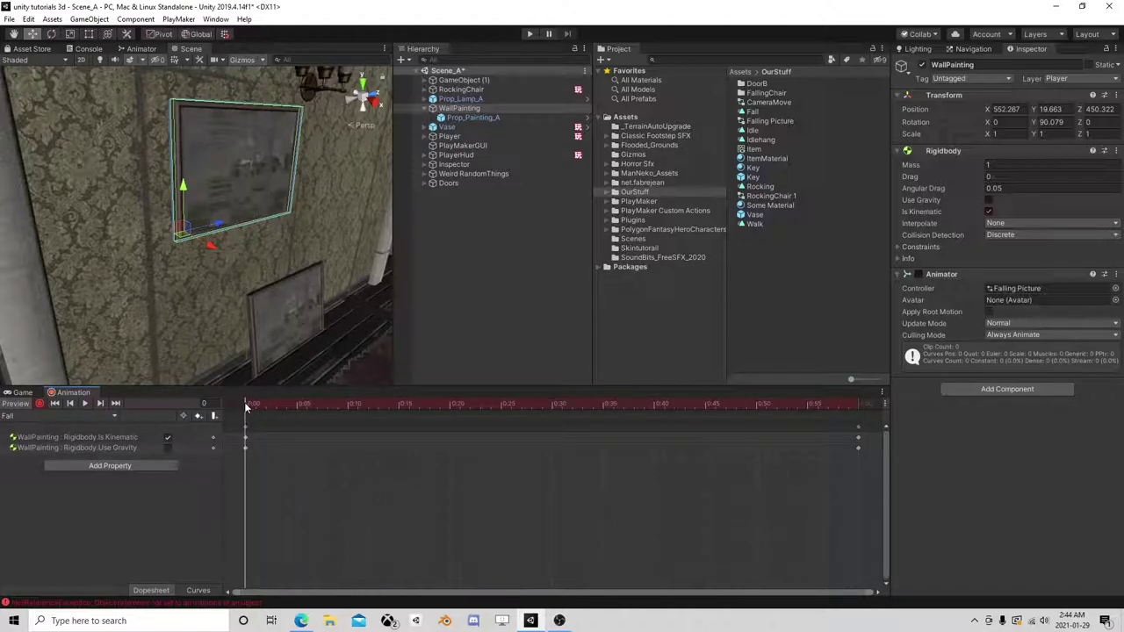
{"action": "left_click", "coordinate": [472, 117]}
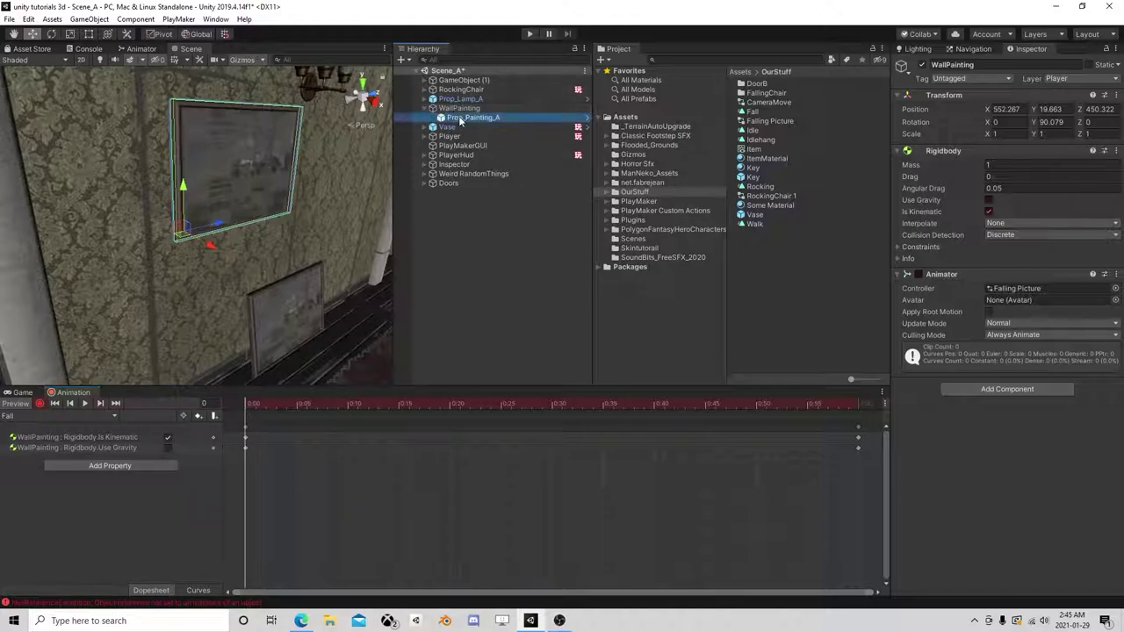
{"action": "left_click", "coordinate": [51, 34]}
{"action": "left_click_drag", "start_coordinate": [157, 194], "coordinate": [193, 192]}
{"action": "right_click", "coordinate": [954, 107]}
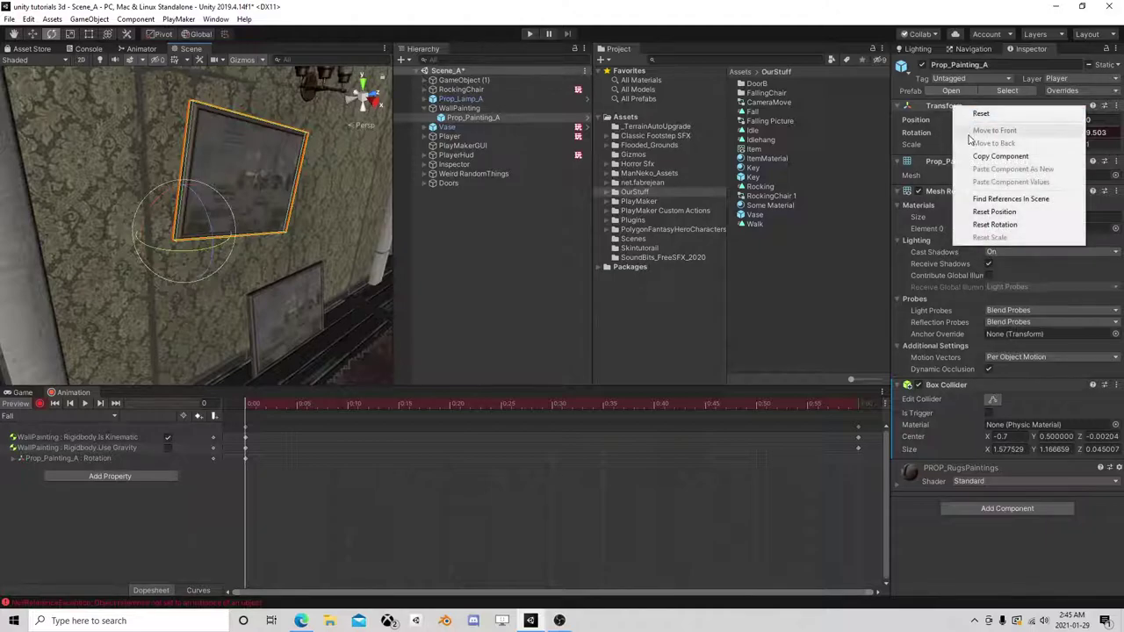
{"action": "left_click", "coordinate": [983, 114]}
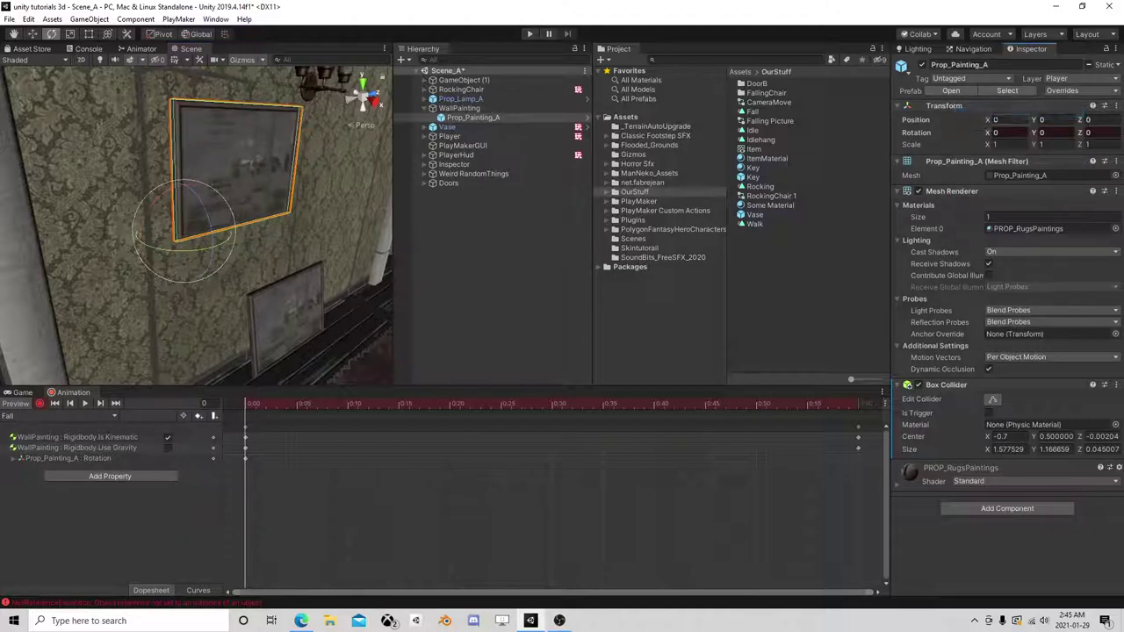
{"action": "right_click", "coordinate": [965, 107]}
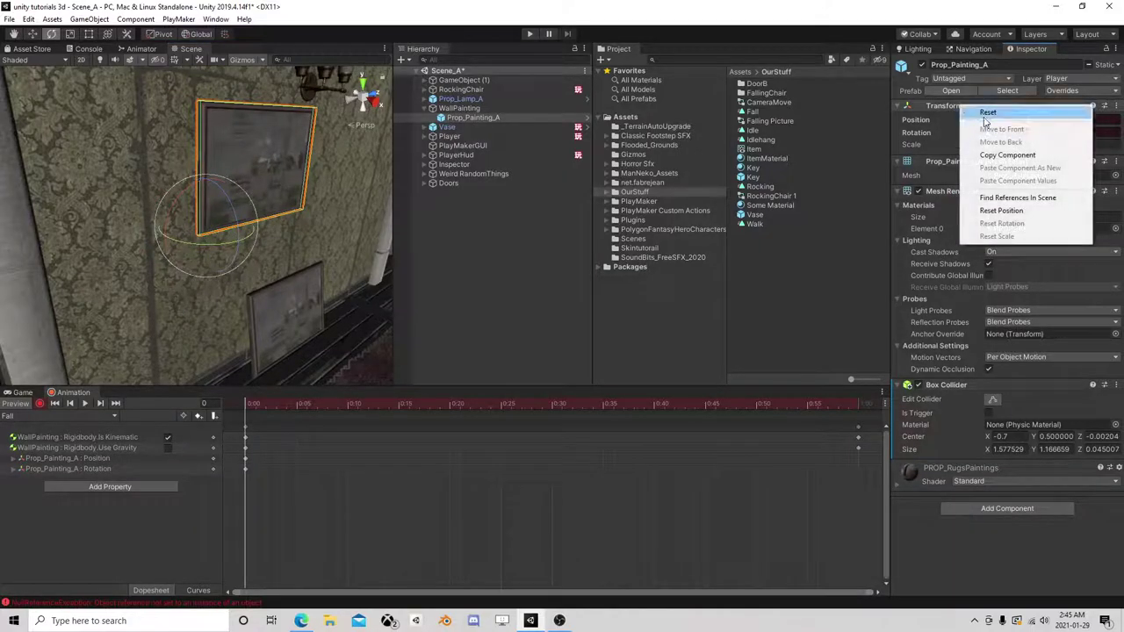
{"action": "left_click", "coordinate": [988, 111]}
- At frame 10 of the Fall clip, key Prop_Painting_A tilted to Z rotation about 12.67 and moved to about X 0.144, Y 0.142
{"action": "left_click_drag", "start_coordinate": [252, 402], "coordinate": [349, 407]}
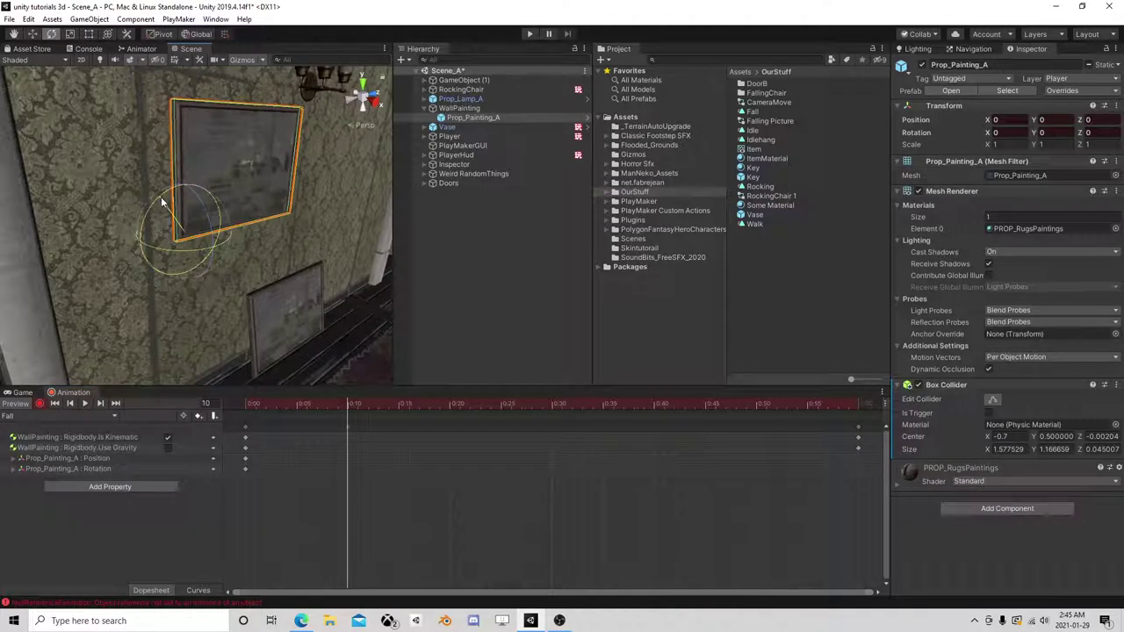
{"action": "left_click_drag", "start_coordinate": [161, 202], "coordinate": [175, 189]}
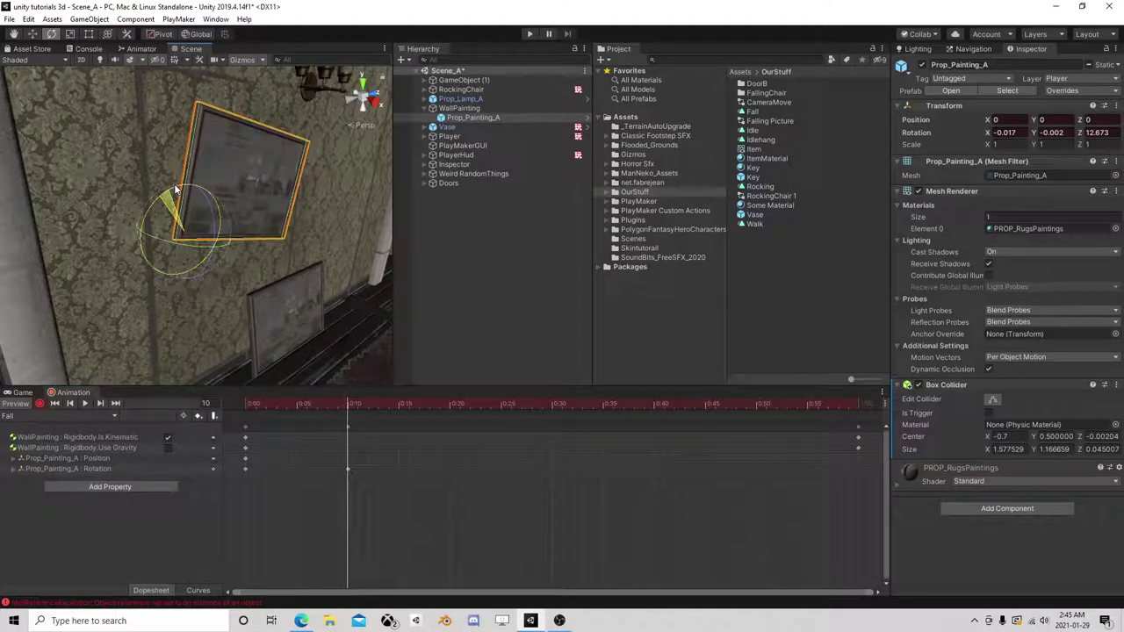
{"action": "key", "text": "w"}
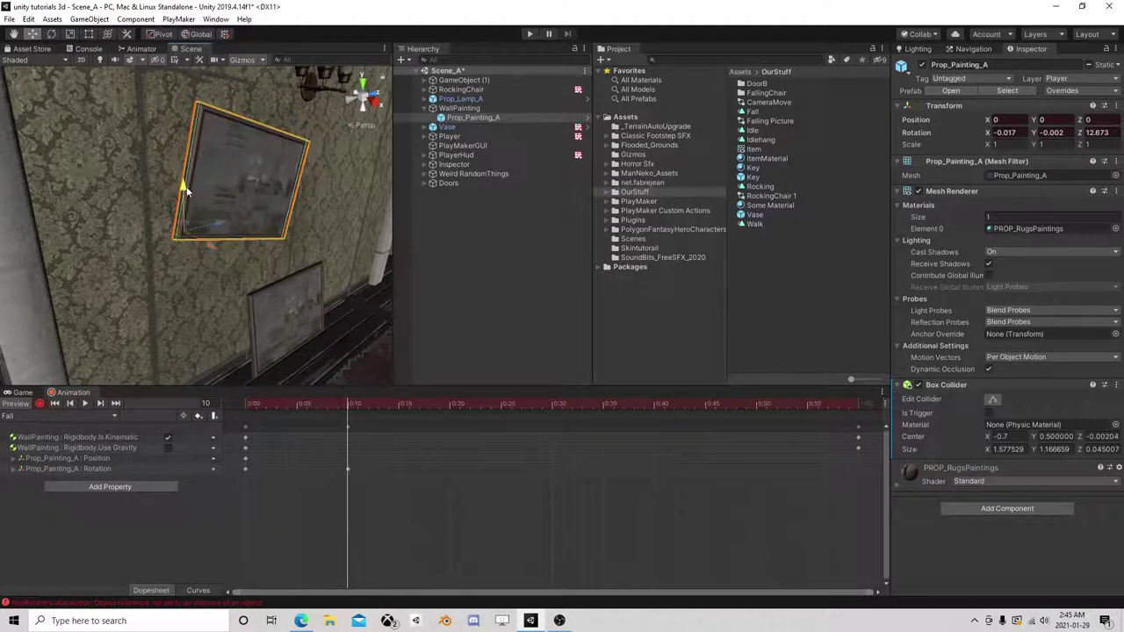
{"action": "left_click_drag", "start_coordinate": [186, 186], "coordinate": [186, 174]}
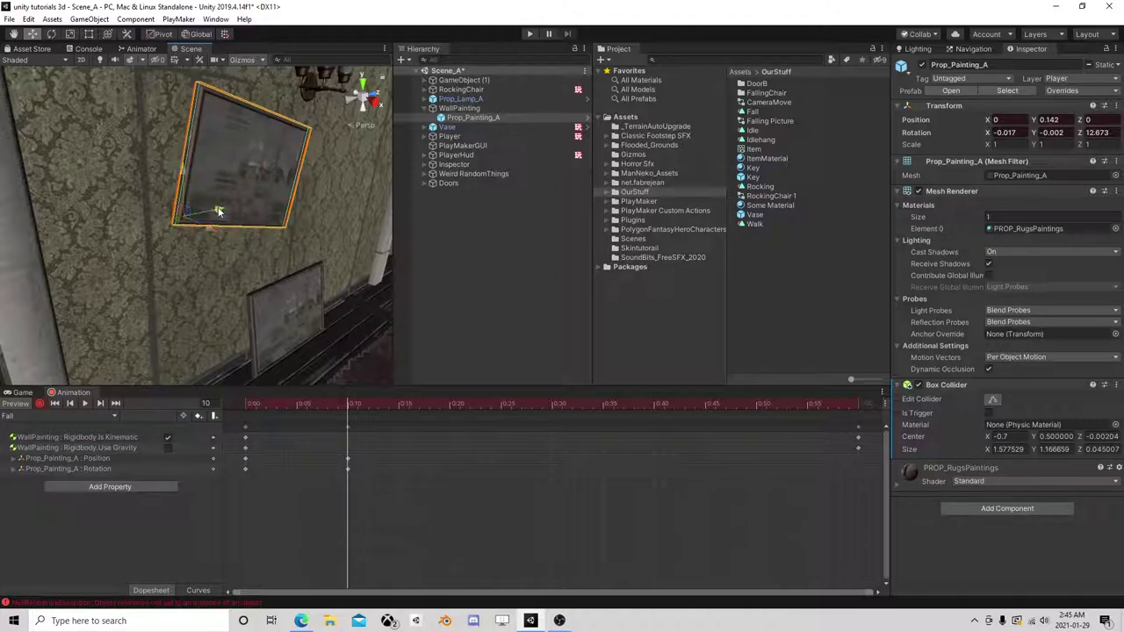
{"action": "left_click_drag", "start_coordinate": [218, 212], "coordinate": [202, 208]}
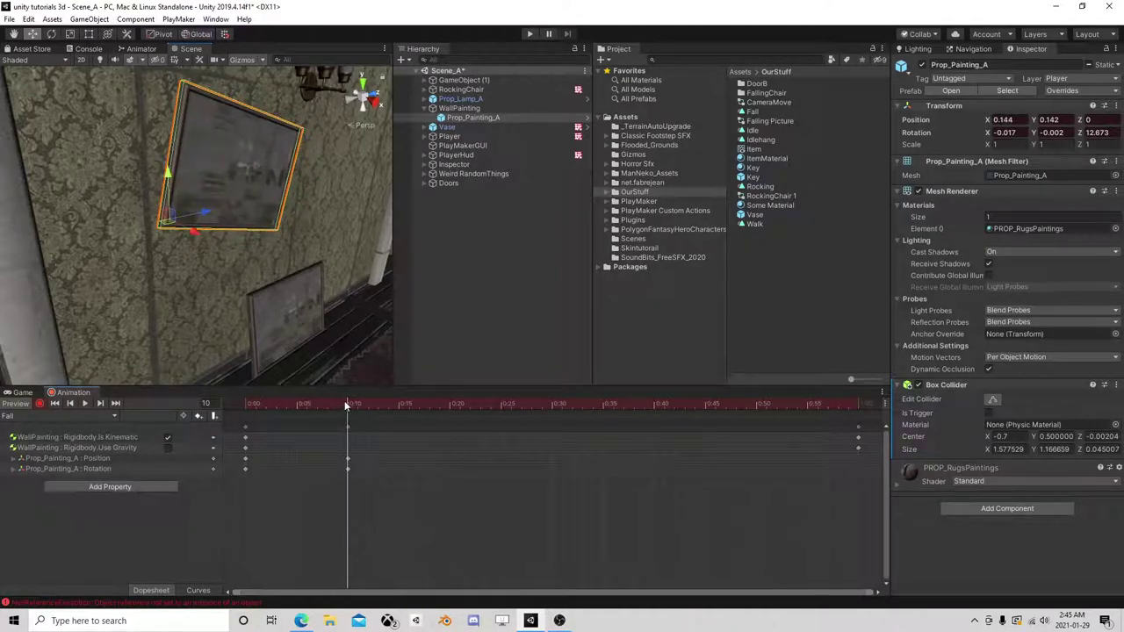
- Add a keyframe at frame 14 of the Fall clip that holds the tilted pose of the painting
{"action": "mouse_move", "coordinate": [345, 400]}
{"action": "left_mouse_down"}
{"action": "mouse_move", "coordinate": [244, 401]}
{"action": "mouse_move", "coordinate": [343, 406]}
{"action": "mouse_move", "coordinate": [251, 404]}
{"action": "mouse_move", "coordinate": [321, 408]}
{"action": "mouse_move", "coordinate": [242, 417]}
{"action": "mouse_move", "coordinate": [348, 421]}
{"action": "left_mouse_up"}
{"action": "left_click_drag", "start_coordinate": [345, 404], "coordinate": [388, 405]}
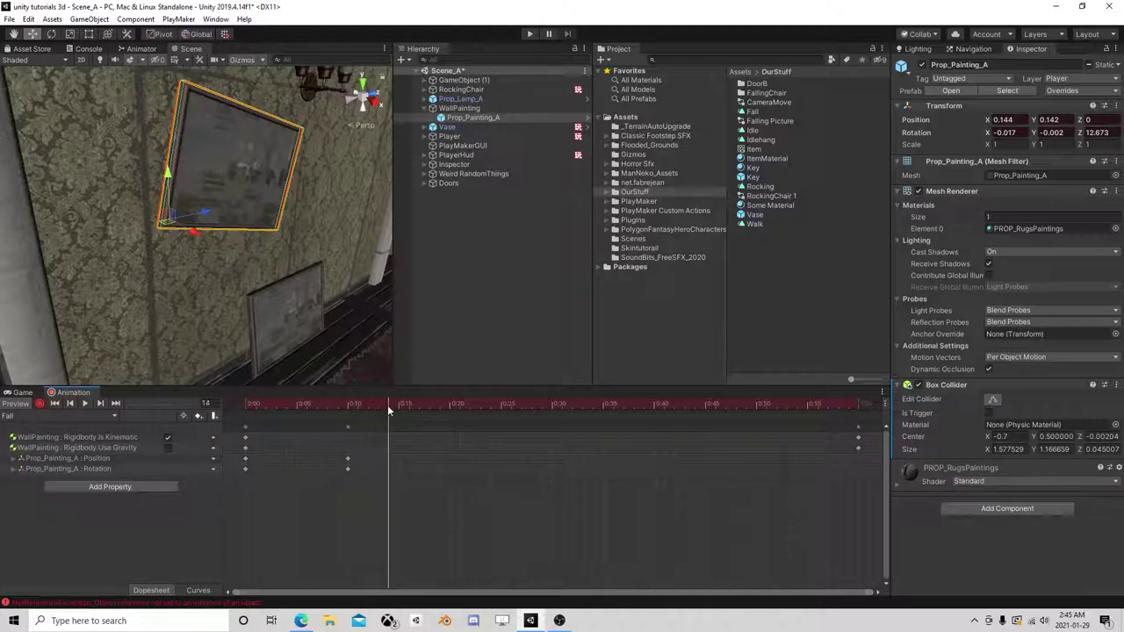
{"action": "left_click", "coordinate": [199, 417]}
- At frame 26, key Prop_Painting_A rotated further to about 19.62 on Z and moved to about X 0.255, Y 0.264
{"action": "left_click_drag", "start_coordinate": [389, 405], "coordinate": [515, 408]}
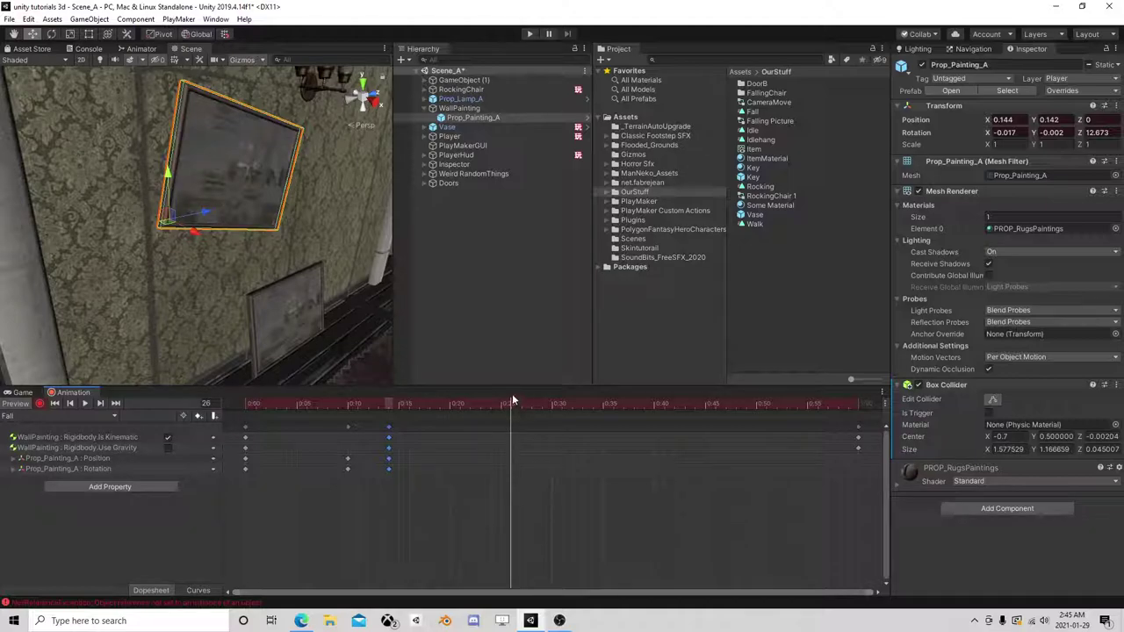
{"action": "left_click", "coordinate": [51, 34]}
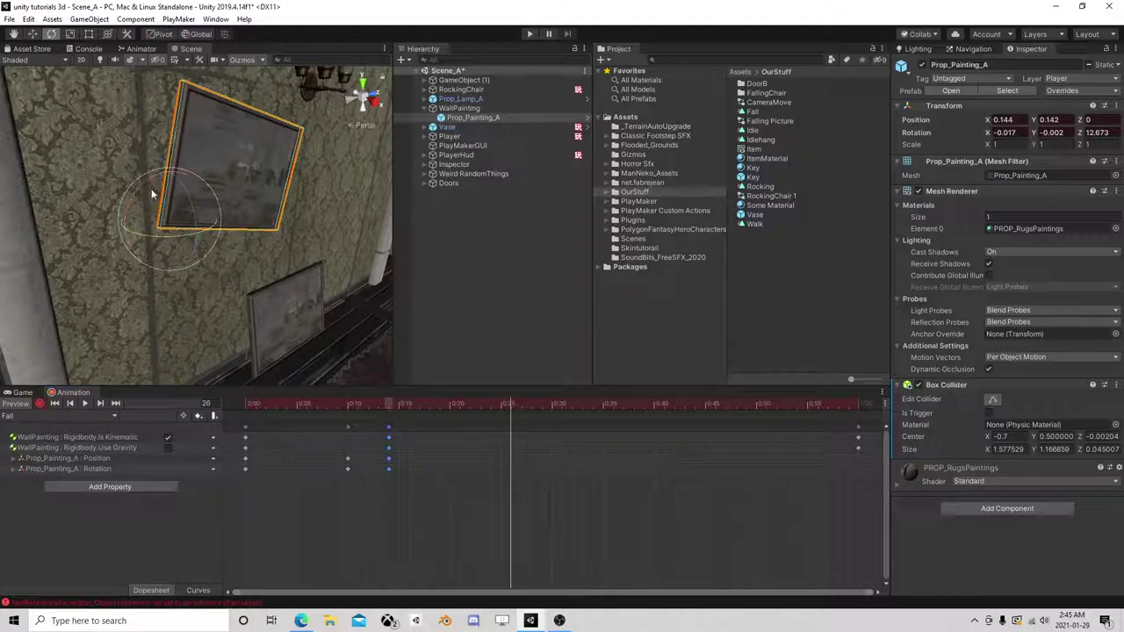
{"action": "left_click_drag", "start_coordinate": [157, 199], "coordinate": [137, 141]}
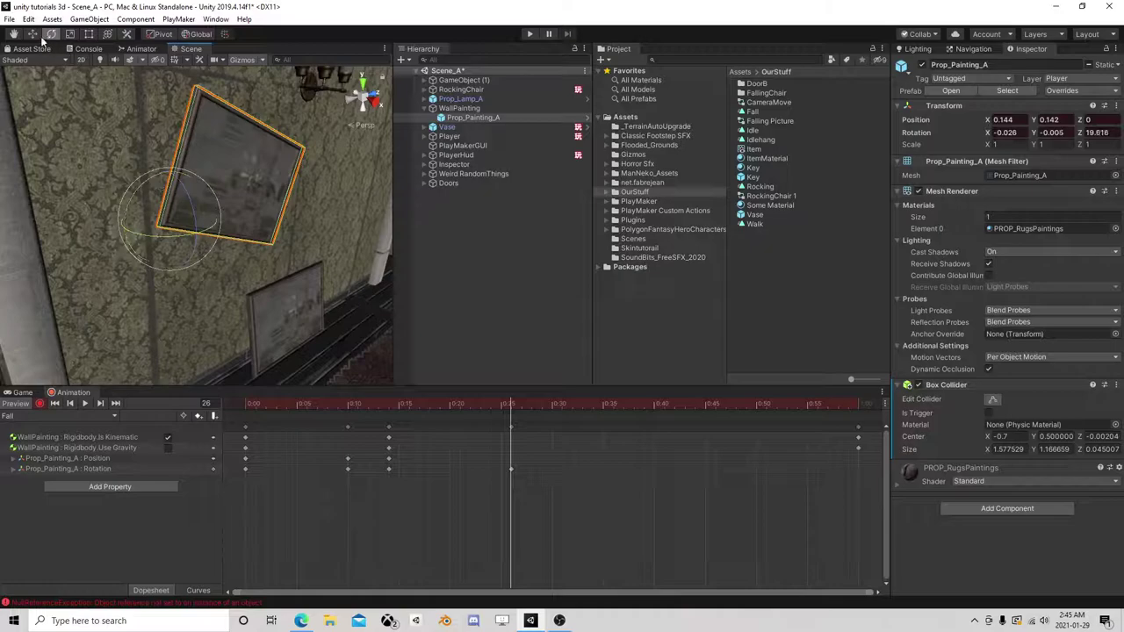
{"action": "key", "text": "w"}
{"action": "left_click_drag", "start_coordinate": [170, 173], "coordinate": [170, 164]}
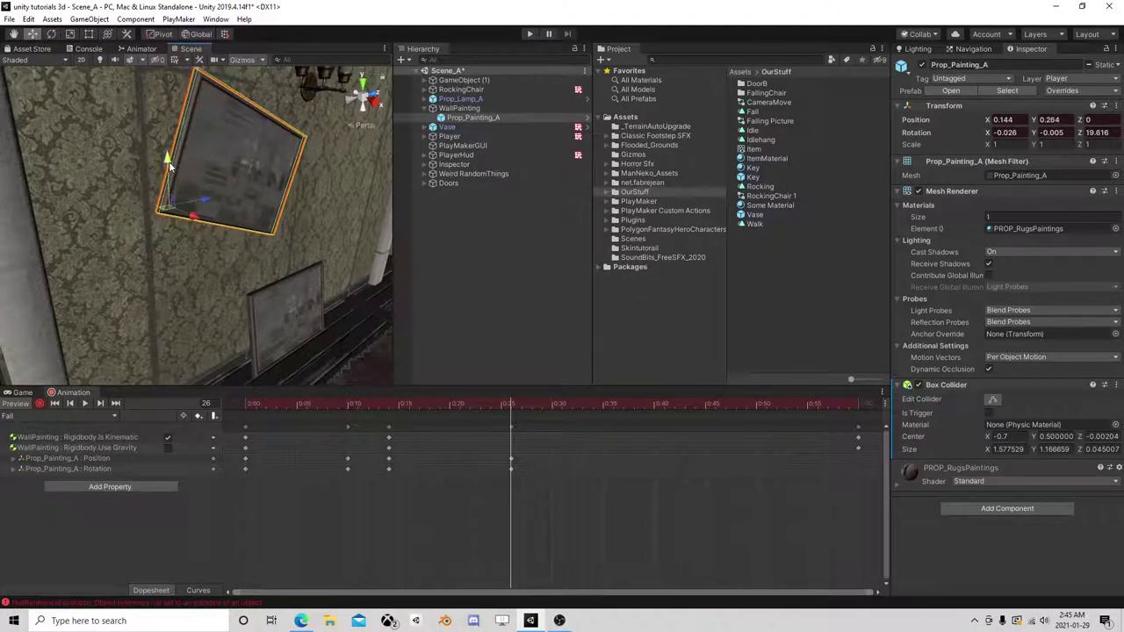
{"action": "left_click_drag", "start_coordinate": [209, 200], "coordinate": [198, 200]}
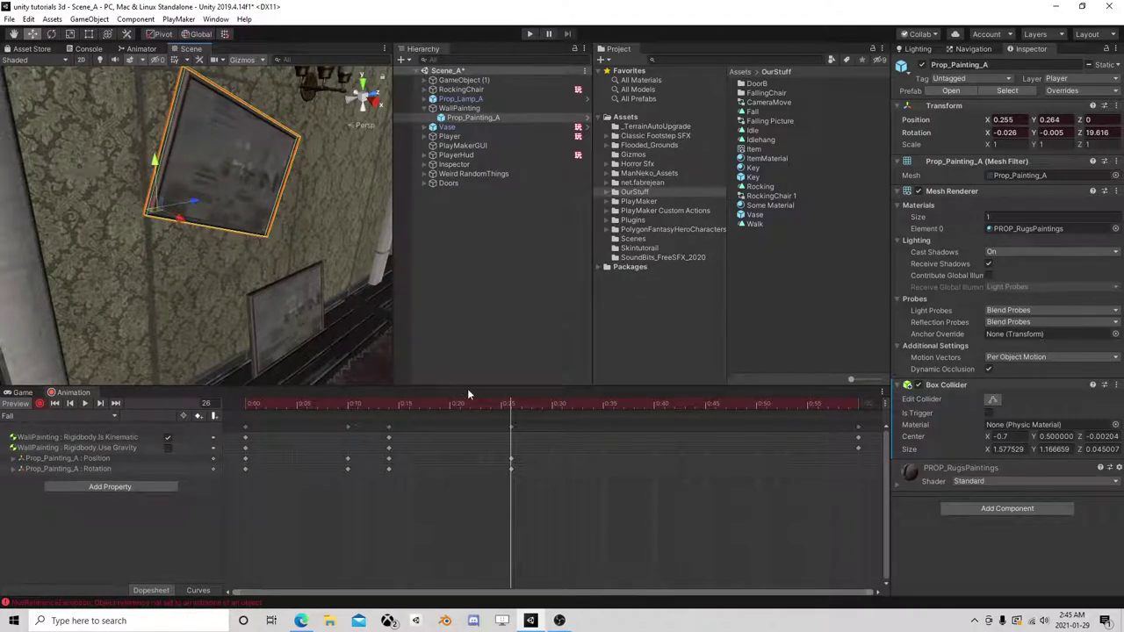
- Tilt the painting at frame 26 to an X rotation of about 3.19, and add a keyframe holding that pose at frame 28
{"action": "mouse_move", "coordinate": [507, 406]}
{"action": "left_mouse_down"}
{"action": "mouse_move", "coordinate": [255, 405]}
{"action": "mouse_move", "coordinate": [509, 410]}
{"action": "left_mouse_up"}
{"action": "left_click", "coordinate": [51, 35]}
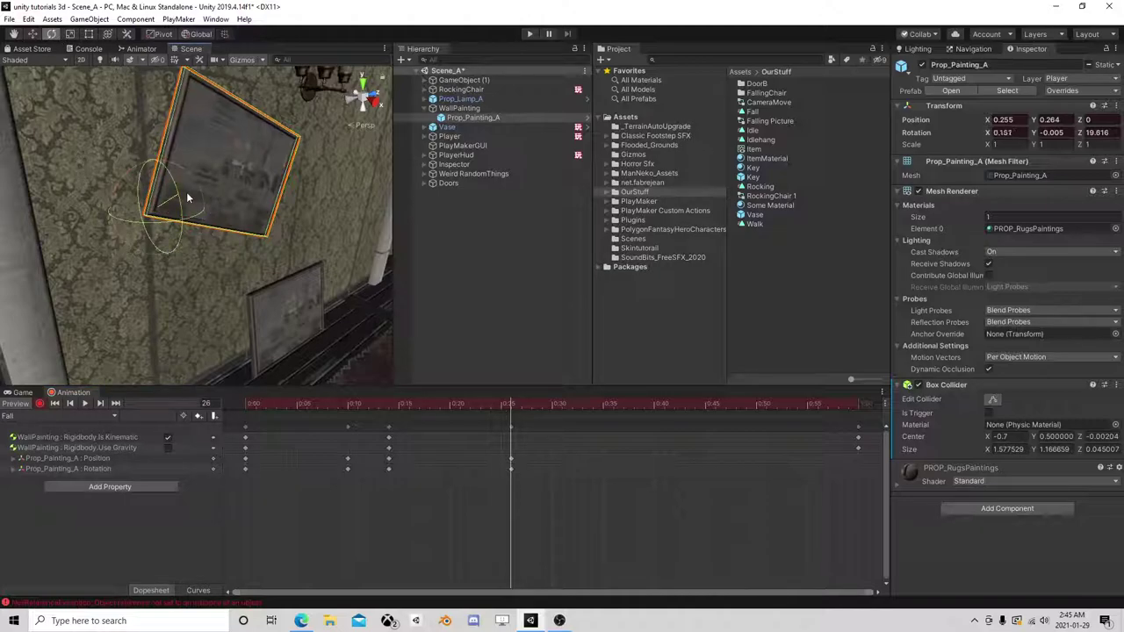
{"action": "left_click_drag", "start_coordinate": [187, 192], "coordinate": [180, 218]}
{"action": "key", "text": "w"}
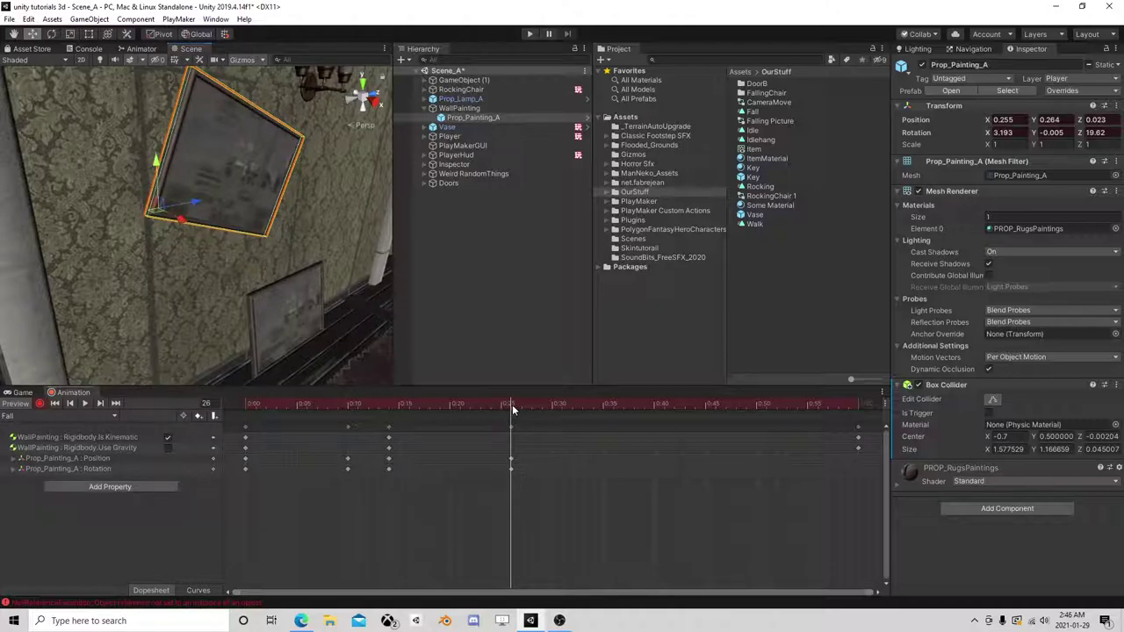
{"action": "left_click_drag", "start_coordinate": [512, 407], "coordinate": [530, 408]}
{"action": "left_click", "coordinate": [200, 415]}
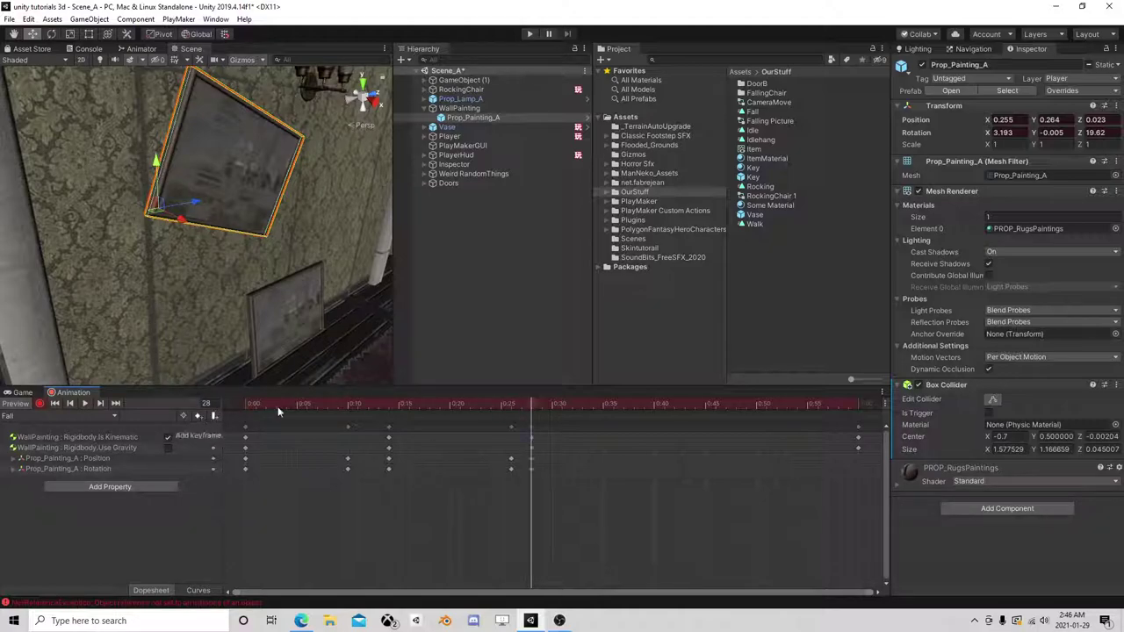
- Key WallPainting's Use Gravity on and Is Kinematic off at frame 29, stop recording, and scrub the Fall clip back to frame 0
{"action": "left_click", "coordinate": [538, 404]}
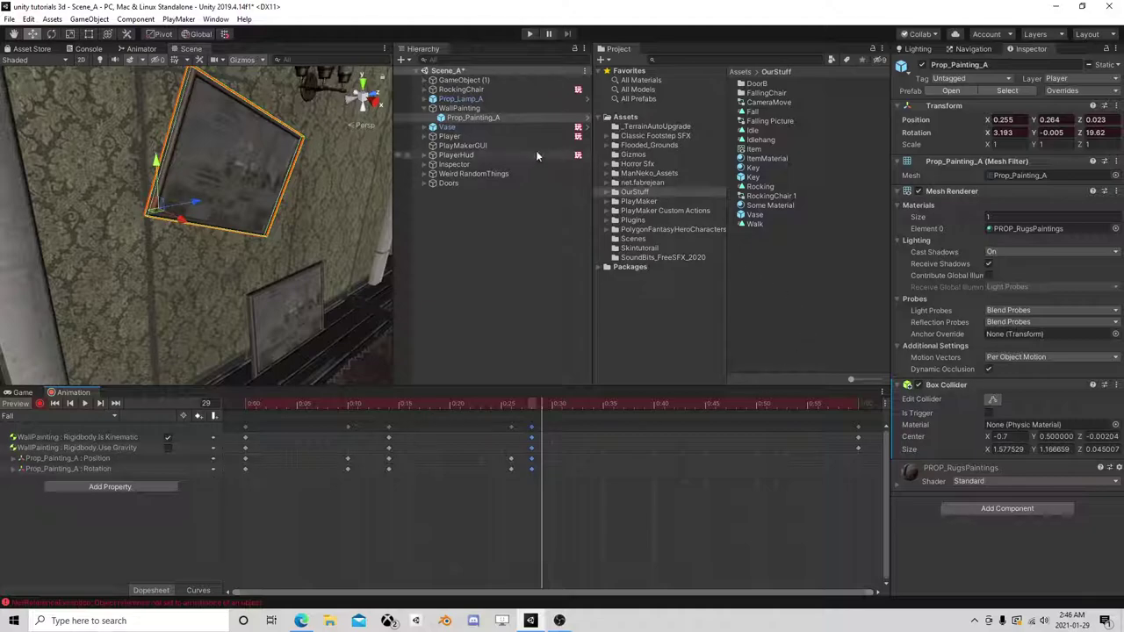
{"action": "left_click", "coordinate": [505, 109]}
{"action": "left_click", "coordinate": [990, 211]}
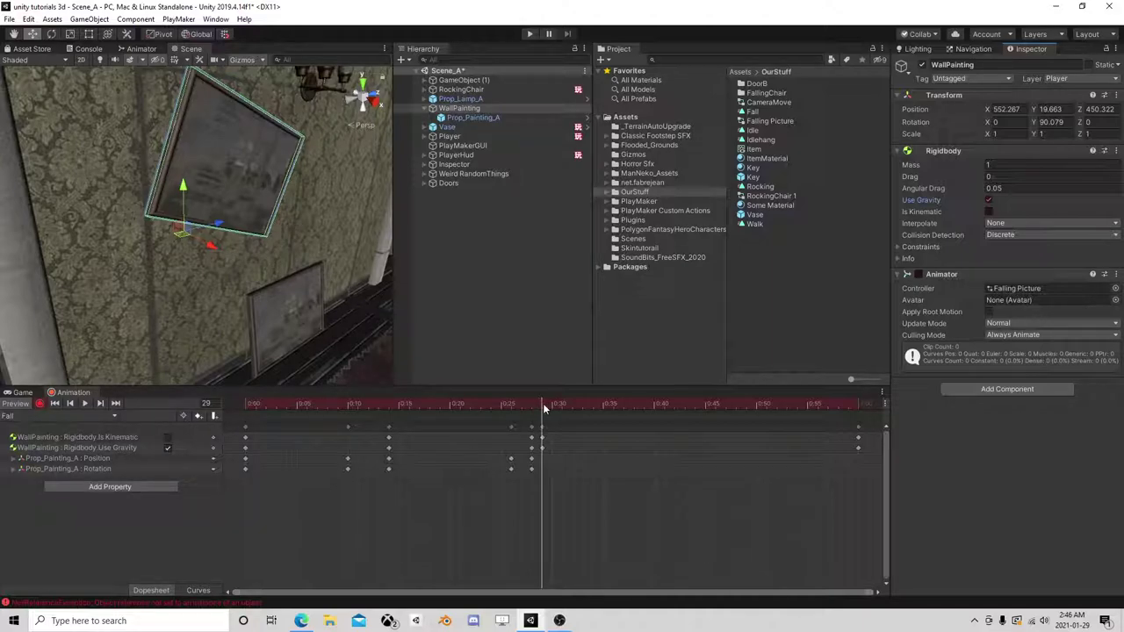
{"action": "mouse_move", "coordinate": [543, 403]}
{"action": "left_mouse_down"}
{"action": "mouse_move", "coordinate": [847, 414]}
{"action": "mouse_move", "coordinate": [544, 418]}
{"action": "left_mouse_up"}
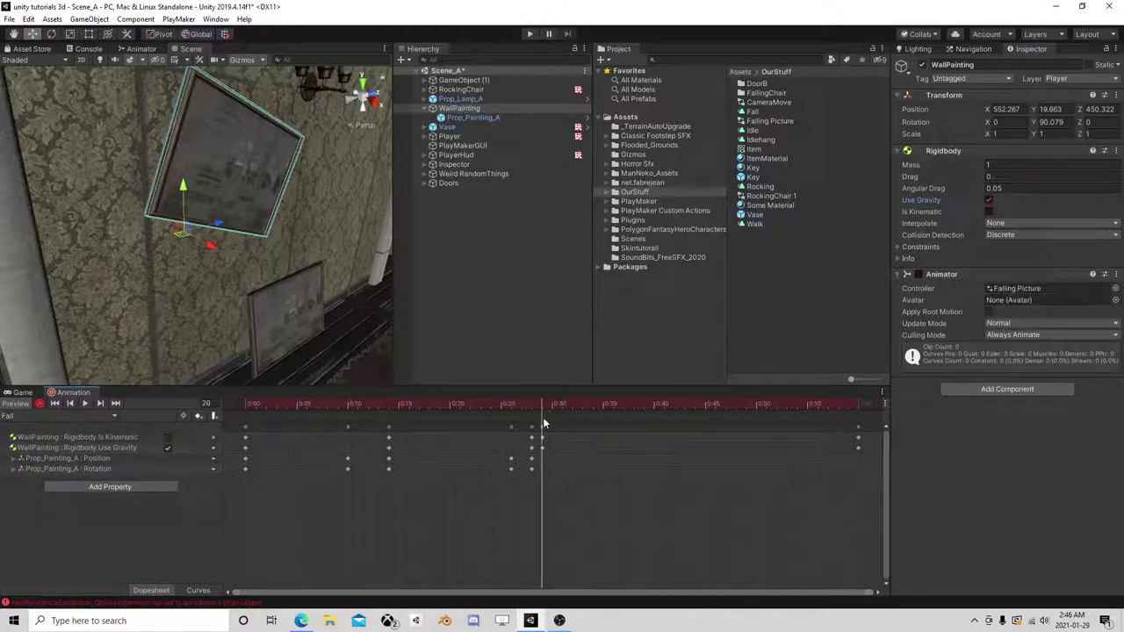
{"action": "left_click", "coordinate": [40, 403]}
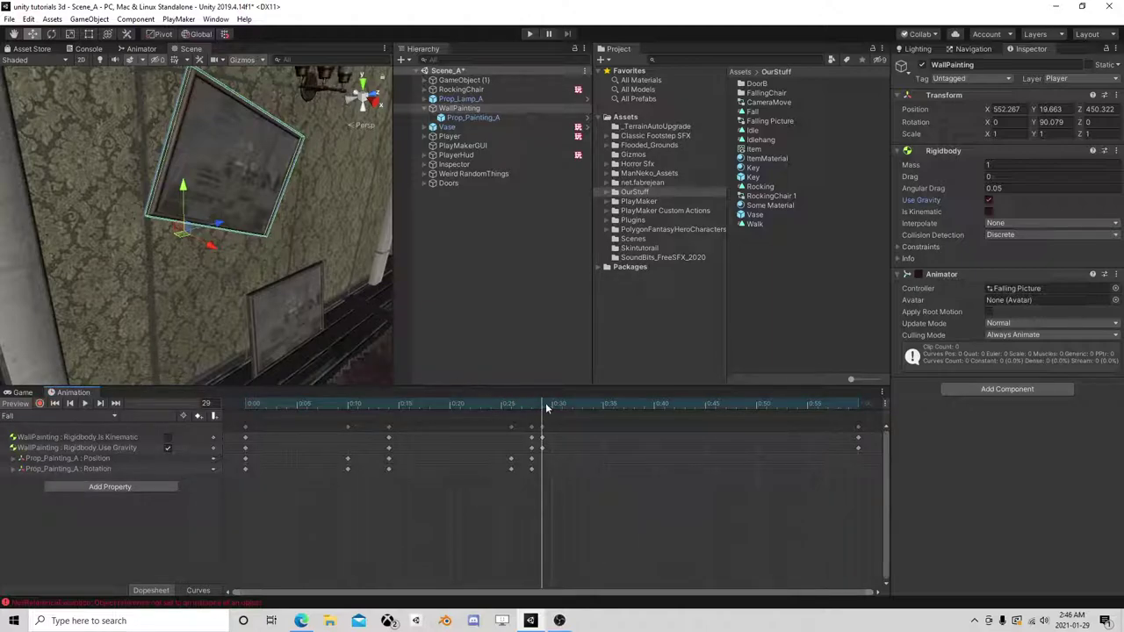
{"action": "left_click_drag", "start_coordinate": [545, 402], "coordinate": [120, 407]}
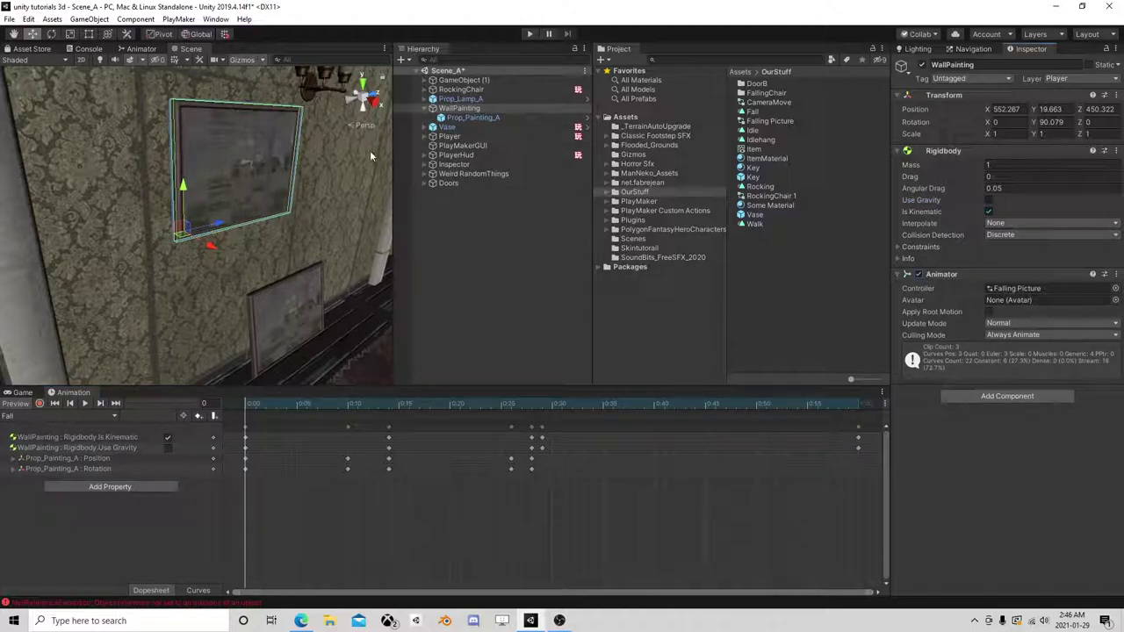
- Open WallPainting's animator graph and spread the Idlehang and Fall states apart
{"action": "left_click", "coordinate": [459, 108]}
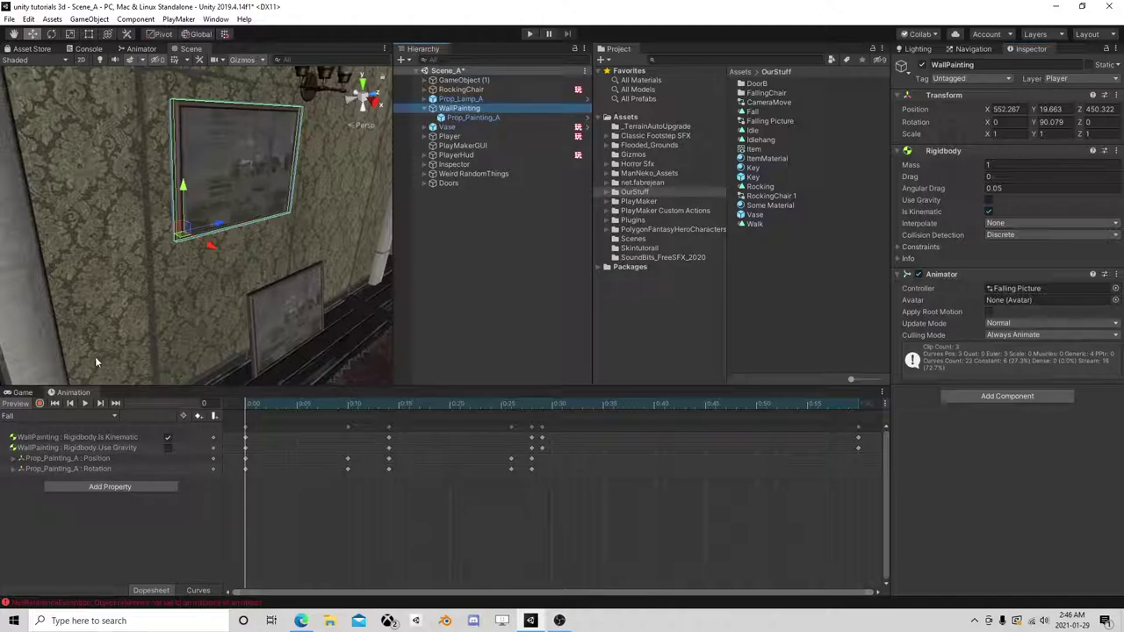
{"action": "left_click", "coordinate": [141, 48]}
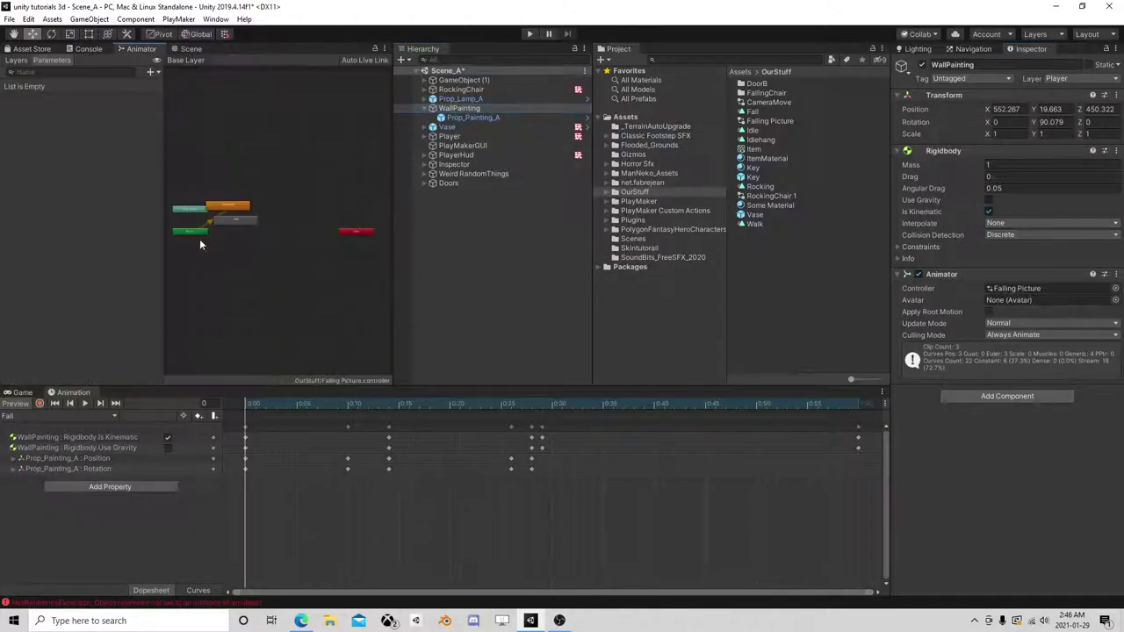
{"action": "scroll", "coordinate": [221, 217], "scroll_direction": "up", "scroll_amount": 3}
{"action": "left_click_drag", "start_coordinate": [232, 202], "coordinate": [285, 167]}
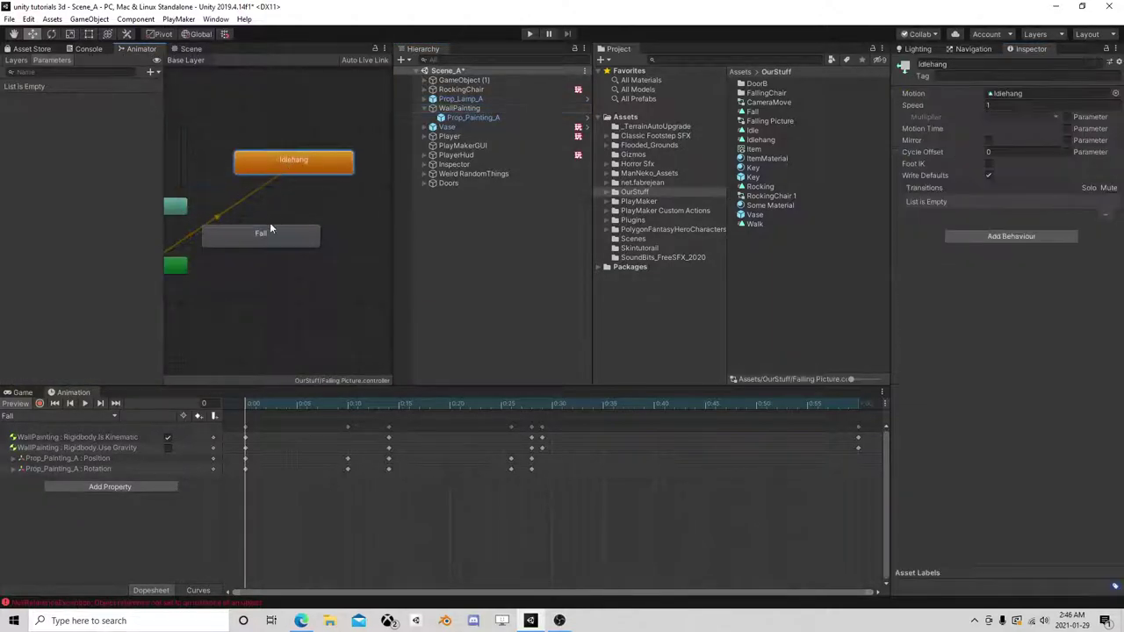
{"action": "left_click_drag", "start_coordinate": [256, 230], "coordinate": [294, 231]}
- Create a transition from Idlehang to Fall and shorten its blend to roughly the length of the Idlehang clip
{"action": "right_click", "coordinate": [313, 163]}
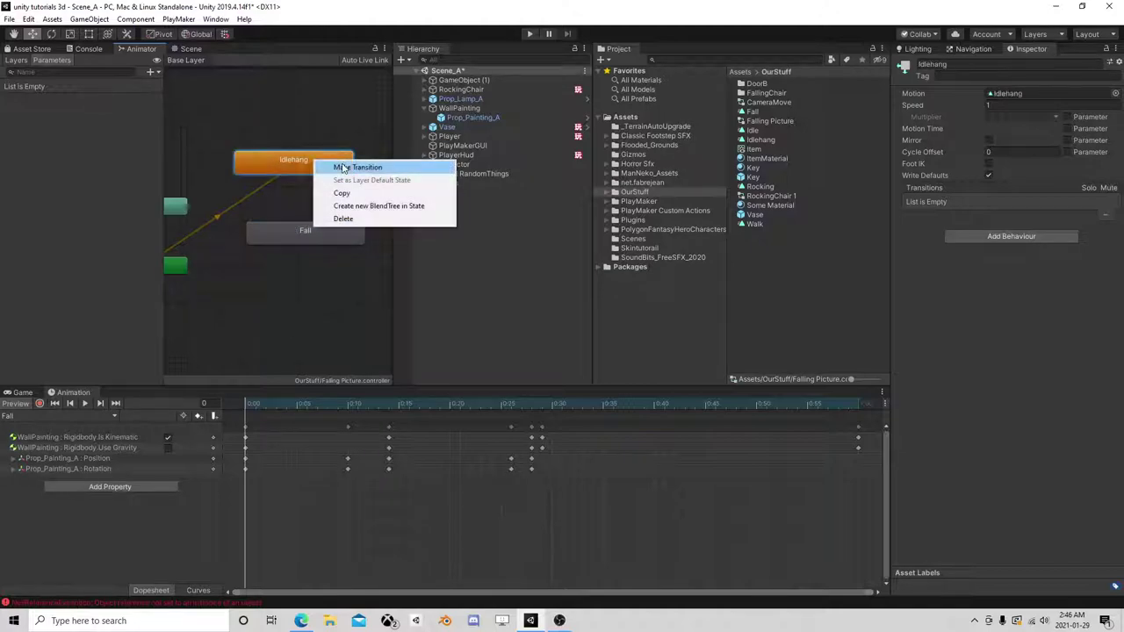
{"action": "left_click", "coordinate": [338, 166]}
{"action": "left_click", "coordinate": [301, 240]}
{"action": "left_click", "coordinate": [297, 195]}
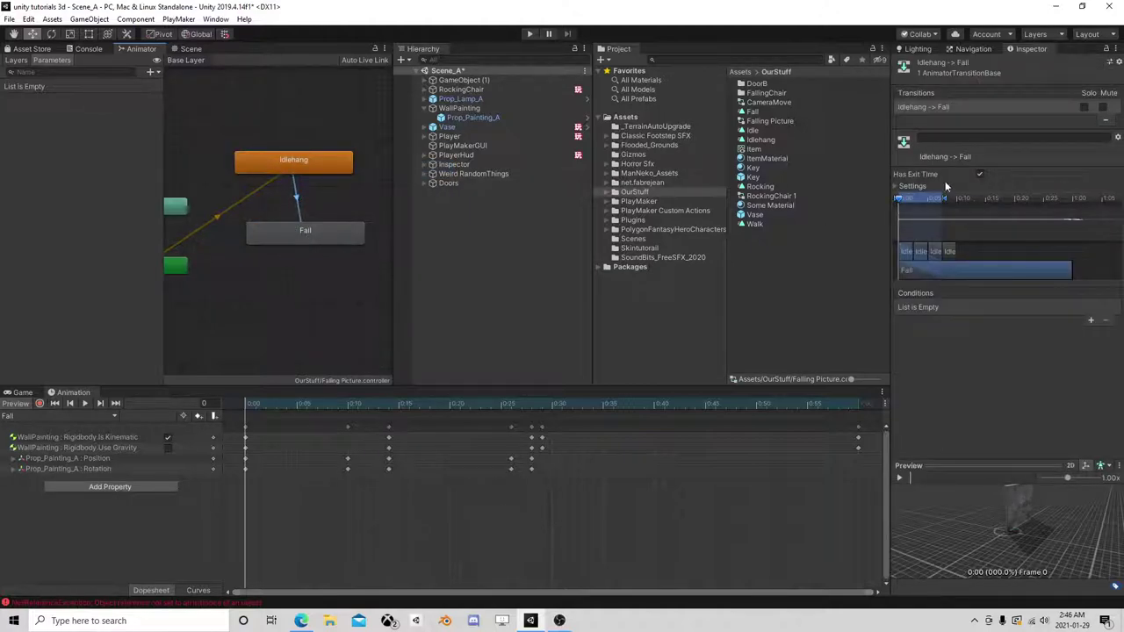
{"action": "left_click_drag", "start_coordinate": [945, 201], "coordinate": [912, 205]}
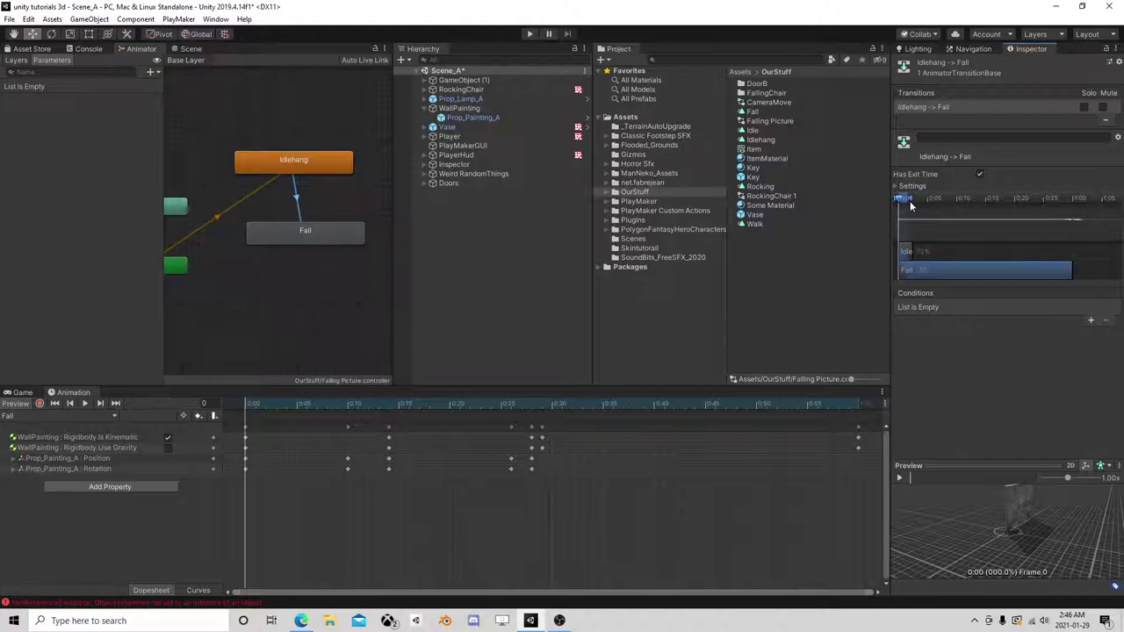
- Play the scene and watch the wall painting's fall animation in the Scene view, and stop play mode
{"action": "left_click", "coordinate": [190, 49]}
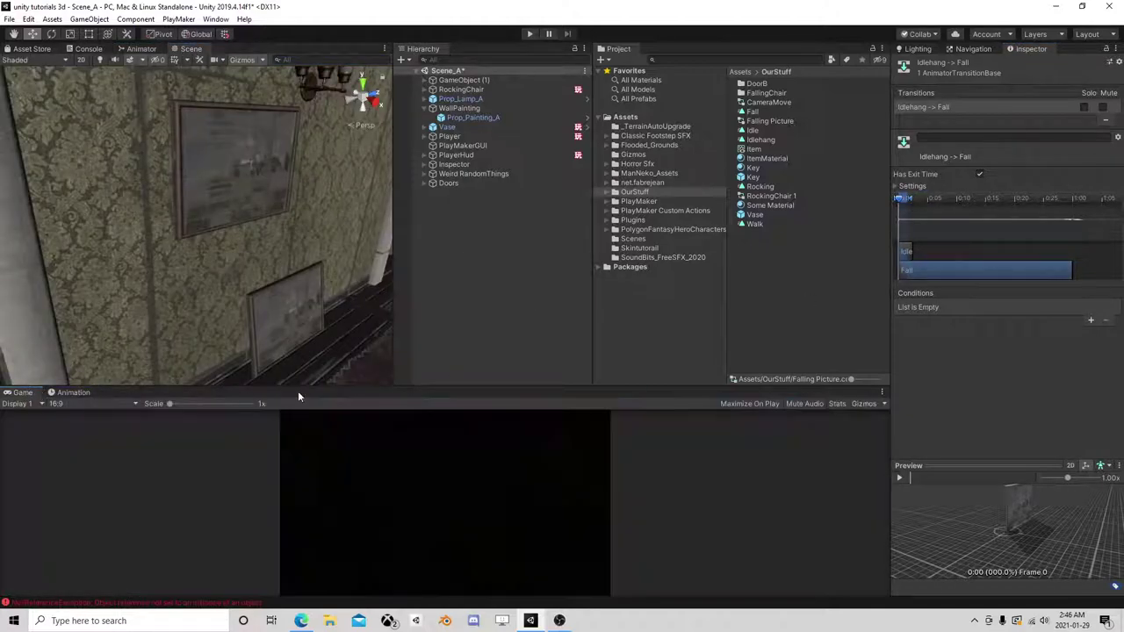
{"action": "left_click", "coordinate": [24, 393]}
{"action": "left_click", "coordinate": [529, 33]}
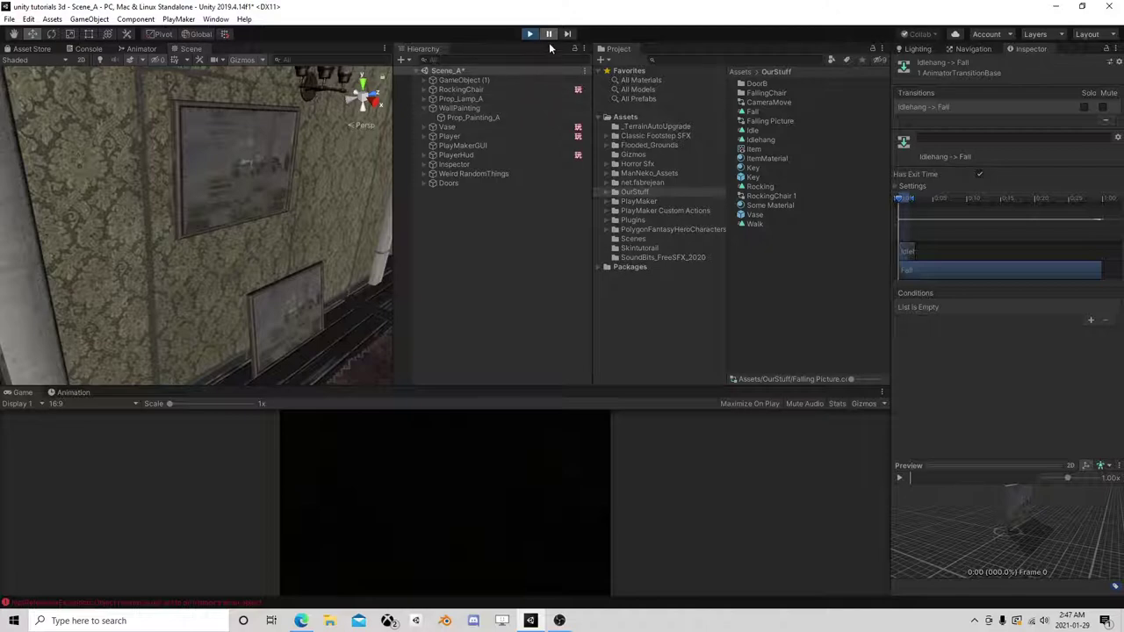
{"action": "left_click", "coordinate": [551, 34]}
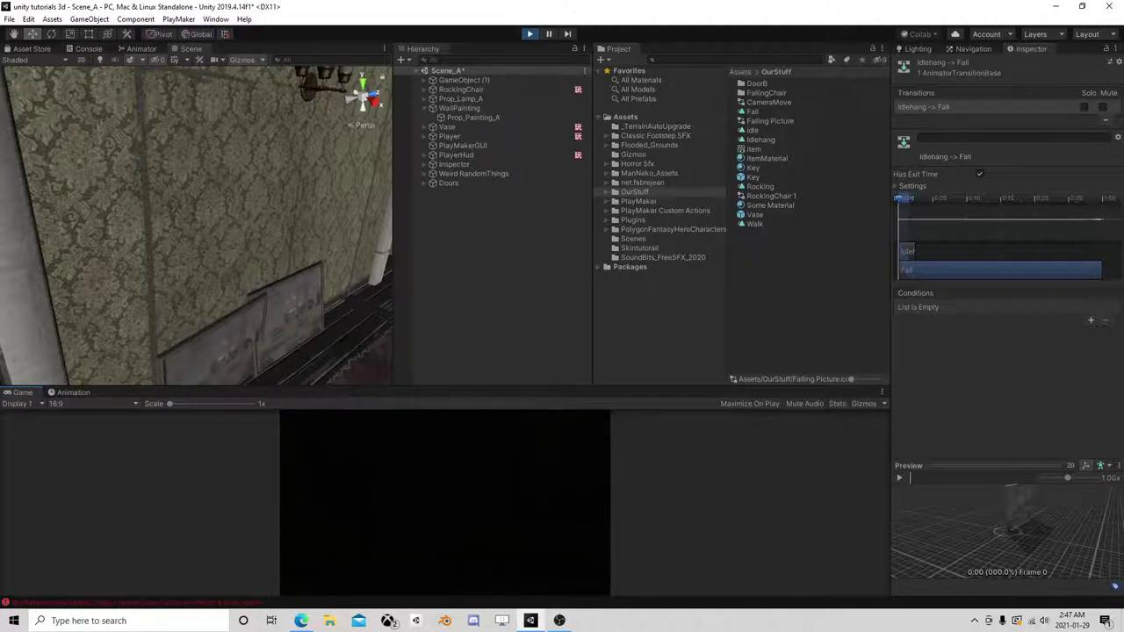
{"action": "left_click", "coordinate": [529, 34]}
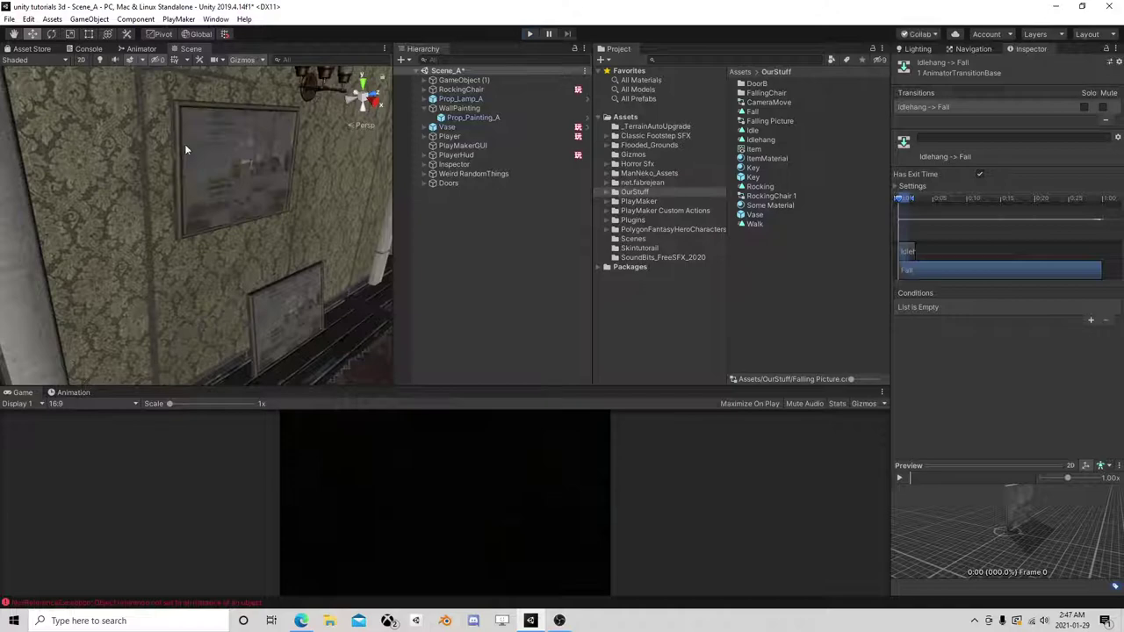
- Open the Fall clip's settings from the Fall state and turn off Loop Time
{"action": "left_click", "coordinate": [142, 49]}
{"action": "left_click", "coordinate": [320, 237]}
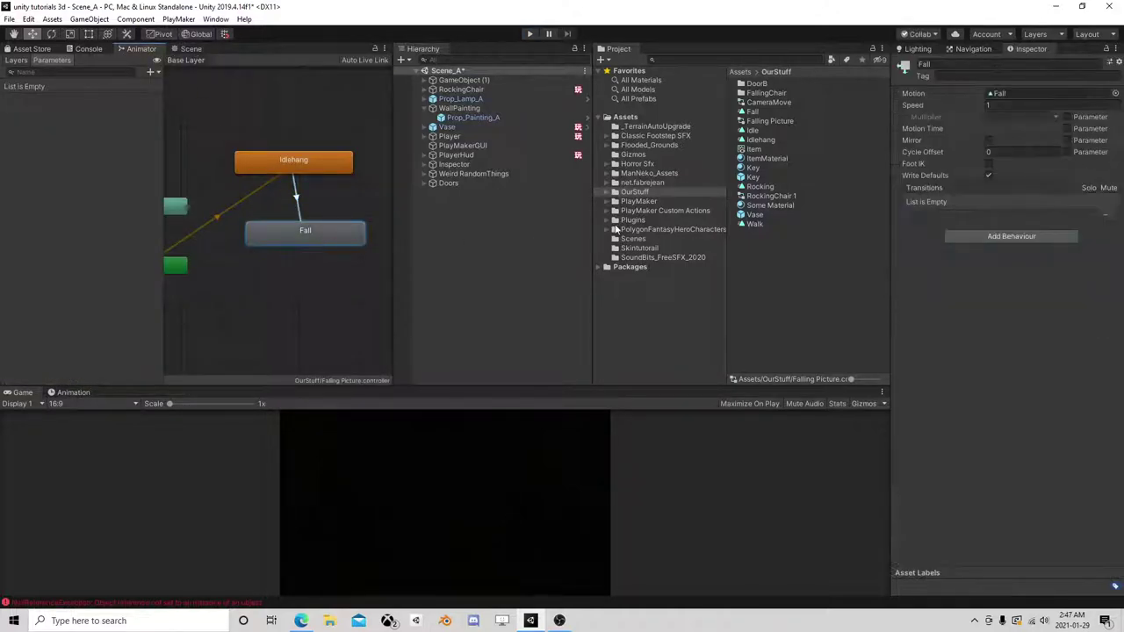
{"action": "double_click", "coordinate": [999, 95]}
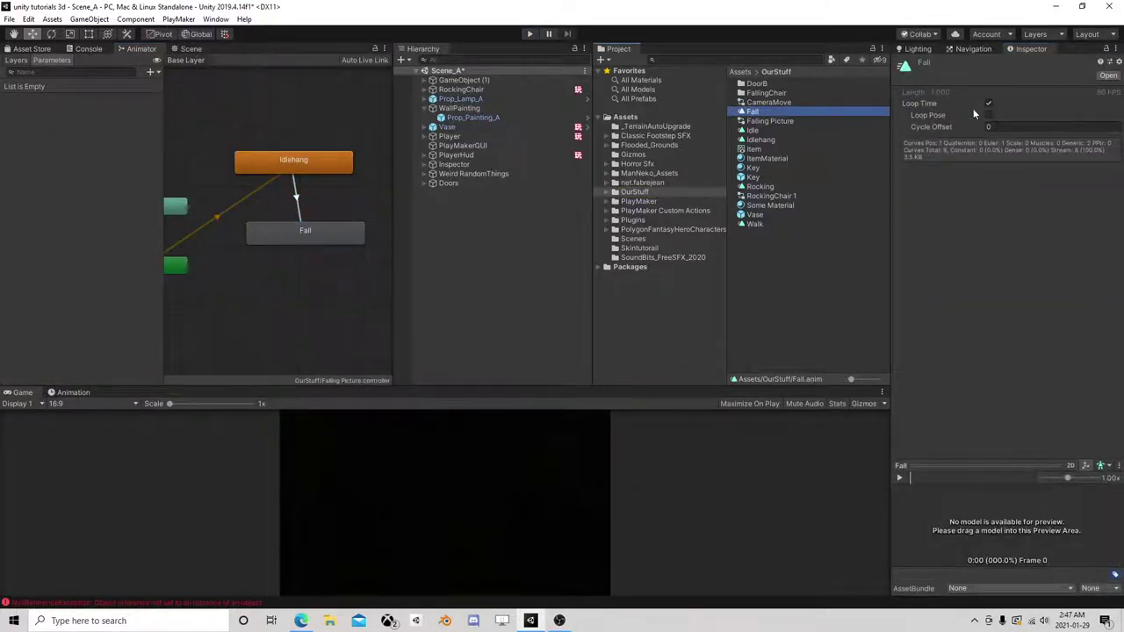
{"action": "left_click", "coordinate": [989, 104]}
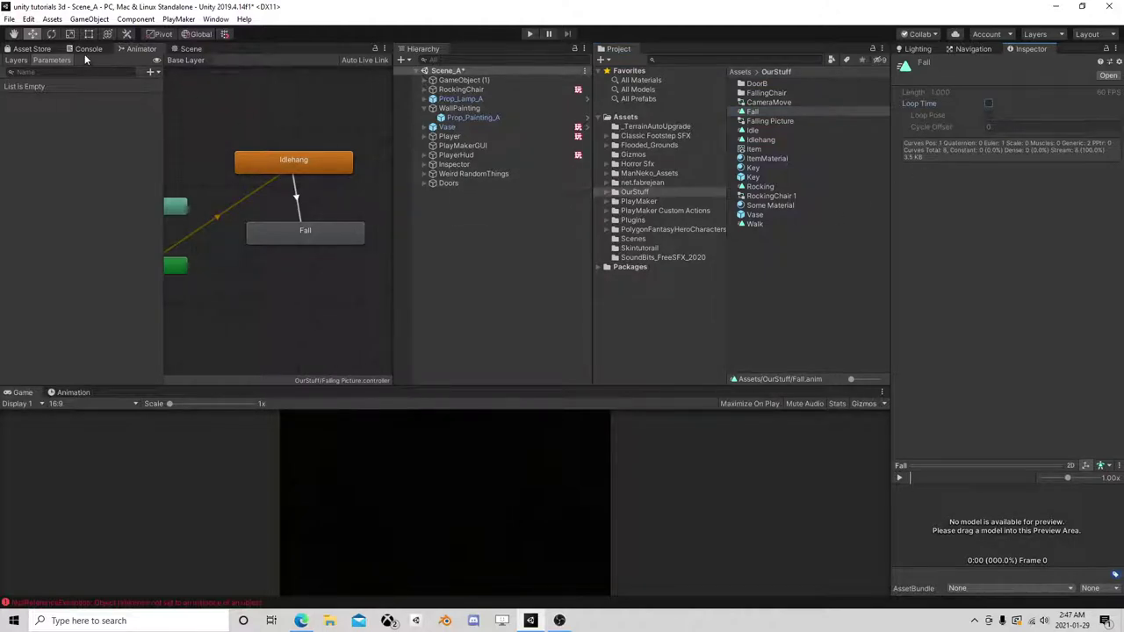
- Play the scene again to check the painting's fall, and frame Prop_Painting_A in the Scene view
{"action": "left_click", "coordinate": [191, 49]}
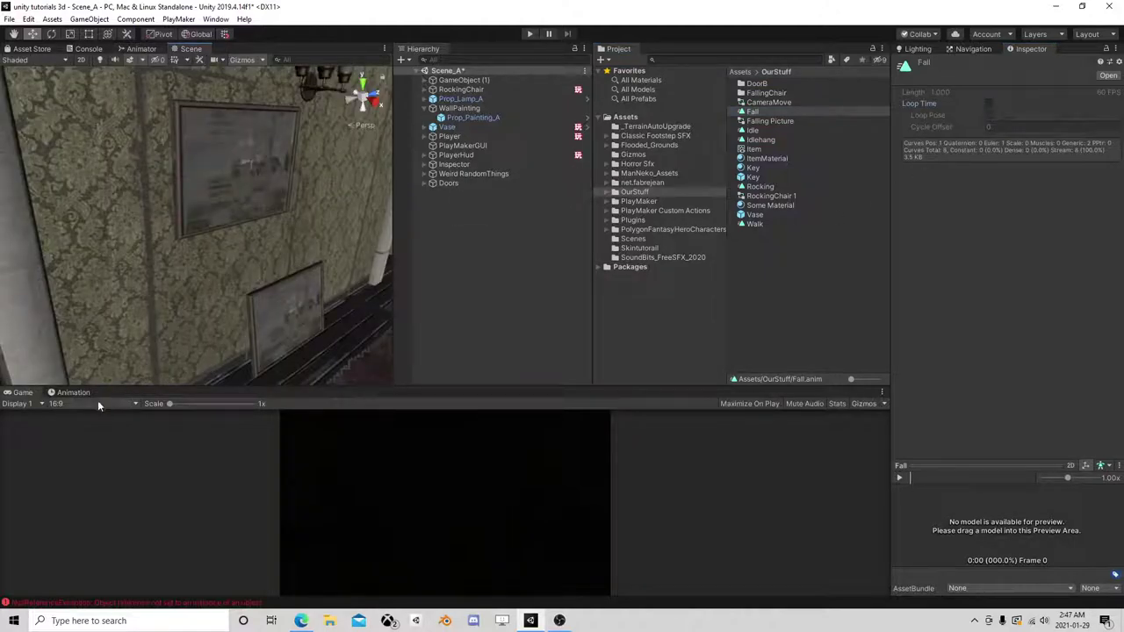
{"action": "left_click", "coordinate": [532, 35]}
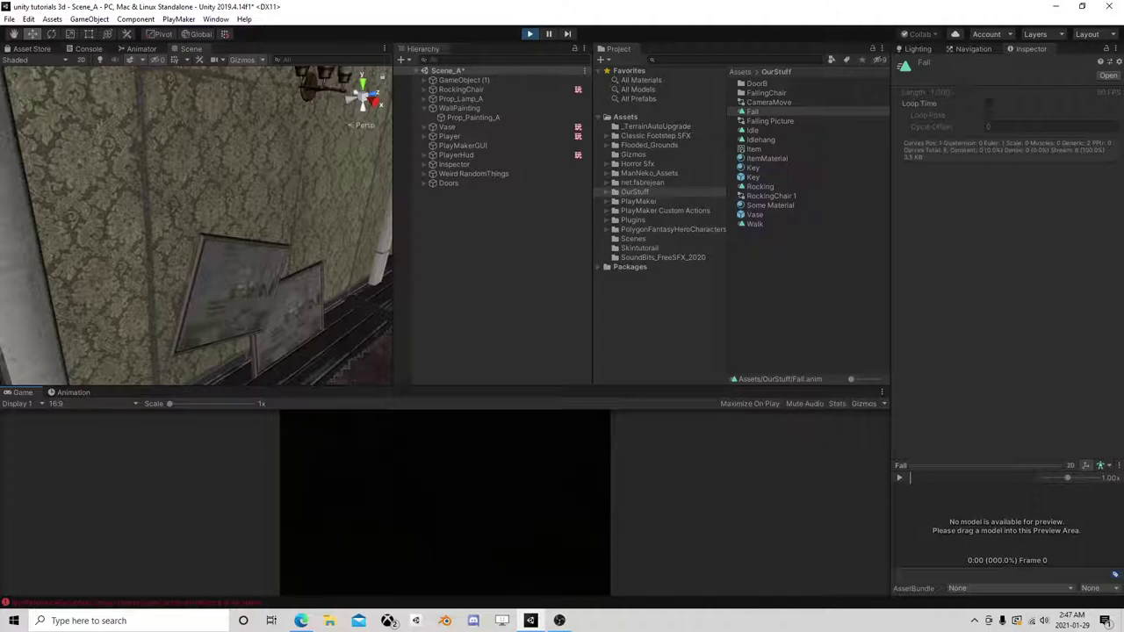
{"action": "mouse_move", "coordinate": [365, 321]}
{"action": "right_mouse_down"}
{"action": "mouse_move", "coordinate": [223, 284]}
{"action": "mouse_move", "coordinate": [314, 238]}
{"action": "mouse_move", "coordinate": [234, 254]}
{"action": "mouse_move", "coordinate": [241, 266]}
{"action": "mouse_move", "coordinate": [176, 269]}
{"action": "mouse_move", "coordinate": [166, 254]}
{"action": "right_mouse_up"}
{"action": "left_click", "coordinate": [473, 117]}
{"action": "key", "text": "f"}
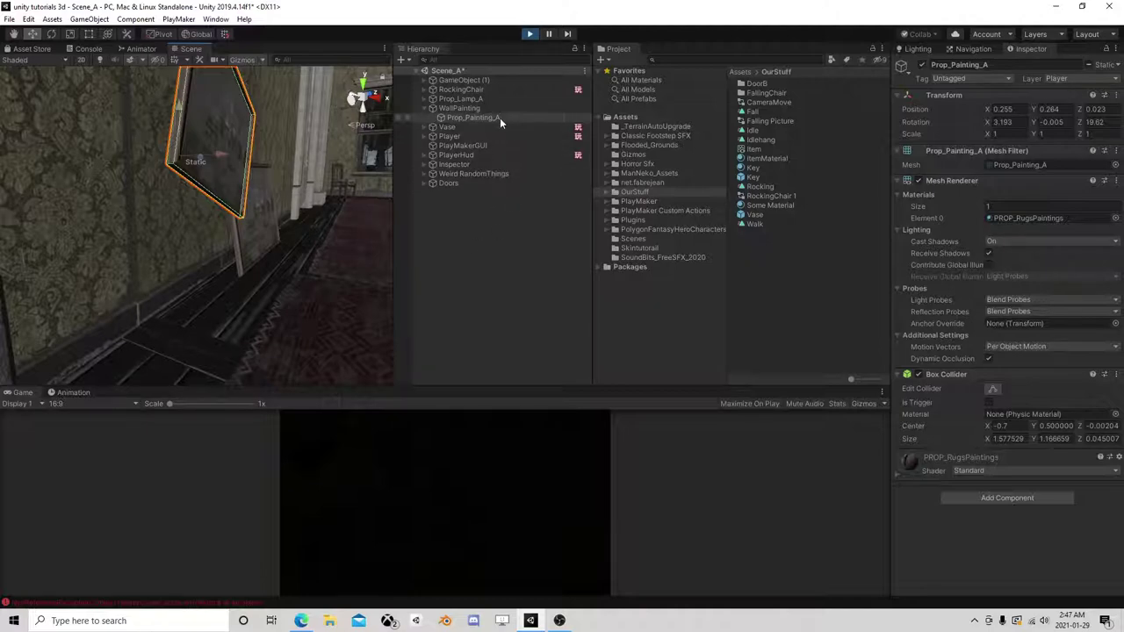
- Stop play mode and check Prop_Painting_A's Static option and the physic materials available for its Box Collider
{"action": "left_click", "coordinate": [467, 108]}
{"action": "left_click", "coordinate": [472, 115]}
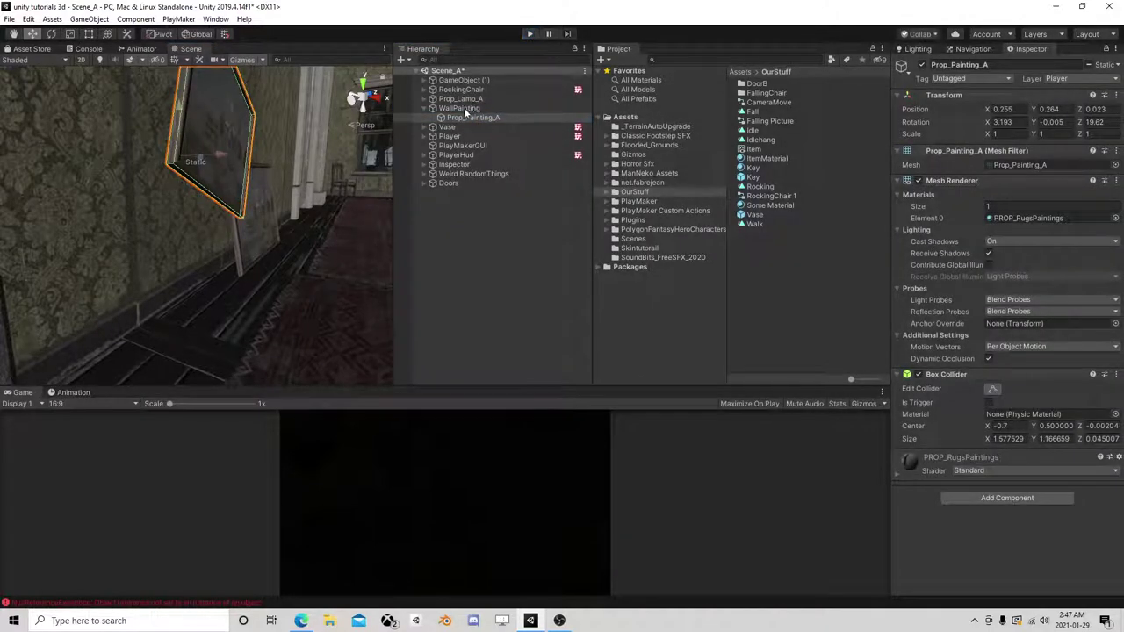
{"action": "left_click", "coordinate": [465, 115]}
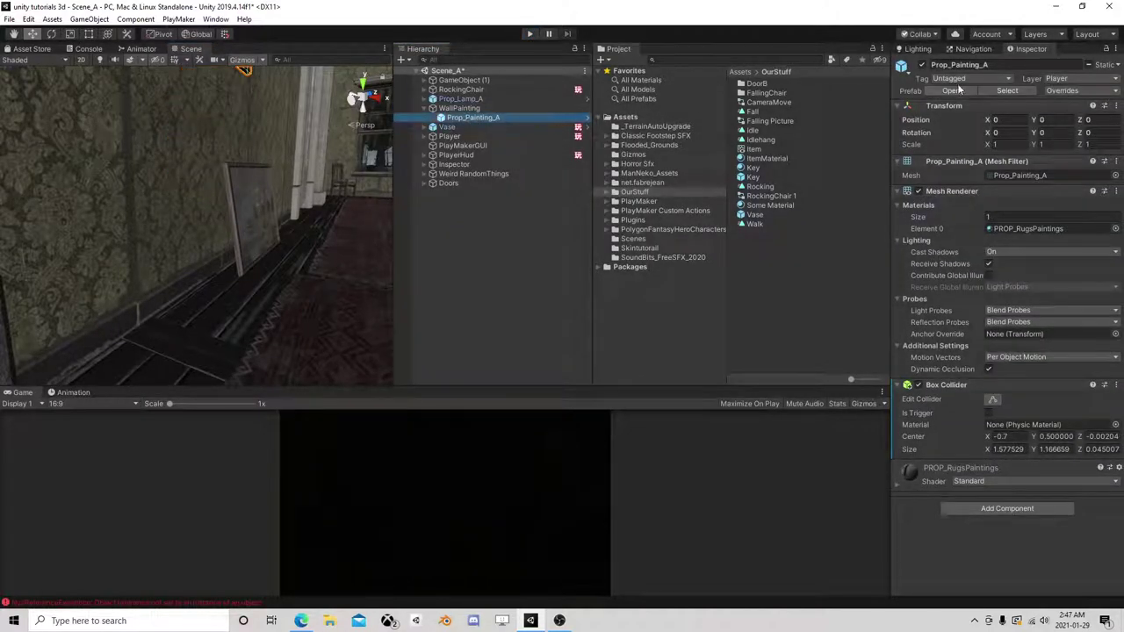
{"action": "left_click", "coordinate": [1090, 65]}
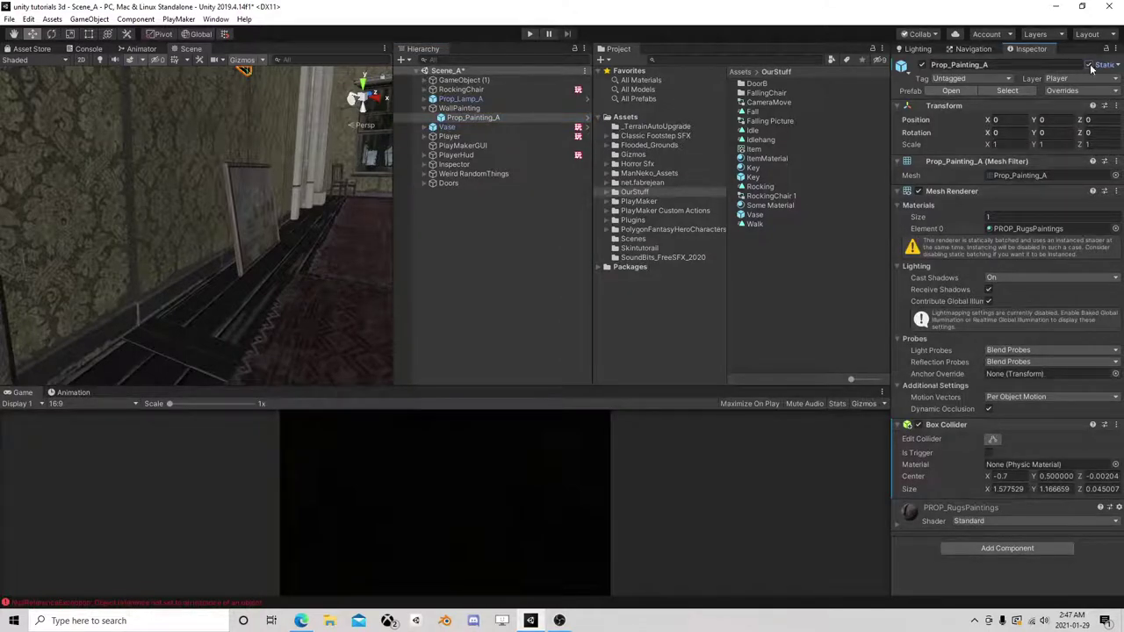
{"action": "left_click", "coordinate": [460, 109]}
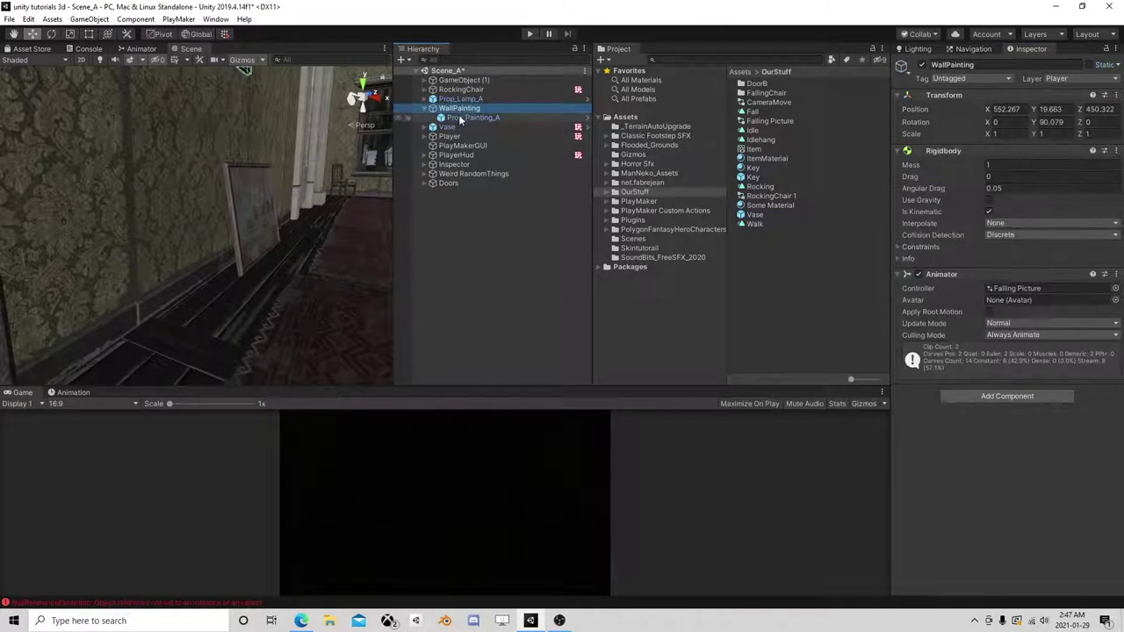
{"action": "left_click", "coordinate": [460, 117]}
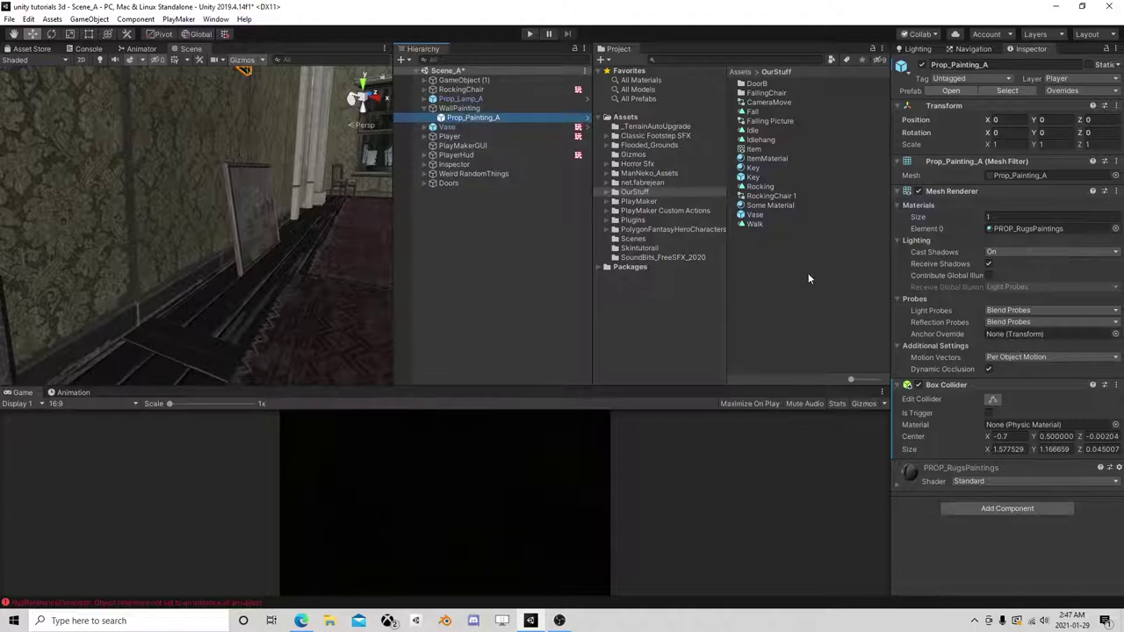
{"action": "left_click", "coordinate": [1115, 424]}
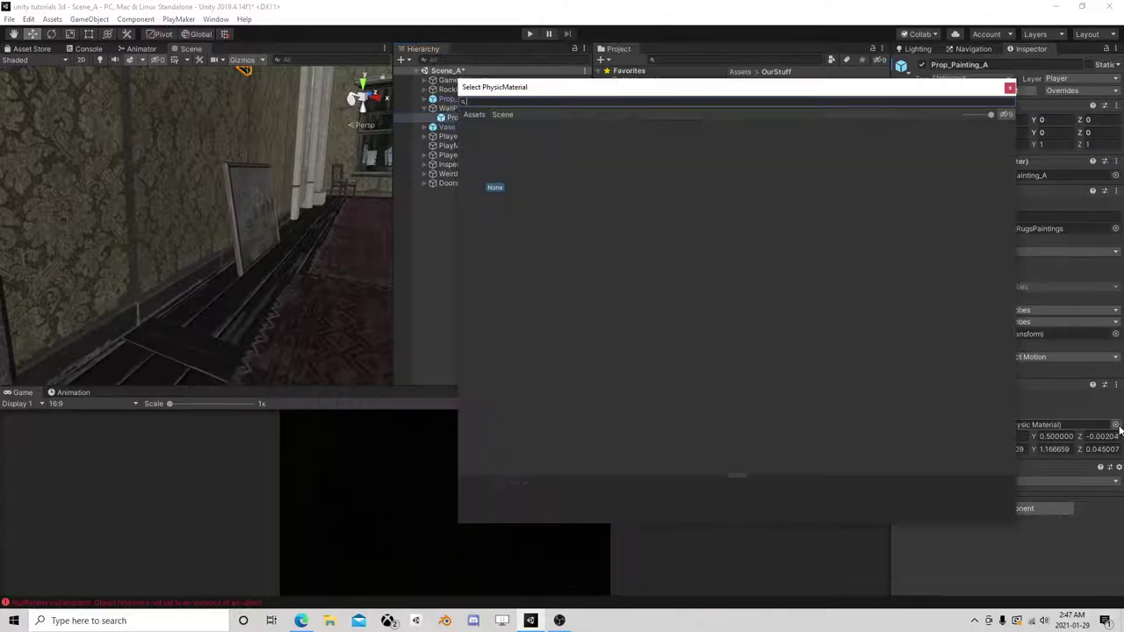
{"action": "left_click", "coordinate": [1009, 88]}
- Move WallPainting slightly away from the wall, to an X position of 552.313
{"action": "right_click_drag", "start_coordinate": [271, 165], "coordinate": [216, 168]}
{"action": "mouse_move", "coordinate": [216, 168]}
{"action": "middle_mouse_down"}
{"action": "mouse_move", "coordinate": [173, 217]}
{"action": "mouse_move", "coordinate": [168, 140]}
{"action": "mouse_move", "coordinate": [191, 163]}
{"action": "middle_mouse_up"}
{"action": "left_click", "coordinate": [449, 109]}
{"action": "scroll", "coordinate": [170, 147], "scroll_direction": "down", "scroll_amount": 4}
{"action": "left_click_drag", "start_coordinate": [198, 299], "coordinate": [205, 302]}
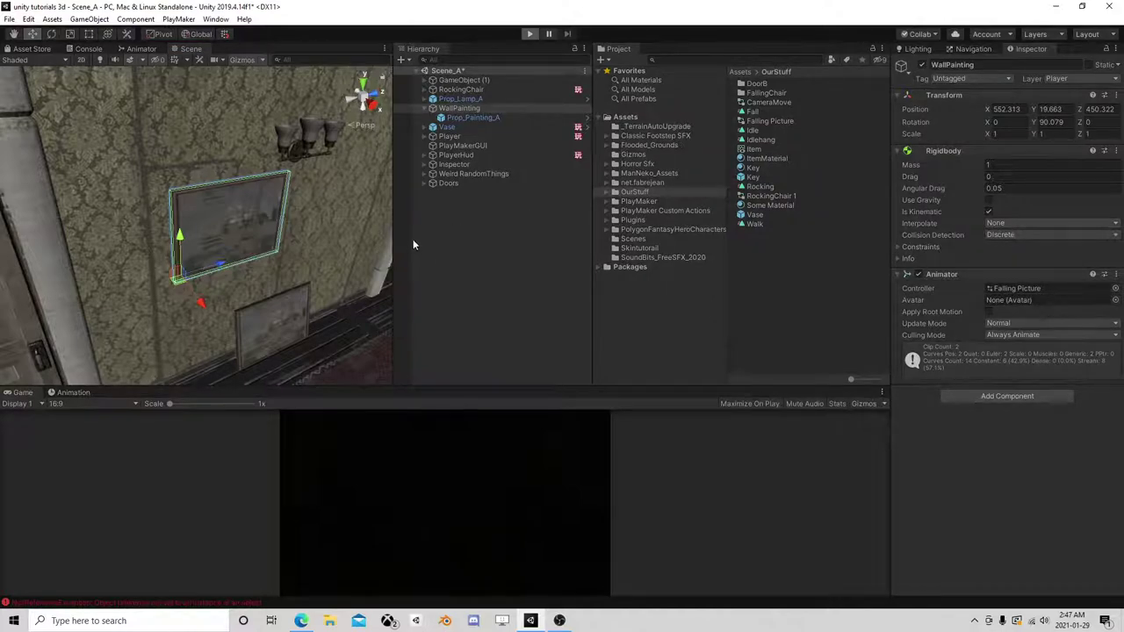
- Play the scene to examine how the repositioned painting falls, stop play mode, and frame WallPainting in the Scene view
{"action": "key", "text": "ctrl+p"}
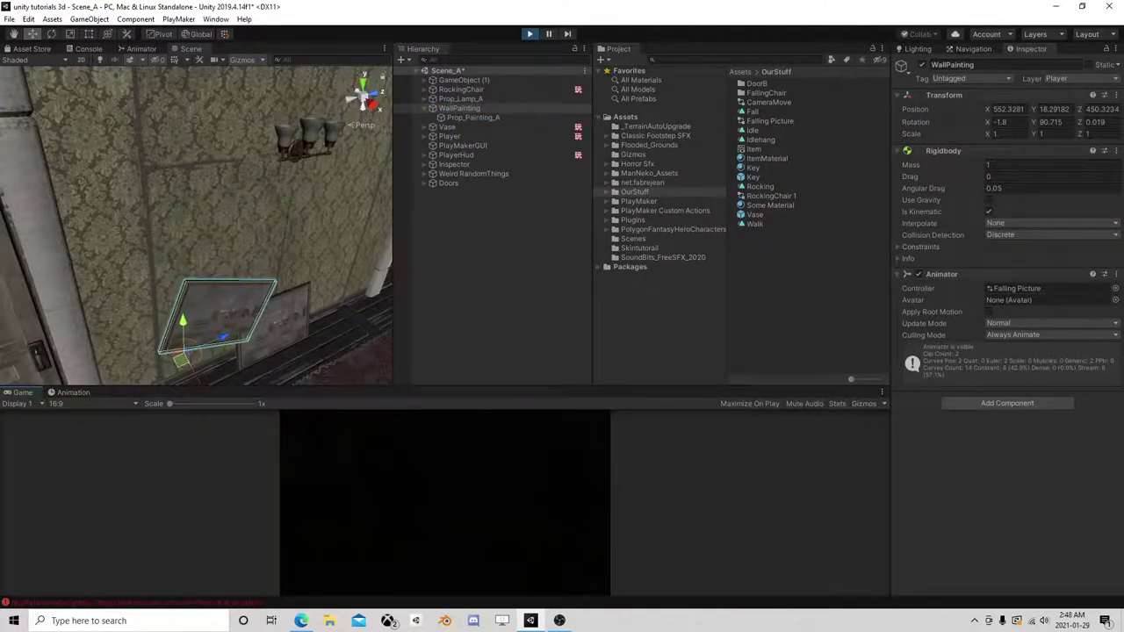
{"action": "middle_click_drag", "start_coordinate": [270, 350], "coordinate": [278, 324]}
{"action": "scroll", "coordinate": [269, 322], "scroll_direction": "up", "scroll_amount": 3}
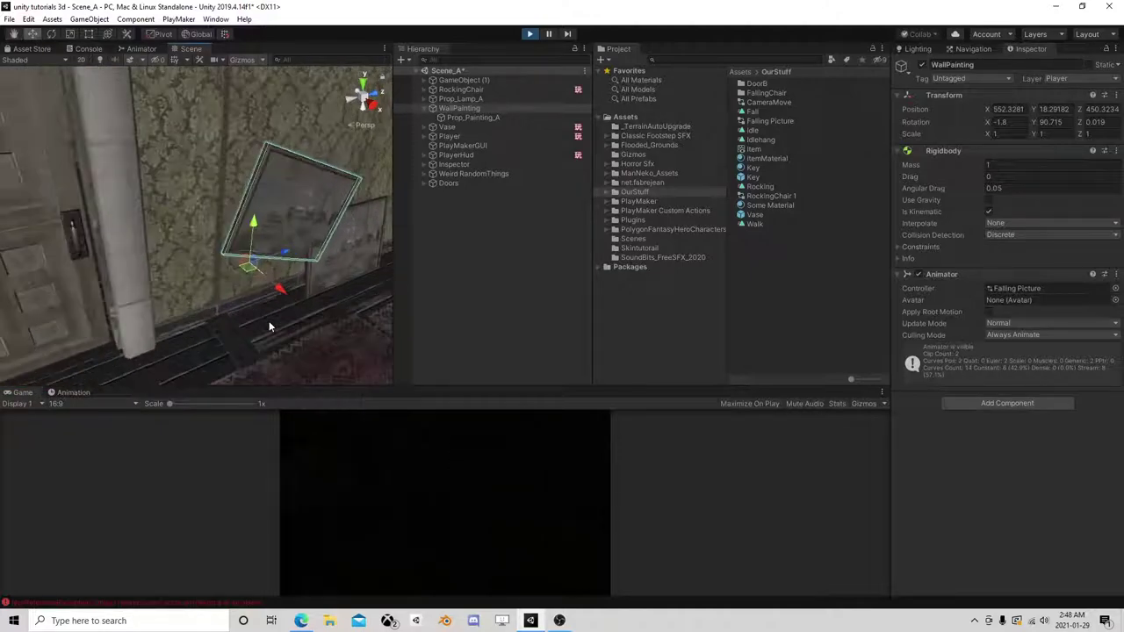
{"action": "right_click_drag", "start_coordinate": [268, 321], "coordinate": [337, 276]}
{"action": "middle_click_drag", "start_coordinate": [189, 287], "coordinate": [188, 310]}
{"action": "right_click_drag", "start_coordinate": [188, 310], "coordinate": [203, 303]}
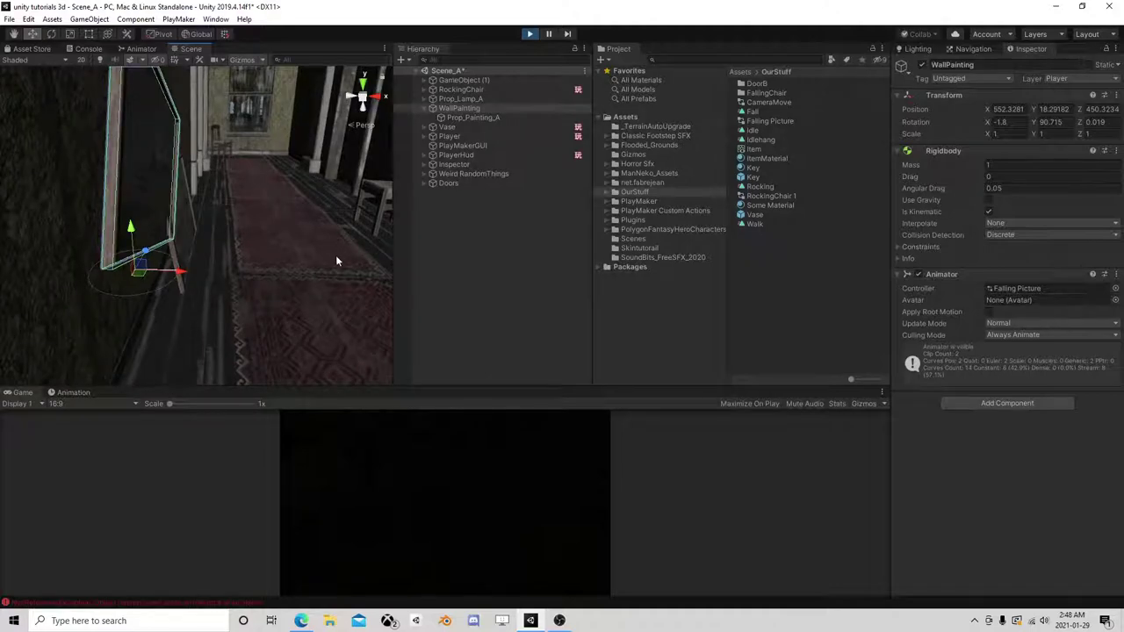
{"action": "middle_click_drag", "start_coordinate": [246, 258], "coordinate": [246, 271]}
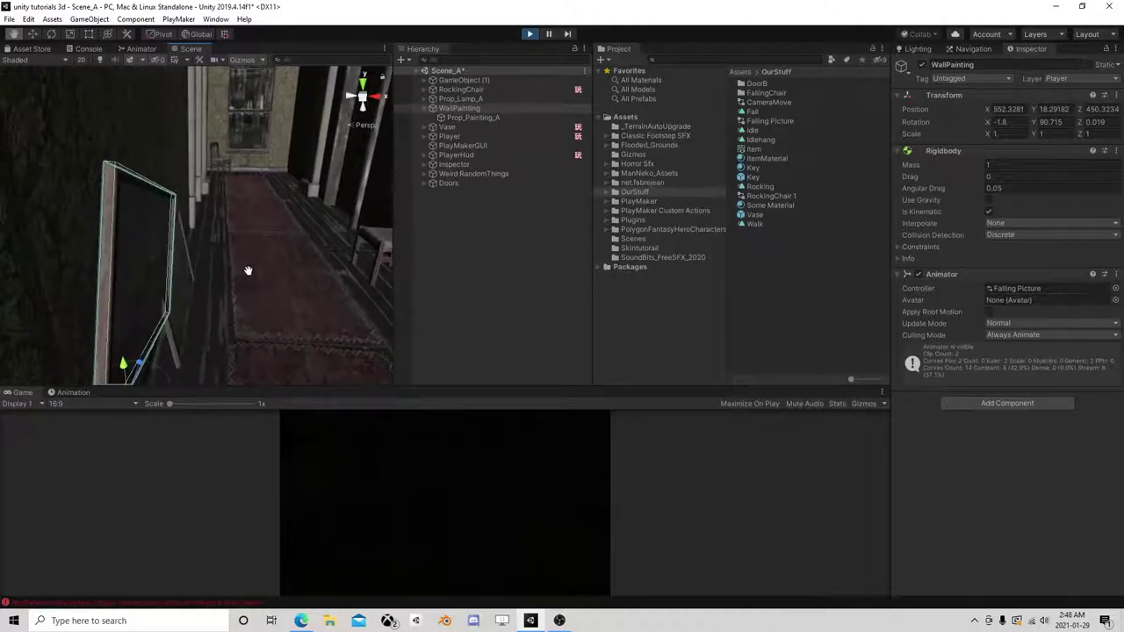
{"action": "left_click", "coordinate": [529, 37]}
{"action": "scroll", "coordinate": [323, 211], "scroll_direction": "down", "scroll_amount": 5}
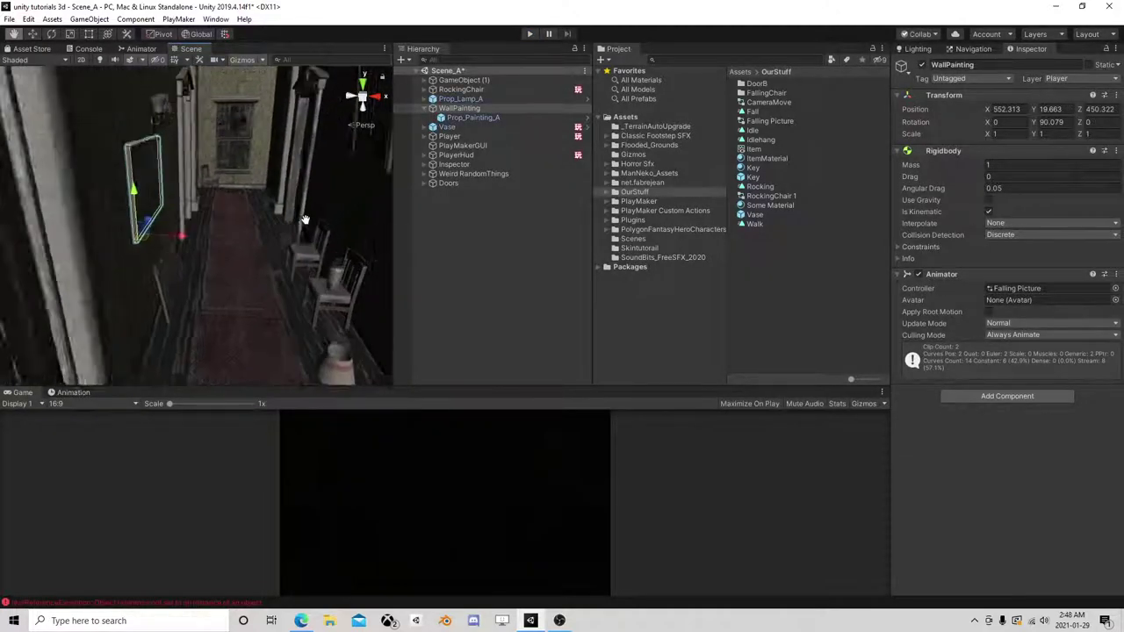
{"action": "scroll", "coordinate": [301, 232], "scroll_direction": "up", "scroll_amount": 3}
{"action": "key", "text": "f"}
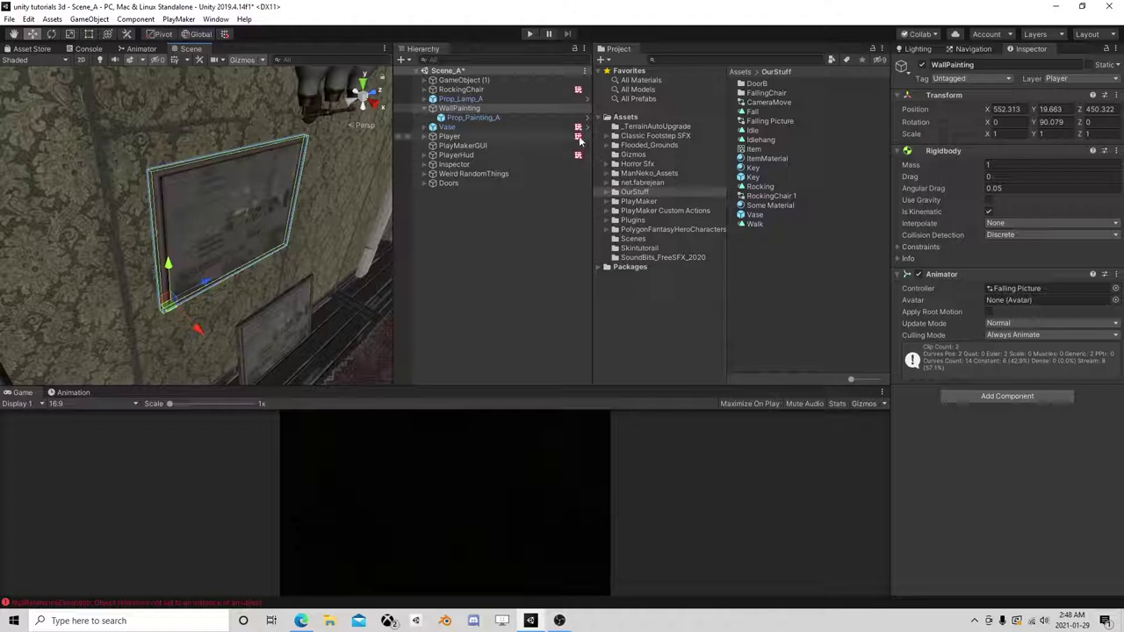
- Remove the Rigidbody Is Kinematic and Use Gravity properties from WallPainting's Fall animation clip
{"action": "left_click", "coordinate": [73, 392]}
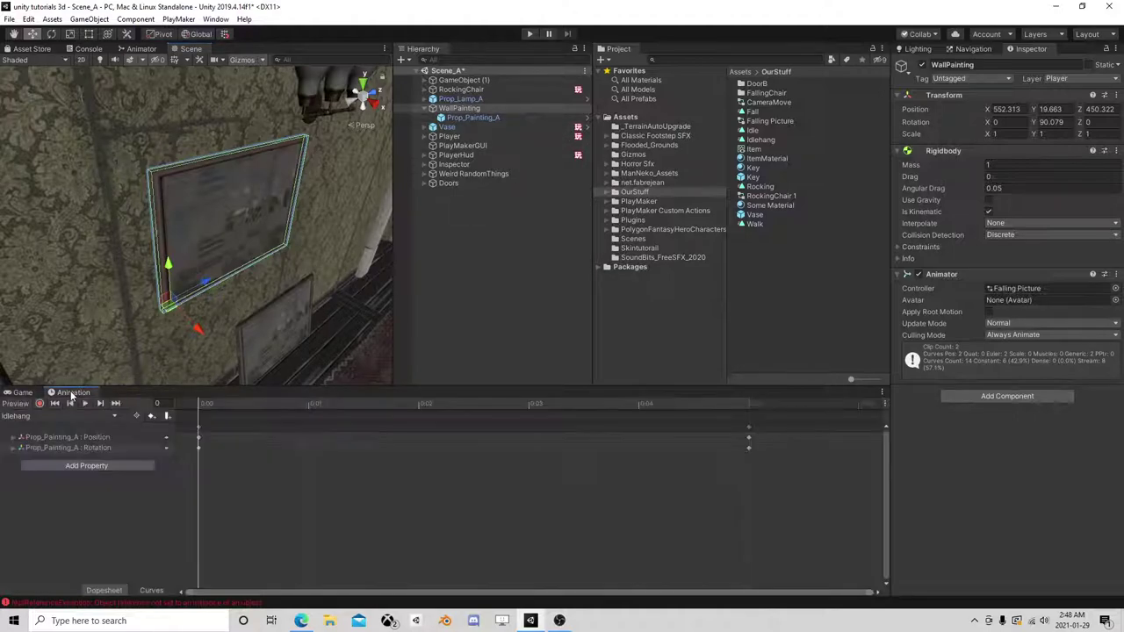
{"action": "left_click", "coordinate": [60, 417]}
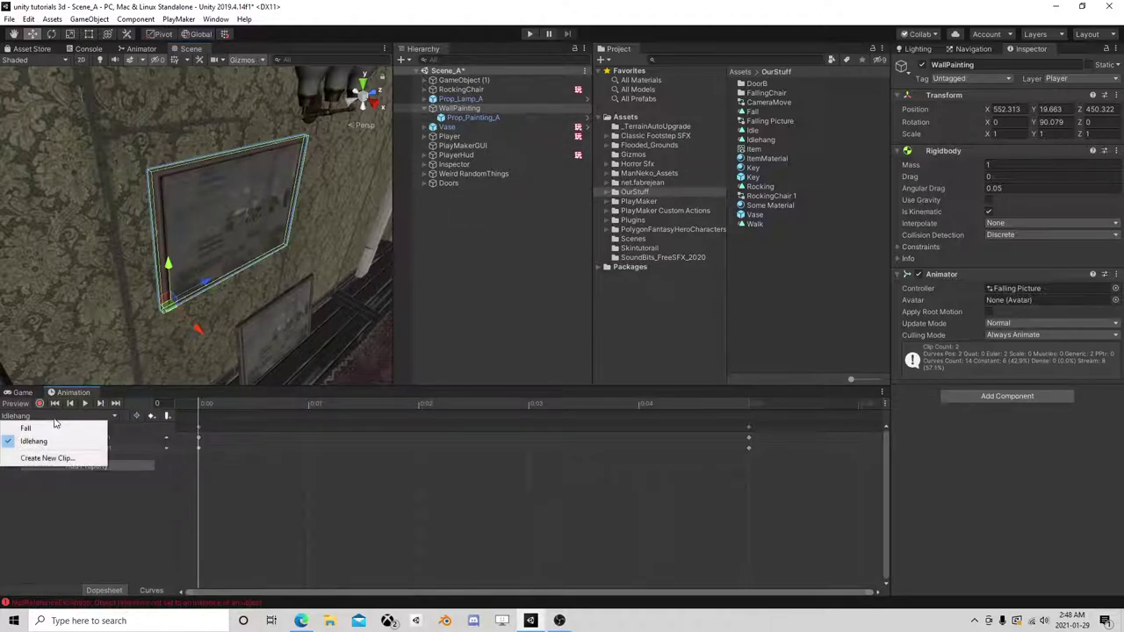
{"action": "left_click", "coordinate": [22, 427]}
{"action": "left_click", "coordinate": [509, 405]}
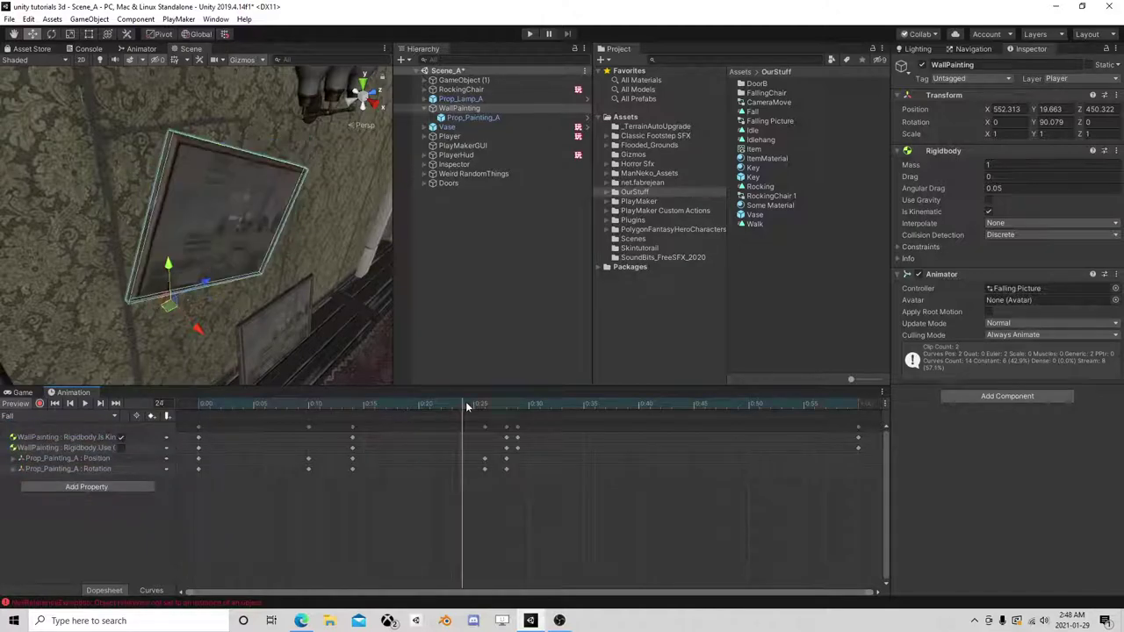
{"action": "right_click", "coordinate": [166, 441]}
{"action": "left_click", "coordinate": [189, 449]}
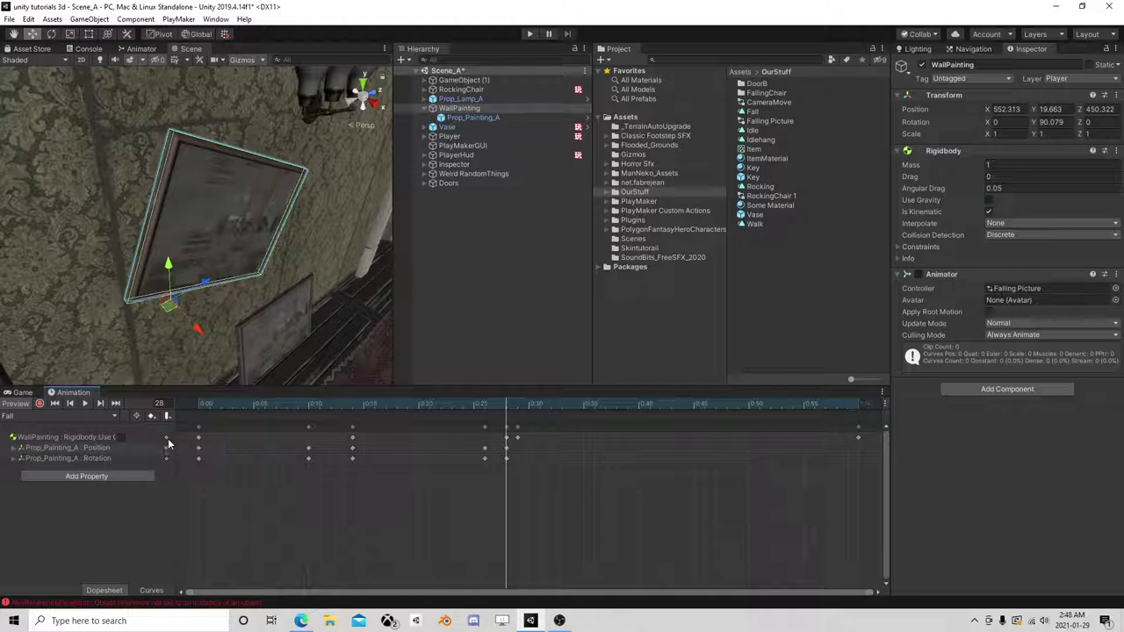
{"action": "right_click", "coordinate": [167, 439]}
{"action": "left_click", "coordinate": [189, 448]}
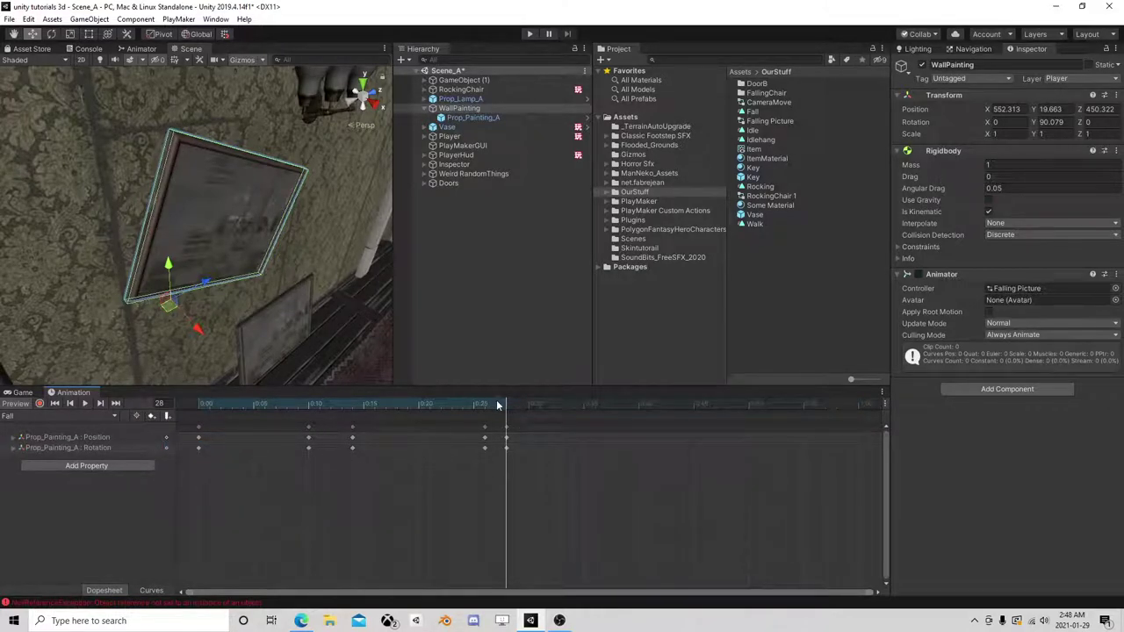
- Add an animation event at frame 28 of the Fall clip and check its available functions
{"action": "mouse_move", "coordinate": [497, 405]}
{"action": "left_mouse_down"}
{"action": "mouse_move", "coordinate": [220, 406]}
{"action": "mouse_move", "coordinate": [506, 411]}
{"action": "left_mouse_up"}
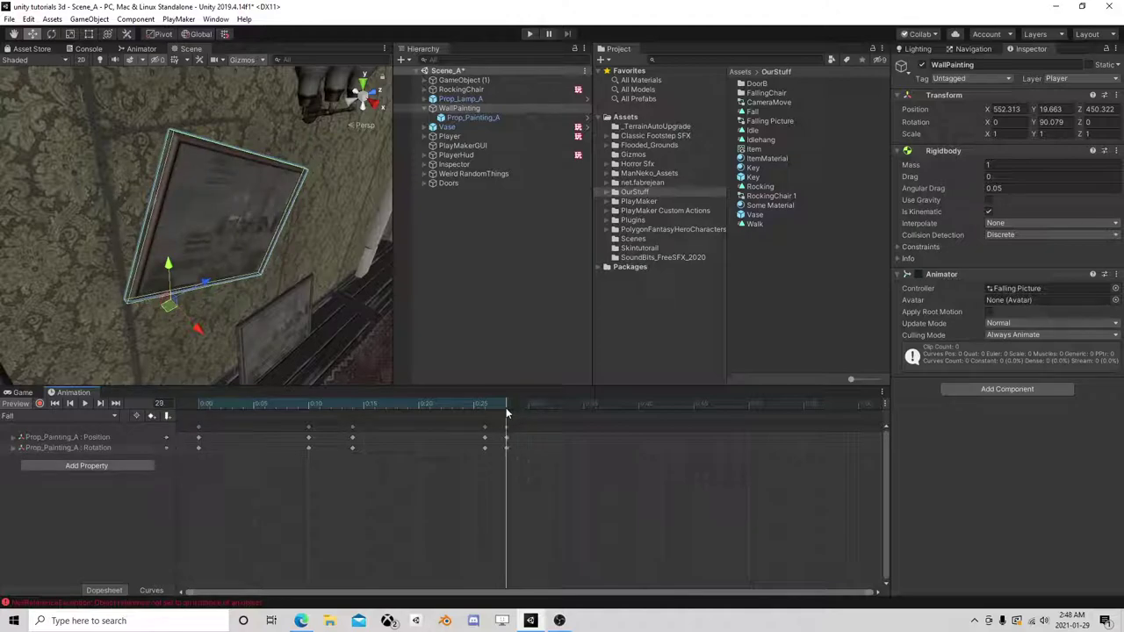
{"action": "left_click", "coordinate": [168, 417]}
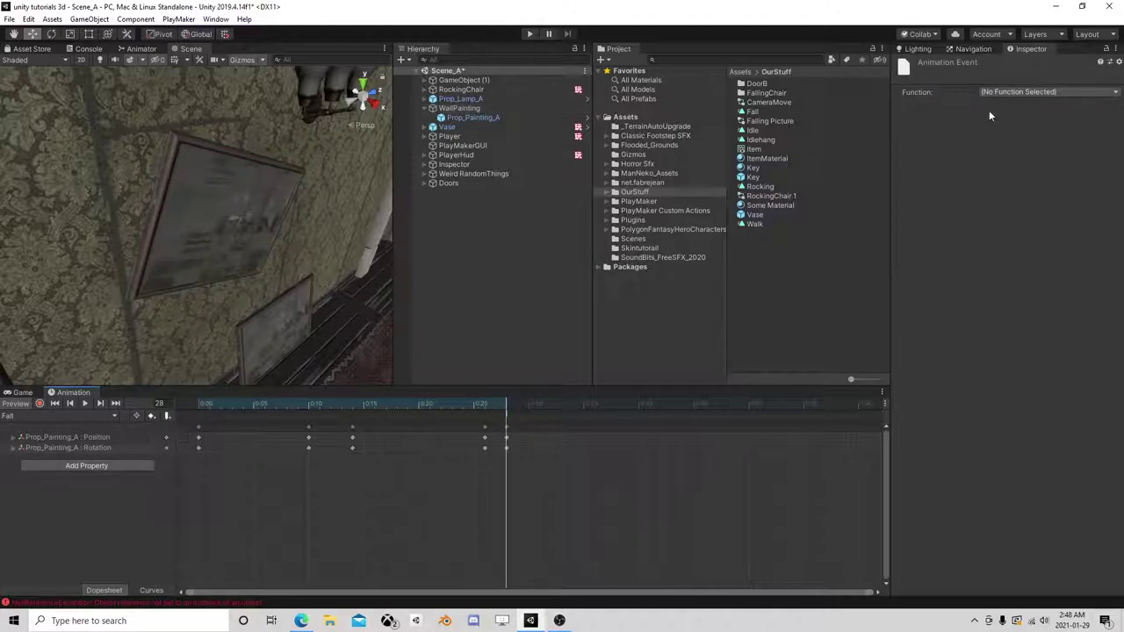
{"action": "left_click", "coordinate": [1019, 92]}
{"action": "left_click", "coordinate": [1006, 133]}
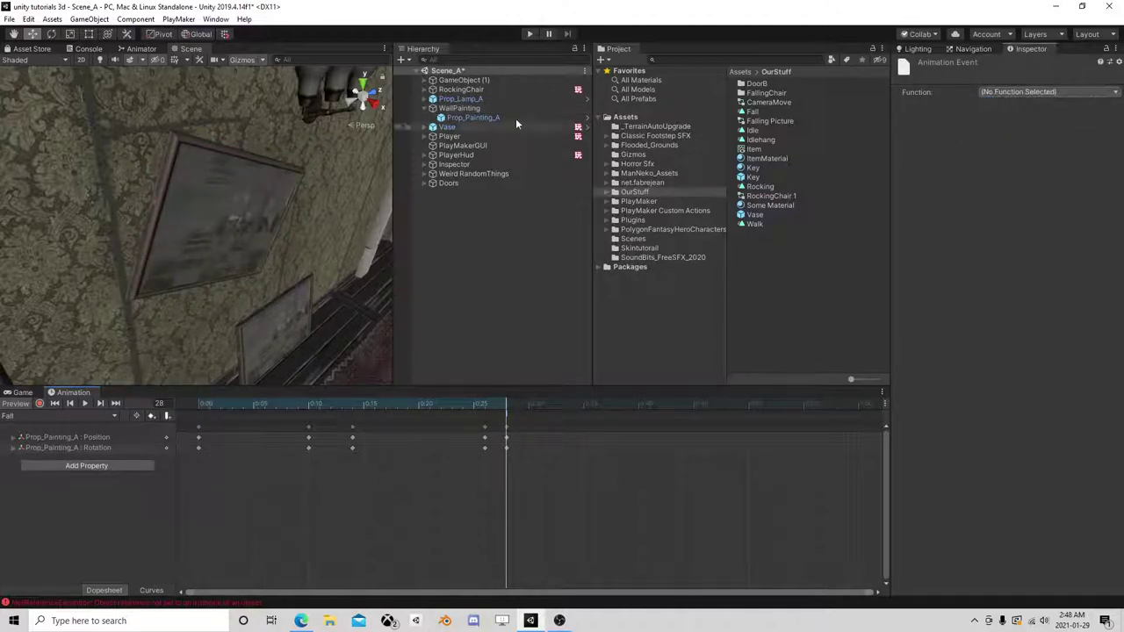
- Add a PlayMakerFSM component to the WallPainting object
{"action": "left_click", "coordinate": [460, 108]}
{"action": "left_click", "coordinate": [980, 391]}
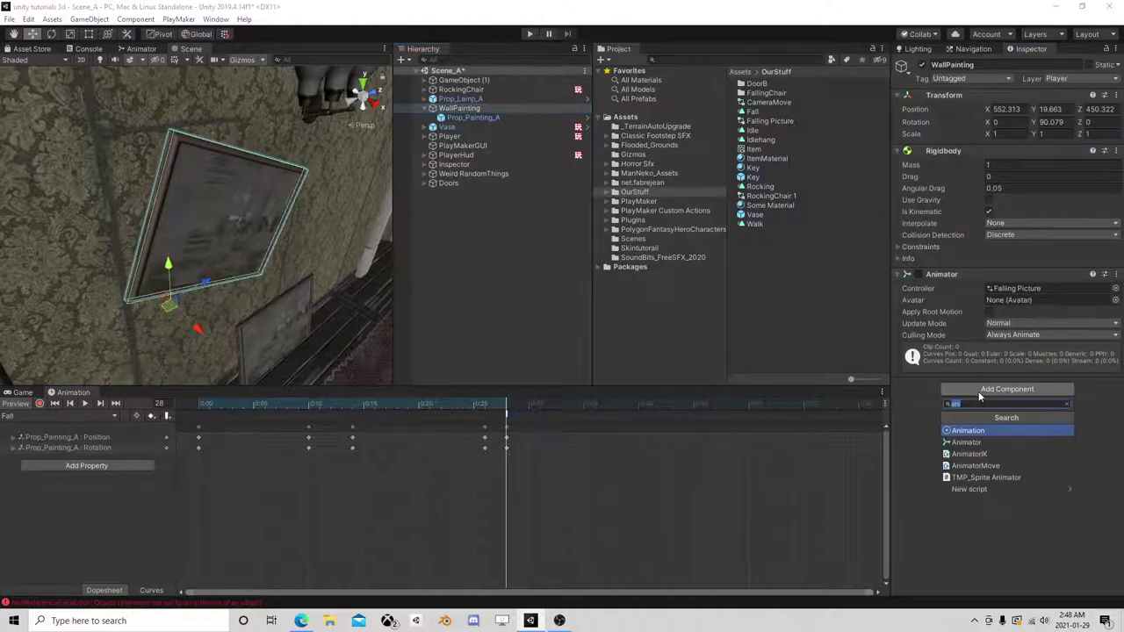
{"action": "type", "text": "fsm"}
{"action": "left_click", "coordinate": [979, 432]}
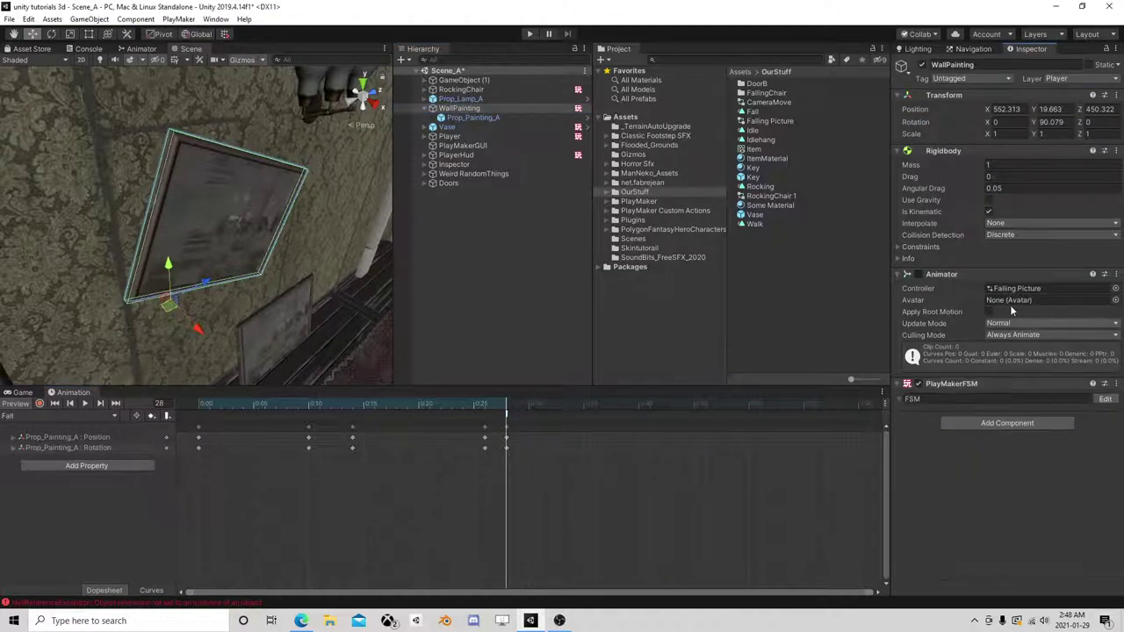
- Set the frame 28 animation event to call SendEvent (String) with the string parameter Fall
{"action": "left_click", "coordinate": [510, 420]}
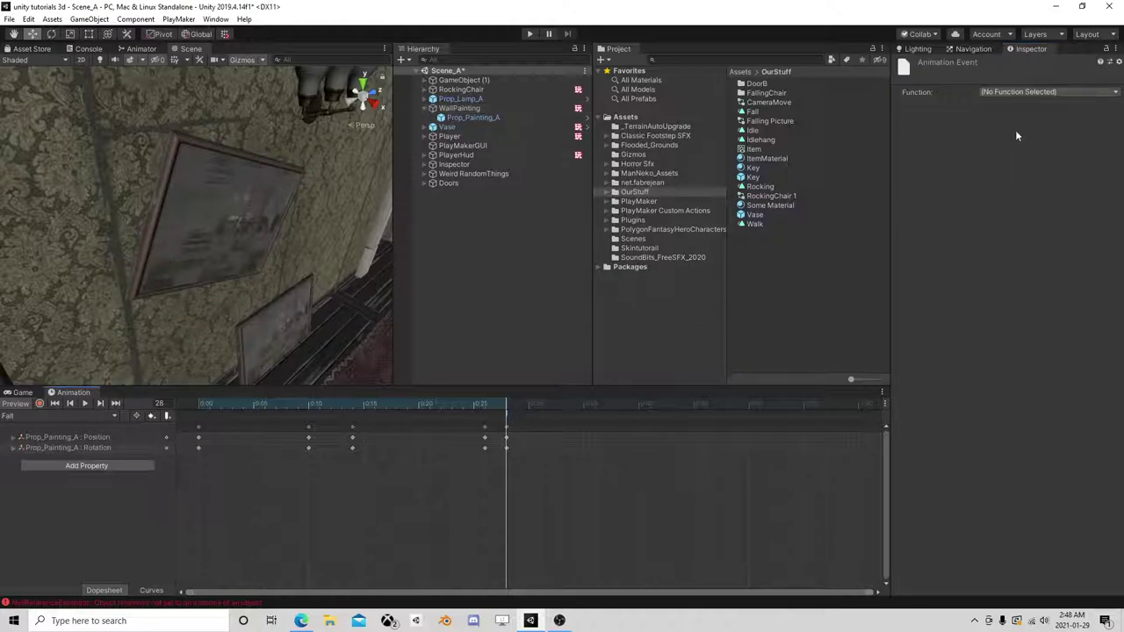
{"action": "left_click", "coordinate": [1040, 92]}
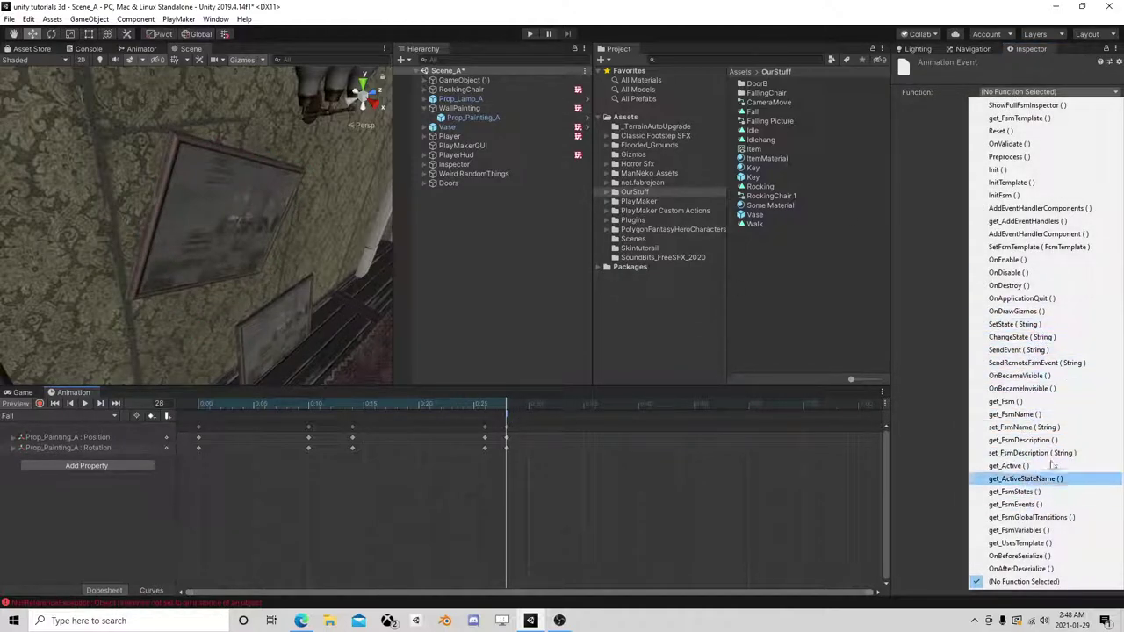
{"action": "left_click", "coordinate": [1019, 350]}
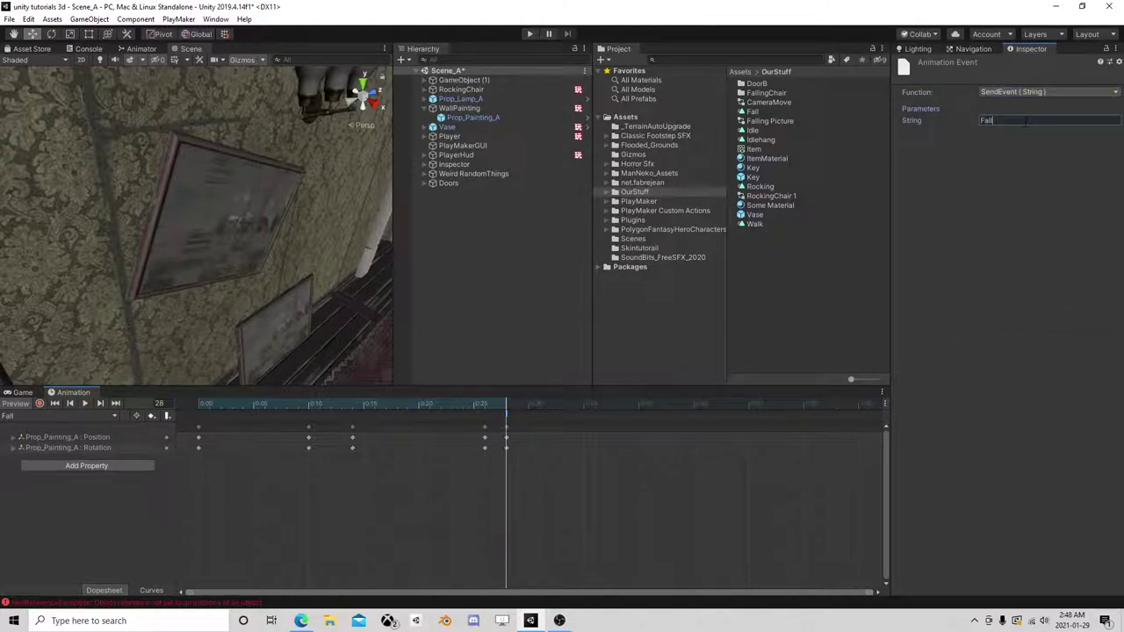
- Open WallPainting's FSM for editing and add a second state to the graph
{"action": "left_click", "coordinate": [447, 109]}
{"action": "left_click", "coordinate": [1106, 400]}
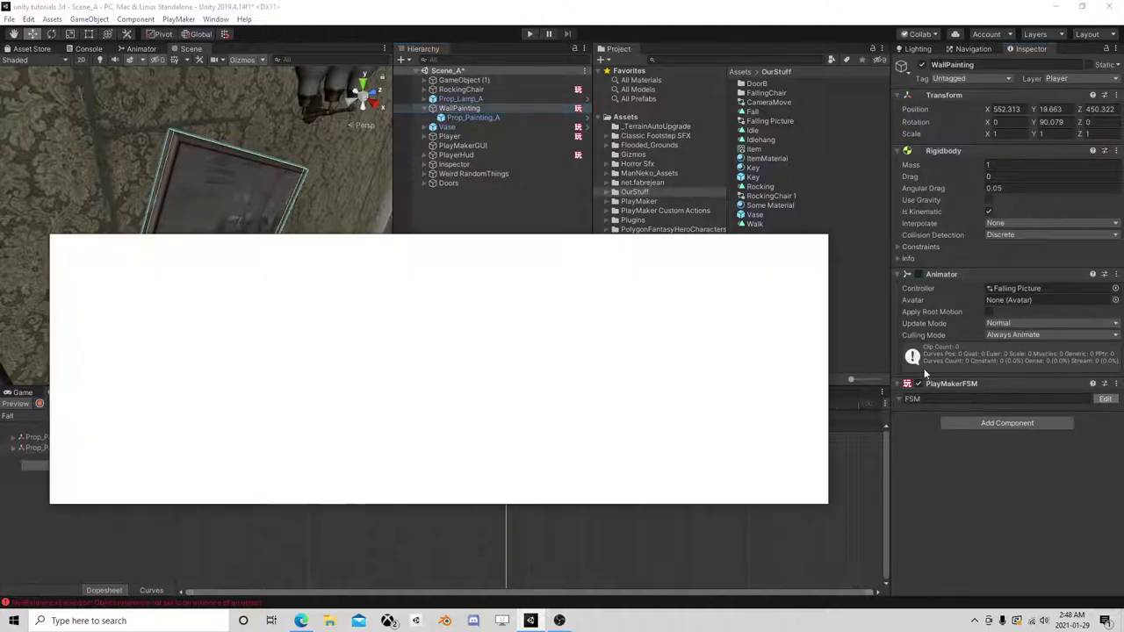
{"action": "right_click", "coordinate": [275, 339]}
{"action": "left_click", "coordinate": [307, 349]}
{"action": "right_click", "coordinate": [308, 349]}
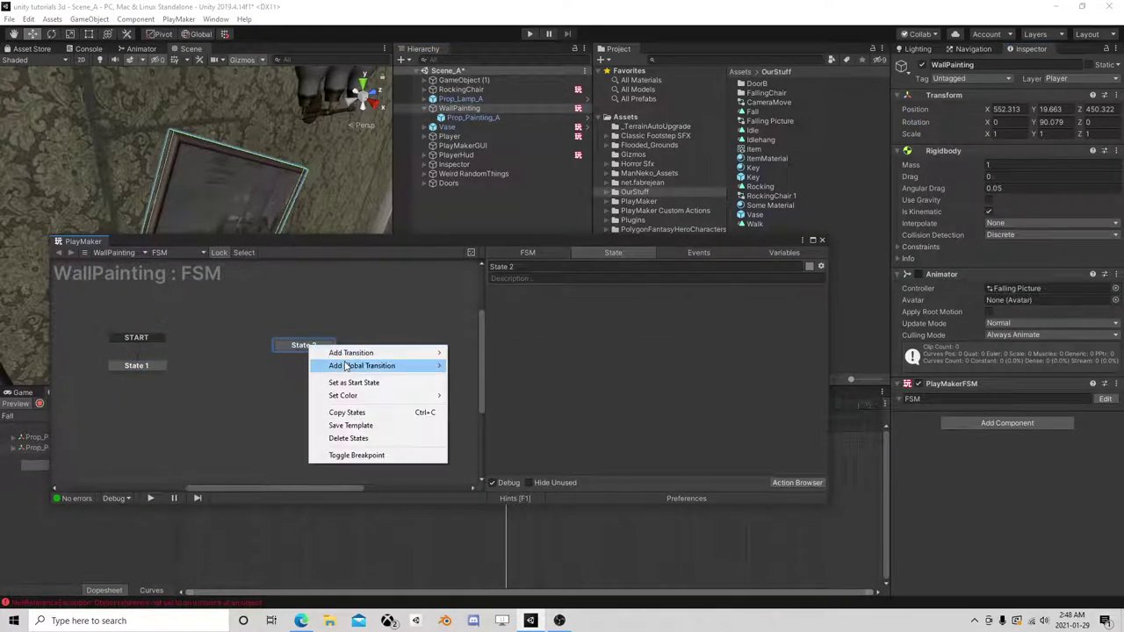
{"action": "left_click", "coordinate": [404, 292]}
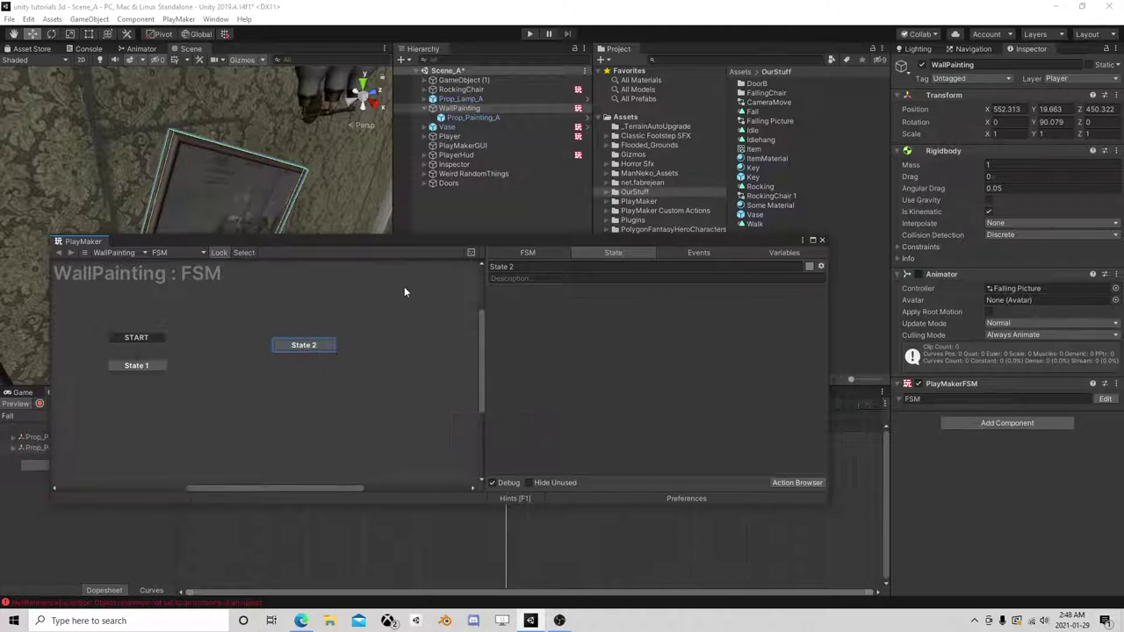
- Add an event named Fall to WallPainting's FSM
{"action": "left_click", "coordinate": [690, 253]}
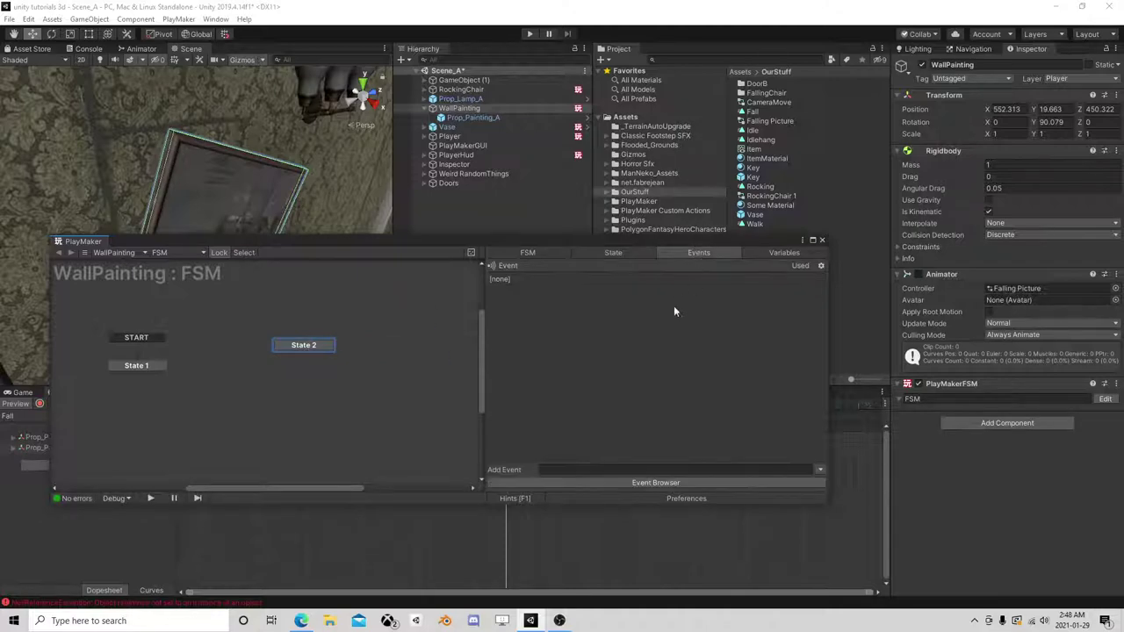
{"action": "left_click", "coordinate": [566, 468]}
{"action": "type", "text": "Fall"}
{"action": "key", "text": "Return"}
{"action": "left_click_drag", "start_coordinate": [483, 277], "coordinate": [486, 277]}
{"action": "left_click", "coordinate": [490, 279]}
- Give State 2 a global transition on the Fall event and move the state slightly closer to State 1
{"action": "right_click", "coordinate": [319, 346]}
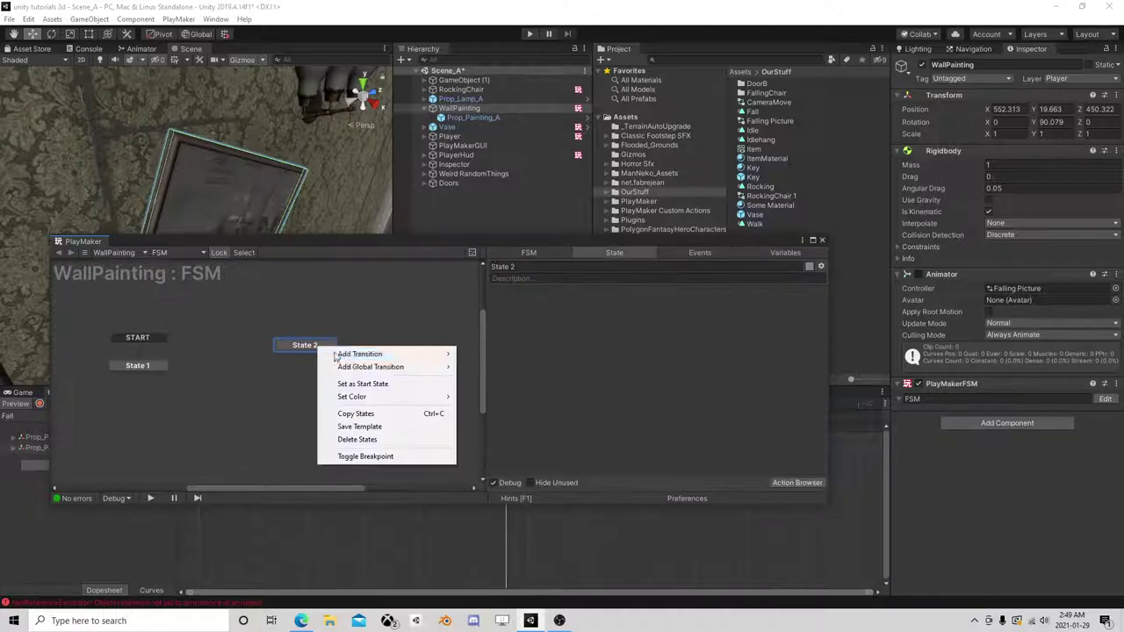
{"action": "mouse_move", "coordinate": [412, 367]}
{"action": "left_click", "coordinate": [479, 367]}
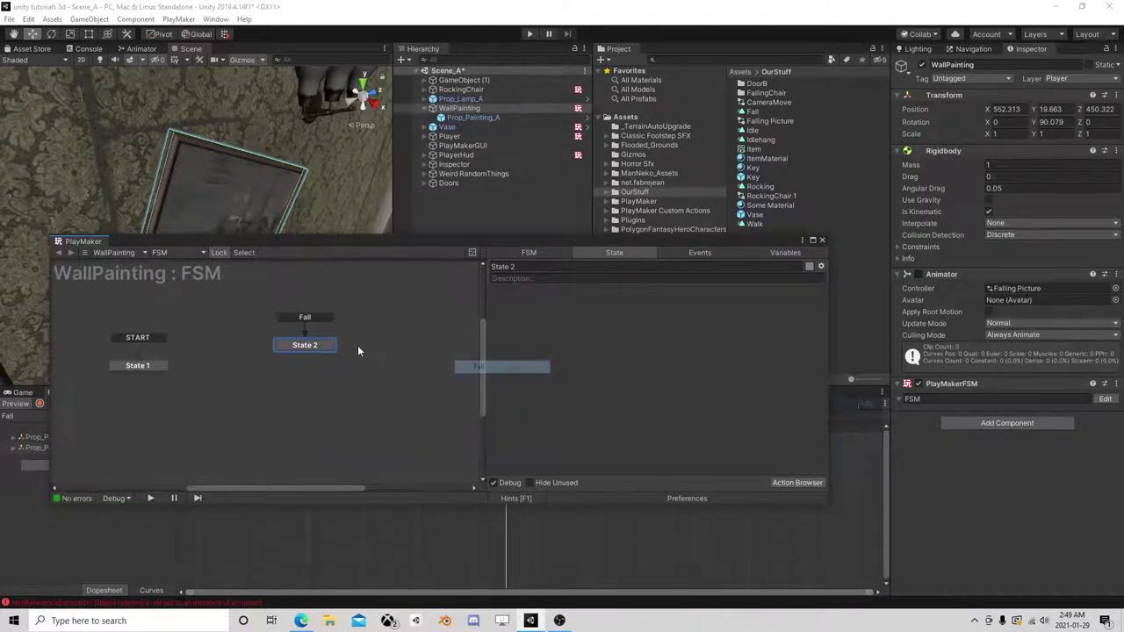
{"action": "left_click_drag", "start_coordinate": [304, 345], "coordinate": [276, 354]}
{"action": "right_click", "coordinate": [276, 355]}
{"action": "left_click", "coordinate": [361, 317]}
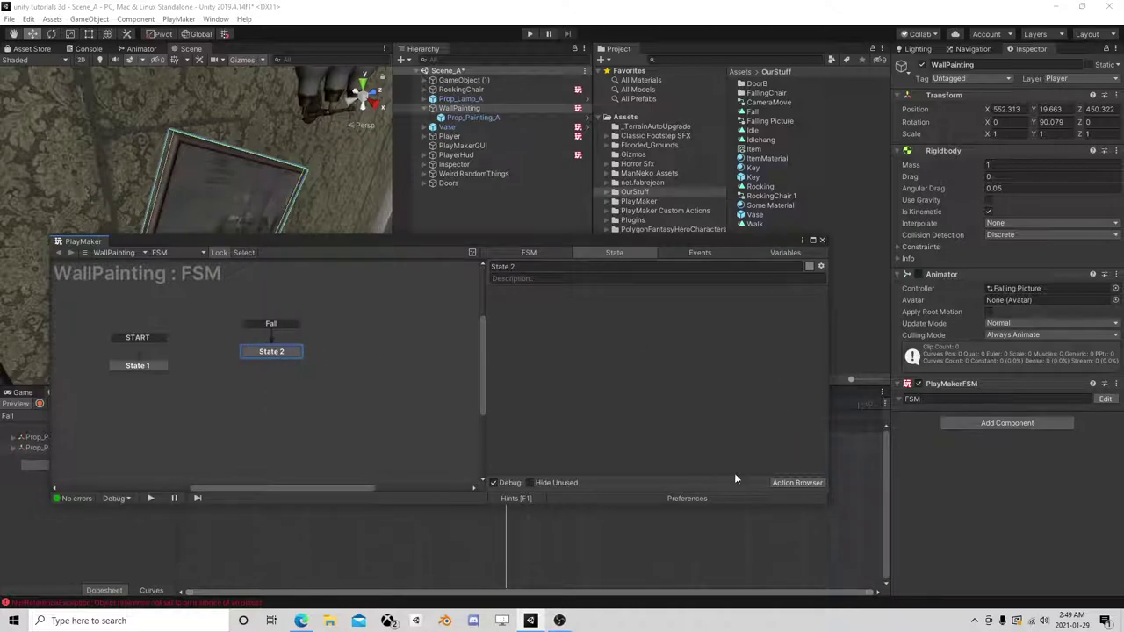
- Add the Rigidbody's Use Gravity action to State 2 with gravity enabled on the owner
{"action": "right_click", "coordinate": [644, 329]}
{"action": "mouse_move", "coordinate": [700, 383]}
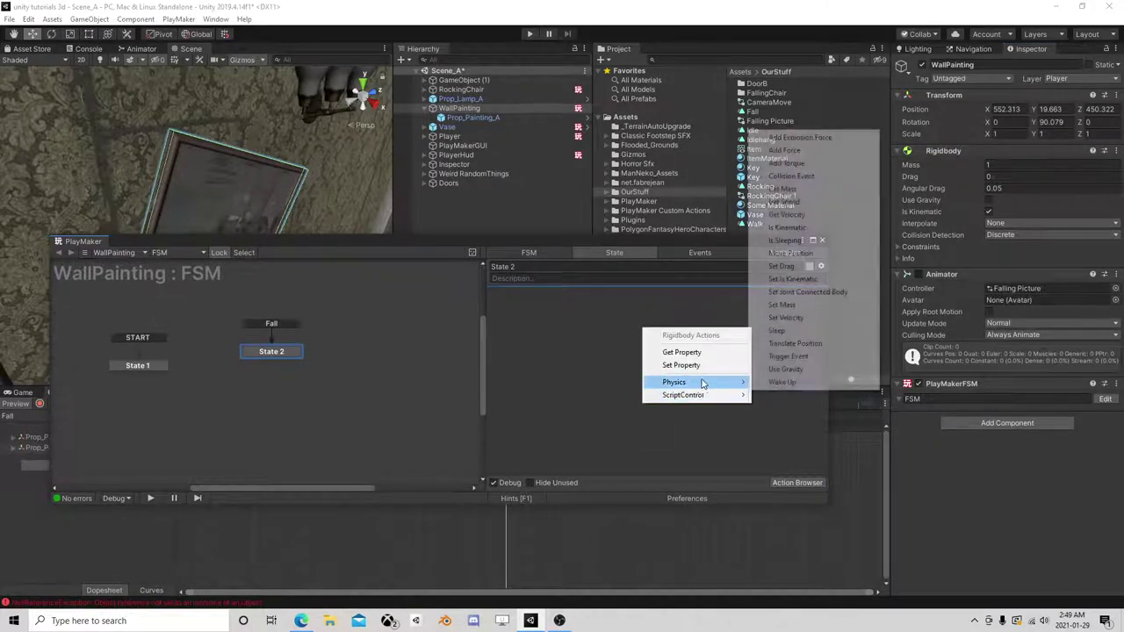
{"action": "left_click", "coordinate": [786, 369]}
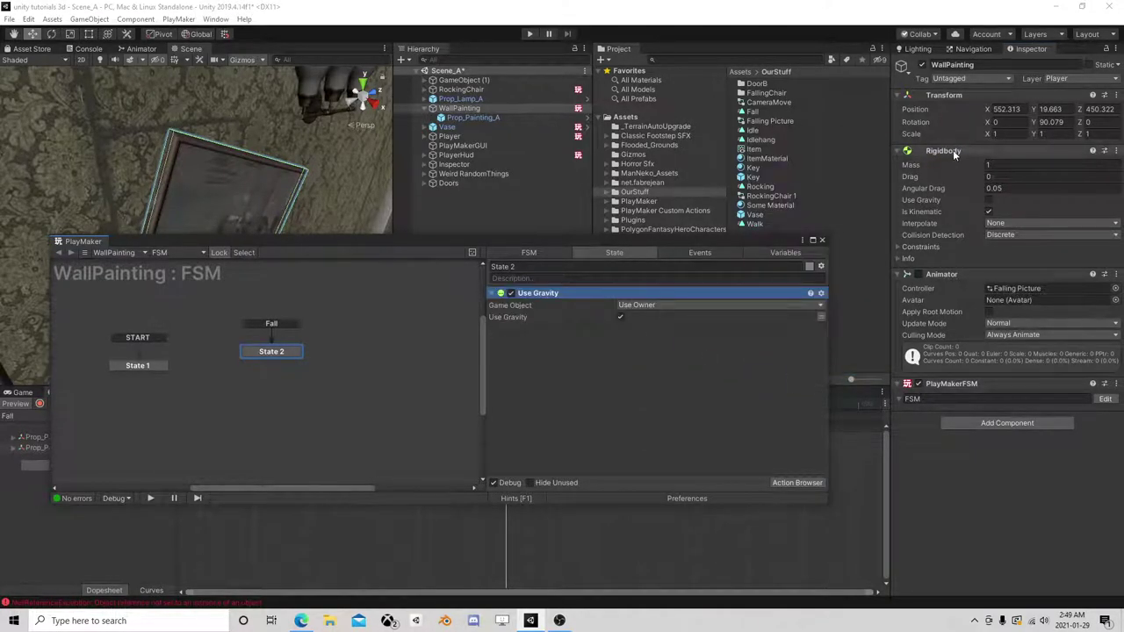
{"action": "right_click", "coordinate": [613, 371]}
{"action": "mouse_move", "coordinate": [646, 423]}
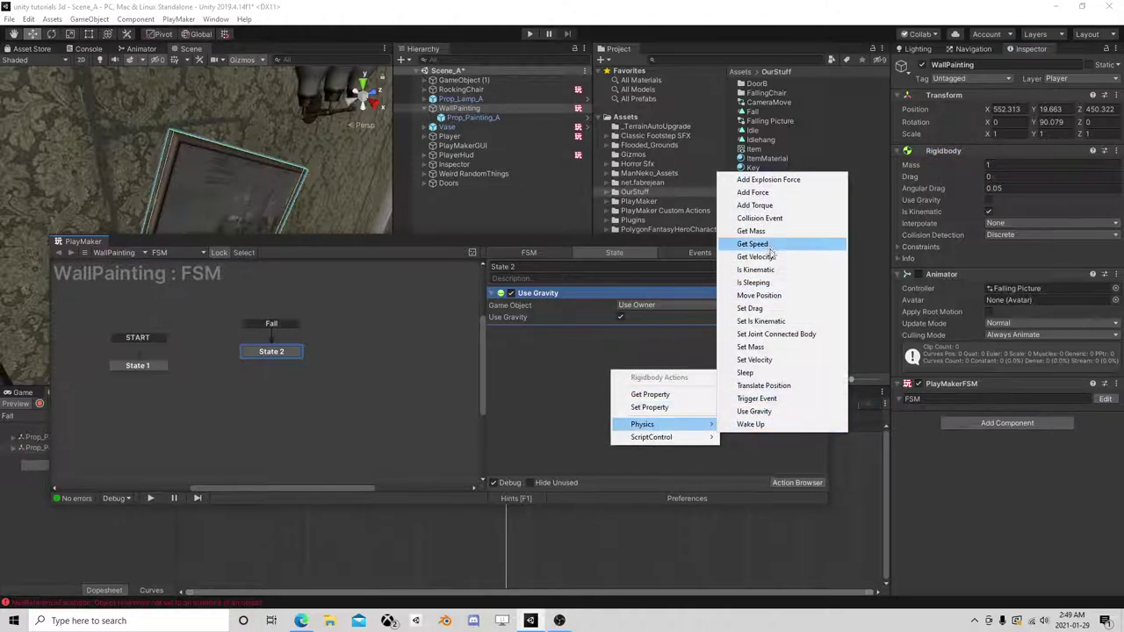
{"action": "left_click", "coordinate": [790, 270]}
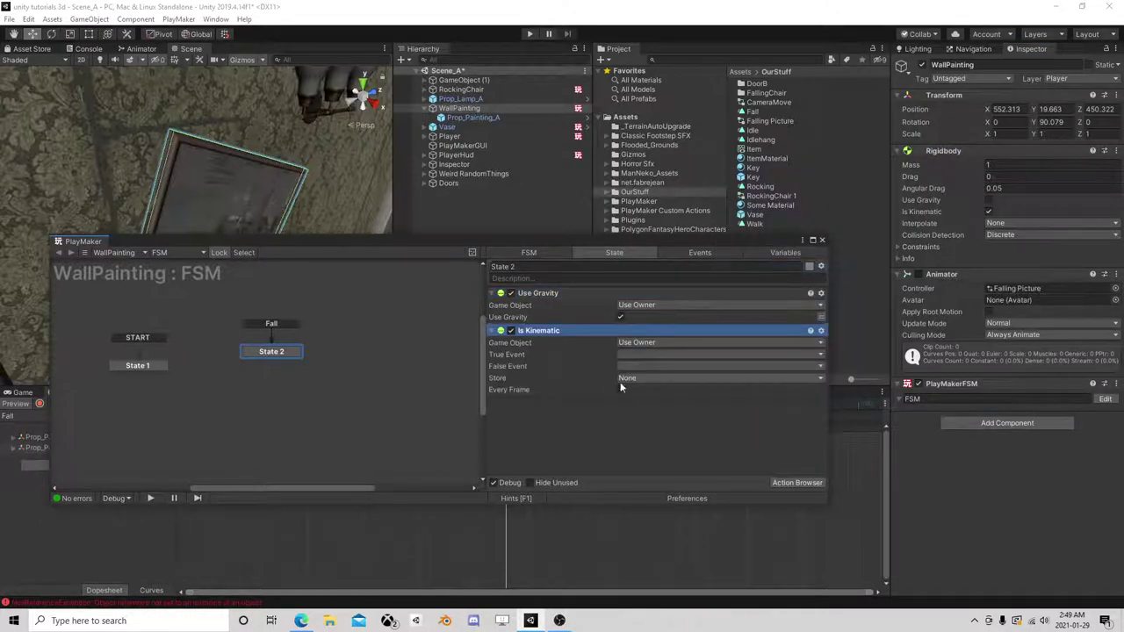
{"action": "right_click", "coordinate": [590, 336]}
{"action": "left_click", "coordinate": [586, 525]}
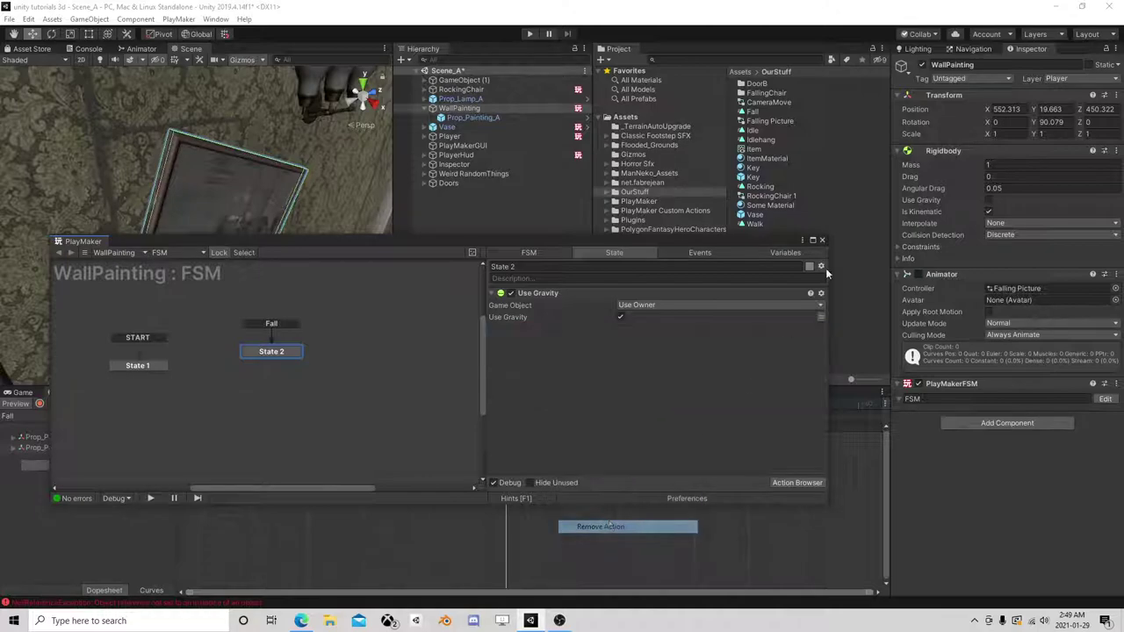
- Add the Set Is Kinematic action to WallPainting's State 2 with Is Kinematic off for the owner, and close the FSM editor
{"action": "right_click", "coordinate": [614, 345]}
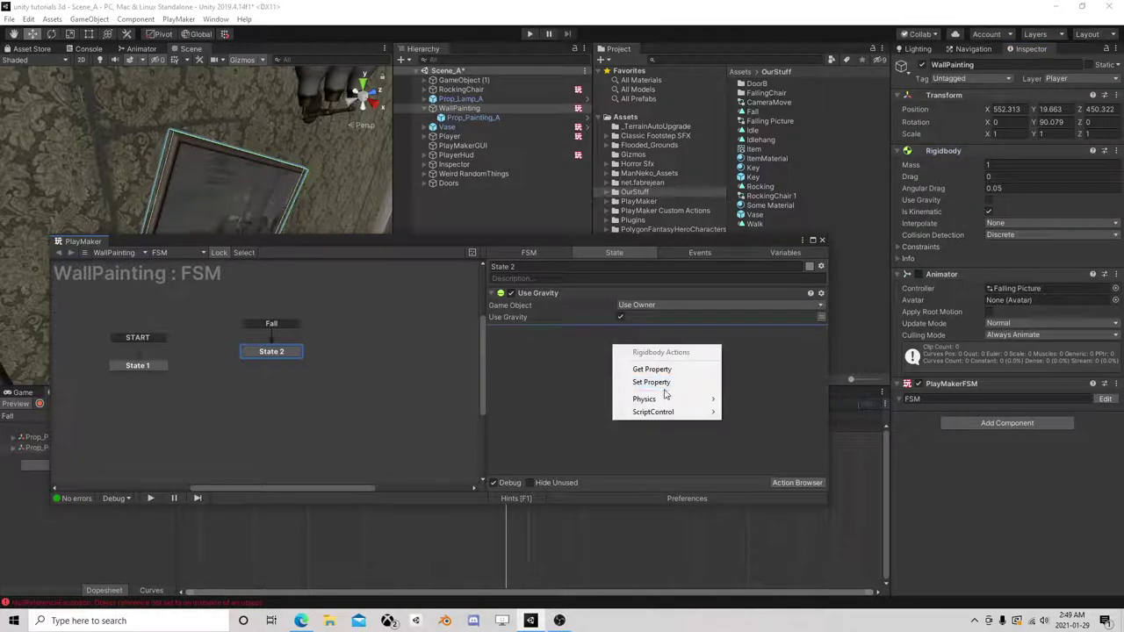
{"action": "mouse_move", "coordinate": [717, 401]}
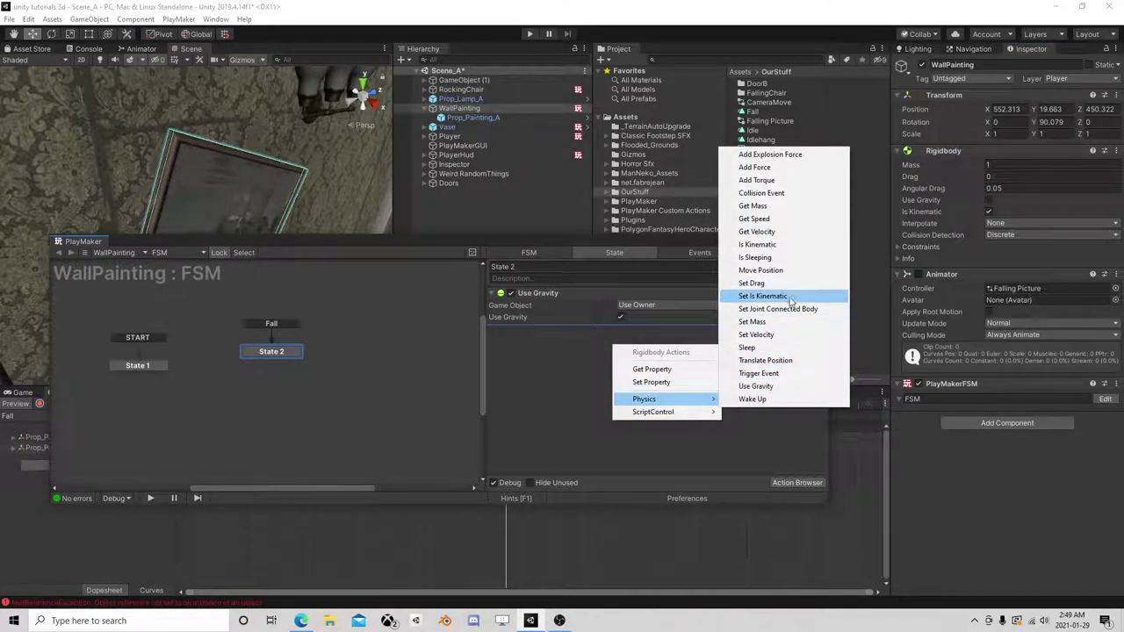
{"action": "left_click", "coordinate": [763, 296]}
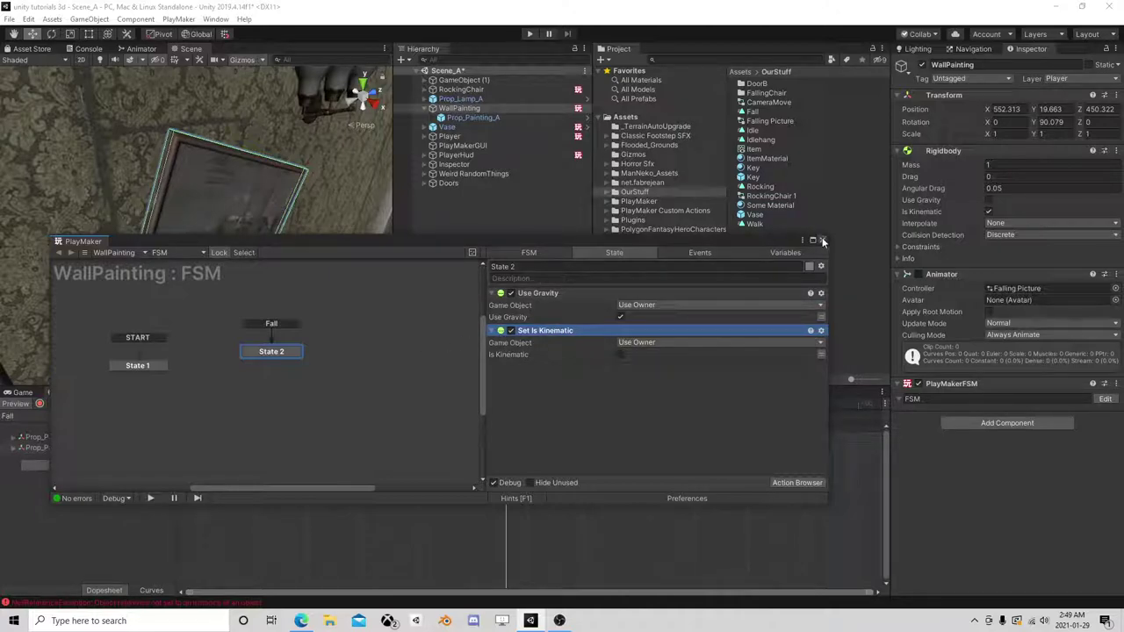
{"action": "left_click", "coordinate": [822, 241]}
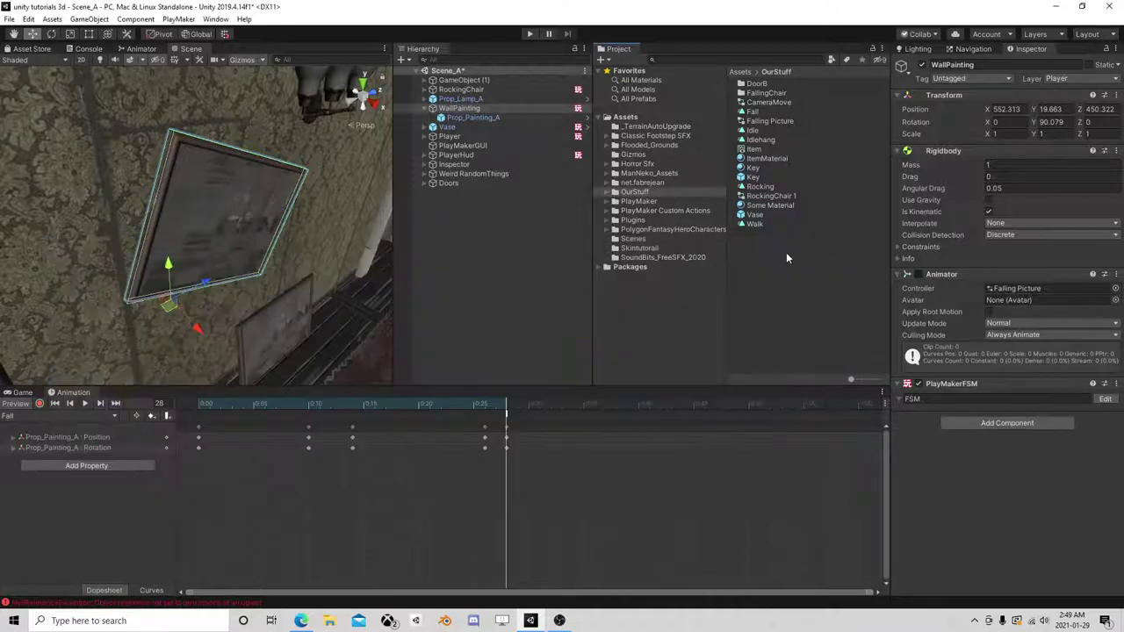
- Play-test the scene and examine how WallPainting falls and where it lands on the corridor floor
{"action": "left_click", "coordinate": [425, 108]}
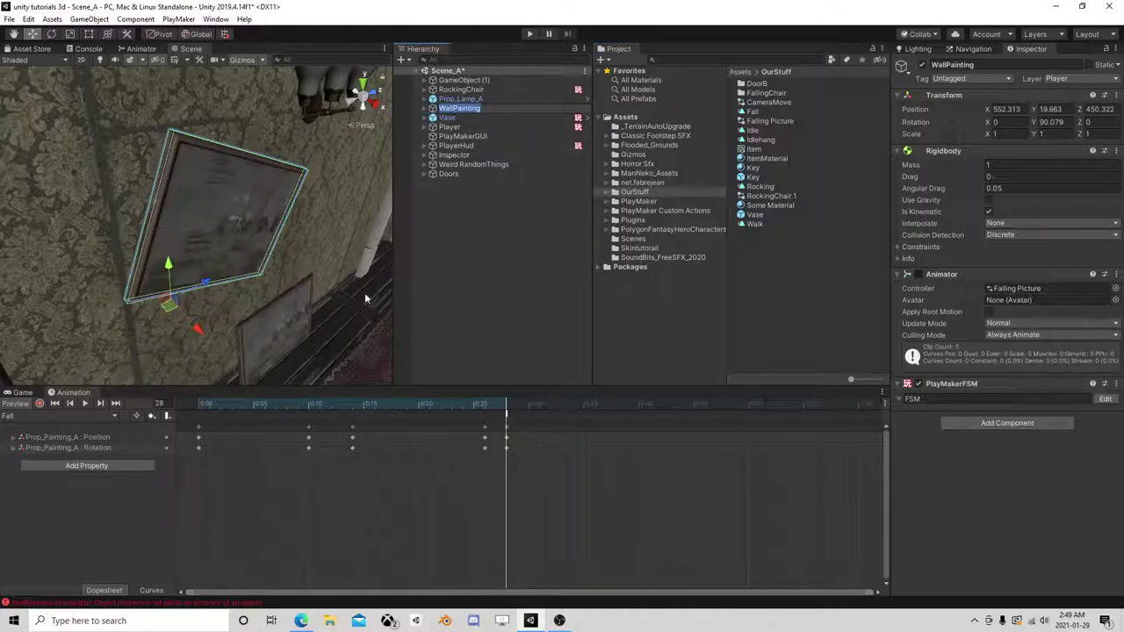
{"action": "left_click", "coordinate": [40, 403]}
{"action": "left_click", "coordinate": [529, 34]}
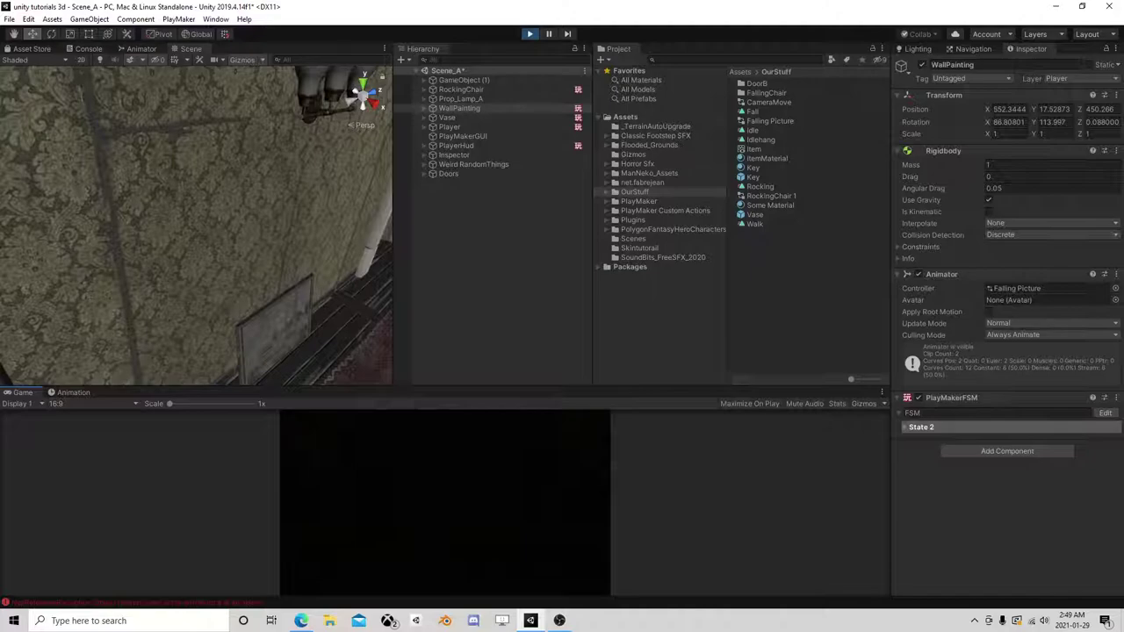
{"action": "right_click_drag", "start_coordinate": [282, 282], "coordinate": [307, 250]}
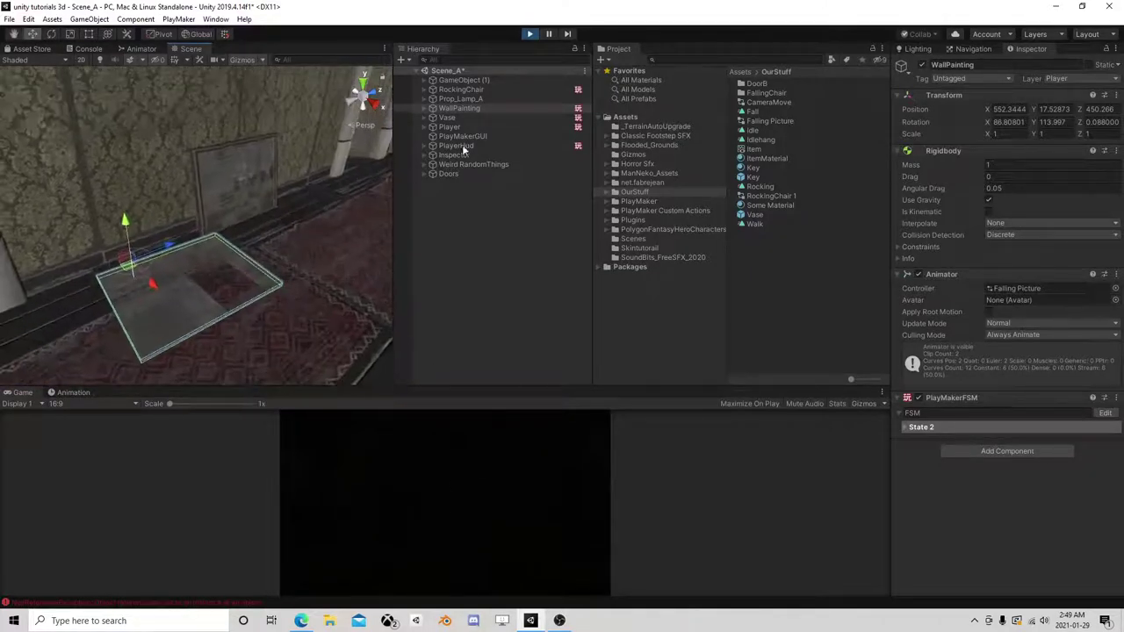
{"action": "left_click", "coordinate": [532, 33]}
- Move WallPainting along the corridor wall to about X 551.5, Z 426.94
{"action": "left_click", "coordinate": [462, 107]}
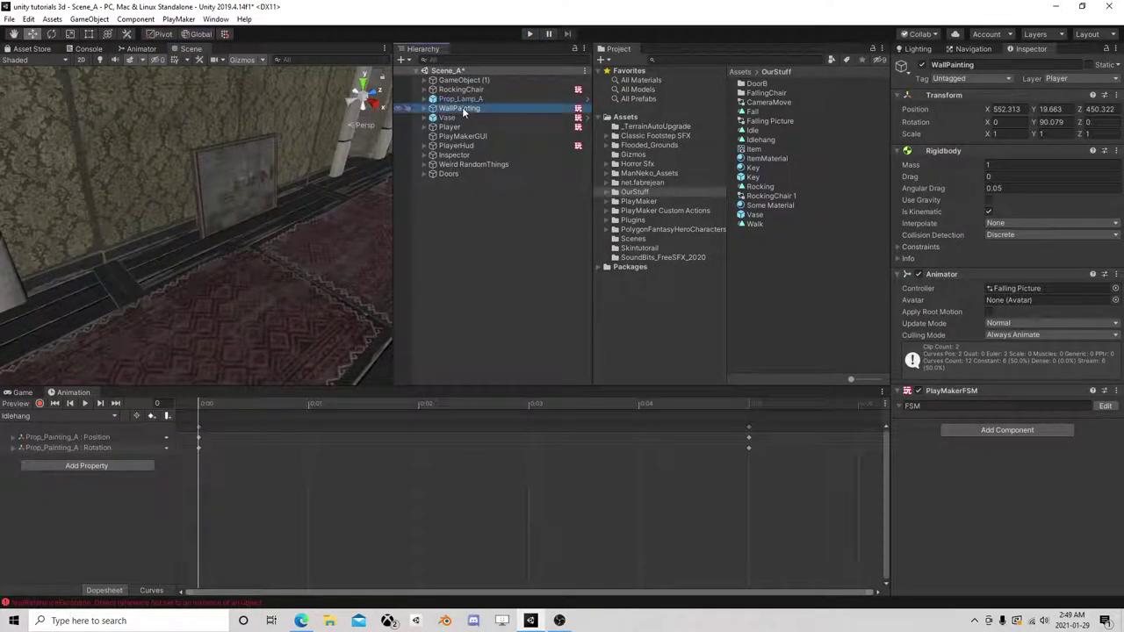
{"action": "scroll", "coordinate": [307, 220], "scroll_direction": "down", "scroll_amount": 5}
{"action": "left_click_drag", "start_coordinate": [218, 187], "coordinate": [104, 261]}
{"action": "scroll", "coordinate": [105, 265], "scroll_direction": "down", "scroll_amount": 6}
{"action": "middle_click_drag", "start_coordinate": [147, 268], "coordinate": [289, 230]}
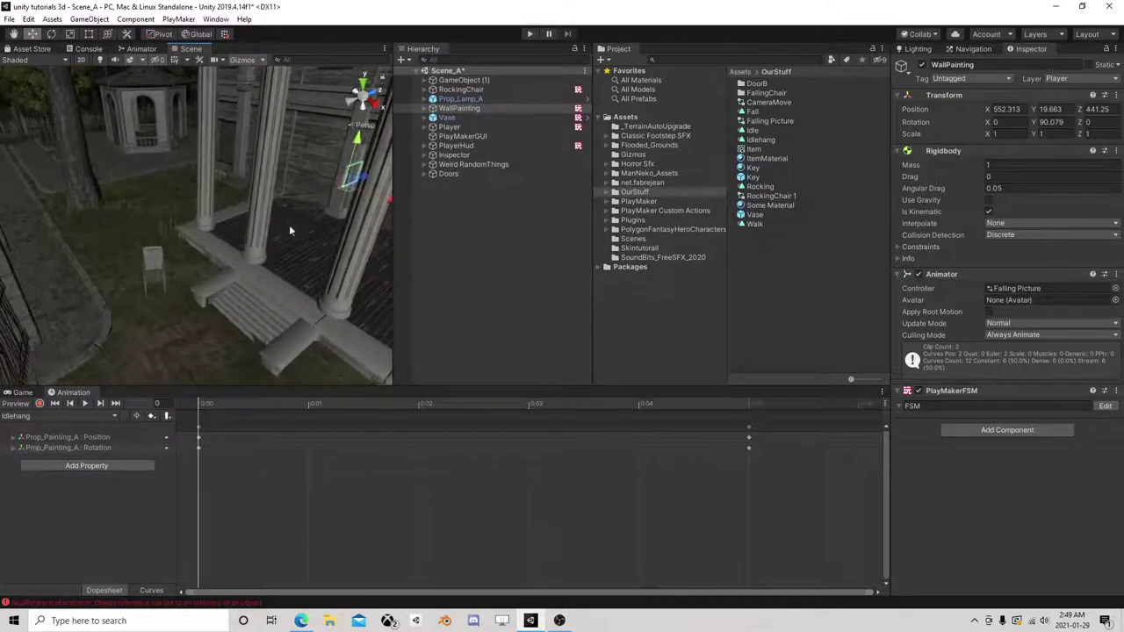
{"action": "left_click_drag", "start_coordinate": [345, 192], "coordinate": [65, 301]}
{"action": "middle_click_drag", "start_coordinate": [280, 192], "coordinate": [217, 264]}
- Add a PlayMakerFSM component to Prop_Lamp_A on the corridor floor
{"action": "scroll", "coordinate": [217, 264], "scroll_direction": "up", "scroll_amount": 4}
{"action": "right_click_drag", "start_coordinate": [213, 262], "coordinate": [308, 246]}
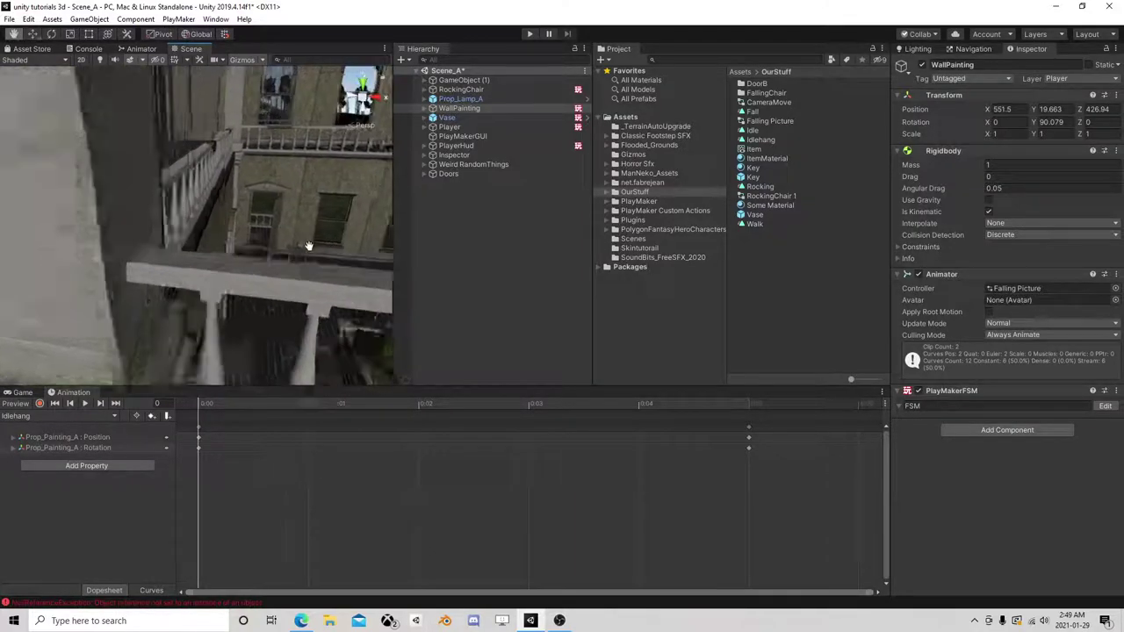
{"action": "middle_click_drag", "start_coordinate": [308, 246], "coordinate": [235, 193]}
{"action": "scroll", "coordinate": [235, 236], "scroll_direction": "up", "scroll_amount": 5}
{"action": "scroll", "coordinate": [235, 197], "scroll_direction": "up", "scroll_amount": 3}
{"action": "left_click", "coordinate": [479, 100]}
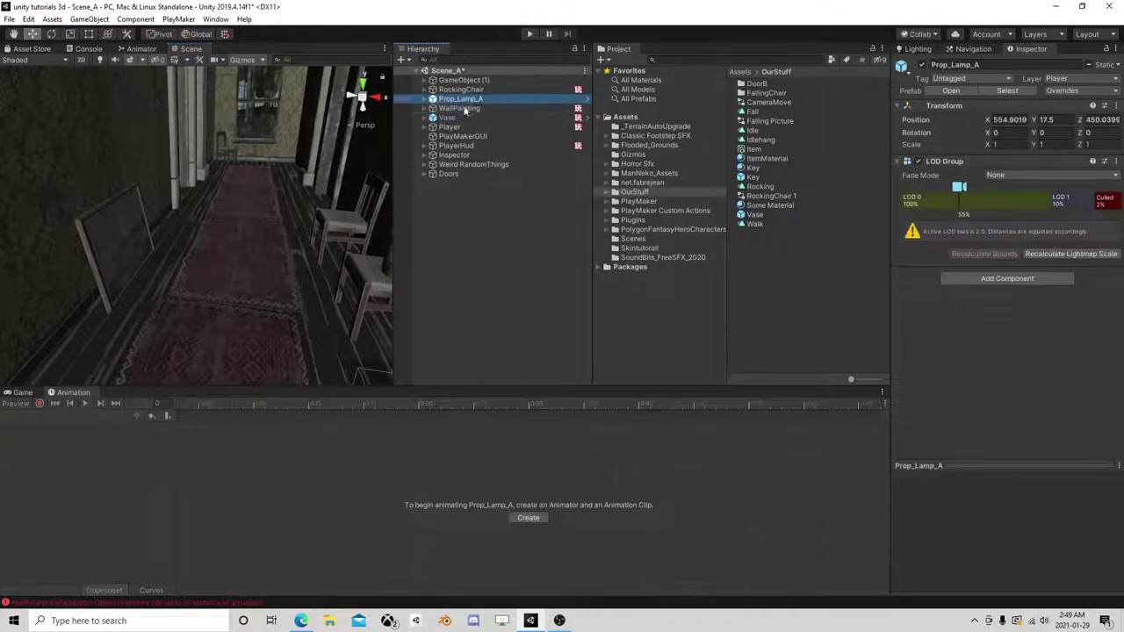
{"action": "right_click_drag", "start_coordinate": [204, 188], "coordinate": [234, 244]}
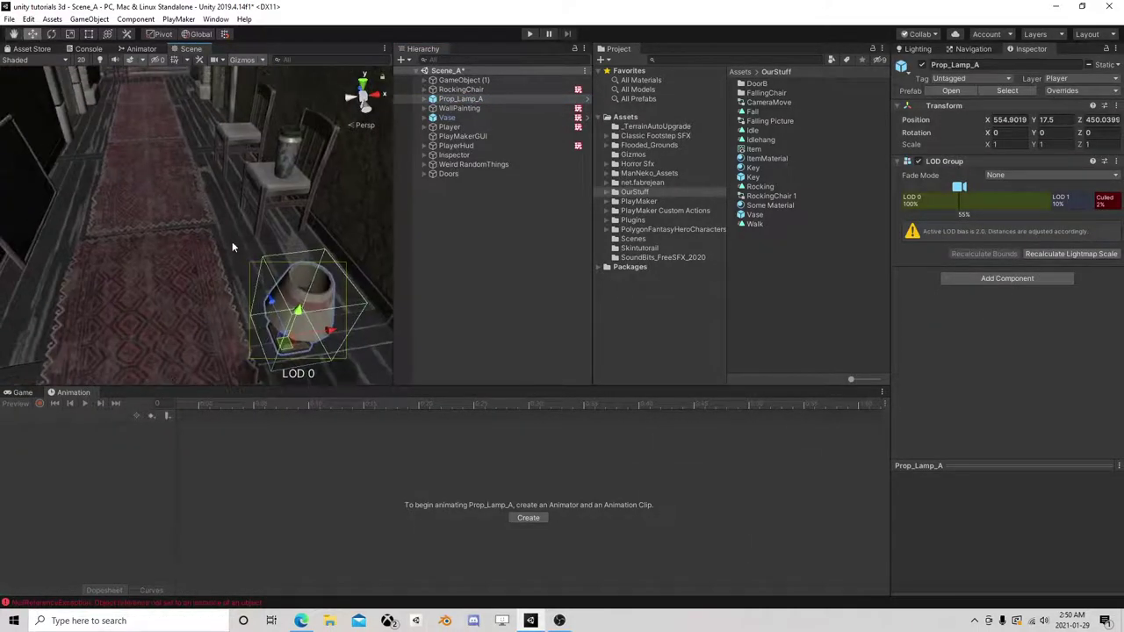
{"action": "middle_click_drag", "start_coordinate": [234, 244], "coordinate": [220, 222]}
{"action": "left_click_drag", "start_coordinate": [219, 223], "coordinate": [242, 183], "text": "alt"}
{"action": "middle_click_drag", "start_coordinate": [163, 149], "coordinate": [224, 188]}
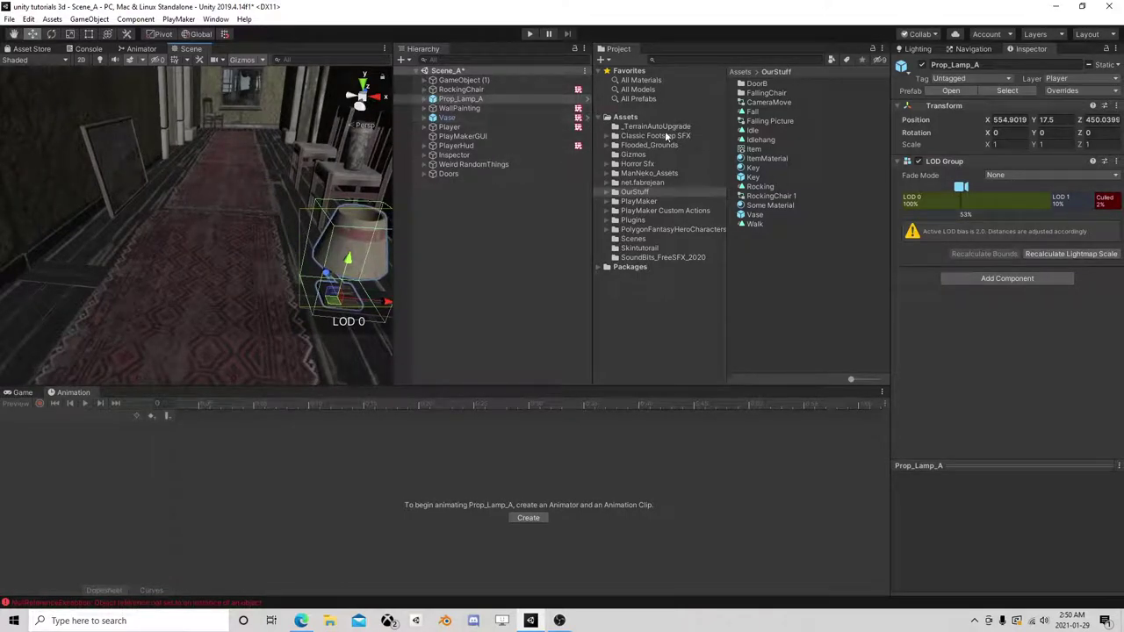
{"action": "left_click", "coordinate": [1008, 278]}
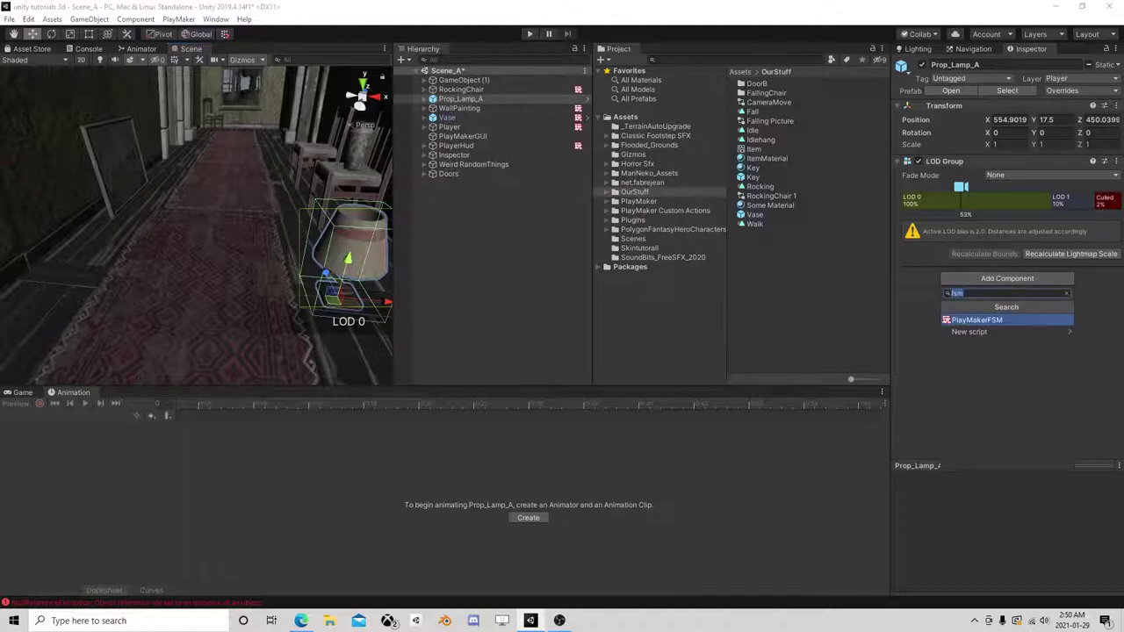
{"action": "left_click", "coordinate": [991, 321]}
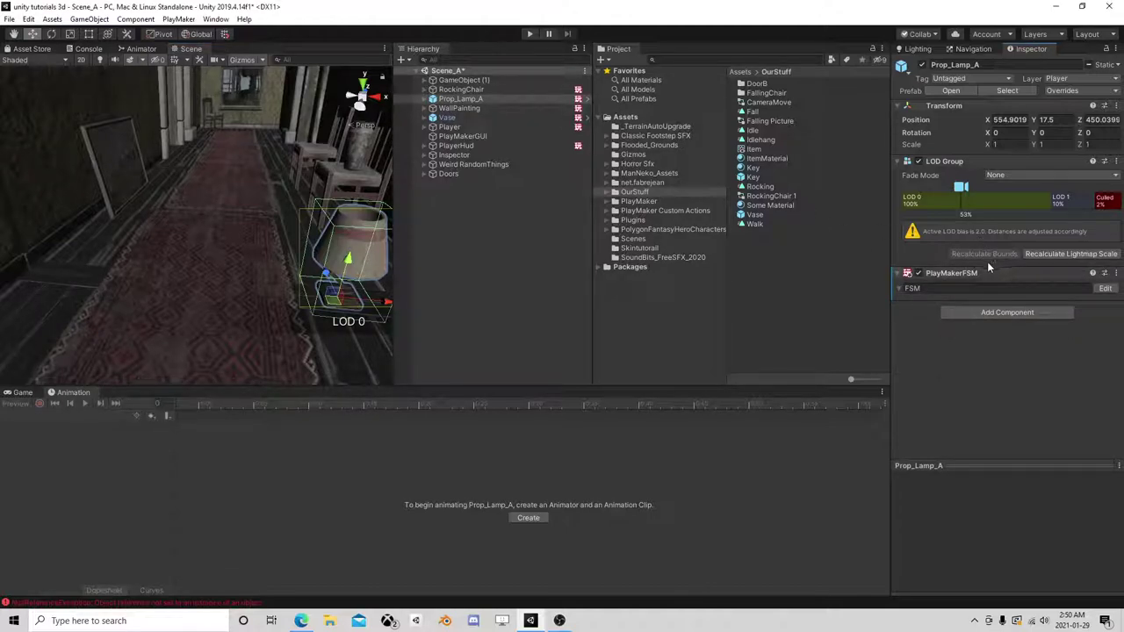
- Add a Sphere Collider to Prop_Lamp_A, set as a trigger with a radius of 6.41
{"action": "left_click", "coordinate": [1000, 314]}
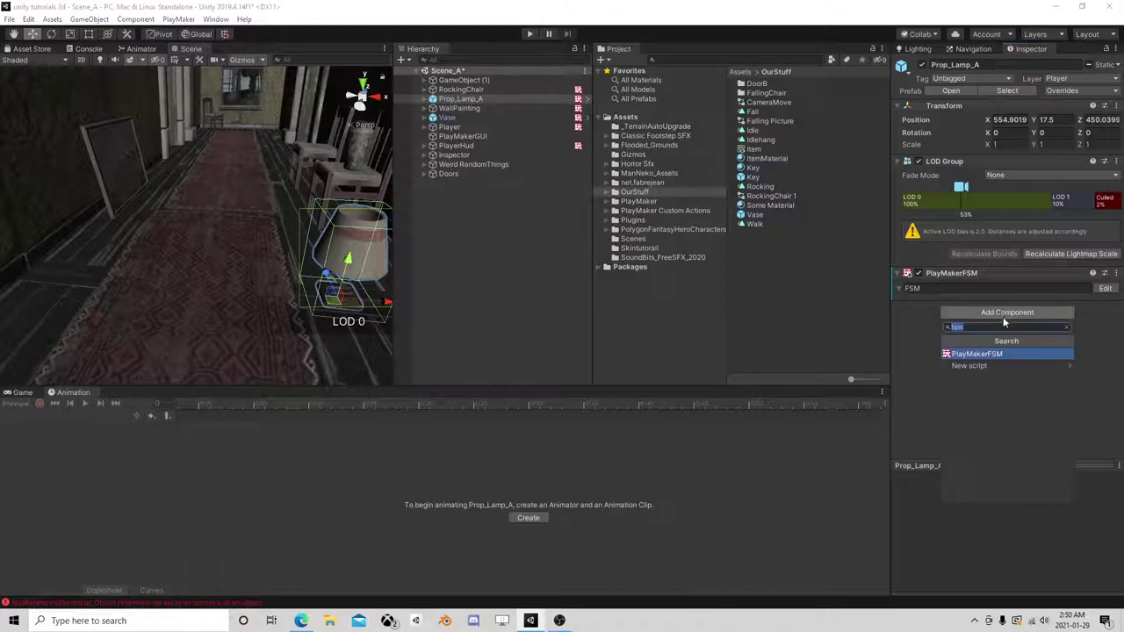
{"action": "type", "text": "sp"}
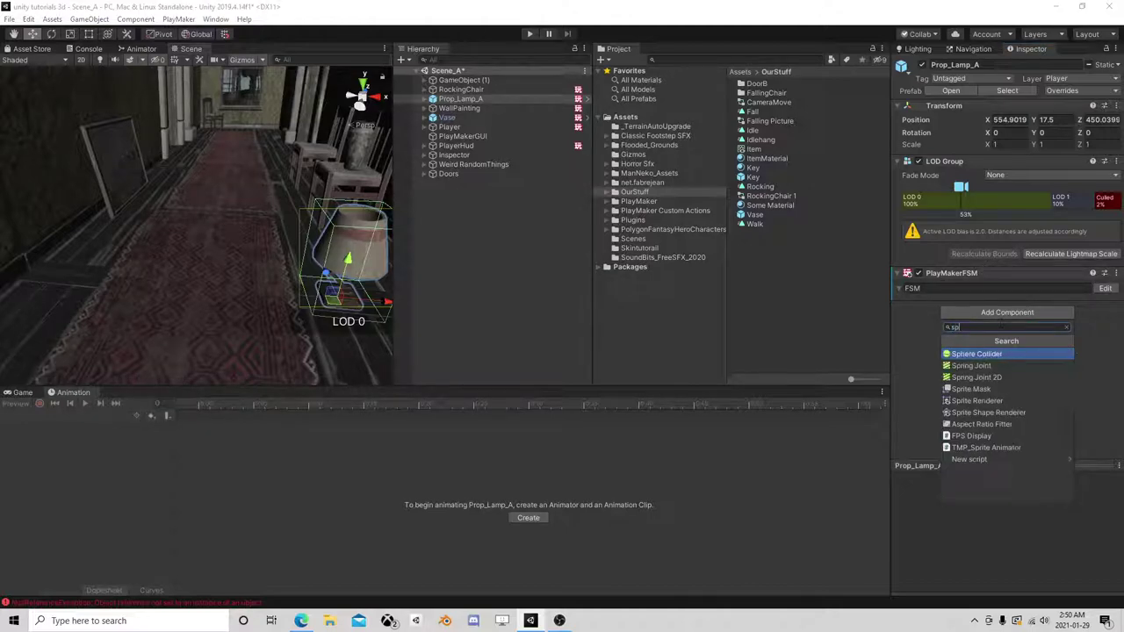
{"action": "left_click", "coordinate": [982, 354]}
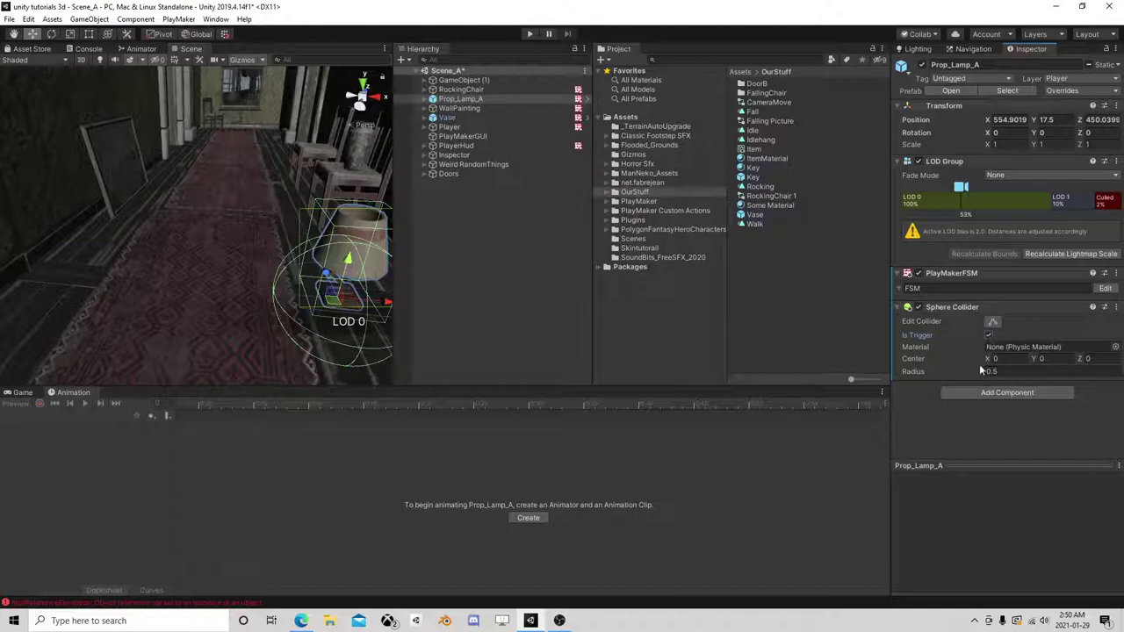
{"action": "left_click_drag", "start_coordinate": [949, 372], "coordinate": [1104, 375]}
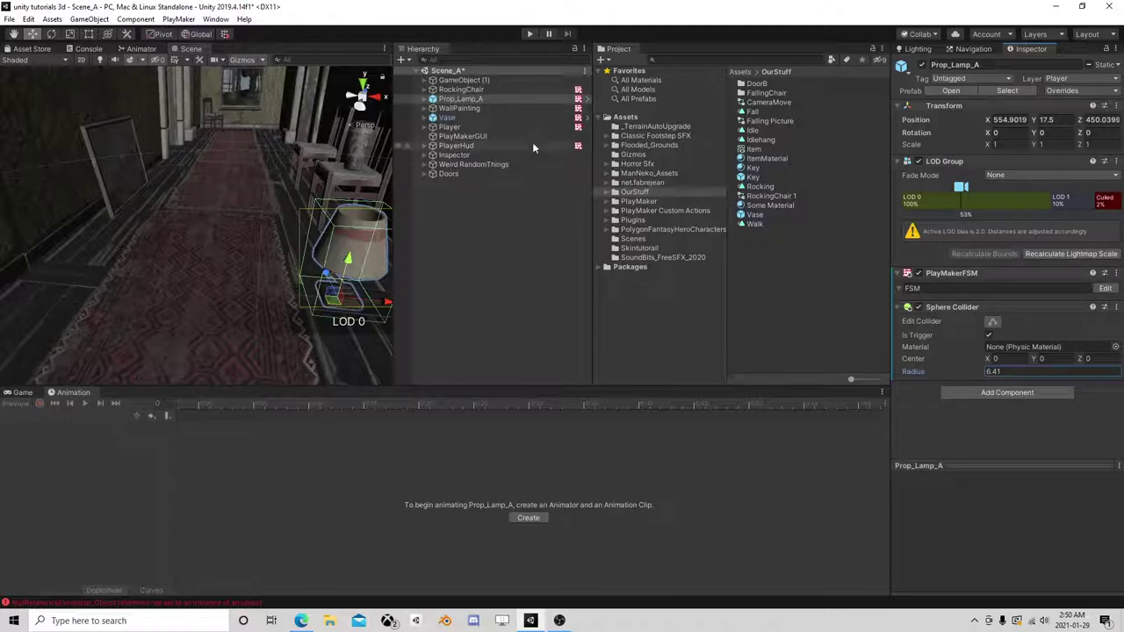
- Check the components of Prop_Lamp_A's LOD children and add a Rigidbody to the parent lamp
{"action": "left_click", "coordinate": [427, 99]}
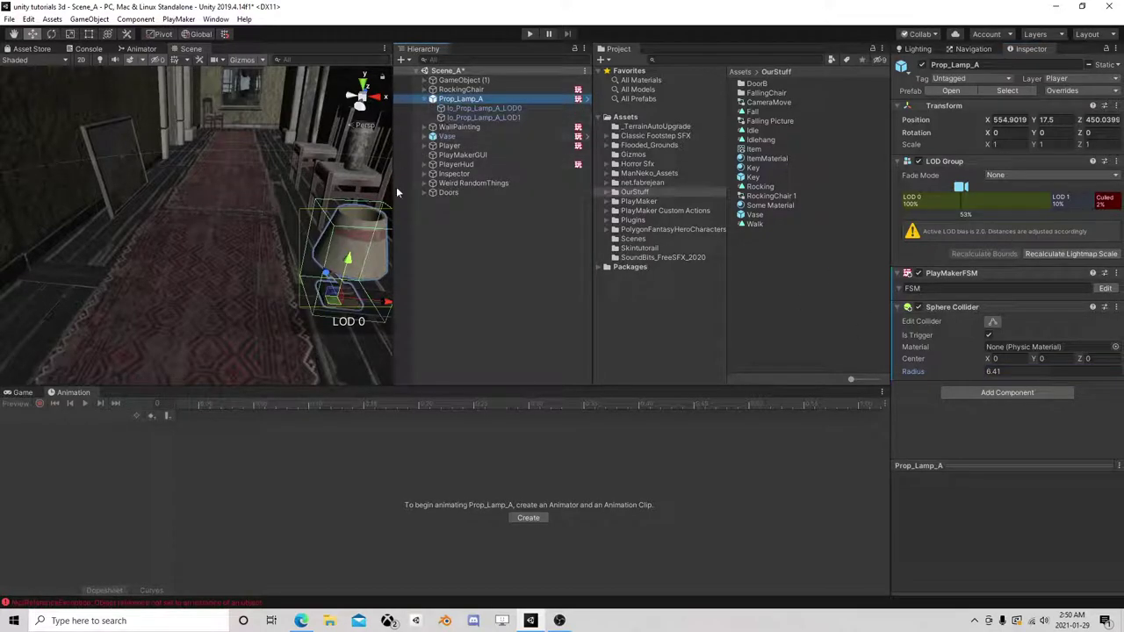
{"action": "left_click", "coordinate": [482, 108]}
{"action": "left_click", "coordinate": [484, 117]}
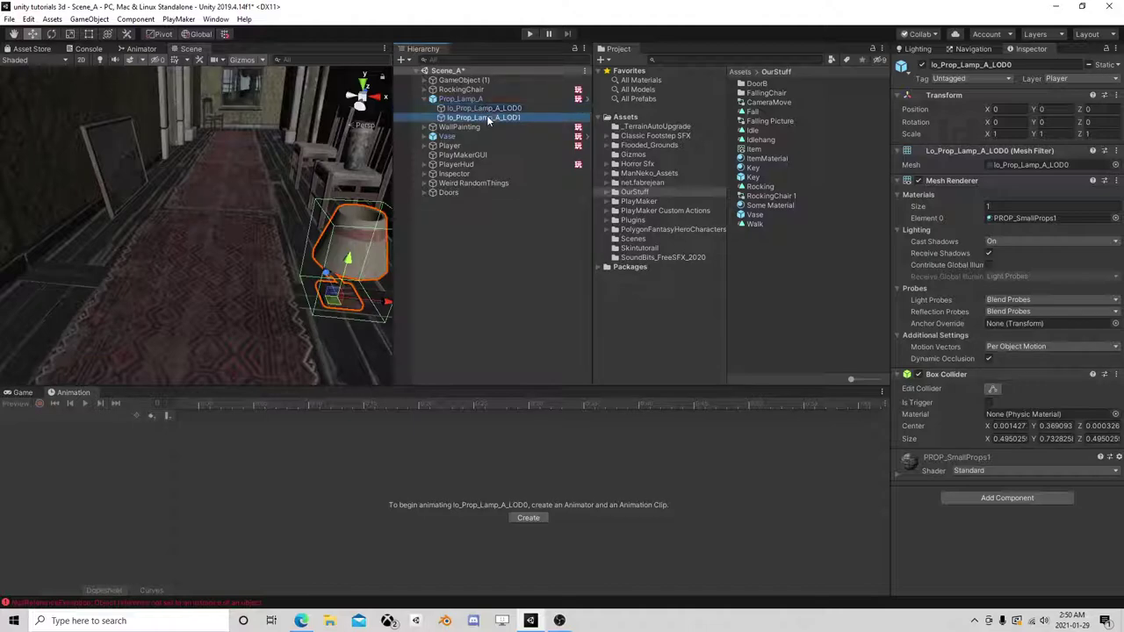
{"action": "left_click", "coordinate": [456, 99]}
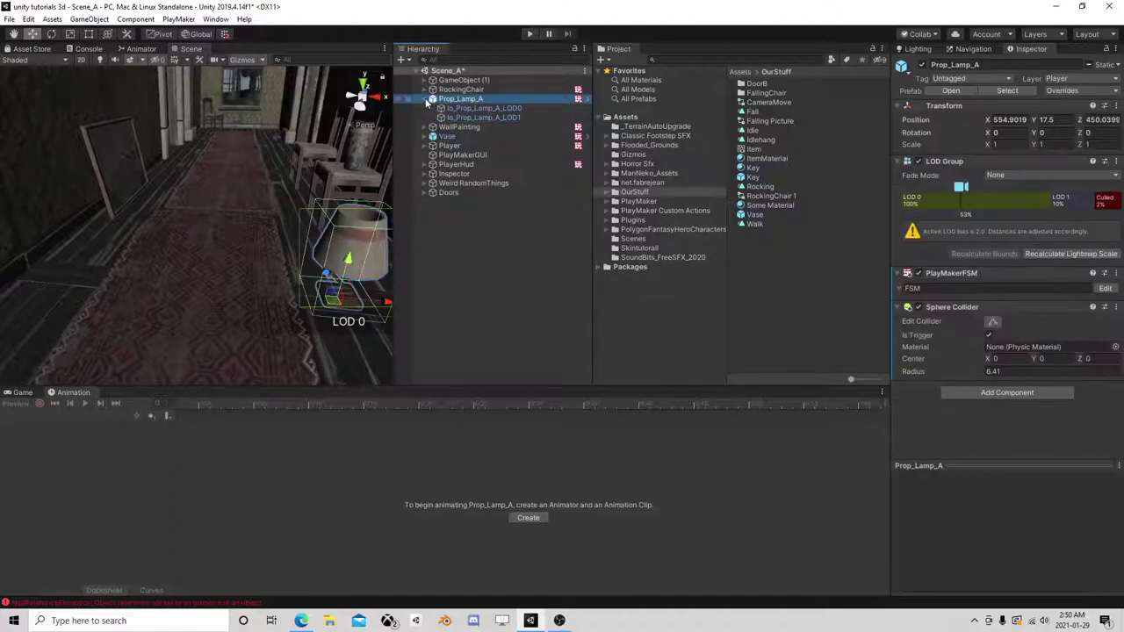
{"action": "left_click", "coordinate": [432, 99]}
{"action": "left_click", "coordinate": [988, 392]}
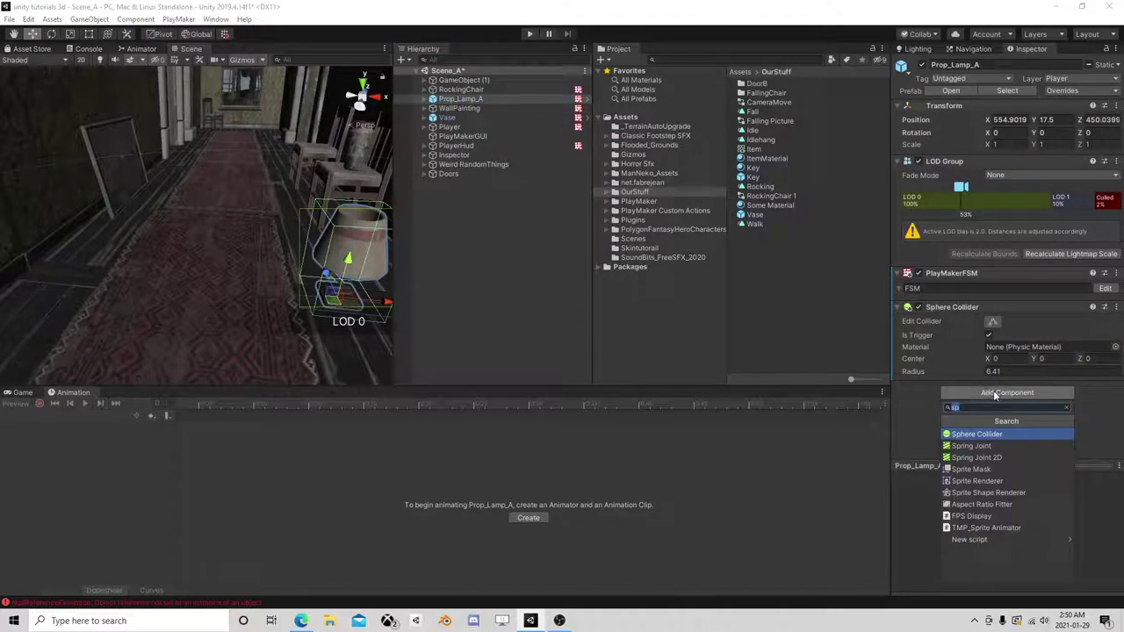
{"action": "type", "text": "ri"}
{"action": "left_click", "coordinate": [978, 435]}
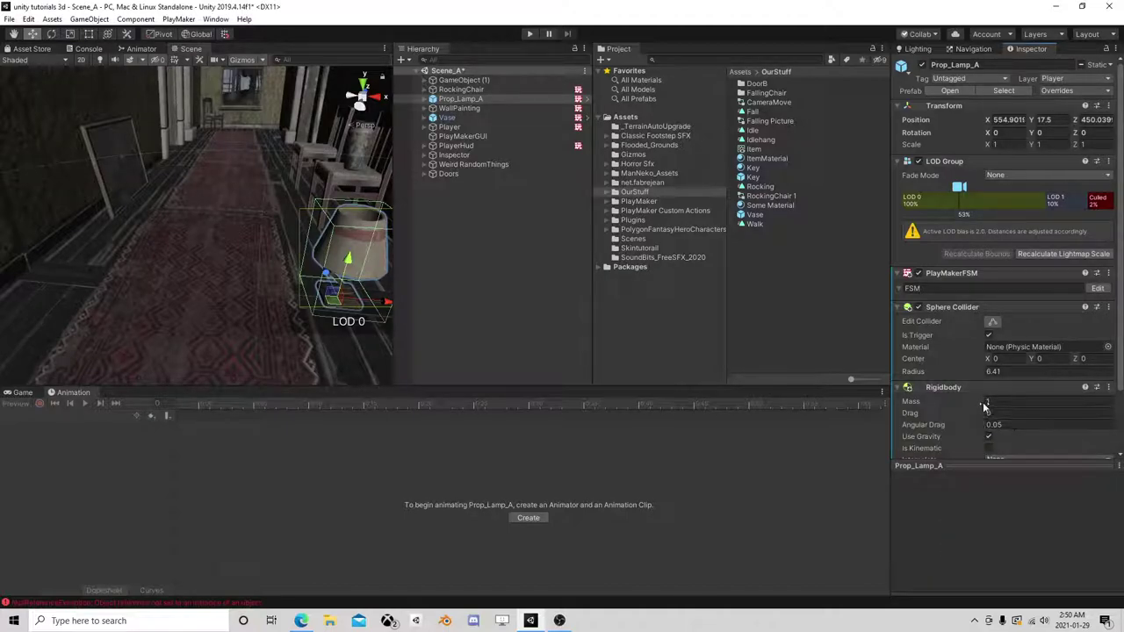
- Unpack the Prop_Lamp_A prefab instance in the scene
{"action": "left_click", "coordinate": [1098, 288]}
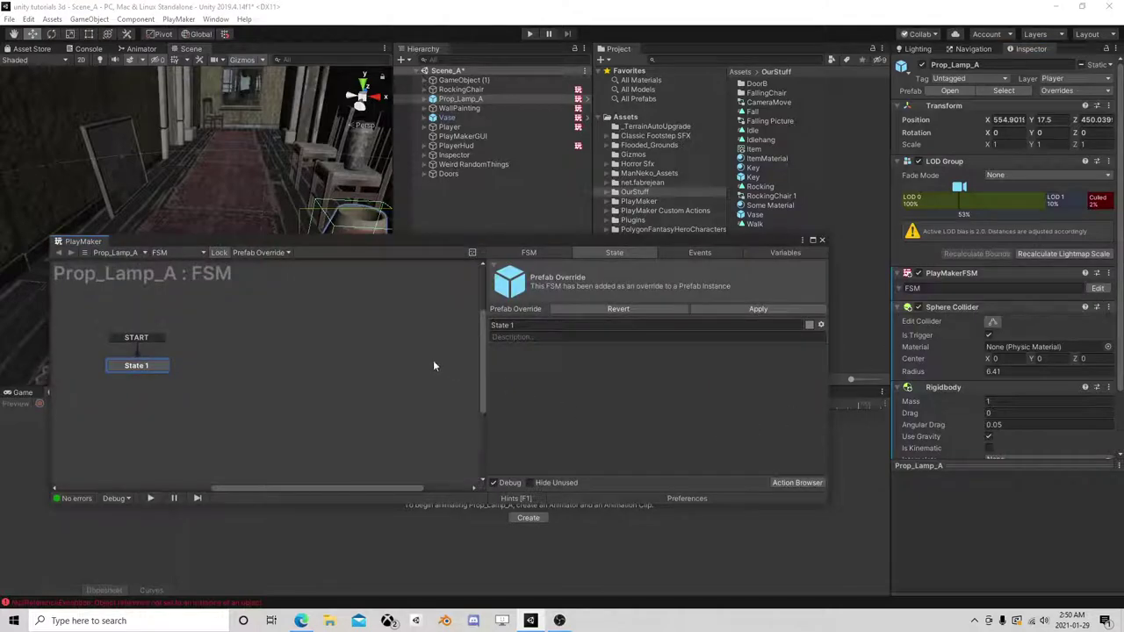
{"action": "left_click", "coordinate": [822, 241]}
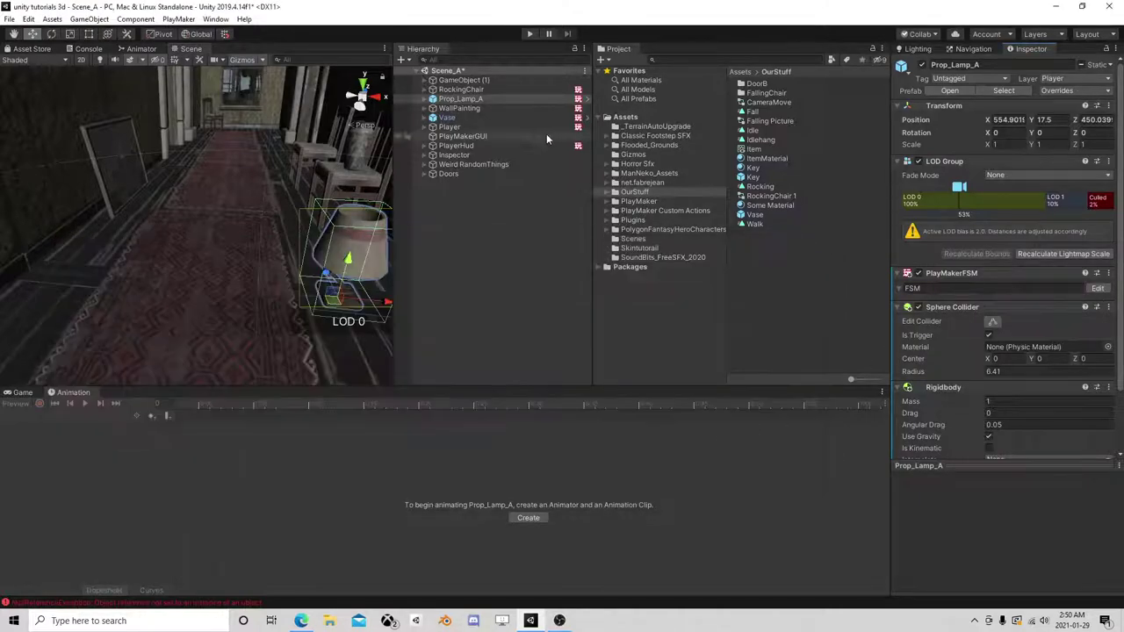
{"action": "left_click", "coordinate": [468, 108]}
{"action": "right_click", "coordinate": [460, 99]}
{"action": "left_click", "coordinate": [509, 231]}
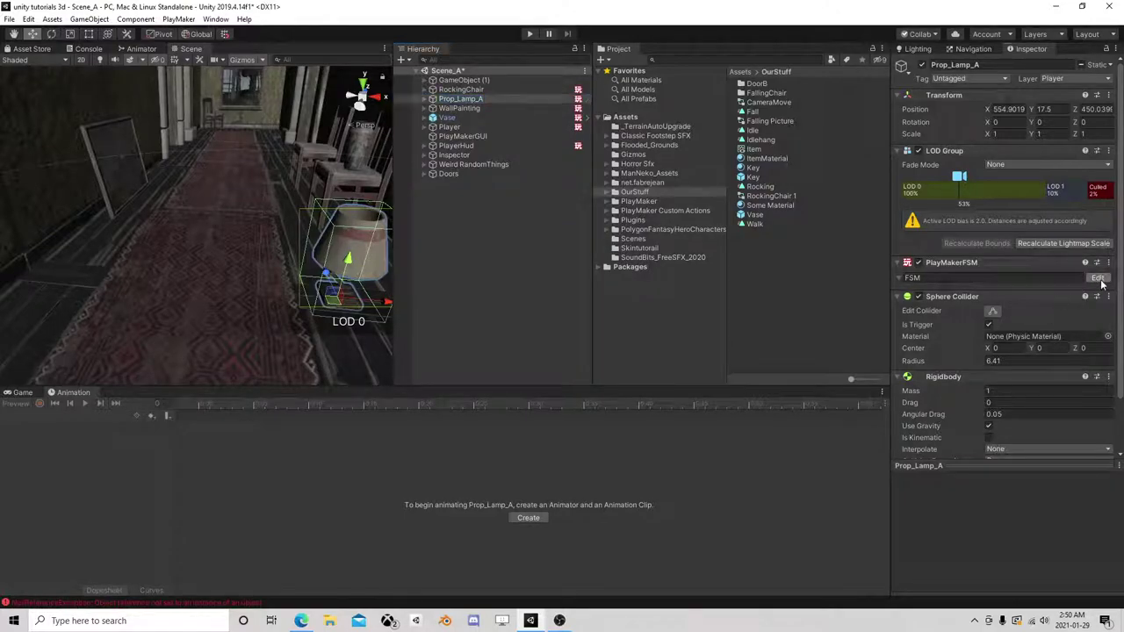
- Add a second state to Prop_Lamp_A's FSM and give it a global transition on the TRIGGER ENTER system event
{"action": "left_click", "coordinate": [1098, 277]}
{"action": "left_click", "coordinate": [795, 483]}
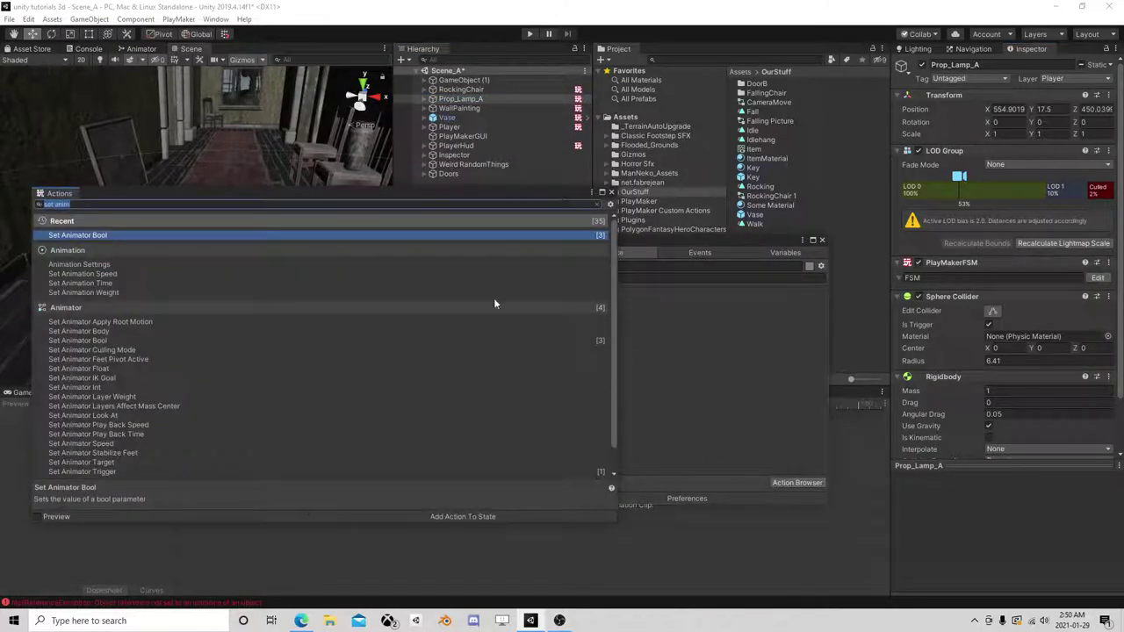
{"action": "left_click", "coordinate": [611, 193]}
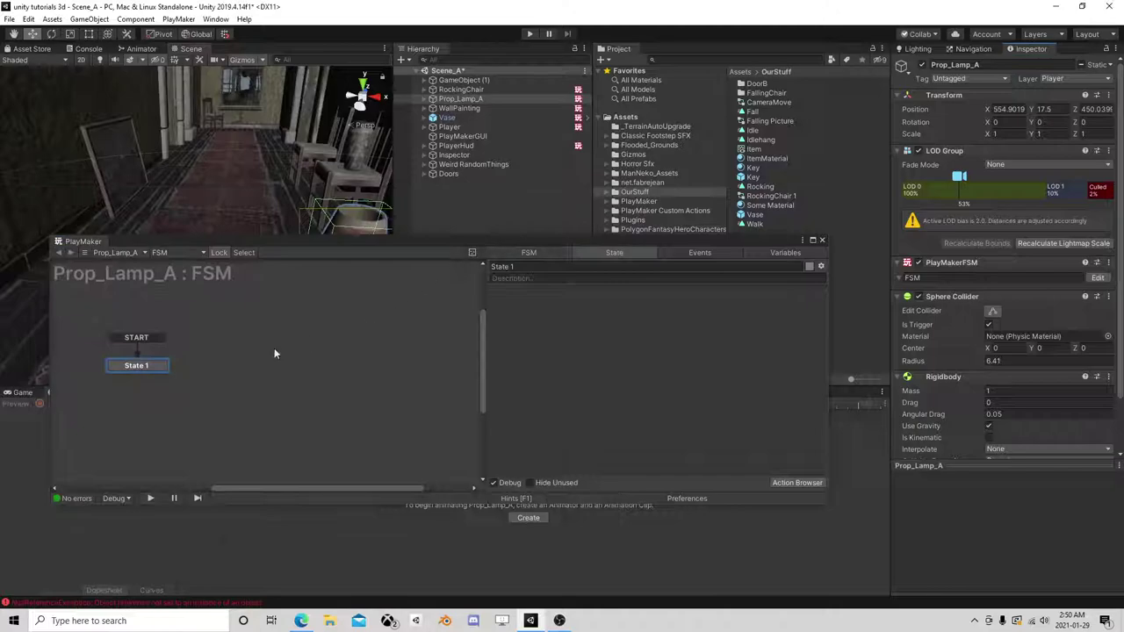
{"action": "right_click", "coordinate": [242, 360]}
{"action": "left_click", "coordinate": [264, 370]}
{"action": "right_click", "coordinate": [283, 366]}
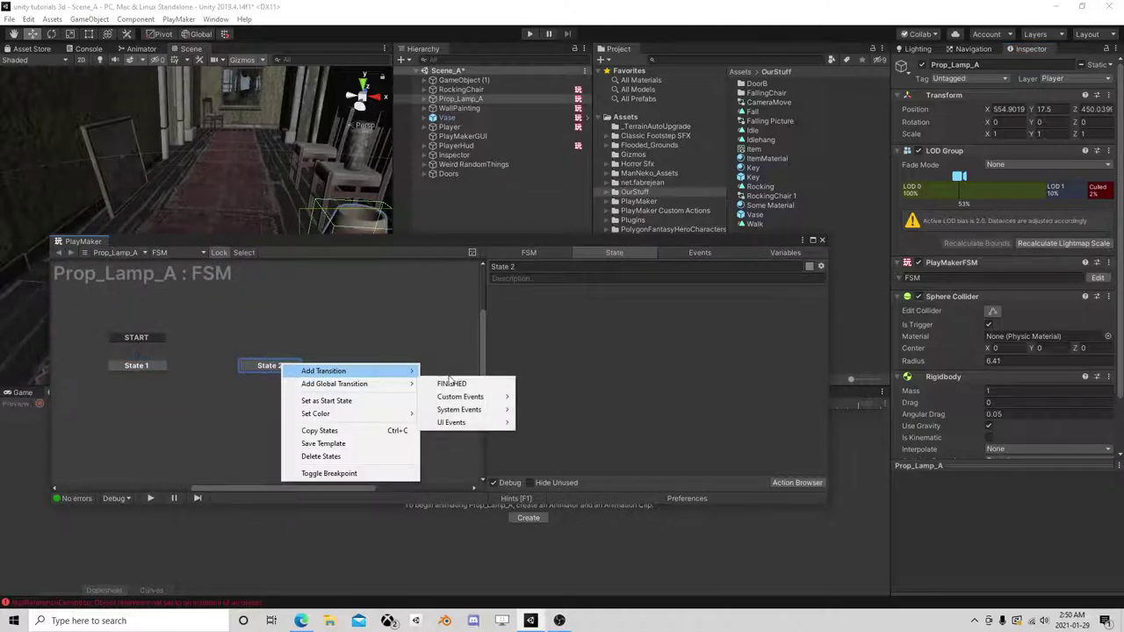
{"action": "mouse_move", "coordinate": [351, 384]}
{"action": "mouse_move", "coordinate": [459, 409]}
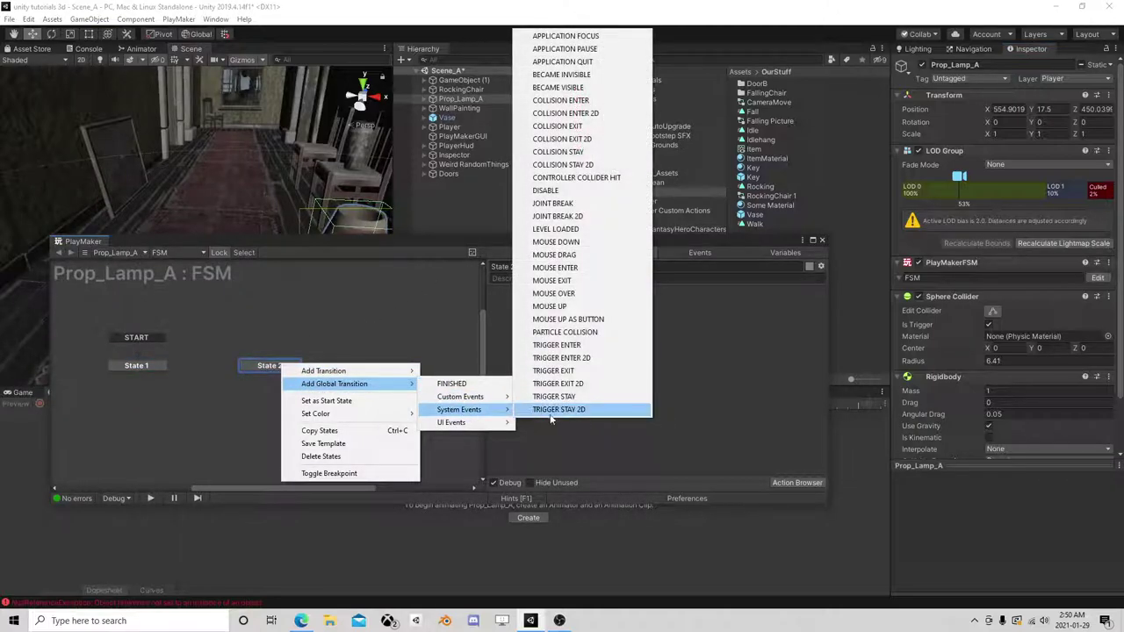
{"action": "left_click", "coordinate": [553, 347]}
- Add an Add Explosion Force action to State 2 of the lamp's FSM
{"action": "left_click", "coordinate": [797, 482]}
{"action": "type", "text": "add"}
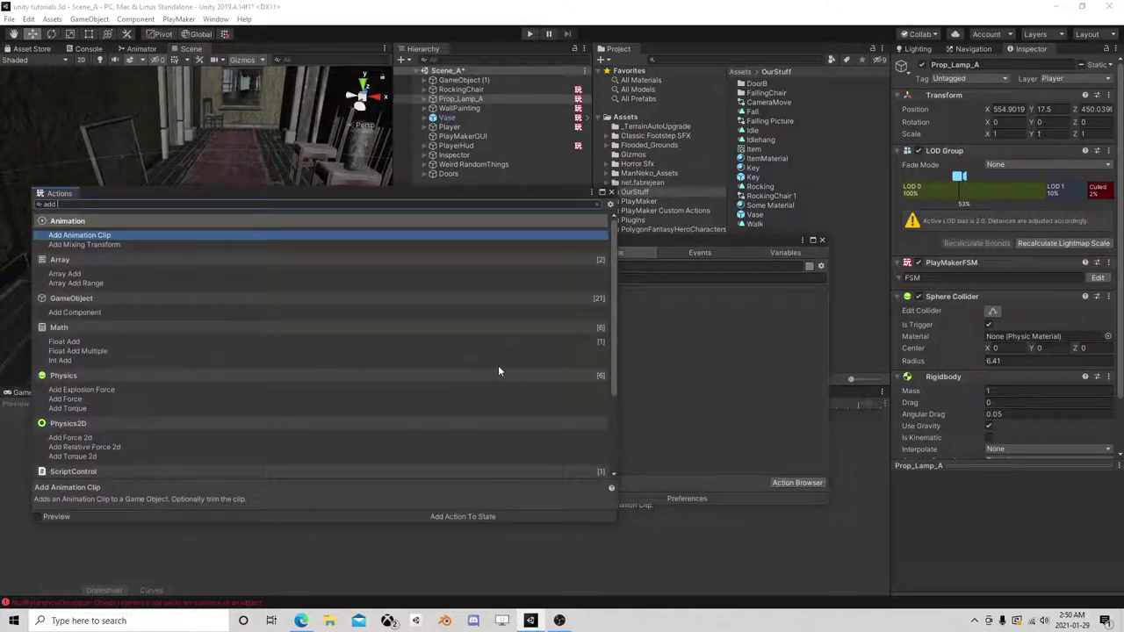
{"action": "key", "text": "BackSpace"}
{"action": "key", "text": "BackSpace"}
{"action": "key", "text": "BackSpace"}
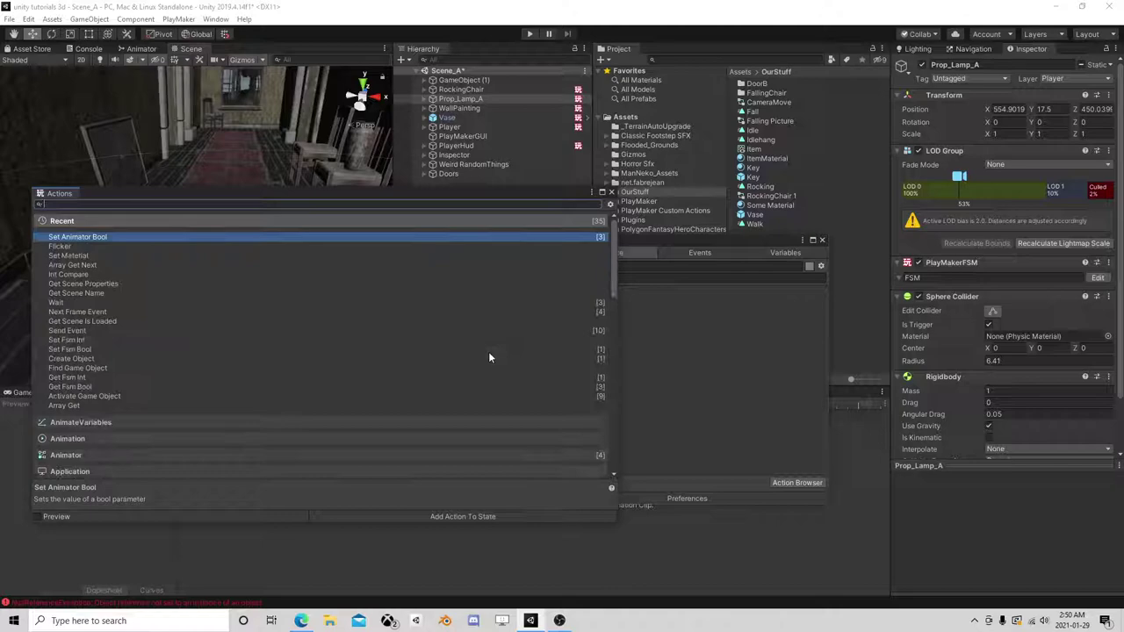
{"action": "type", "text": "expl"}
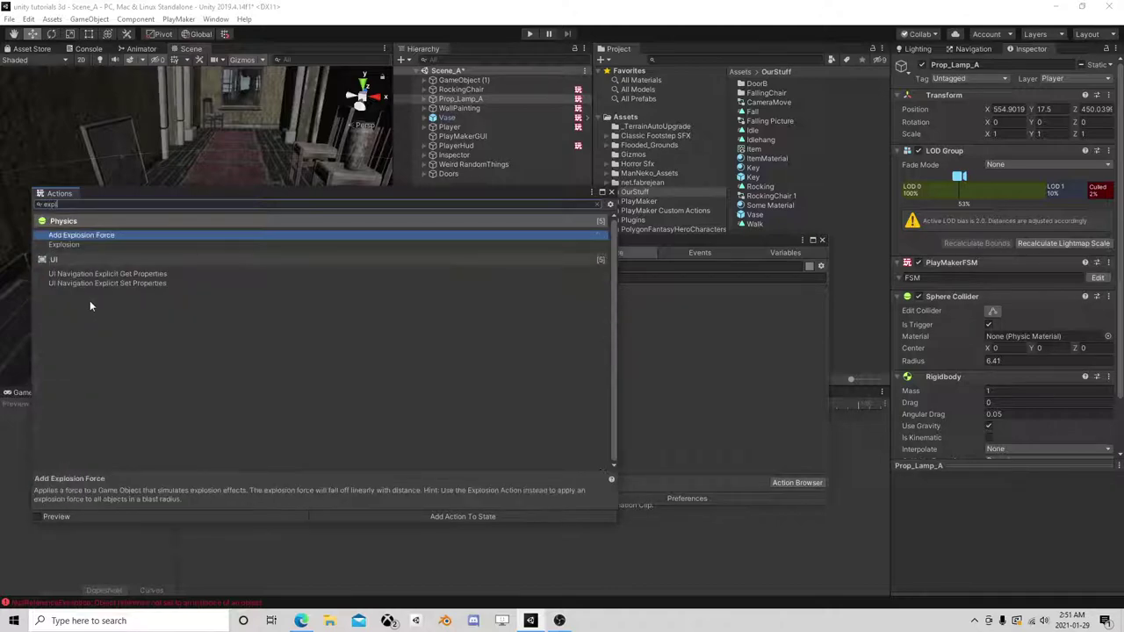
{"action": "double_click", "coordinate": [88, 235]}
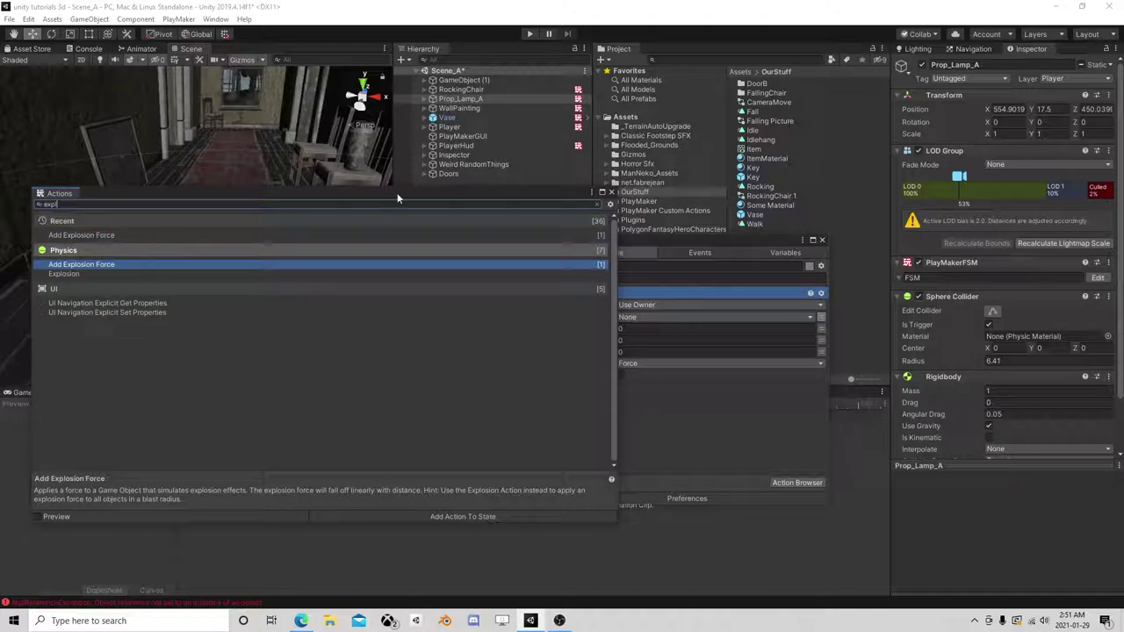
{"action": "left_click", "coordinate": [612, 193]}
- Create an empty child object under Prop_Lamp_A and lower it slightly to about Y -0.098
{"action": "right_click", "coordinate": [466, 99]}
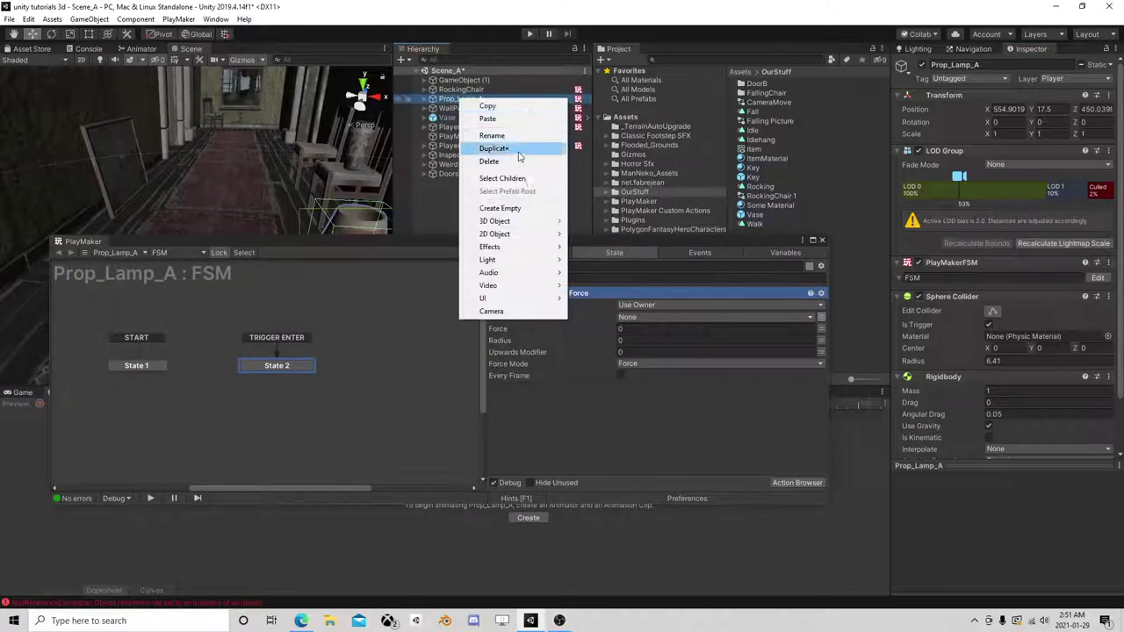
{"action": "left_click", "coordinate": [490, 209]}
{"action": "key", "text": "f"}
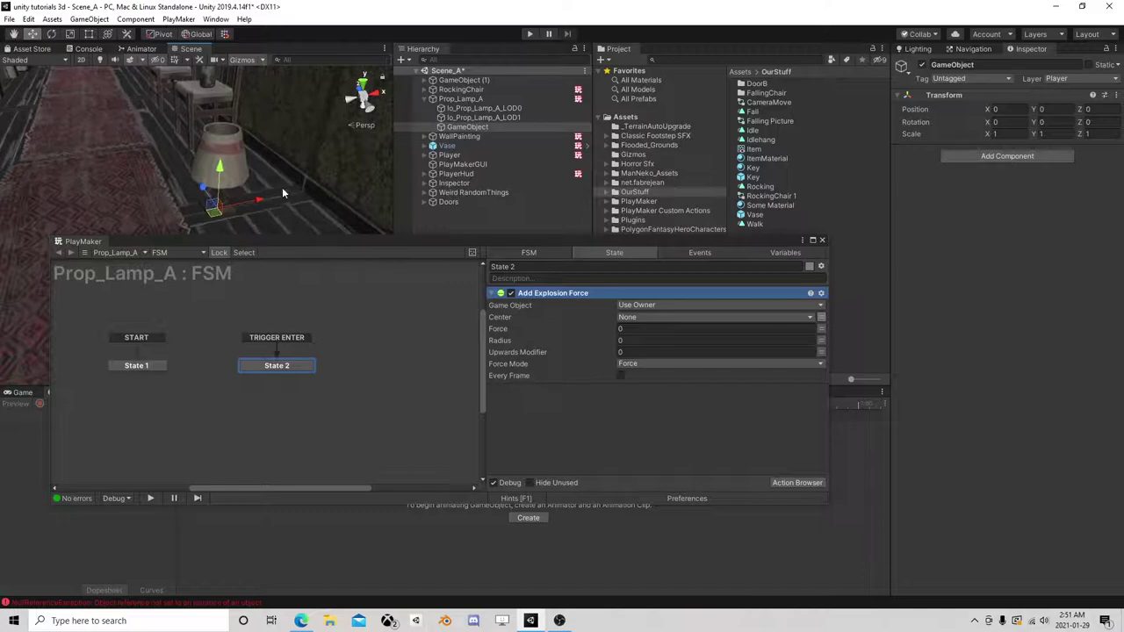
{"action": "left_click_drag", "start_coordinate": [221, 175], "coordinate": [222, 174]}
- Delete the empty child object under Prop_Lamp_A and clear the Add Explosion Force action from State 2
{"action": "left_click", "coordinate": [480, 128]}
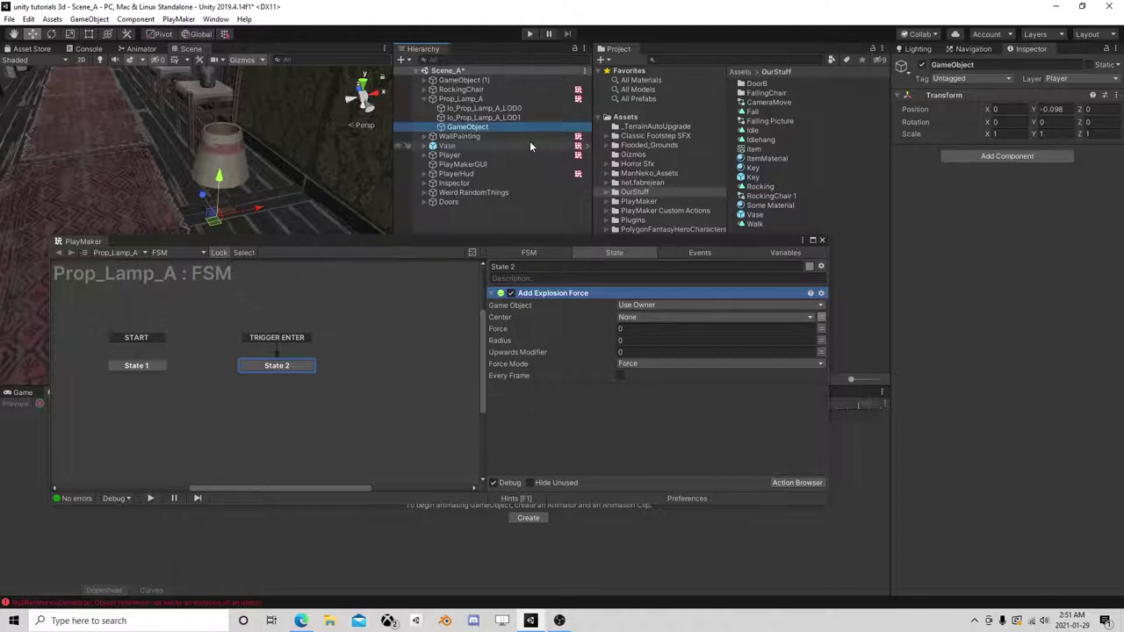
{"action": "key", "text": "Delete"}
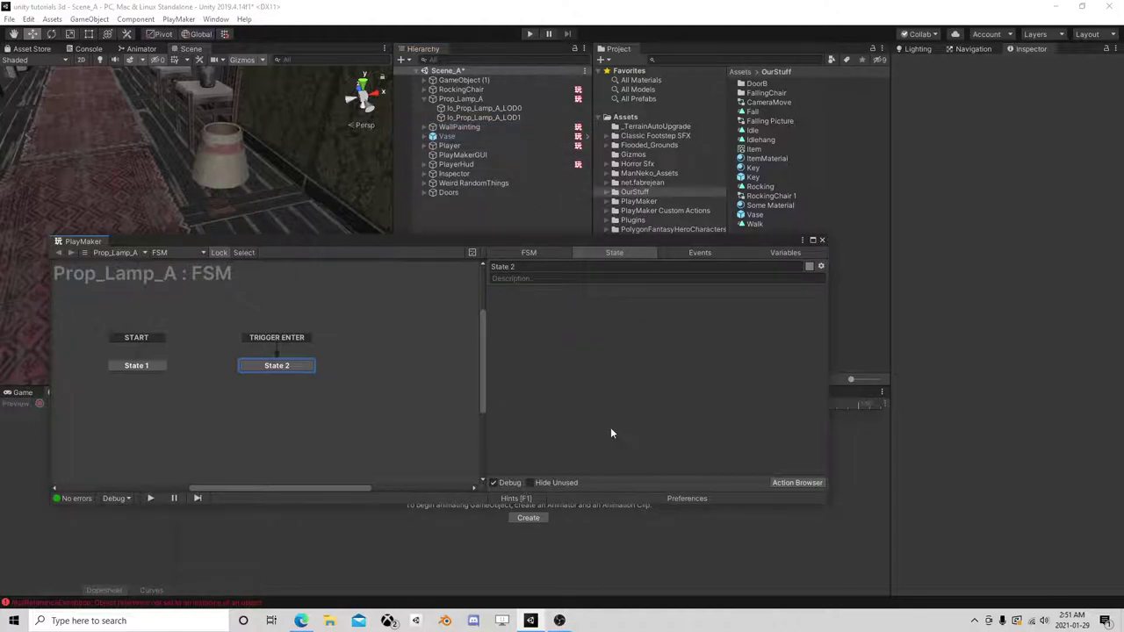
- Add three Random Float actions to State 2 of the lamp's FSM
{"action": "left_click", "coordinate": [795, 484]}
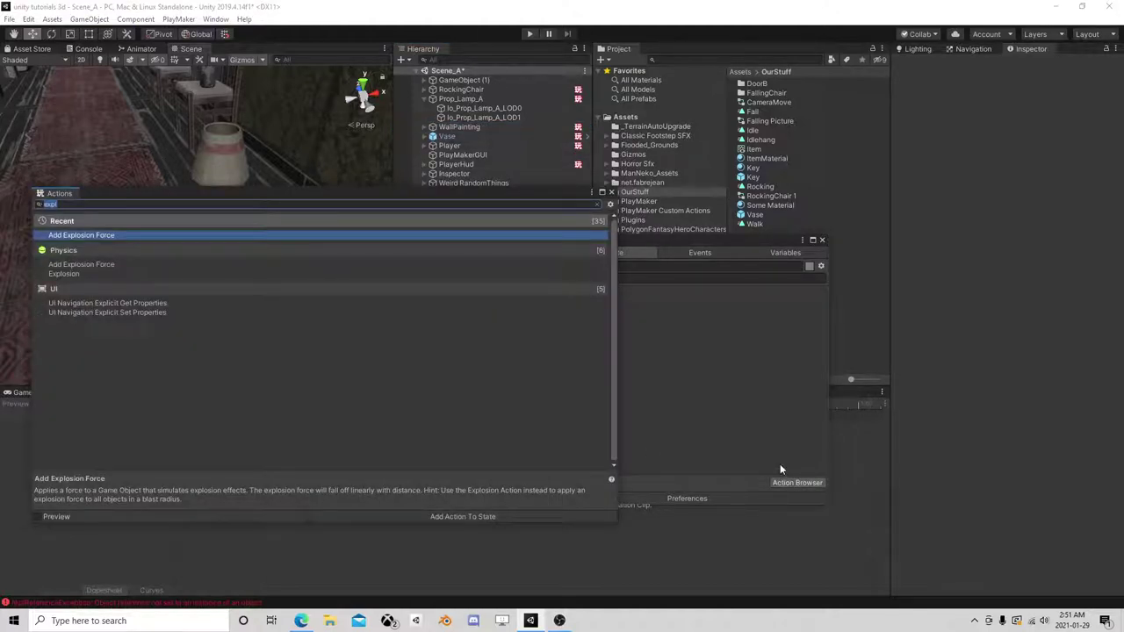
{"action": "type", "text": "random i"}
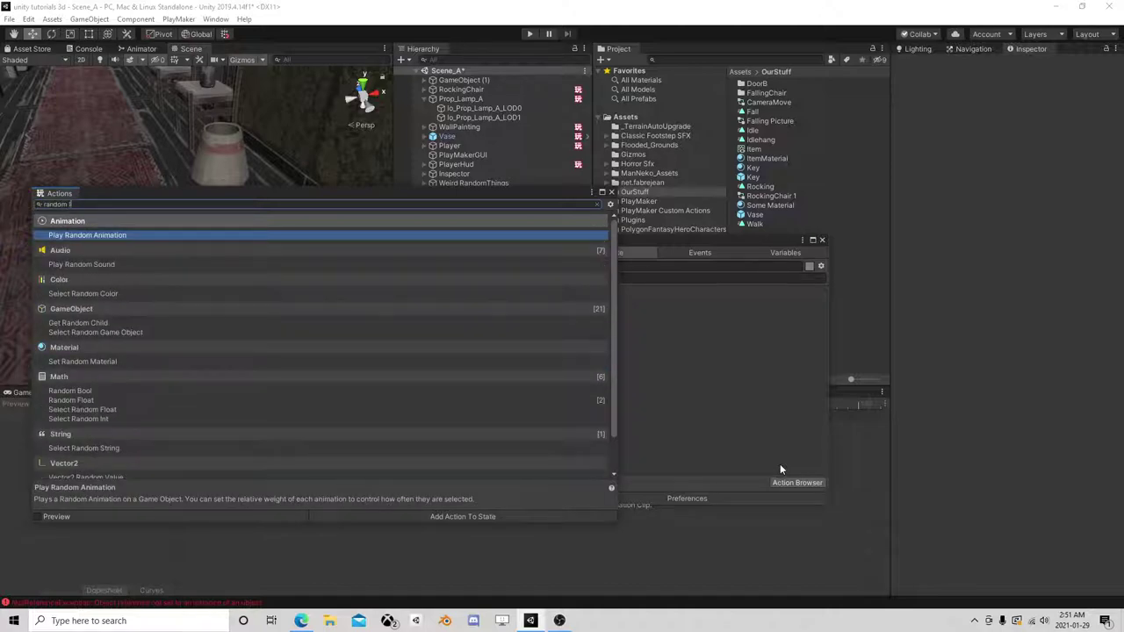
{"action": "key", "text": "BackSpace"}
{"action": "type", "text": "flo"}
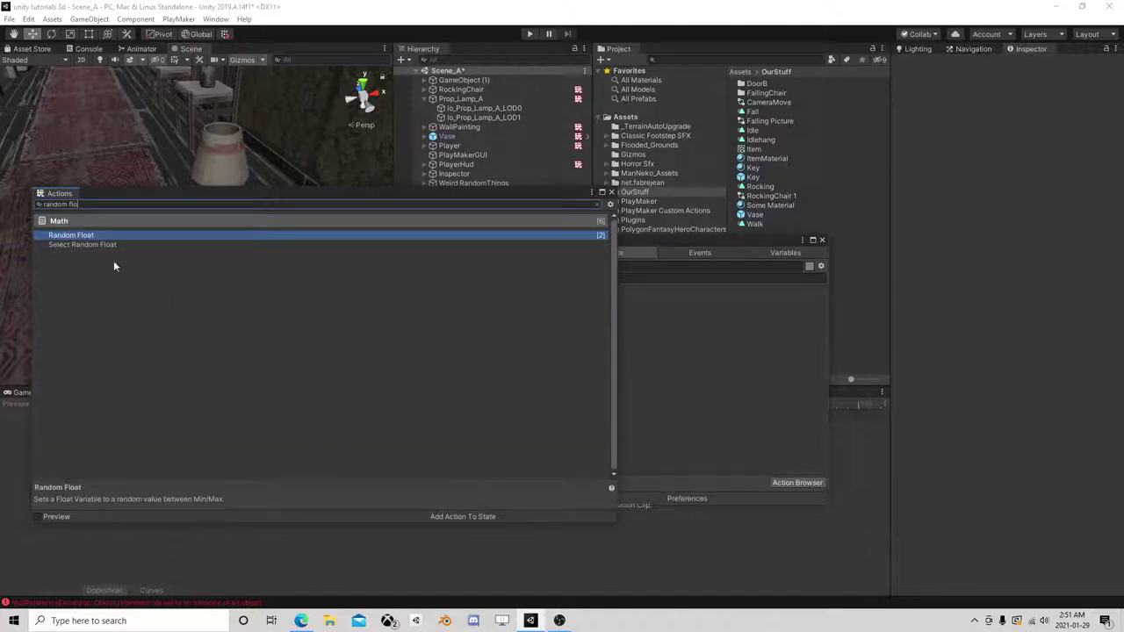
{"action": "double_click", "coordinate": [97, 236]}
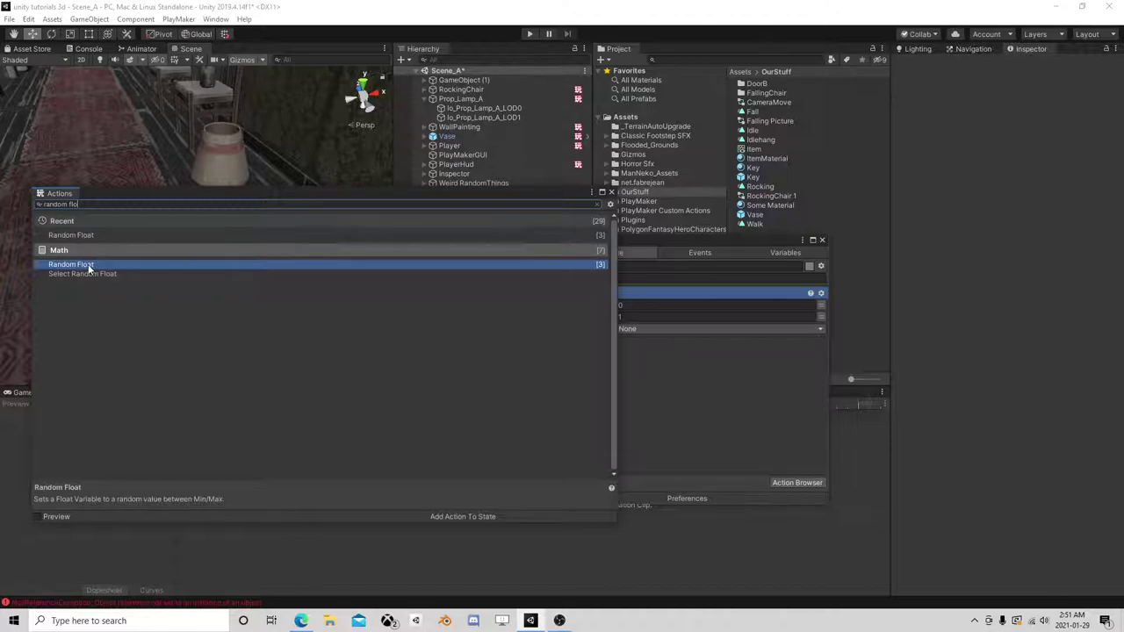
{"action": "double_click", "coordinate": [89, 267]}
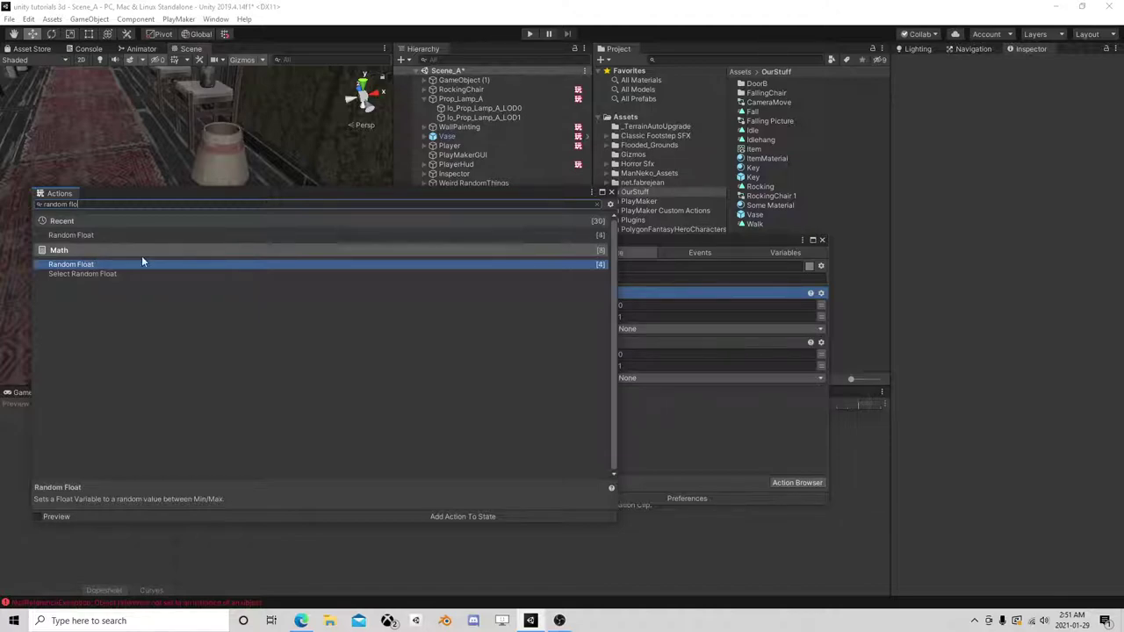
{"action": "double_click", "coordinate": [95, 267]}
{"action": "left_click", "coordinate": [612, 193]}
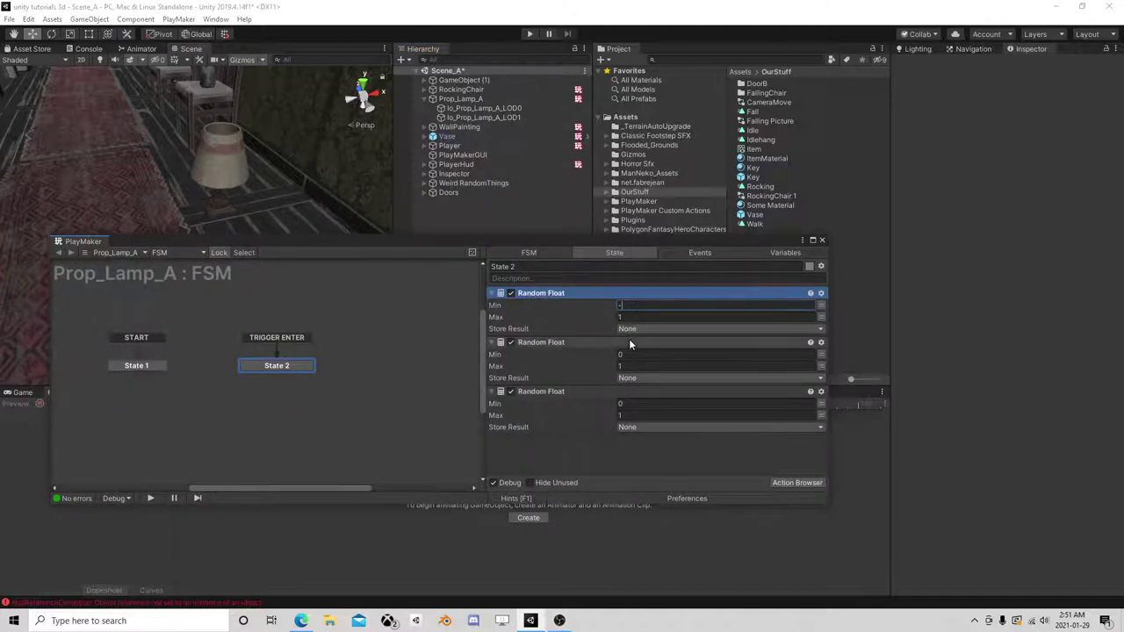
- Set the first Random Float to a range of -10 to 10 and store its result in a new variable X
{"action": "key", "text": "Tab"}
{"action": "type", "text": "10"}
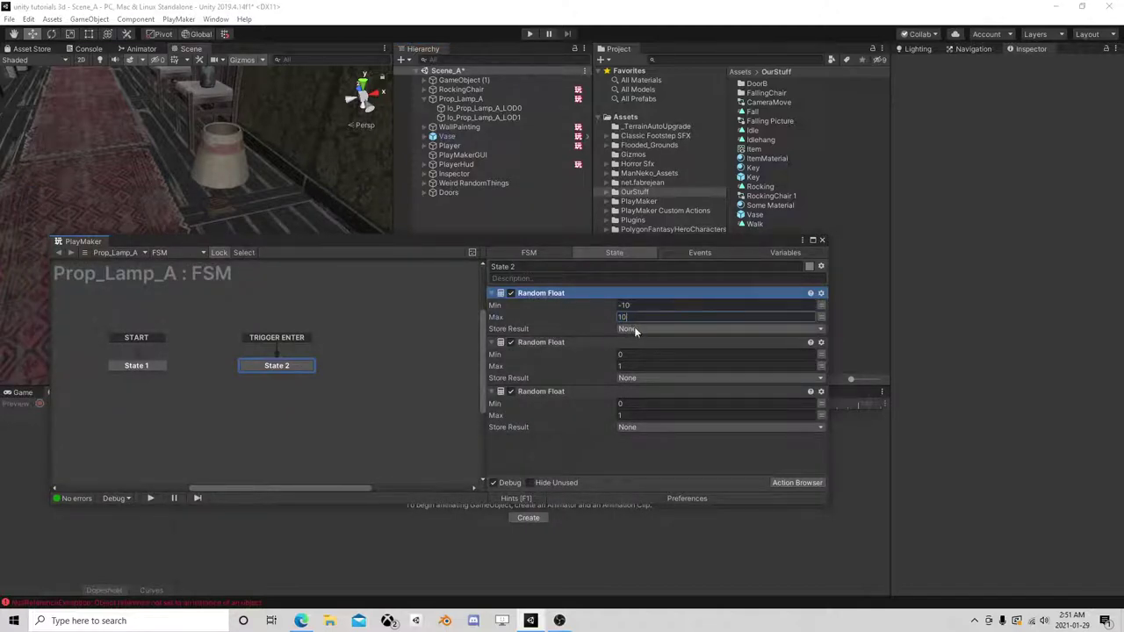
{"action": "left_click", "coordinate": [636, 329]}
{"action": "left_click", "coordinate": [652, 356]}
{"action": "type", "text": "X"}
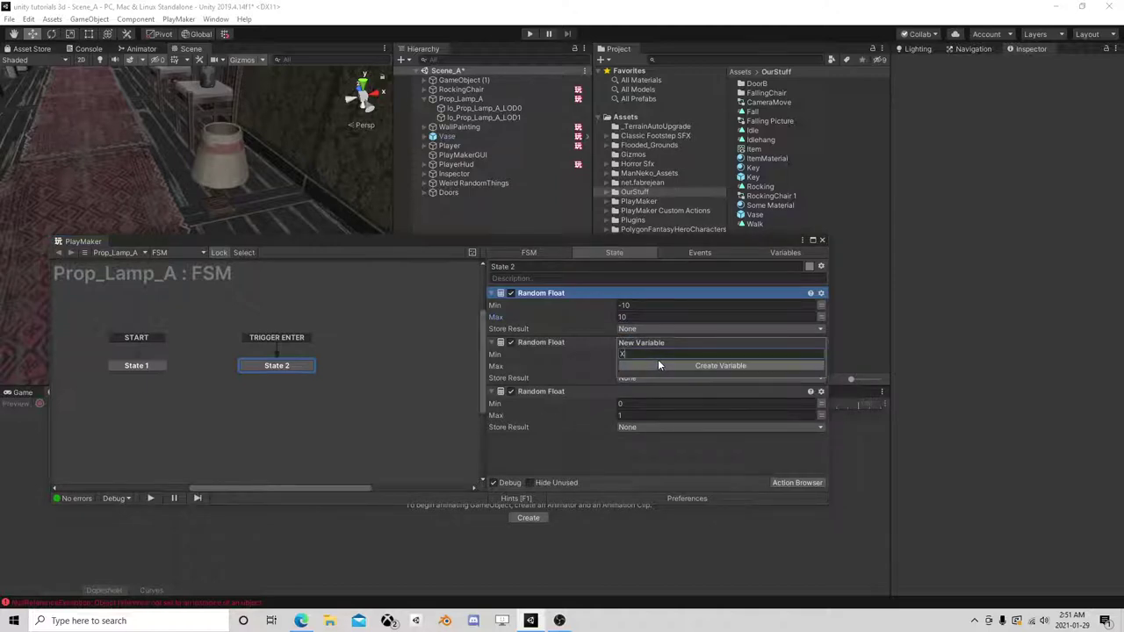
{"action": "left_click", "coordinate": [659, 365]}
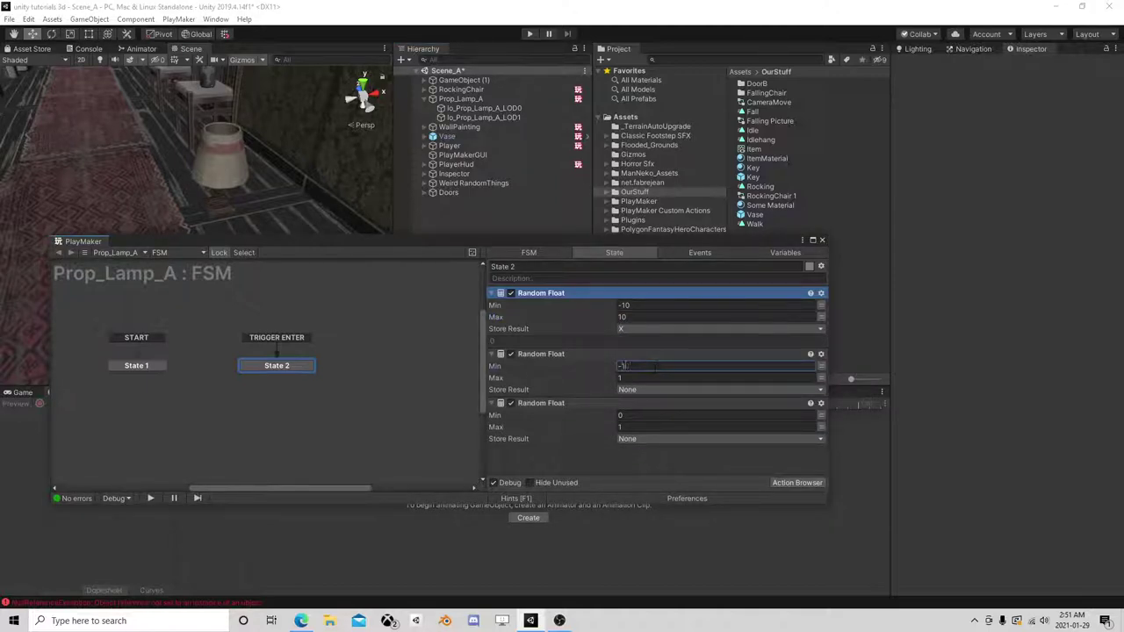
- Set the second Random Float to a range of -10 to 10 and store its result in a new variable Z
{"action": "type", "text": "-10"}
{"action": "key", "text": "Tab"}
{"action": "type", "text": "10"}
{"action": "left_click", "coordinate": [638, 390]}
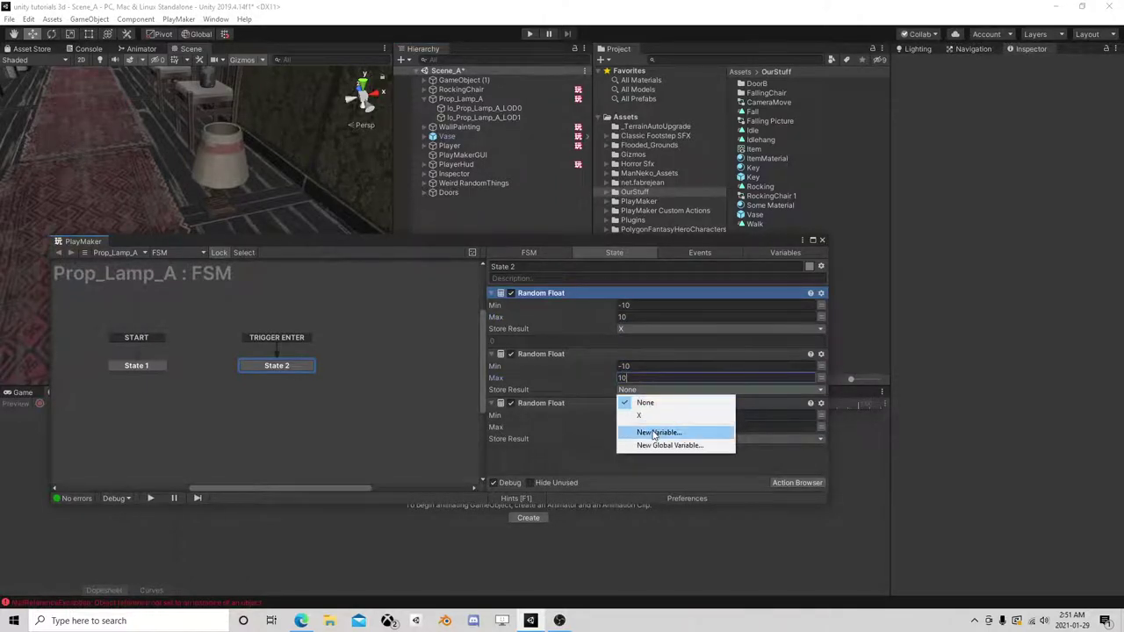
{"action": "left_click", "coordinate": [650, 431]}
{"action": "type", "text": "Z"}
{"action": "left_click", "coordinate": [653, 429]}
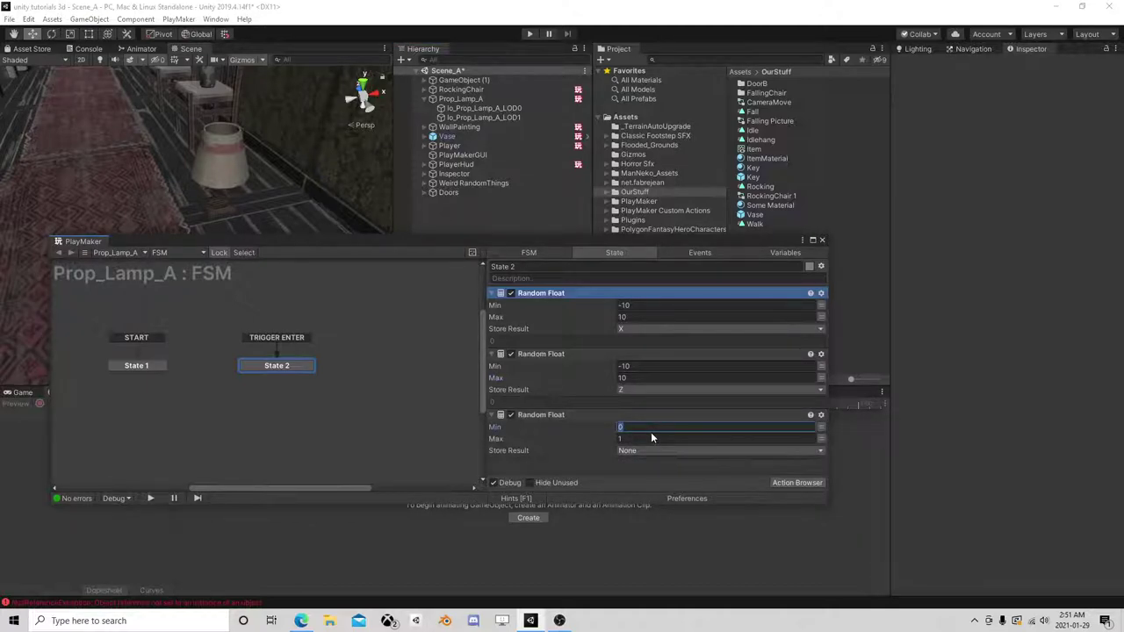
- Set the third Random Float to 5 to 15, stored in a new variable Y, and collapse all three actions
{"action": "type", "text": "5"}
{"action": "key", "text": "Tab"}
{"action": "left_click", "coordinate": [644, 450]}
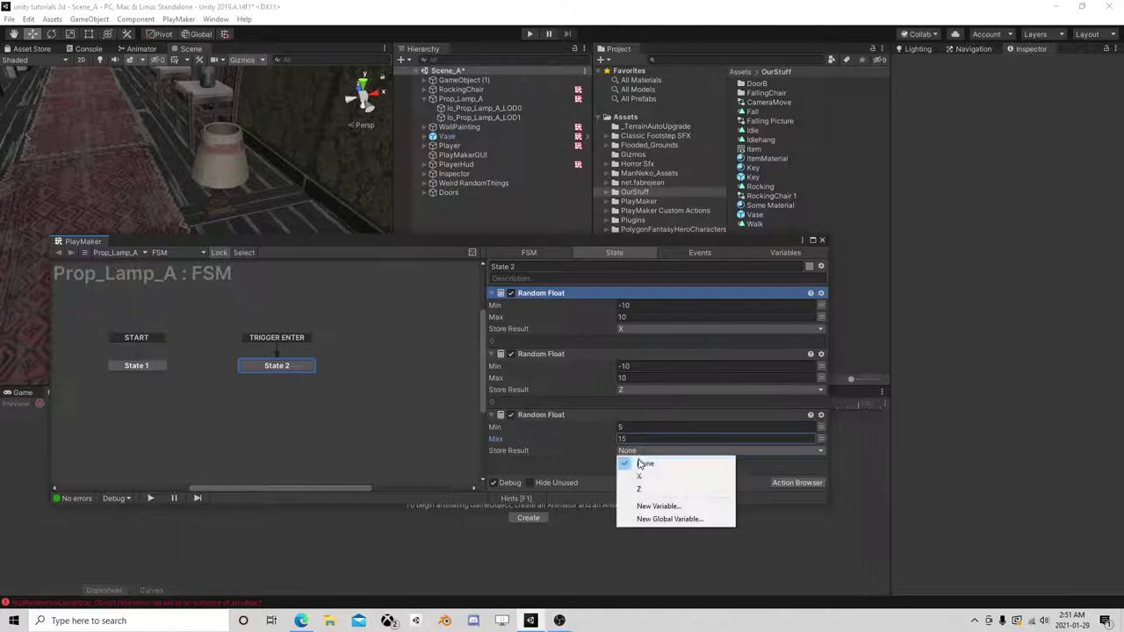
{"action": "left_click", "coordinate": [647, 504]}
{"action": "type", "text": "Y"}
{"action": "key", "text": "Return"}
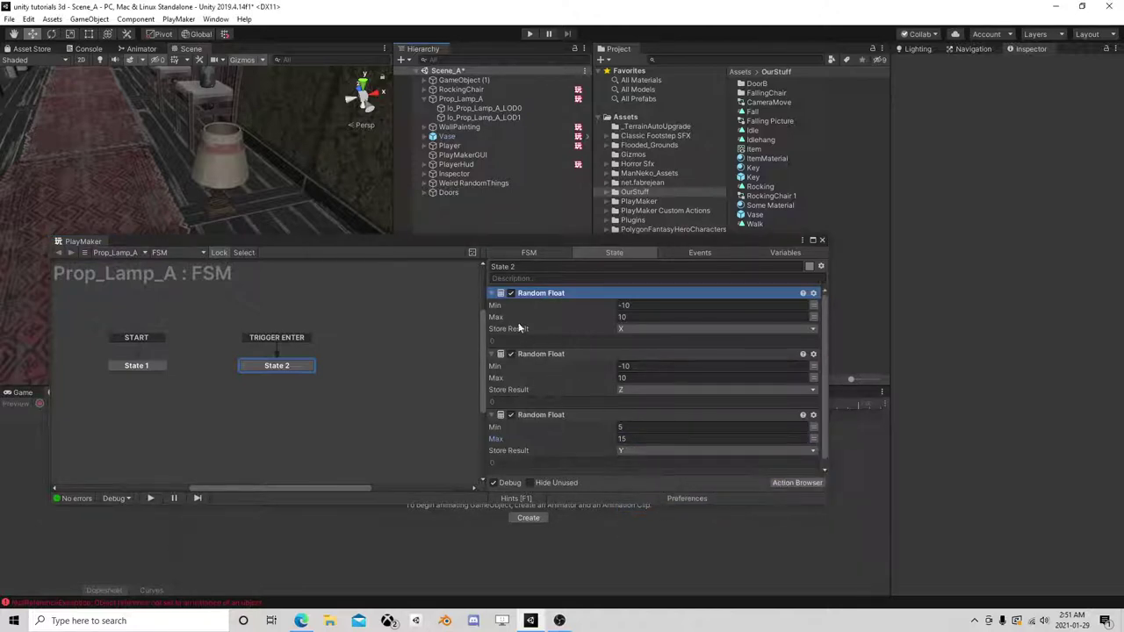
{"action": "left_click", "coordinate": [494, 294]}
{"action": "left_click", "coordinate": [495, 305]}
{"action": "left_click", "coordinate": [497, 320]}
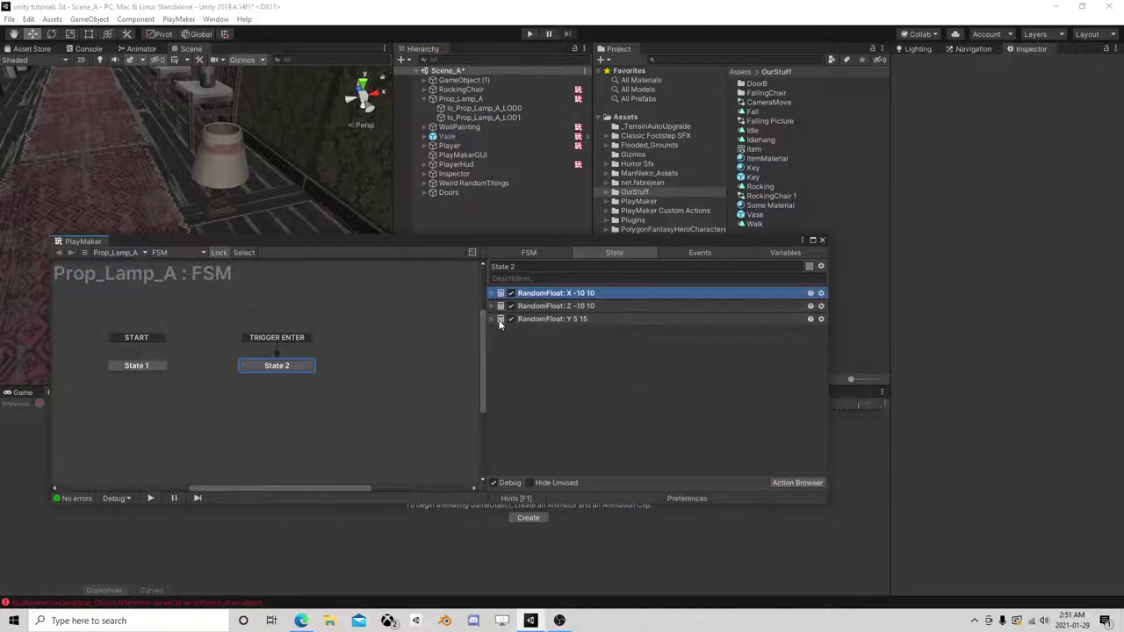
- Add the physics Add Force action to State 2 of the lamp's FSM
{"action": "left_click", "coordinate": [793, 482]}
{"action": "type", "text": "add fo"}
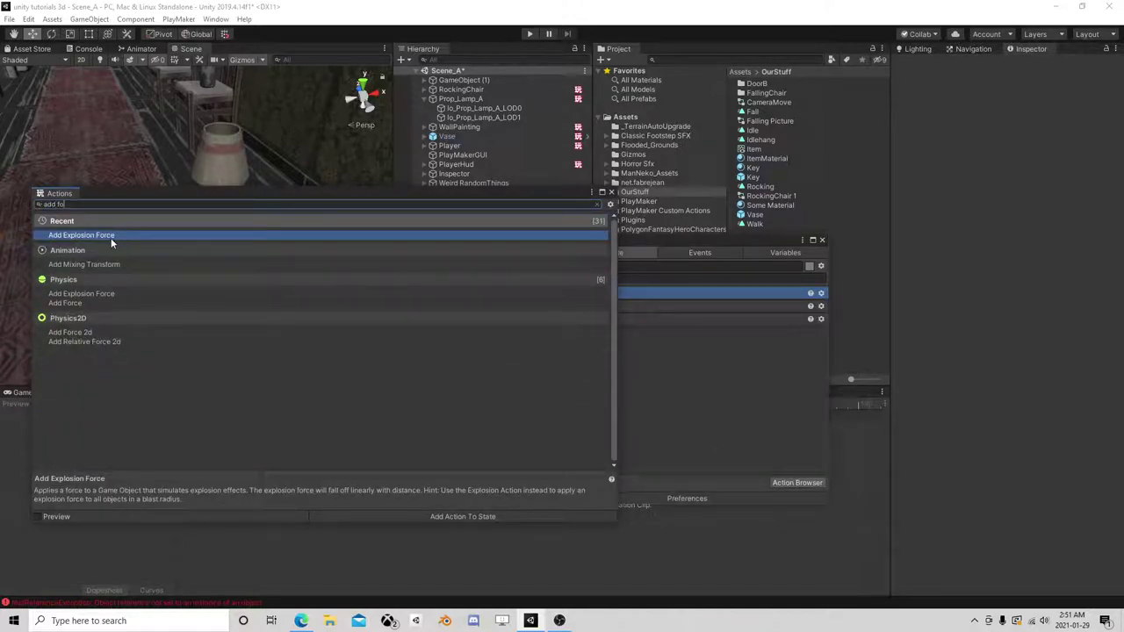
{"action": "double_click", "coordinate": [76, 303]}
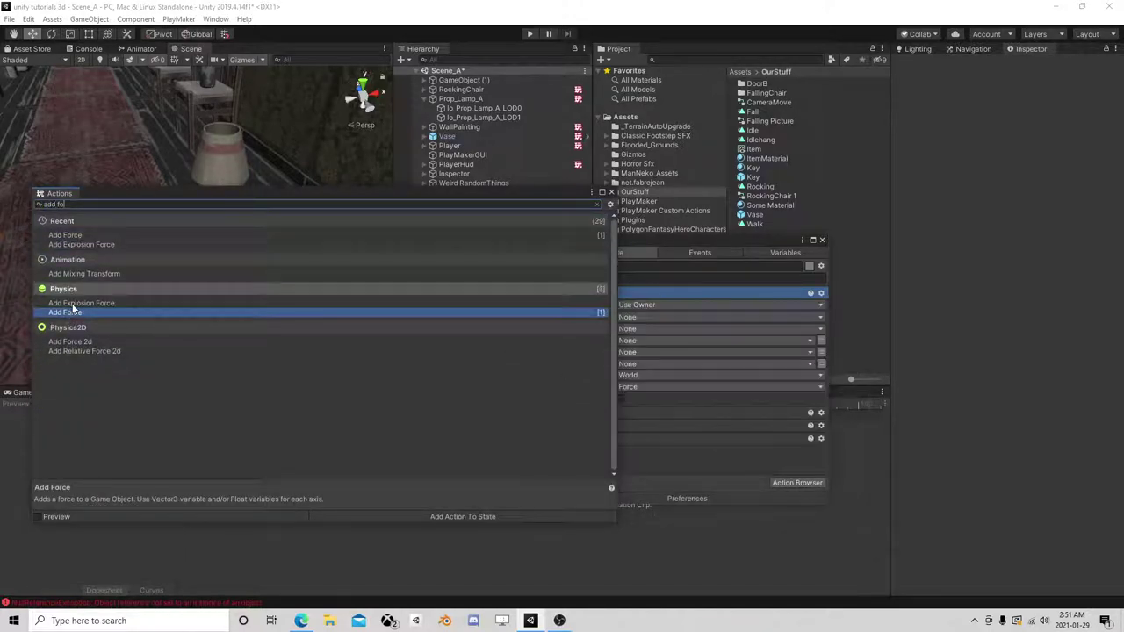
{"action": "left_click", "coordinate": [612, 192]}
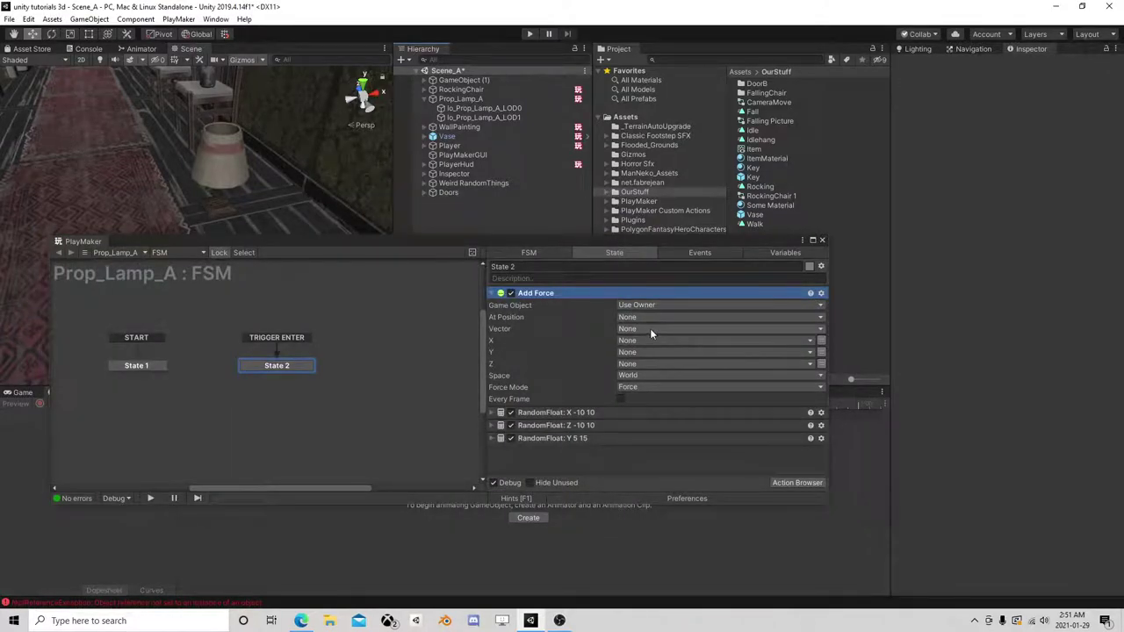
- Assign the variables X, Y and Z to the matching axes of the Add Force action
{"action": "left_click", "coordinate": [645, 341]}
{"action": "left_click", "coordinate": [632, 362]}
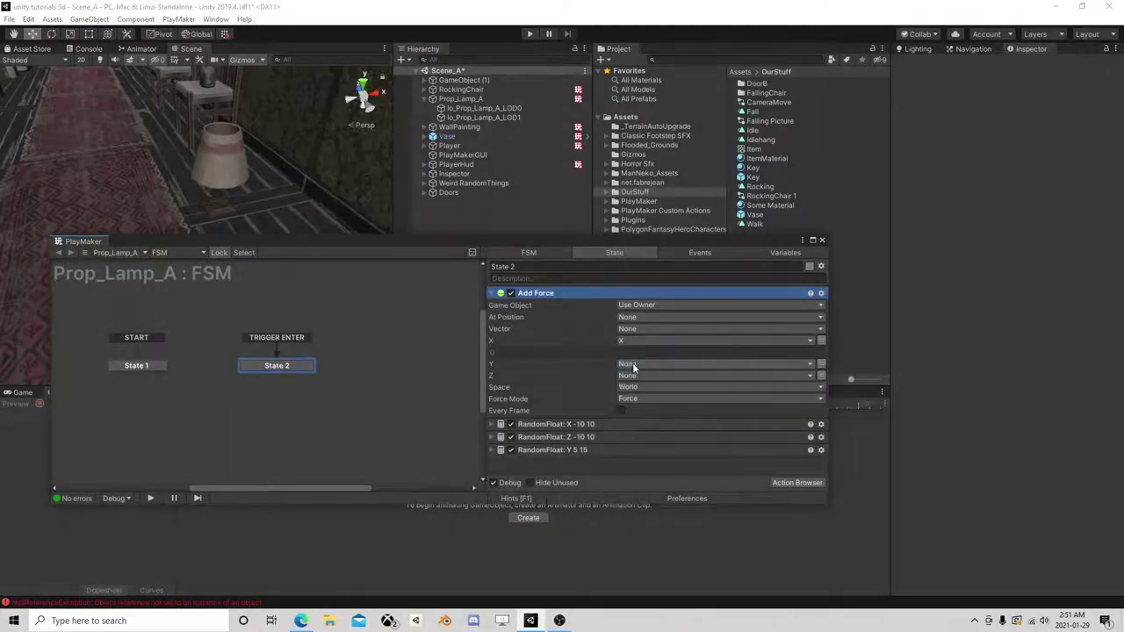
{"action": "left_click", "coordinate": [639, 401]}
{"action": "left_click", "coordinate": [629, 387]}
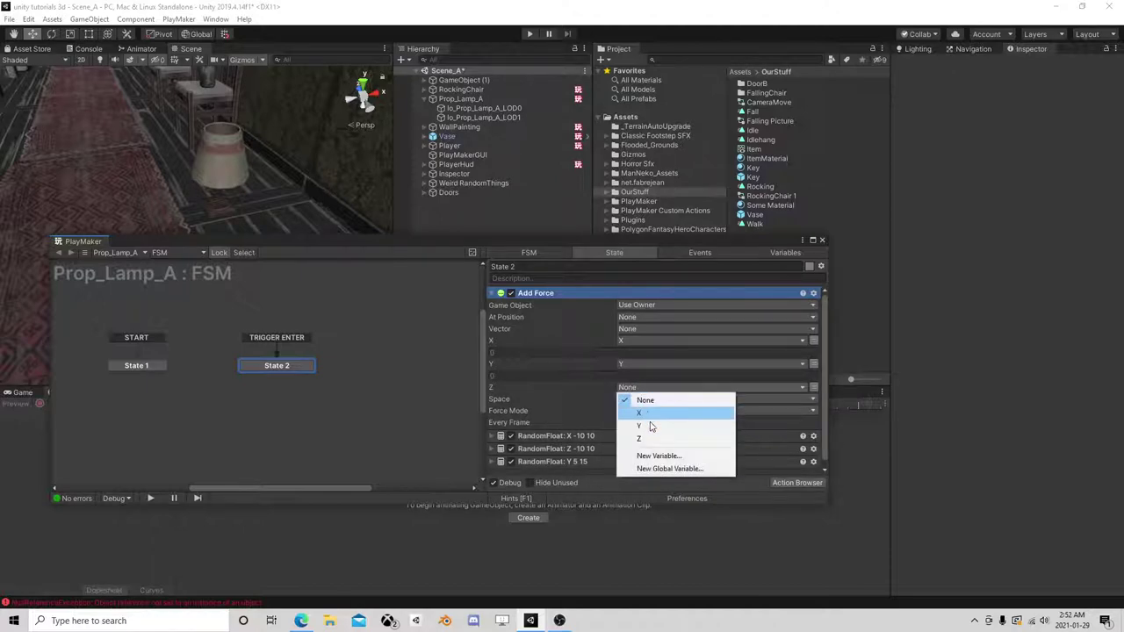
{"action": "left_click", "coordinate": [644, 438]}
- Set the Add Force mode to Impulse and move the action below the three Random Float actions
{"action": "left_click", "coordinate": [634, 422]}
{"action": "left_click", "coordinate": [665, 459]}
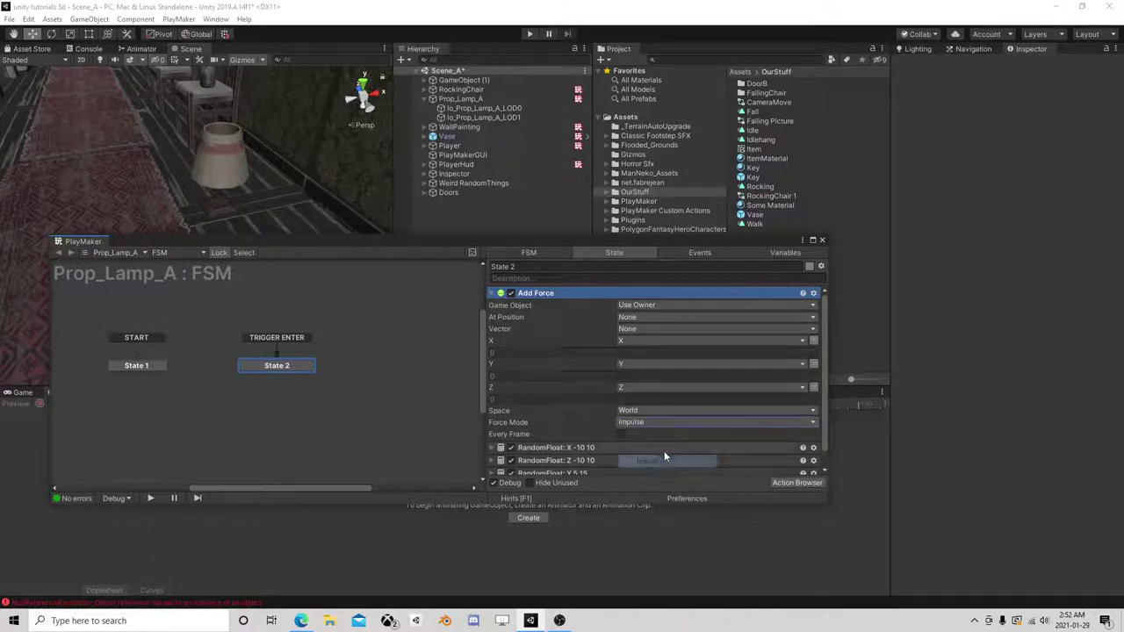
{"action": "left_click_drag", "start_coordinate": [538, 294], "coordinate": [637, 462]}
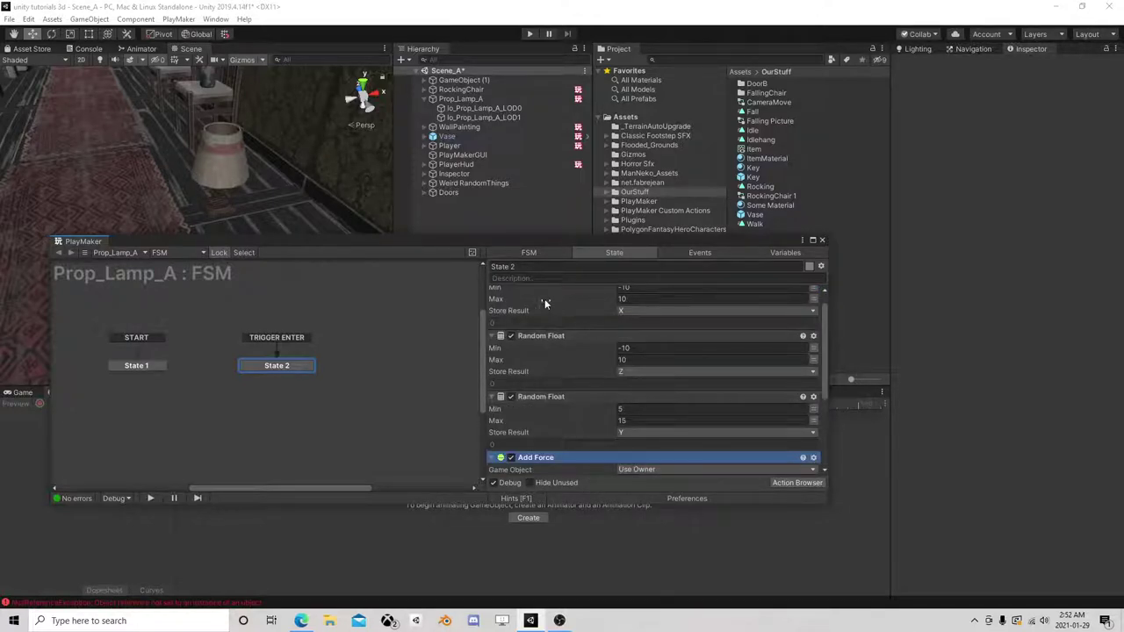
{"action": "left_click", "coordinate": [823, 239]}
- Move Prop_Lamp_A outside onto the grass beside the white chair, at about X 548.74, Z 429.09
{"action": "scroll", "coordinate": [295, 206], "scroll_direction": "down", "scroll_amount": 5}
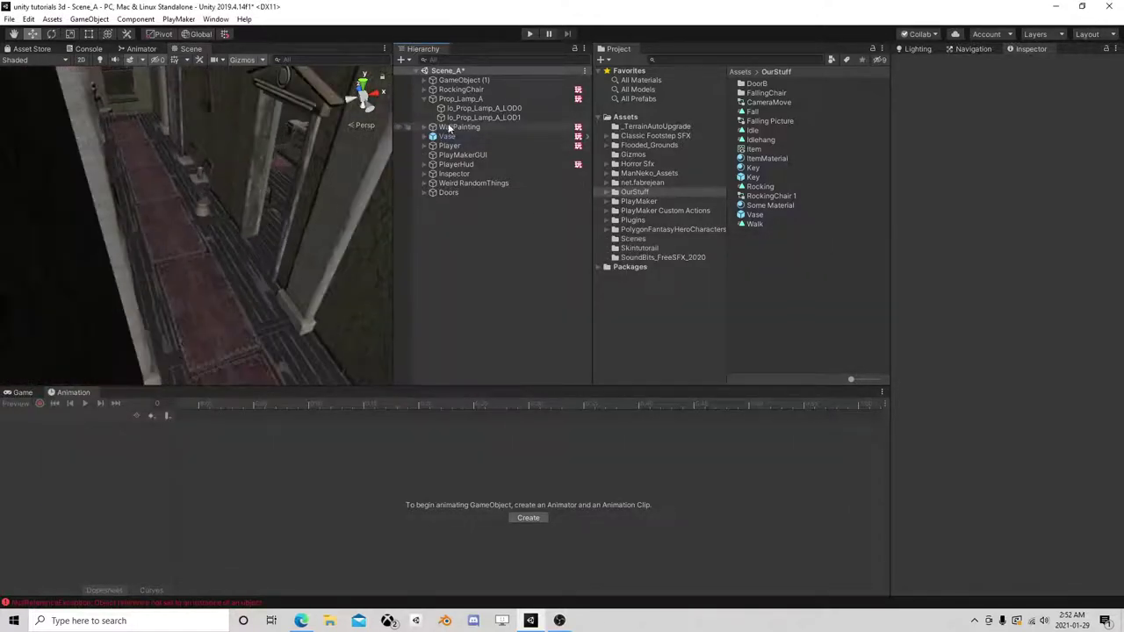
{"action": "left_click", "coordinate": [457, 99]}
{"action": "scroll", "coordinate": [223, 286], "scroll_direction": "down", "scroll_amount": 8}
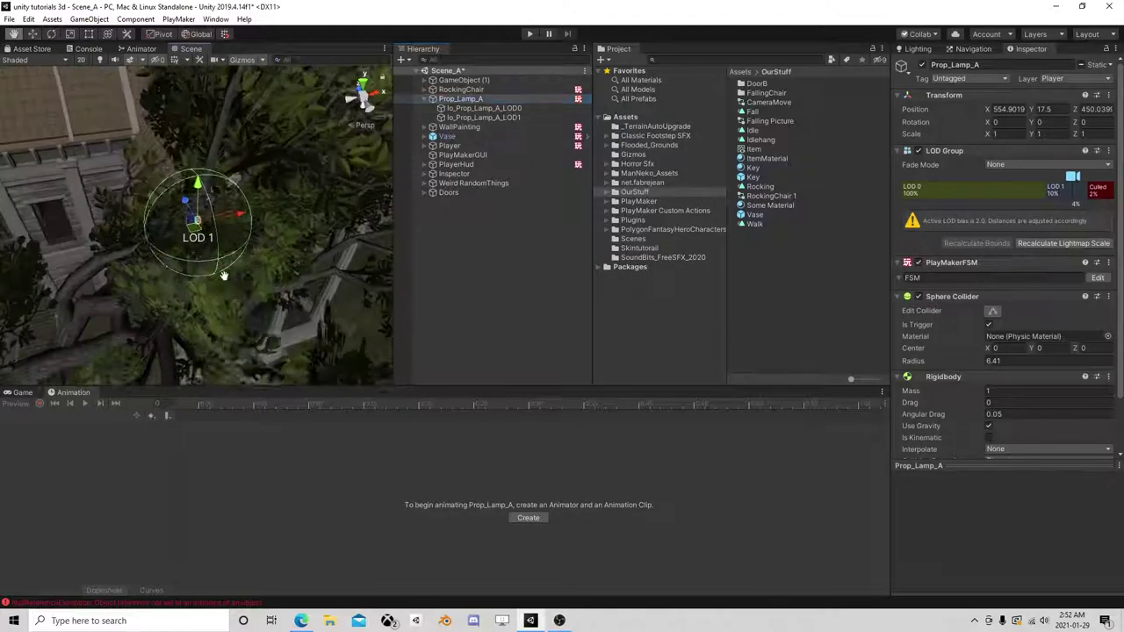
{"action": "middle_click_drag", "start_coordinate": [223, 277], "coordinate": [147, 219]}
{"action": "left_click_drag", "start_coordinate": [146, 218], "coordinate": [100, 201], "text": "alt"}
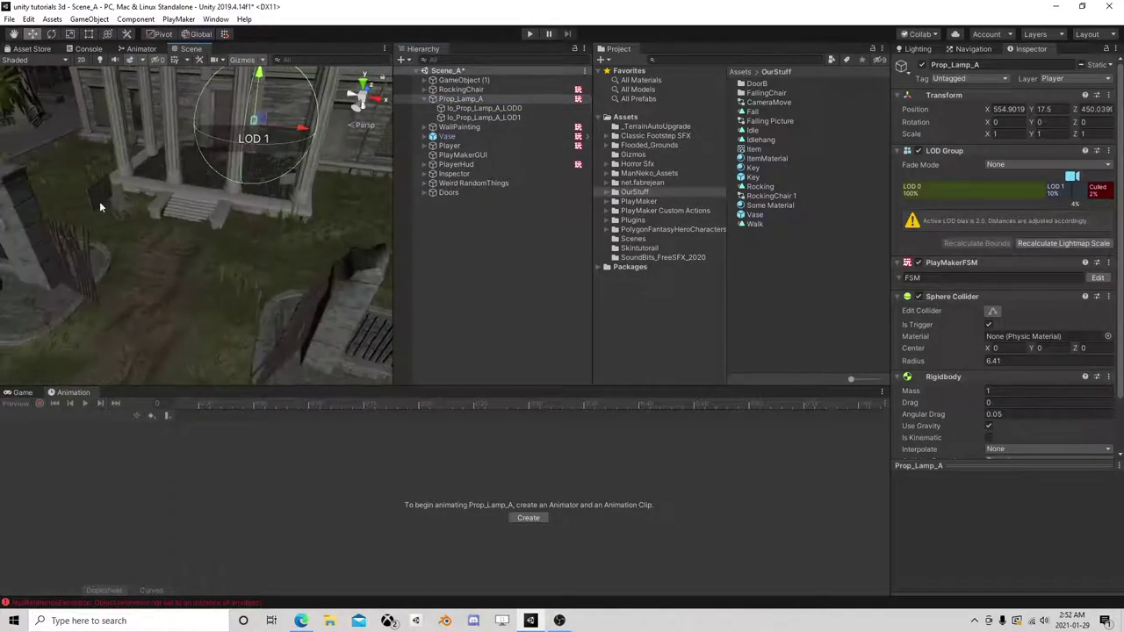
{"action": "left_click_drag", "start_coordinate": [255, 134], "coordinate": [95, 222]}
{"action": "scroll", "coordinate": [196, 238], "scroll_direction": "up", "scroll_amount": 4}
{"action": "left_click_drag", "start_coordinate": [306, 241], "coordinate": [190, 219], "text": "alt"}
{"action": "scroll", "coordinate": [190, 218], "scroll_direction": "up", "scroll_amount": 5}
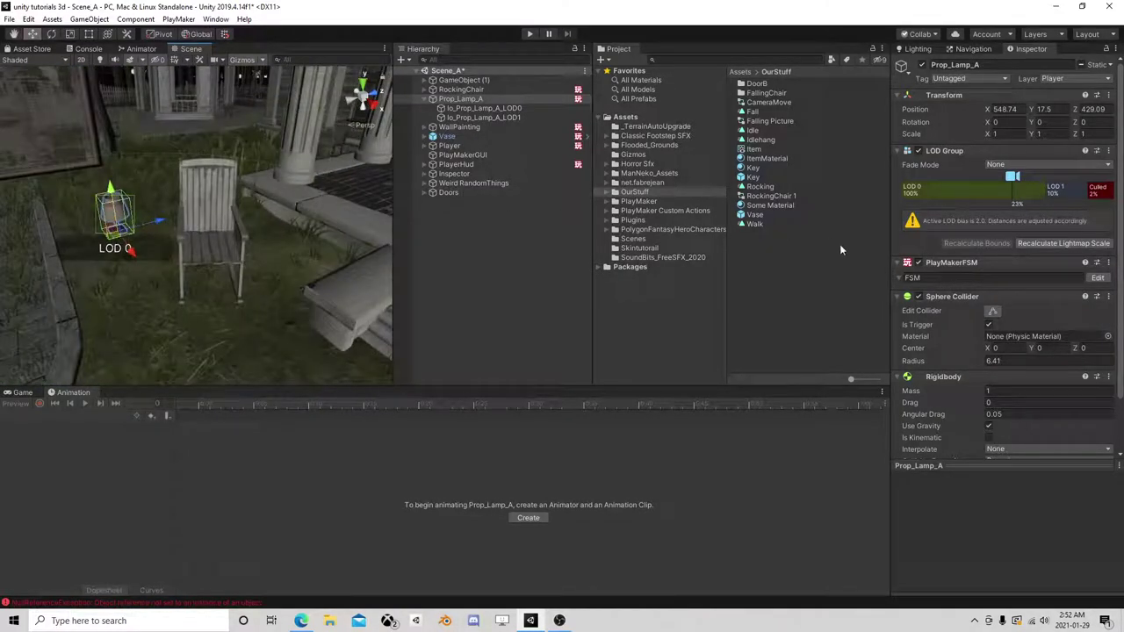
- Add a third state to Prop_Lamp_A's FSM and give it a global COLLISION ENTER transition
{"action": "left_click", "coordinate": [1098, 278]}
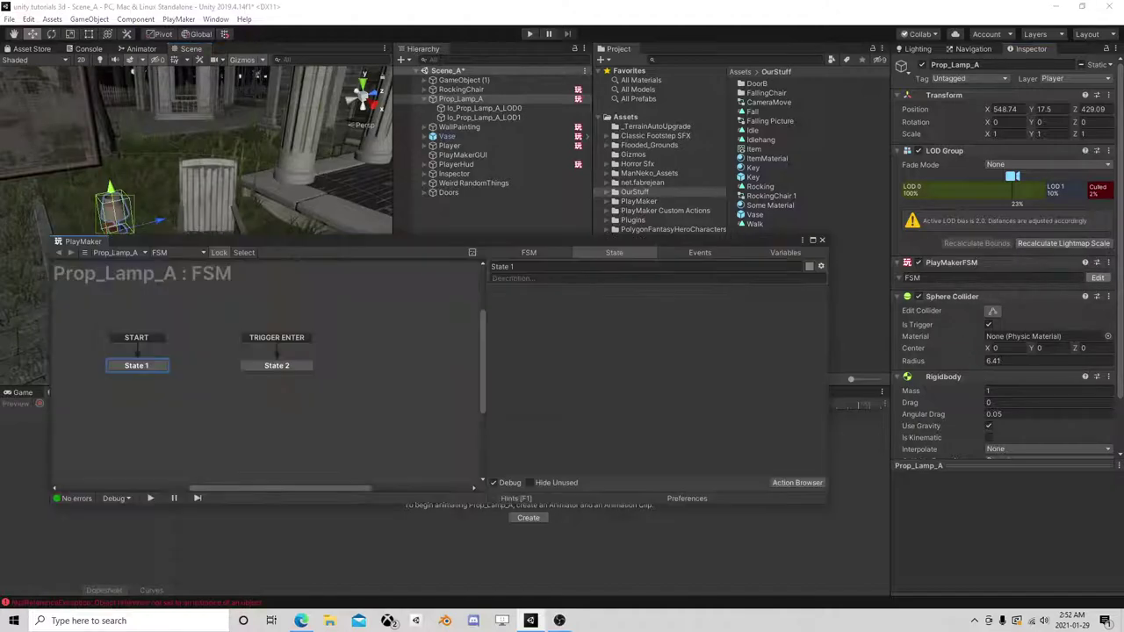
{"action": "right_click", "coordinate": [367, 361]}
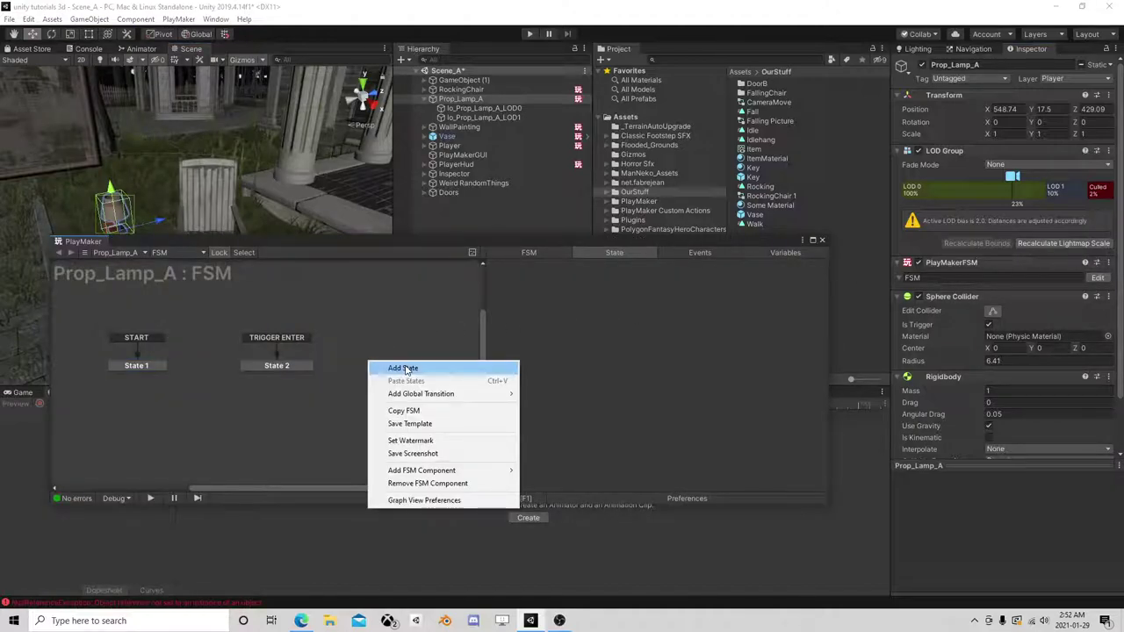
{"action": "left_click", "coordinate": [405, 369]}
{"action": "right_click", "coordinate": [394, 366]}
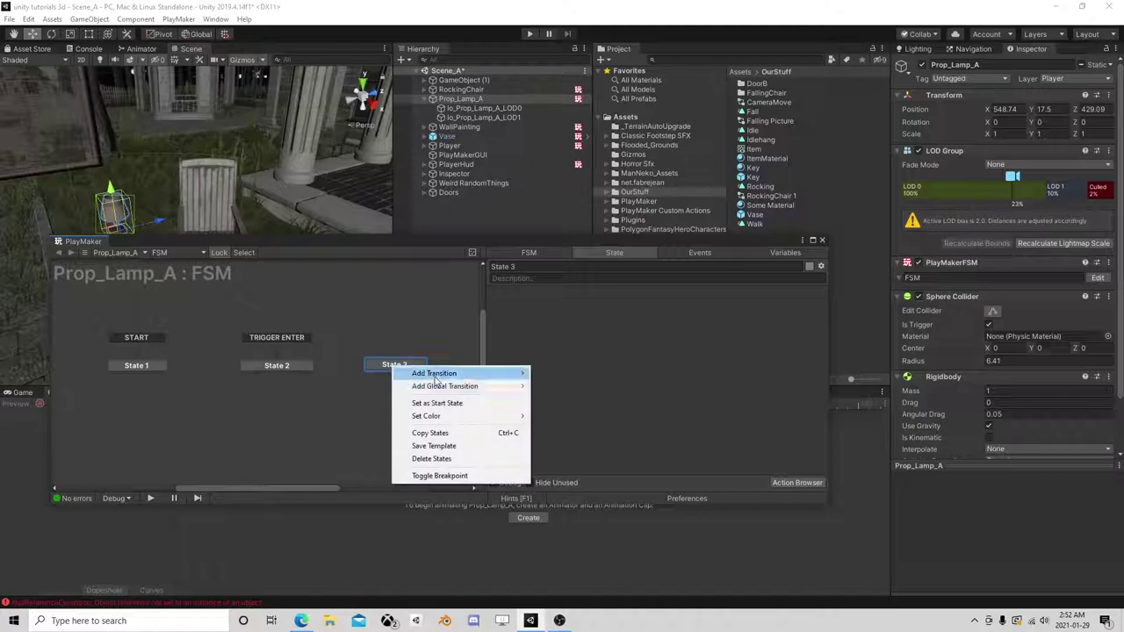
{"action": "mouse_move", "coordinate": [520, 389]}
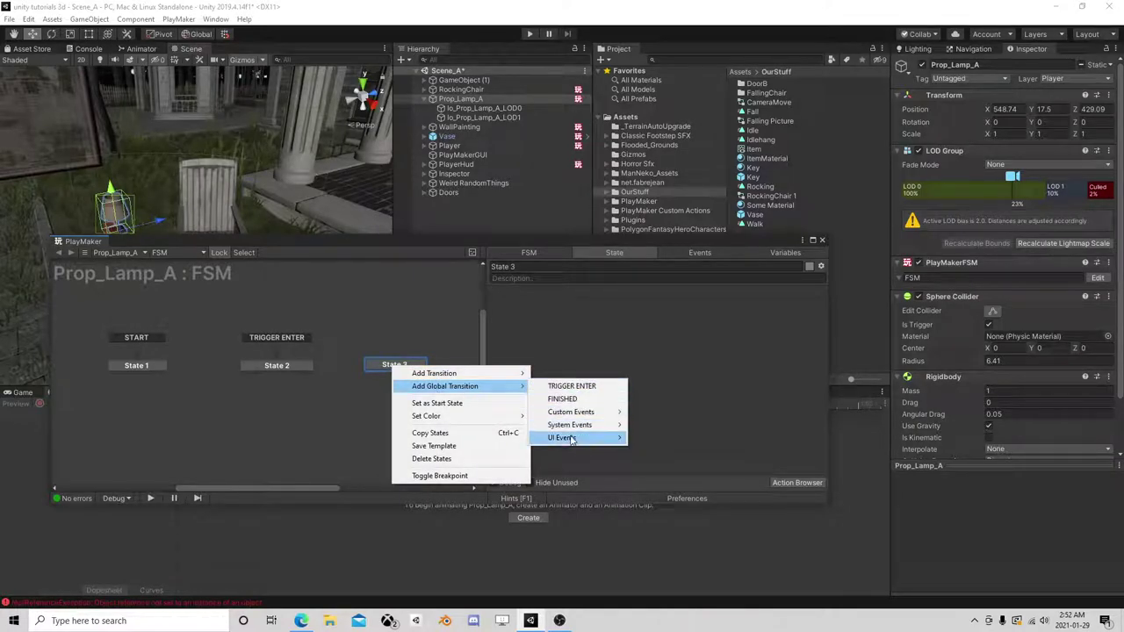
{"action": "mouse_move", "coordinate": [579, 428]}
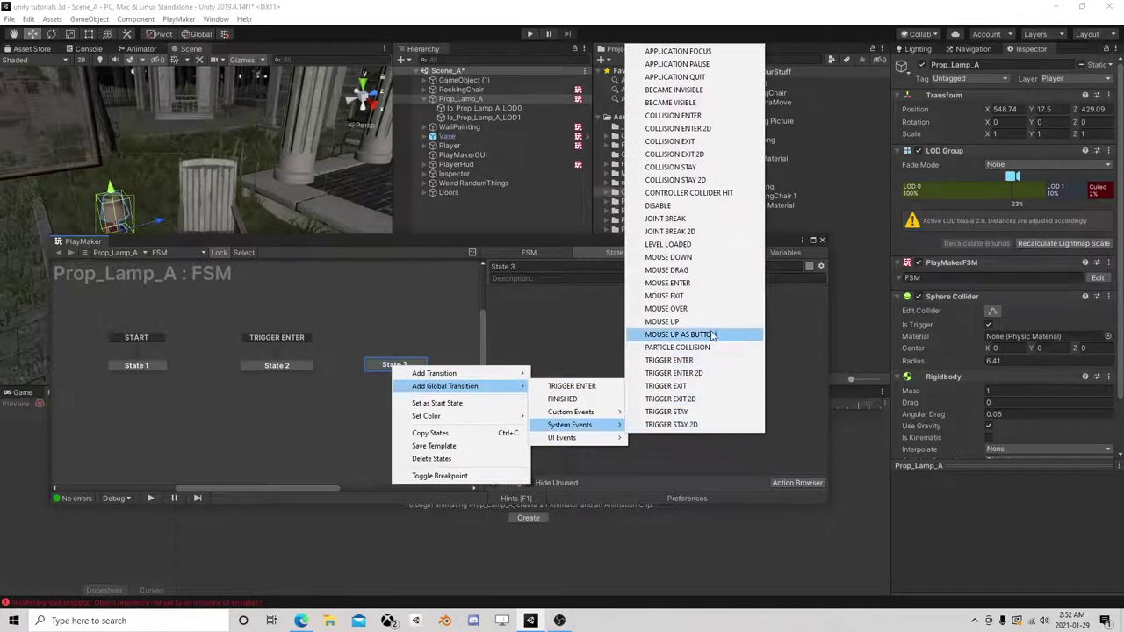
{"action": "left_click", "coordinate": [692, 120]}
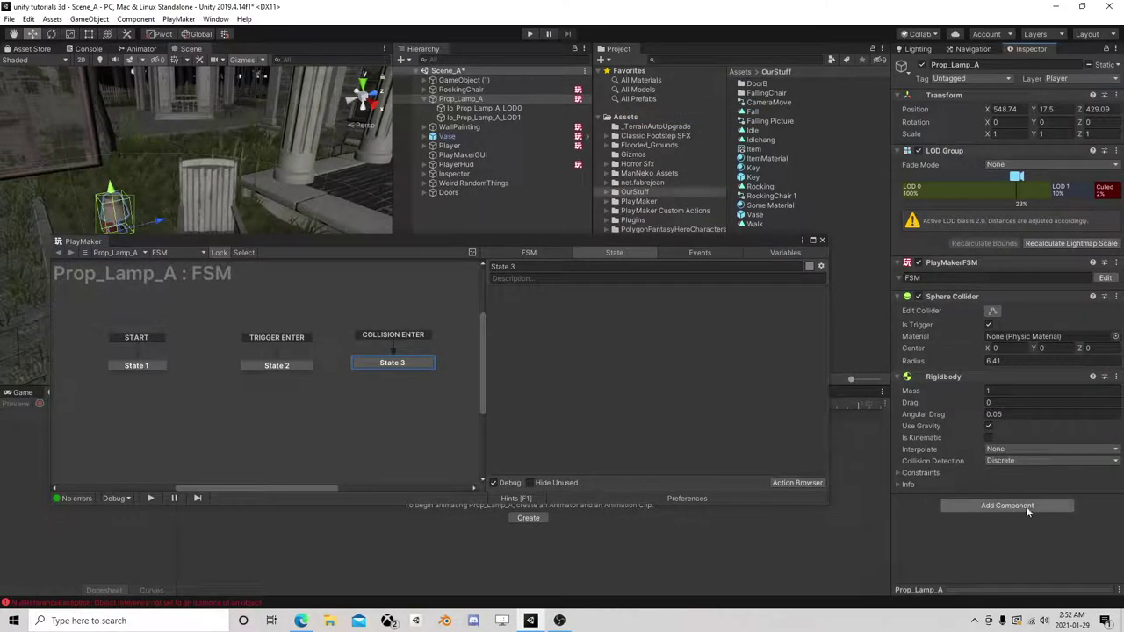
- Add an Audio Source component to Prop_Lamp_A
{"action": "left_click", "coordinate": [1007, 507]}
{"action": "type", "text": "aud"}
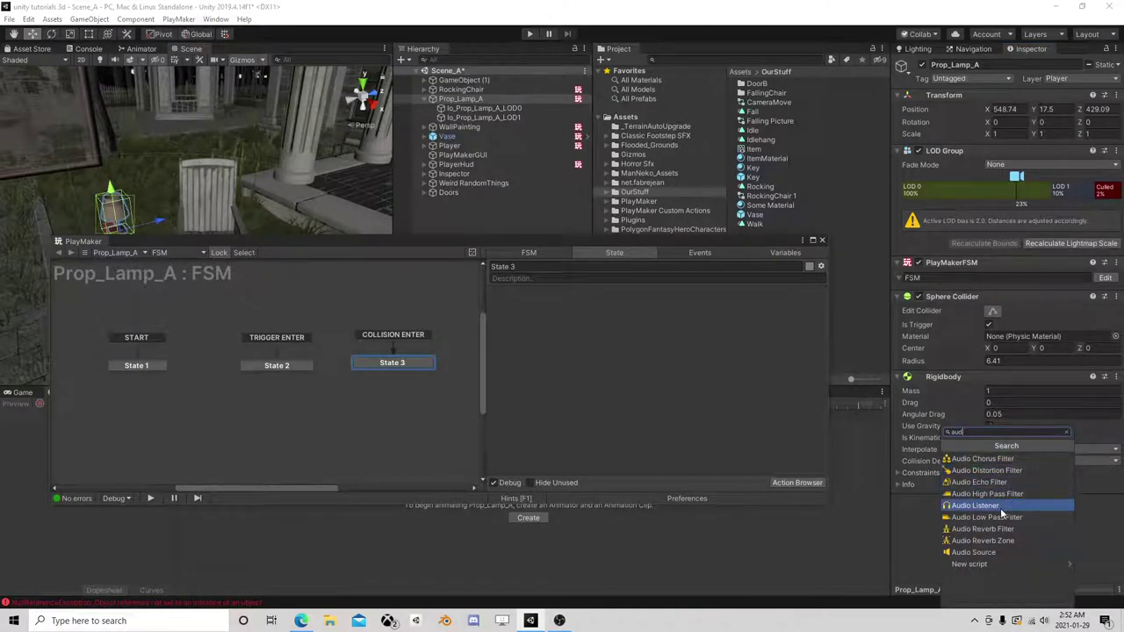
{"action": "left_click", "coordinate": [974, 553]}
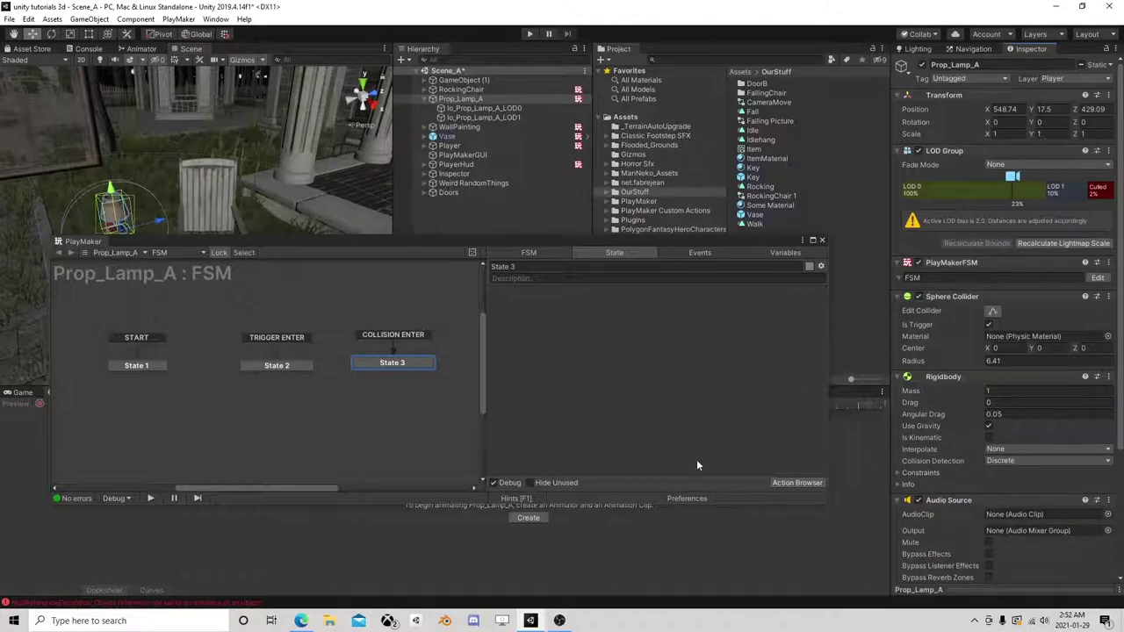
- Add the Audio Play action to State 3 and turn off Wait For End Of Clip
{"action": "left_click", "coordinate": [783, 481]}
{"action": "type", "text": "a"}
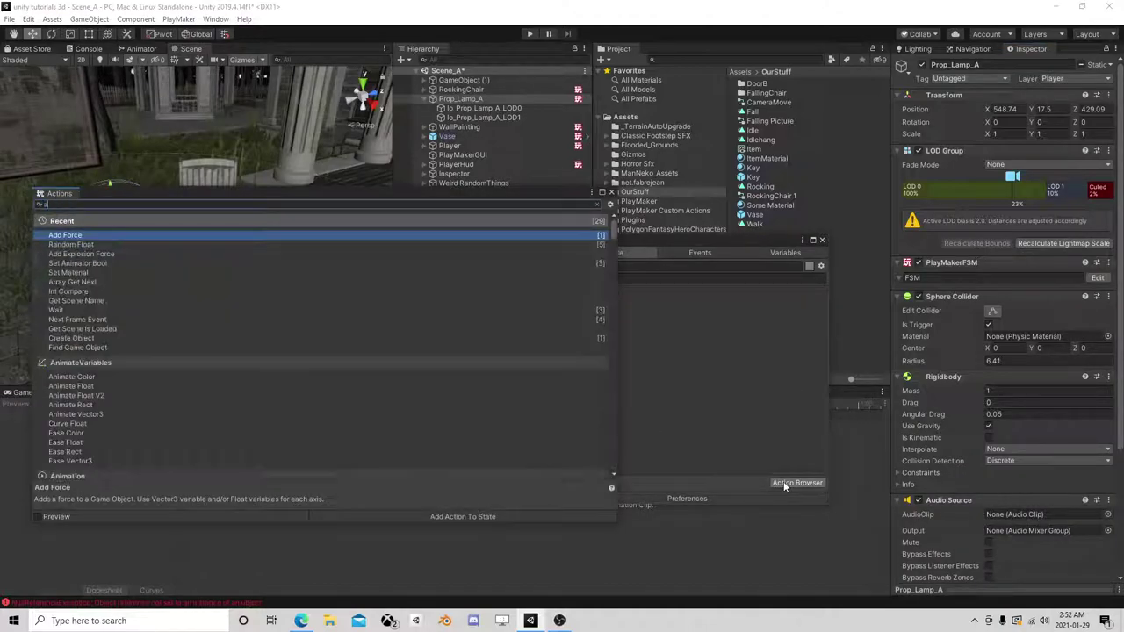
{"action": "type", "text": "udio"}
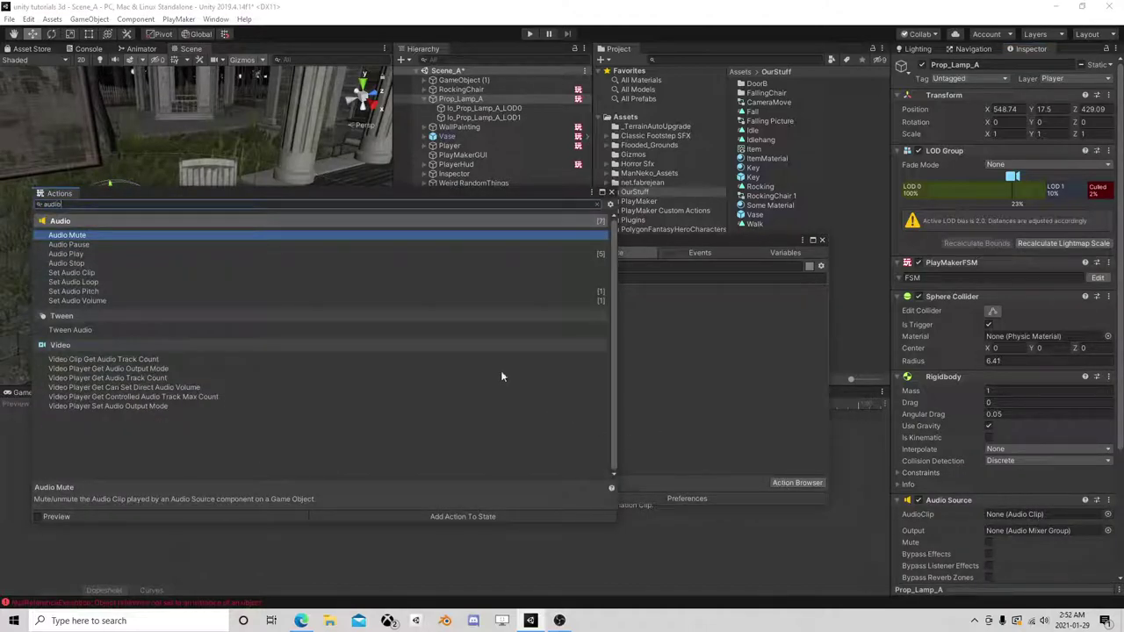
{"action": "double_click", "coordinate": [77, 255]}
{"action": "left_click", "coordinate": [612, 192]}
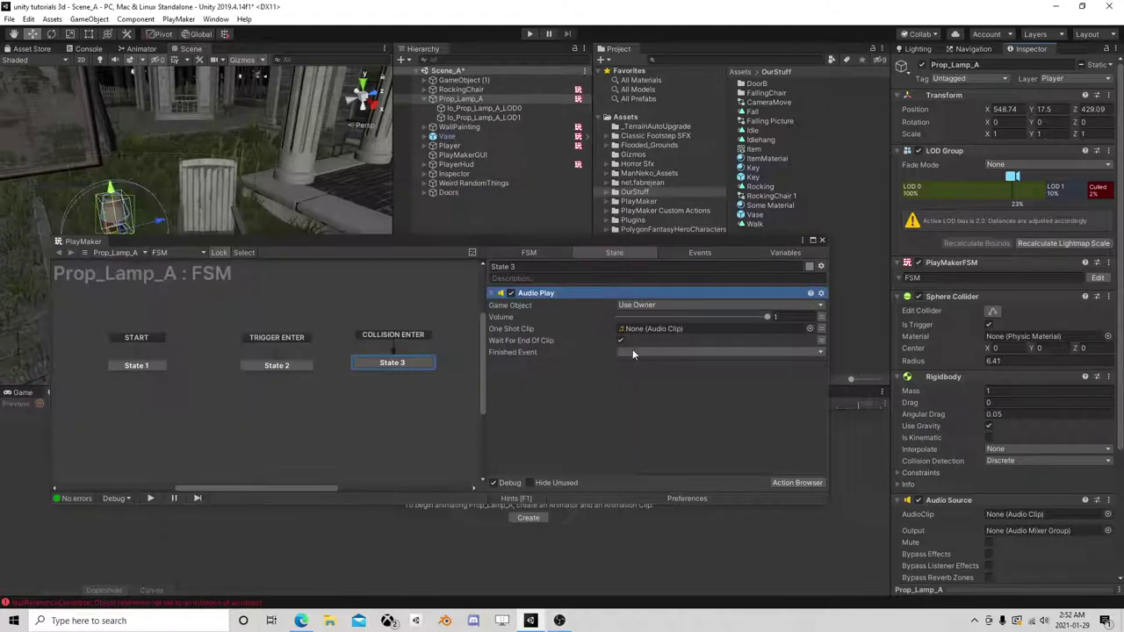
{"action": "left_click_drag", "start_coordinate": [775, 248], "coordinate": [492, 164]}
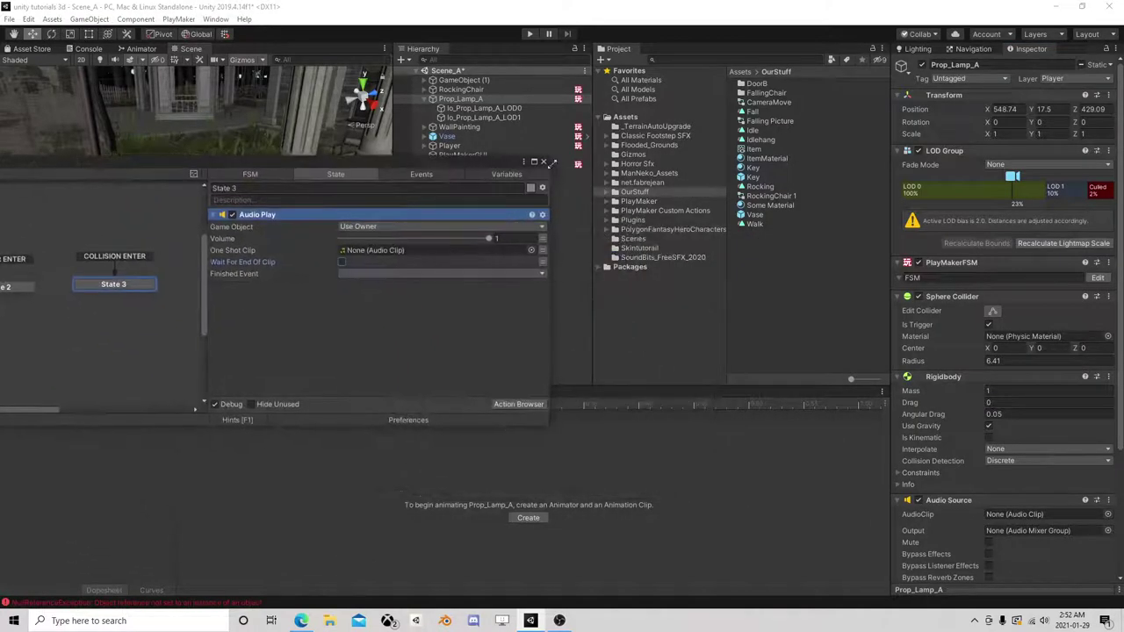
- Open the SoundBits_FreeSFX_2020 folder and expand the audio preview for a selected clip
{"action": "left_click", "coordinate": [650, 258]}
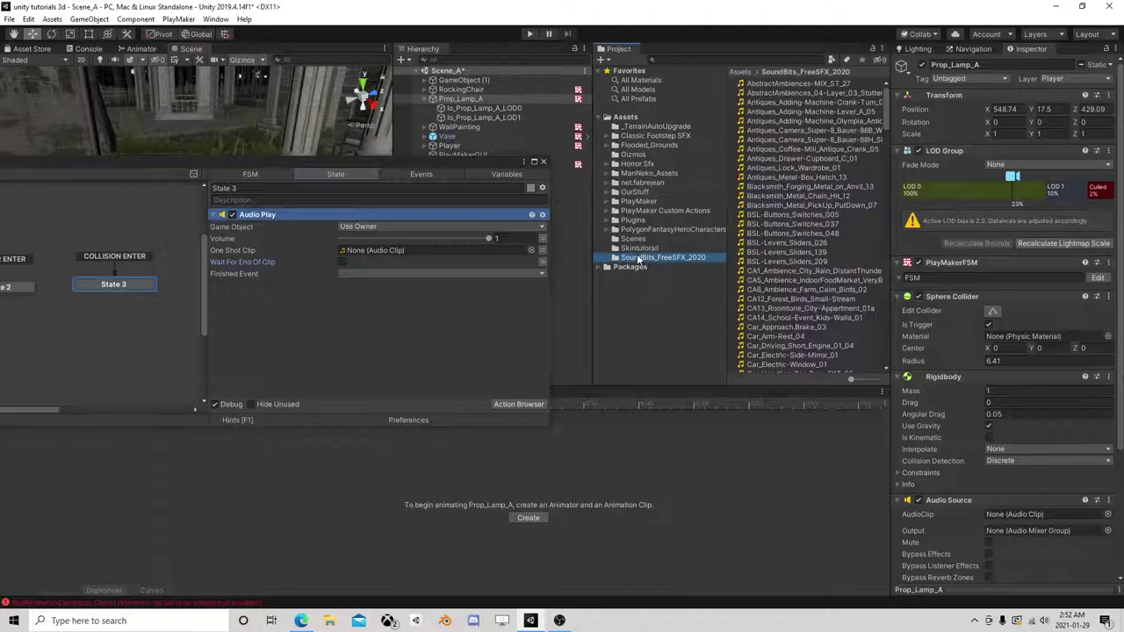
{"action": "left_click", "coordinate": [796, 179]}
{"action": "left_click", "coordinate": [791, 224]}
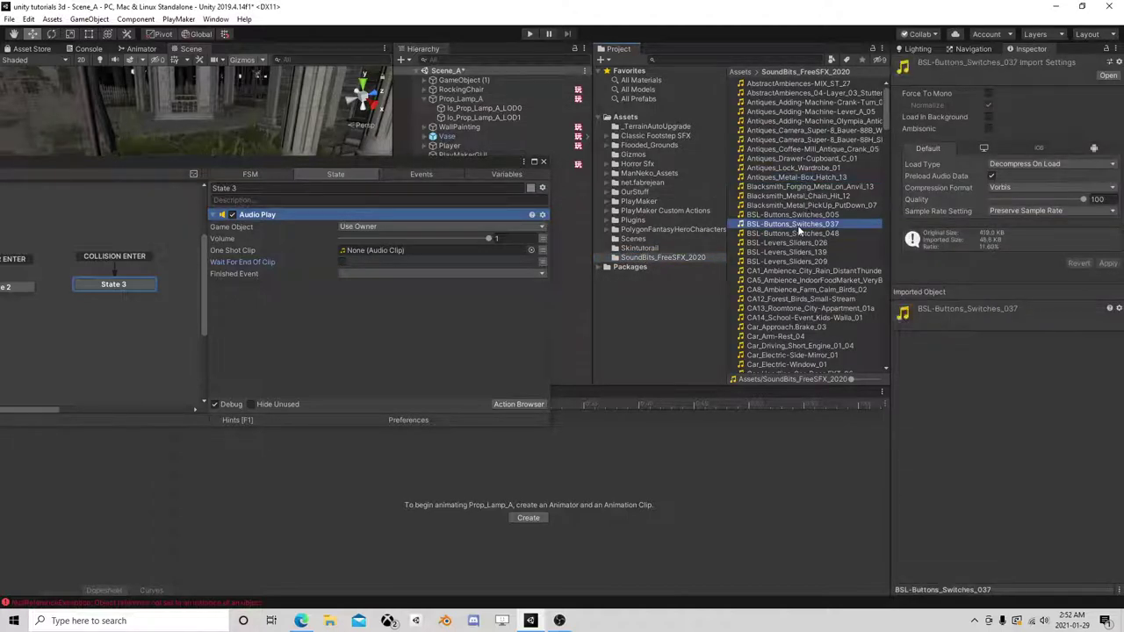
{"action": "scroll", "coordinate": [785, 265], "scroll_direction": "down", "scroll_amount": 3}
{"action": "left_click", "coordinate": [1017, 582]}
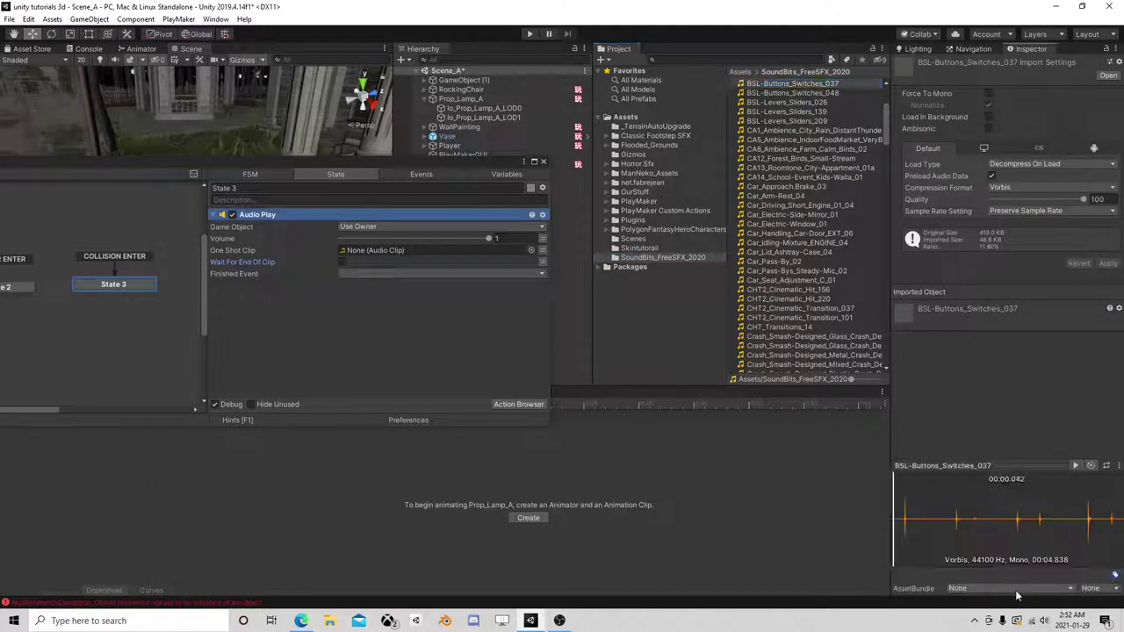
{"action": "left_click", "coordinate": [795, 289]}
{"action": "scroll", "coordinate": [802, 300], "scroll_direction": "down", "scroll_amount": 3}
- Audition the Crash_Smash-Designed metal, glass, wood, stone and mixed clips to find an impact sound for the lamp
{"action": "left_click", "coordinate": [808, 251]}
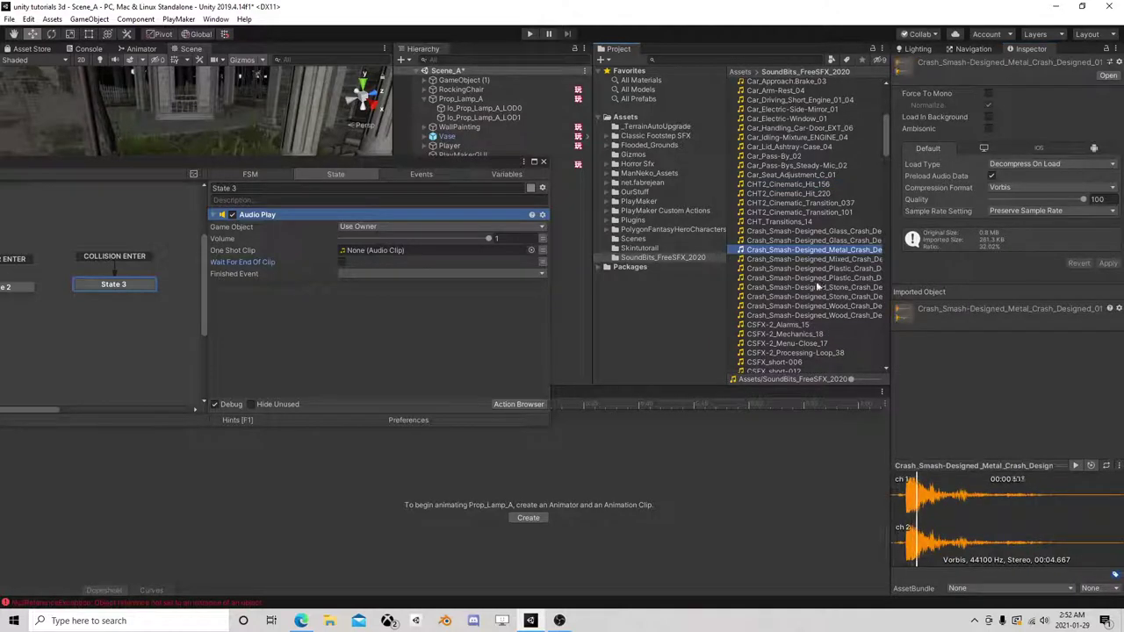
{"action": "left_click", "coordinate": [823, 232]}
{"action": "left_click", "coordinate": [821, 240]}
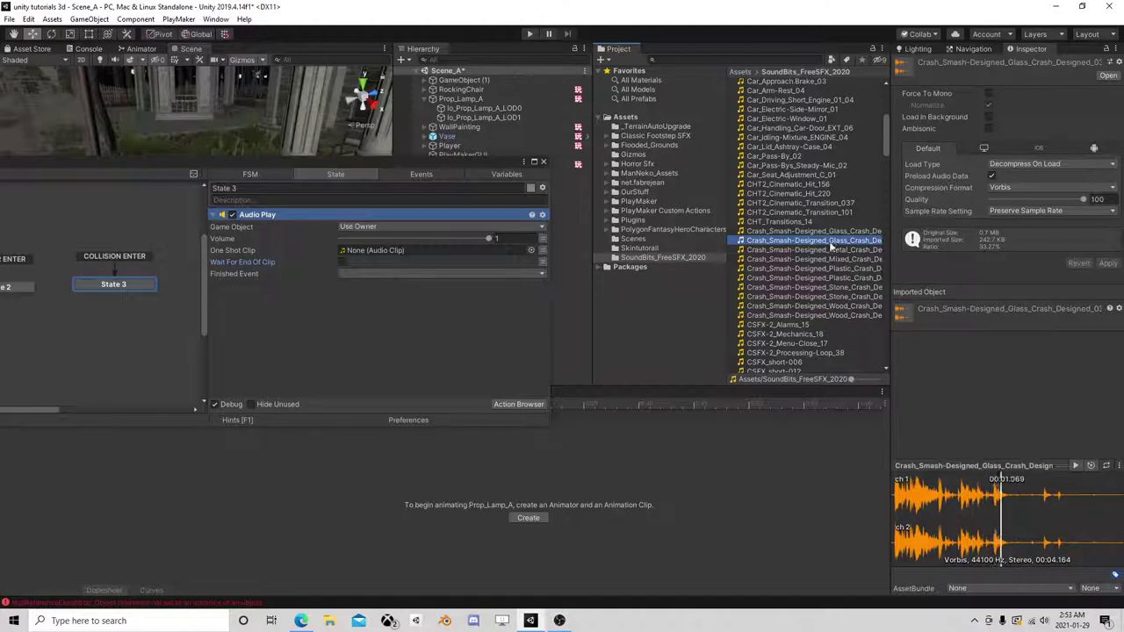
{"action": "left_click", "coordinate": [843, 251]}
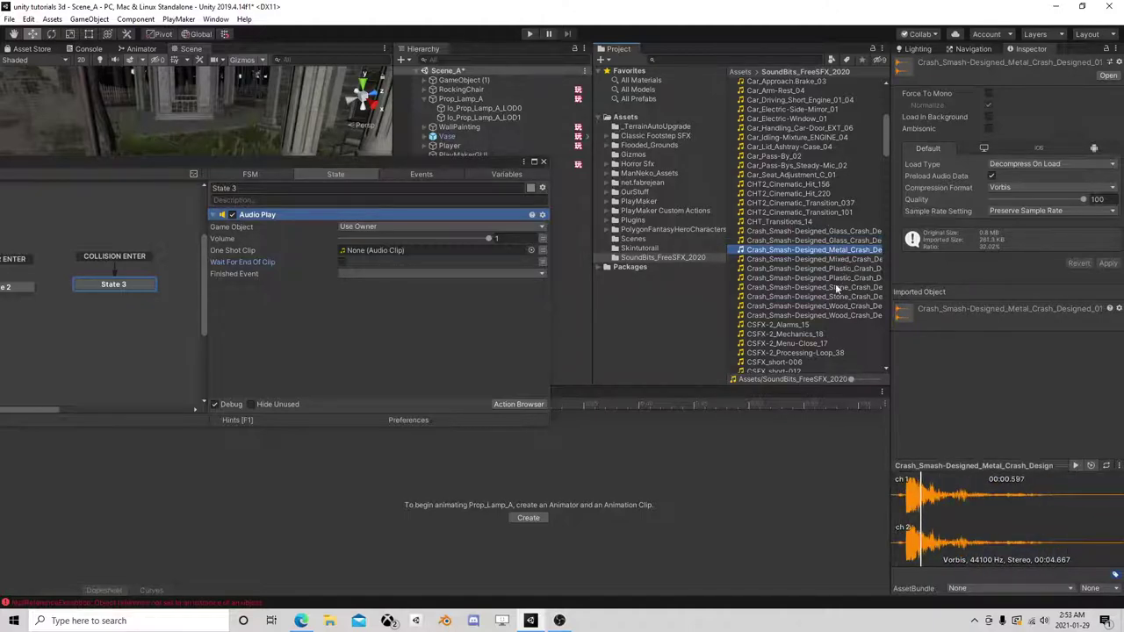
{"action": "left_click", "coordinate": [830, 314]}
{"action": "left_click", "coordinate": [831, 306]}
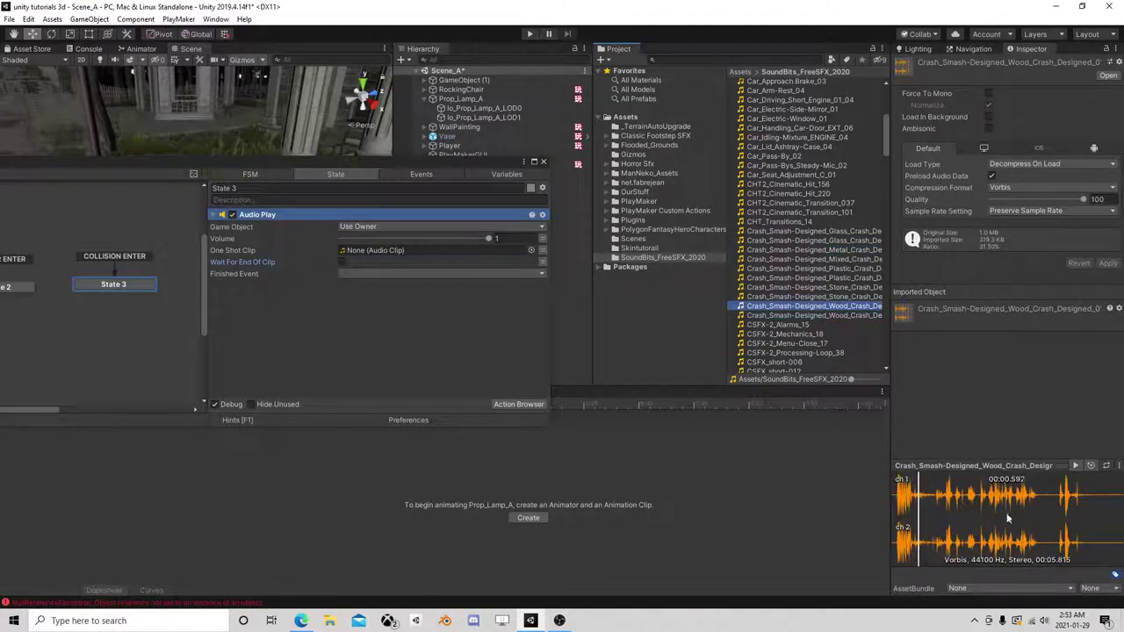
{"action": "left_click", "coordinate": [823, 297]}
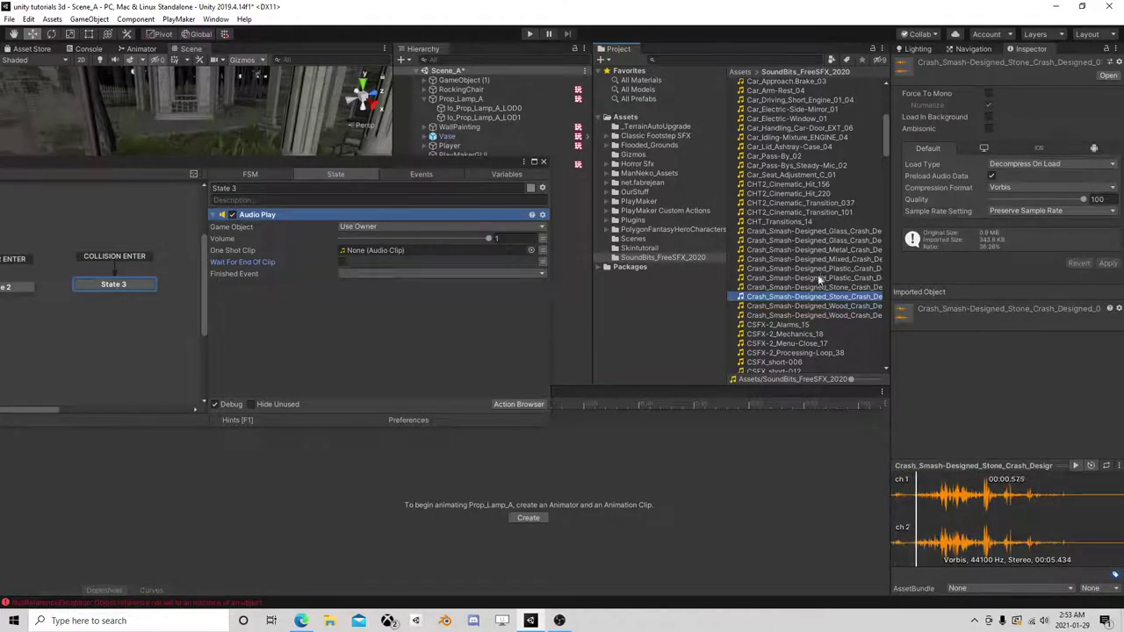
{"action": "left_click", "coordinate": [822, 268]}
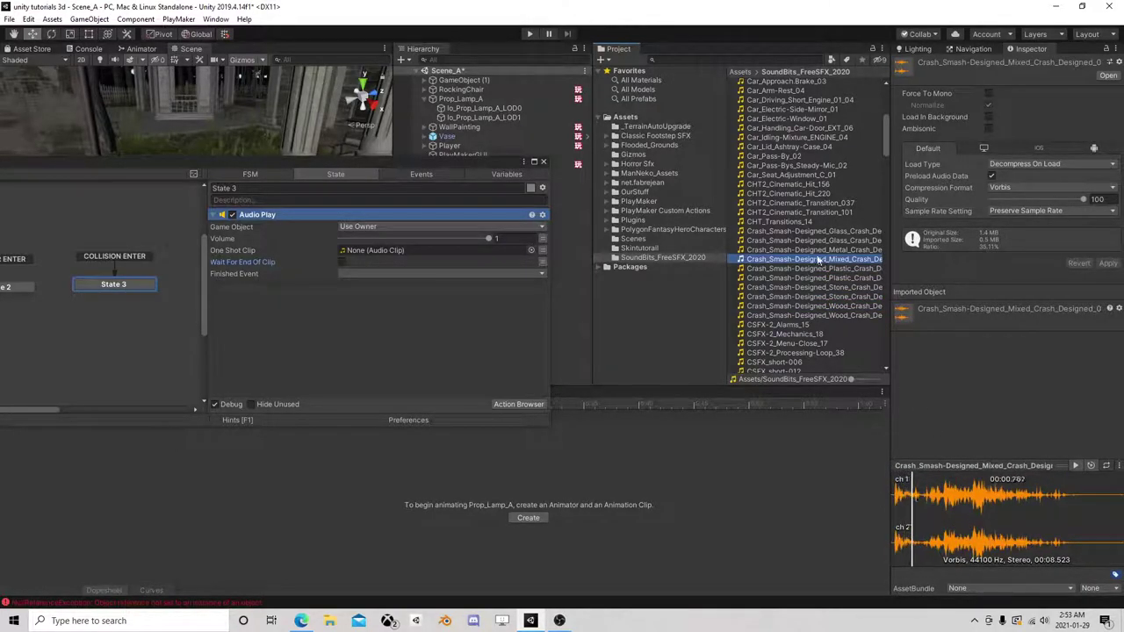
- Audition the metal and glass crash sounds and assign Crash_Smash-Designed_Glass_Crash_Designed_037 as the Audio Play action's one-shot clip
{"action": "left_click", "coordinate": [816, 249]}
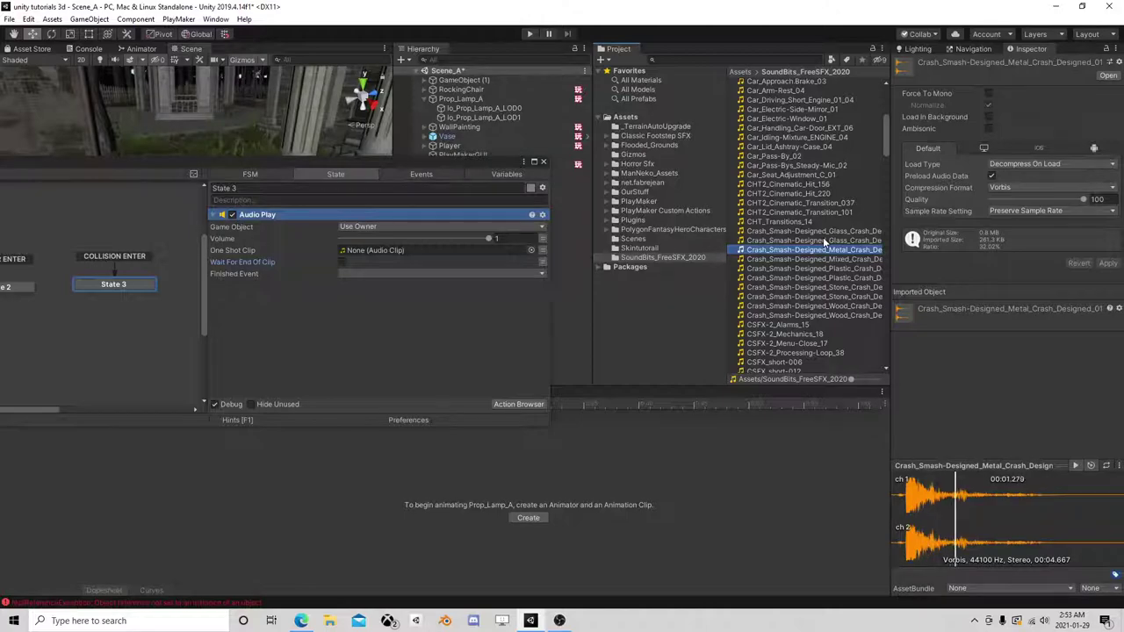
{"action": "left_click", "coordinate": [825, 239]}
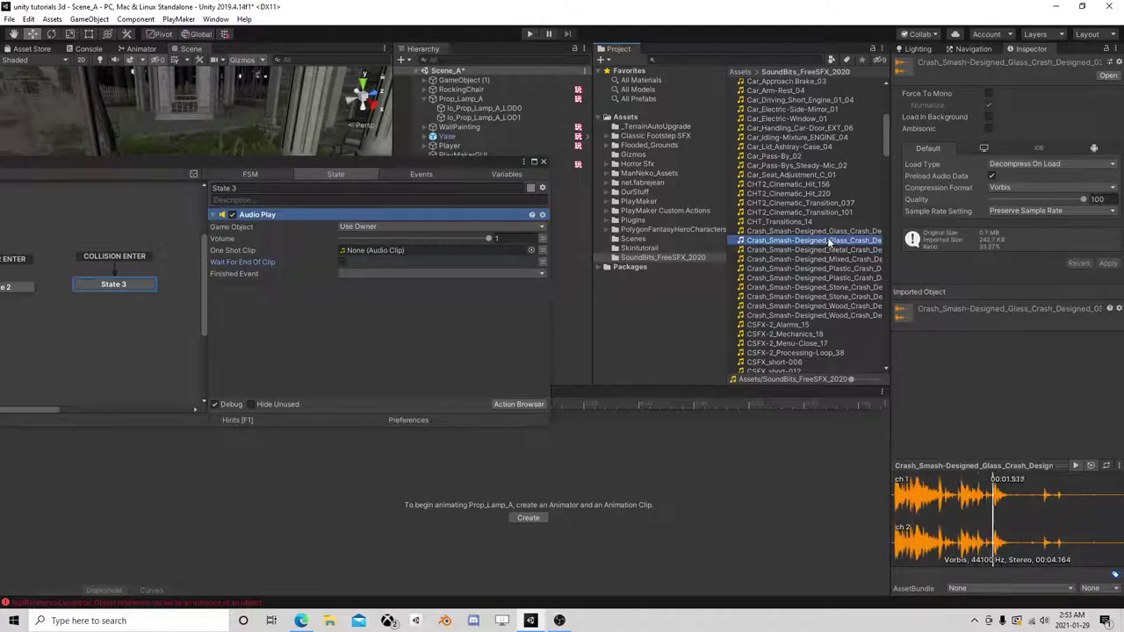
{"action": "left_click_drag", "start_coordinate": [830, 234], "coordinate": [395, 251]}
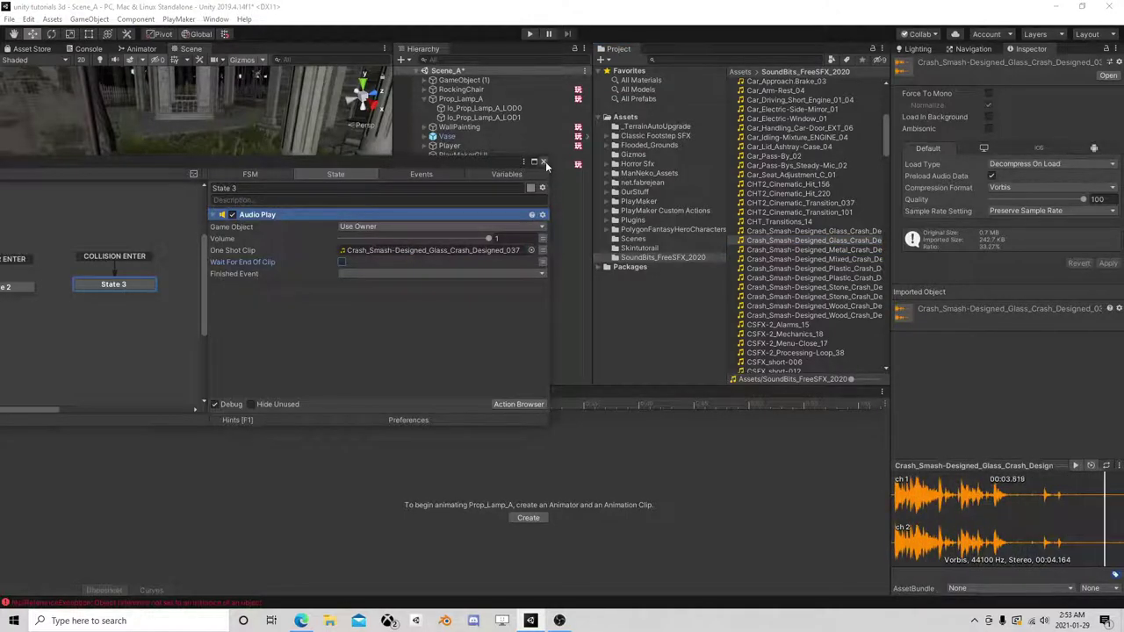
{"action": "left_click", "coordinate": [957, 457]}
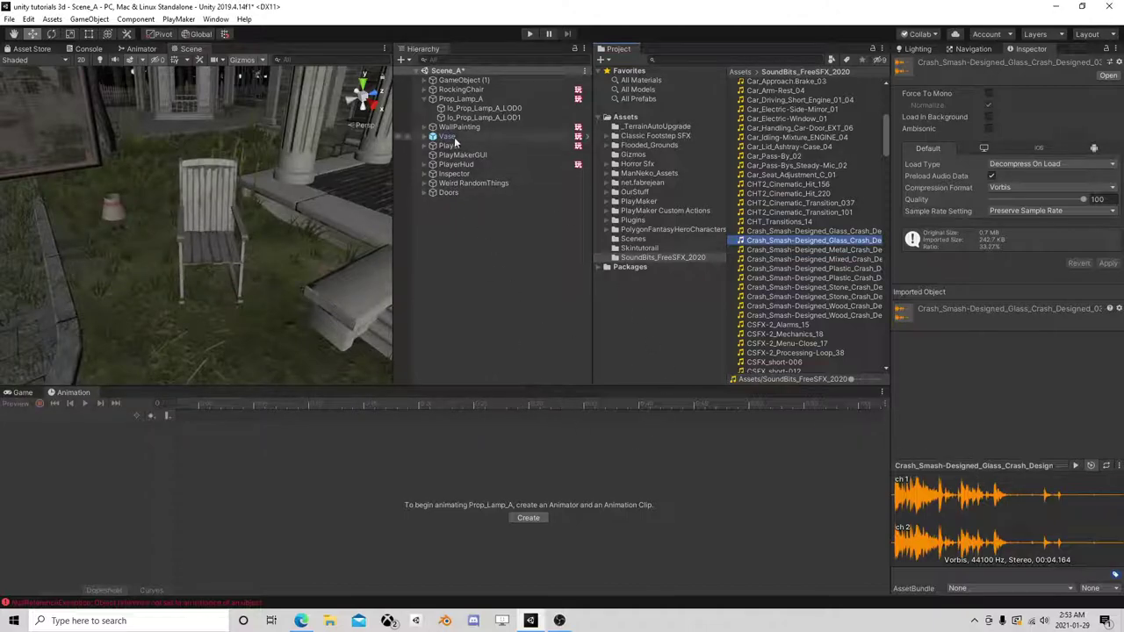
- Check the collision-enter state's Audio Play settings in Prop_Lamp_A's FSM
{"action": "left_click", "coordinate": [471, 97]}
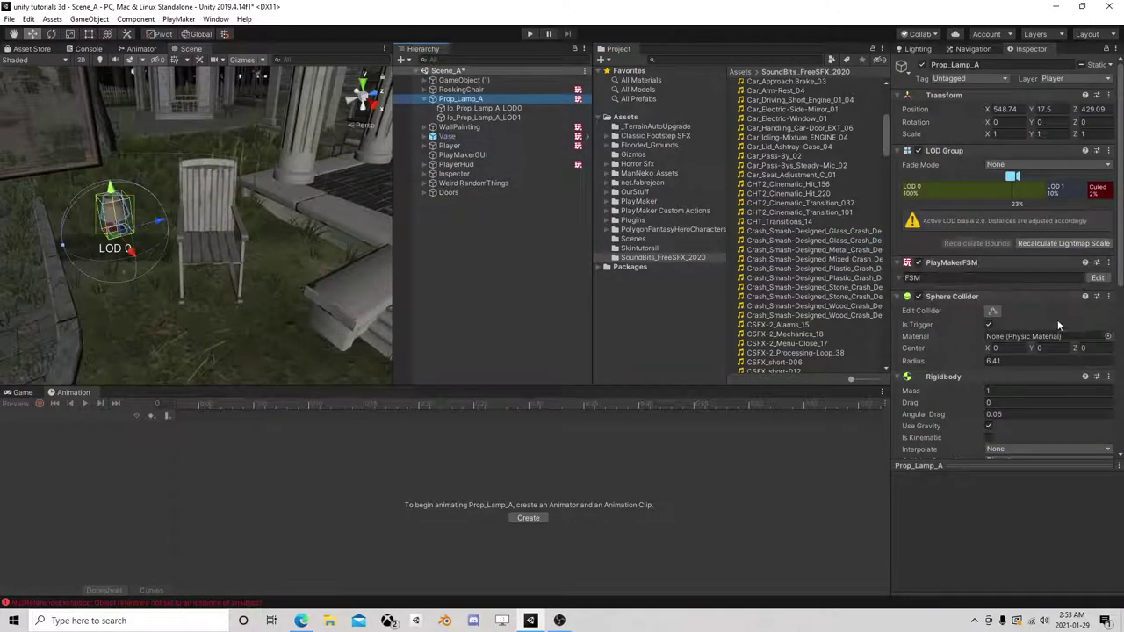
{"action": "left_click", "coordinate": [1098, 278]}
{"action": "left_click", "coordinate": [356, 288]}
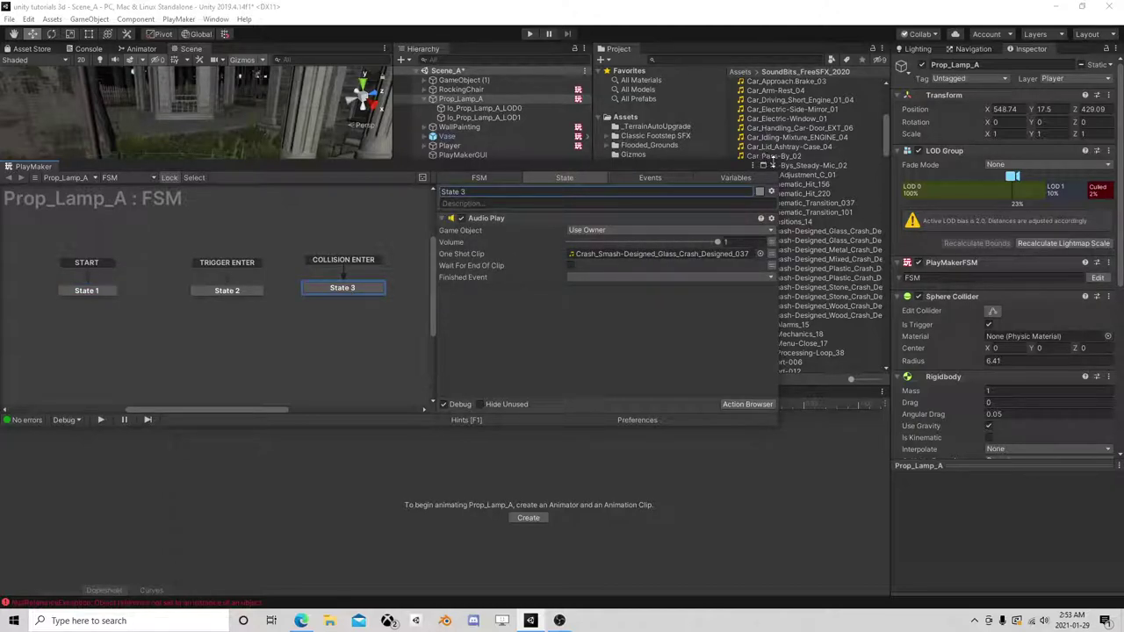
{"action": "left_click", "coordinate": [773, 165]}
- Lower Prop_Lamp_A toward the ground to a Y position of about 16.9
{"action": "right_click_drag", "start_coordinate": [140, 231], "coordinate": [327, 229]}
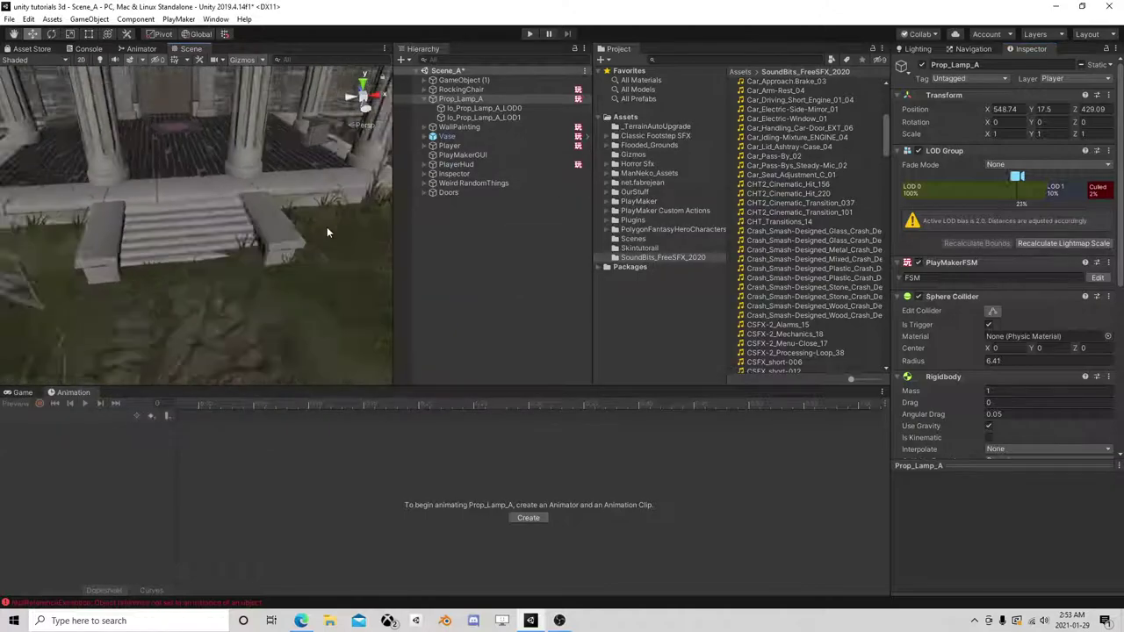
{"action": "scroll", "coordinate": [328, 230], "scroll_direction": "down", "scroll_amount": 5}
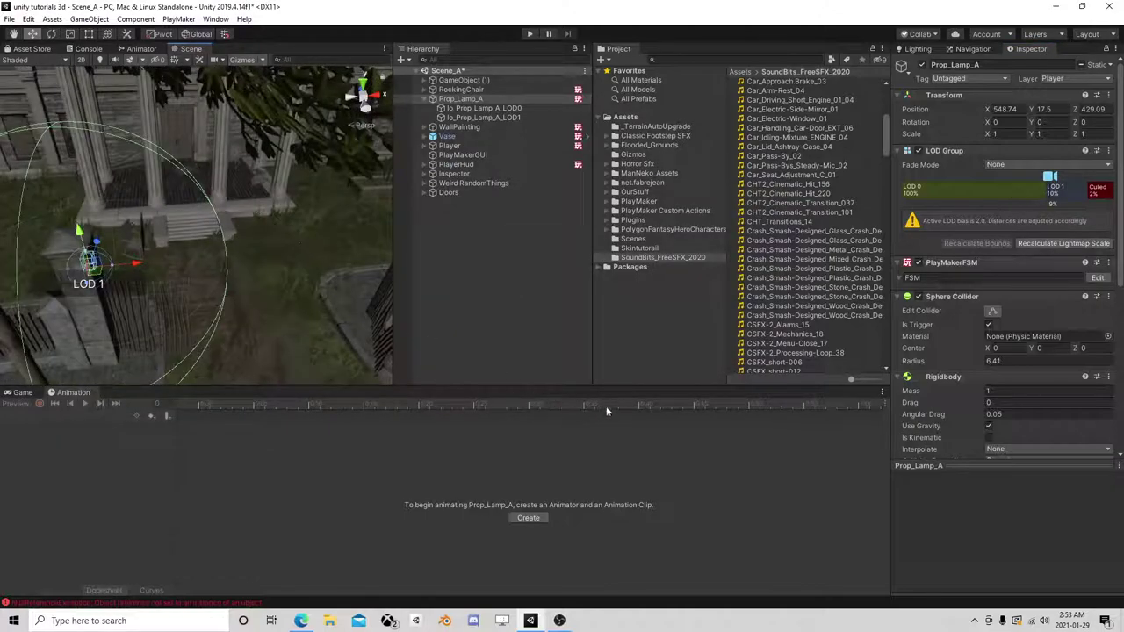
{"action": "left_click", "coordinate": [22, 394]}
{"action": "right_click_drag", "start_coordinate": [293, 231], "coordinate": [240, 246]}
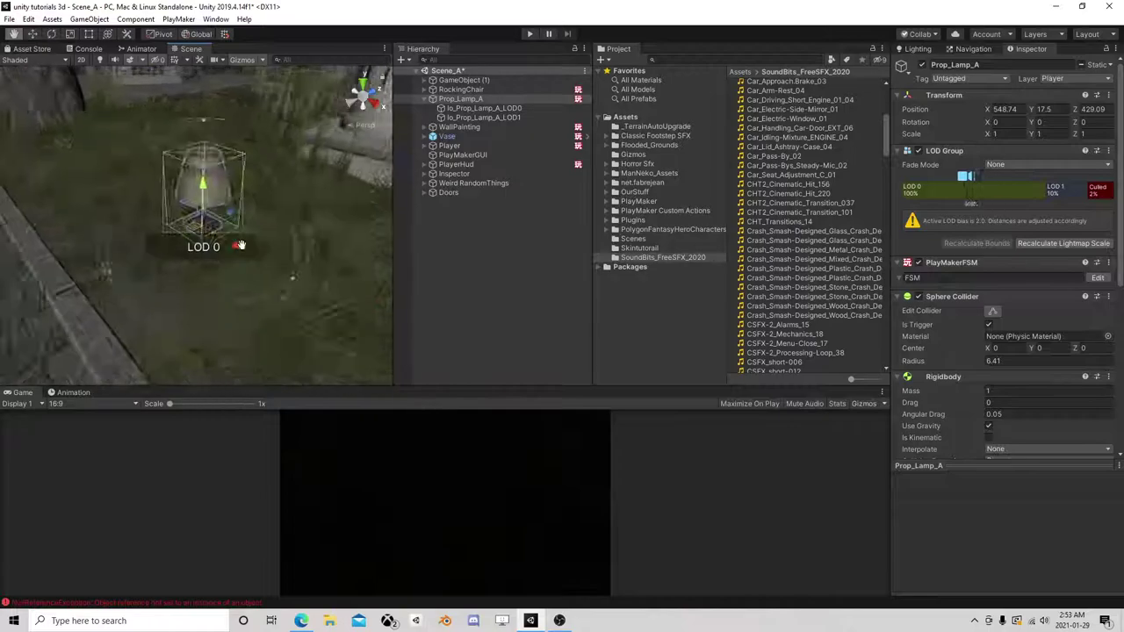
{"action": "middle_click_drag", "start_coordinate": [242, 245], "coordinate": [241, 241]}
{"action": "right_click_drag", "start_coordinate": [238, 258], "coordinate": [207, 217]}
{"action": "left_click_drag", "start_coordinate": [194, 215], "coordinate": [194, 251]}
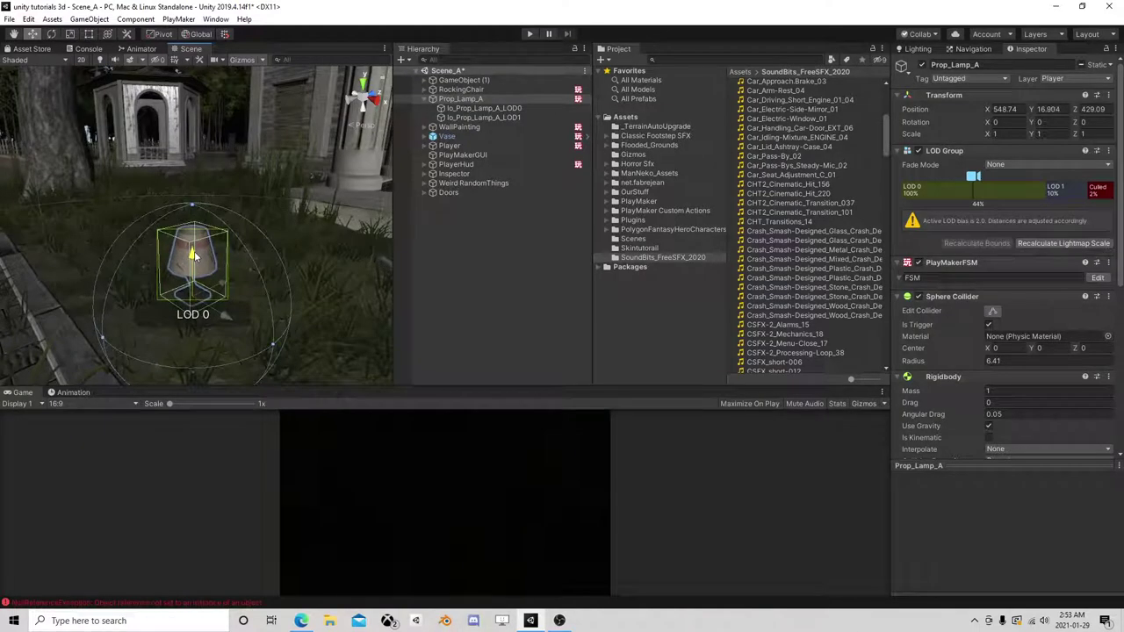
- Review WallPainting's FSM, including the actions in the state triggered by the Fall event
{"action": "scroll", "coordinate": [261, 295], "scroll_direction": "down", "scroll_amount": 8}
{"action": "right_click_drag", "start_coordinate": [204, 225], "coordinate": [275, 239]}
{"action": "middle_click_drag", "start_coordinate": [225, 234], "coordinate": [271, 247]}
{"action": "scroll", "coordinate": [271, 248], "scroll_direction": "up", "scroll_amount": 5}
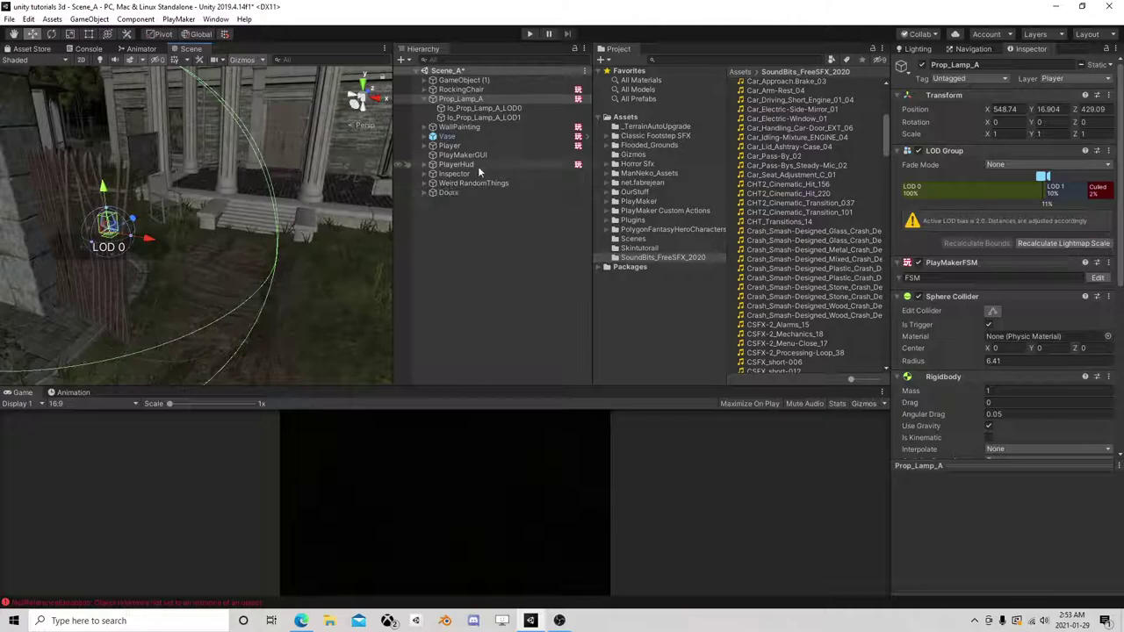
{"action": "left_click", "coordinate": [424, 99]}
{"action": "left_click", "coordinate": [449, 108]}
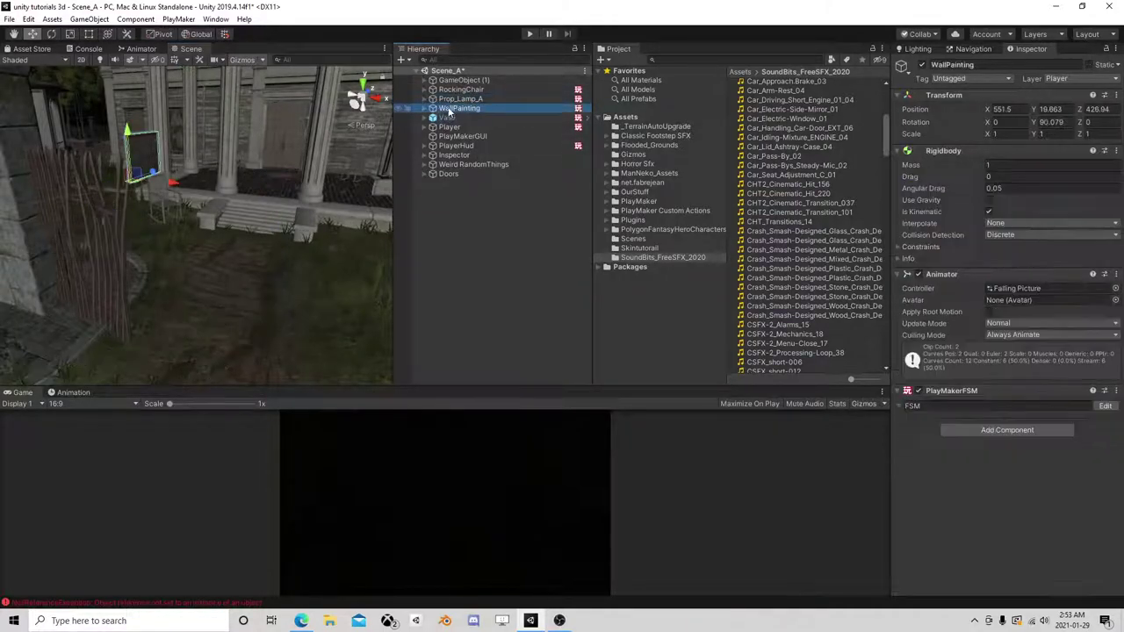
{"action": "left_click", "coordinate": [1104, 407]}
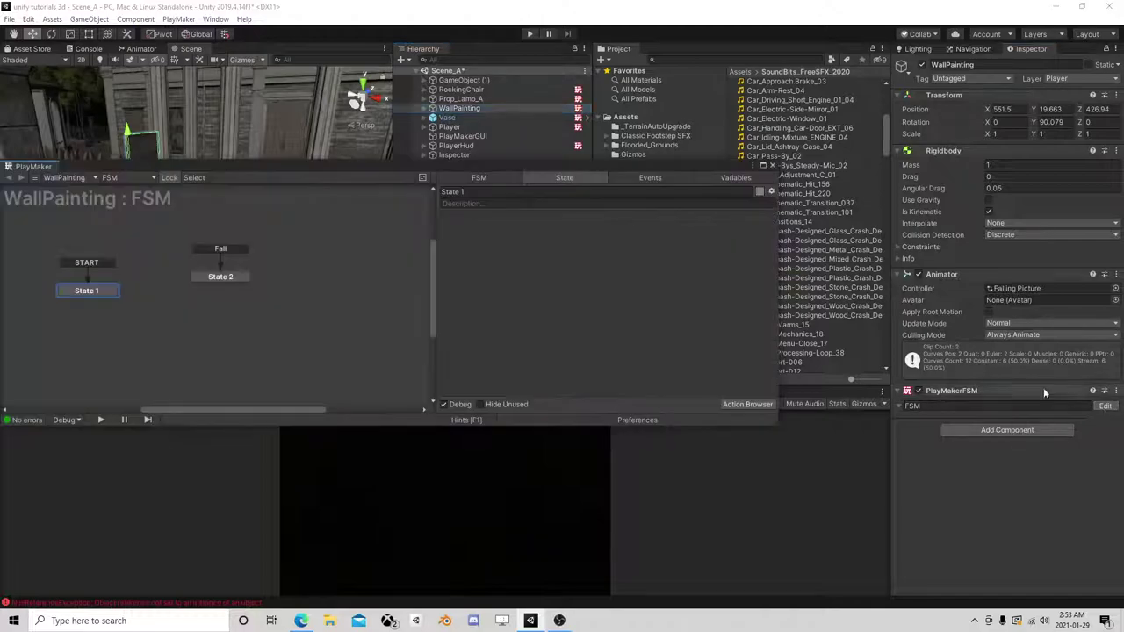
{"action": "left_click", "coordinate": [225, 276]}
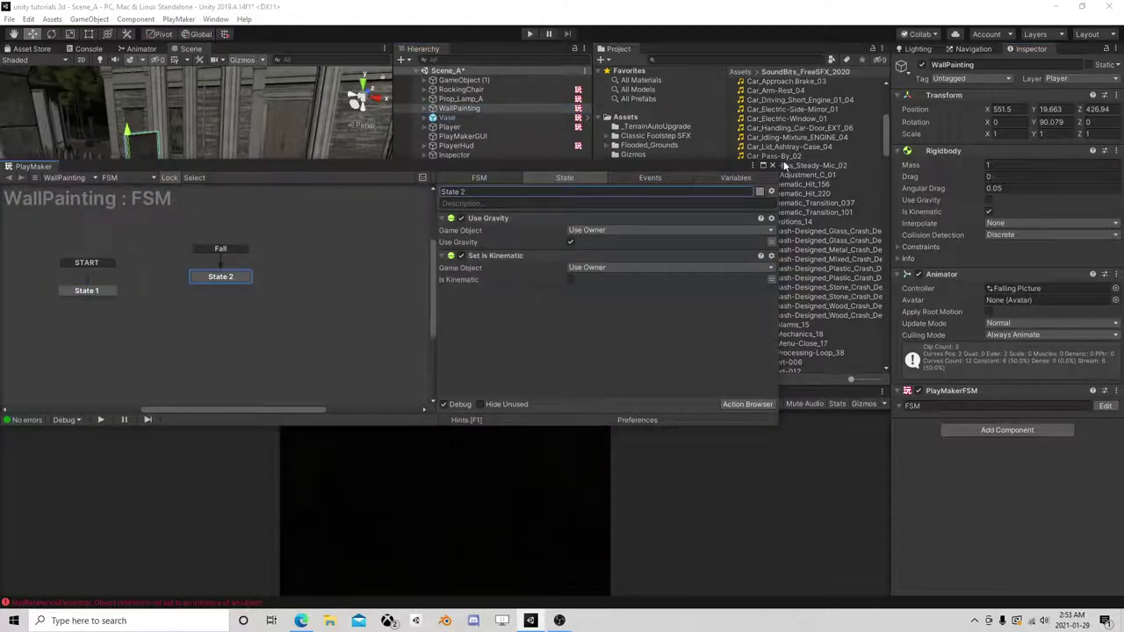
{"action": "left_click", "coordinate": [773, 167]}
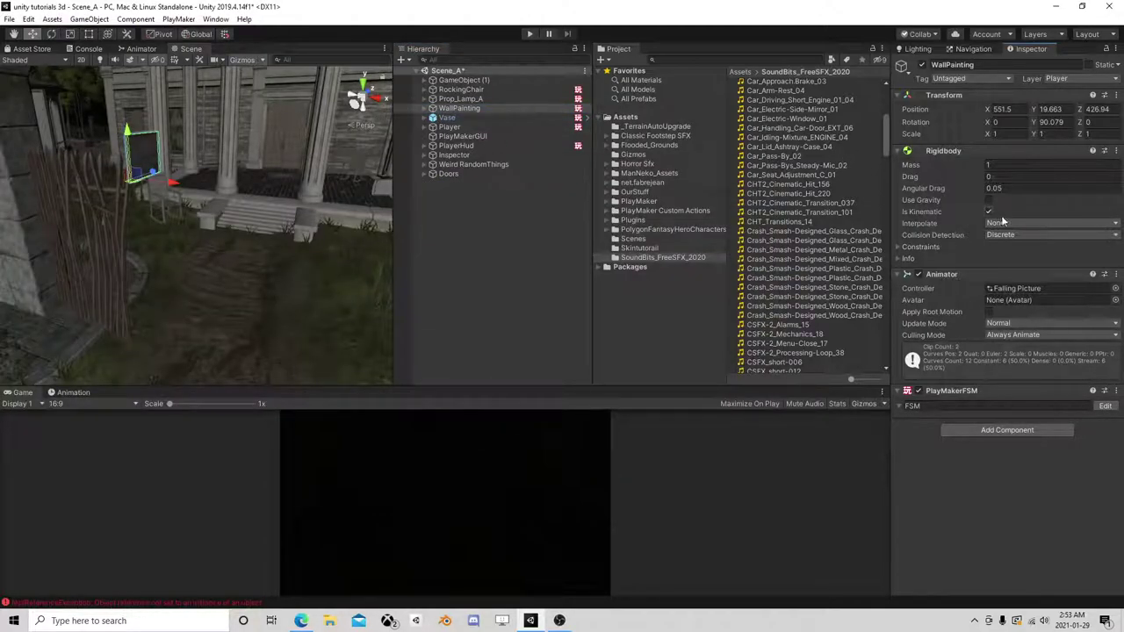
{"action": "left_click", "coordinate": [1105, 406]}
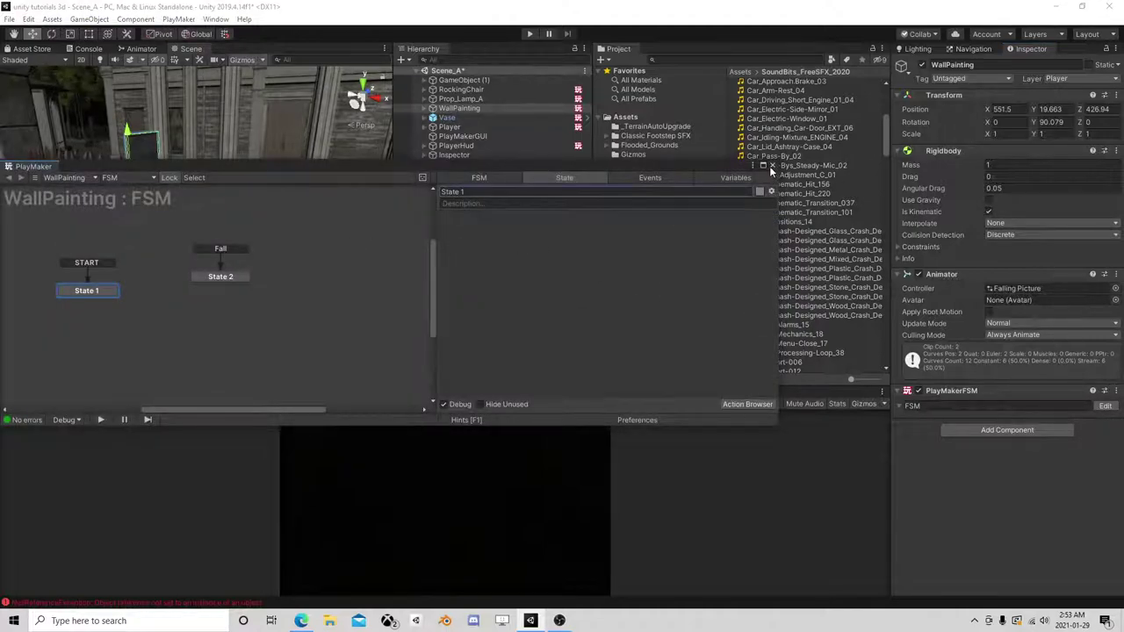
{"action": "left_click", "coordinate": [771, 166]}
- Disable Has Exit Time on the Idlehang to Fall transition in WallPainting's animator controller
{"action": "left_click", "coordinate": [74, 393]}
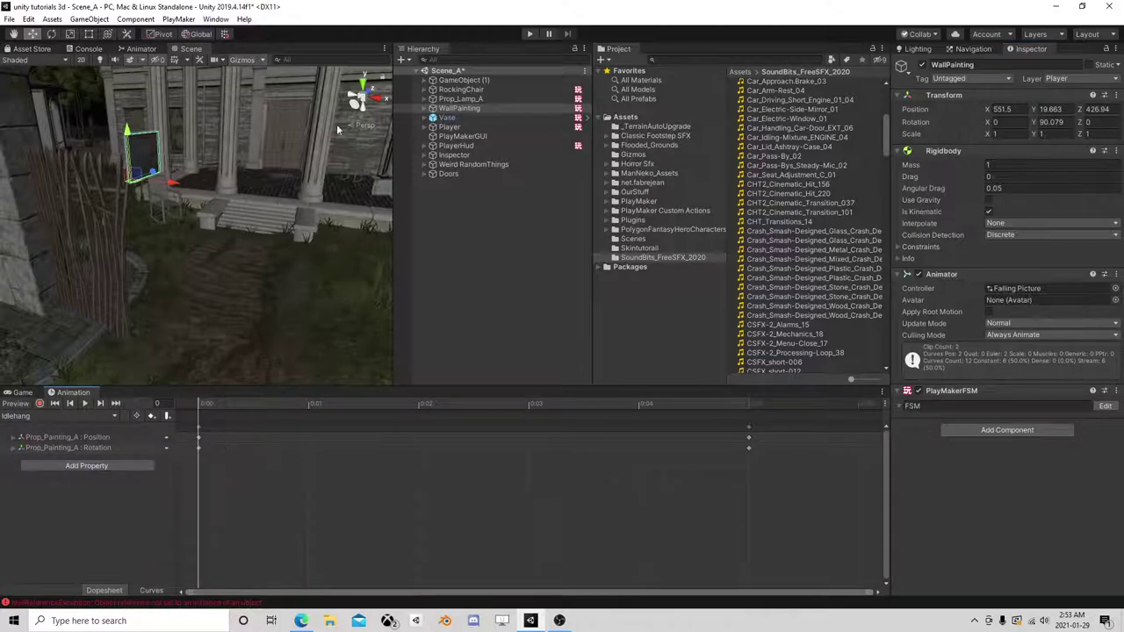
{"action": "left_click", "coordinate": [142, 50]}
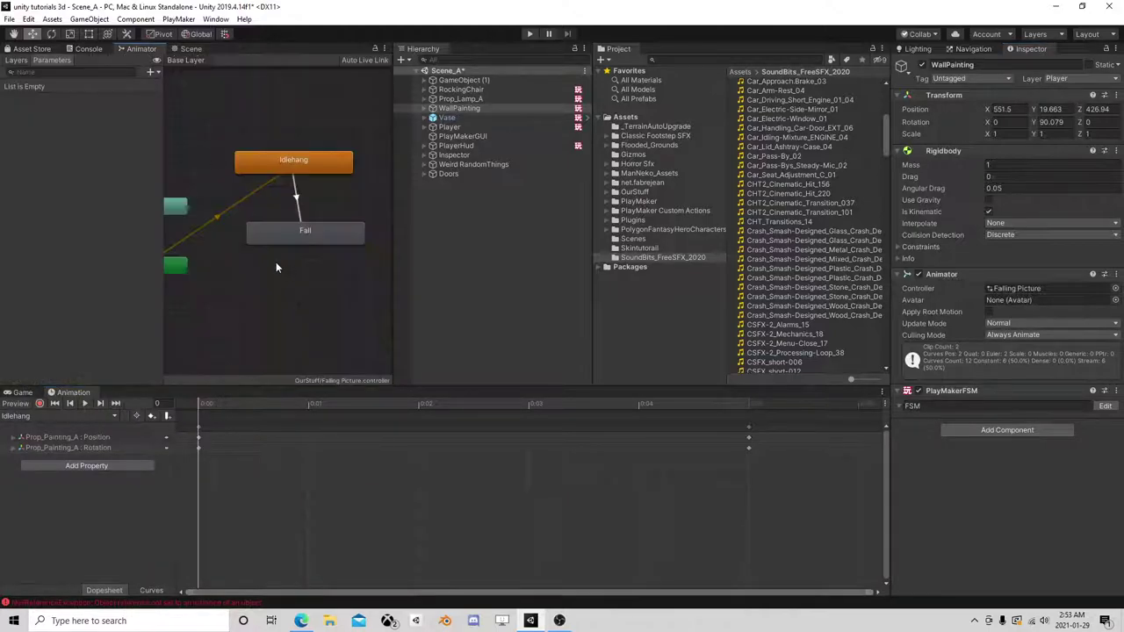
{"action": "left_click", "coordinate": [295, 202]}
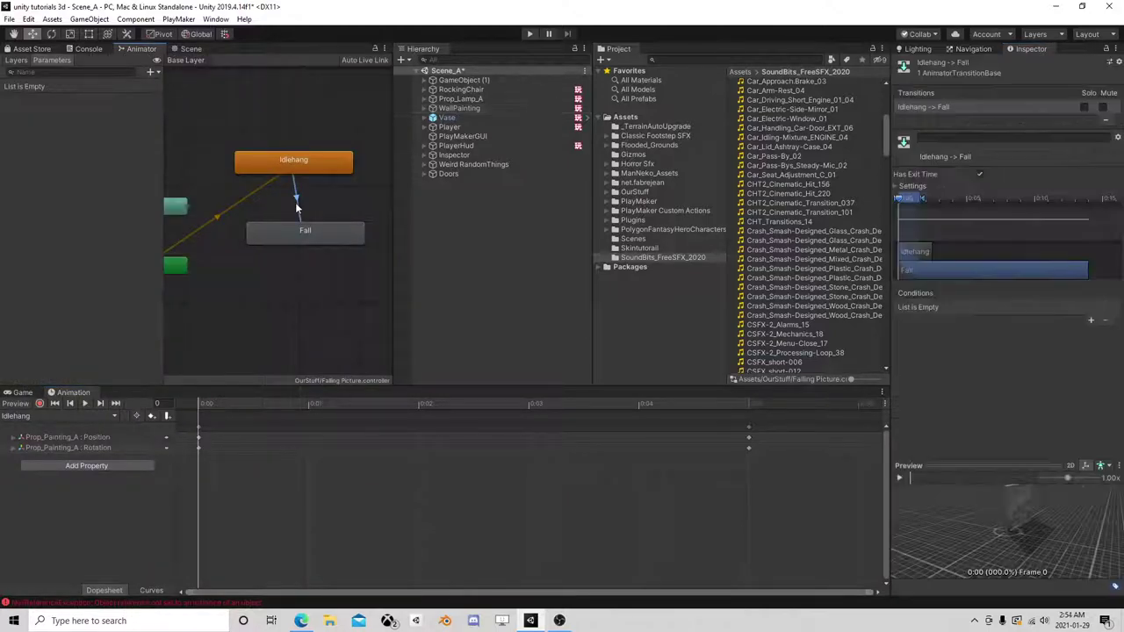
{"action": "left_click", "coordinate": [980, 174]}
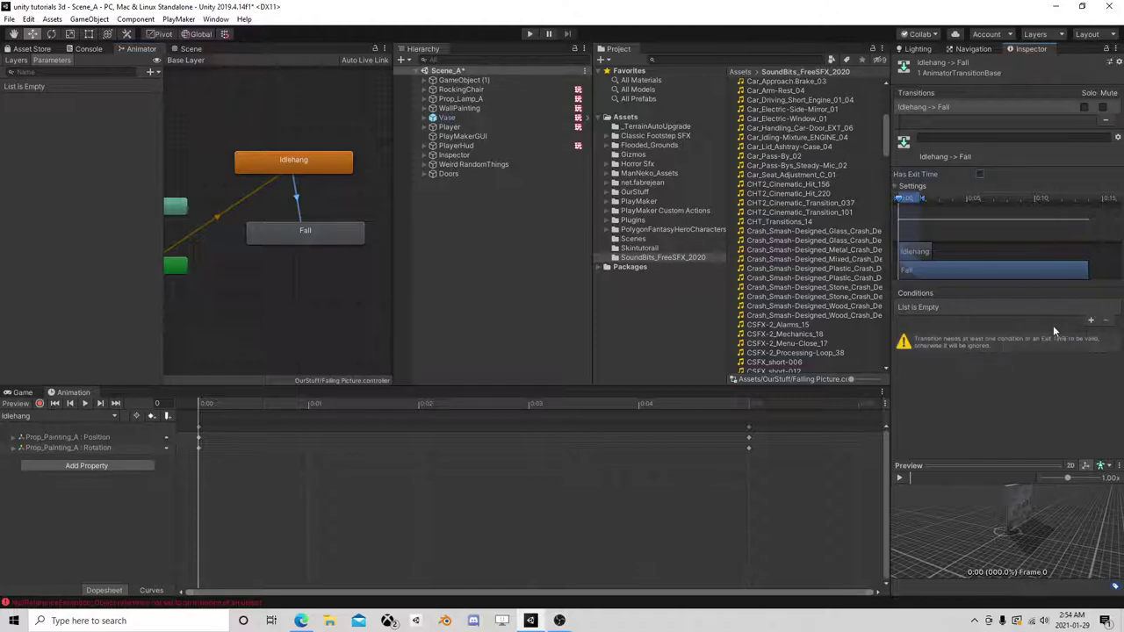
- Create an animator trigger parameter named Fall and add it as the condition of the Idlehang to Fall transition
{"action": "left_click", "coordinate": [150, 72]}
{"action": "left_click", "coordinate": [163, 126]}
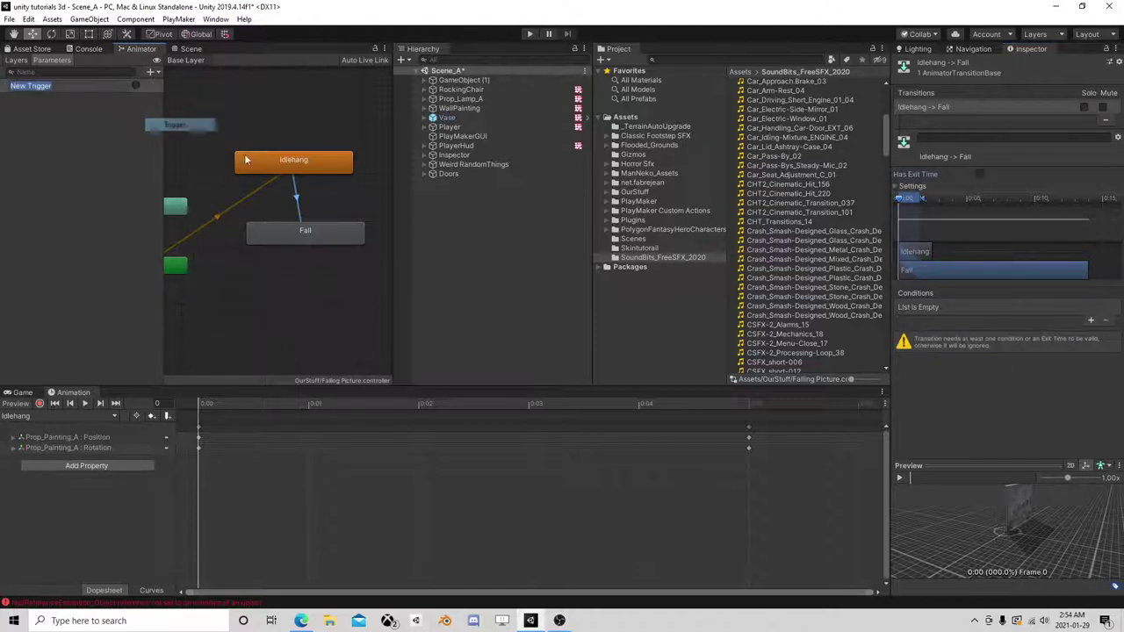
{"action": "type", "text": "Fall"}
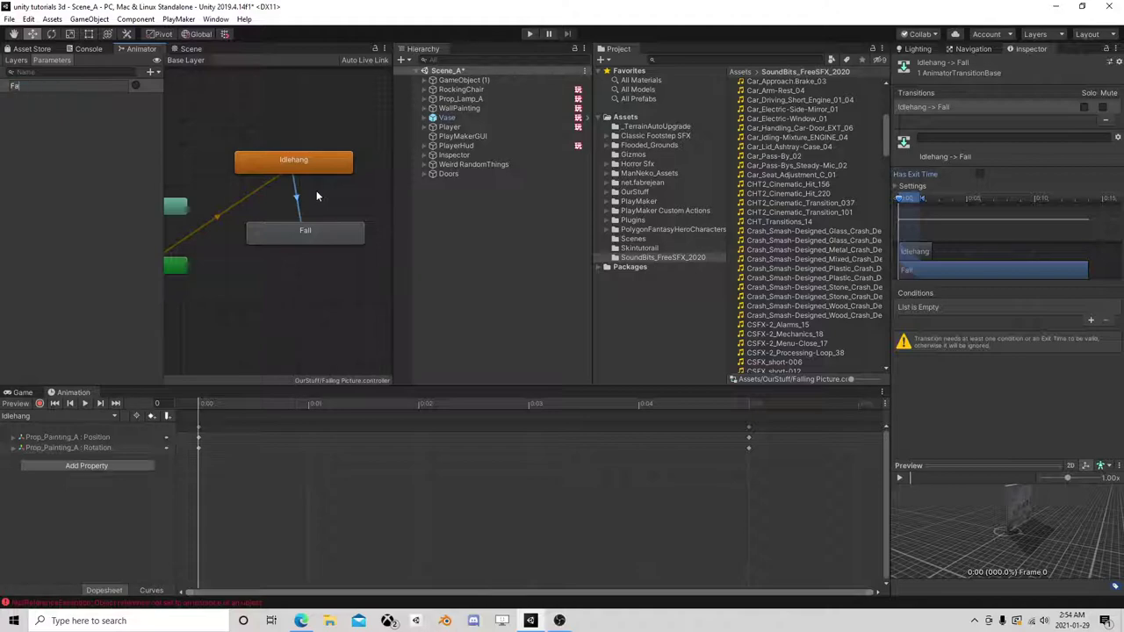
{"action": "key", "text": "Return"}
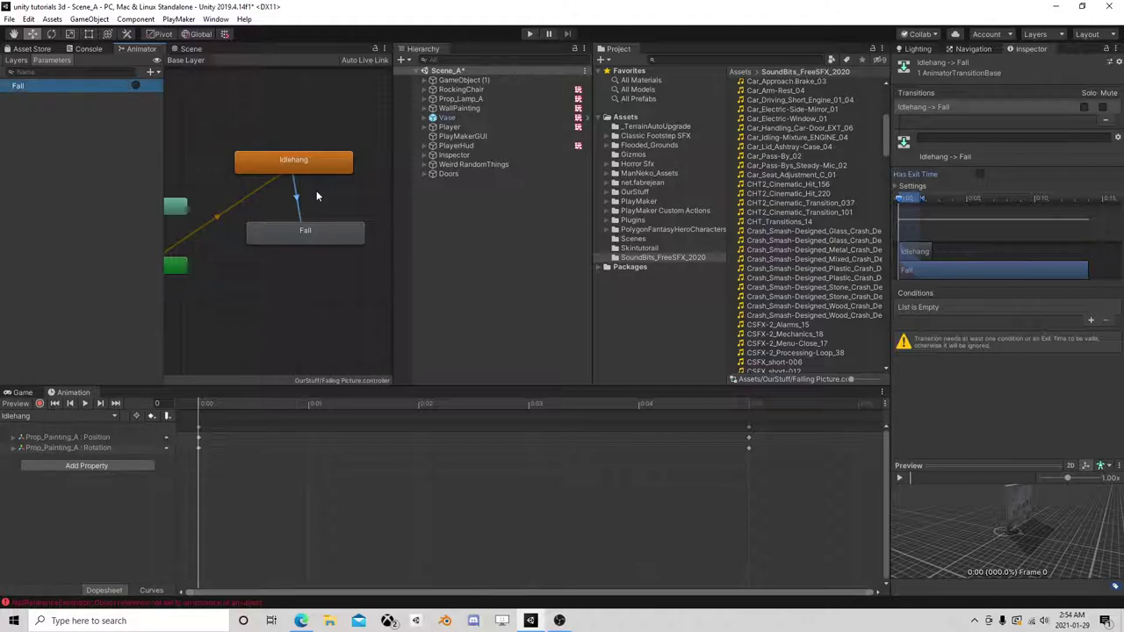
{"action": "left_click", "coordinate": [1091, 321]}
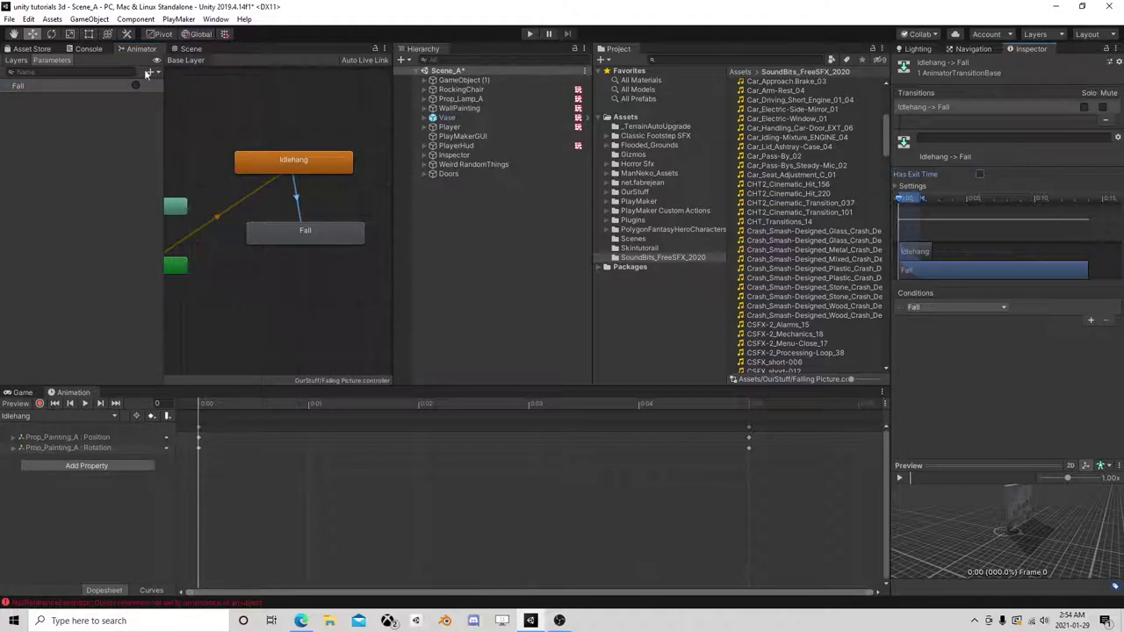
- Add a new state to WallPainting's FSM beside State 2 and give it a TRIGGER ENTER global transition
{"action": "left_click", "coordinate": [191, 49]}
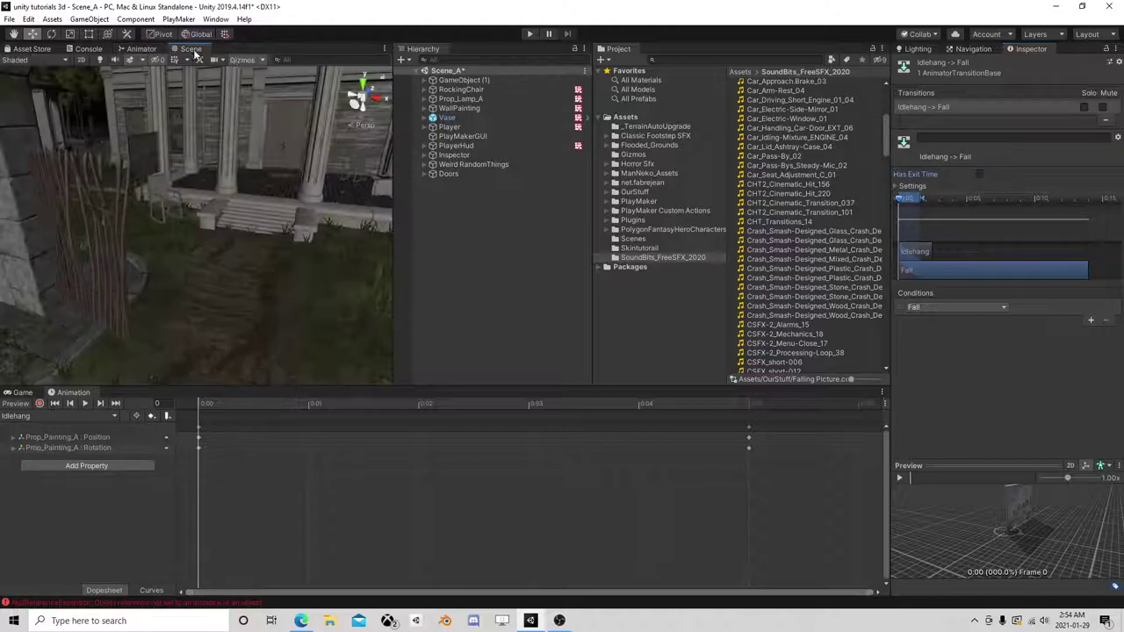
{"action": "left_click", "coordinate": [465, 108]}
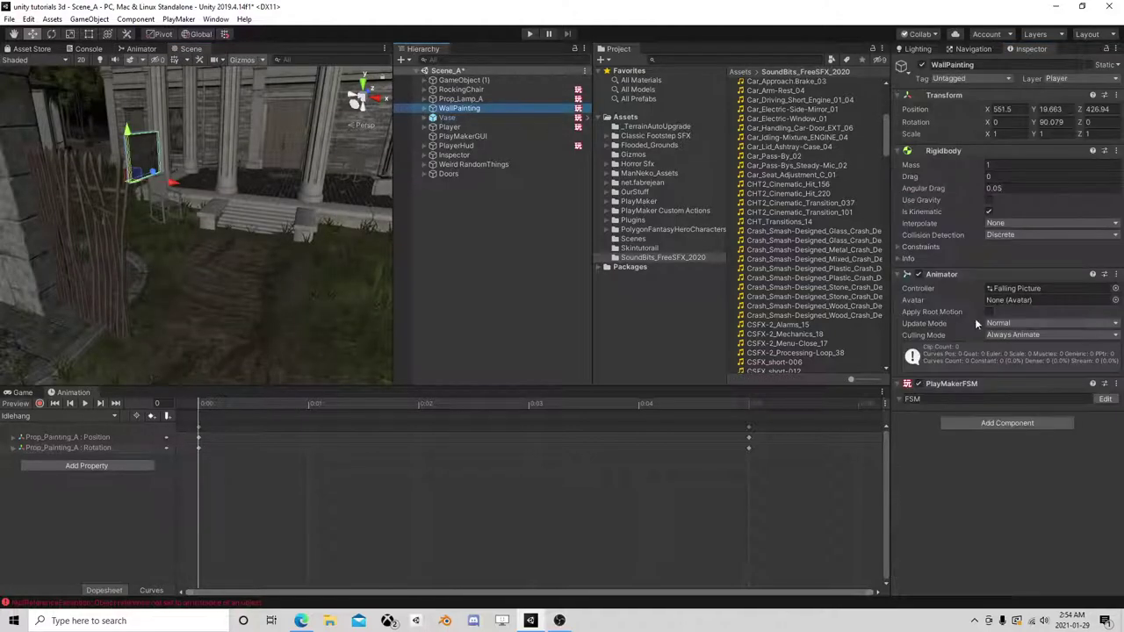
{"action": "left_click", "coordinate": [1105, 399]}
{"action": "right_click", "coordinate": [307, 271]}
{"action": "left_click", "coordinate": [327, 275]}
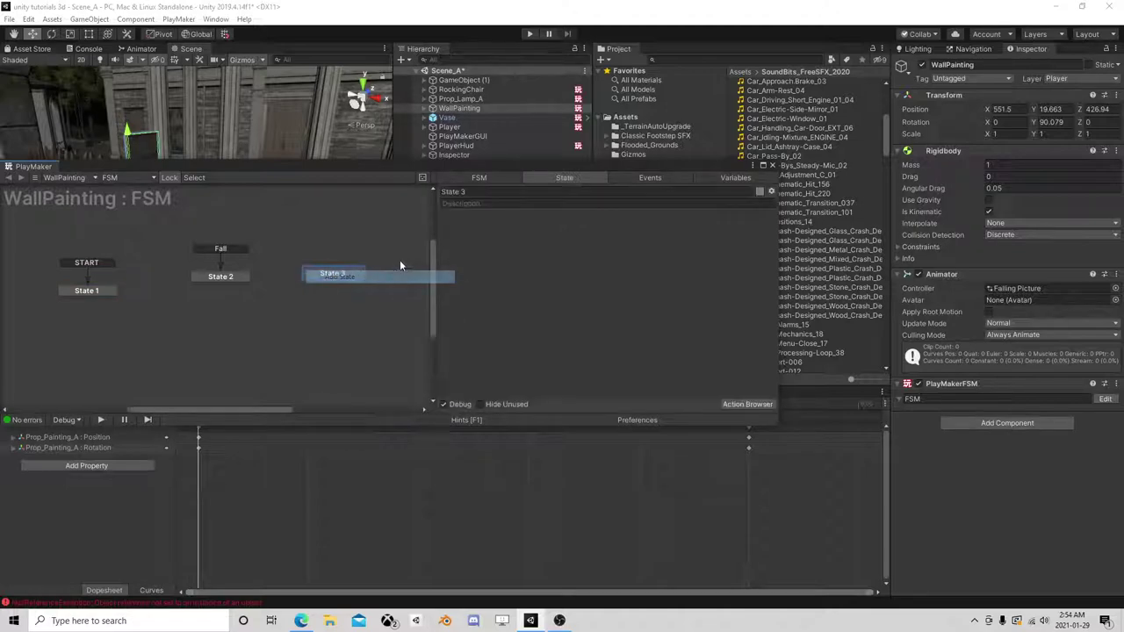
{"action": "right_click", "coordinate": [320, 274]}
{"action": "mouse_move", "coordinate": [426, 297]}
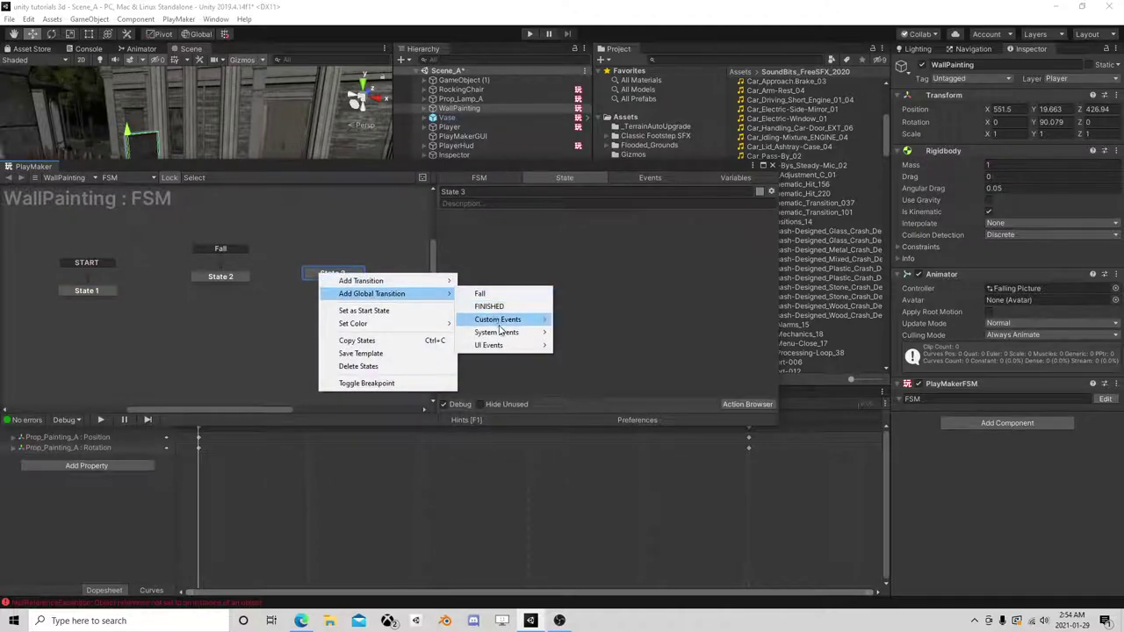
{"action": "mouse_move", "coordinate": [499, 335]}
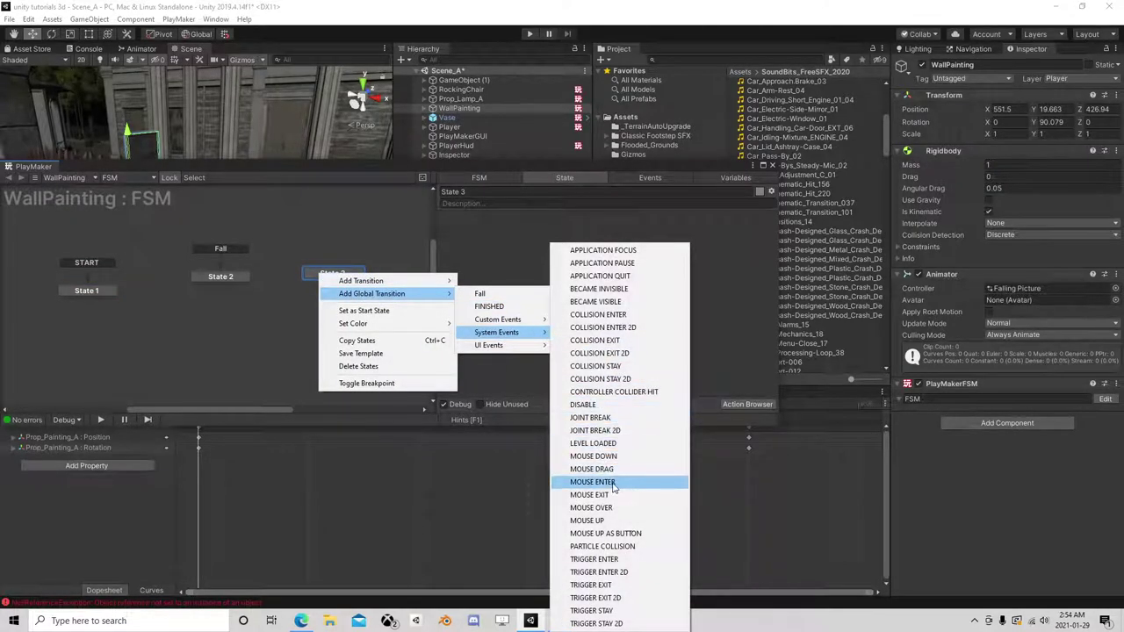
{"action": "left_click", "coordinate": [601, 563]}
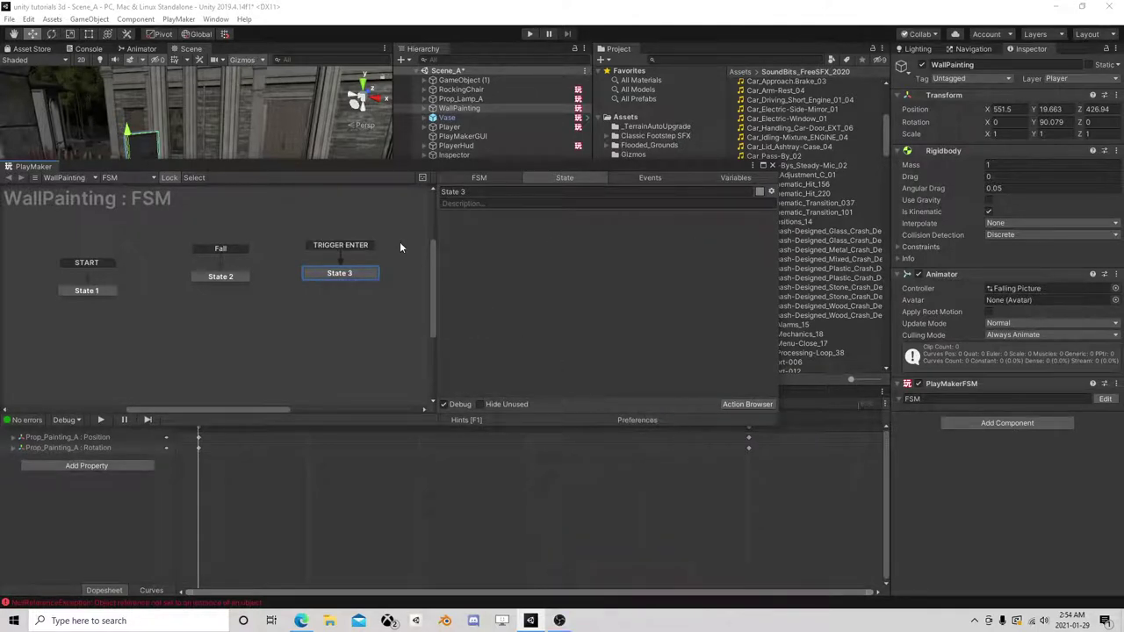
- Add a Set Animator Trigger action to the TRIGGER ENTER state, with Fall as its trigger
{"action": "left_click", "coordinate": [740, 405]}
{"action": "type", "text": "set"}
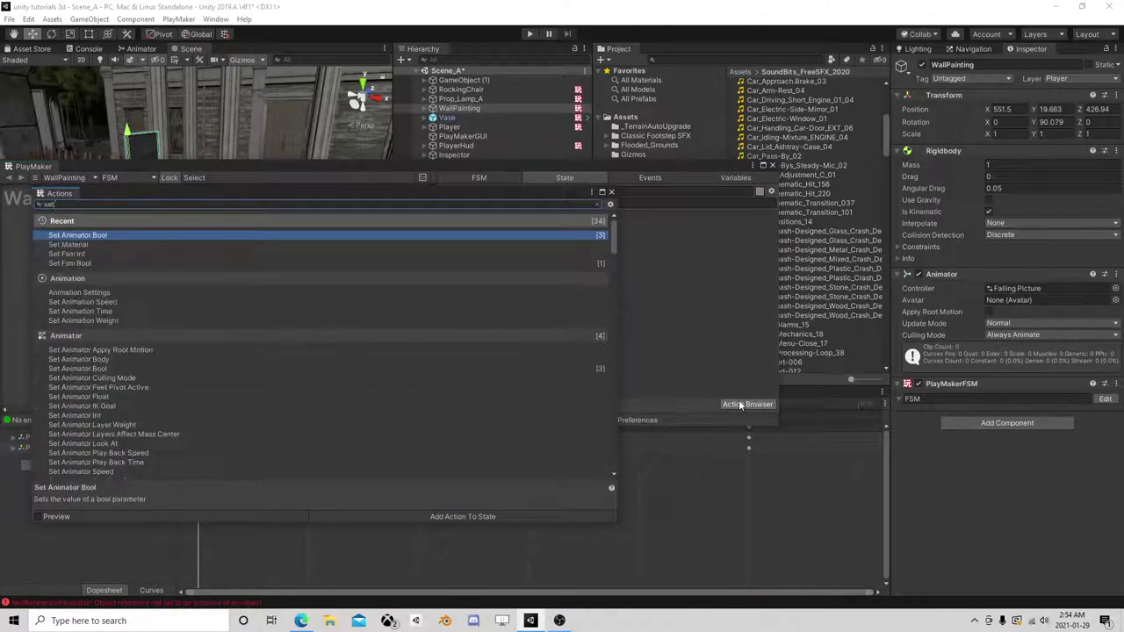
{"action": "type", "text": " animato"}
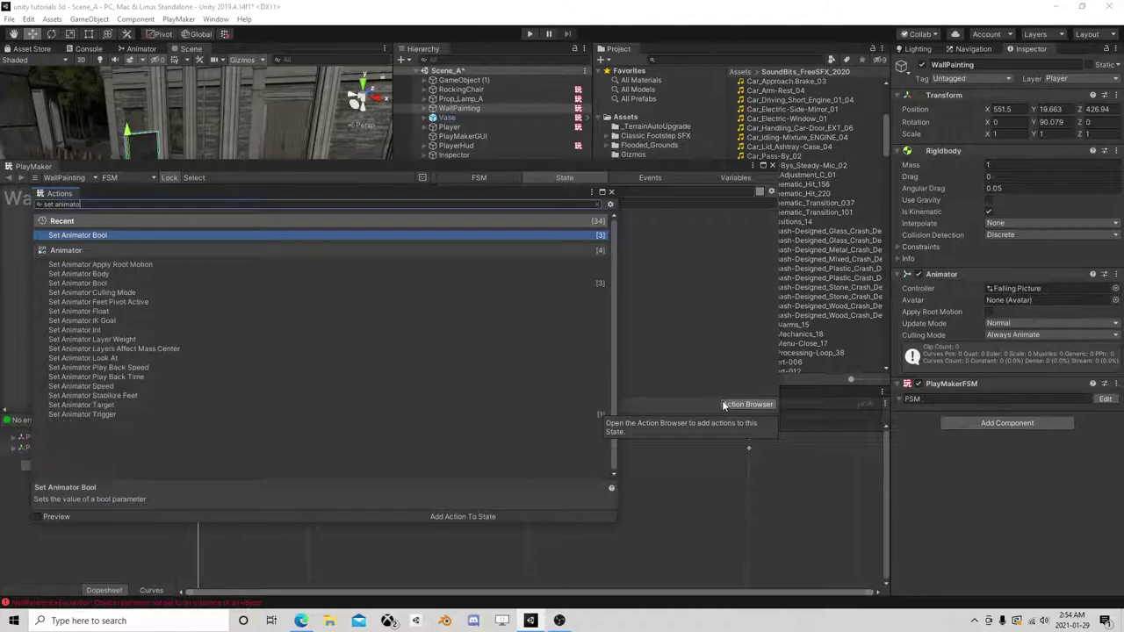
{"action": "type", "text": "r fa"}
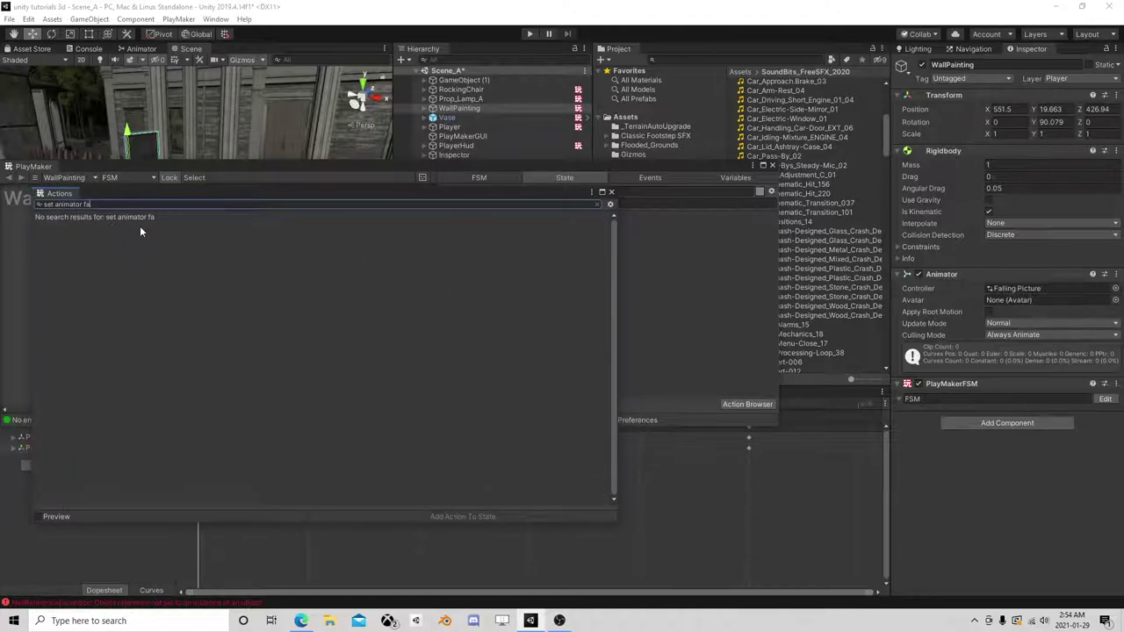
{"action": "key", "text": "BackSpace"}
{"action": "key", "text": "BackSpace"}
{"action": "double_click", "coordinate": [109, 414]}
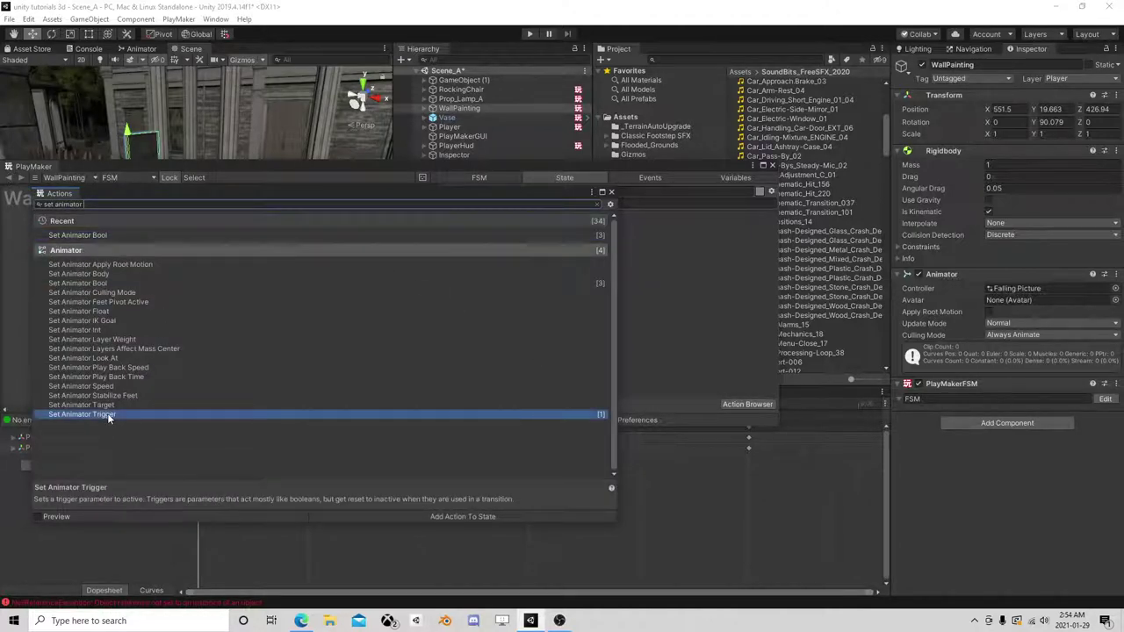
{"action": "left_click", "coordinate": [609, 194]}
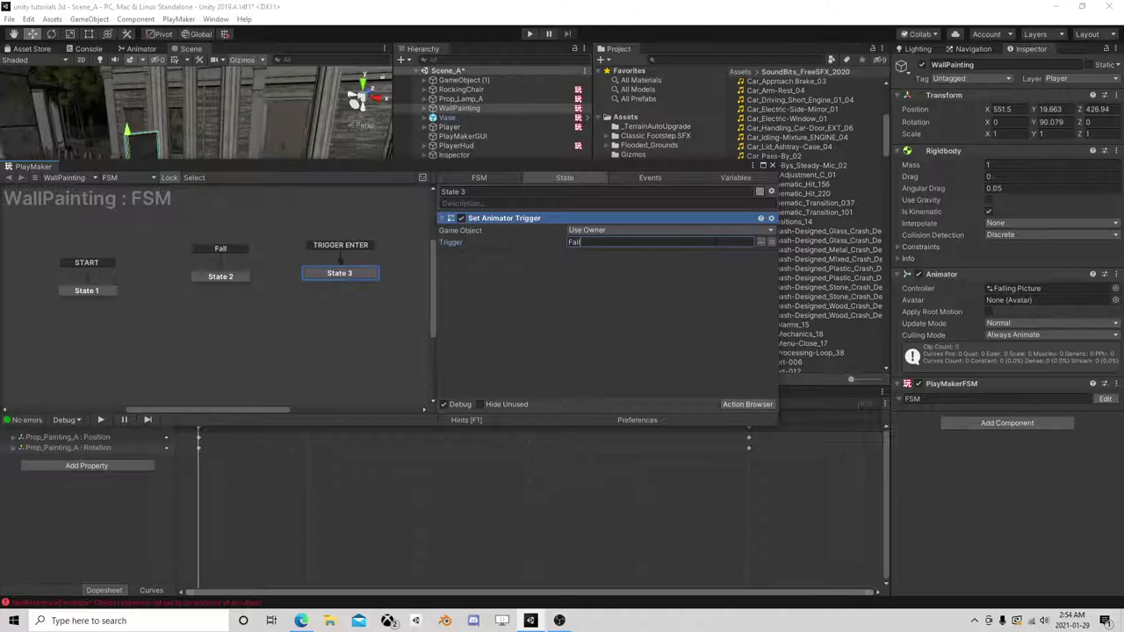
- Add a Sphere Collider to WallPainting, make it a trigger, and set its radius to 3.35
{"action": "left_click", "coordinate": [772, 164]}
{"action": "left_click", "coordinate": [1007, 423]}
{"action": "type", "text": "aud"}
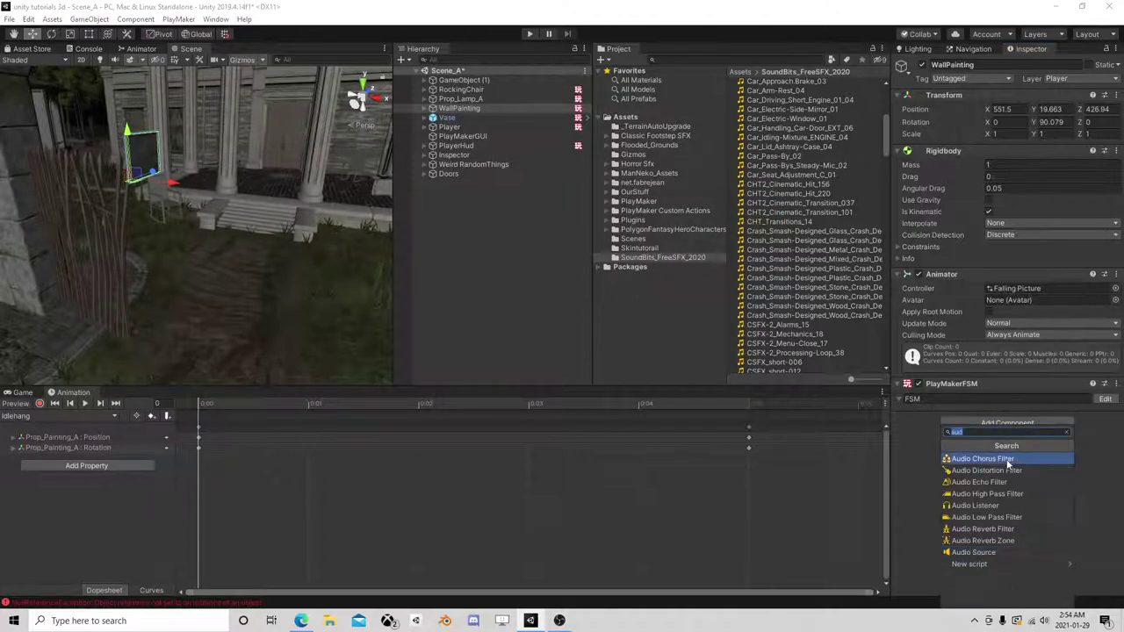
{"action": "type", "text": "sp"}
{"action": "left_click", "coordinate": [995, 461]}
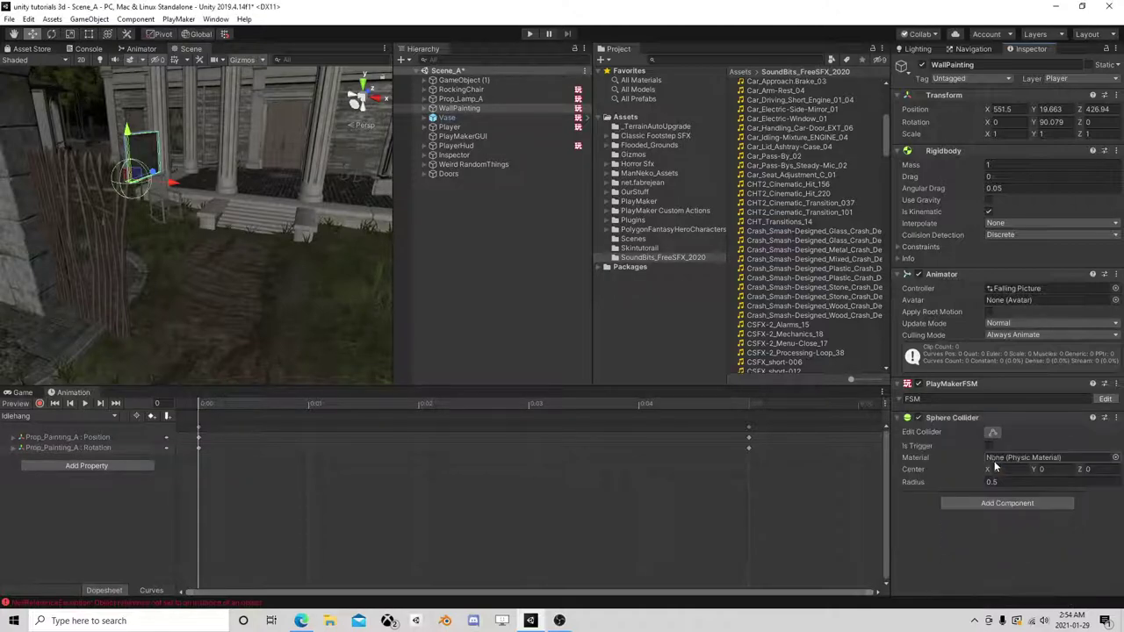
{"action": "left_click", "coordinate": [990, 446]}
{"action": "left_click_drag", "start_coordinate": [964, 483], "coordinate": [1025, 484]}
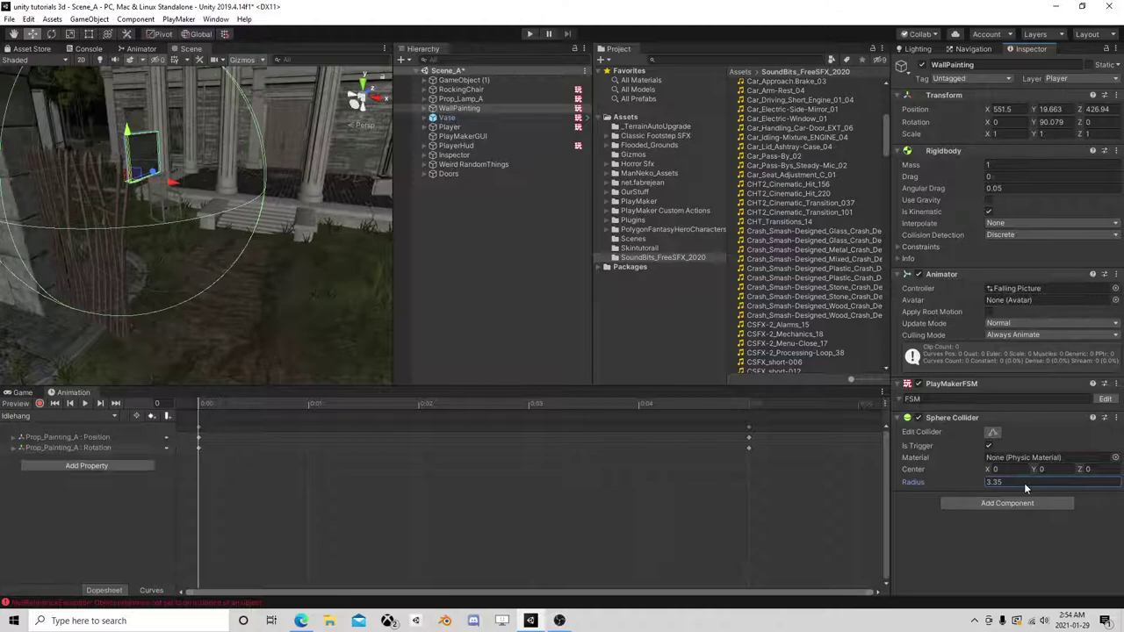
- Play-test the painting's fall, including a run with the game view maximized while walking the player through the scene
{"action": "left_click", "coordinate": [530, 35]}
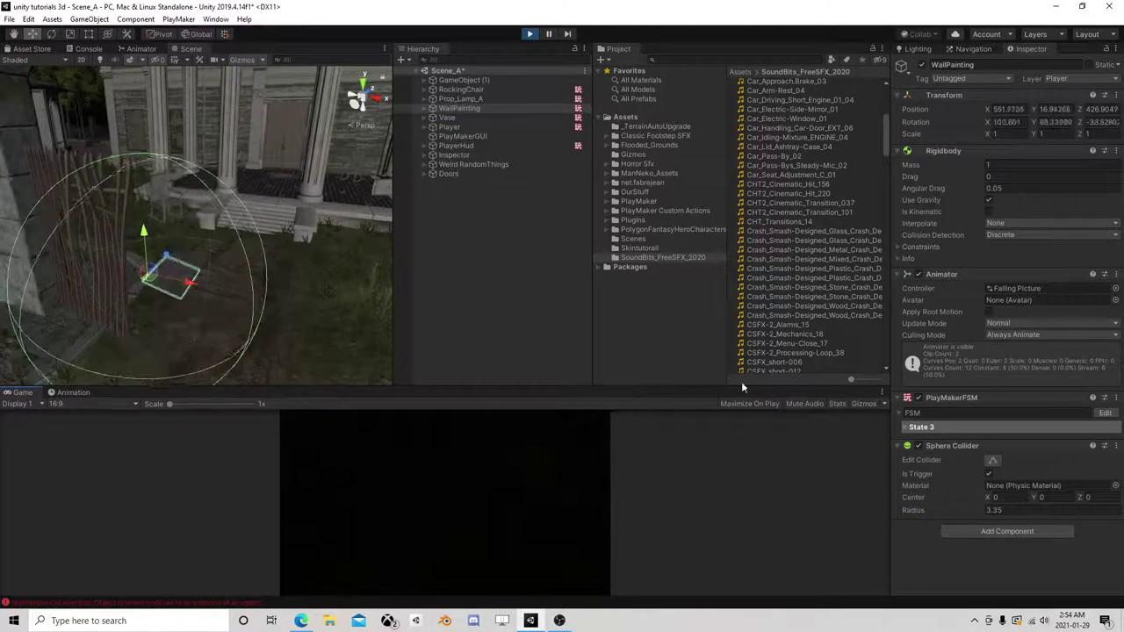
{"action": "left_click", "coordinate": [530, 33]}
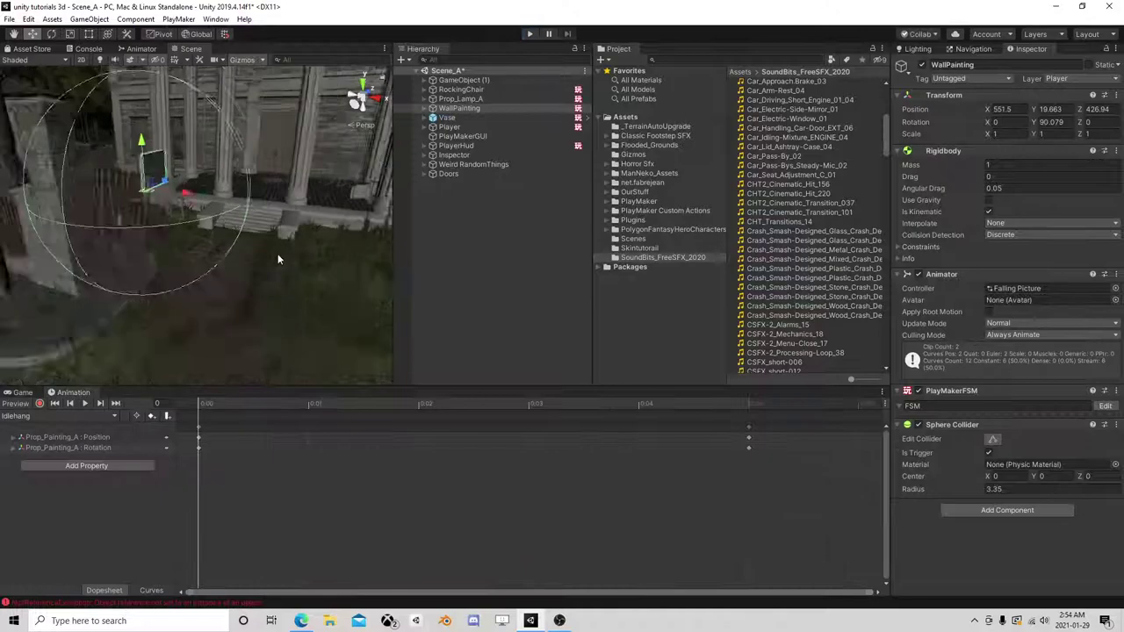
{"action": "left_click", "coordinate": [23, 393]}
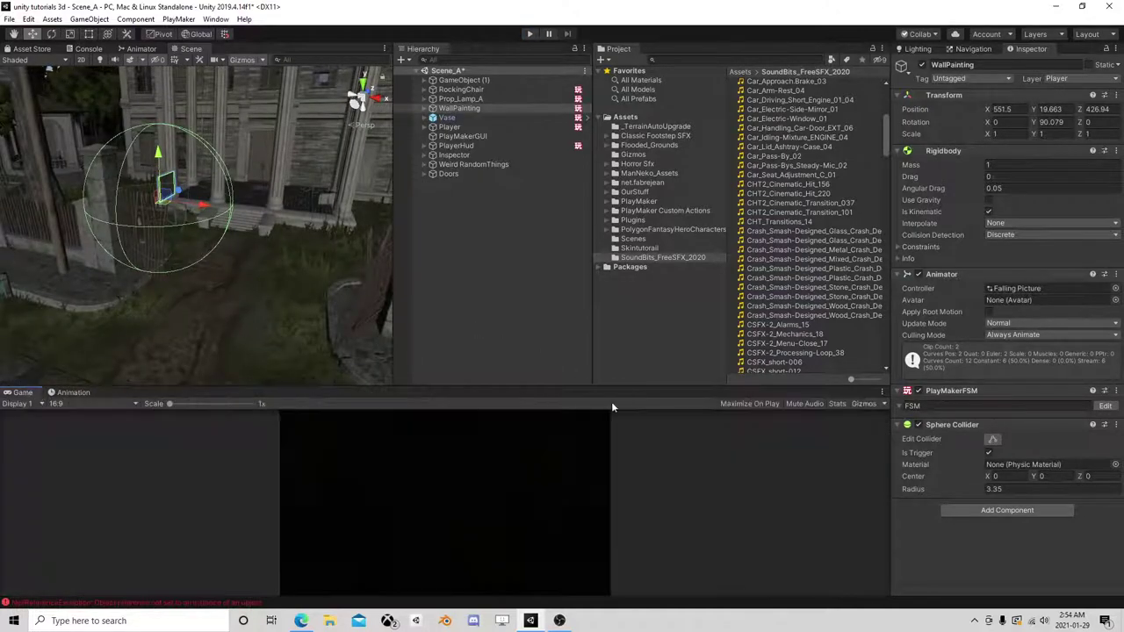
{"action": "left_click", "coordinate": [530, 34]}
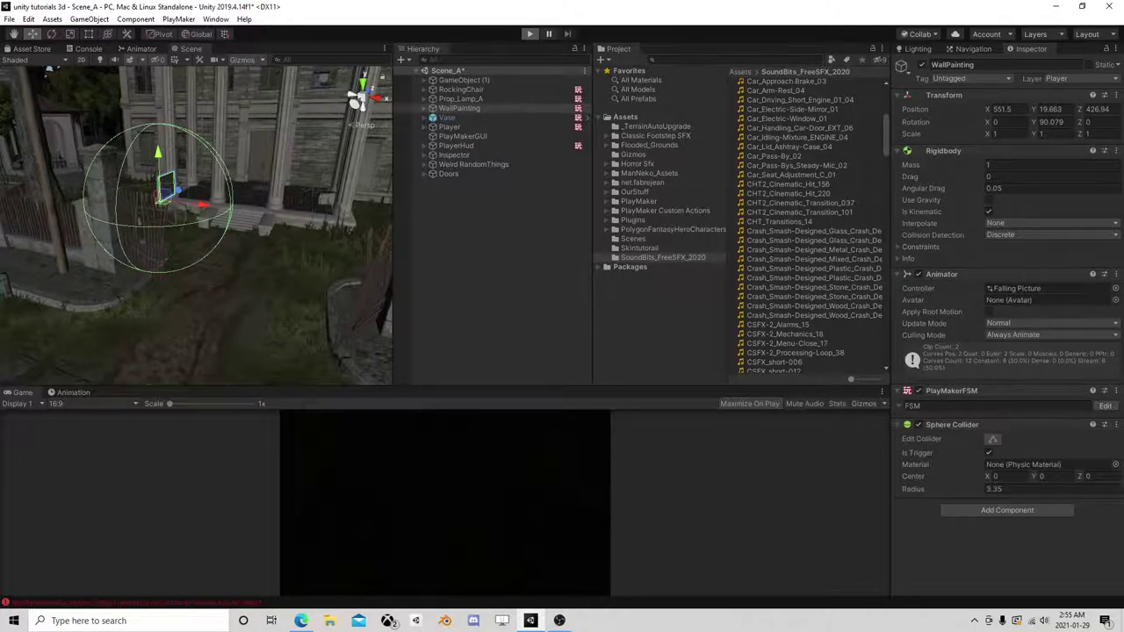
{"action": "key", "text": "w"}
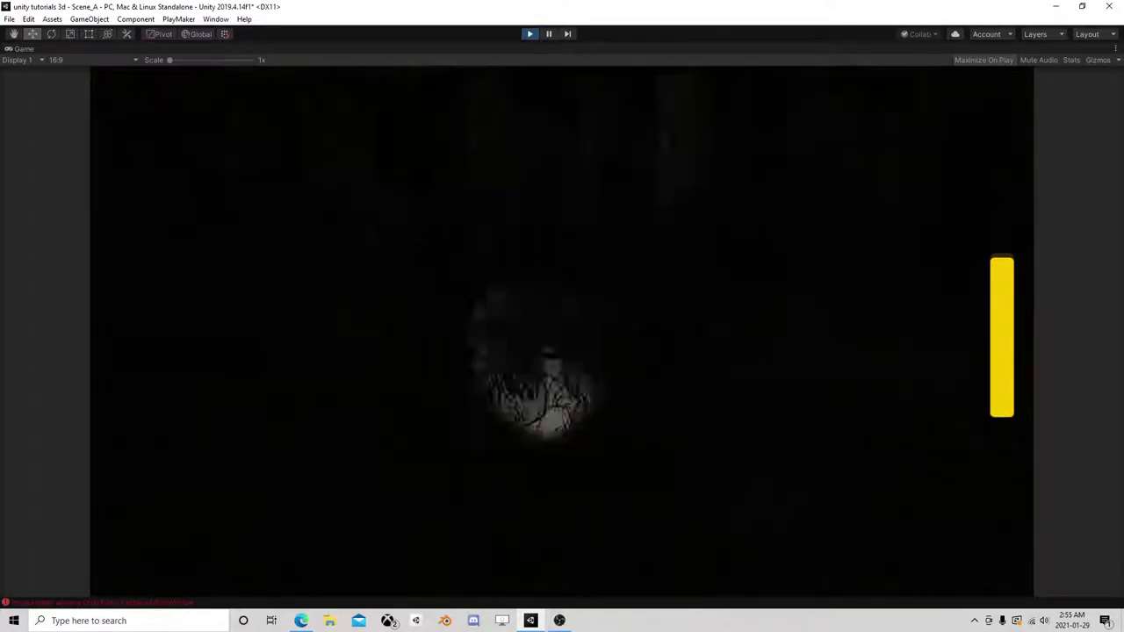
{"action": "left_click", "coordinate": [529, 35]}
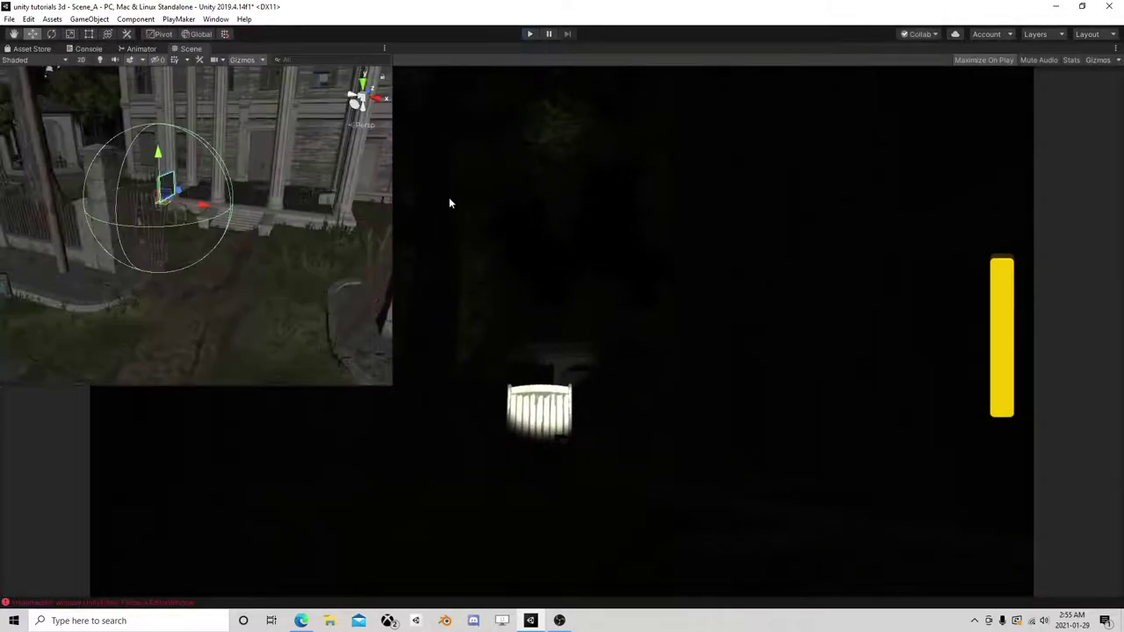
- Focus the scene view on Prop_Lamp_A, run the game, and advance it by a single frame to watch the lamp
{"action": "left_click", "coordinate": [465, 90]}
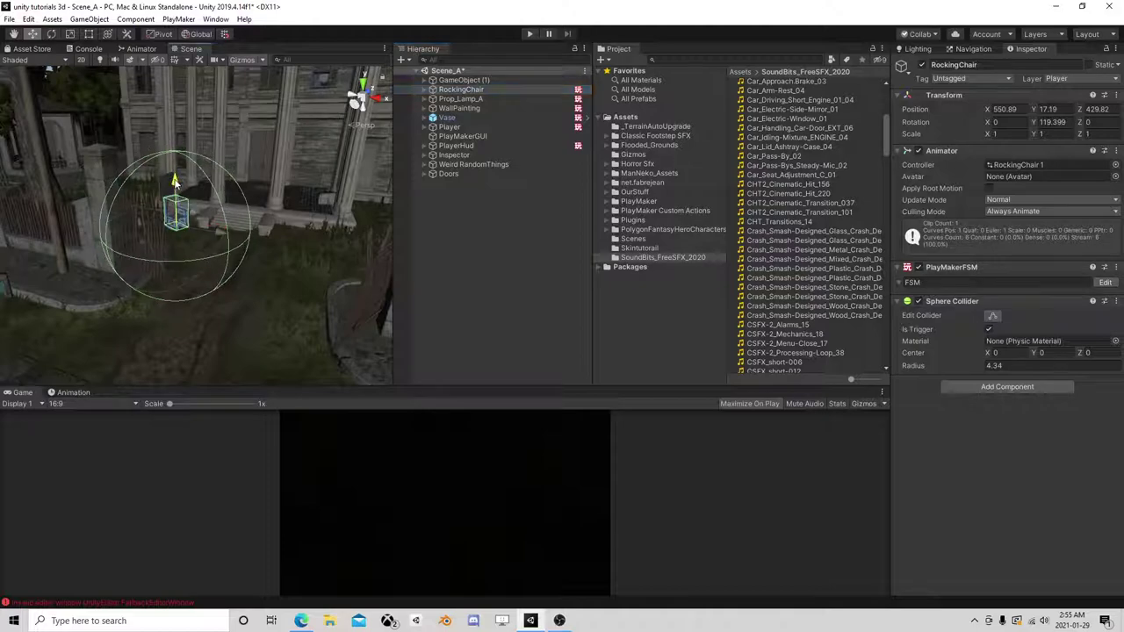
{"action": "left_click", "coordinate": [463, 99]}
{"action": "right_click_drag", "start_coordinate": [243, 194], "coordinate": [260, 229]}
{"action": "key", "text": "w"}
{"action": "key", "text": "f"}
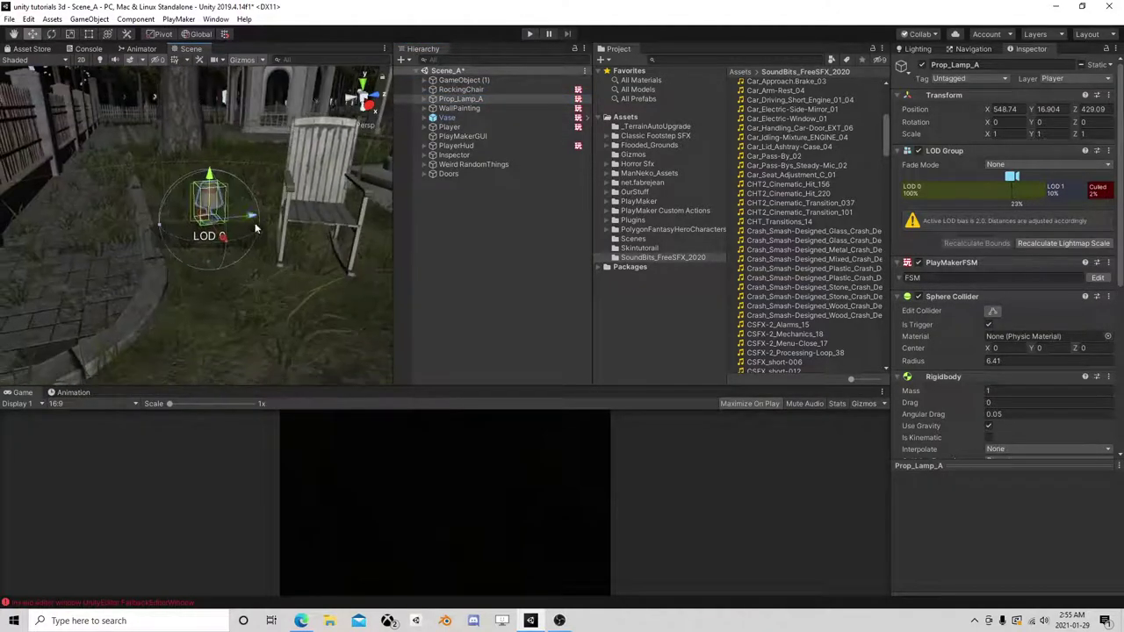
{"action": "left_click", "coordinate": [532, 34]}
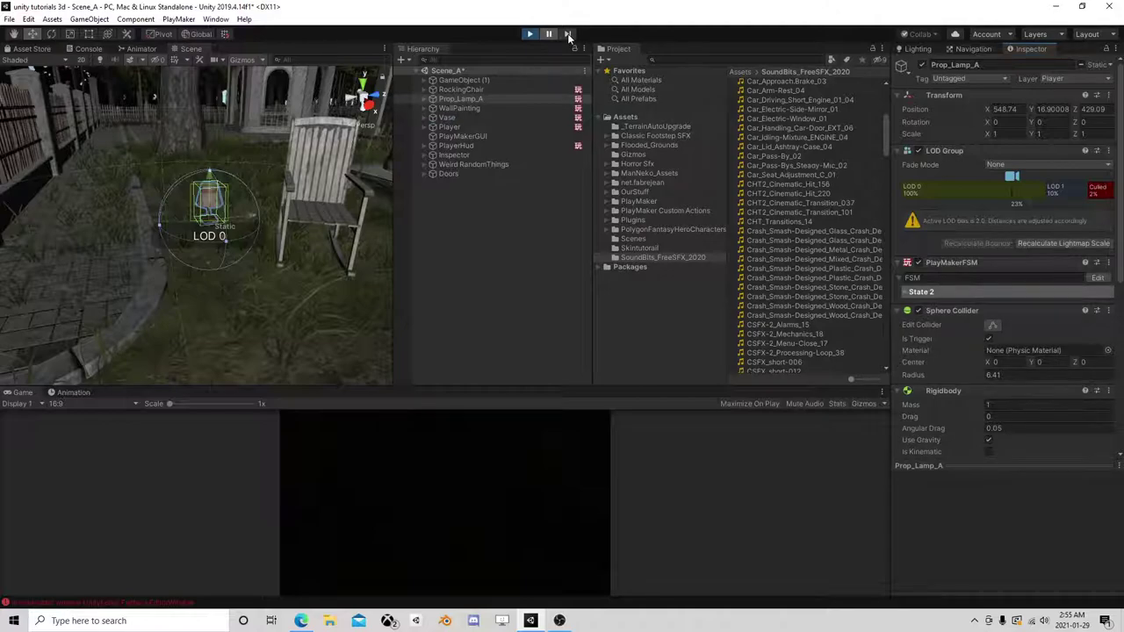
{"action": "left_click", "coordinate": [568, 35]}
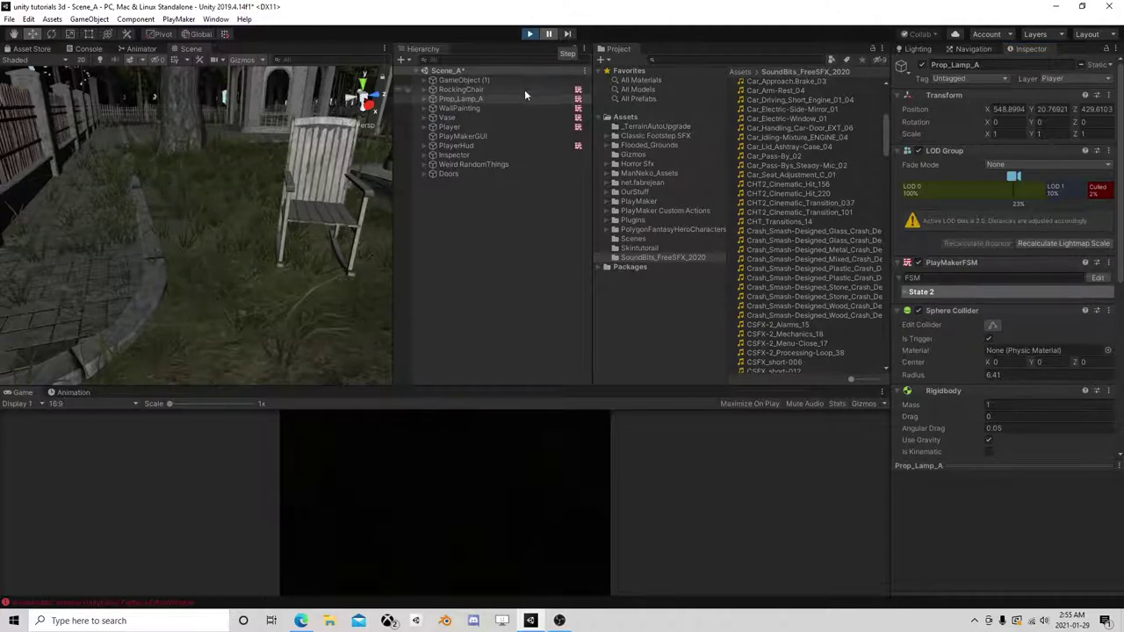
- Follow Prop_Lamp_A's flight in the scene view while stepping through the game, and stop playing
{"action": "double_click", "coordinate": [484, 97]}
{"action": "scroll", "coordinate": [307, 189], "scroll_direction": "up", "scroll_amount": 10}
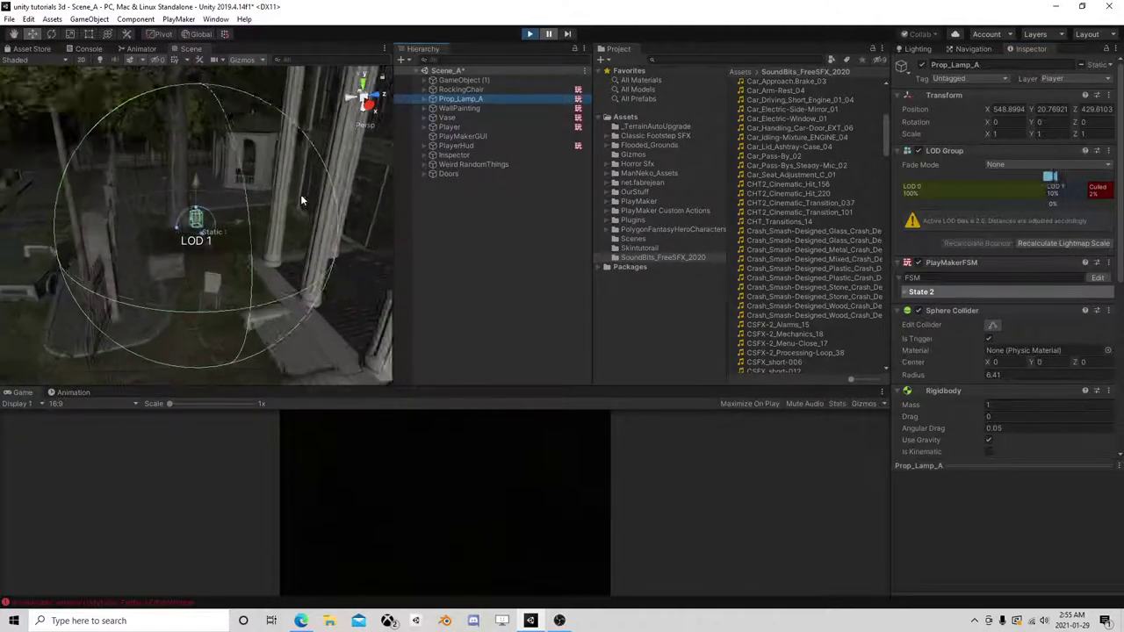
{"action": "right_click_drag", "start_coordinate": [198, 303], "coordinate": [180, 255]}
{"action": "middle_click_drag", "start_coordinate": [180, 254], "coordinate": [181, 219]}
{"action": "right_click_drag", "start_coordinate": [182, 218], "coordinate": [188, 265]}
{"action": "left_click", "coordinate": [569, 36]}
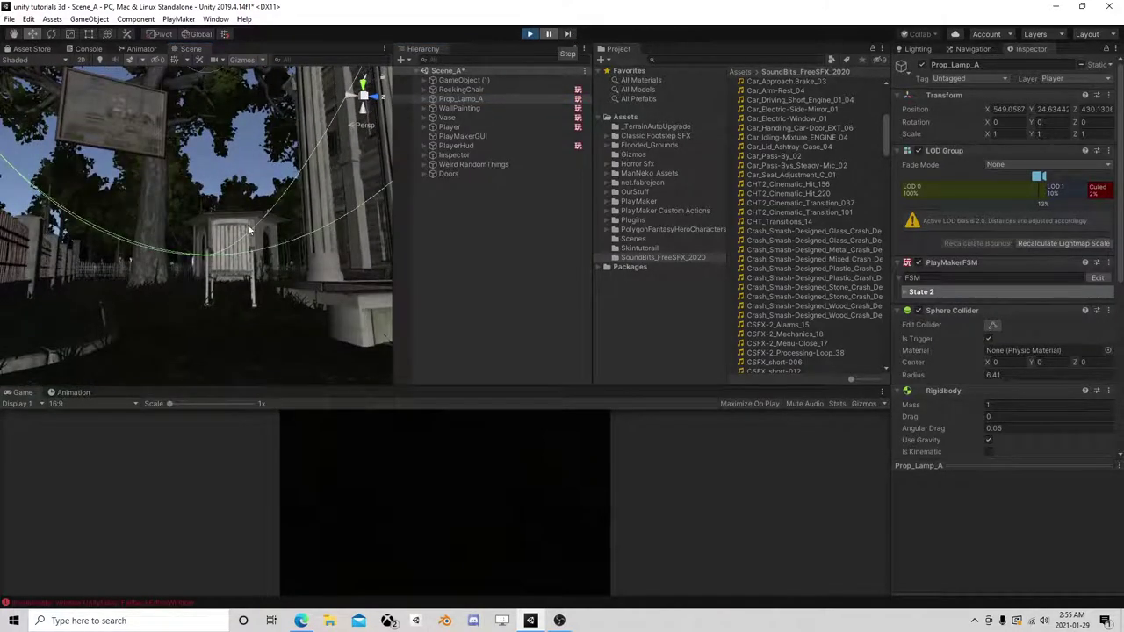
{"action": "right_click_drag", "start_coordinate": [249, 229], "coordinate": [263, 136]}
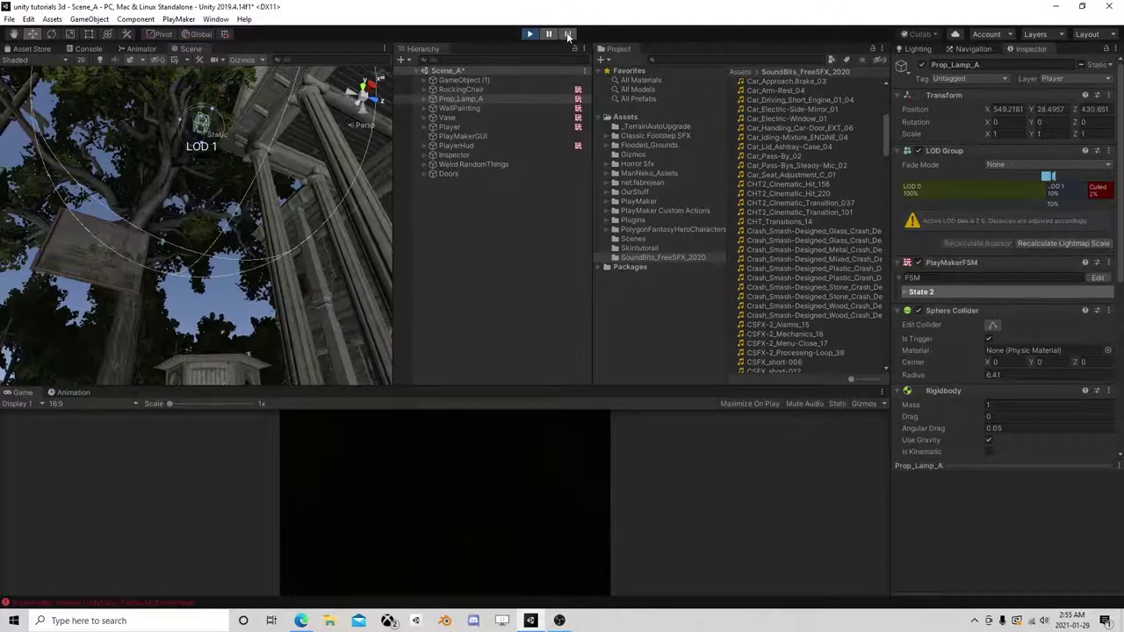
{"action": "right_click_drag", "start_coordinate": [287, 213], "coordinate": [270, 144]}
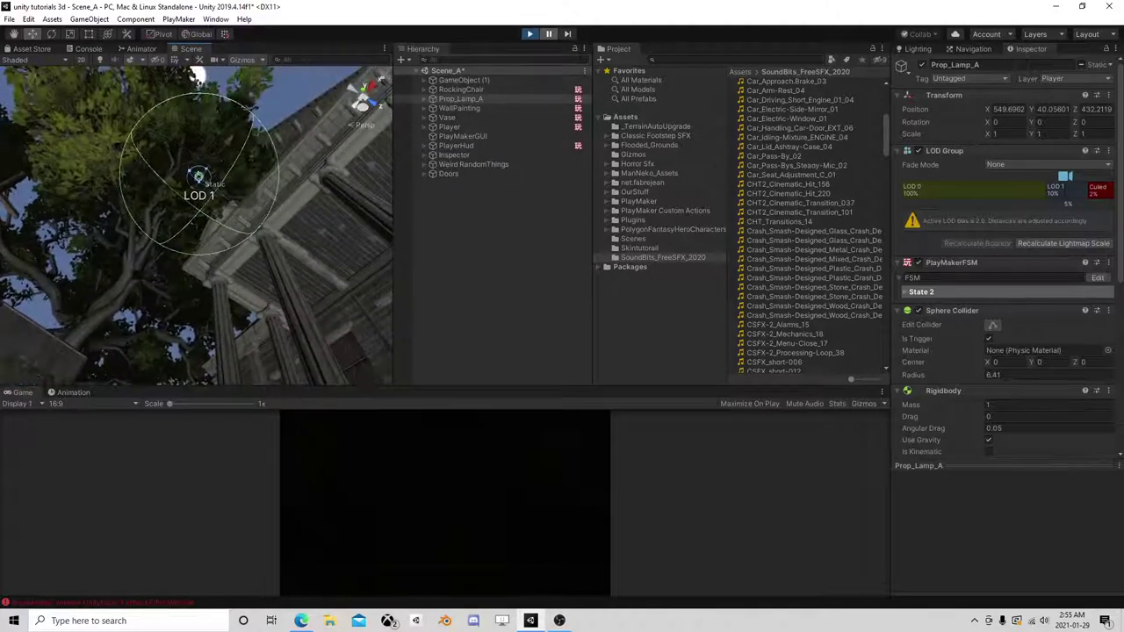
{"action": "left_click", "coordinate": [572, 38]}
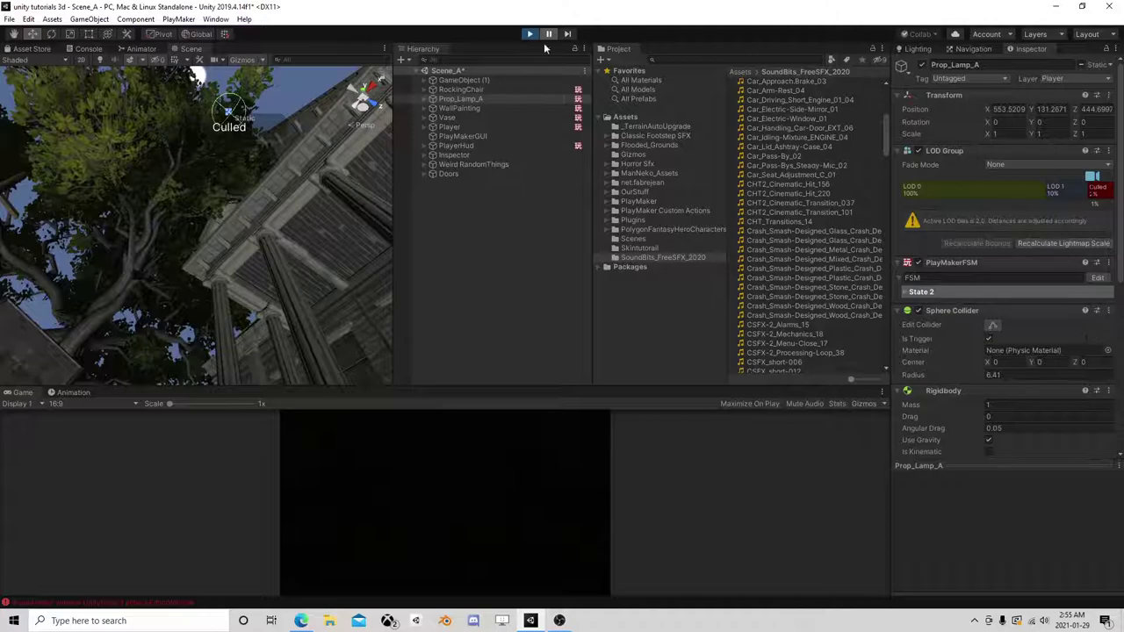
{"action": "left_click", "coordinate": [529, 34]}
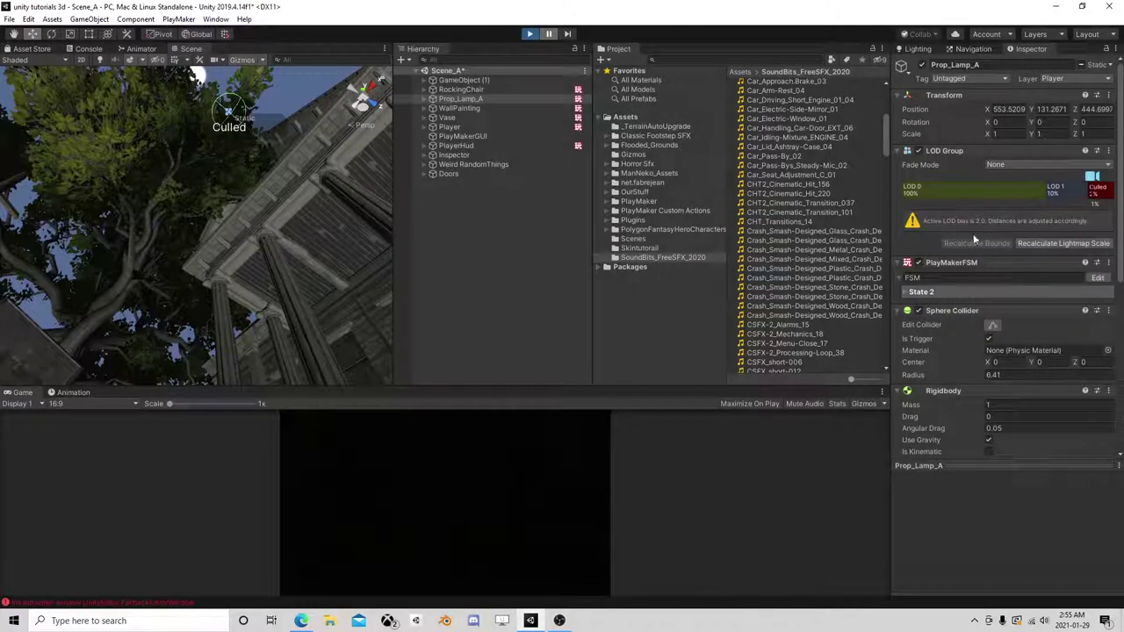
- Review State 2 and State 3 in Prop_Lamp_A's FSM and copy the COLLISION ENTER state
{"action": "left_click", "coordinate": [1098, 278]}
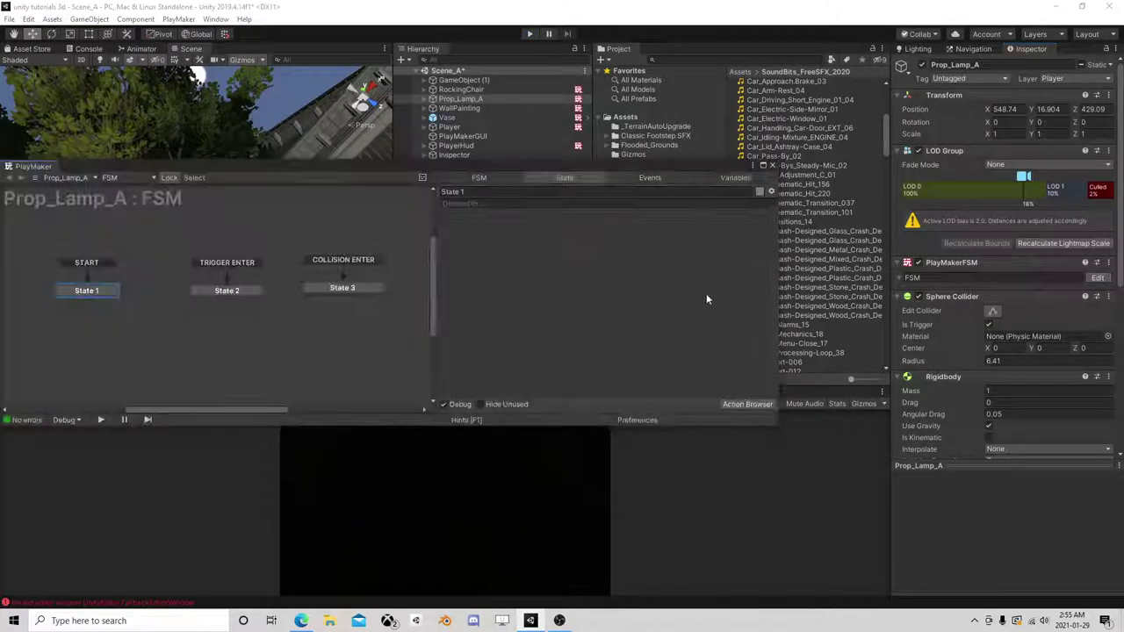
{"action": "left_click", "coordinate": [324, 289]}
{"action": "left_click", "coordinate": [238, 292]}
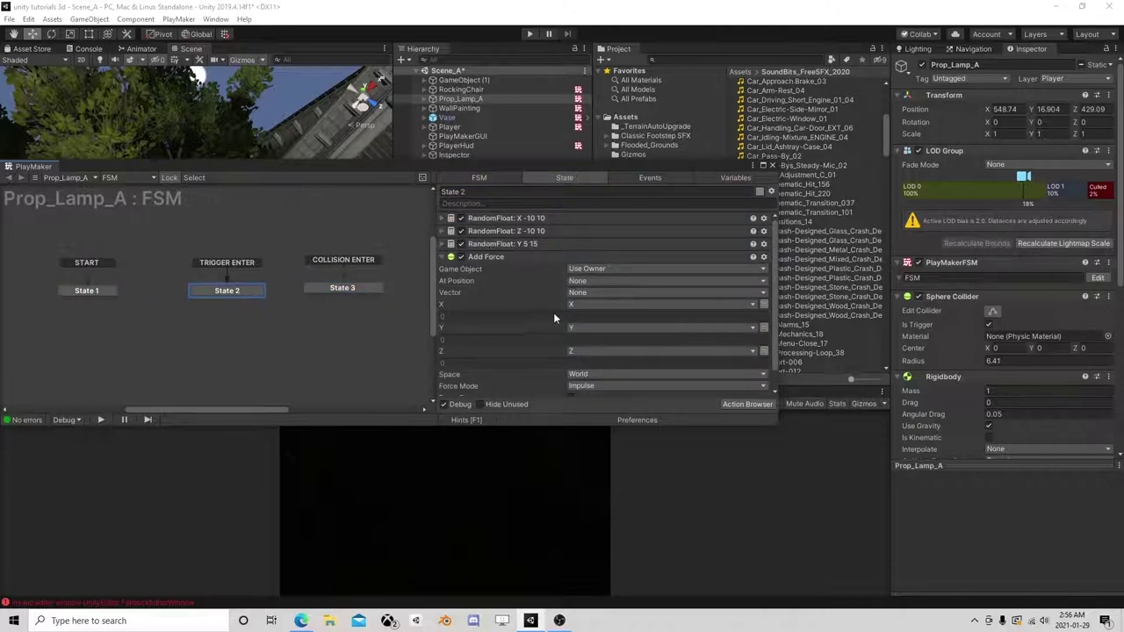
{"action": "left_click", "coordinate": [345, 289]}
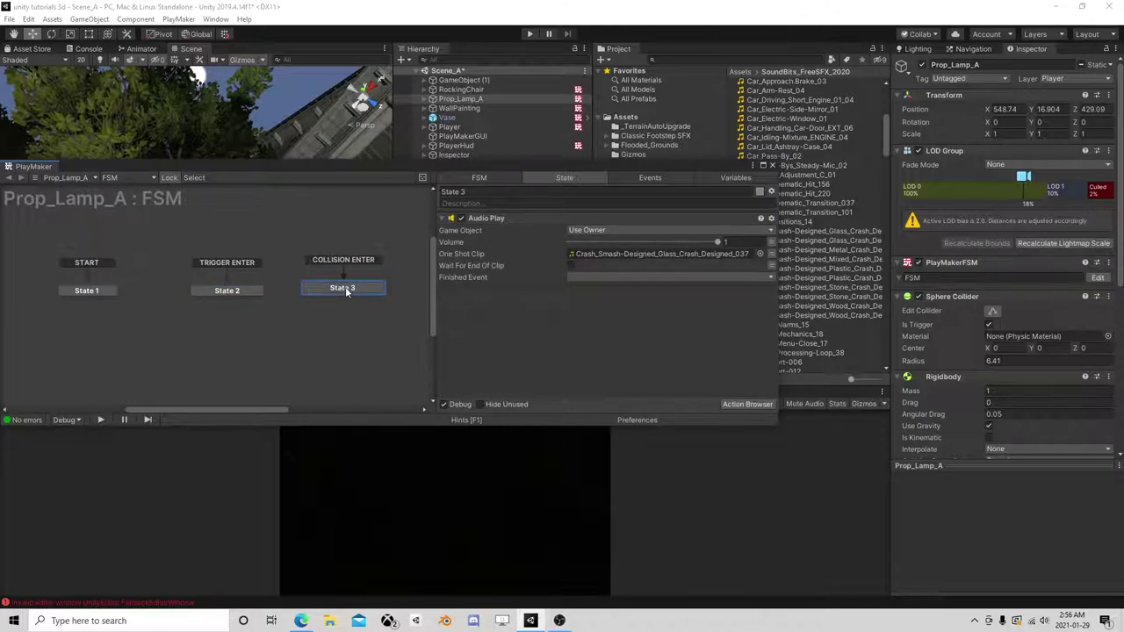
{"action": "right_click", "coordinate": [345, 286]}
{"action": "left_click", "coordinate": [387, 356]}
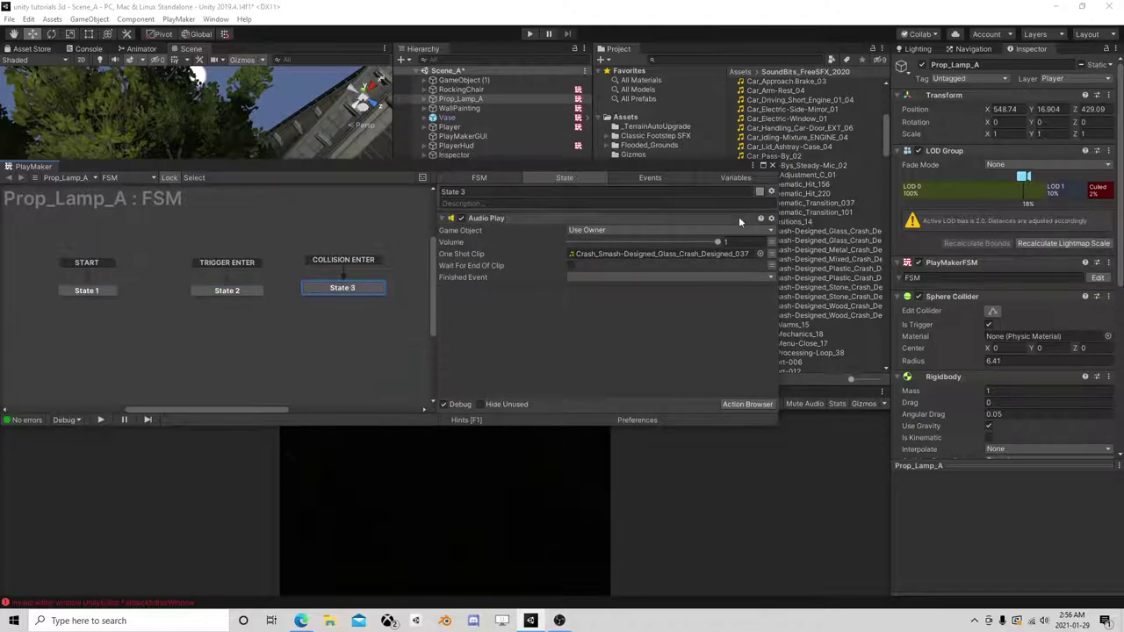
{"action": "left_click", "coordinate": [772, 166]}
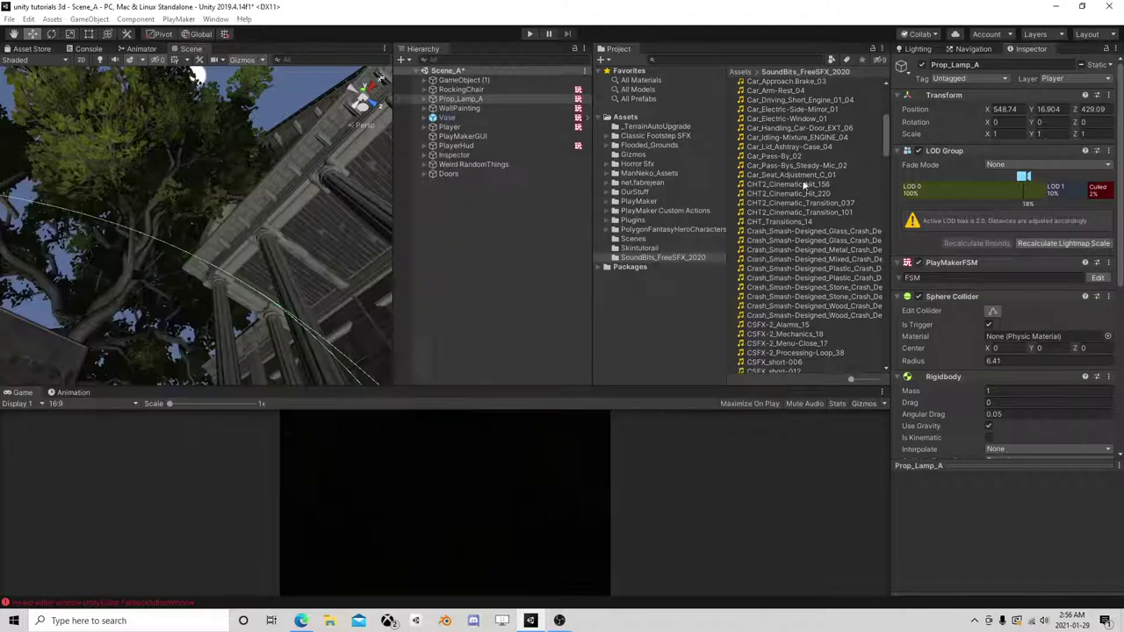
- Add a second PlayMakerFSM component to Prop_Lamp_A
{"action": "left_click", "coordinate": [1002, 465]}
{"action": "scroll", "coordinate": [964, 510], "scroll_direction": "down", "scroll_amount": 4}
{"action": "left_click", "coordinate": [989, 569]}
{"action": "type", "text": "sp"}
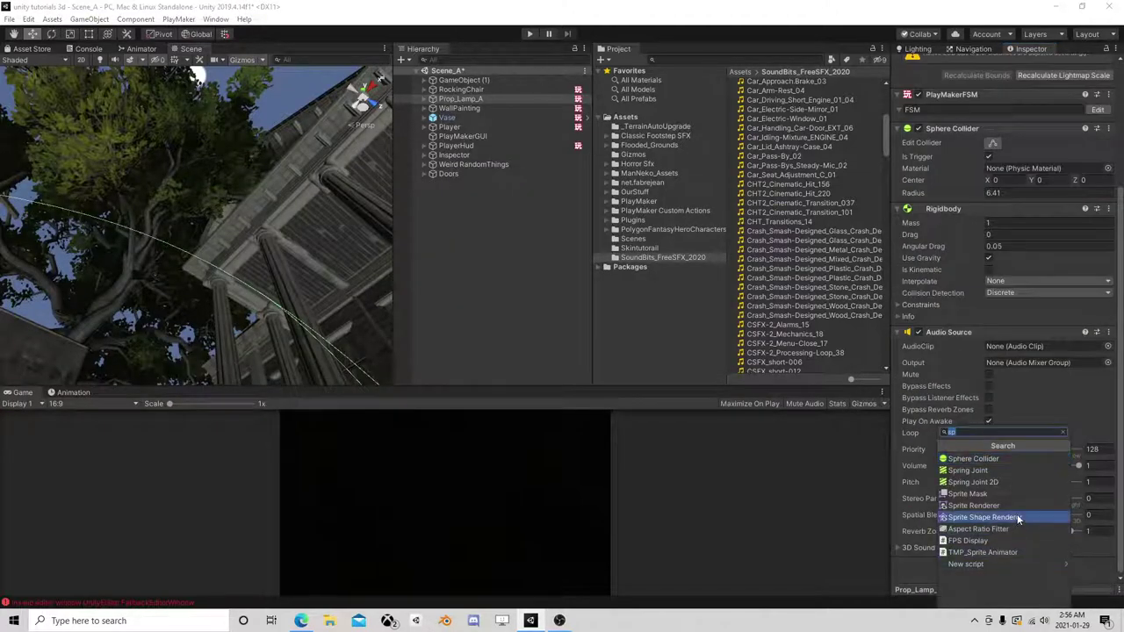
{"action": "key", "text": "BackSpace"}
{"action": "key", "text": "BackSpace"}
{"action": "type", "text": "fsm"}
{"action": "left_click", "coordinate": [999, 457]}
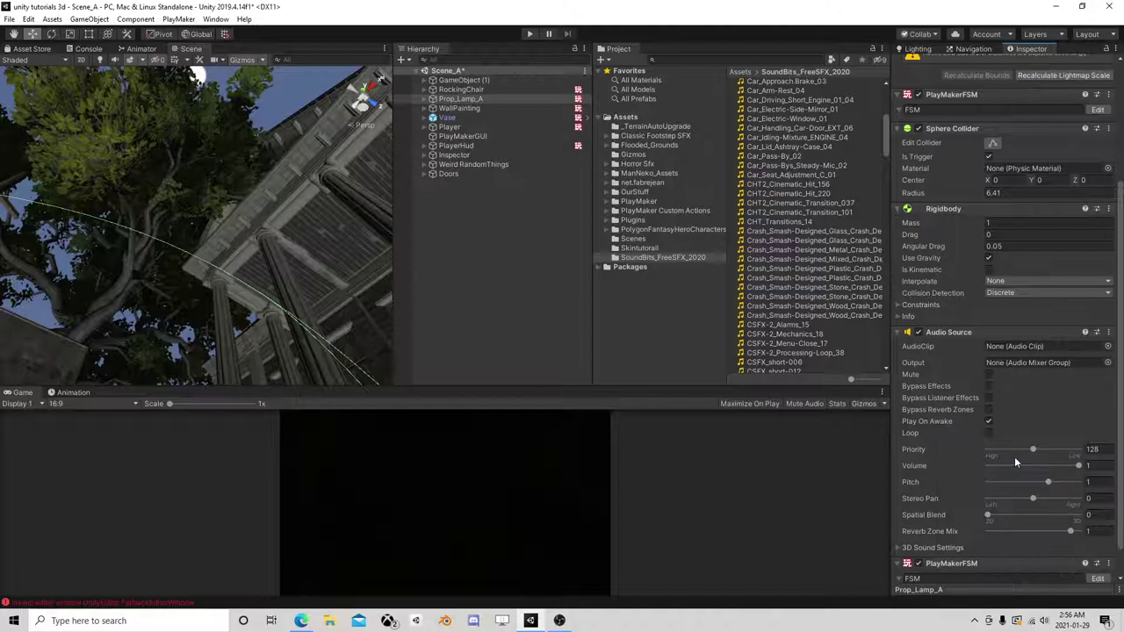
- Copy the COLLISION ENTER state with its Audio Play action from Prop_Lamp_A's first FSM into the second one, beside State 1
{"action": "left_click", "coordinate": [1098, 579]}
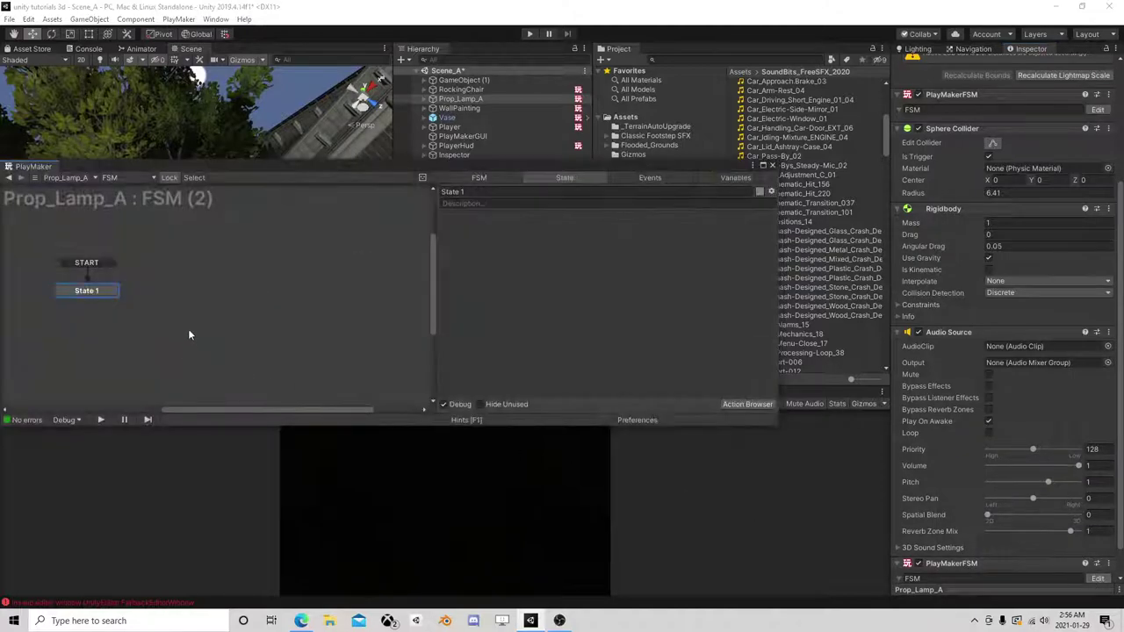
{"action": "right_click", "coordinate": [221, 288]}
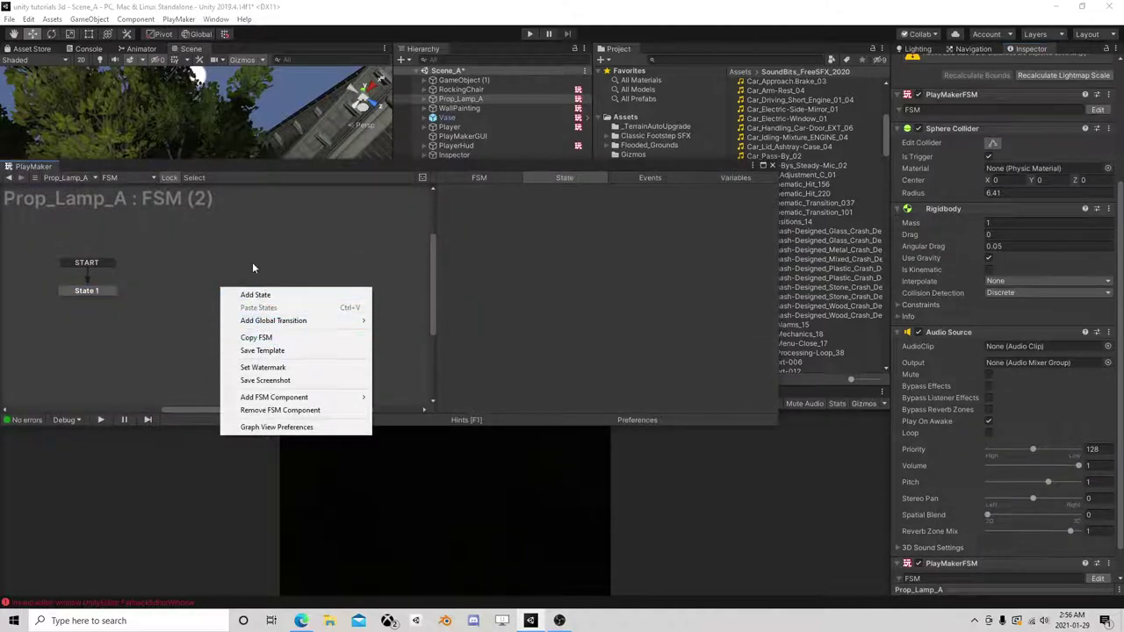
{"action": "left_click", "coordinate": [253, 263]}
{"action": "left_click", "coordinate": [1097, 109]}
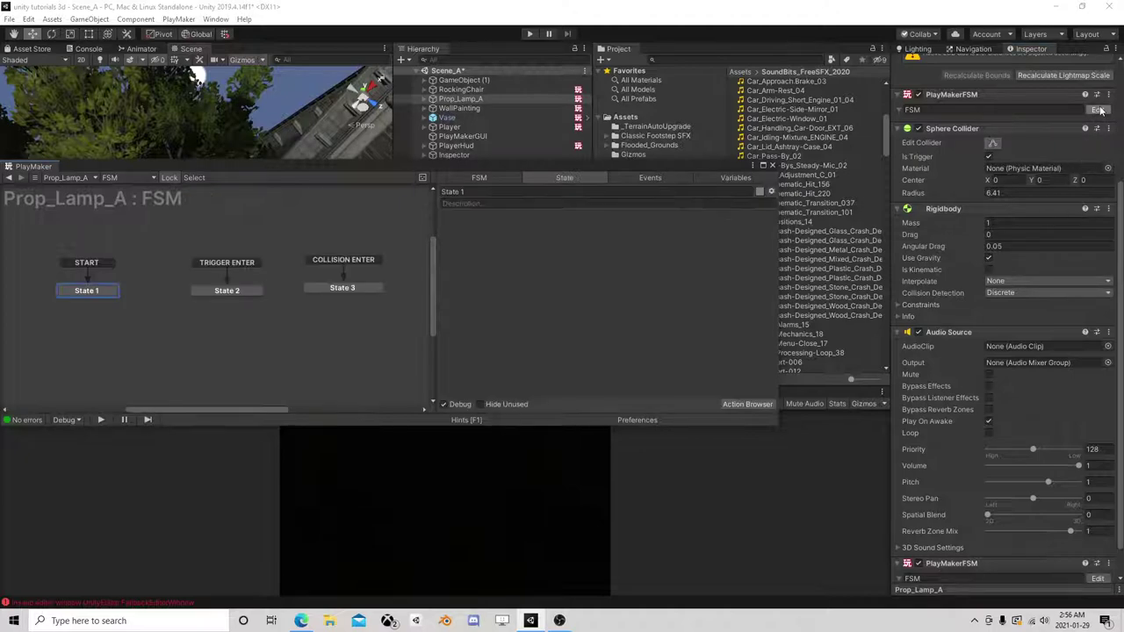
{"action": "right_click", "coordinate": [337, 287]}
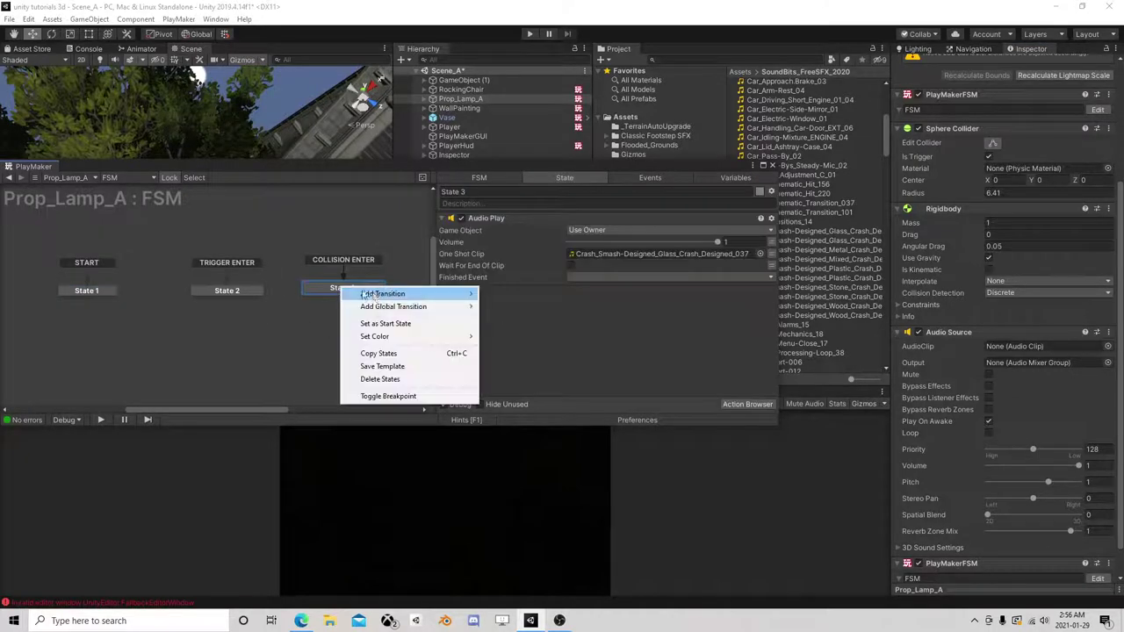
{"action": "left_click", "coordinate": [378, 354]}
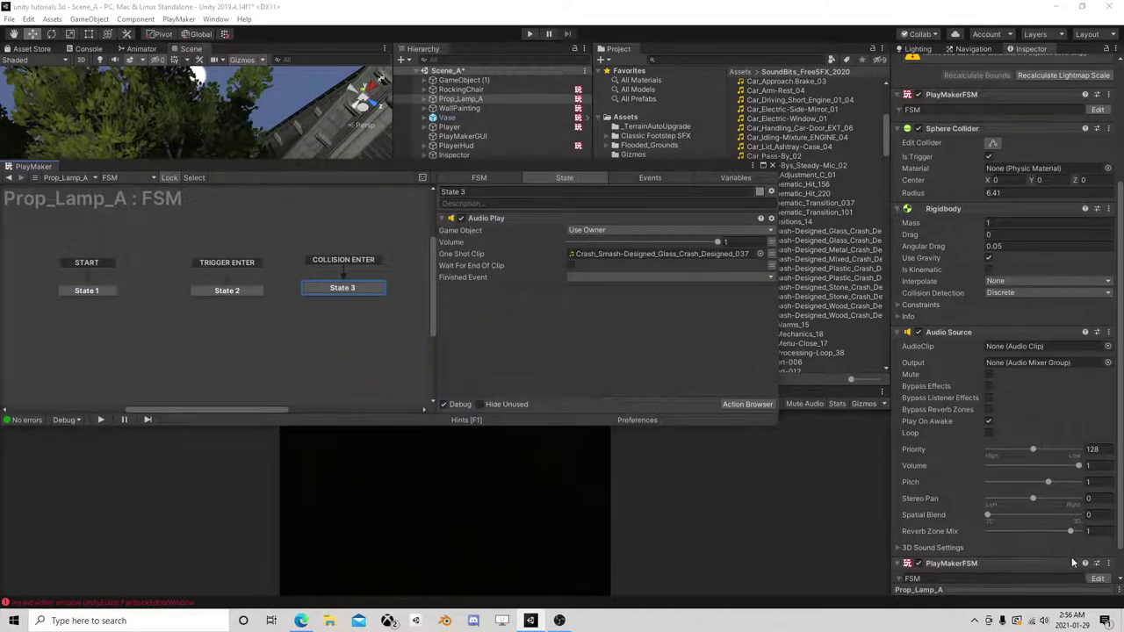
{"action": "left_click", "coordinate": [1098, 579]}
{"action": "right_click", "coordinate": [198, 281]}
{"action": "left_click", "coordinate": [226, 299]}
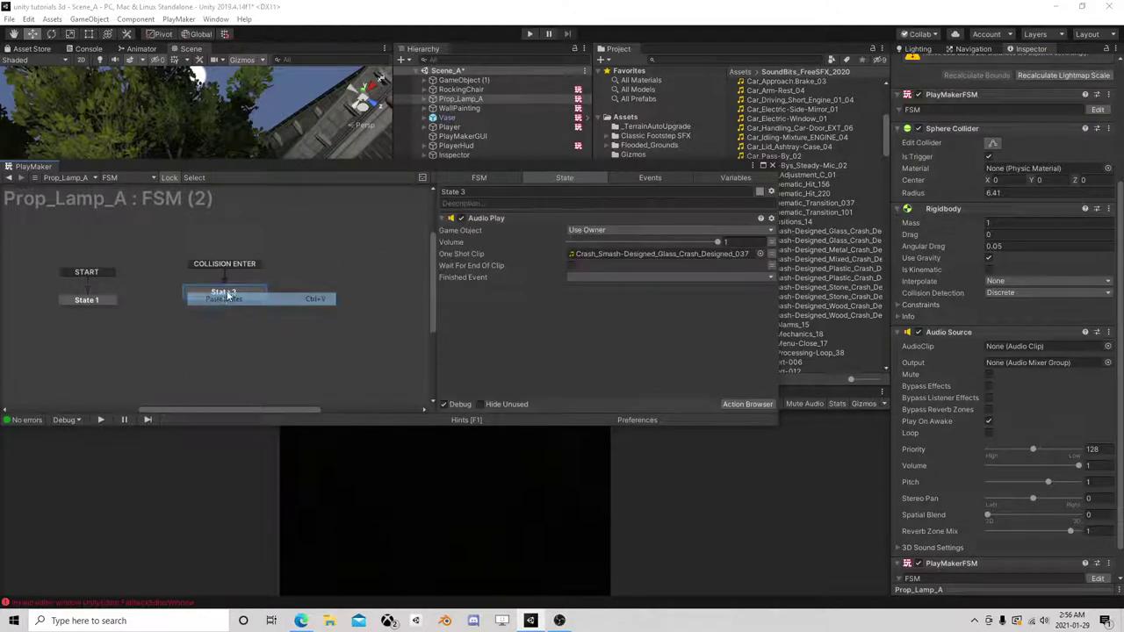
{"action": "left_click_drag", "start_coordinate": [232, 294], "coordinate": [257, 299]}
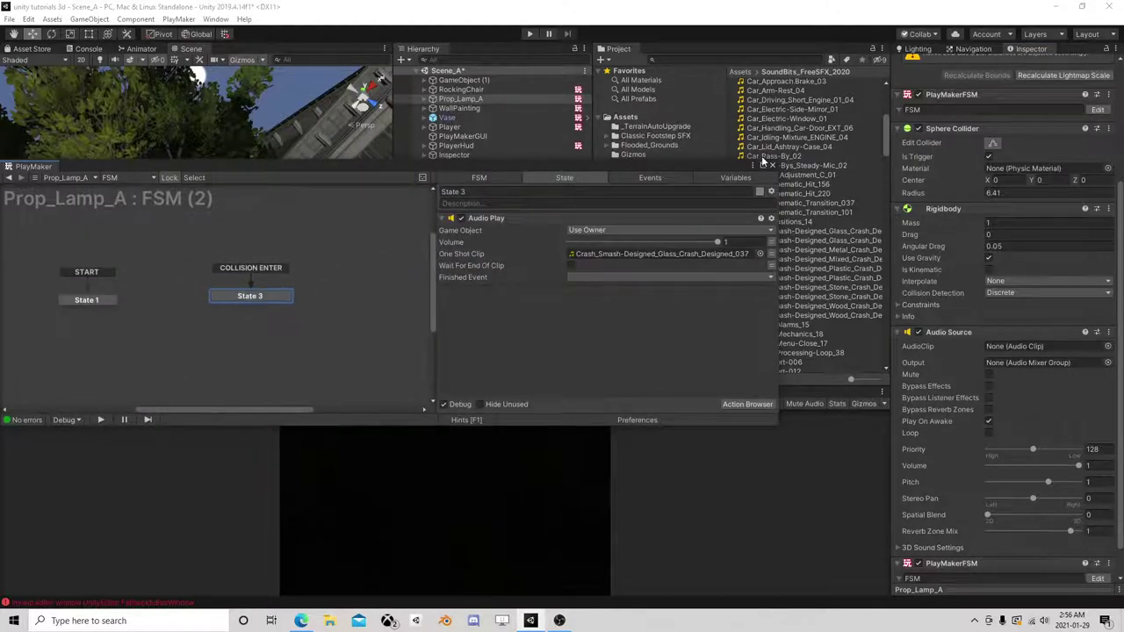
- Disable Prop_Lamp_A's second PlayMakerFSM component and rename its FSM phy
{"action": "left_click", "coordinate": [927, 477]}
{"action": "scroll", "coordinate": [927, 477], "scroll_direction": "down", "scroll_amount": 1}
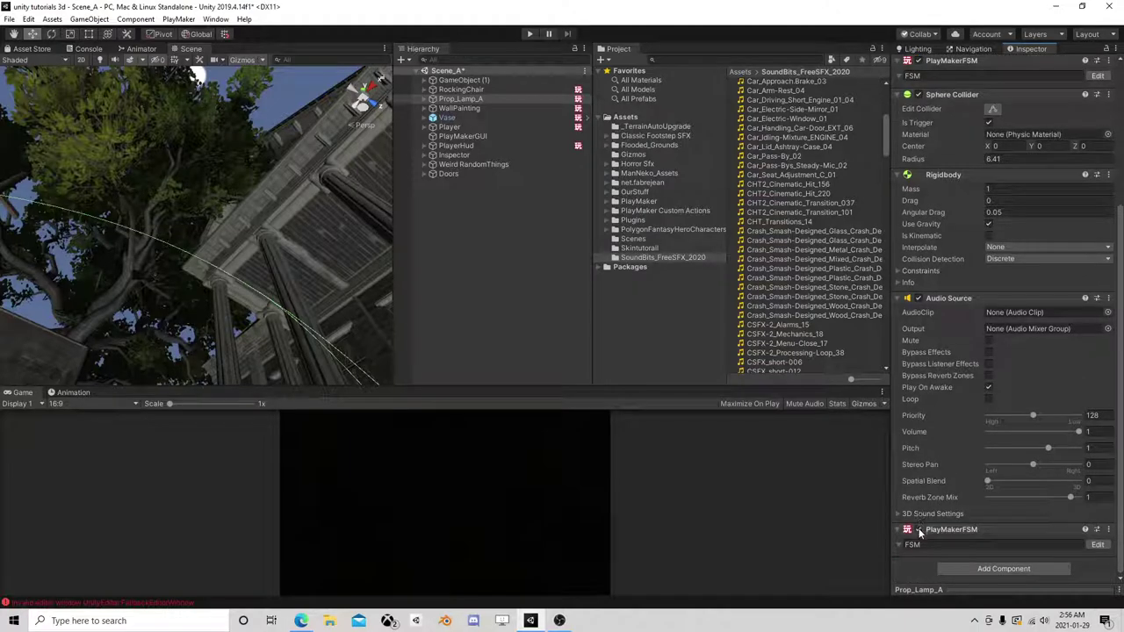
{"action": "left_click", "coordinate": [913, 545]}
{"action": "type", "text": "c"}
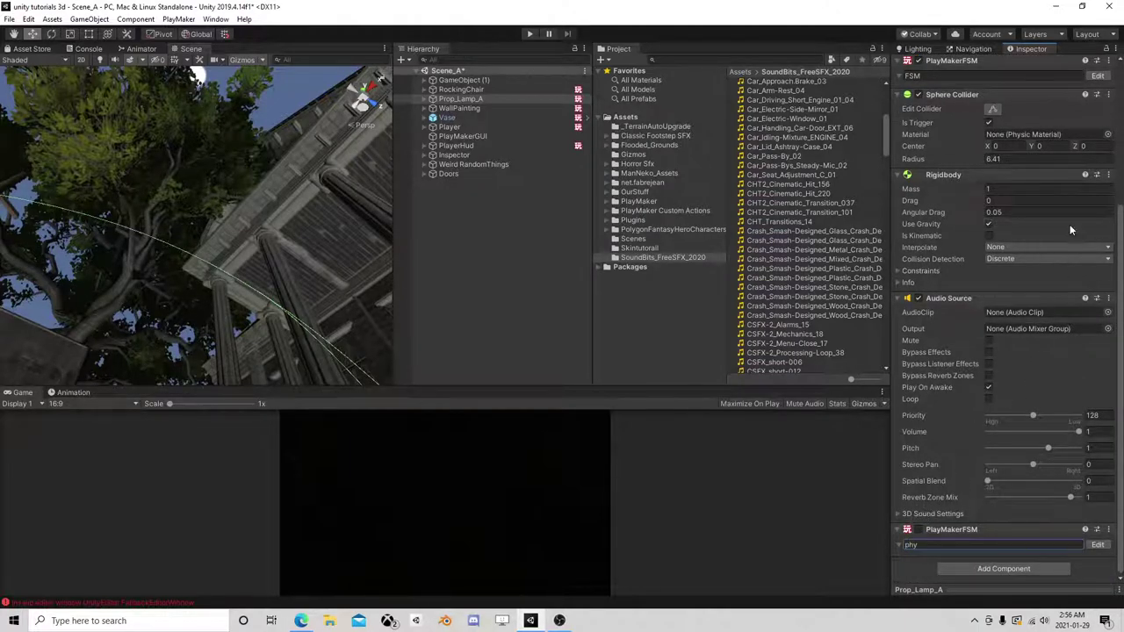
- Delete the COLLISION ENTER state, State 3, from Prop_Lamp_A's first FSM
{"action": "scroll", "coordinate": [1069, 224], "scroll_direction": "up", "scroll_amount": 3}
{"action": "left_click", "coordinate": [1098, 181]}
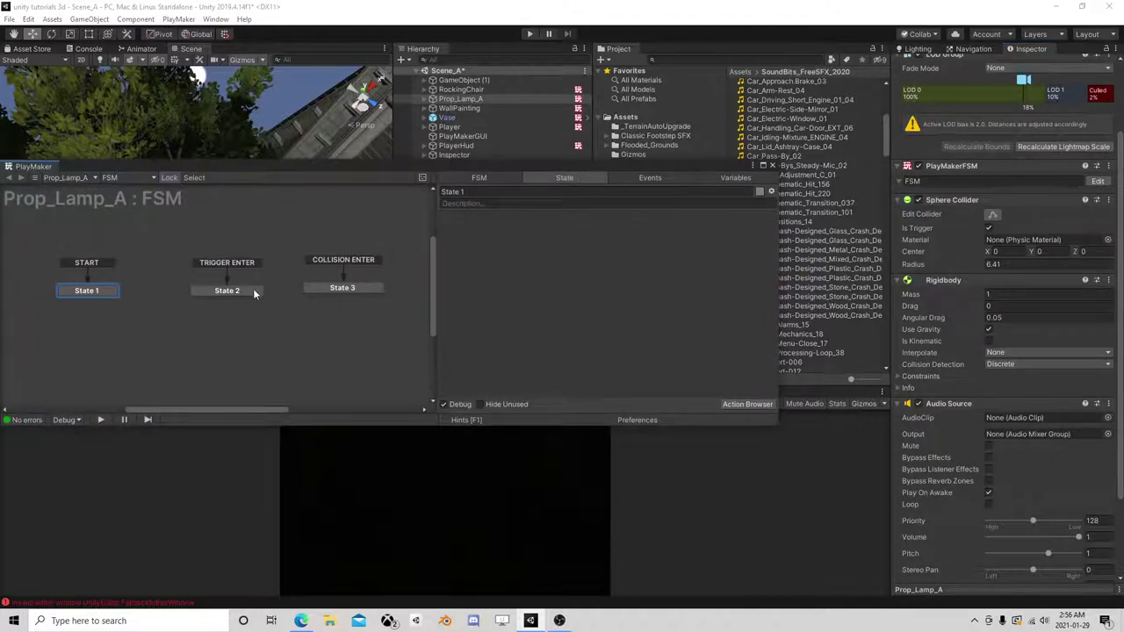
{"action": "left_click", "coordinate": [348, 288]}
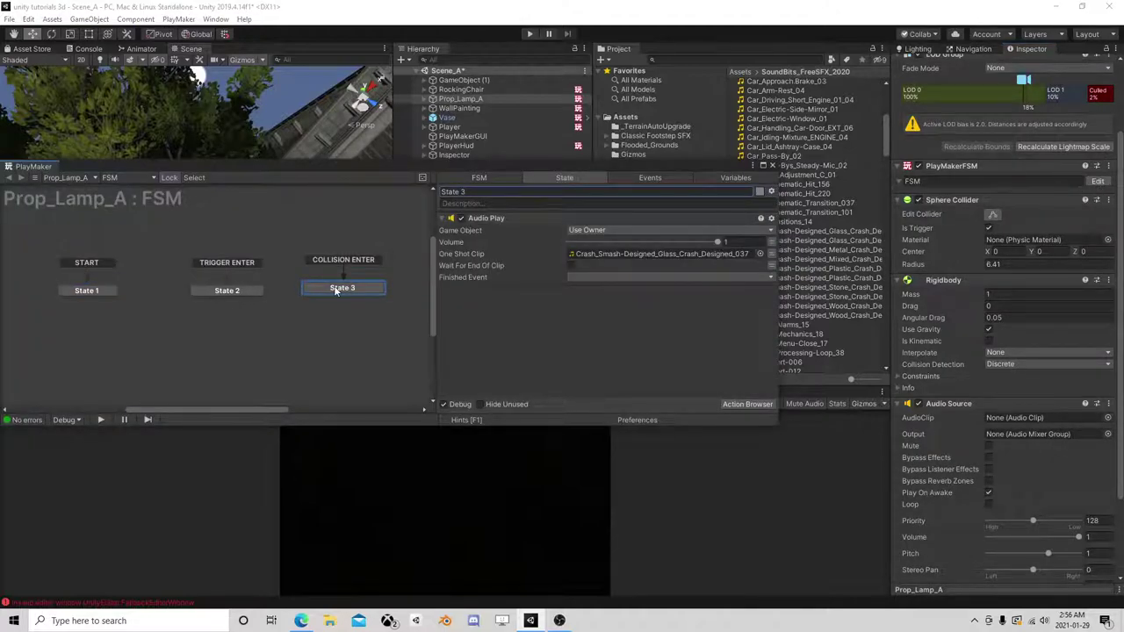
{"action": "key", "text": "Delete"}
- Add an Enable FSM action to State 2 that enables phy without Reset On Exit, and place it after Add Force
{"action": "left_click", "coordinate": [211, 294]}
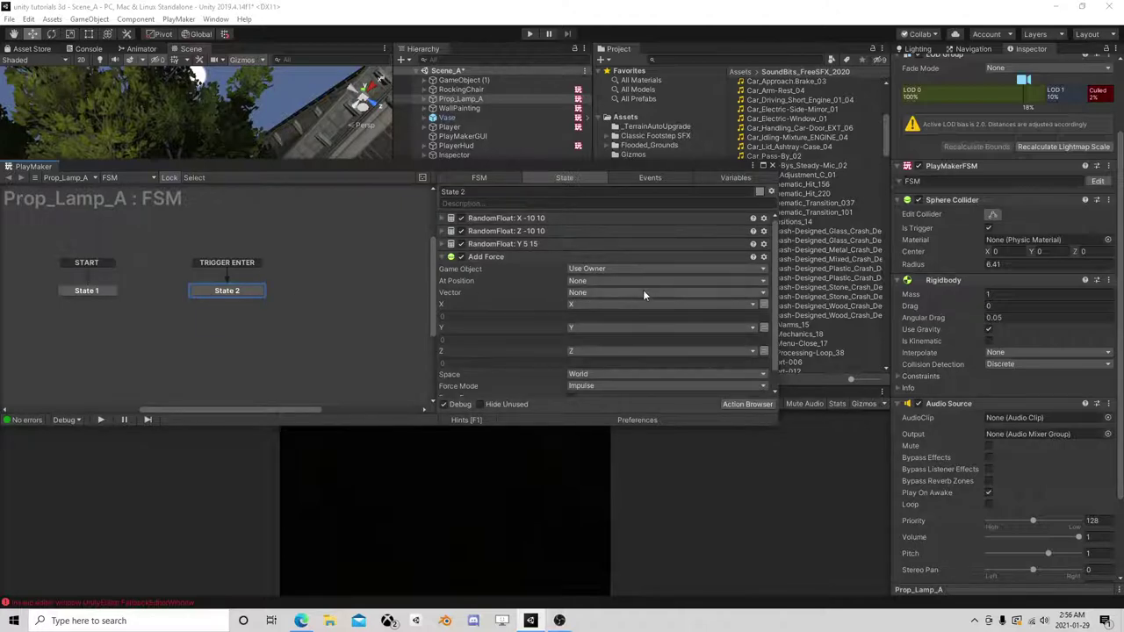
{"action": "scroll", "coordinate": [643, 294], "scroll_direction": "down", "scroll_amount": 1}
{"action": "scroll", "coordinate": [974, 456], "scroll_direction": "down", "scroll_amount": 3}
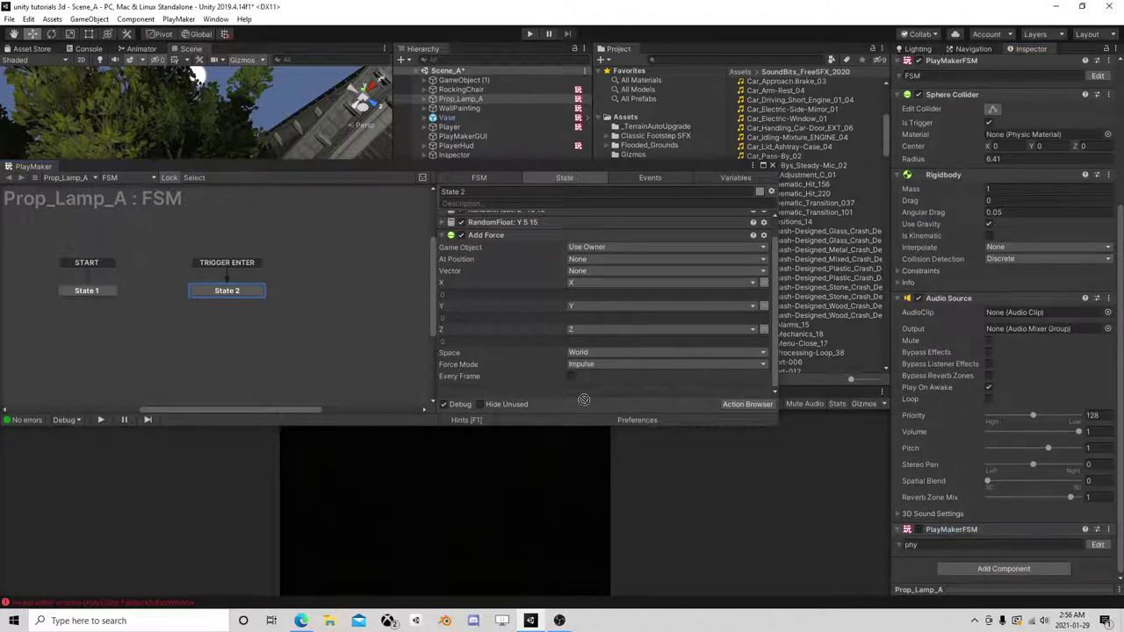
{"action": "right_click", "coordinate": [498, 317]}
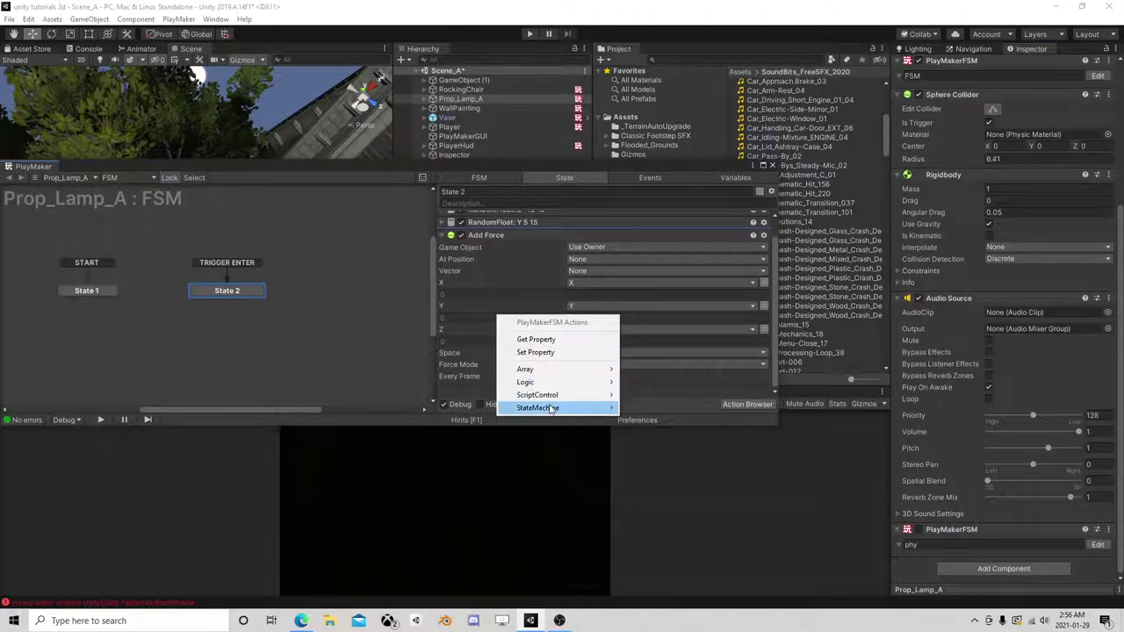
{"action": "mouse_move", "coordinate": [550, 408]}
{"action": "left_click", "coordinate": [668, 148]}
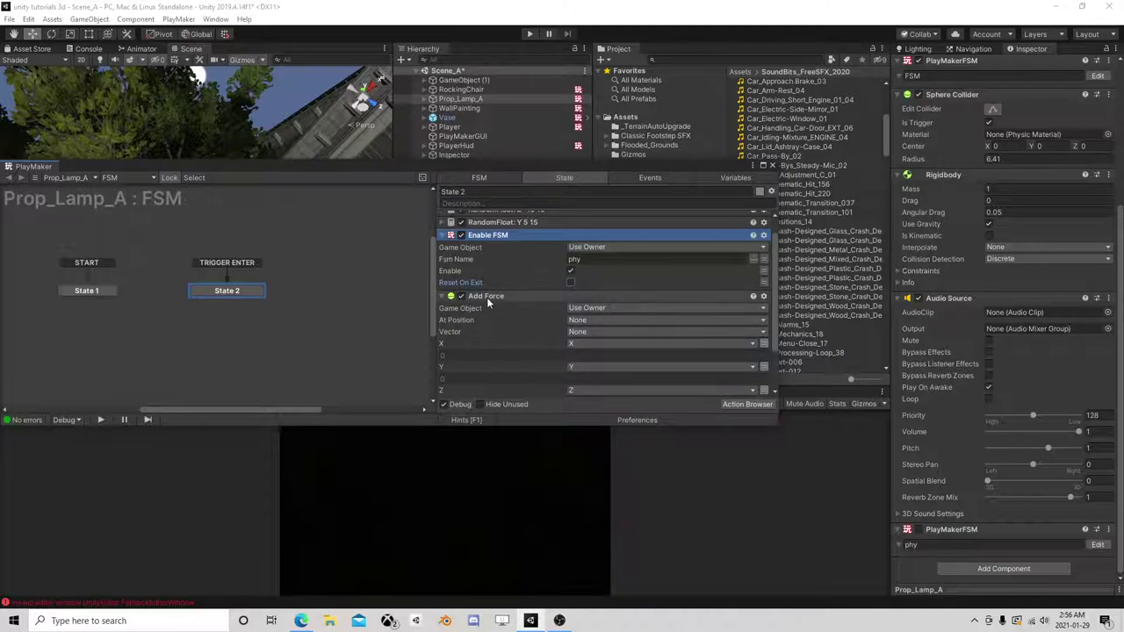
{"action": "left_click_drag", "start_coordinate": [488, 298], "coordinate": [516, 262]}
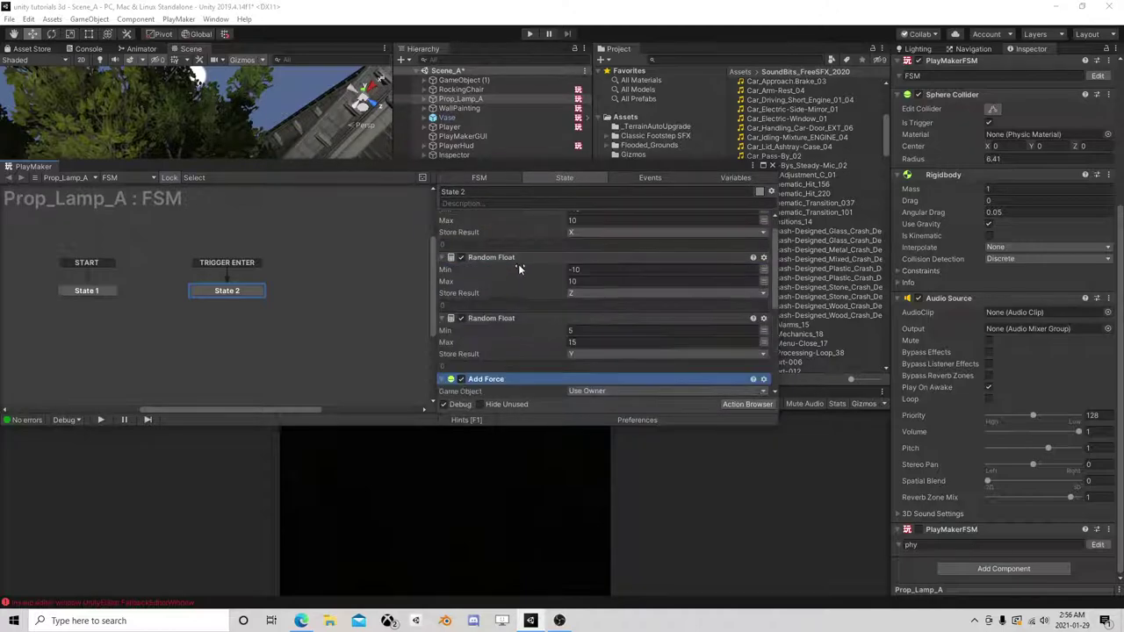
{"action": "scroll", "coordinate": [600, 305], "scroll_direction": "down", "scroll_amount": 4}
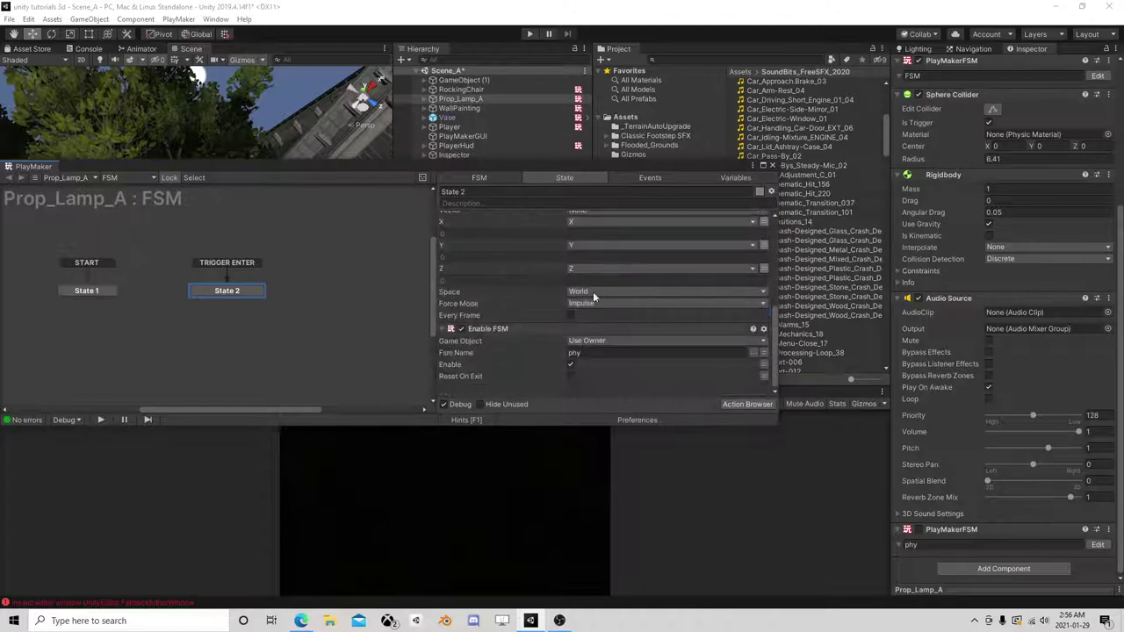
{"action": "left_click", "coordinate": [772, 166]}
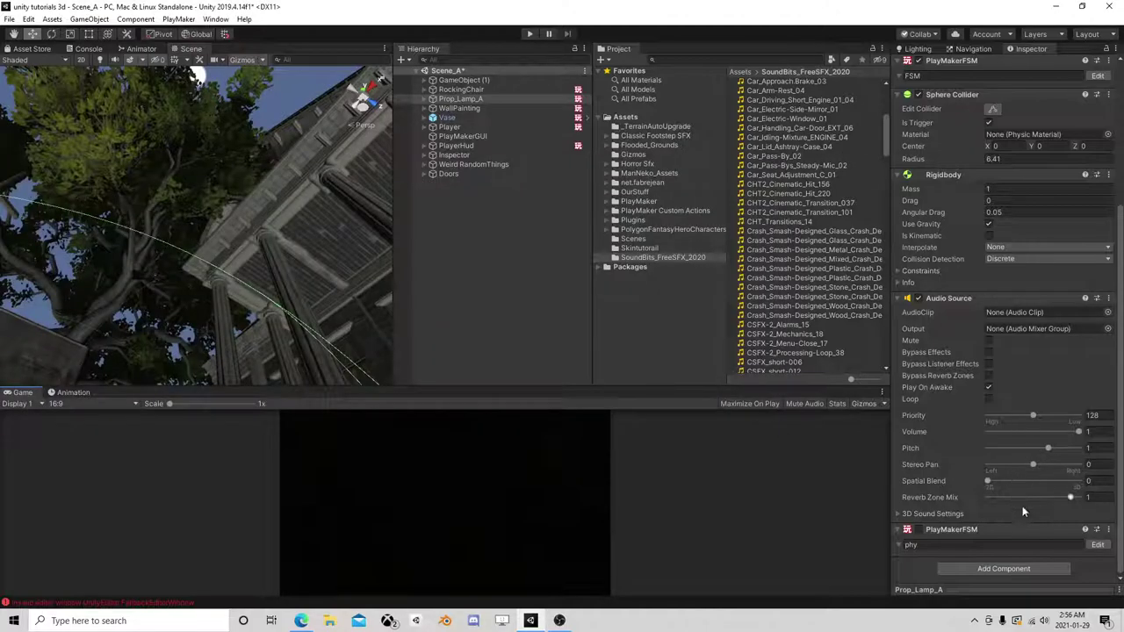
- In the phy FSM's State 3, add an Enable FSM action targeting FSM with Enable and Reset On Exit off
{"action": "left_click", "coordinate": [1097, 546]}
{"action": "left_click", "coordinate": [268, 288]}
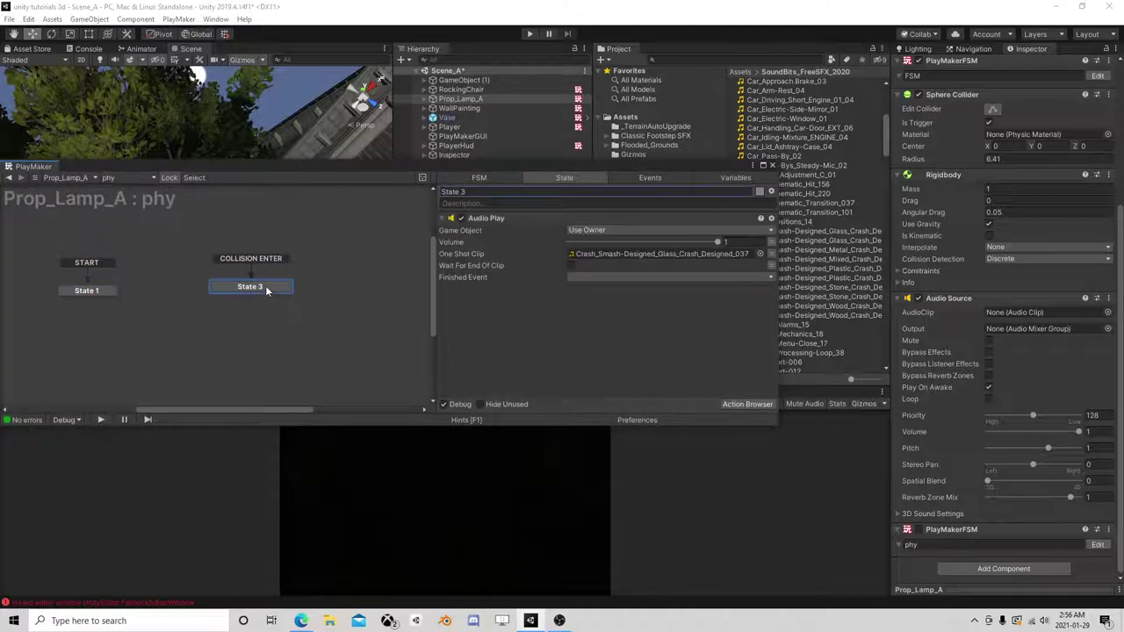
{"action": "left_click_drag", "start_coordinate": [579, 169], "coordinate": [522, 224]}
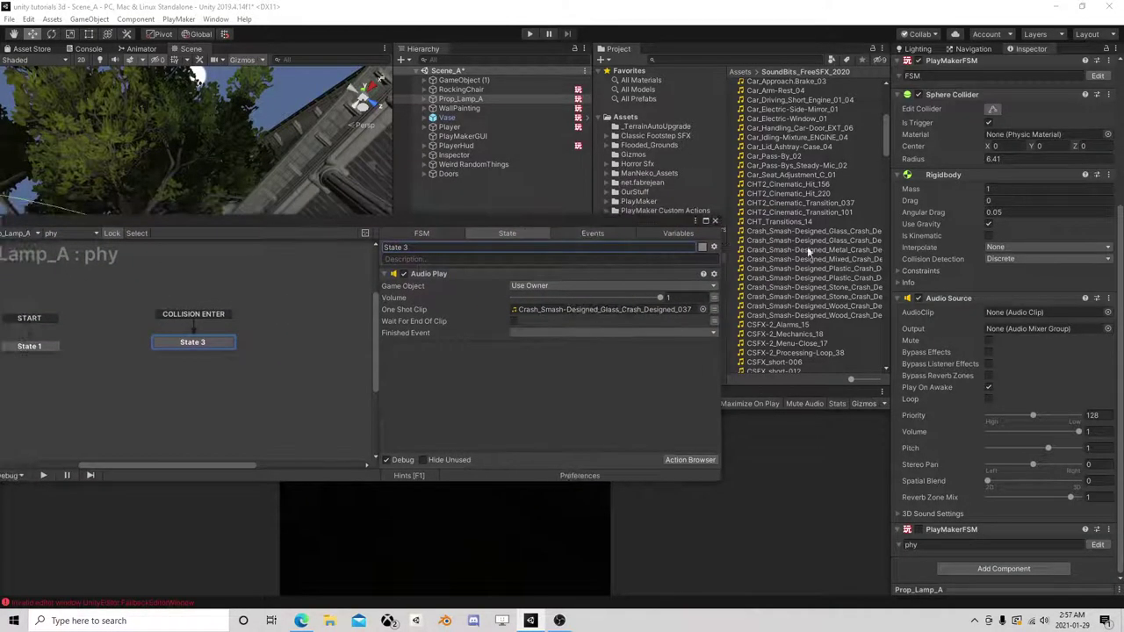
{"action": "scroll", "coordinate": [955, 302], "scroll_direction": "up", "scroll_amount": 5}
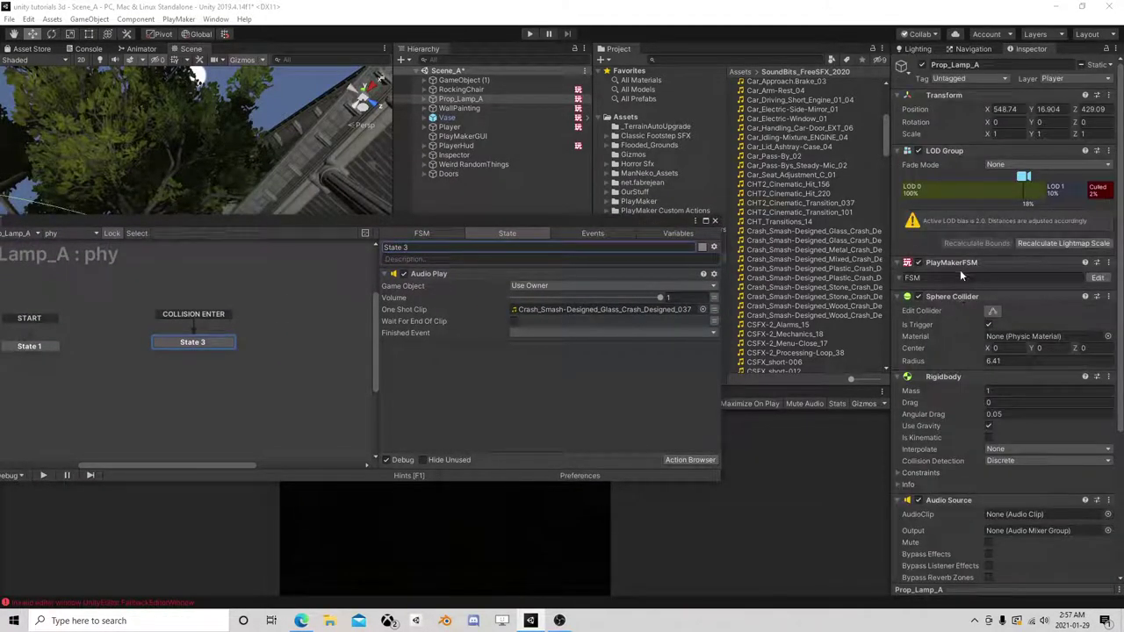
{"action": "right_click", "coordinate": [467, 376]}
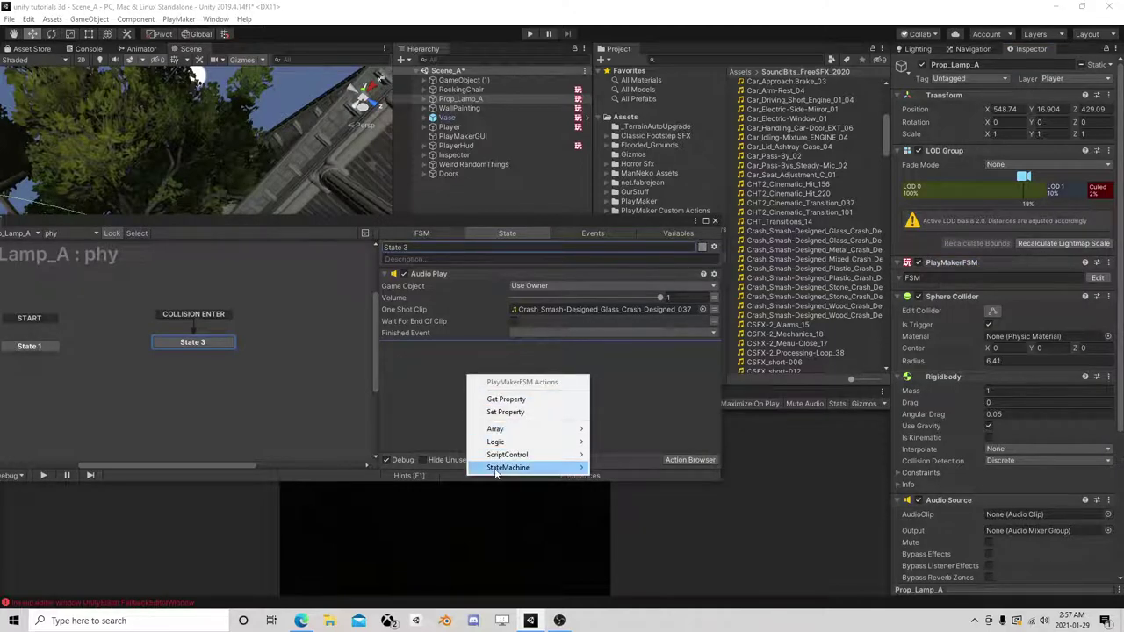
{"action": "mouse_move", "coordinate": [496, 472]}
{"action": "left_click", "coordinate": [657, 147]}
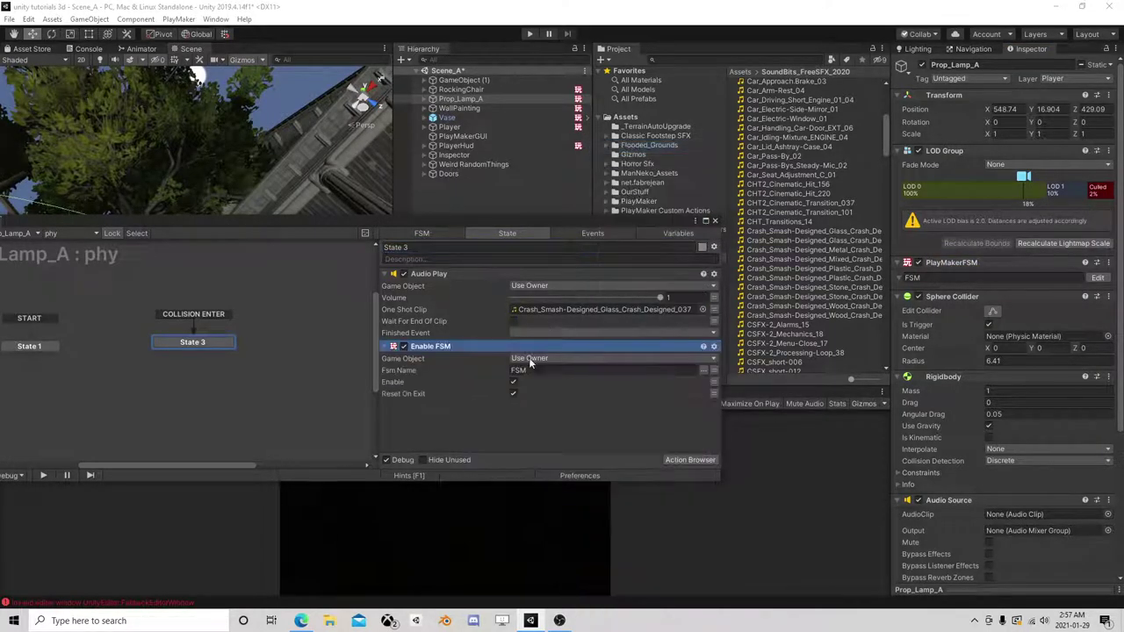
{"action": "left_click", "coordinate": [514, 382]}
- Move the Enable FSM action from State 3 to State 1 of the phy FSM
{"action": "left_click_drag", "start_coordinate": [447, 351], "coordinate": [154, 359]}
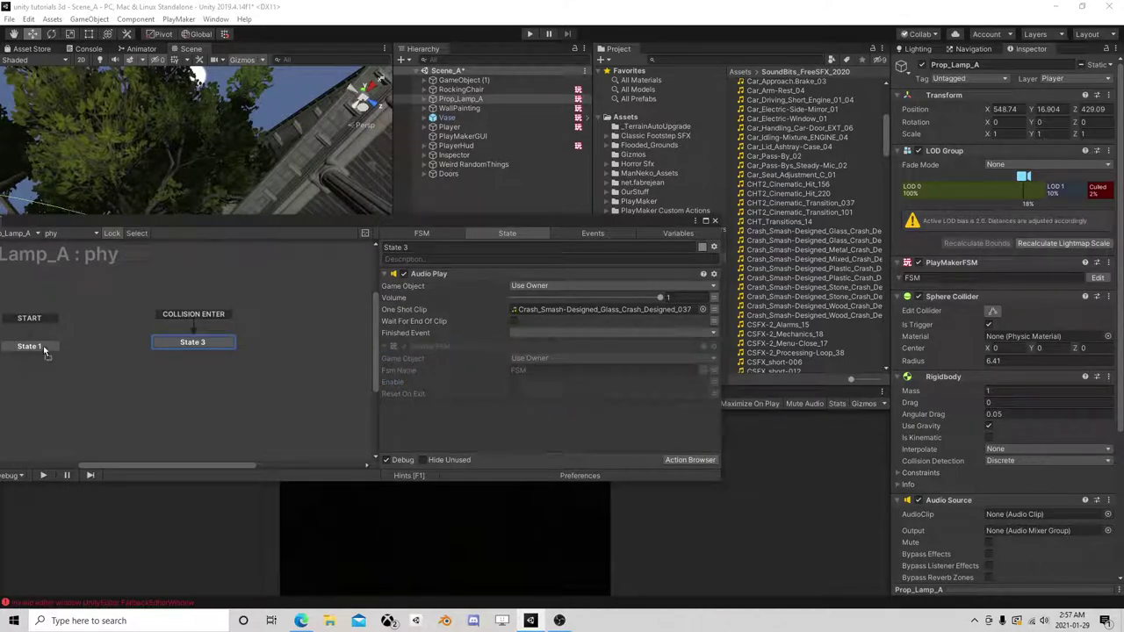
{"action": "left_click_drag", "start_coordinate": [43, 345], "coordinate": [44, 346]}
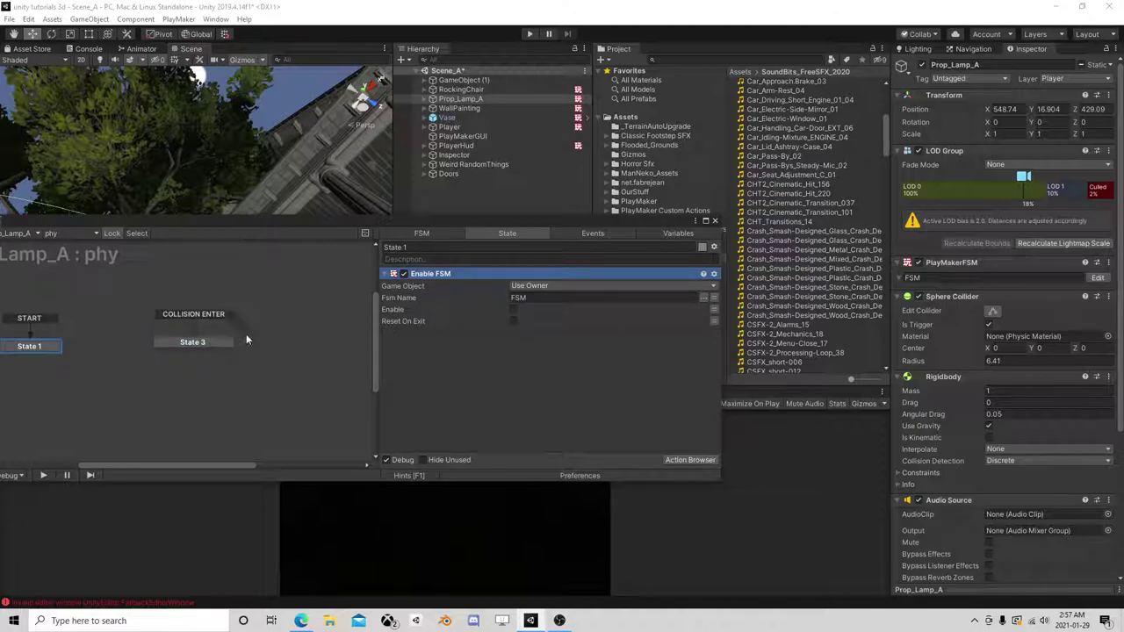
{"action": "left_click", "coordinate": [715, 222]}
- Move Prop_Lamp_A along the path to about X 549.24, Z 417.4, keeping its height
{"action": "right_click_drag", "start_coordinate": [283, 178], "coordinate": [164, 422]}
{"action": "mouse_move", "coordinate": [226, 223]}
{"action": "right_mouse_down"}
{"action": "mouse_move", "coordinate": [272, 272]}
{"action": "mouse_move", "coordinate": [303, 259]}
{"action": "right_mouse_up"}
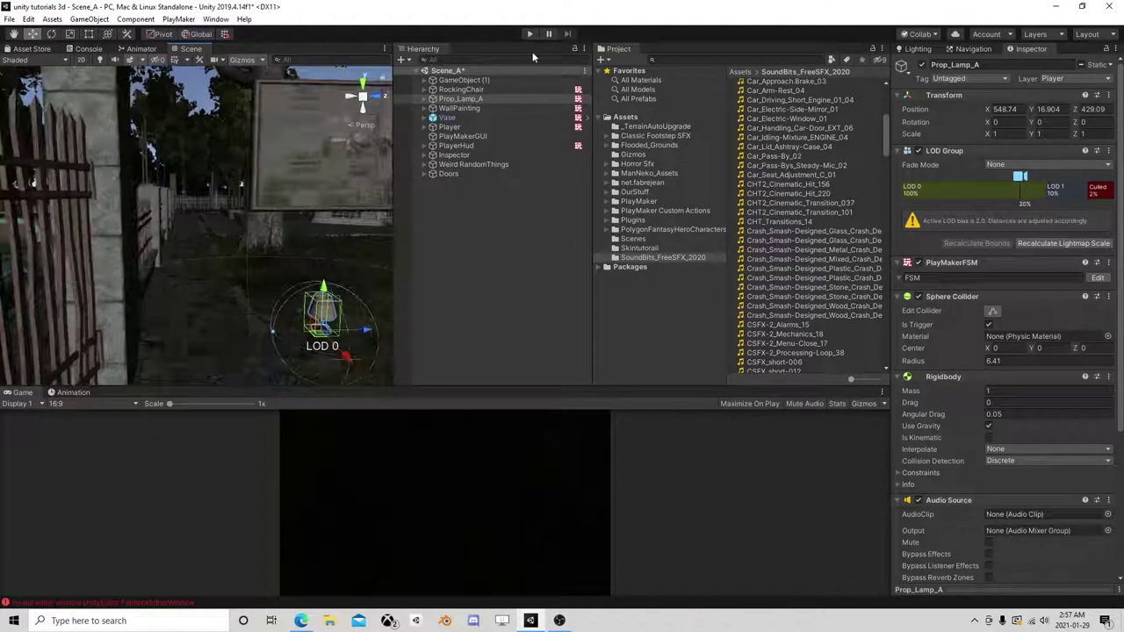
{"action": "scroll", "coordinate": [280, 321], "scroll_direction": "down", "scroll_amount": 3}
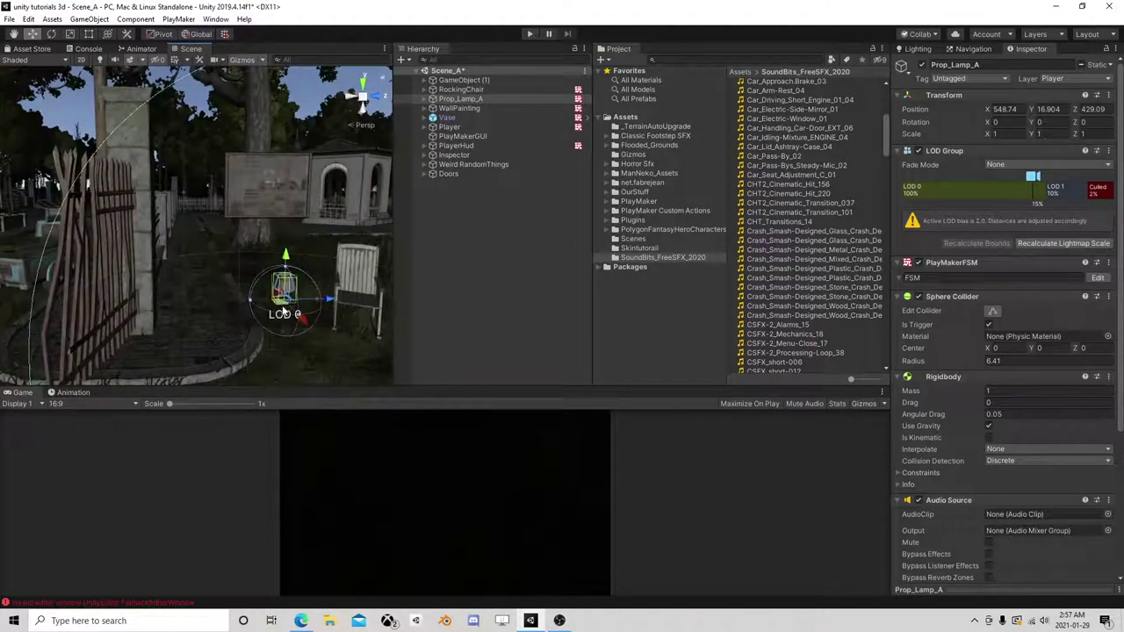
{"action": "left_click_drag", "start_coordinate": [283, 307], "coordinate": [48, 356]}
{"action": "middle_click_drag", "start_coordinate": [48, 373], "coordinate": [273, 363]}
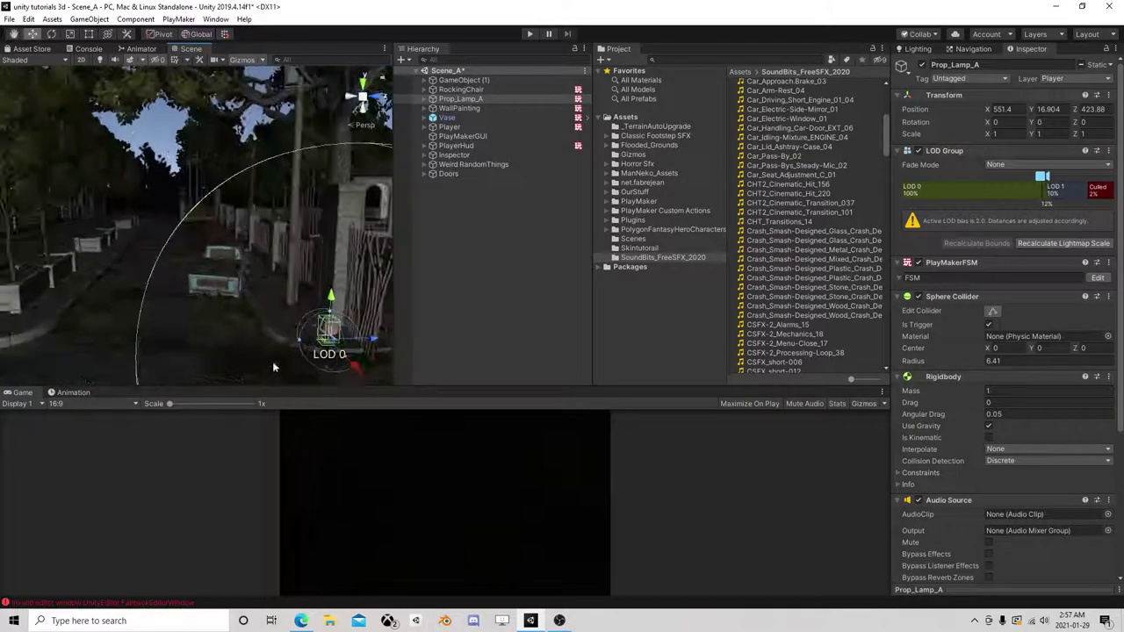
{"action": "right_click_drag", "start_coordinate": [272, 367], "coordinate": [267, 294]}
{"action": "left_click_drag", "start_coordinate": [267, 213], "coordinate": [104, 184]}
- Test the lamp in Play mode, checking its flight and the phy FSM's active state, and stop the game
{"action": "left_click", "coordinate": [530, 34]}
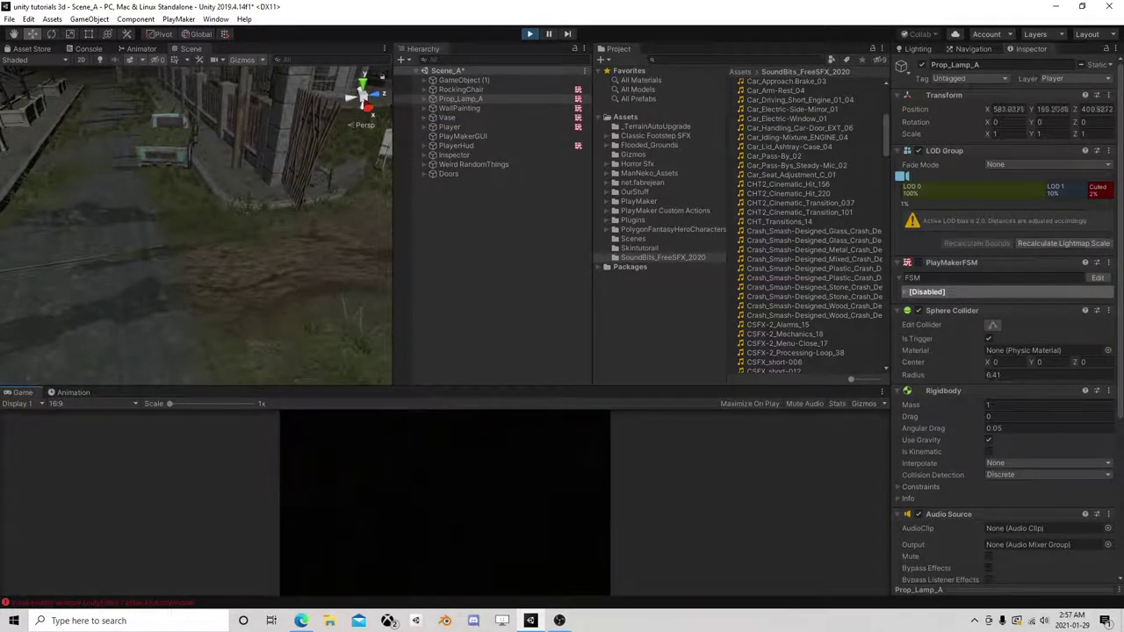
{"action": "right_click_drag", "start_coordinate": [288, 254], "coordinate": [196, 111]}
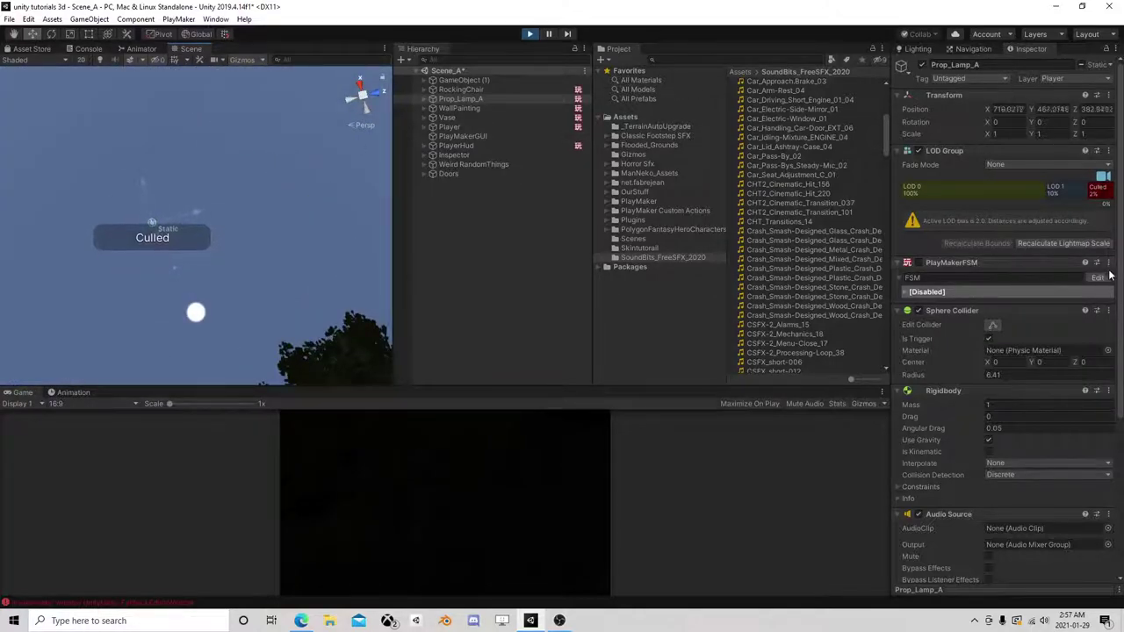
{"action": "scroll", "coordinate": [1065, 344], "scroll_direction": "down", "scroll_amount": 5}
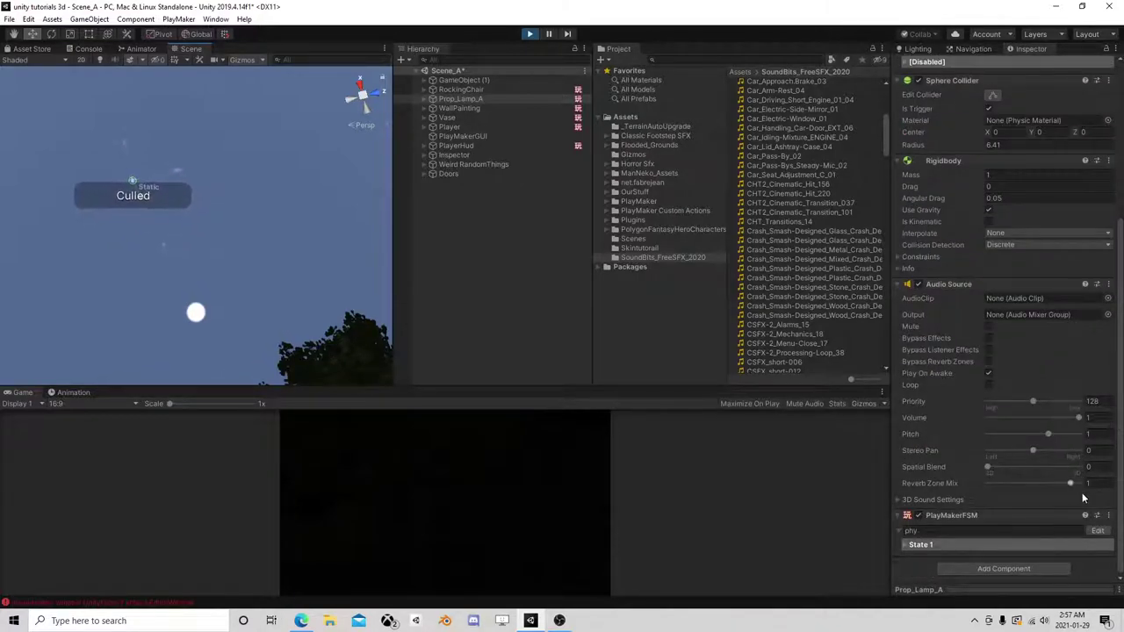
{"action": "left_click", "coordinate": [1097, 530]}
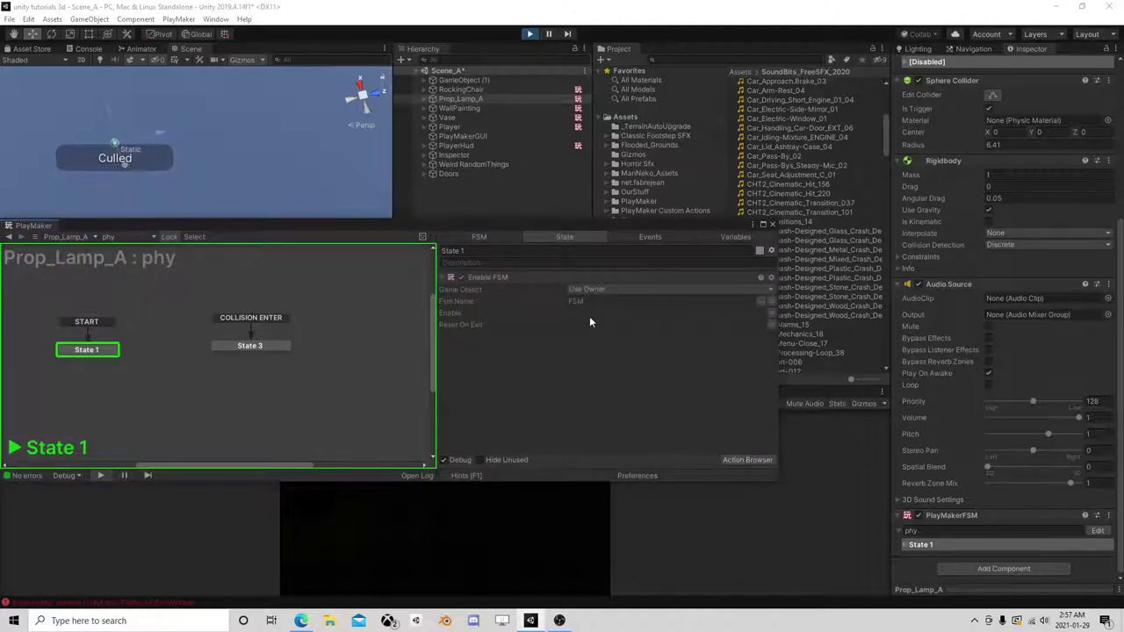
{"action": "left_click", "coordinate": [772, 221]}
{"action": "right_click_drag", "start_coordinate": [206, 268], "coordinate": [231, 314]}
{"action": "left_click", "coordinate": [529, 35]}
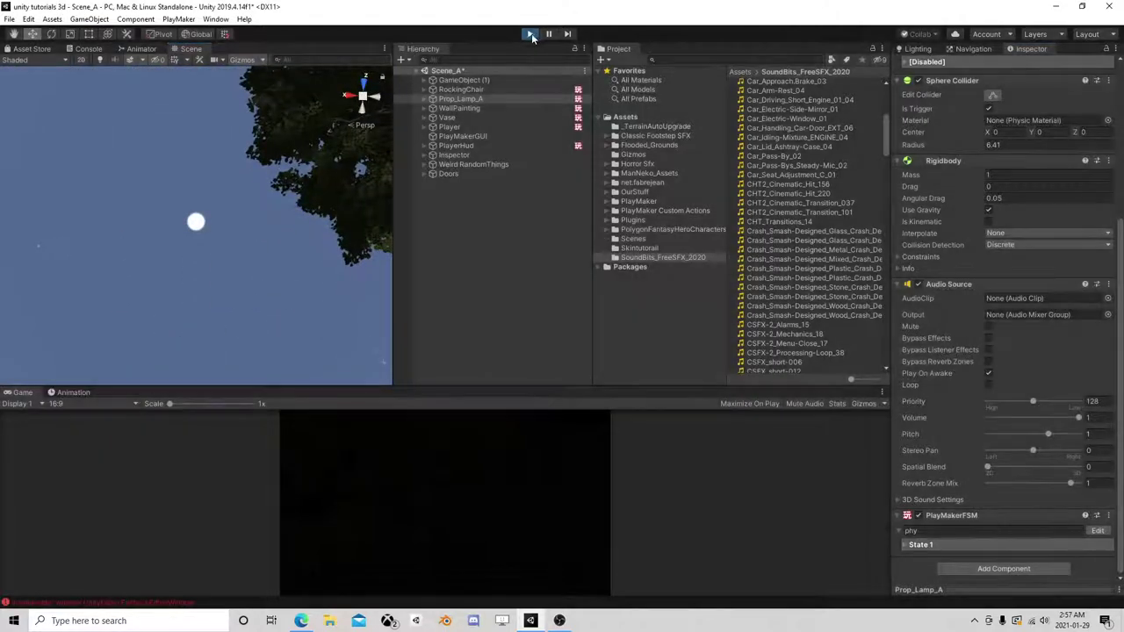
- Inspect the components of Prop_Lamp_A's LOD0 and LOD1 child objects
{"action": "left_click", "coordinate": [429, 100]}
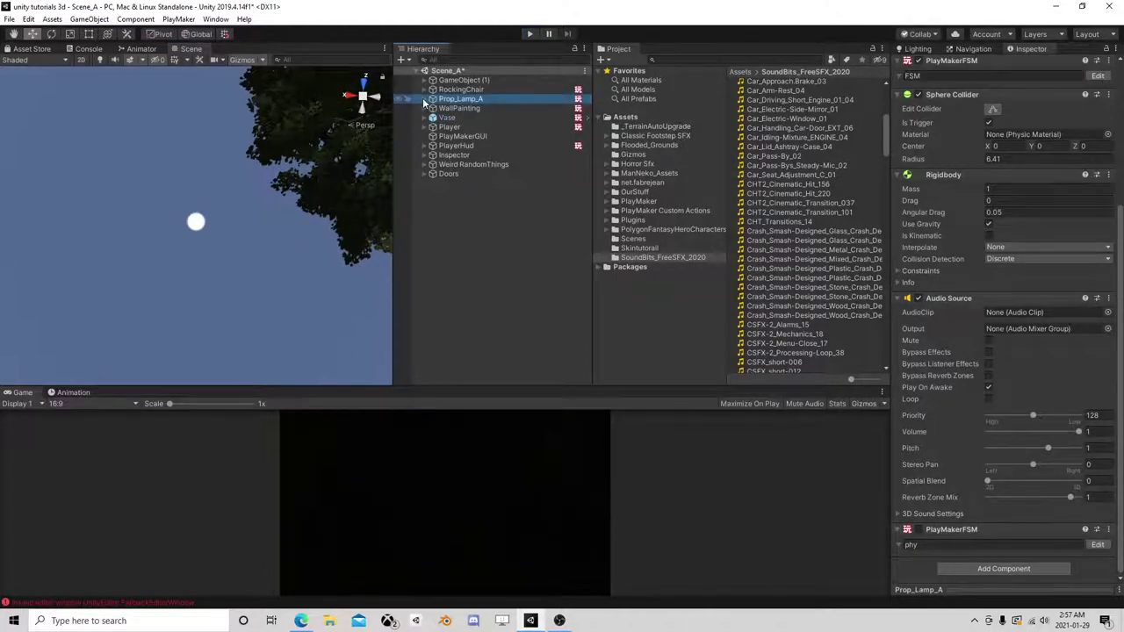
{"action": "left_click", "coordinate": [424, 99]}
{"action": "left_click", "coordinate": [479, 116]}
{"action": "left_click", "coordinate": [481, 108]}
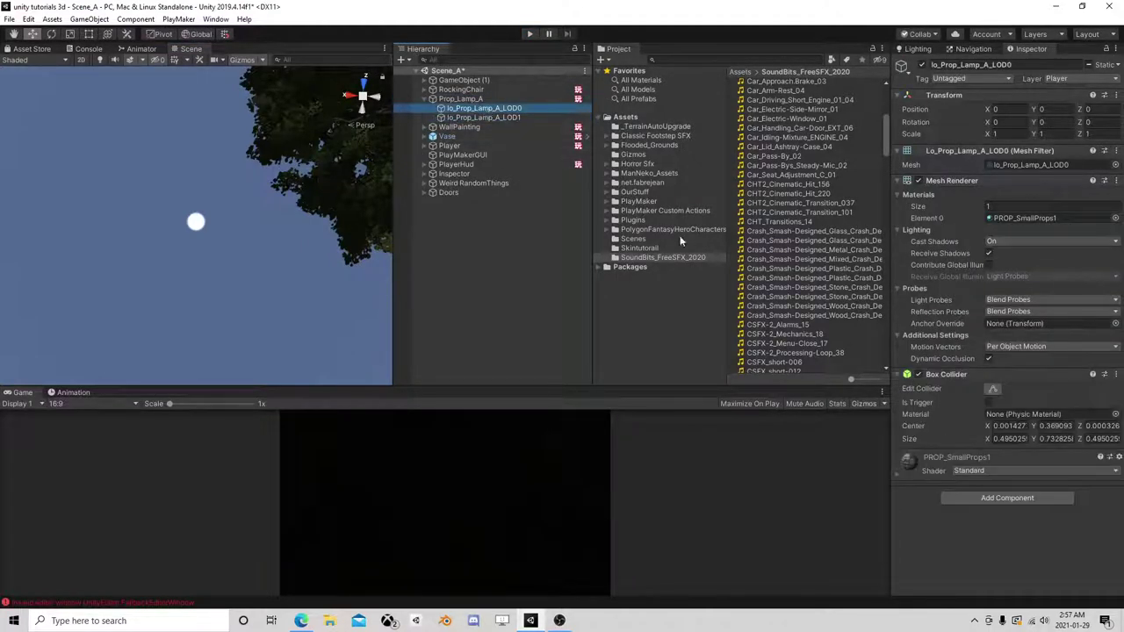
- Set Prop_Lamp_A's Rigidbody to Continuous Dynamic collision detection, Mass 5 and Drag 0.05
{"action": "left_click", "coordinate": [461, 99]}
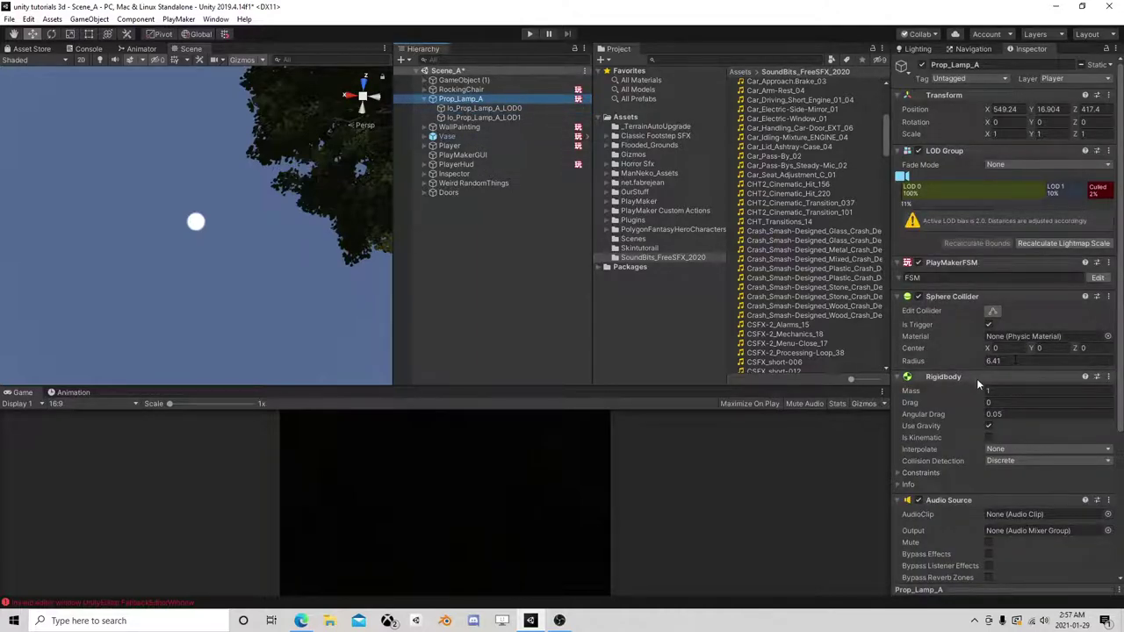
{"action": "scroll", "coordinate": [978, 380], "scroll_direction": "down", "scroll_amount": 3}
{"action": "left_click", "coordinate": [1023, 354]}
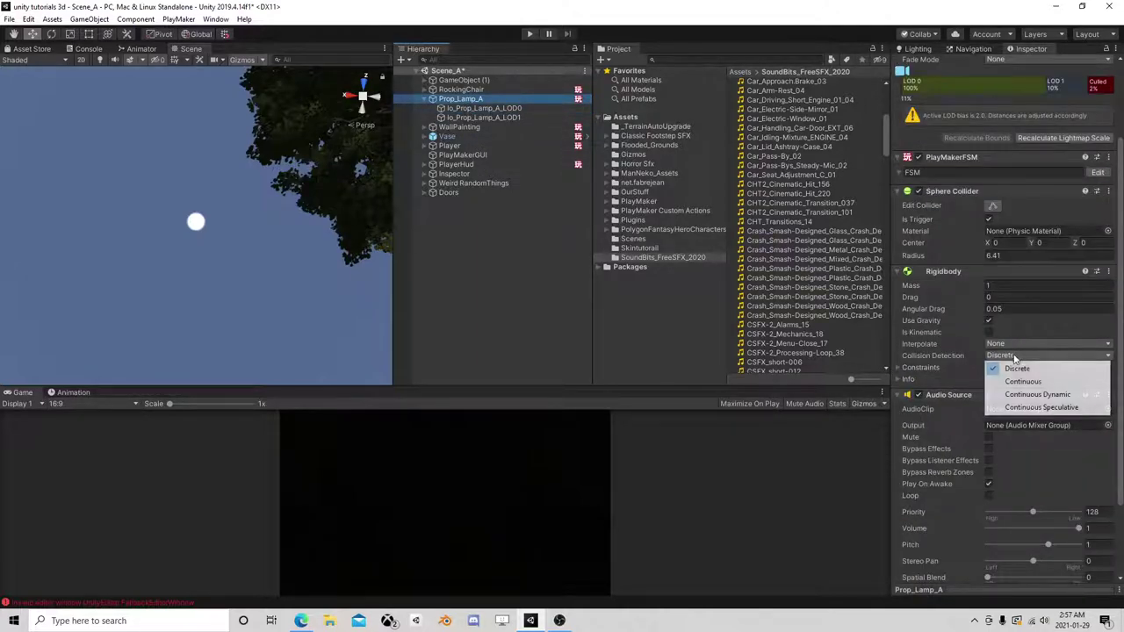
{"action": "left_click", "coordinate": [1021, 391]}
{"action": "scroll", "coordinate": [1018, 386], "scroll_direction": "down", "scroll_amount": 3}
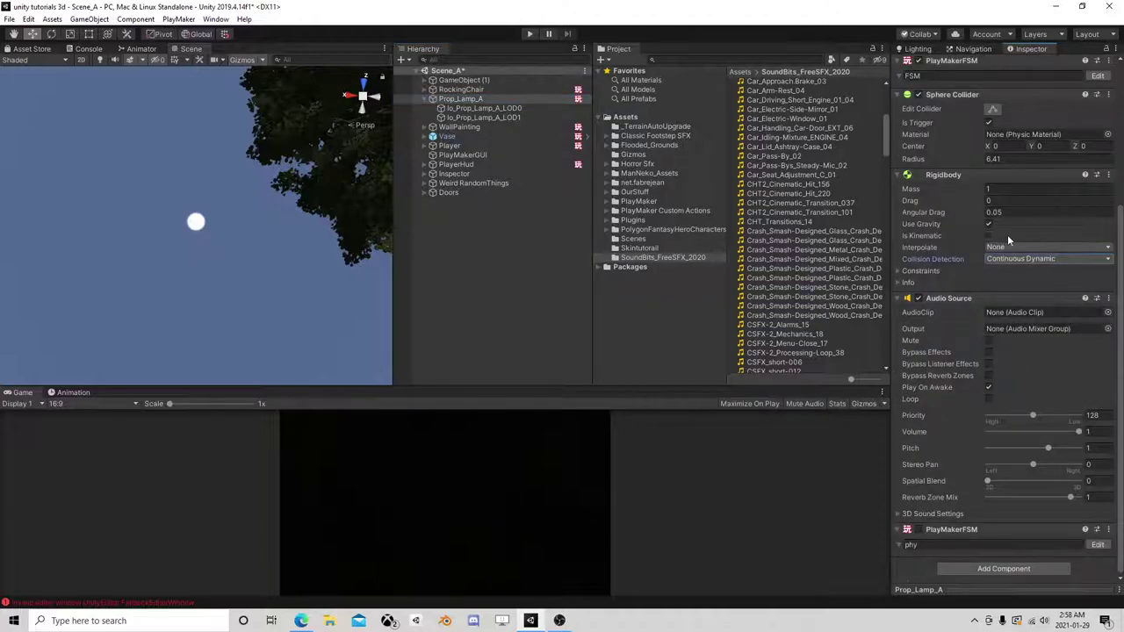
{"action": "left_click", "coordinate": [1004, 188]}
{"action": "type", "text": "5"}
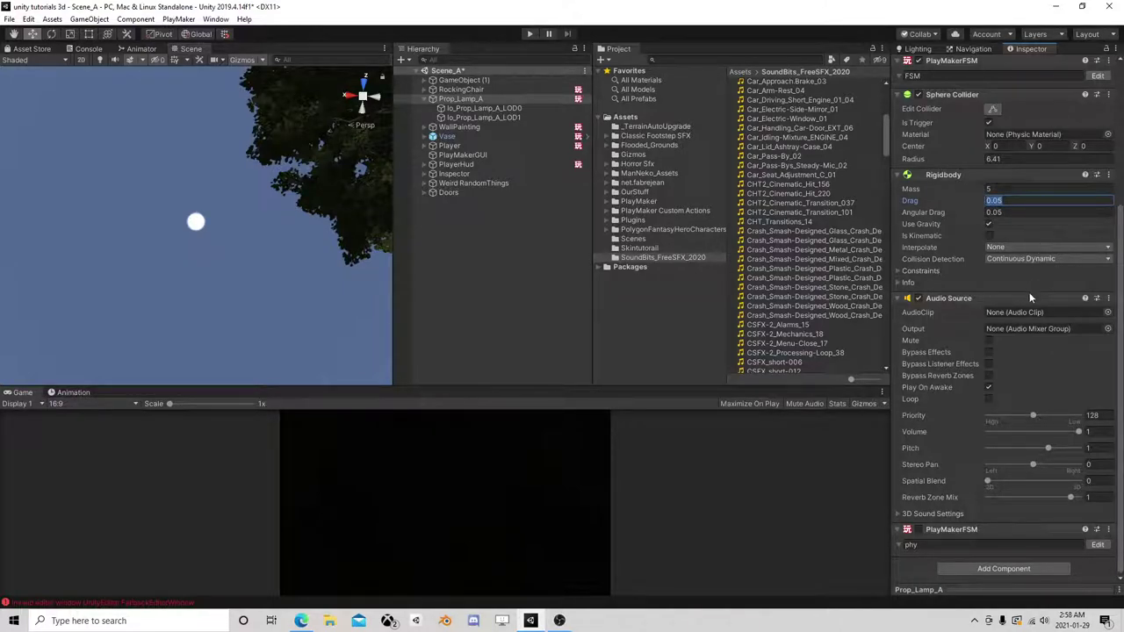
- Change Prop_Lamp_A's layer to Default for this object only, leaving its children out
{"action": "scroll", "coordinate": [1014, 332], "scroll_direction": "up", "scroll_amount": 6}
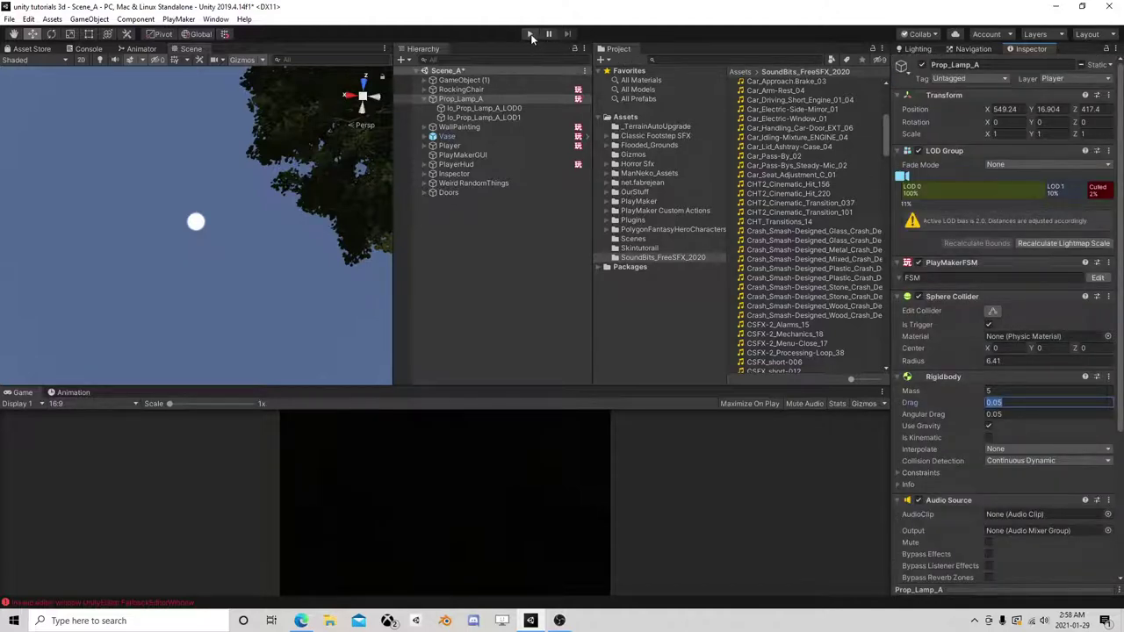
{"action": "left_click", "coordinate": [1057, 79]}
{"action": "left_click", "coordinate": [1047, 88]}
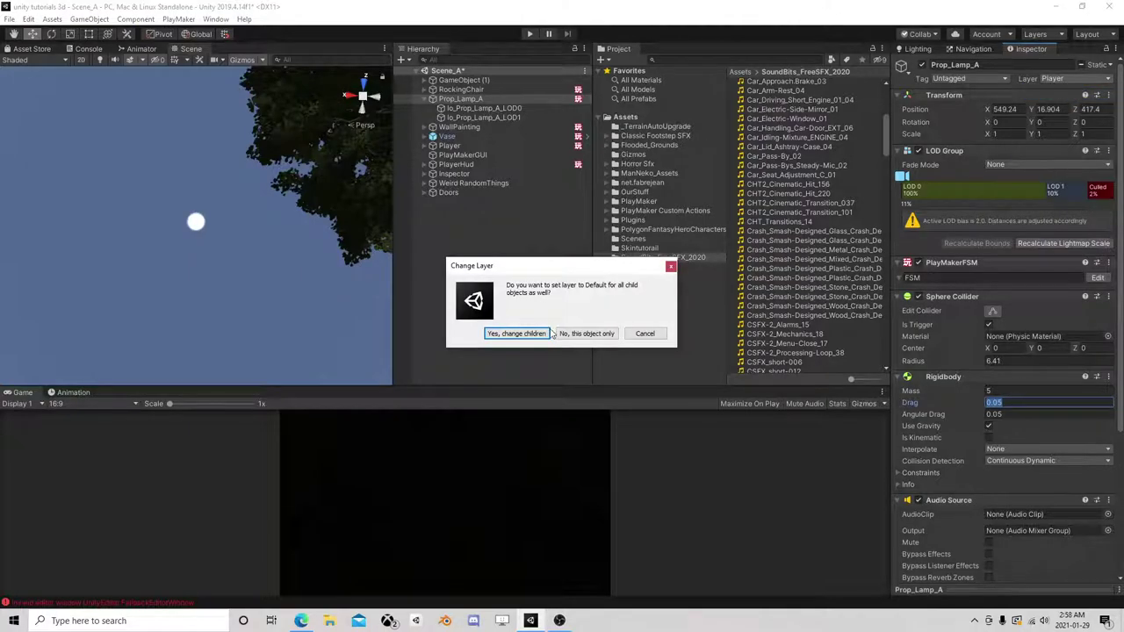
{"action": "left_click", "coordinate": [580, 334]}
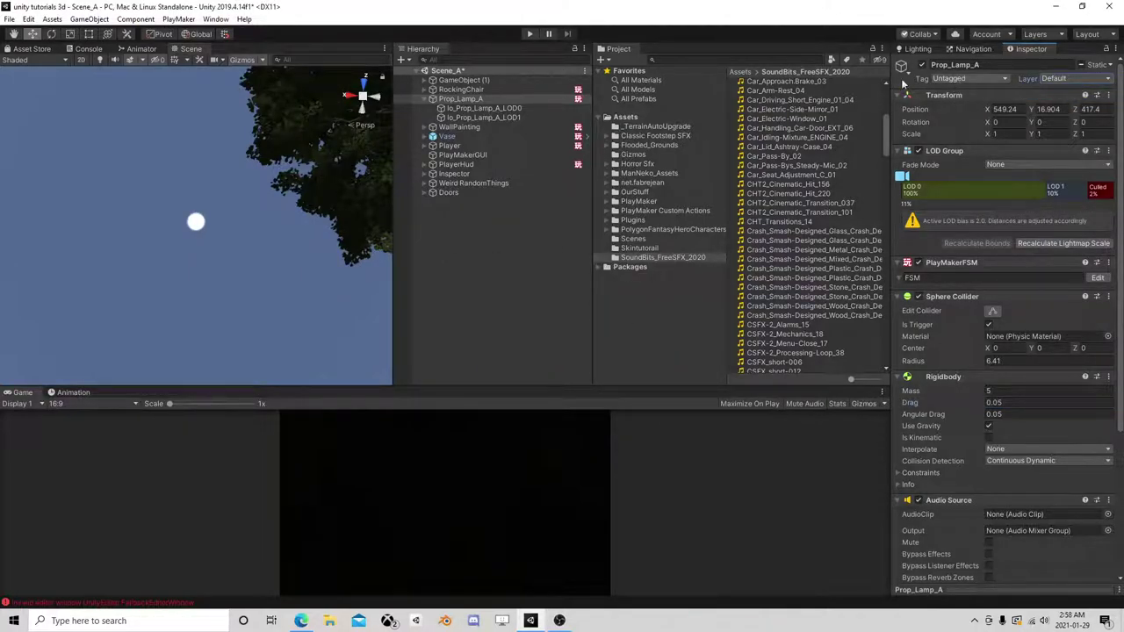
- Run the game, follow Prop_Lamp_A's movement in the Scene view, and stop the game
{"action": "left_click", "coordinate": [529, 37]}
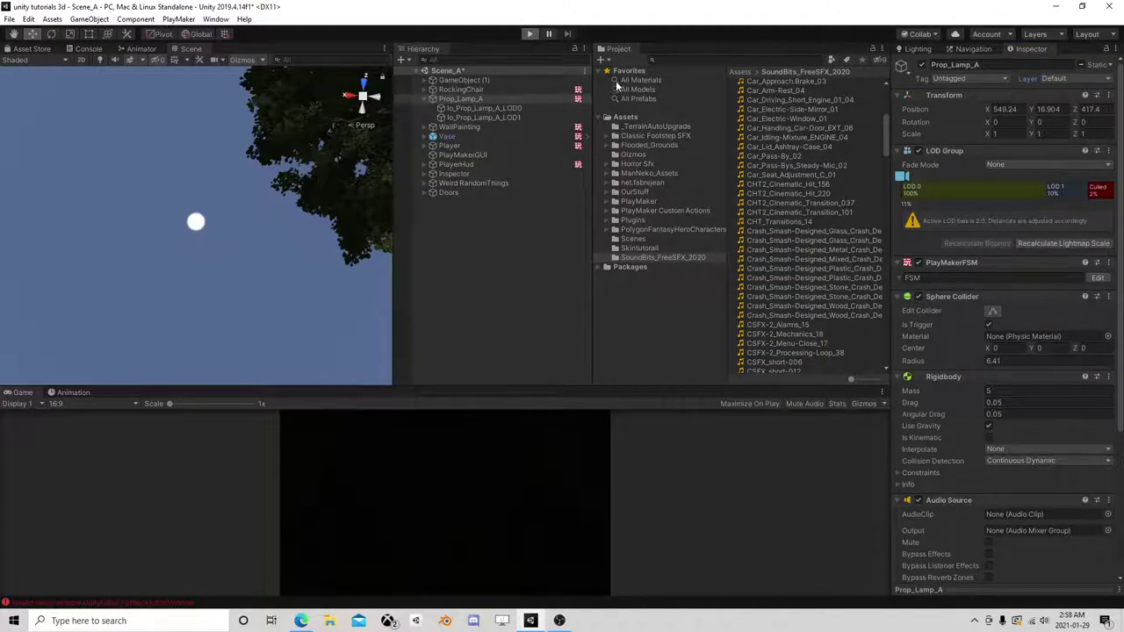
{"action": "left_click", "coordinate": [547, 36]}
{"action": "right_click_drag", "start_coordinate": [202, 216], "coordinate": [429, 189]}
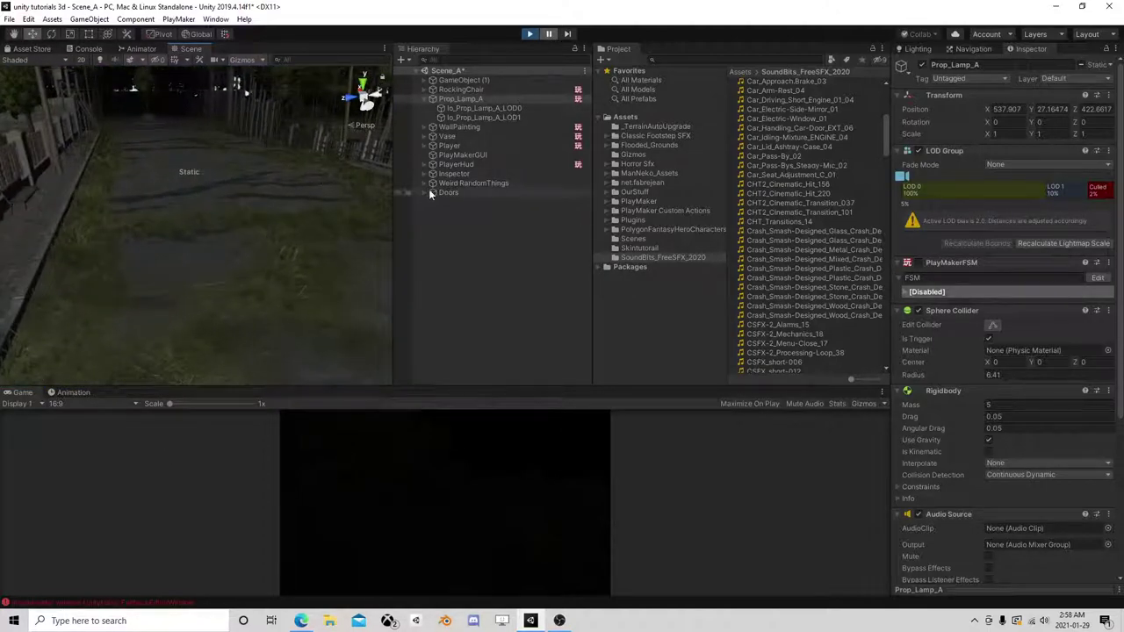
{"action": "right_click_drag", "start_coordinate": [218, 303], "coordinate": [335, 296]}
{"action": "double_click", "coordinate": [479, 99]}
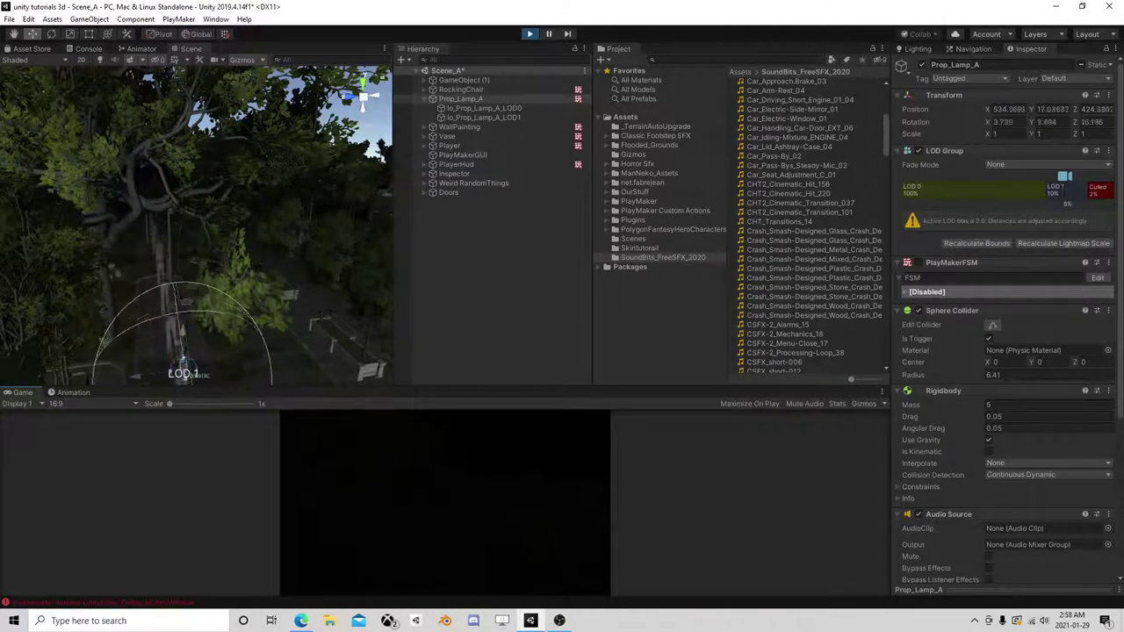
{"action": "left_click", "coordinate": [528, 34]}
- Add an Enable FSM action targeting phy to State 3 of Prop_Lamp_A's phy FSM, with Reset On Exit off
{"action": "scroll", "coordinate": [1057, 498], "scroll_direction": "down", "scroll_amount": 5}
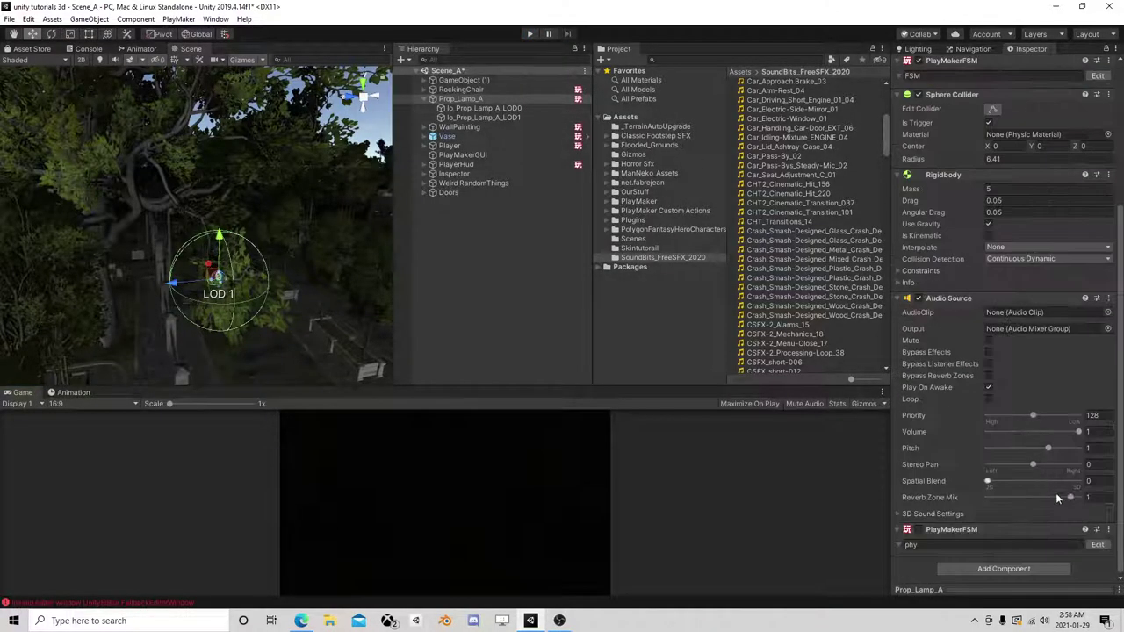
{"action": "left_click", "coordinate": [1097, 546]}
{"action": "left_click", "coordinate": [293, 345]}
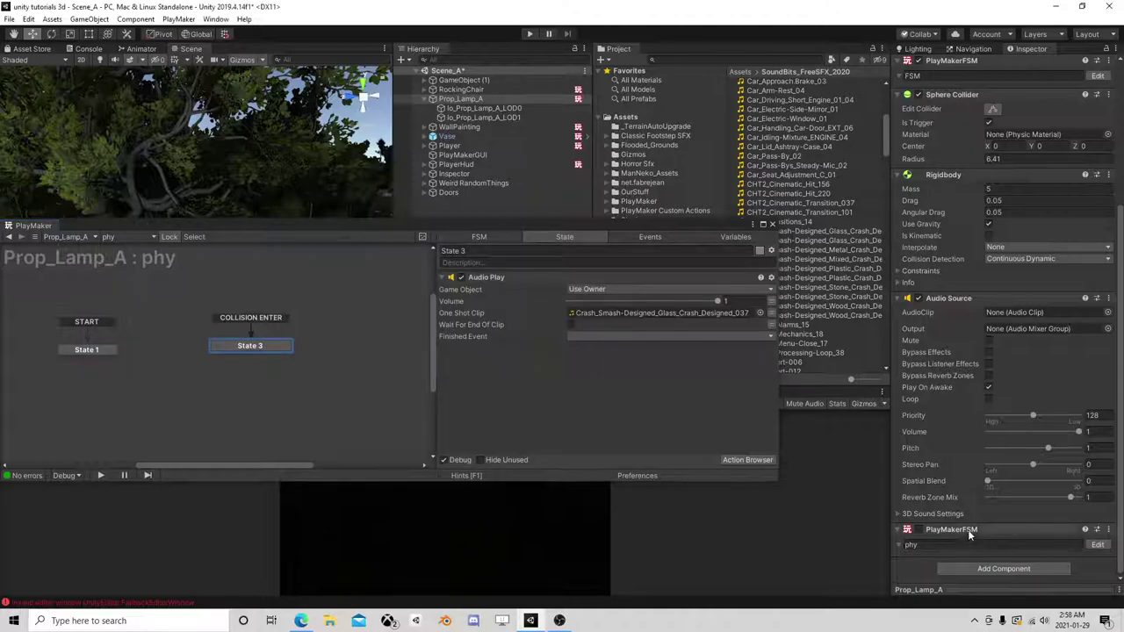
{"action": "right_click", "coordinate": [497, 410]}
{"action": "mouse_move", "coordinate": [584, 510]}
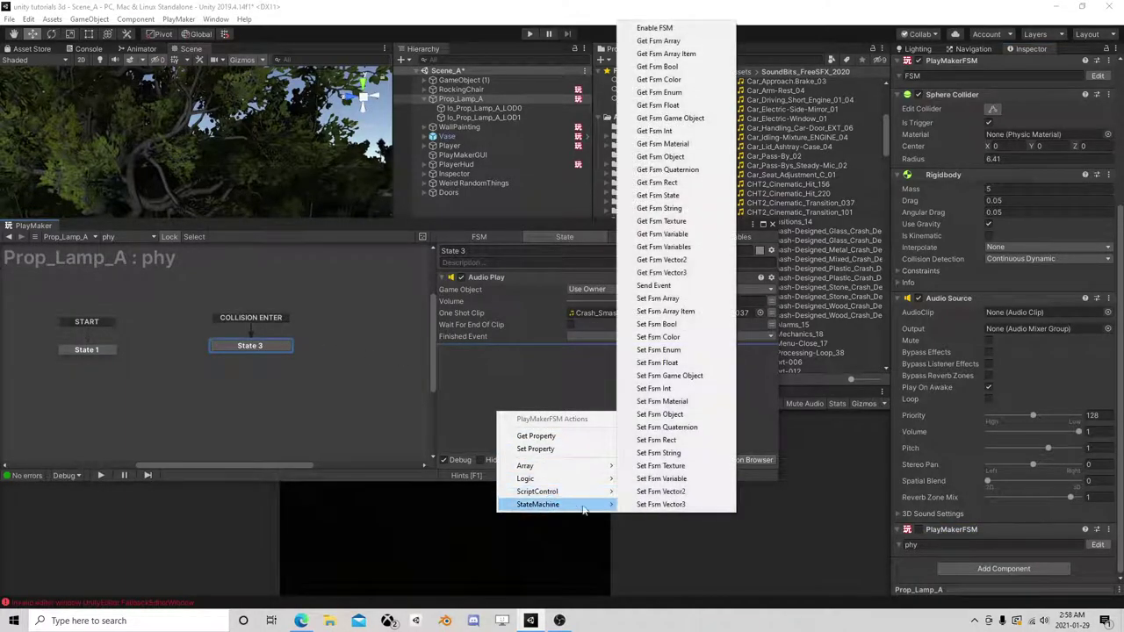
{"action": "left_click", "coordinate": [654, 27]}
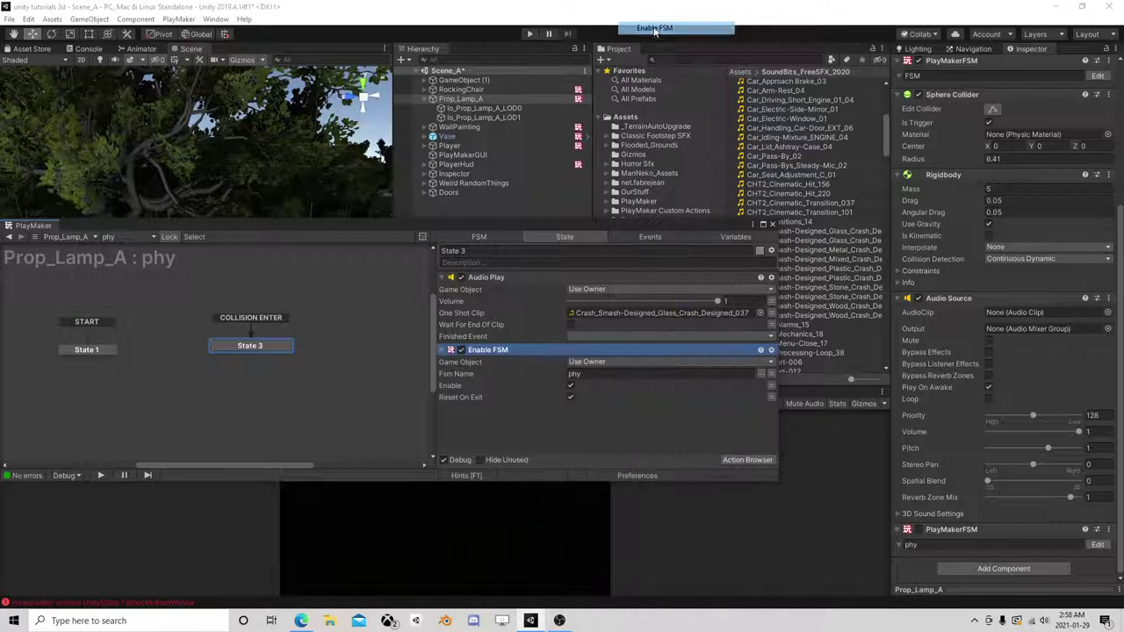
{"action": "left_click", "coordinate": [461, 350]}
{"action": "left_click", "coordinate": [461, 349]}
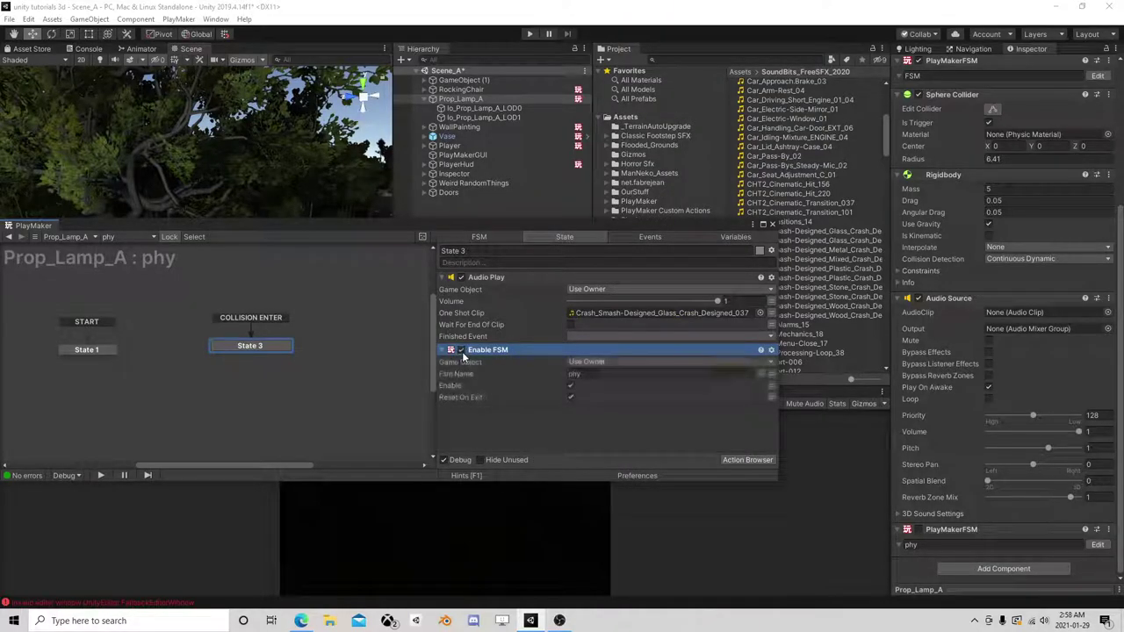
{"action": "left_click", "coordinate": [570, 397]}
{"action": "left_click", "coordinate": [773, 225]}
- Add a Trigger Event action to State 1 of Prop_Lamp_A's main FSM
{"action": "scroll", "coordinate": [1002, 319], "scroll_direction": "up", "scroll_amount": 5}
{"action": "left_click", "coordinate": [1100, 278]}
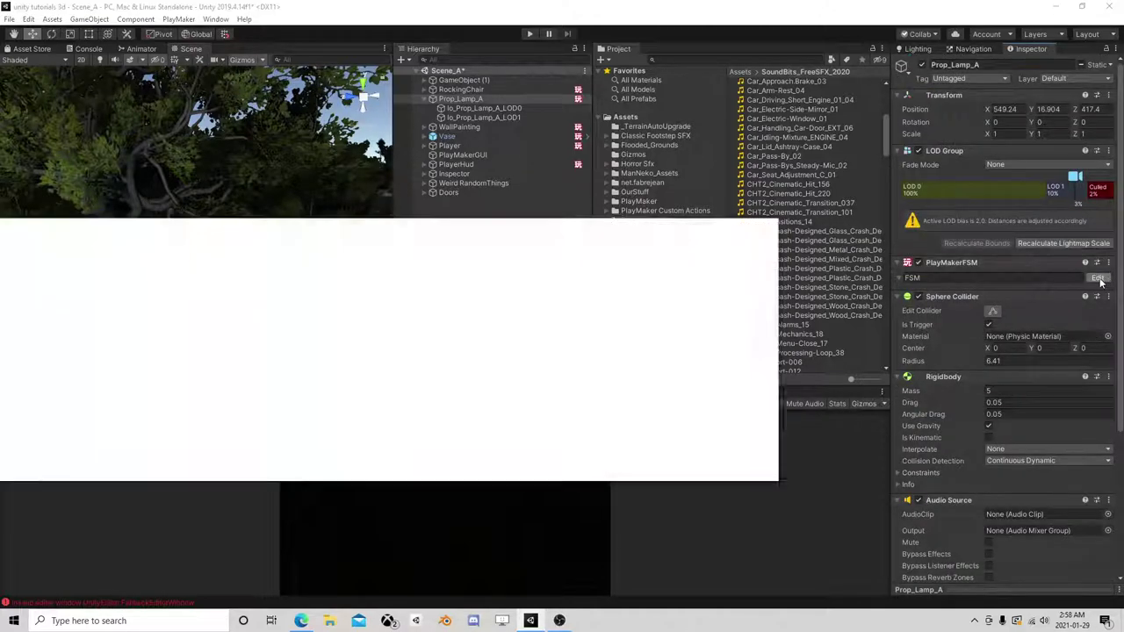
{"action": "left_click", "coordinate": [216, 351]}
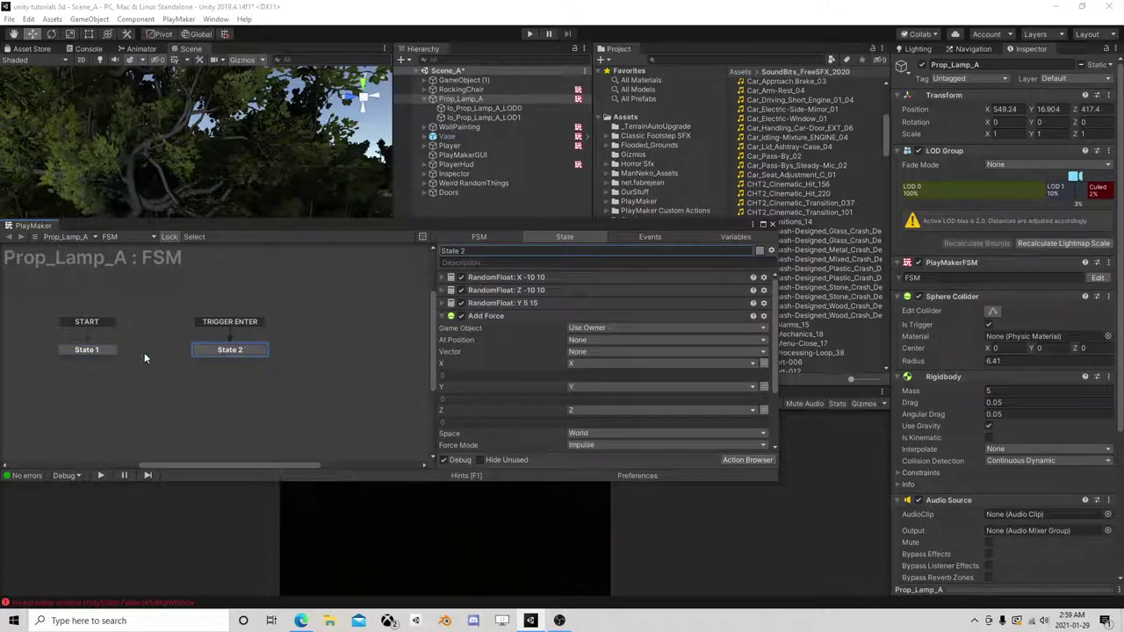
{"action": "left_click", "coordinate": [88, 350]}
{"action": "right_click", "coordinate": [88, 349]}
{"action": "left_click", "coordinate": [224, 323]}
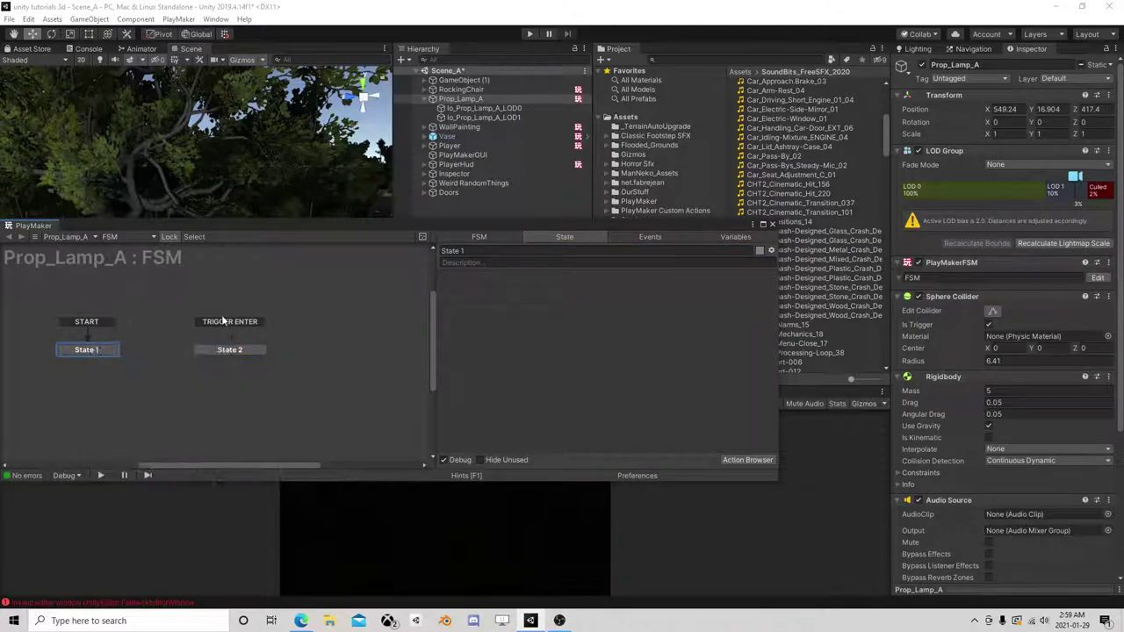
{"action": "left_click", "coordinate": [746, 460]}
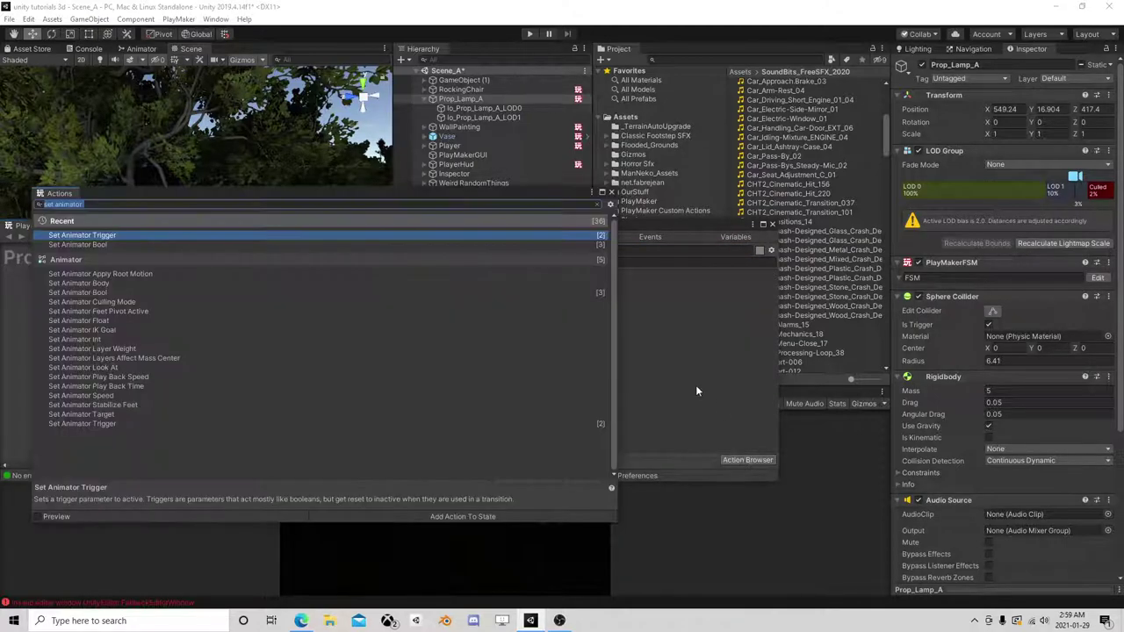
{"action": "type", "text": "trigger"}
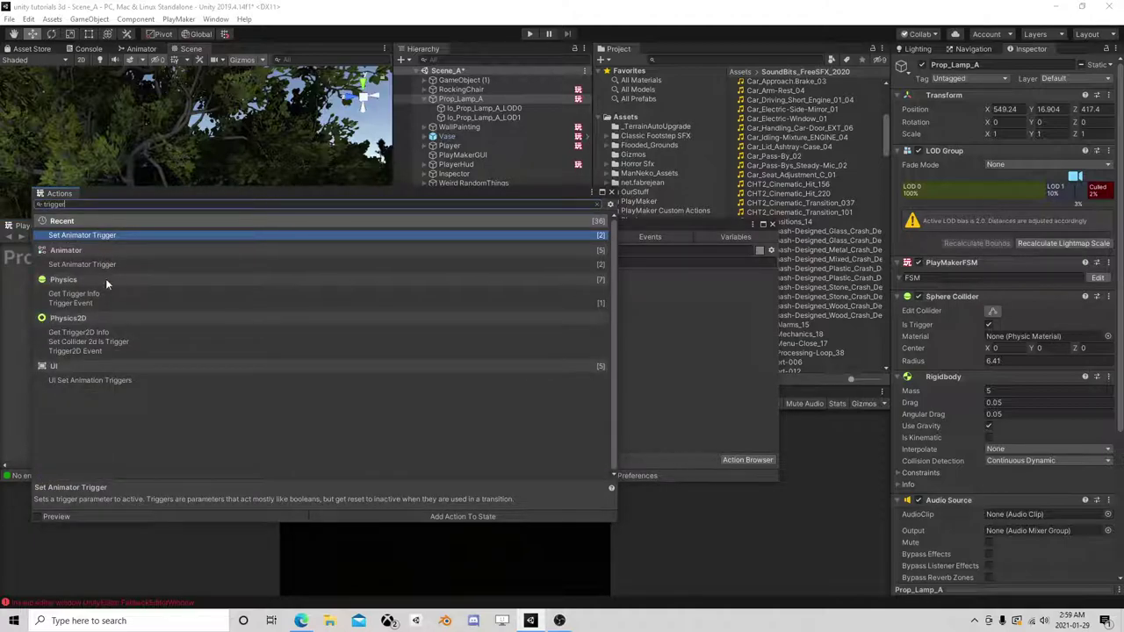
{"action": "double_click", "coordinate": [75, 303]}
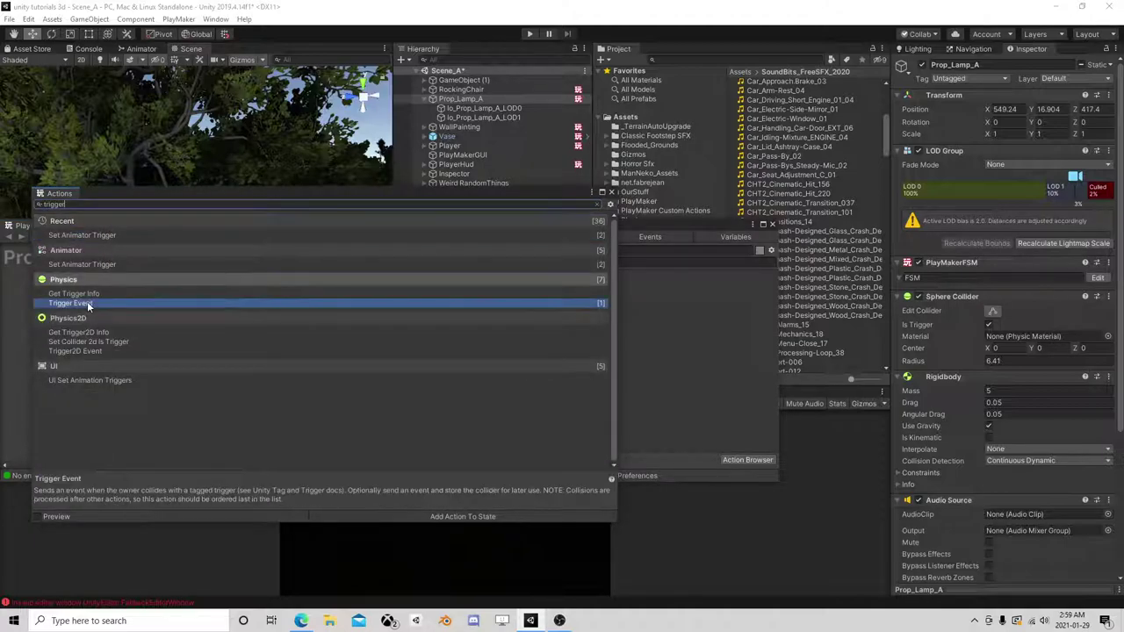
{"action": "left_click", "coordinate": [612, 192]}
- Set the Trigger Event's collide tag to Player and make it send a new event named "player here"
{"action": "left_click", "coordinate": [591, 313]}
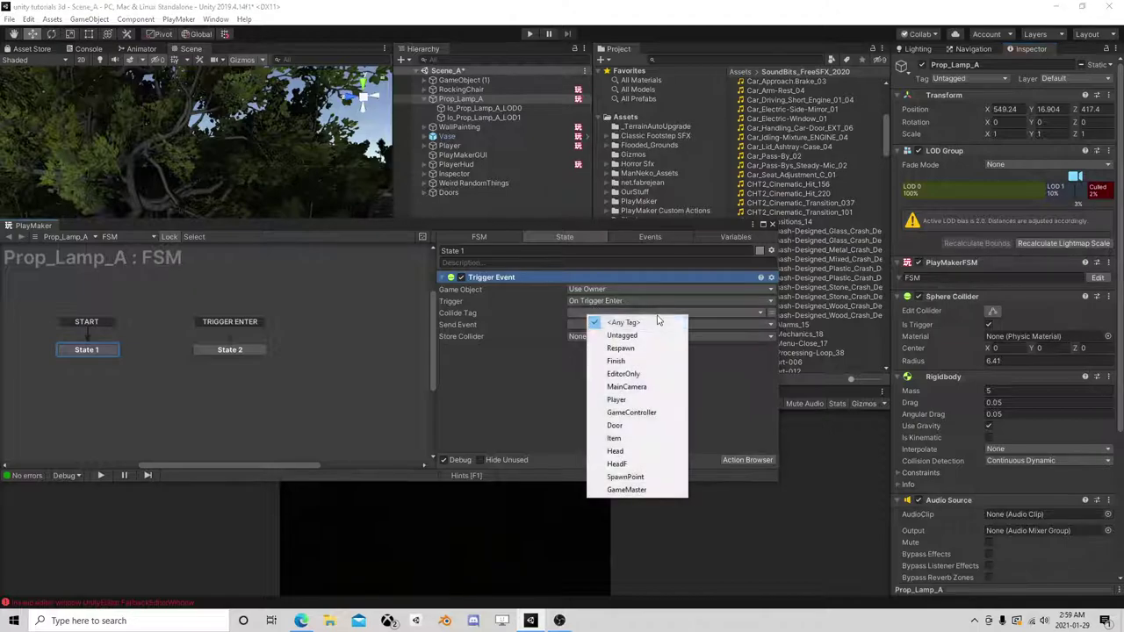
{"action": "left_click", "coordinate": [637, 395]}
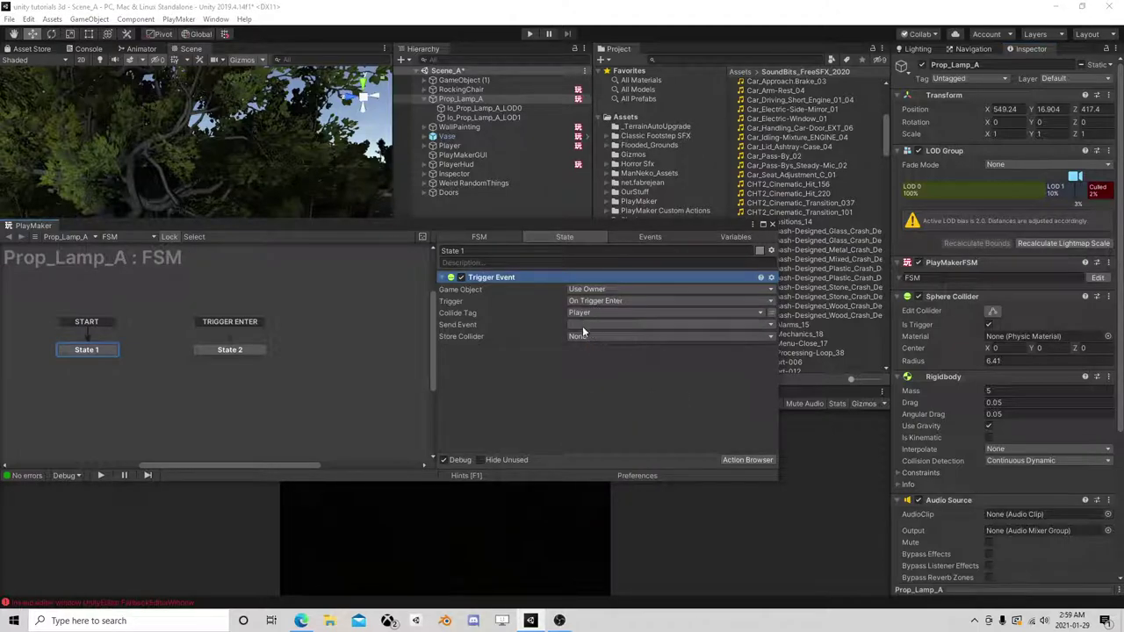
{"action": "left_click", "coordinate": [582, 326]}
{"action": "left_click", "coordinate": [613, 422]}
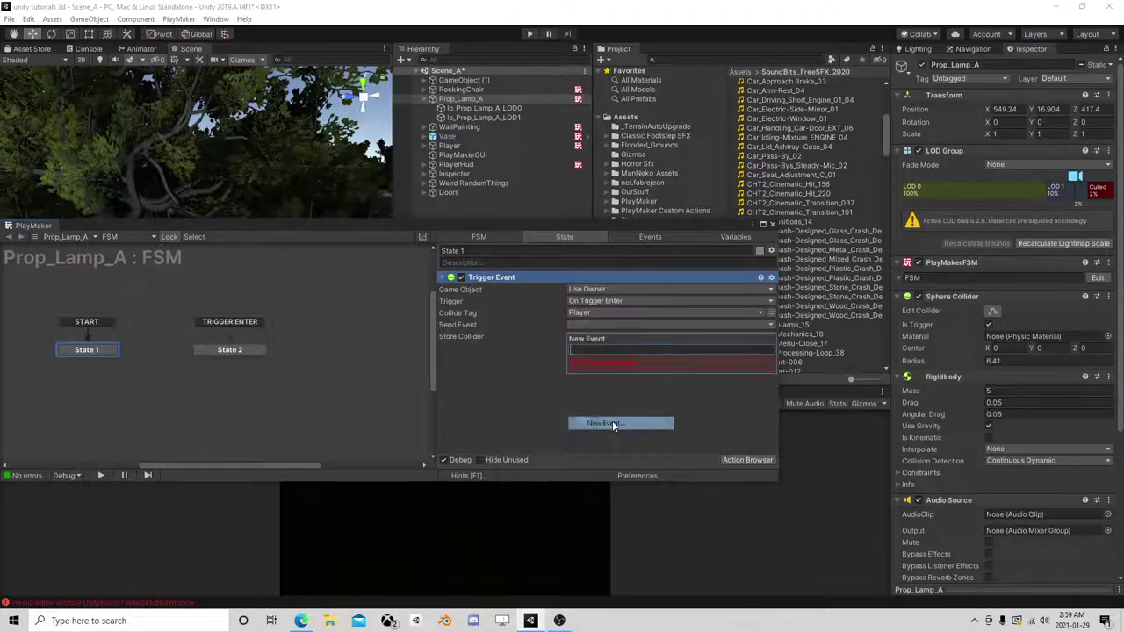
{"action": "type", "text": "playe"}
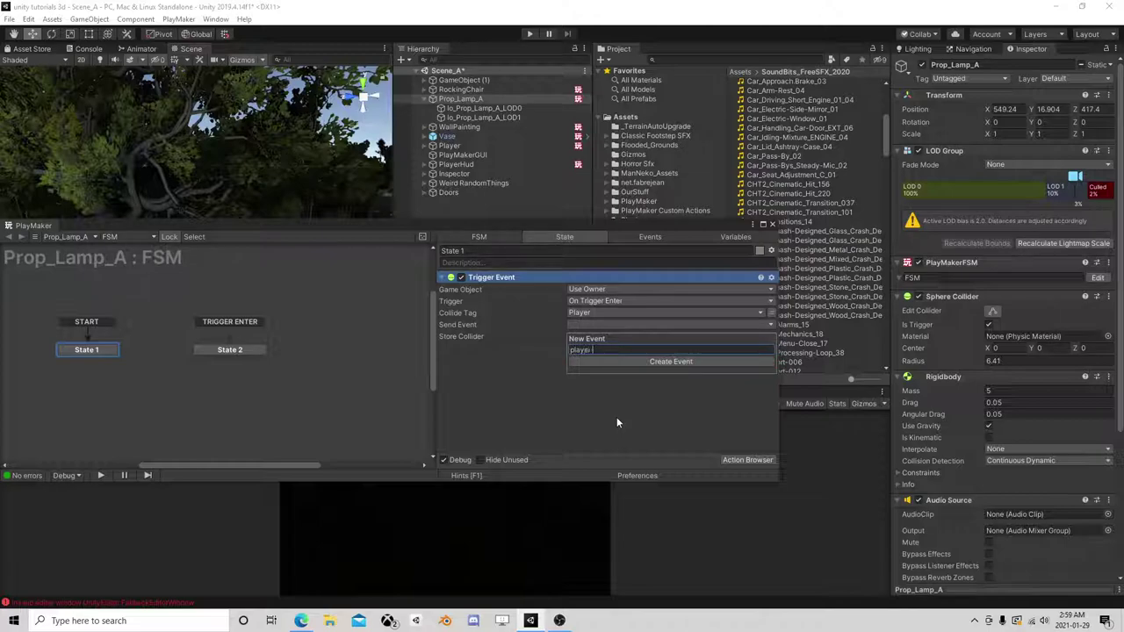
{"action": "type", "text": "r here"}
{"action": "key", "text": "Return"}
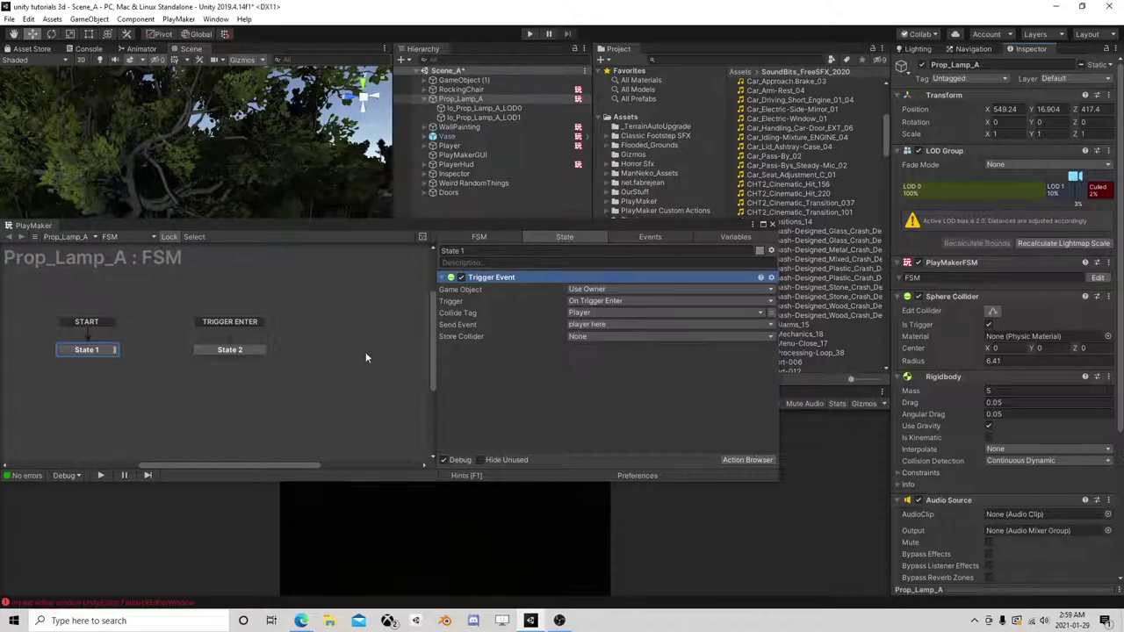
- Add a "player here" transition to State 1 and link it to State 2
{"action": "right_click", "coordinate": [88, 355]}
{"action": "mouse_move", "coordinate": [123, 359]}
{"action": "left_click", "coordinate": [272, 384]}
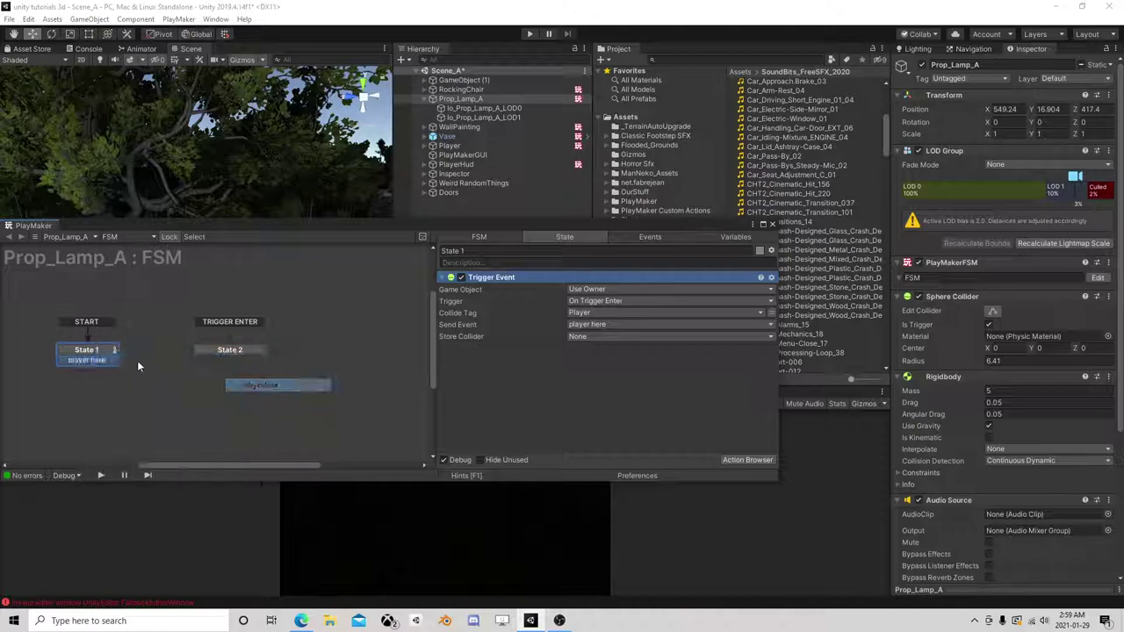
{"action": "left_click_drag", "start_coordinate": [110, 360], "coordinate": [226, 350]}
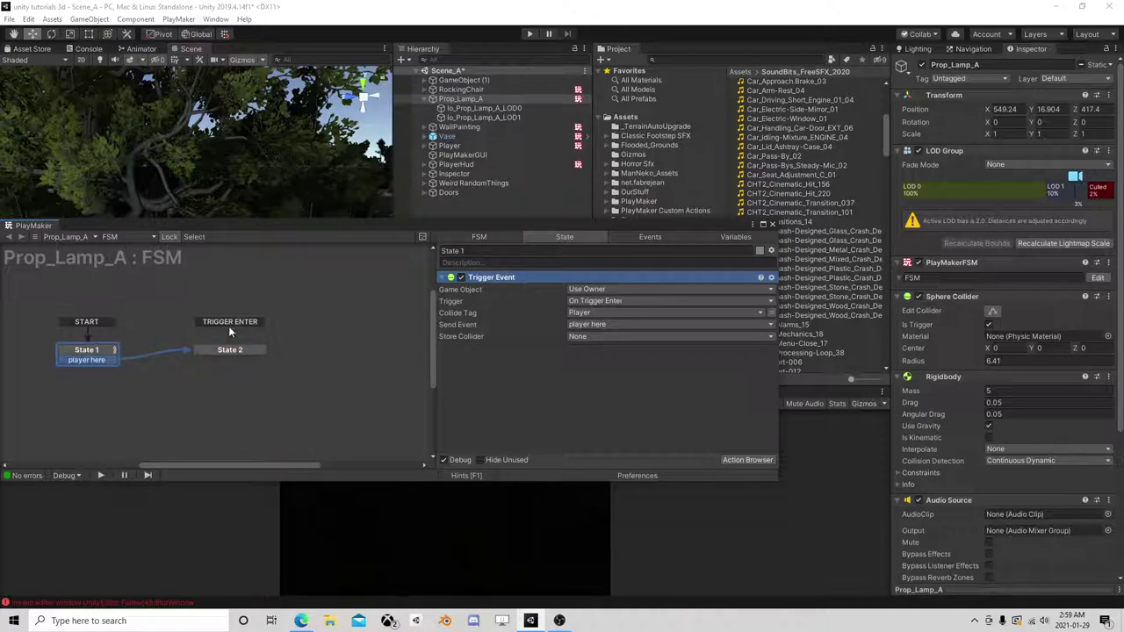
- Remove the TRIGGER ENTER global transition from State 2 and close the FSM editor
{"action": "right_click", "coordinate": [229, 325]}
{"action": "left_click", "coordinate": [213, 372]}
{"action": "left_click", "coordinate": [227, 324]}
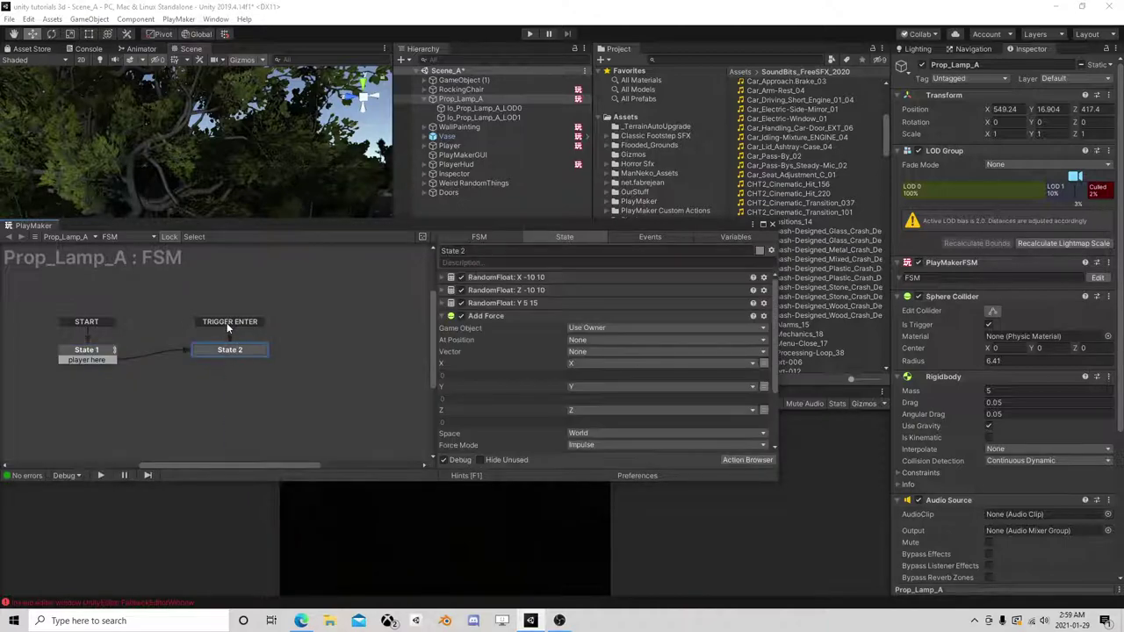
{"action": "right_click", "coordinate": [227, 322]}
{"action": "left_click", "coordinate": [263, 379]}
{"action": "left_click_drag", "start_coordinate": [231, 354], "coordinate": [216, 360]}
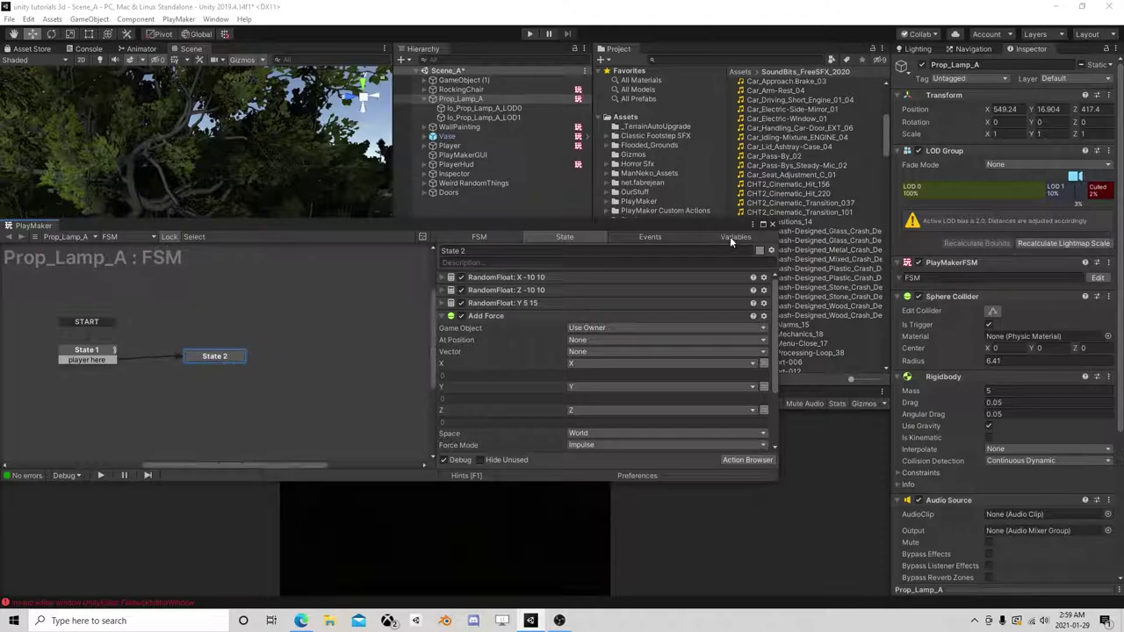
{"action": "left_click", "coordinate": [768, 222]}
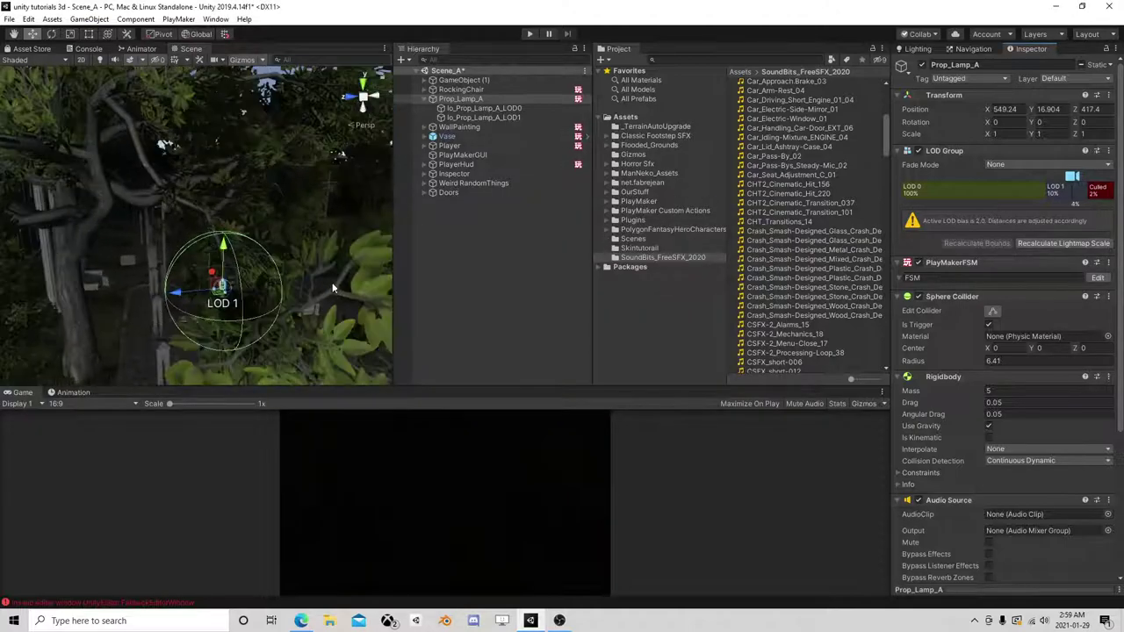
- Test the lamp in maximized Play mode by approaching it with the flashlight on, and stop the game
{"action": "left_click", "coordinate": [530, 34]}
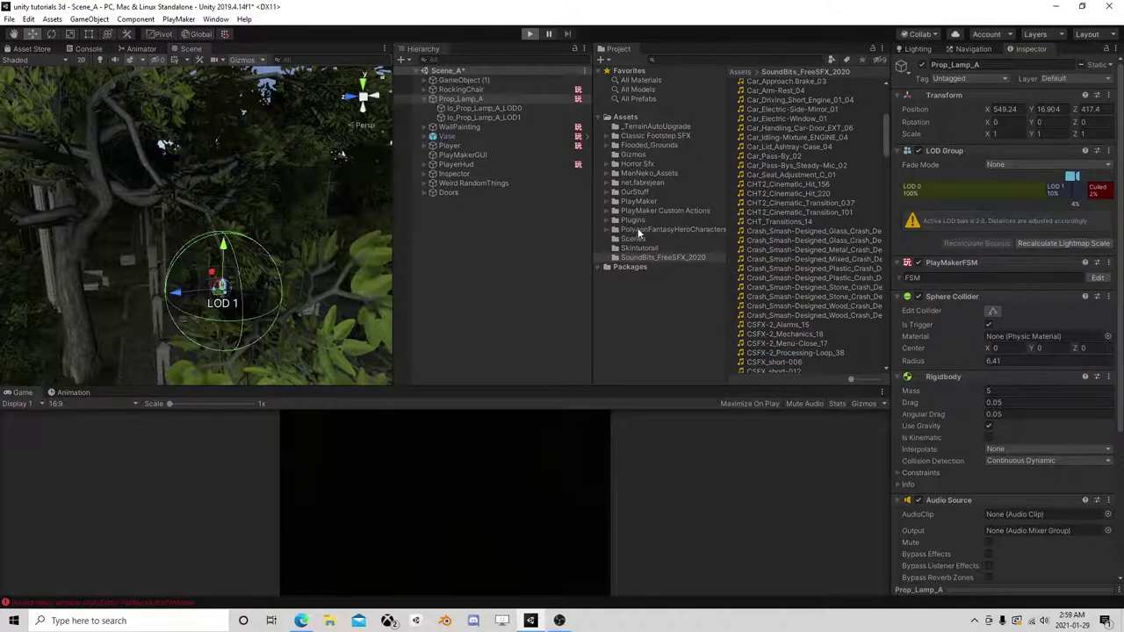
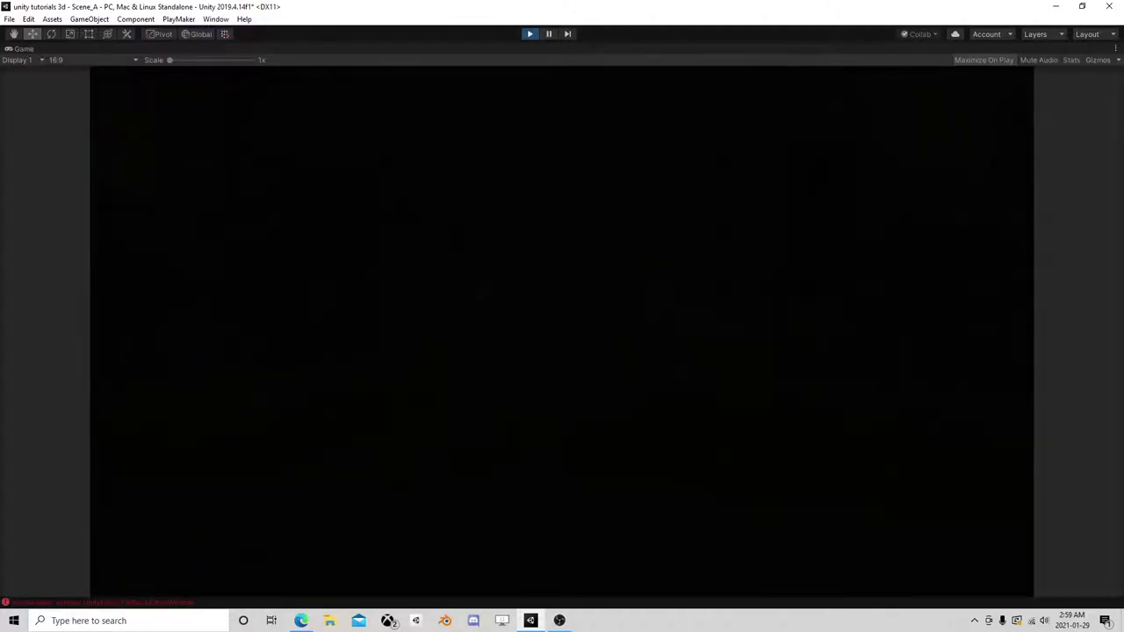
{"action": "key", "text": "f"}
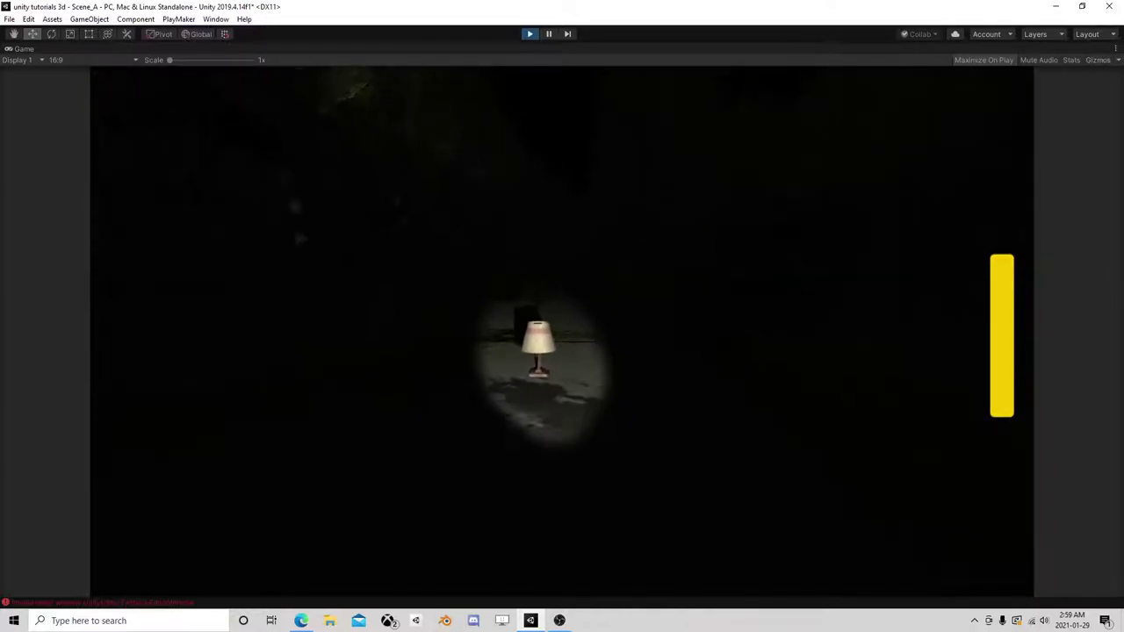
{"action": "key", "text": "s"}
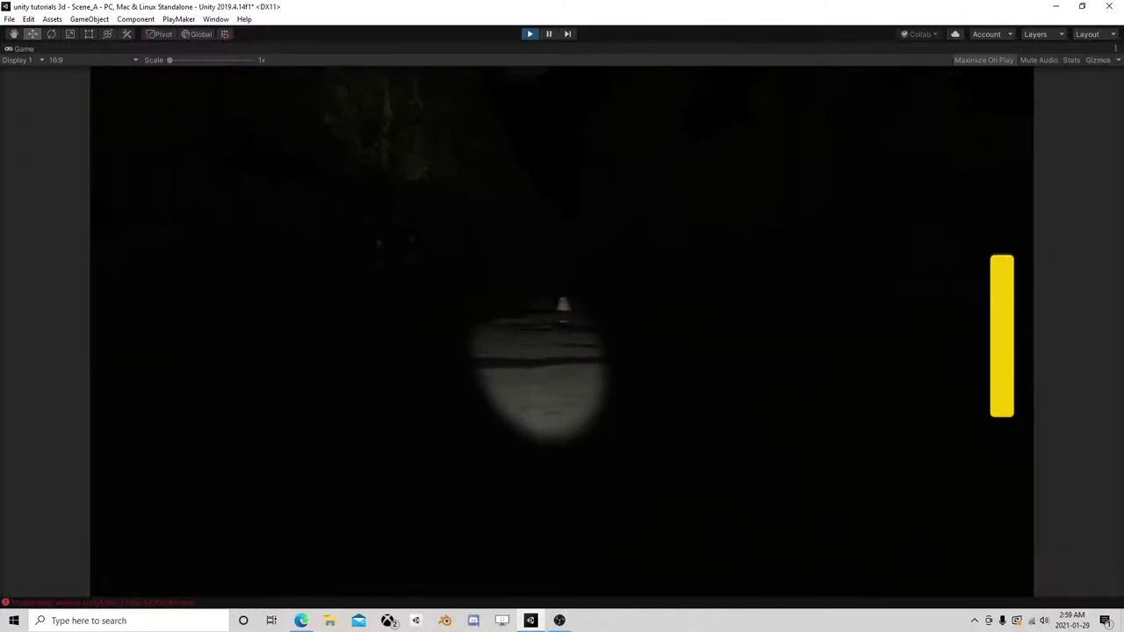
{"action": "key", "text": "w"}
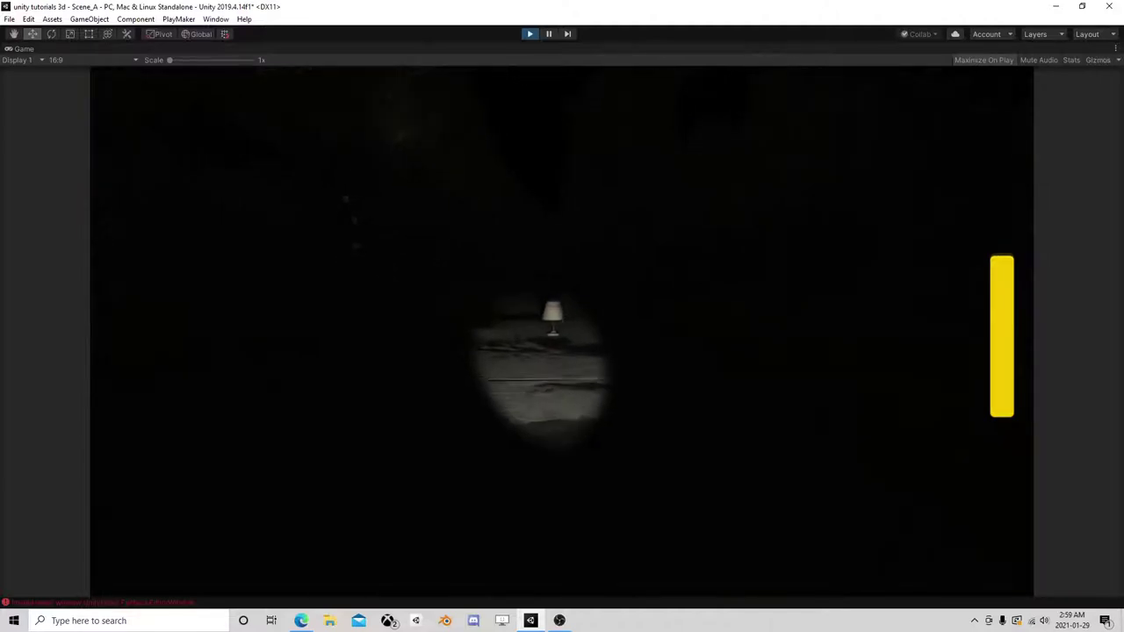
{"action": "key", "text": "w"}
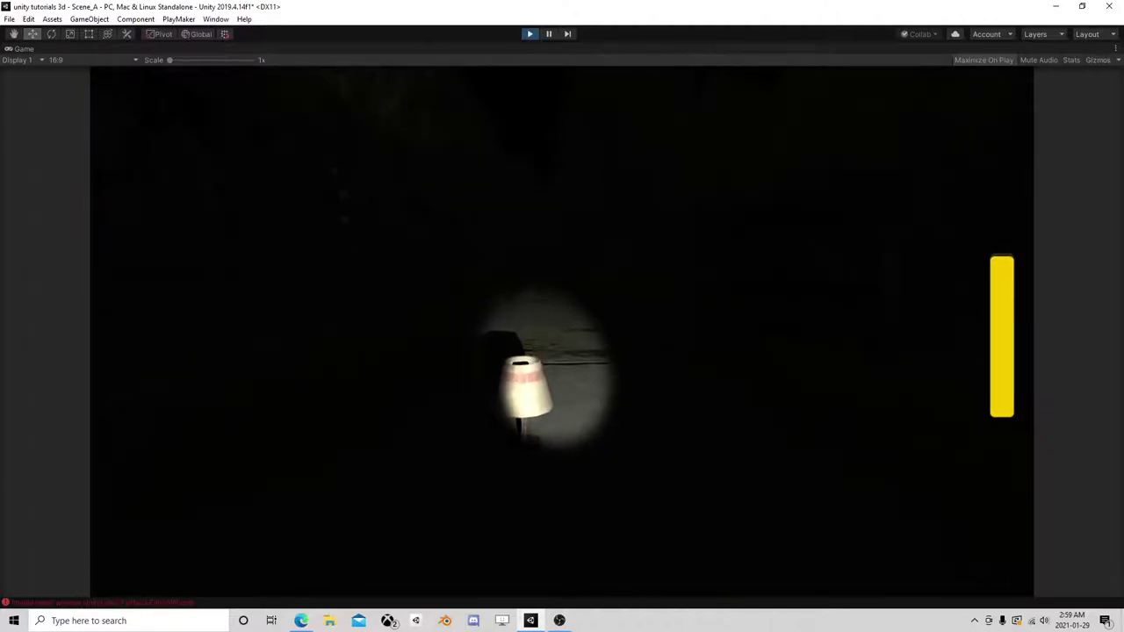
{"action": "left_click", "coordinate": [530, 33]}
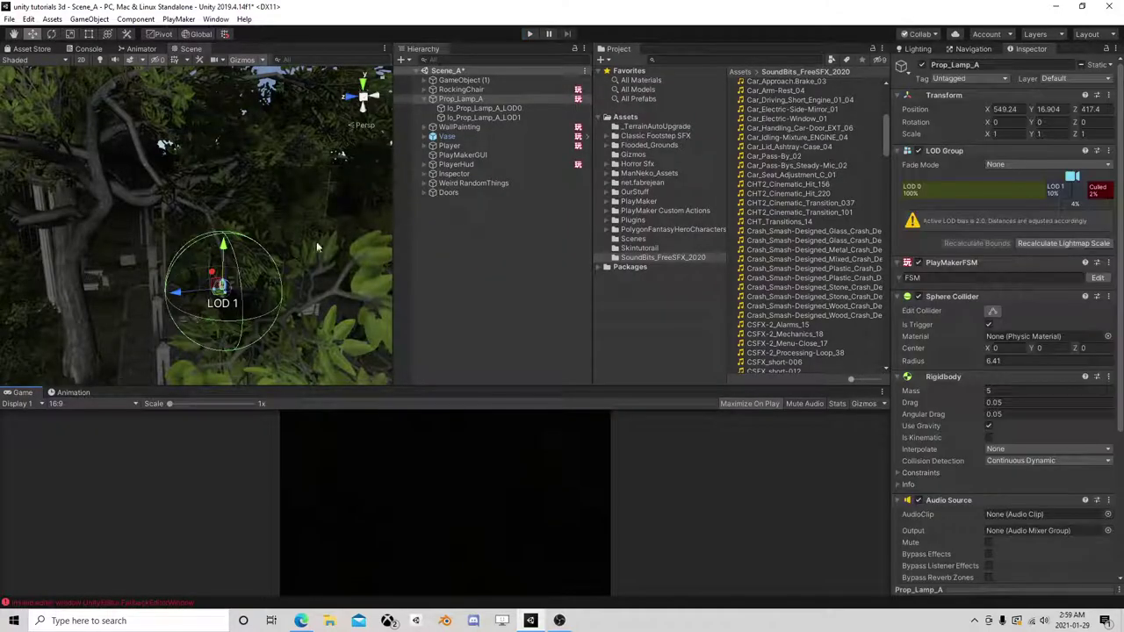
- Move Prop_Lamp_A along the X axis toward the vehicle on the path, to about X 542.86
{"action": "scroll", "coordinate": [199, 186], "scroll_direction": "up", "scroll_amount": 3}
{"action": "right_click_drag", "start_coordinate": [198, 186], "coordinate": [180, 191]}
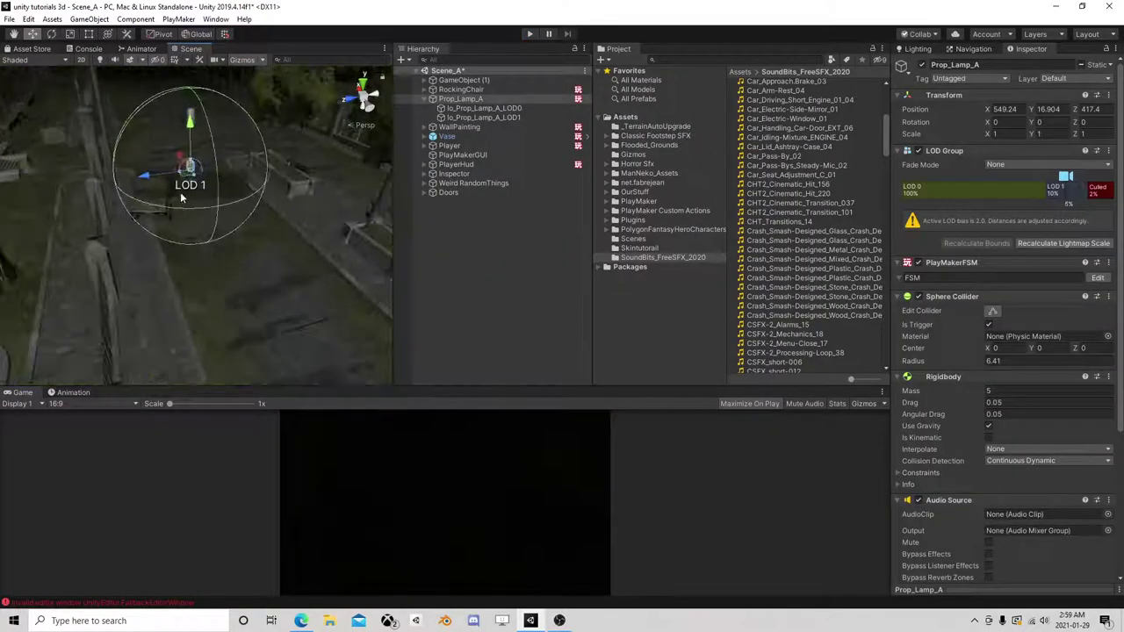
{"action": "left_click_drag", "start_coordinate": [180, 198], "coordinate": [305, 258], "text": "alt"}
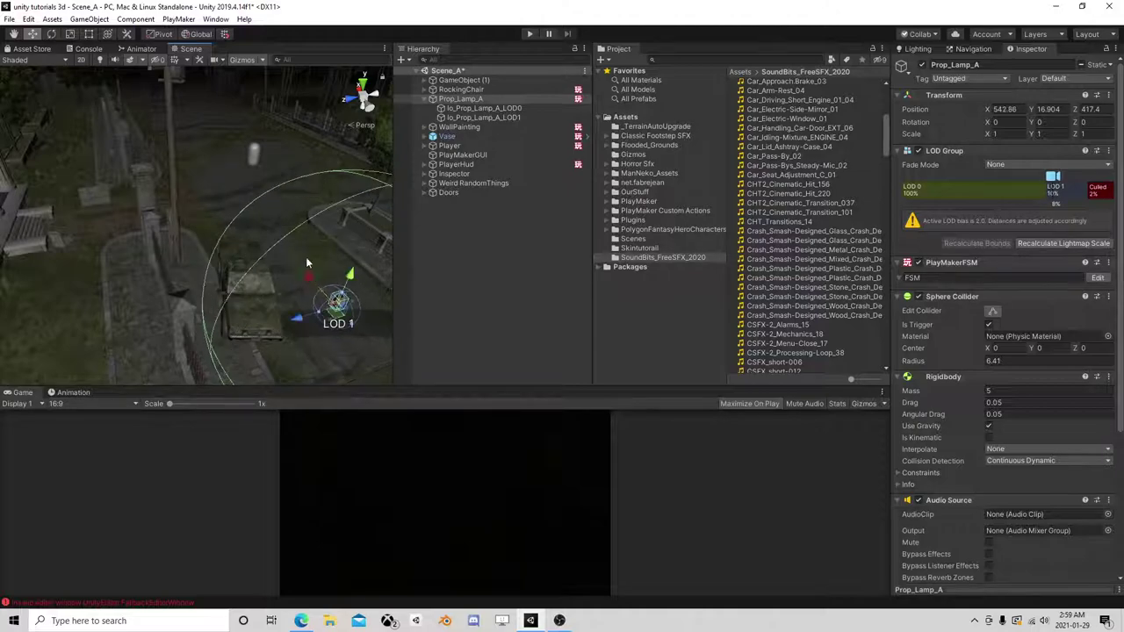
- Test the repositioned lamp in maximized Play mode by walking up to it with the flashlight on, and stop the game
{"action": "left_click", "coordinate": [531, 35]}
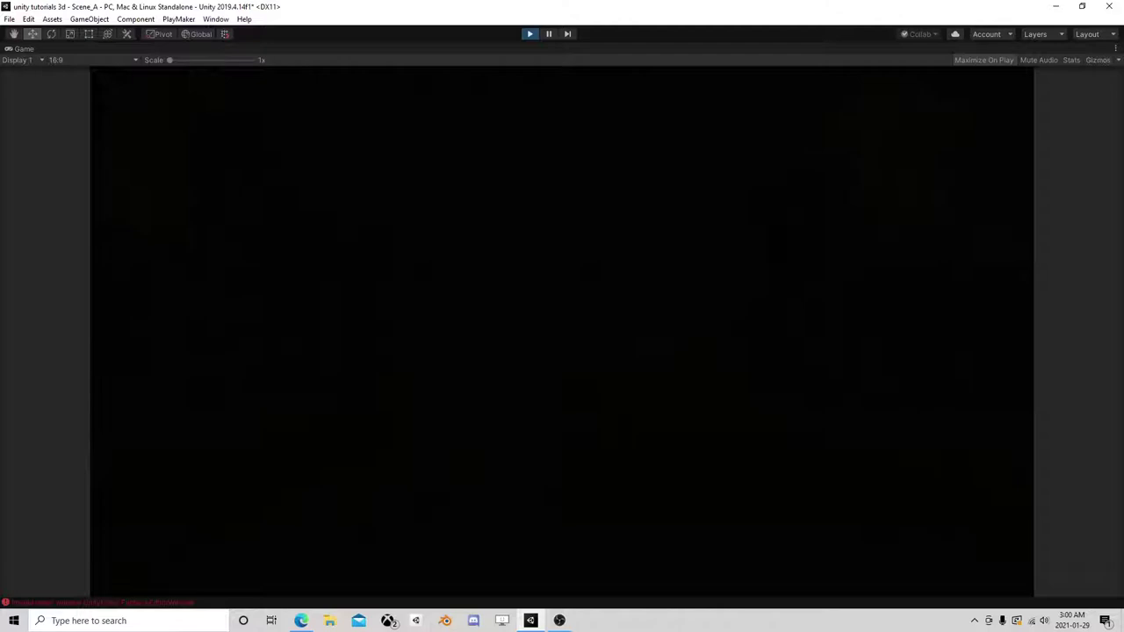
{"action": "key", "text": "w"}
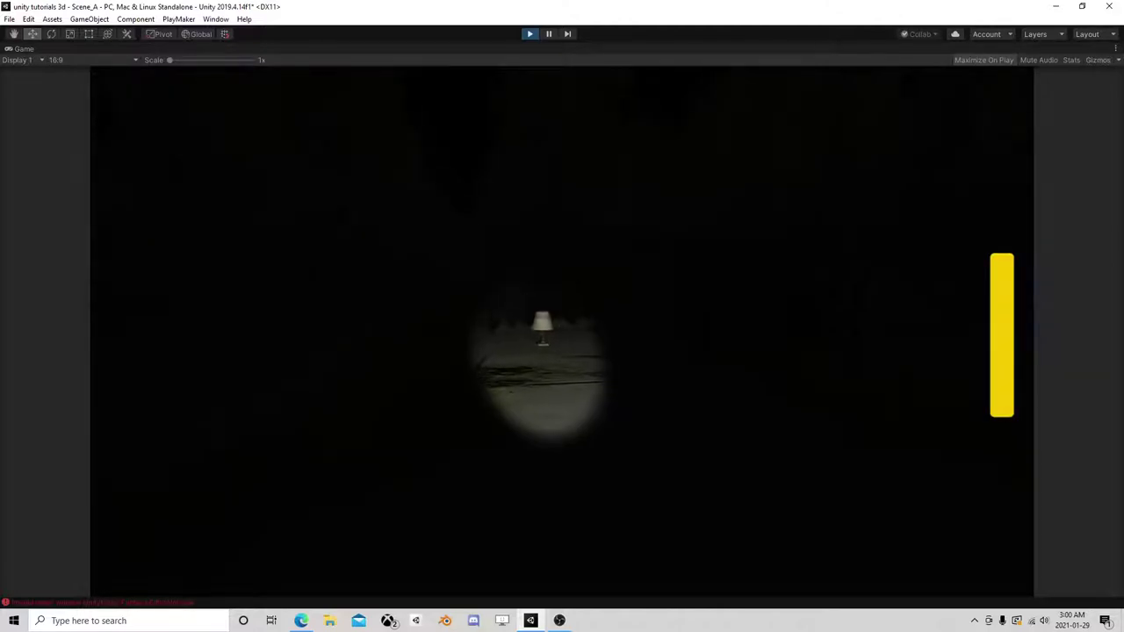
{"action": "key", "text": "w"}
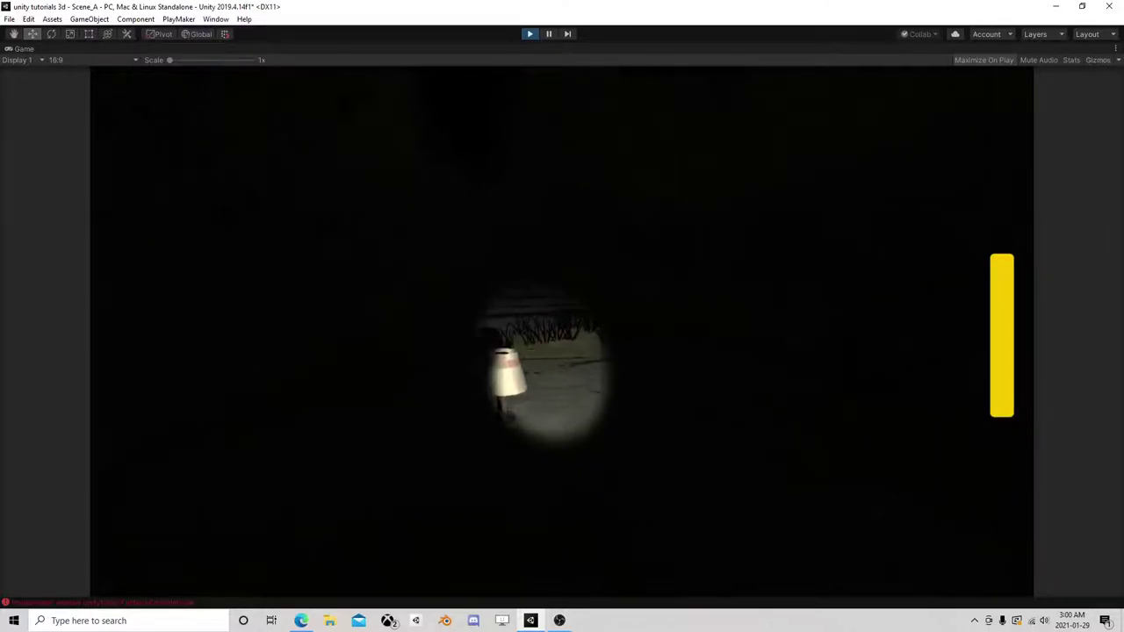
{"action": "key", "text": "Escape"}
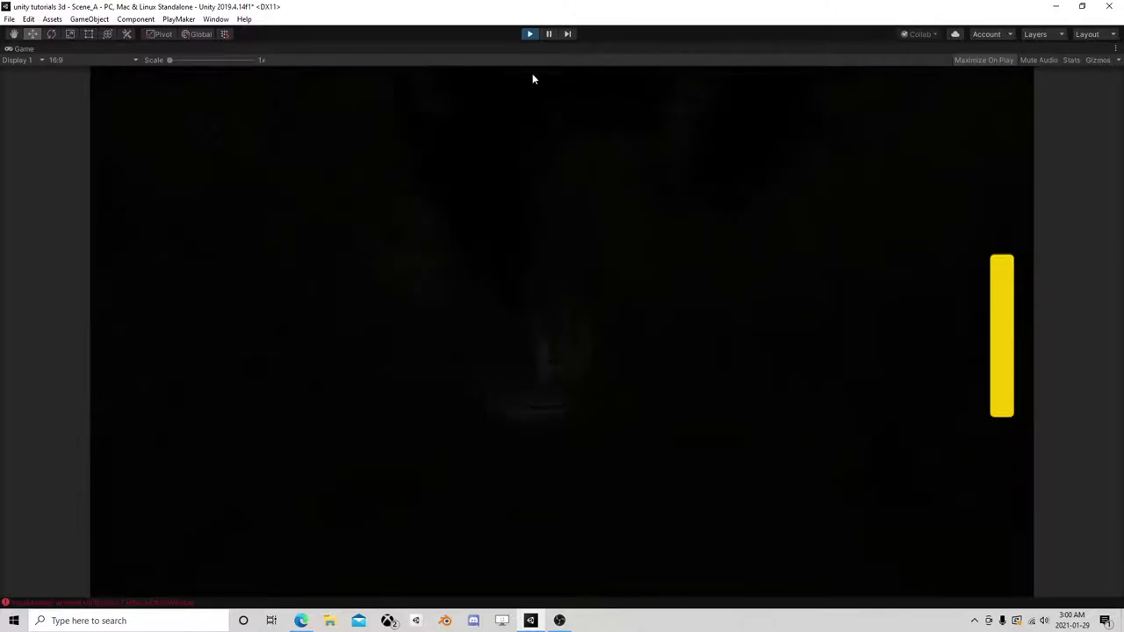
{"action": "left_click", "coordinate": [530, 33]}
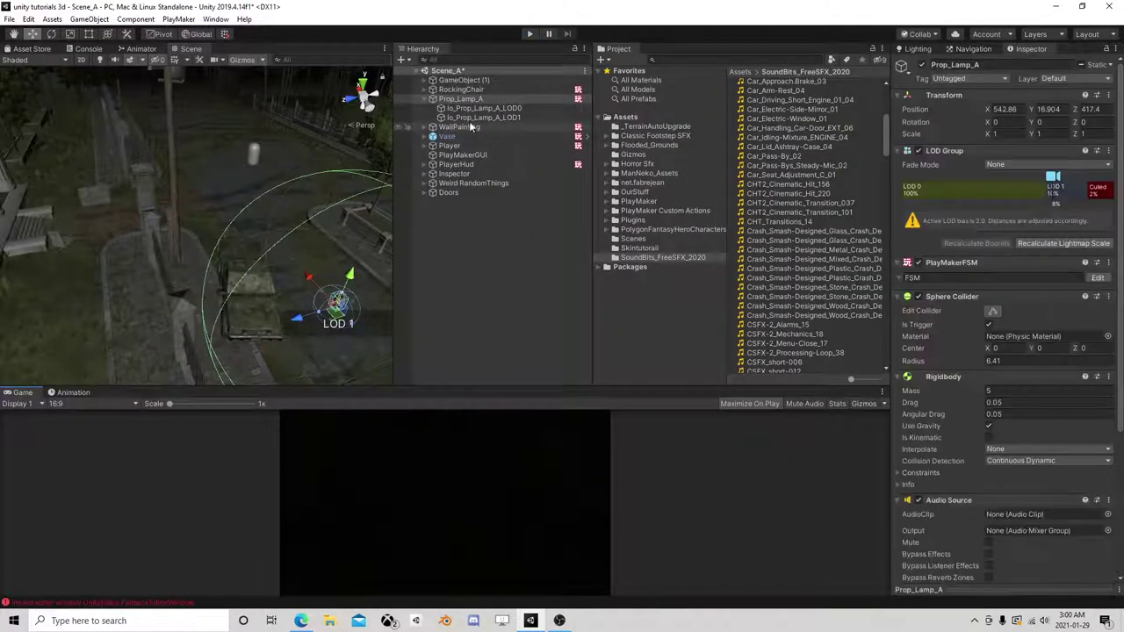
- Check the X Random Float range in State 2 of the lamp's FSM, and set the lamp's Rigidbody mass to 1
{"action": "left_click", "coordinate": [1098, 279]}
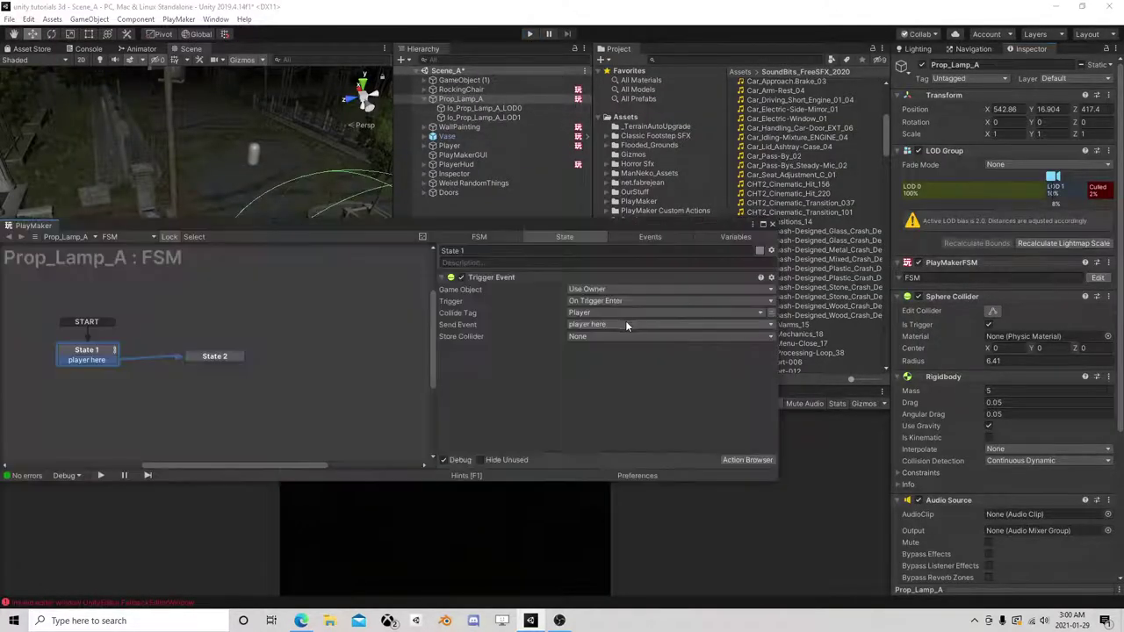
{"action": "left_click", "coordinate": [207, 356]}
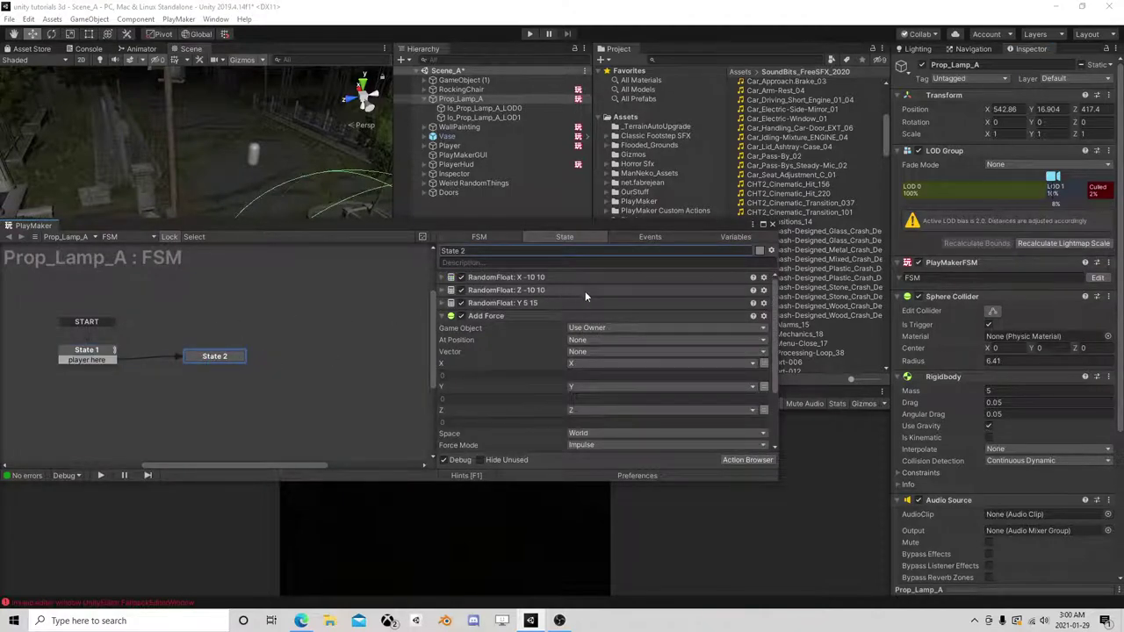
{"action": "left_click", "coordinate": [442, 279]}
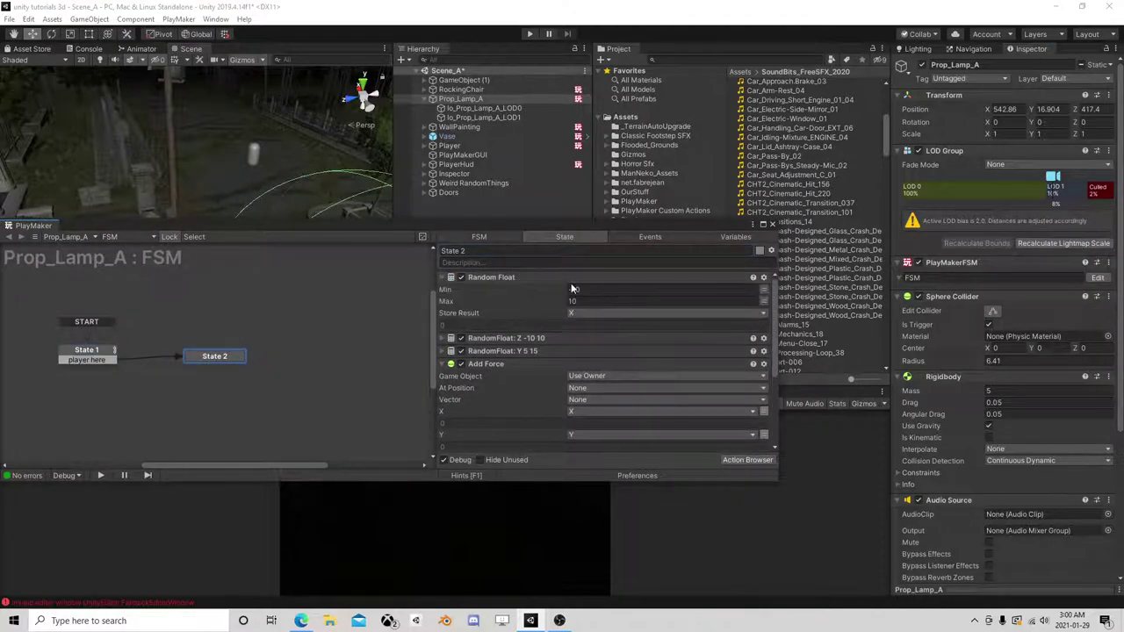
{"action": "left_click", "coordinate": [772, 224]}
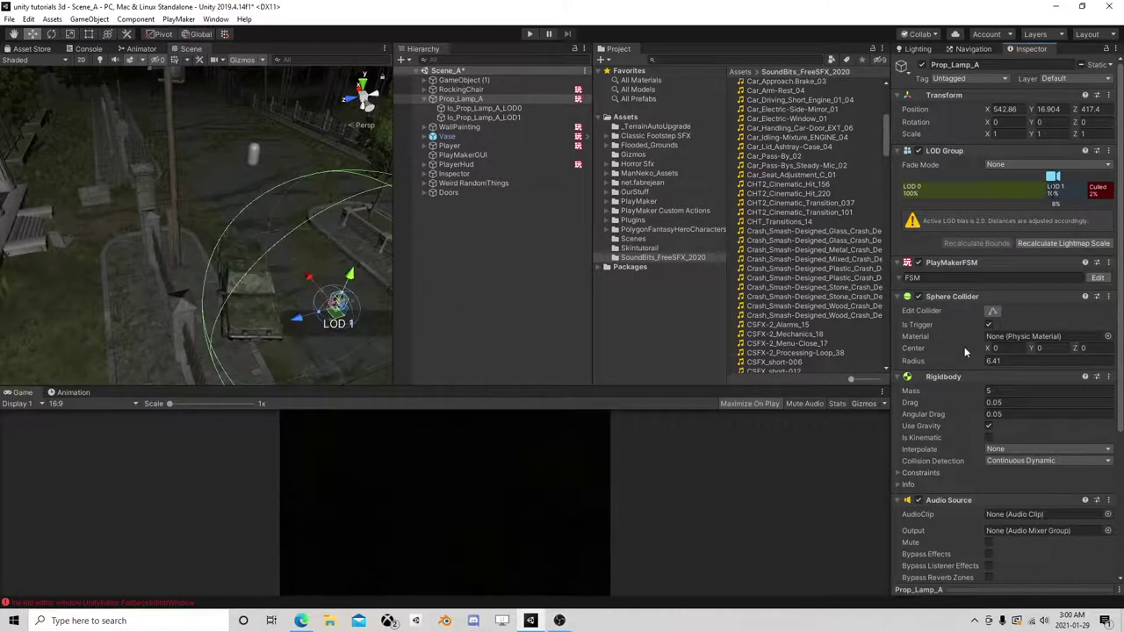
{"action": "left_click", "coordinate": [1002, 390]}
{"action": "type", "text": "1"}
- Play-test the lamp's launch at the mass of 1 with the flashlight on, and stop the game
{"action": "left_click", "coordinate": [529, 35]}
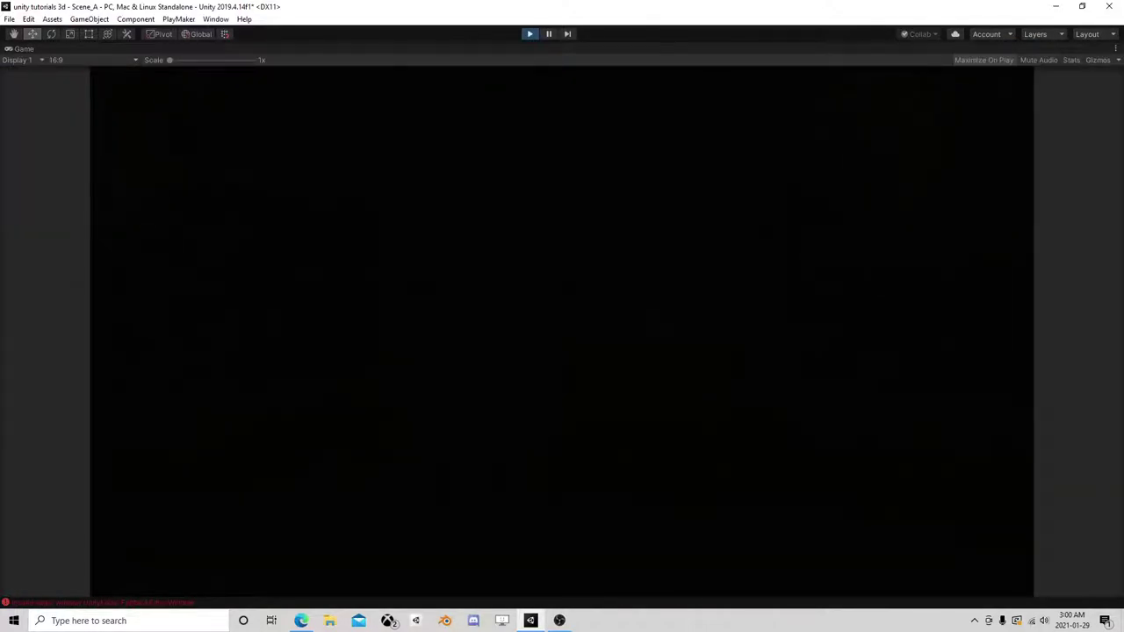
{"action": "key", "text": "f"}
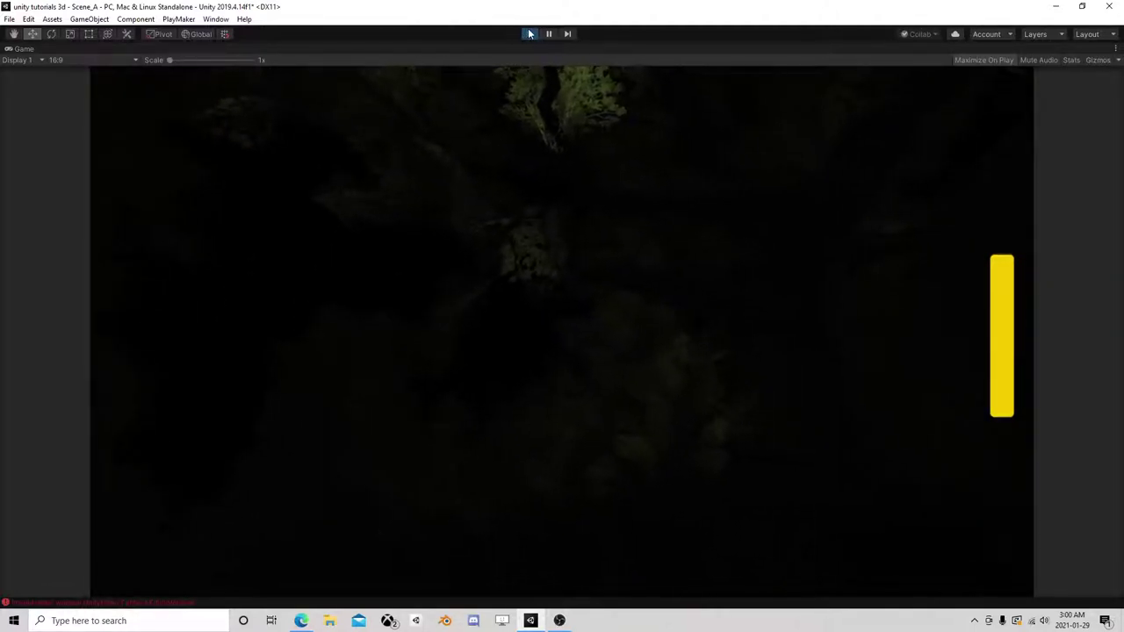
{"action": "key", "text": "ctrl+p"}
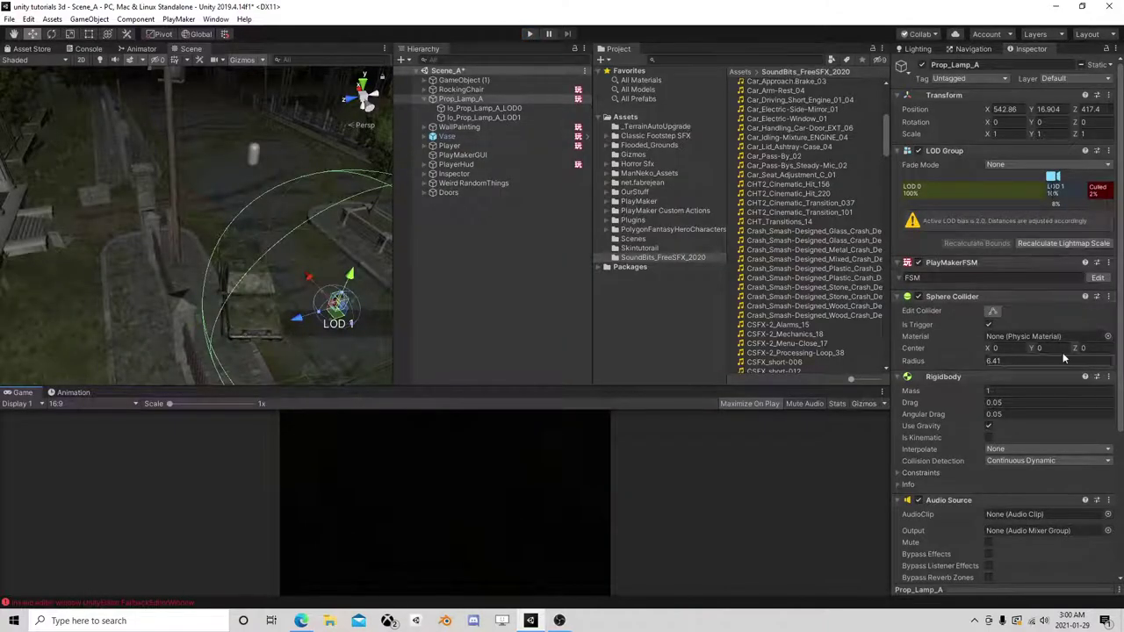
- Add an Add Torque action to State 2 of the Prop_Lamp_A FSM
{"action": "left_click", "coordinate": [1105, 278]}
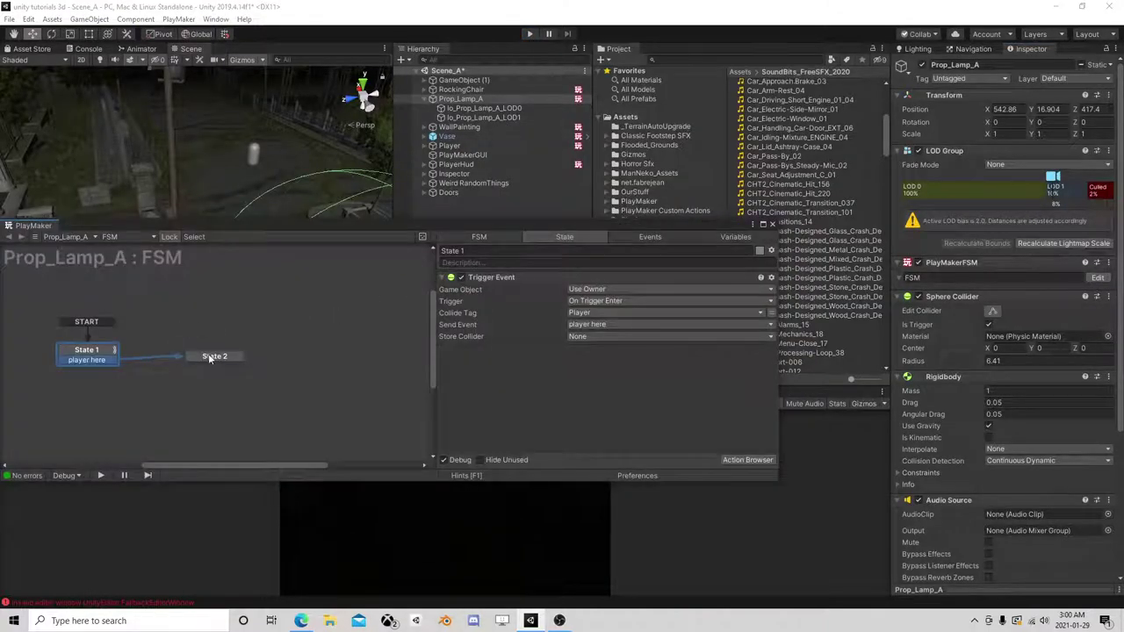
{"action": "left_click", "coordinate": [211, 357]}
{"action": "left_click", "coordinate": [746, 461]}
{"action": "type", "text": "a"}
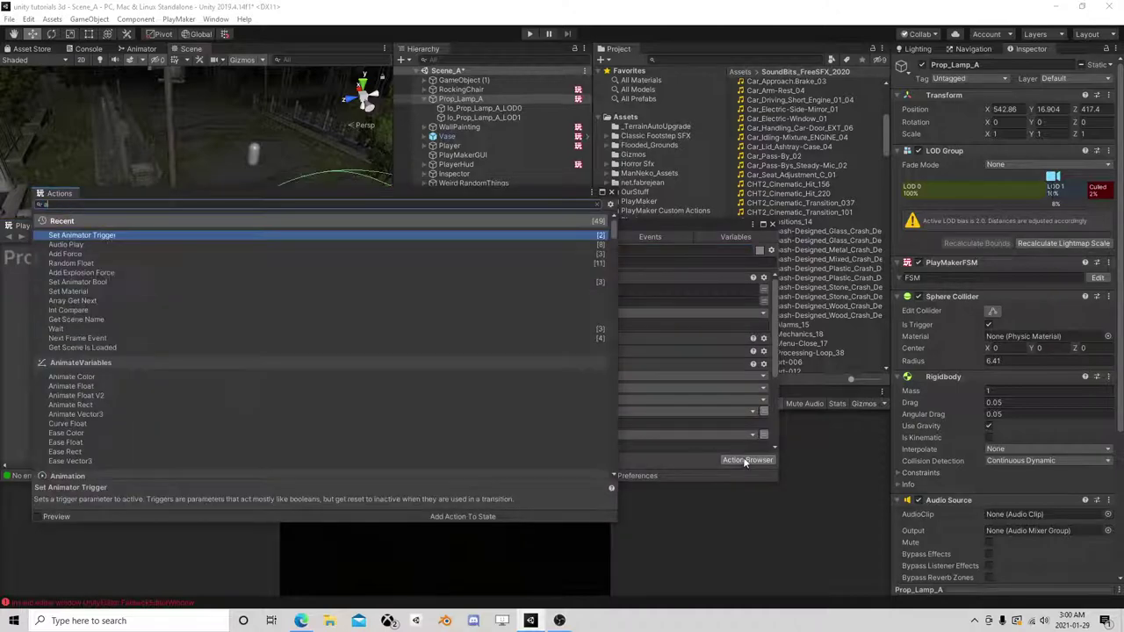
{"action": "type", "text": "dd tor"}
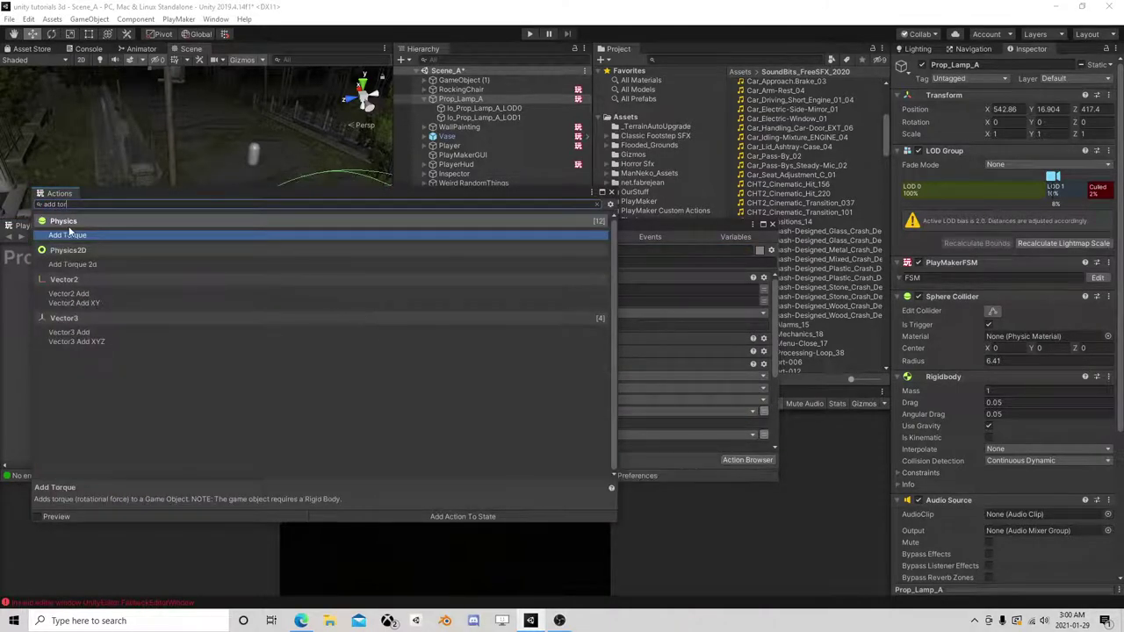
{"action": "double_click", "coordinate": [79, 235]}
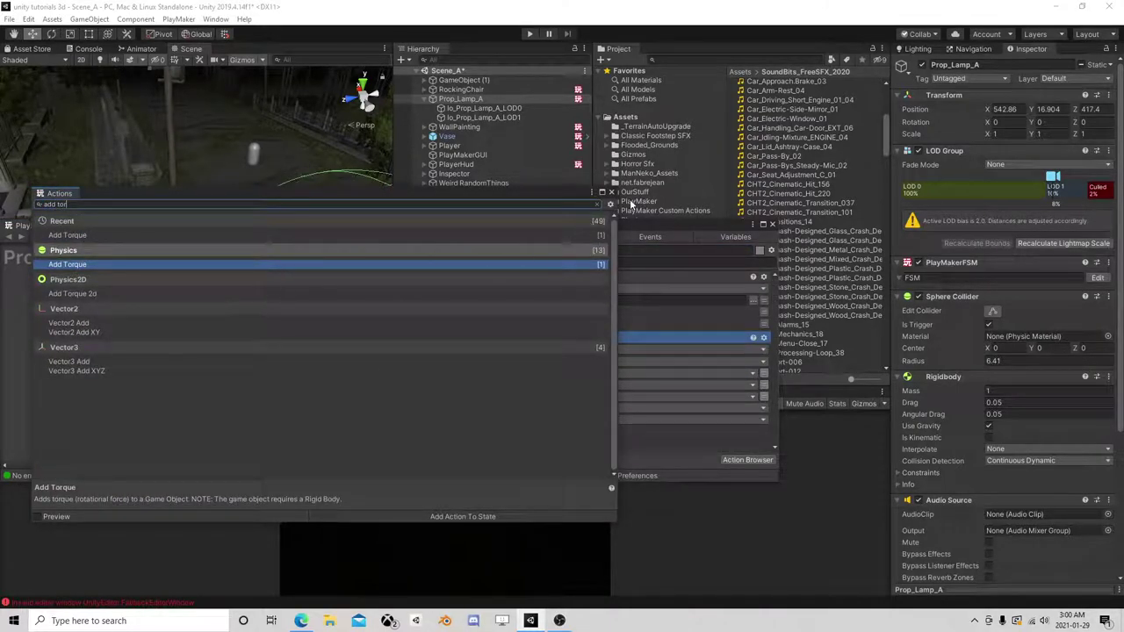
{"action": "left_click", "coordinate": [612, 193]}
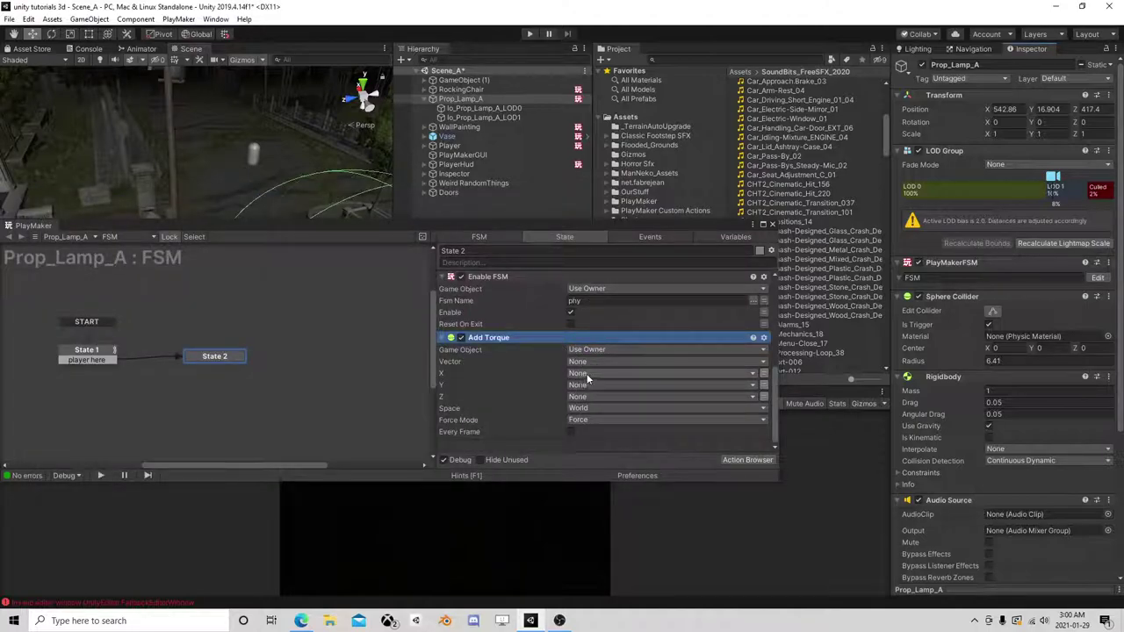
- Assign the variables X, Y and Z to the matching Add Torque axes and move the action directly below Add Force
{"action": "left_click", "coordinate": [587, 373]}
{"action": "left_click", "coordinate": [586, 395]}
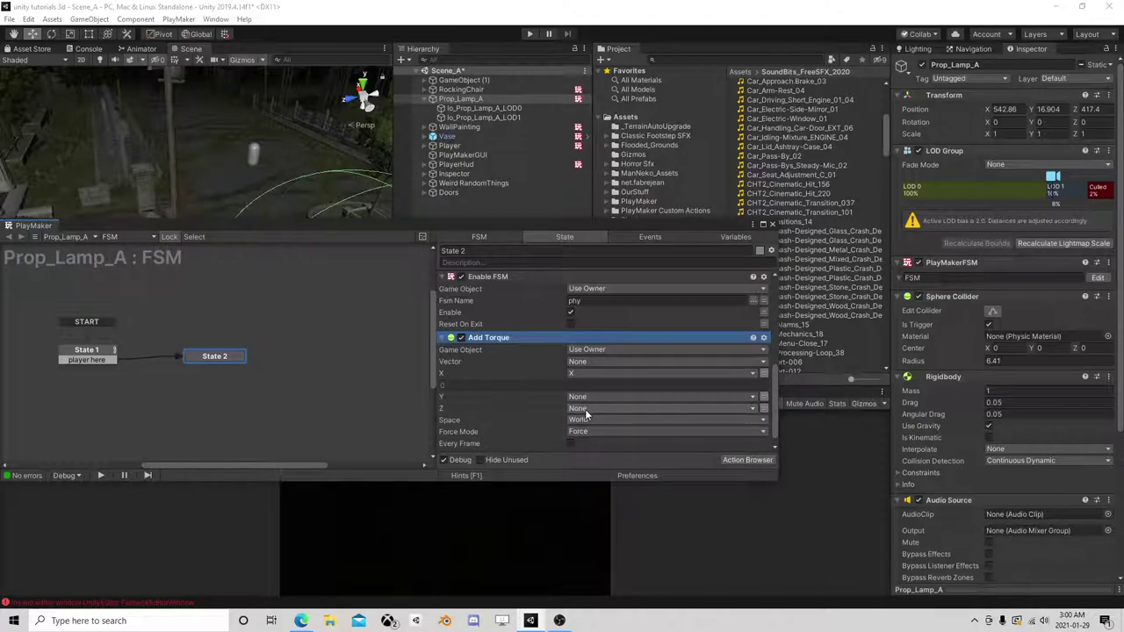
{"action": "left_click", "coordinate": [586, 411]}
{"action": "left_click", "coordinate": [587, 436]}
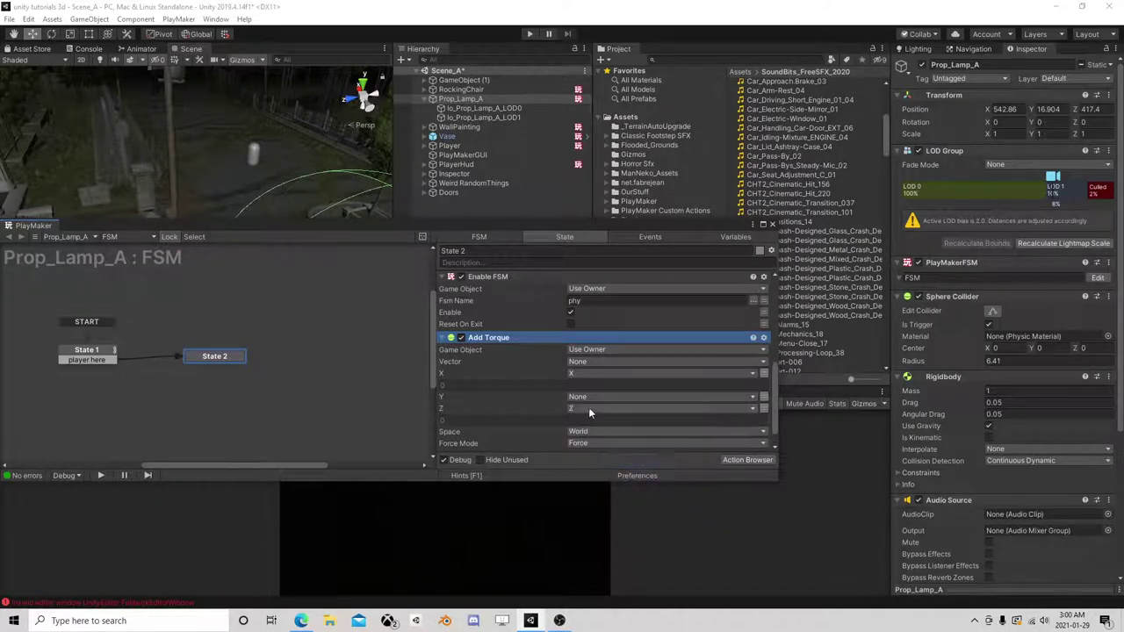
{"action": "left_click", "coordinate": [585, 399]}
{"action": "left_click", "coordinate": [604, 422]}
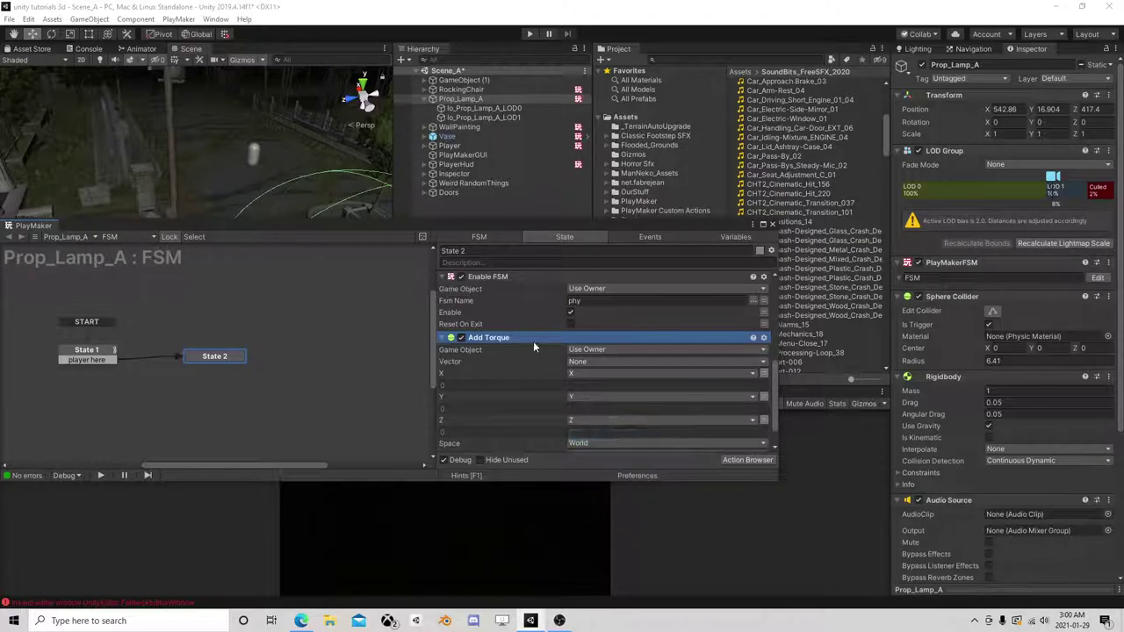
{"action": "left_click_drag", "start_coordinate": [493, 340], "coordinate": [520, 361]}
{"action": "scroll", "coordinate": [606, 382], "scroll_direction": "down", "scroll_amount": 3}
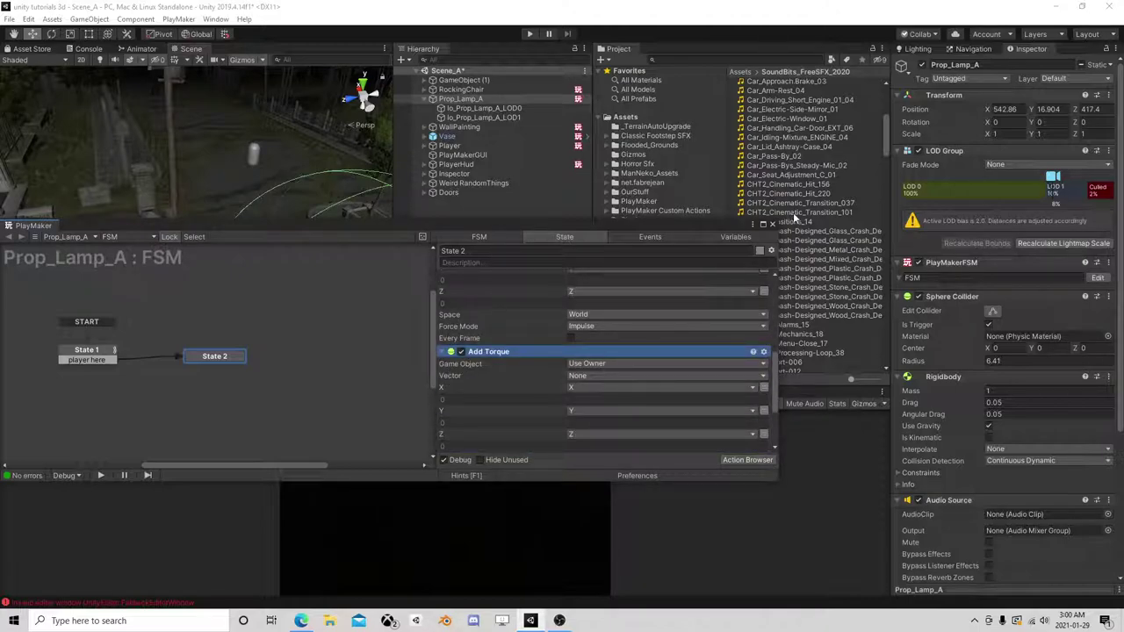
- Play-test the lamp with the added torque by walking into its trigger, and stop the game
{"action": "left_click", "coordinate": [530, 33]}
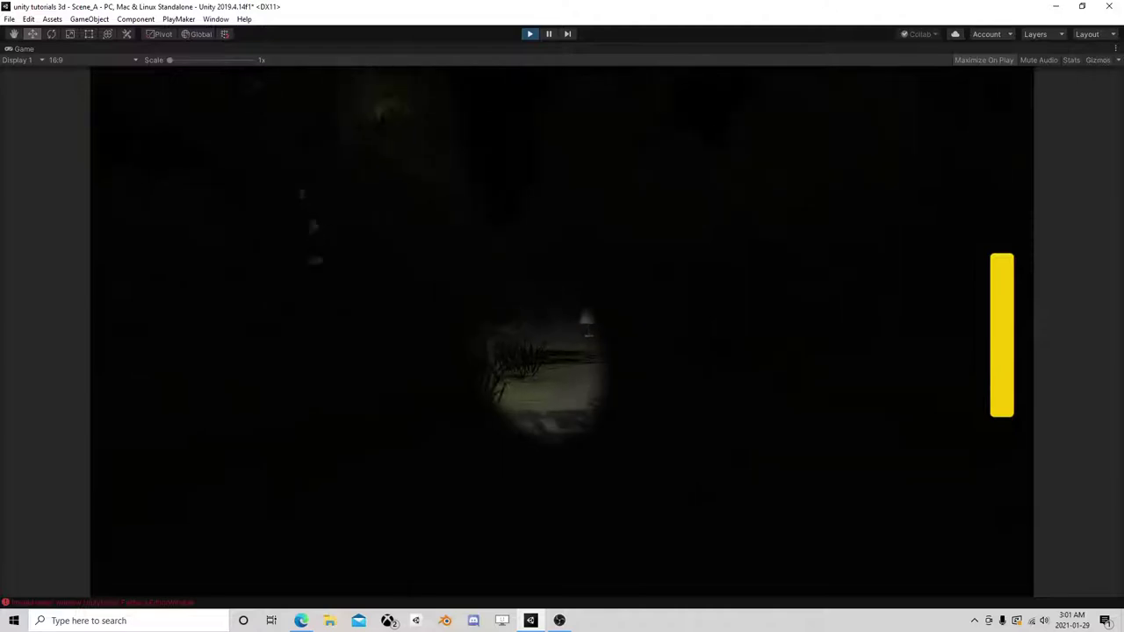
{"action": "key", "text": "w"}
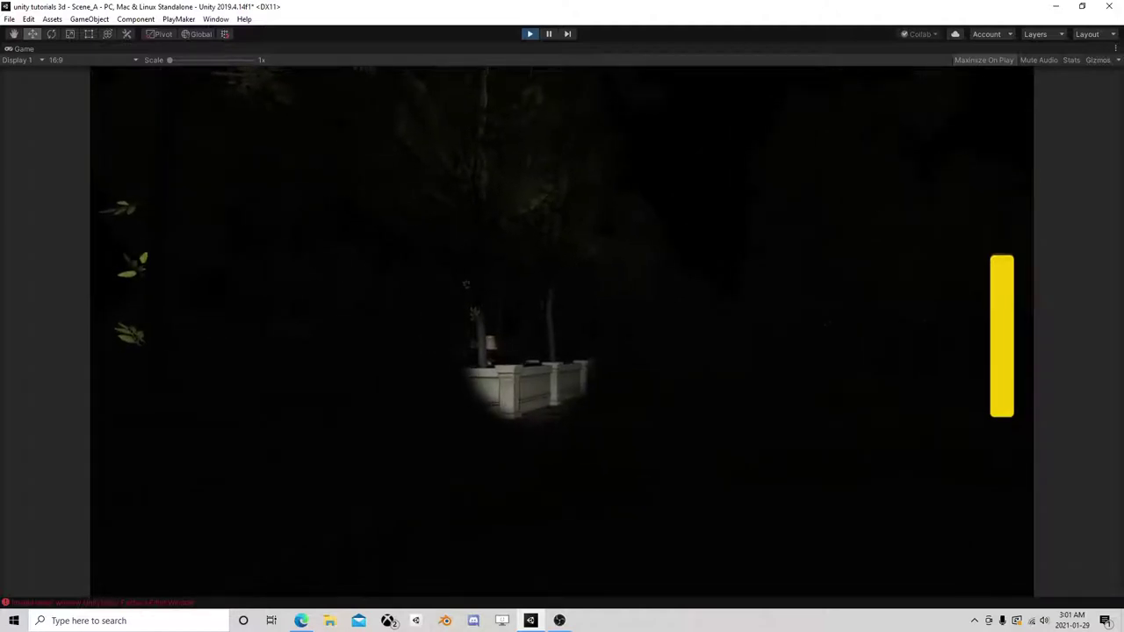
{"action": "left_click", "coordinate": [530, 33]}
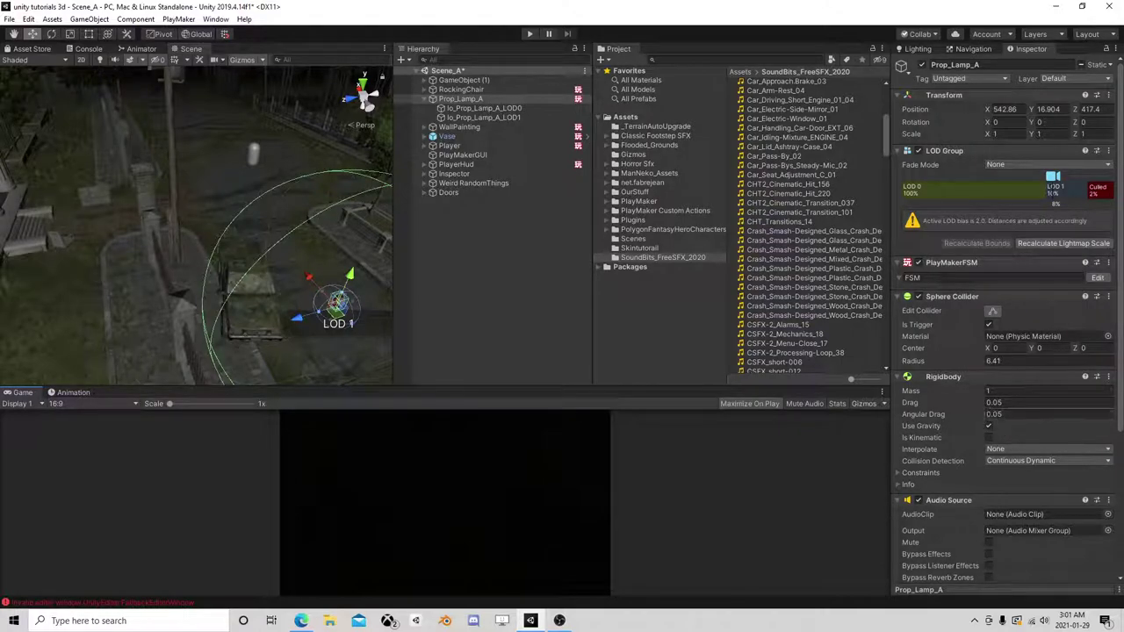
- Set the lamp's Rigidbody angular drag to 0.02 and its mass to 2
{"action": "left_click", "coordinate": [1000, 415]}
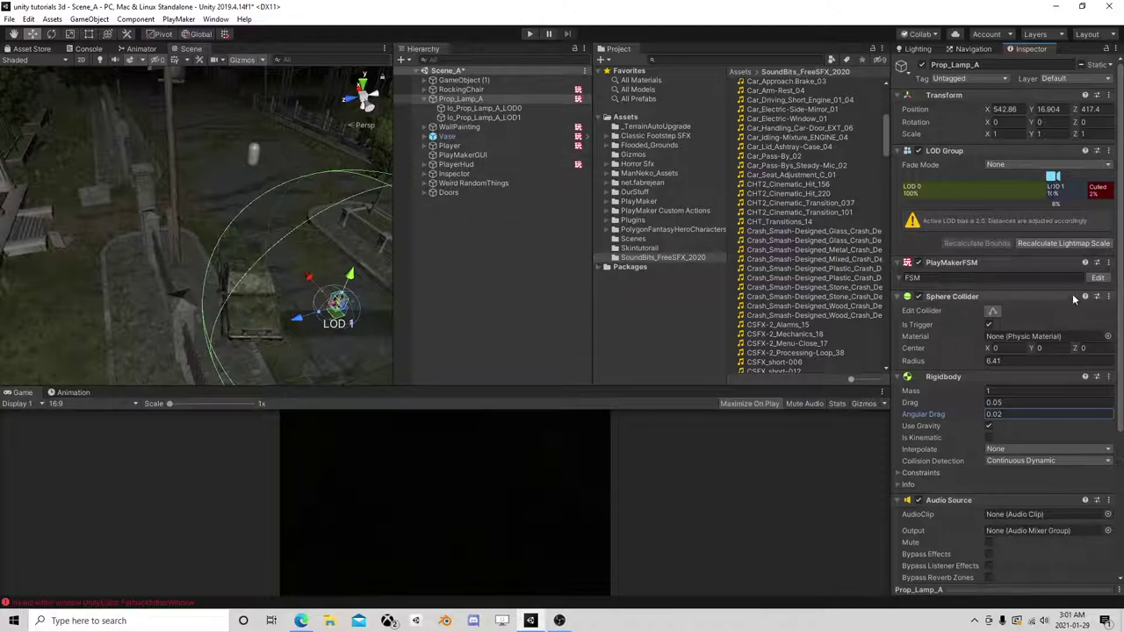
{"action": "left_click", "coordinate": [998, 391]}
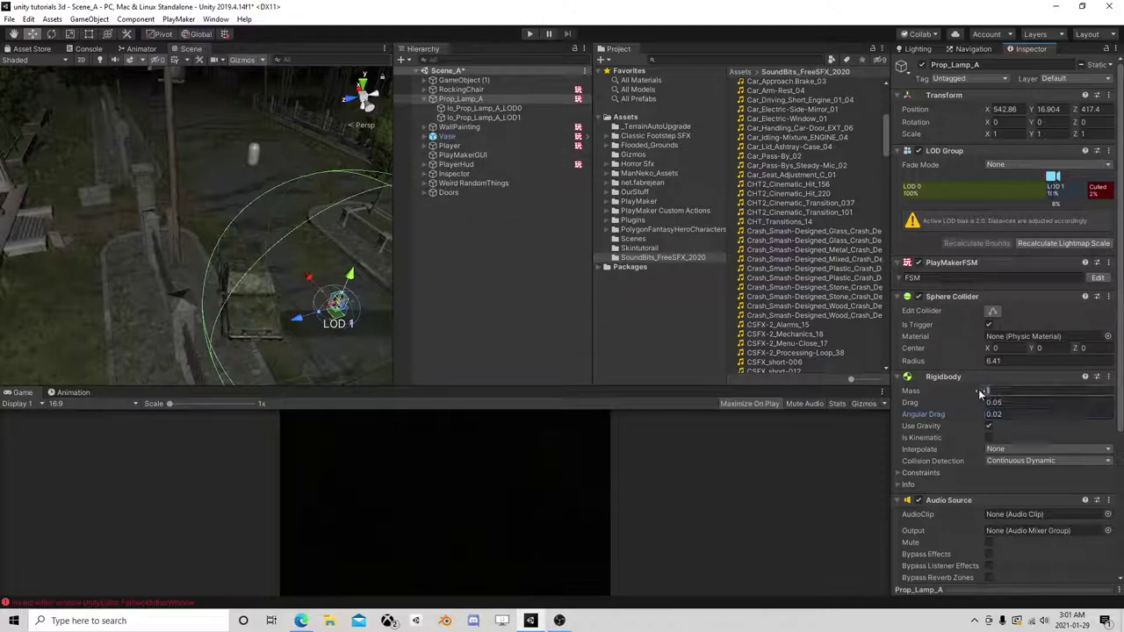
{"action": "type", "text": "2"}
- Play-test the lamp with the new mass and angular drag by approaching it with the flashlight, and stop the game
{"action": "left_click", "coordinate": [532, 35]}
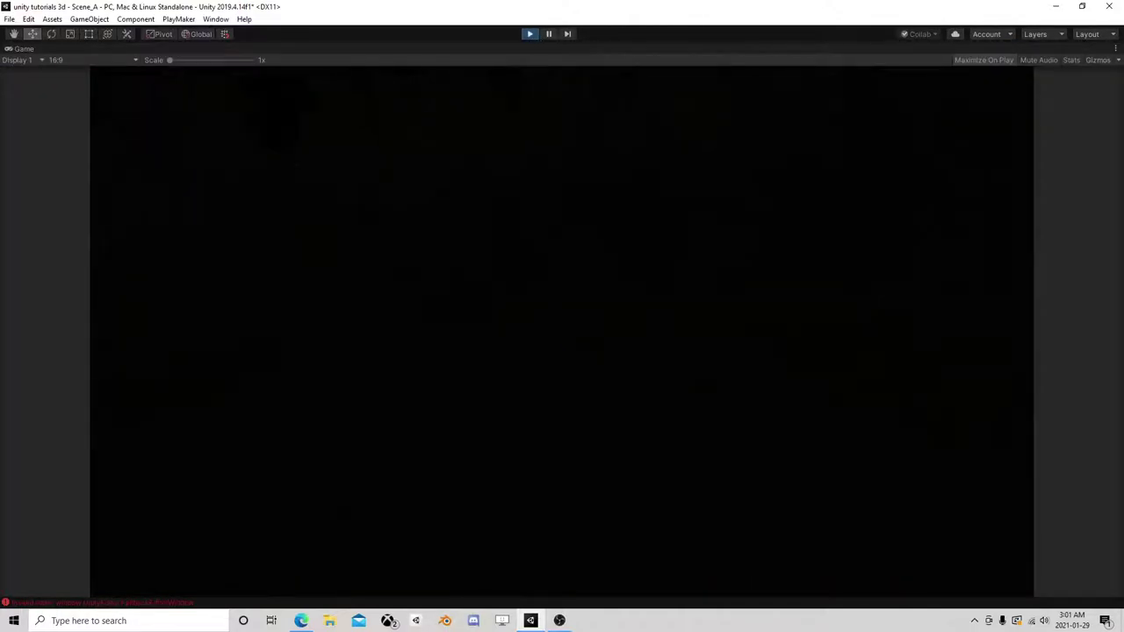
{"action": "key", "text": "f"}
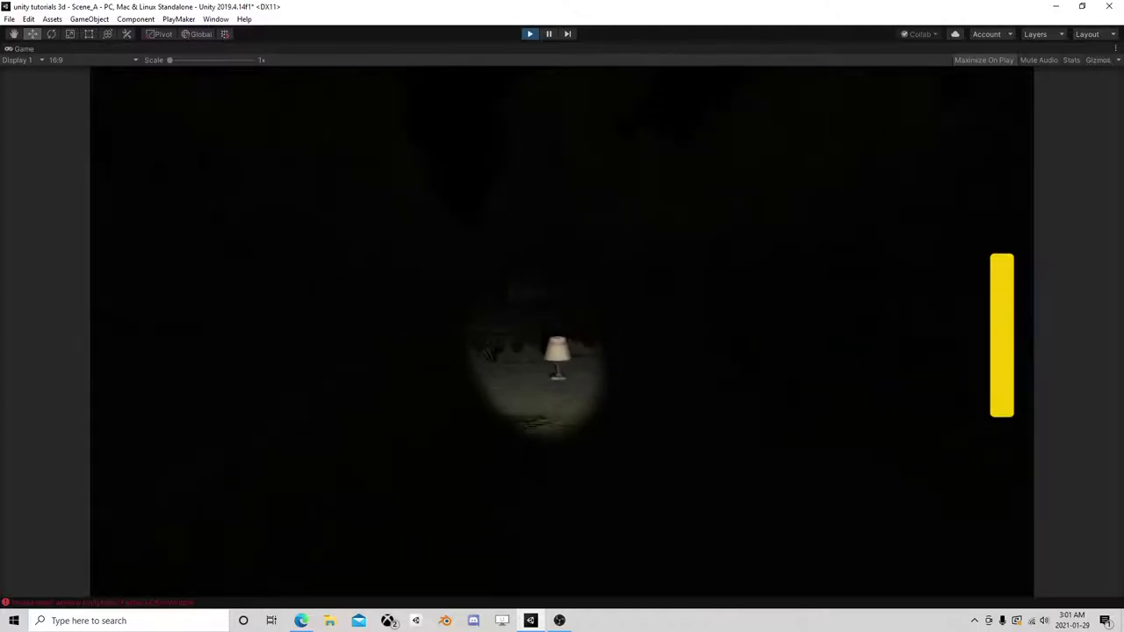
{"action": "key", "text": "w"}
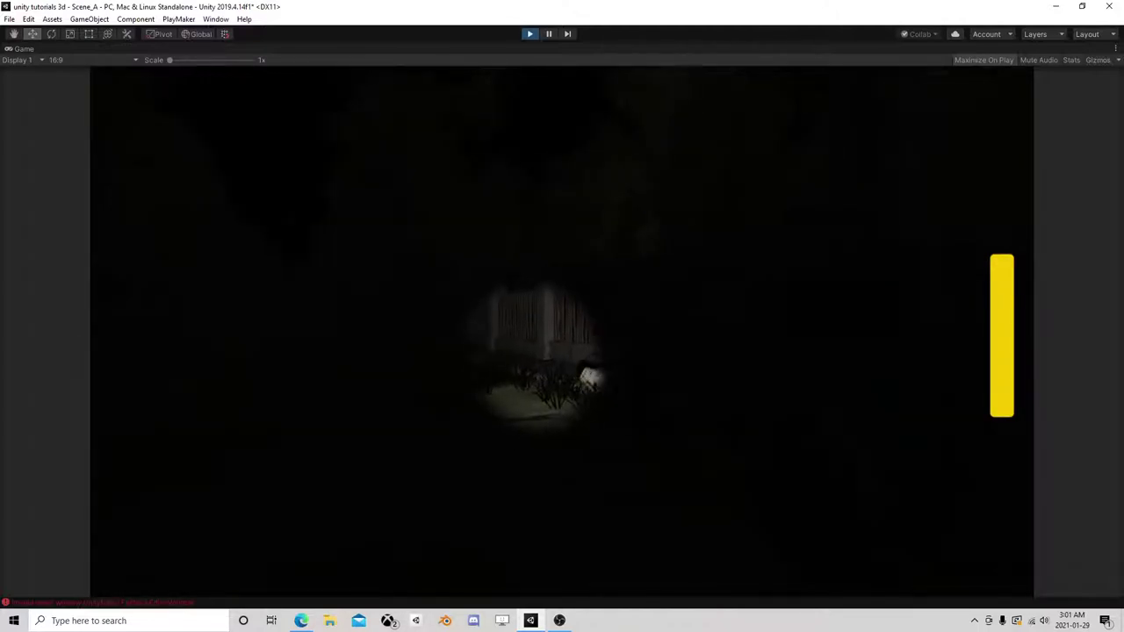
{"action": "key", "text": "Escape"}
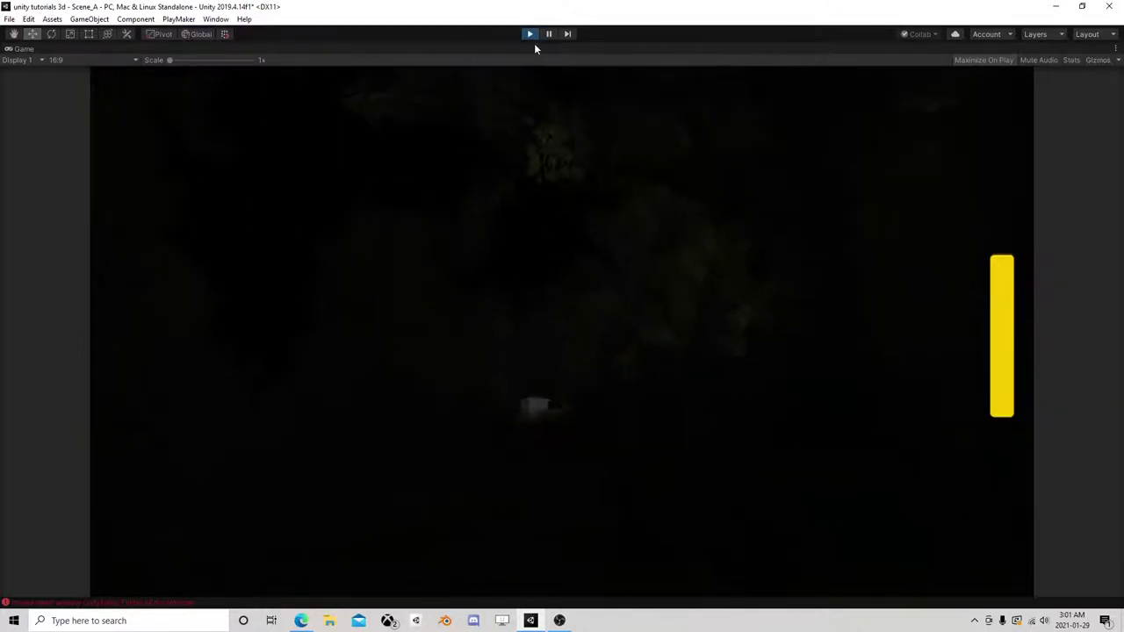
{"action": "left_click", "coordinate": [530, 33]}
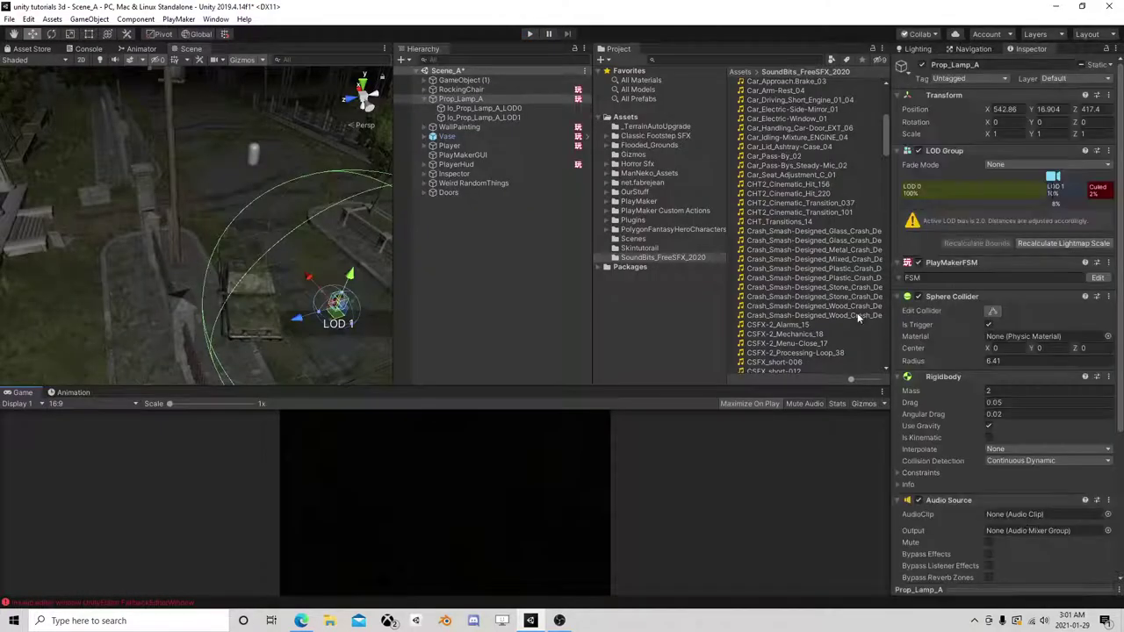
- Set the maximum of the Y Random Float in the lamp FSM's State 2 to 12 and close the FSM editor
{"action": "left_click", "coordinate": [1098, 278]}
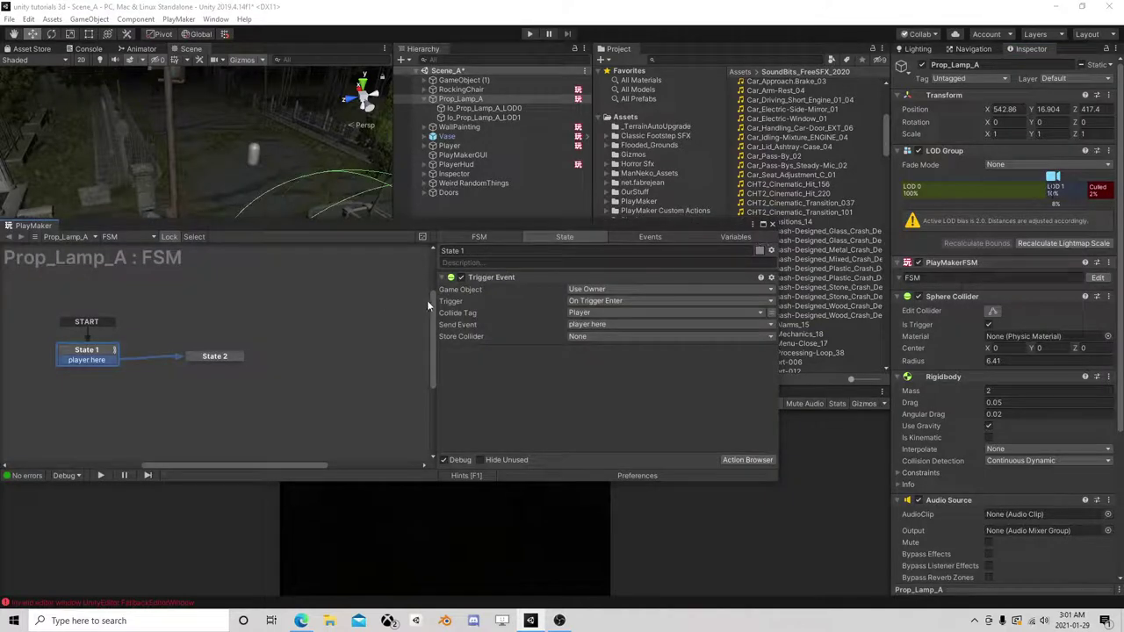
{"action": "left_click", "coordinate": [212, 356]}
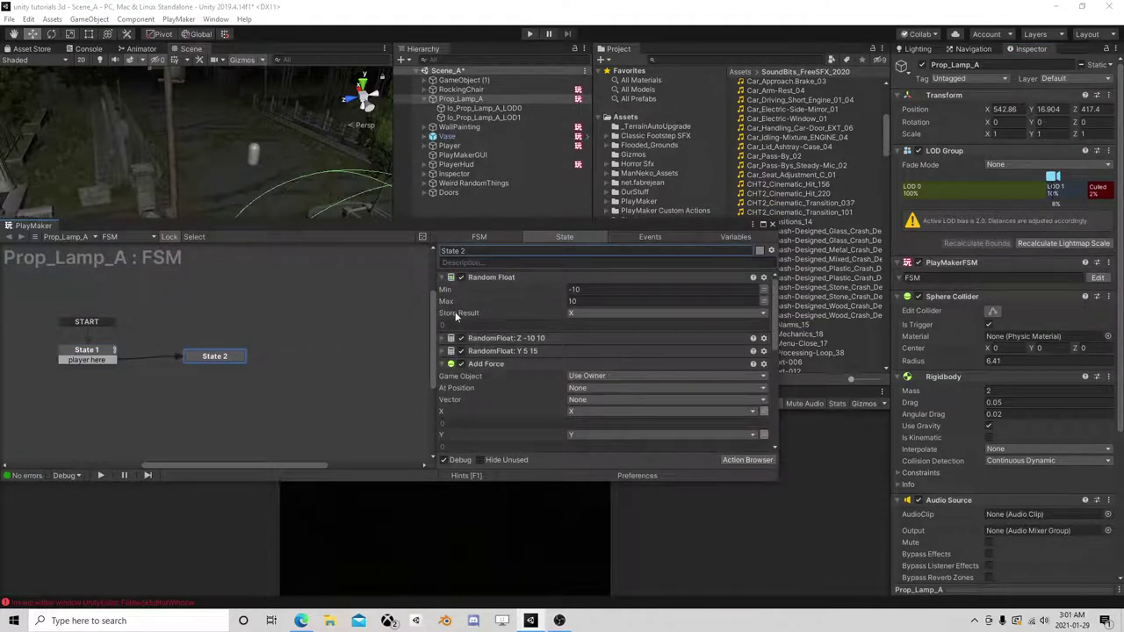
{"action": "left_click", "coordinate": [450, 351]}
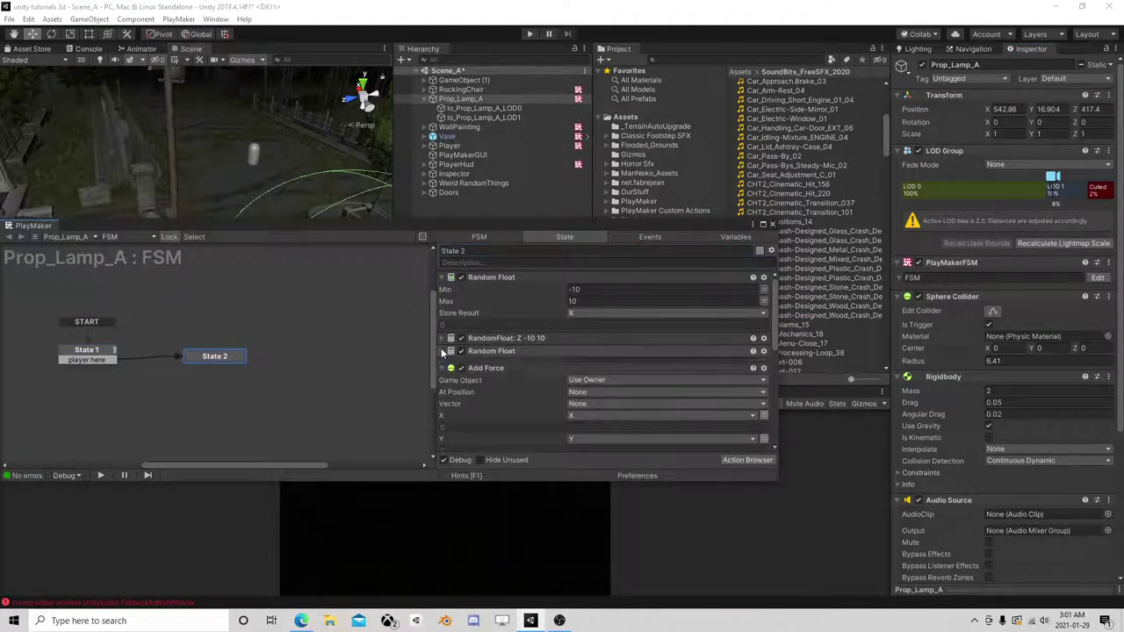
{"action": "scroll", "coordinate": [562, 353], "scroll_direction": "down", "scroll_amount": 1}
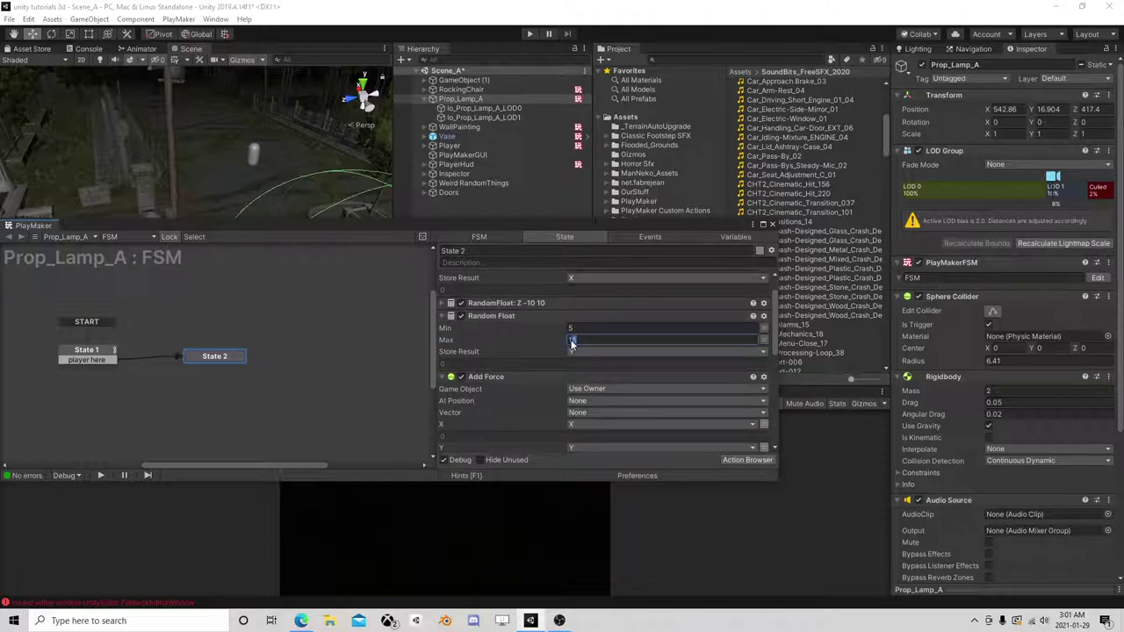
{"action": "type", "text": "12"}
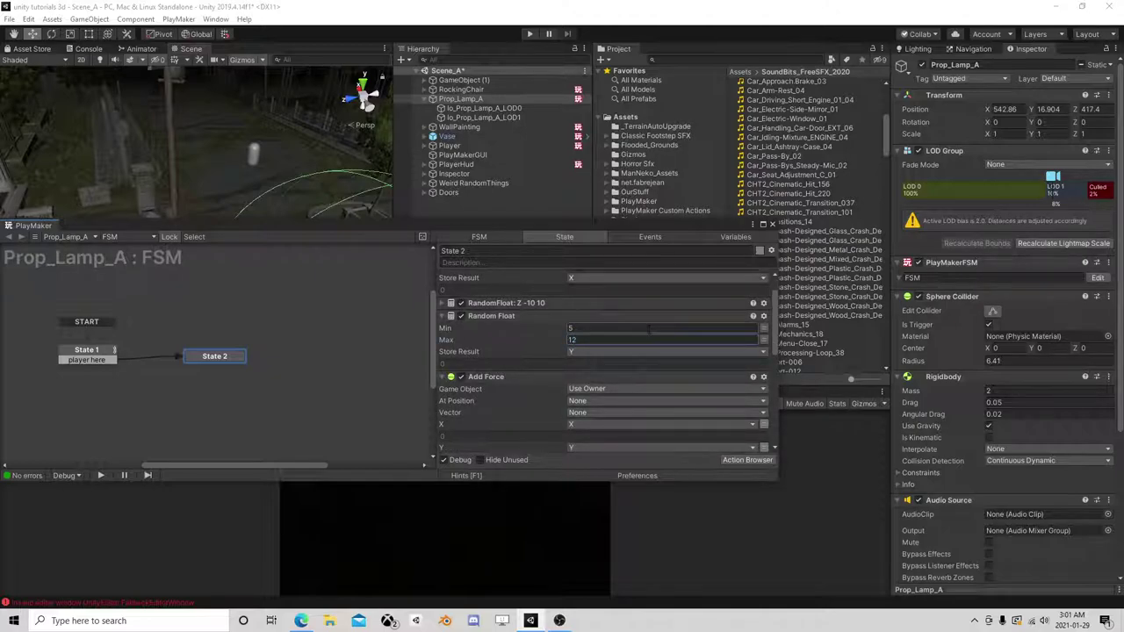
{"action": "scroll", "coordinate": [621, 328], "scroll_direction": "up", "scroll_amount": 1}
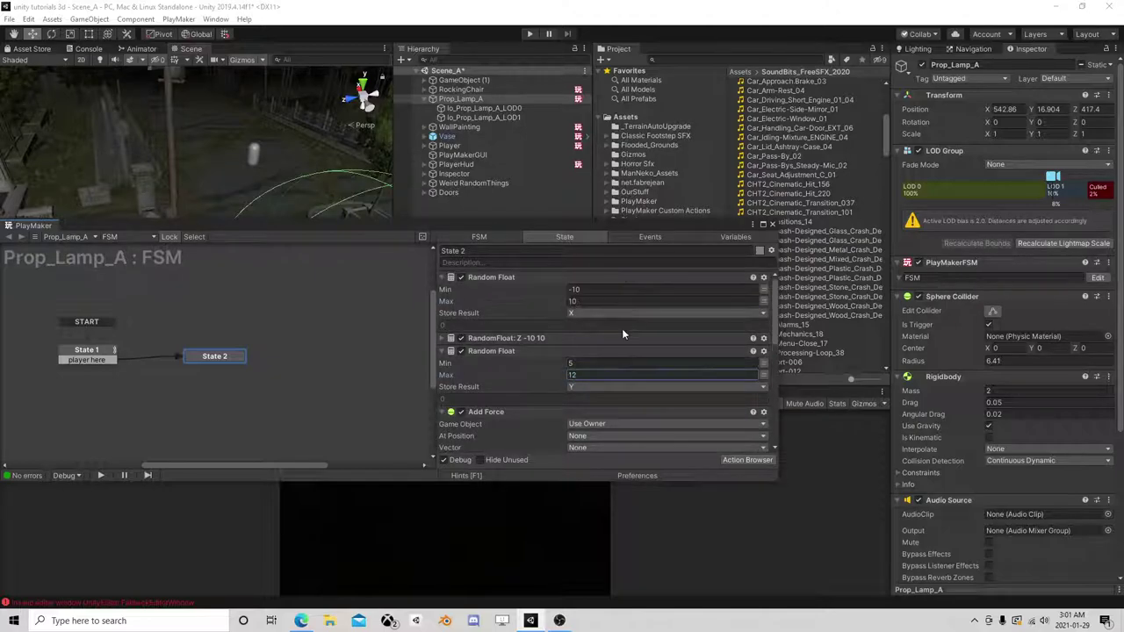
{"action": "left_click", "coordinate": [773, 224]}
- Save Prop_Lamp_A, RockingChair and WallPainting as prefabs in the OurStuff folder
{"action": "left_click", "coordinate": [432, 99]}
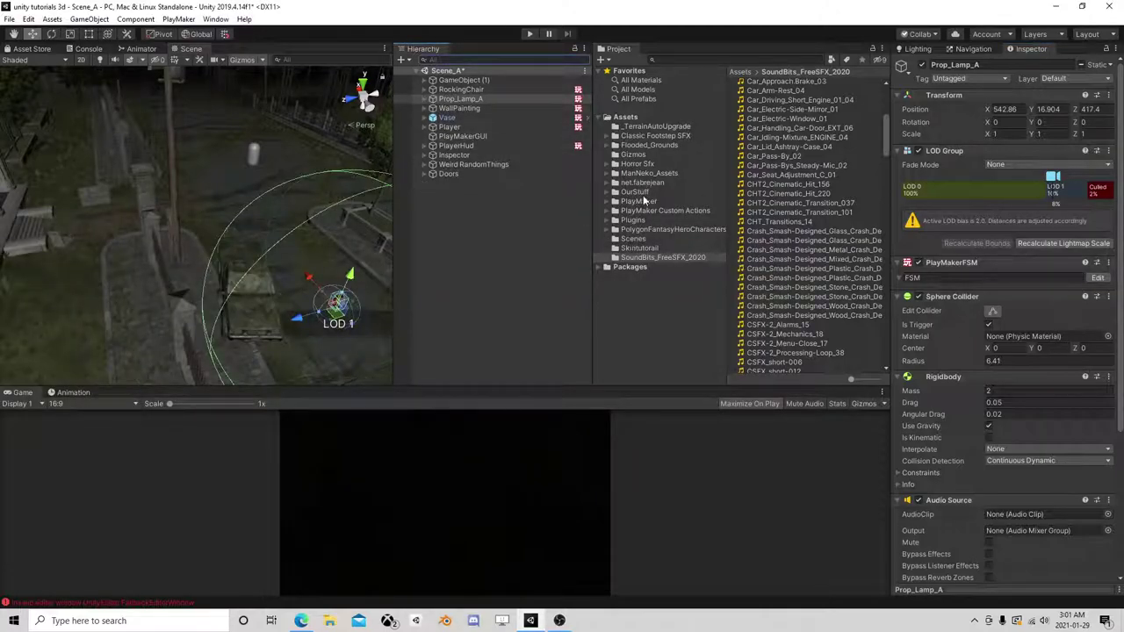
{"action": "left_click", "coordinate": [636, 193]}
{"action": "left_click_drag", "start_coordinate": [472, 101], "coordinate": [799, 204]}
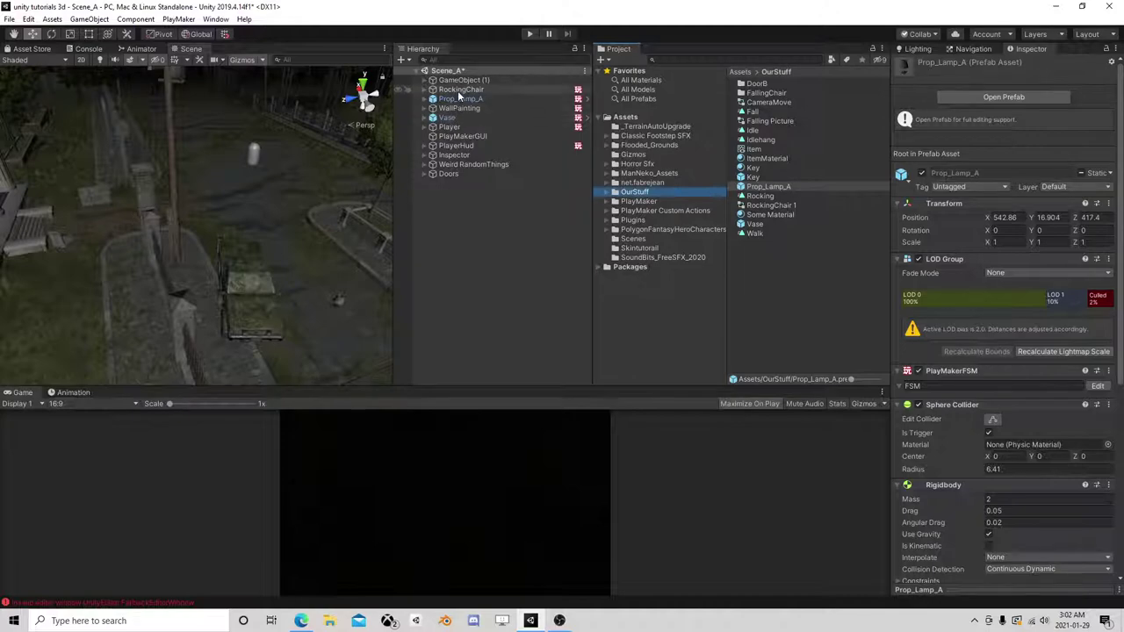
{"action": "left_click_drag", "start_coordinate": [465, 90], "coordinate": [782, 299]}
{"action": "left_click_drag", "start_coordinate": [457, 108], "coordinate": [770, 293]}
- Delete the RockingChair, Prop_Lamp_A and WallPainting objects from the scene
{"action": "left_click", "coordinate": [447, 118]}
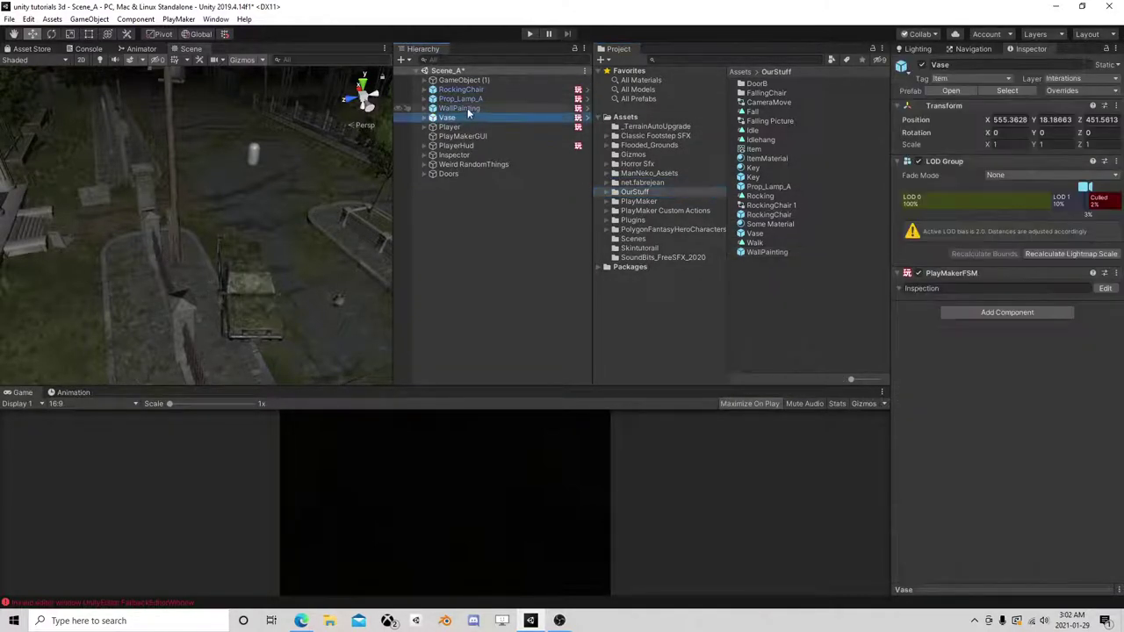
{"action": "left_click", "coordinate": [466, 108]}
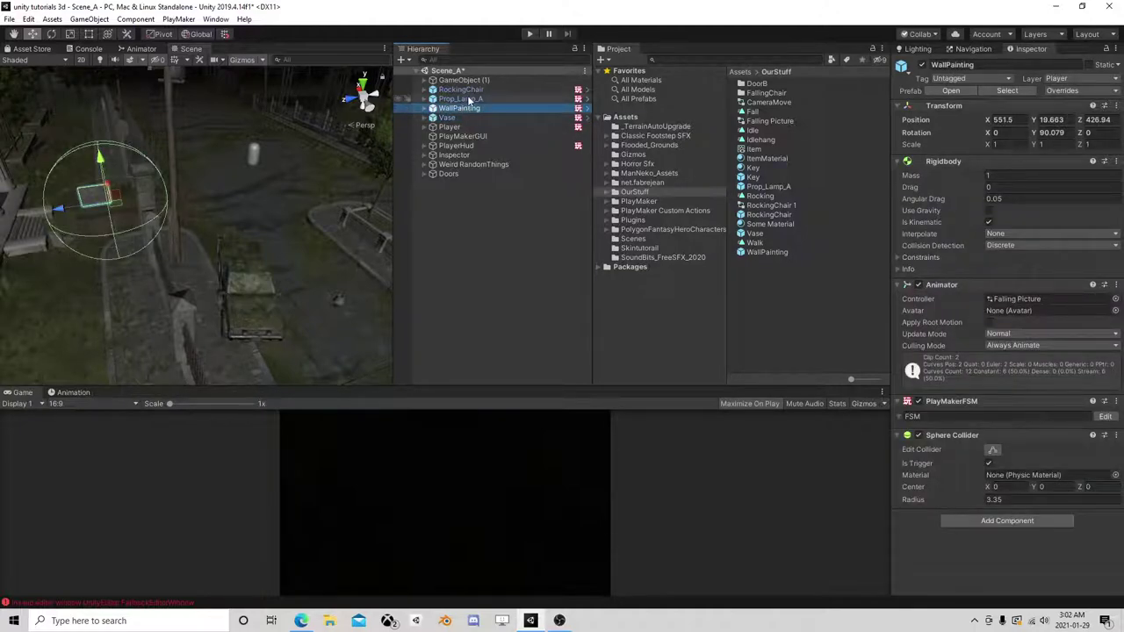
{"action": "left_click", "coordinate": [461, 90], "text": "shift"}
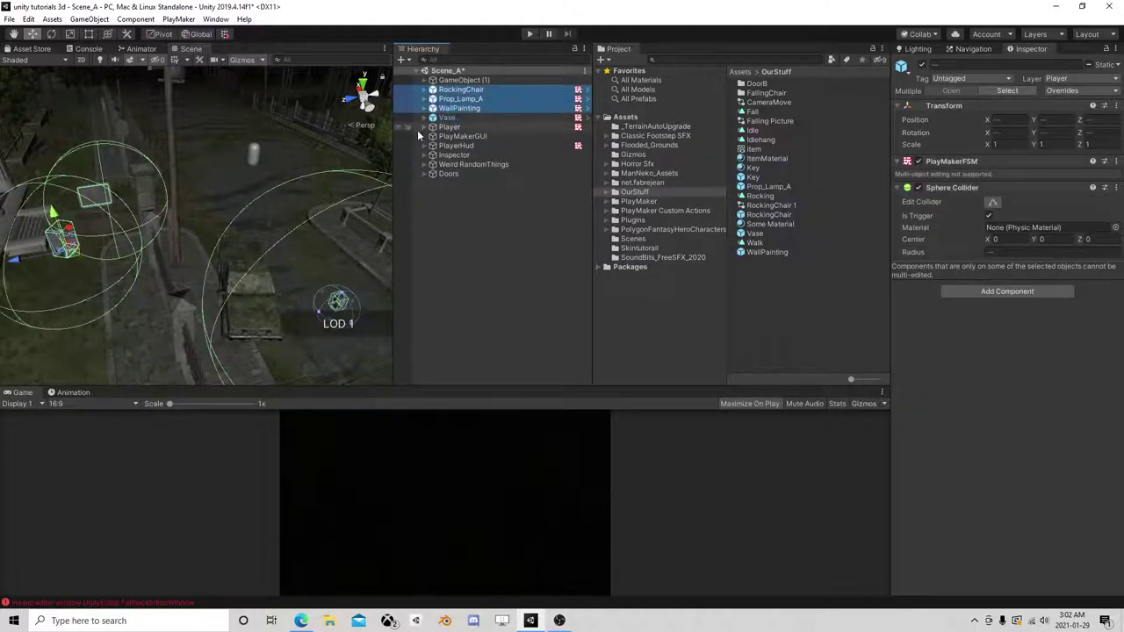
{"action": "key", "text": "Delete"}
- Find the closed wooden door Villa1_Door_A inside the villa and unpack its prefab
{"action": "right_click_drag", "start_coordinate": [313, 183], "coordinate": [97, 192]}
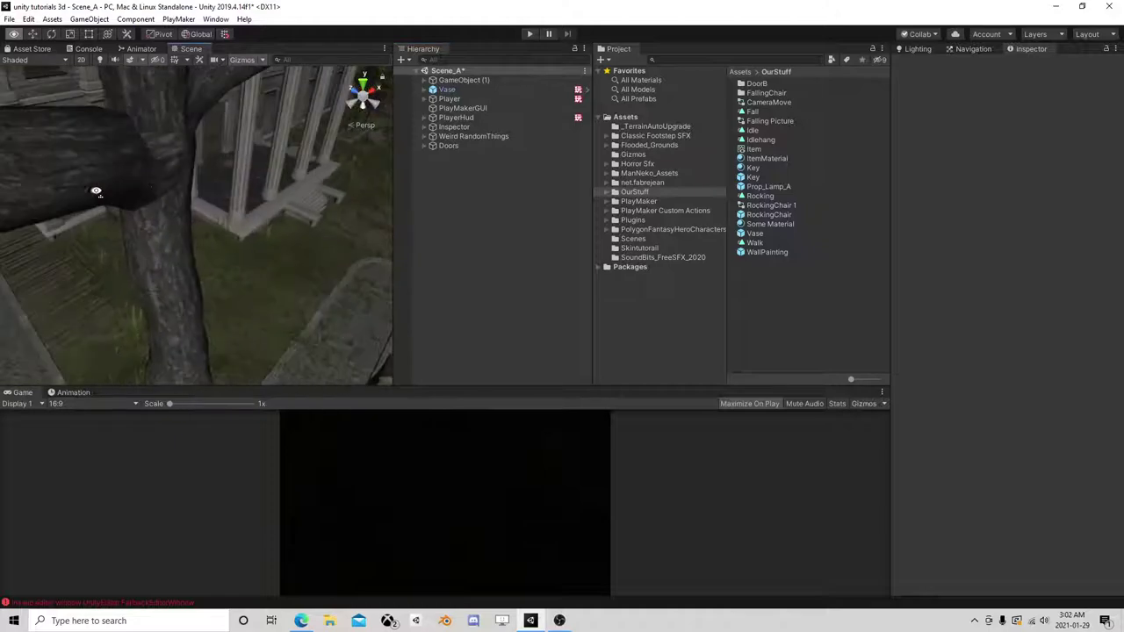
{"action": "middle_click_drag", "start_coordinate": [231, 133], "coordinate": [207, 247]}
{"action": "scroll", "coordinate": [201, 150], "scroll_direction": "up", "scroll_amount": 2}
{"action": "right_click_drag", "start_coordinate": [200, 155], "coordinate": [177, 235]}
{"action": "left_click", "coordinate": [177, 235]}
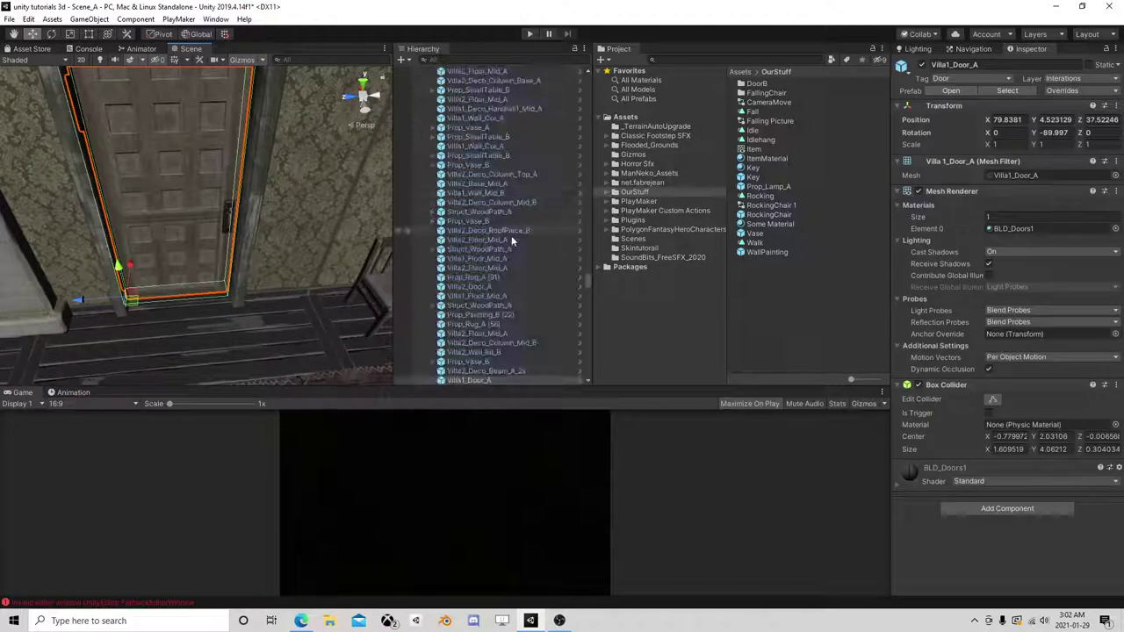
{"action": "scroll", "coordinate": [474, 252], "scroll_direction": "down", "scroll_amount": 1}
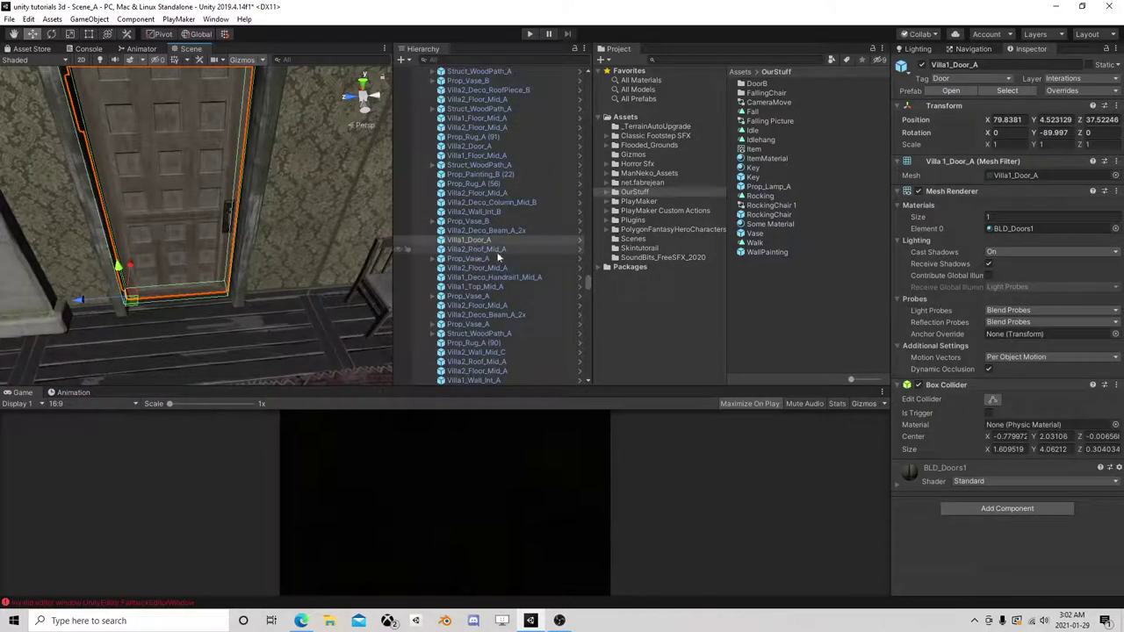
{"action": "right_click_drag", "start_coordinate": [274, 225], "coordinate": [164, 243]}
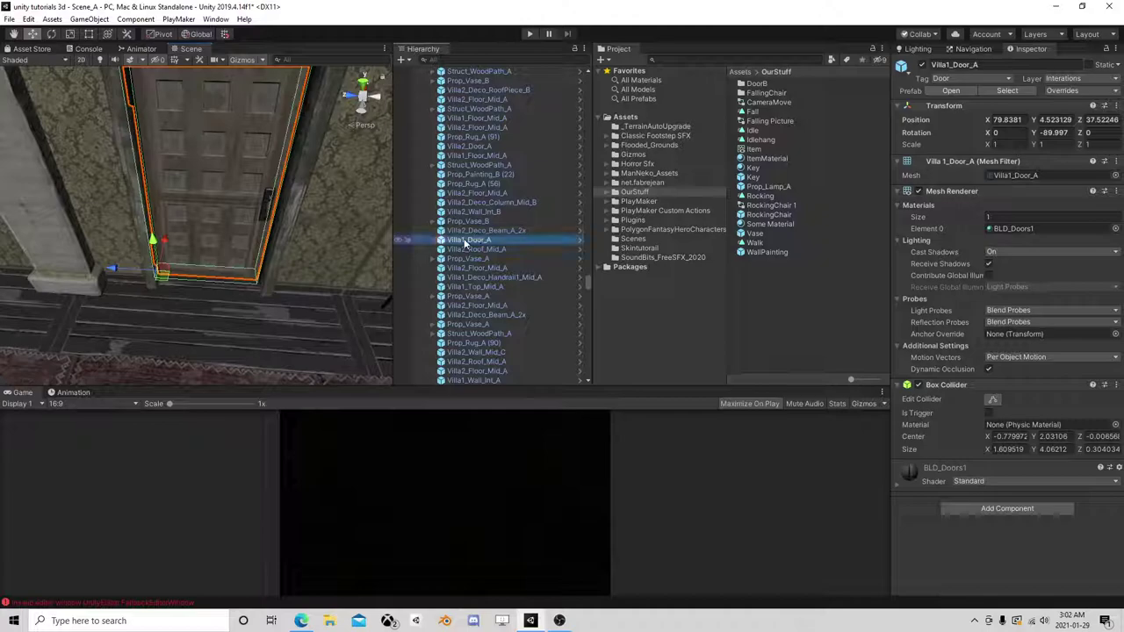
{"action": "right_click", "coordinate": [465, 239]}
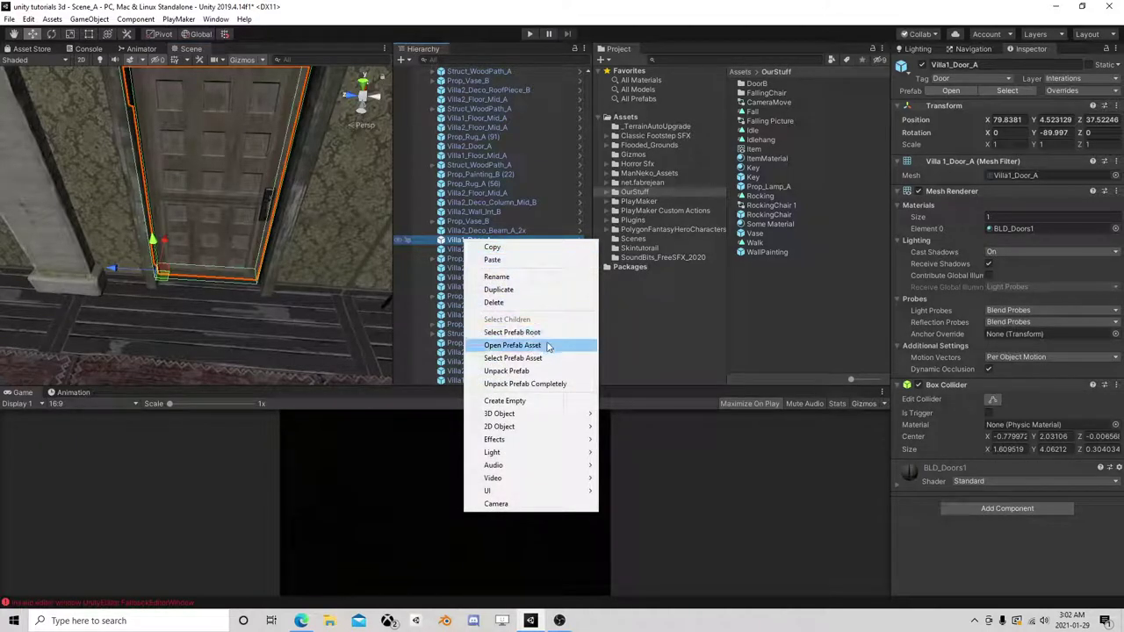
{"action": "left_click", "coordinate": [530, 373]}
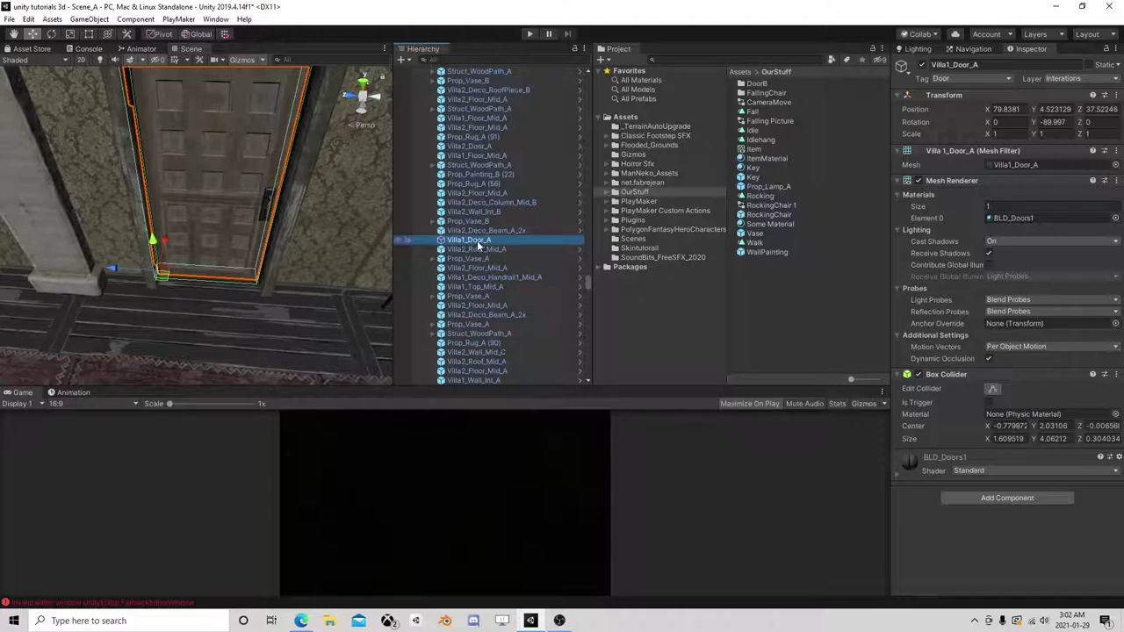
- Create an empty object at Villa1_Door_A's position, make it the door's parent and name it GhostDoor
{"action": "right_click", "coordinate": [479, 247]}
{"action": "left_click", "coordinate": [518, 347]}
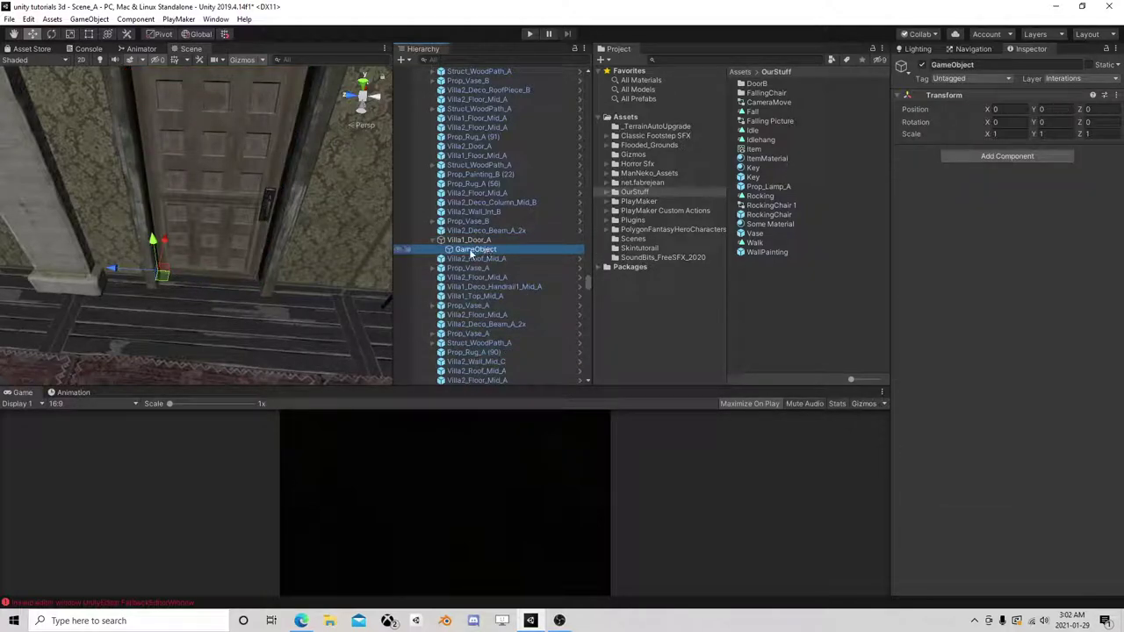
{"action": "left_click_drag", "start_coordinate": [471, 253], "coordinate": [478, 244]}
{"action": "left_click", "coordinate": [479, 242]}
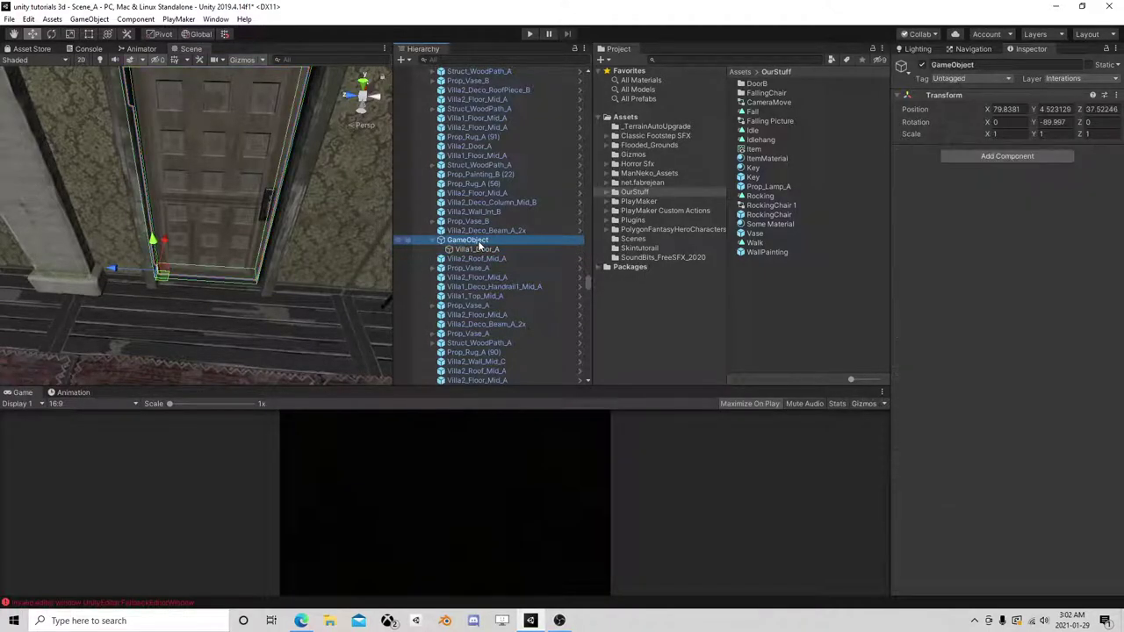
{"action": "key", "text": "F2"}
{"action": "type", "text": "G"}
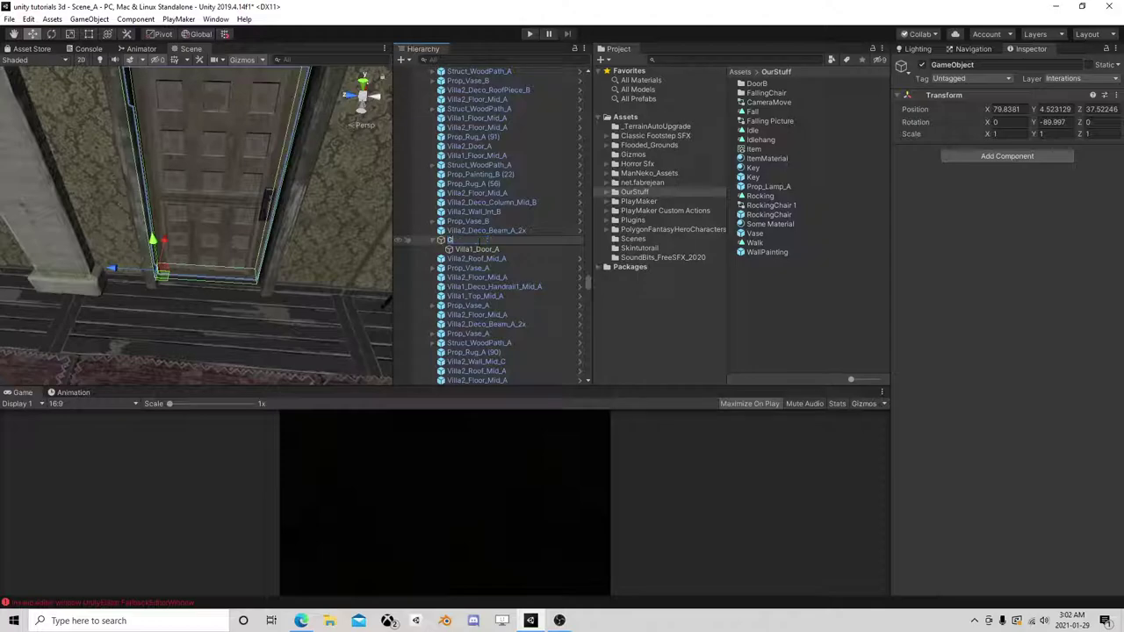
{"action": "type", "text": "hostDoor"}
{"action": "key", "text": "Return"}
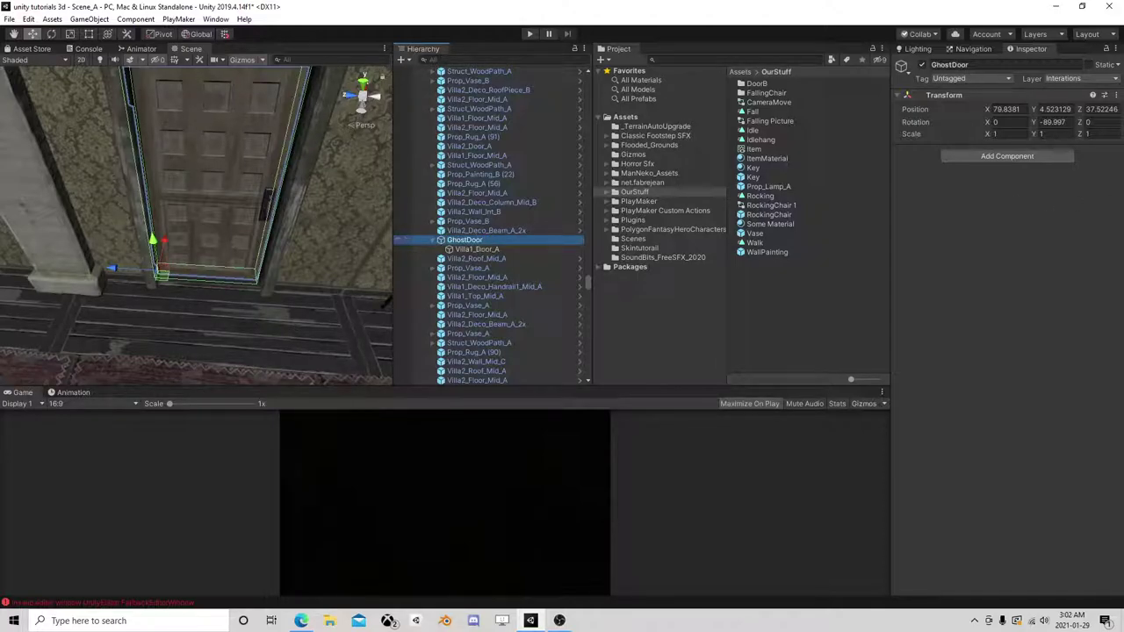
- Add an Animator component to GhostDoor
{"action": "left_click", "coordinate": [997, 156]}
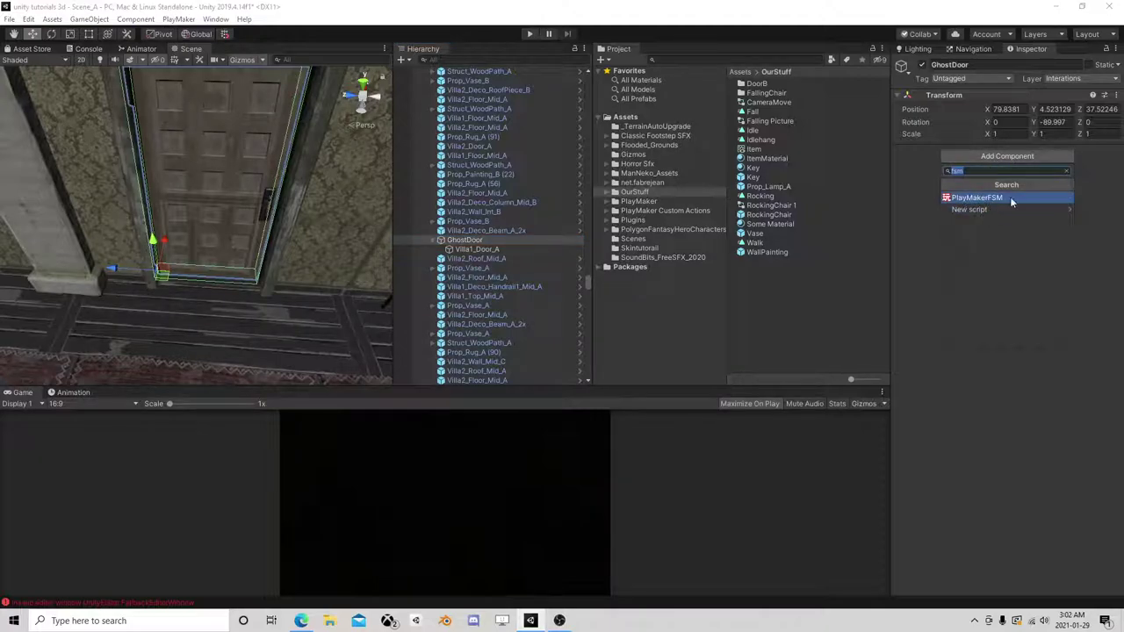
{"action": "type", "text": "animat"}
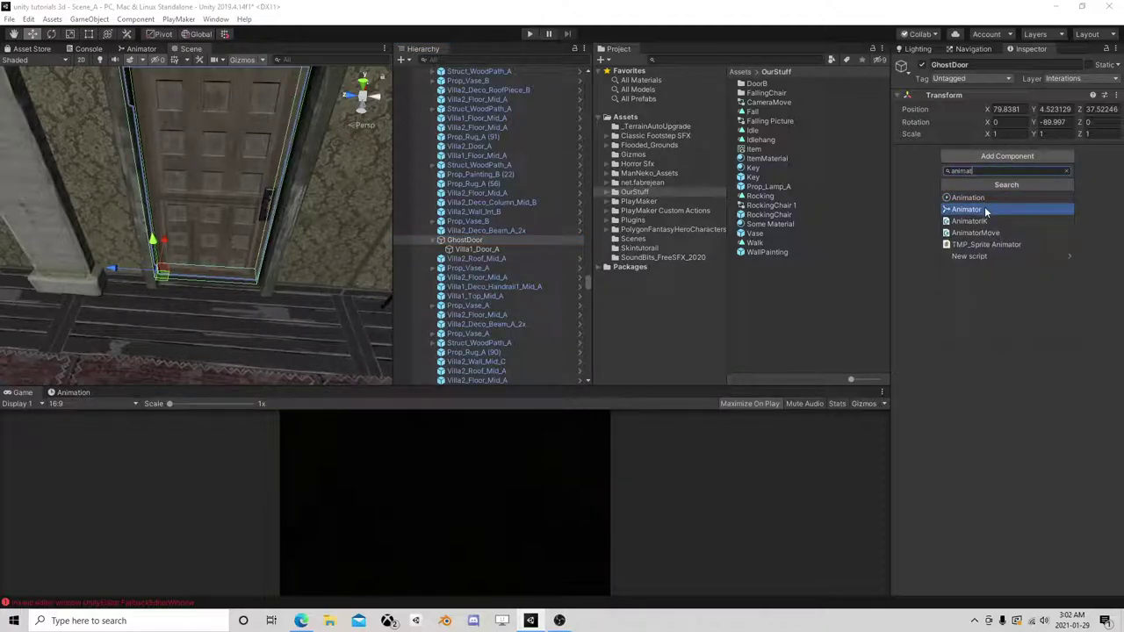
{"action": "left_click", "coordinate": [985, 208]}
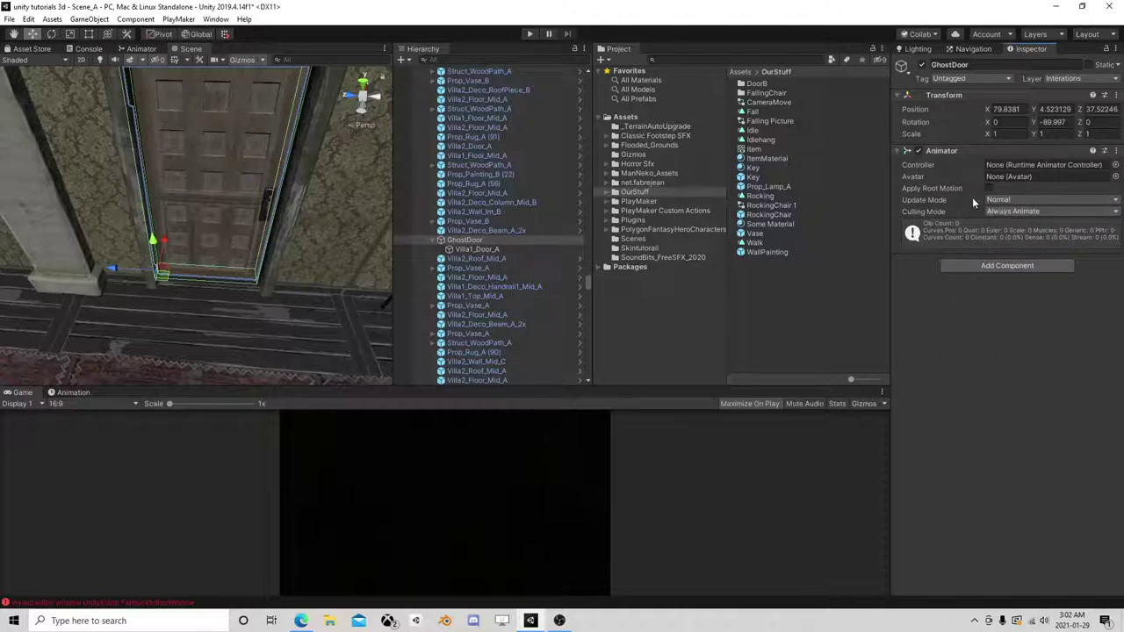
- Create an Animator Controller named ghostdoor in the OurStuff folder and assign it to GhostDoor's Animator
{"action": "right_click", "coordinate": [745, 289]}
{"action": "mouse_move", "coordinate": [777, 297]}
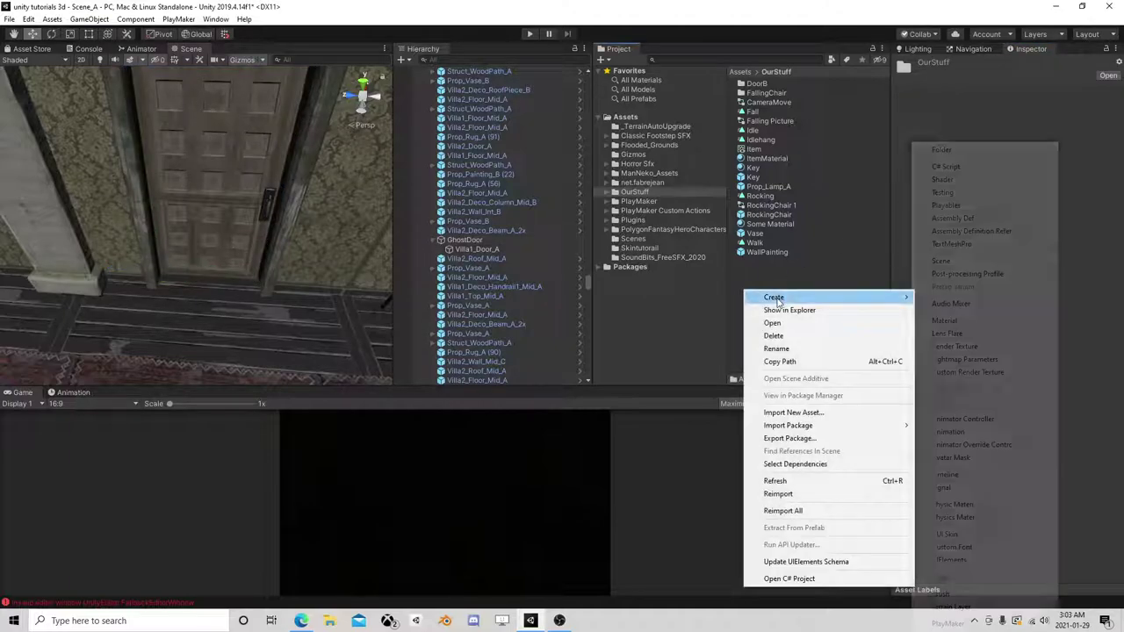
{"action": "left_click", "coordinate": [990, 419]}
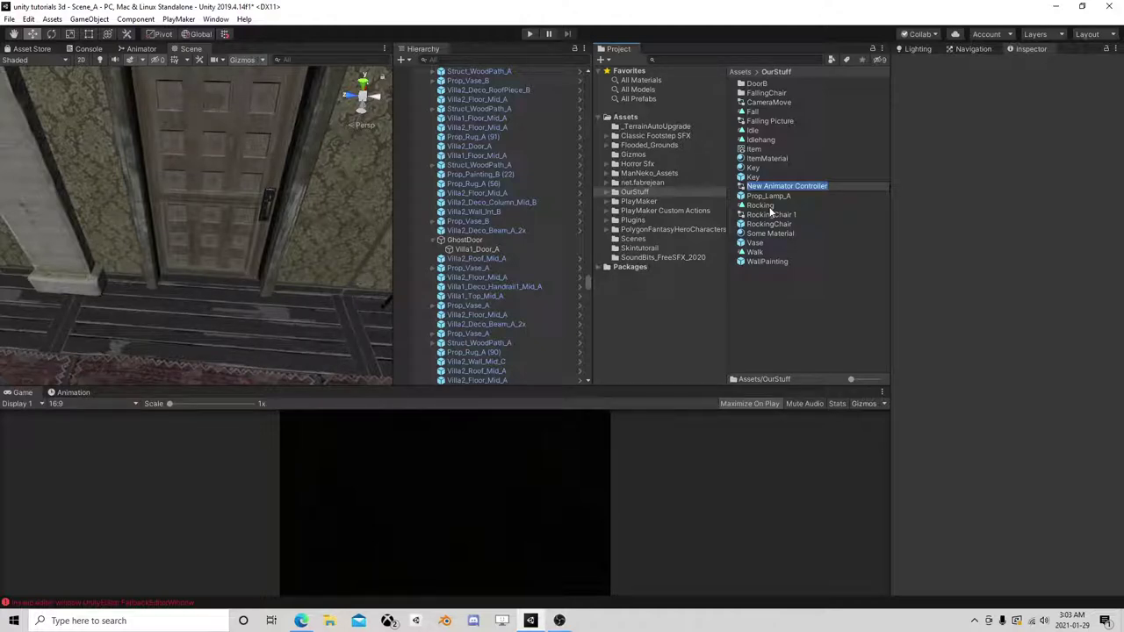
{"action": "type", "text": "ghostdoor"}
{"action": "key", "text": "Return"}
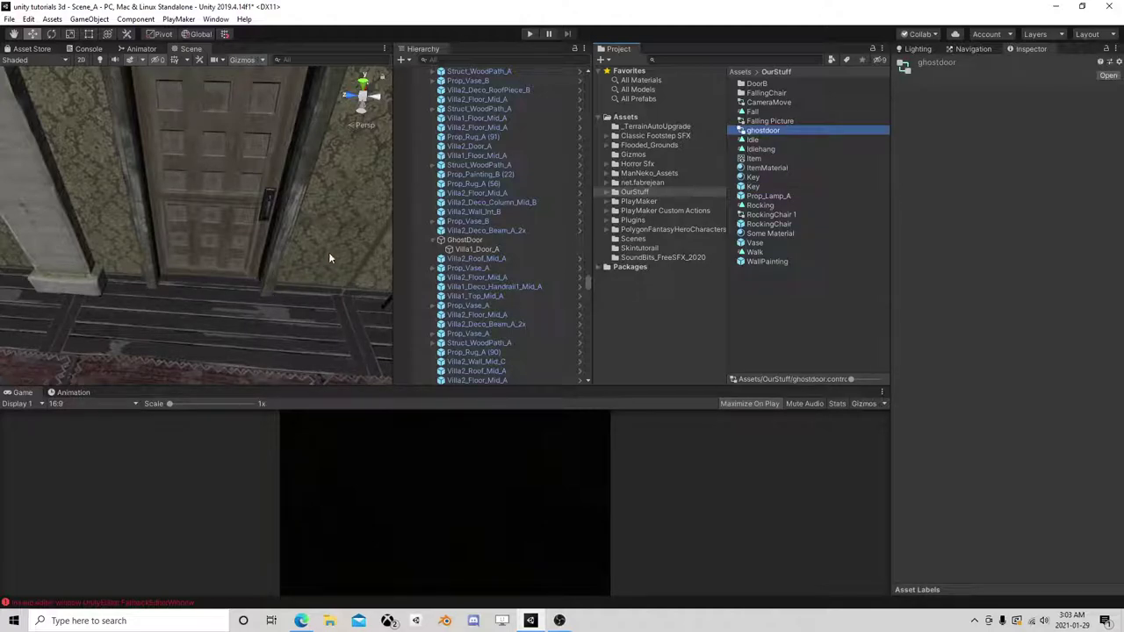
{"action": "left_click", "coordinate": [465, 241]}
{"action": "left_click_drag", "start_coordinate": [777, 132], "coordinate": [1017, 164]}
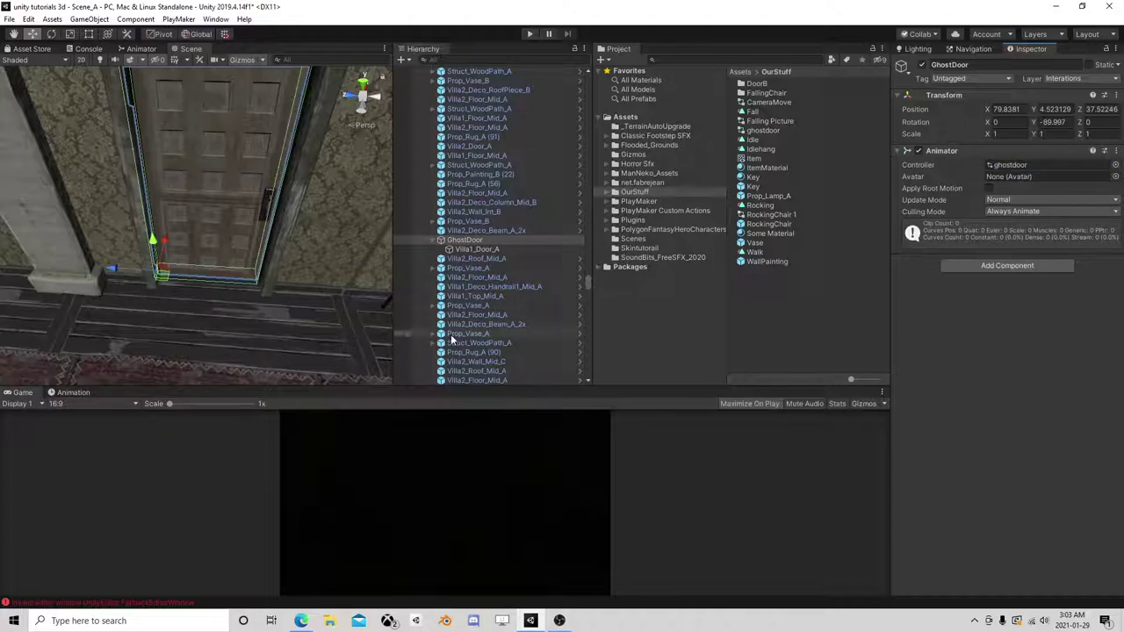
- Create an animation clip named idleclosed for GhostDoor in the OurStuff folder
{"action": "left_click", "coordinate": [70, 393]}
{"action": "left_click", "coordinate": [551, 517]}
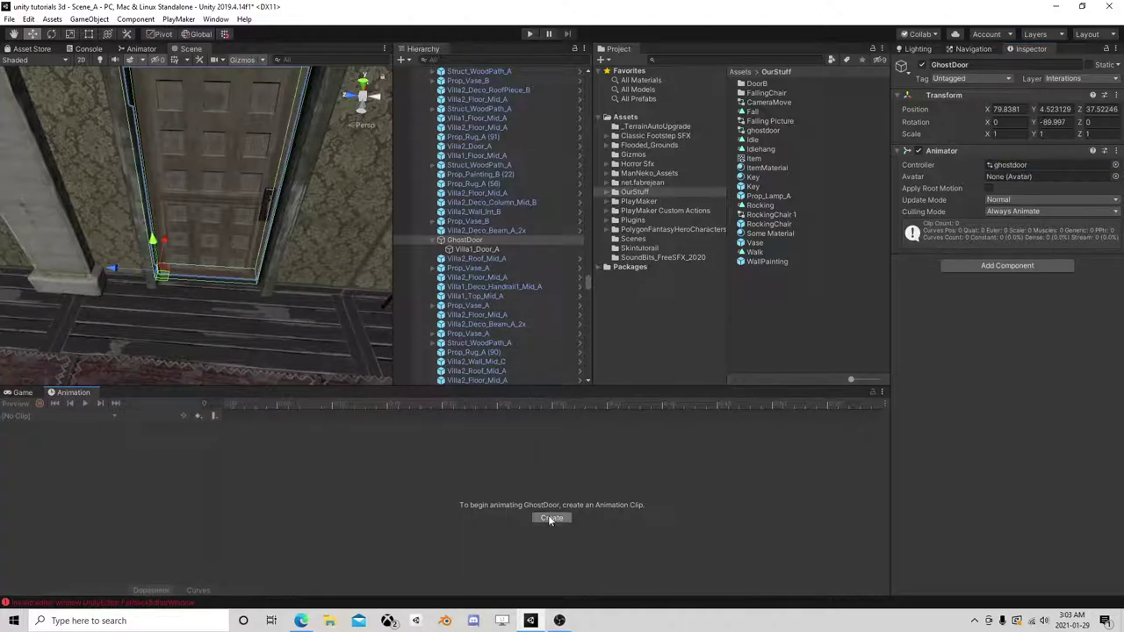
{"action": "type", "text": "idle"}
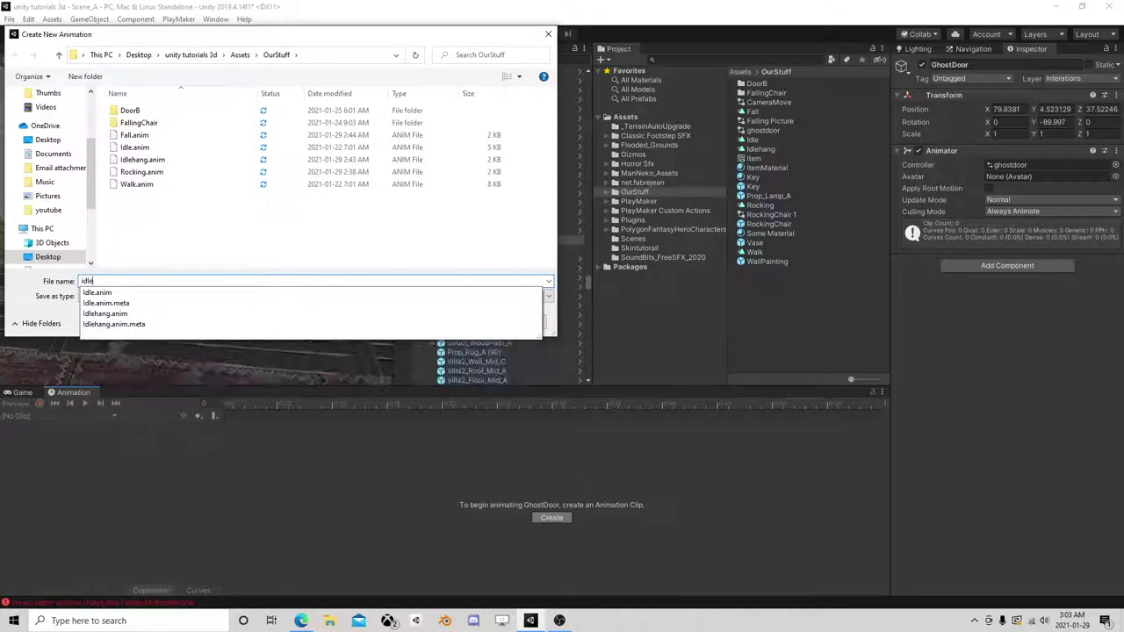
{"action": "type", "text": "close"}
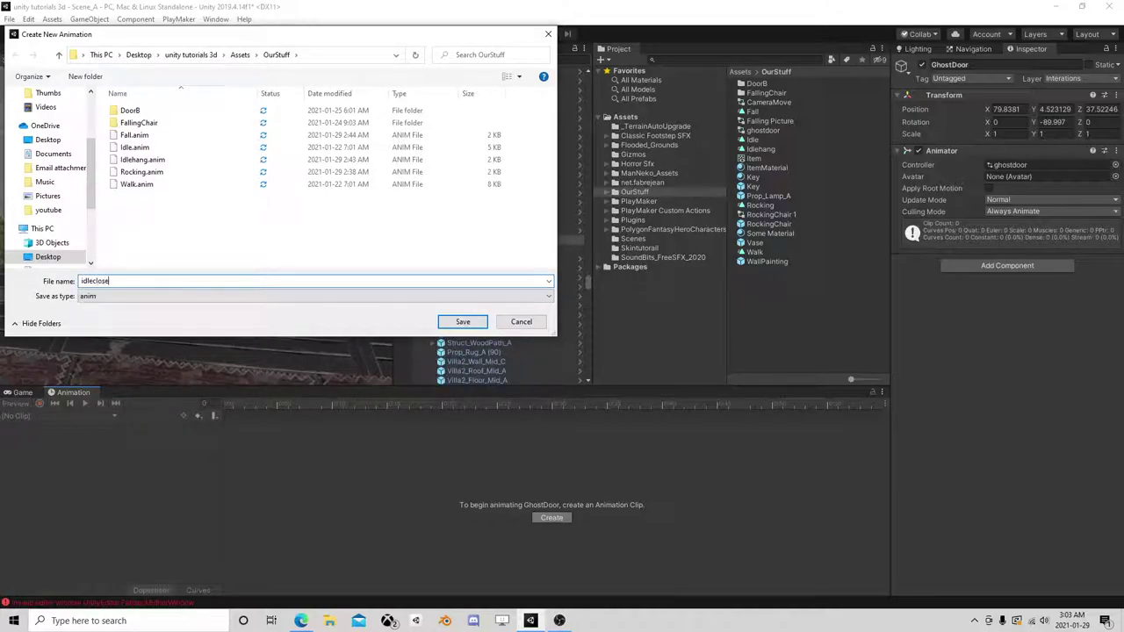
{"action": "type", "text": "d"}
{"action": "key", "text": "Return"}
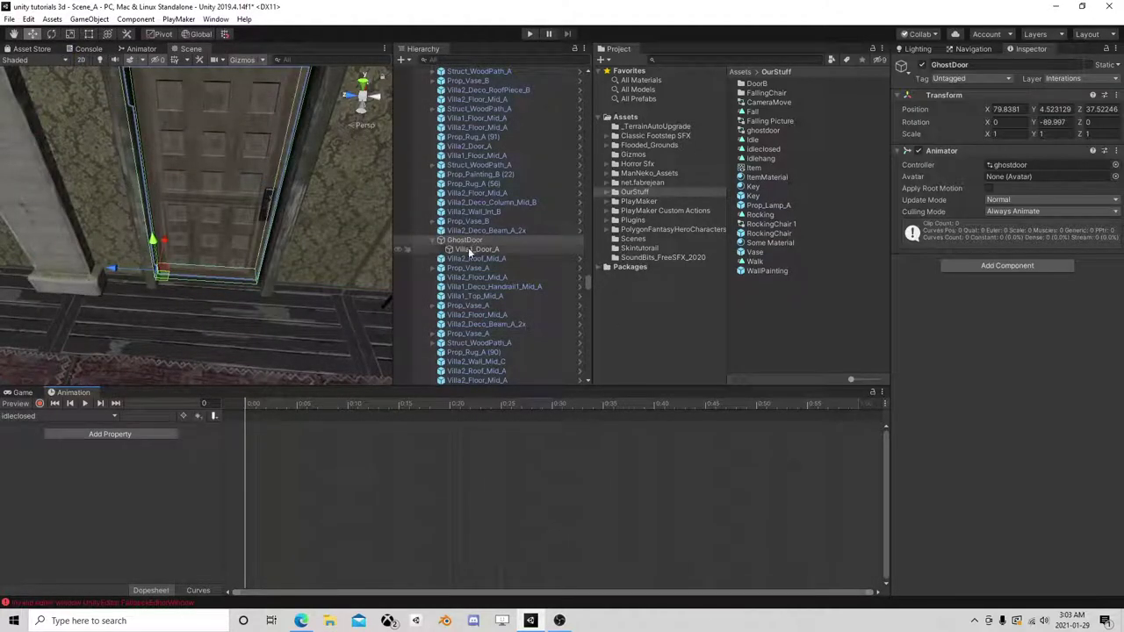
- Record Villa1_Door_A's keys in the idleclosed clip with position and rotation reset to zero at frame 0, and add matching keys at frame 5
{"action": "left_click", "coordinate": [40, 404]}
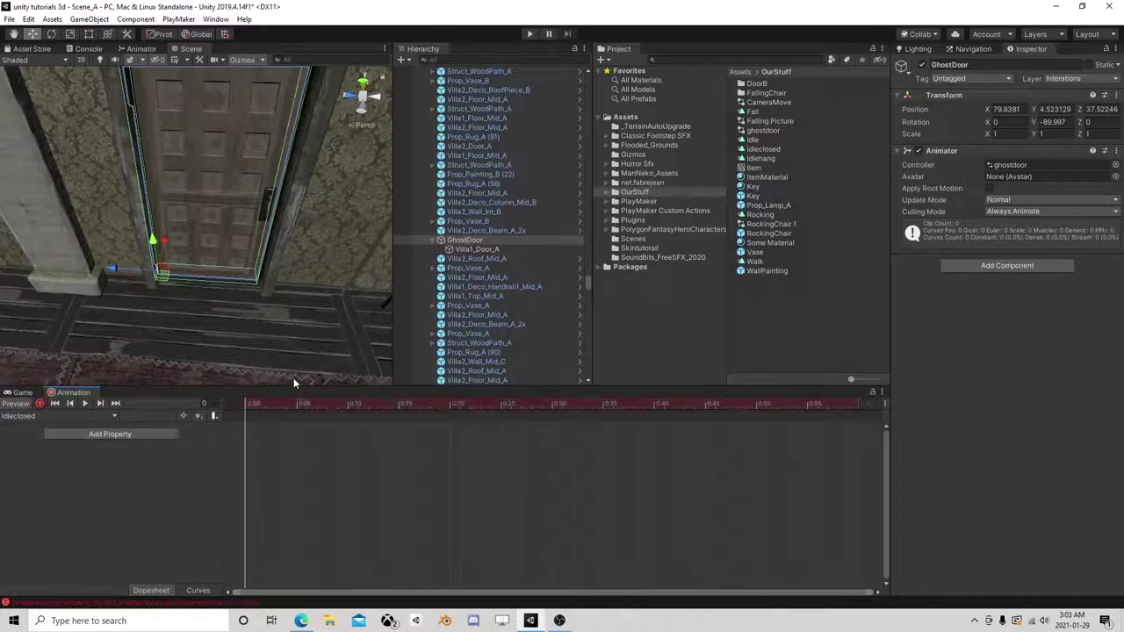
{"action": "left_click", "coordinate": [475, 249]}
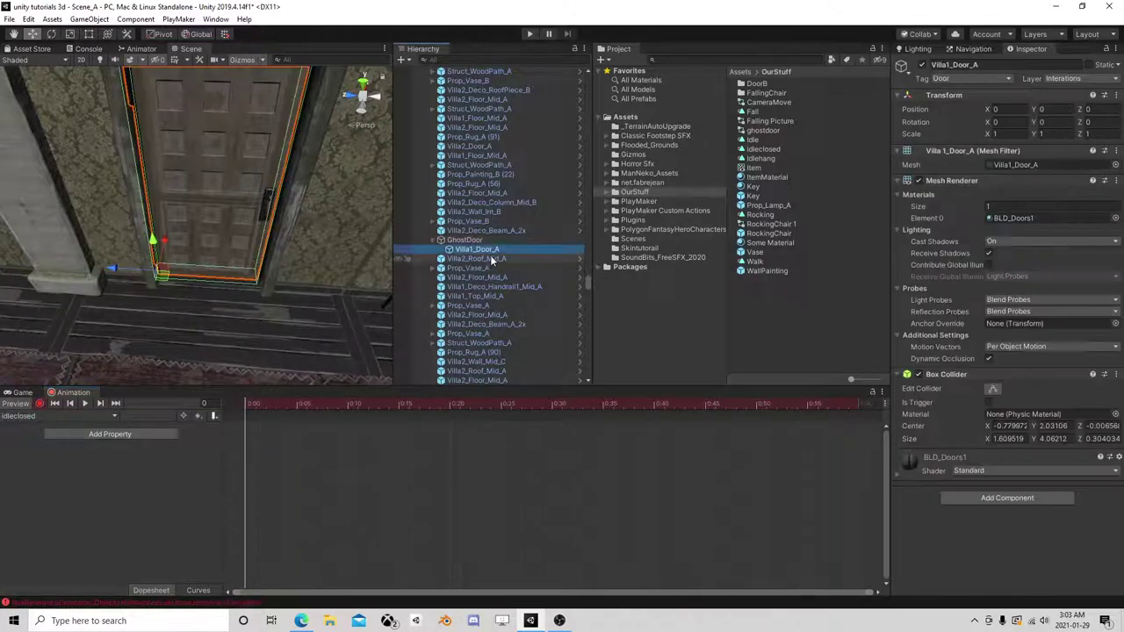
{"action": "left_click", "coordinate": [51, 33]}
{"action": "left_click_drag", "start_coordinate": [175, 254], "coordinate": [174, 281]}
{"action": "key", "text": "w"}
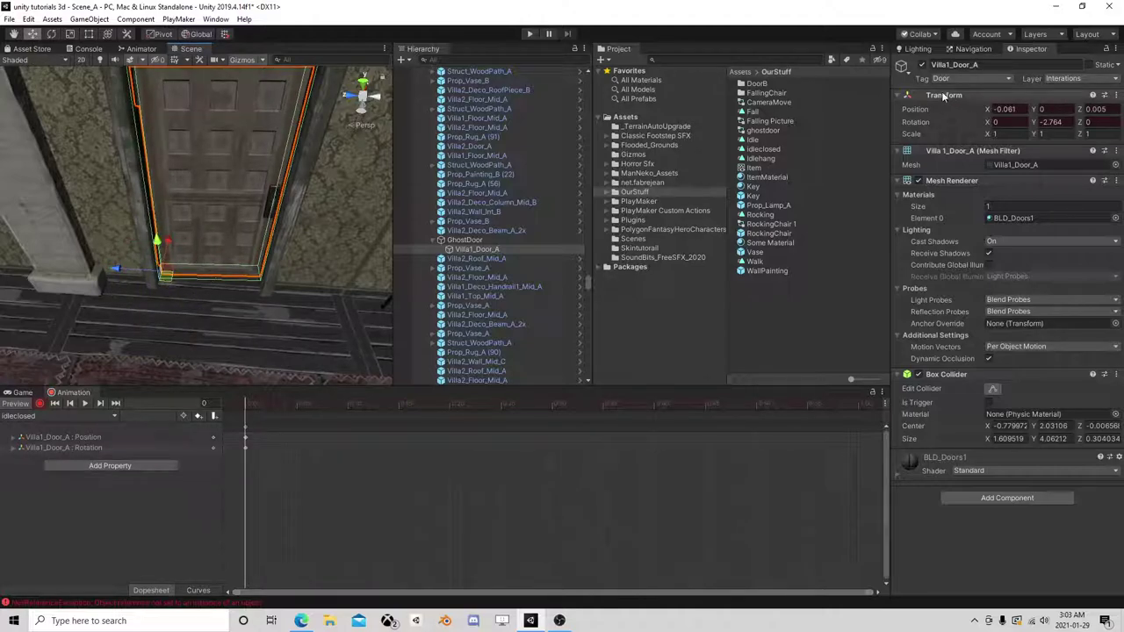
{"action": "right_click", "coordinate": [965, 94]}
{"action": "left_click", "coordinate": [973, 100]}
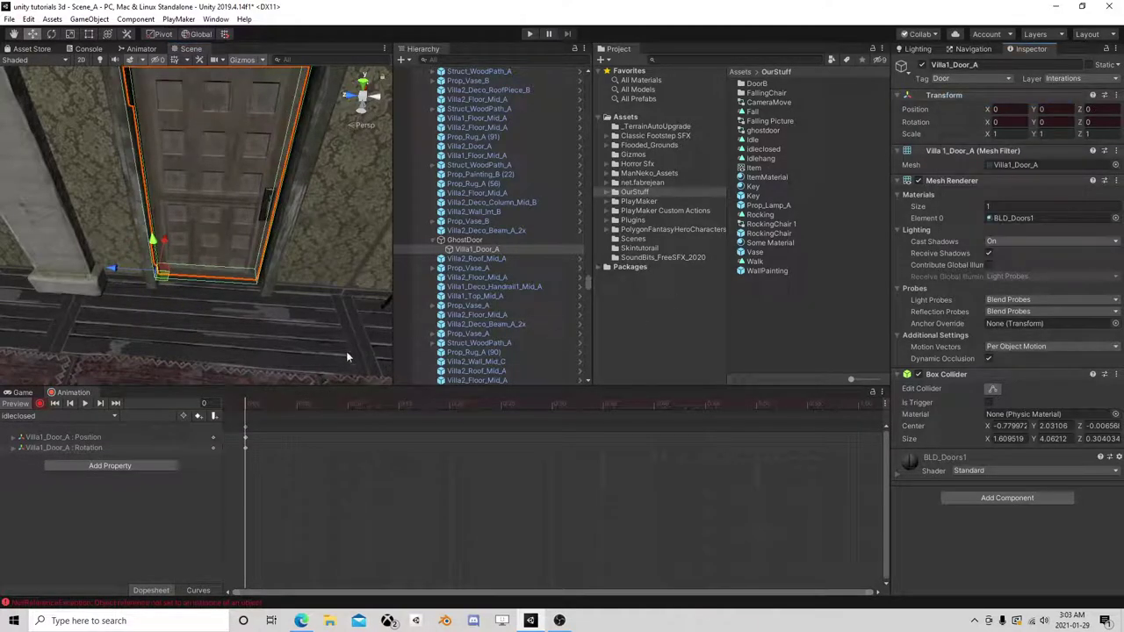
{"action": "left_click", "coordinate": [297, 405]}
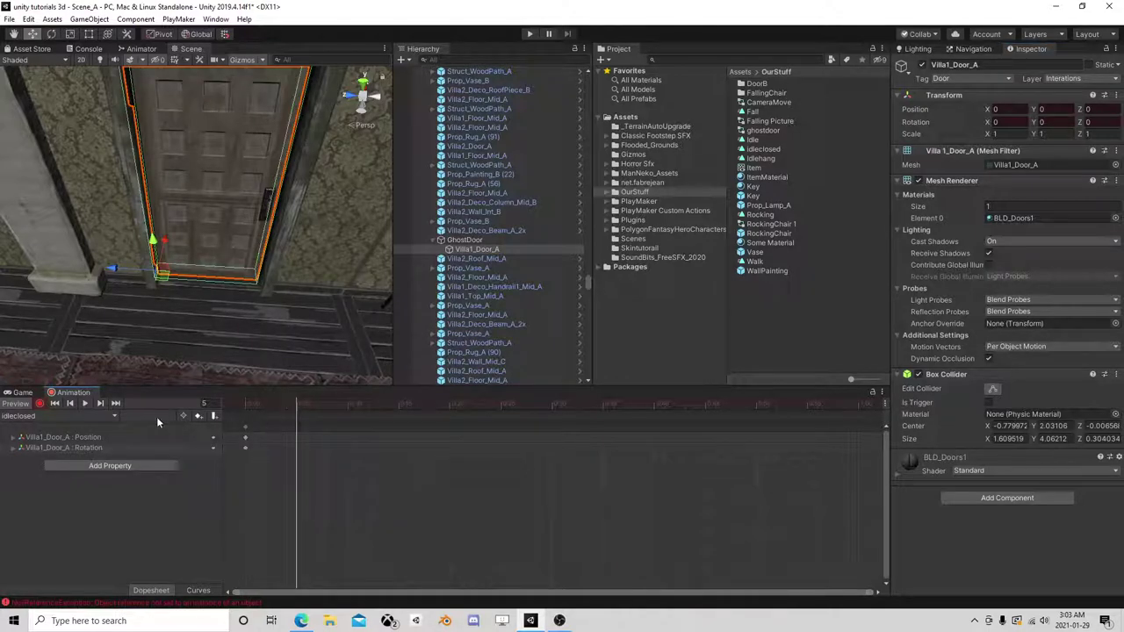
{"action": "left_click", "coordinate": [198, 416]}
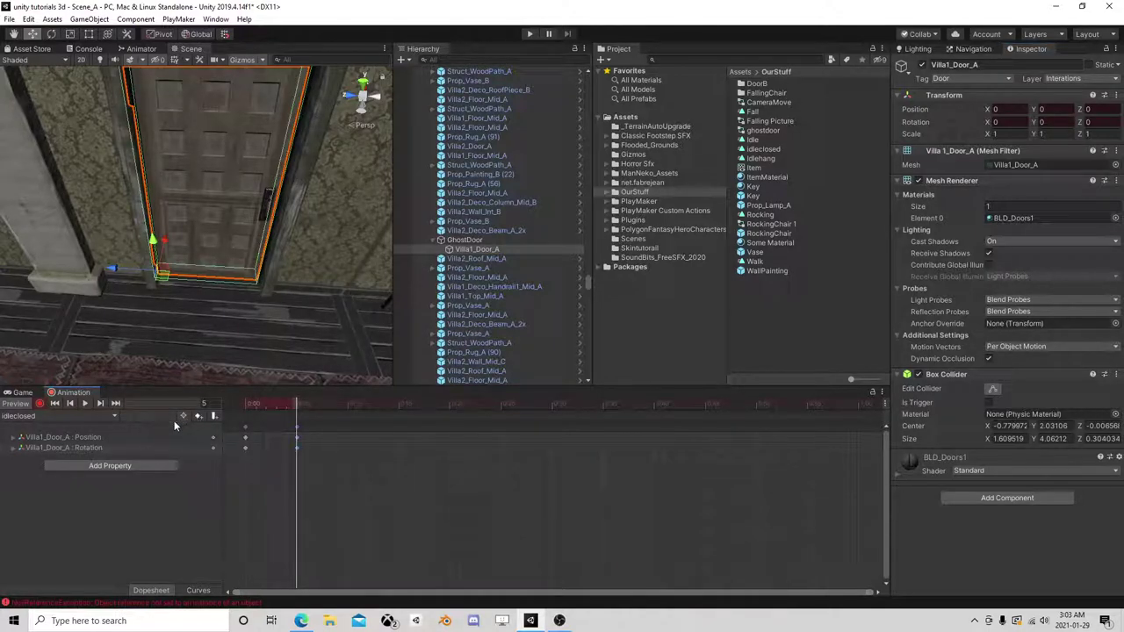
- Create a new animation clip named ghostknock in the OurStuff folder and start recording it
{"action": "left_click", "coordinate": [53, 415]}
{"action": "left_click", "coordinate": [49, 444]}
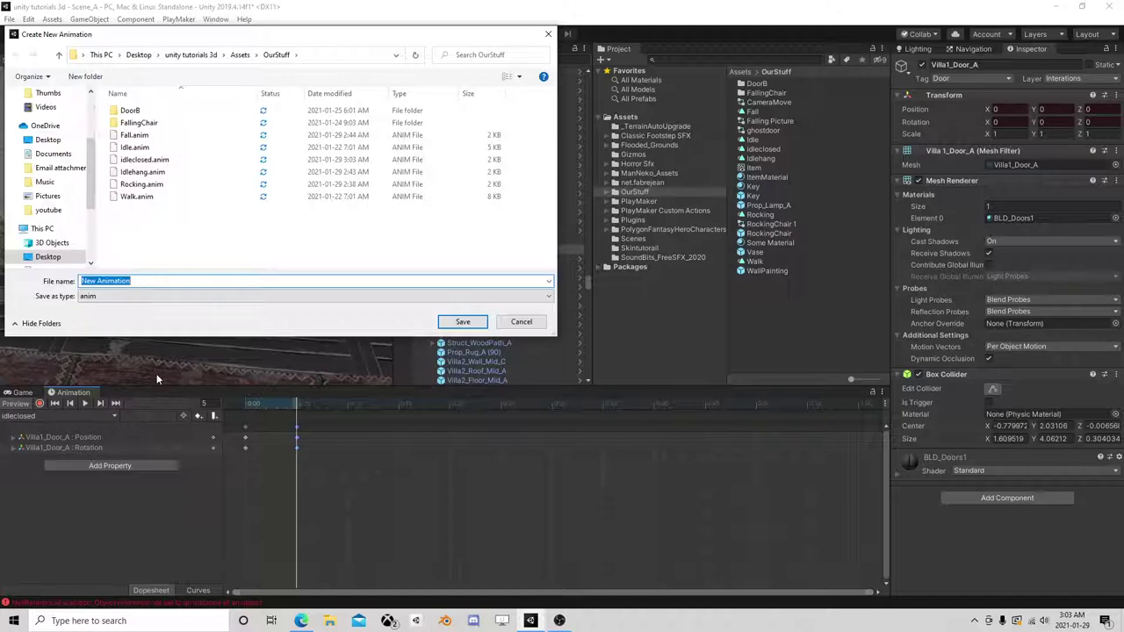
{"action": "type", "text": "ghostknock"}
{"action": "left_click", "coordinate": [475, 324]}
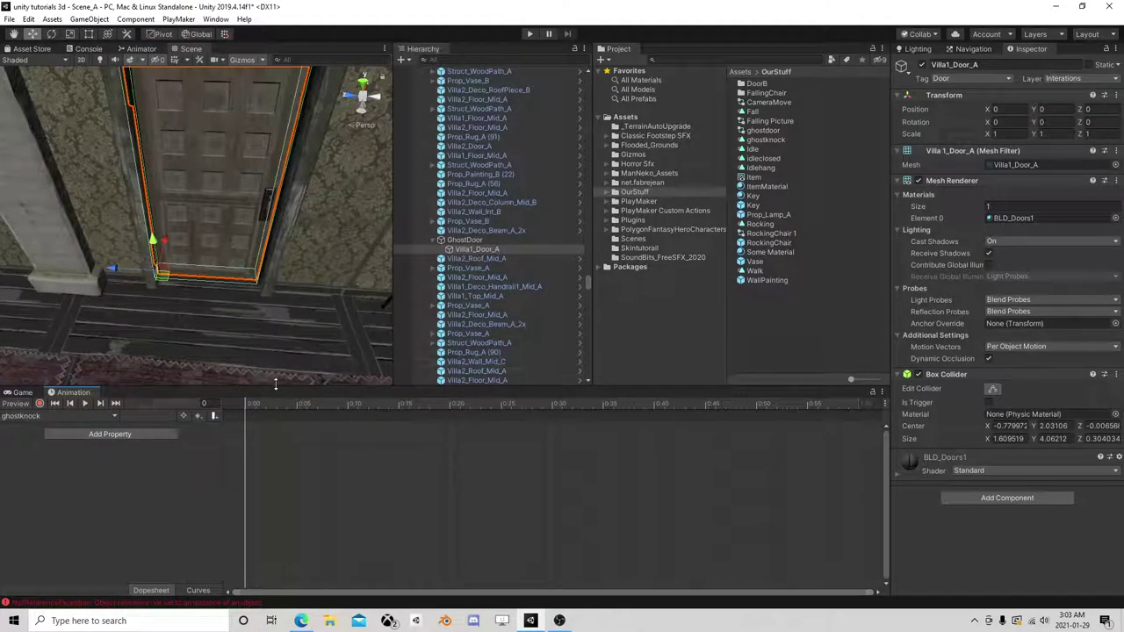
{"action": "left_click", "coordinate": [39, 404]}
- Record a shifted, slightly tilted pose of Villa1_Door_A at frame 3, with position Z about 0.091 and rotation about 1.24, 1.75, 0.01
{"action": "left_click_drag", "start_coordinate": [255, 405], "coordinate": [277, 418]}
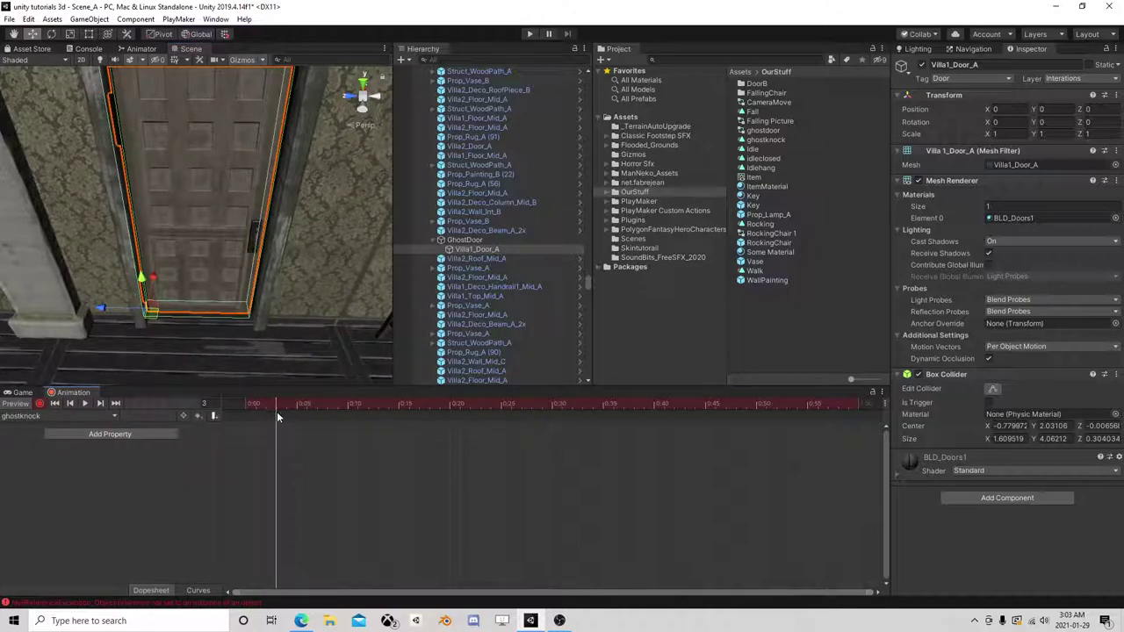
{"action": "right_click_drag", "start_coordinate": [284, 279], "coordinate": [223, 289]}
{"action": "middle_click_drag", "start_coordinate": [223, 289], "coordinate": [40, 251]}
{"action": "left_click_drag", "start_coordinate": [264, 295], "coordinate": [213, 274], "text": "alt"}
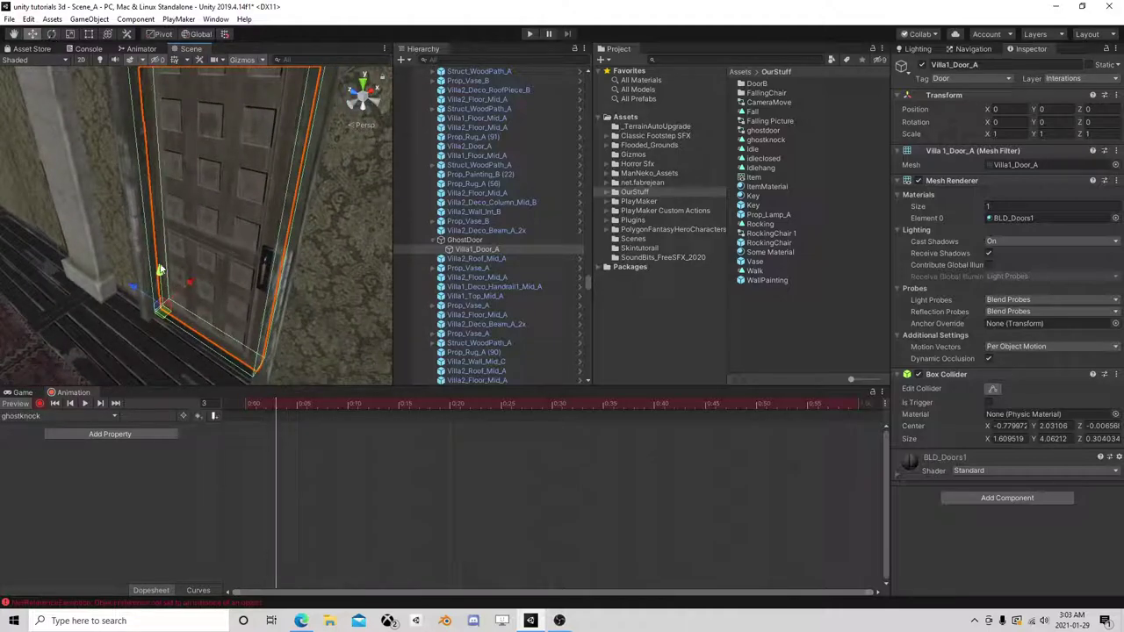
{"action": "left_click_drag", "start_coordinate": [186, 283], "coordinate": [181, 279]}
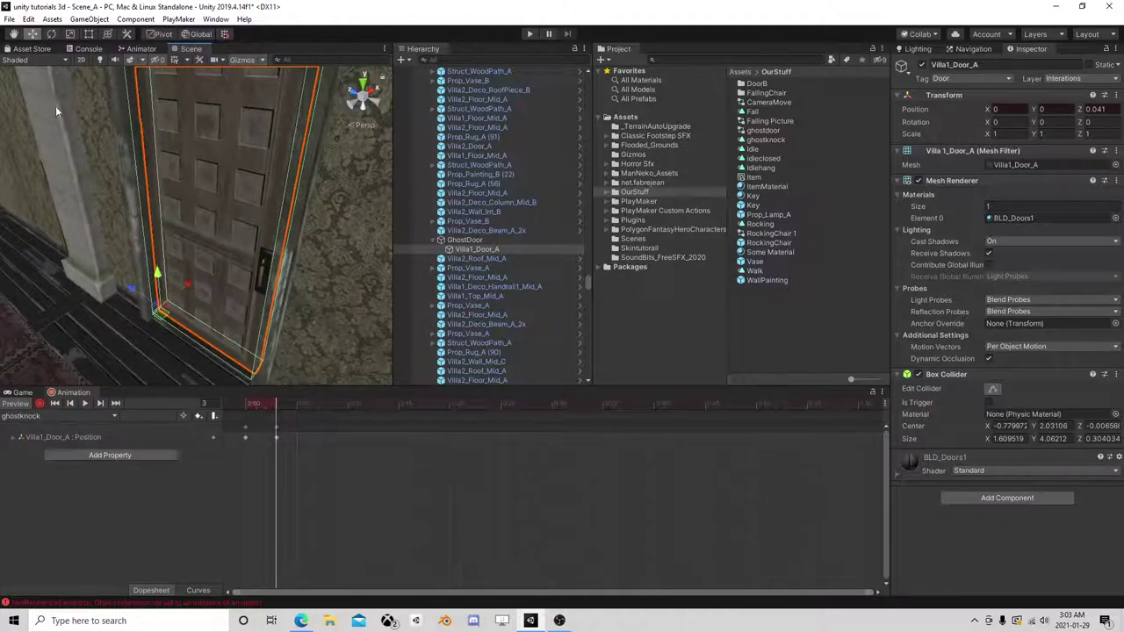
{"action": "left_click", "coordinate": [51, 33]}
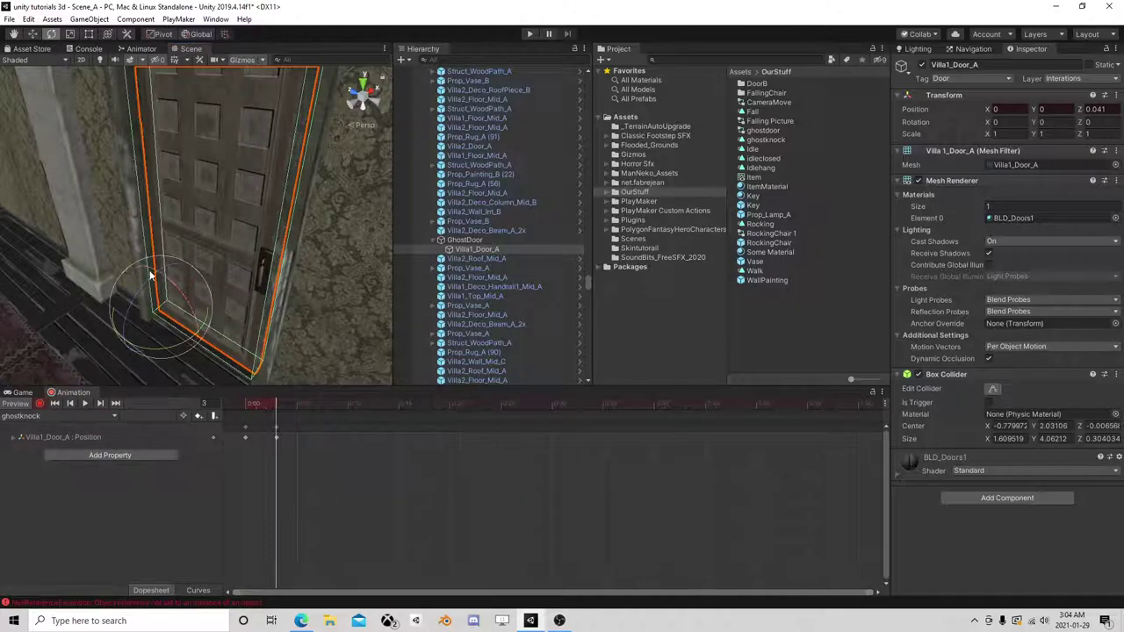
{"action": "left_click_drag", "start_coordinate": [151, 290], "coordinate": [147, 285]}
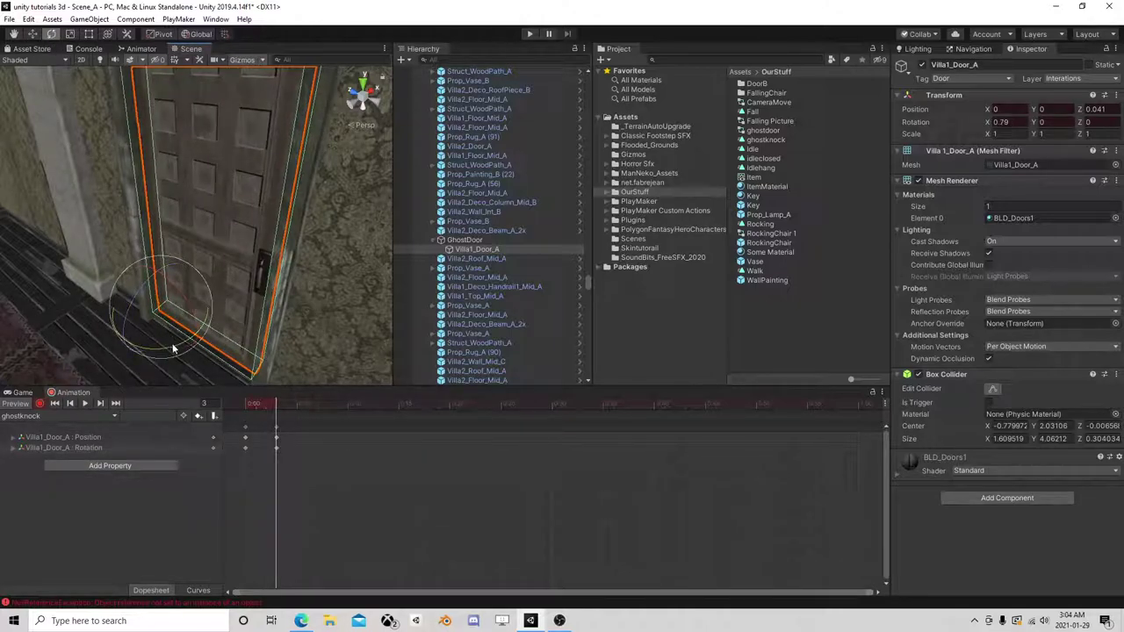
{"action": "left_click_drag", "start_coordinate": [173, 349], "coordinate": [168, 343]}
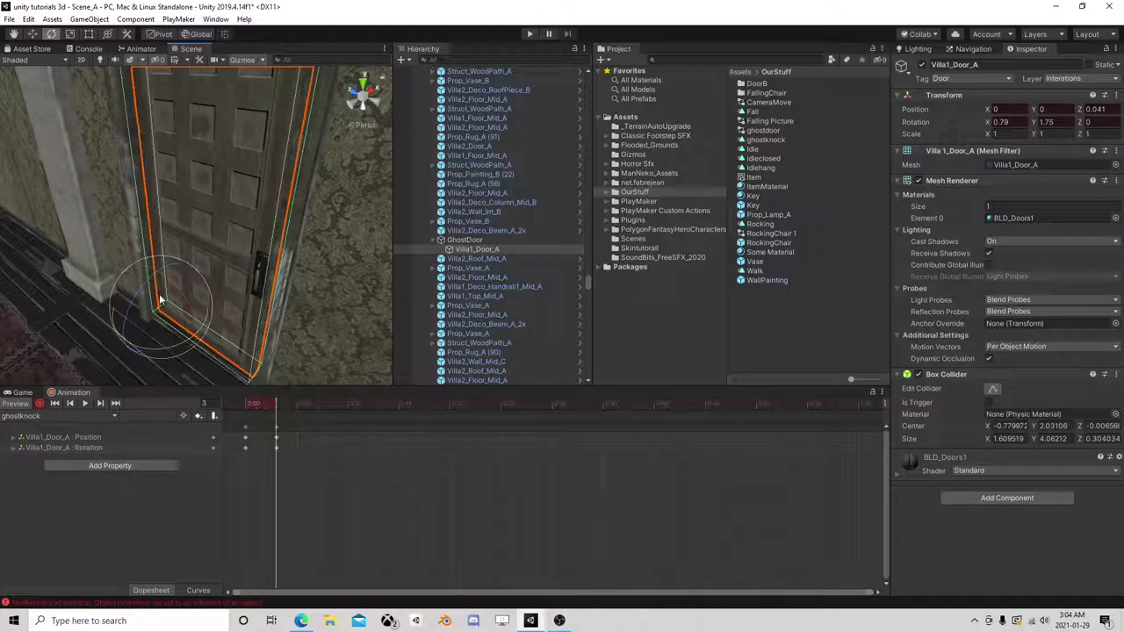
{"action": "left_click_drag", "start_coordinate": [159, 301], "coordinate": [185, 290]}
{"action": "left_click", "coordinate": [33, 35]}
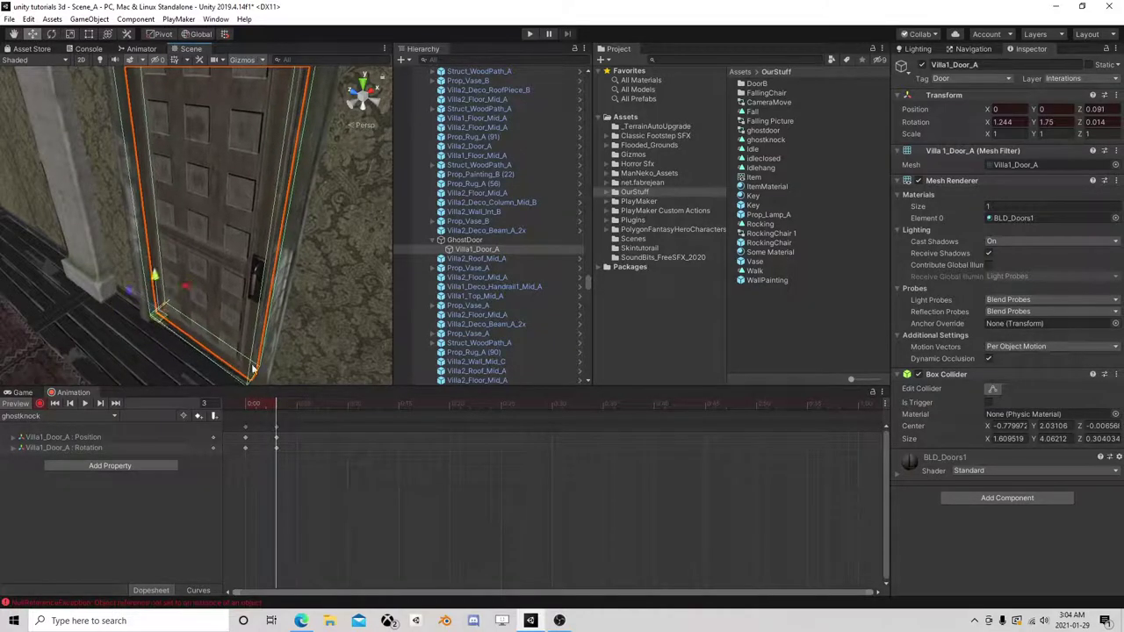
- Delete the frame 3 keys and add keys of the door's resting pose at frames 6, 12, 18, 24 and 30 of ghostknock
{"action": "mouse_move", "coordinate": [273, 404]}
{"action": "left_mouse_down"}
{"action": "mouse_move", "coordinate": [247, 404]}
{"action": "mouse_move", "coordinate": [290, 404]}
{"action": "mouse_move", "coordinate": [246, 404]}
{"action": "mouse_move", "coordinate": [326, 404]}
{"action": "mouse_move", "coordinate": [266, 406]}
{"action": "mouse_move", "coordinate": [303, 412]}
{"action": "mouse_move", "coordinate": [328, 401]}
{"action": "mouse_move", "coordinate": [377, 415]}
{"action": "mouse_move", "coordinate": [361, 396]}
{"action": "mouse_move", "coordinate": [418, 409]}
{"action": "mouse_move", "coordinate": [553, 402]}
{"action": "mouse_move", "coordinate": [244, 404]}
{"action": "mouse_move", "coordinate": [263, 411]}
{"action": "left_mouse_up"}
{"action": "left_click", "coordinate": [277, 425]}
{"action": "key", "text": "Delete"}
{"action": "left_click", "coordinate": [198, 416]}
{"action": "left_click", "coordinate": [200, 416]}
{"action": "left_click", "coordinate": [199, 417]}
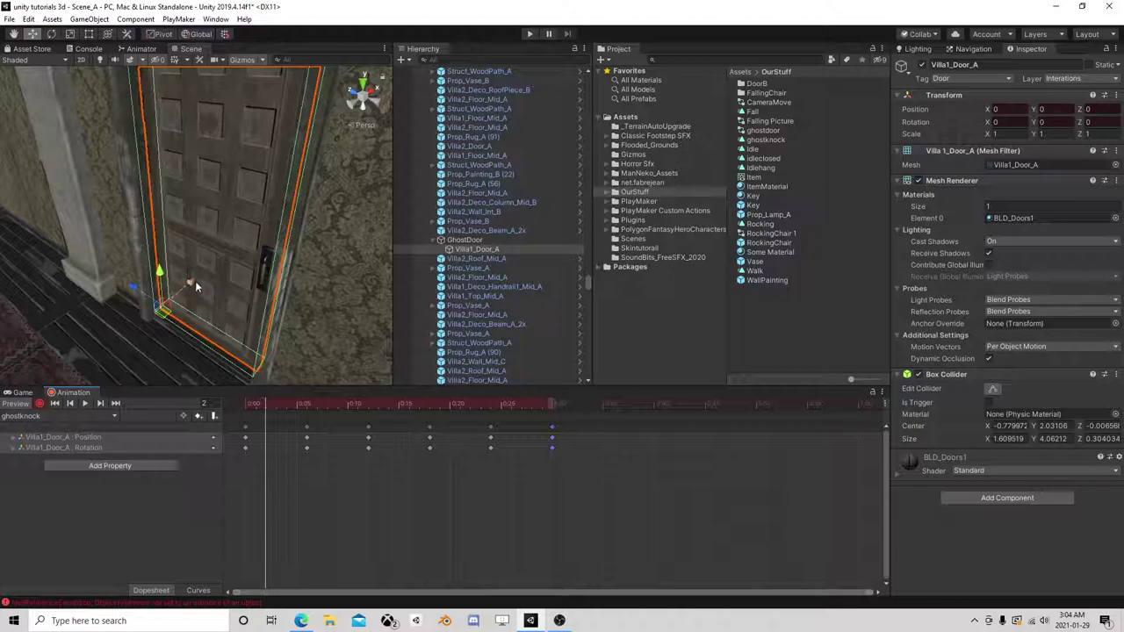
- Record knocked door poses at frame 2 (position Z about 0.109, slight rotation) and frame 8 (rotation about 3.7, 1.8, 1.7)
{"action": "left_click_drag", "start_coordinate": [193, 284], "coordinate": [142, 288]}
{"action": "left_click", "coordinate": [51, 34]}
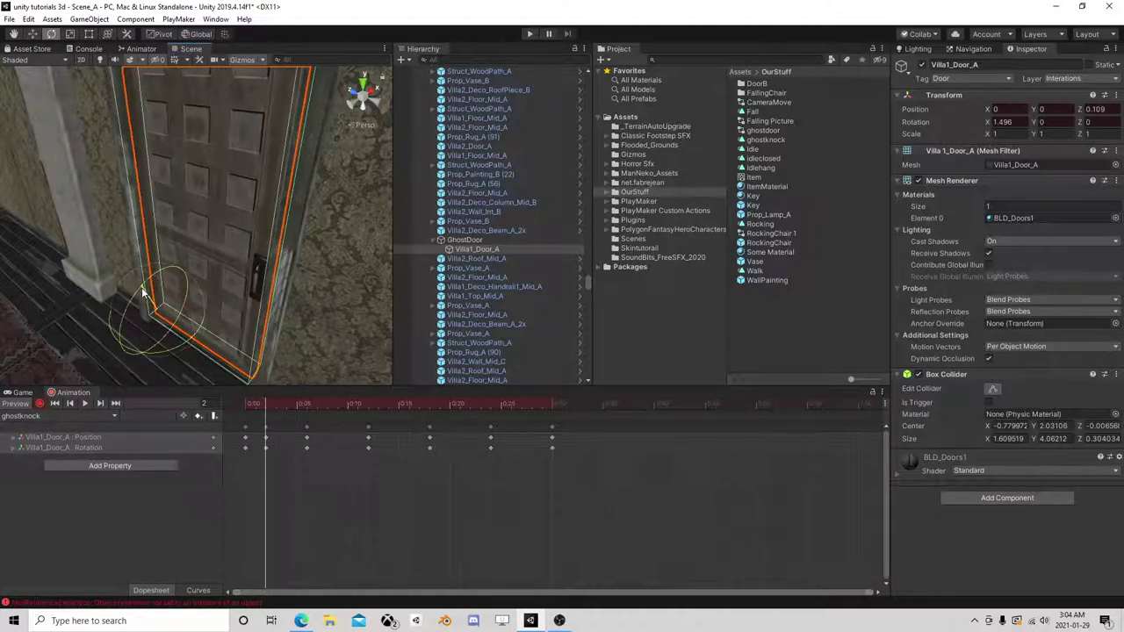
{"action": "mouse_move", "coordinate": [162, 326]}
{"action": "left_mouse_down"}
{"action": "mouse_move", "coordinate": [166, 348]}
{"action": "mouse_move", "coordinate": [143, 311]}
{"action": "mouse_move", "coordinate": [156, 307]}
{"action": "left_mouse_up"}
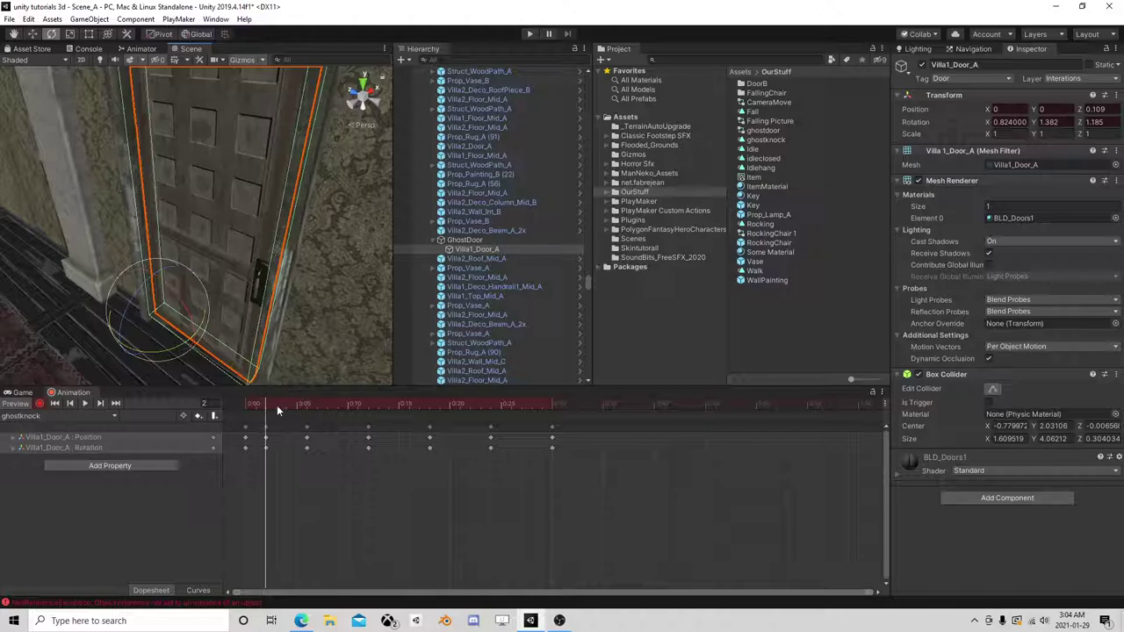
{"action": "left_click_drag", "start_coordinate": [277, 405], "coordinate": [325, 407]}
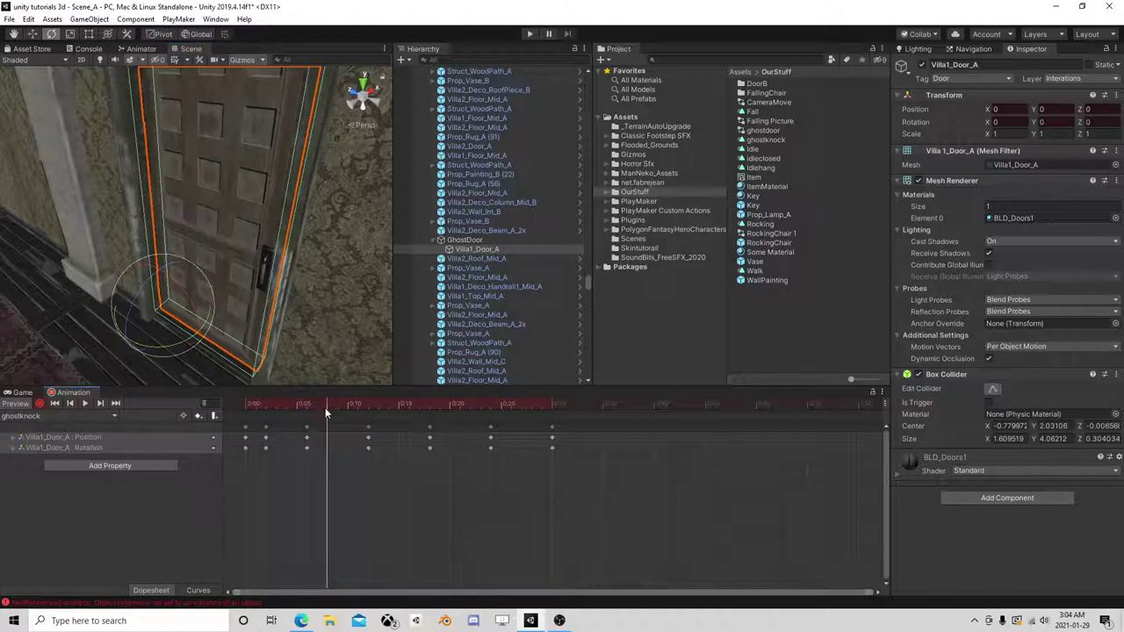
{"action": "left_click_drag", "start_coordinate": [176, 297], "coordinate": [155, 296]}
{"action": "key", "text": "w"}
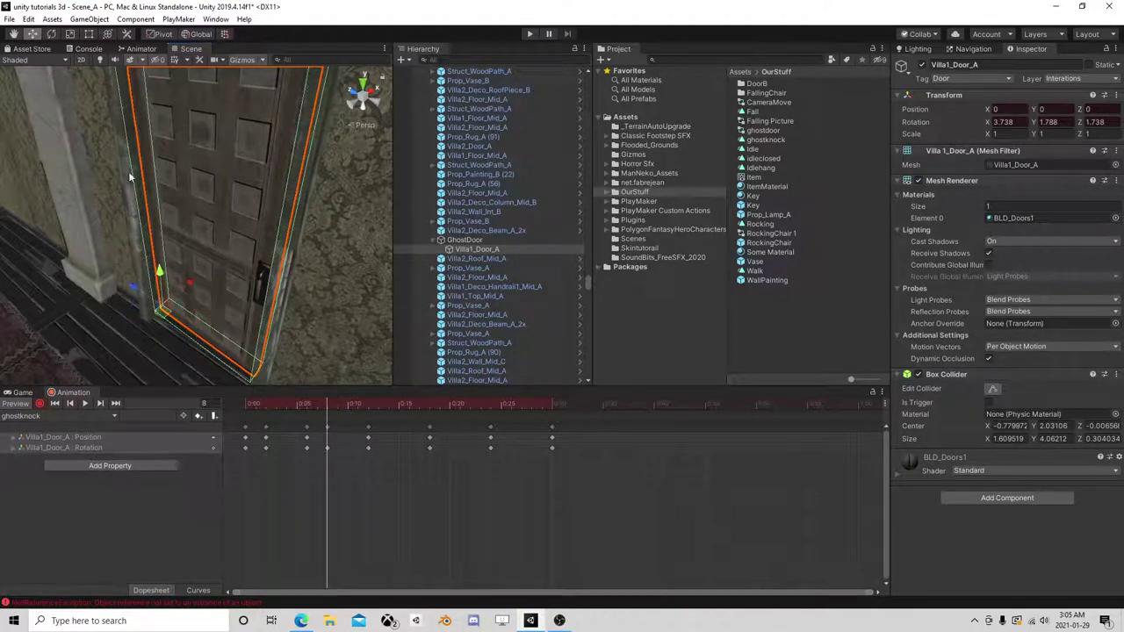
- Record a stronger knock pose at frame 14, with the door's position Z about 0.245 and rotation X about 4
{"action": "left_click", "coordinate": [360, 408]}
{"action": "left_click_drag", "start_coordinate": [361, 407], "coordinate": [389, 408]}
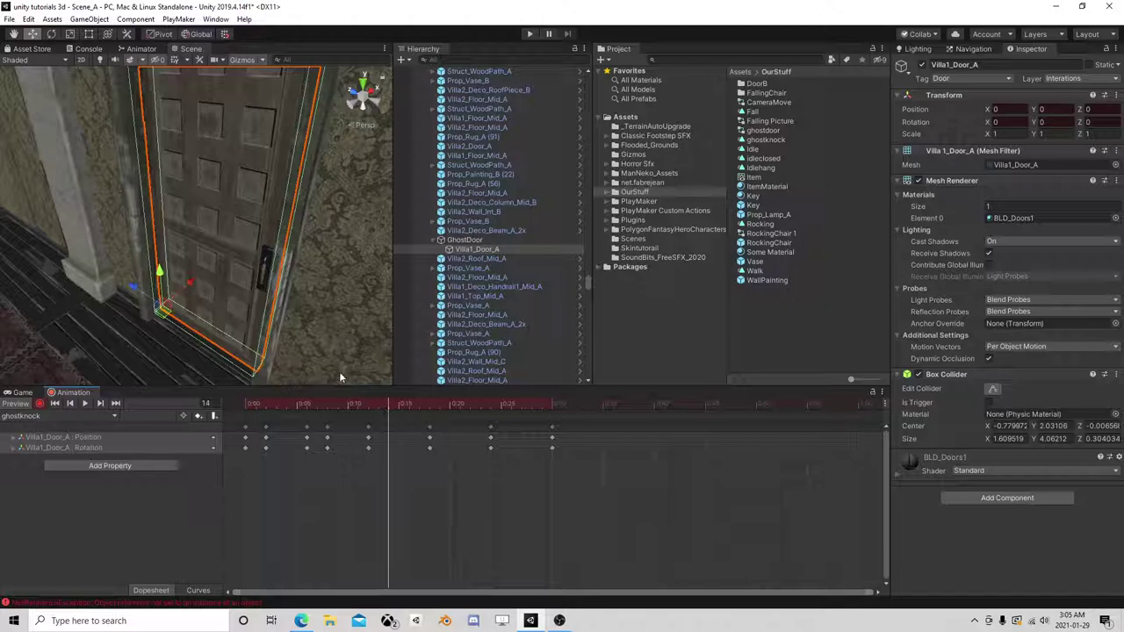
{"action": "left_click_drag", "start_coordinate": [193, 288], "coordinate": [127, 309]}
{"action": "key", "text": "e"}
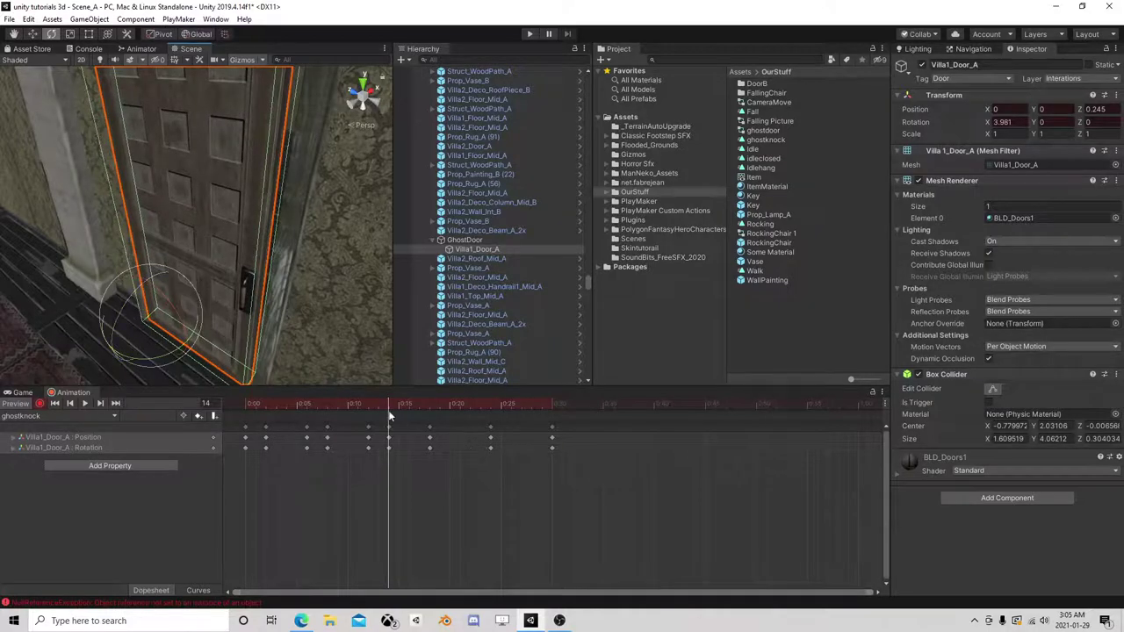
- Record a knock pose at frame 20 with the door rotated about 6 on X and -2.8 on Y and shifted slightly out of its frame
{"action": "left_click_drag", "start_coordinate": [391, 406], "coordinate": [445, 406]}
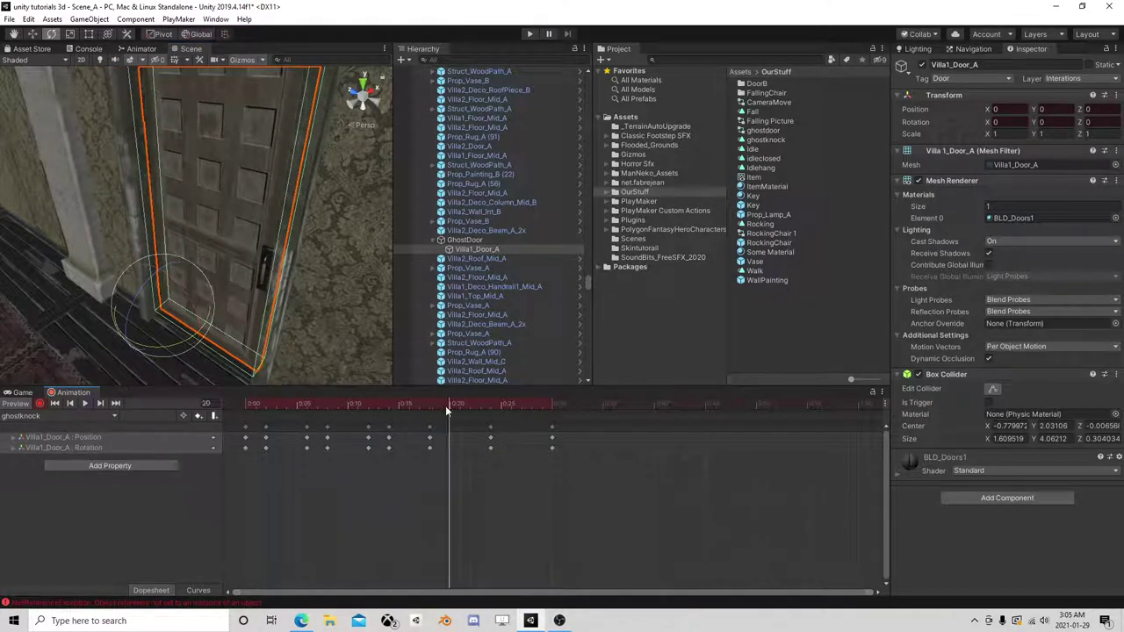
{"action": "left_click_drag", "start_coordinate": [155, 296], "coordinate": [141, 300]}
{"action": "left_click_drag", "start_coordinate": [168, 339], "coordinate": [62, 102]}
{"action": "left_click", "coordinate": [32, 34]}
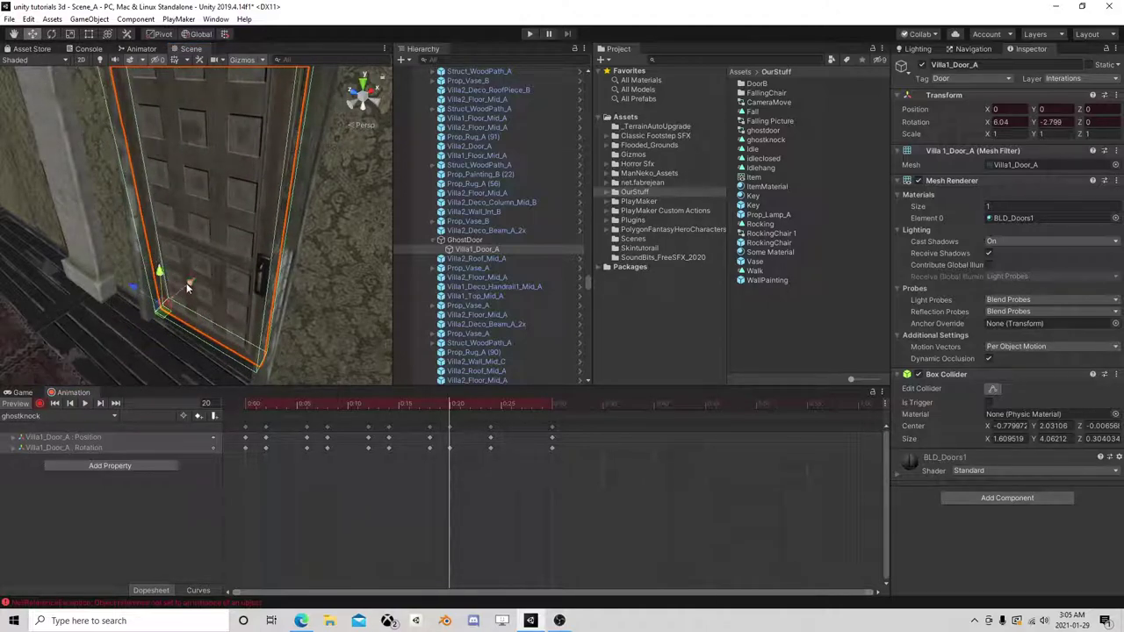
{"action": "left_click_drag", "start_coordinate": [186, 285], "coordinate": [178, 290]}
- Record a last knock pose of Villa1_Door_A at frame 26 by moving the door out of its frame
{"action": "left_click_drag", "start_coordinate": [452, 405], "coordinate": [507, 409]}
{"action": "left_click_drag", "start_coordinate": [190, 283], "coordinate": [211, 338]}
{"action": "left_click", "coordinate": [50, 33]}
{"action": "left_click_drag", "start_coordinate": [507, 405], "coordinate": [215, 409]}
- Stop recording and play back the ghostknock clip to check the knocking motion
{"action": "left_click", "coordinate": [40, 403]}
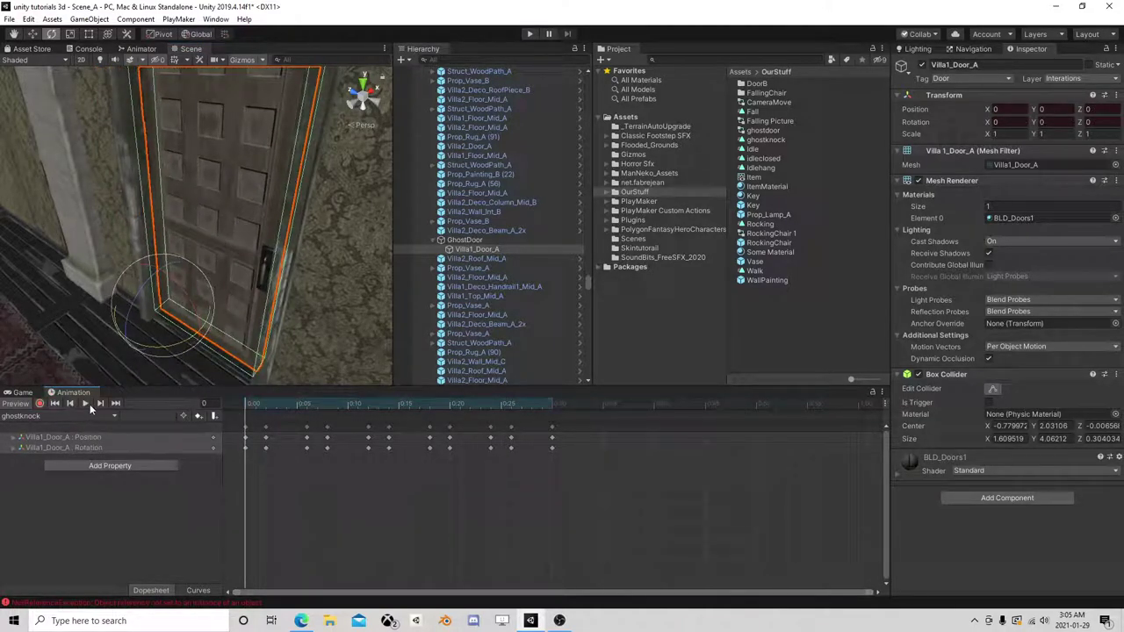
{"action": "left_click", "coordinate": [86, 403]}
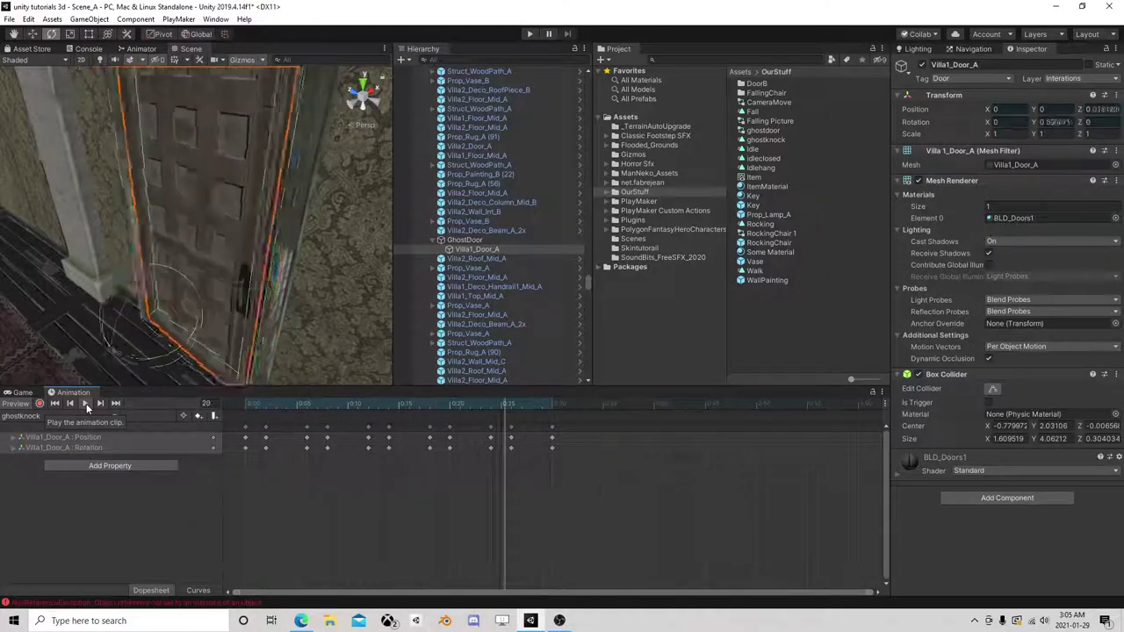
{"action": "left_click", "coordinate": [86, 403]}
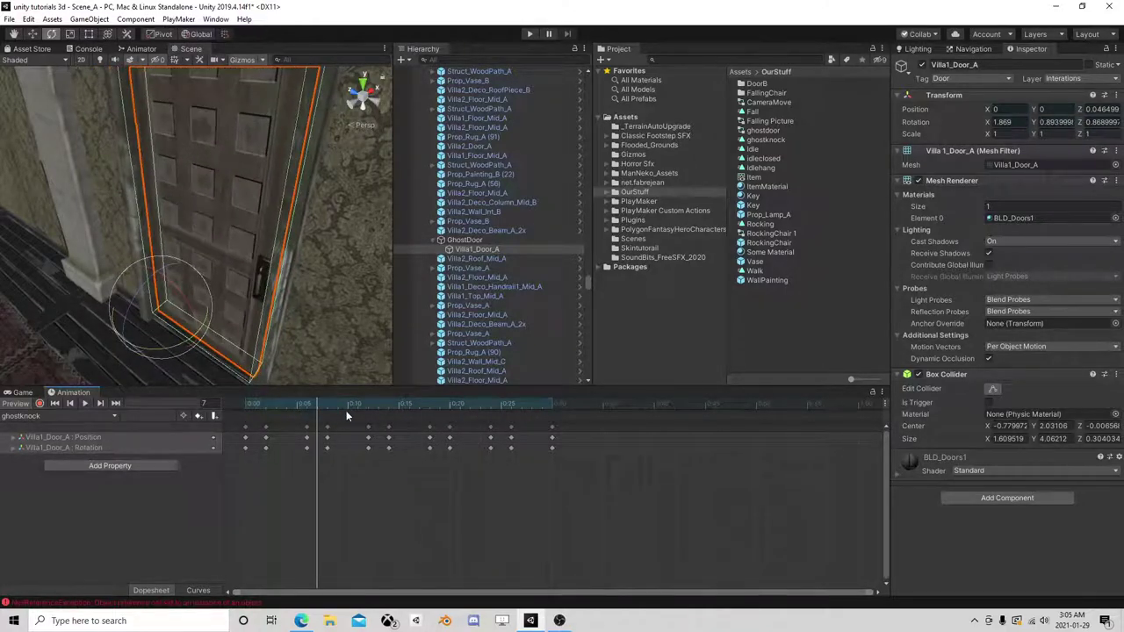
- Slow down ghostknock by stretching all its keys to end at frame 45 and, after a playback check, at frame 60, and replay it
{"action": "left_click_drag", "start_coordinate": [557, 425], "coordinate": [273, 449]}
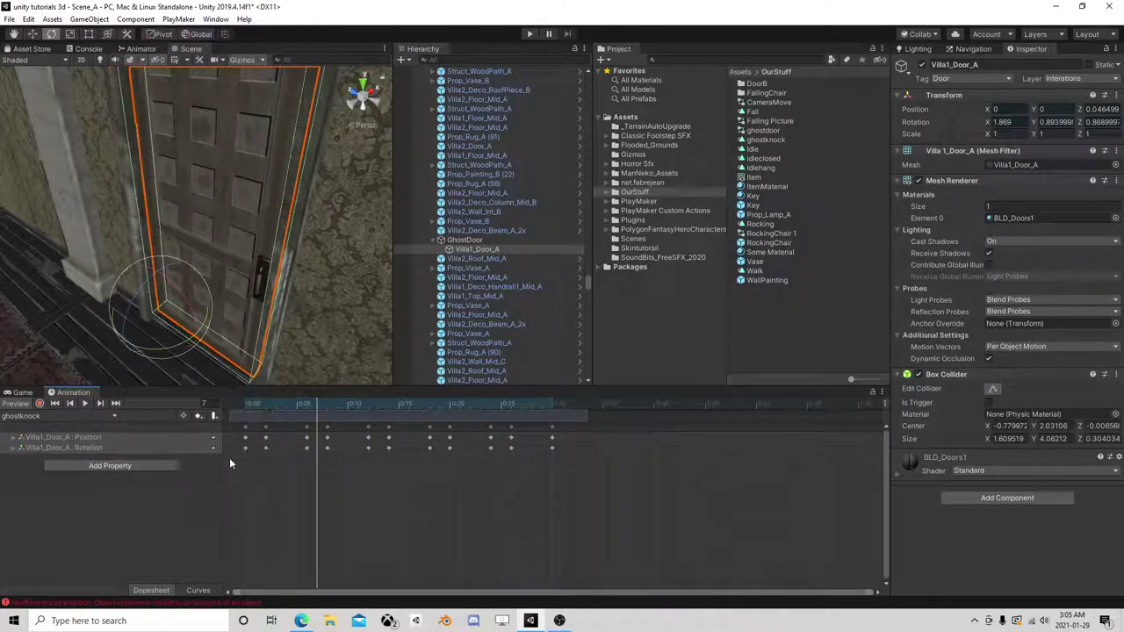
{"action": "left_click_drag", "start_coordinate": [624, 432], "coordinate": [199, 498]}
{"action": "left_click_drag", "start_coordinate": [562, 439], "coordinate": [713, 441]}
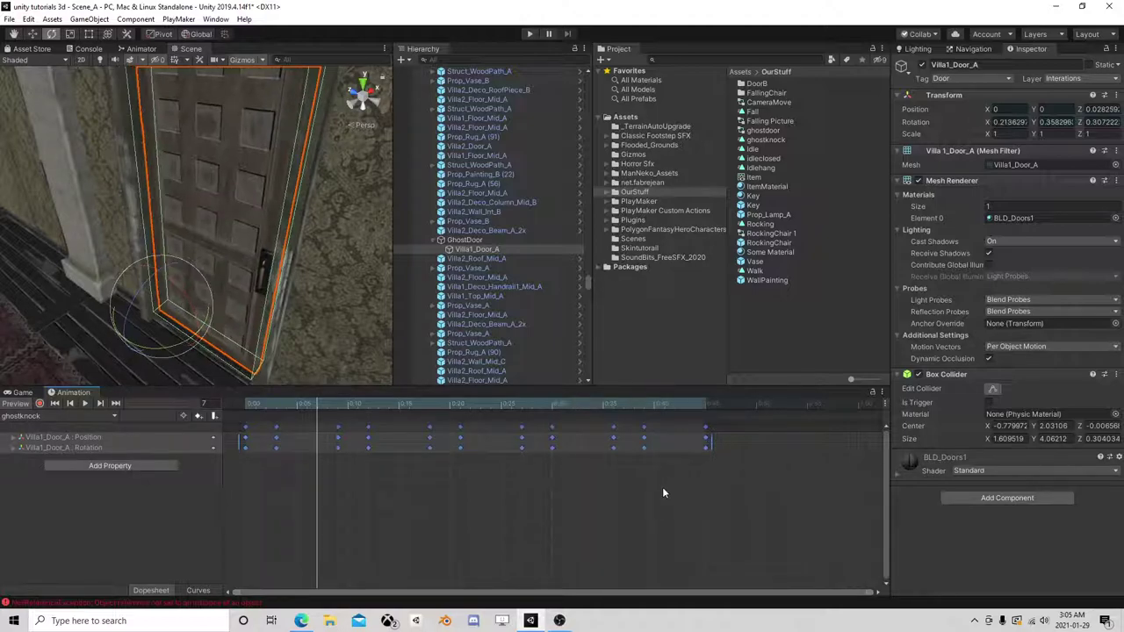
{"action": "left_click", "coordinate": [662, 486]}
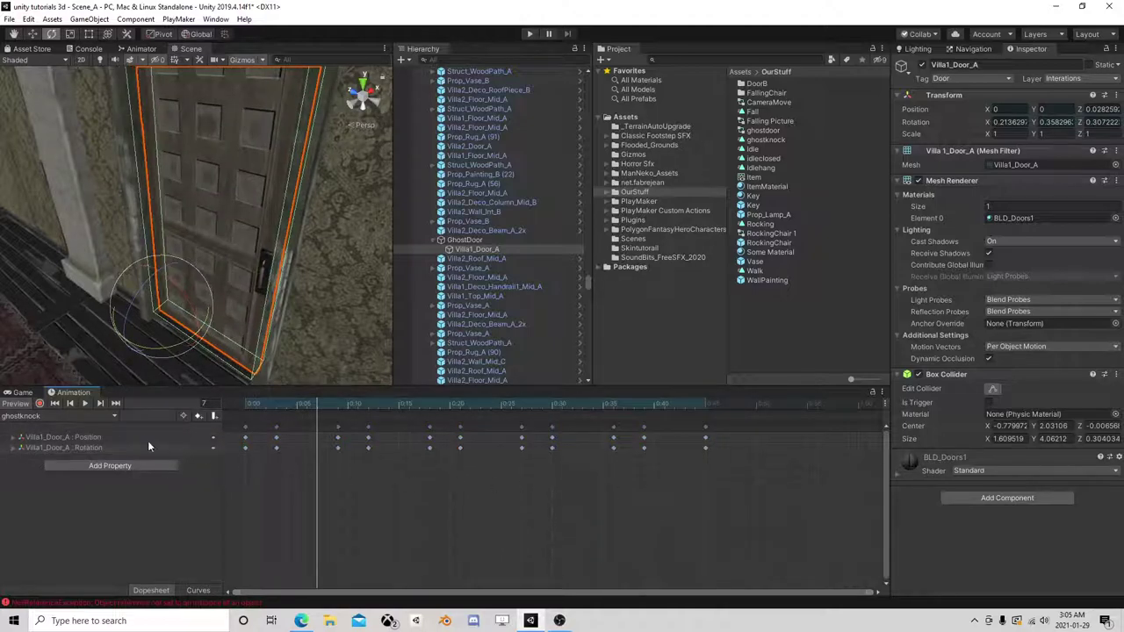
{"action": "left_click", "coordinate": [86, 404]}
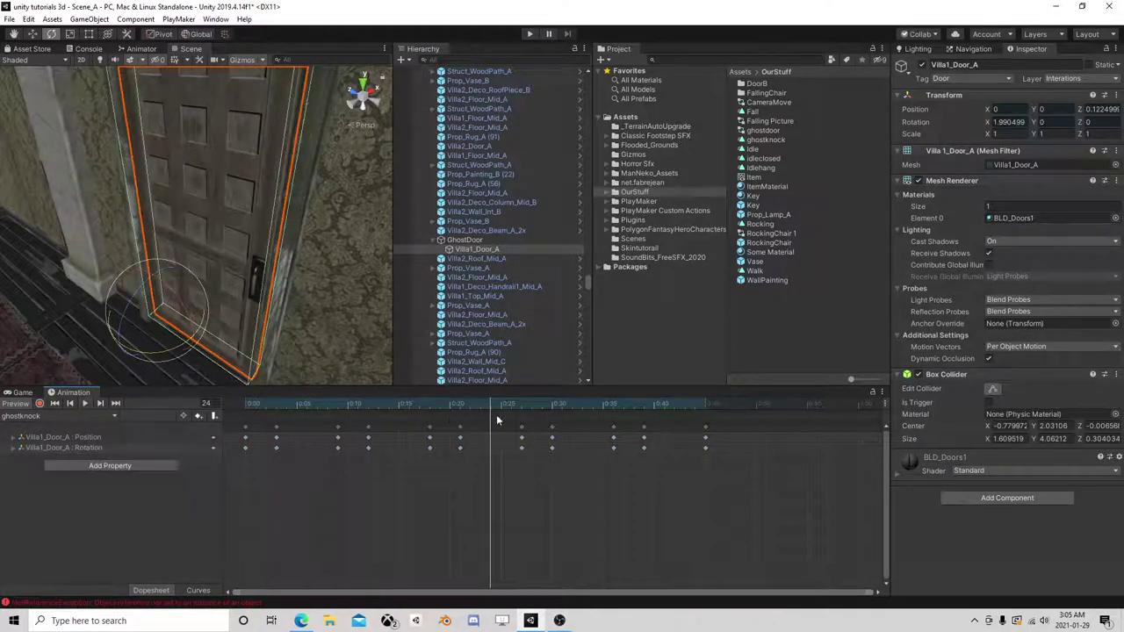
{"action": "left_click_drag", "start_coordinate": [738, 428], "coordinate": [226, 475]}
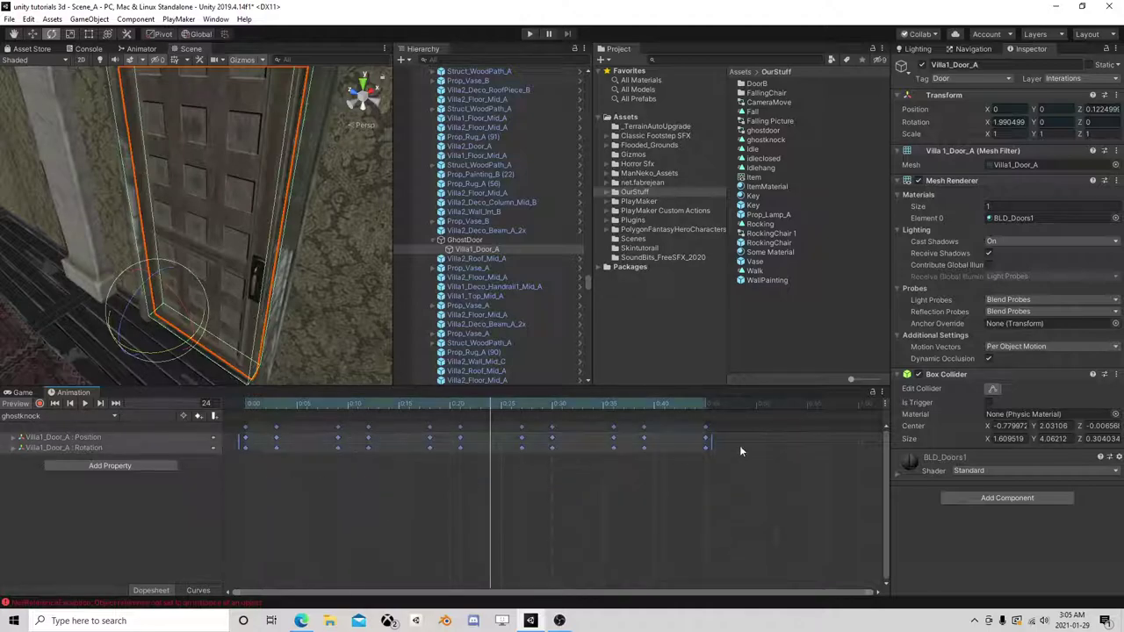
{"action": "left_click_drag", "start_coordinate": [714, 441], "coordinate": [861, 455]}
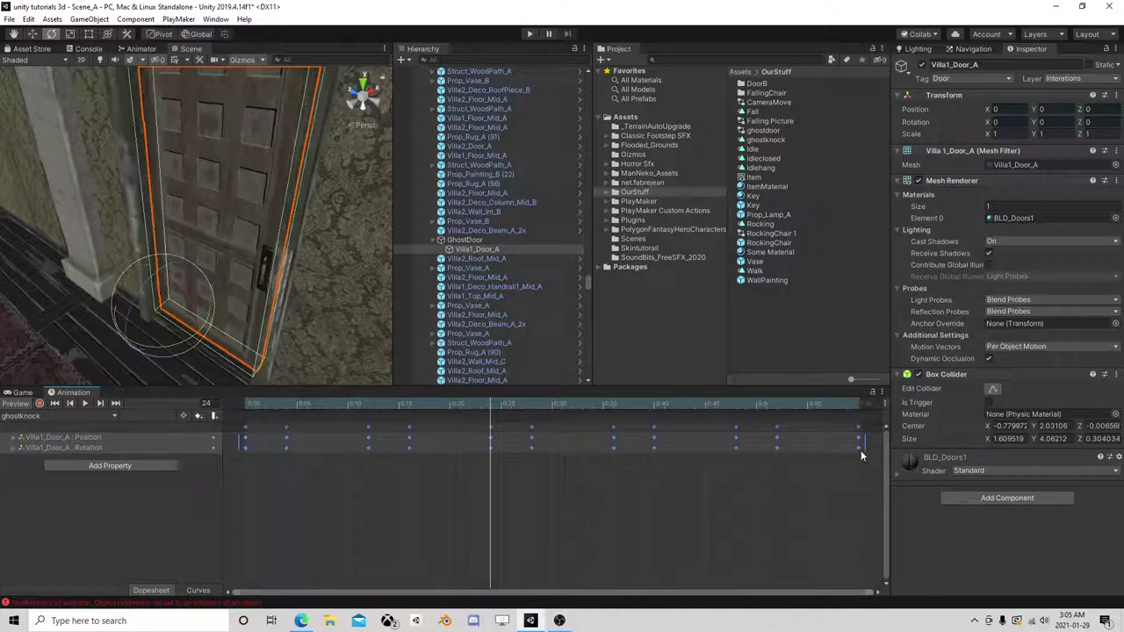
{"action": "left_click", "coordinate": [339, 493]}
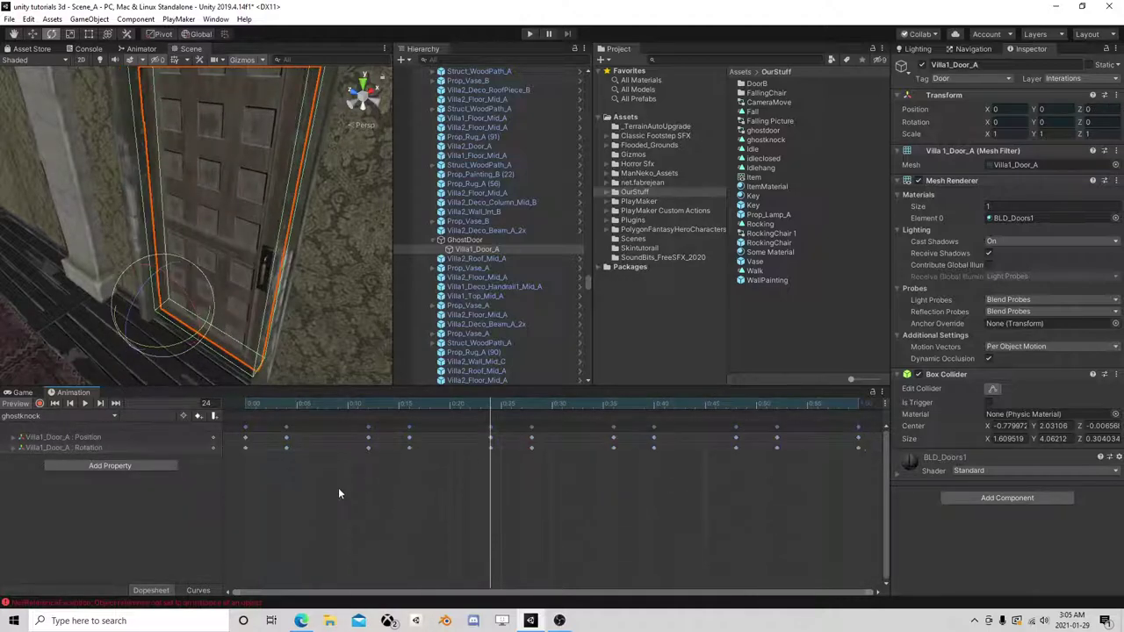
{"action": "left_click", "coordinate": [86, 403]}
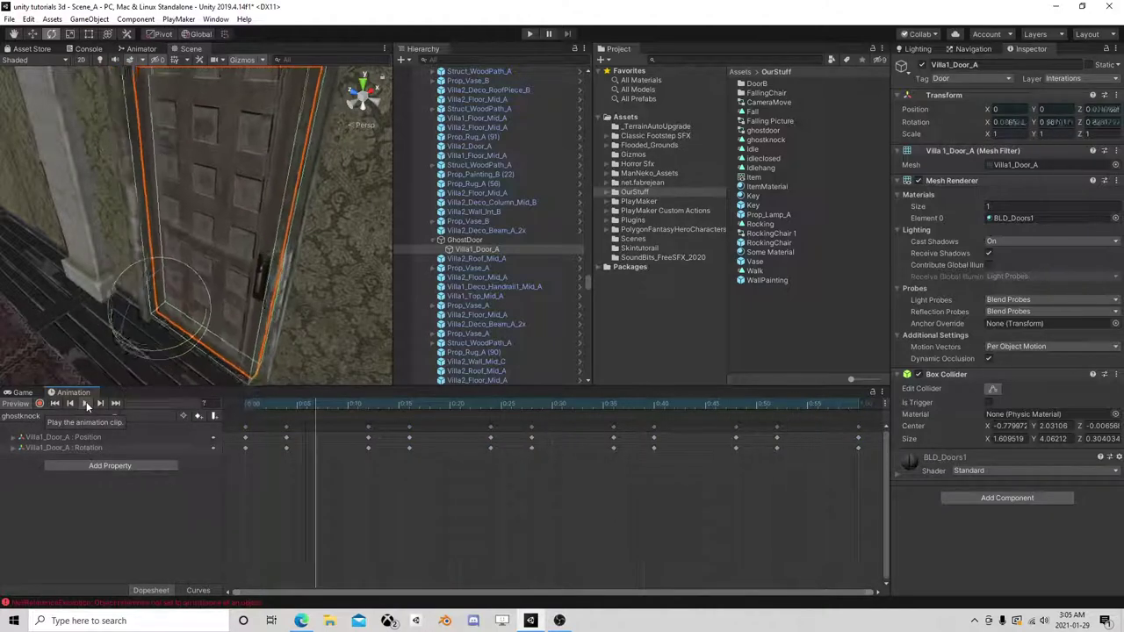
- Slow down ghostknock further by stretching all its position and rotation keys to end at frame 65 and finally at frame 80
{"action": "left_click", "coordinate": [86, 405]}
{"action": "scroll", "coordinate": [631, 471], "scroll_direction": "down", "scroll_amount": 1}
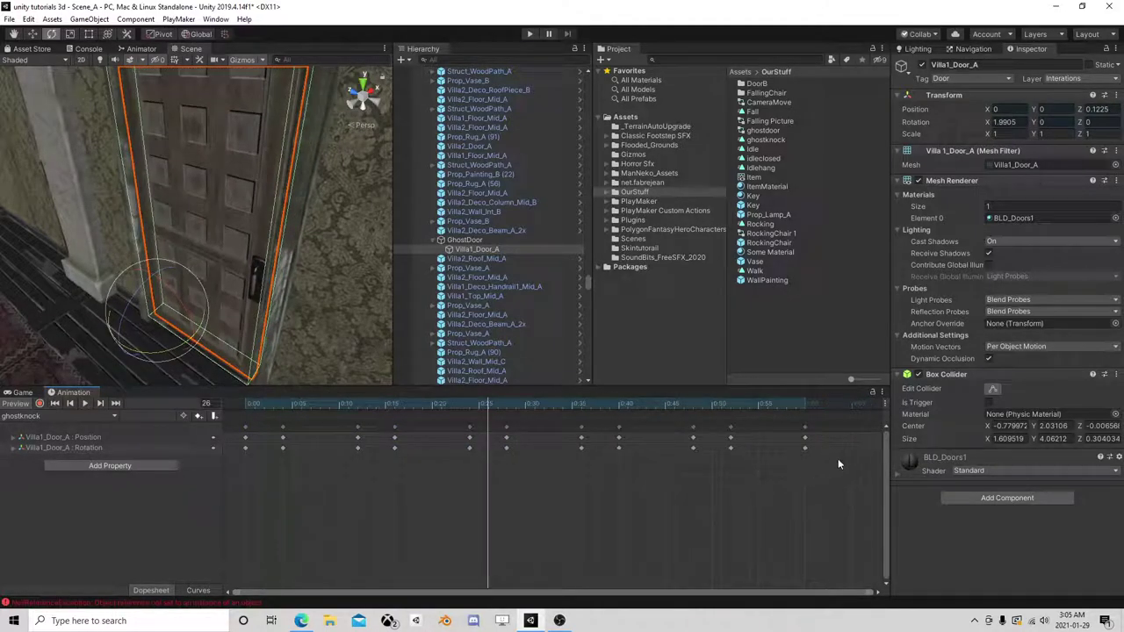
{"action": "left_click_drag", "start_coordinate": [838, 465], "coordinate": [233, 480]}
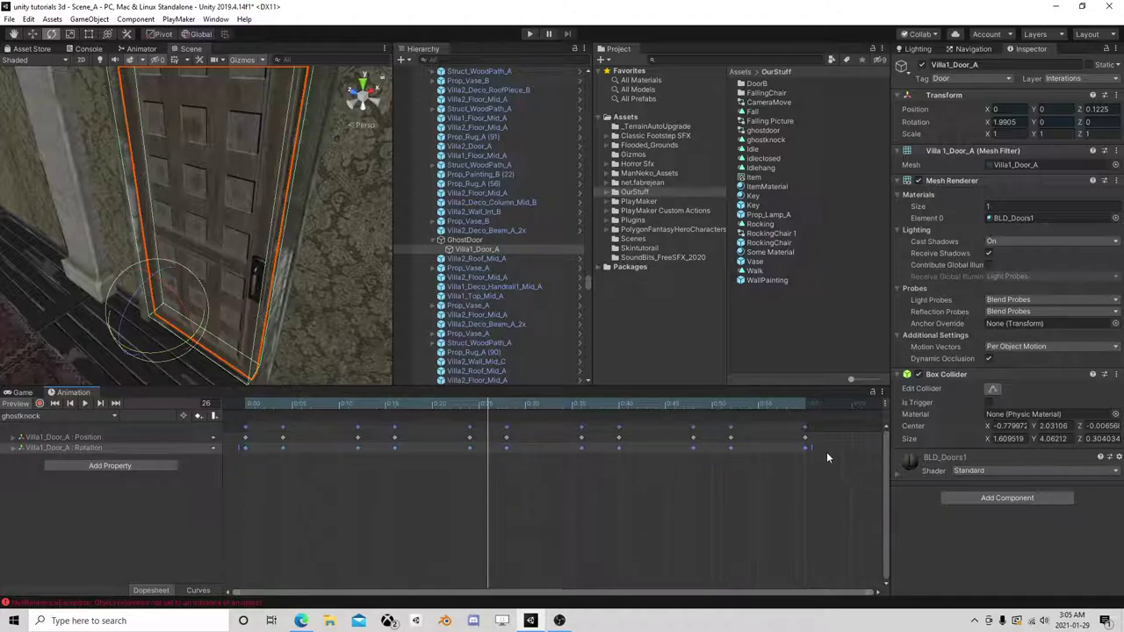
{"action": "left_click_drag", "start_coordinate": [850, 494], "coordinate": [205, 427]}
{"action": "left_click_drag", "start_coordinate": [810, 443], "coordinate": [859, 446]}
{"action": "scroll", "coordinate": [847, 470], "scroll_direction": "down", "scroll_amount": 2}
{"action": "scroll", "coordinate": [847, 474], "scroll_direction": "down", "scroll_amount": 3}
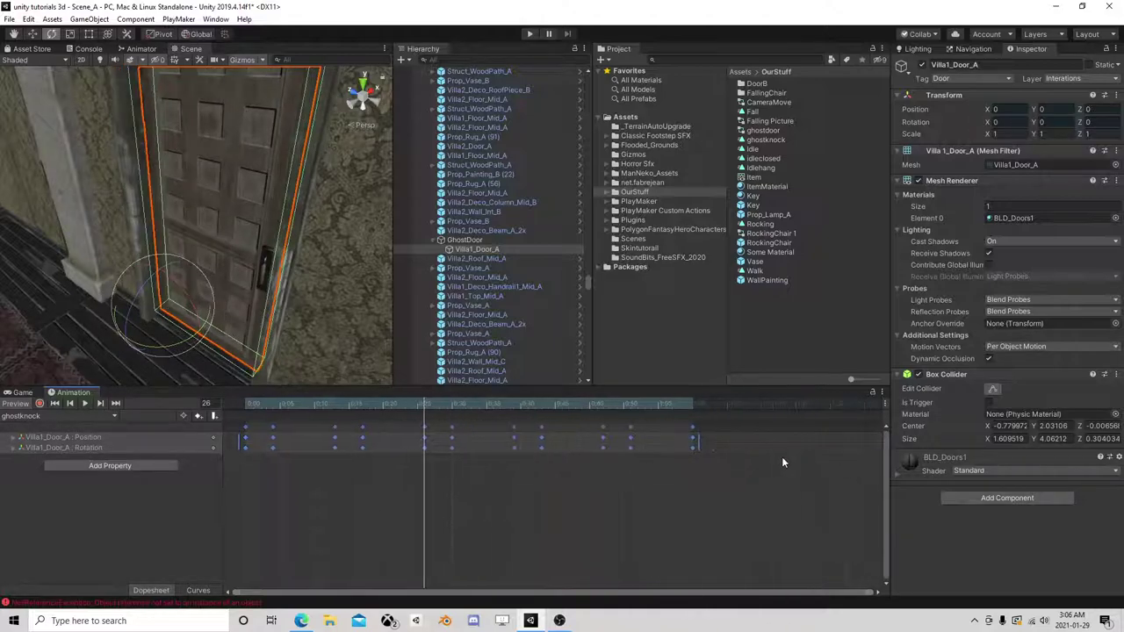
{"action": "left_click_drag", "start_coordinate": [698, 442], "coordinate": [797, 443]}
- Play back the stretched ghostknock clip, deselect its keys and bring the playhead back to the start, ending at frame 1
{"action": "left_click", "coordinate": [85, 403]}
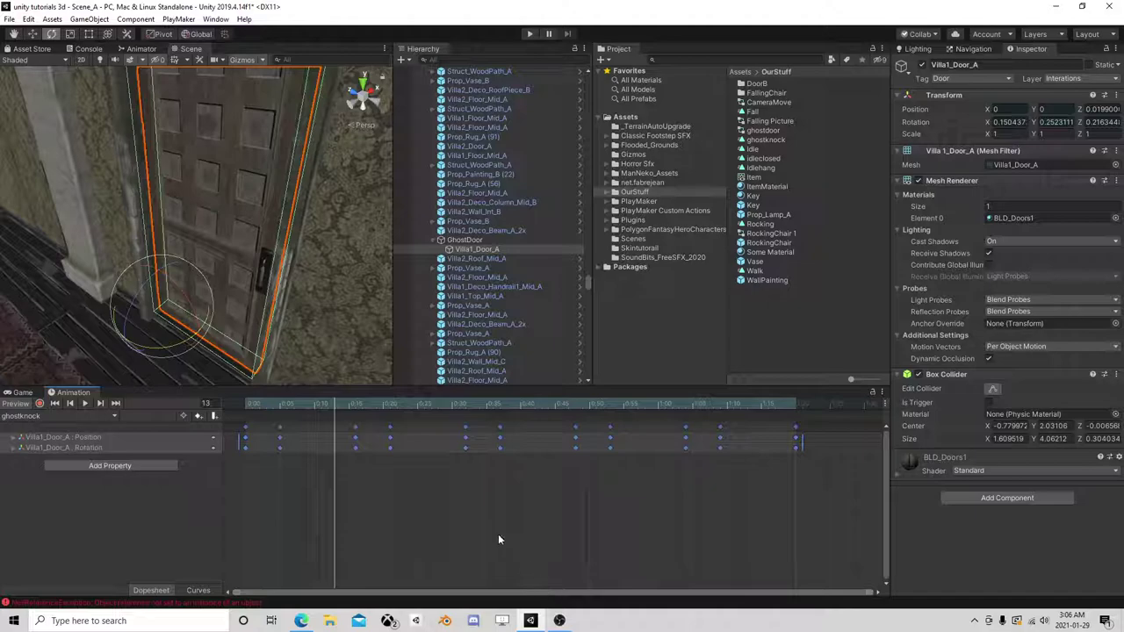
{"action": "scroll", "coordinate": [263, 507], "scroll_direction": "down", "scroll_amount": 1}
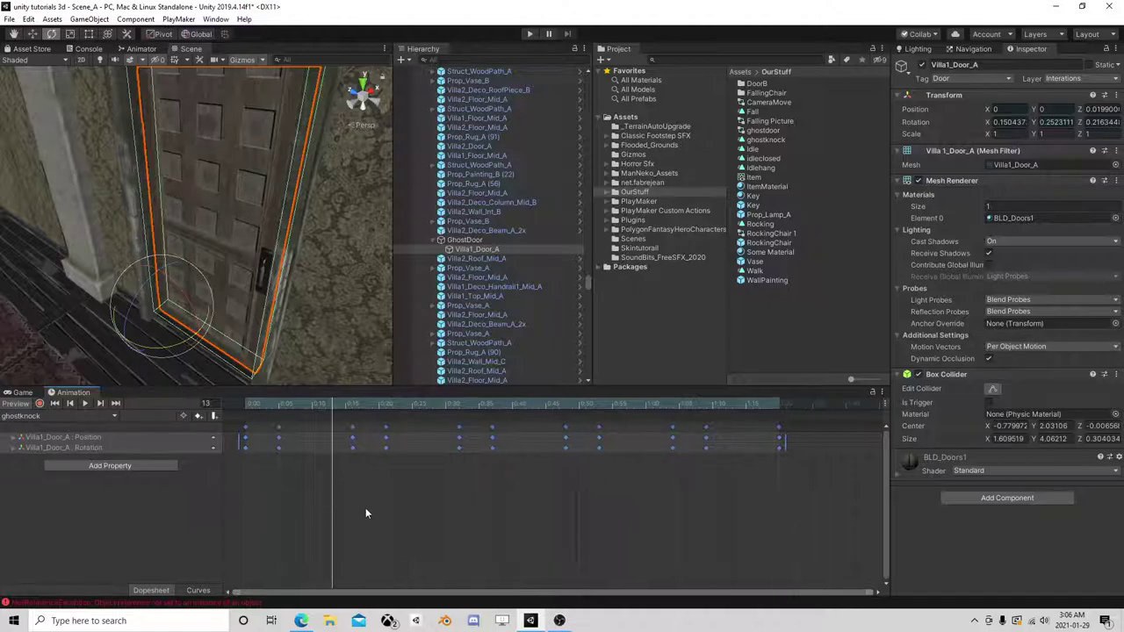
{"action": "scroll", "coordinate": [464, 504], "scroll_direction": "down", "scroll_amount": 2}
{"action": "scroll", "coordinate": [413, 509], "scroll_direction": "up", "scroll_amount": 2}
{"action": "left_click", "coordinate": [408, 508]}
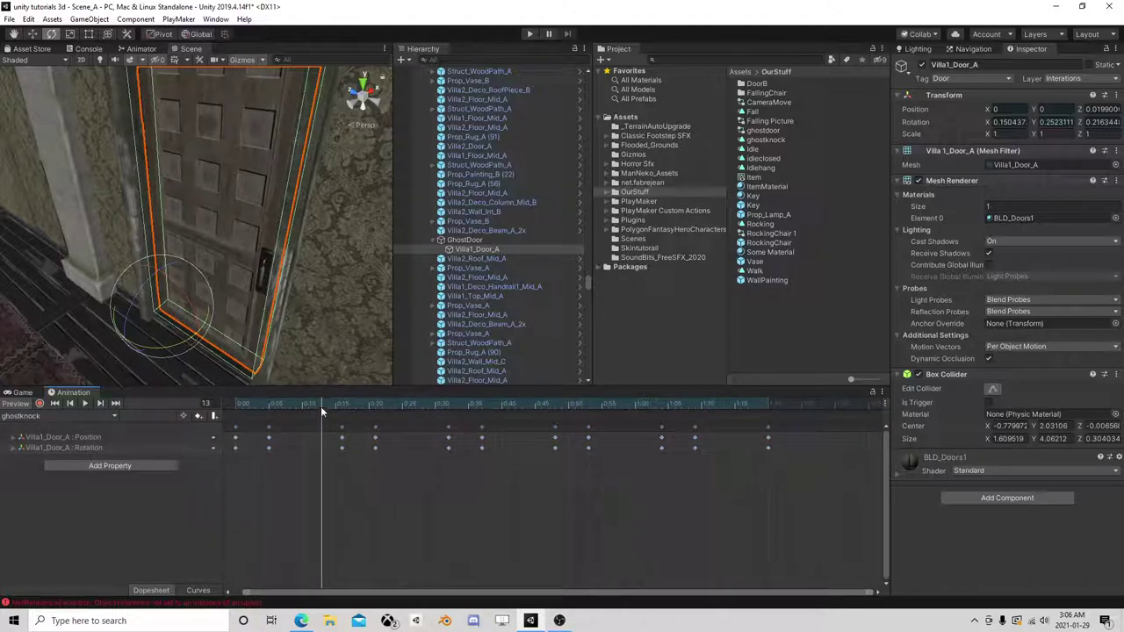
{"action": "left_click_drag", "start_coordinate": [320, 405], "coordinate": [233, 413]}
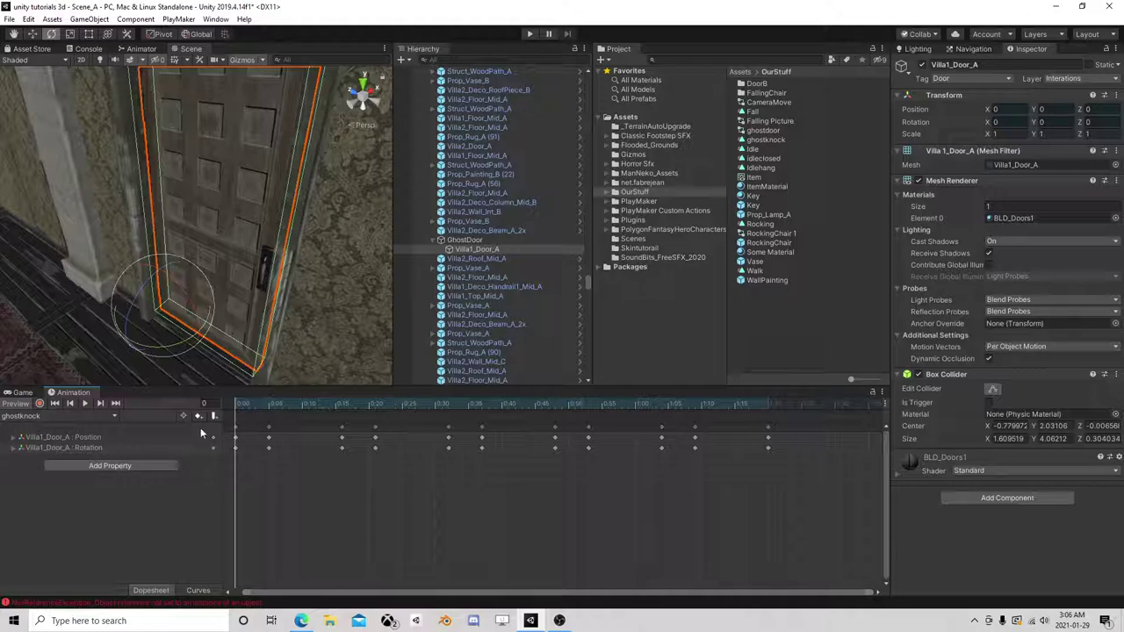
{"action": "mouse_move", "coordinate": [237, 407]}
{"action": "left_mouse_down"}
{"action": "mouse_move", "coordinate": [257, 404]}
{"action": "mouse_move", "coordinate": [243, 411]}
{"action": "left_mouse_up"}
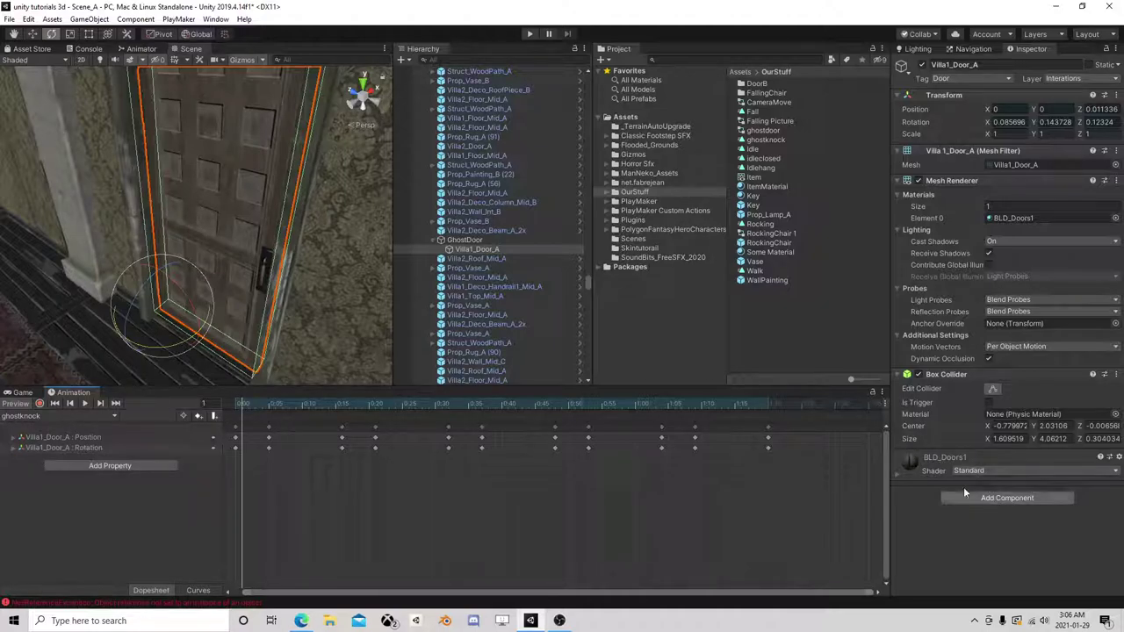
- Add a PlayMaker FSM component to the GhostDoor parent object and open it for editing
{"action": "left_click", "coordinate": [480, 240]}
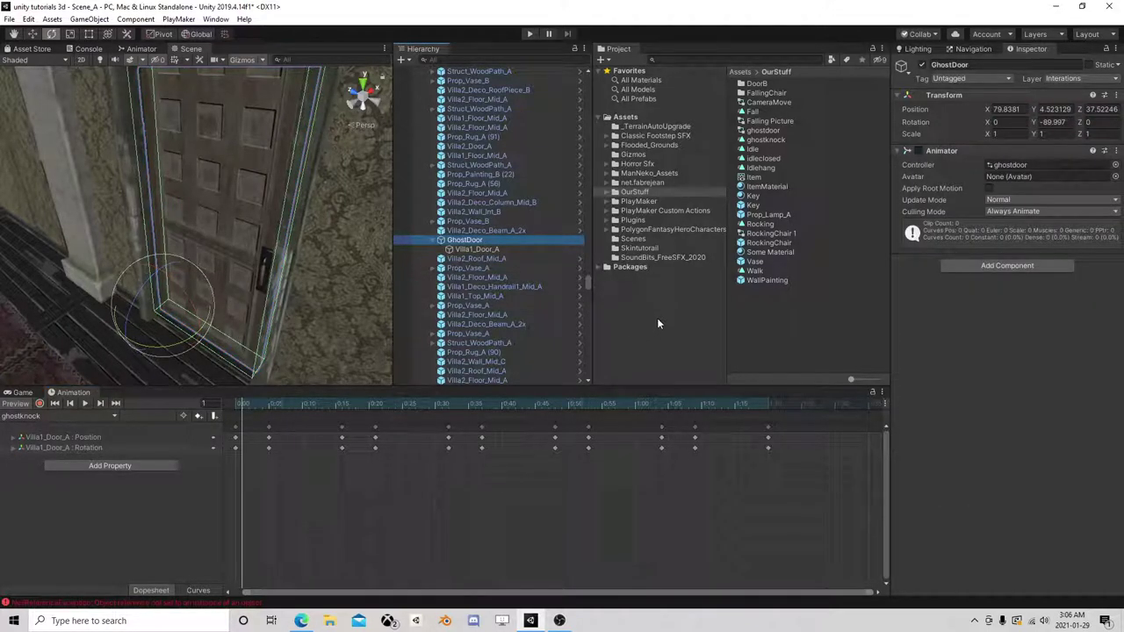
{"action": "left_click", "coordinate": [1008, 265]}
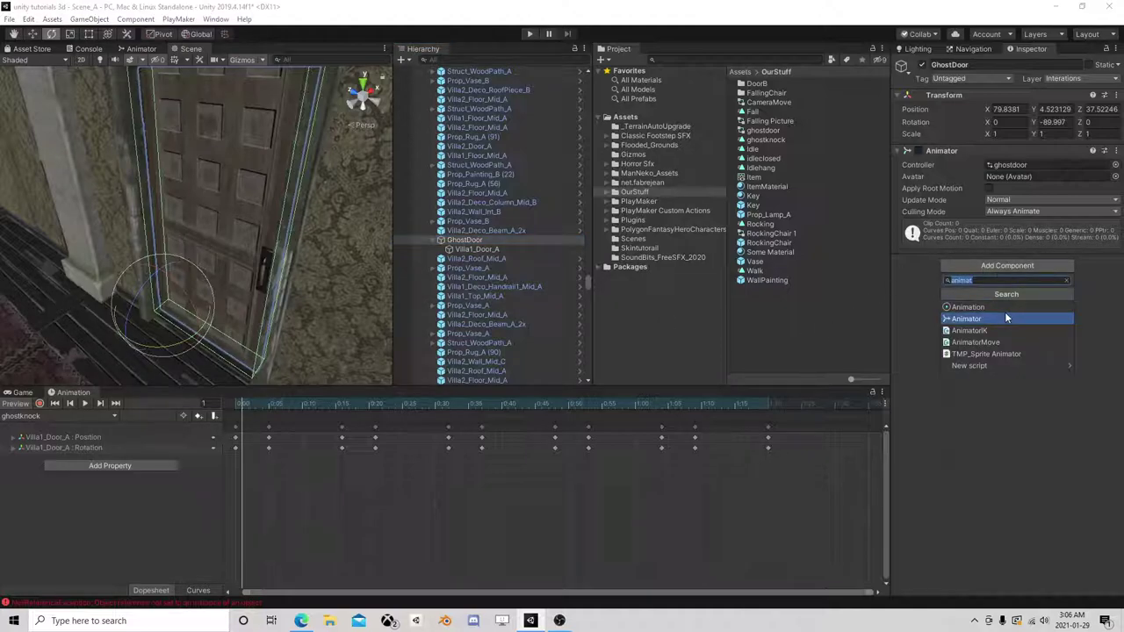
{"action": "type", "text": "fsm"}
{"action": "left_click", "coordinate": [998, 308]}
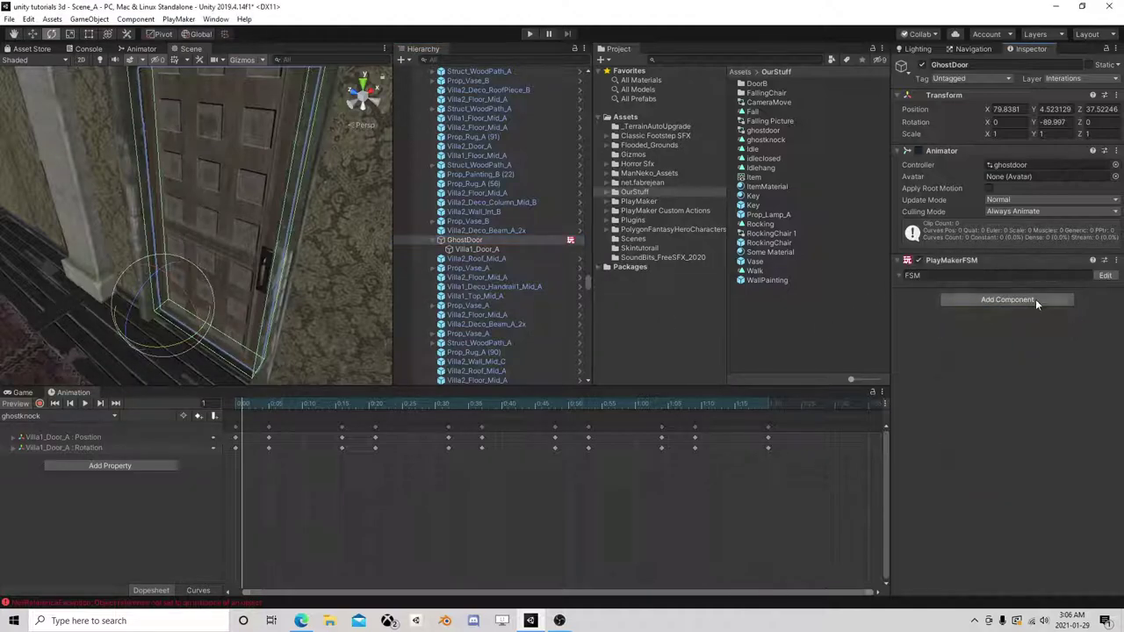
{"action": "left_click", "coordinate": [1104, 277]}
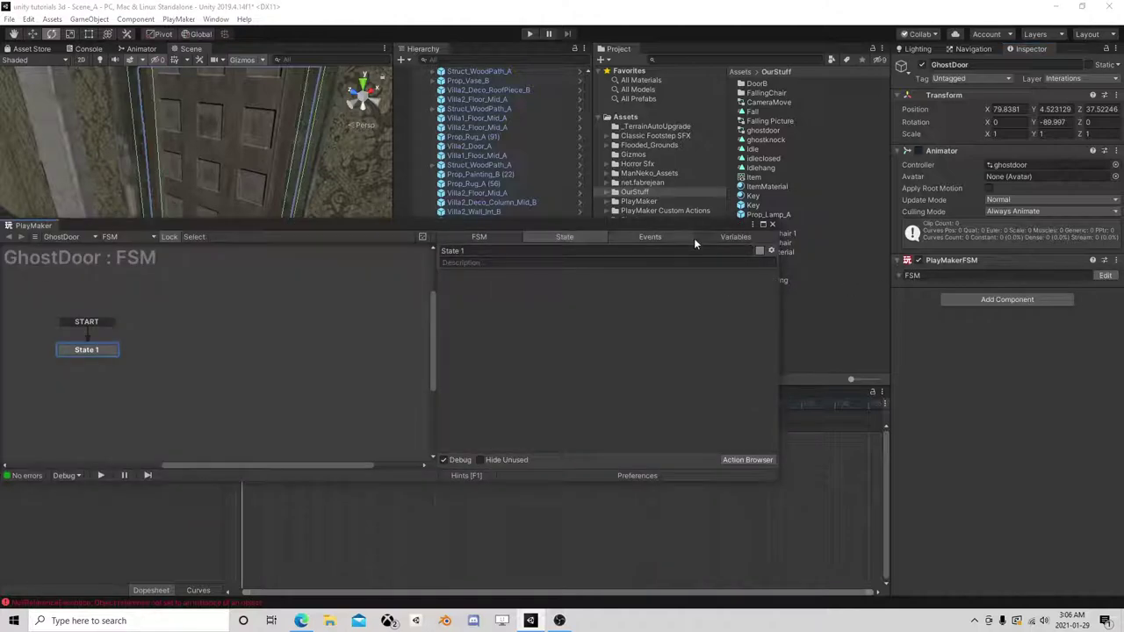
- Add a second state to the GhostDoor FSM beside State 1
{"action": "left_click", "coordinate": [639, 238]}
{"action": "right_click", "coordinate": [196, 338]}
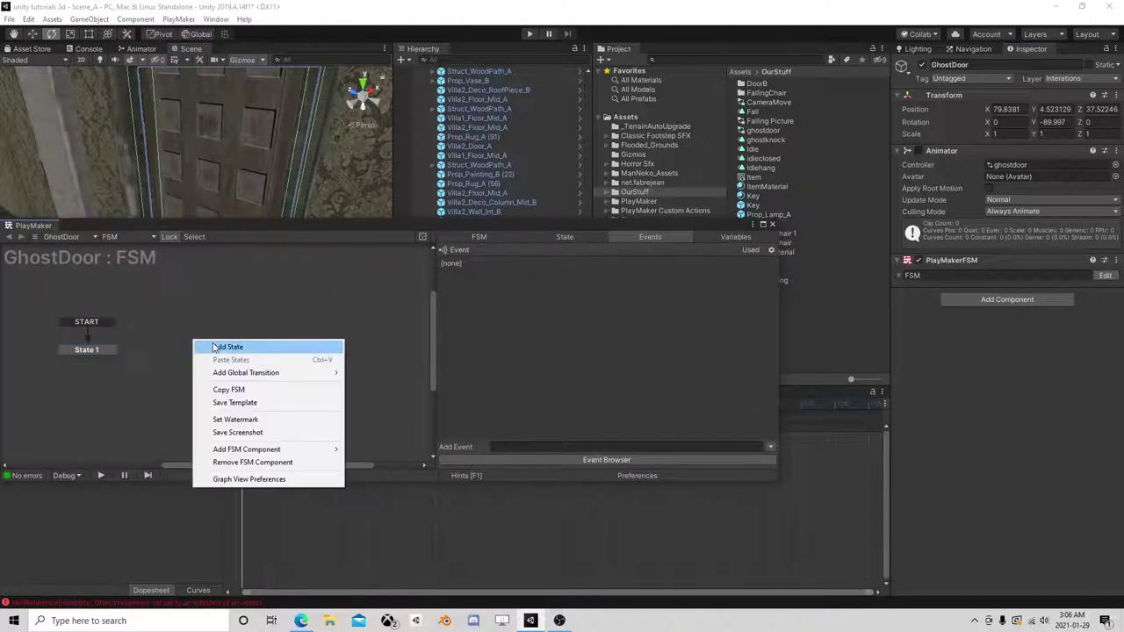
{"action": "left_click", "coordinate": [226, 344]}
{"action": "right_click", "coordinate": [220, 344]}
{"action": "mouse_move", "coordinate": [273, 363]}
{"action": "left_click", "coordinate": [632, 281]}
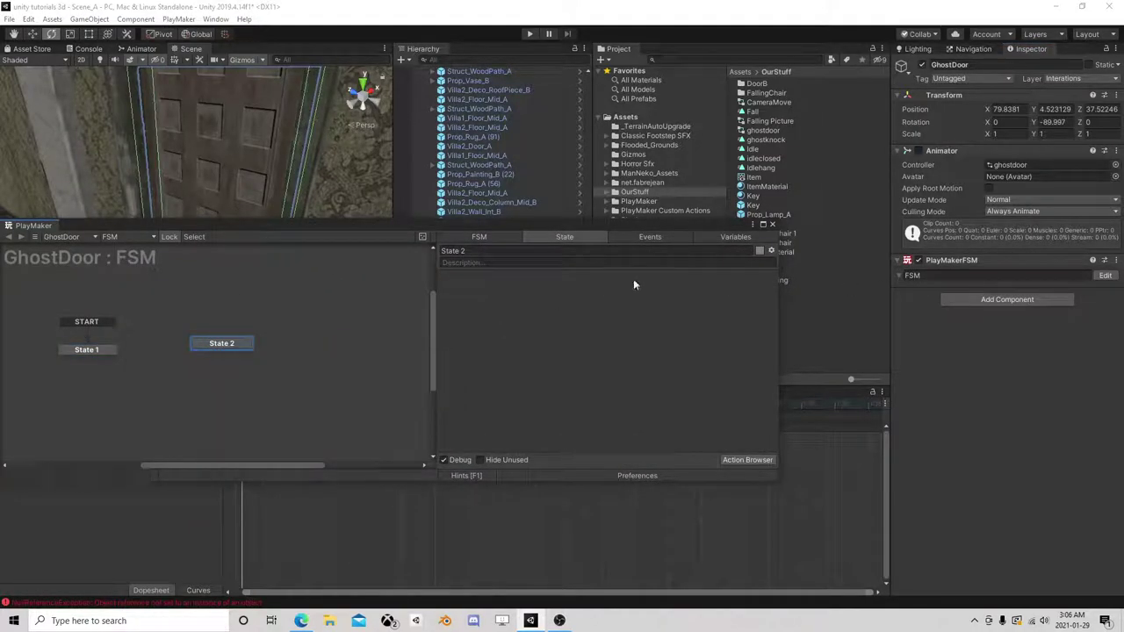
- Create an FSM event named Bang and assign it to State 2 as a global transition
{"action": "left_click", "coordinate": [656, 238]}
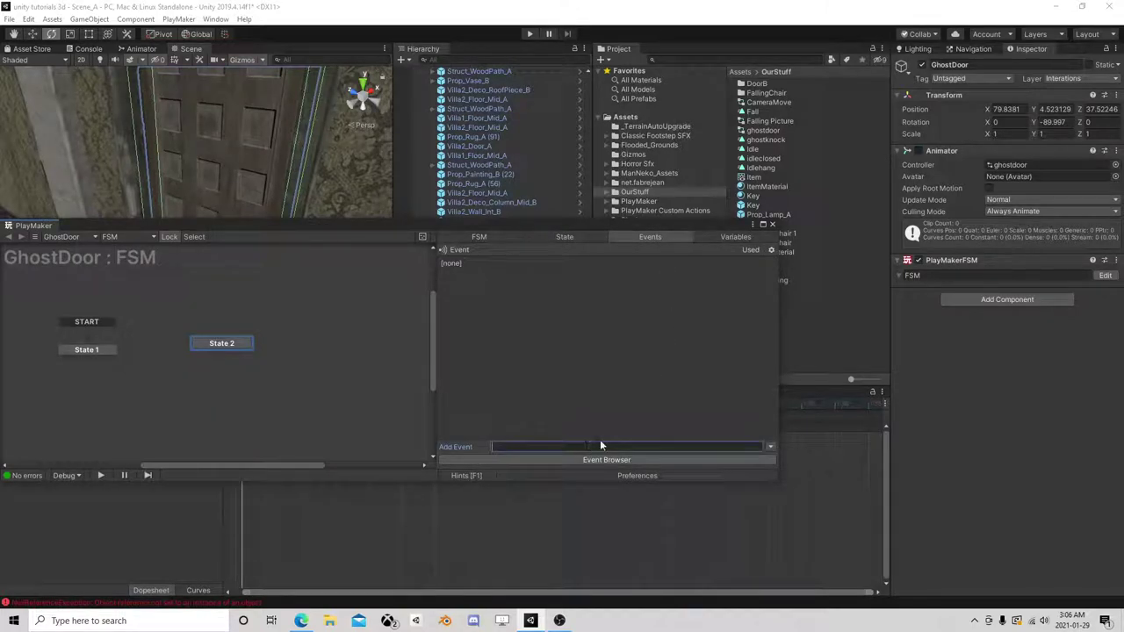
{"action": "type", "text": "Bang"}
{"action": "key", "text": "Return"}
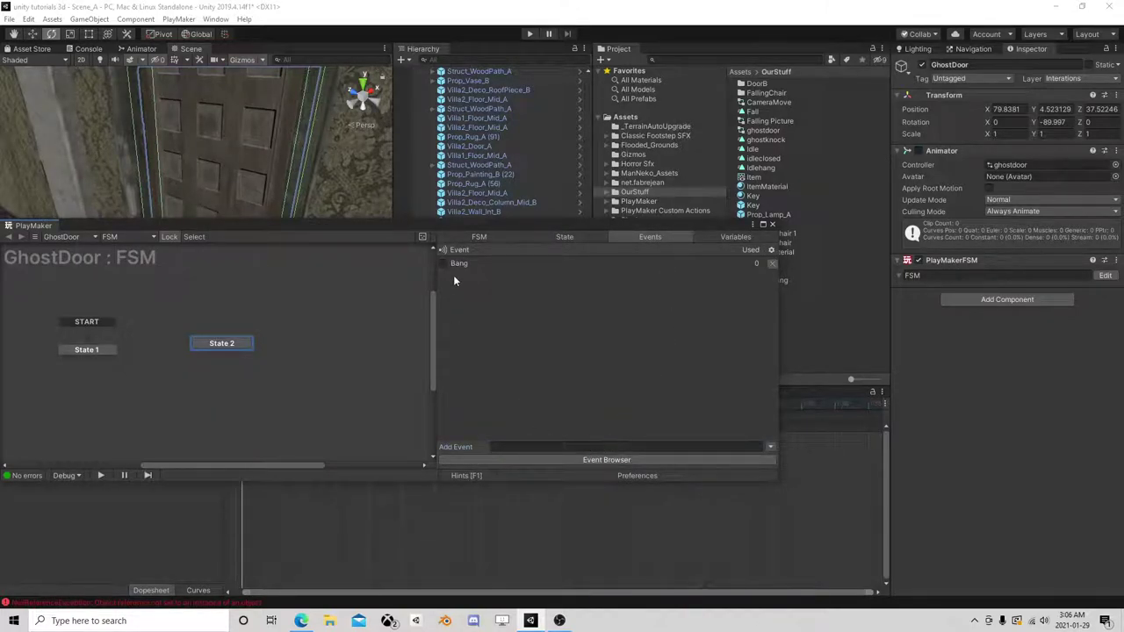
{"action": "right_click", "coordinate": [222, 344]}
{"action": "mouse_move", "coordinate": [268, 365]}
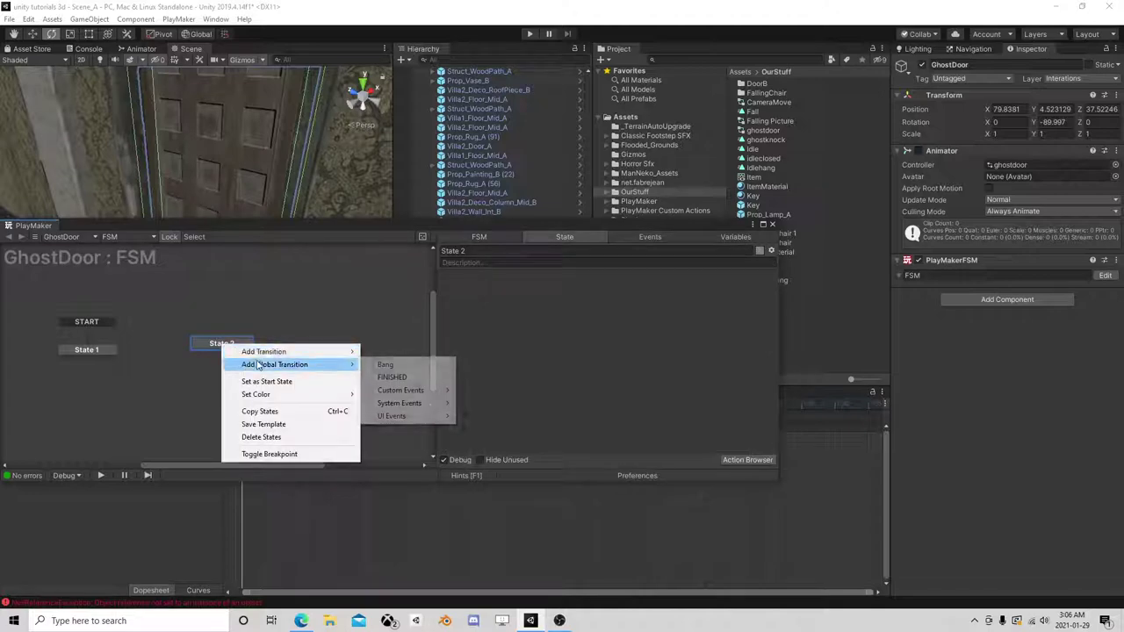
{"action": "left_click", "coordinate": [406, 367]}
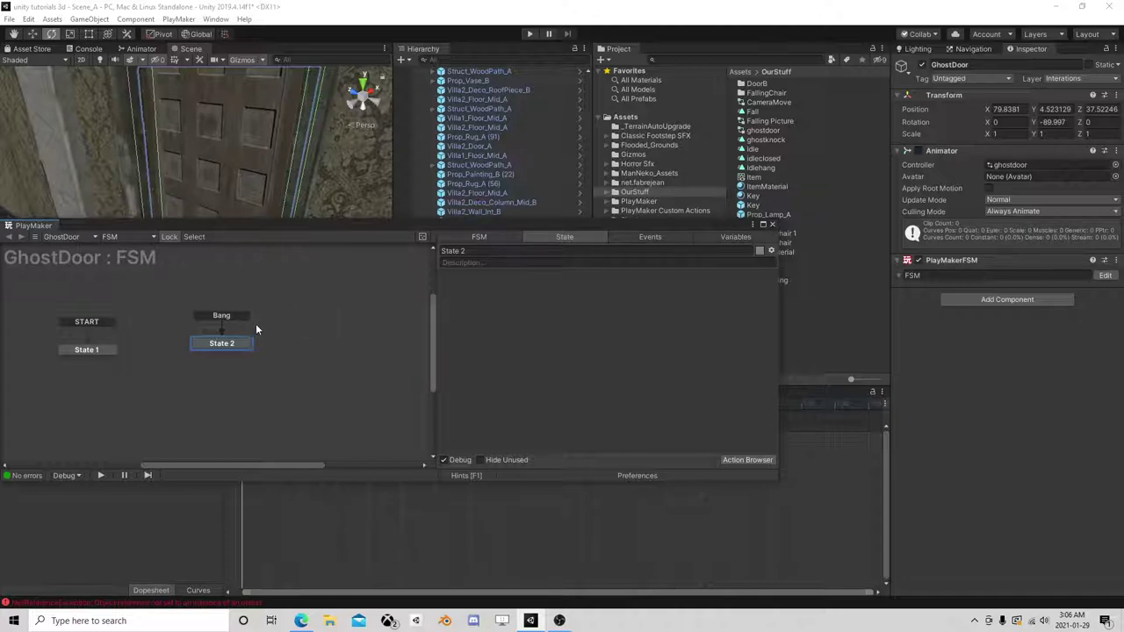
{"action": "left_click_drag", "start_coordinate": [239, 343], "coordinate": [246, 352]}
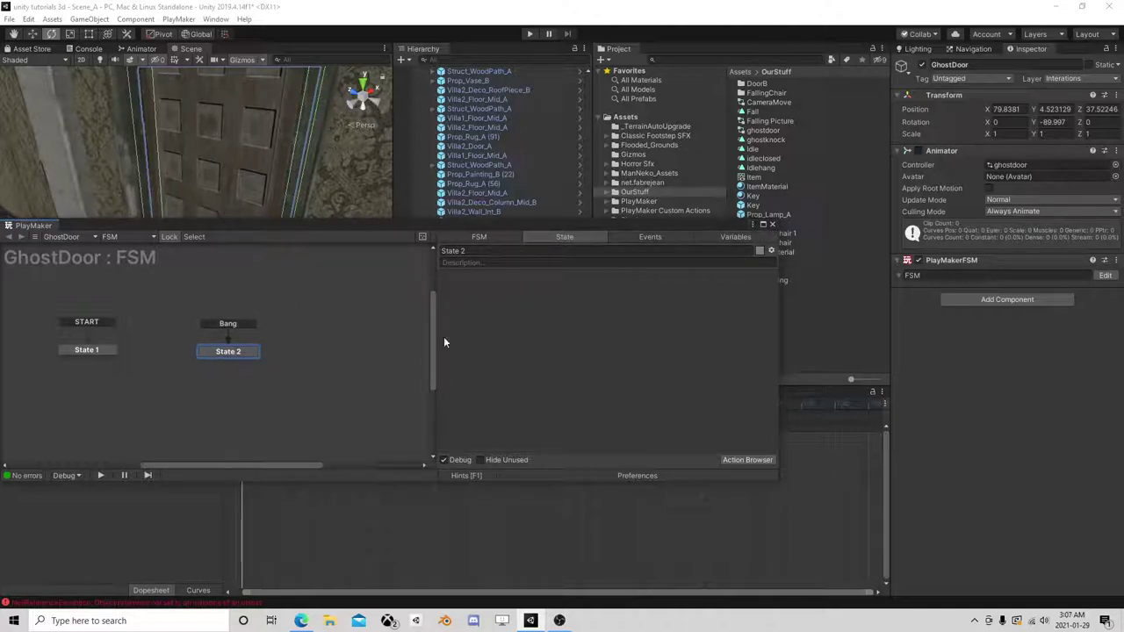
- Find the Audio Play action and add it to State 2 of the GhostDoor FSM
{"action": "left_click", "coordinate": [722, 459]}
{"action": "type", "text": "audio"}
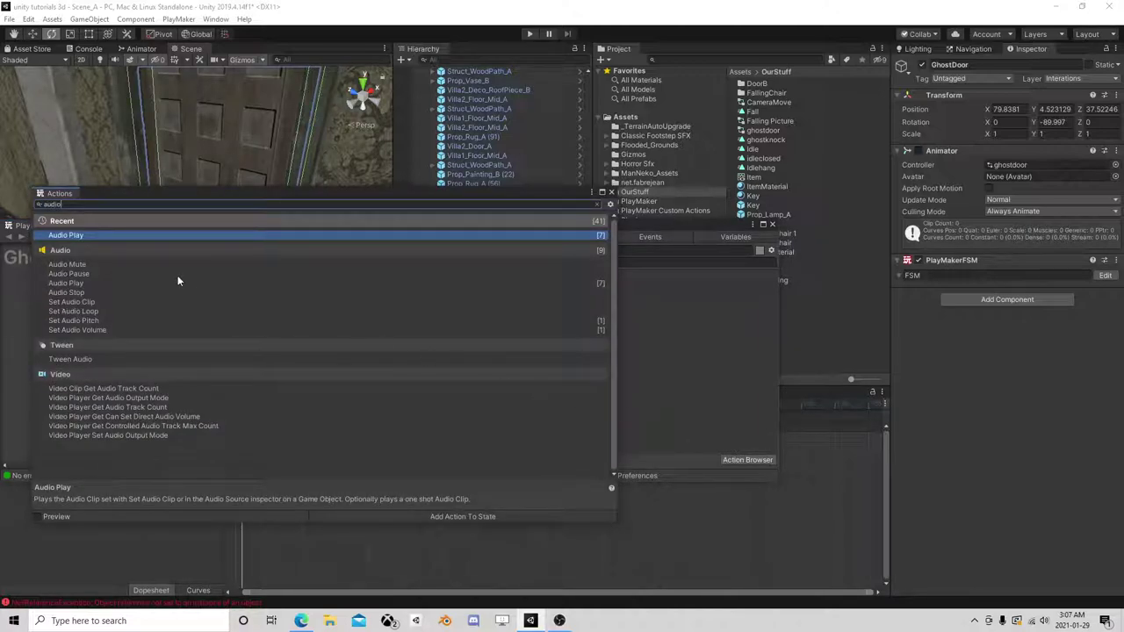
{"action": "double_click", "coordinate": [86, 235]}
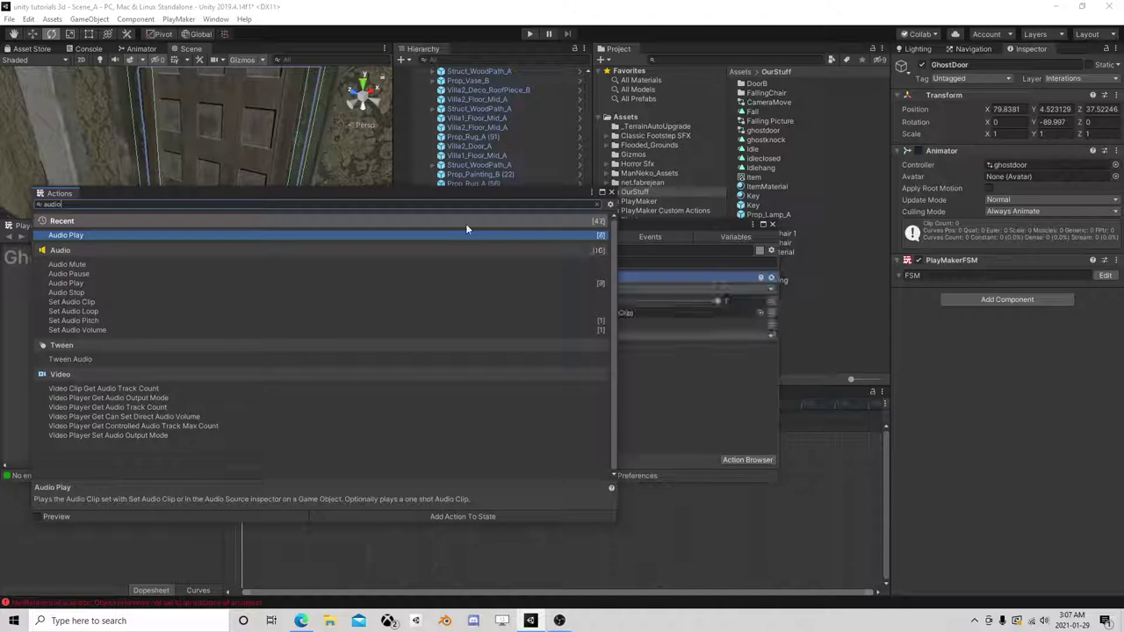
{"action": "left_click", "coordinate": [612, 192]}
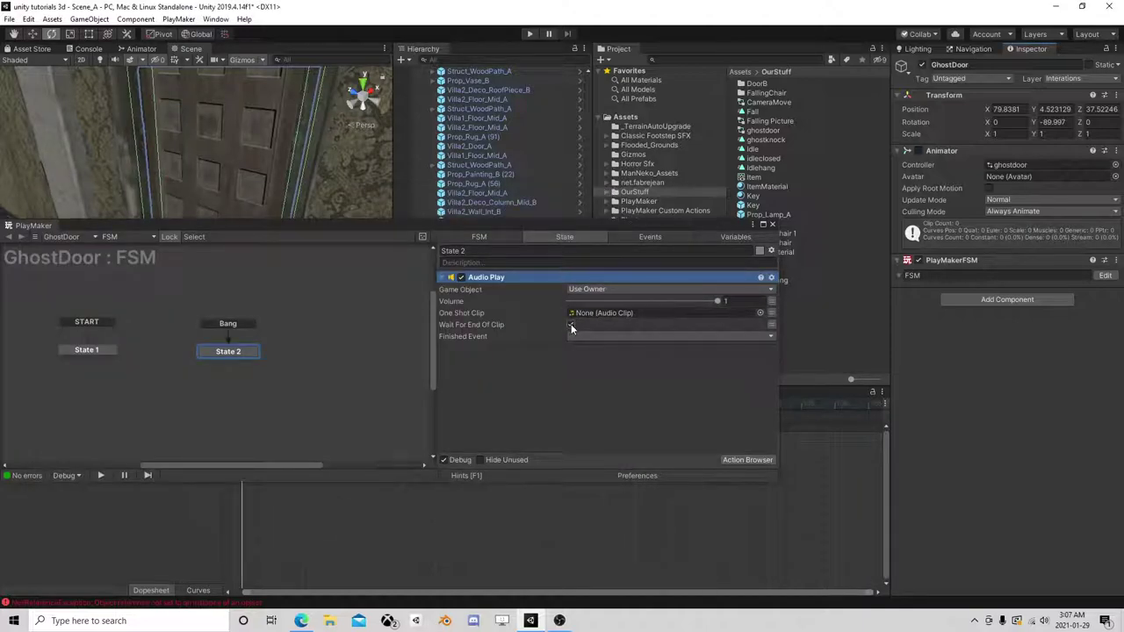
- Search the audio clips for the Audio Play action's One Shot Clip, first for "bang" and then for "hit"
{"action": "left_click", "coordinate": [760, 314]}
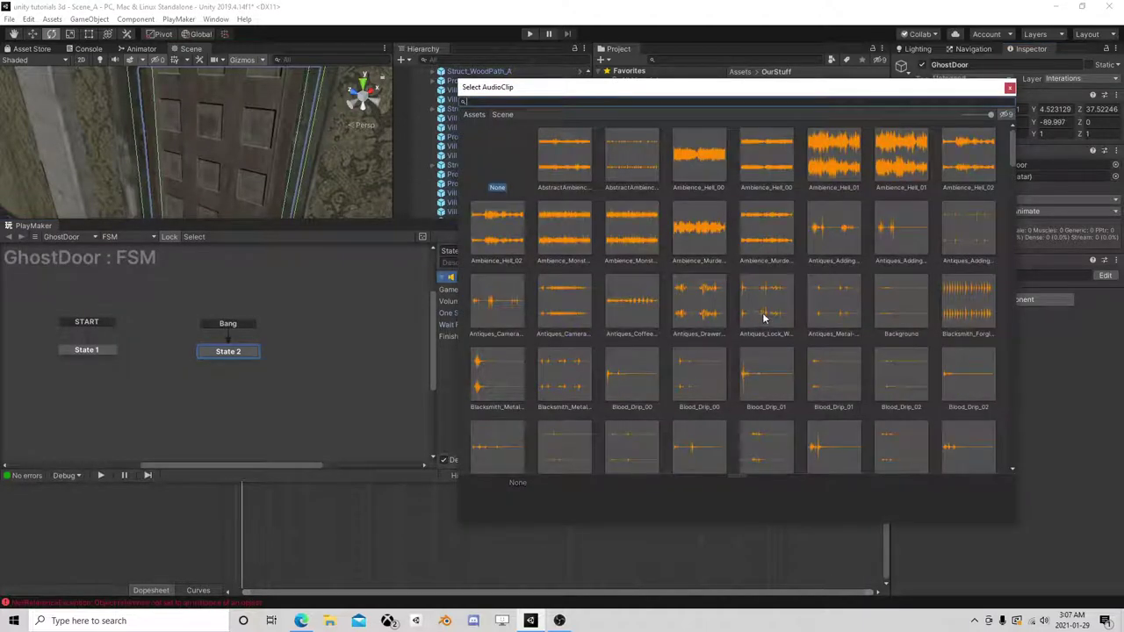
{"action": "type", "text": "bang"}
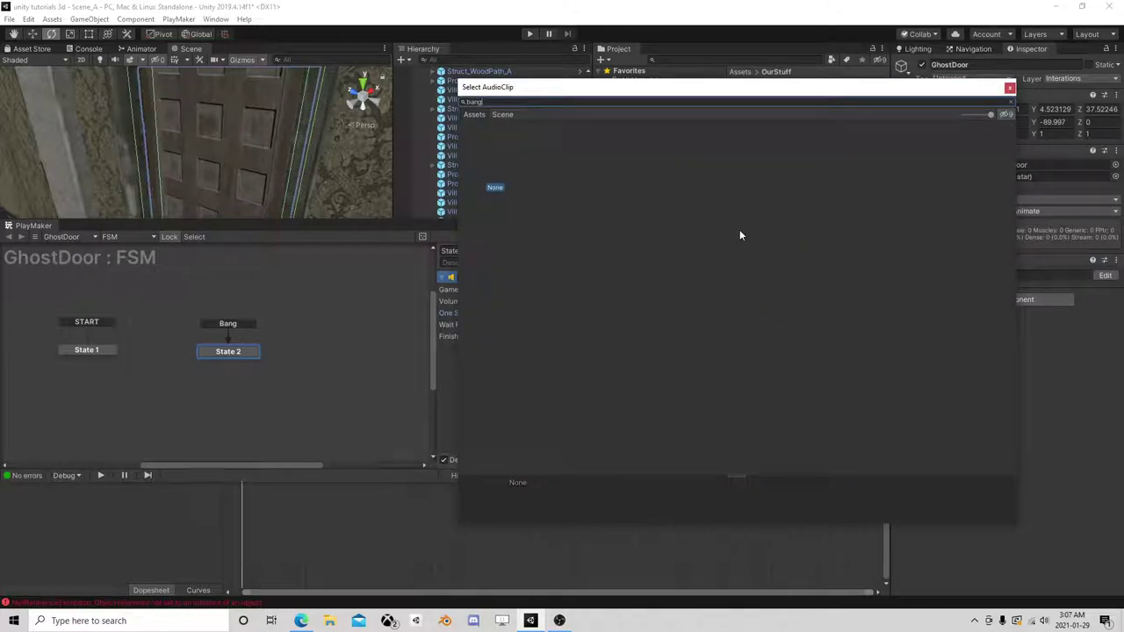
{"action": "key", "text": "BackSpace"}
{"action": "key", "text": "BackSpace"}
{"action": "key", "text": "BackSpace"}
{"action": "key", "text": "BackSpace"}
{"action": "type", "text": "hi"}
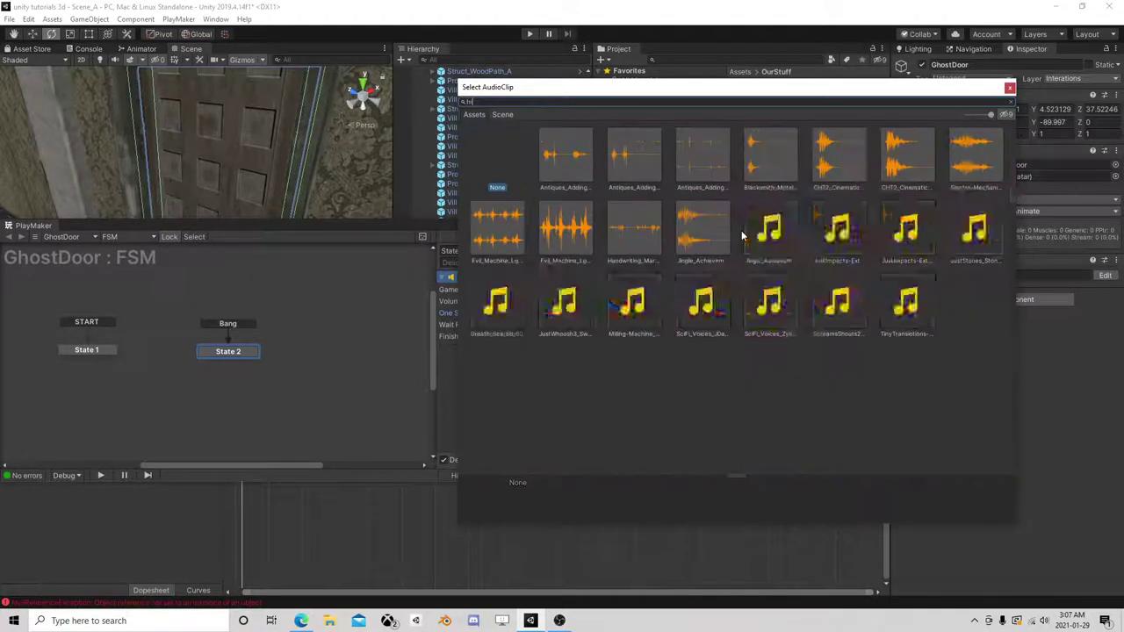
{"action": "type", "text": "t"}
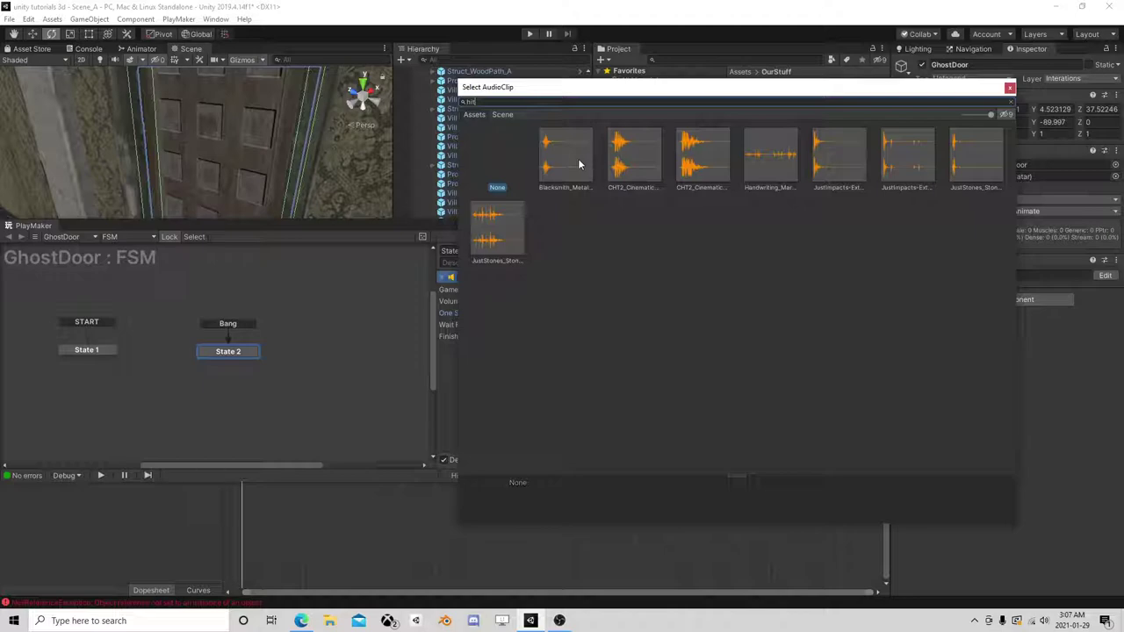
- Audition the hit sounds and assign JustImpacts-Extension2_Misc_Hits_044 as the One Shot Clip
{"action": "left_click", "coordinate": [577, 158]}
{"action": "left_click", "coordinate": [653, 172]}
{"action": "left_click", "coordinate": [711, 167]}
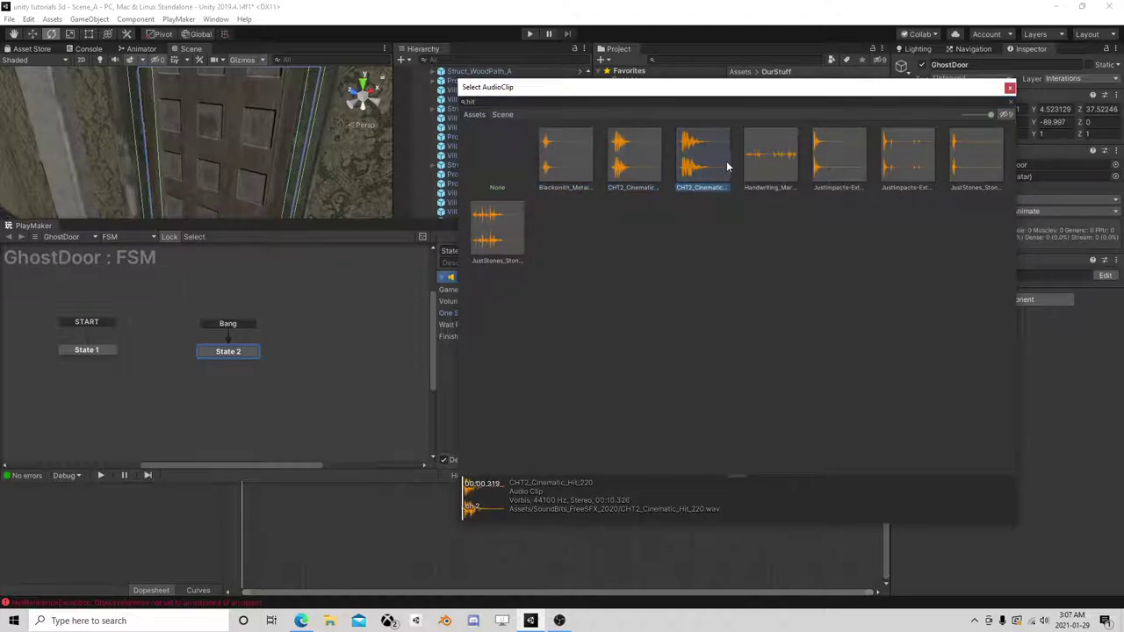
{"action": "left_click", "coordinate": [764, 166]}
{"action": "left_click", "coordinate": [836, 169]}
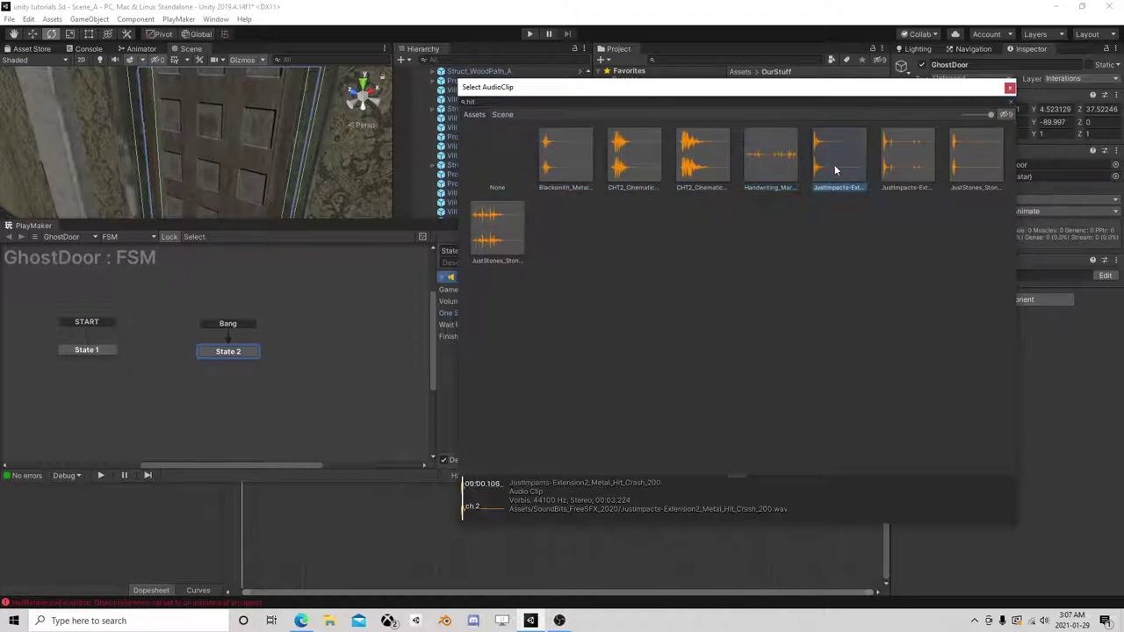
{"action": "left_click", "coordinate": [899, 162]}
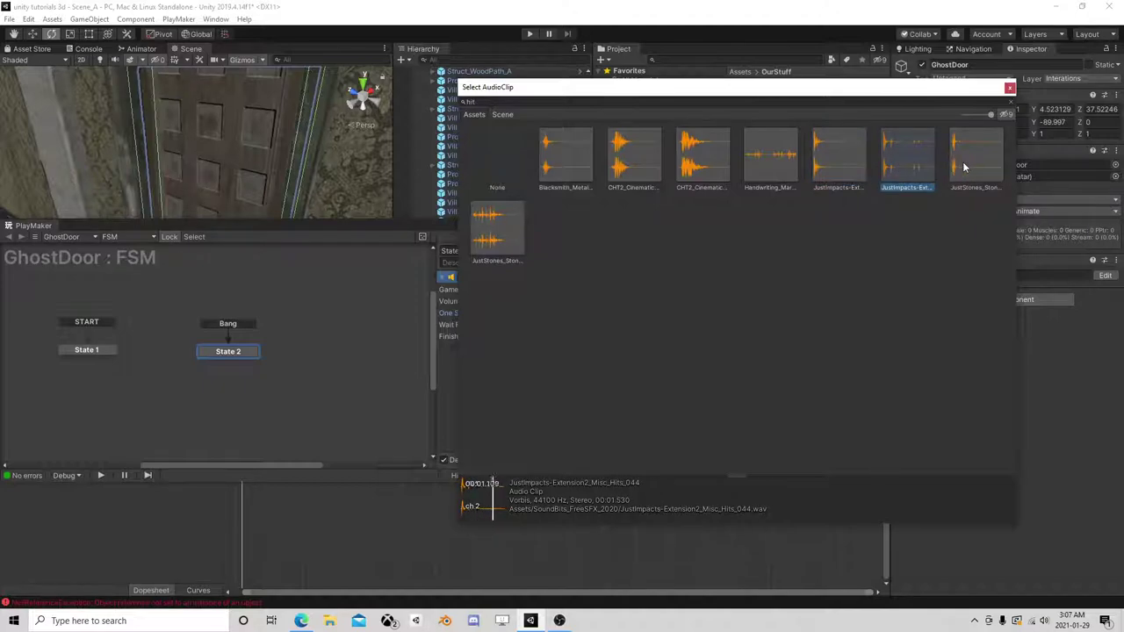
{"action": "left_click", "coordinate": [963, 167]}
{"action": "left_click", "coordinate": [497, 230]}
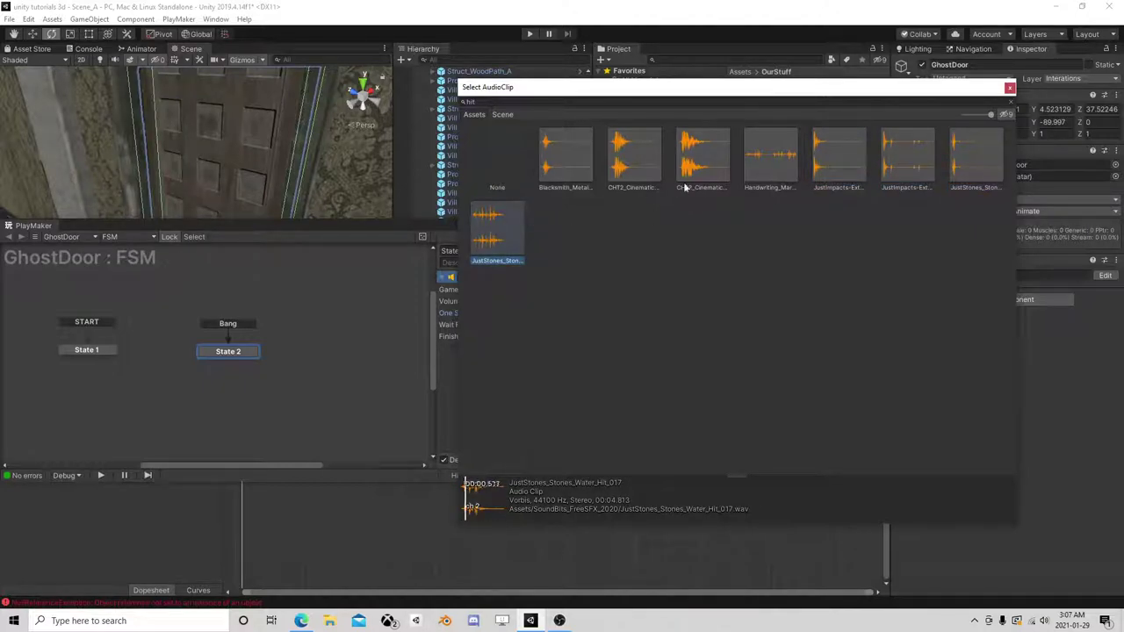
{"action": "left_click", "coordinate": [909, 176]}
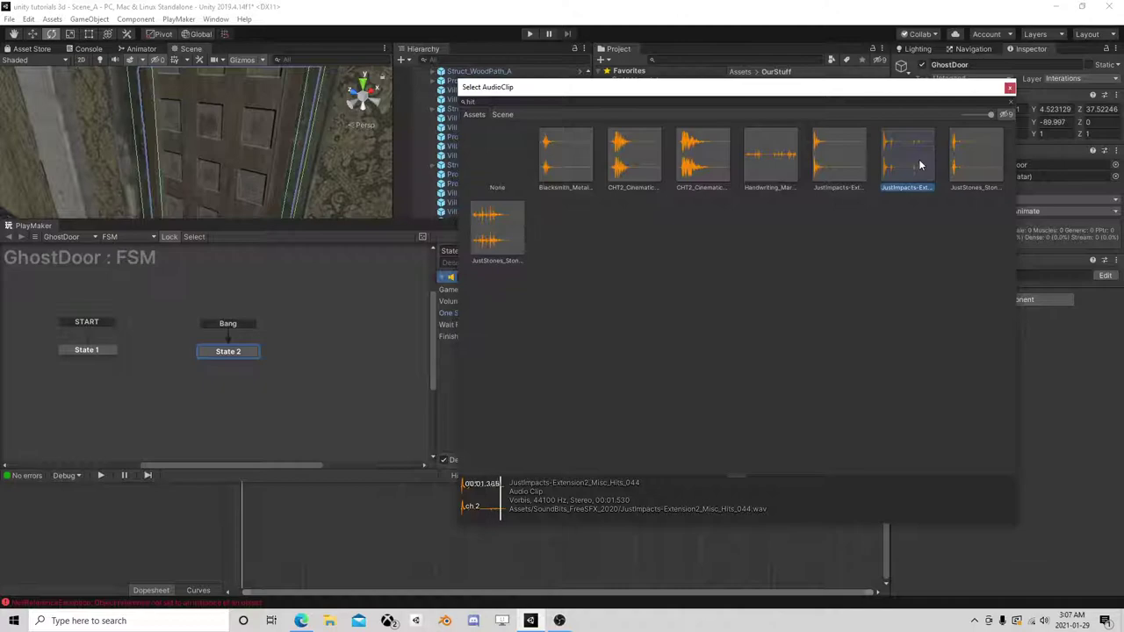
{"action": "left_click", "coordinate": [1010, 87]}
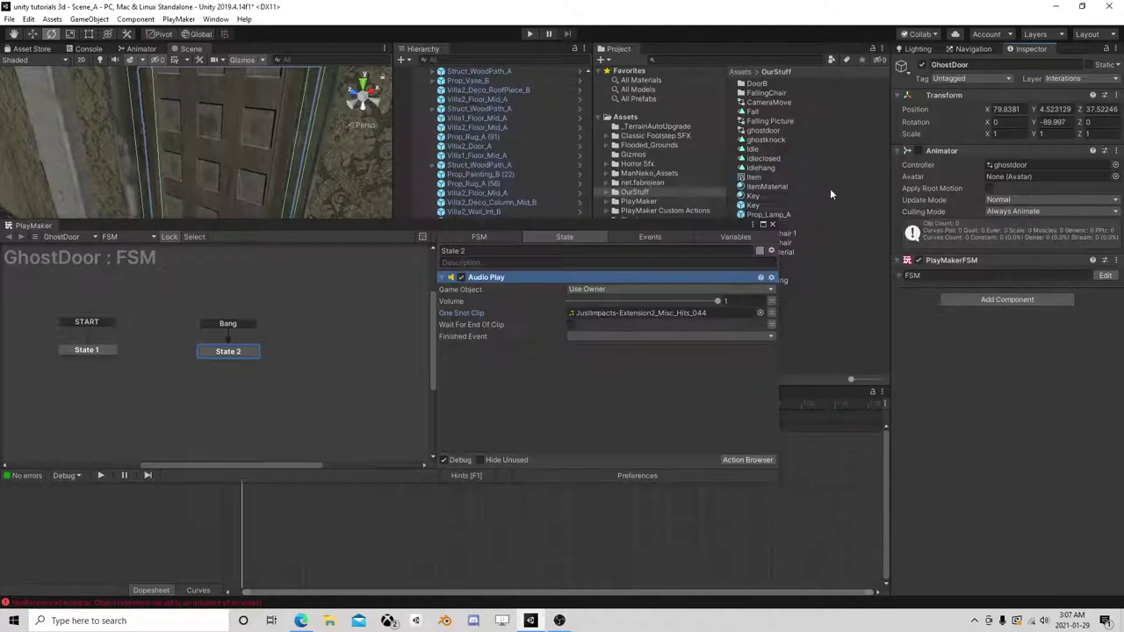
- Audition the bone crack, jingle, monster, scream, knife and zombie clips in the Horror Sfx Wav folder for a knocking sound
{"action": "left_click_drag", "start_coordinate": [717, 224], "coordinate": [460, 155]}
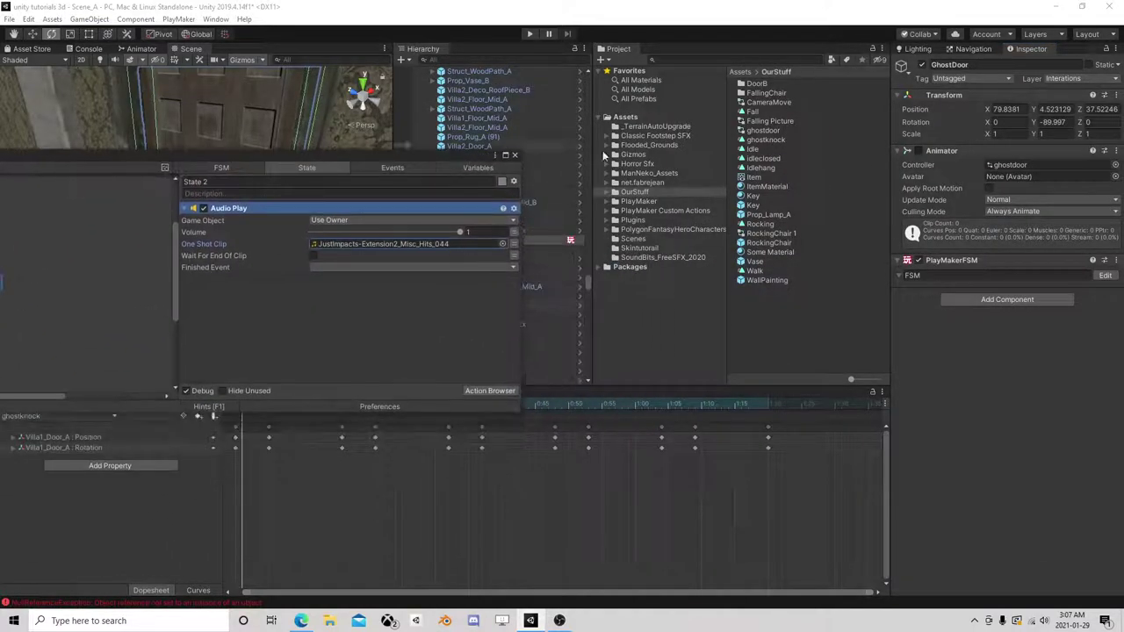
{"action": "left_click", "coordinate": [614, 164]}
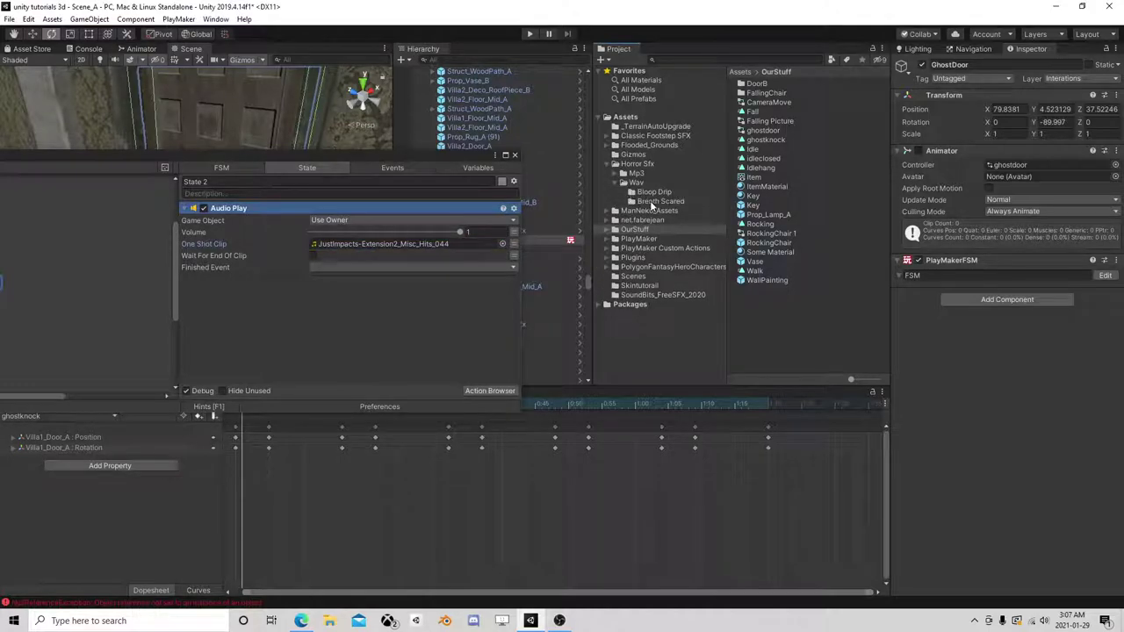
{"action": "left_click", "coordinate": [654, 203]}
{"action": "left_click", "coordinate": [634, 183]}
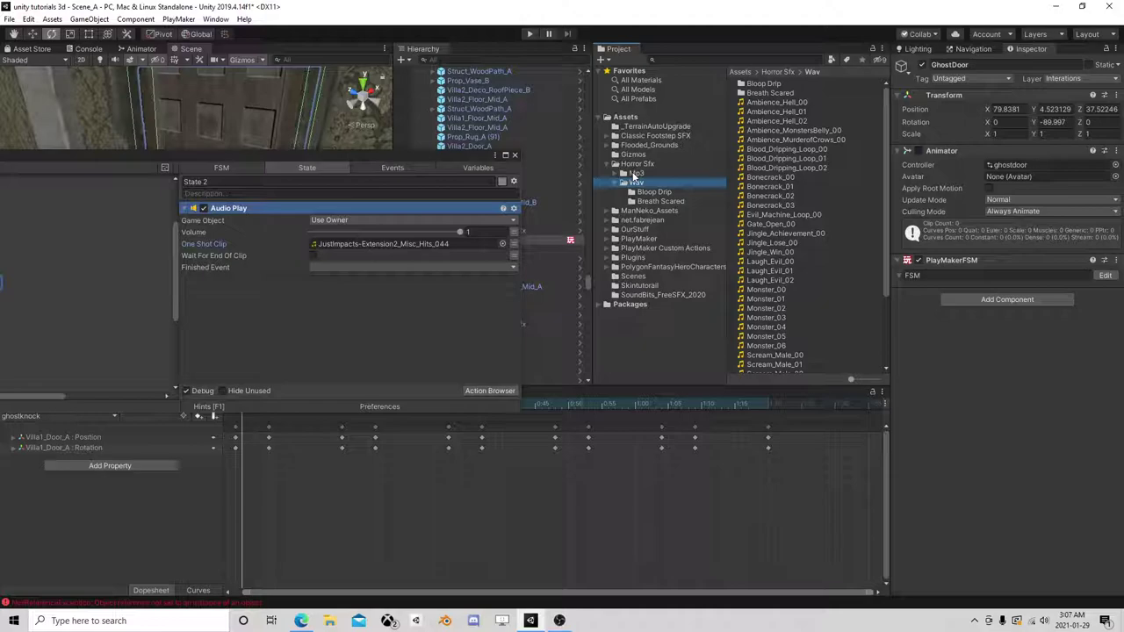
{"action": "left_click", "coordinate": [775, 216]}
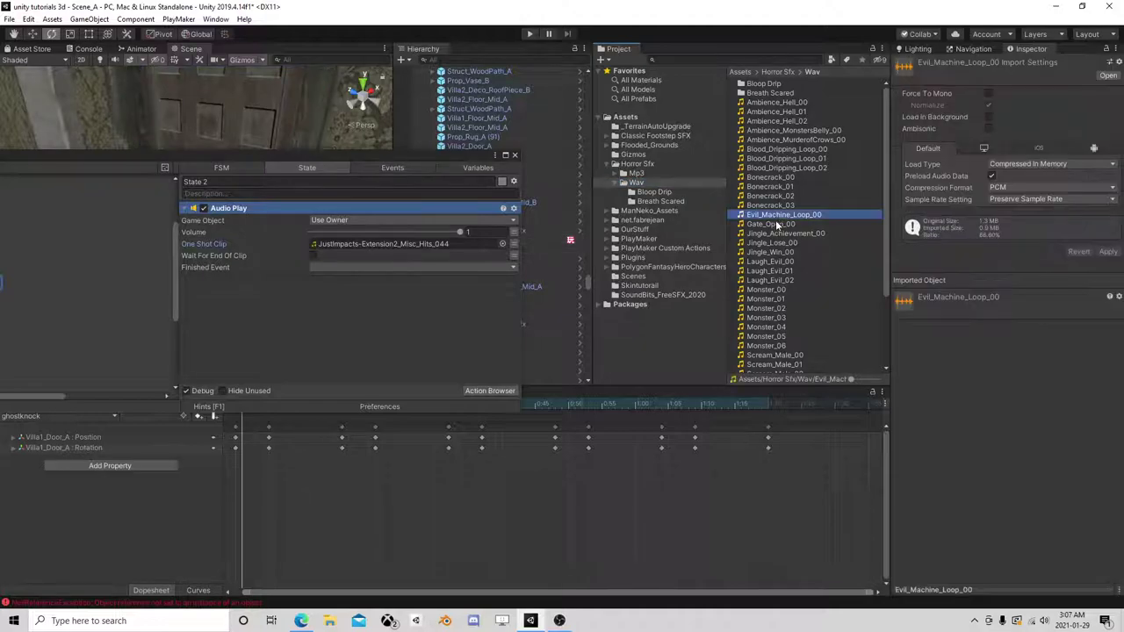
{"action": "left_click", "coordinate": [1007, 589]}
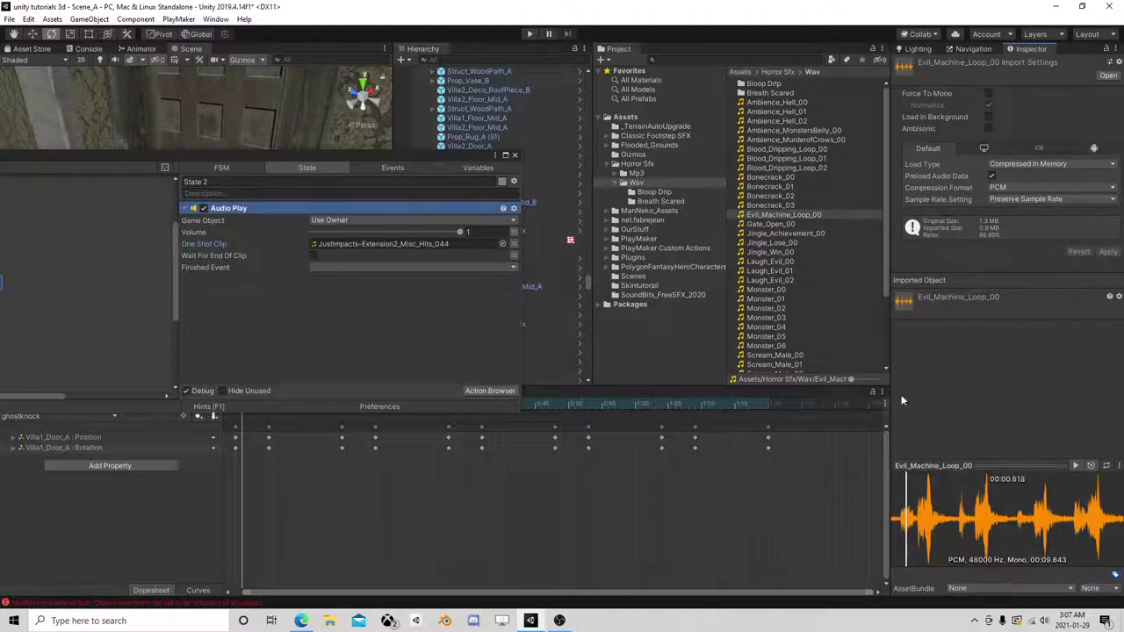
{"action": "left_click", "coordinate": [772, 204]}
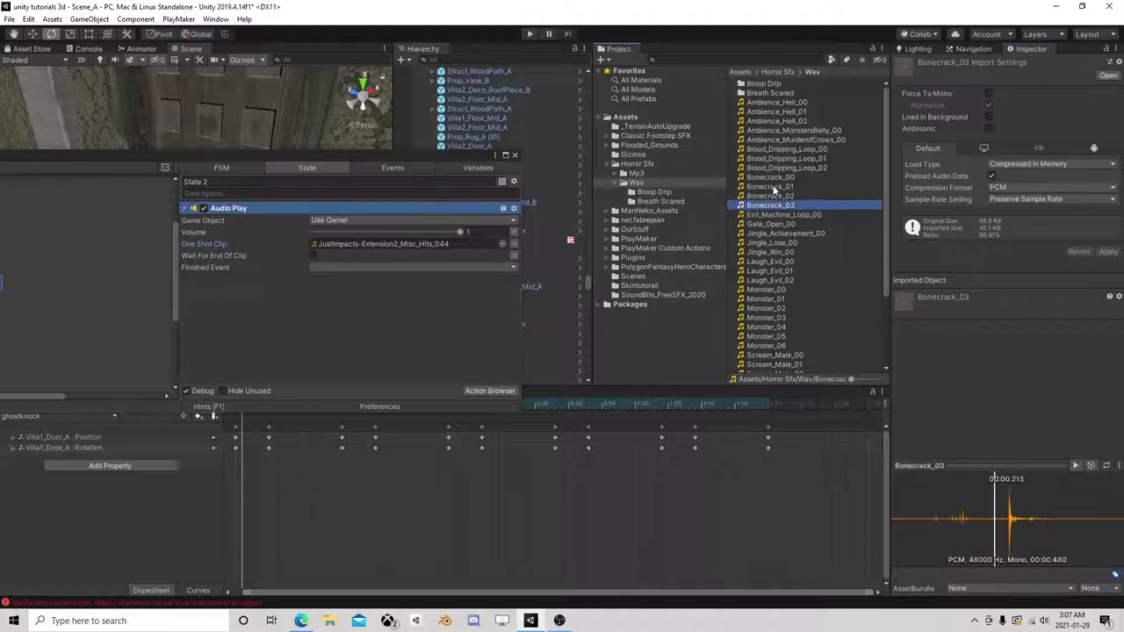
{"action": "left_click", "coordinate": [773, 177]}
{"action": "left_click", "coordinate": [775, 167]}
{"action": "left_click", "coordinate": [771, 253]}
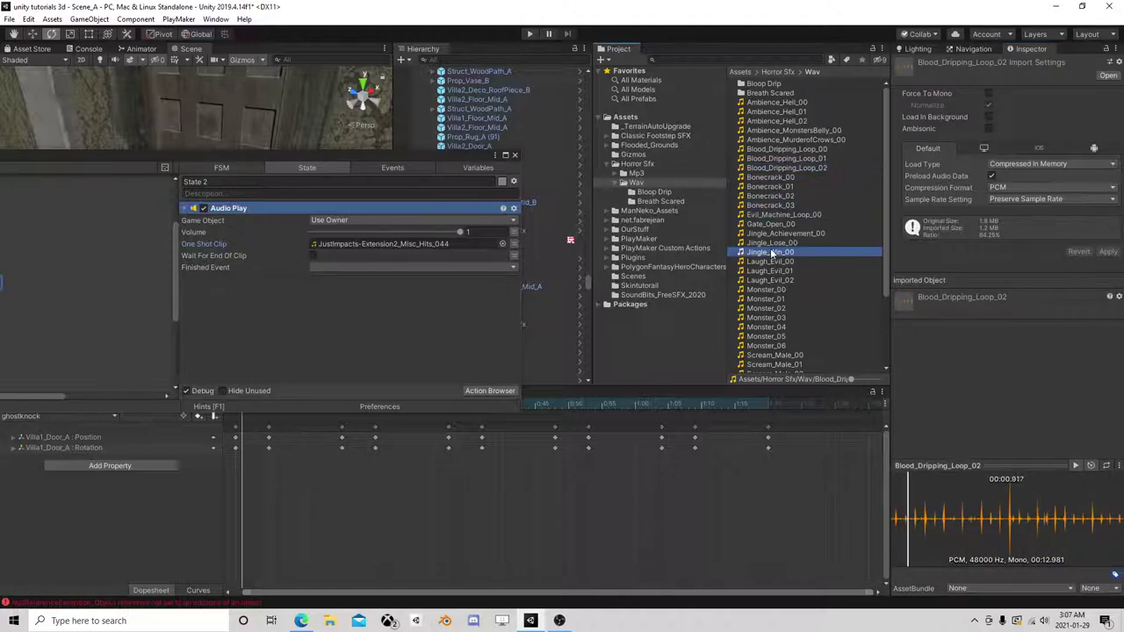
{"action": "left_click", "coordinate": [772, 242]}
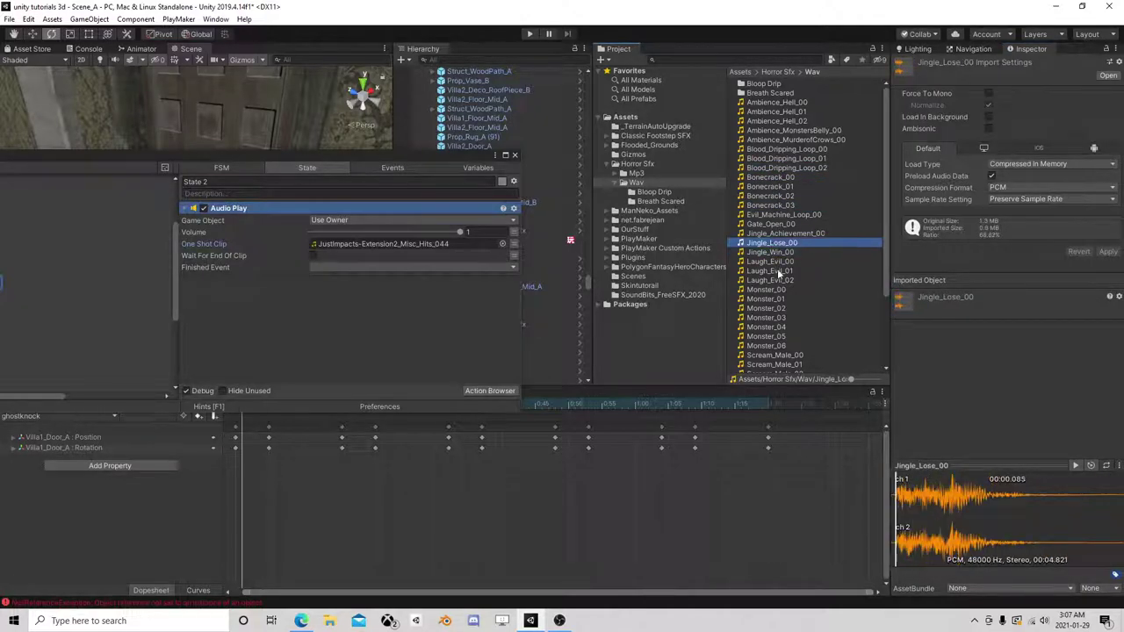
{"action": "left_click", "coordinate": [772, 298]}
{"action": "left_click", "coordinate": [769, 290]}
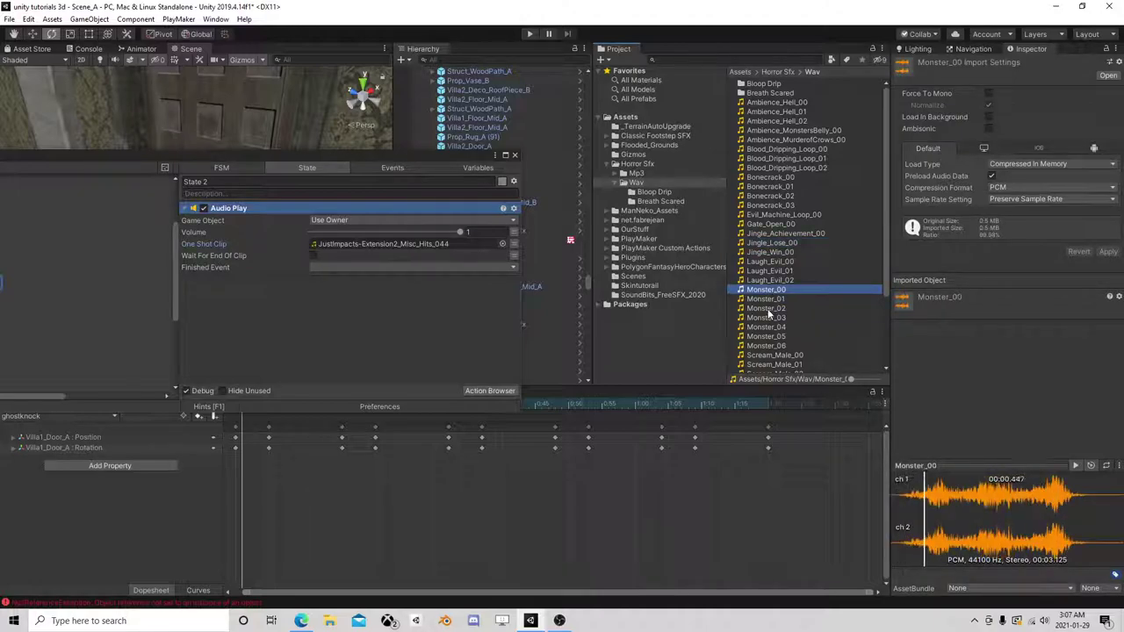
{"action": "scroll", "coordinate": [768, 294], "scroll_direction": "down", "scroll_amount": 3}
{"action": "left_click", "coordinate": [766, 295]}
{"action": "scroll", "coordinate": [766, 299], "scroll_direction": "down", "scroll_amount": 1}
{"action": "left_click", "coordinate": [765, 294]}
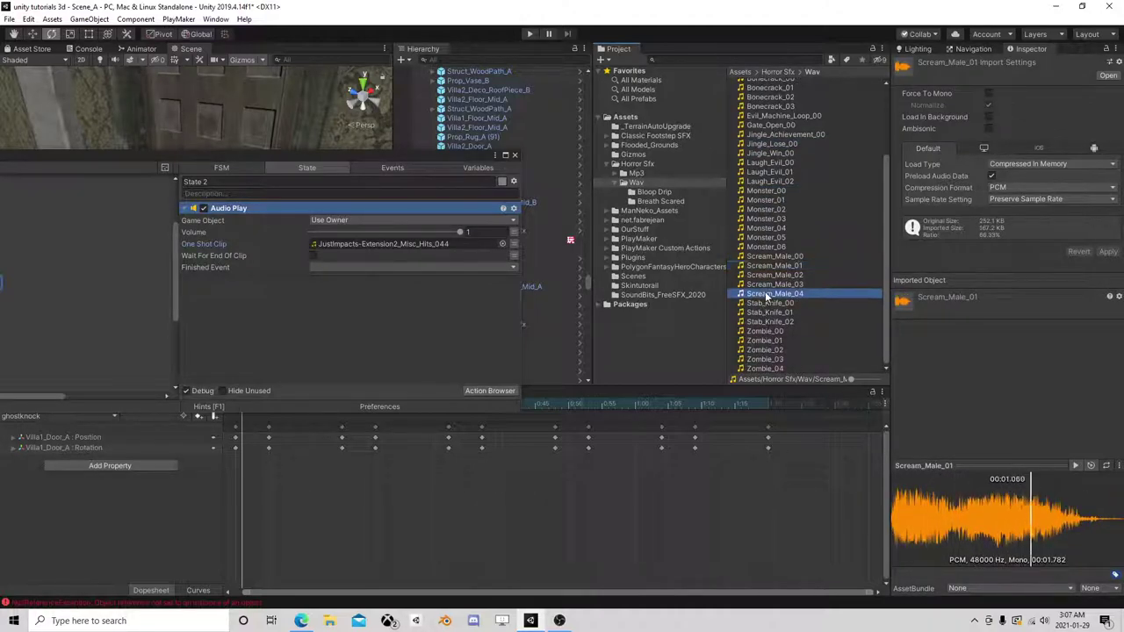
{"action": "left_click", "coordinate": [770, 304]}
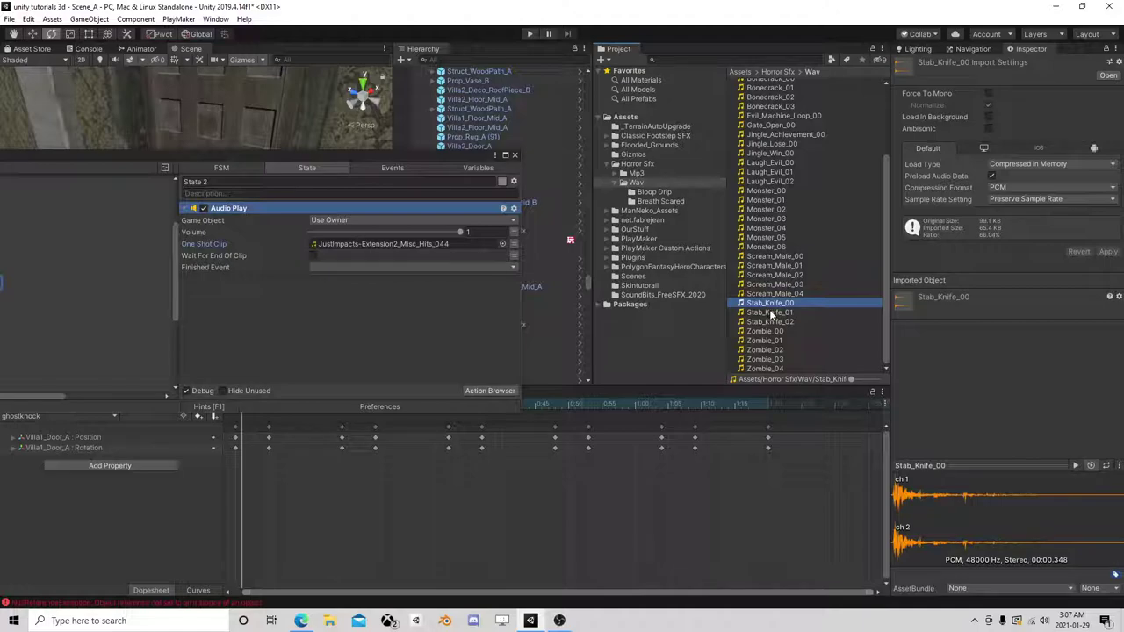
{"action": "left_click", "coordinate": [769, 313]}
{"action": "left_click", "coordinate": [769, 321]}
{"action": "left_click", "coordinate": [769, 332]}
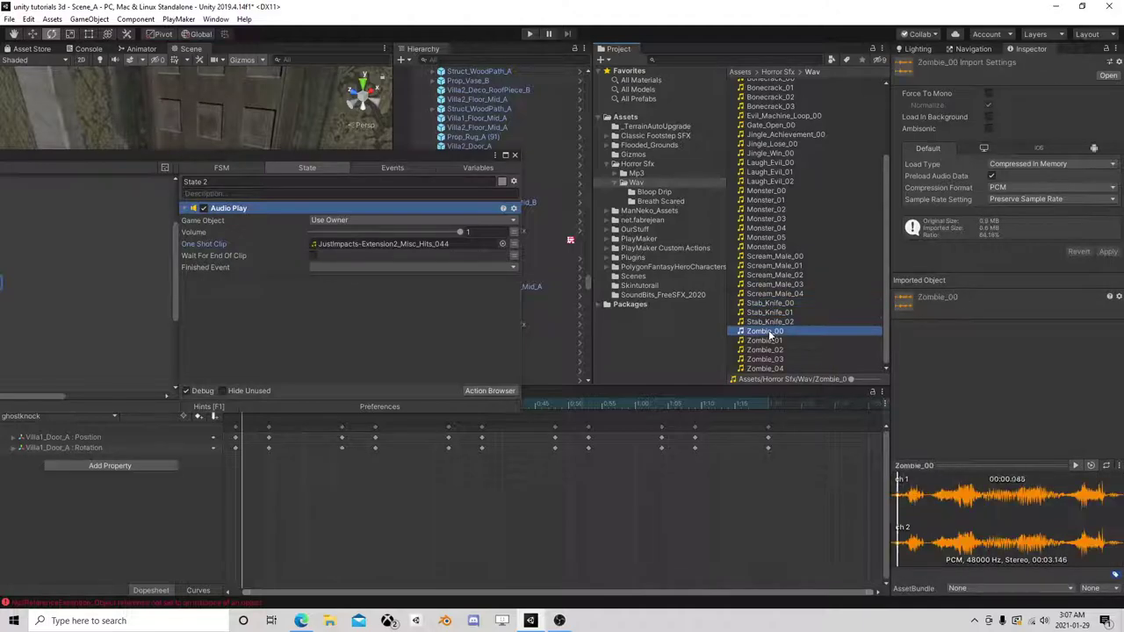
- Audition the car and lever sounds in the SoundBits_FreeSFX_2020 folder
{"action": "left_click", "coordinate": [636, 296]}
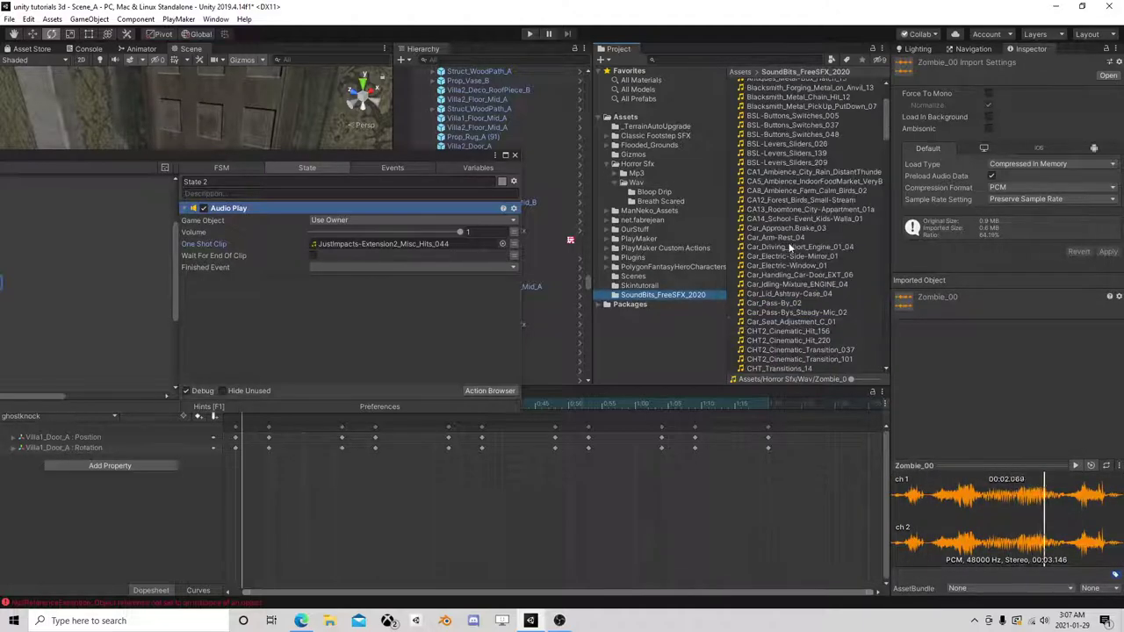
{"action": "left_click", "coordinate": [772, 237]}
{"action": "left_click", "coordinate": [775, 249]}
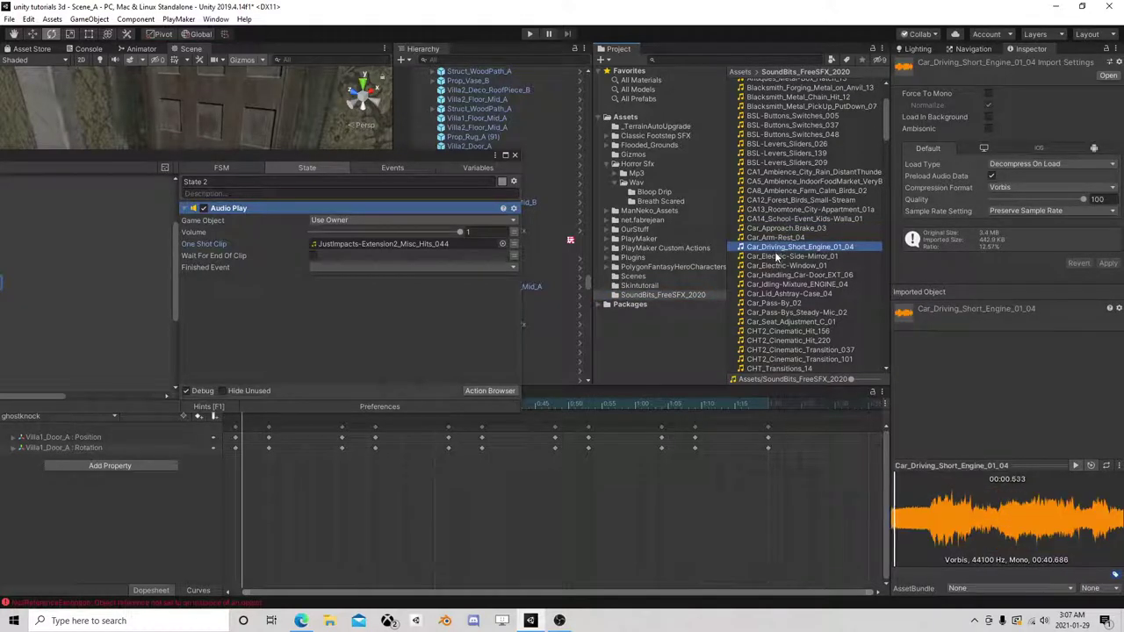
{"action": "left_click", "coordinate": [775, 256]}
{"action": "left_click", "coordinate": [775, 285]}
{"action": "left_click", "coordinate": [775, 294]}
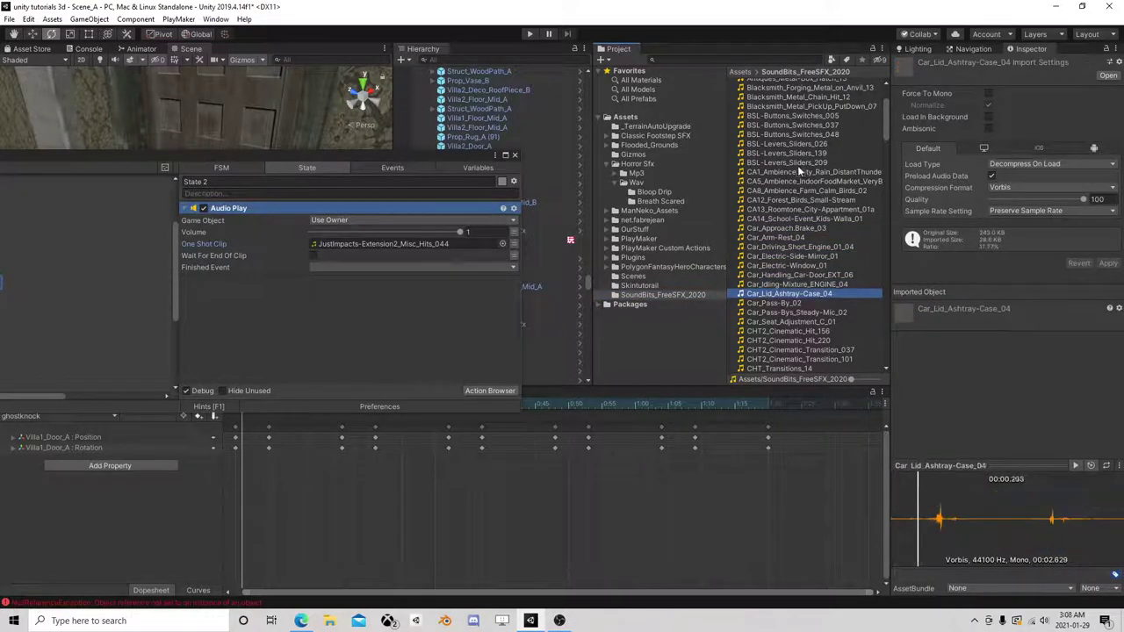
{"action": "left_click", "coordinate": [786, 154]}
- Audition the Blacksmith sounds, assign Blacksmith_Metal_Chain_Hit_12 as the Audio Play action's One Shot Clip, and close the PlayMaker editor
{"action": "scroll", "coordinate": [786, 176], "scroll_direction": "up", "scroll_amount": 3}
{"action": "left_click", "coordinate": [790, 196]}
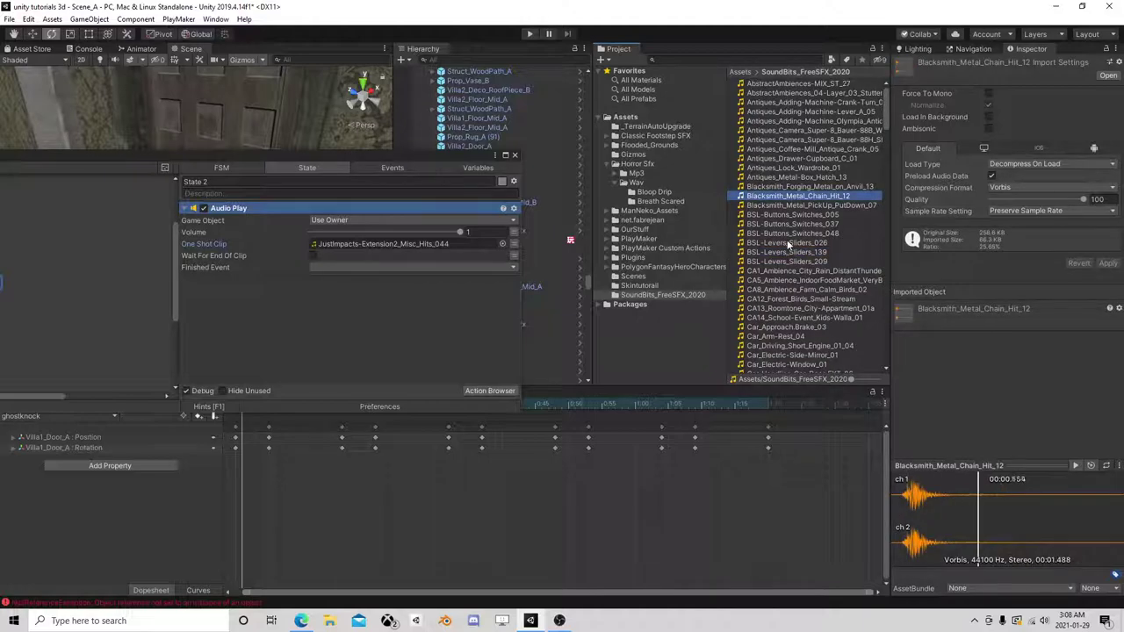
{"action": "left_click", "coordinate": [801, 188]}
{"action": "left_click", "coordinate": [801, 197]}
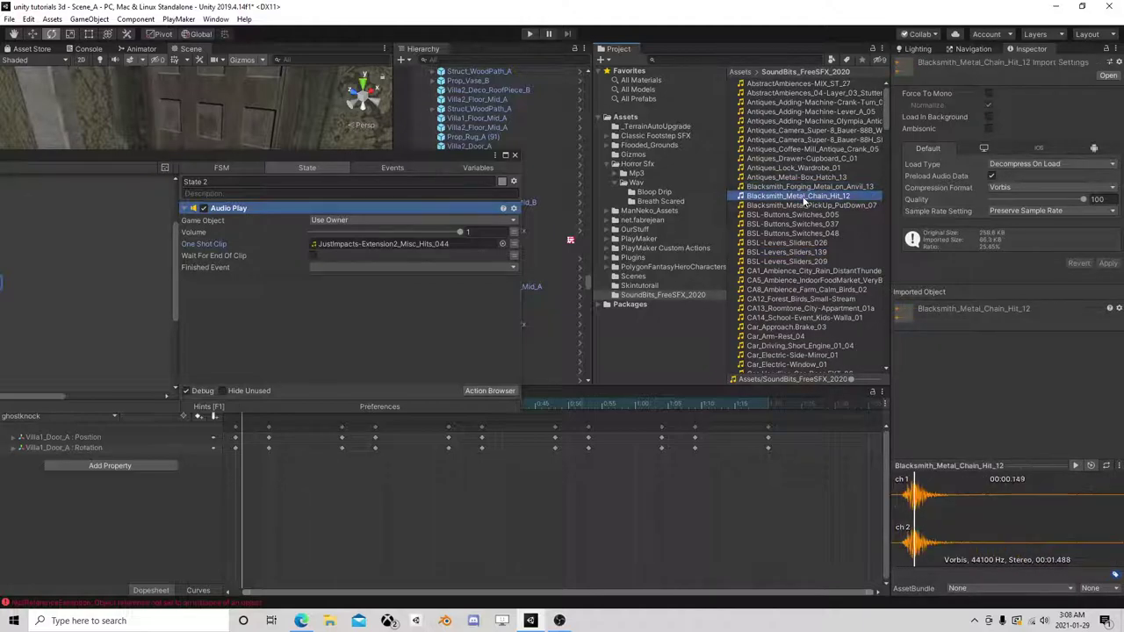
{"action": "left_click_drag", "start_coordinate": [801, 197], "coordinate": [387, 242]}
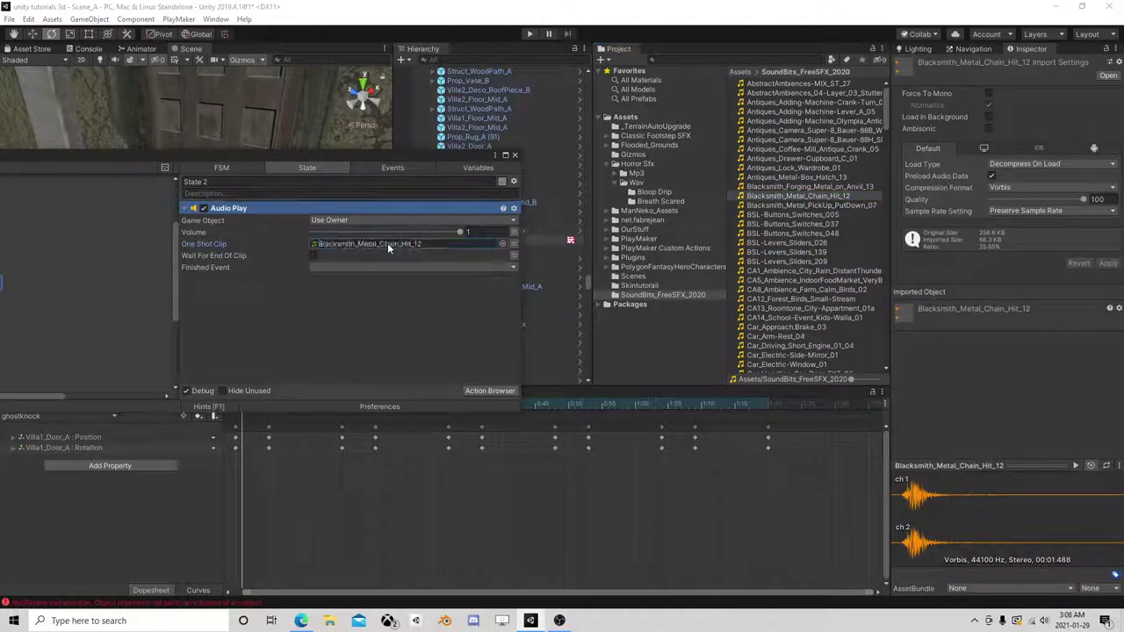
{"action": "left_click_drag", "start_coordinate": [450, 156], "coordinate": [844, 170]}
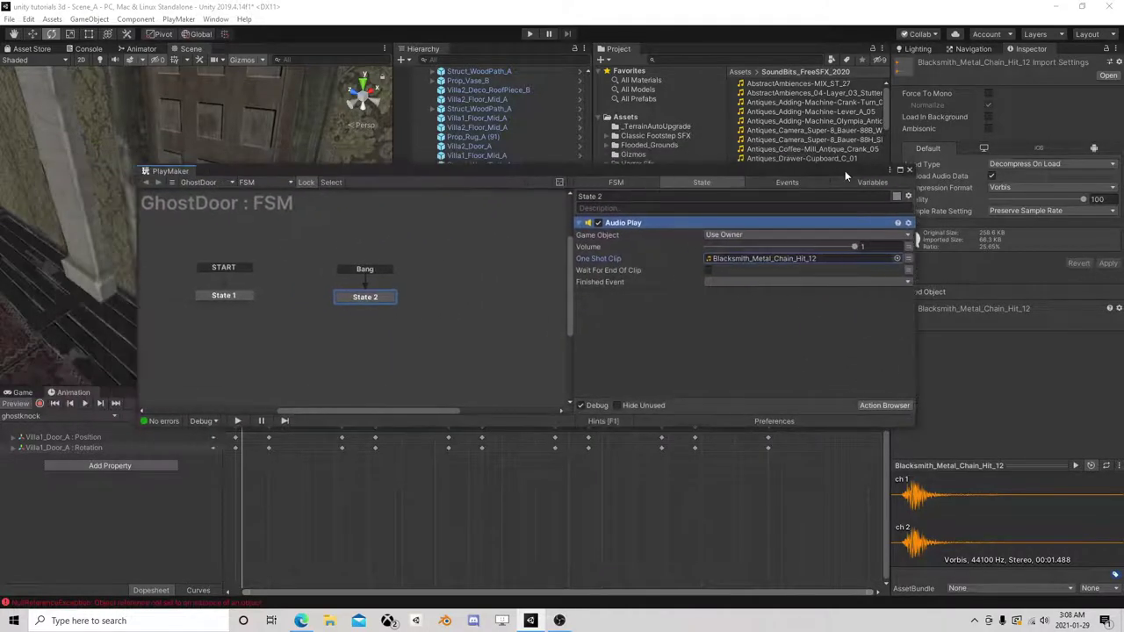
{"action": "left_click", "coordinate": [908, 171]}
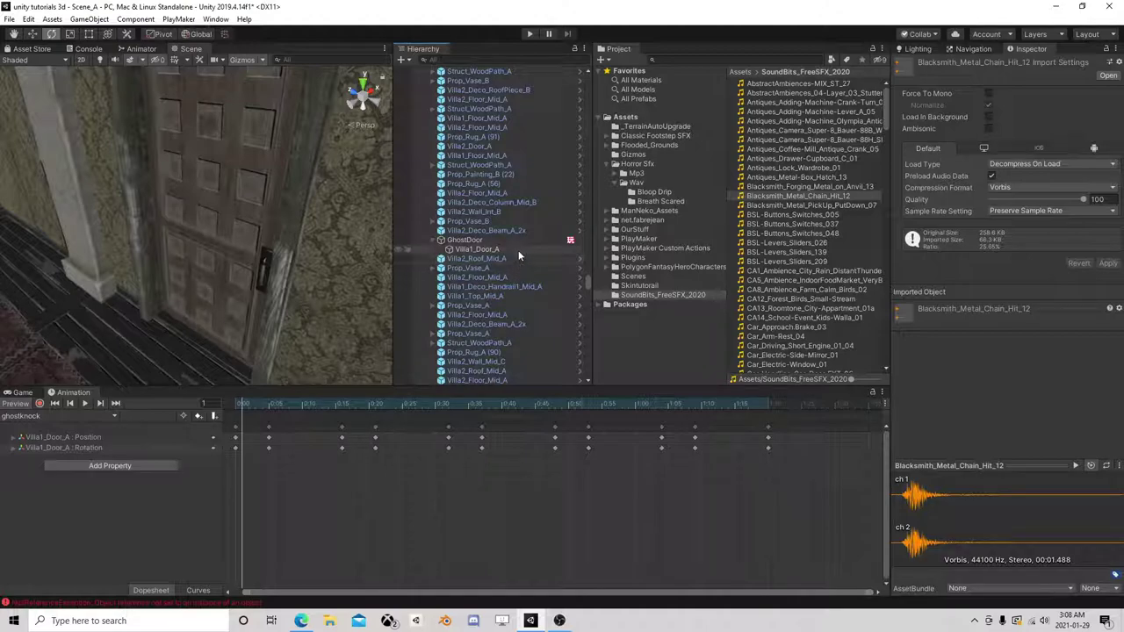
- Add an animation event at frame 2 of the ghostknock clip that calls SendEvent (String) with the string Bang
{"action": "mouse_move", "coordinate": [255, 405]}
{"action": "left_mouse_down"}
{"action": "mouse_move", "coordinate": [237, 405]}
{"action": "mouse_move", "coordinate": [247, 406]}
{"action": "left_mouse_up"}
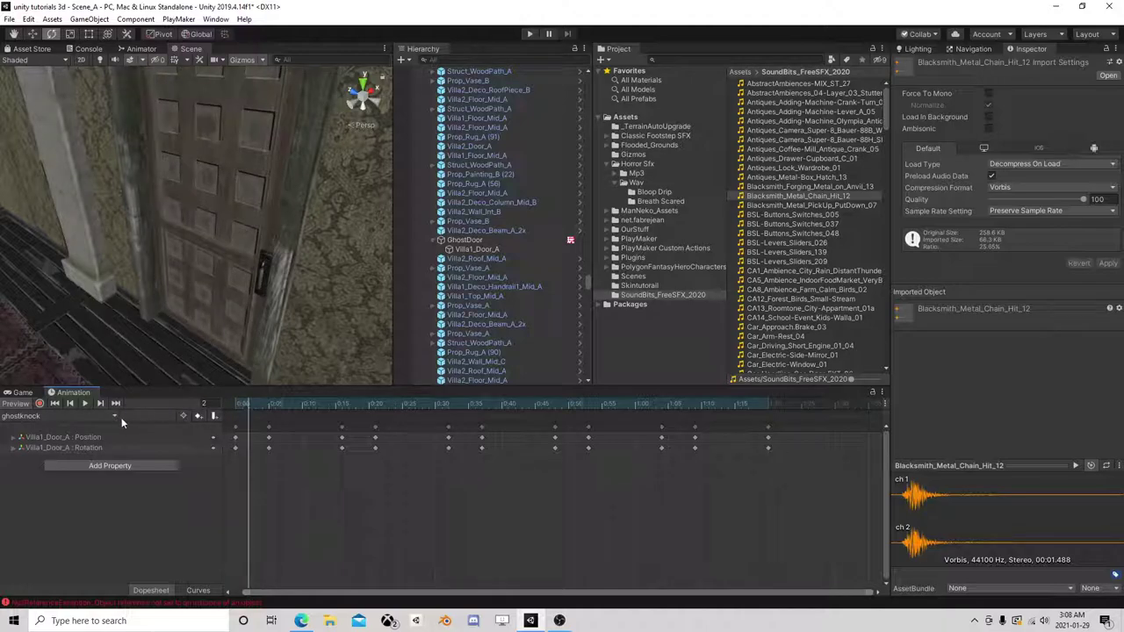
{"action": "left_click", "coordinate": [213, 416]}
{"action": "left_click", "coordinate": [1006, 92]}
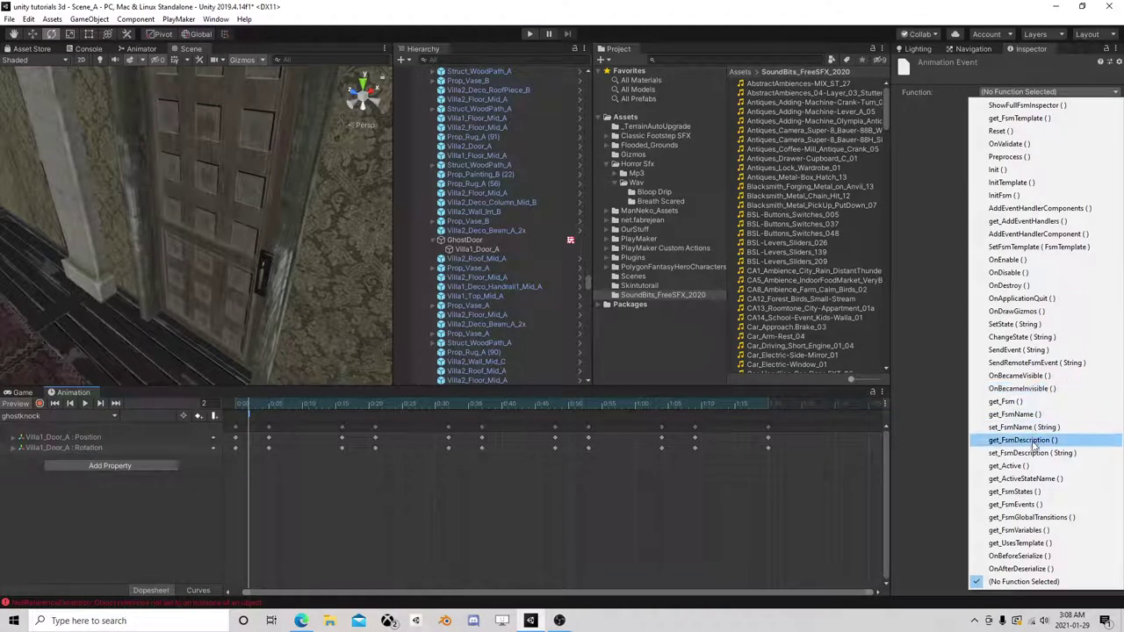
{"action": "left_click", "coordinate": [1040, 353]}
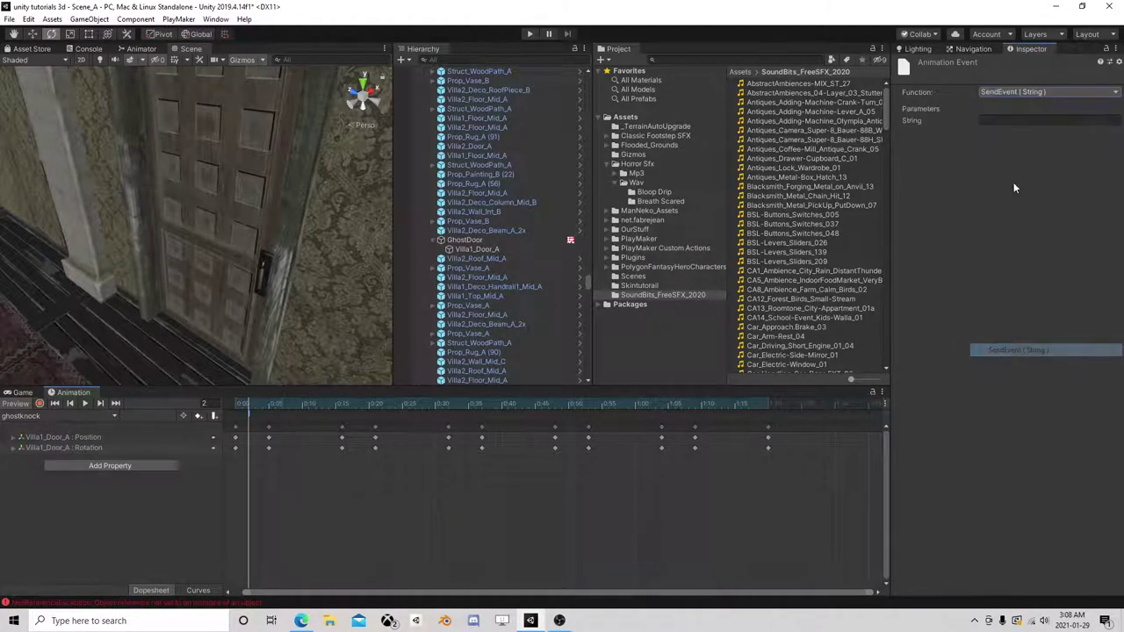
{"action": "left_click", "coordinate": [994, 123]}
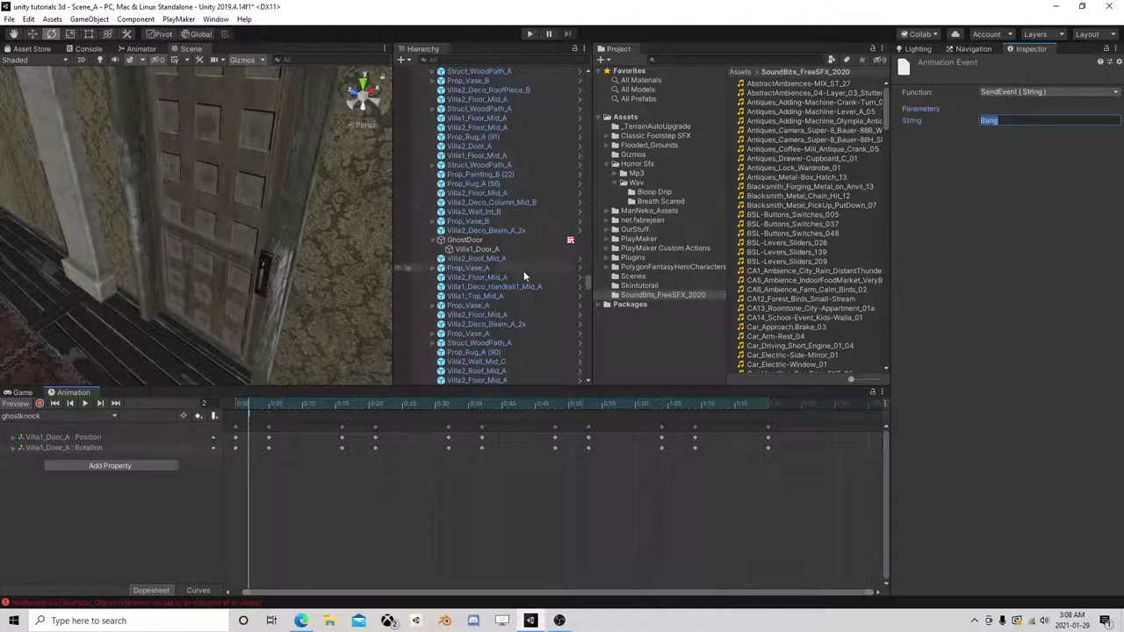
- Add a second ghostknock animation event at frame 17 calling SendEvent (String) with the string Bang
{"action": "left_click_drag", "start_coordinate": [256, 407], "coordinate": [348, 407]}
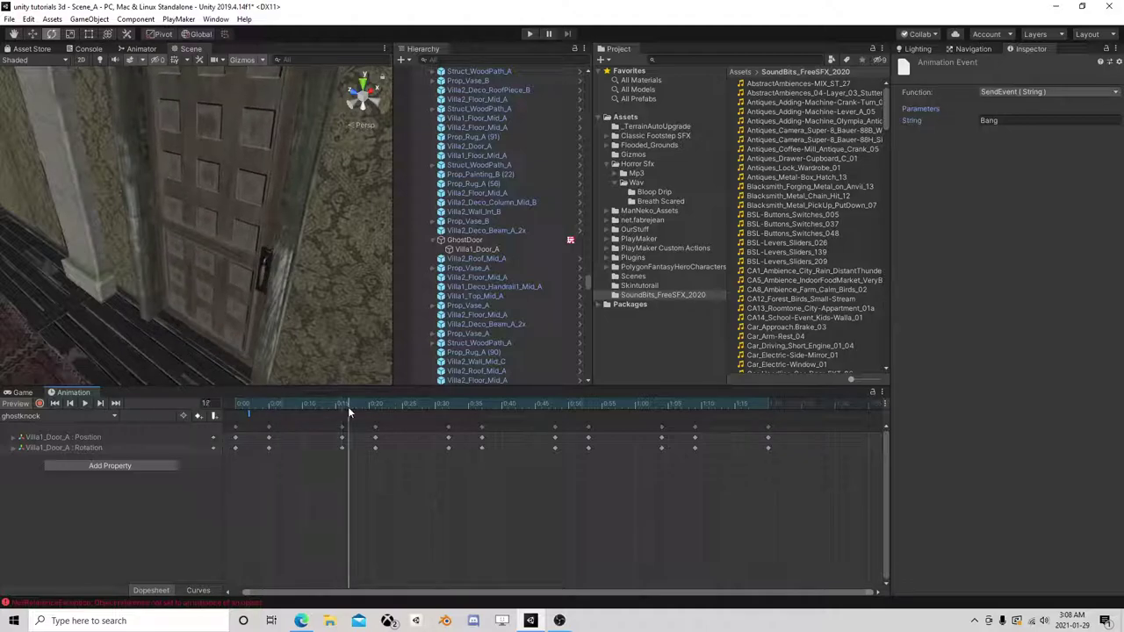
{"action": "left_click", "coordinate": [216, 417]}
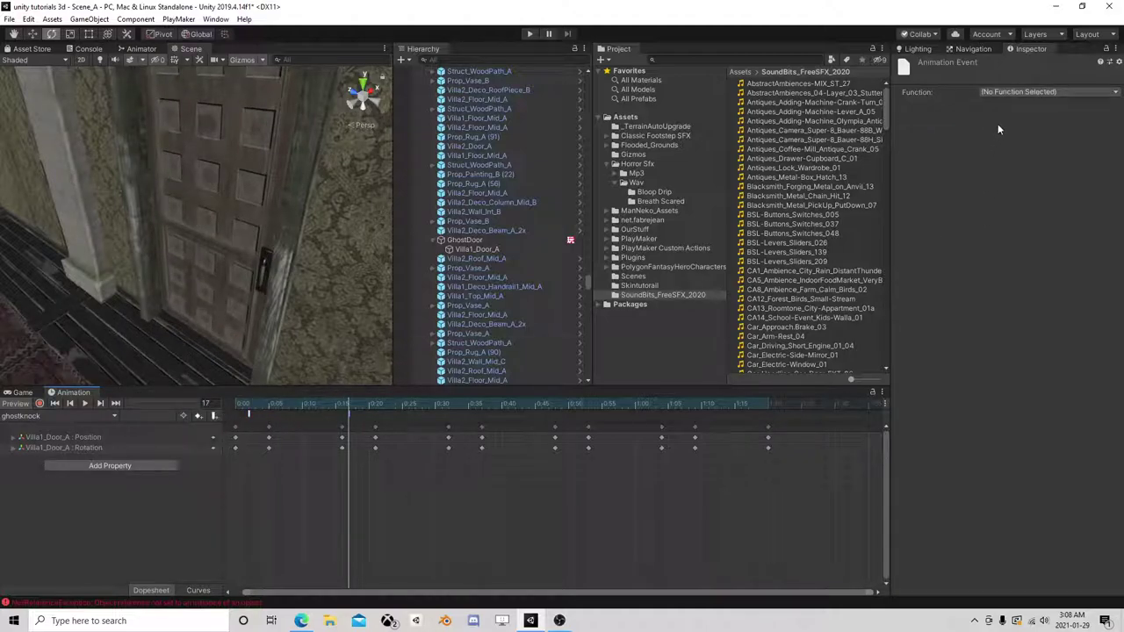
{"action": "left_click", "coordinate": [1022, 91]}
{"action": "left_click", "coordinate": [1019, 350]}
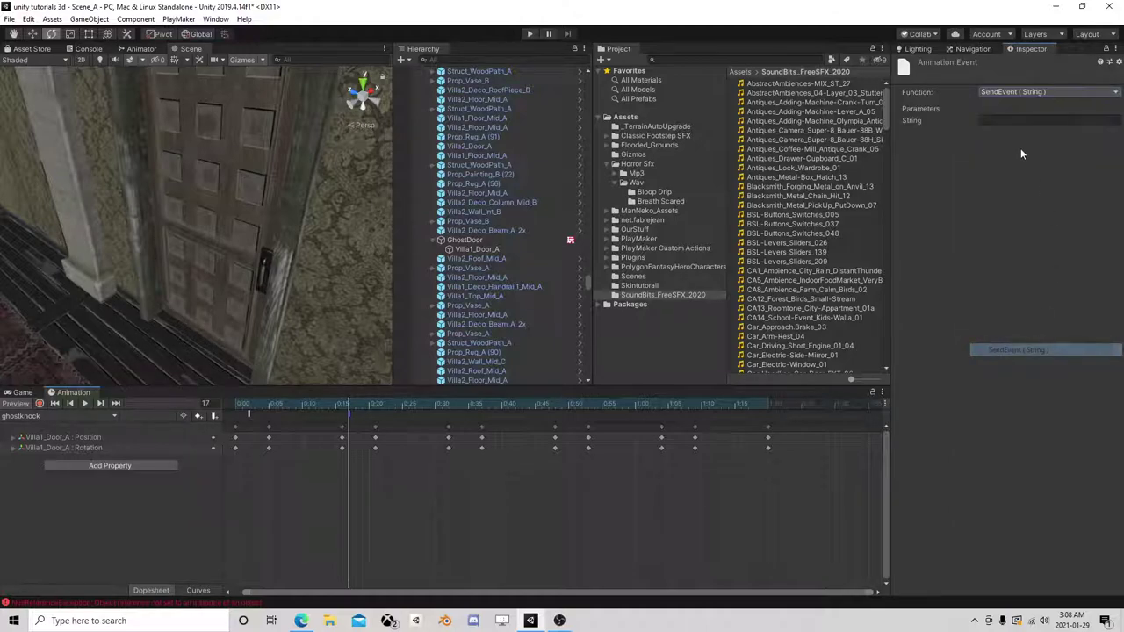
{"action": "left_click", "coordinate": [1020, 124]}
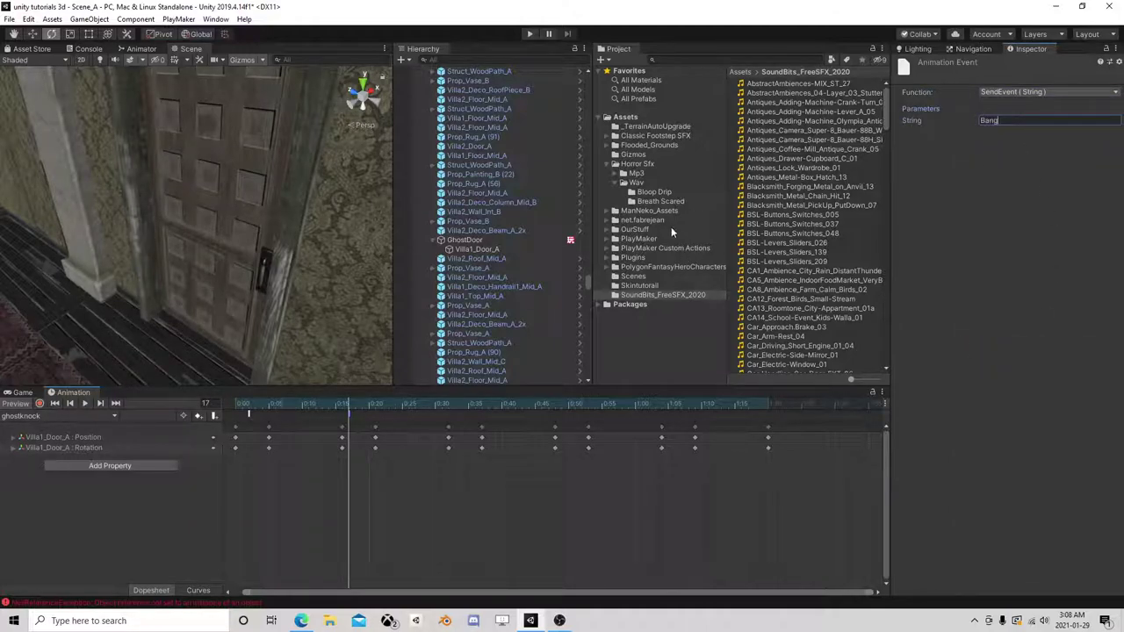
- Add a third ghostknock animation event at frame 34 calling SendEvent (String) with the string Bang
{"action": "left_click_drag", "start_coordinate": [345, 413], "coordinate": [465, 416]}
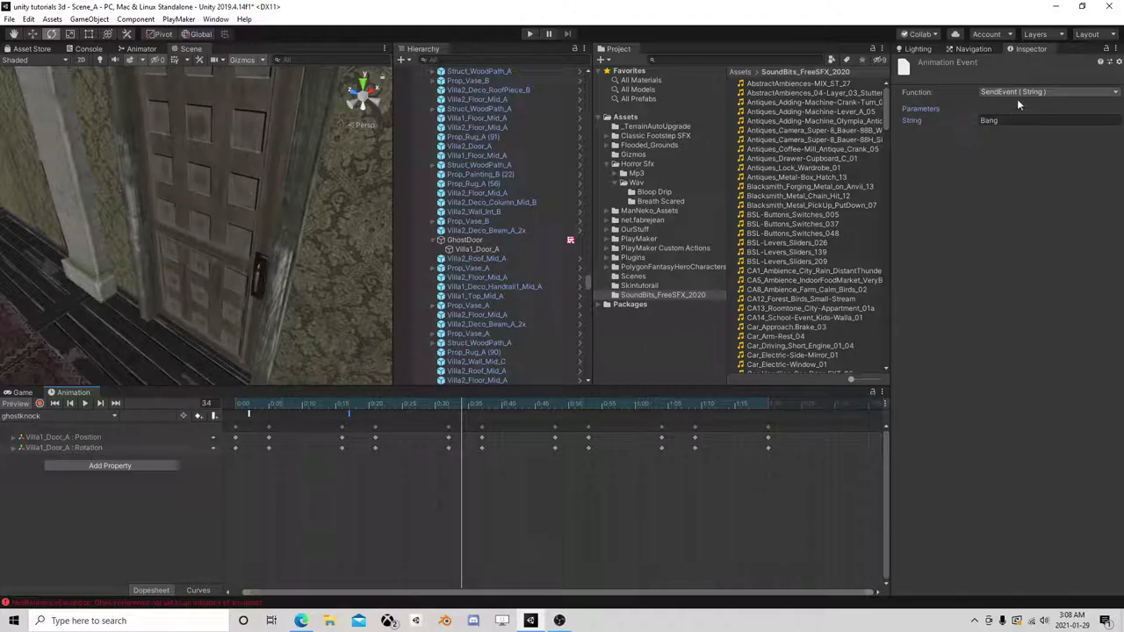
{"action": "left_click", "coordinate": [213, 416]}
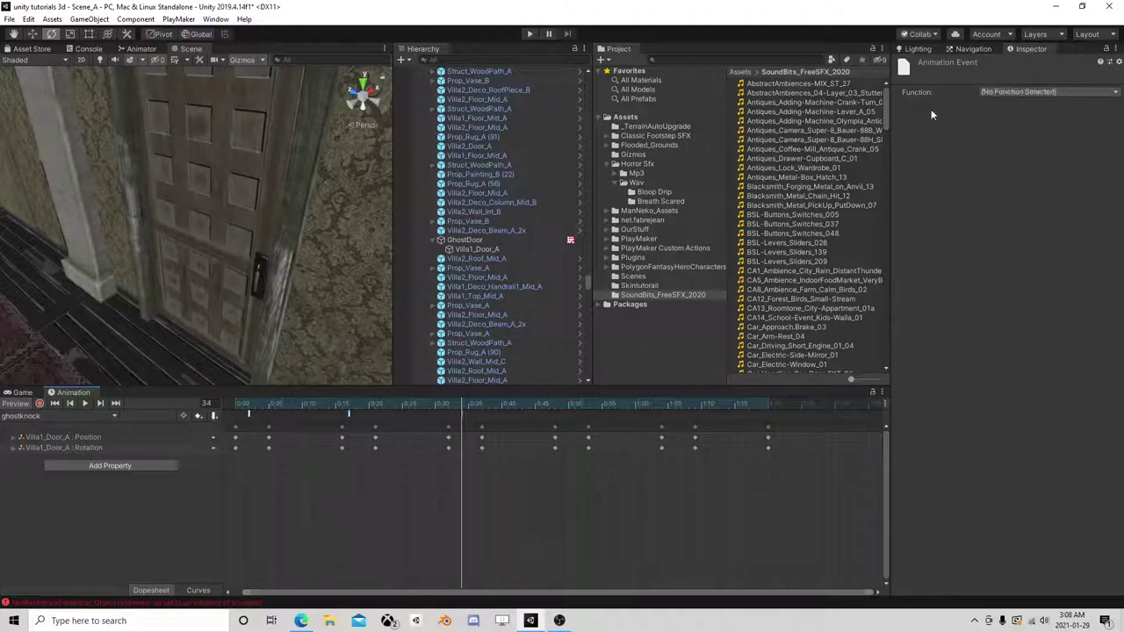
{"action": "left_click", "coordinate": [999, 93]}
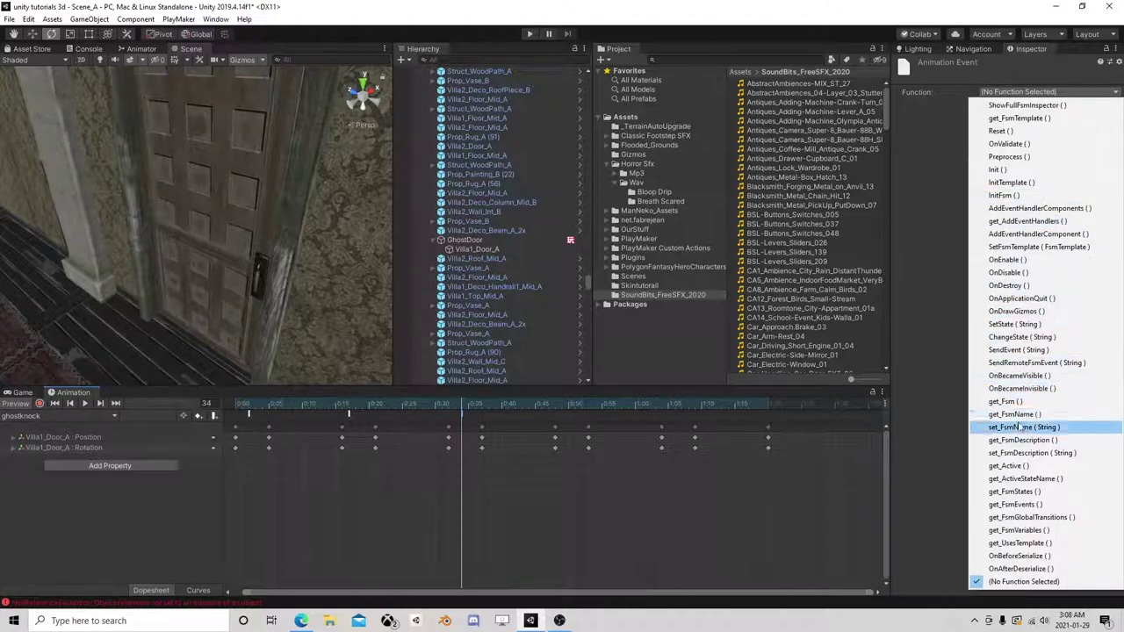
{"action": "left_click", "coordinate": [1019, 349]}
{"action": "left_click", "coordinate": [1045, 120]}
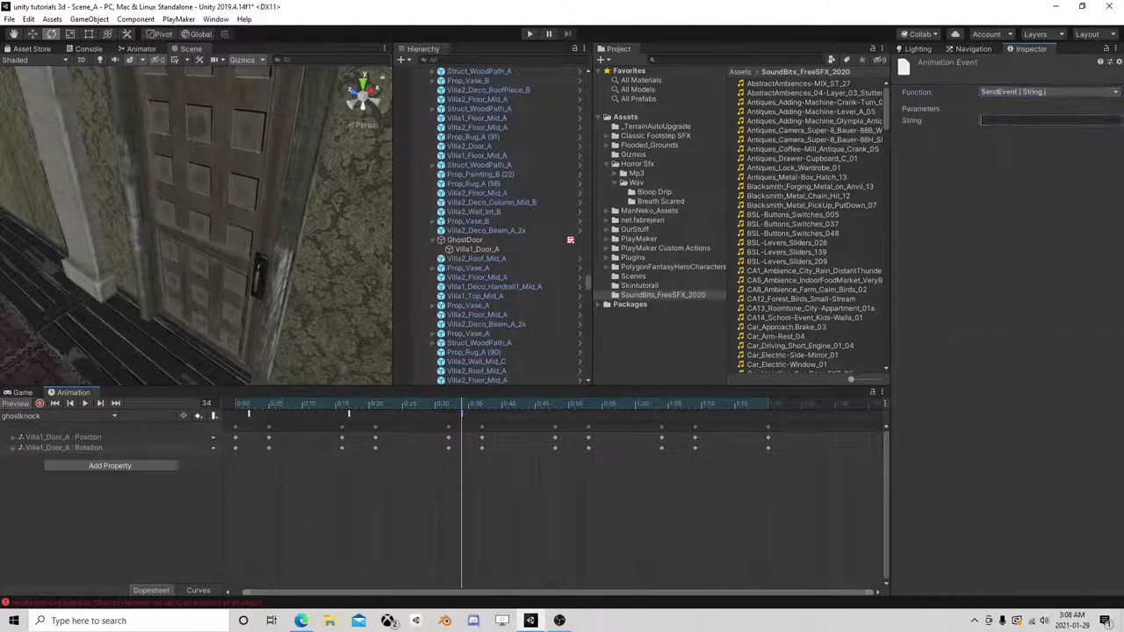
{"action": "type", "text": "Bang"}
- Add a fourth ghostknock animation event at frame 49 calling SendEvent (String) with the string Bang
{"action": "left_click_drag", "start_coordinate": [473, 408], "coordinate": [564, 410]}
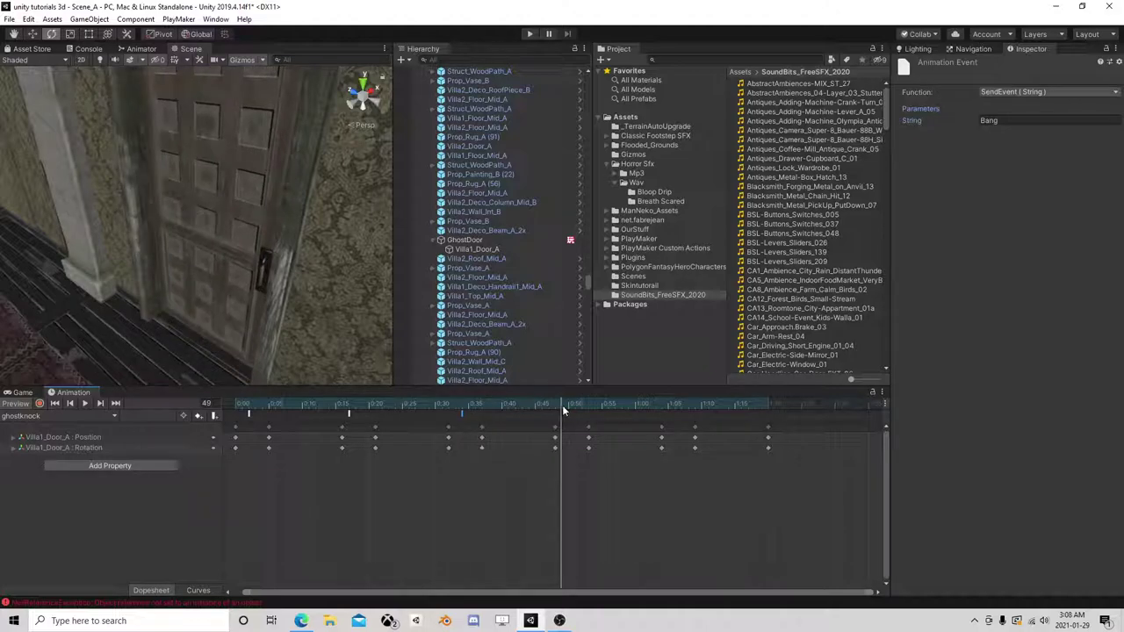
{"action": "left_click", "coordinate": [216, 416]}
{"action": "left_click", "coordinate": [1015, 93]}
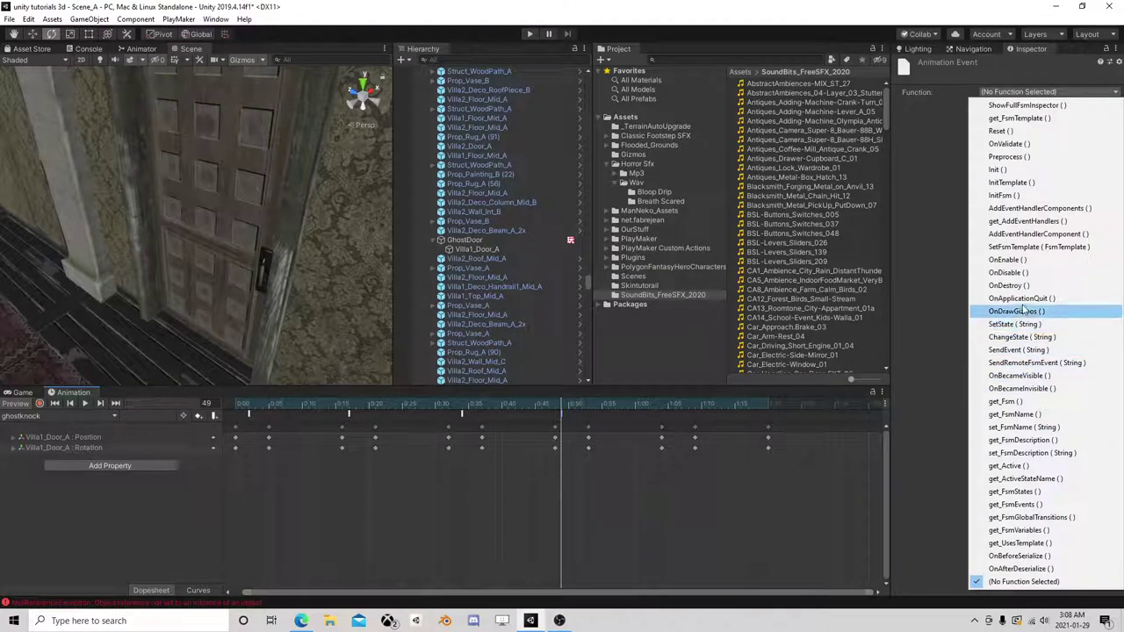
{"action": "left_click", "coordinate": [1019, 350]}
{"action": "left_click", "coordinate": [1012, 121]}
{"action": "type", "text": "Bang"}
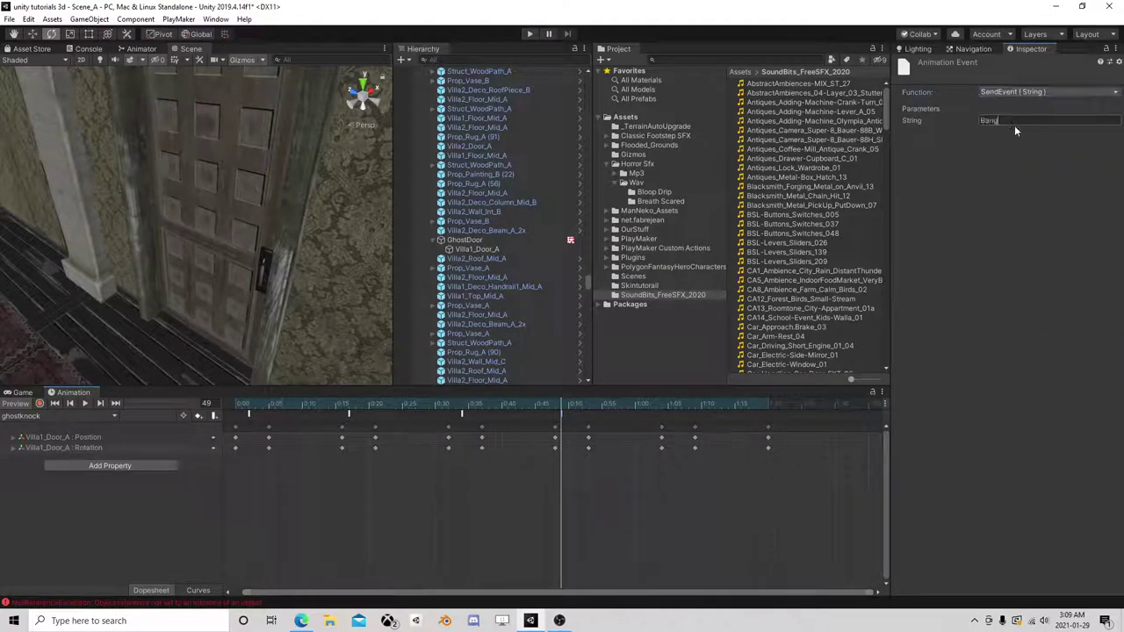
- Add a fifth ghostknock animation event at frame 65 calling SendEvent (String) with the string Bang, and return the playhead to frame 0
{"action": "left_click_drag", "start_coordinate": [563, 407], "coordinate": [672, 408]}
{"action": "left_click", "coordinate": [214, 417]}
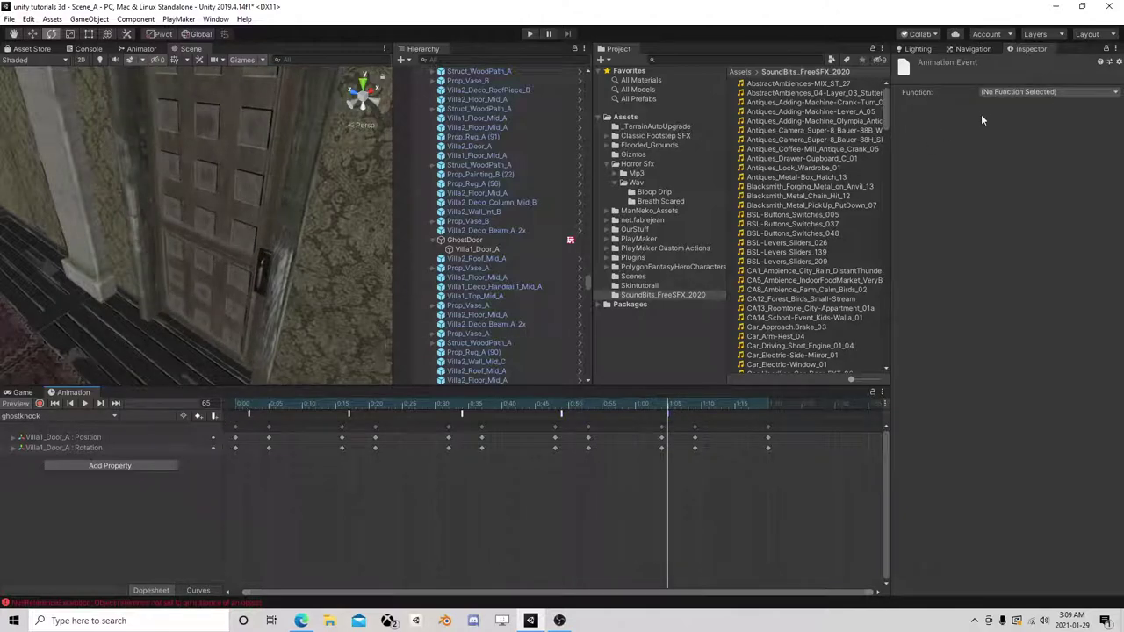
{"action": "left_click", "coordinate": [1002, 92]}
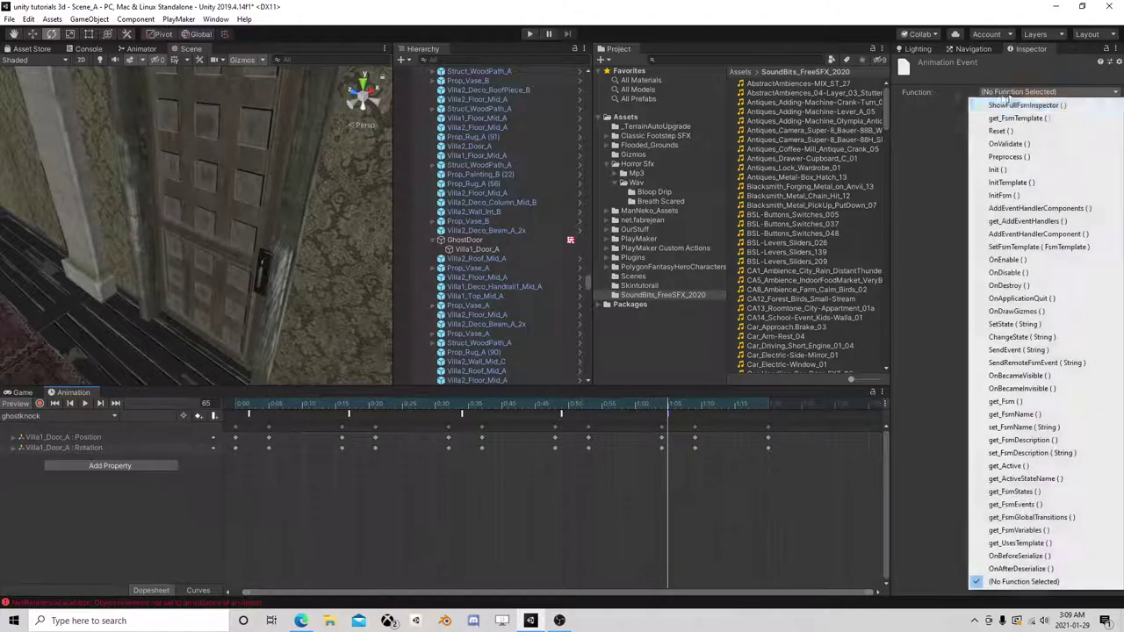
{"action": "left_click", "coordinate": [1017, 351]}
{"action": "left_click", "coordinate": [1001, 121]}
{"action": "type", "text": "Bang"}
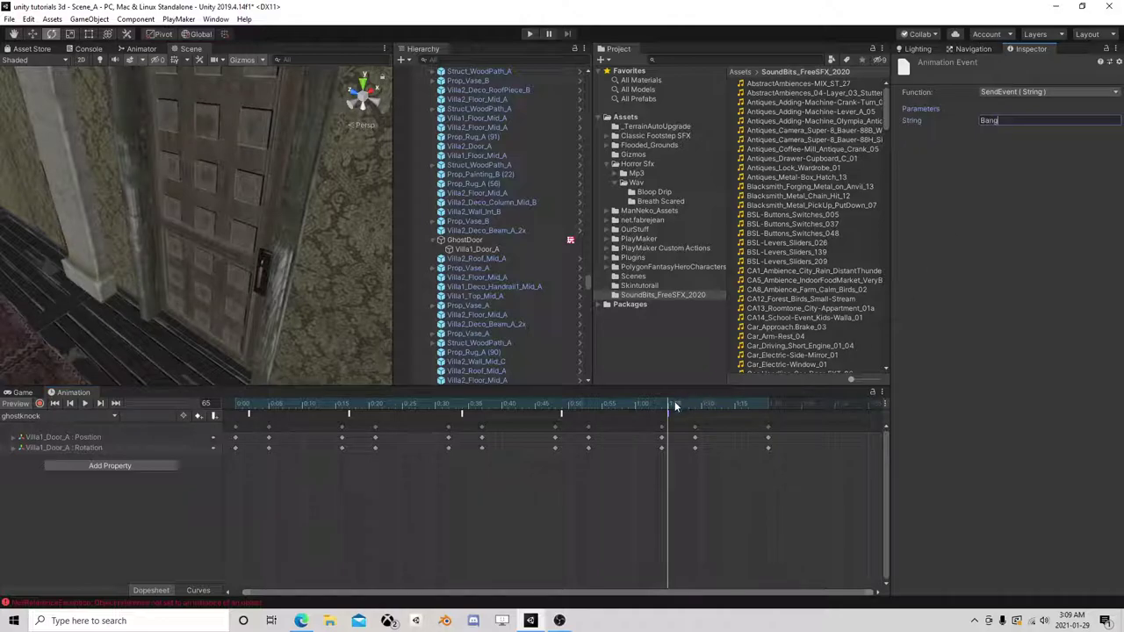
{"action": "left_click_drag", "start_coordinate": [675, 406], "coordinate": [236, 404]}
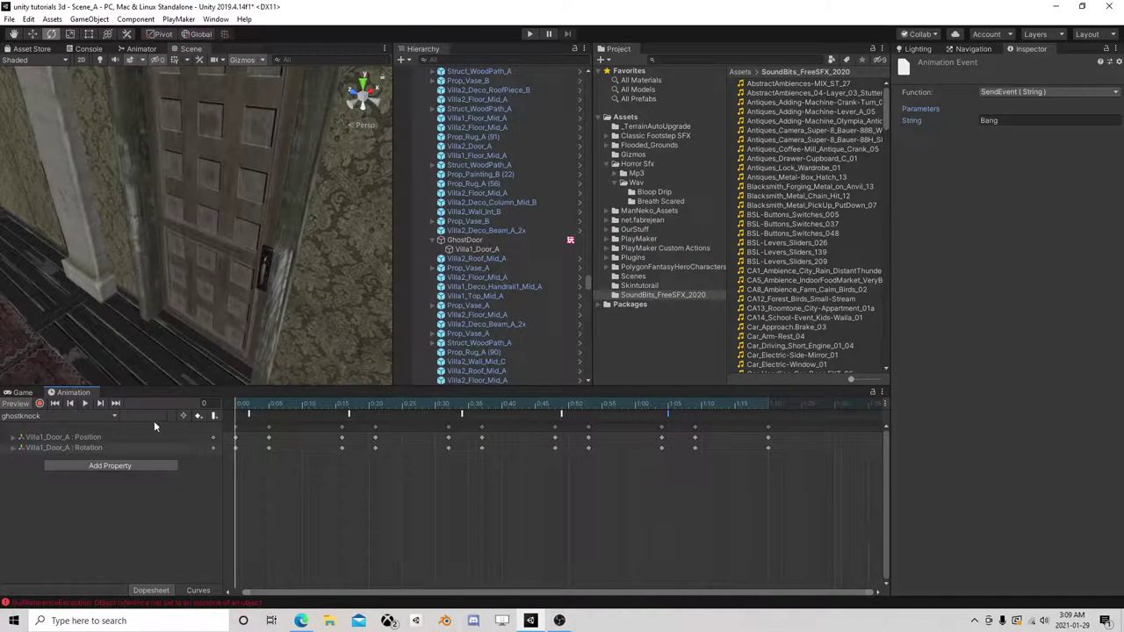
- Add an Audio Source component to the GhostDoor object
{"action": "left_click", "coordinate": [465, 240]}
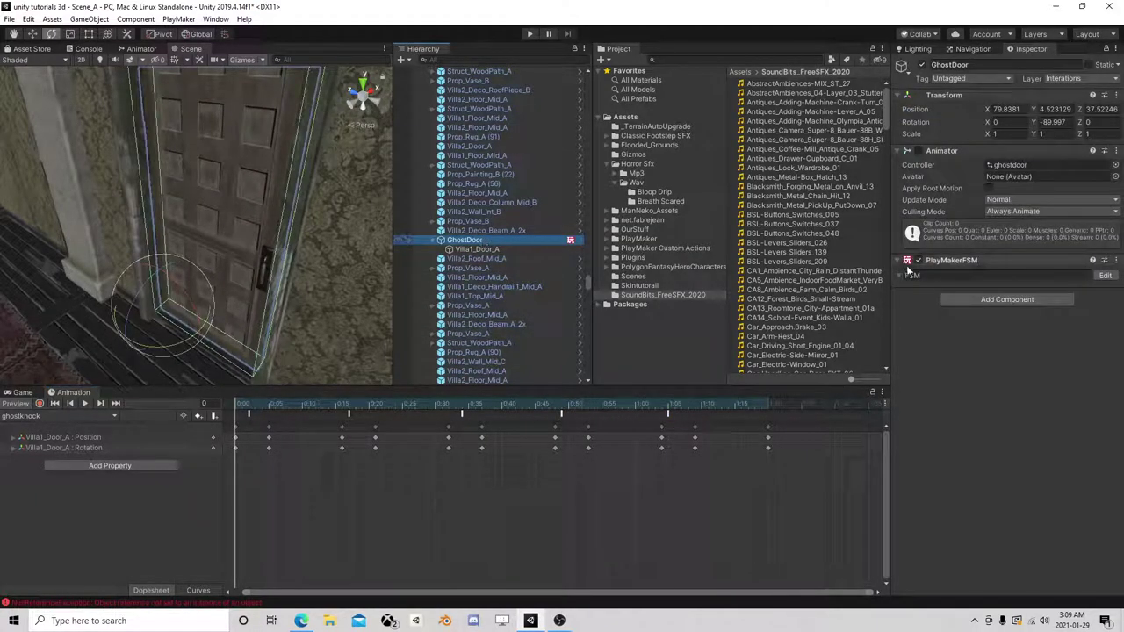
{"action": "left_click", "coordinate": [987, 300]}
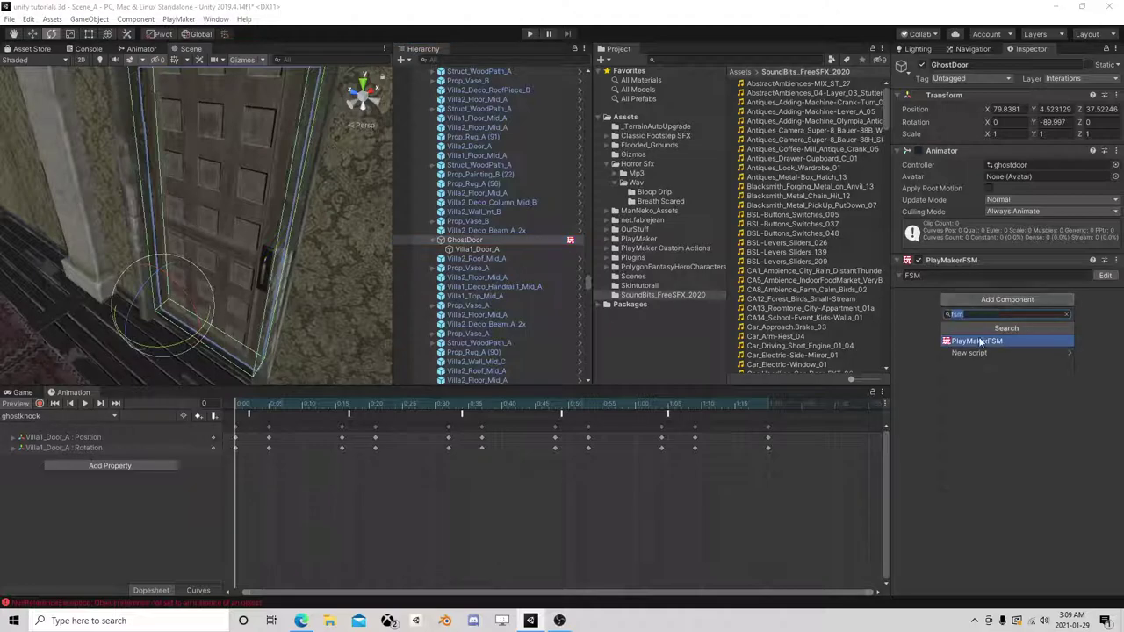
{"action": "type", "text": "au"}
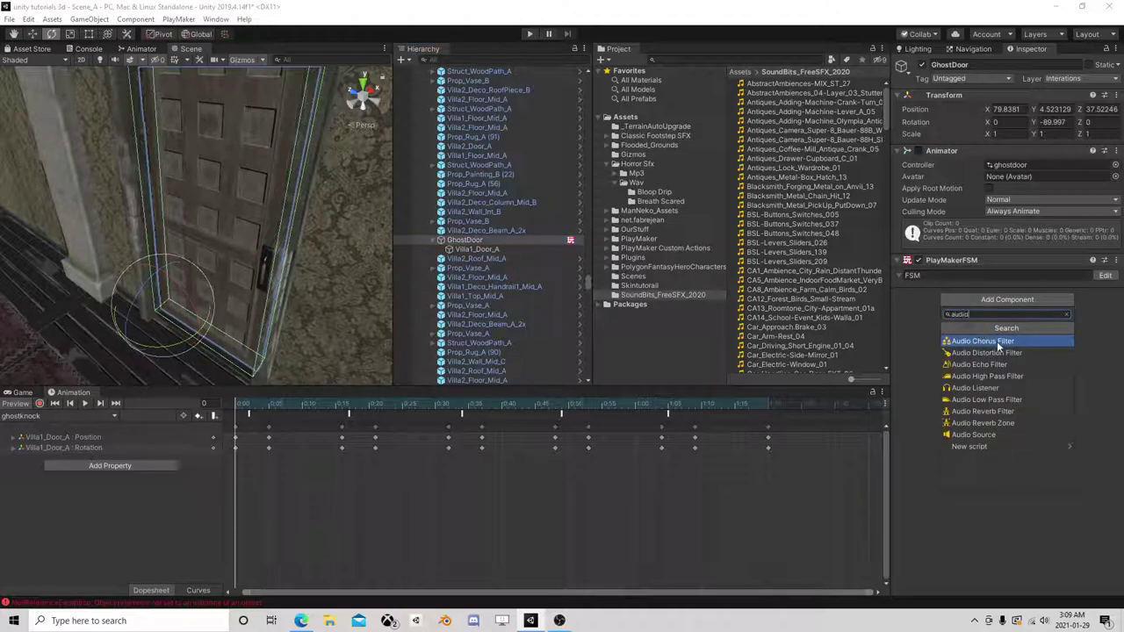
{"action": "type", "text": "dio"}
{"action": "left_click", "coordinate": [982, 435]}
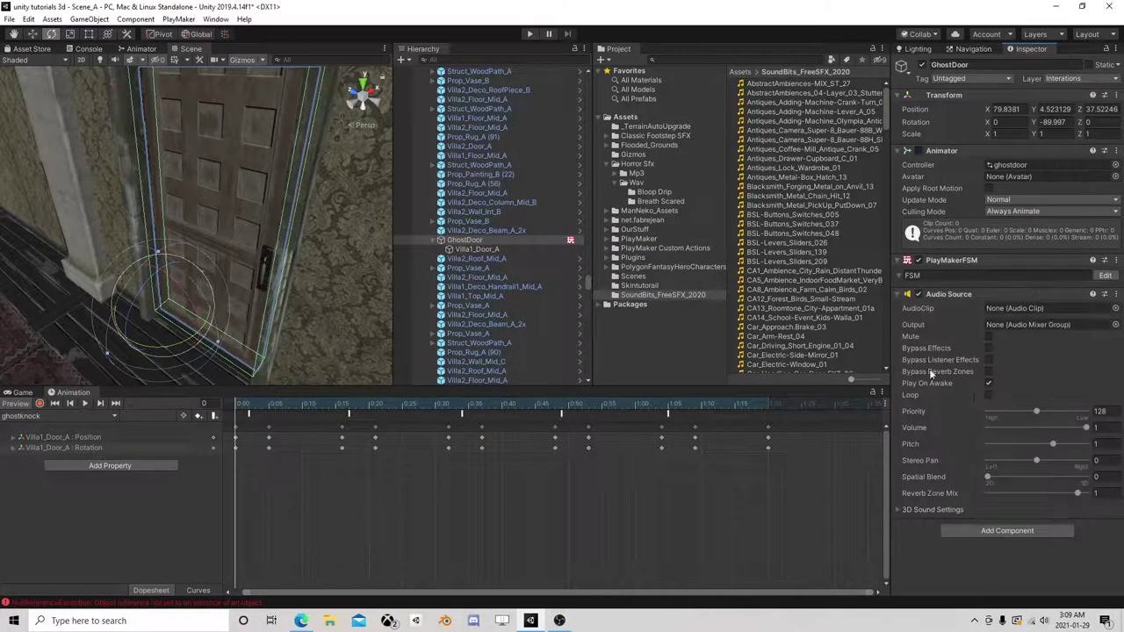
- Create an empty child object under GhostDoor and add an Audio Source component to it
{"action": "right_click", "coordinate": [450, 241]}
{"action": "left_click", "coordinate": [512, 350]}
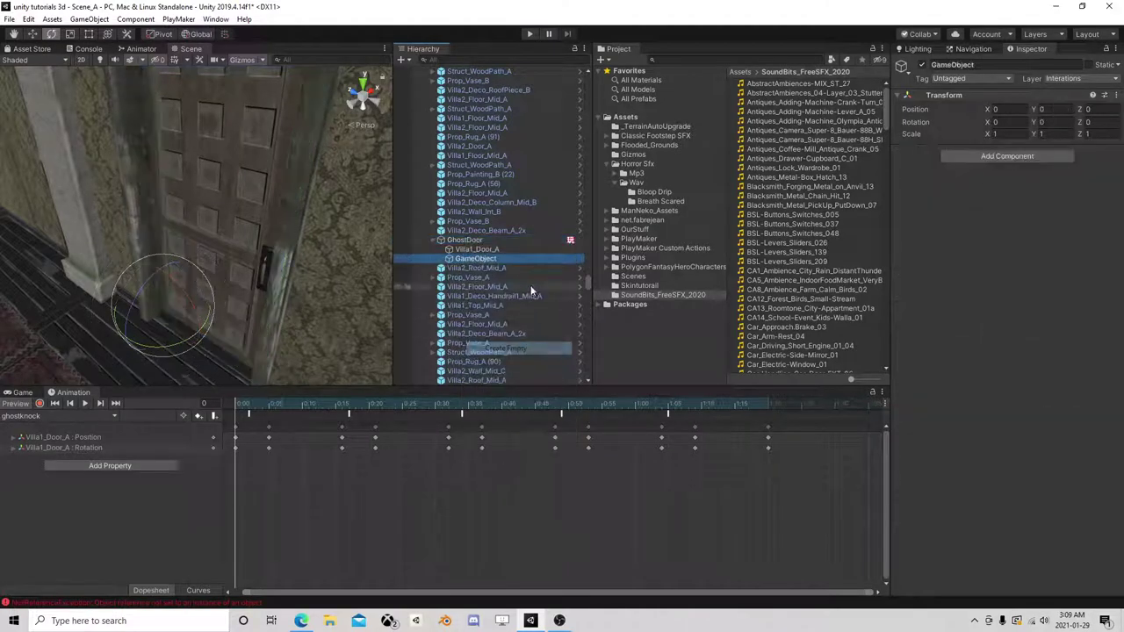
{"action": "left_click", "coordinate": [1007, 156]}
{"action": "type", "text": "au"}
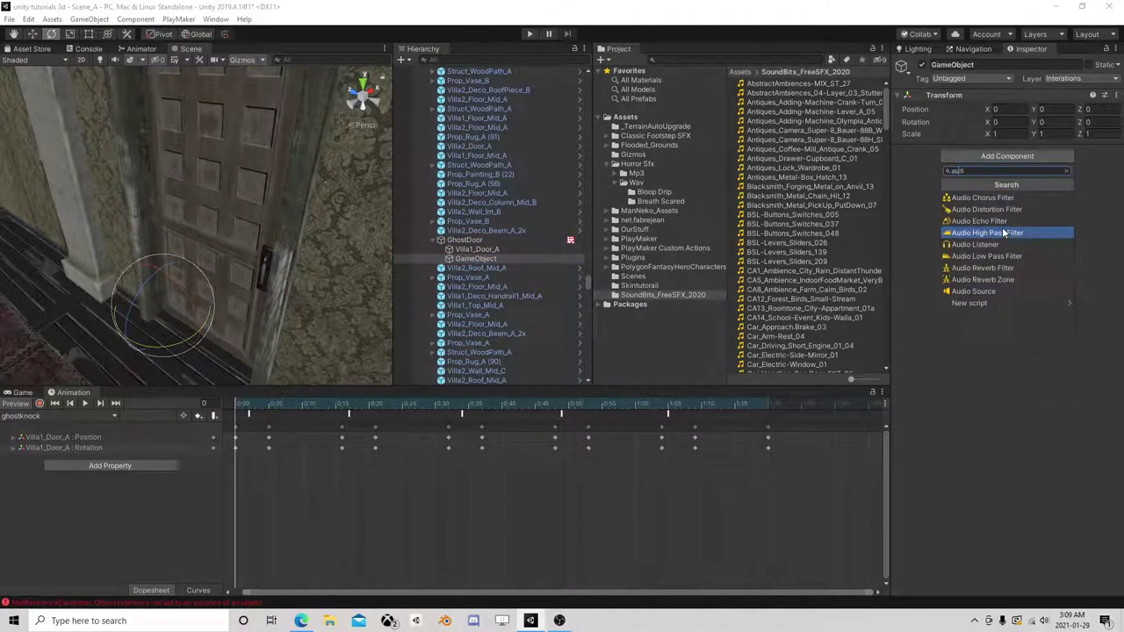
{"action": "type", "text": "dio"}
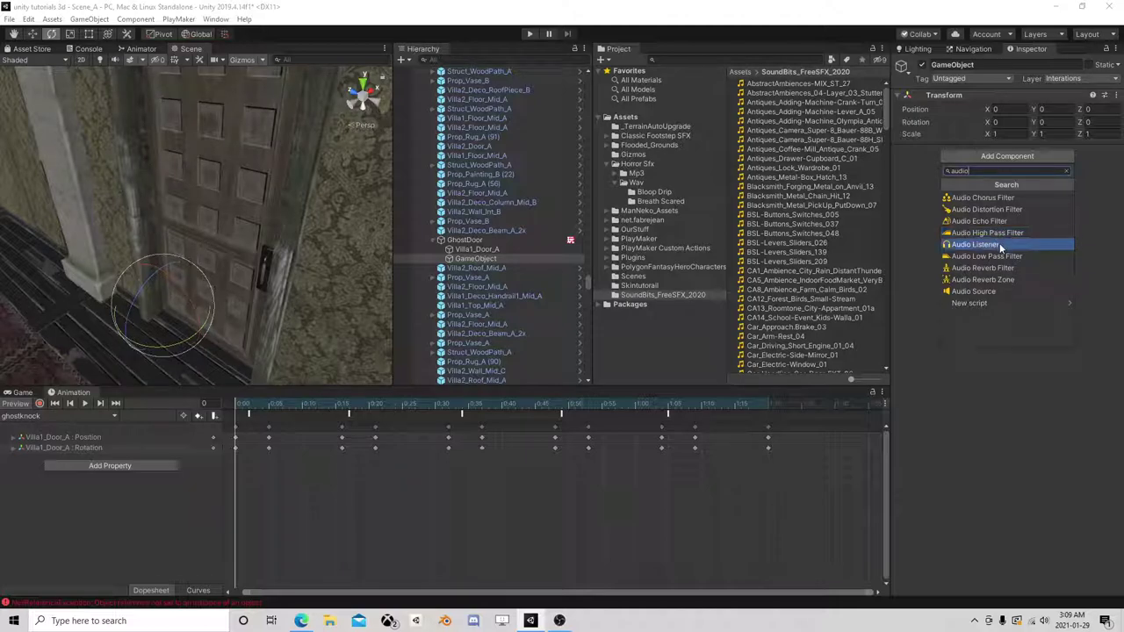
{"action": "left_click", "coordinate": [974, 291]}
- Add a PlayMakerFSM component to the new child object and enable Loop on its Audio Source
{"action": "left_click", "coordinate": [1019, 388]}
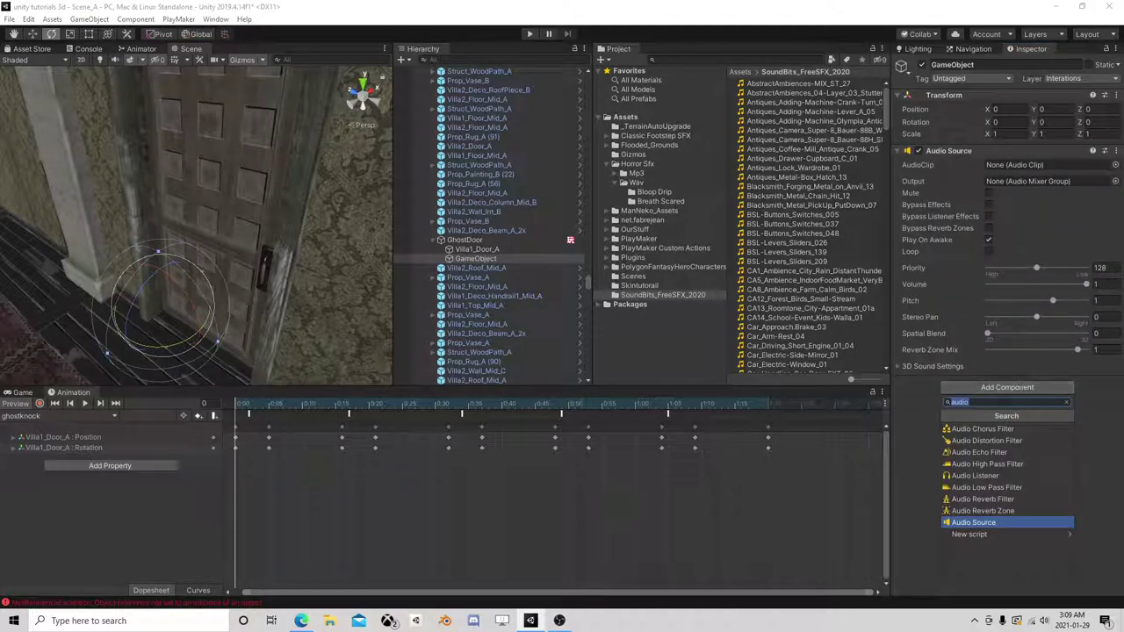
{"action": "type", "text": "fsm"}
{"action": "left_click", "coordinate": [992, 430]}
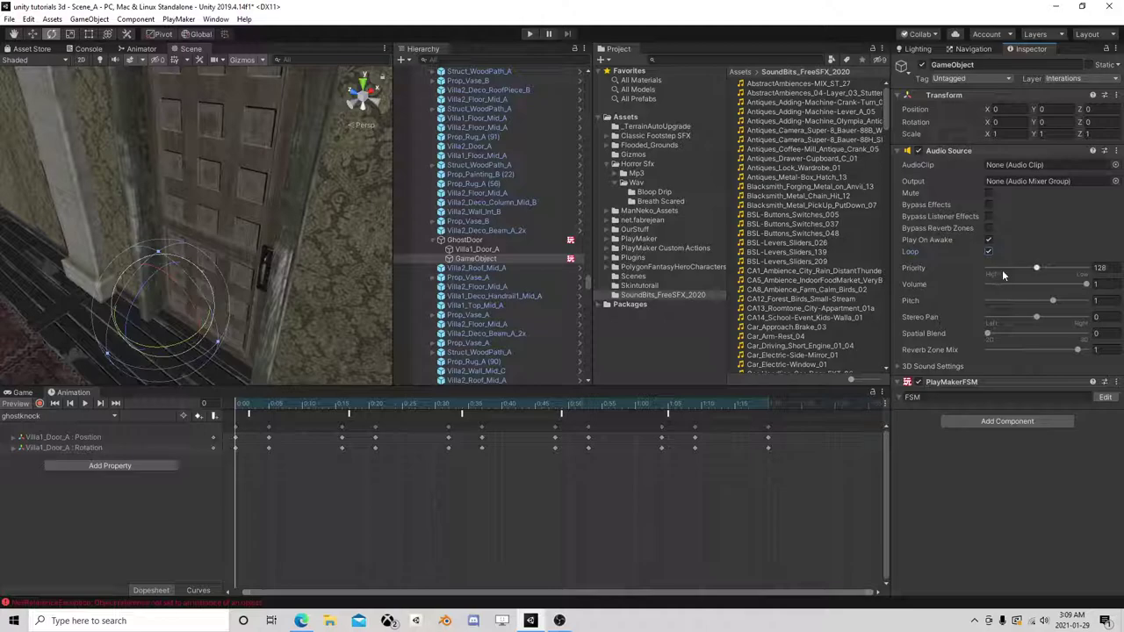
- Audition the Breath_Scared and Monster clips in Horror Sfx's Wav folder and assign Monster_04 as the audio clip of GhostDoor's child GameObject
{"action": "left_click", "coordinate": [662, 201]}
{"action": "left_click", "coordinate": [776, 216]}
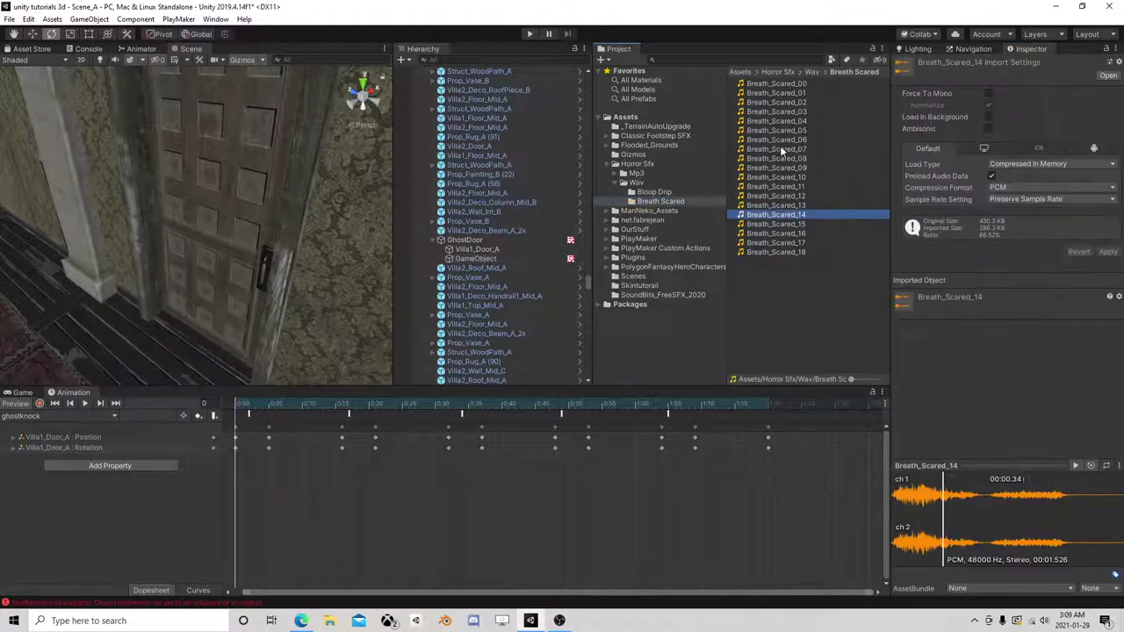
{"action": "left_click", "coordinate": [780, 85]}
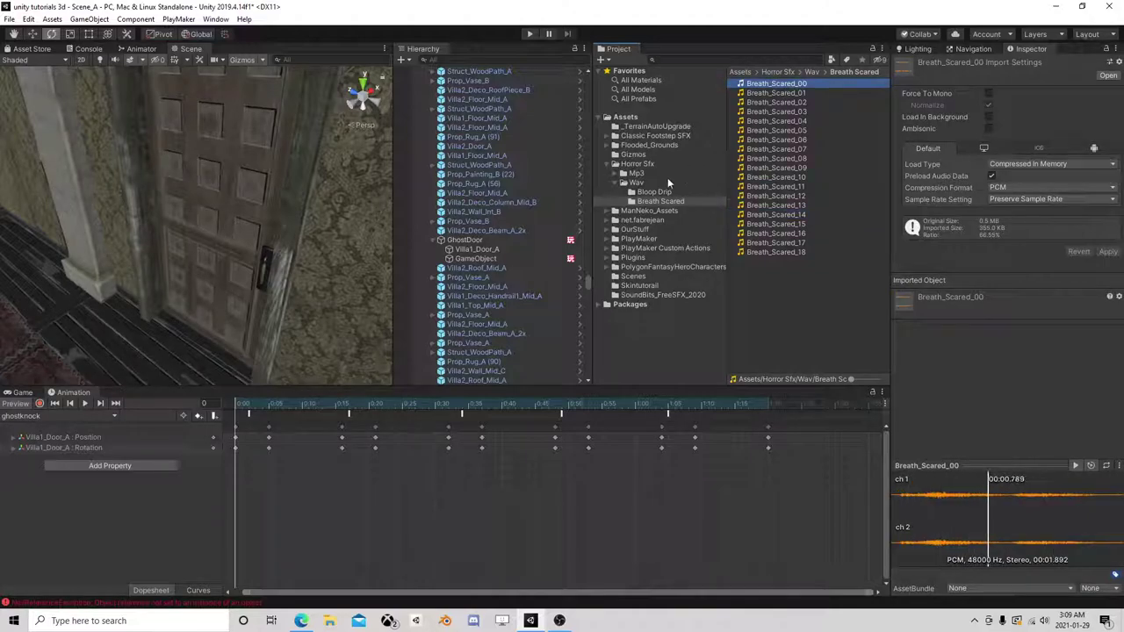
{"action": "left_click", "coordinate": [637, 182]}
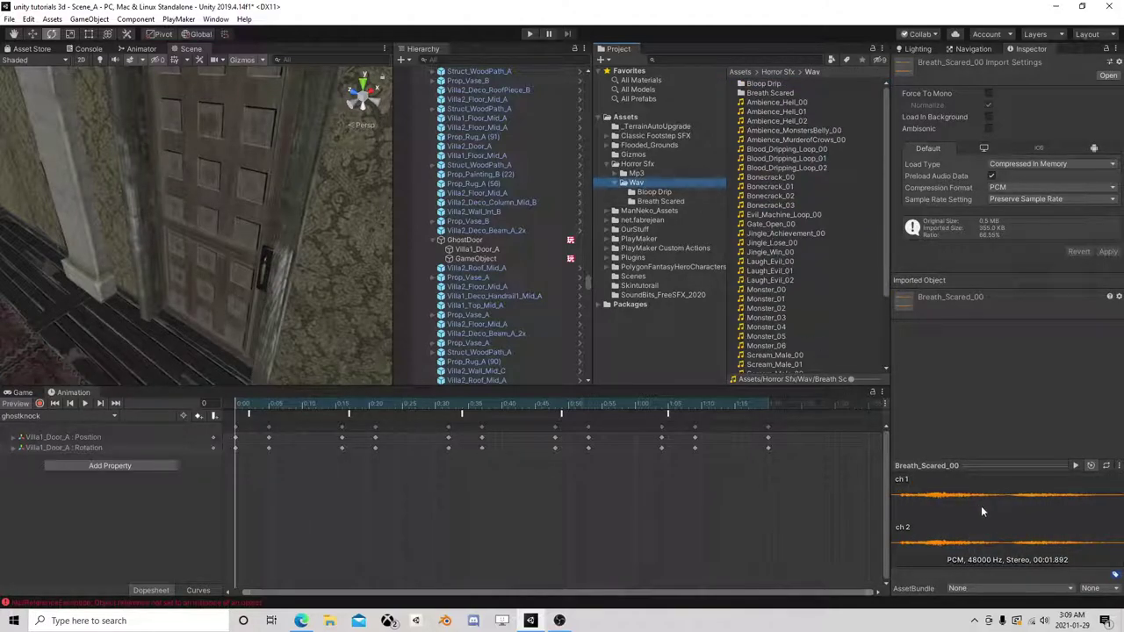
{"action": "left_click", "coordinate": [775, 308]}
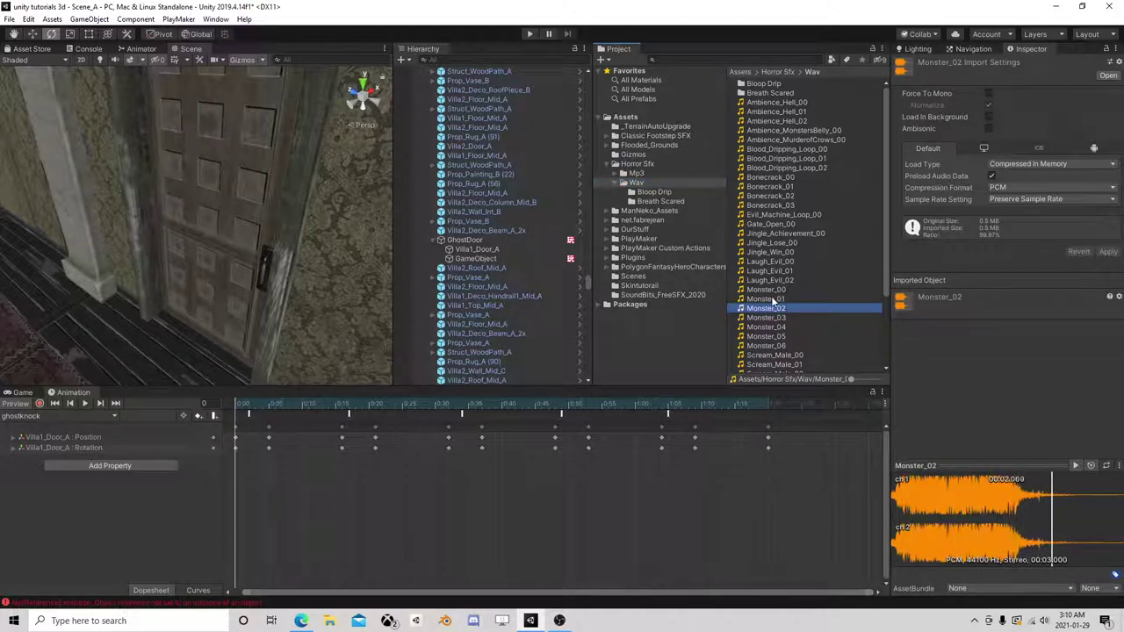
{"action": "left_click", "coordinate": [773, 298]}
{"action": "left_click", "coordinate": [769, 290]}
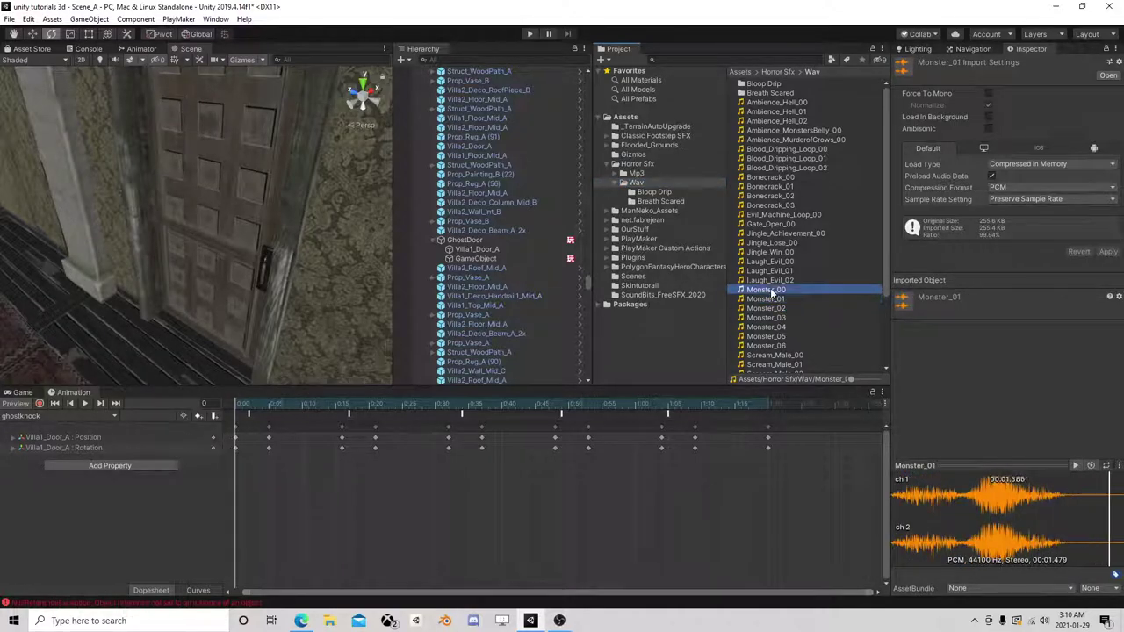
{"action": "left_click", "coordinate": [770, 309]}
{"action": "left_click", "coordinate": [770, 318]}
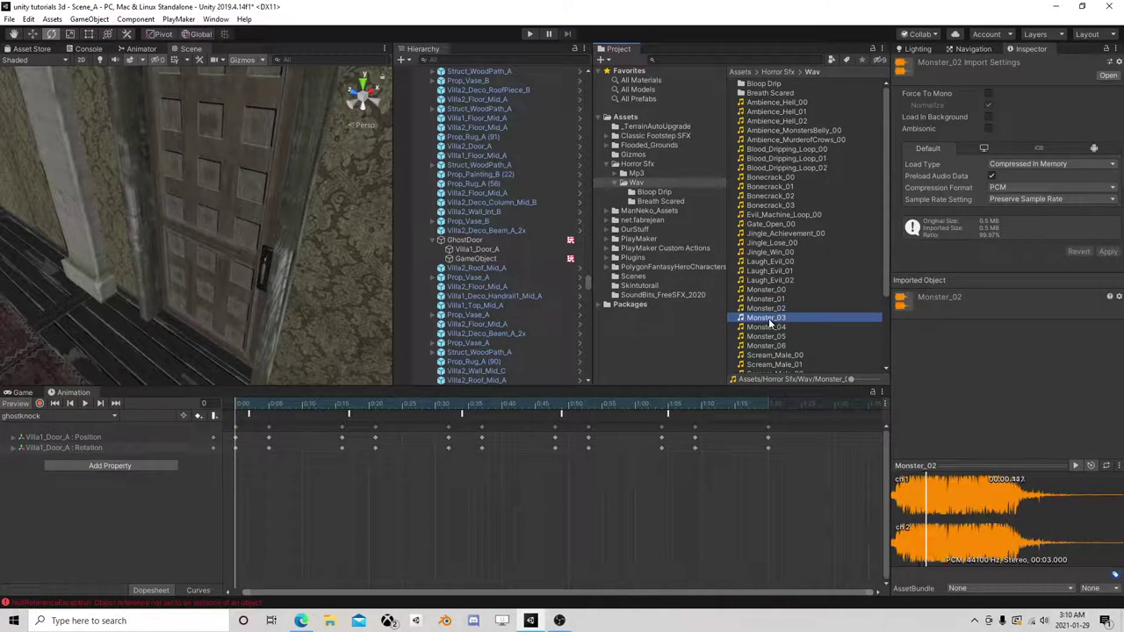
{"action": "left_click", "coordinate": [769, 328]}
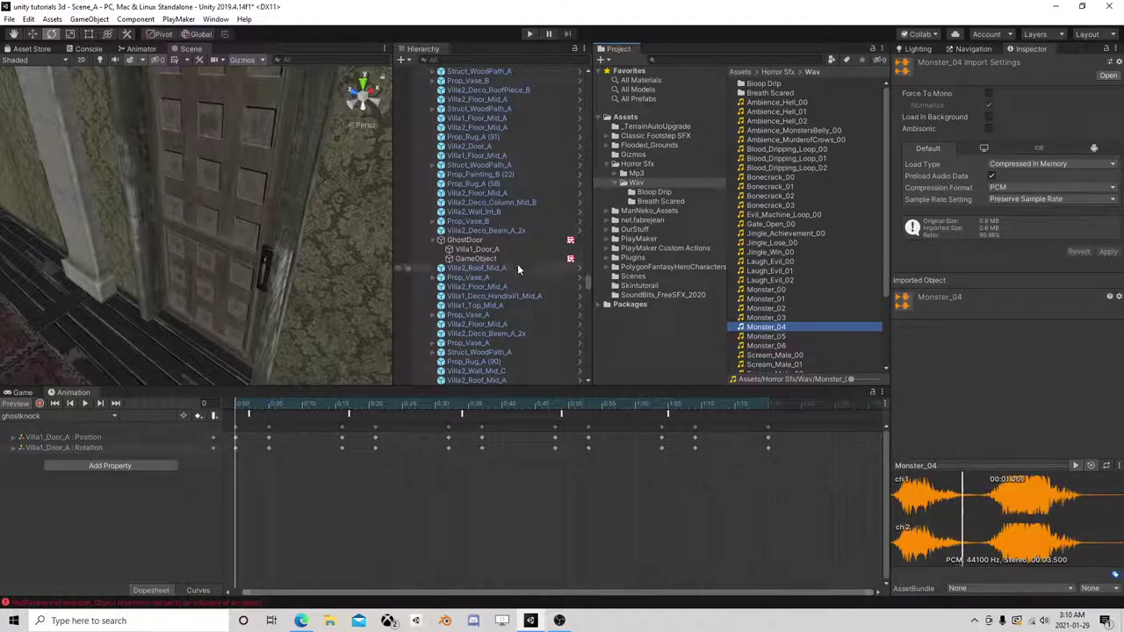
{"action": "left_click", "coordinate": [475, 258]}
{"action": "left_click_drag", "start_coordinate": [772, 331], "coordinate": [1010, 165]}
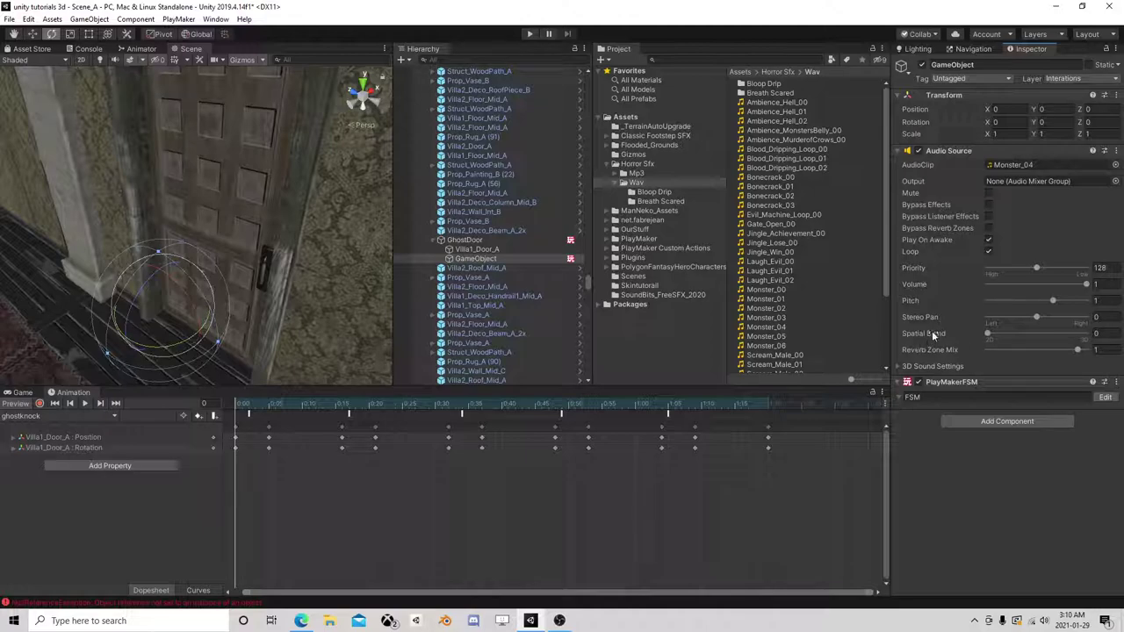
{"action": "mouse_move", "coordinate": [932, 333]}
- Duplicate the sound GameObject under GhostDoor and open the SoundBits_FreeSFX_2020 folder to find a clip for the copy
{"action": "left_click", "coordinate": [475, 260]}
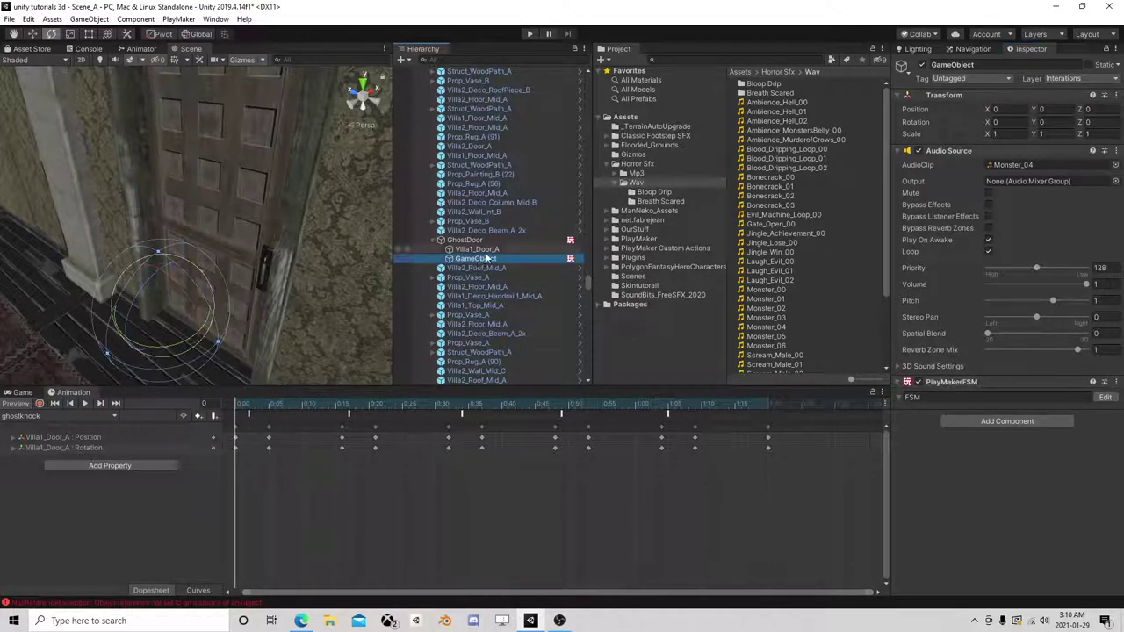
{"action": "key", "text": "ctrl+d"}
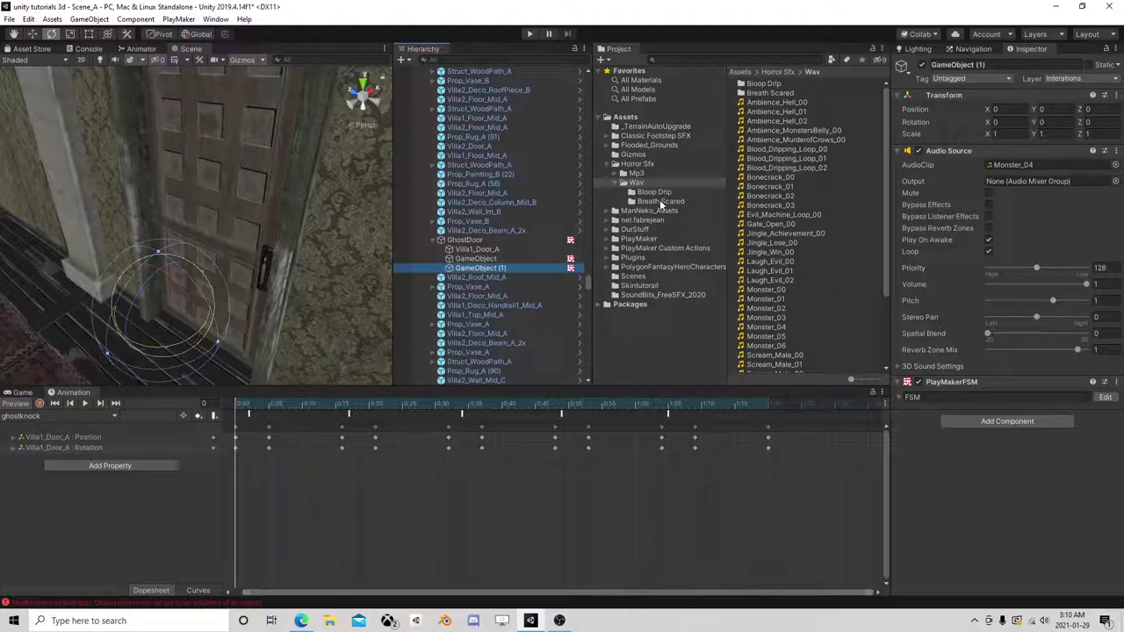
{"action": "left_click", "coordinate": [650, 295]}
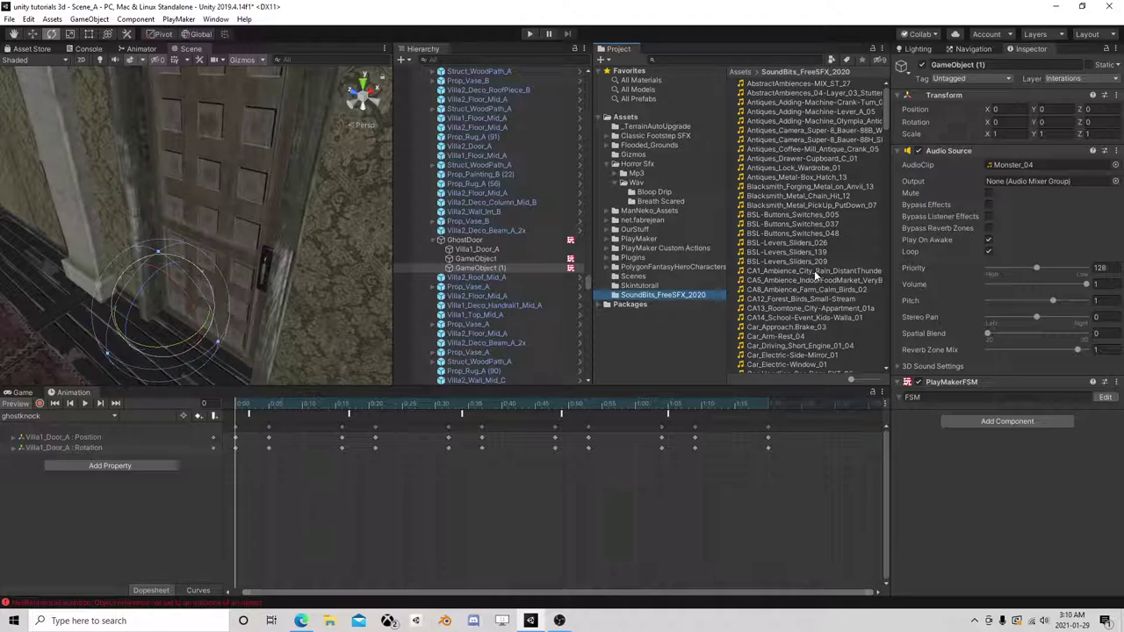
- Browse the SoundBits_FreeSFX_2020 folder and preview the CSFX-2_Mechanics_18 and Dark_SciFi_Drone_Mixed_017 clips
{"action": "scroll", "coordinate": [794, 286], "scroll_direction": "down", "scroll_amount": 5}
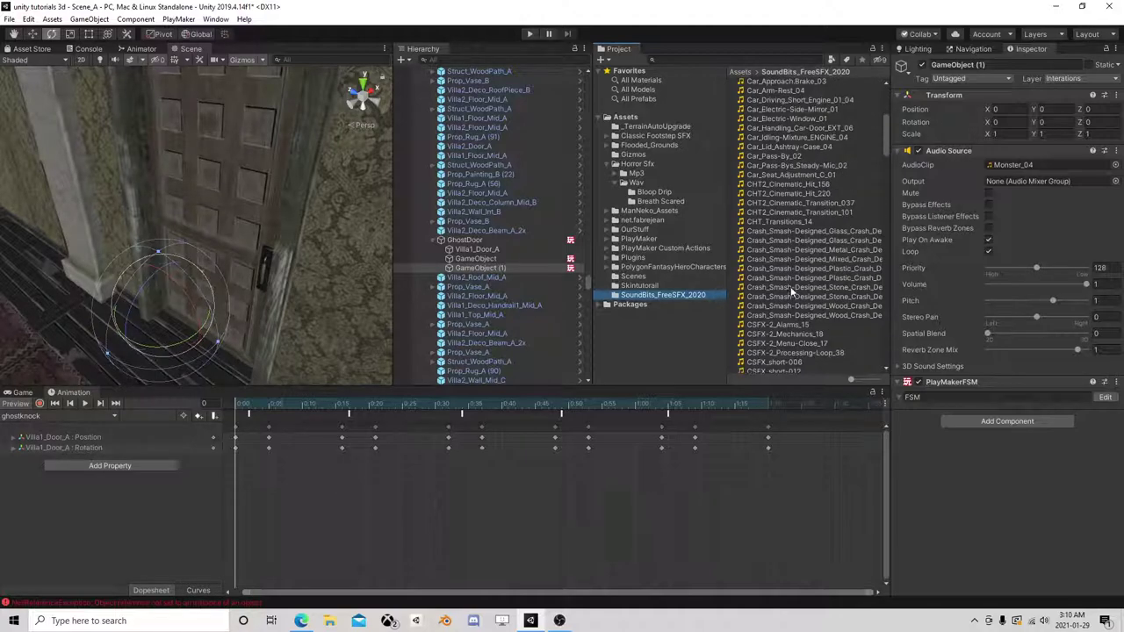
{"action": "scroll", "coordinate": [813, 263], "scroll_direction": "down", "scroll_amount": 3}
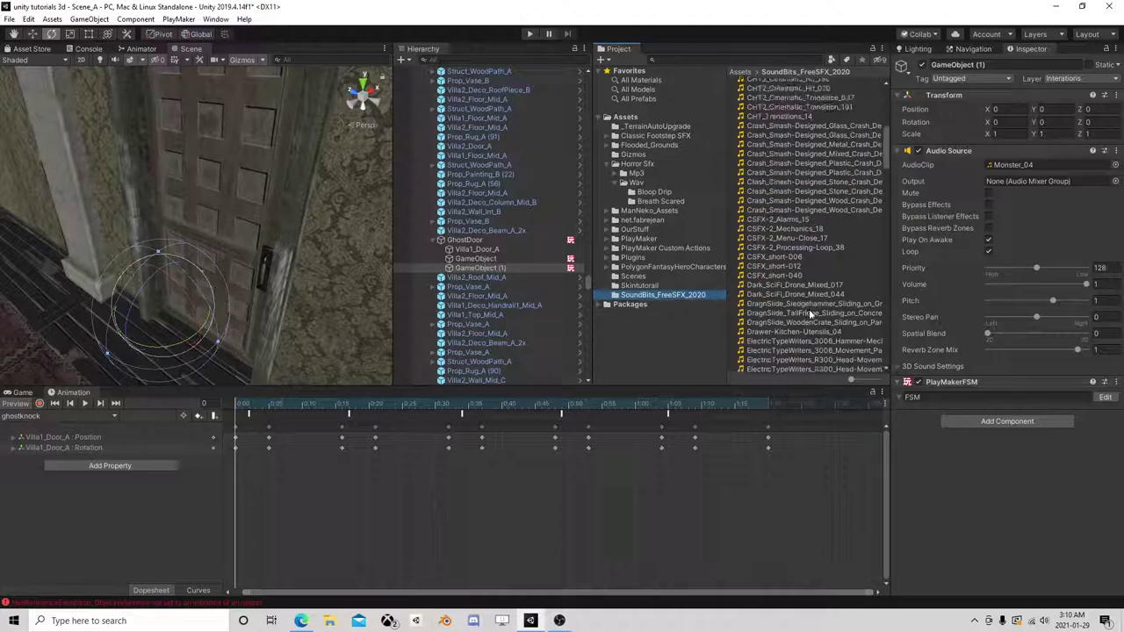
{"action": "left_click", "coordinate": [802, 199]}
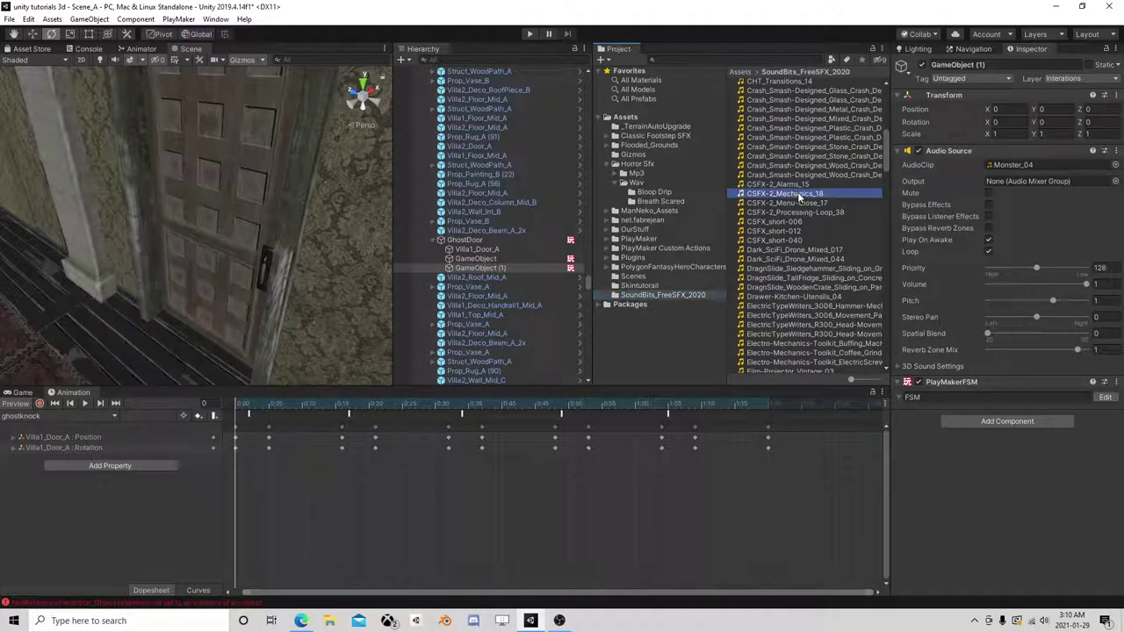
{"action": "left_click", "coordinate": [777, 250]}
{"action": "scroll", "coordinate": [795, 290], "scroll_direction": "down", "scroll_amount": 1}
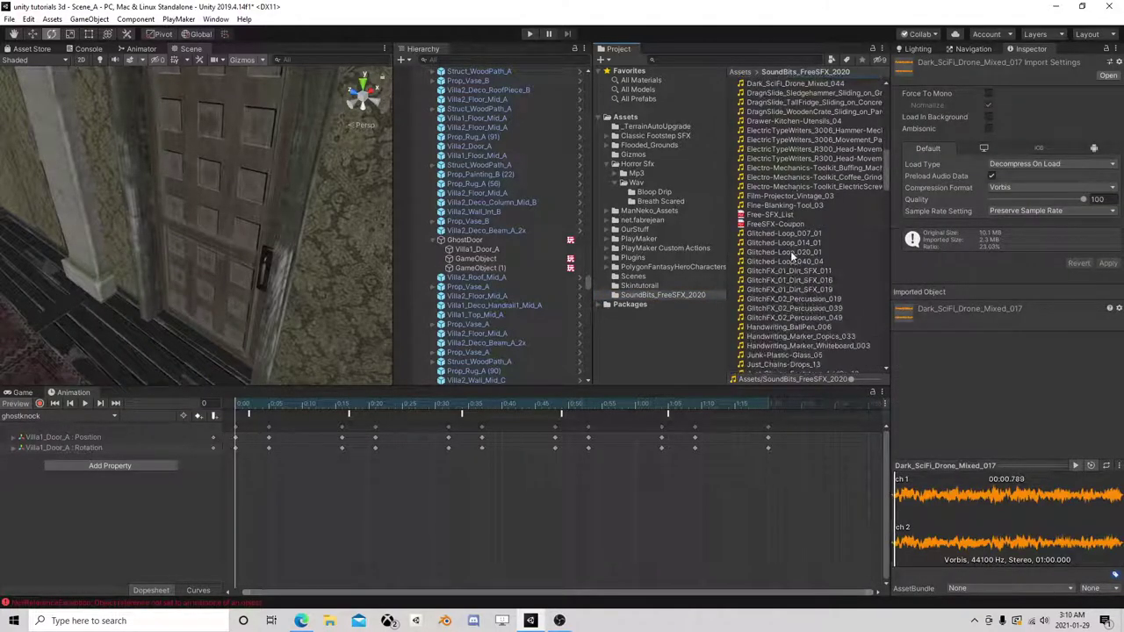
{"action": "scroll", "coordinate": [794, 281], "scroll_direction": "down", "scroll_amount": 5}
{"action": "scroll", "coordinate": [795, 281], "scroll_direction": "down", "scroll_amount": 3}
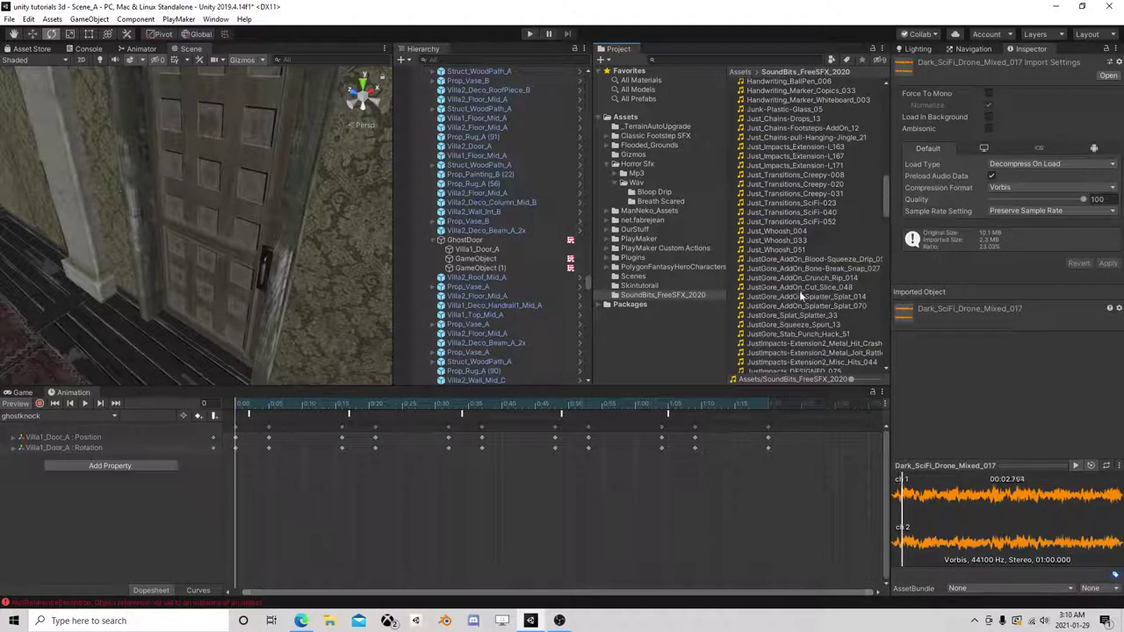
- Preview the JustGore blood-squeeze clip, a Just_Transitions_SciFi clip, and the Just_Transitions_Creepy-008 and Creepy-020 clips
{"action": "left_click", "coordinate": [799, 259]}
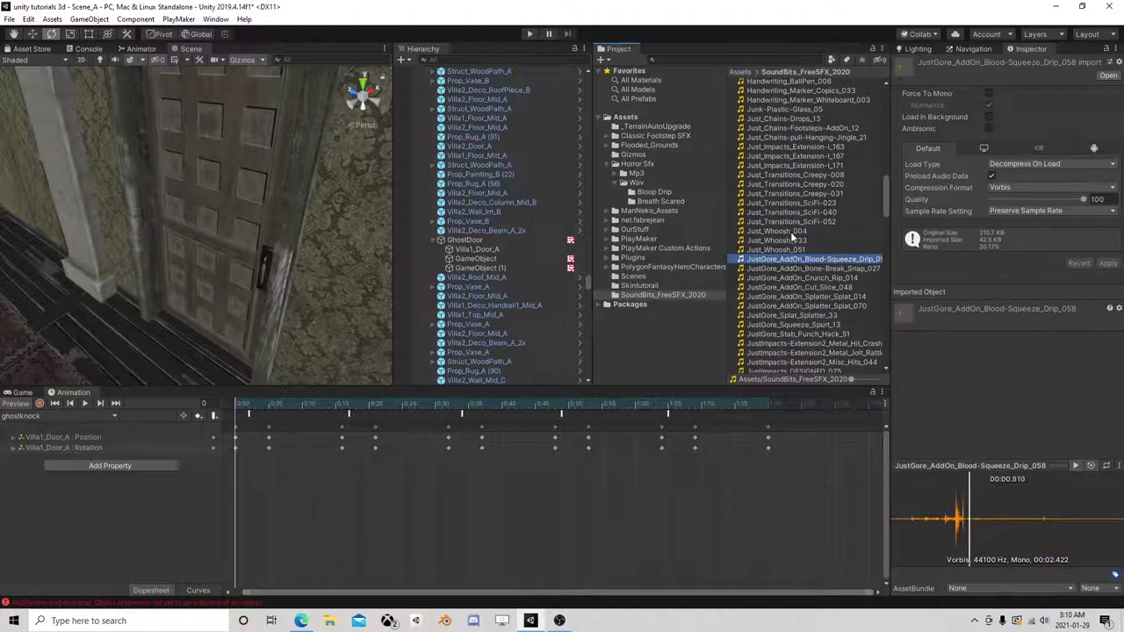
{"action": "left_click", "coordinate": [793, 213]}
{"action": "left_click", "coordinate": [795, 174]}
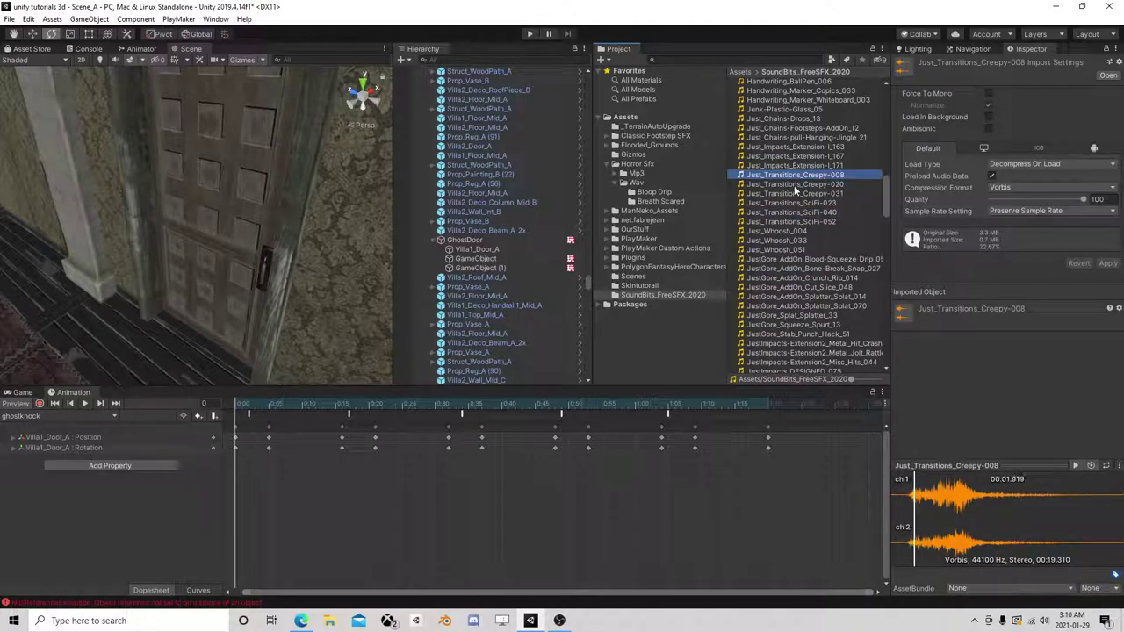
{"action": "left_click", "coordinate": [794, 185]}
{"action": "scroll", "coordinate": [805, 249], "scroll_direction": "down", "scroll_amount": 2}
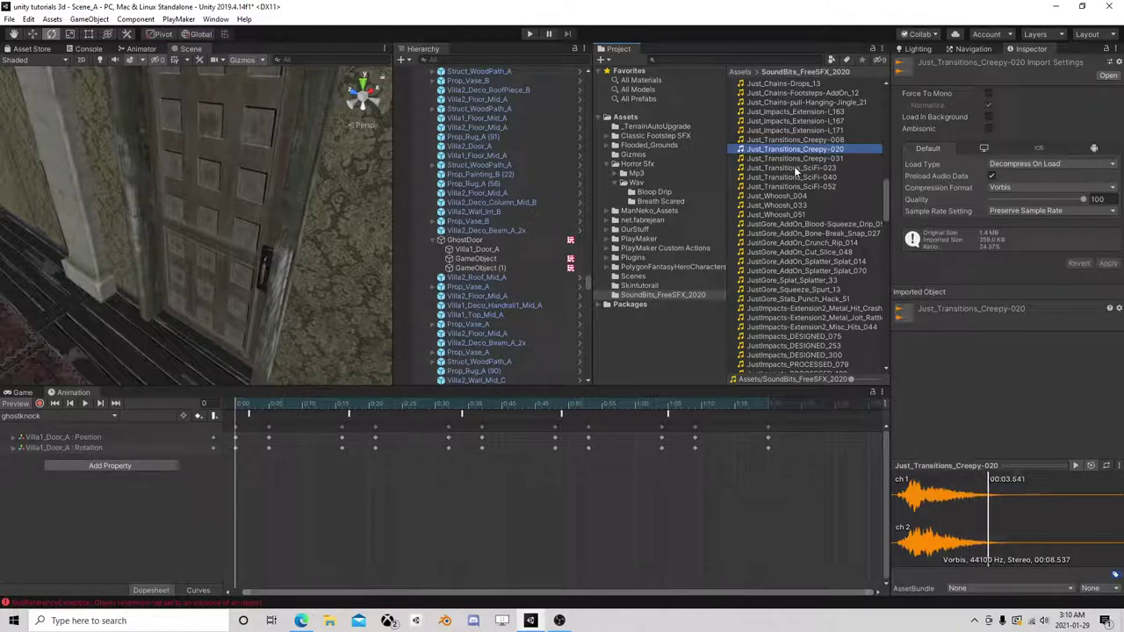
{"action": "left_click", "coordinate": [801, 142]}
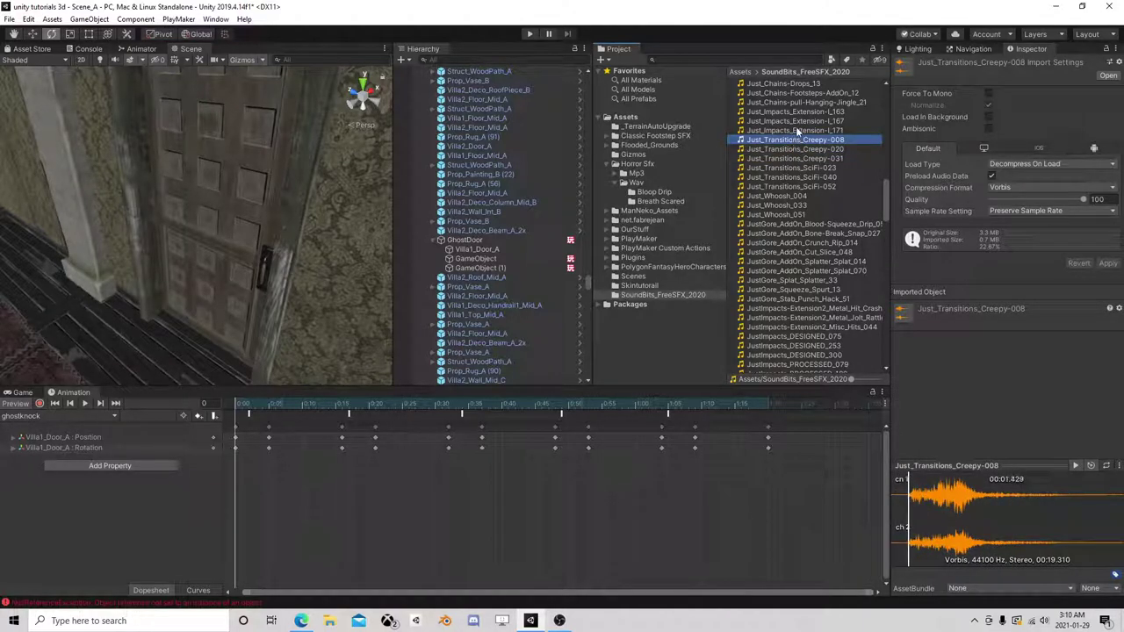
- Preview the Just_Impacts_Extension-I clips 163, 167 and 171, plus the JustImpacts-Extension2 metal and Misc_Hits_044 clips
{"action": "left_click", "coordinate": [797, 130]}
{"action": "left_click", "coordinate": [799, 111]}
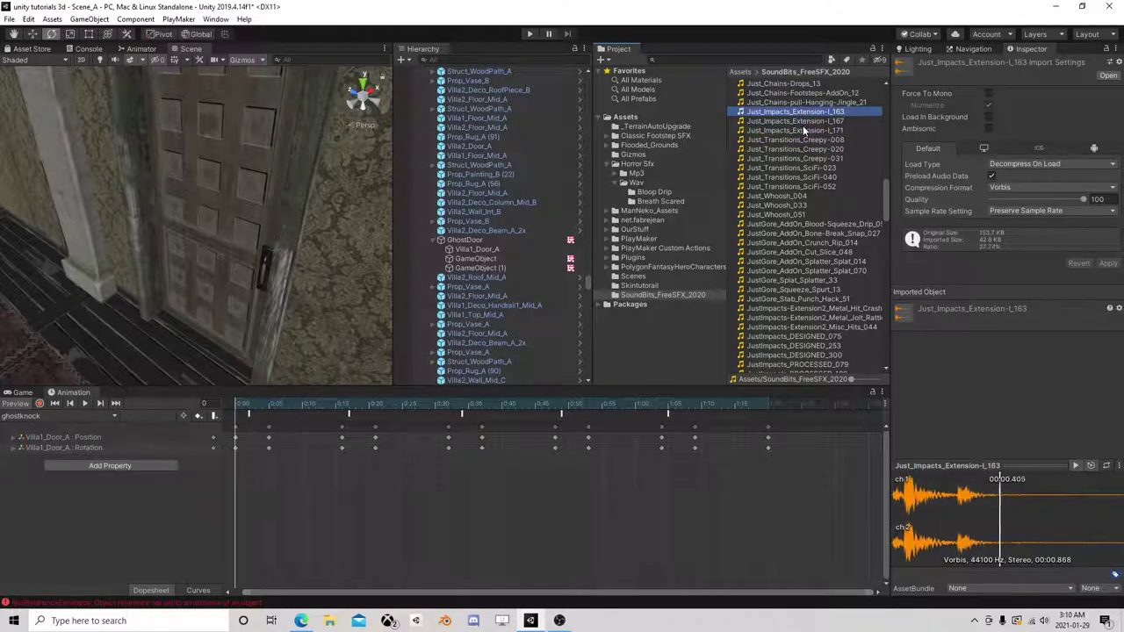
{"action": "left_click", "coordinate": [800, 120]}
{"action": "left_click", "coordinate": [804, 130]}
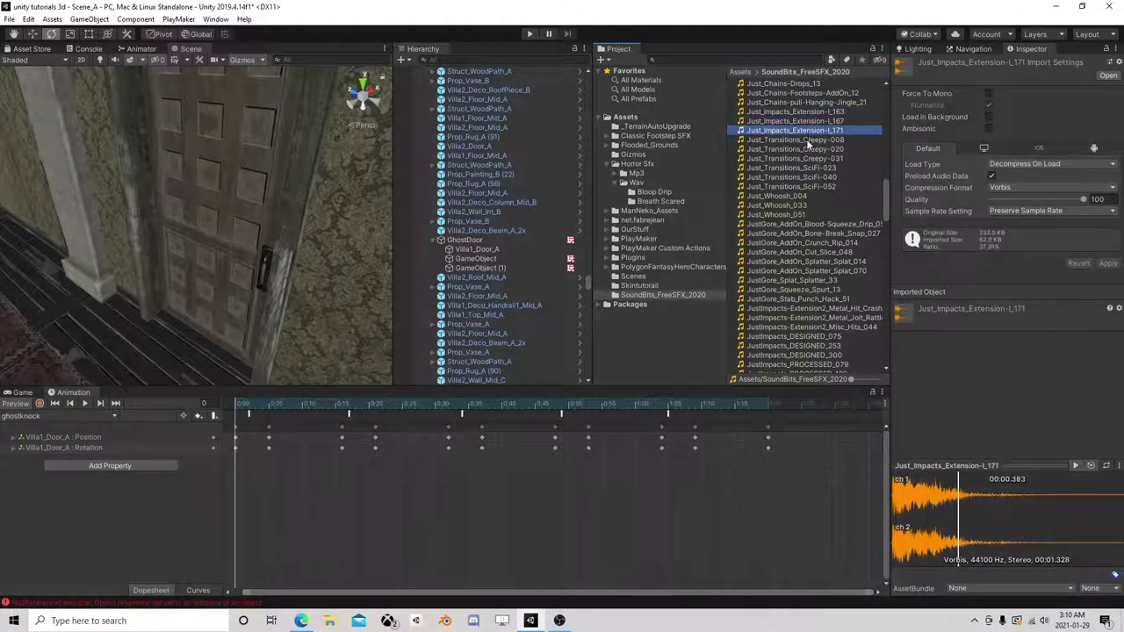
{"action": "left_click", "coordinate": [812, 309]}
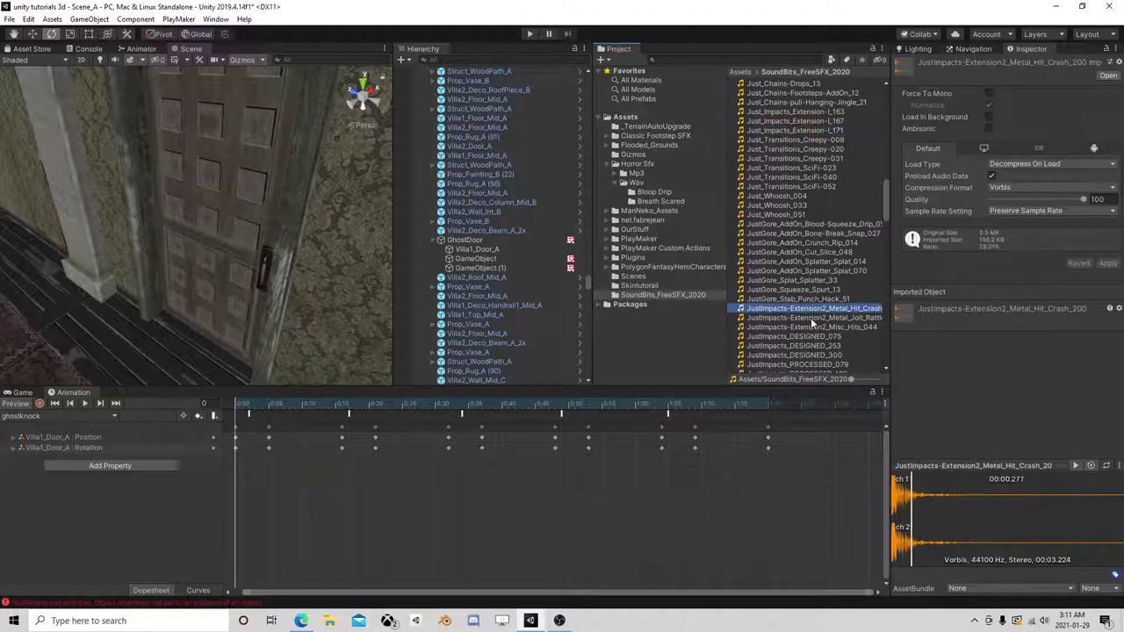
{"action": "left_click", "coordinate": [809, 318]}
{"action": "left_click", "coordinate": [809, 327]}
- Preview JustMetal_Squeaks-and-Moans_050, JustWhoosh_II_114 and one of the SciFi_Voices_Anne_Droid clips further down the sound list
{"action": "scroll", "coordinate": [807, 316], "scroll_direction": "down", "scroll_amount": 5}
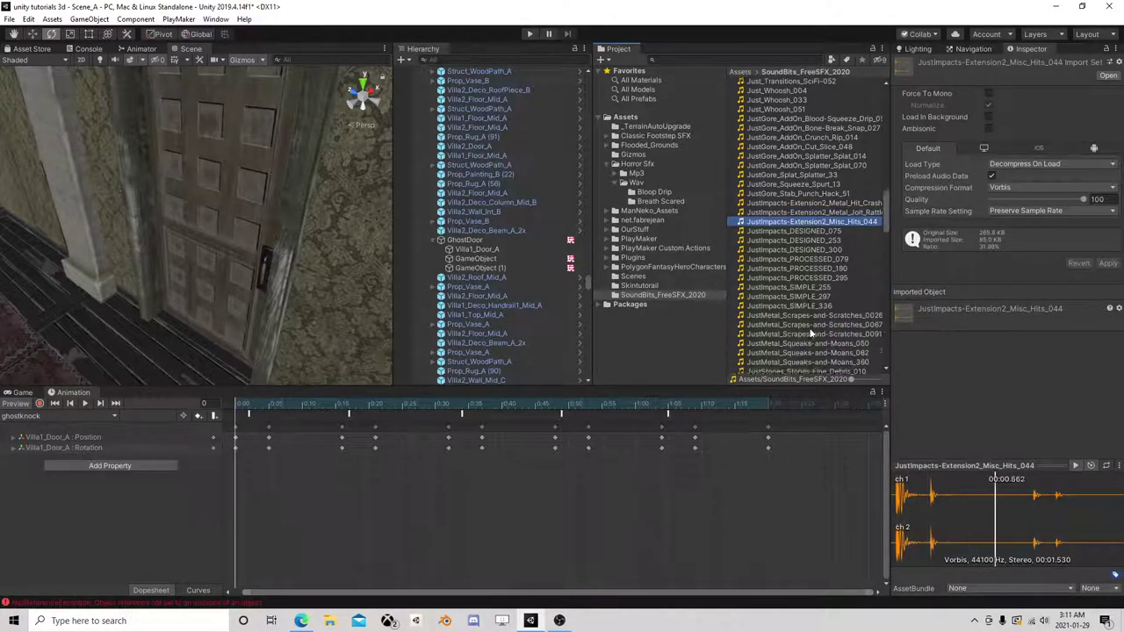
{"action": "left_click", "coordinate": [804, 310]}
{"action": "scroll", "coordinate": [805, 308], "scroll_direction": "down", "scroll_amount": 6}
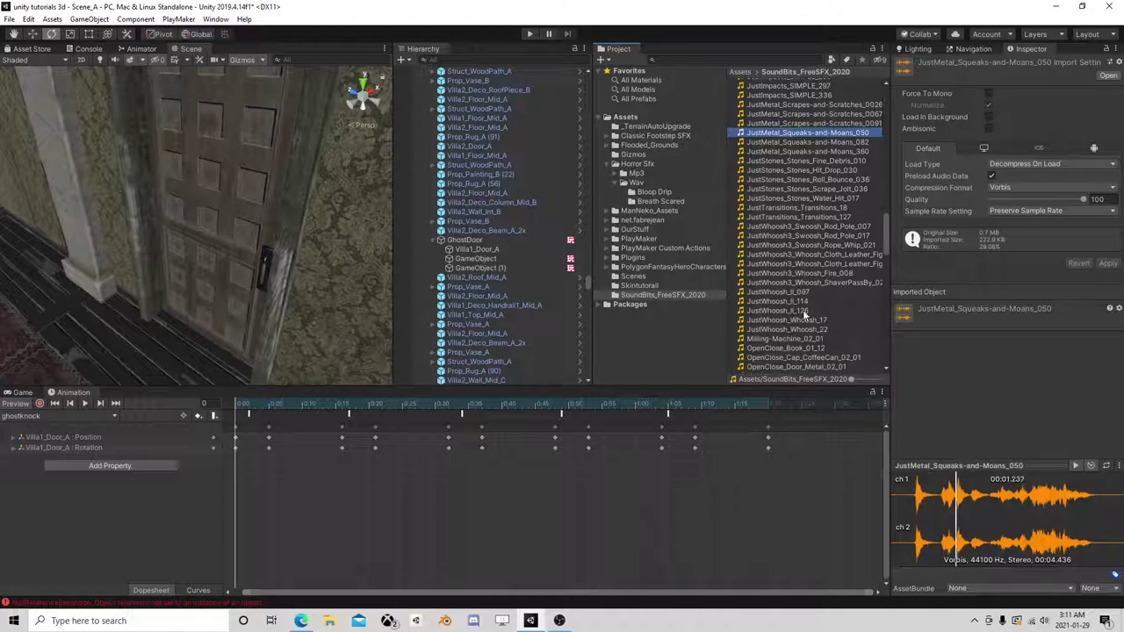
{"action": "left_click", "coordinate": [793, 301]}
{"action": "scroll", "coordinate": [795, 316], "scroll_direction": "down", "scroll_amount": 6}
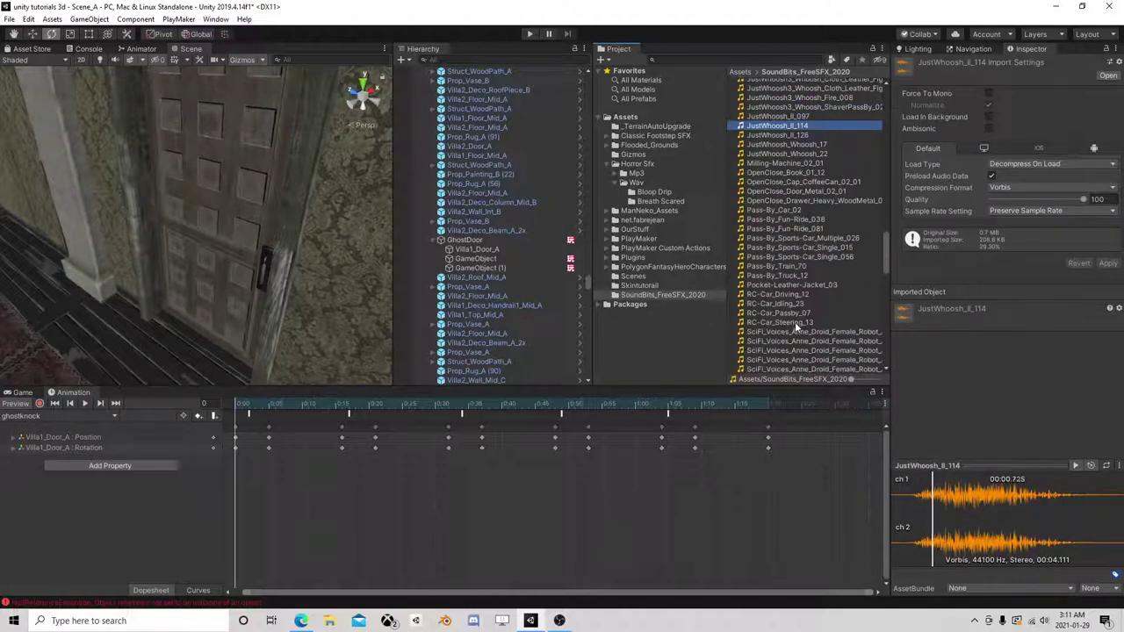
{"action": "scroll", "coordinate": [801, 299], "scroll_direction": "down", "scroll_amount": 6}
{"action": "left_click", "coordinate": [806, 265]}
{"action": "scroll", "coordinate": [799, 290], "scroll_direction": "down", "scroll_amount": 6}
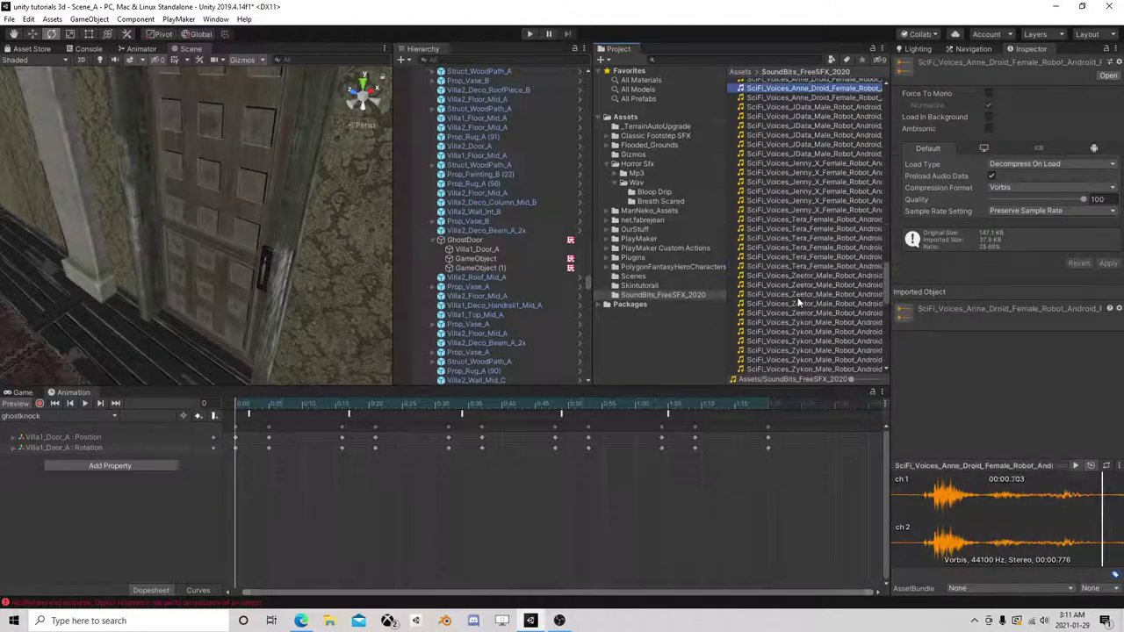
{"action": "scroll", "coordinate": [795, 306], "scroll_direction": "down", "scroll_amount": 7}
- Preview the ScreamsShouts_monster_processed clips, the SotD Metal_Impact clip and TinyTransitions_Tiny-Transition_013
{"action": "left_click", "coordinate": [804, 128]}
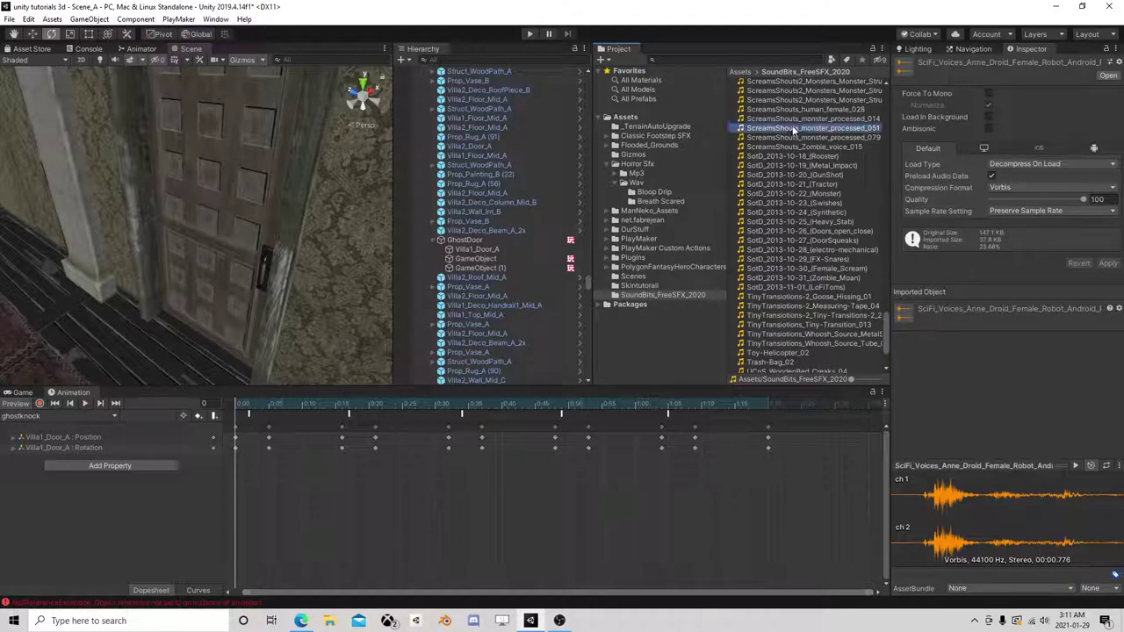
{"action": "left_click", "coordinate": [805, 120]}
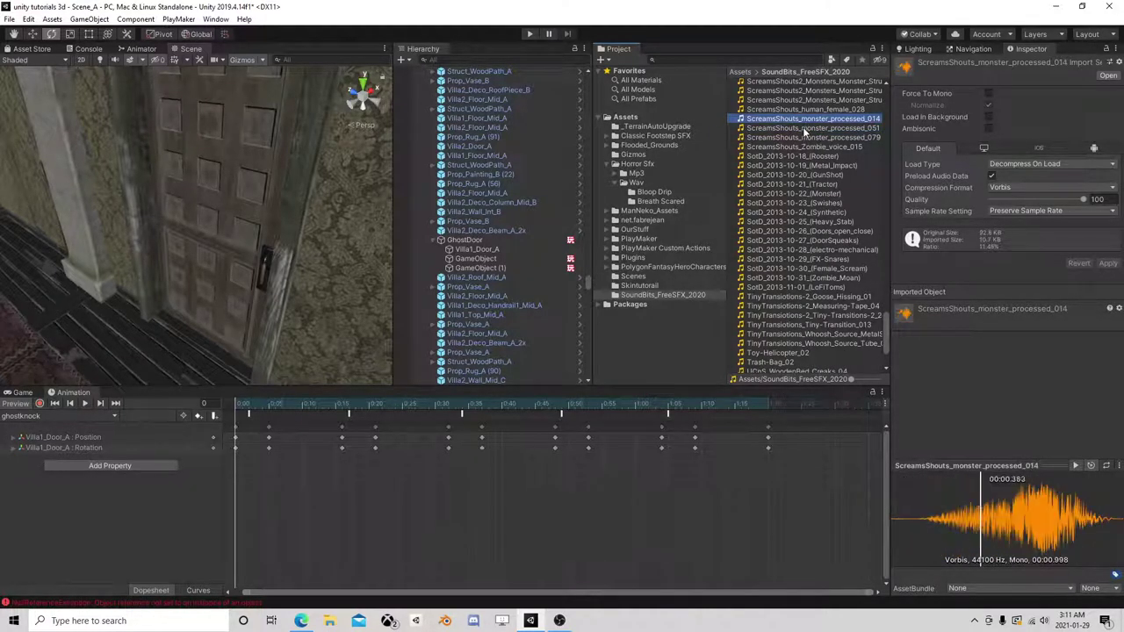
{"action": "left_click", "coordinate": [801, 137]}
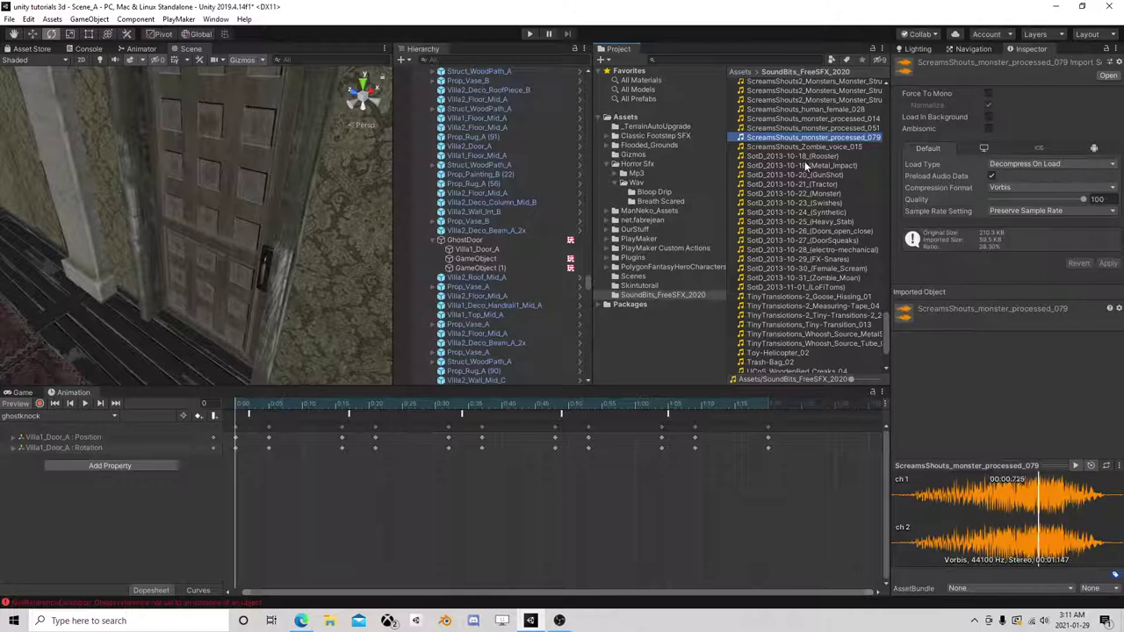
{"action": "left_click", "coordinate": [781, 166]}
{"action": "scroll", "coordinate": [794, 219], "scroll_direction": "down", "scroll_amount": 3}
{"action": "left_click", "coordinate": [796, 238]}
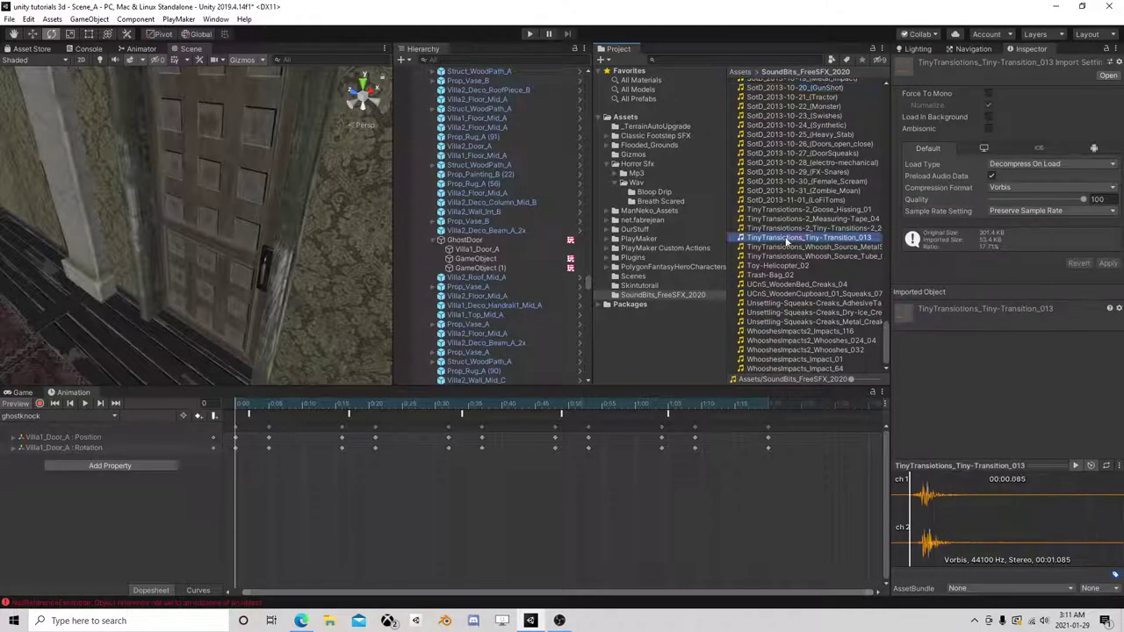
- Preview the Unsettling-Squeaks-Creaks Dry-Ice clip and the WhooshesImpacts2 clips Impacts_116, Whooshes_024_04 and Whooshes_032
{"action": "left_click", "coordinate": [803, 313]}
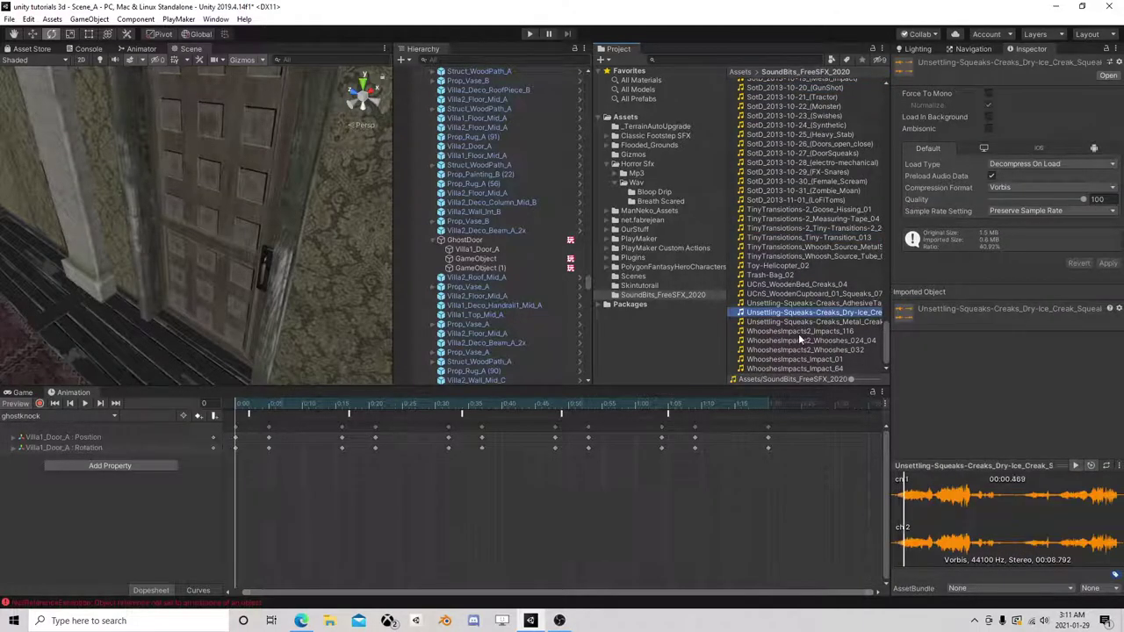
{"action": "left_click", "coordinate": [798, 332]}
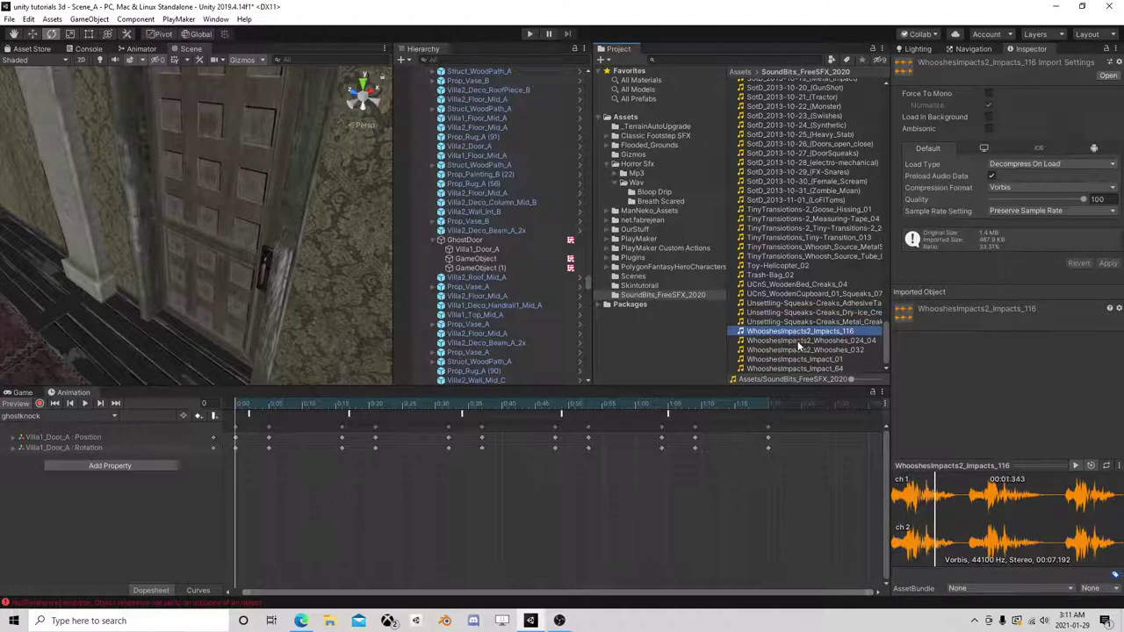
{"action": "left_click", "coordinate": [799, 341]}
{"action": "left_click", "coordinate": [800, 350]}
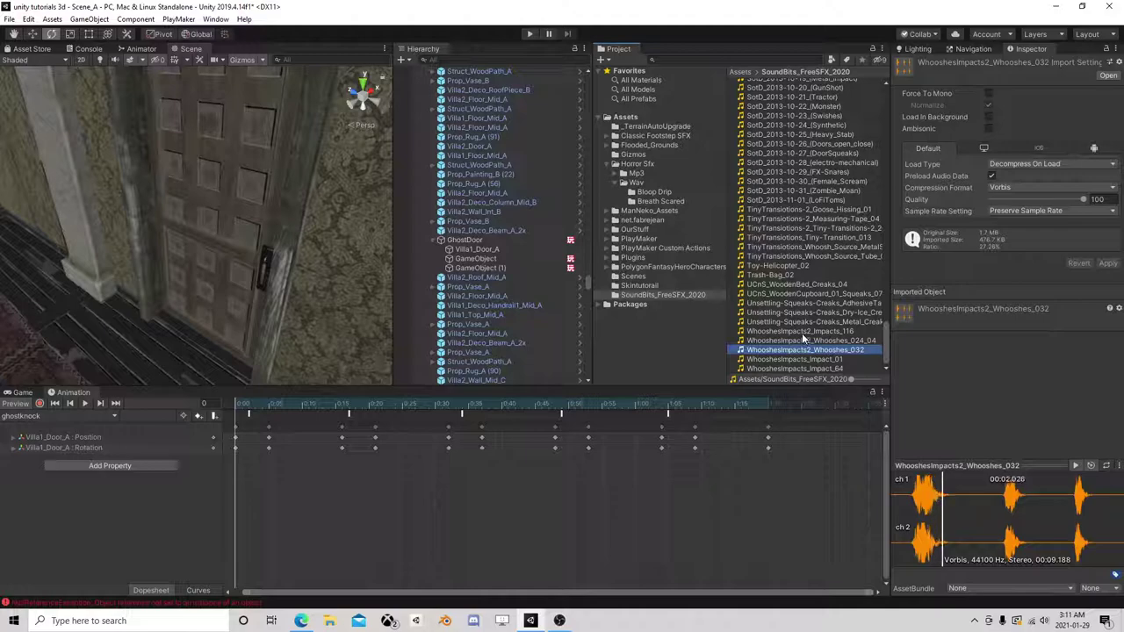
{"action": "left_click", "coordinate": [802, 332]}
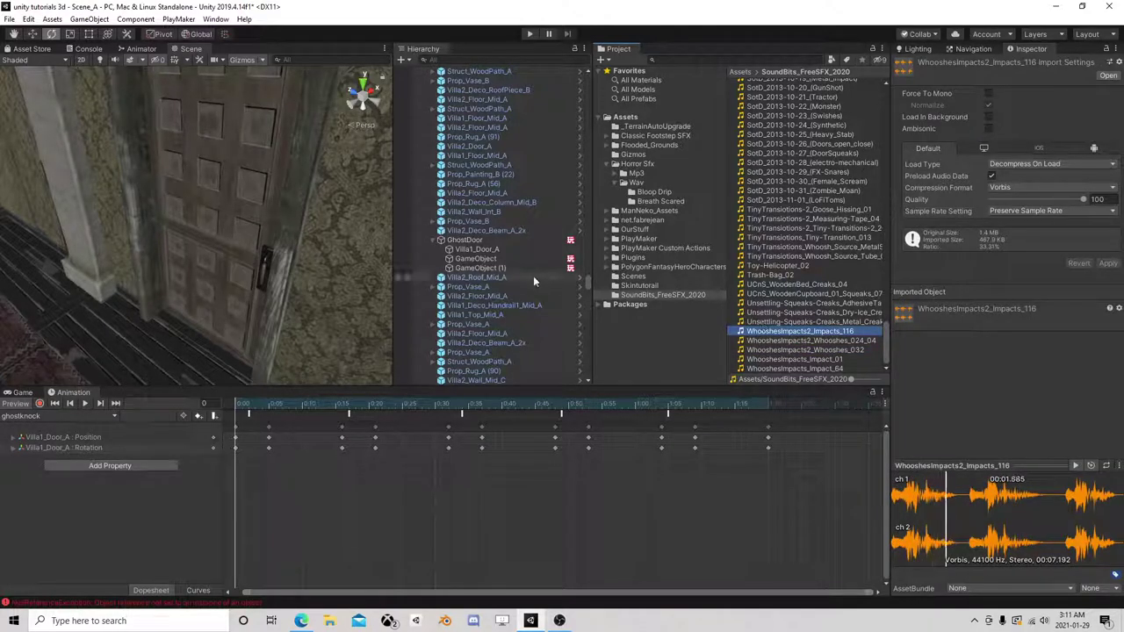
- Delete GameObject (1) under GhostDoor and deactivate the remaining GameObject child that holds the Monster_04 audio source
{"action": "left_click", "coordinate": [478, 268]}
{"action": "key", "text": "Delete"}
{"action": "left_click", "coordinate": [464, 240]}
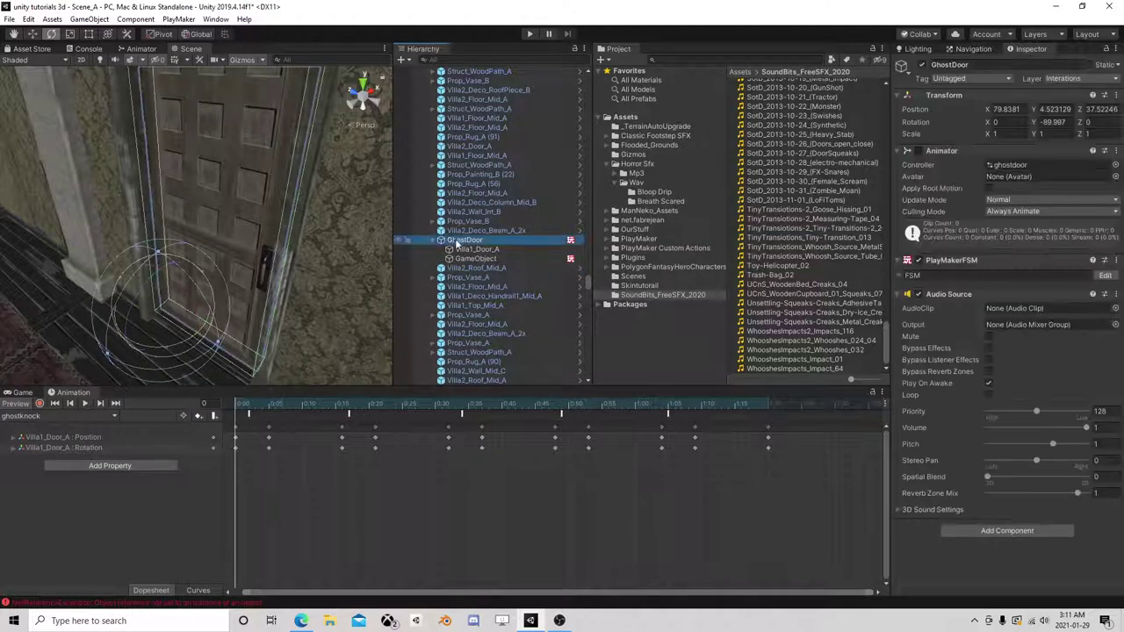
{"action": "left_click", "coordinate": [478, 259]}
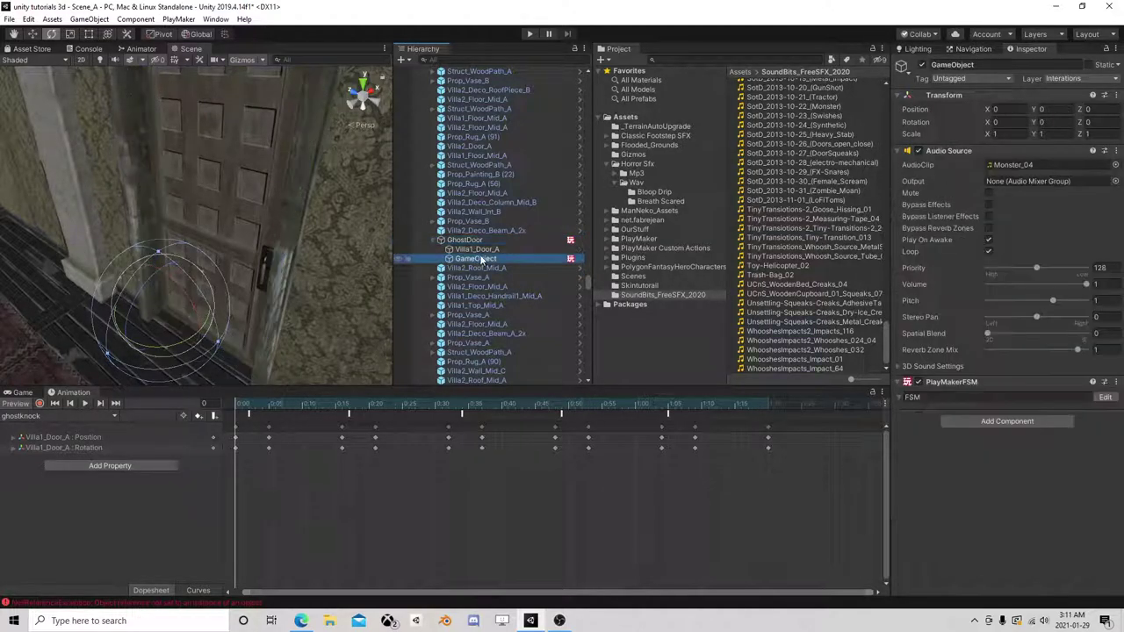
{"action": "left_click_drag", "start_coordinate": [478, 258], "coordinate": [470, 251]}
- Add an Activate Game Object action for the child GameObject to State 2 of GhostDoor's FSM, and close the editor
{"action": "left_click", "coordinate": [465, 239]}
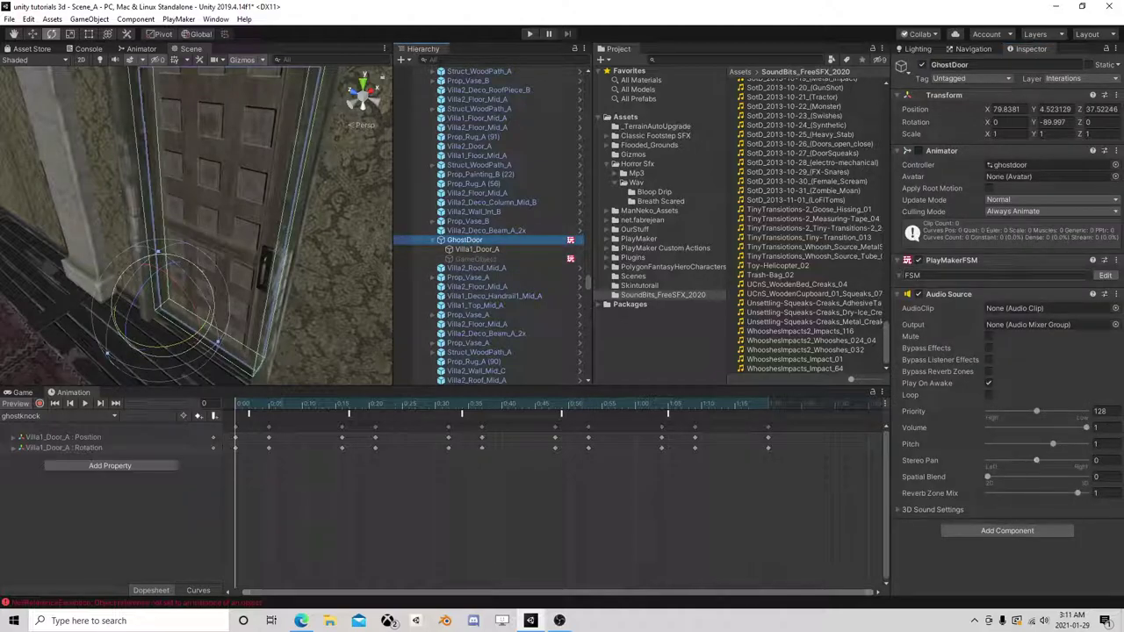
{"action": "left_click", "coordinate": [1105, 276]}
{"action": "left_click", "coordinate": [363, 297]}
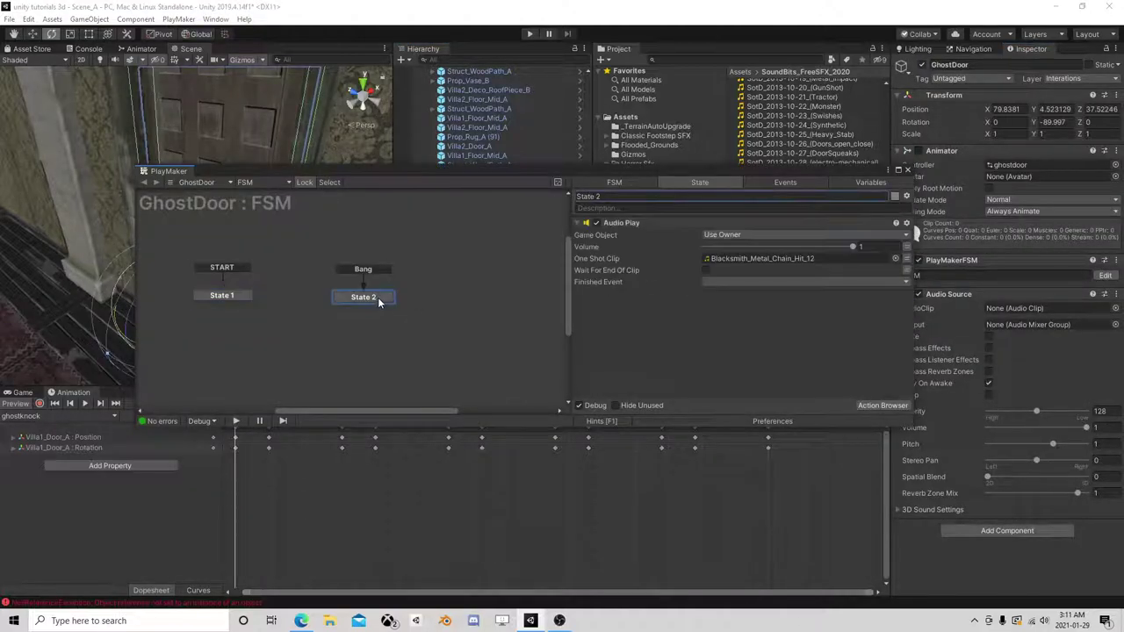
{"action": "left_click_drag", "start_coordinate": [723, 172], "coordinate": [183, 111]}
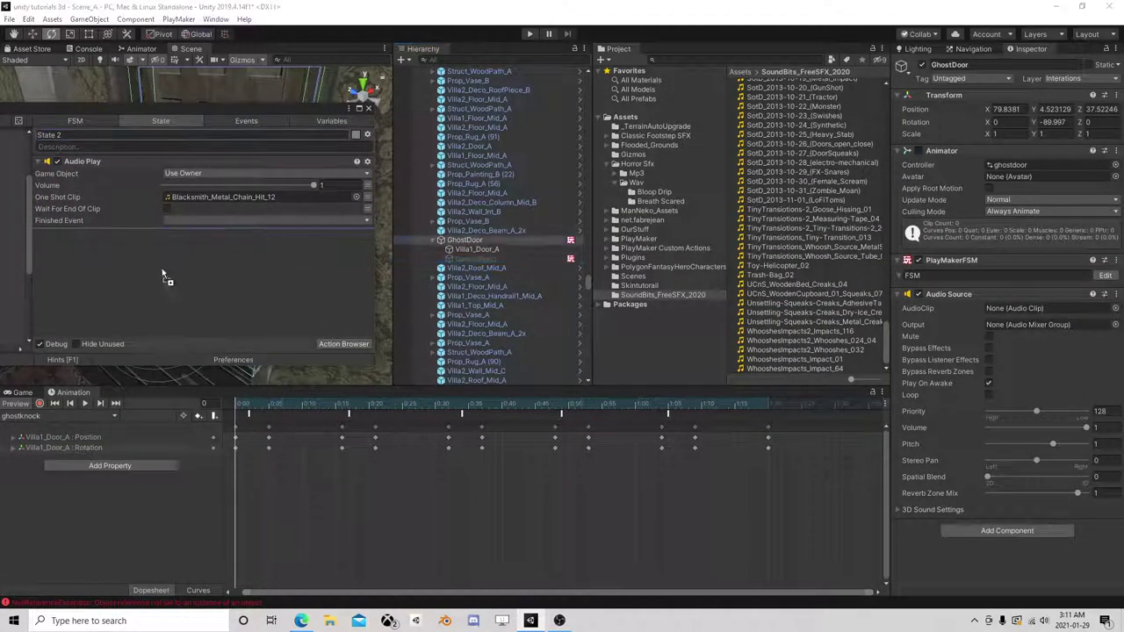
{"action": "right_click", "coordinate": [135, 271]}
{"action": "mouse_move", "coordinate": [213, 348]}
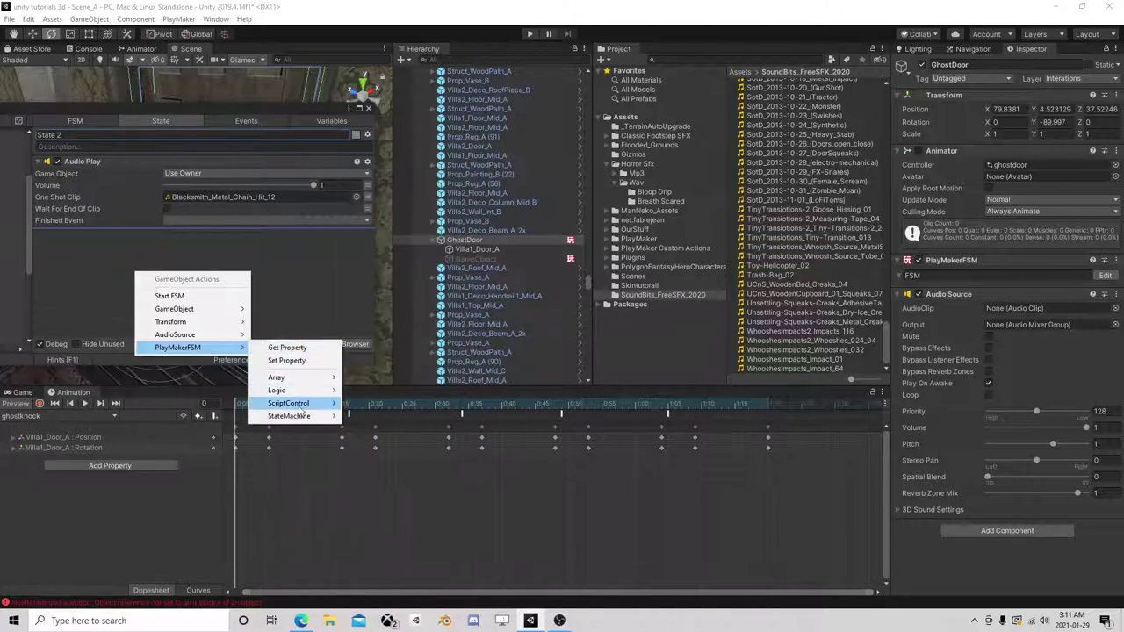
{"action": "mouse_move", "coordinate": [301, 417]}
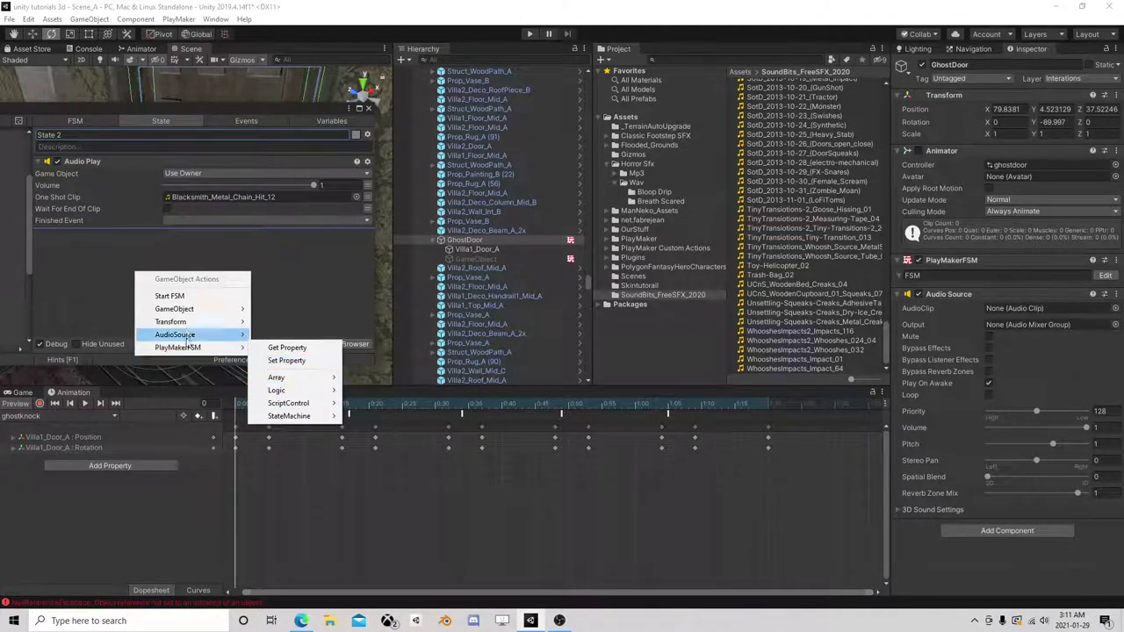
{"action": "mouse_move", "coordinate": [189, 310]}
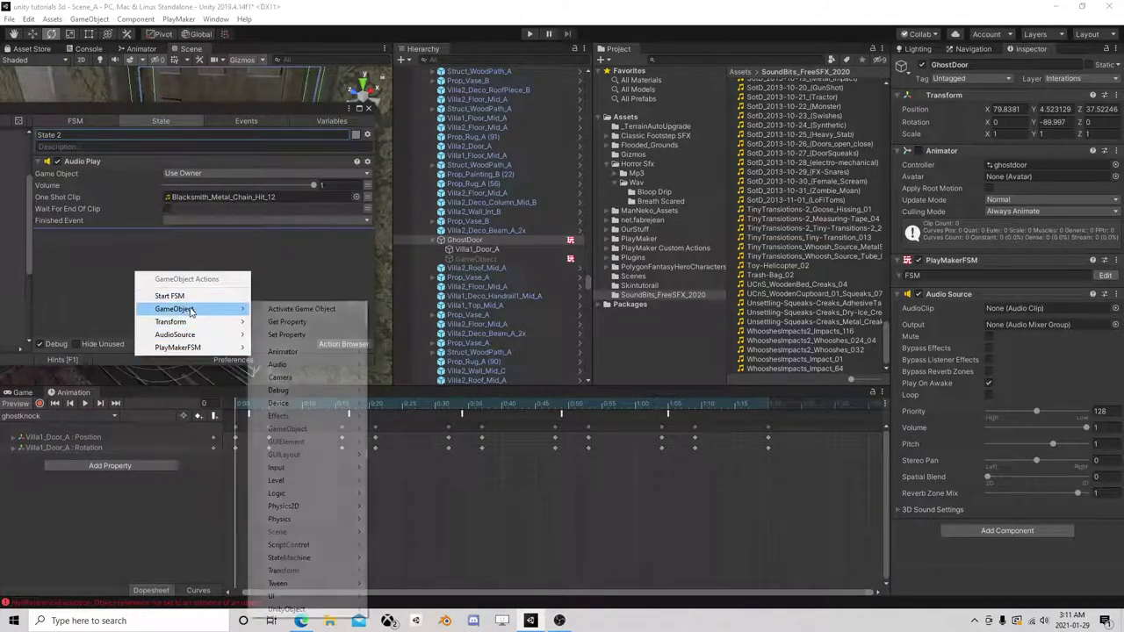
{"action": "left_click", "coordinate": [301, 310]}
{"action": "left_click_drag", "start_coordinate": [288, 114], "coordinate": [503, 149]}
{"action": "left_click", "coordinate": [442, 154]}
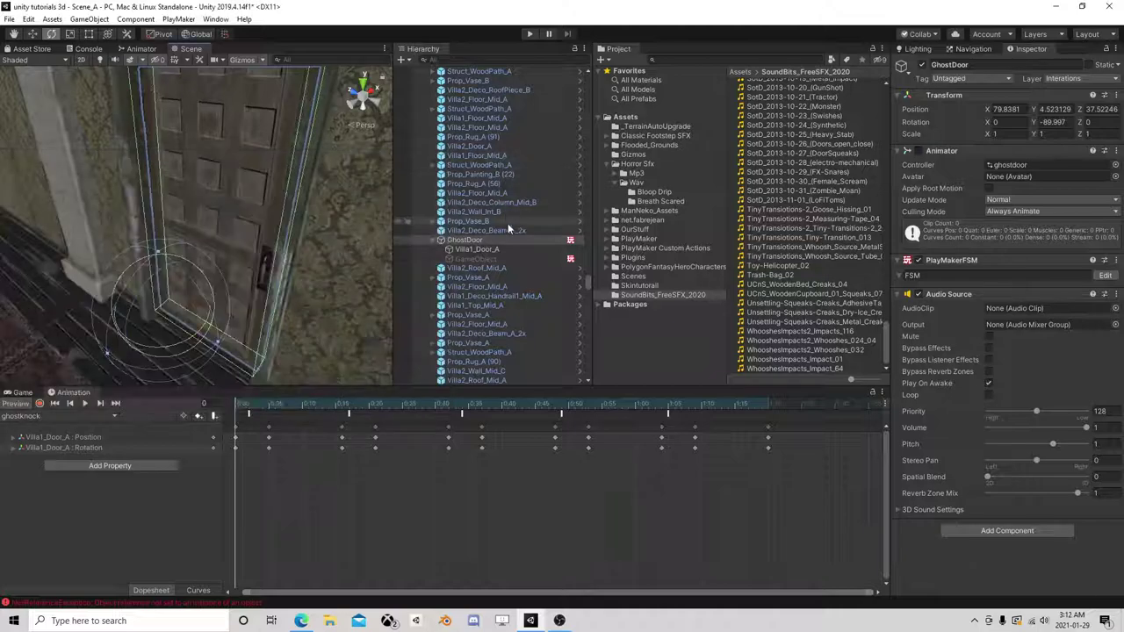
- Open the FSM of the GameObject child under GhostDoor and add a Wait action to State 1
{"action": "left_click", "coordinate": [499, 254]}
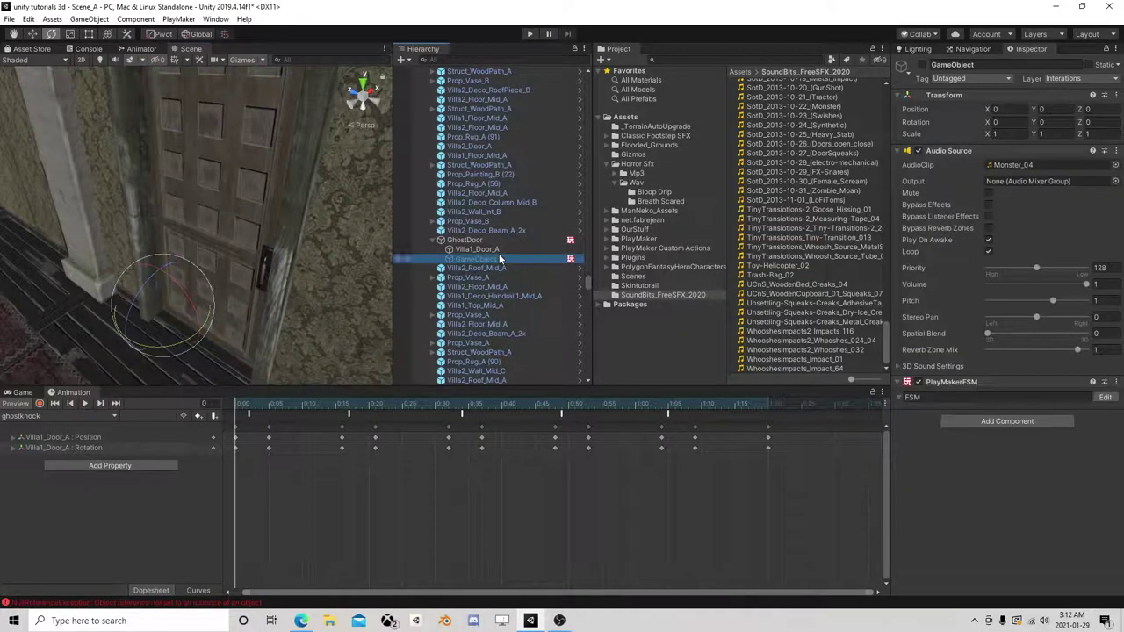
{"action": "left_click", "coordinate": [1105, 397]}
{"action": "left_click_drag", "start_coordinate": [555, 163], "coordinate": [641, 93]}
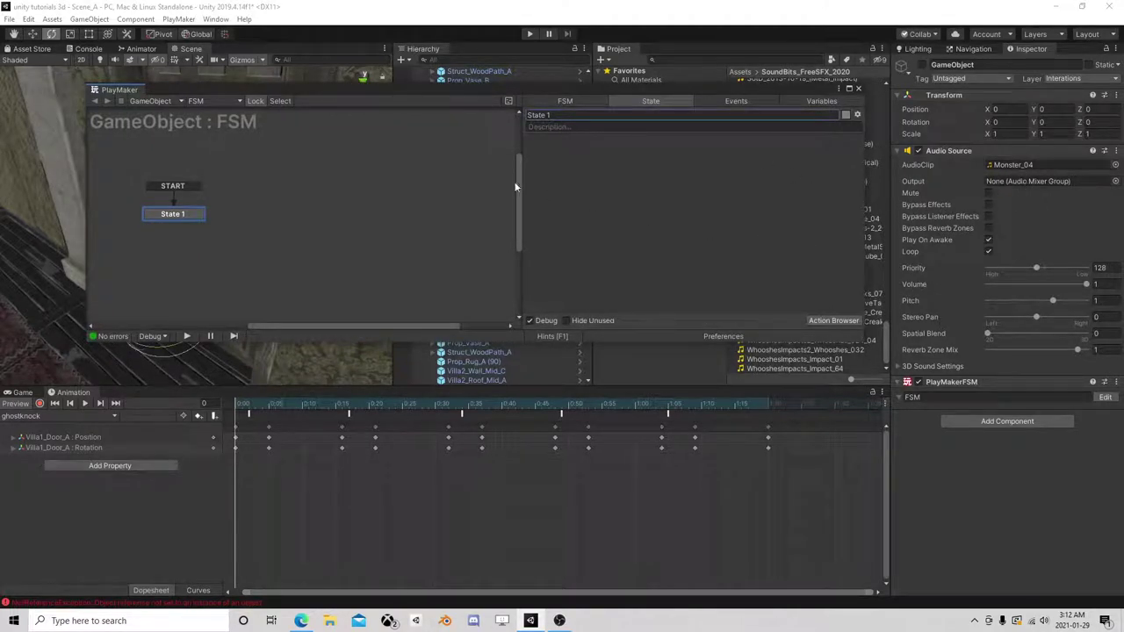
{"action": "left_click", "coordinate": [843, 321]}
{"action": "type", "text": "wait"}
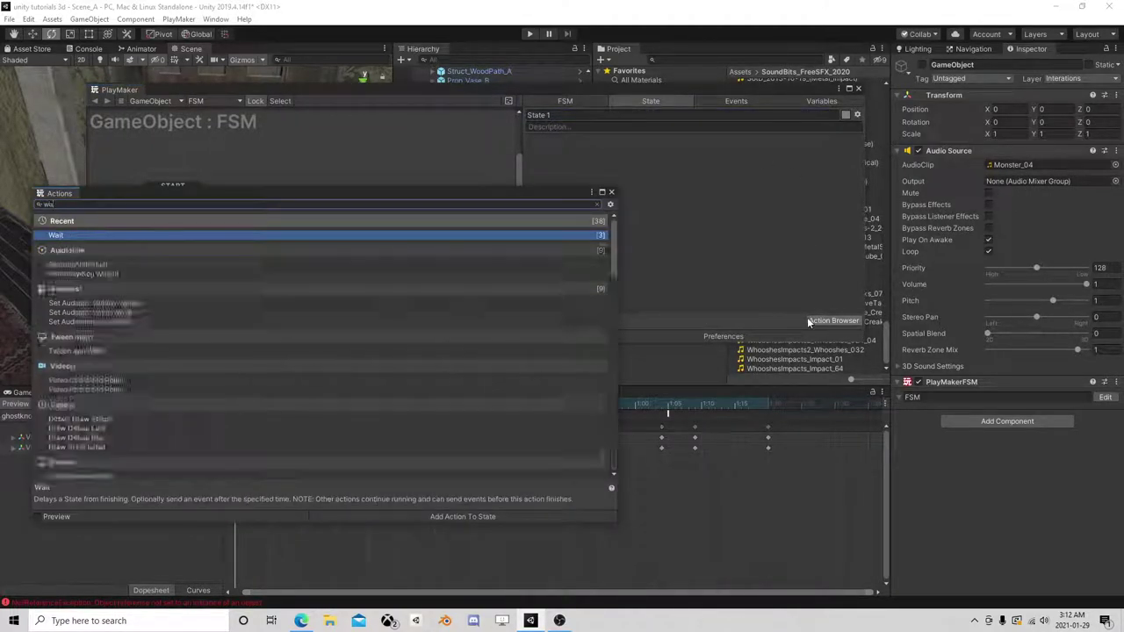
{"action": "double_click", "coordinate": [89, 233]}
{"action": "left_click", "coordinate": [611, 194]}
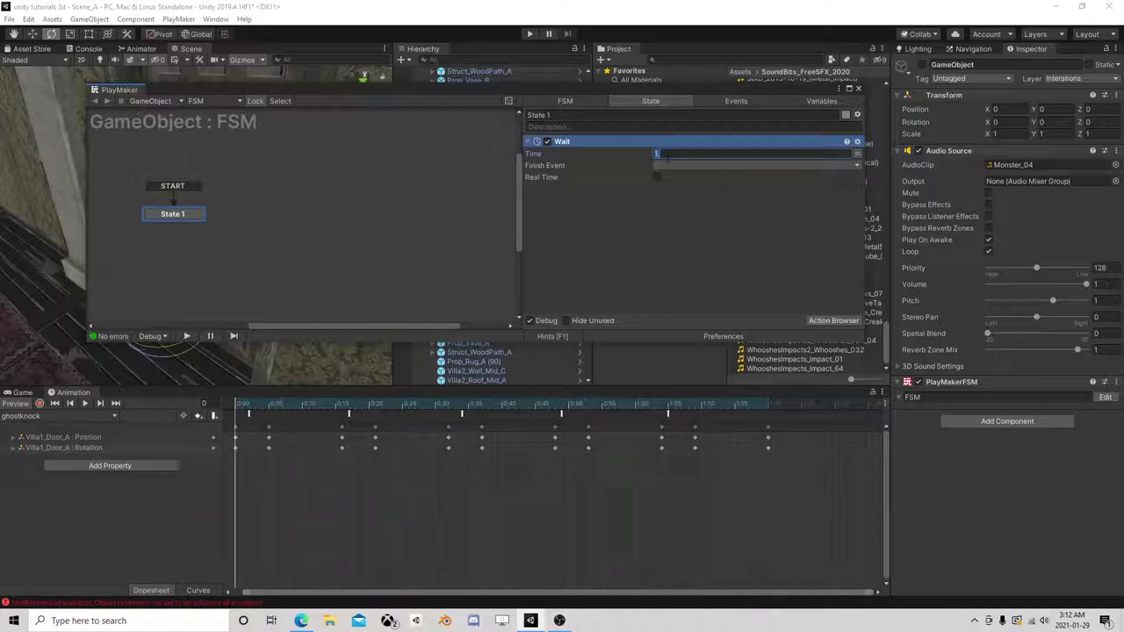
- Set the Wait action's time to 1.15 and its finish event to FINISHED
{"action": "type", "text": ".15"}
{"action": "left_click", "coordinate": [692, 165]}
{"action": "left_click", "coordinate": [694, 194]}
{"action": "left_click", "coordinate": [715, 167]}
{"action": "left_click", "coordinate": [715, 185]}
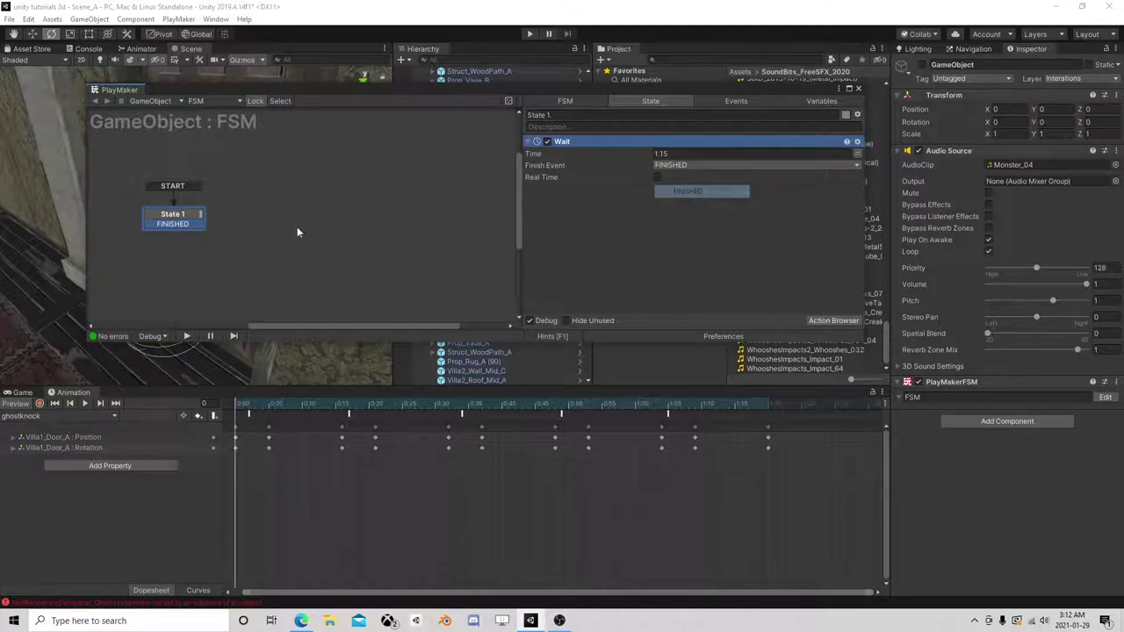
- Link State 1's FINISHED event to a new State 2 placed beside it
{"action": "right_click", "coordinate": [213, 225]}
{"action": "left_click", "coordinate": [247, 234]}
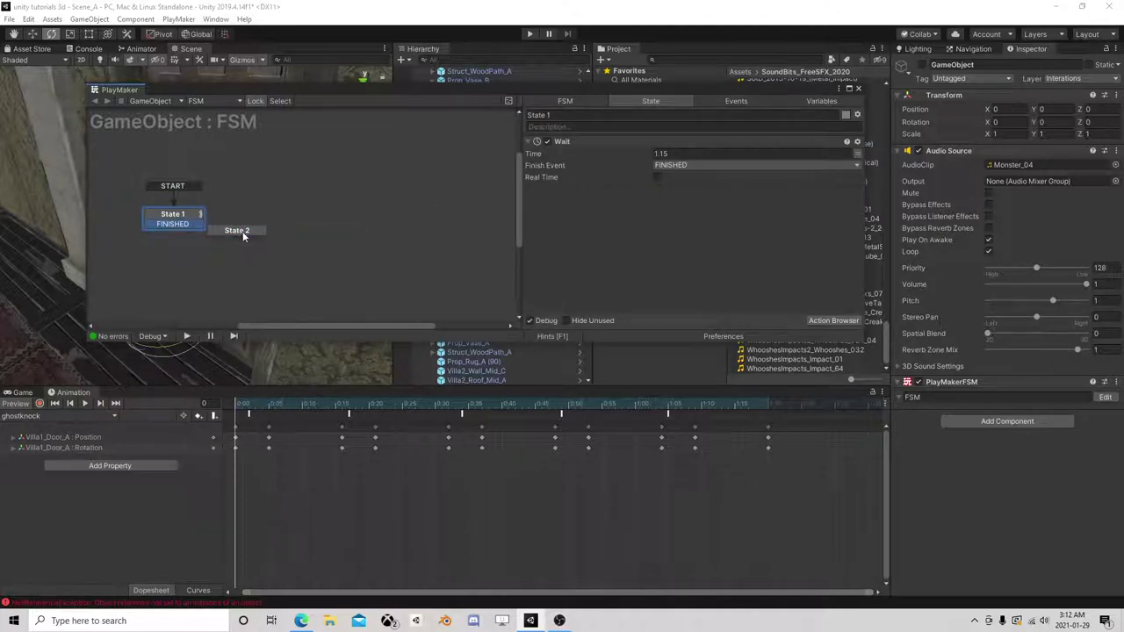
{"action": "left_click_drag", "start_coordinate": [243, 234], "coordinate": [293, 227]}
- Add an Activate Game Object action to State 2 of the child GameObject's FSM
{"action": "left_click_drag", "start_coordinate": [800, 94], "coordinate": [742, 202]}
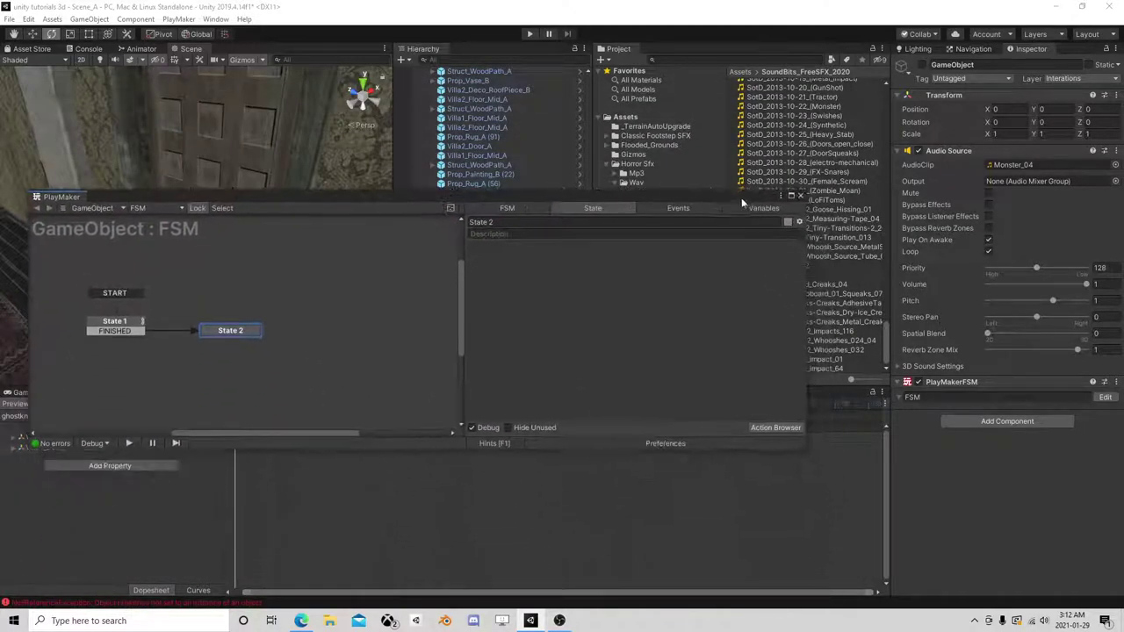
{"action": "left_click", "coordinate": [774, 427]}
{"action": "type", "text": "acty"}
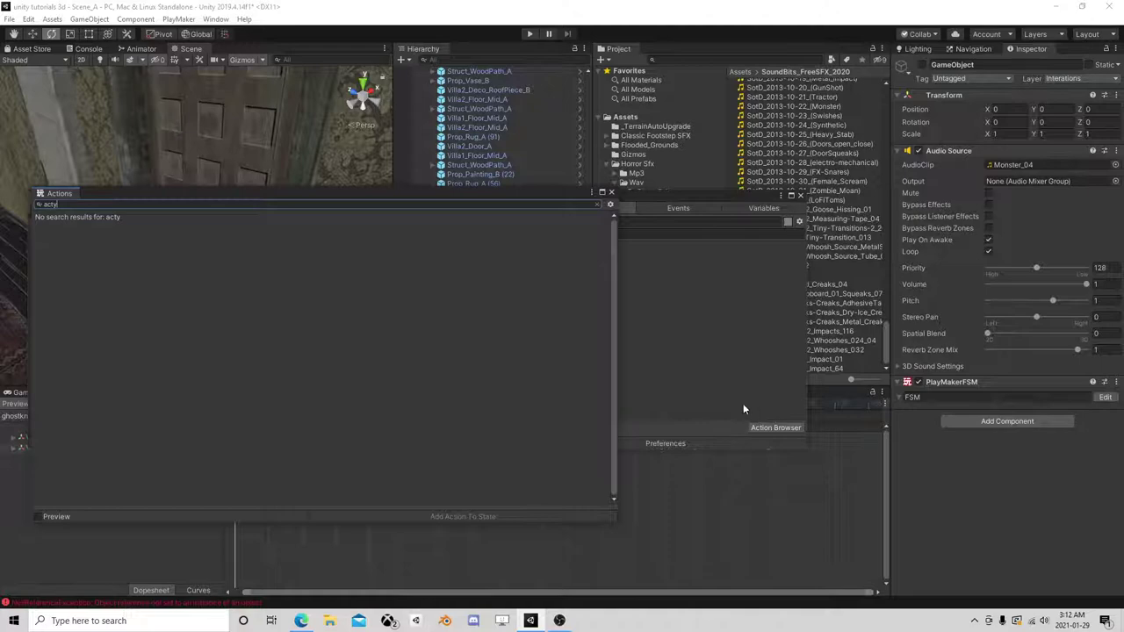
{"action": "key", "text": "BackSpace"}
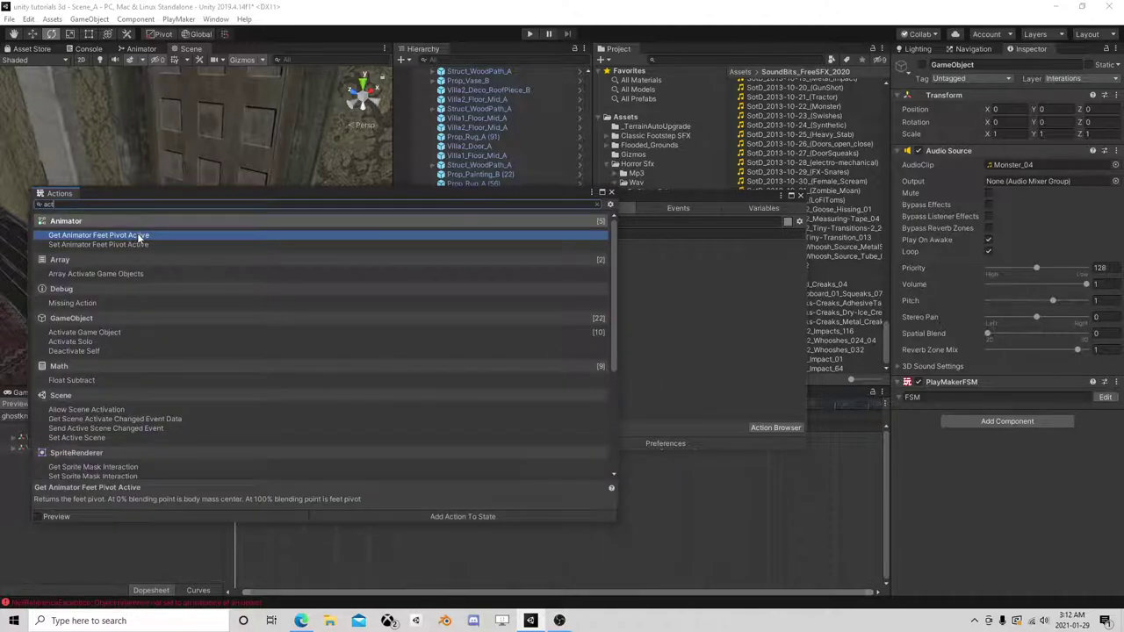
{"action": "type", "text": "v"}
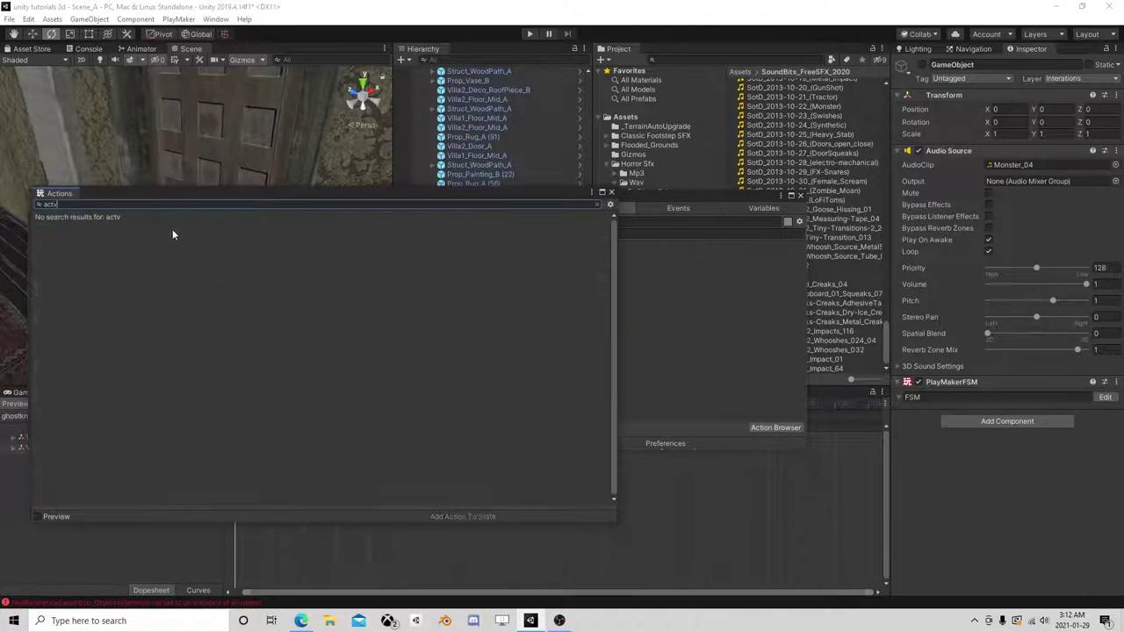
{"action": "key", "text": "BackSpace"}
{"action": "type", "text": "i"}
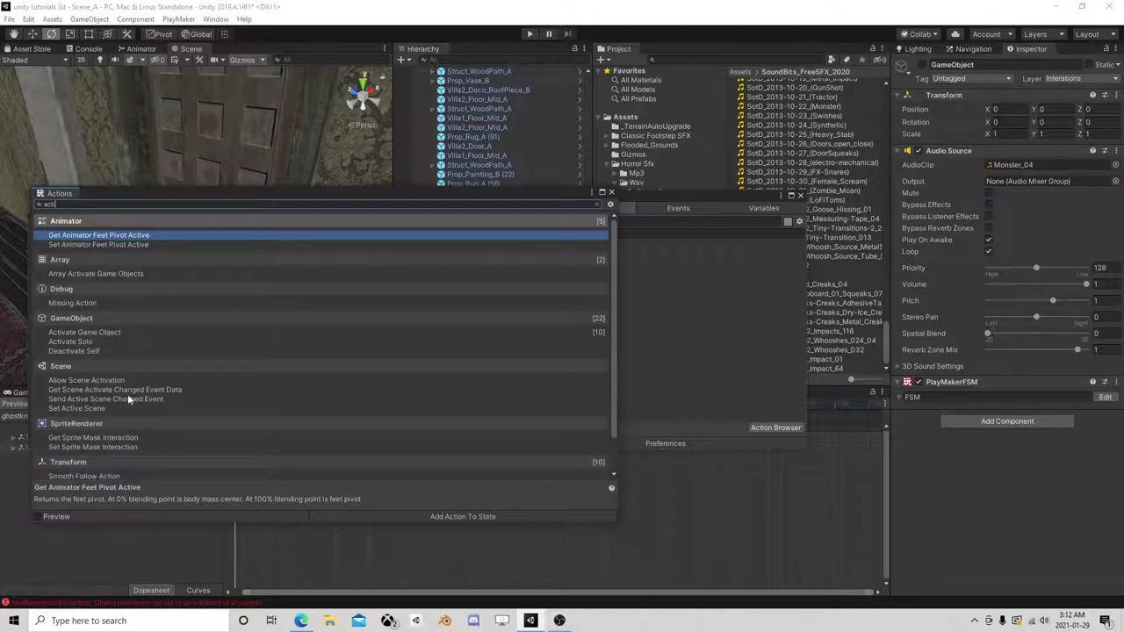
{"action": "scroll", "coordinate": [172, 389], "scroll_direction": "down", "scroll_amount": 2}
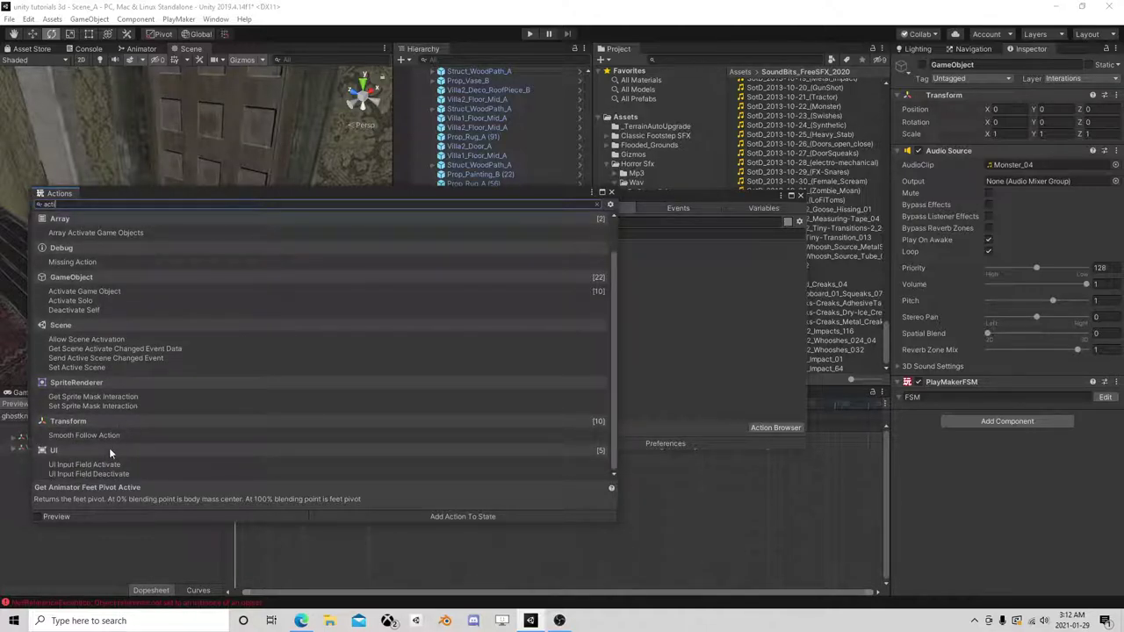
{"action": "double_click", "coordinate": [102, 293]}
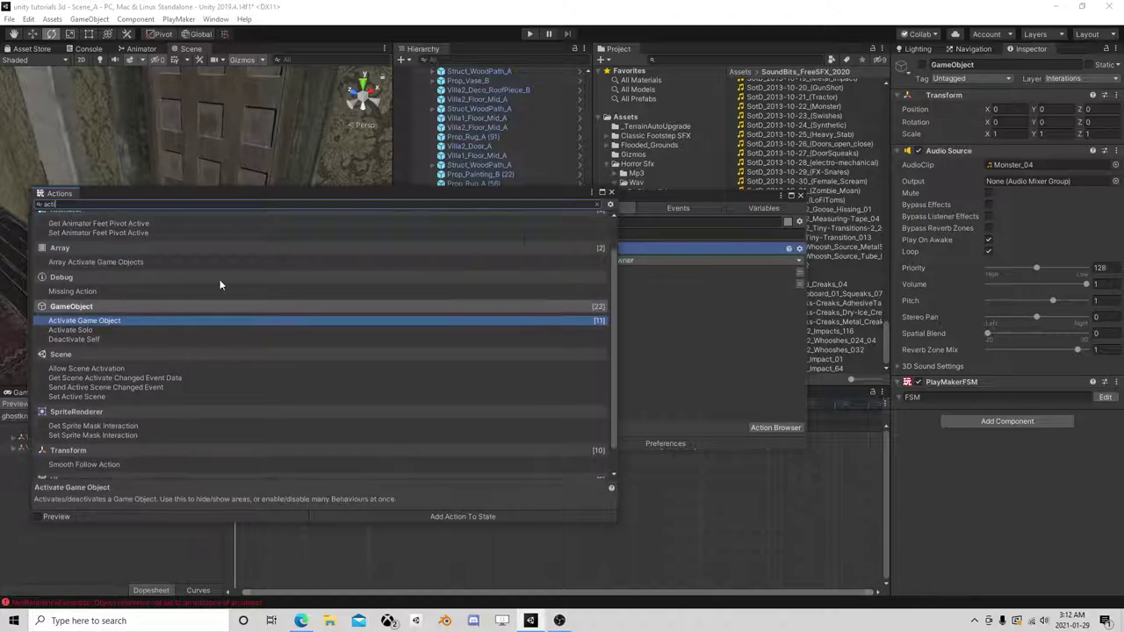
{"action": "left_click", "coordinate": [612, 194]}
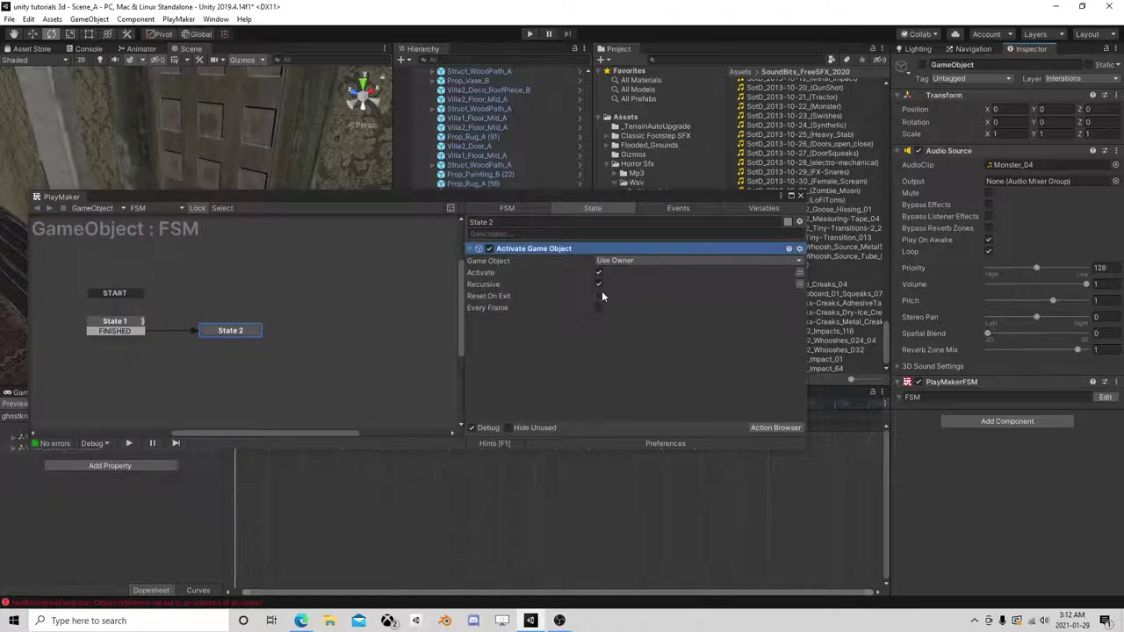
- Set the Activate Game Object action to use its owner with Activate and Recursive turned off, and close the FSM editor
{"action": "left_click", "coordinate": [602, 261]}
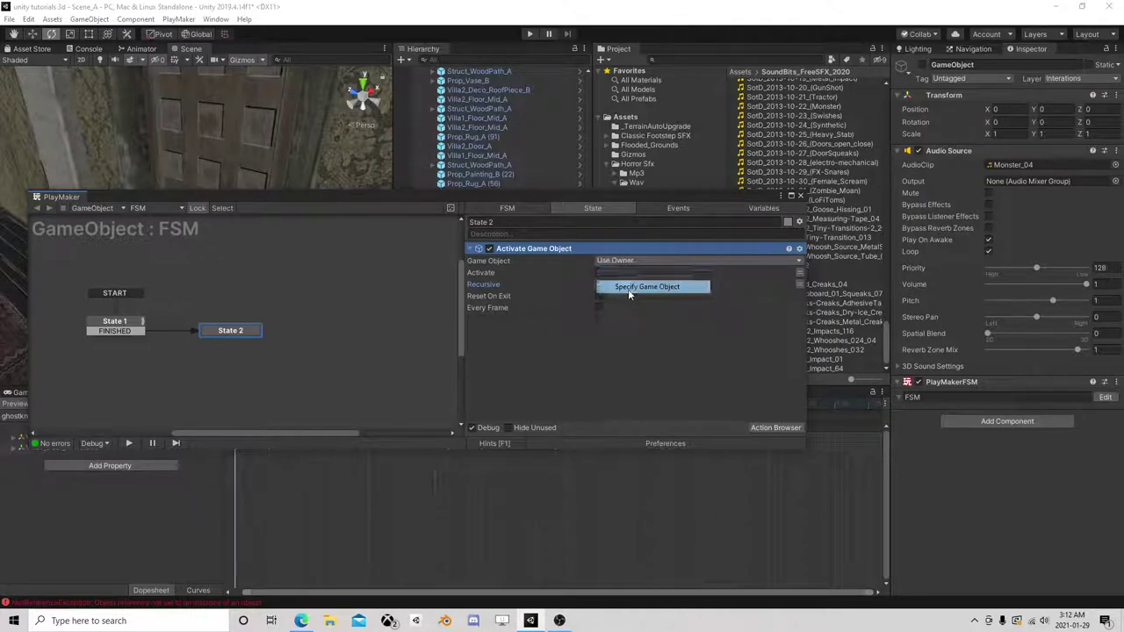
{"action": "left_click", "coordinate": [627, 288]}
{"action": "left_click_drag", "start_coordinate": [584, 196], "coordinate": [575, 214]}
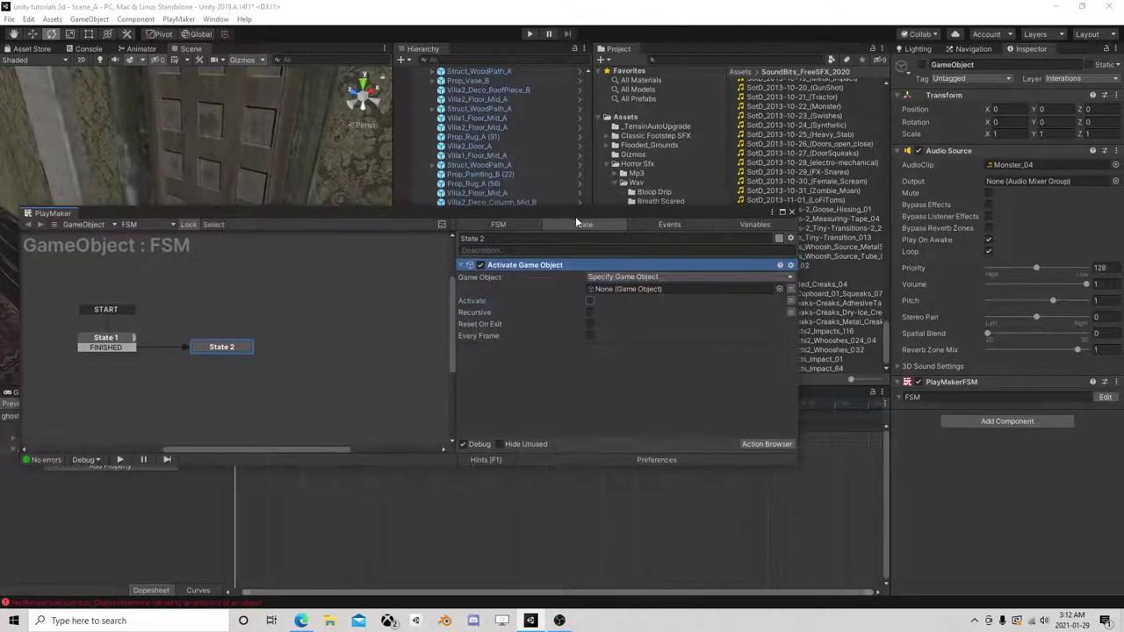
{"action": "left_click", "coordinate": [589, 299]}
{"action": "left_click", "coordinate": [590, 300]}
{"action": "left_click", "coordinate": [782, 277]}
{"action": "left_click", "coordinate": [606, 289]}
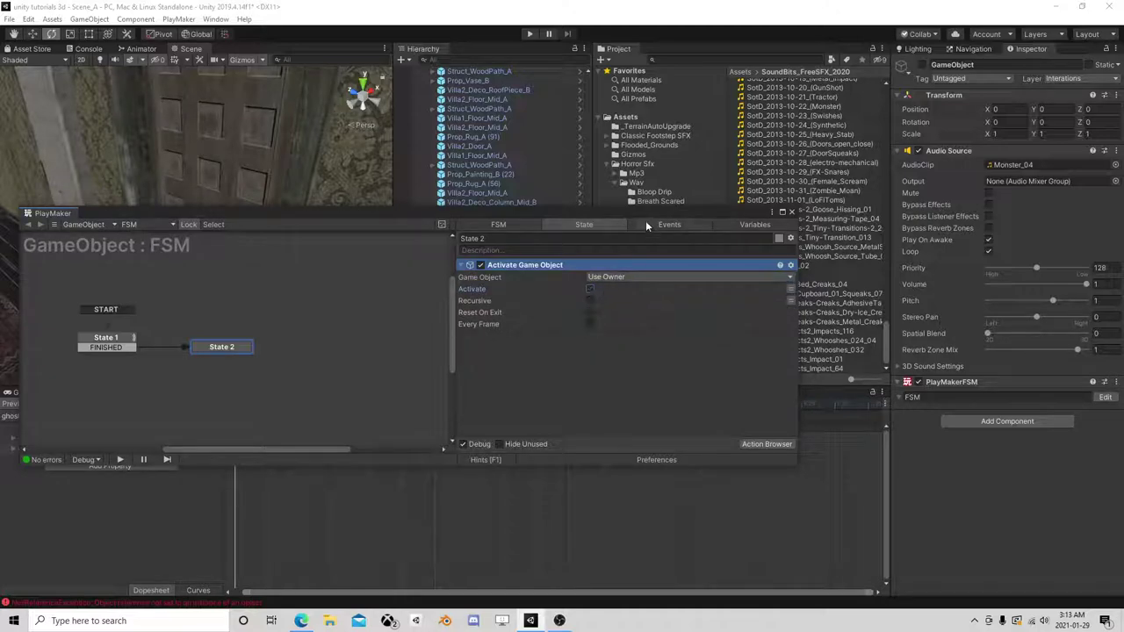
{"action": "left_click_drag", "start_coordinate": [641, 212], "coordinate": [579, 272]}
{"action": "left_click", "coordinate": [731, 273]}
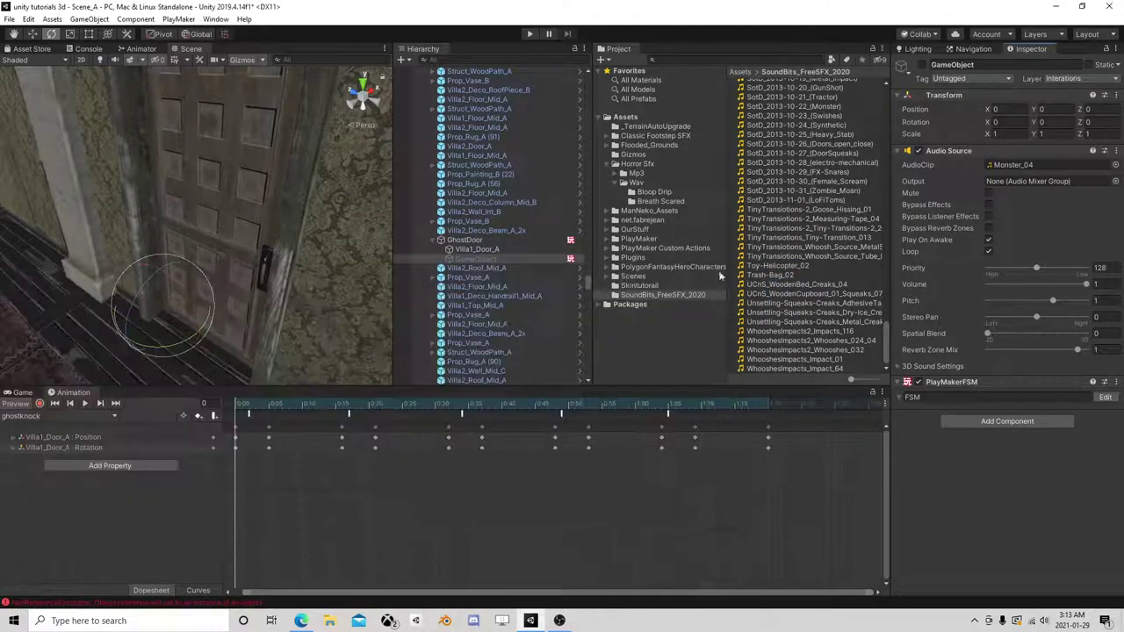
- Open GhostDoor's animator controller and rearrange the idleclosed and ghostknock states
{"action": "left_click", "coordinate": [489, 250]}
{"action": "left_click", "coordinate": [474, 240]}
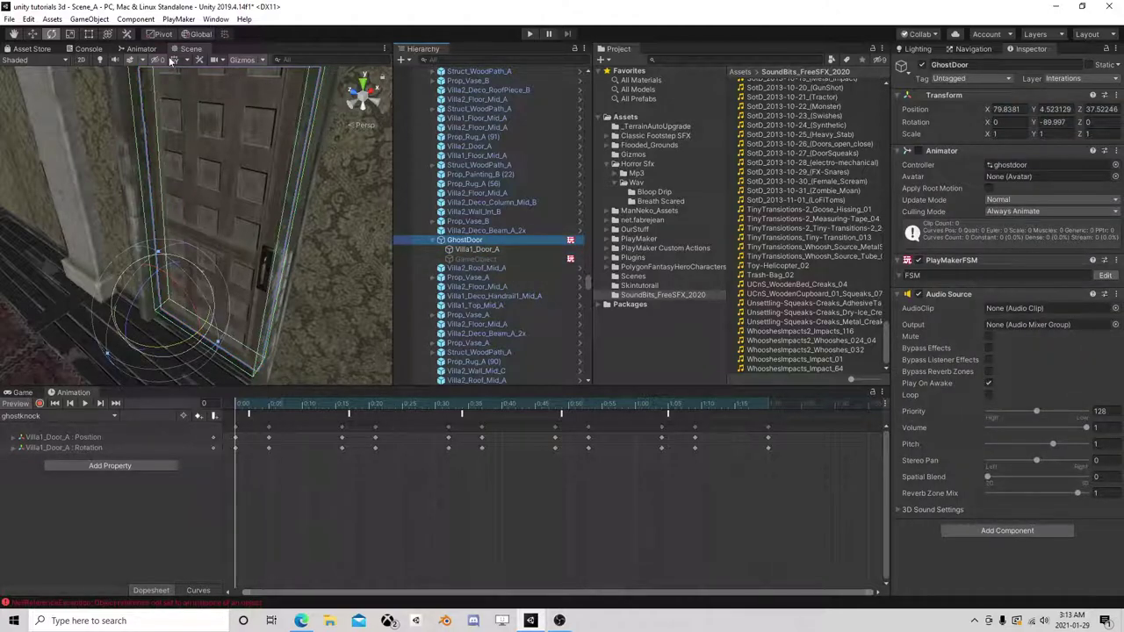
{"action": "left_click", "coordinate": [140, 48]}
{"action": "left_click_drag", "start_coordinate": [244, 204], "coordinate": [290, 144]}
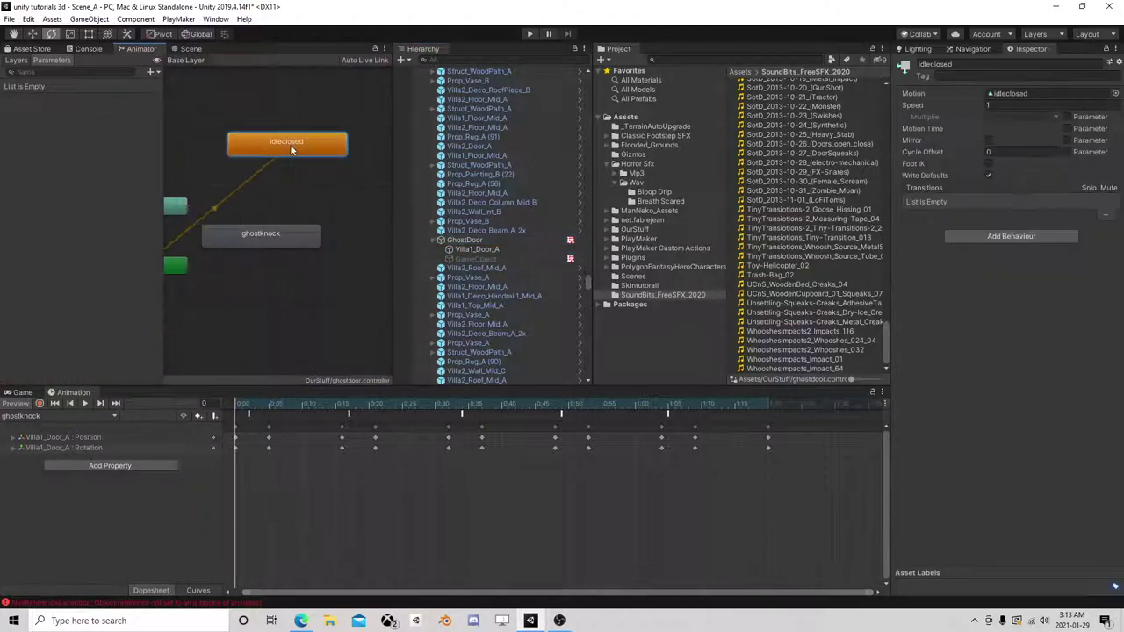
{"action": "left_click", "coordinate": [286, 237]}
{"action": "left_click_drag", "start_coordinate": [286, 238], "coordinate": [305, 252]}
- Add a trigger parameter named Bang to the ghostdoor animator controller
{"action": "left_click", "coordinate": [151, 71]}
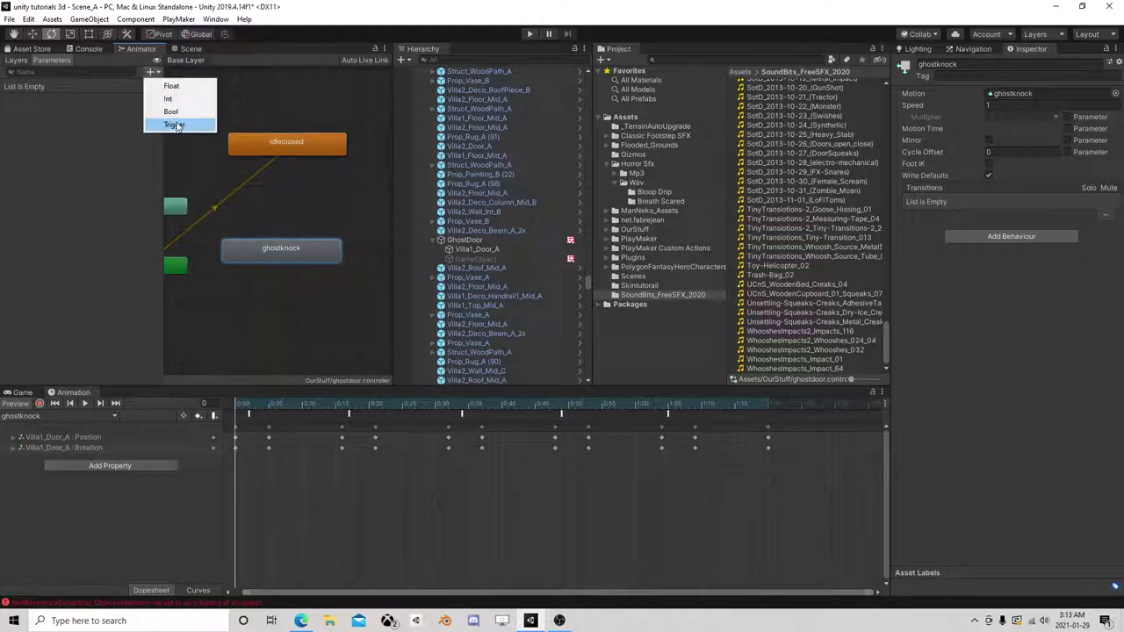
{"action": "left_click", "coordinate": [175, 125]}
{"action": "type", "text": "tr"}
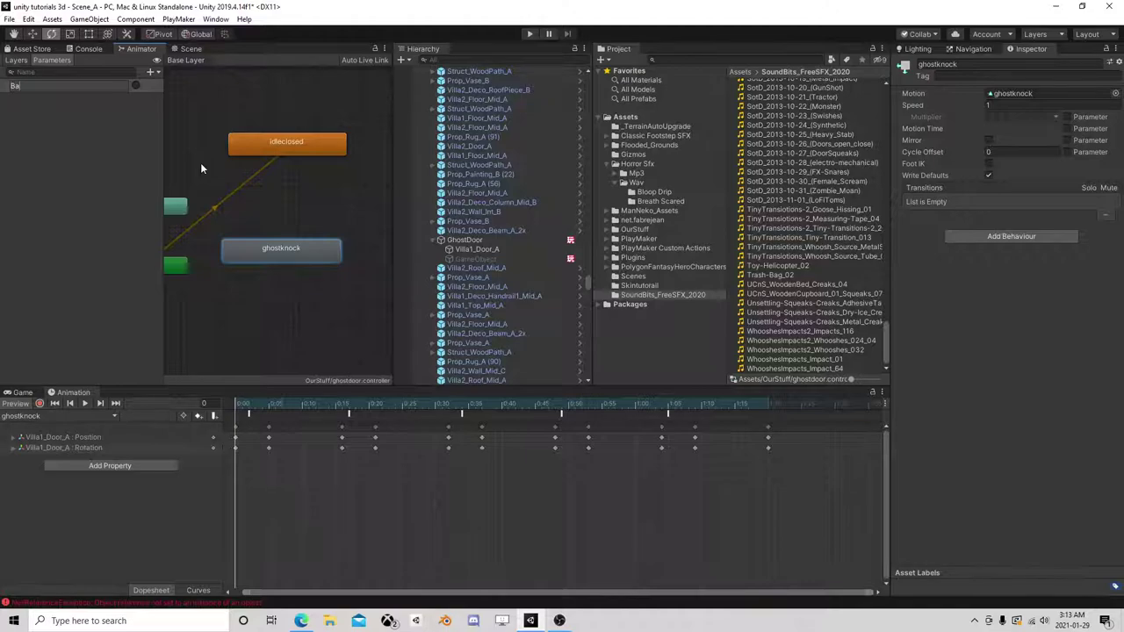
{"action": "type", "text": "ng"}
{"action": "key", "text": "Return"}
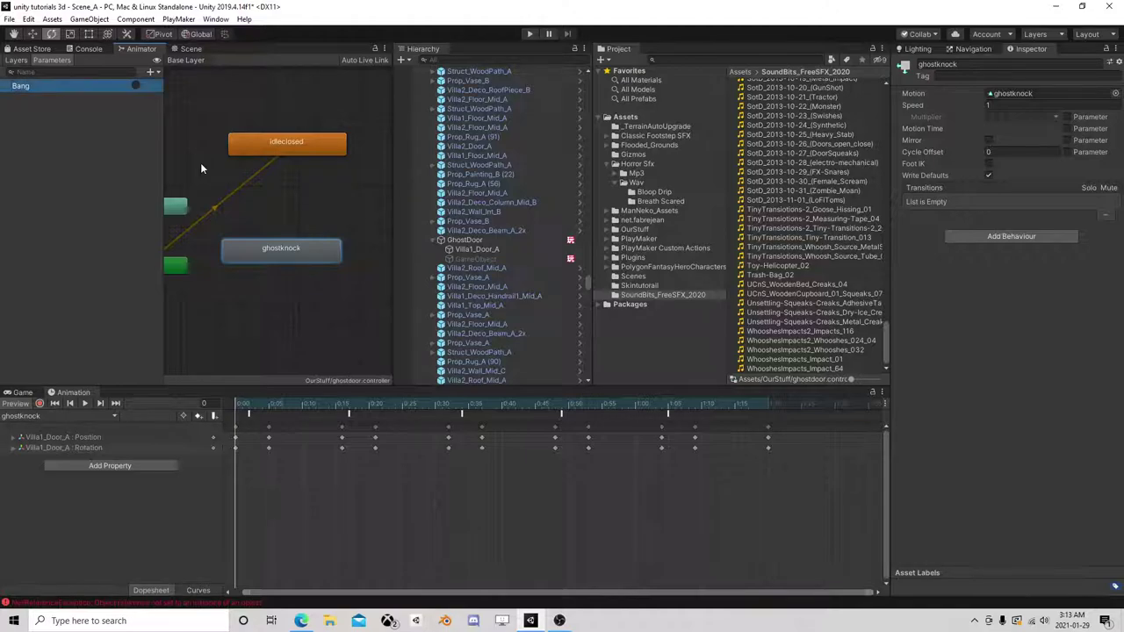
- Create a transition from idleclosed to ghostknock with the Bang condition and Has Exit Time turned off
{"action": "right_click", "coordinate": [287, 145]}
{"action": "left_click", "coordinate": [320, 154]}
{"action": "left_click", "coordinate": [295, 249]}
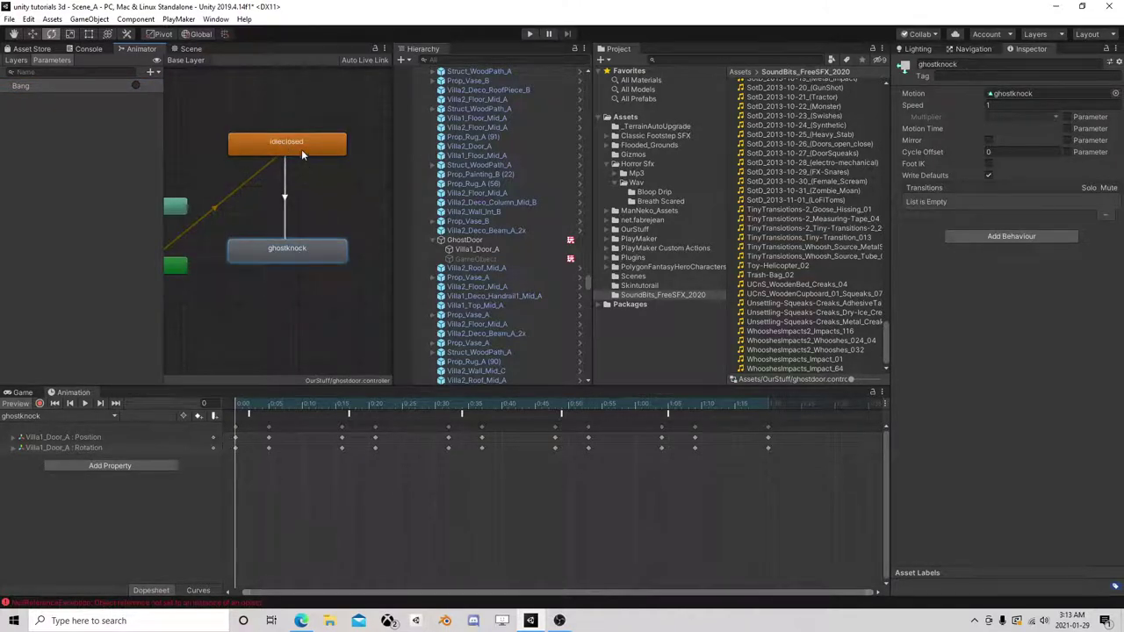
{"action": "left_click", "coordinate": [285, 197]}
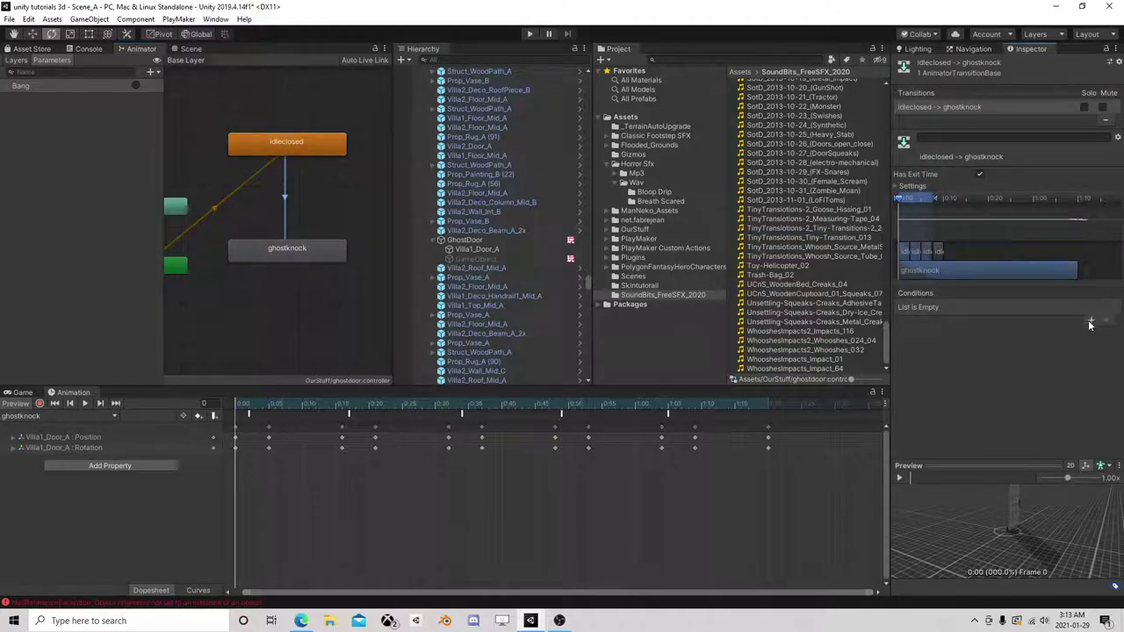
{"action": "left_click", "coordinate": [1090, 321]}
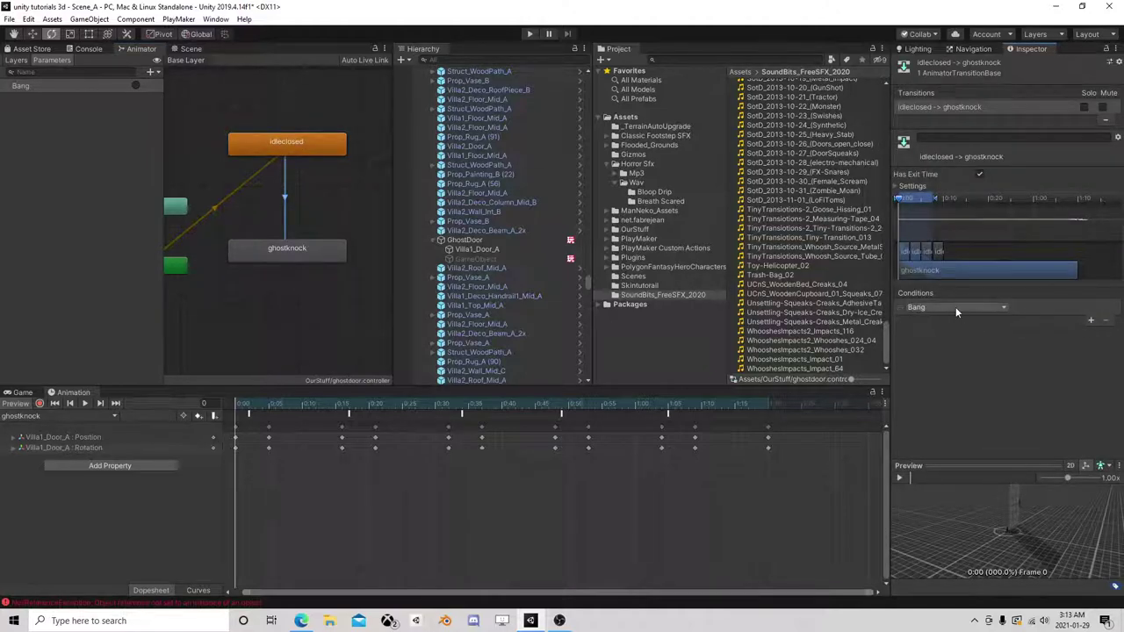
{"action": "left_click", "coordinate": [979, 174]}
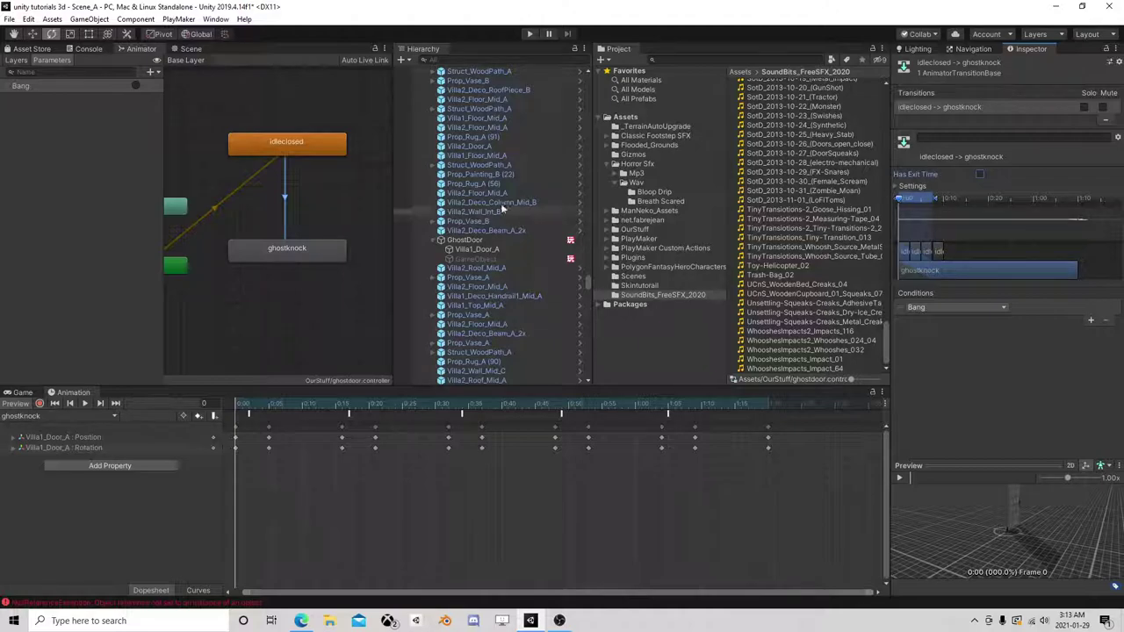
- Check the loop settings of the ghostknock state's animation clip and move the idleclosed state closer to ghostknock
{"action": "left_click", "coordinate": [275, 251]}
{"action": "left_click", "coordinate": [1015, 94]}
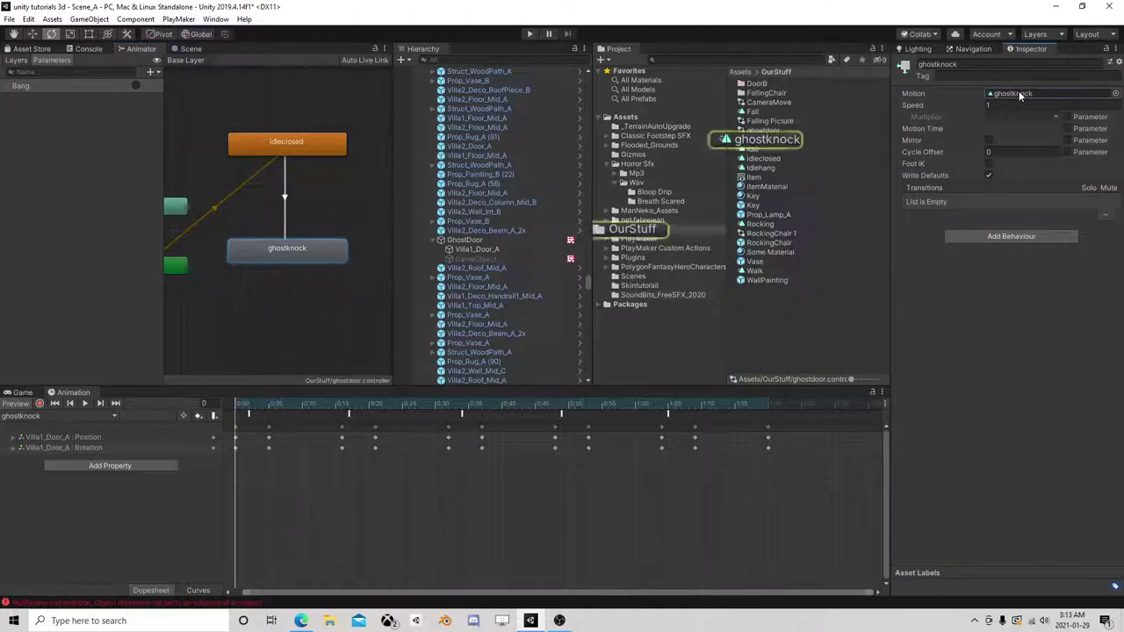
{"action": "left_click", "coordinate": [761, 142]}
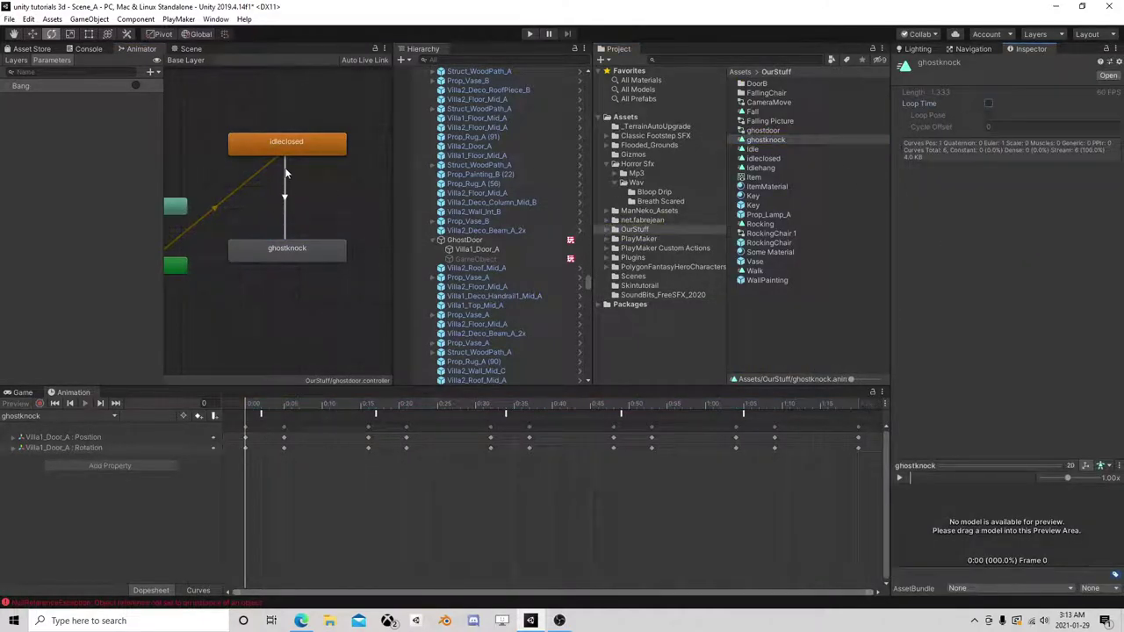
{"action": "left_click_drag", "start_coordinate": [286, 144], "coordinate": [293, 179]}
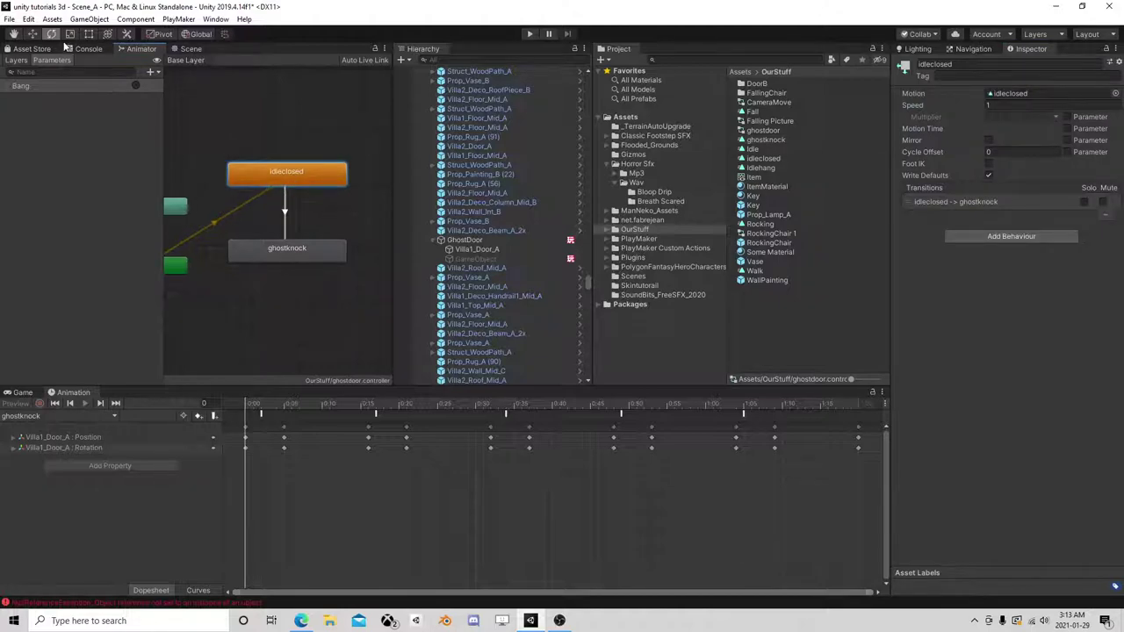
- Add a Sphere Collider to GhostDoor, set as a trigger with a radius of about 2.36, and view it in the scene
{"action": "left_click", "coordinate": [466, 240]}
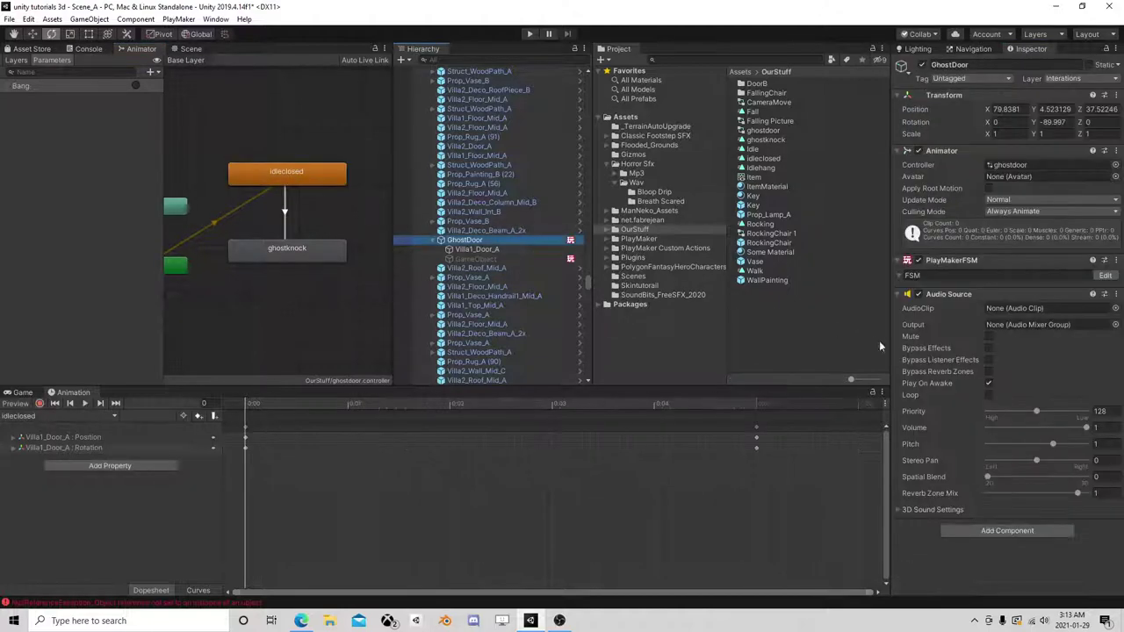
{"action": "left_click", "coordinate": [1023, 530]}
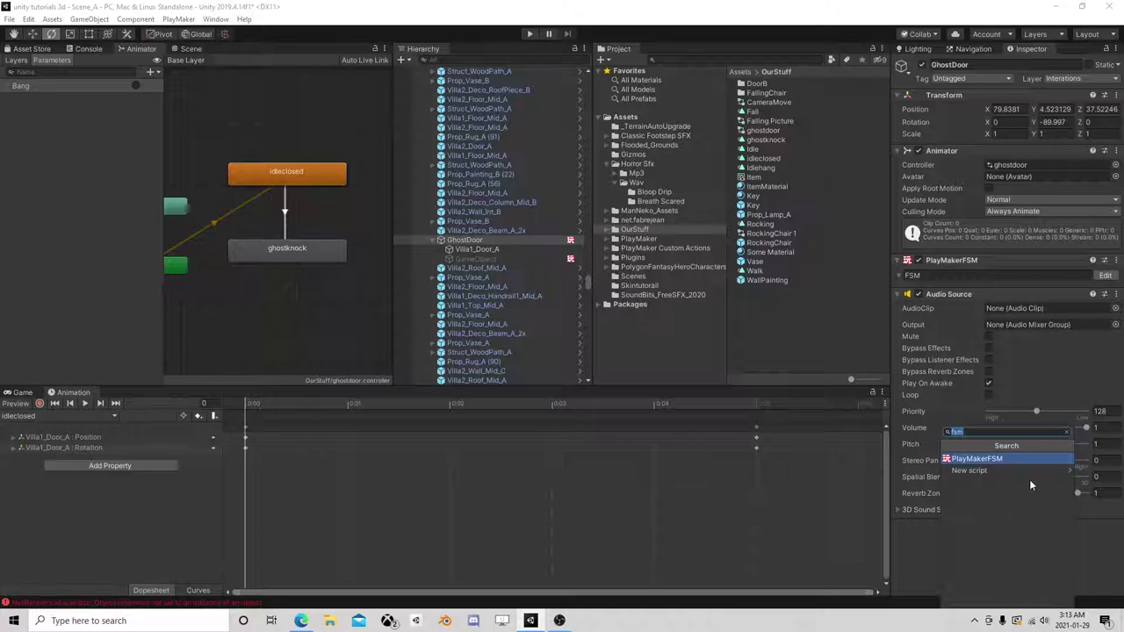
{"action": "type", "text": "sph"}
{"action": "left_click", "coordinate": [999, 461]}
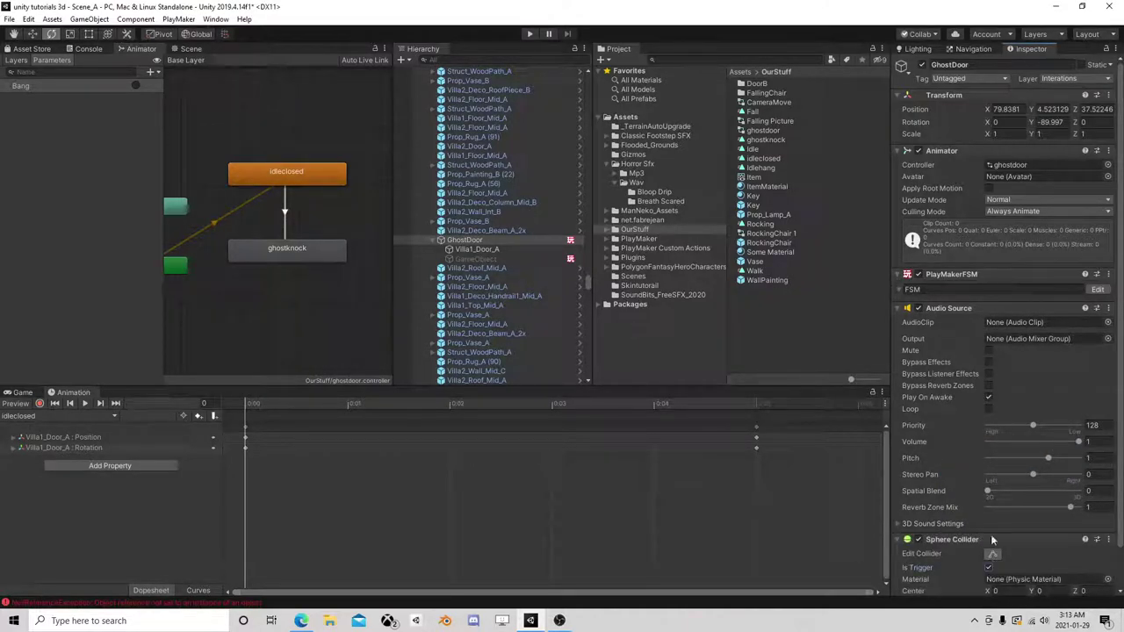
{"action": "scroll", "coordinate": [990, 539], "scroll_direction": "down", "scroll_amount": 2}
{"action": "left_click_drag", "start_coordinate": [963, 564], "coordinate": [984, 569]}
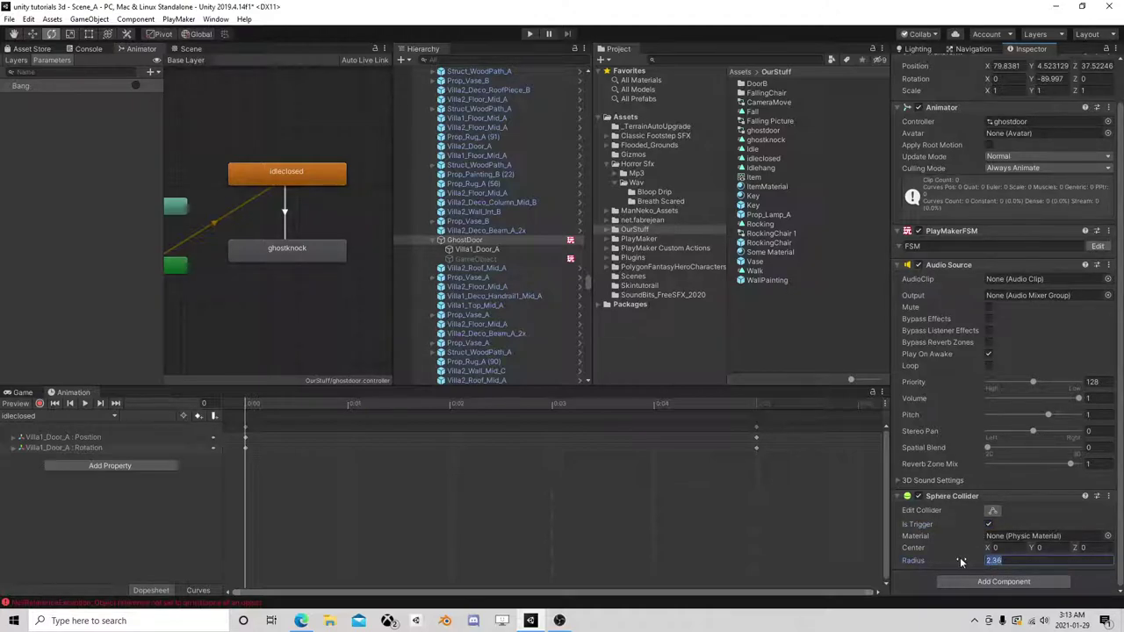
{"action": "left_click", "coordinate": [193, 50]}
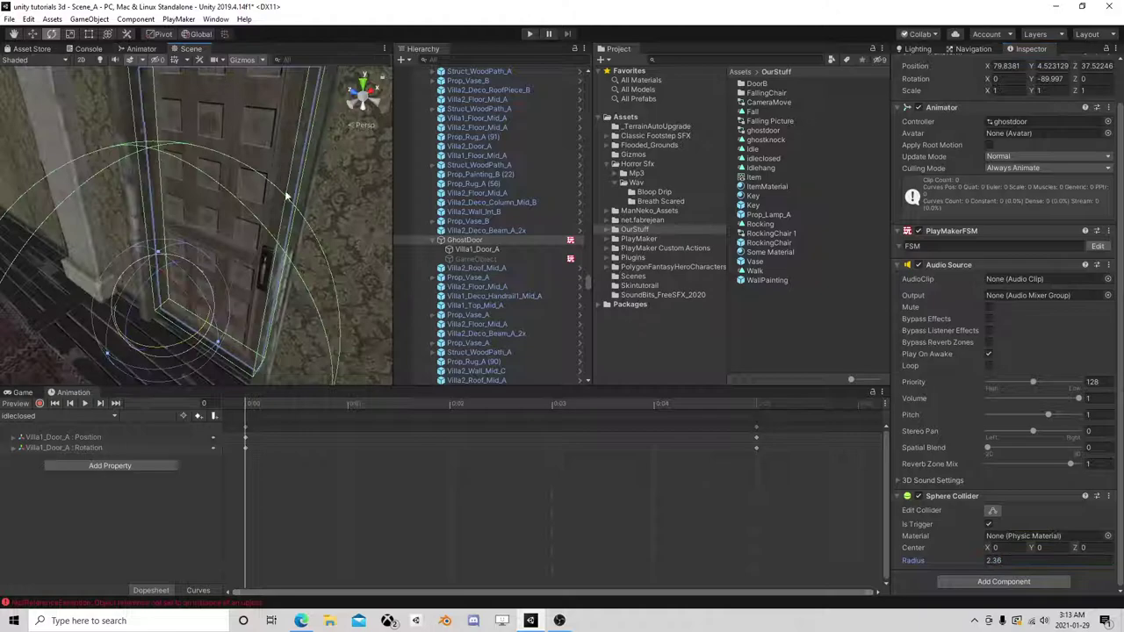
- Set the radius of GhostDoor's Sphere Collider to 5 so the trigger spans the hallway
{"action": "scroll", "coordinate": [290, 204], "scroll_direction": "down", "scroll_amount": 5}
{"action": "right_click_drag", "start_coordinate": [349, 211], "coordinate": [170, 231]}
{"action": "middle_click_drag", "start_coordinate": [170, 231], "coordinate": [139, 164]}
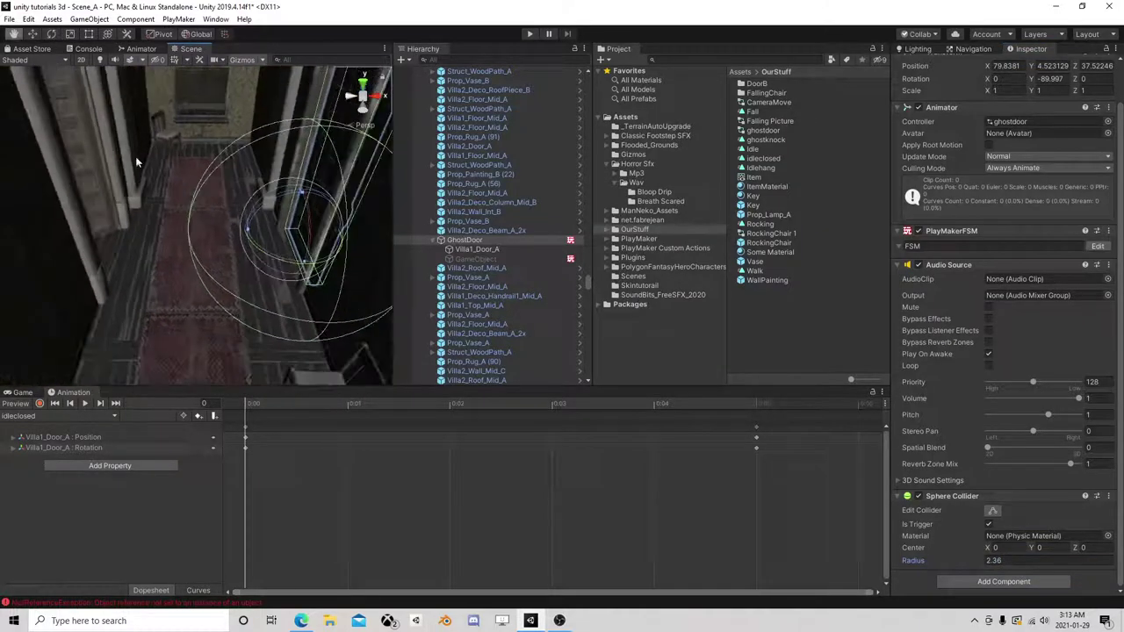
{"action": "left_click_drag", "start_coordinate": [962, 558], "coordinate": [1017, 562]}
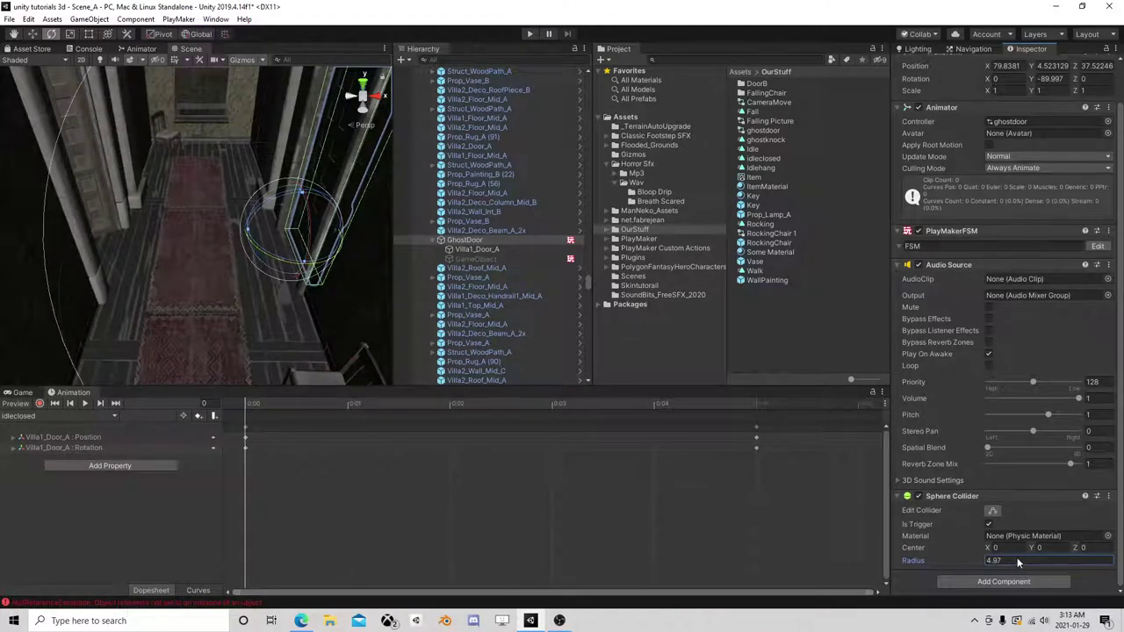
{"action": "type", "text": "5"}
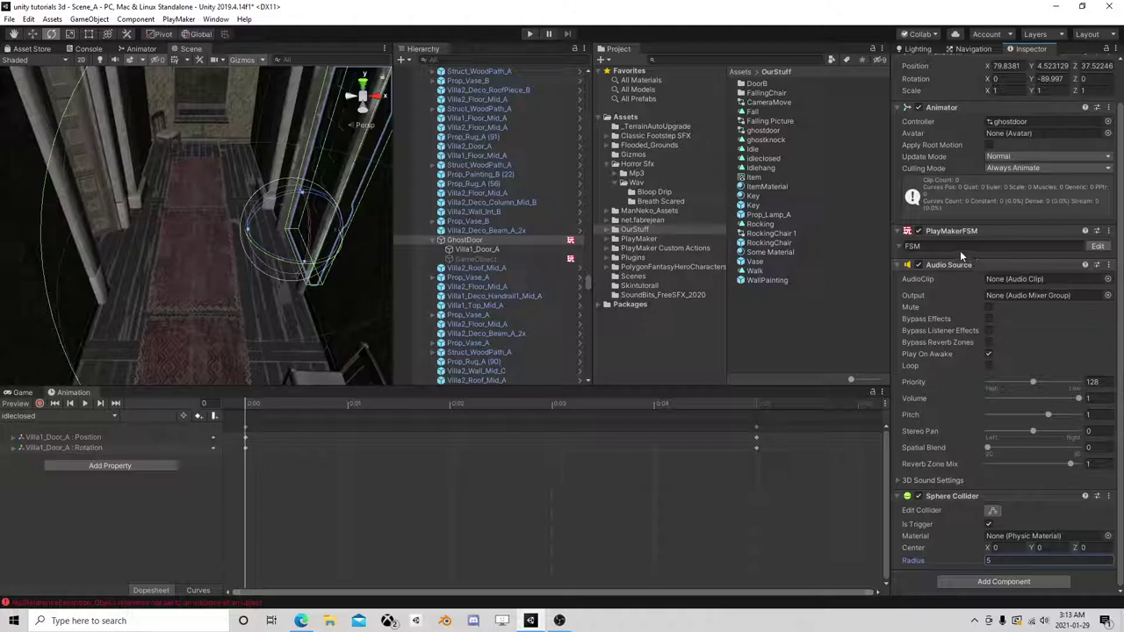
- In GhostDoor's FSM, move State 2 away from State 1 and add a Trigger Event action to State 1
{"action": "left_click", "coordinate": [1098, 247]}
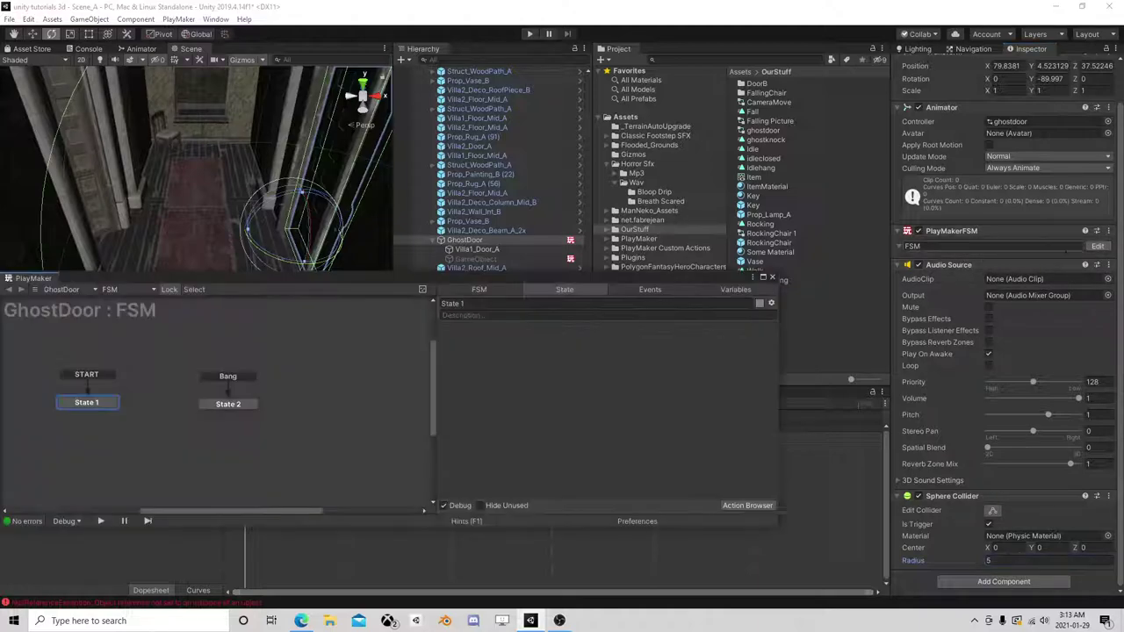
{"action": "left_click", "coordinate": [241, 410]}
{"action": "left_click_drag", "start_coordinate": [238, 401], "coordinate": [302, 400]}
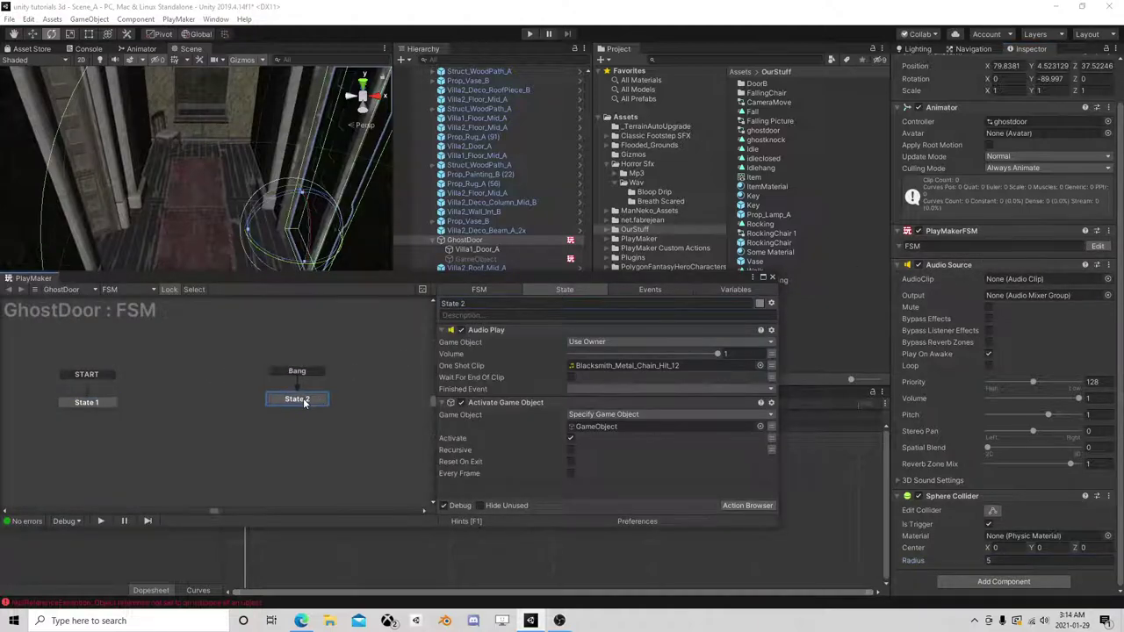
{"action": "left_click", "coordinate": [105, 404]}
{"action": "left_click", "coordinate": [747, 505]}
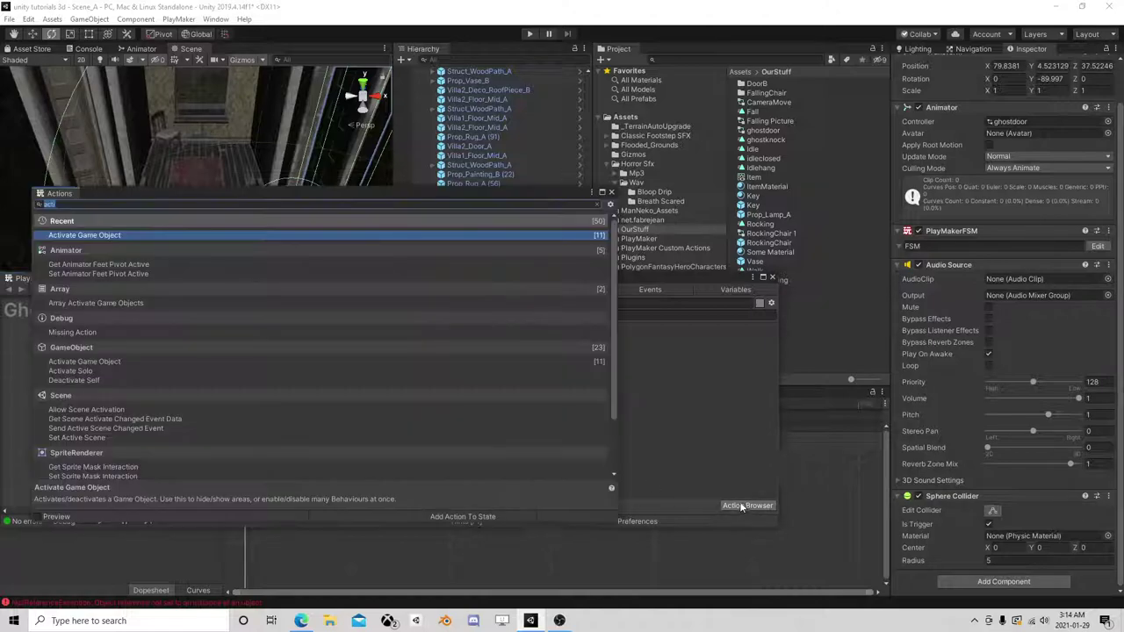
{"action": "double_click", "coordinate": [71, 236]}
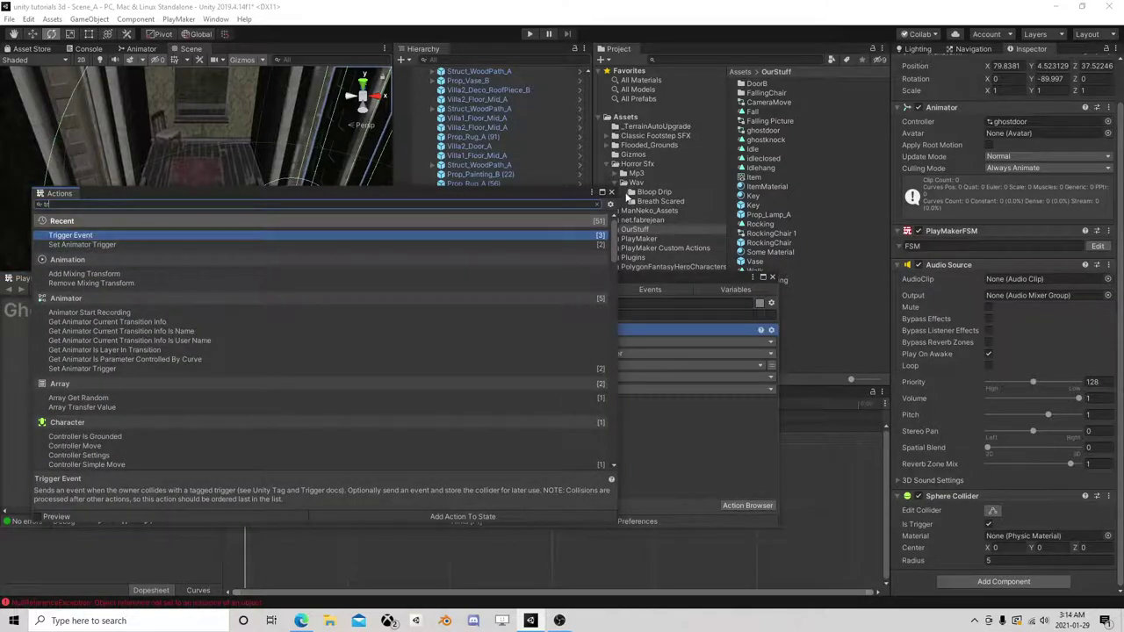
{"action": "left_click", "coordinate": [612, 193]}
- Set the Trigger Event's collide tag to Player and have it send a new event named go
{"action": "left_click", "coordinate": [627, 366]}
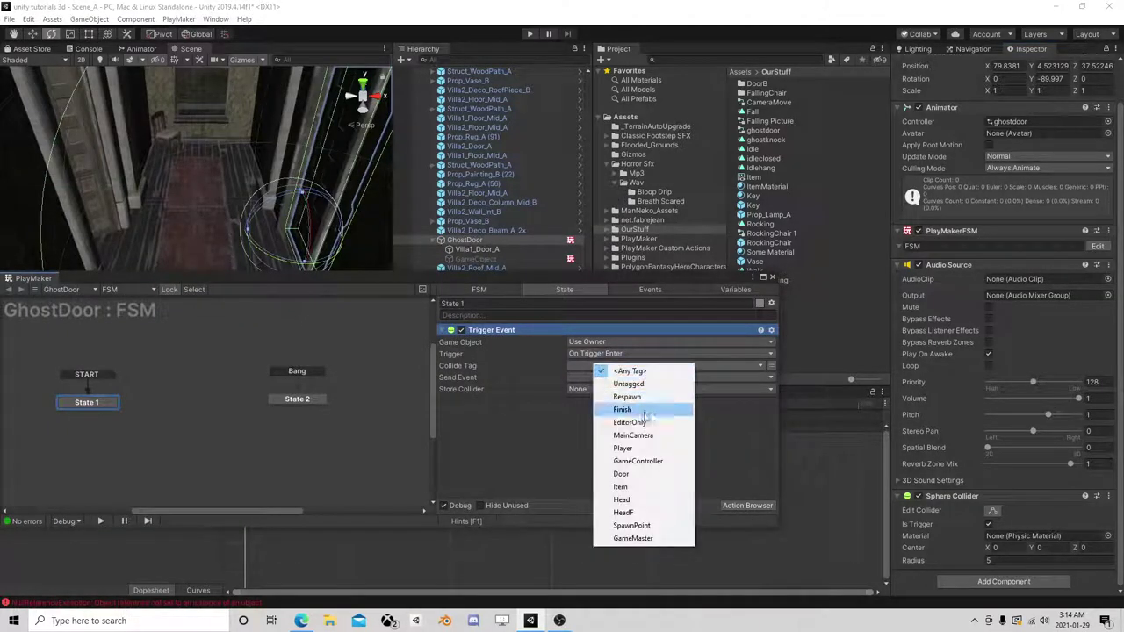
{"action": "left_click", "coordinate": [638, 449]}
{"action": "left_click", "coordinate": [615, 377]}
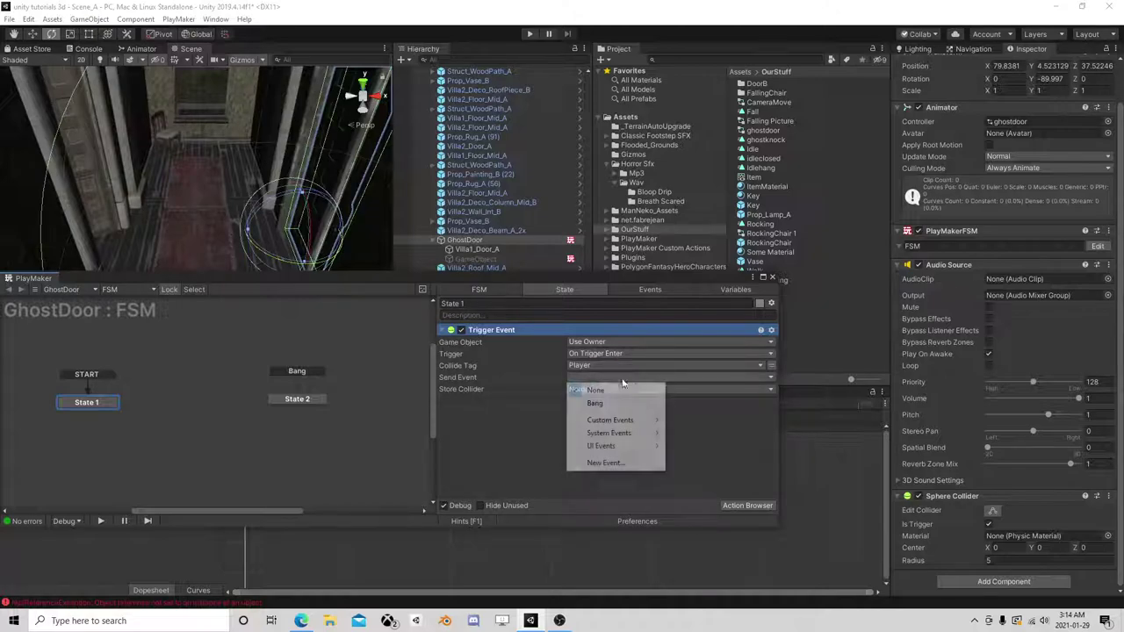
{"action": "left_click", "coordinate": [620, 464]}
{"action": "type", "text": "go"}
{"action": "key", "text": "Return"}
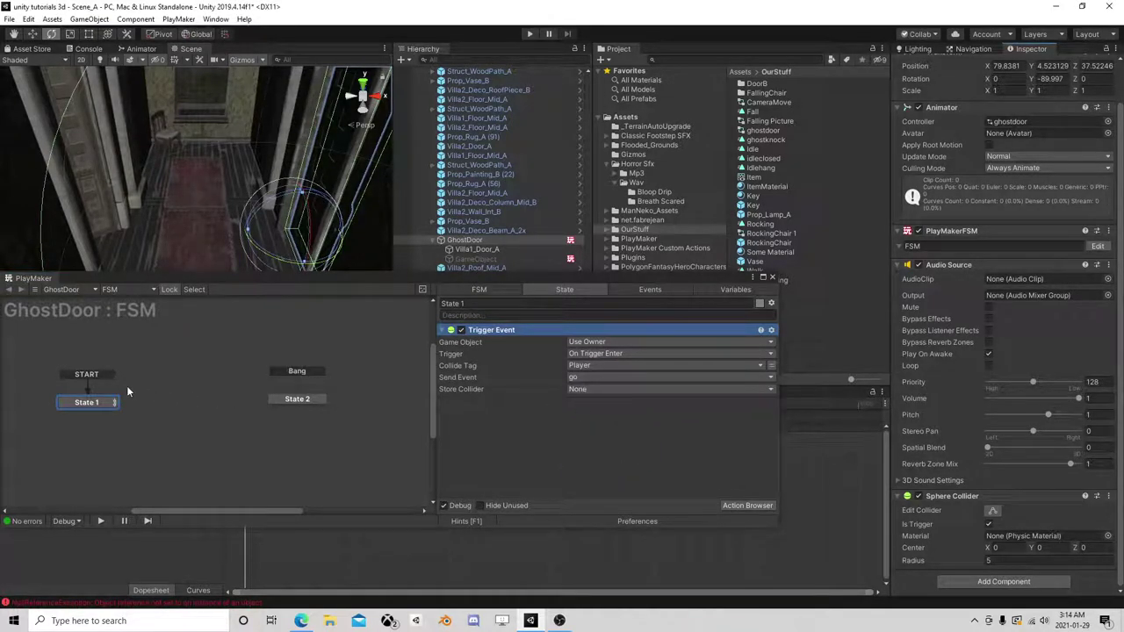
- Give State 1 a go transition and connect it to a newly added state between State 1 and State 2
{"action": "right_click", "coordinate": [100, 406]}
{"action": "mouse_move", "coordinate": [138, 410]}
{"action": "left_click", "coordinate": [263, 427]}
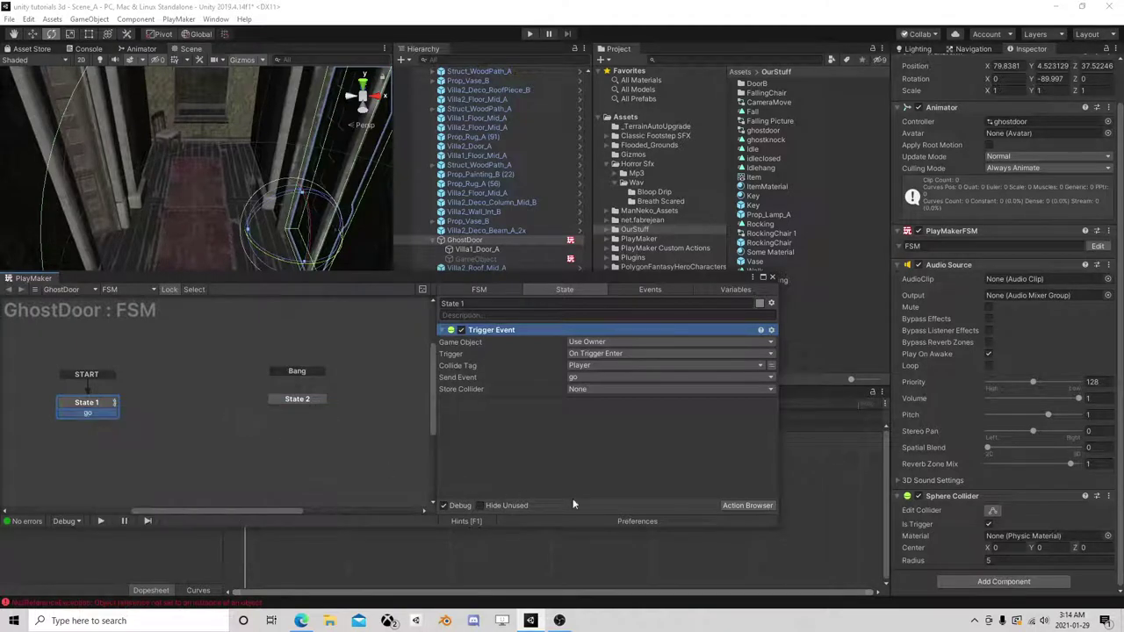
{"action": "right_click", "coordinate": [169, 400]}
{"action": "left_click", "coordinate": [210, 407]}
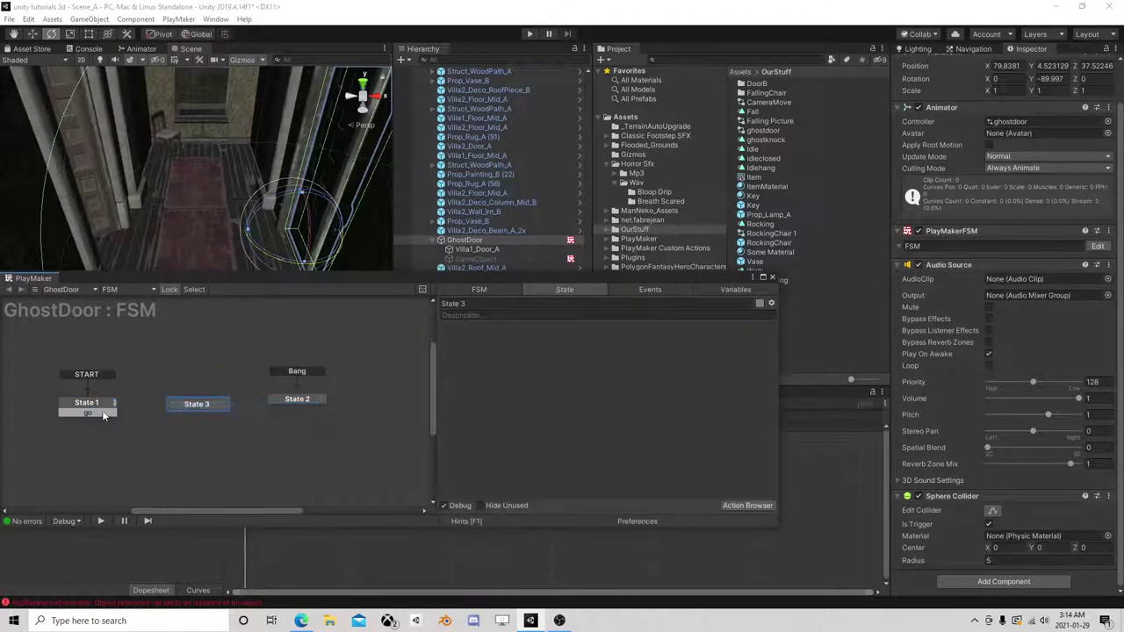
{"action": "left_click_drag", "start_coordinate": [105, 413], "coordinate": [193, 406]}
- Add a Set Animator Trigger action to State 3
{"action": "left_click", "coordinate": [193, 406]}
{"action": "left_click", "coordinate": [746, 508]}
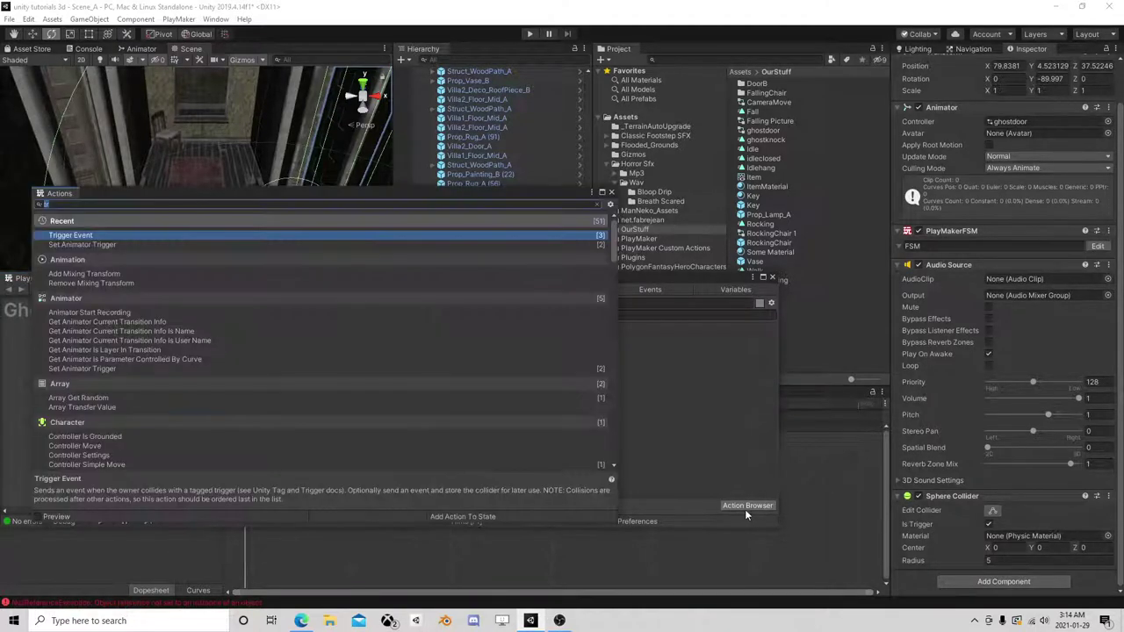
{"action": "type", "text": "set anim"}
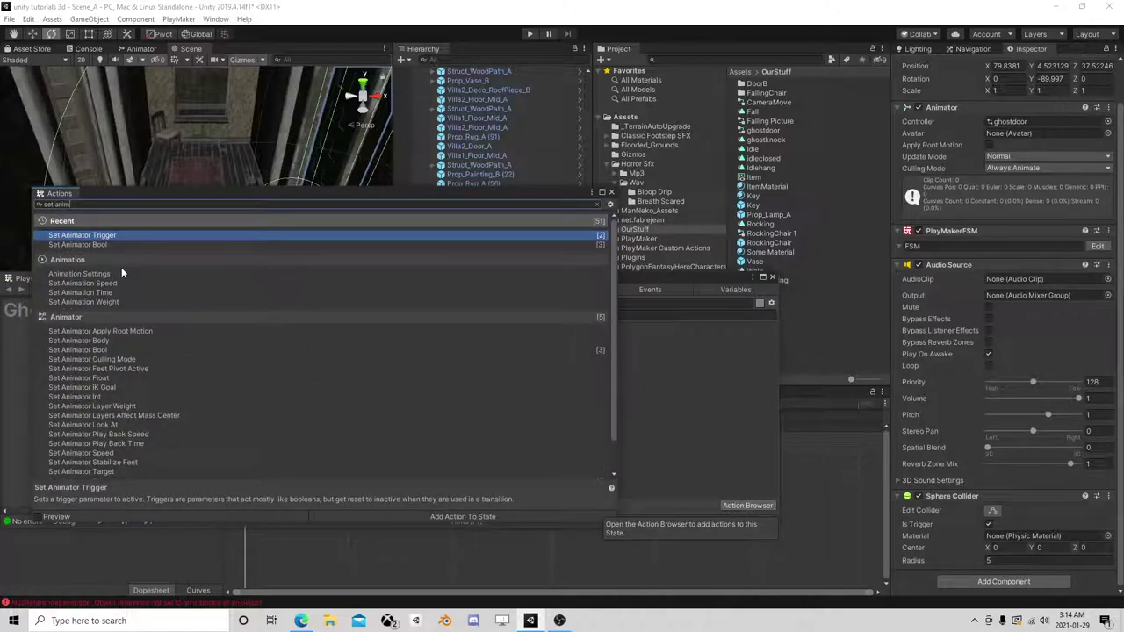
{"action": "type", "text": "tor"}
{"action": "key", "text": "BackSpace"}
{"action": "key", "text": "BackSpace"}
{"action": "key", "text": "BackSpace"}
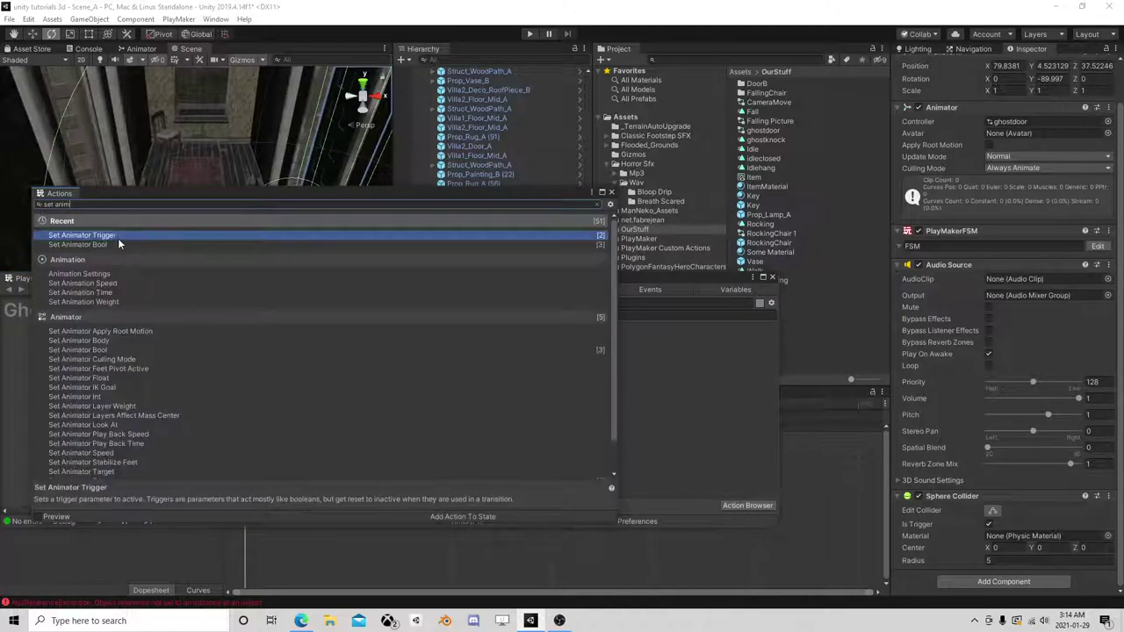
{"action": "double_click", "coordinate": [113, 235]}
{"action": "left_click", "coordinate": [611, 194]}
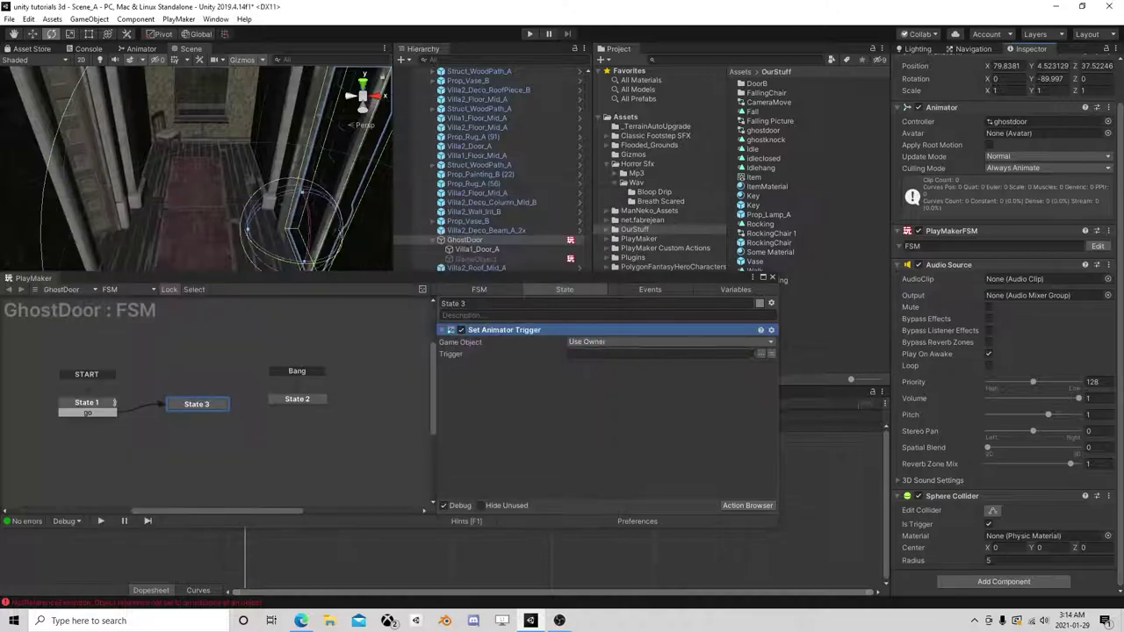
- Set the action's trigger name to Bang, matching the animator parameter, and close the FSM editor
{"action": "left_click", "coordinate": [761, 354]}
{"action": "left_click", "coordinate": [709, 354]}
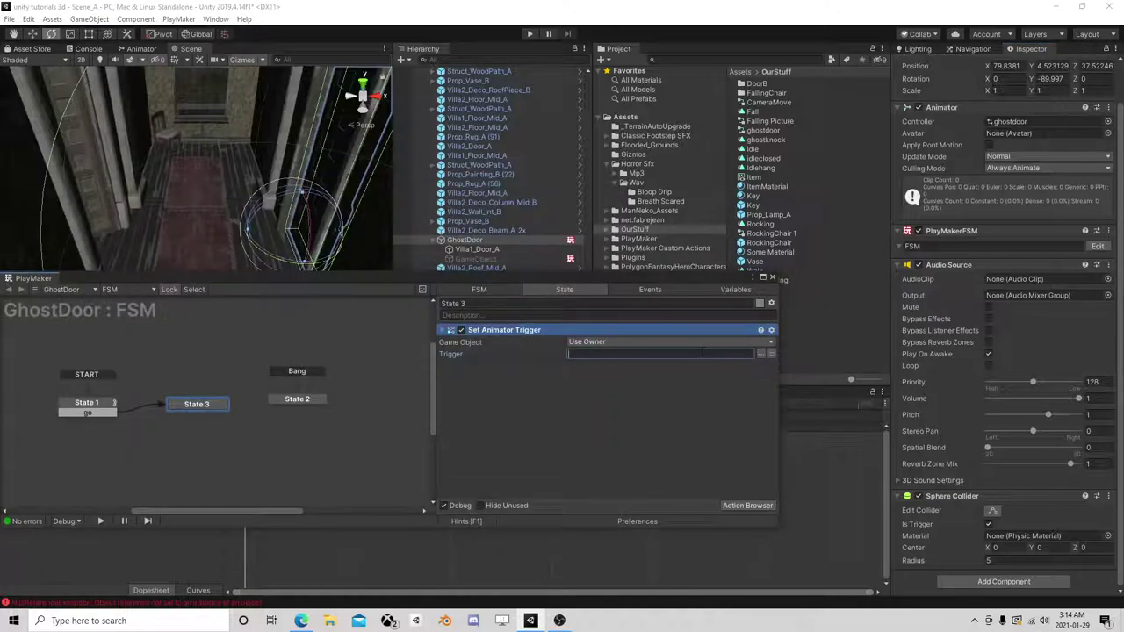
{"action": "left_click_drag", "start_coordinate": [332, 280], "coordinate": [535, 180]}
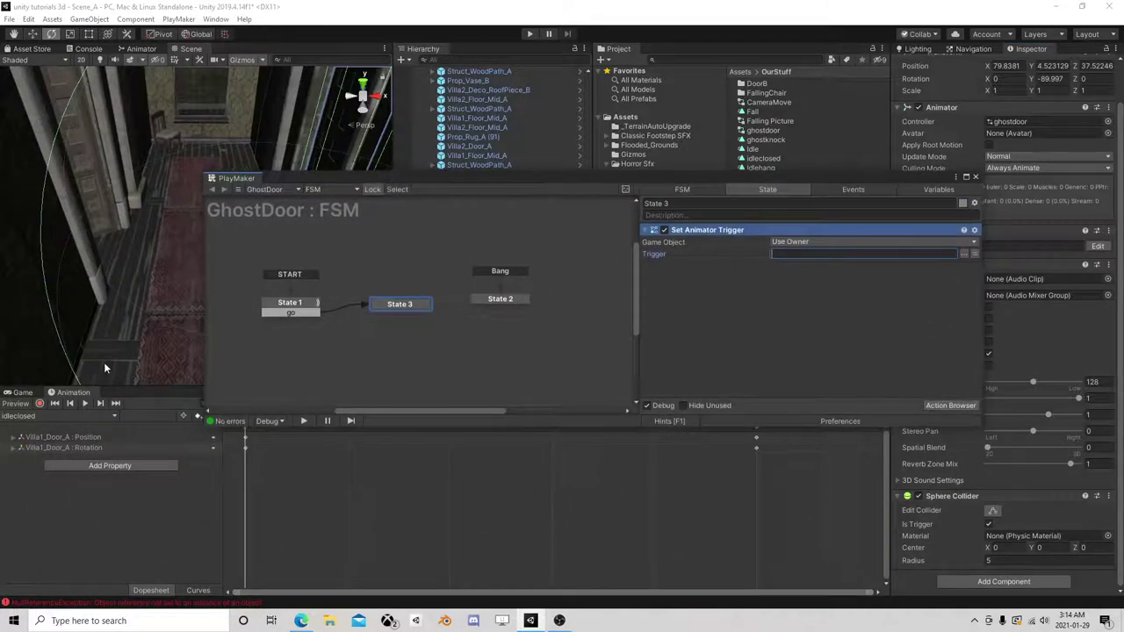
{"action": "left_click", "coordinate": [156, 49]}
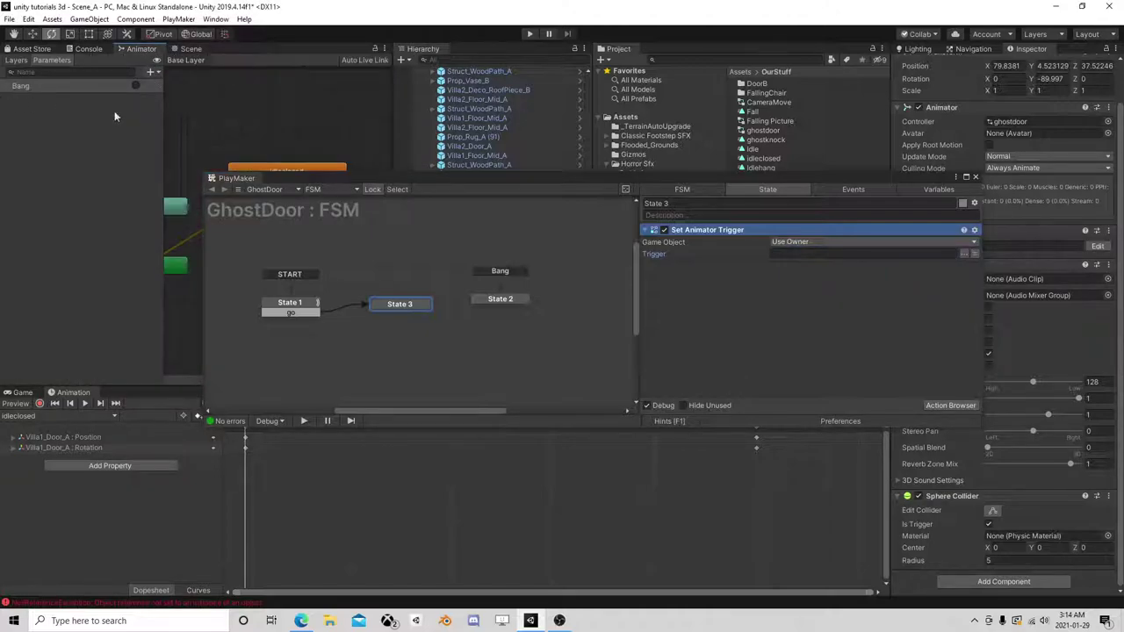
{"action": "left_click", "coordinate": [818, 252]}
{"action": "type", "text": "Bang"}
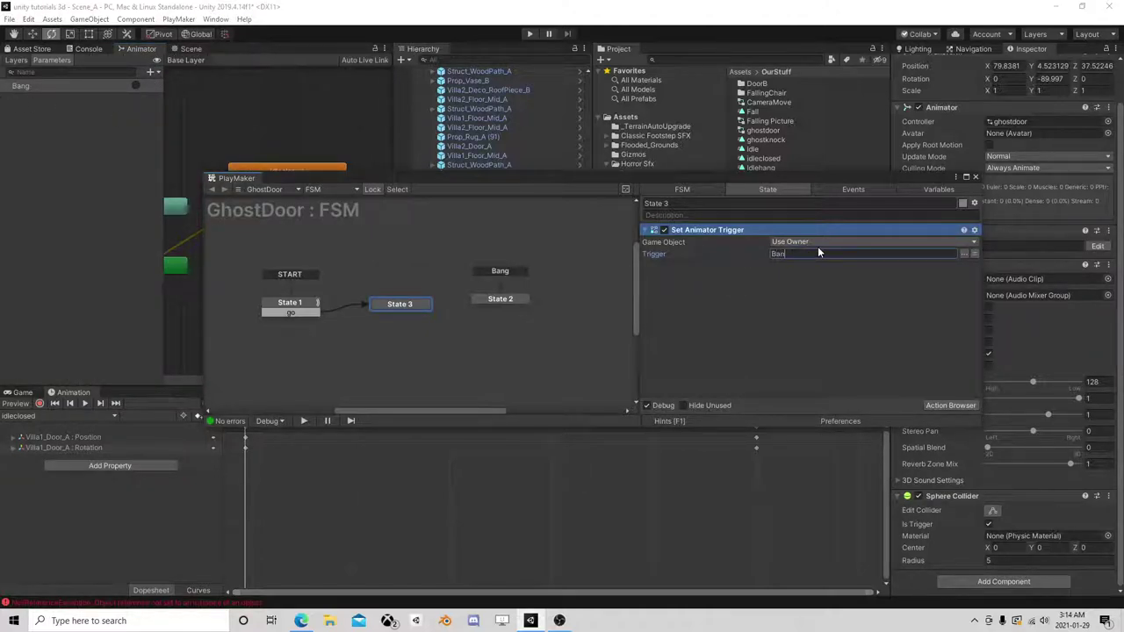
{"action": "left_click", "coordinate": [978, 178]}
- Duplicate the GhostDoor object together with its children
{"action": "left_click", "coordinate": [465, 241]}
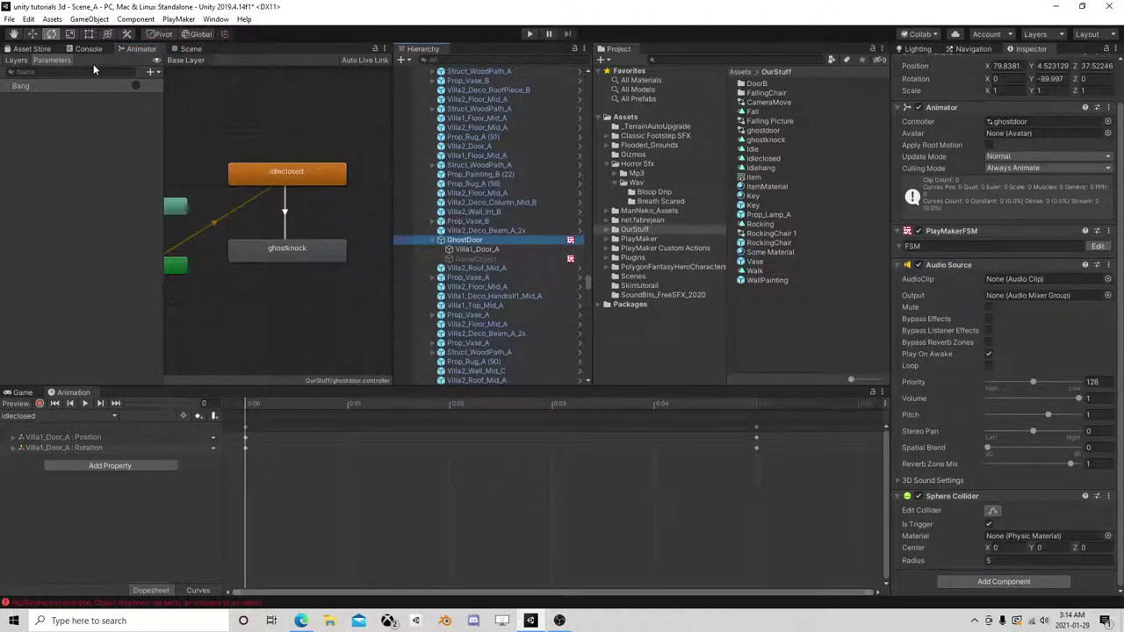
{"action": "left_click", "coordinate": [190, 49]}
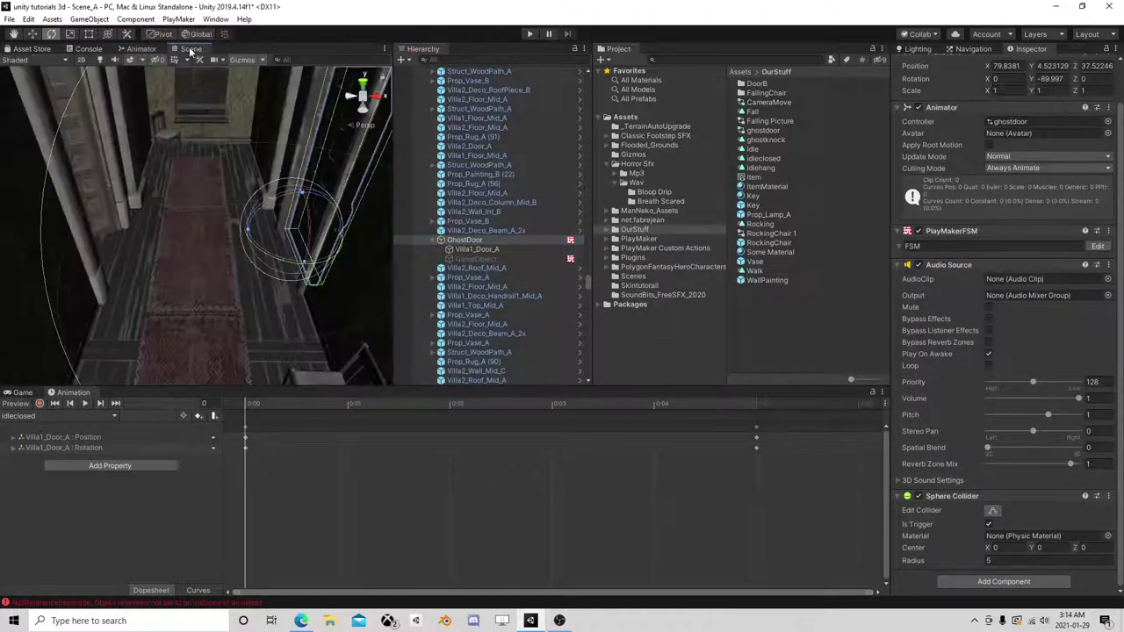
{"action": "left_click", "coordinate": [439, 240]}
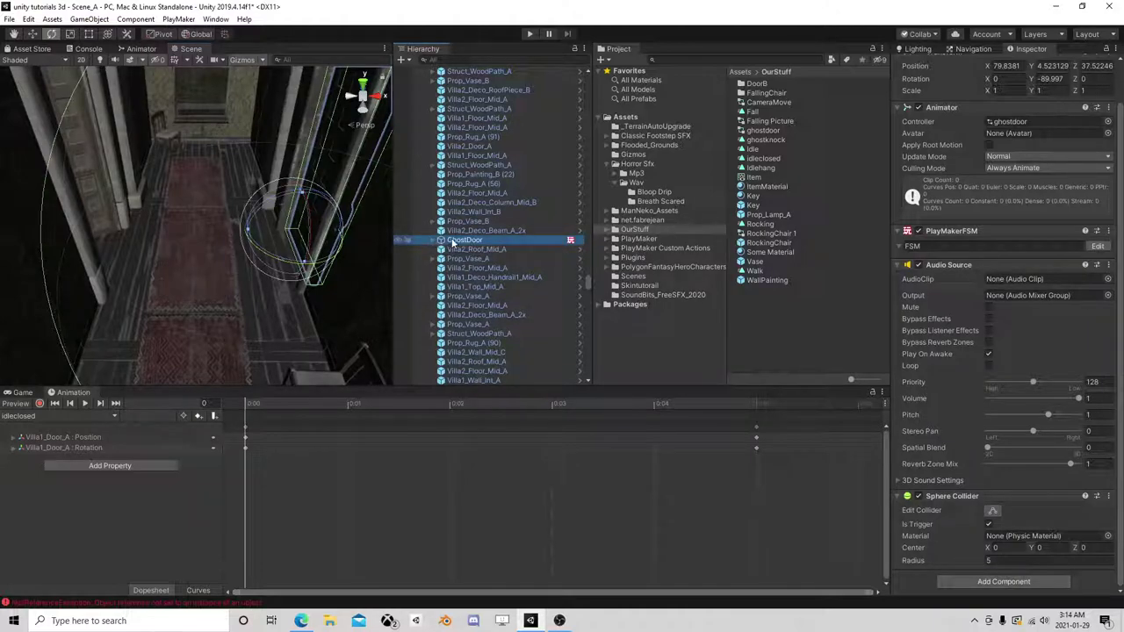
{"action": "left_click", "coordinate": [466, 248]}
{"action": "left_click", "coordinate": [474, 242]}
{"action": "key", "text": "ctrl+d"}
- Move the duplicated ghost door outside into the yard, to about X 84.71 and Z 11.19
{"action": "scroll", "coordinate": [212, 270], "scroll_direction": "down", "scroll_amount": 5}
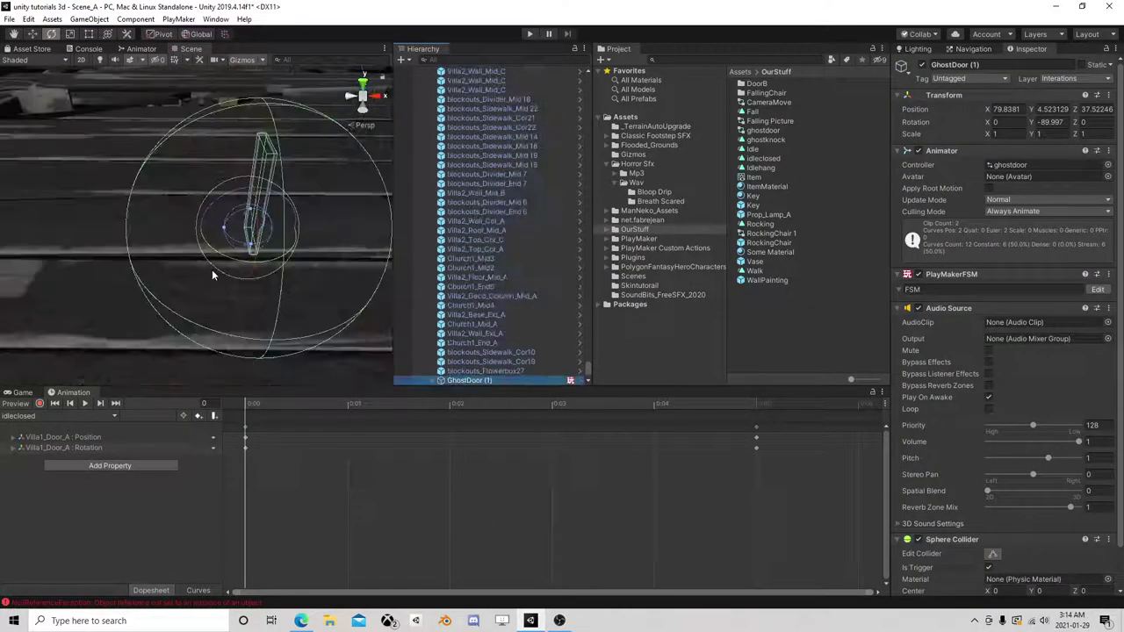
{"action": "scroll", "coordinate": [211, 270], "scroll_direction": "down", "scroll_amount": 5}
{"action": "left_click", "coordinate": [31, 35]}
{"action": "scroll", "coordinate": [251, 293], "scroll_direction": "down", "scroll_amount": 4}
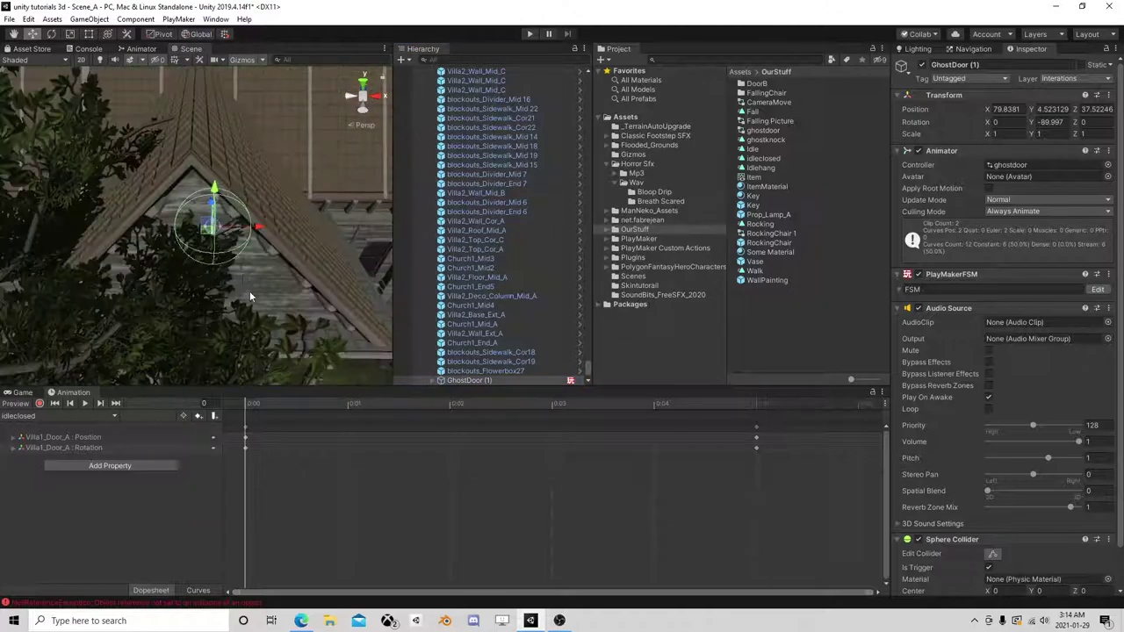
{"action": "scroll", "coordinate": [251, 295], "scroll_direction": "down", "scroll_amount": 3}
{"action": "middle_click_drag", "start_coordinate": [252, 295], "coordinate": [225, 228]}
{"action": "left_click_drag", "start_coordinate": [182, 152], "coordinate": [223, 271]}
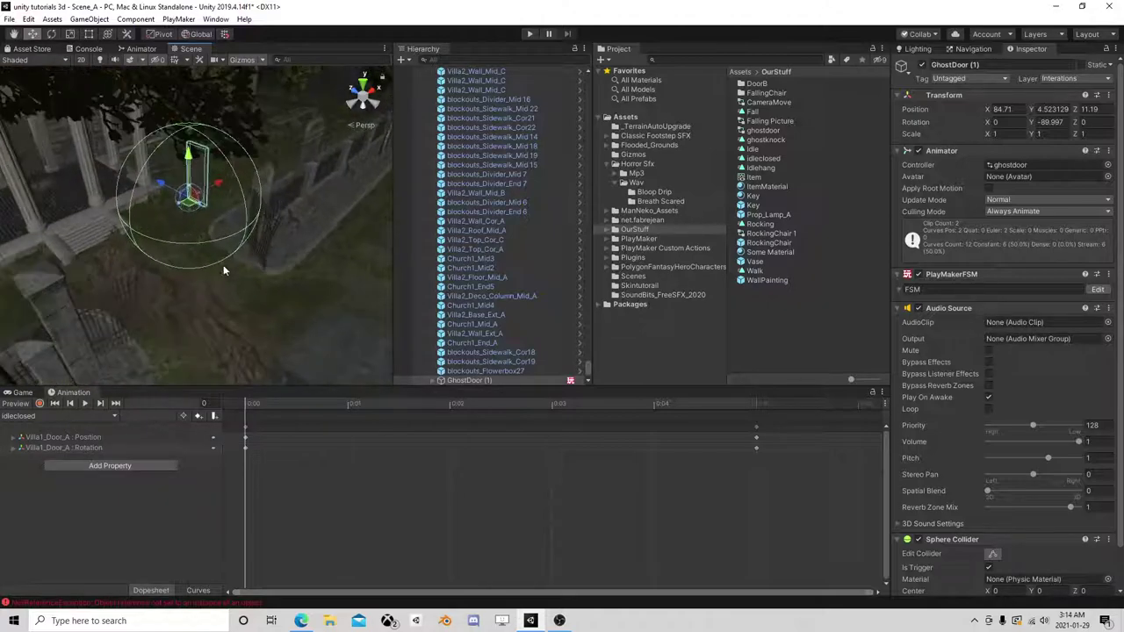
- Play-test the ghost door by walking the player forward through the yard, and stop play mode
{"action": "left_click", "coordinate": [529, 34]}
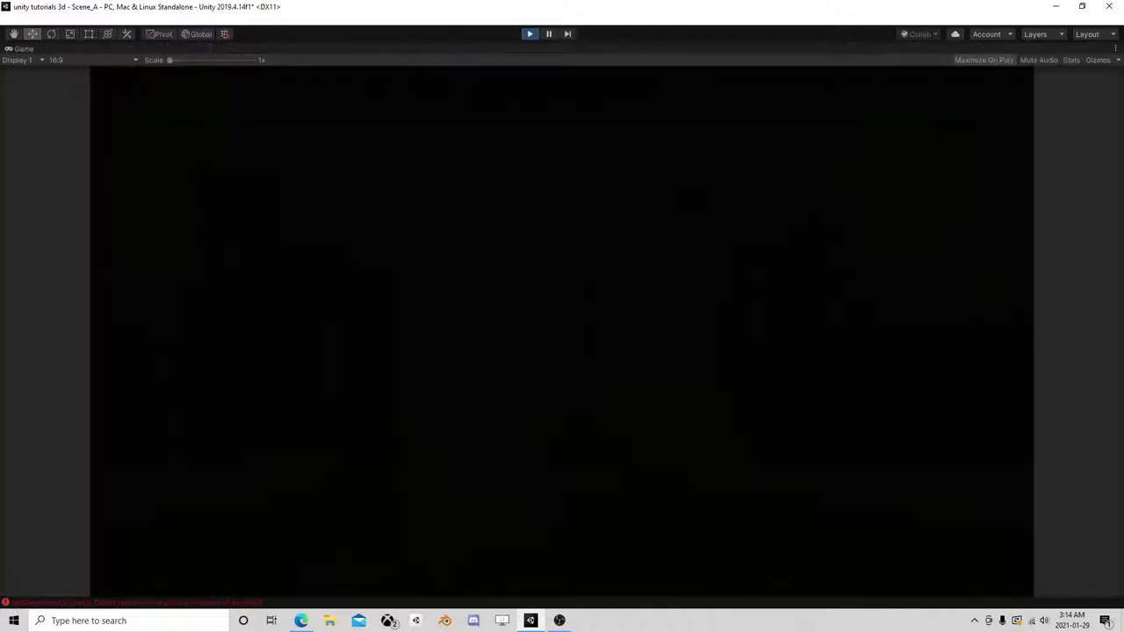
{"action": "key", "text": "w"}
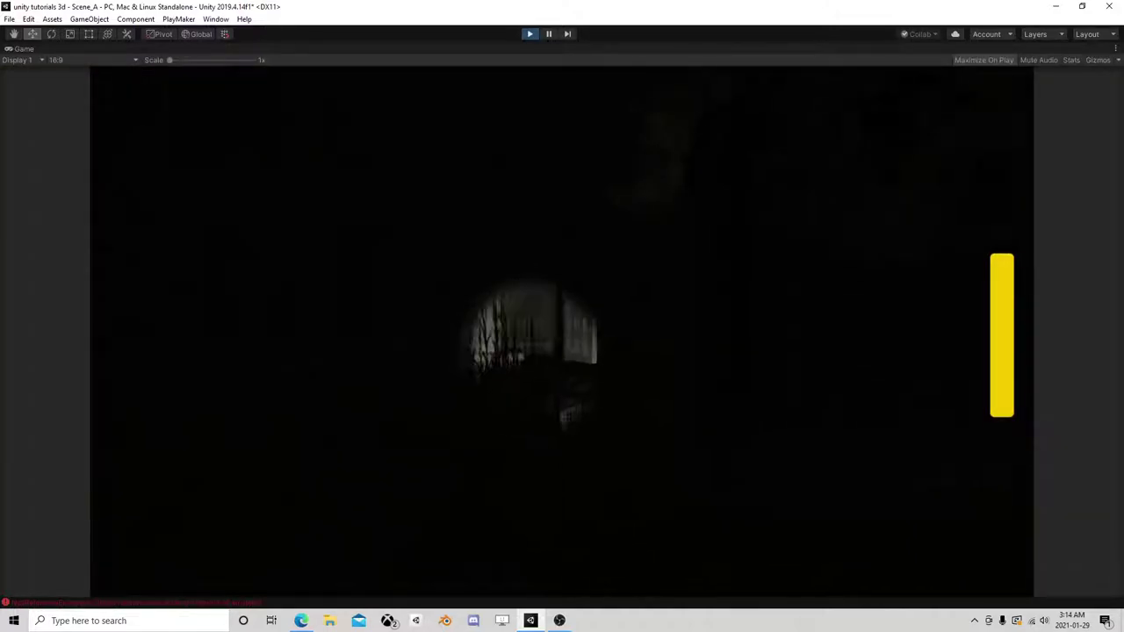
{"action": "key", "text": "w"}
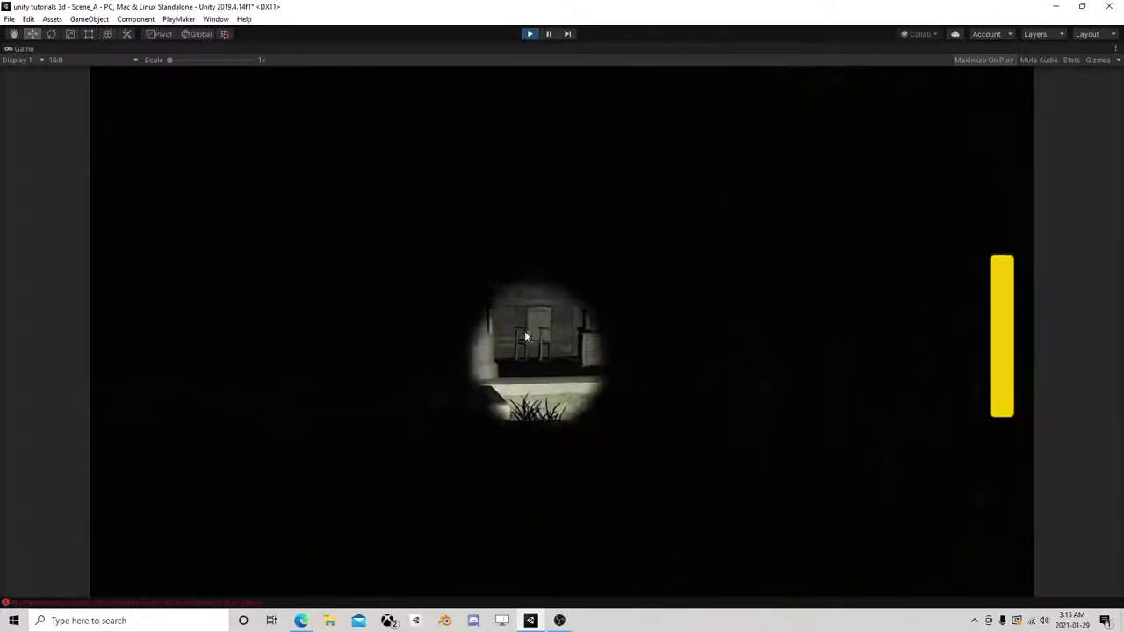
{"action": "key", "text": "ctrl+p"}
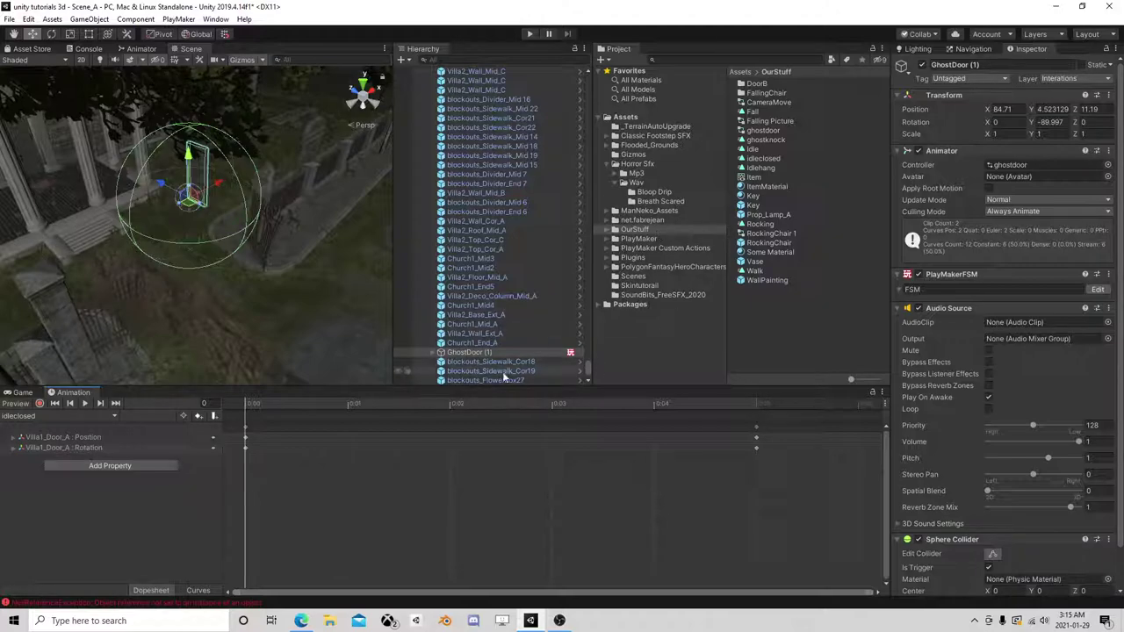
- Save GhostDoor (1) as a prefab in the OurStuff folder and delete its copy from the scene
{"action": "left_click_drag", "start_coordinate": [480, 353], "coordinate": [782, 306]}
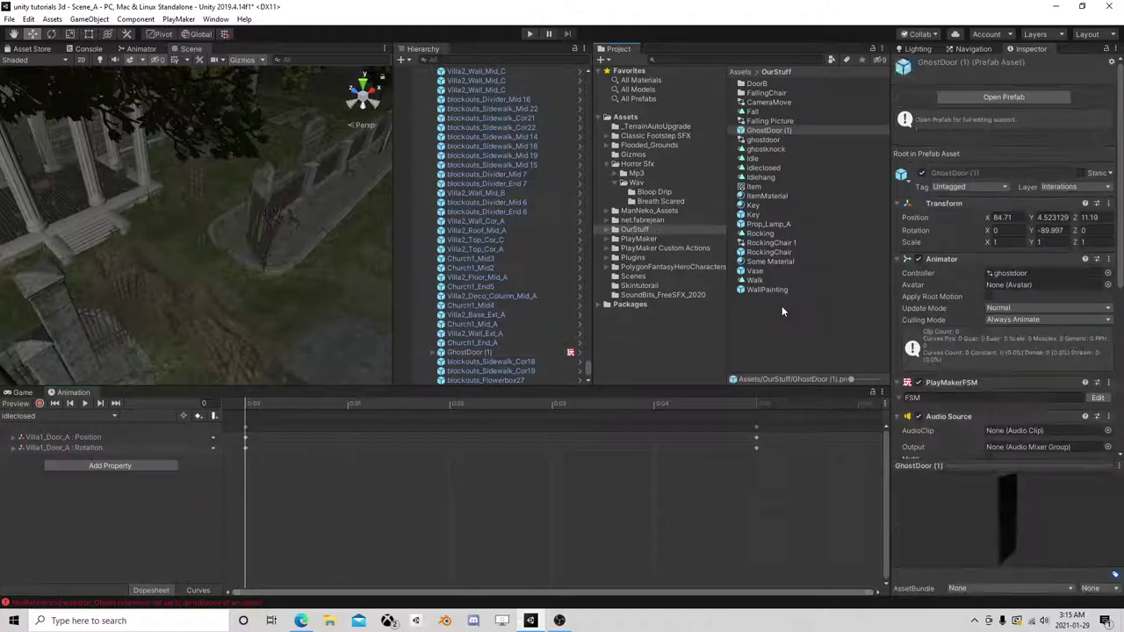
{"action": "left_click", "coordinate": [465, 353]}
{"action": "key", "text": "Delete"}
- Collapse the GameObject (1) group in the hierarchy and create a 3D cylinder near the planter on the wooden deck
{"action": "right_click_drag", "start_coordinate": [231, 211], "coordinate": [212, 299]}
{"action": "scroll", "coordinate": [216, 307], "scroll_direction": "up", "scroll_amount": 5}
{"action": "middle_click_drag", "start_coordinate": [223, 337], "coordinate": [351, 158]}
{"action": "scroll", "coordinate": [351, 159], "scroll_direction": "up", "scroll_amount": 4}
{"action": "middle_click_drag", "start_coordinate": [193, 262], "coordinate": [216, 247]}
{"action": "right_click_drag", "start_coordinate": [216, 248], "coordinate": [277, 282]}
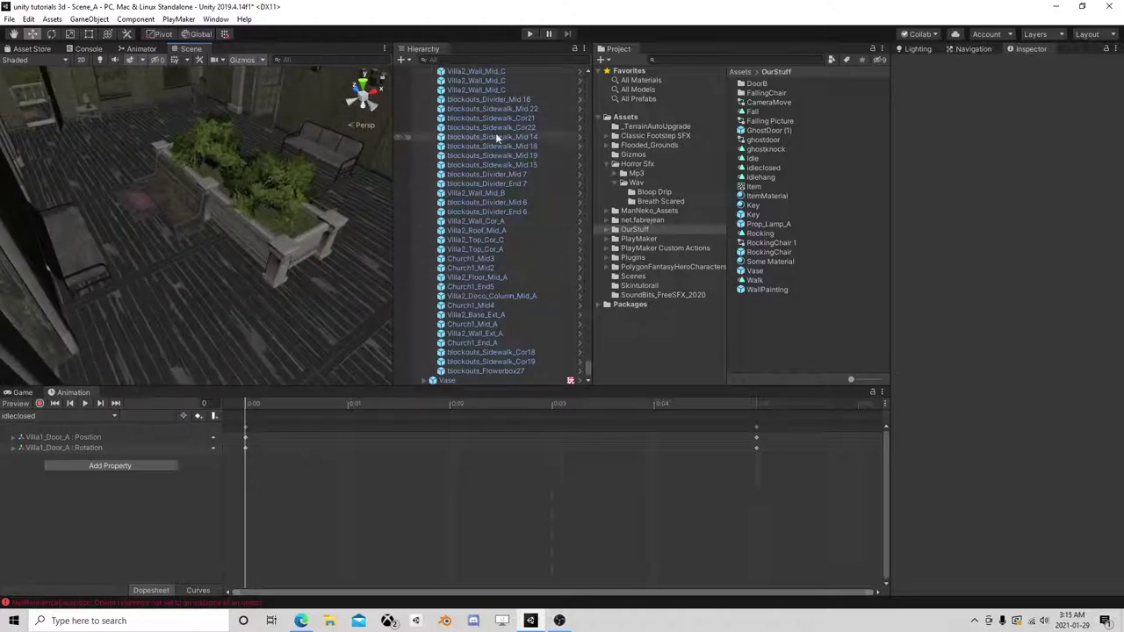
{"action": "left_click_drag", "start_coordinate": [588, 370], "coordinate": [573, 54]}
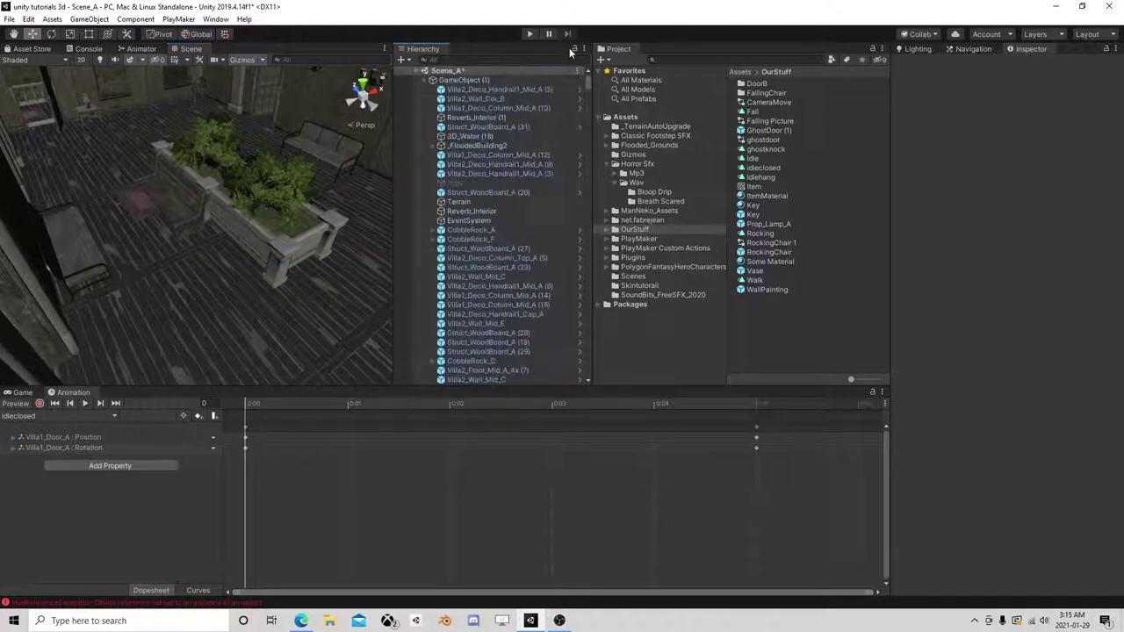
{"action": "left_click", "coordinate": [424, 80]}
{"action": "left_click", "coordinate": [661, 363]}
{"action": "right_click", "coordinate": [452, 225]}
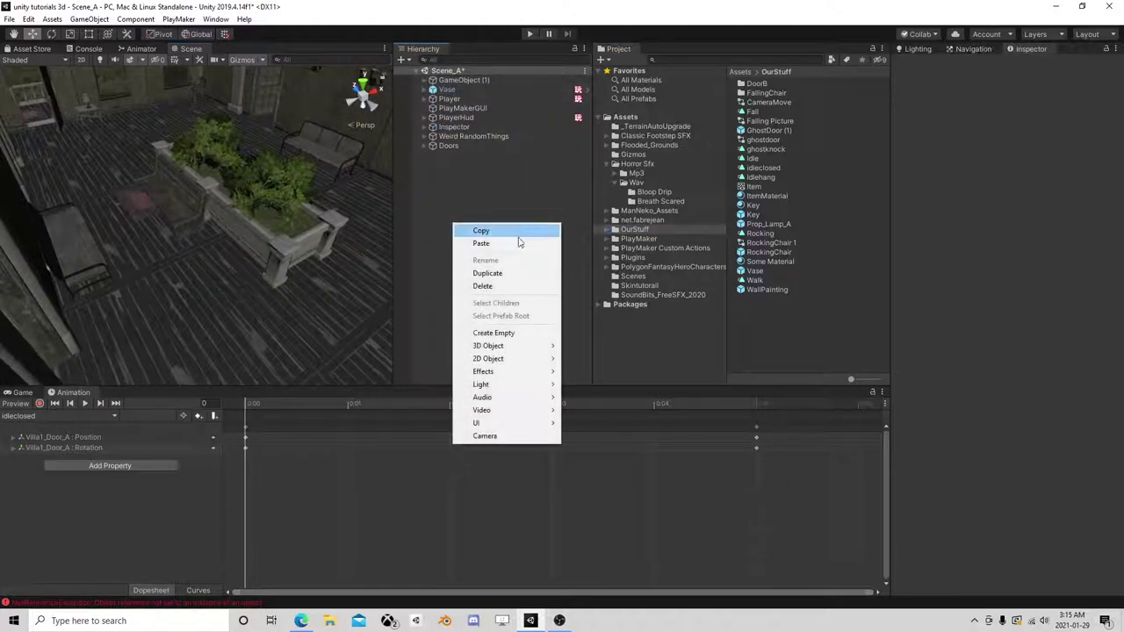
{"action": "mouse_move", "coordinate": [509, 346]}
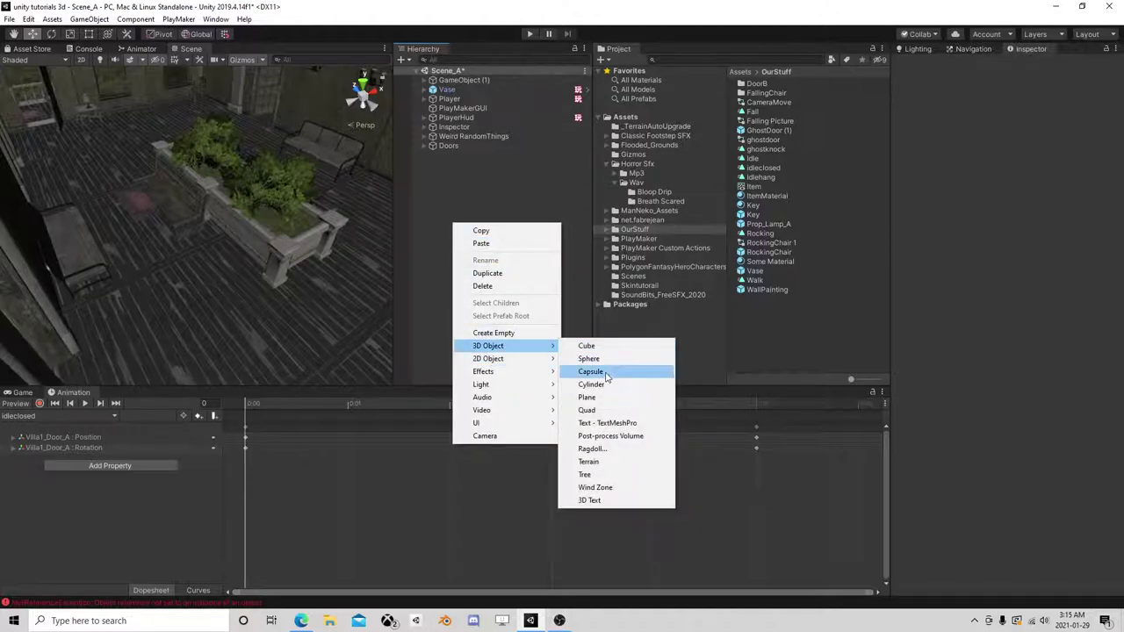
{"action": "left_click", "coordinate": [606, 384]}
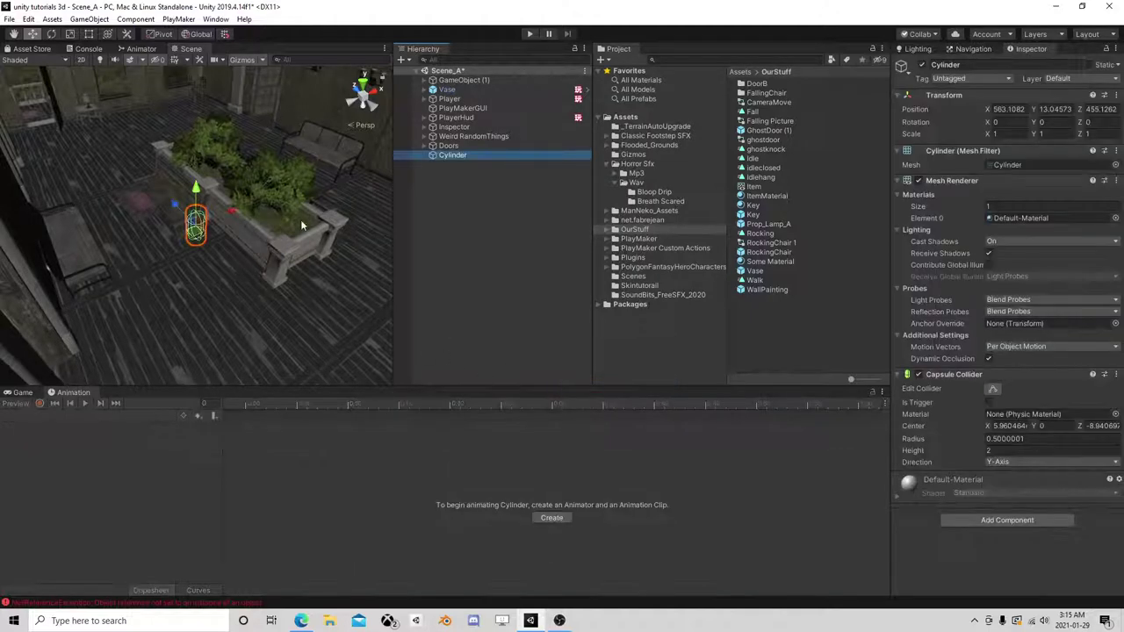
- Set the cylinder's scale to 0.2 on the X, Y and Z axes
{"action": "left_click", "coordinate": [1005, 134]}
{"action": "type", "text": "0.2"}
{"action": "key", "text": "Tab"}
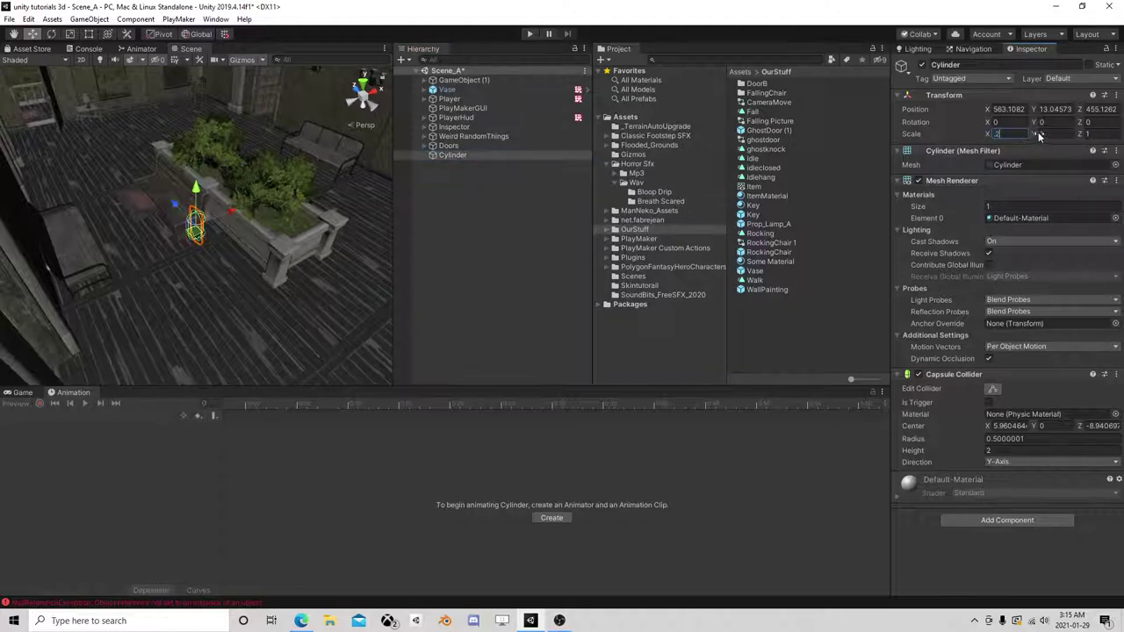
{"action": "type", "text": "0.2"}
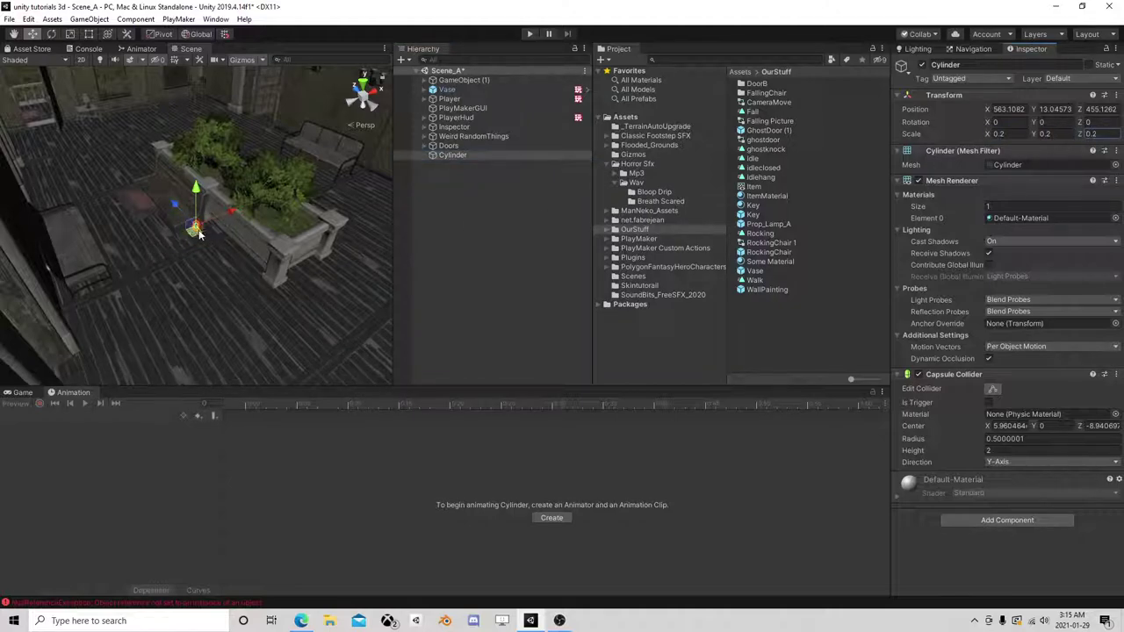
- Move the cylinder onto the planter's corner post, at about X 560.79, Y 18.99 and Z 447.98
{"action": "left_click_drag", "start_coordinate": [199, 233], "coordinate": [303, 227]}
{"action": "scroll", "coordinate": [294, 261], "scroll_direction": "up", "scroll_amount": 3}
{"action": "middle_click_drag", "start_coordinate": [294, 261], "coordinate": [243, 251]}
{"action": "scroll", "coordinate": [250, 245], "scroll_direction": "up", "scroll_amount": 1}
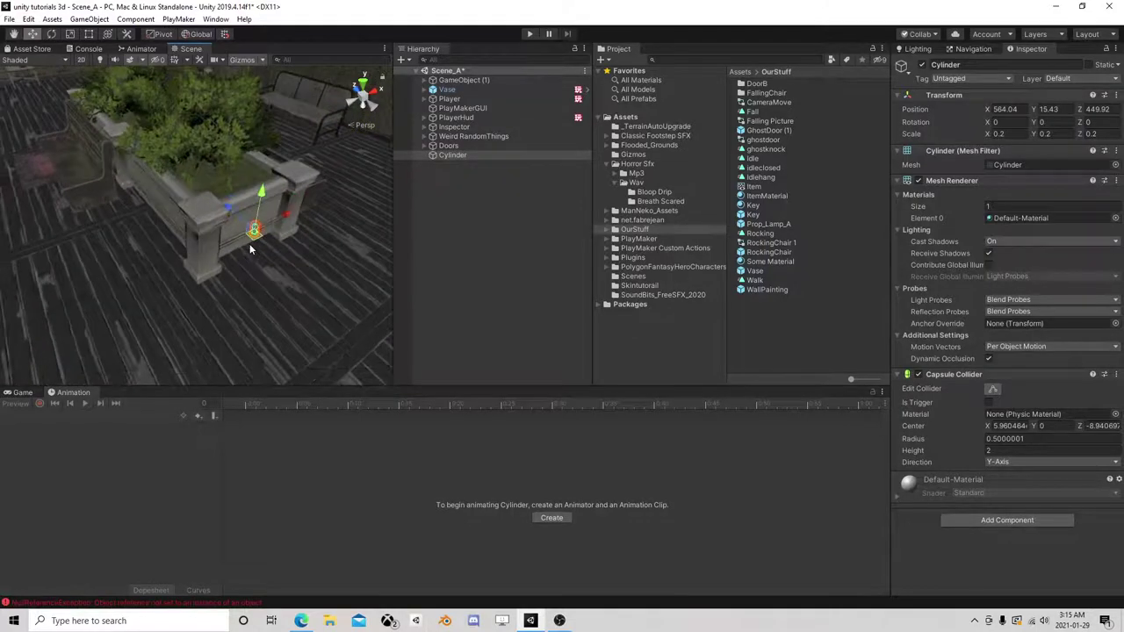
{"action": "left_click_drag", "start_coordinate": [249, 245], "coordinate": [192, 320]}
{"action": "left_click_drag", "start_coordinate": [196, 231], "coordinate": [205, 167]}
{"action": "scroll", "coordinate": [207, 180], "scroll_direction": "up", "scroll_amount": 3}
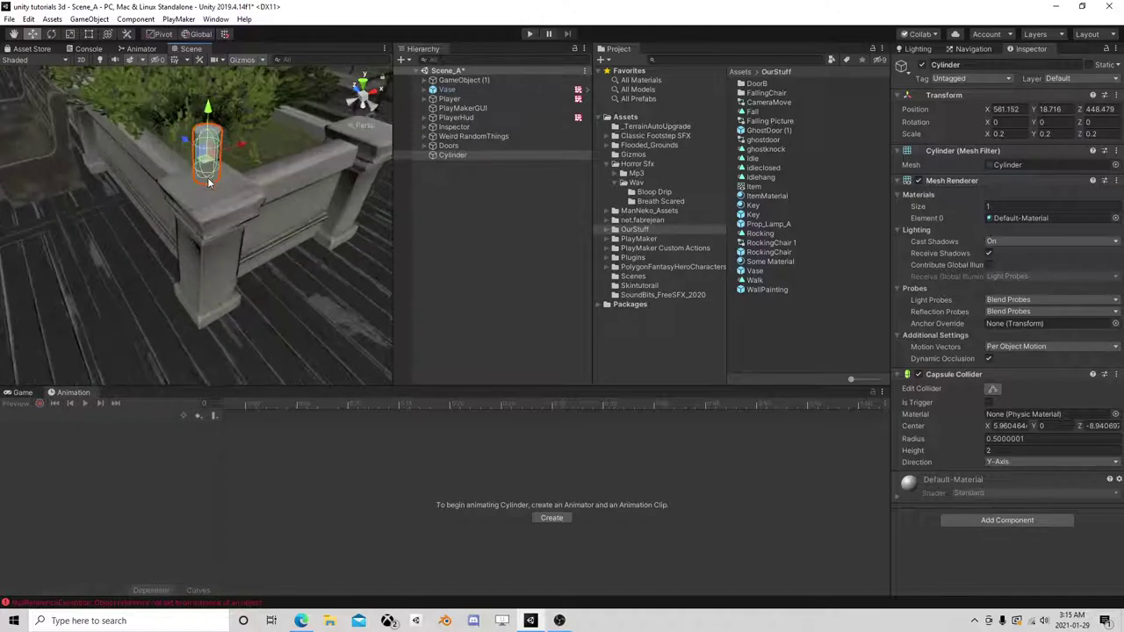
{"action": "left_click_drag", "start_coordinate": [199, 256], "coordinate": [200, 221], "text": "alt"}
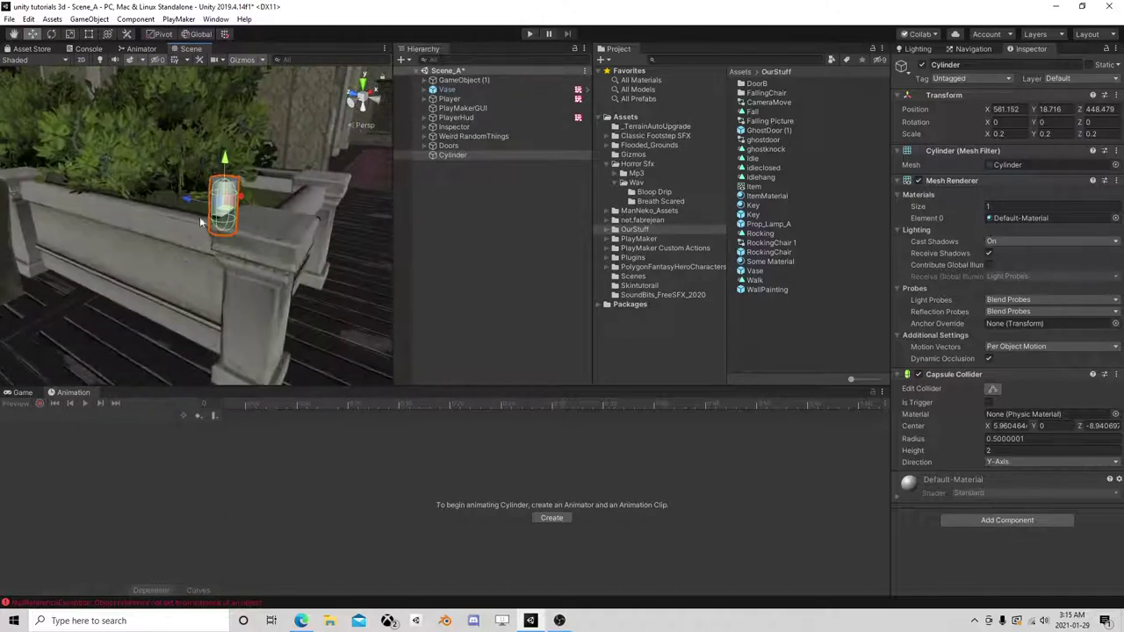
{"action": "left_click_drag", "start_coordinate": [225, 158], "coordinate": [282, 188]}
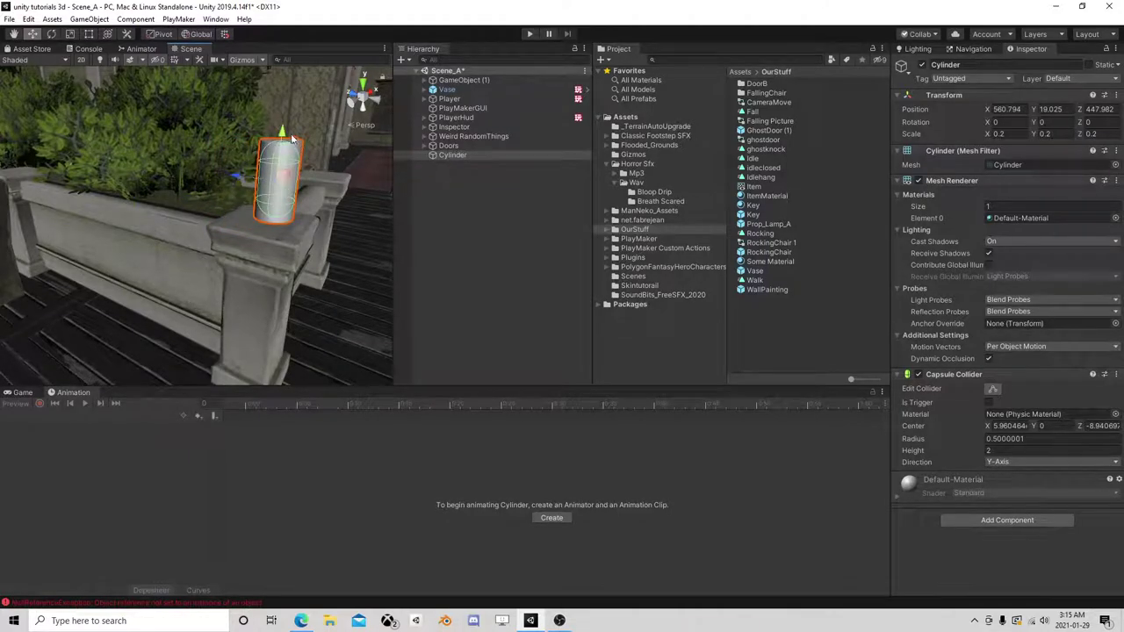
{"action": "left_click_drag", "start_coordinate": [292, 138], "coordinate": [287, 141]}
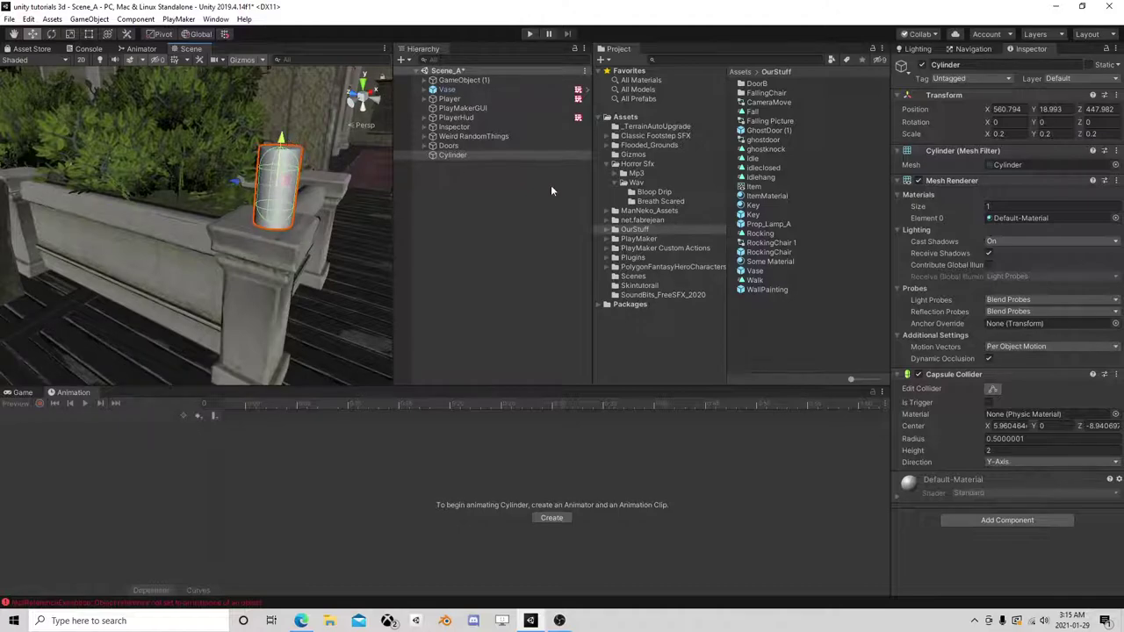
- Replace the cylinder's Capsule Collider with a Box Collider
{"action": "right_click", "coordinate": [950, 375]}
{"action": "left_click", "coordinate": [1015, 429]}
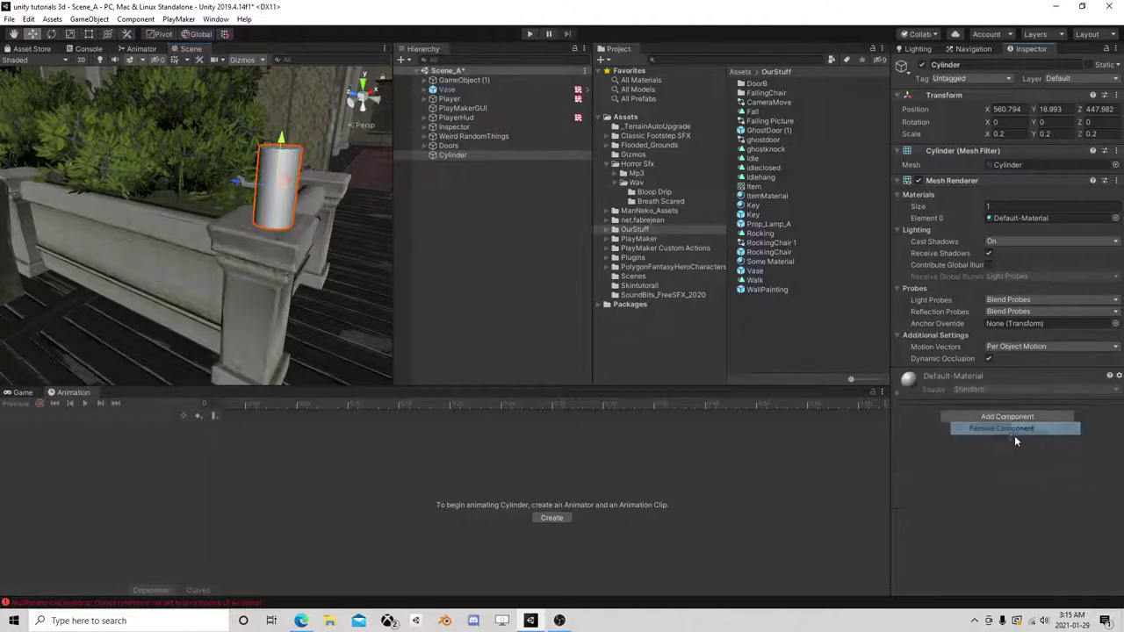
{"action": "left_click", "coordinate": [1008, 417]}
{"action": "type", "text": "box"}
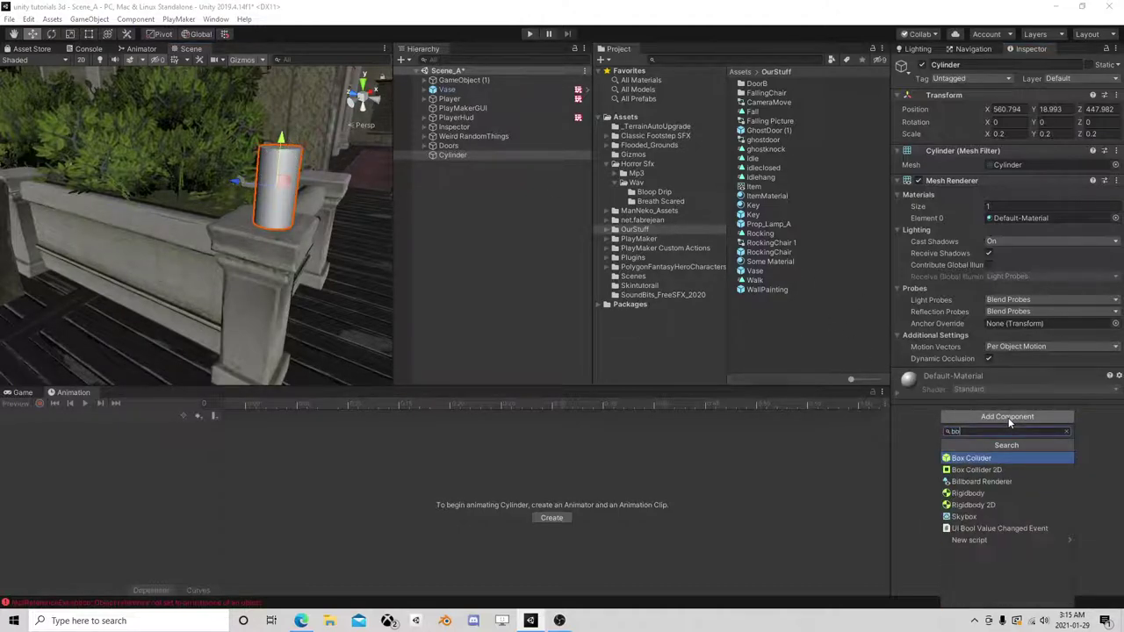
{"action": "left_click", "coordinate": [983, 461]}
{"action": "right_click_drag", "start_coordinate": [346, 264], "coordinate": [275, 252]}
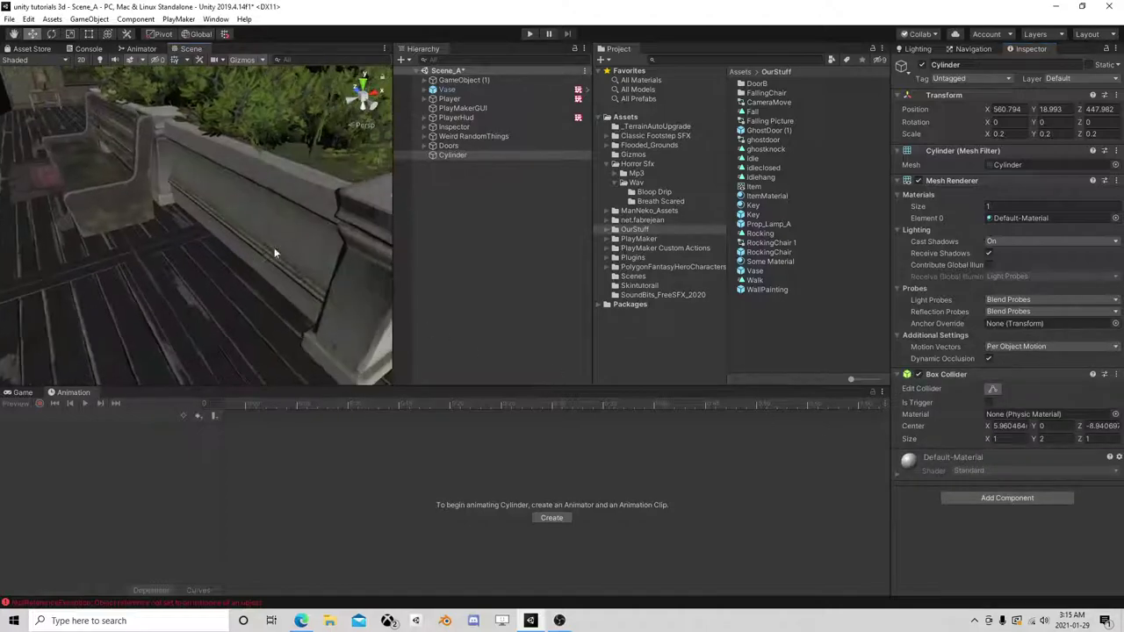
{"action": "key", "text": "f"}
{"action": "middle_click_drag", "start_coordinate": [265, 254], "coordinate": [234, 257]}
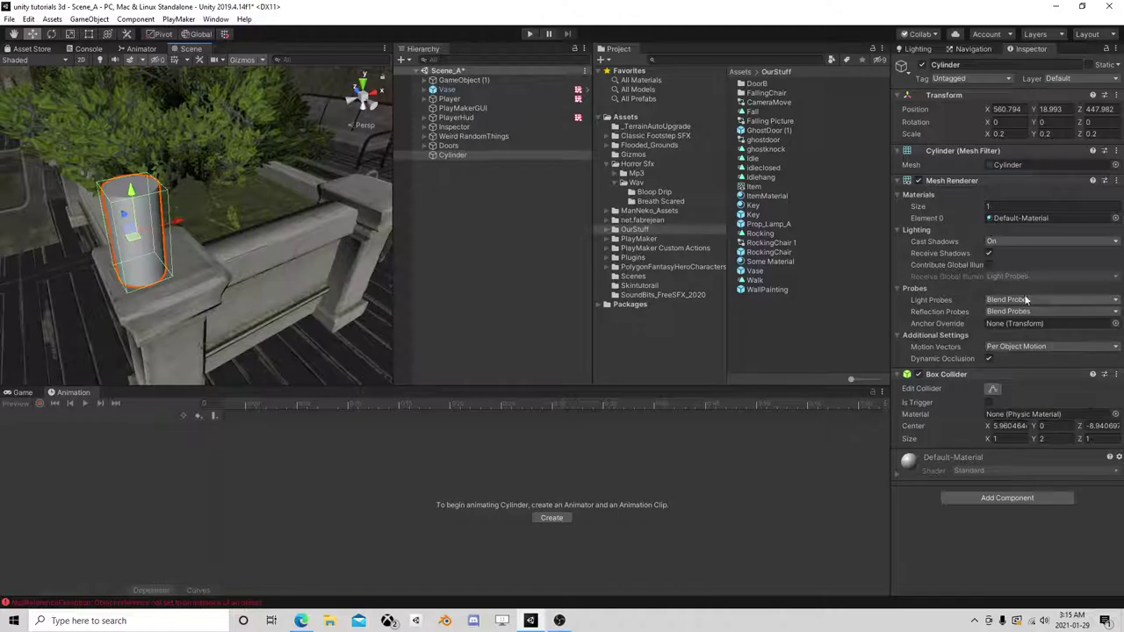
- Create a new material named battery in the OurStuff folder
{"action": "right_click", "coordinate": [767, 328]}
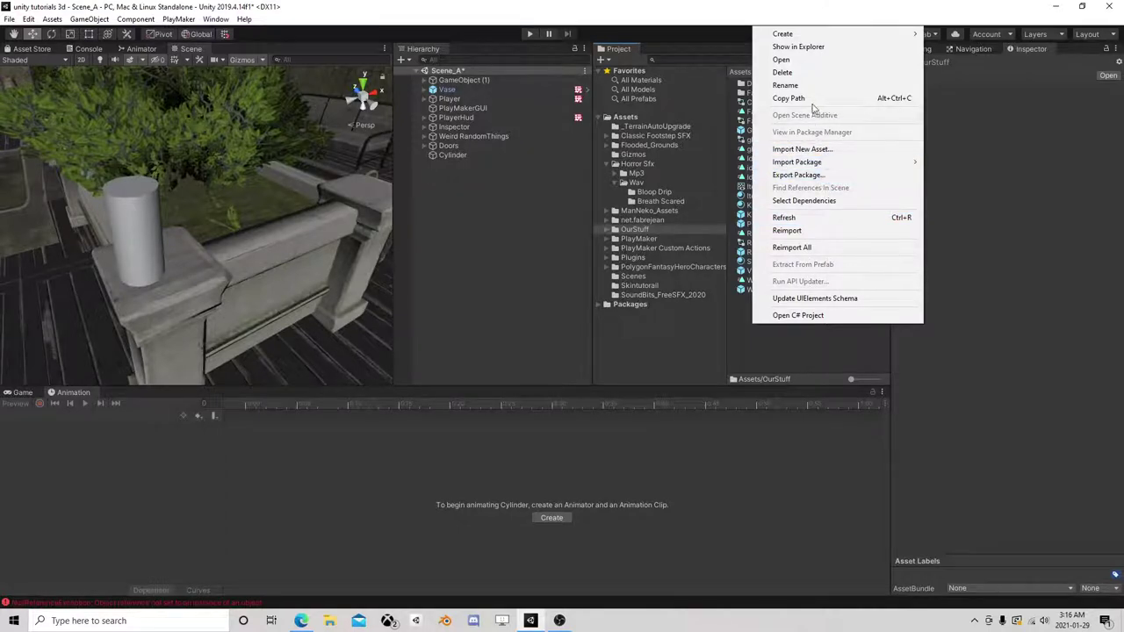
{"action": "mouse_move", "coordinate": [795, 33]}
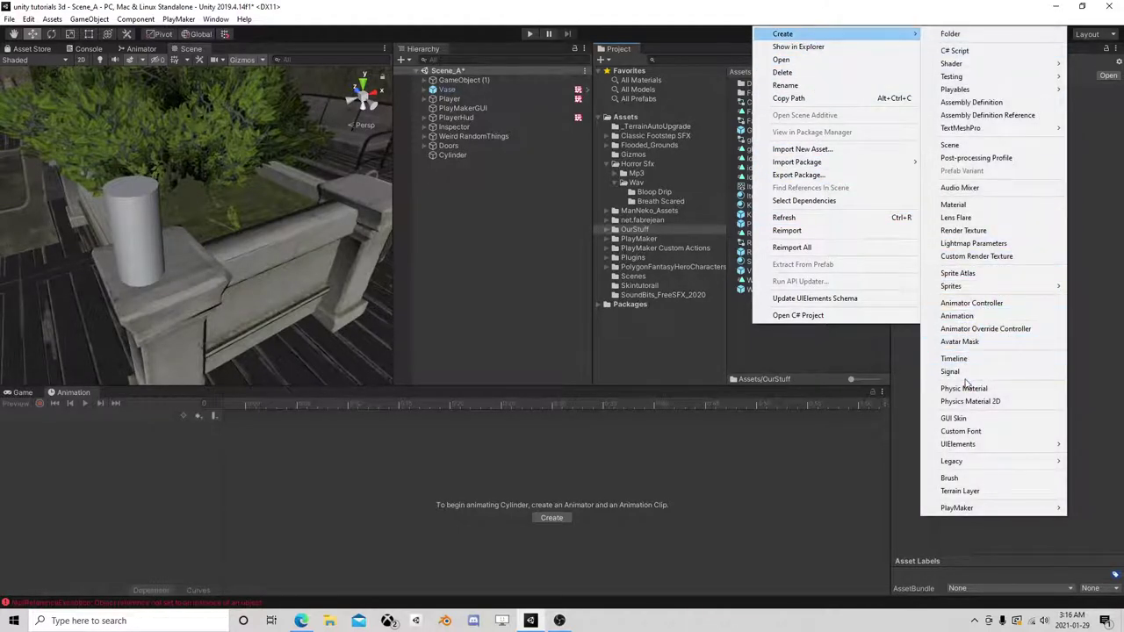
{"action": "left_click", "coordinate": [953, 205]}
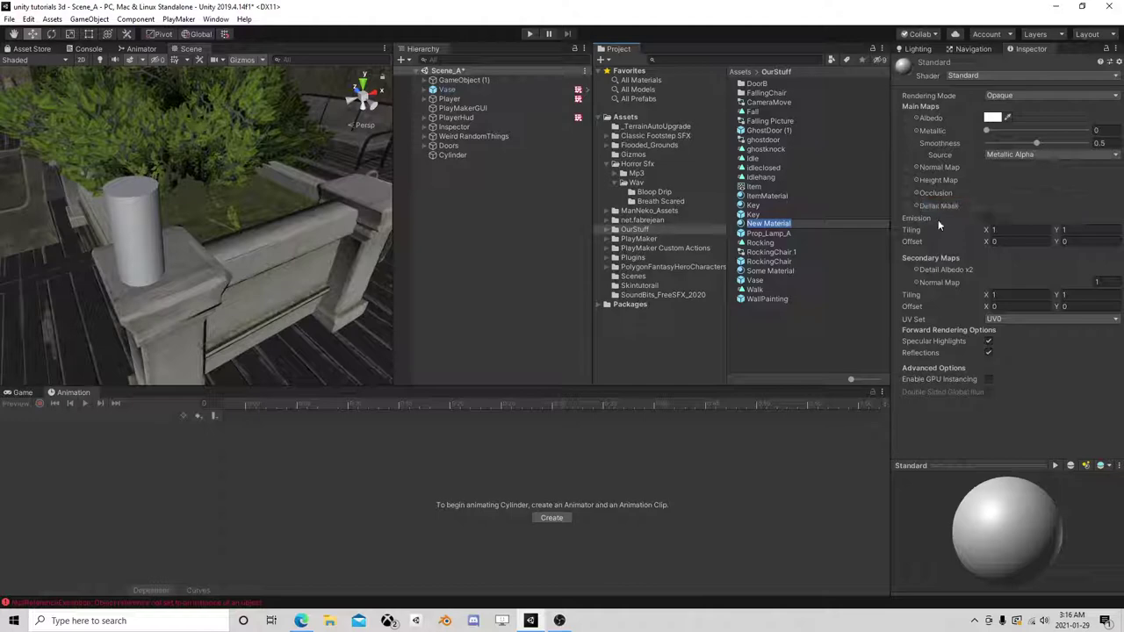
{"action": "type", "text": "battery"}
{"action": "key", "text": "Return"}
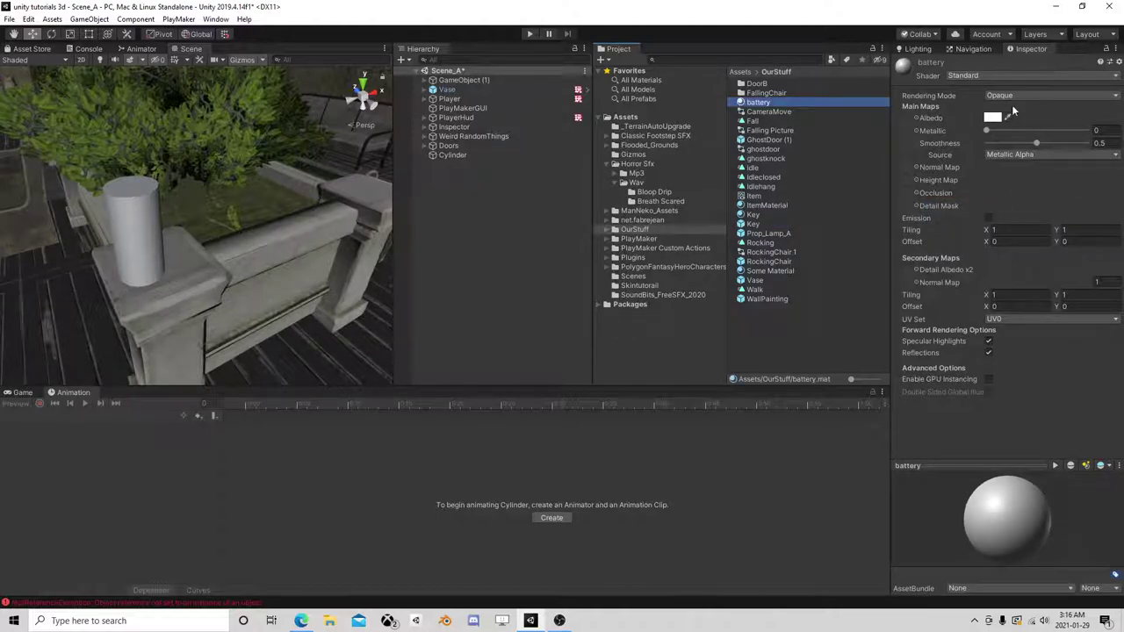
- Apply the battery material to the cylinder and open the material's settings
{"action": "left_click", "coordinate": [454, 155]}
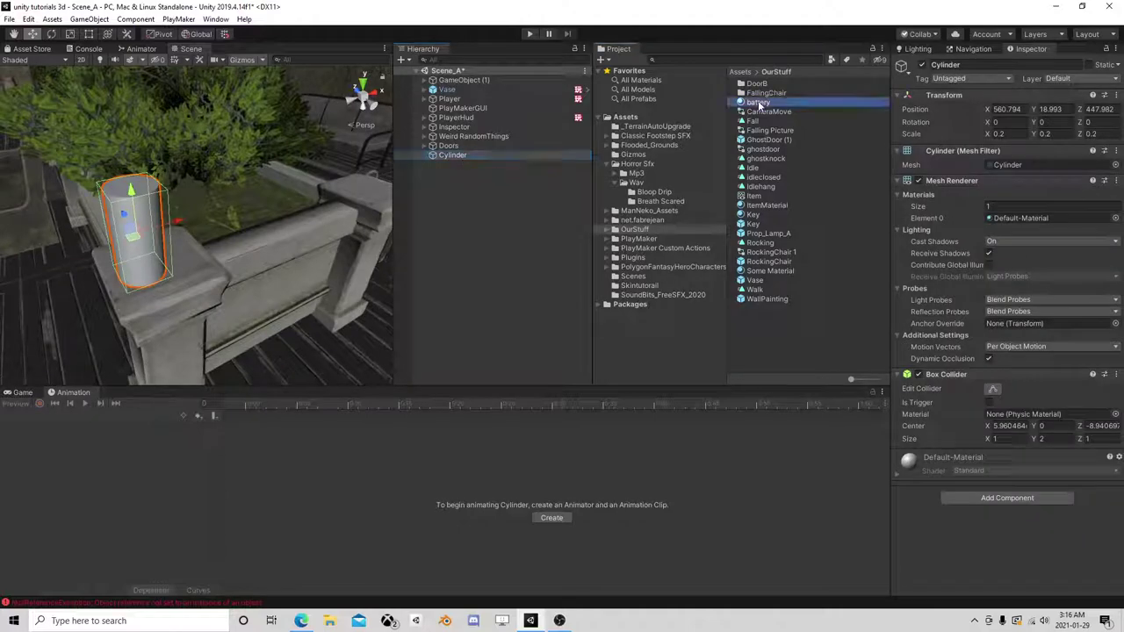
{"action": "left_click_drag", "start_coordinate": [759, 105], "coordinate": [938, 220]}
{"action": "left_click", "coordinate": [758, 103]}
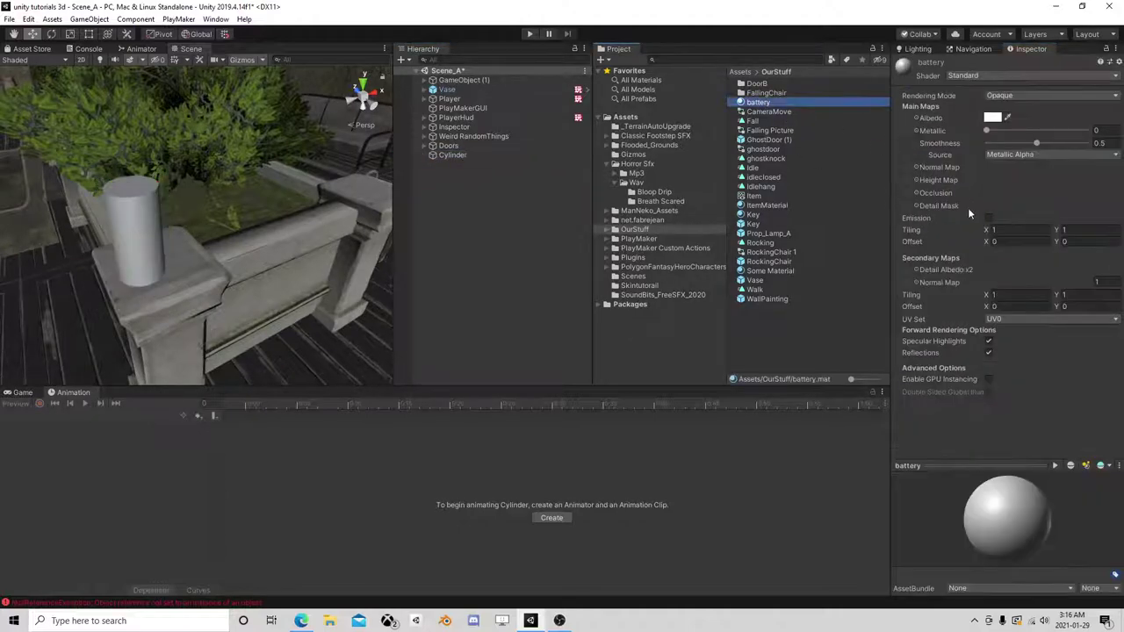
- Set the battery material's albedo to the dark grey 202020 and adjust its Metallic slider
{"action": "left_click", "coordinate": [1007, 118]}
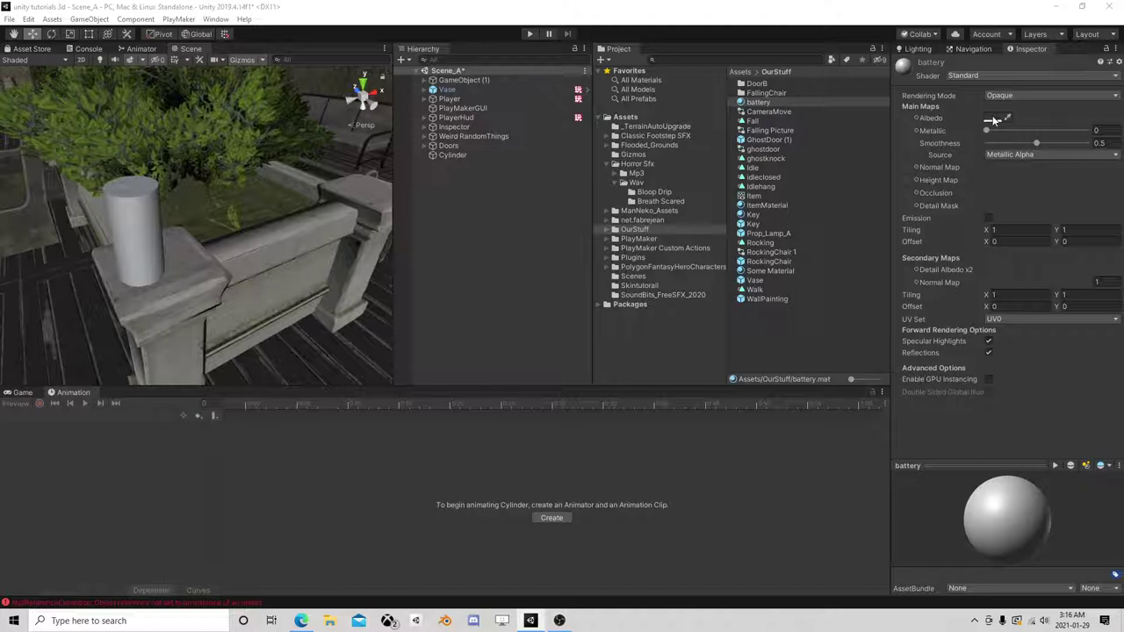
{"action": "left_click", "coordinate": [993, 121]}
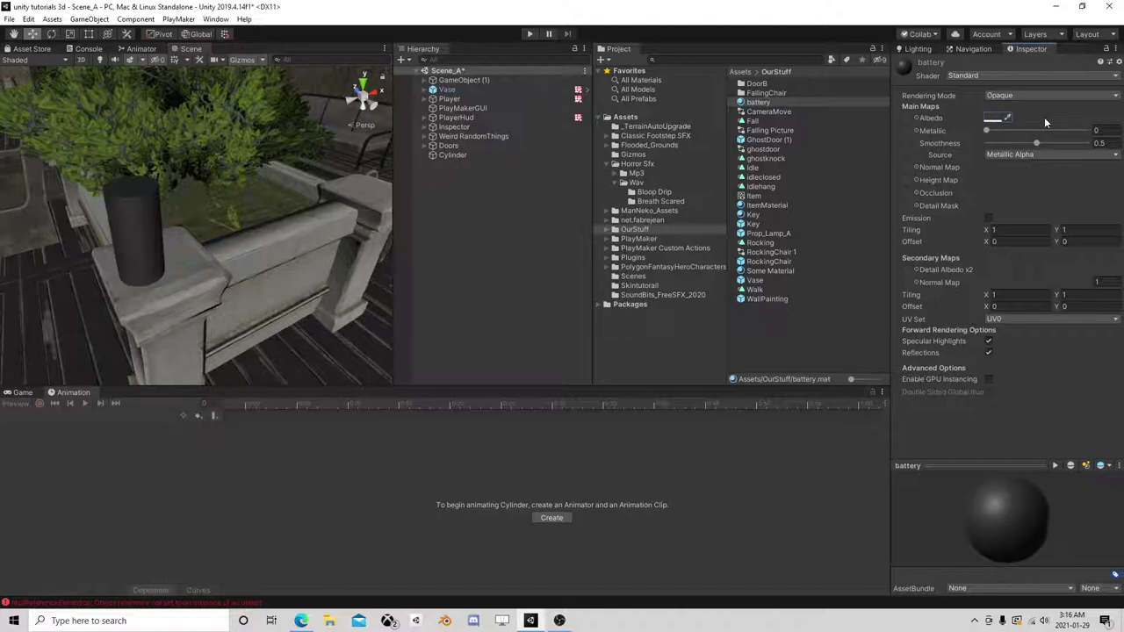
{"action": "left_click", "coordinate": [994, 119]}
{"action": "left_click_drag", "start_coordinate": [764, 250], "coordinate": [739, 261]}
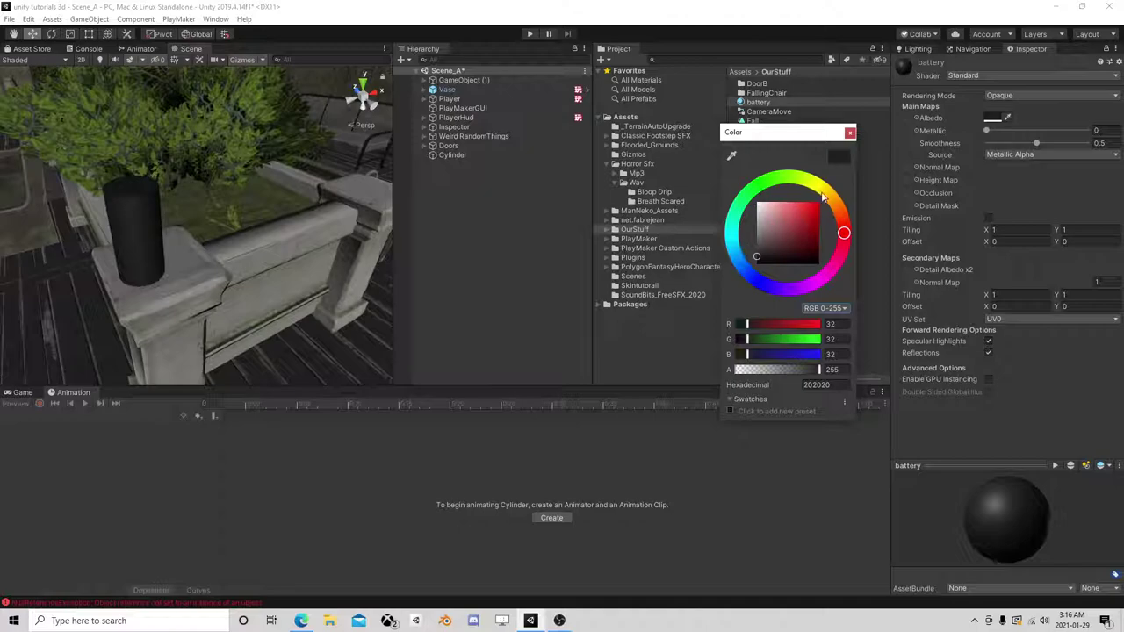
{"action": "left_click", "coordinate": [861, 136]}
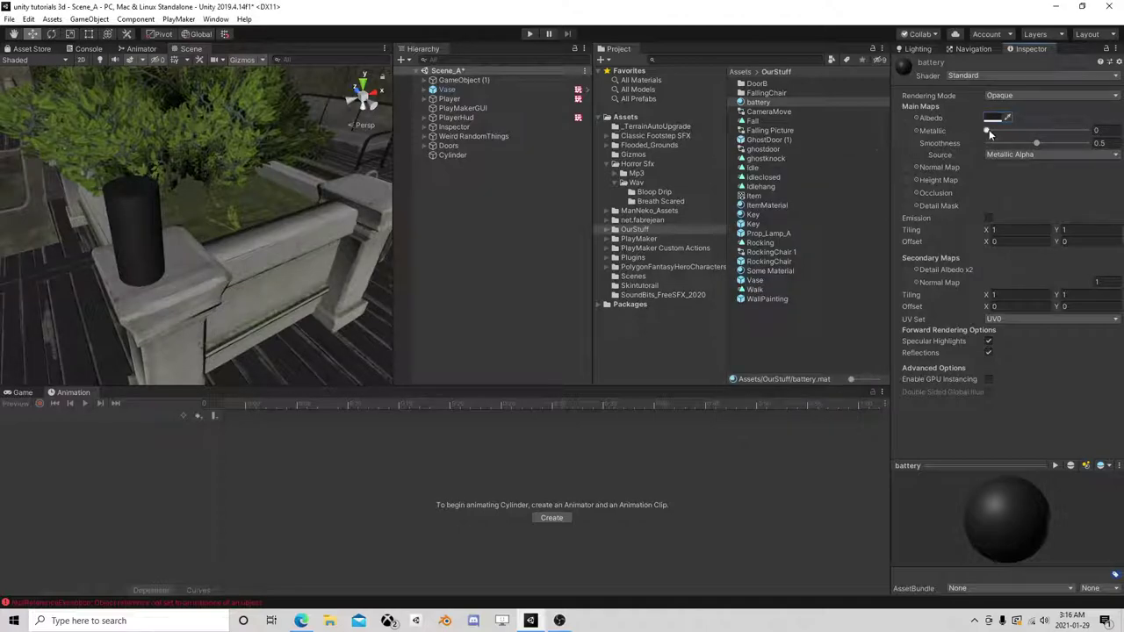
{"action": "mouse_move", "coordinate": [987, 130]}
{"action": "left_mouse_down"}
{"action": "mouse_move", "coordinate": [1096, 132]}
{"action": "mouse_move", "coordinate": [990, 133]}
{"action": "mouse_move", "coordinate": [1055, 147]}
{"action": "mouse_move", "coordinate": [1041, 152]}
{"action": "left_mouse_up"}
- Set the cylinder's scale to 0.1 on all axes and lower it onto the post, to about Y 18.9
{"action": "left_click", "coordinate": [477, 155]}
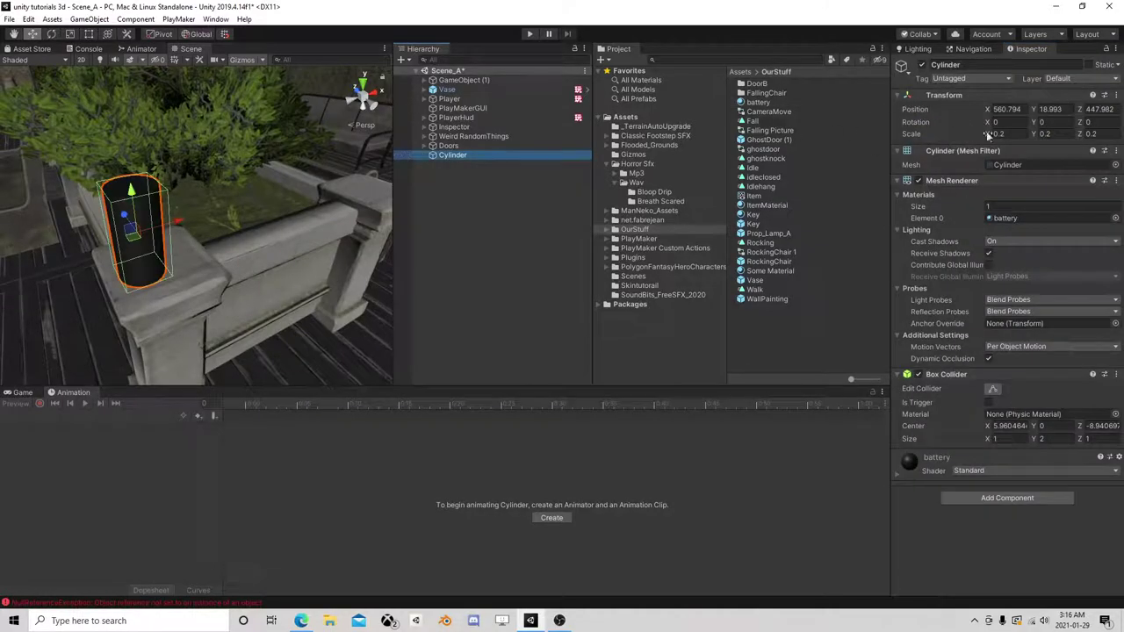
{"action": "left_click", "coordinate": [1001, 133]}
{"action": "type", "text": "1"}
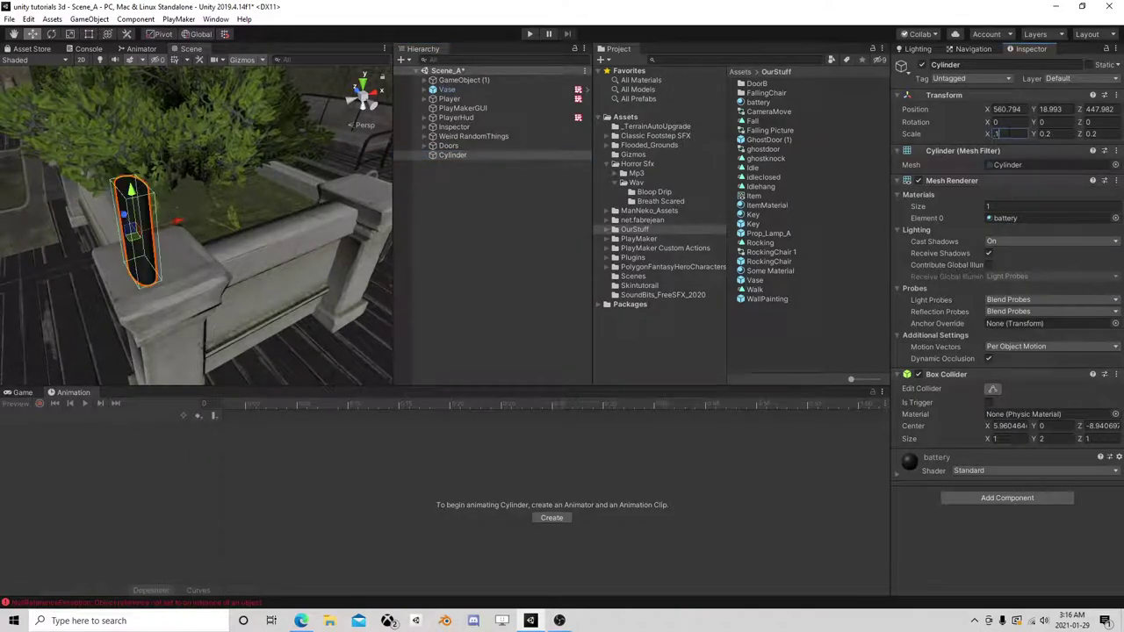
{"action": "type", "text": "1"}
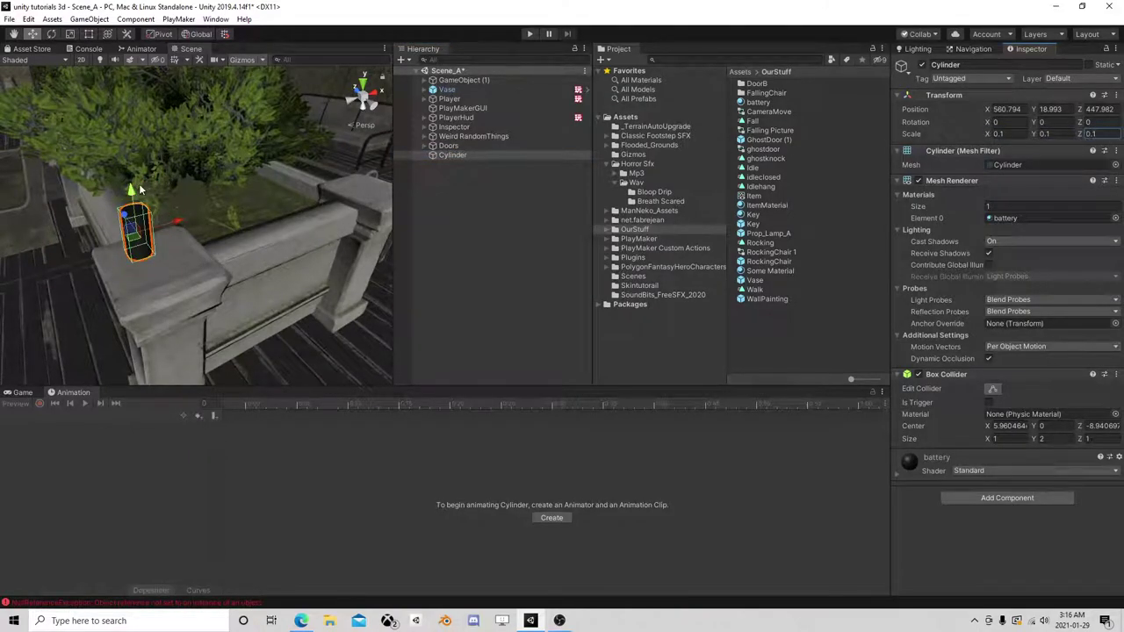
{"action": "left_click_drag", "start_coordinate": [139, 184], "coordinate": [141, 204]}
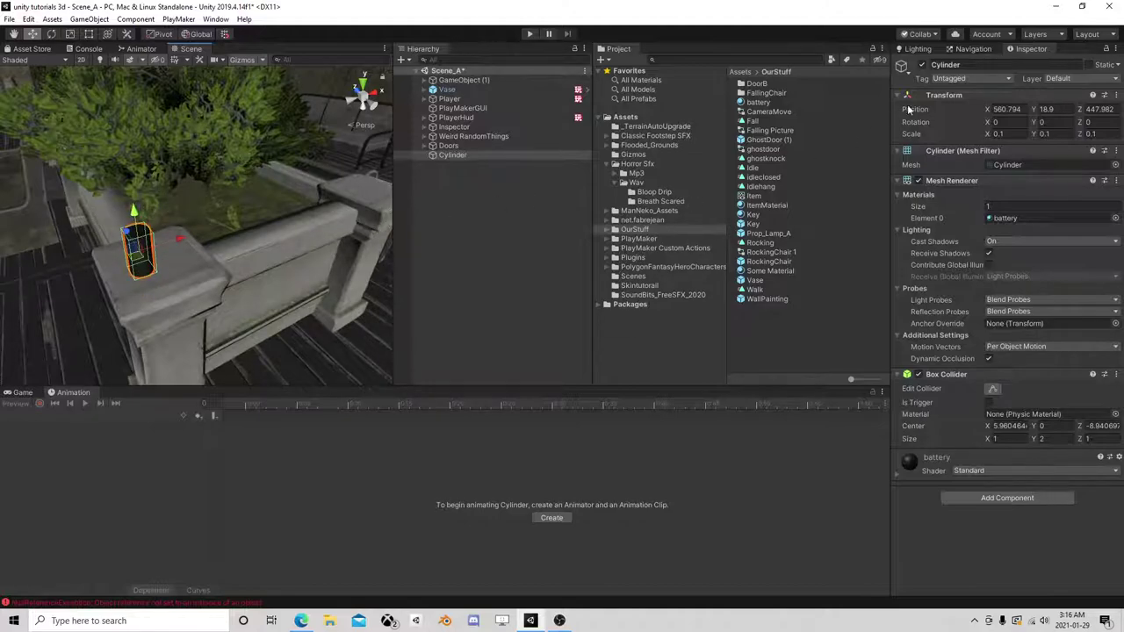
- Rename the cylinder object as Battery
{"action": "left_click", "coordinate": [478, 155]}
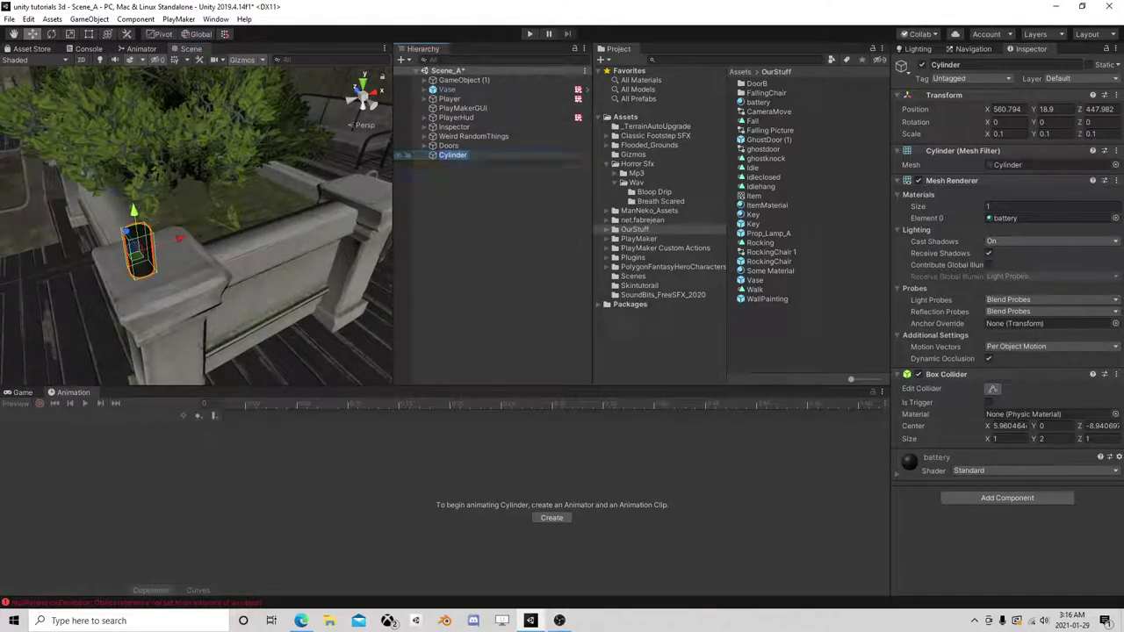
{"action": "type", "text": "Battery"}
{"action": "key", "text": "Return"}
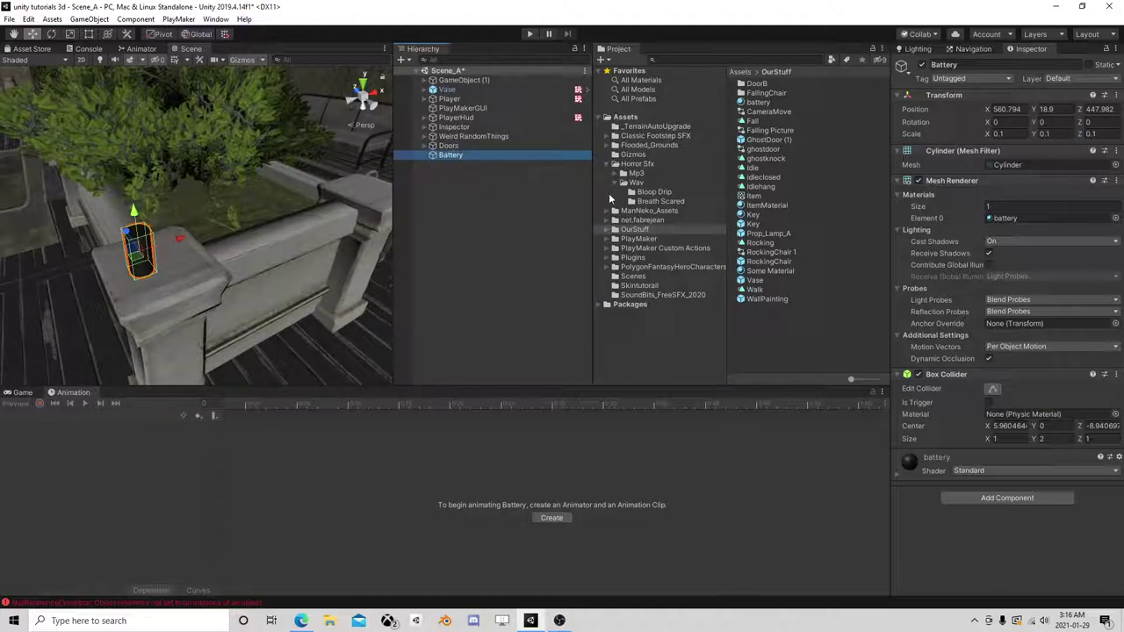
- Add a new tag named Battery to the project's tag list
{"action": "left_click", "coordinate": [971, 77]}
{"action": "left_click", "coordinate": [966, 262]}
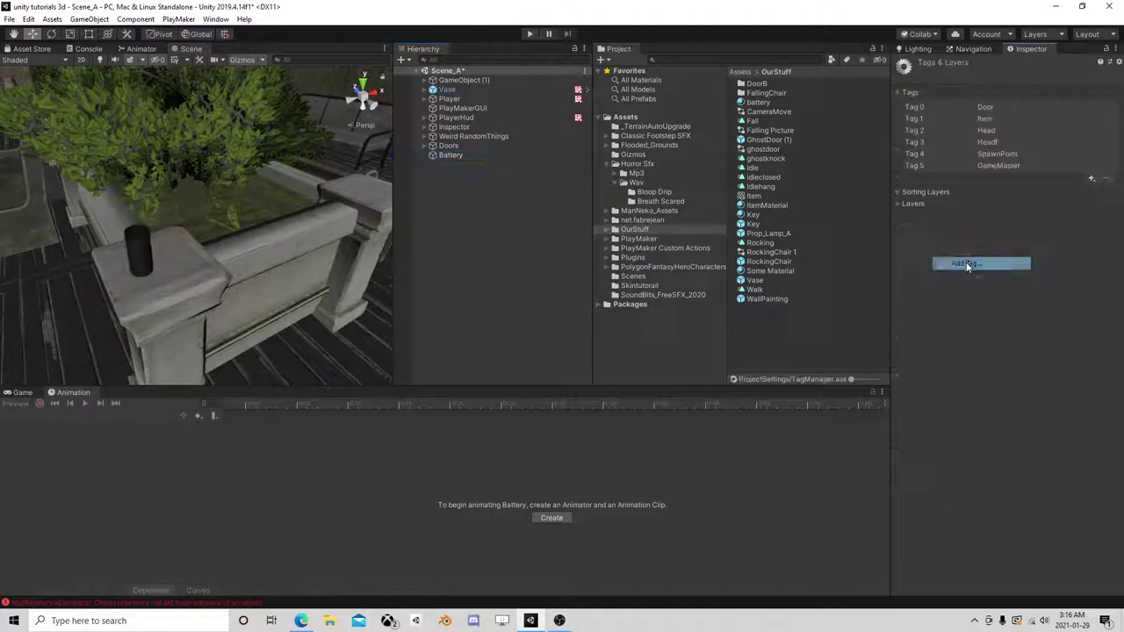
{"action": "left_click", "coordinate": [1091, 179]}
{"action": "type", "text": "Battery"}
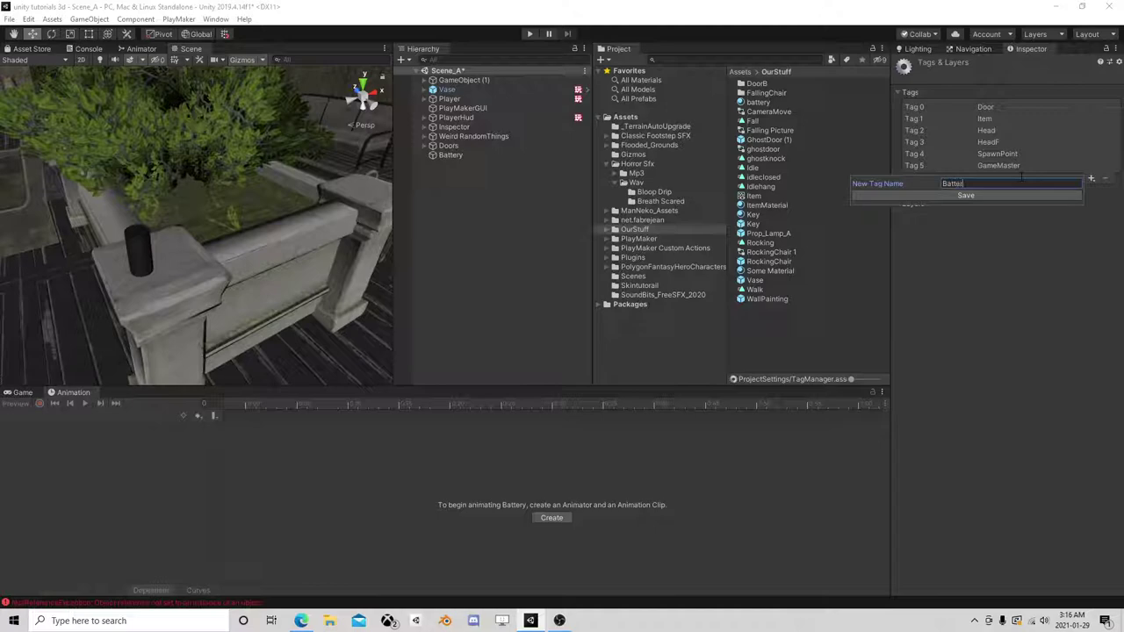
{"action": "key", "text": "Return"}
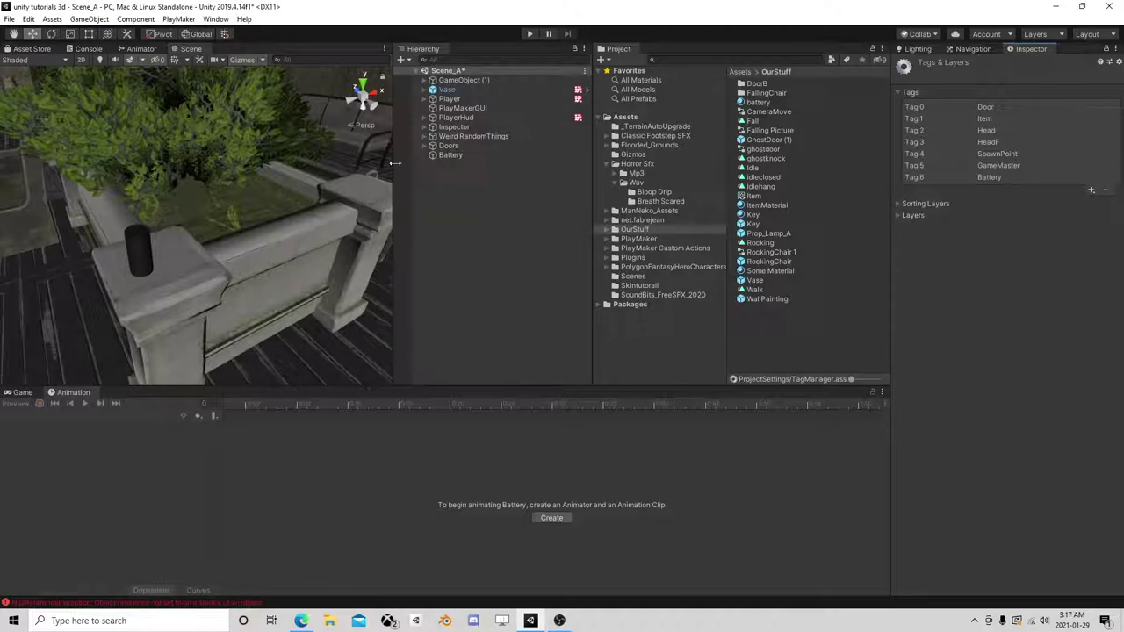
- Assign the Battery tag to the Battery object
{"action": "left_click", "coordinate": [450, 154]}
{"action": "left_click", "coordinate": [964, 79]}
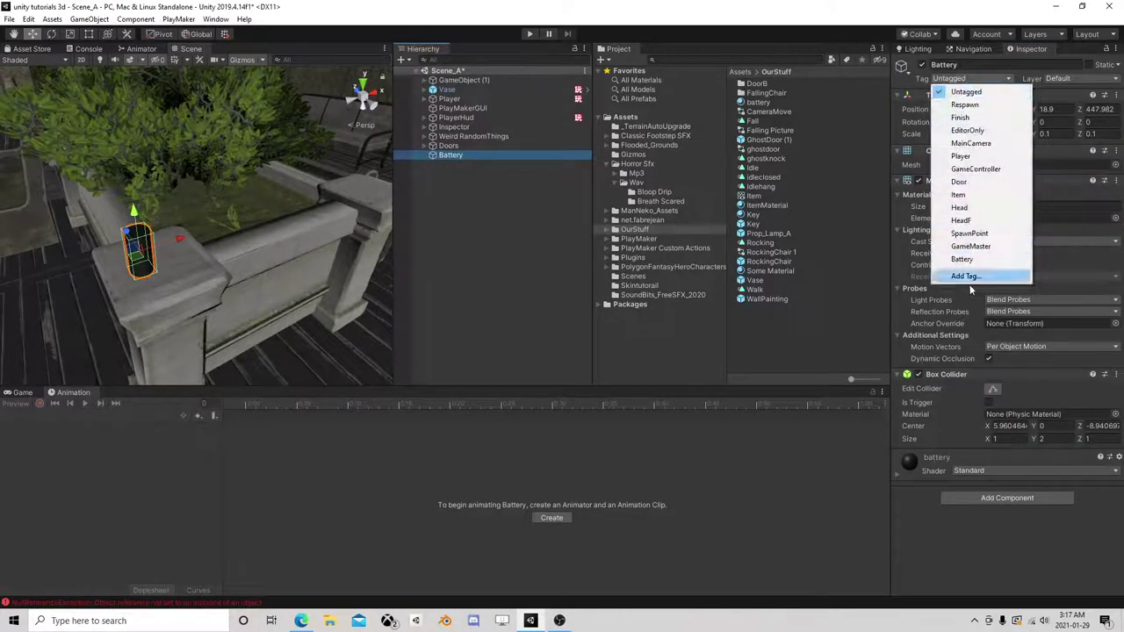
{"action": "left_click", "coordinate": [963, 259]}
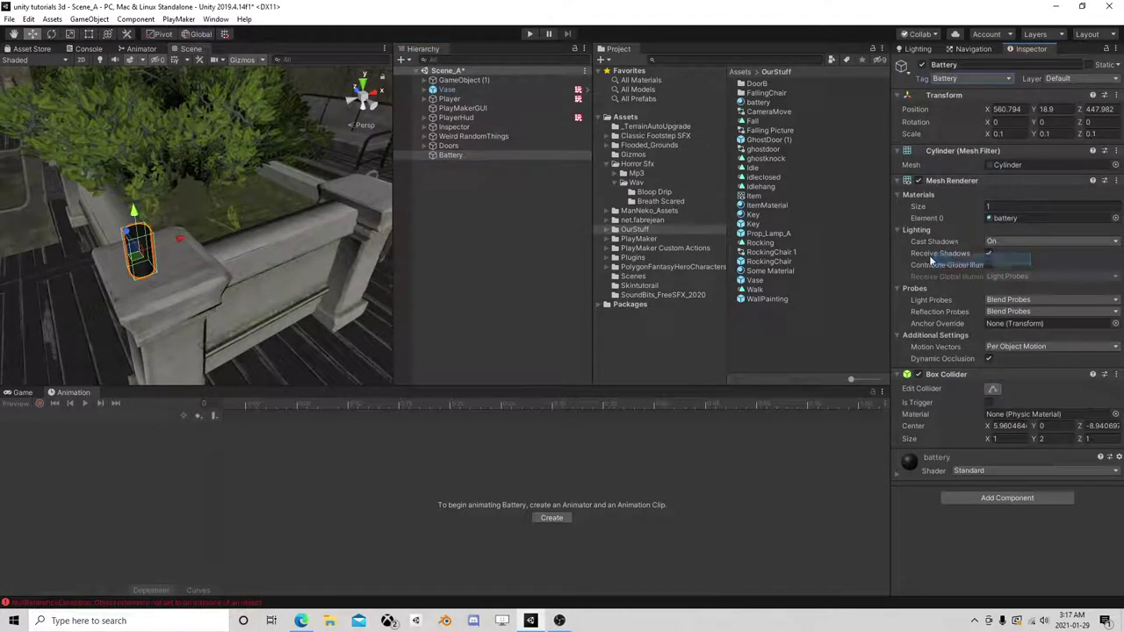
- In State 2 of PlayerHud's Interaction FSM, set the String Switch action's number of switches to 3
{"action": "left_click", "coordinate": [456, 117]}
{"action": "scroll", "coordinate": [1007, 266], "scroll_direction": "down", "scroll_amount": 3}
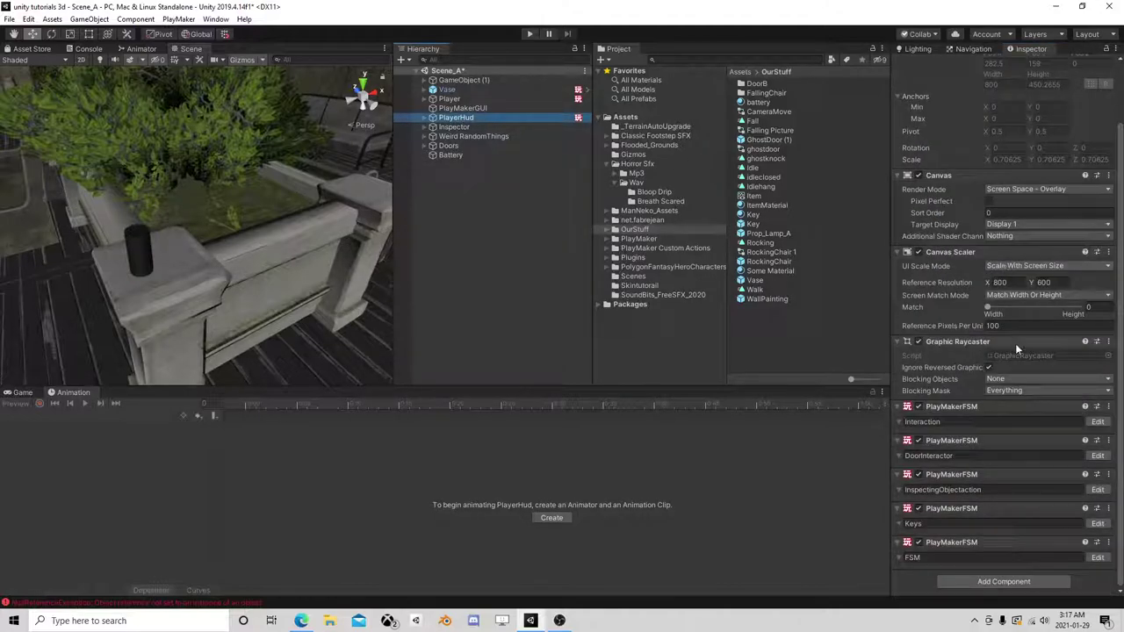
{"action": "left_click", "coordinate": [1098, 421]}
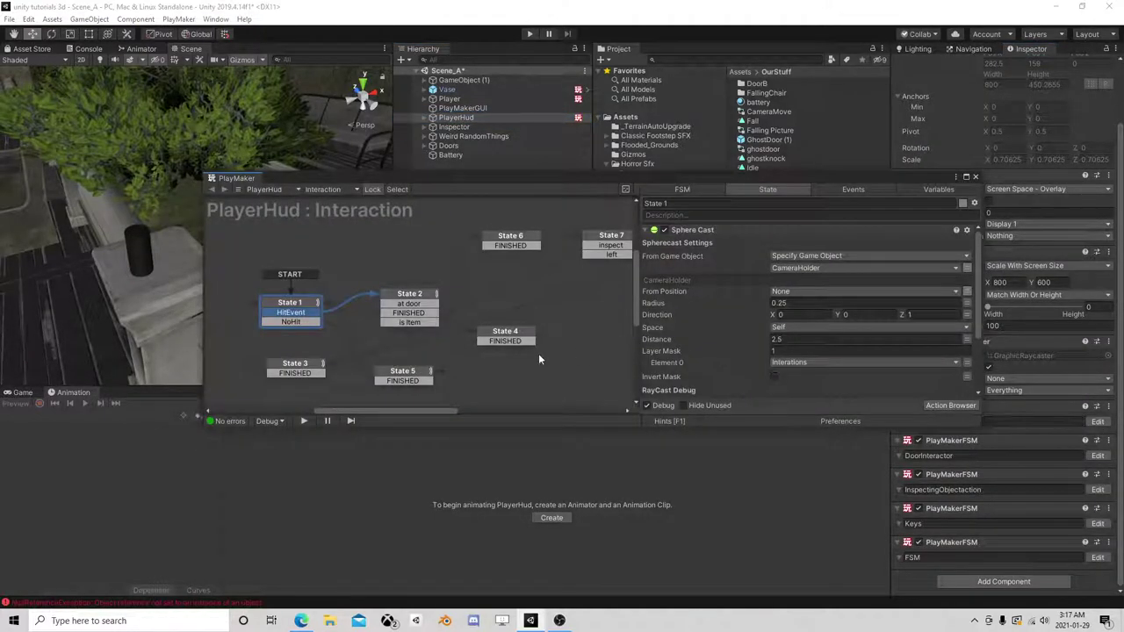
{"action": "middle_click_drag", "start_coordinate": [539, 353], "coordinate": [499, 307]}
{"action": "left_click", "coordinate": [370, 248]}
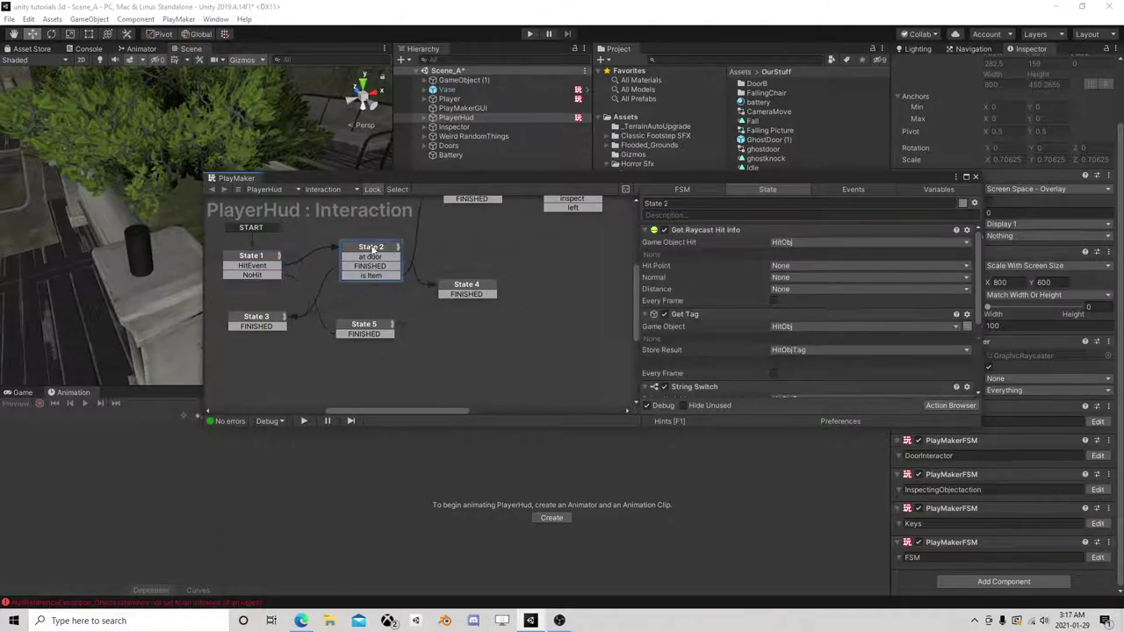
{"action": "scroll", "coordinate": [747, 297], "scroll_direction": "down", "scroll_amount": 3}
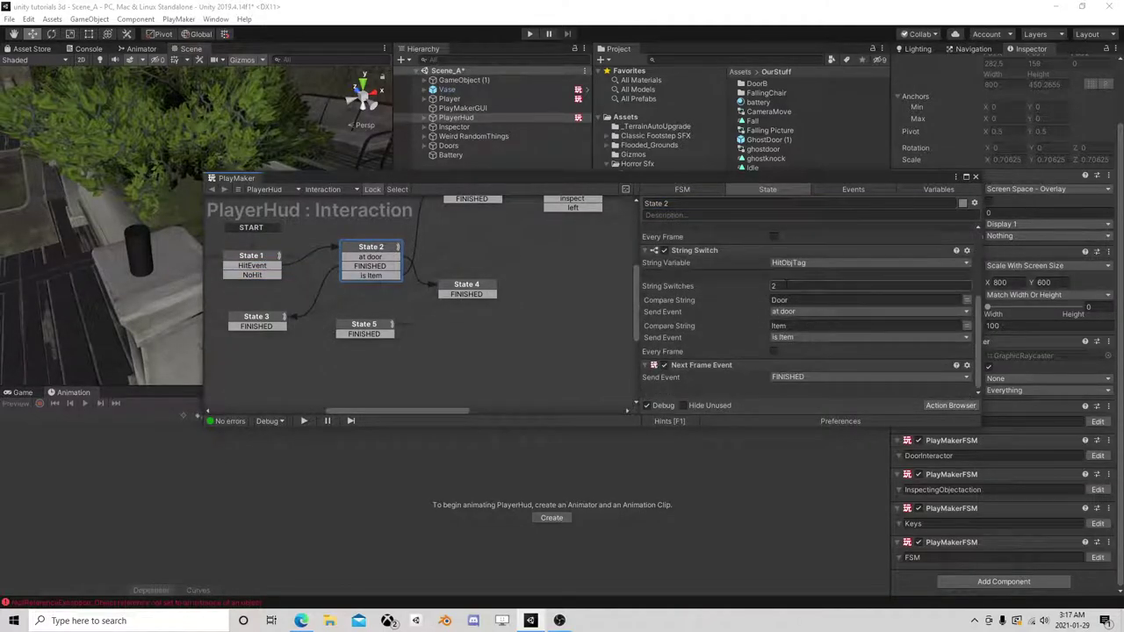
{"action": "left_click", "coordinate": [787, 288]}
{"action": "type", "text": "3"}
{"action": "left_click", "coordinate": [619, 330]}
- Set the third compare string in State 2 to Battery and have it send a new event named Battery
{"action": "left_click", "coordinate": [375, 254]}
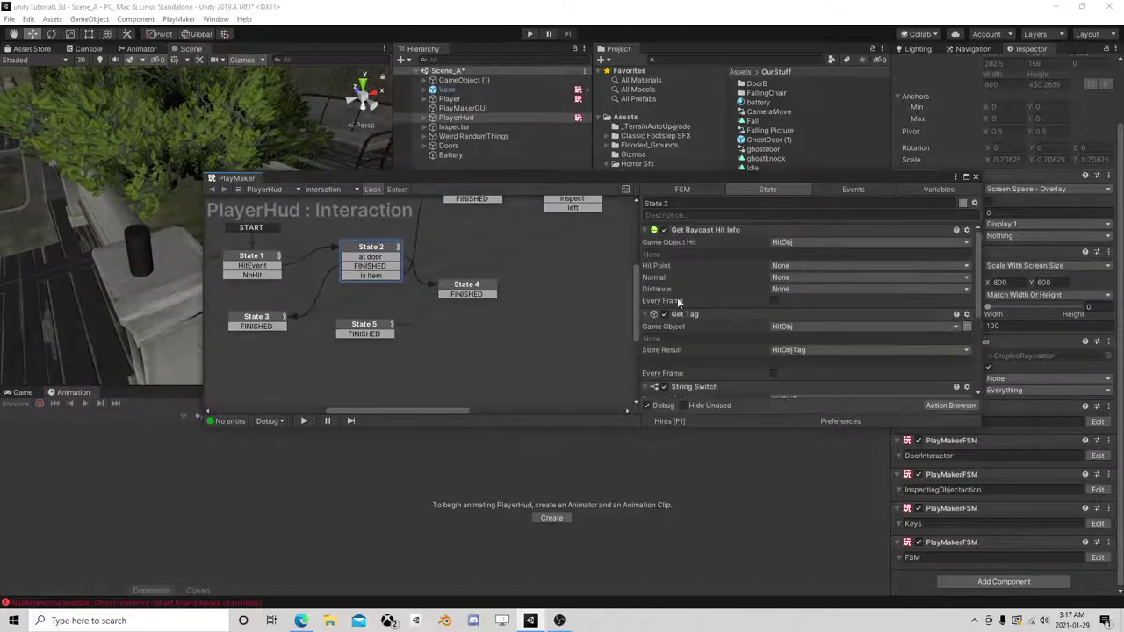
{"action": "scroll", "coordinate": [739, 323], "scroll_direction": "down", "scroll_amount": 1}
{"action": "left_click", "coordinate": [787, 325]}
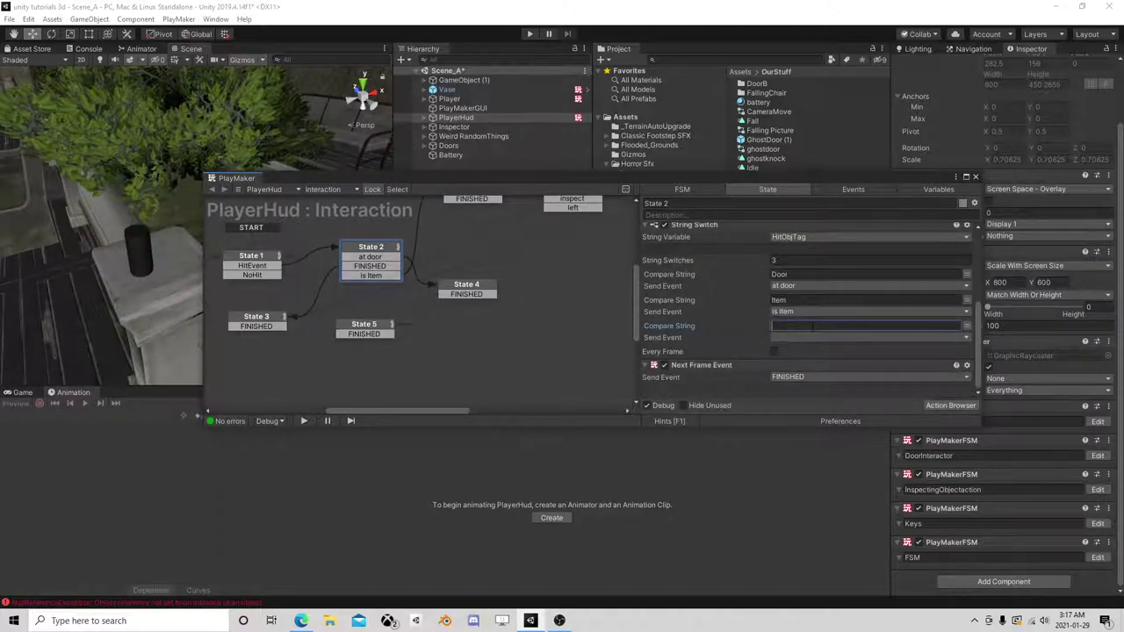
{"action": "type", "text": "Battery"}
{"action": "left_click", "coordinate": [785, 337]}
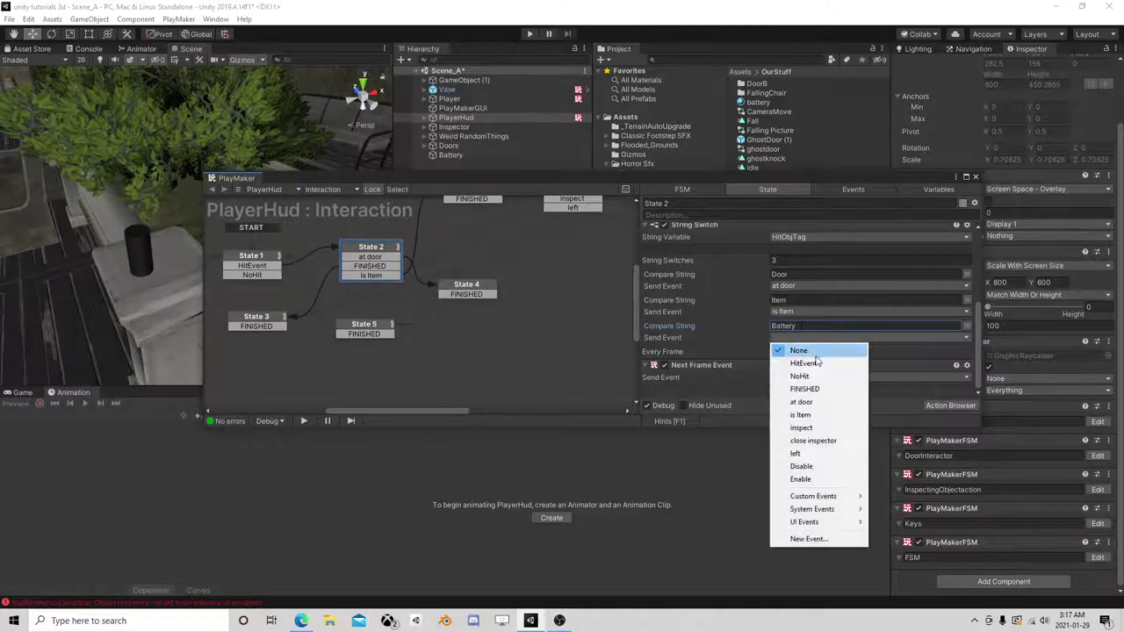
{"action": "left_click", "coordinate": [827, 534]}
{"action": "type", "text": "Battery"}
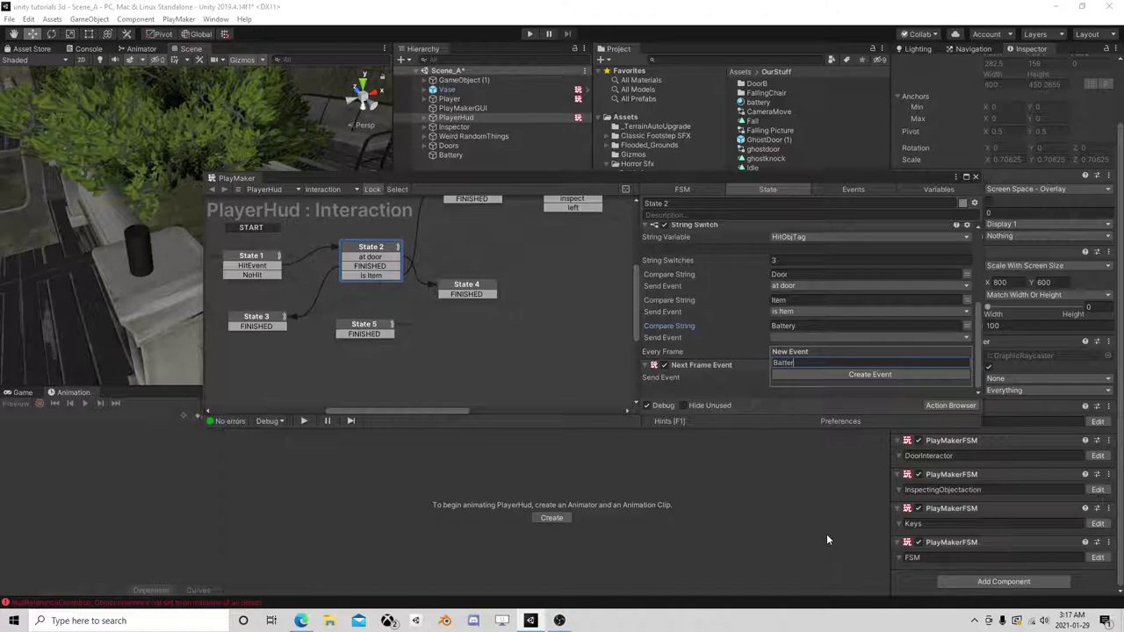
{"action": "key", "text": "Return"}
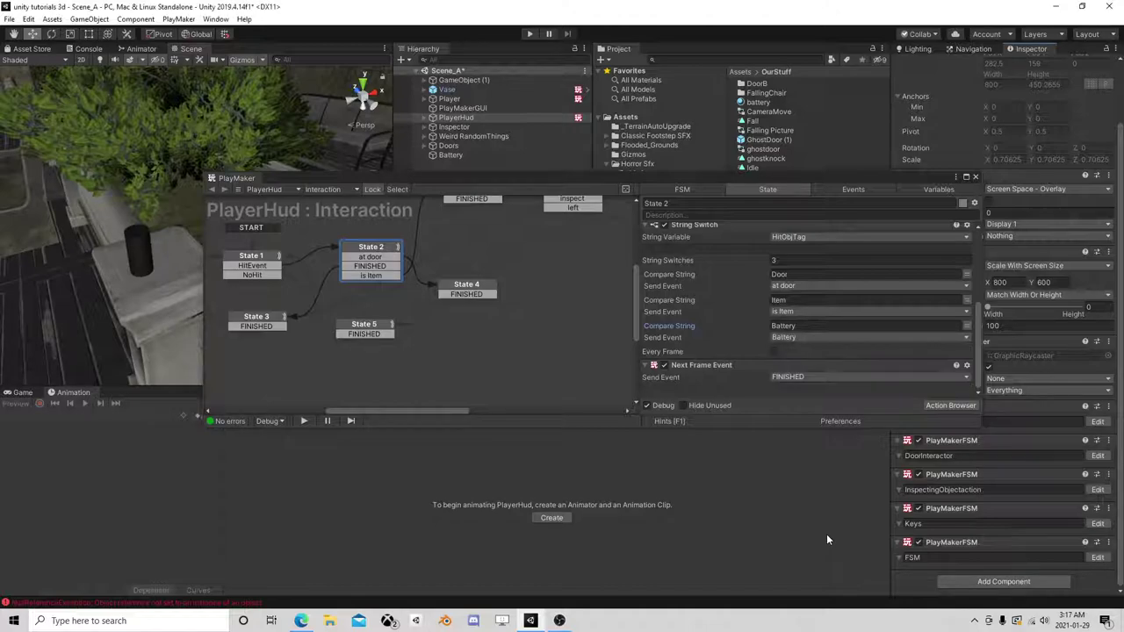
- Add a Battery transition to State 2 and shift the state slightly upward in the graph
{"action": "right_click", "coordinate": [378, 246]}
{"action": "mouse_move", "coordinate": [439, 251]}
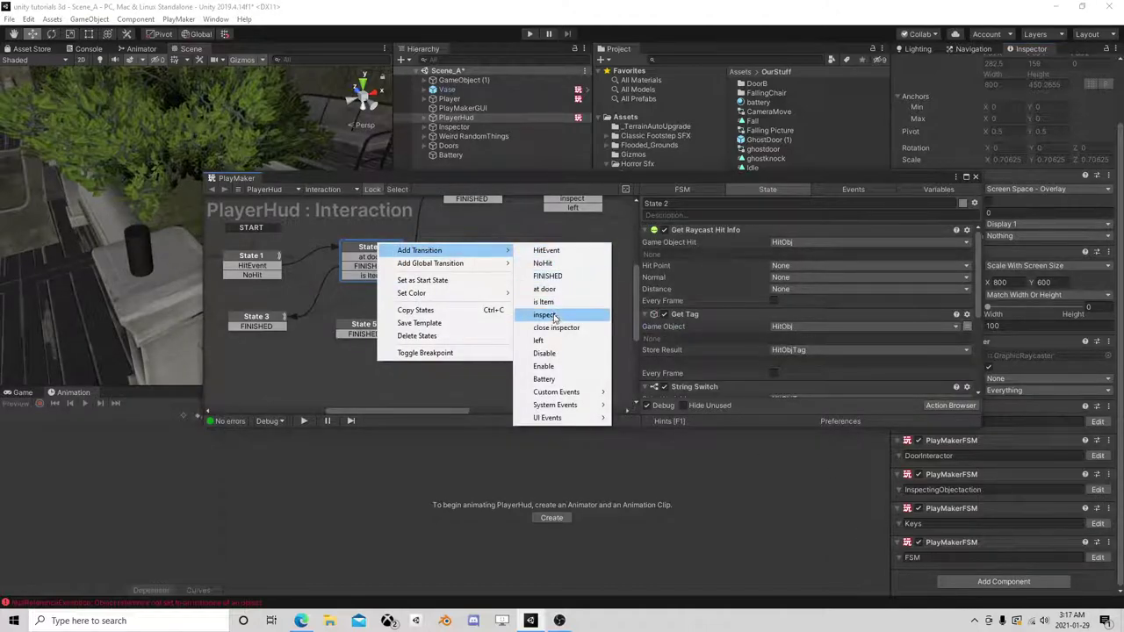
{"action": "left_click", "coordinate": [545, 379]}
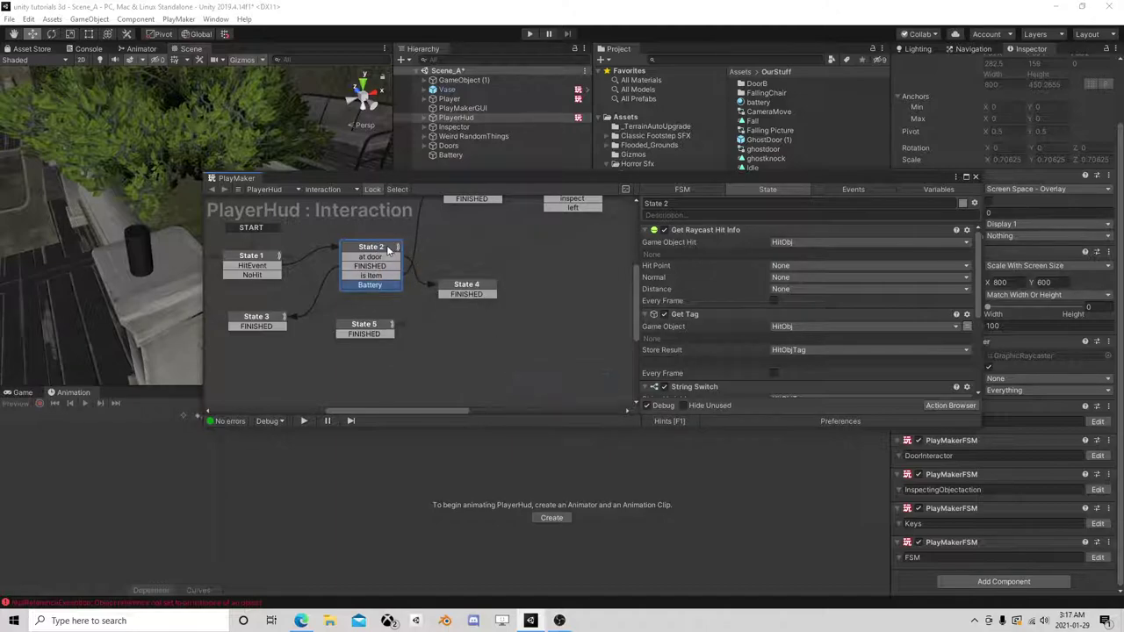
{"action": "left_click_drag", "start_coordinate": [387, 248], "coordinate": [375, 228]}
- Duplicate State 4, place the copy above it, and link State 2's Battery transition to the copy
{"action": "middle_click_drag", "start_coordinate": [480, 210], "coordinate": [446, 281]}
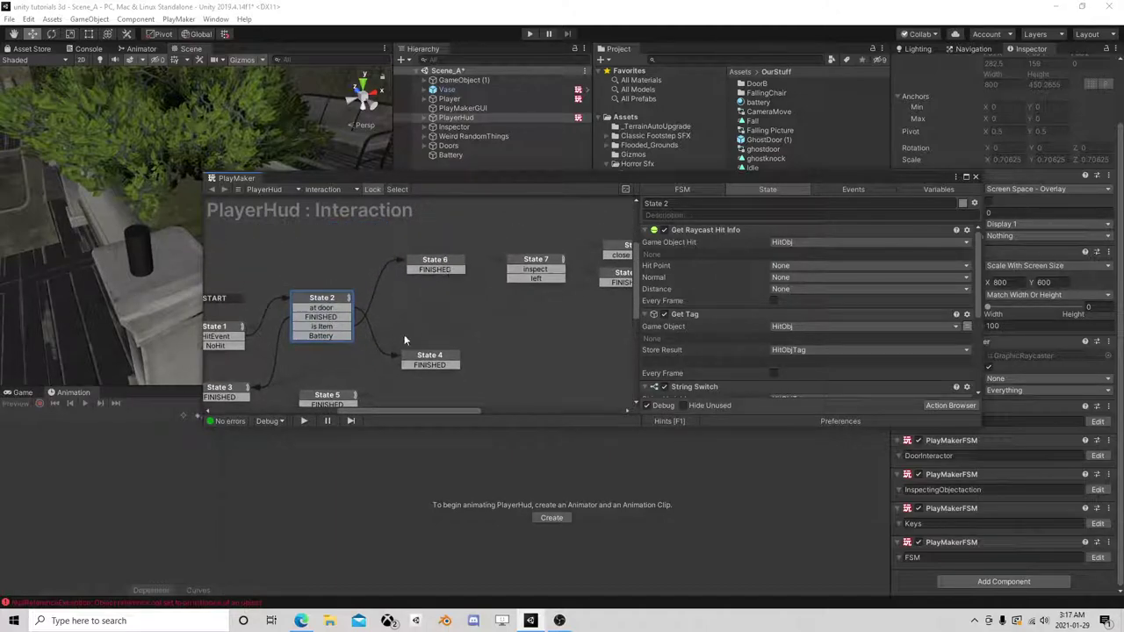
{"action": "left_click", "coordinate": [424, 360]}
{"action": "middle_click_drag", "start_coordinate": [496, 367], "coordinate": [454, 329]}
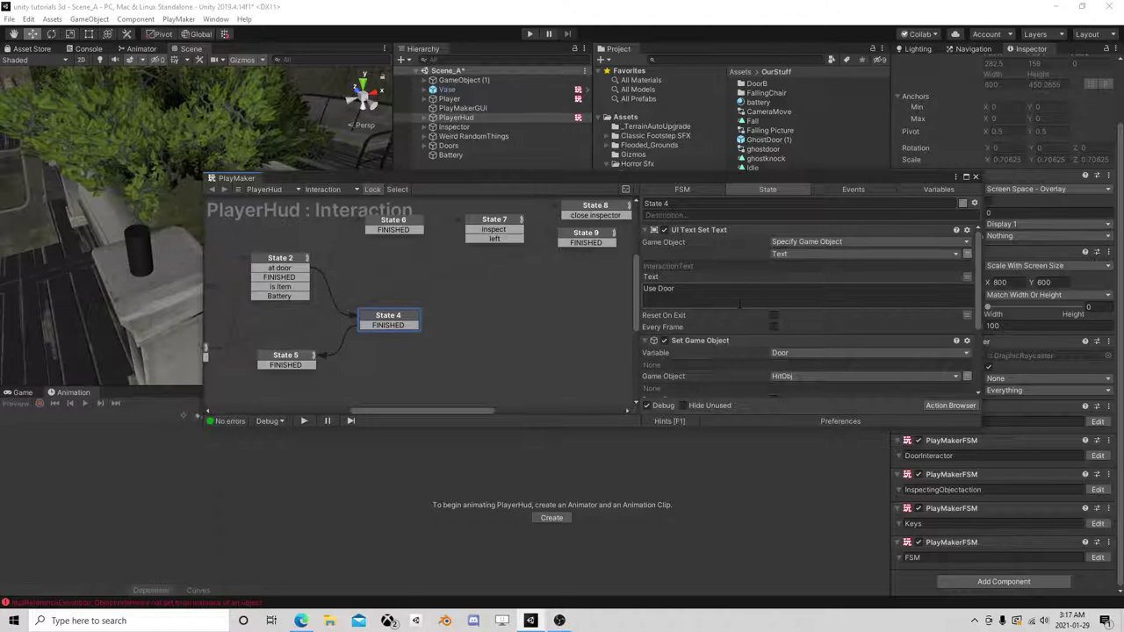
{"action": "scroll", "coordinate": [728, 339], "scroll_direction": "down", "scroll_amount": 3}
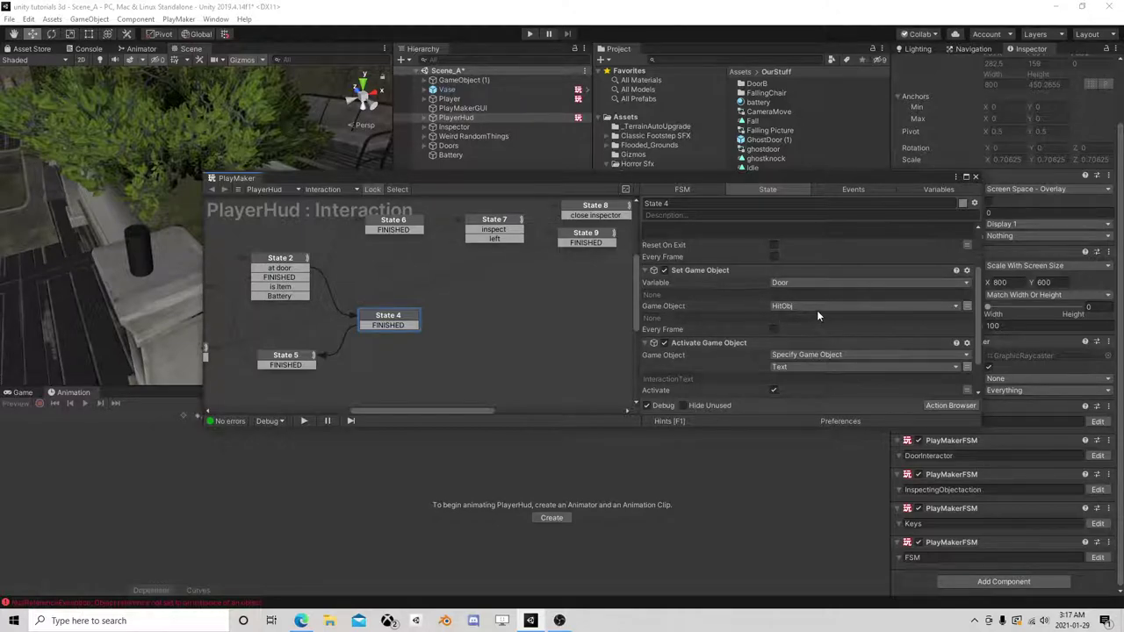
{"action": "scroll", "coordinate": [817, 310], "scroll_direction": "down", "scroll_amount": 2}
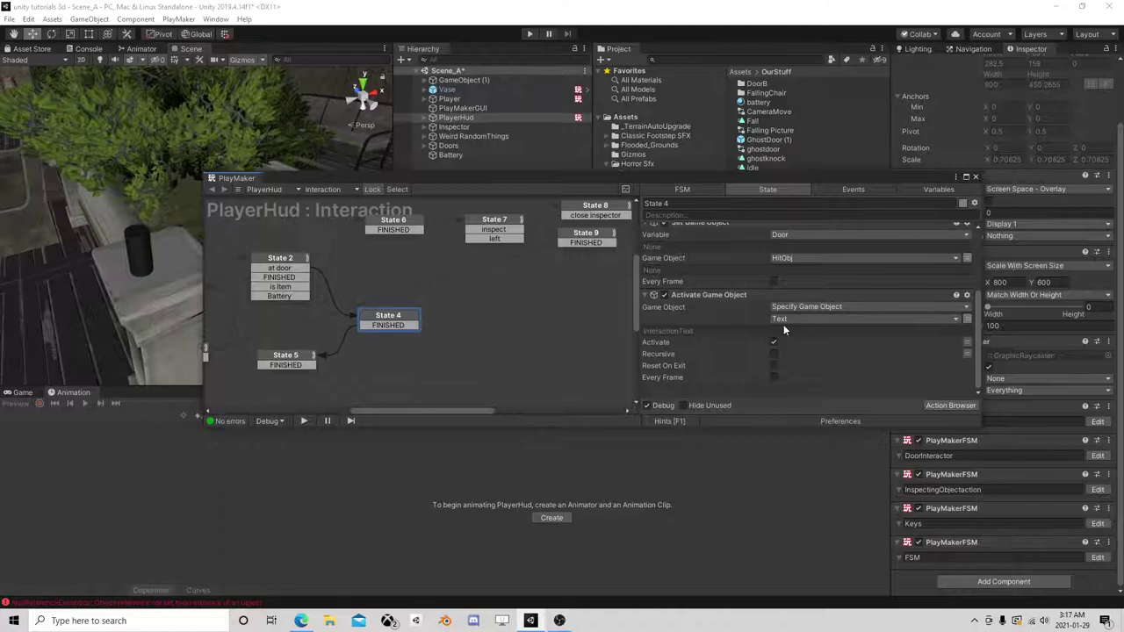
{"action": "right_click", "coordinate": [402, 324]}
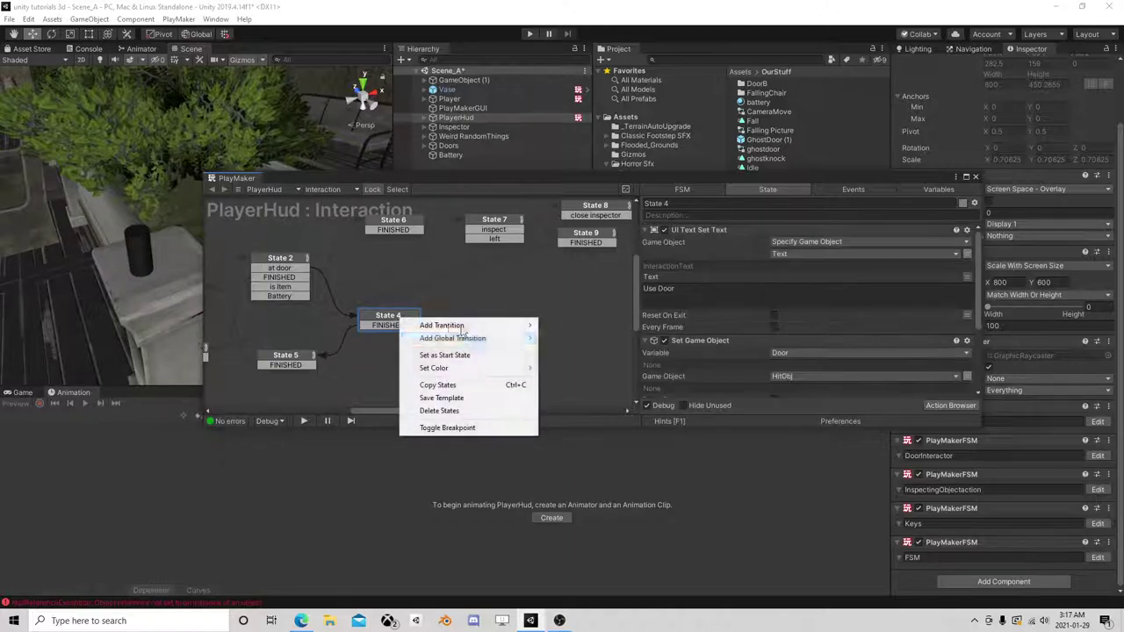
{"action": "left_click", "coordinate": [413, 384]}
{"action": "right_click", "coordinate": [374, 270]}
{"action": "left_click", "coordinate": [407, 288]}
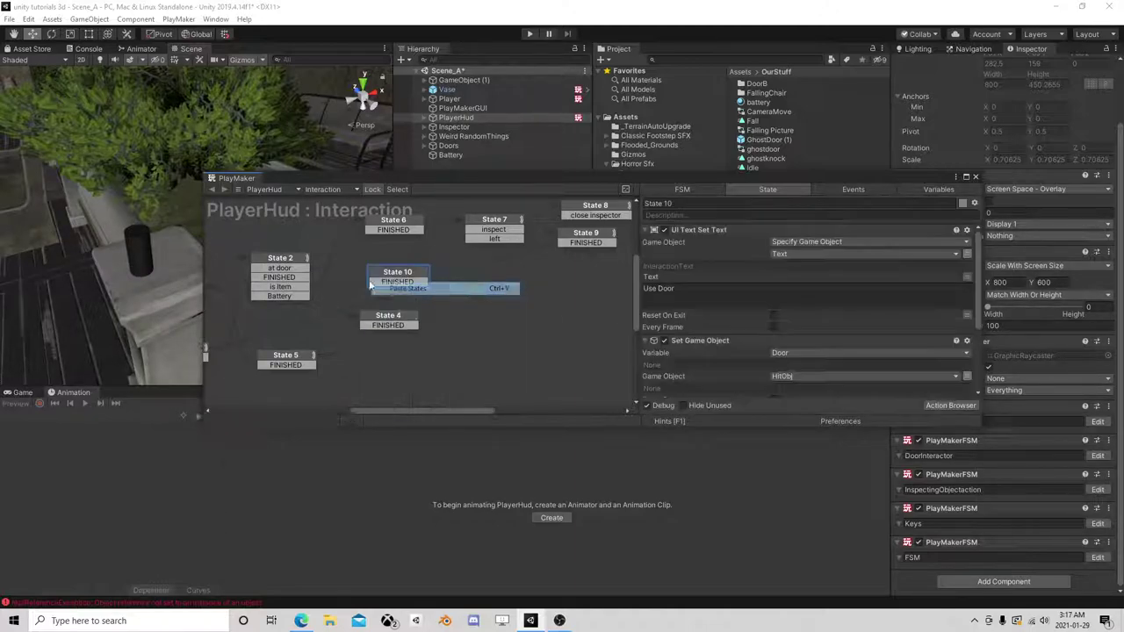
{"action": "left_click_drag", "start_coordinate": [297, 296], "coordinate": [396, 280]}
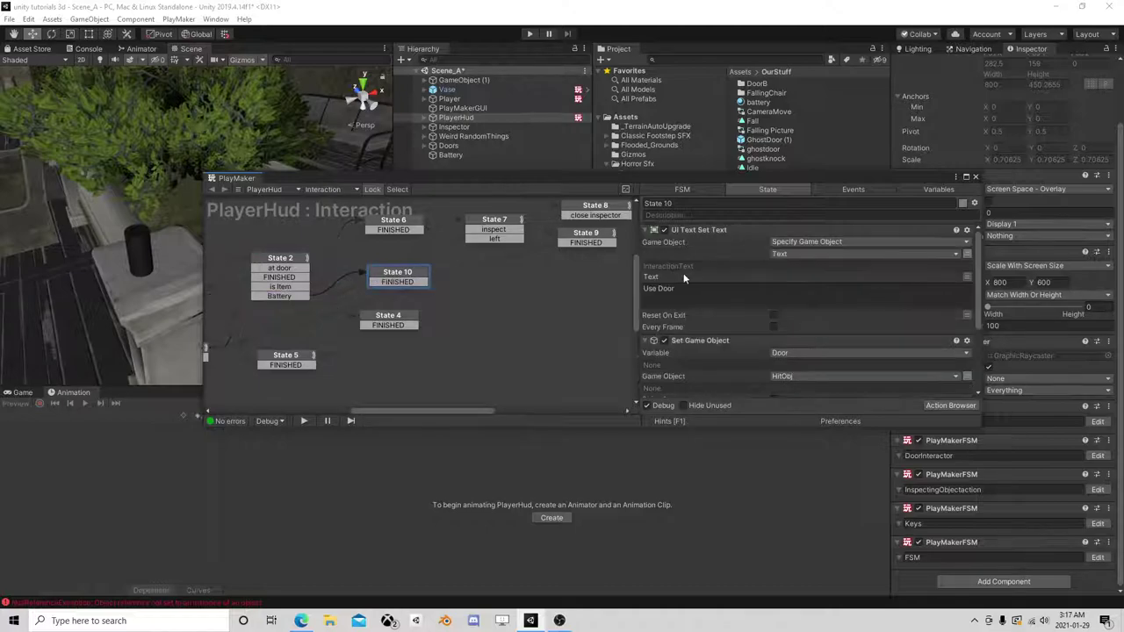
- Delete the Set Game Object action from State 10 and change its interaction text to "Pick Up Battery"
{"action": "left_click", "coordinate": [702, 339]}
{"action": "key", "text": "Delete"}
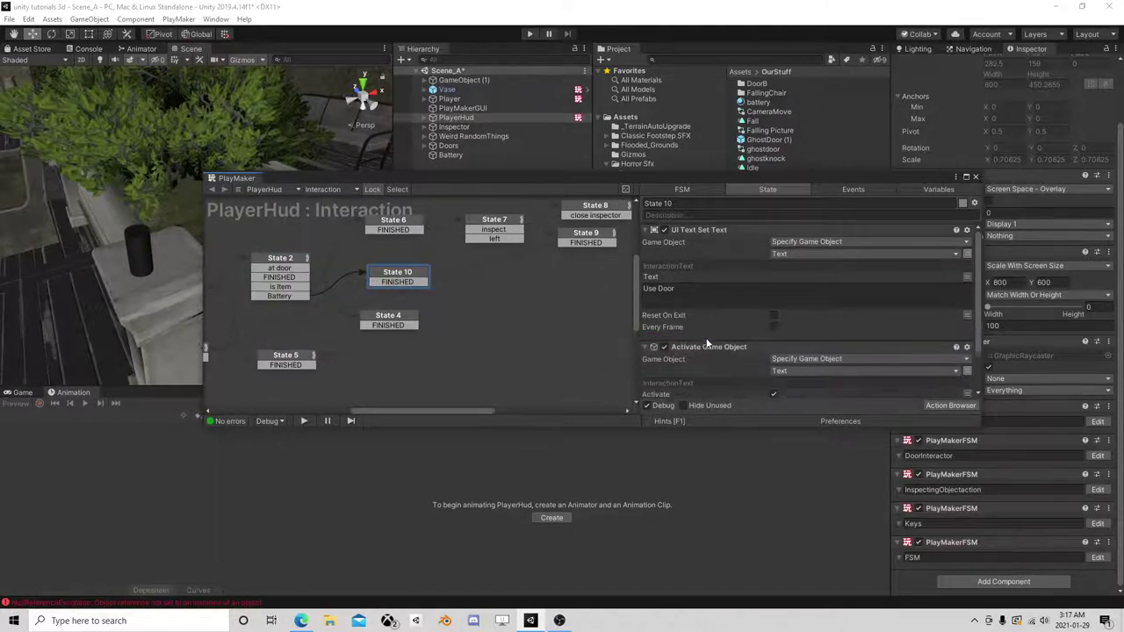
{"action": "left_click_drag", "start_coordinate": [674, 290], "coordinate": [636, 287]}
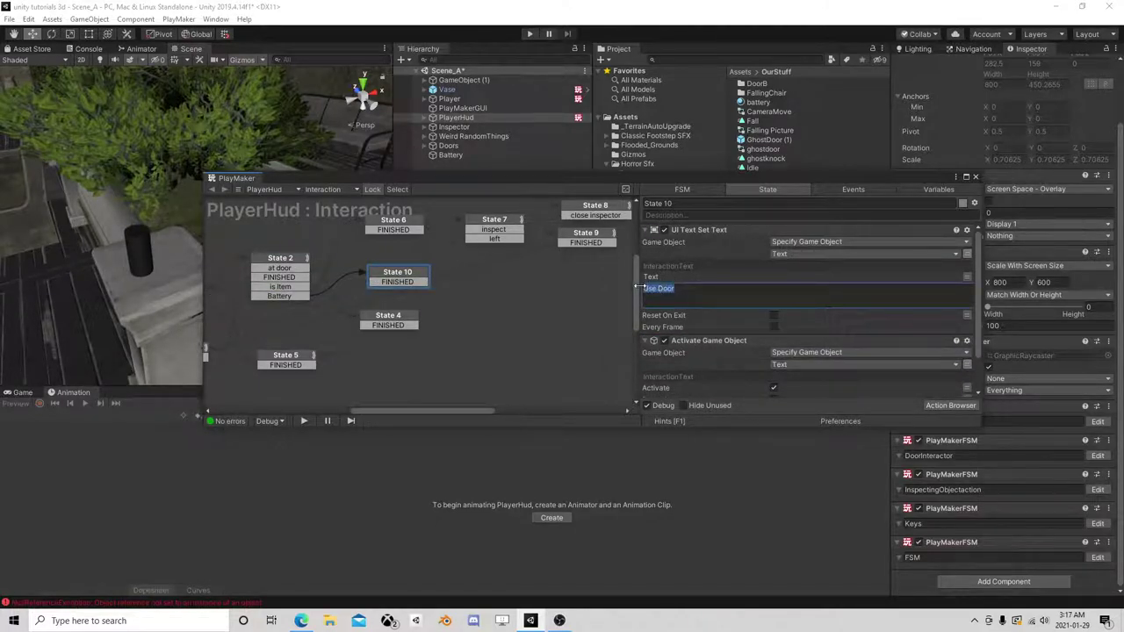
{"action": "type", "text": "Pick Up Battery"}
{"action": "scroll", "coordinate": [295, 304], "scroll_direction": "down", "scroll_amount": 1}
- Link State 10's FINISHED transition to State 5 and nudge State 10 closer to State 2
{"action": "middle_click_drag", "start_coordinate": [317, 310], "coordinate": [407, 306]}
{"action": "left_click_drag", "start_coordinate": [491, 279], "coordinate": [375, 355]}
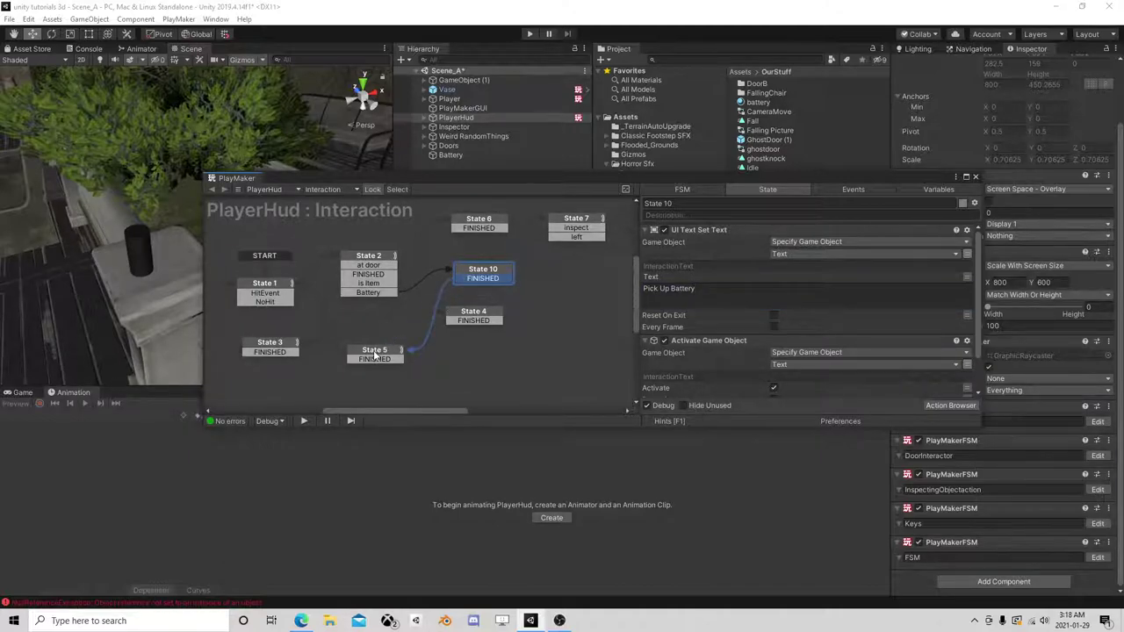
{"action": "left_click", "coordinate": [375, 354]}
{"action": "left_click_drag", "start_coordinate": [495, 277], "coordinate": [474, 274]}
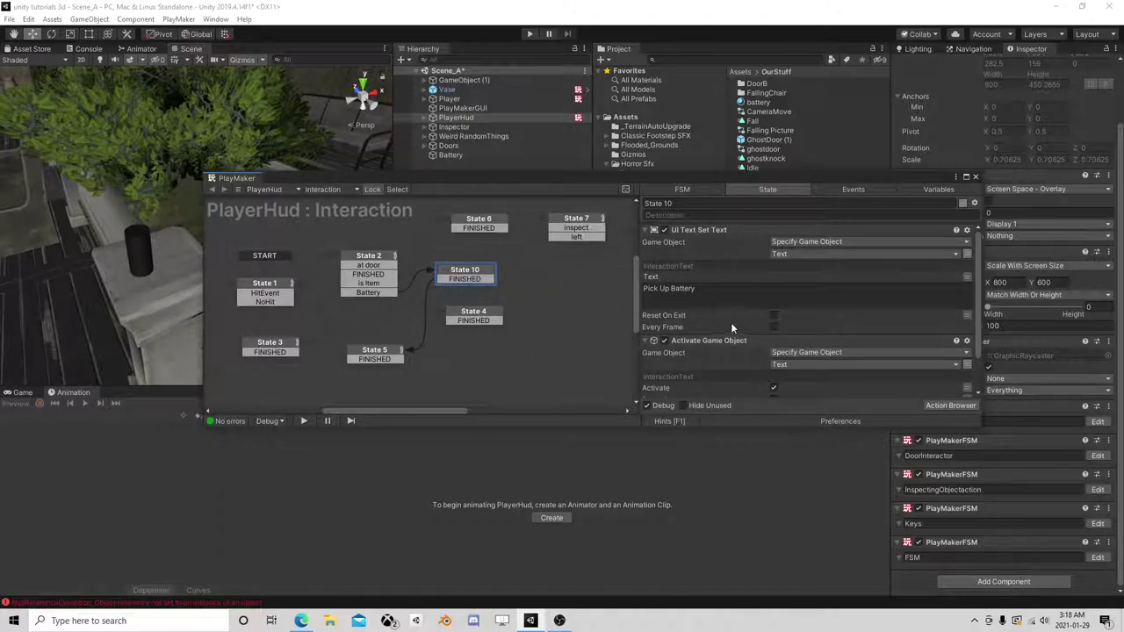
- Examine State 4's actions and the DoorInteractor and InspectingObjectaction FSMs to see how existing door and item interactions are handled
{"action": "left_click", "coordinate": [481, 316]}
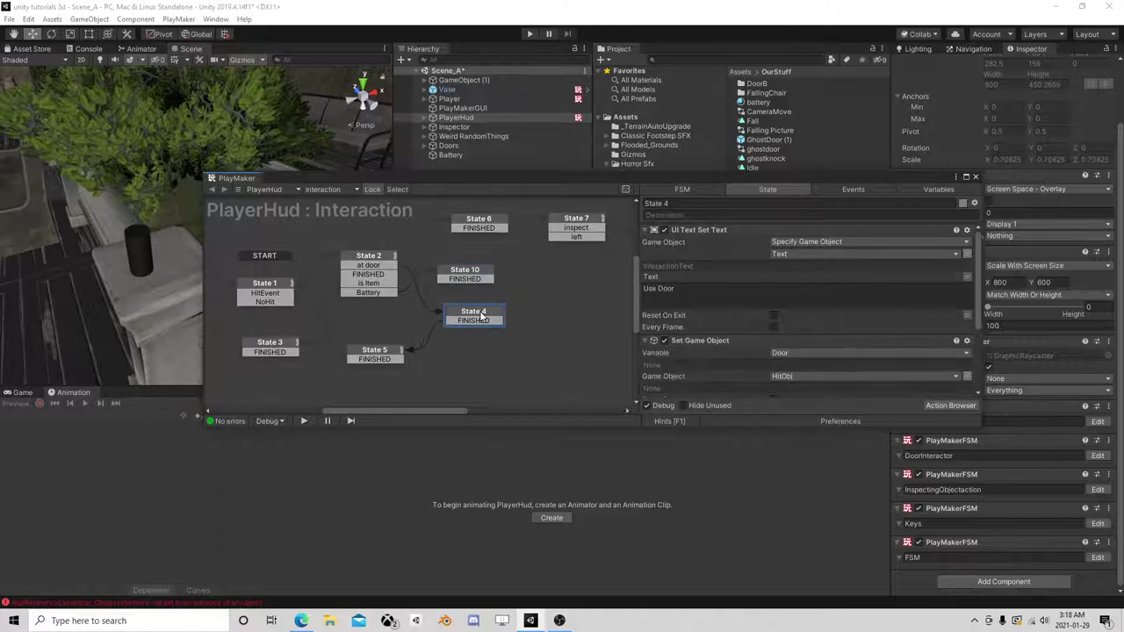
{"action": "scroll", "coordinate": [725, 319], "scroll_direction": "down", "scroll_amount": 3}
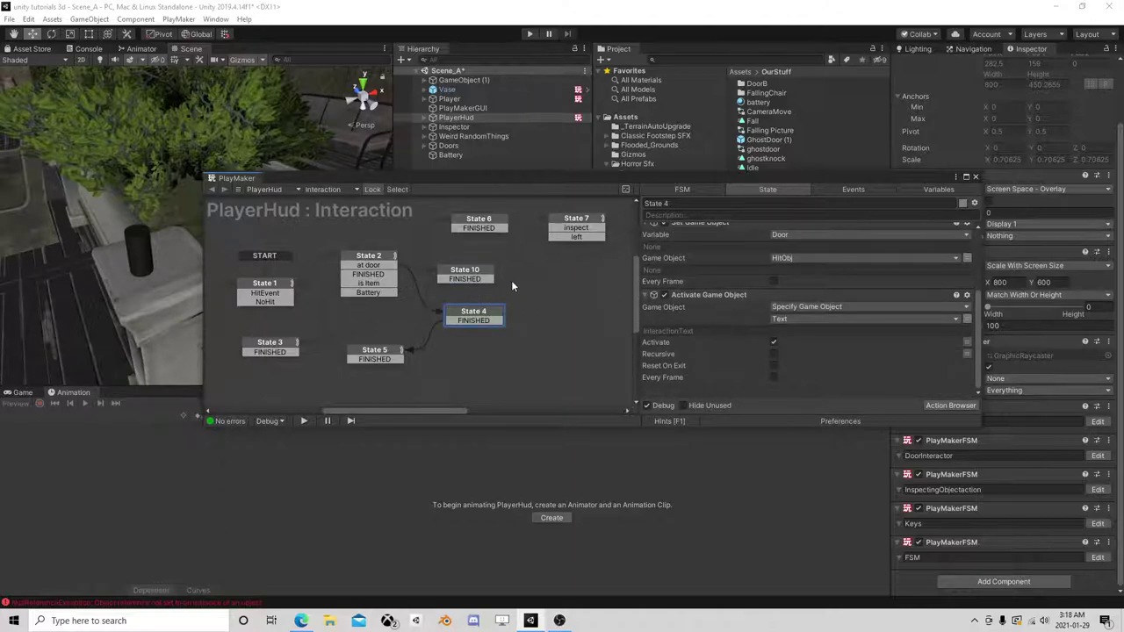
{"action": "left_click", "coordinate": [479, 275]}
{"action": "left_click", "coordinate": [975, 177]}
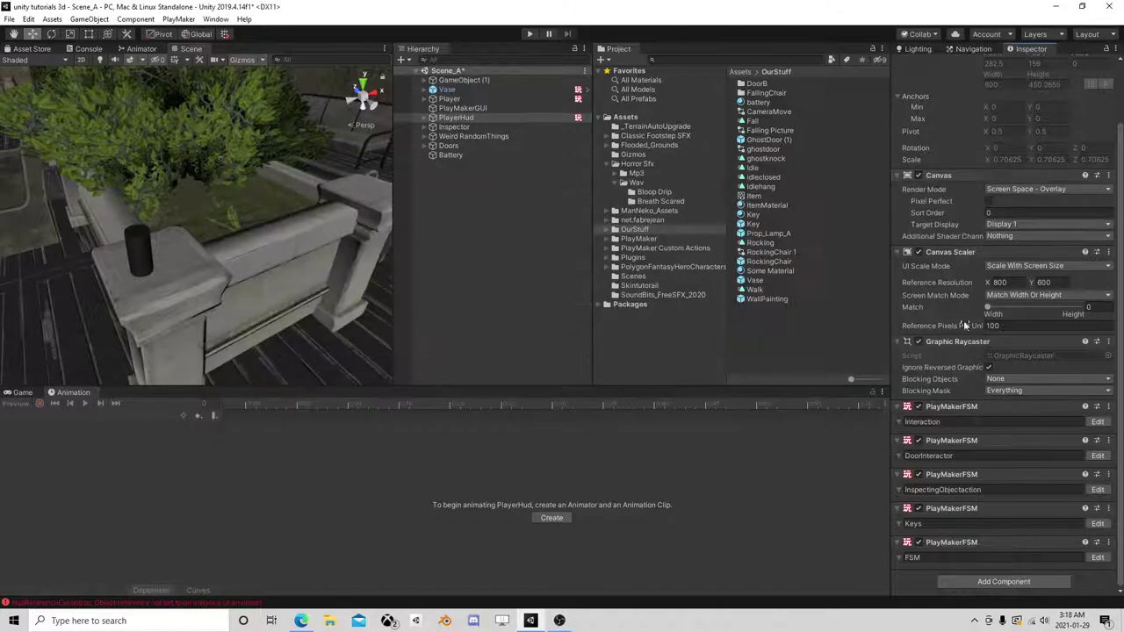
{"action": "left_click", "coordinate": [1098, 456]}
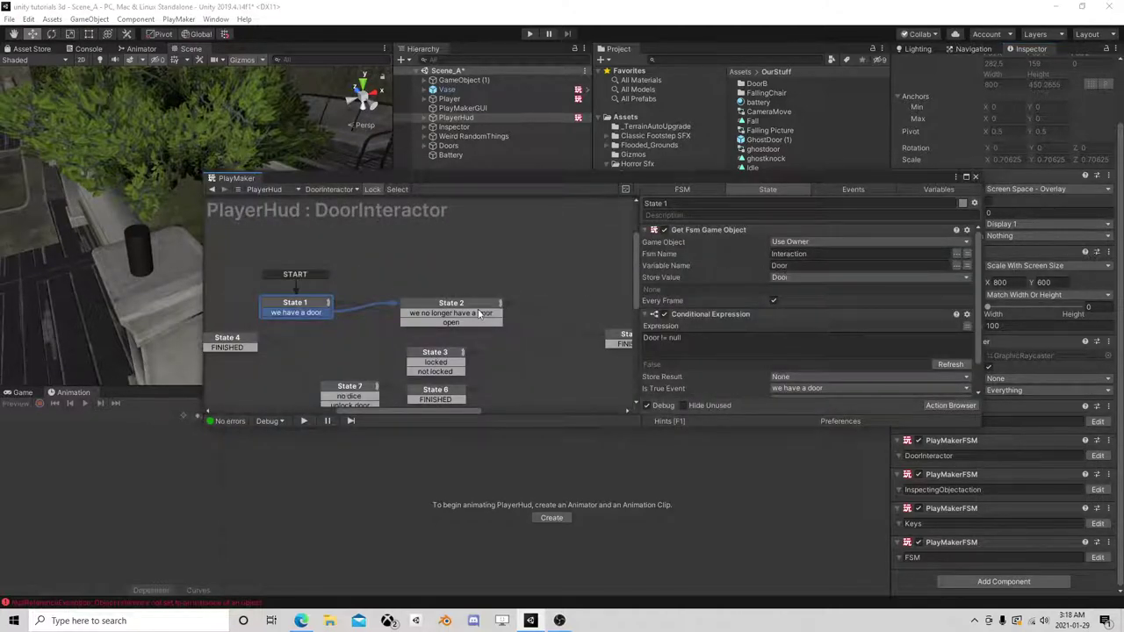
{"action": "left_click", "coordinate": [465, 305]}
{"action": "scroll", "coordinate": [681, 340], "scroll_direction": "down", "scroll_amount": 1}
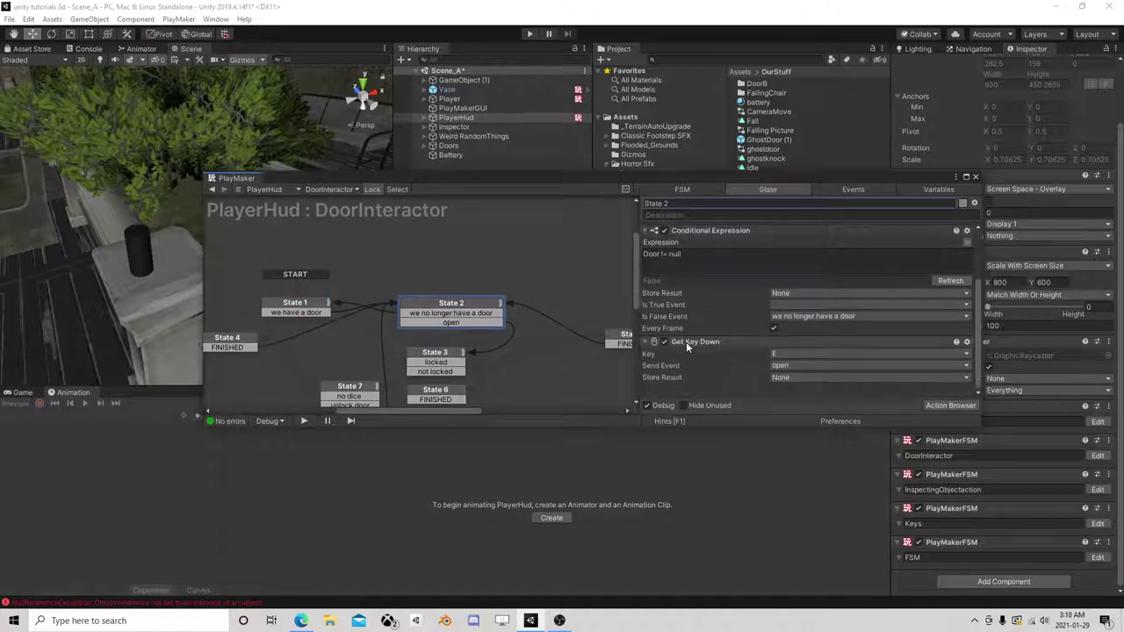
{"action": "scroll", "coordinate": [686, 341], "scroll_direction": "up", "scroll_amount": 1}
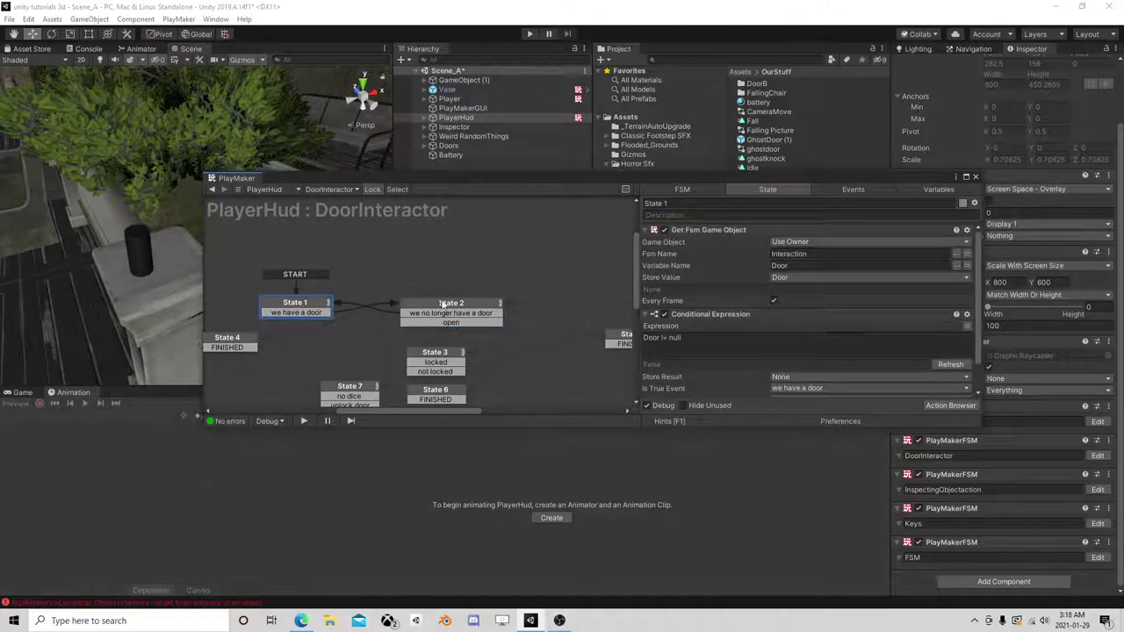
{"action": "left_click", "coordinate": [975, 177]}
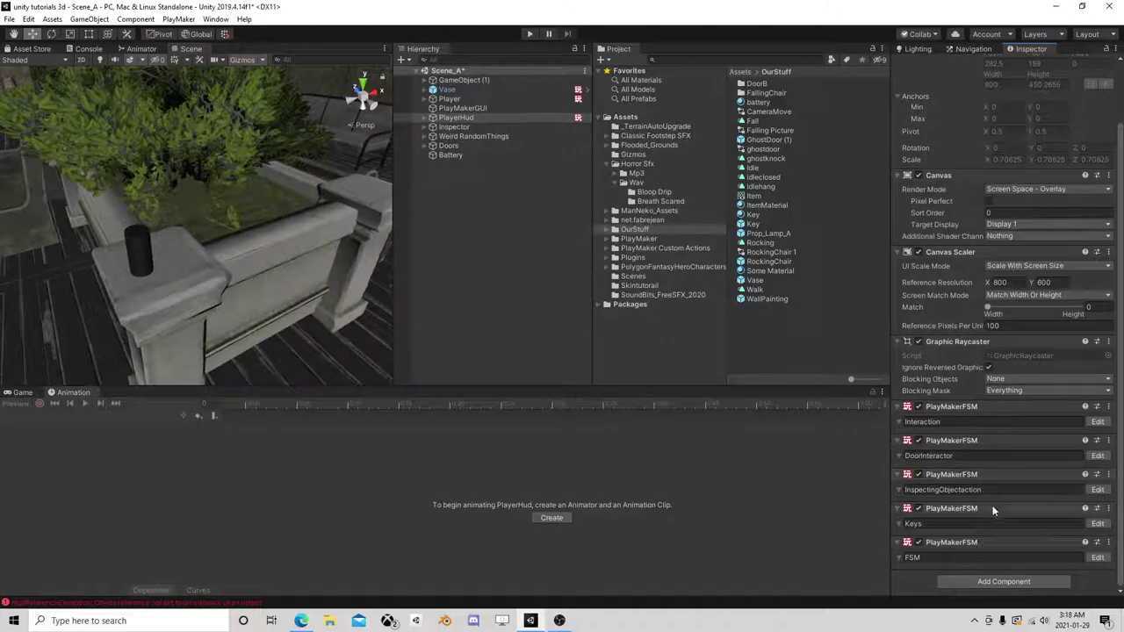
{"action": "left_click", "coordinate": [1097, 490]}
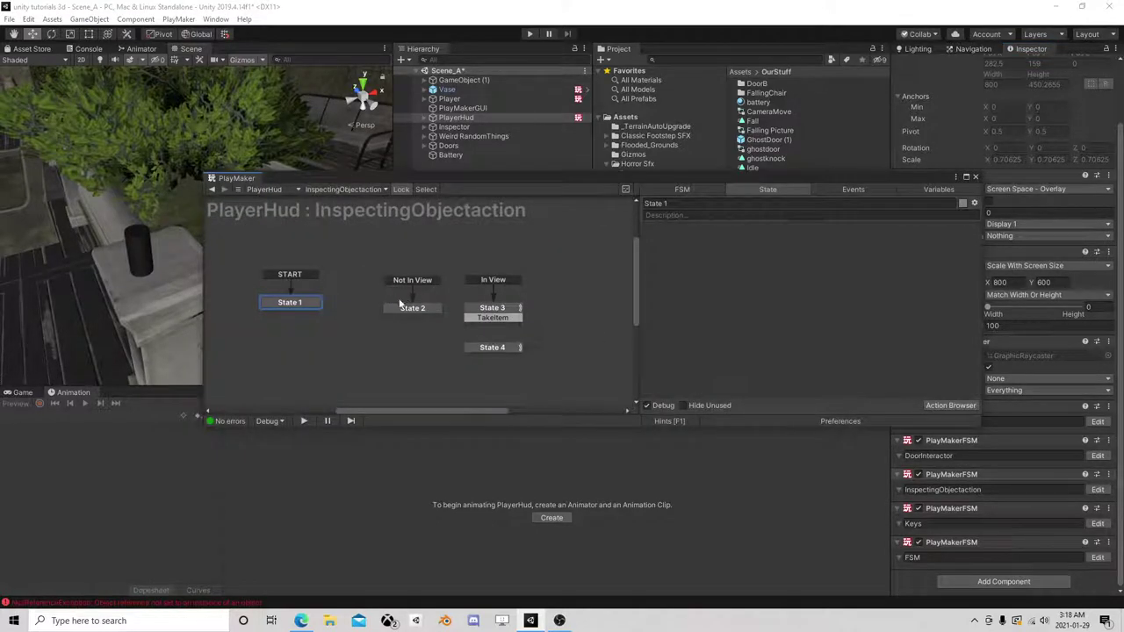
{"action": "left_click", "coordinate": [977, 177]}
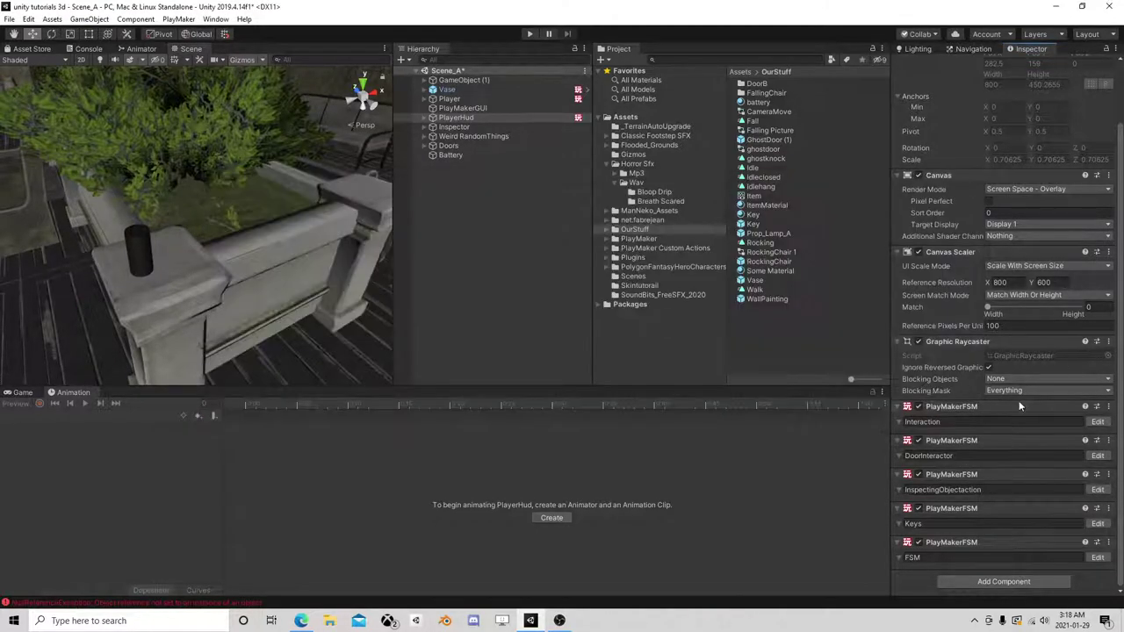
- Reopen PlayerHud's Interaction FSM and move State 4 so it lines up beneath State 10
{"action": "left_click", "coordinate": [1098, 423]}
{"action": "middle_click_drag", "start_coordinate": [481, 309], "coordinate": [396, 285]}
{"action": "left_click", "coordinate": [409, 266]}
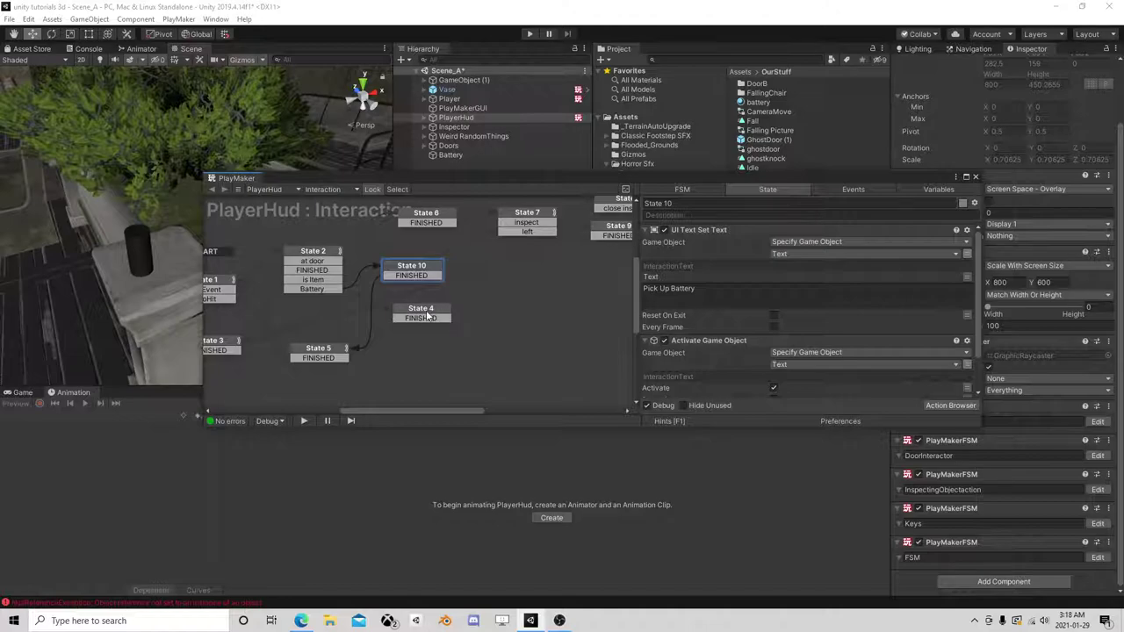
{"action": "left_click_drag", "start_coordinate": [432, 314], "coordinate": [420, 314]}
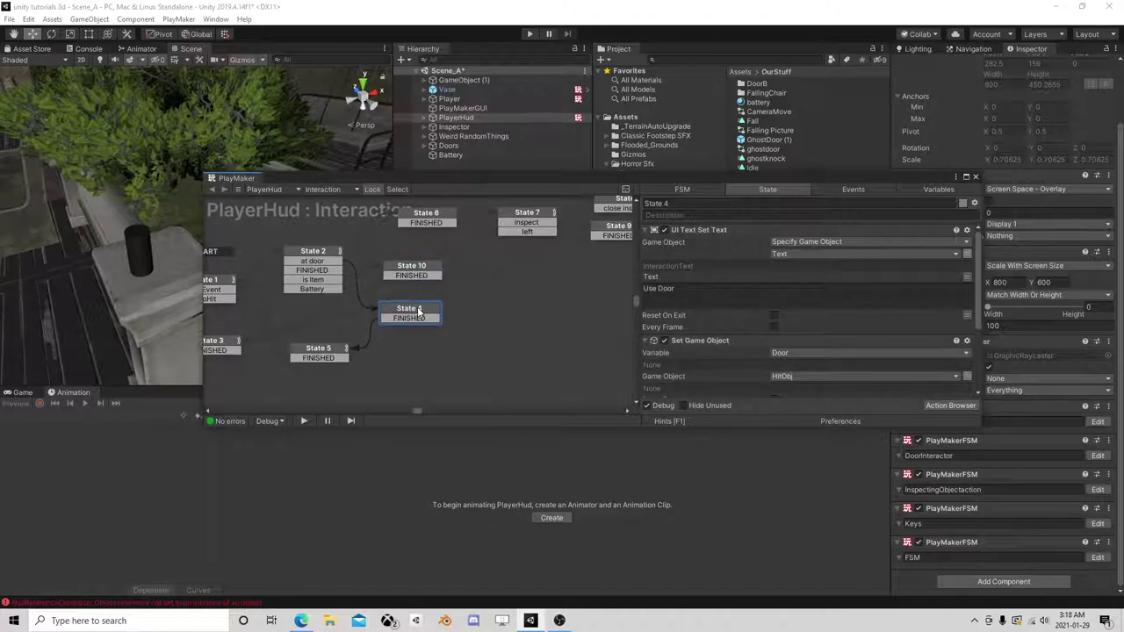
- Add another PlayMaker FSM component to PlayerHud and name it Battery
{"action": "left_click", "coordinate": [976, 175]}
{"action": "left_click", "coordinate": [985, 582]}
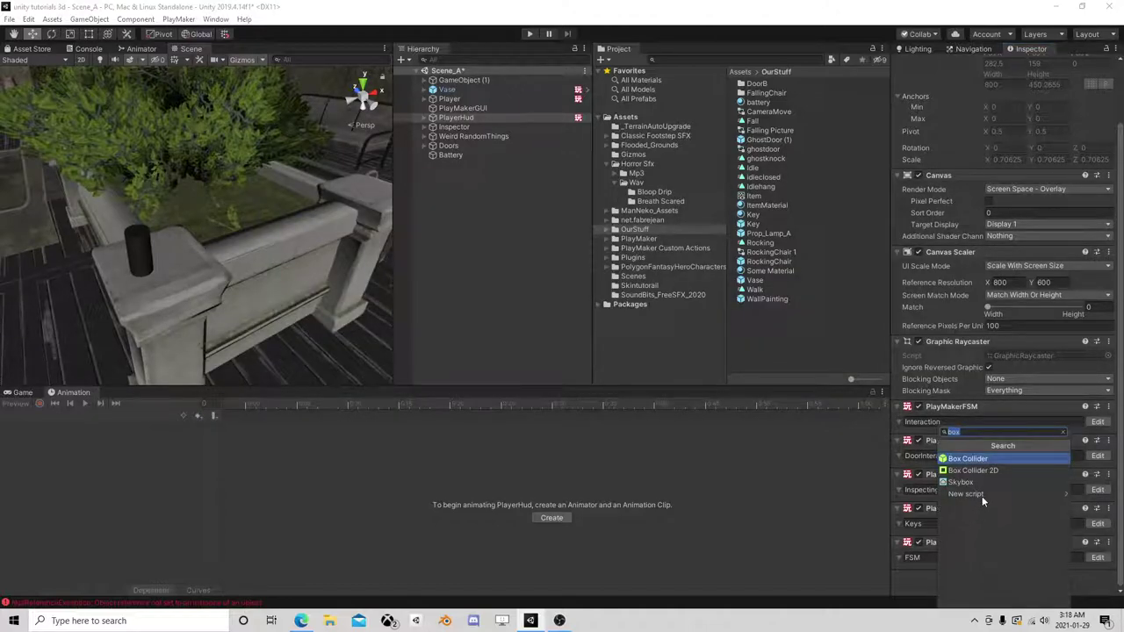
{"action": "type", "text": "fsm"}
{"action": "left_click", "coordinate": [968, 459]}
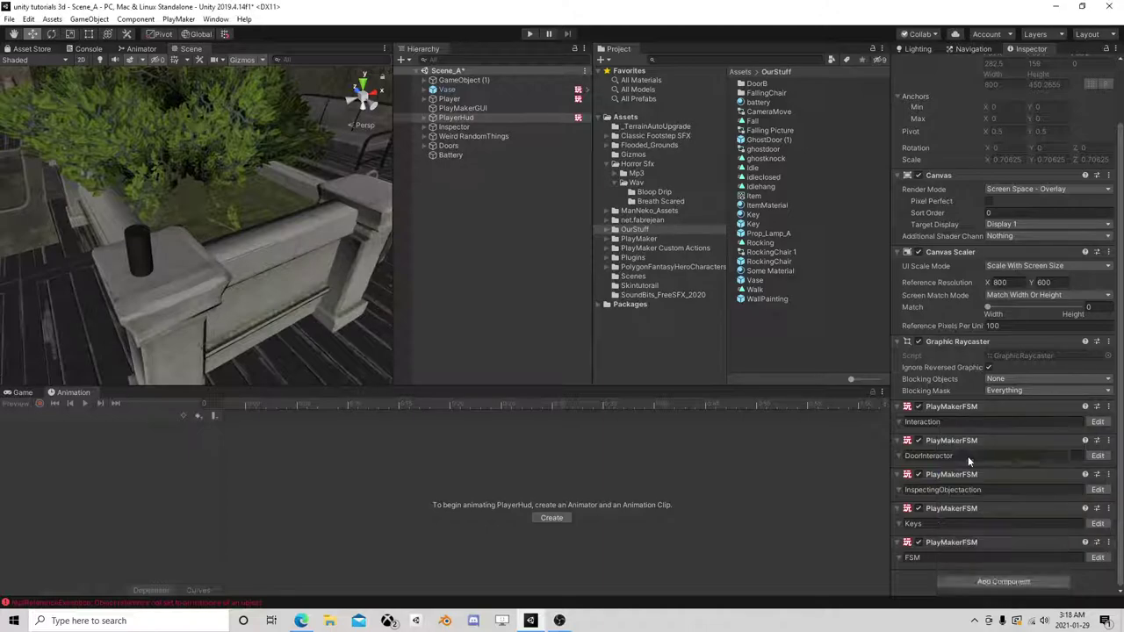
{"action": "scroll", "coordinate": [939, 574], "scroll_direction": "down", "scroll_amount": 2}
{"action": "left_click", "coordinate": [941, 558]}
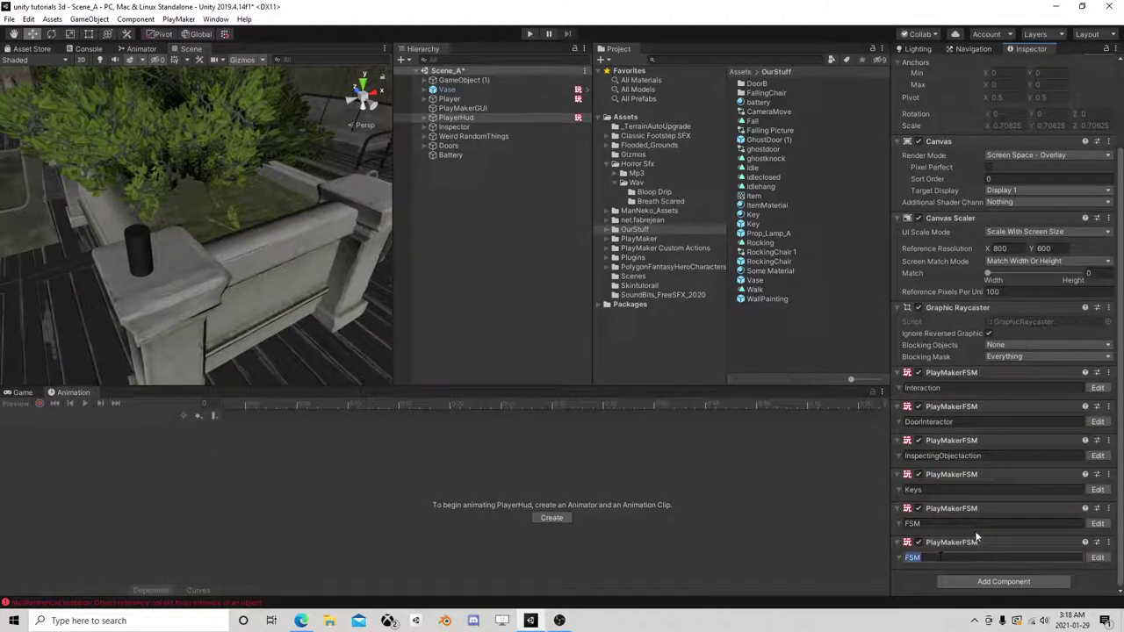
{"action": "type", "text": "Battery"}
- Add PlayerHud's FlashLightBattery child object as a GameObject variable in the Battery FSM
{"action": "left_click", "coordinate": [424, 117]}
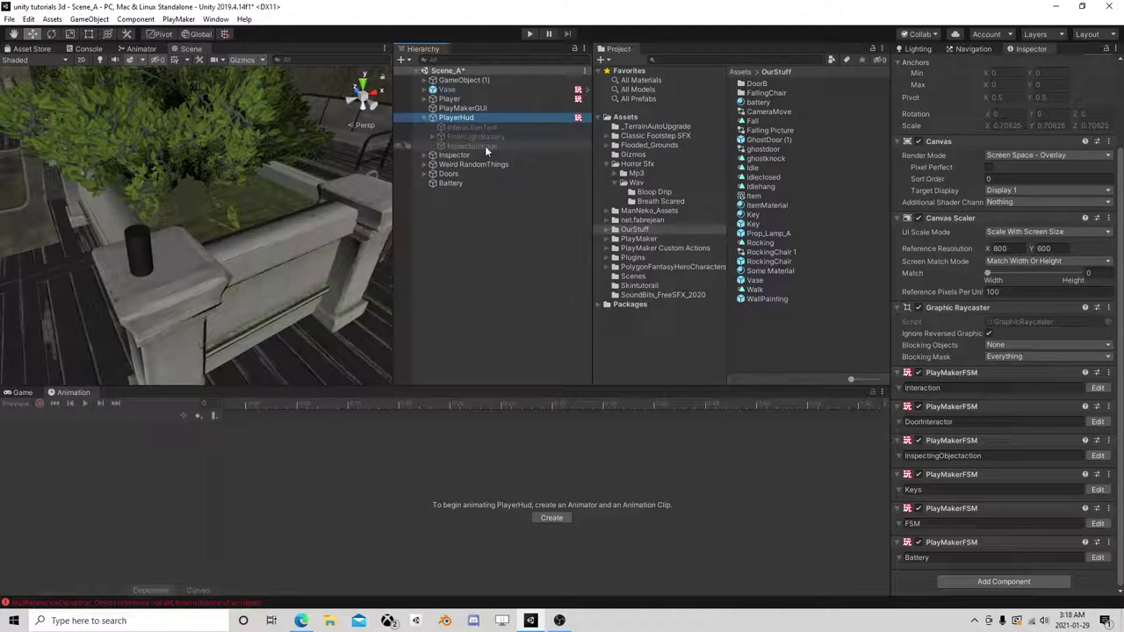
{"action": "left_click", "coordinate": [470, 128]}
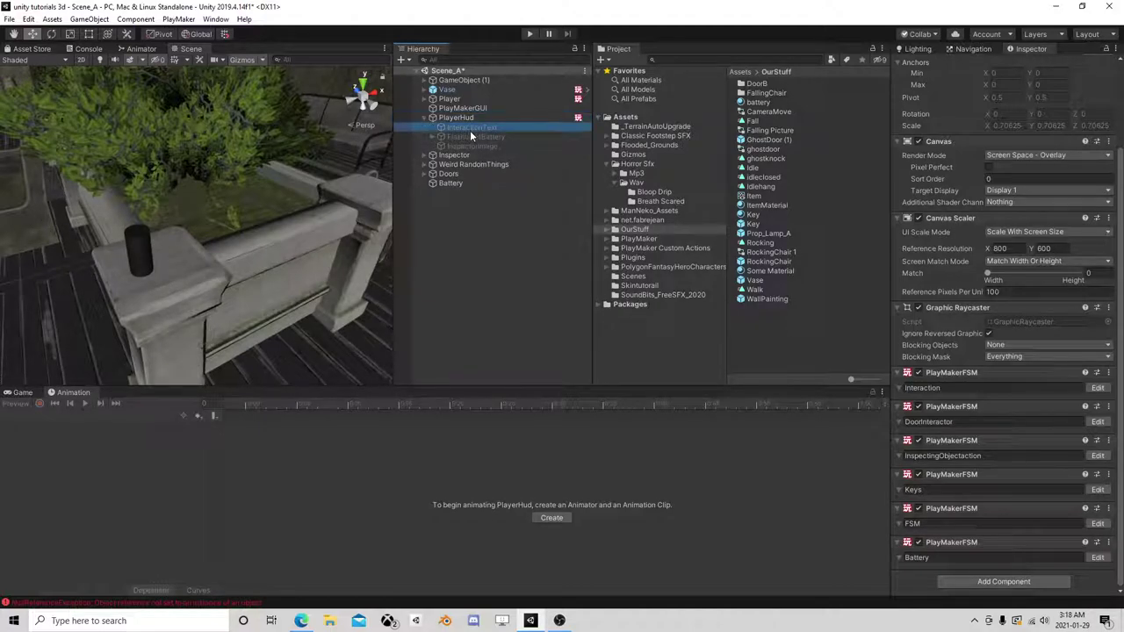
{"action": "left_click", "coordinate": [469, 137]}
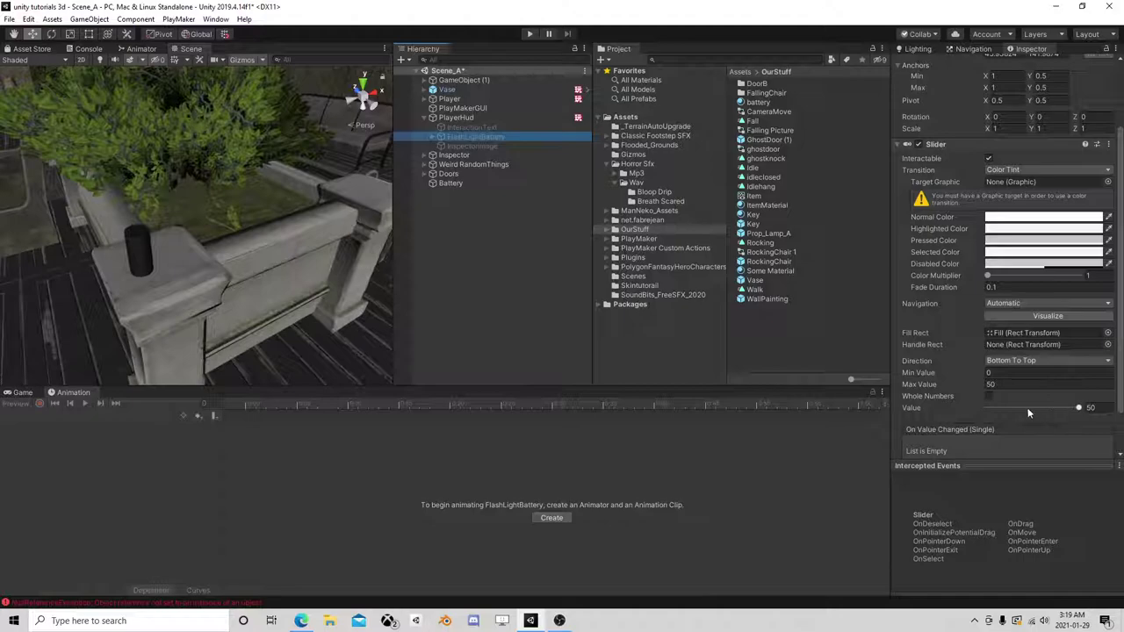
{"action": "left_click", "coordinate": [458, 119]}
{"action": "scroll", "coordinate": [1054, 439], "scroll_direction": "down", "scroll_amount": 1}
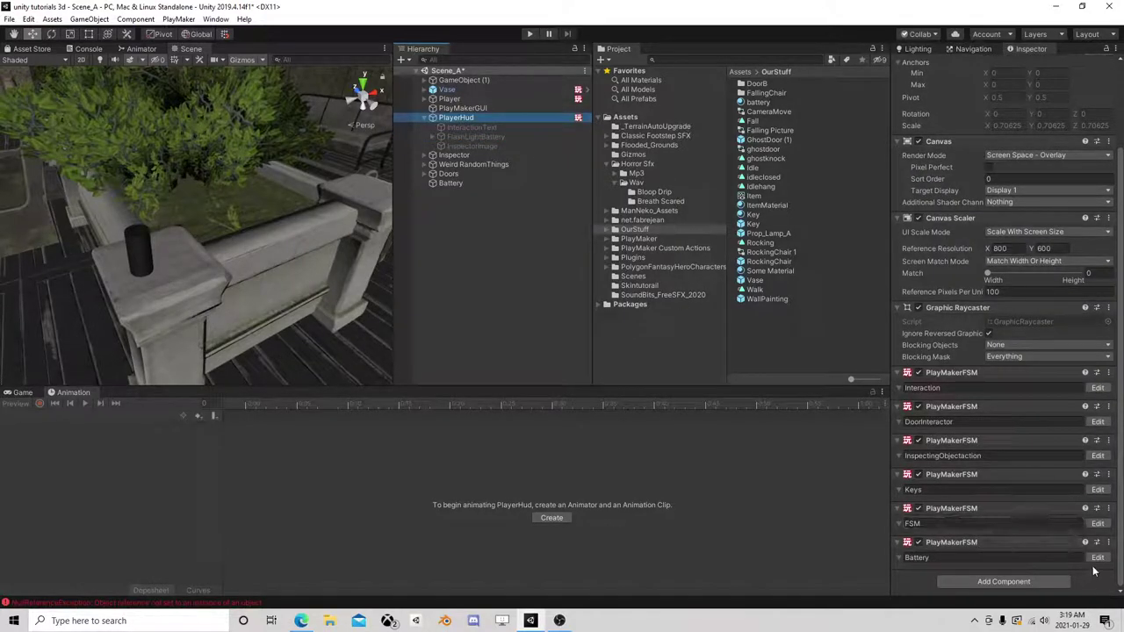
{"action": "left_click", "coordinate": [1098, 559]}
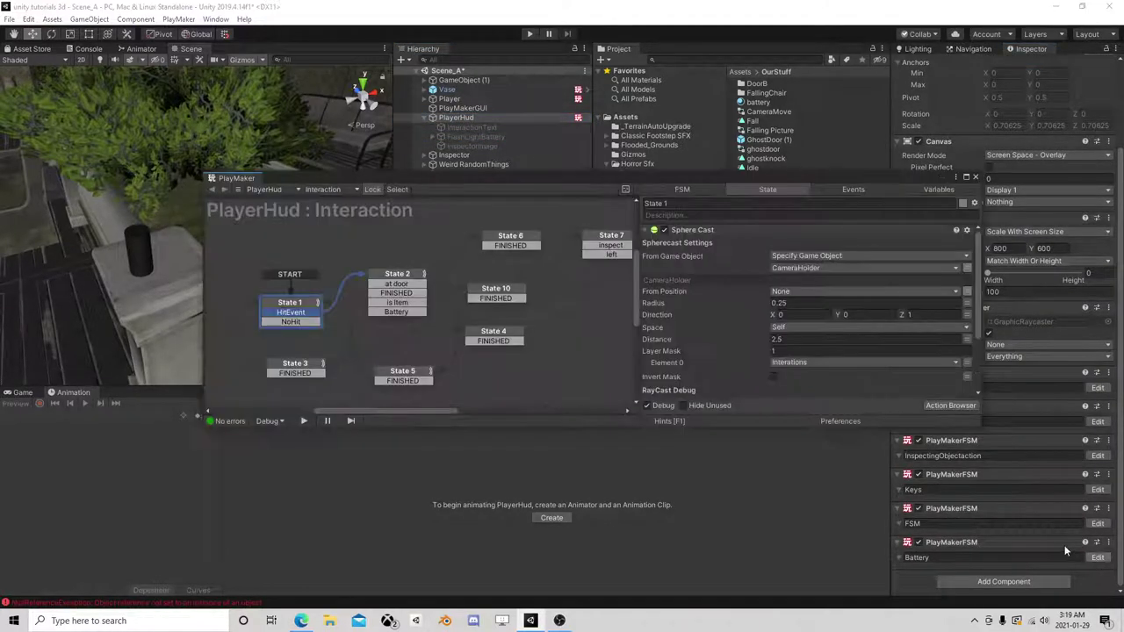
{"action": "left_click", "coordinate": [928, 186]}
{"action": "left_click_drag", "start_coordinate": [927, 181], "coordinate": [787, 185]}
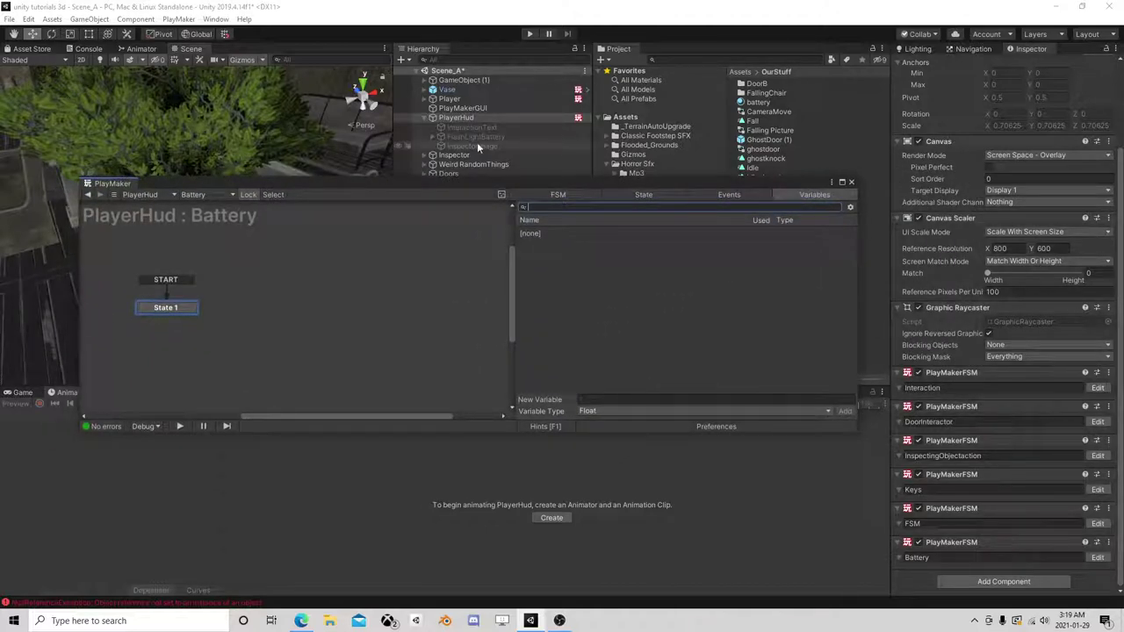
{"action": "left_click_drag", "start_coordinate": [476, 136], "coordinate": [627, 292]}
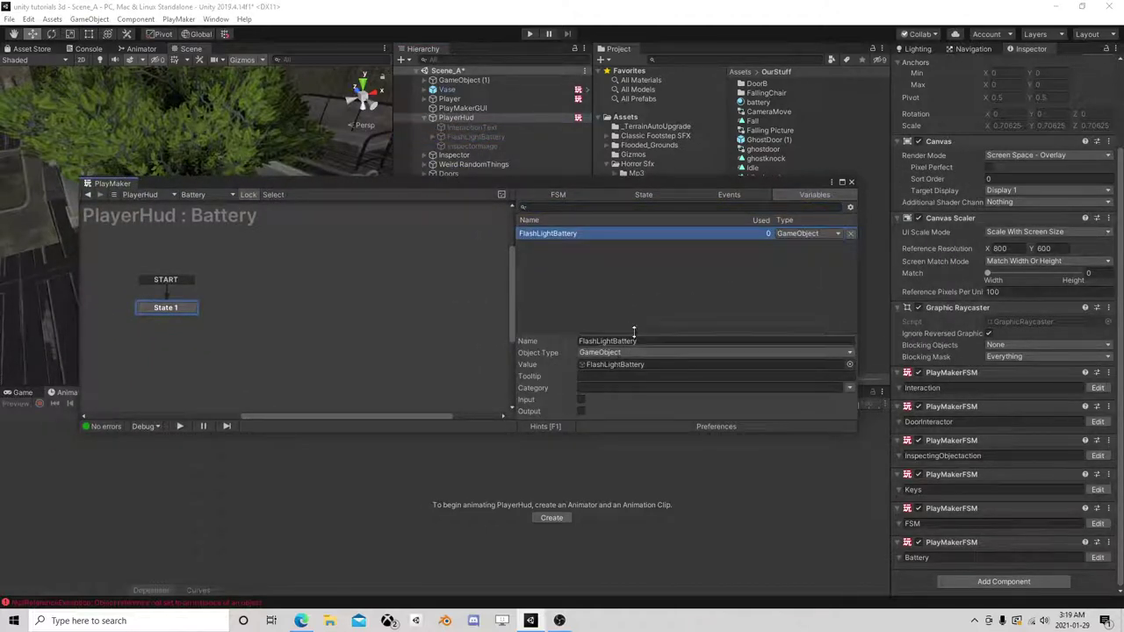
{"action": "left_click", "coordinate": [644, 194]}
{"action": "left_click_drag", "start_coordinate": [635, 191], "coordinate": [749, 198]}
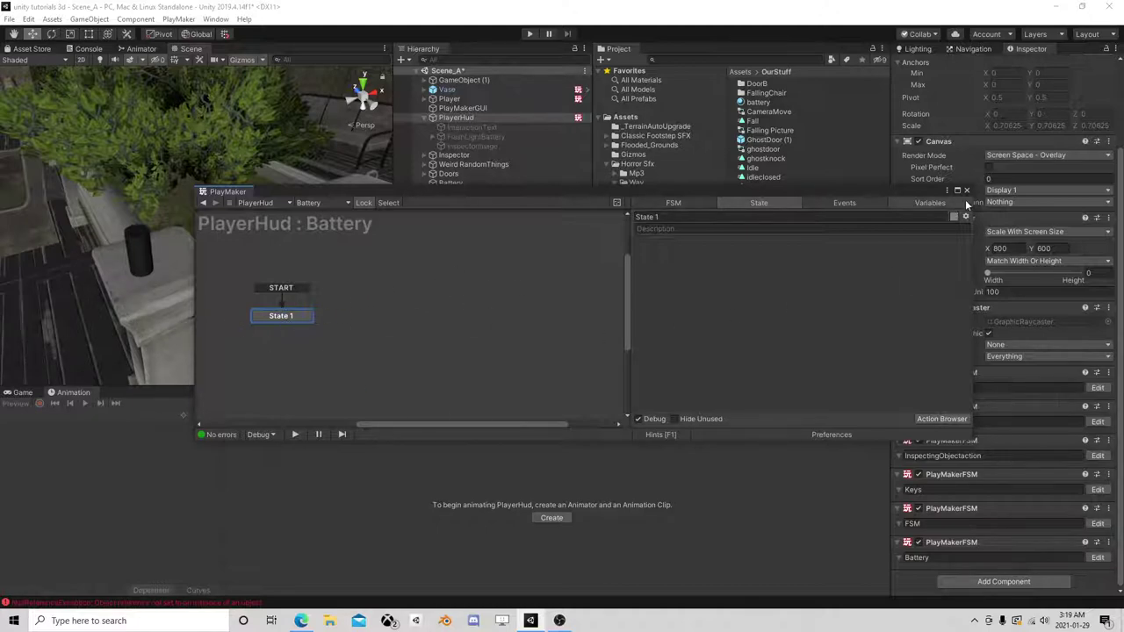
{"action": "left_click_drag", "start_coordinate": [921, 193], "coordinate": [782, 259]}
{"action": "left_click", "coordinate": [826, 251]}
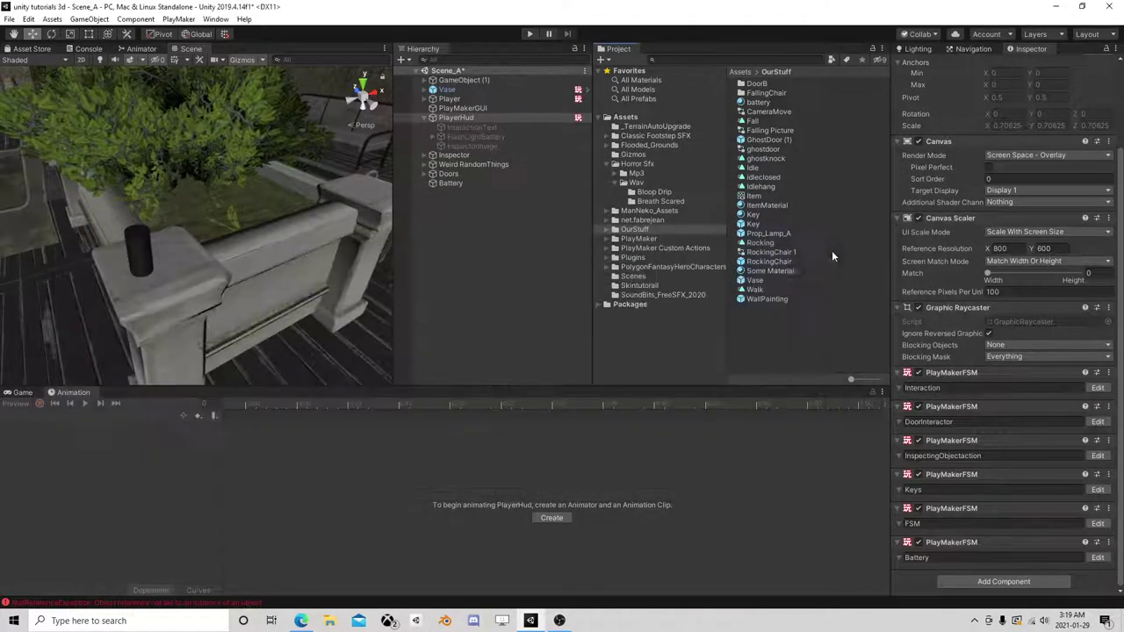
- In the Interaction FSM, copy State 4's Set Game Object action and paste it before State 10's Activate Game Object action
{"action": "left_click", "coordinate": [1098, 389]}
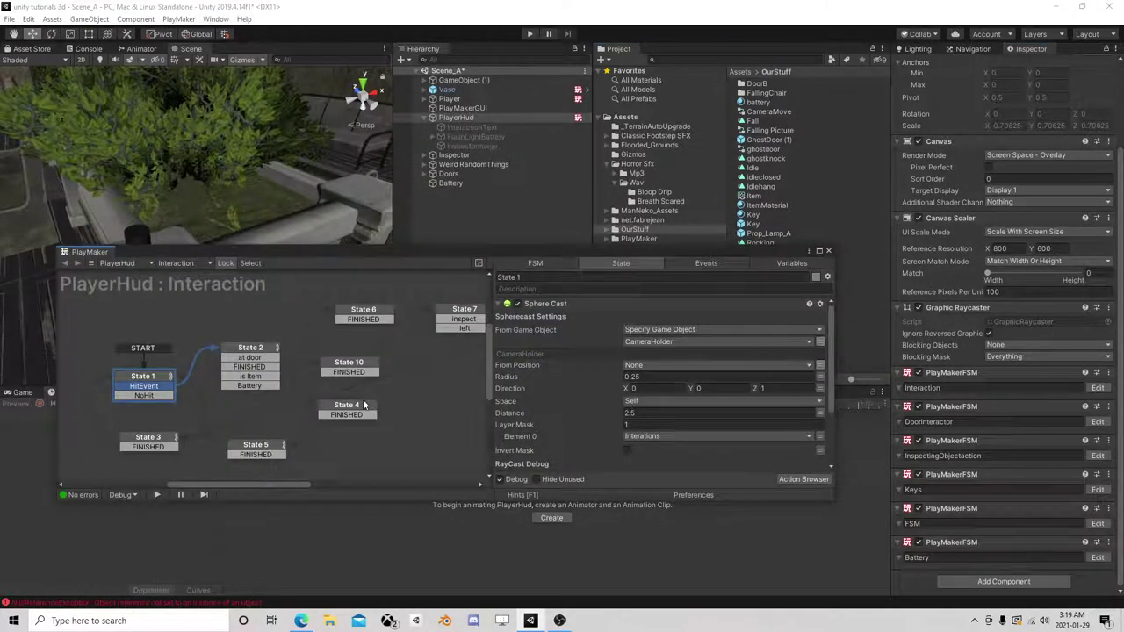
{"action": "left_click", "coordinate": [278, 450]}
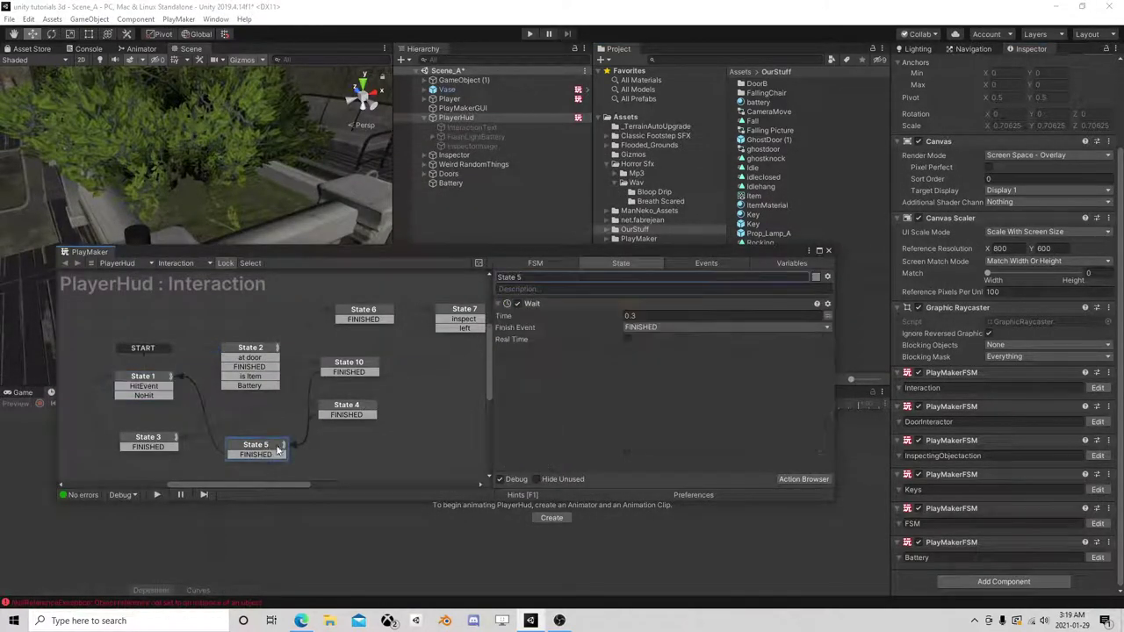
{"action": "left_click", "coordinate": [350, 413]}
{"action": "right_click", "coordinate": [584, 417]}
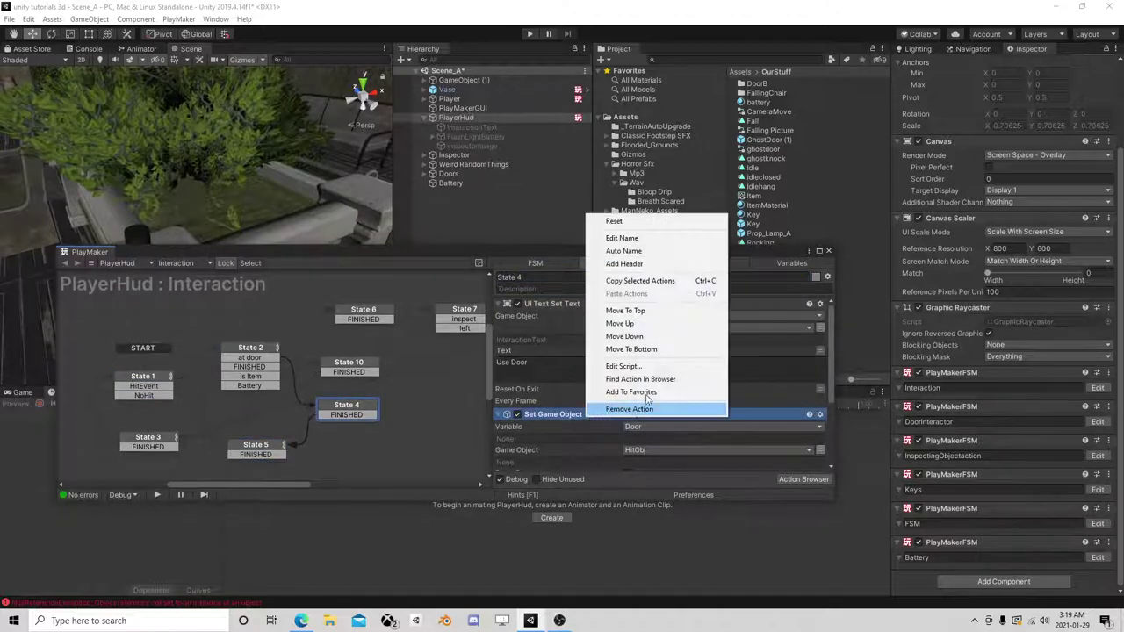
{"action": "left_click", "coordinate": [646, 281]}
{"action": "left_click", "coordinate": [342, 371]}
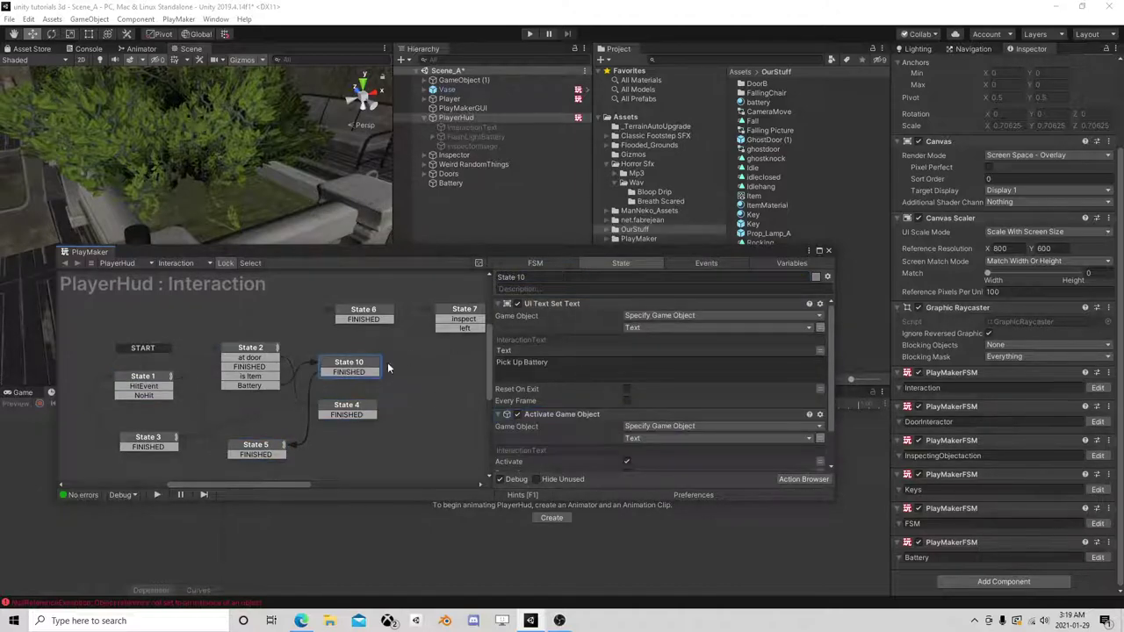
{"action": "scroll", "coordinate": [569, 402], "scroll_direction": "down", "scroll_amount": 2}
{"action": "right_click", "coordinate": [568, 370]}
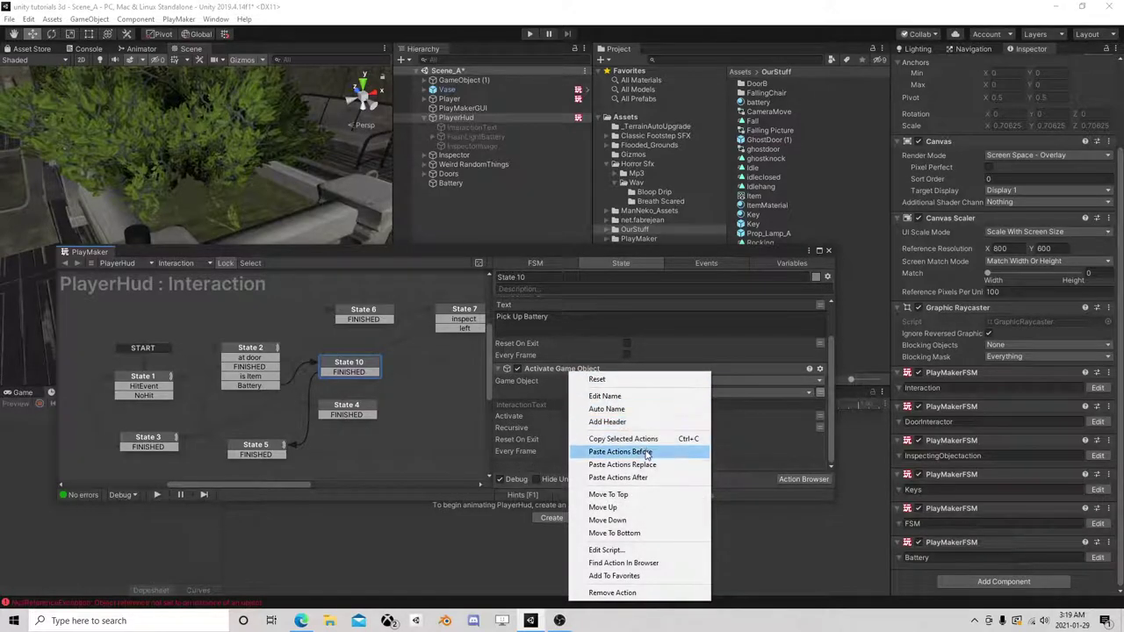
{"action": "left_click", "coordinate": [647, 453]}
- Assign a new variable named Item as the target of State 10's Set Game Object action
{"action": "left_click", "coordinate": [644, 380]}
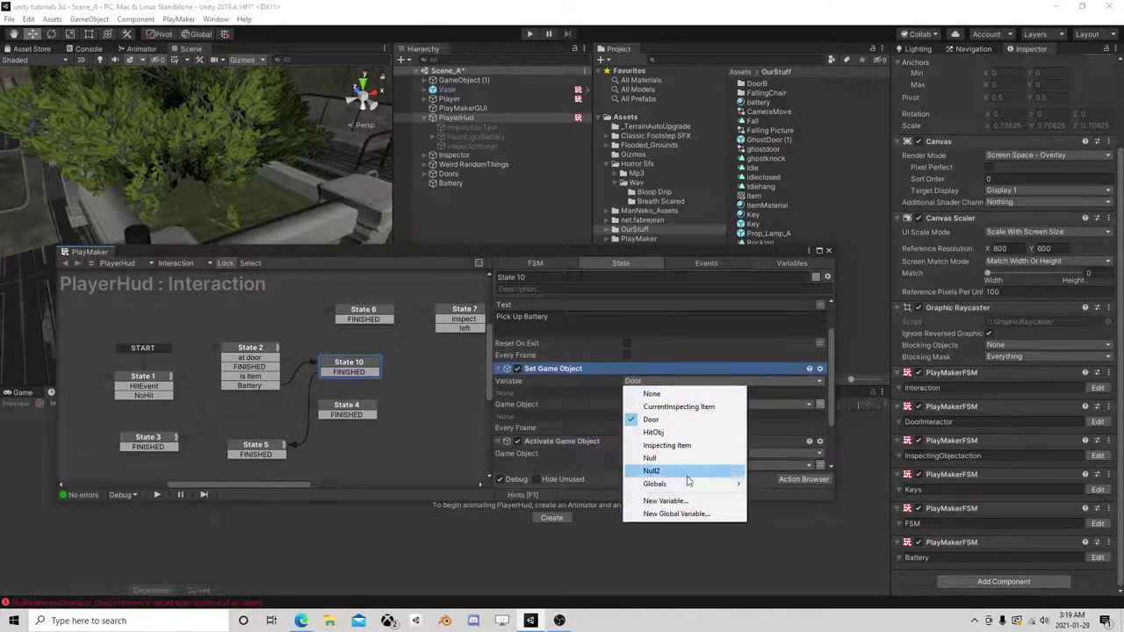
{"action": "left_click", "coordinate": [667, 501]}
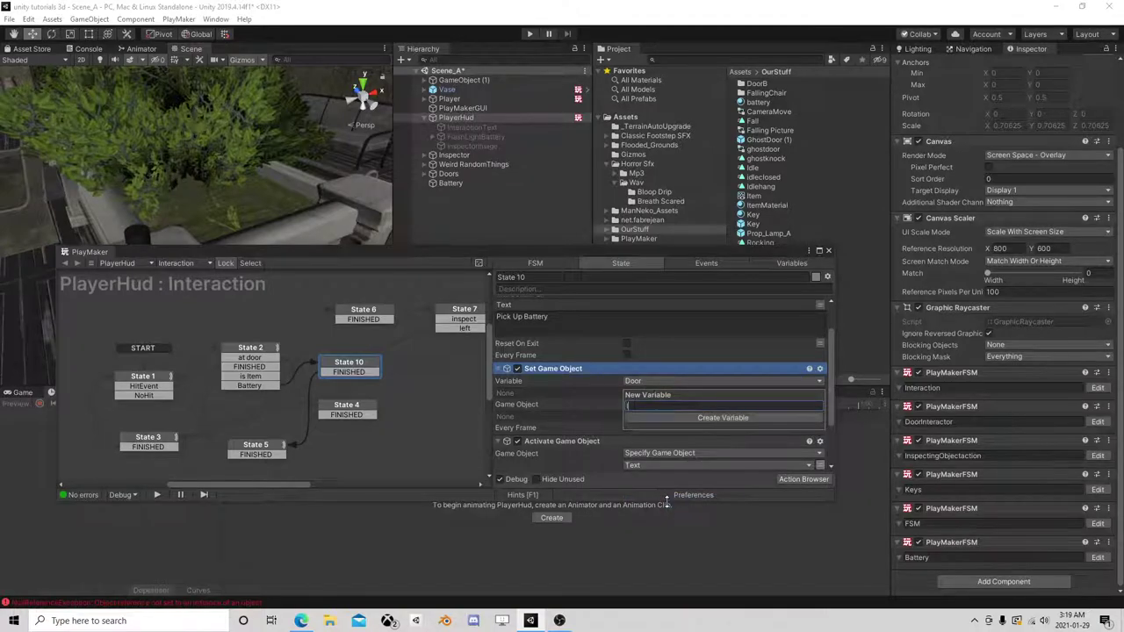
{"action": "type", "text": "HitObj"}
{"action": "key", "text": "Return"}
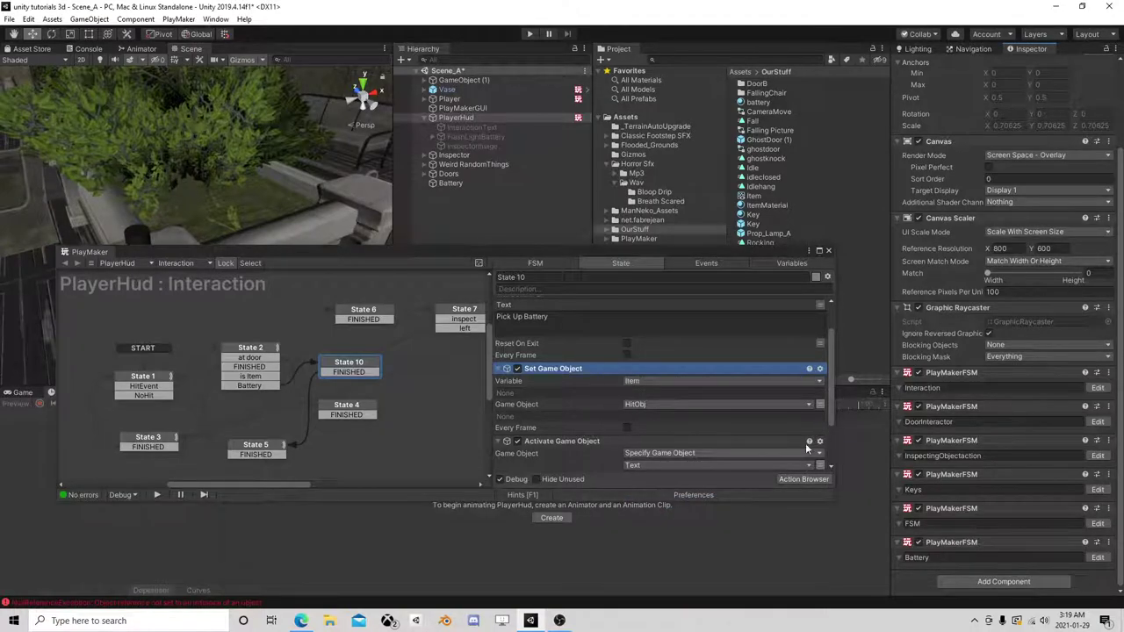
{"action": "left_click", "coordinate": [828, 250]}
- Add a Get Fsm Game Object action to State 1 of PlayerHud's Battery FSM
{"action": "left_click", "coordinate": [1100, 559]}
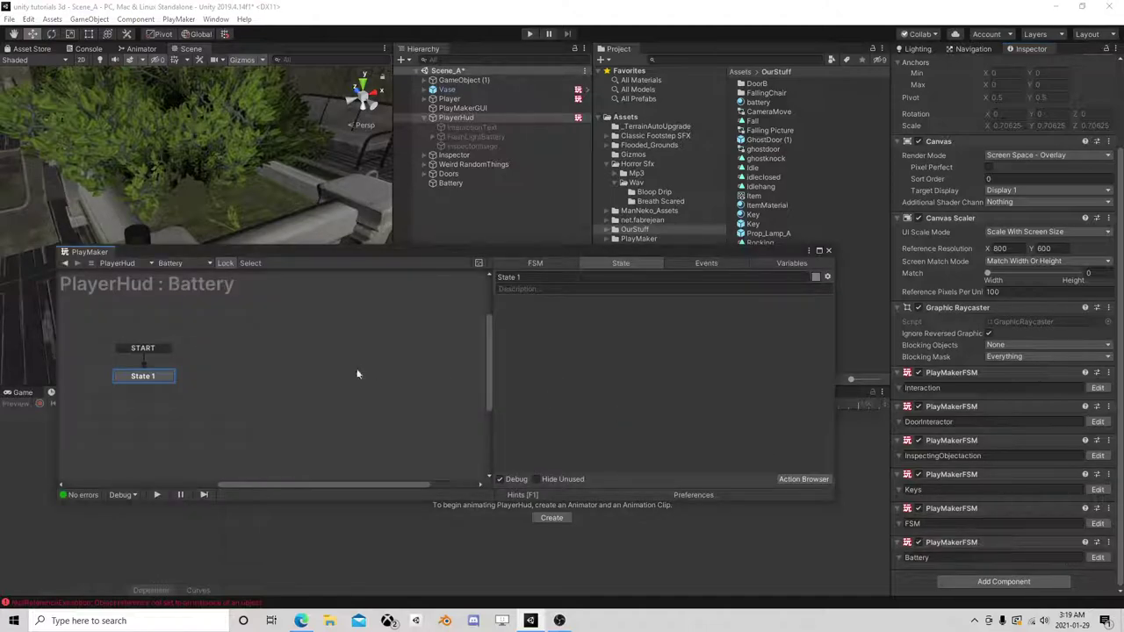
{"action": "left_click", "coordinate": [803, 480]}
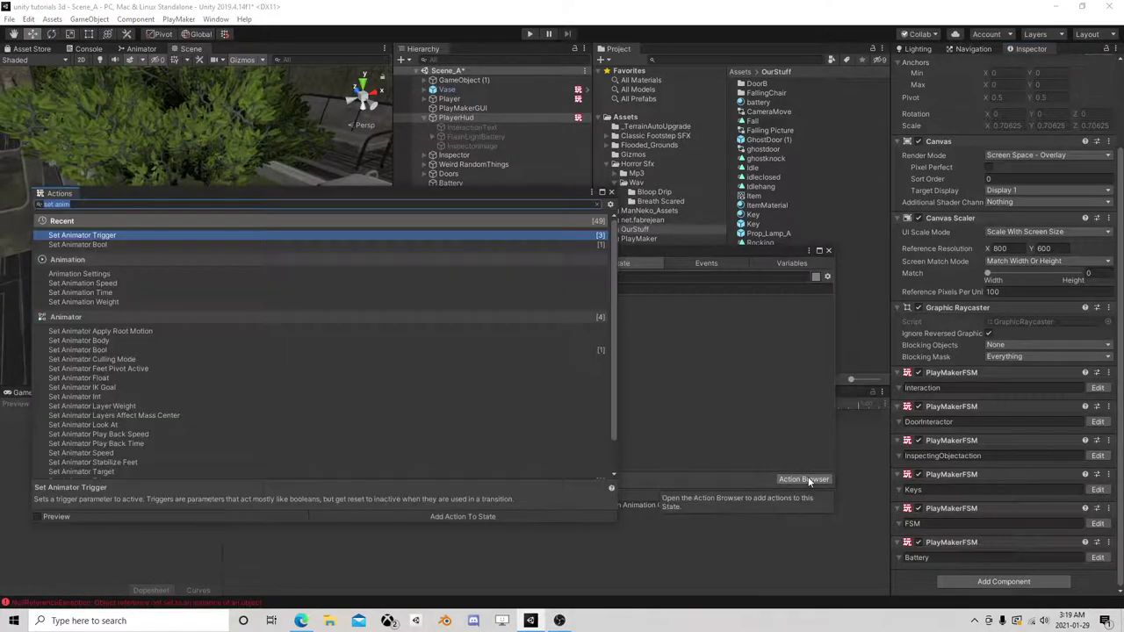
{"action": "type", "text": "get fsm gam"}
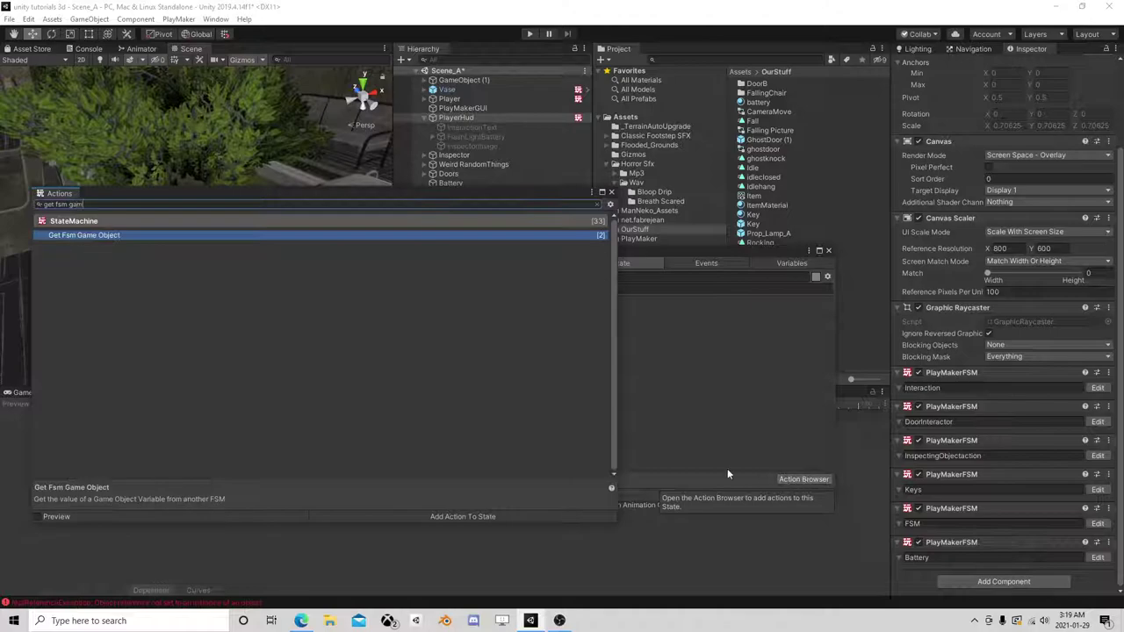
{"action": "double_click", "coordinate": [120, 236]}
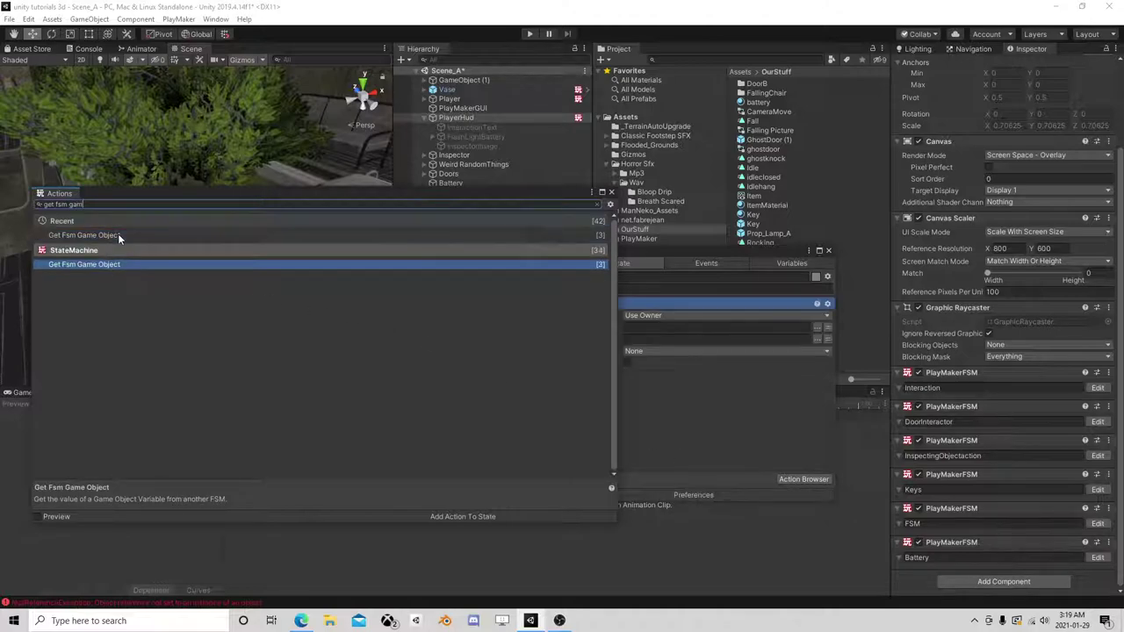
{"action": "left_click", "coordinate": [612, 192]}
- Set Get Fsm Game Object to read Item from the Interaction FSM every frame and store it in a new Item variable
{"action": "left_click", "coordinate": [826, 327]}
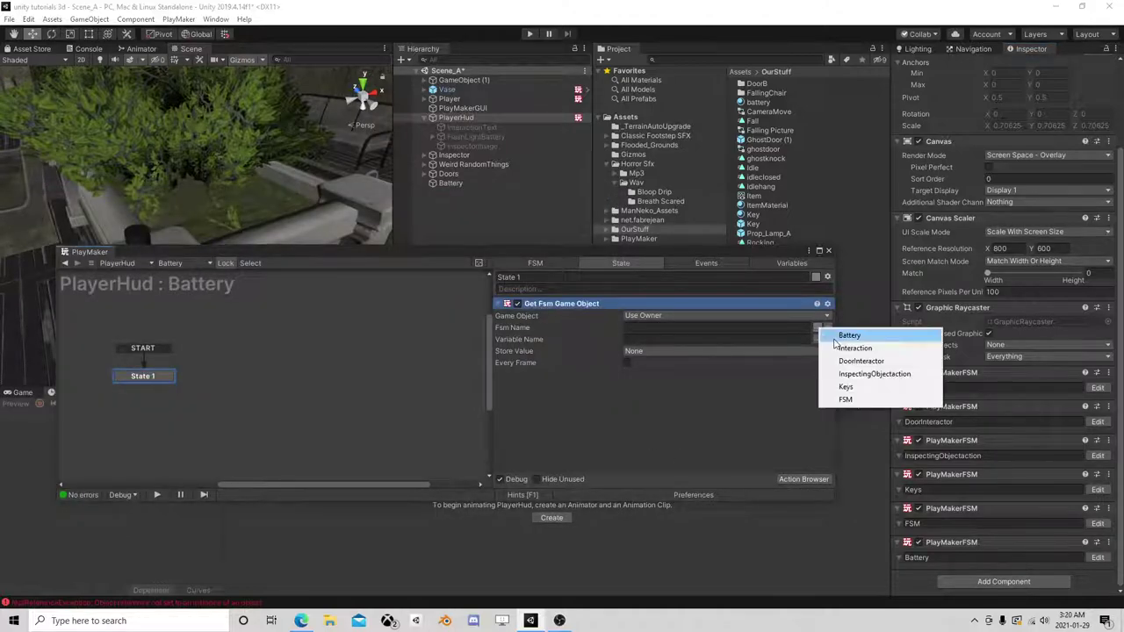
{"action": "left_click", "coordinate": [882, 351]}
{"action": "left_click", "coordinate": [820, 339]}
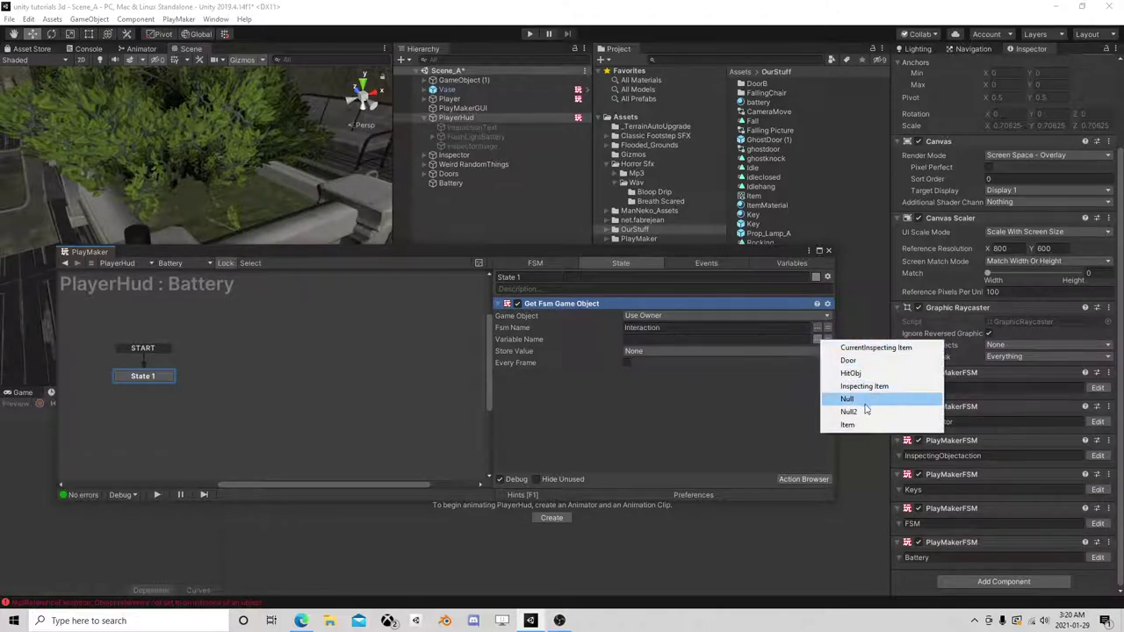
{"action": "left_click", "coordinate": [848, 424]}
{"action": "left_click", "coordinate": [676, 351]}
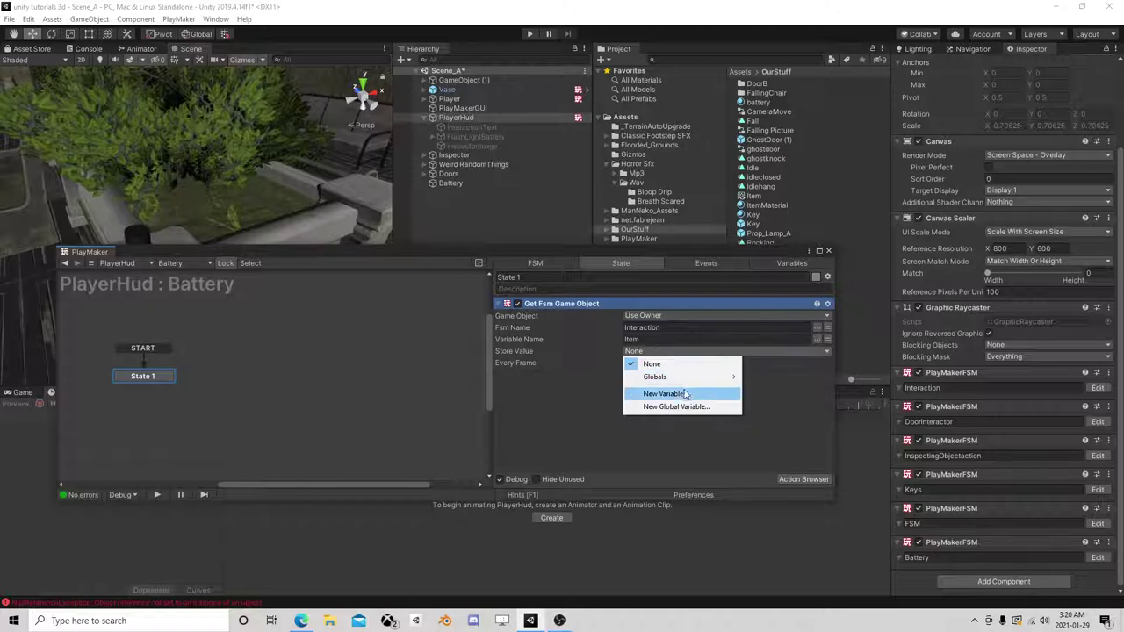
{"action": "left_click", "coordinate": [685, 393]}
{"action": "type", "text": "i"}
{"action": "left_click", "coordinate": [692, 389]}
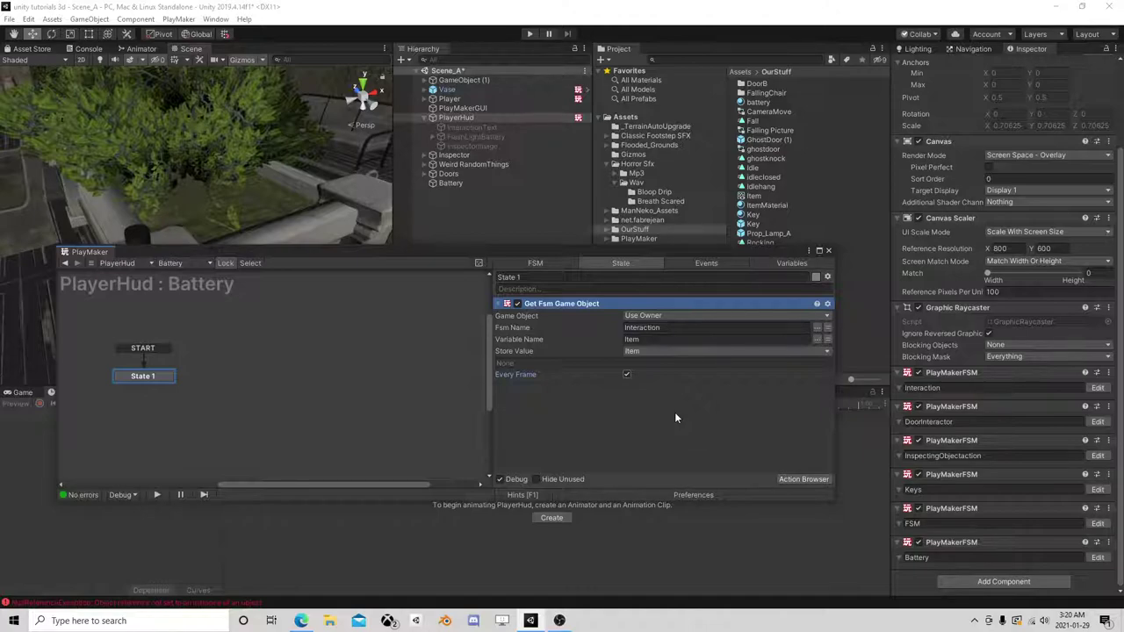
- Add a Conditional Expression action to State 1 and order it after Get Fsm Game Object
{"action": "left_click", "coordinate": [799, 479]}
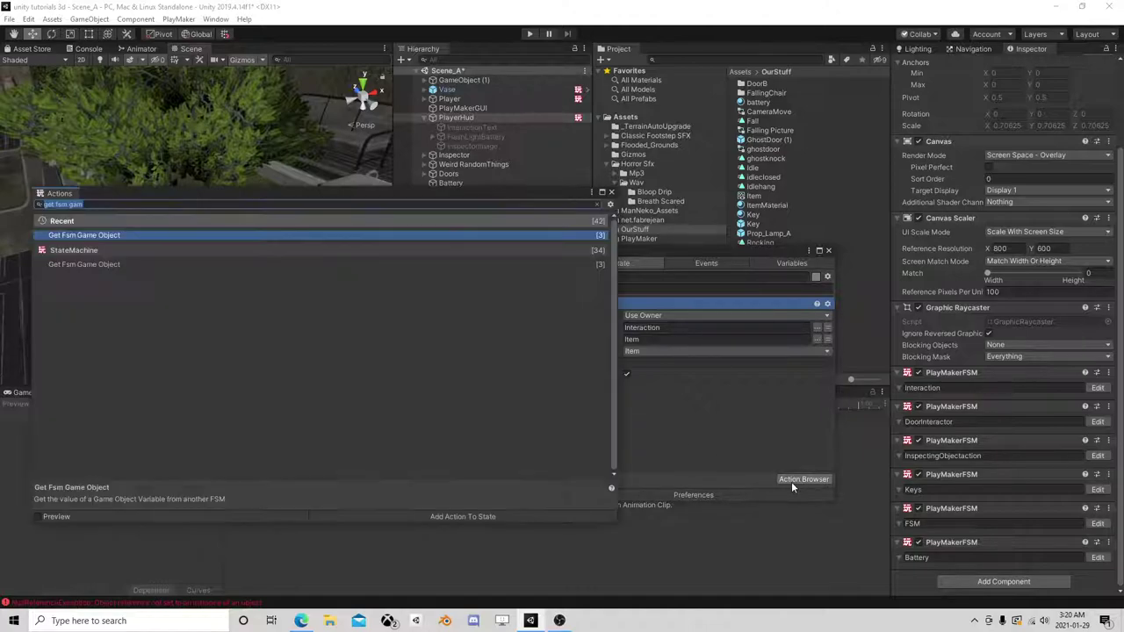
{"action": "type", "text": "cond"}
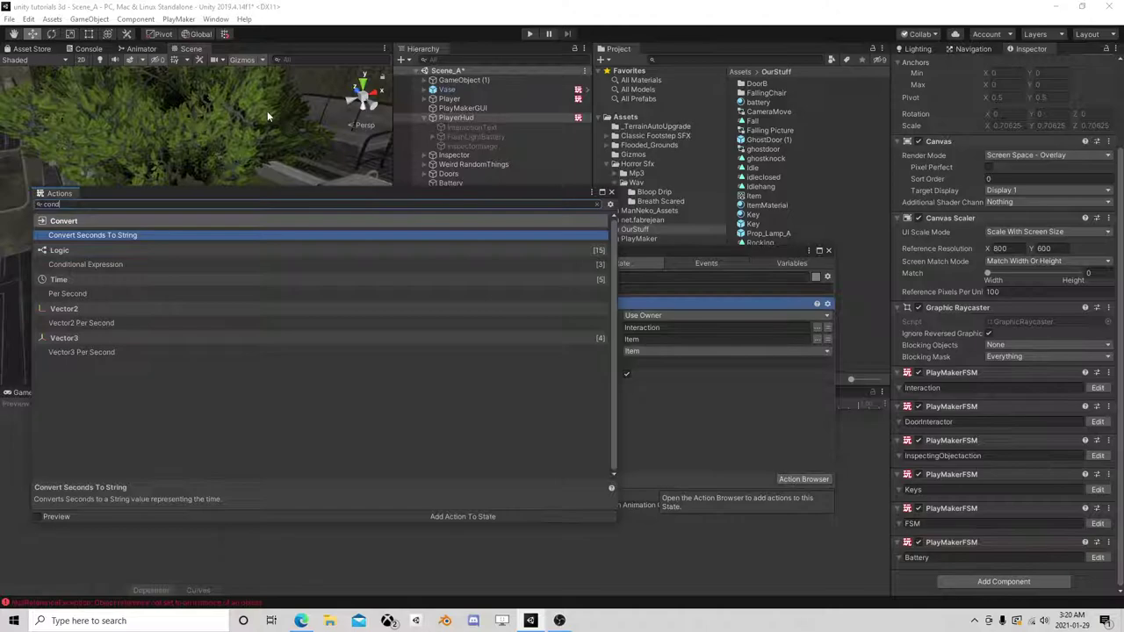
{"action": "double_click", "coordinate": [103, 266]}
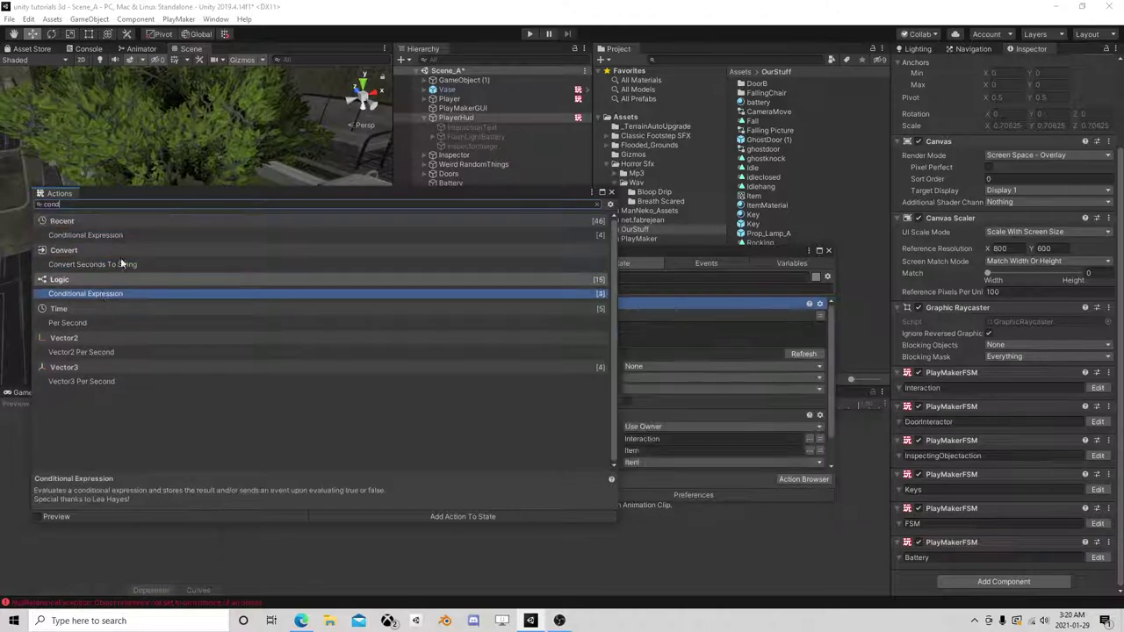
{"action": "left_click", "coordinate": [635, 396]}
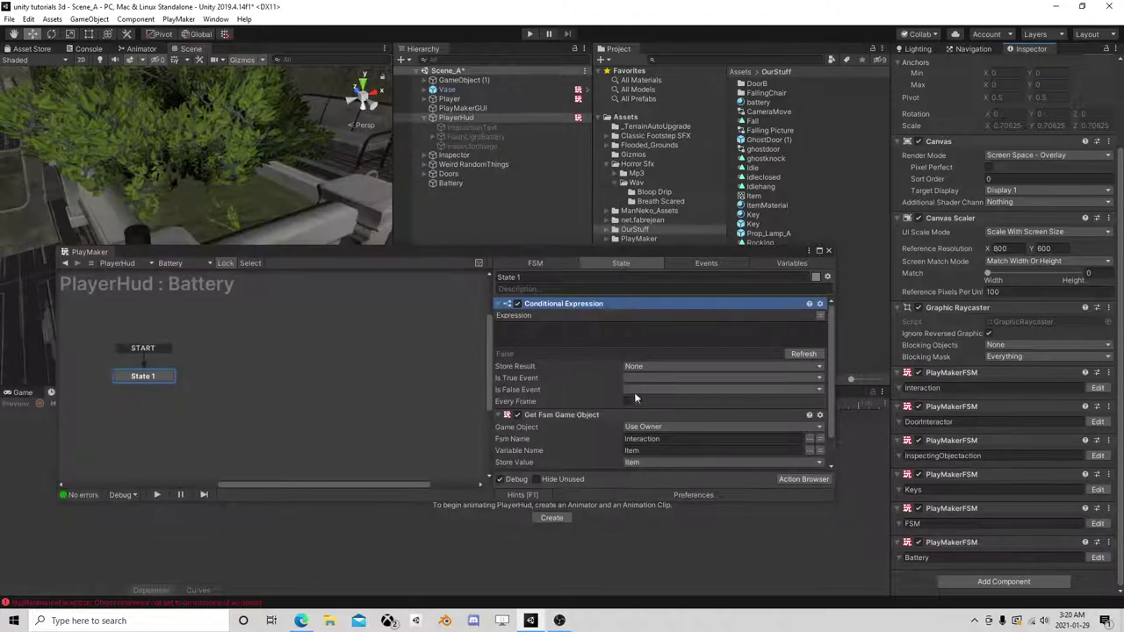
{"action": "left_click_drag", "start_coordinate": [569, 415], "coordinate": [564, 317]}
- Set the Conditional Expression's expression to "Item != null"
{"action": "left_click", "coordinate": [566, 409]}
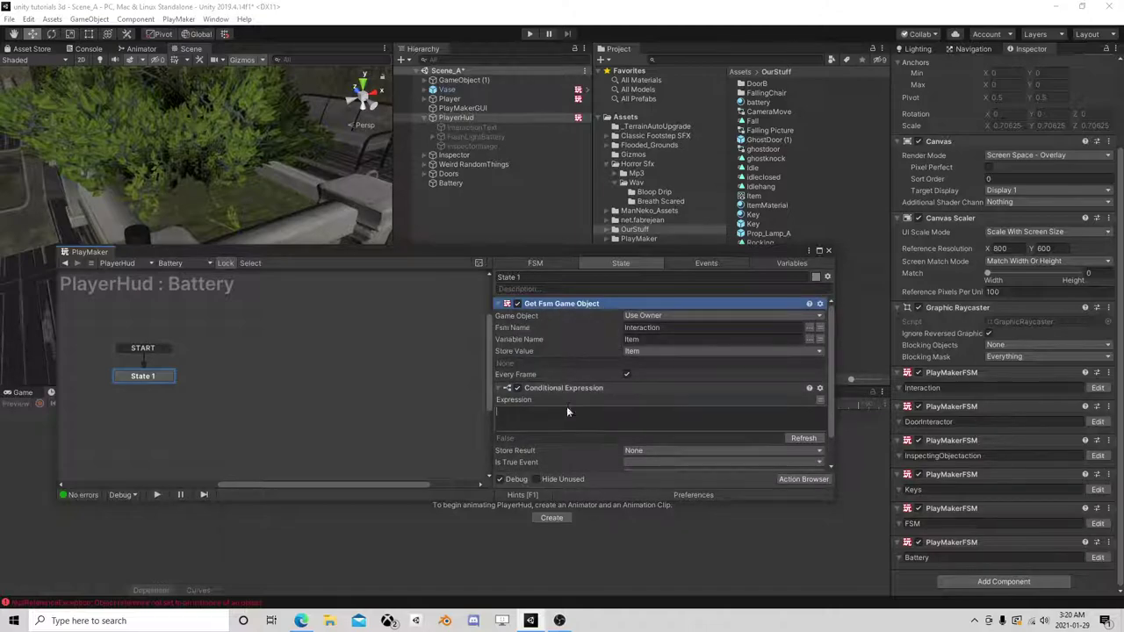
{"action": "scroll", "coordinate": [617, 433], "scroll_direction": "down", "scroll_amount": 1}
{"action": "scroll", "coordinate": [614, 400], "scroll_direction": "up", "scroll_amount": 1}
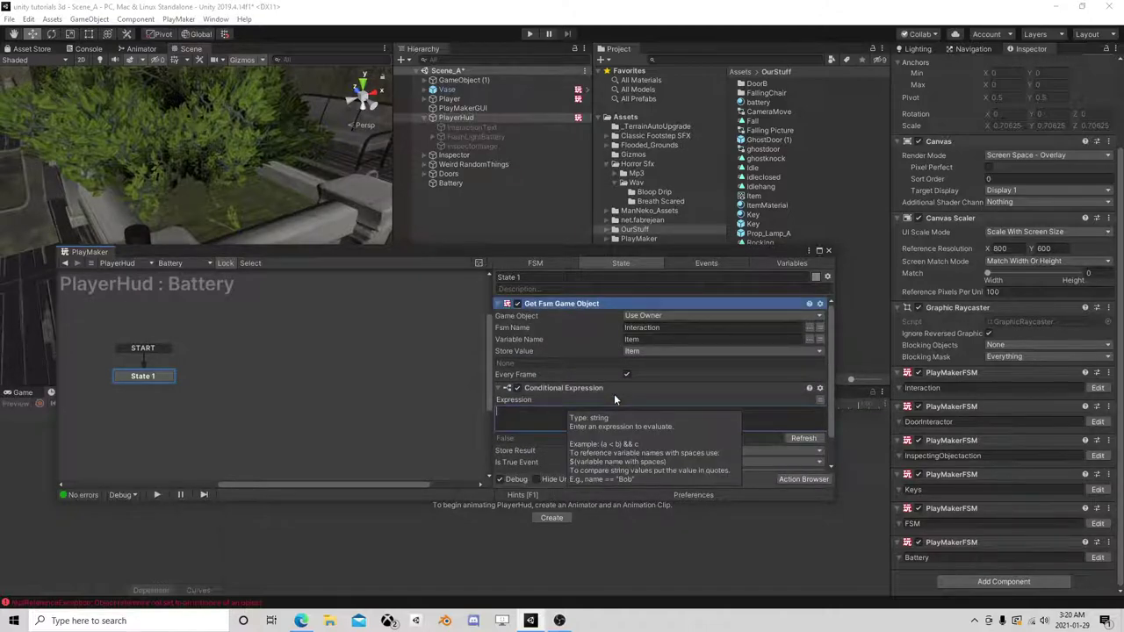
{"action": "type", "text": "Item != null"}
{"action": "scroll", "coordinate": [642, 400], "scroll_direction": "down", "scroll_amount": 1}
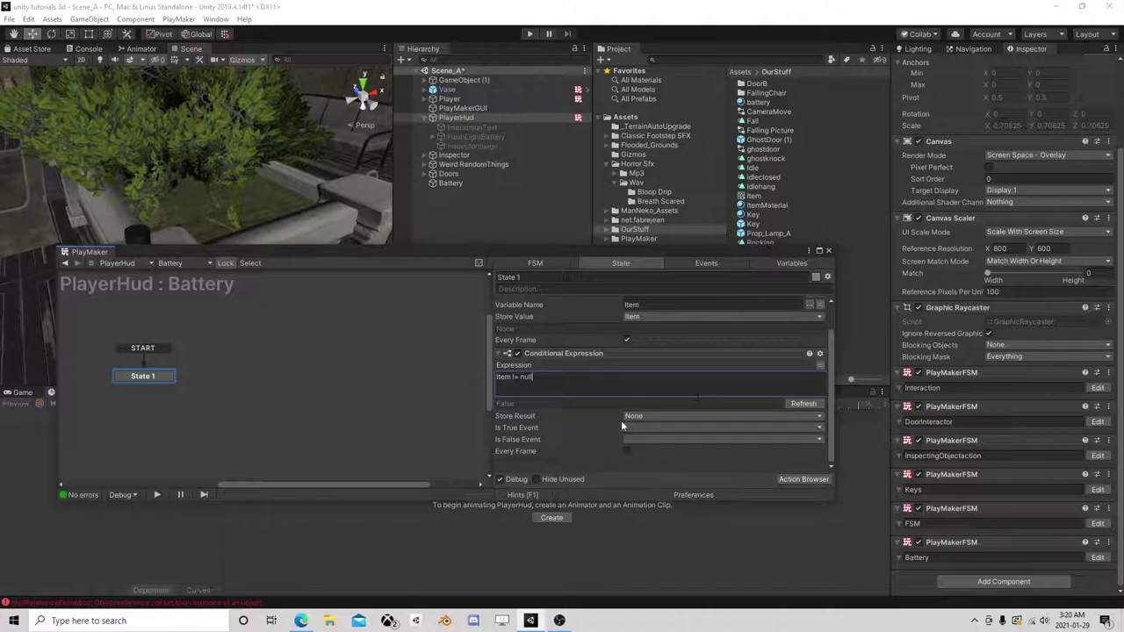
- Set State 1's Conditional Expression to send a new "can grab it" event when true and evaluate every frame
{"action": "left_click", "coordinate": [642, 437]}
{"action": "left_click", "coordinate": [670, 499]}
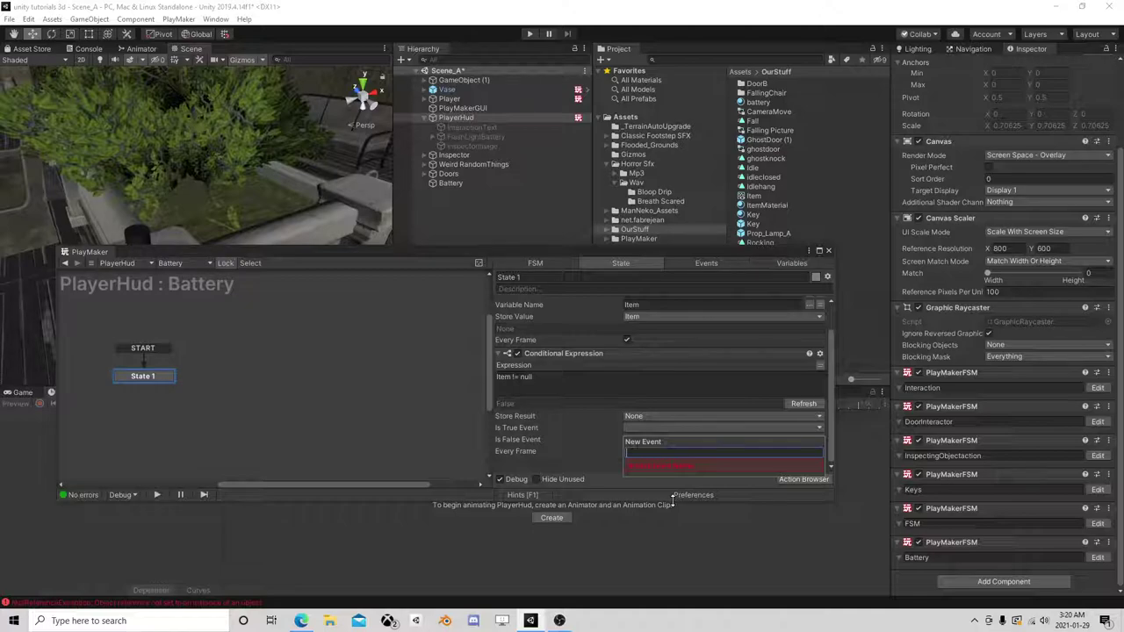
{"action": "type", "text": "can grab it"}
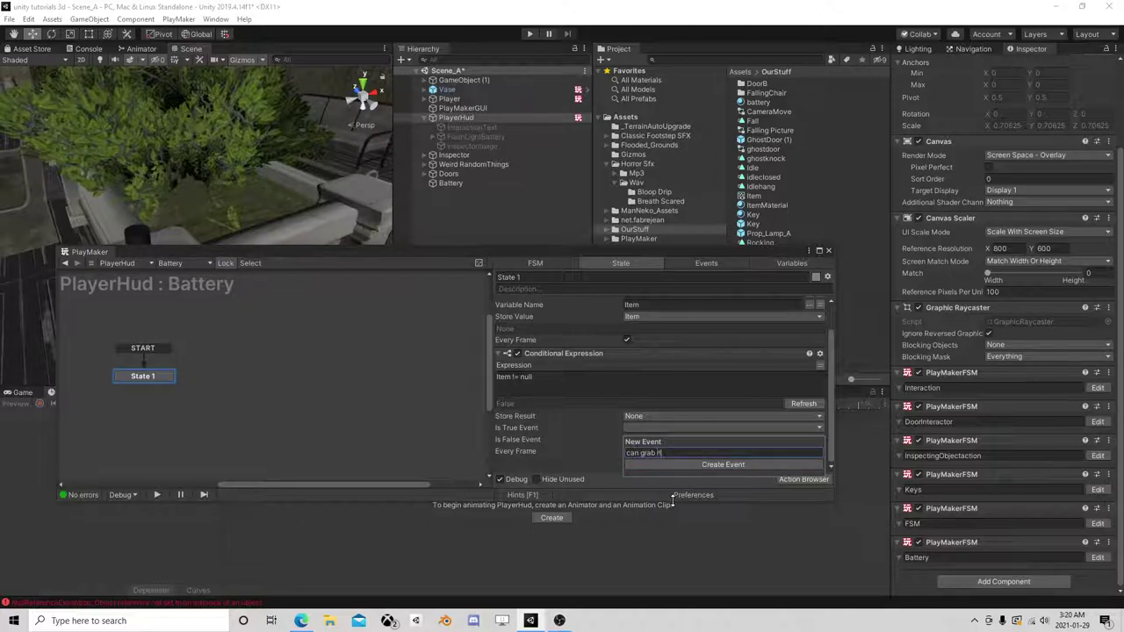
{"action": "key", "text": "Return"}
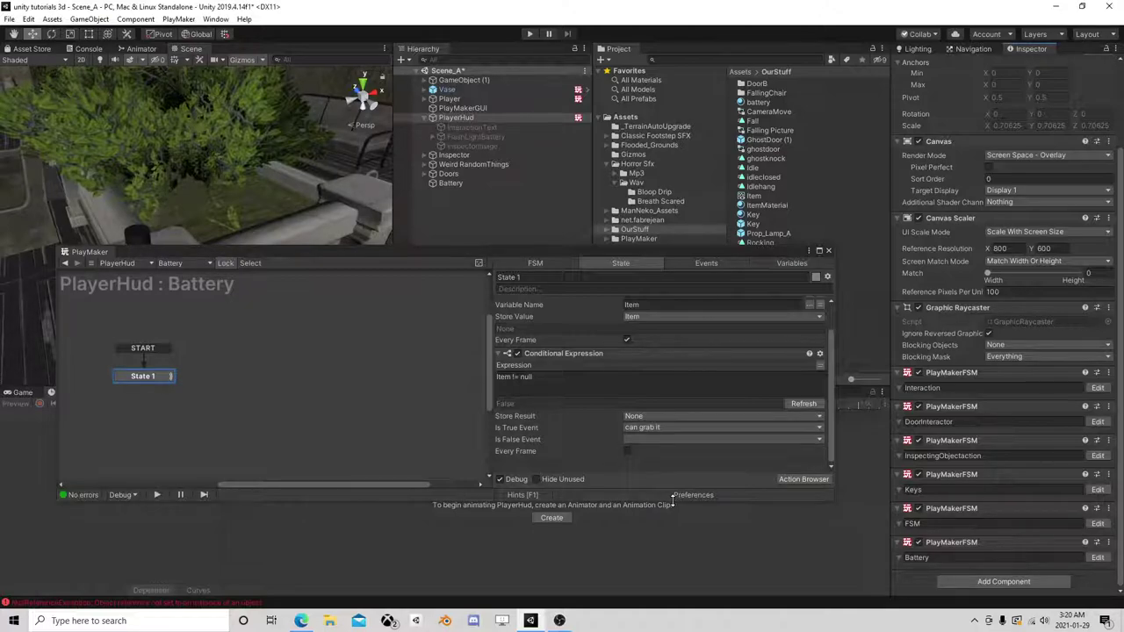
{"action": "left_click", "coordinate": [626, 452]}
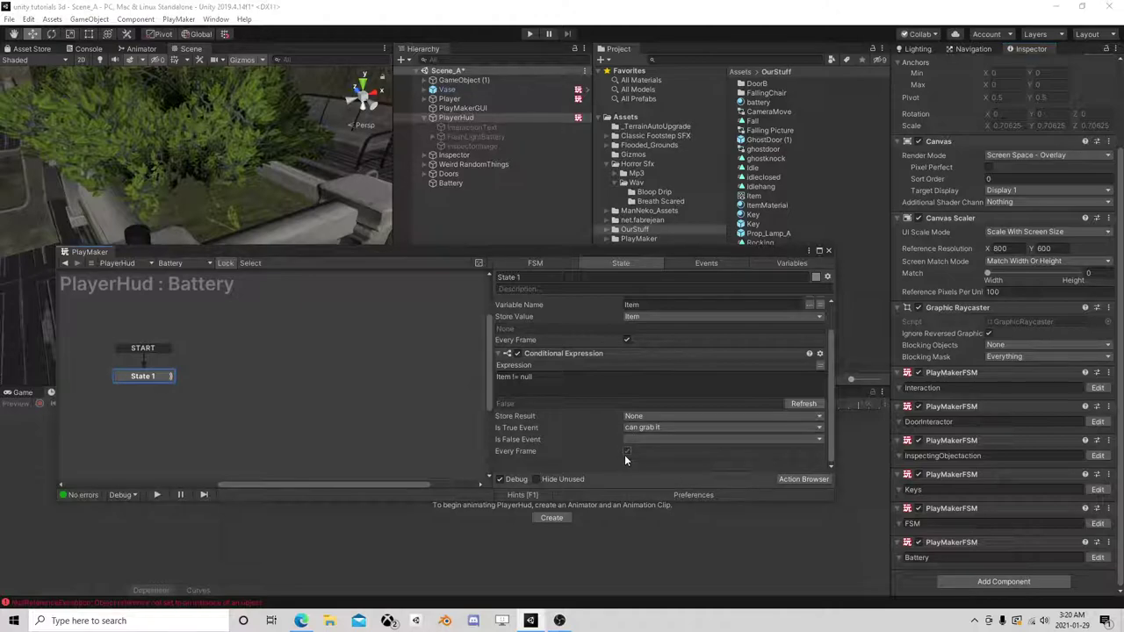
- Add a "can grab it" transition to State 1 of the Battery FSM
{"action": "right_click", "coordinate": [155, 377]}
{"action": "mouse_move", "coordinate": [229, 384]}
{"action": "left_click", "coordinate": [328, 384]}
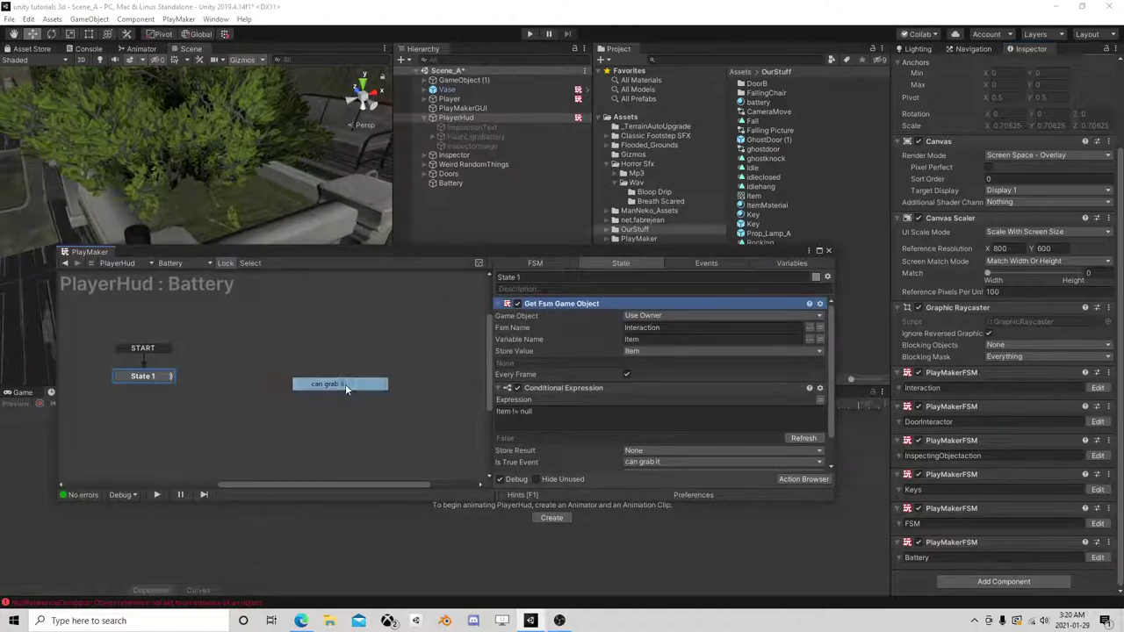
- Duplicate State 1 as State 2 beside it and link State 1's "can grab it" transition to State 2
{"action": "right_click", "coordinate": [153, 377]}
{"action": "left_click", "coordinate": [201, 442]}
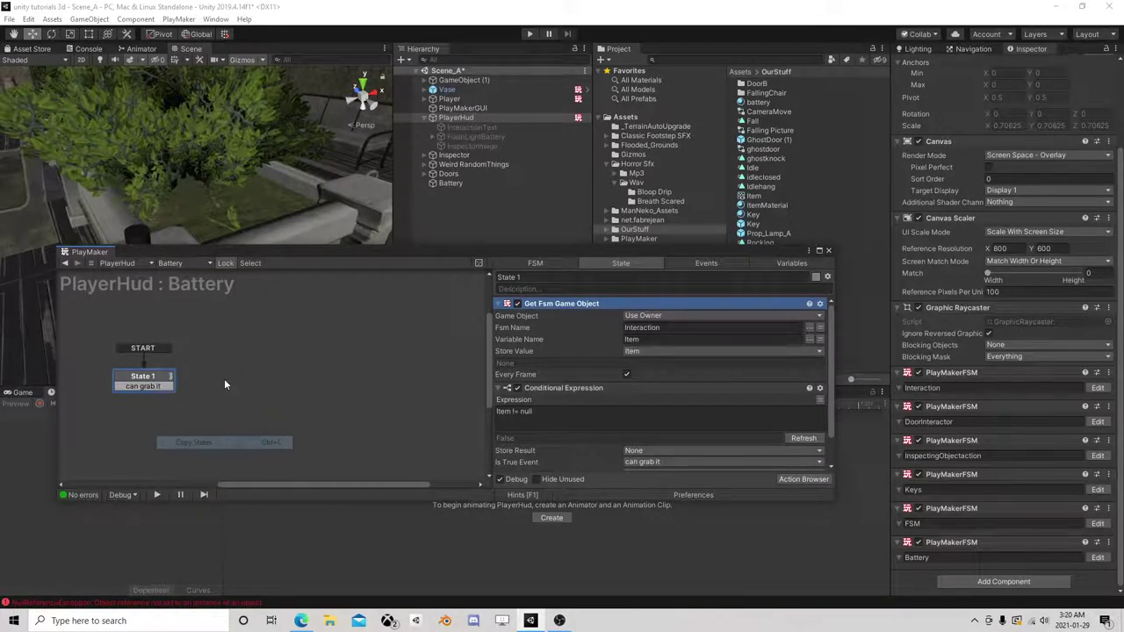
{"action": "right_click", "coordinate": [225, 377]}
{"action": "left_click", "coordinate": [351, 397]}
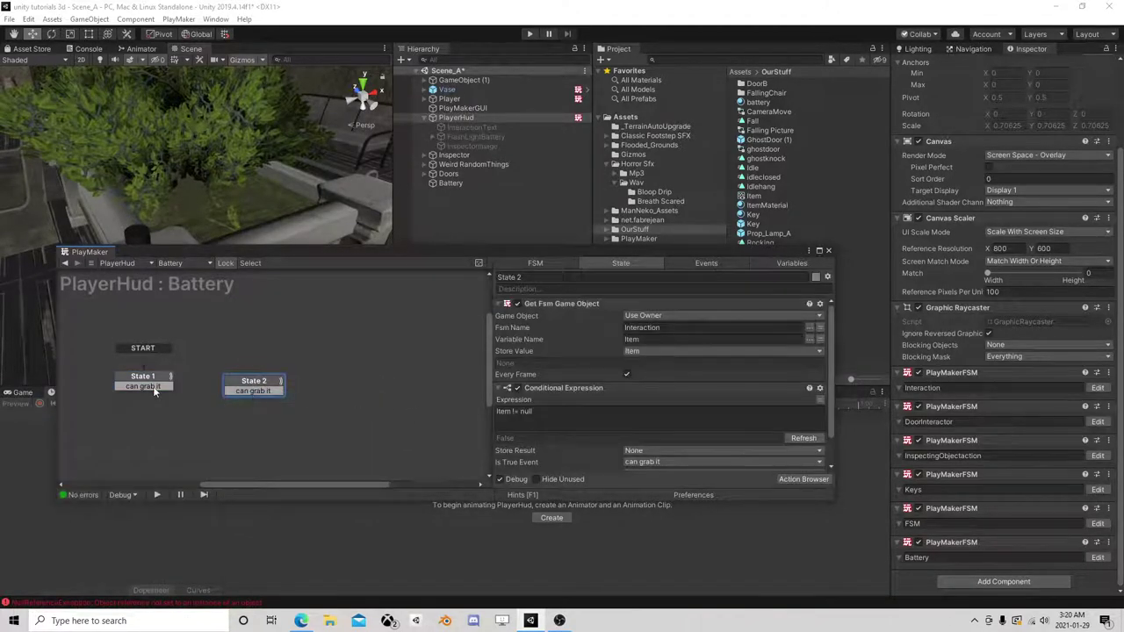
{"action": "left_click_drag", "start_coordinate": [151, 387], "coordinate": [254, 386]}
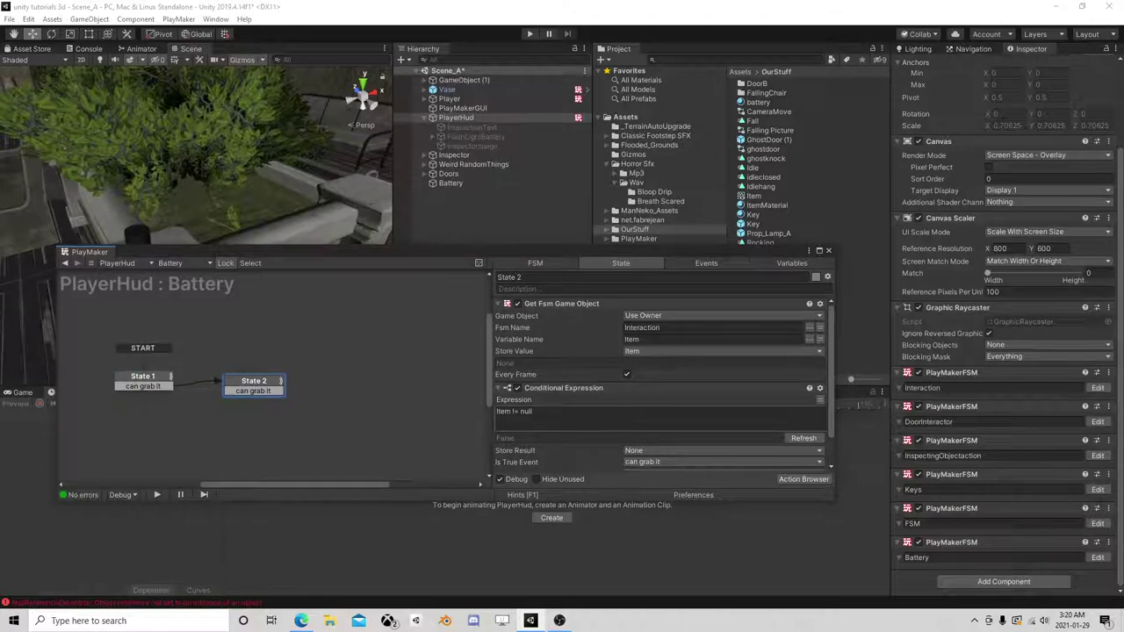
- Clear the true event of State 2's Conditional Expression and set its false event to a new event named "gone"
{"action": "scroll", "coordinate": [609, 425], "scroll_direction": "down", "scroll_amount": 2}
{"action": "left_click", "coordinate": [672, 428]}
{"action": "left_click", "coordinate": [672, 444]}
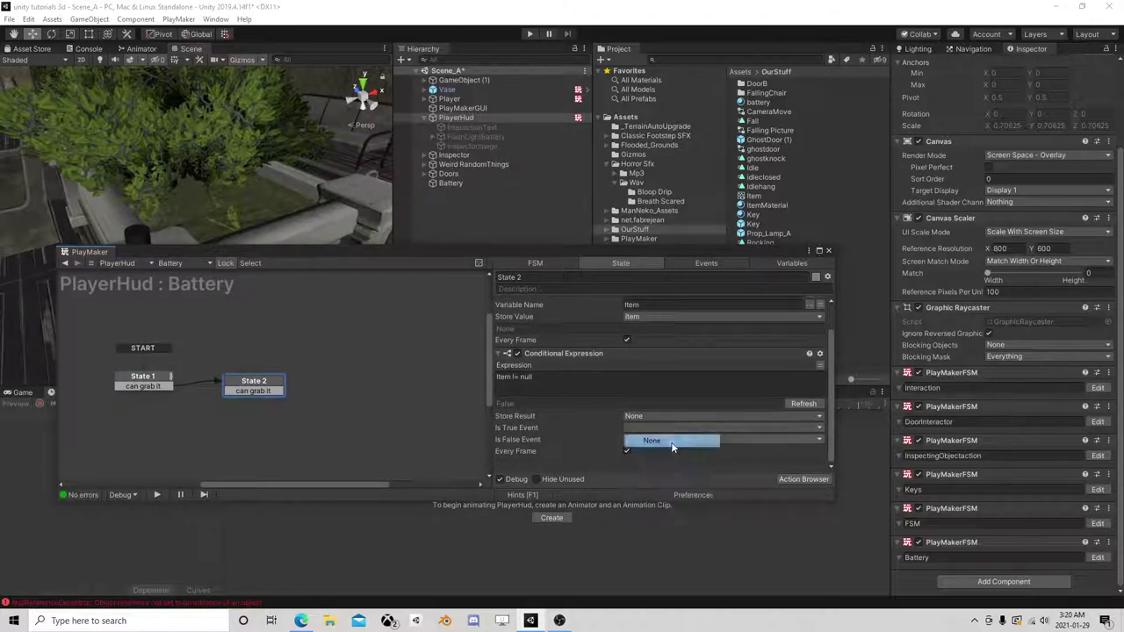
{"action": "left_click", "coordinate": [654, 438]}
{"action": "left_click", "coordinate": [687, 522]}
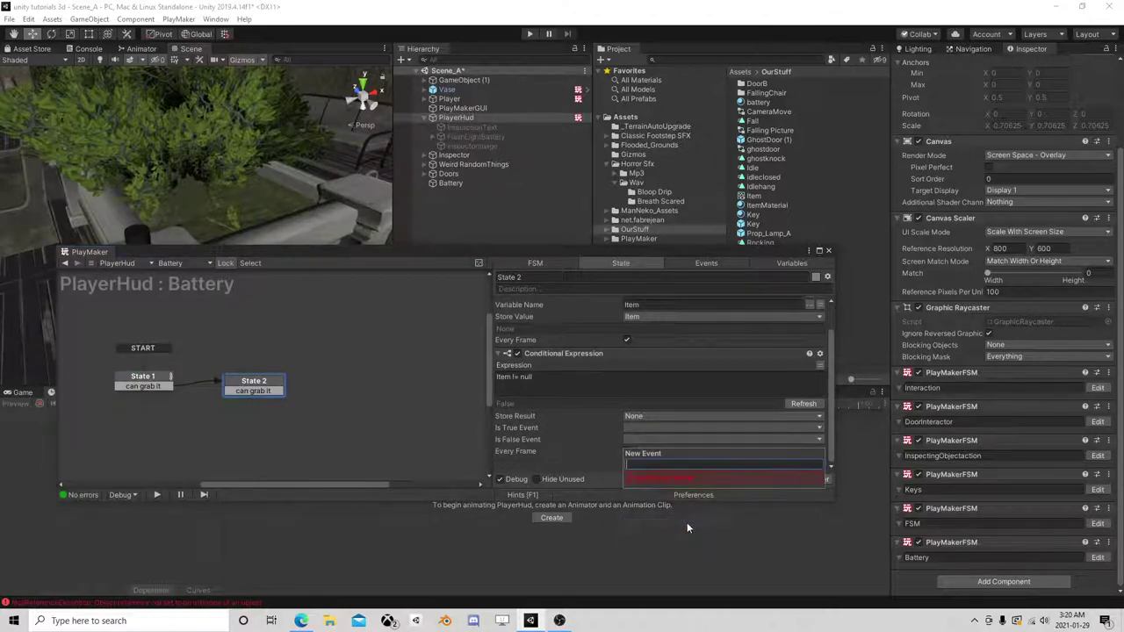
{"action": "type", "text": "gone"}
{"action": "key", "text": "Return"}
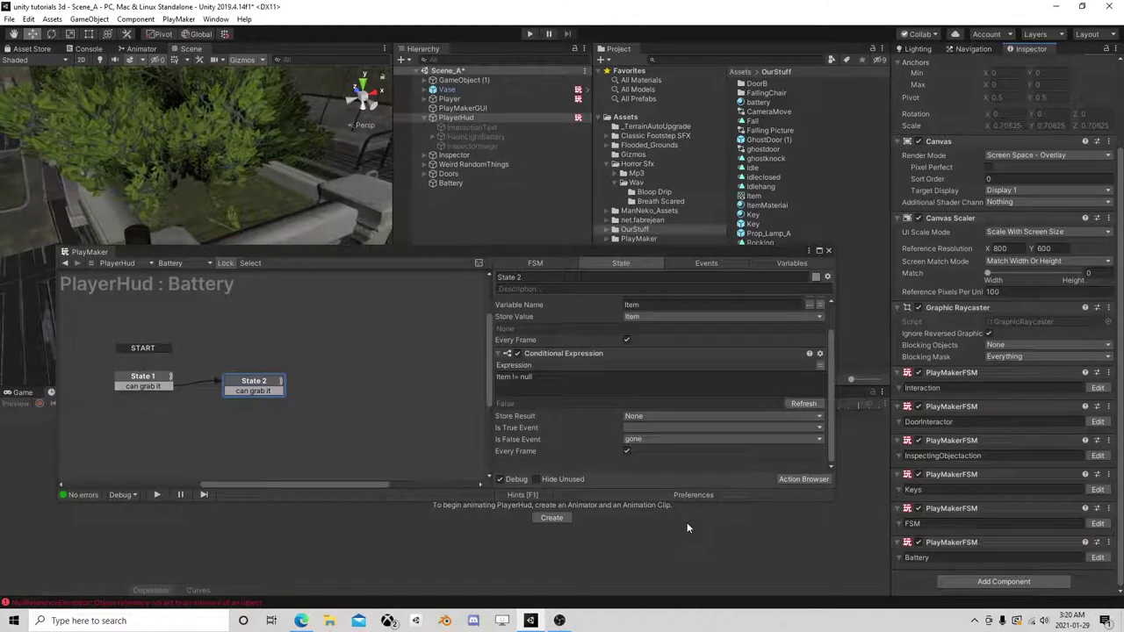
- Change State 2's "can grab it" transition to the "gone" event and link it back to State 1
{"action": "right_click", "coordinate": [268, 397]}
{"action": "mouse_move", "coordinate": [325, 431]}
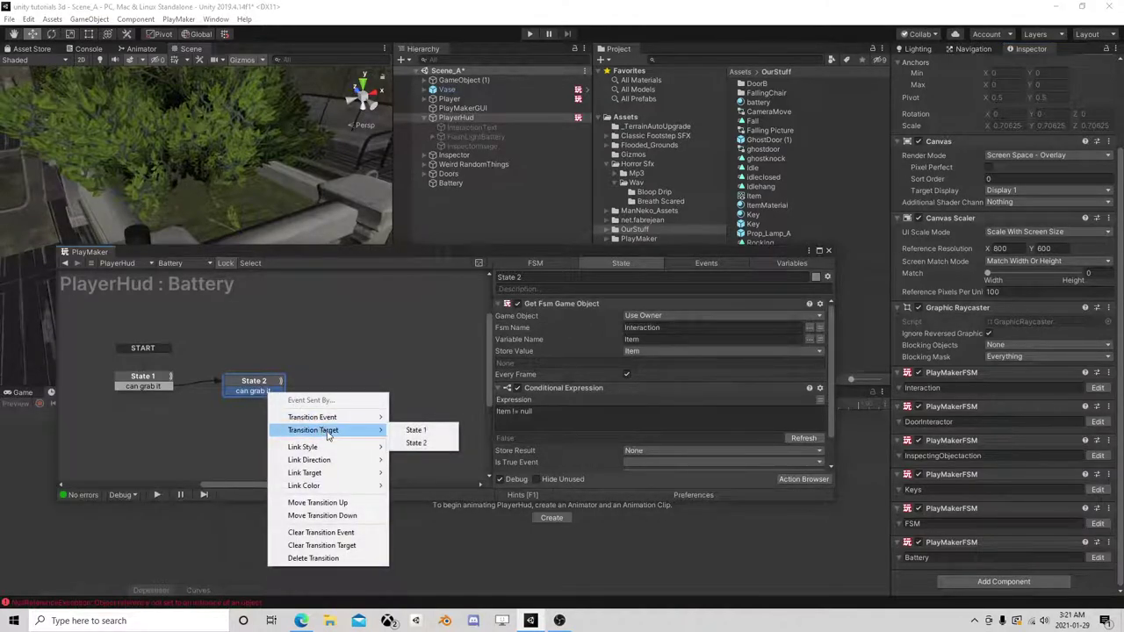
{"action": "left_click", "coordinate": [413, 430]}
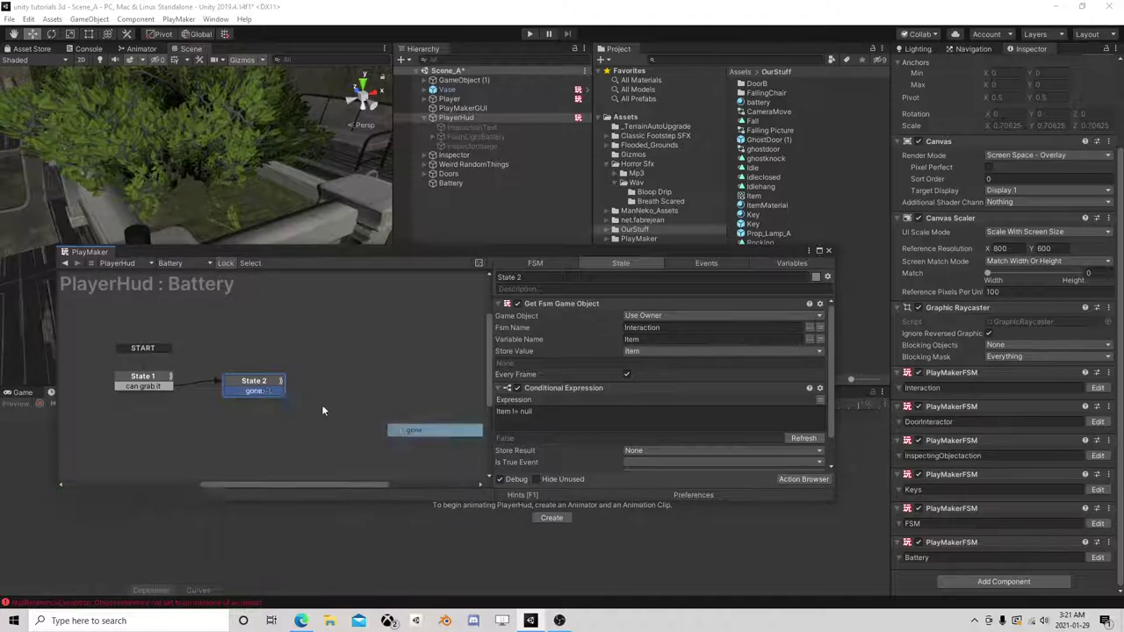
{"action": "left_click_drag", "start_coordinate": [276, 387], "coordinate": [286, 383]}
- Add a Get Key Down action to State 2 after the Conditional Expression
{"action": "left_click", "coordinate": [795, 481]}
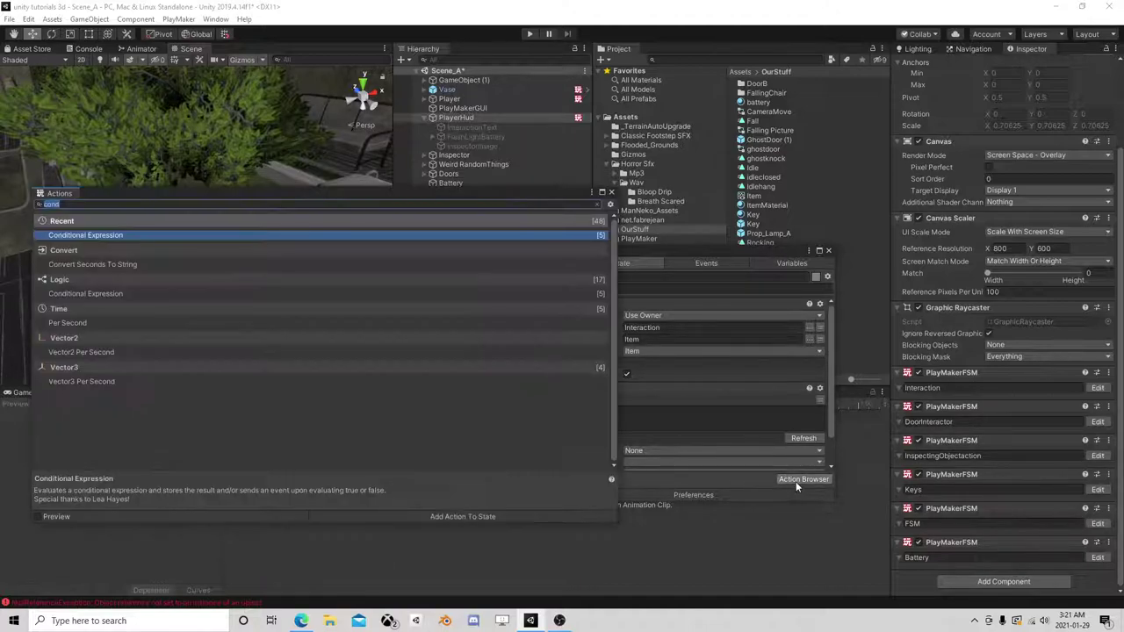
{"action": "type", "text": "get"}
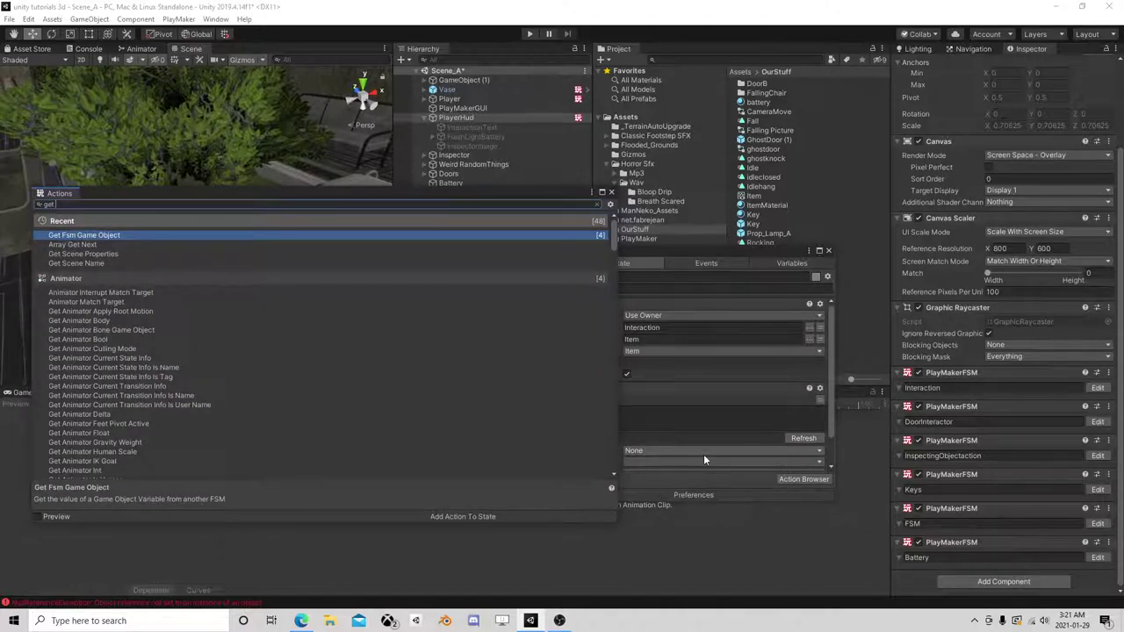
{"action": "type", "text": " key"}
{"action": "double_click", "coordinate": [95, 243]}
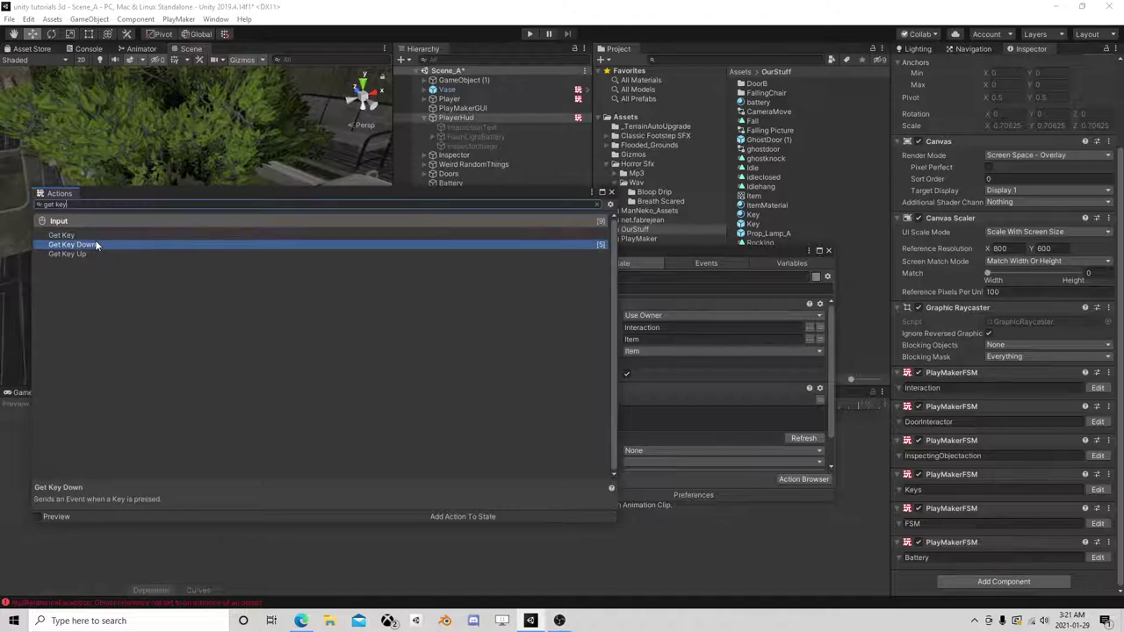
{"action": "left_click", "coordinate": [611, 192]}
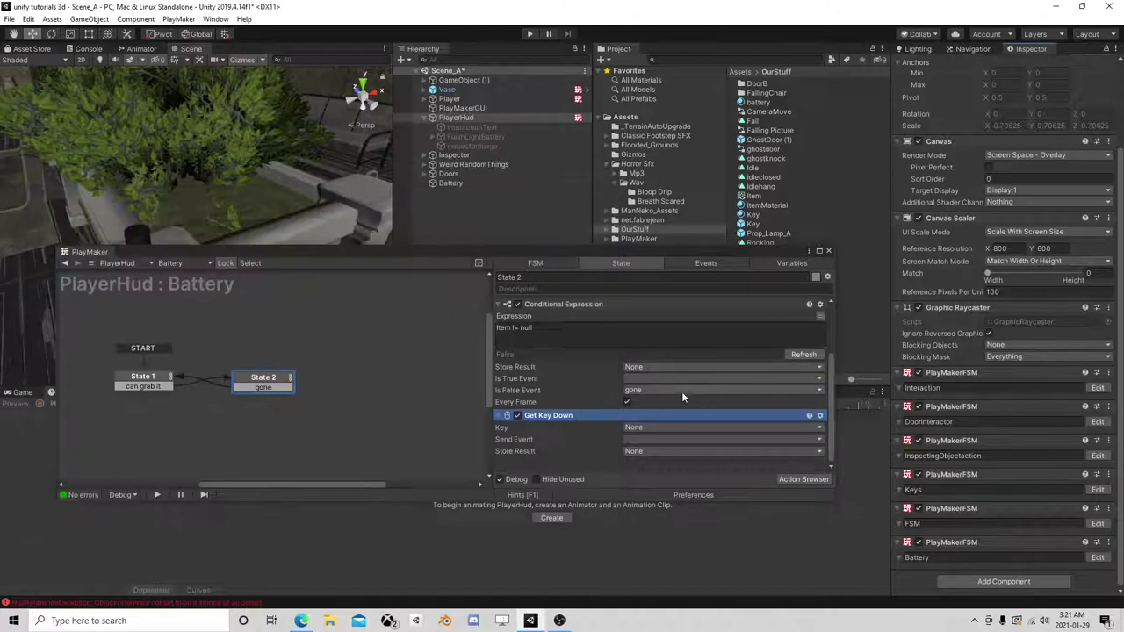
- Set Get Key Down's key to E and have it send a new event named "grab"
{"action": "left_click", "coordinate": [645, 426]}
{"action": "scroll", "coordinate": [674, 448], "scroll_direction": "down", "scroll_amount": 3}
{"action": "scroll", "coordinate": [674, 451], "scroll_direction": "down", "scroll_amount": 6}
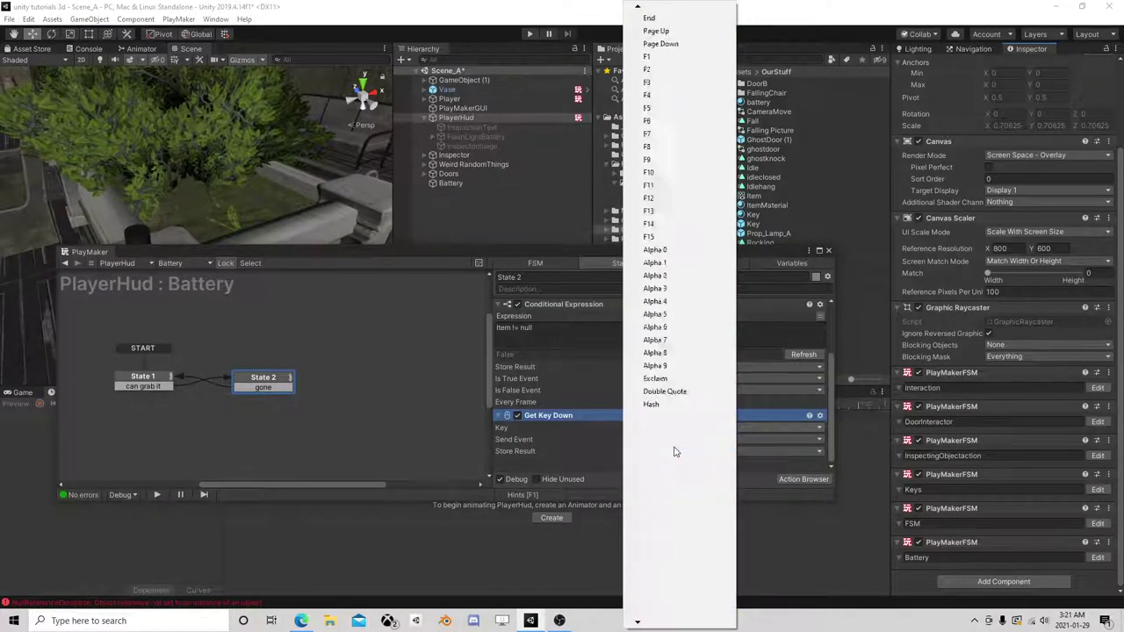
{"action": "scroll", "coordinate": [675, 451], "scroll_direction": "up", "scroll_amount": 6}
{"action": "scroll", "coordinate": [674, 451], "scroll_direction": "down", "scroll_amount": 10}
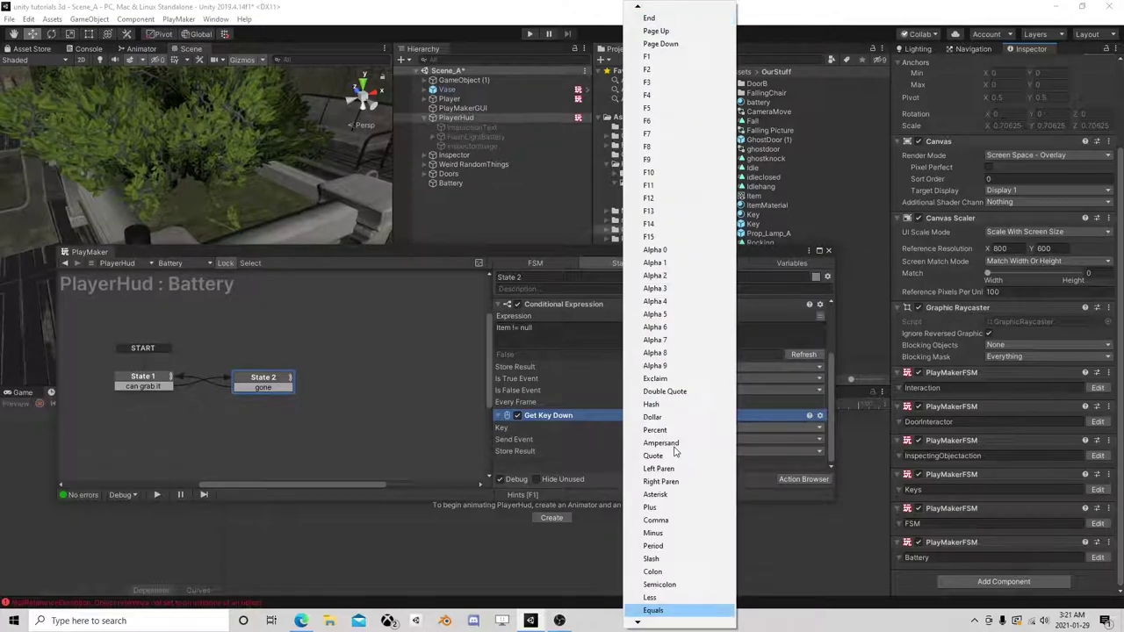
{"action": "left_click", "coordinate": [659, 610]}
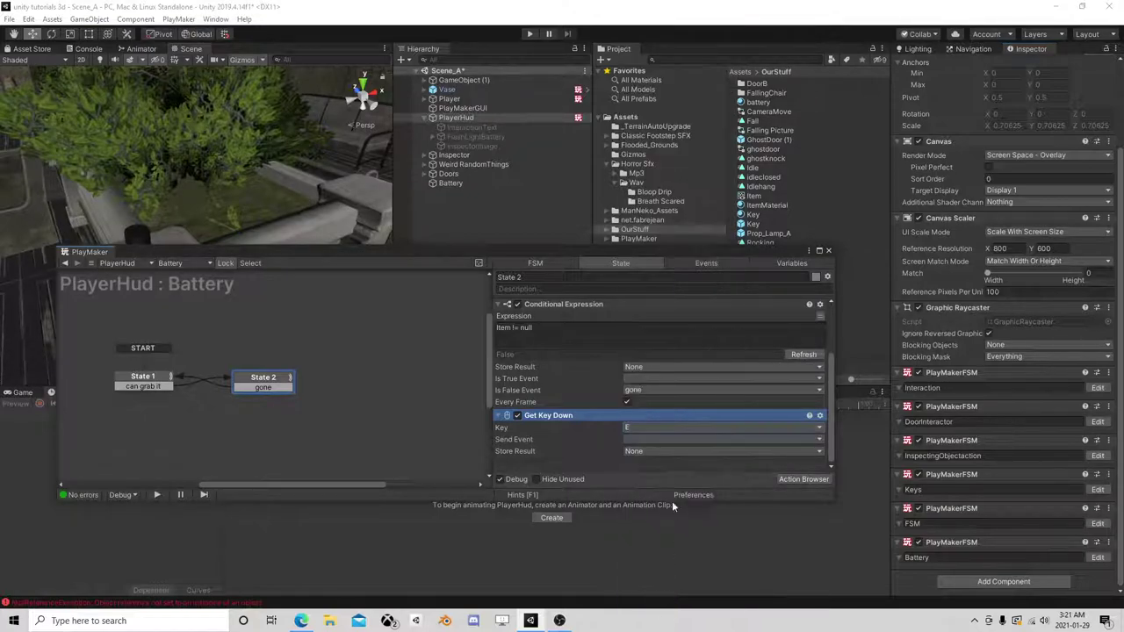
{"action": "left_click", "coordinate": [633, 439]}
{"action": "left_click", "coordinate": [672, 538]}
{"action": "type", "text": "grb"}
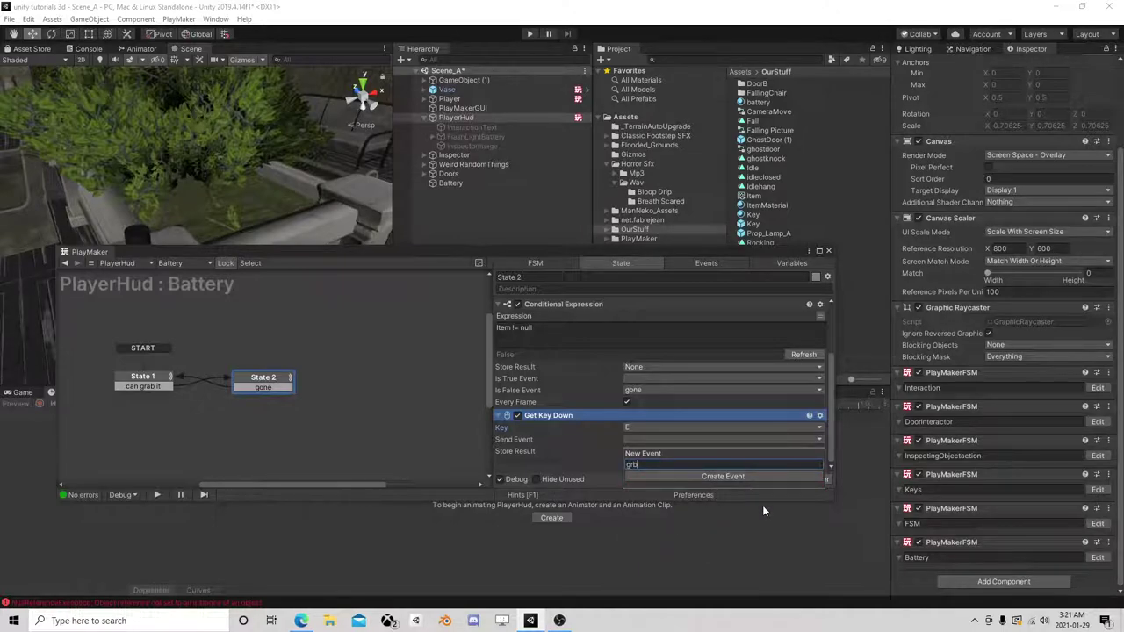
{"action": "key", "text": "BackSpace"}
{"action": "type", "text": "ab"}
{"action": "key", "text": "Return"}
- Add a "grab" transition to State 2 and link it to a new State 3 placed beside it
{"action": "right_click", "coordinate": [253, 378]}
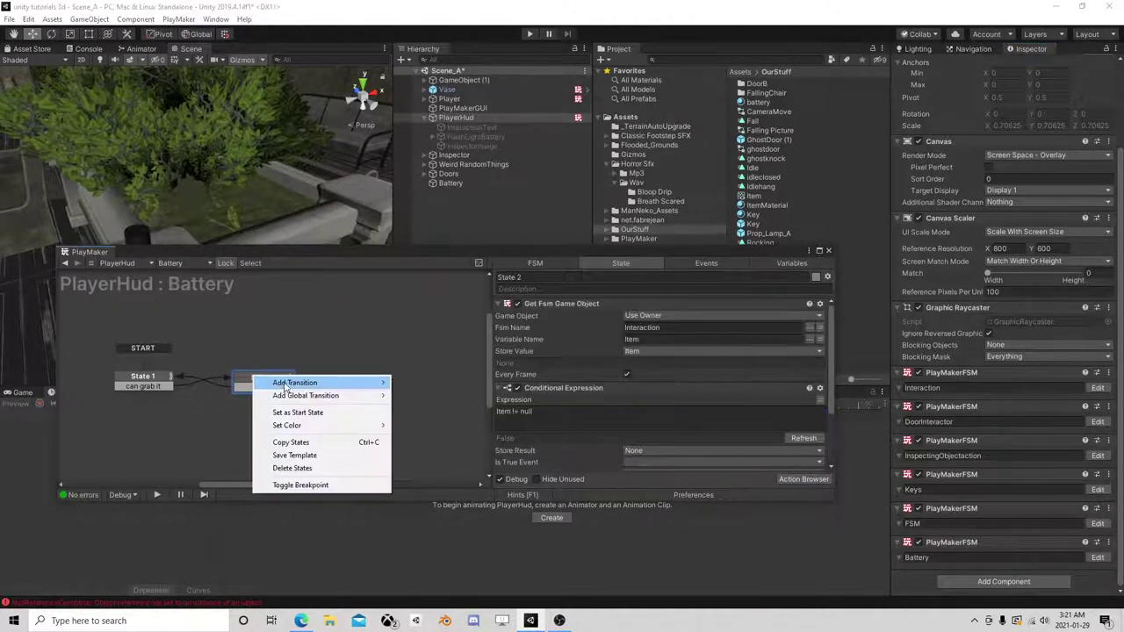
{"action": "mouse_move", "coordinate": [351, 383]}
{"action": "left_click", "coordinate": [430, 411]}
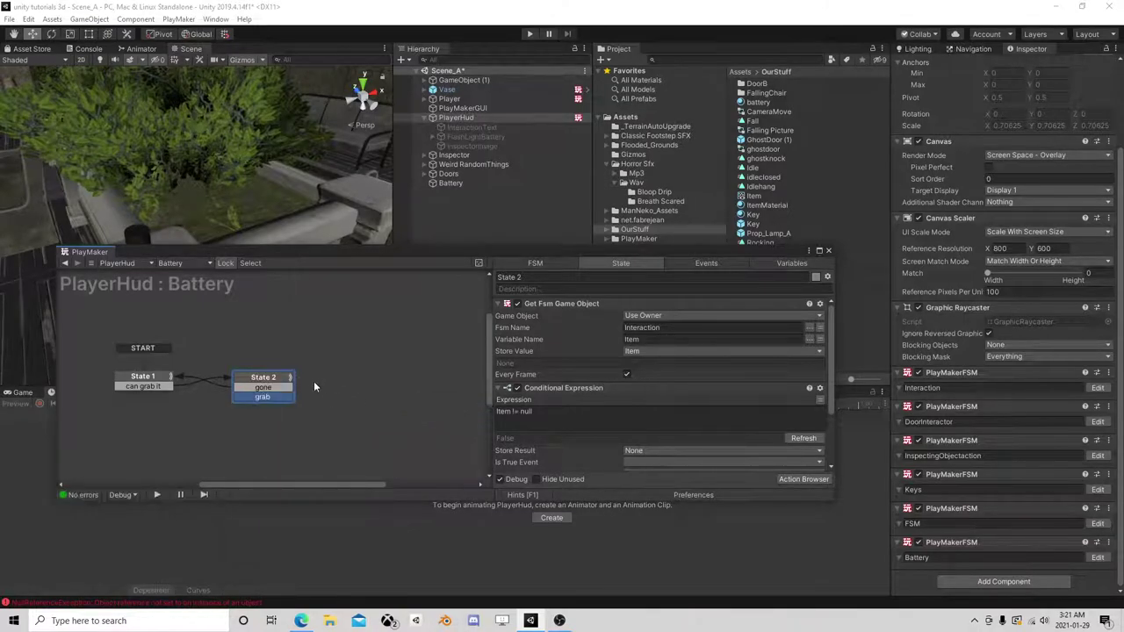
{"action": "right_click", "coordinate": [313, 381]}
{"action": "left_click", "coordinate": [334, 385]}
{"action": "left_click_drag", "start_coordinate": [280, 397], "coordinate": [343, 384]}
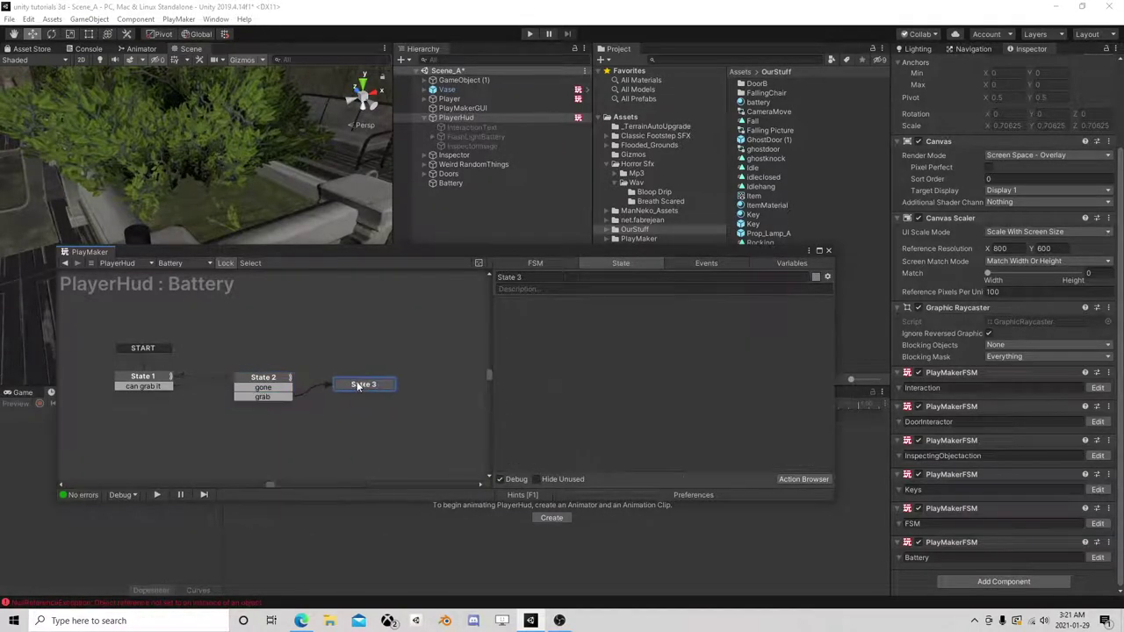
{"action": "right_click", "coordinate": [362, 383]}
{"action": "mouse_move", "coordinate": [405, 390]}
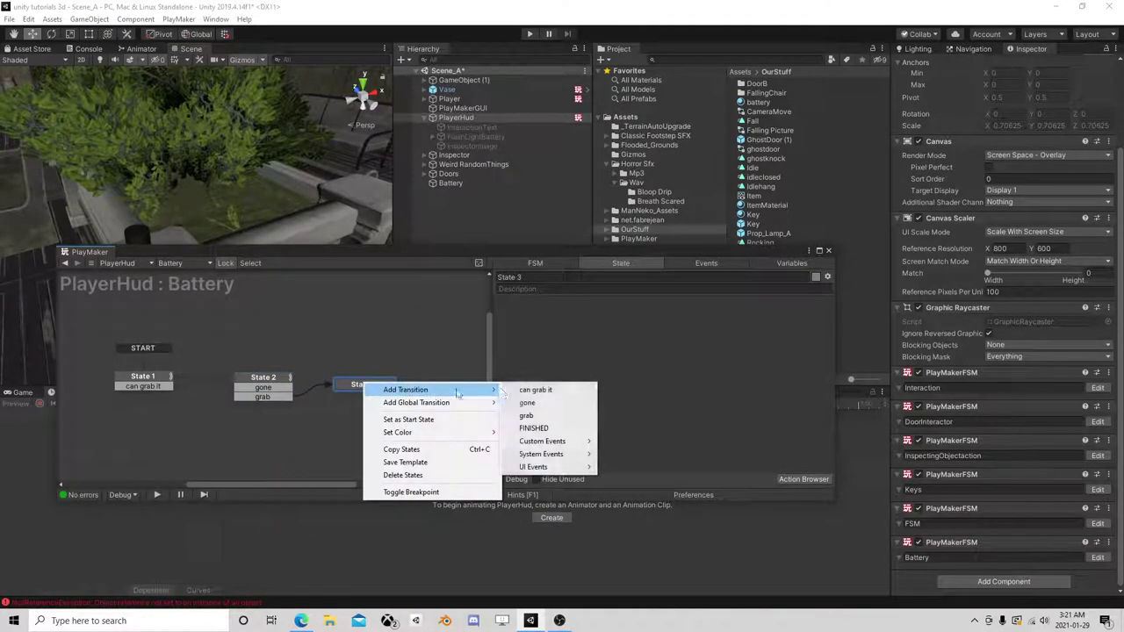
{"action": "left_click", "coordinate": [533, 428]}
{"action": "right_click", "coordinate": [372, 394]}
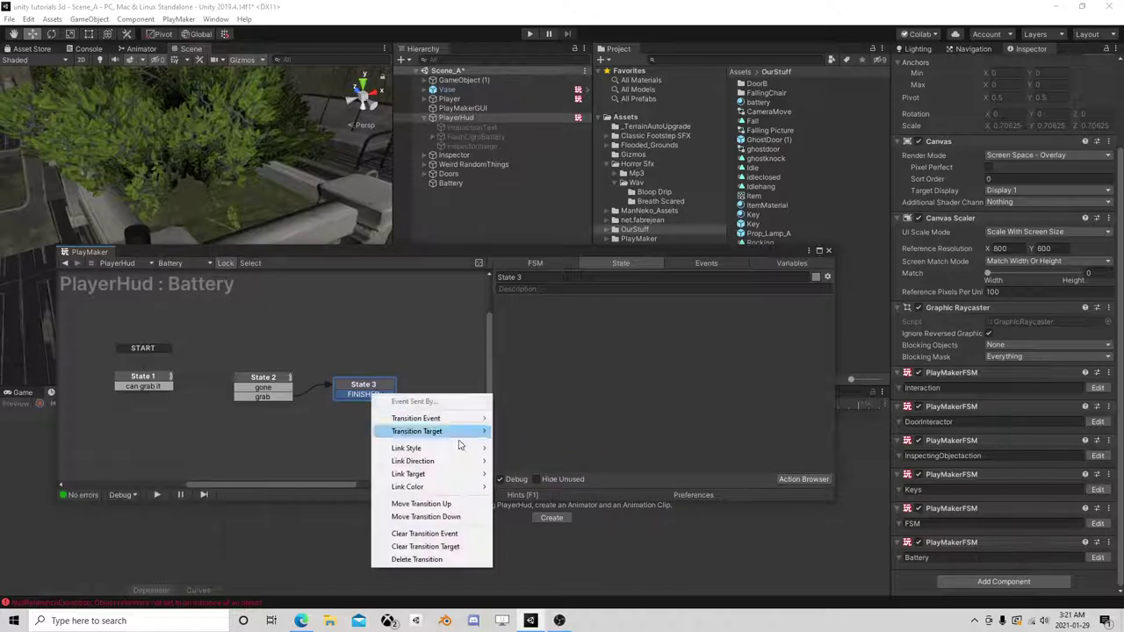
{"action": "left_click", "coordinate": [416, 560]}
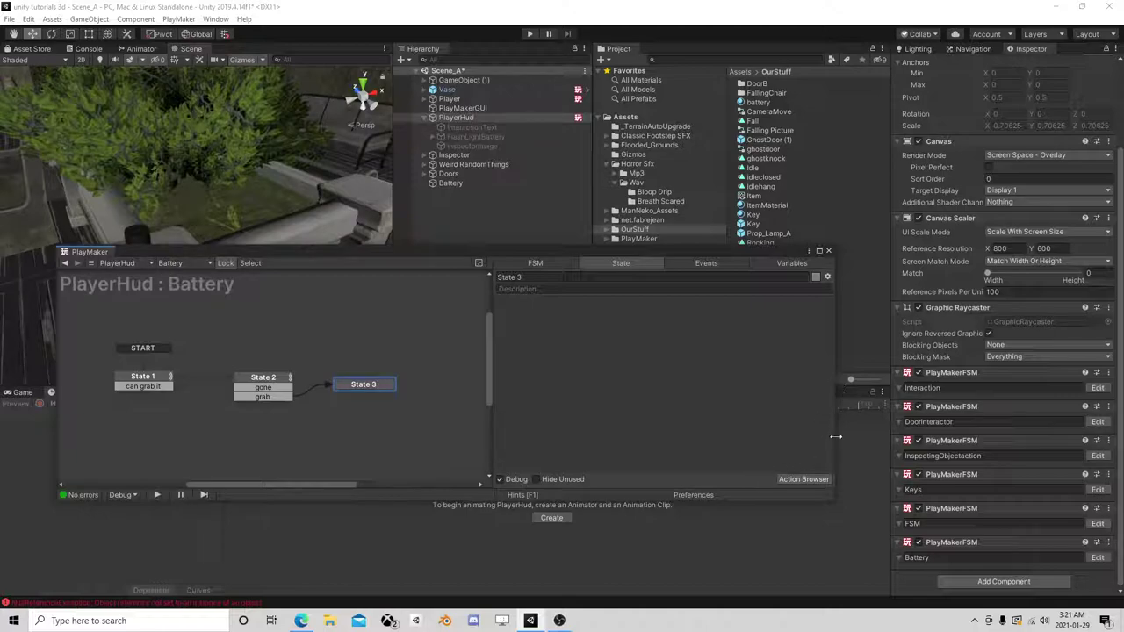
- Add a UI Slider Get Value action to State 3
{"action": "left_click", "coordinate": [803, 478]}
{"action": "type", "text": "get"}
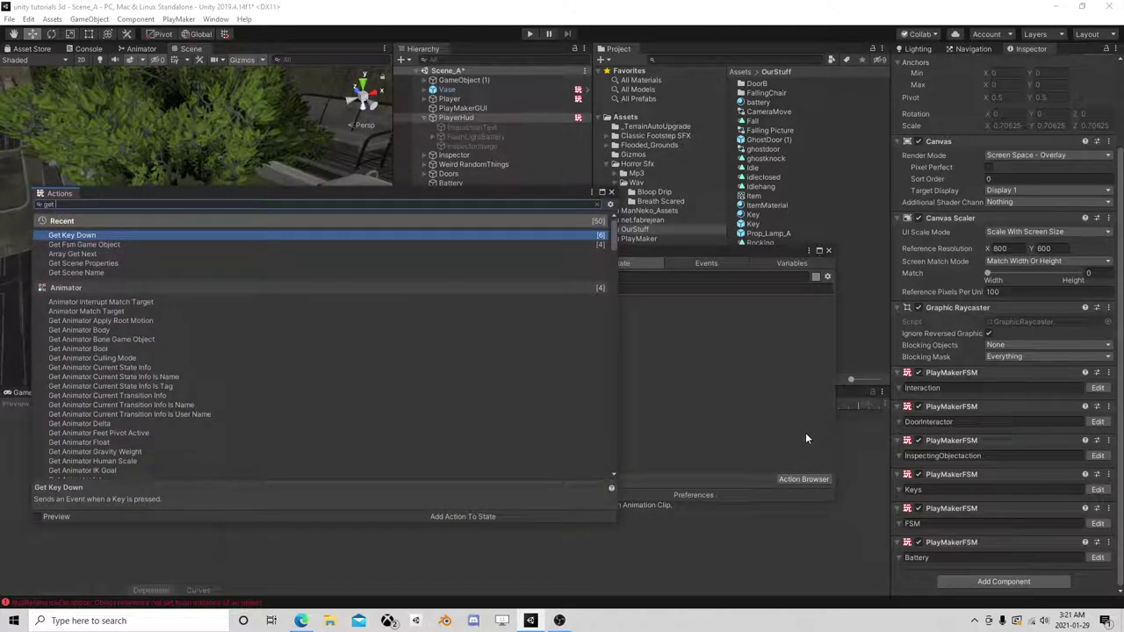
{"action": "type", "text": " sli"}
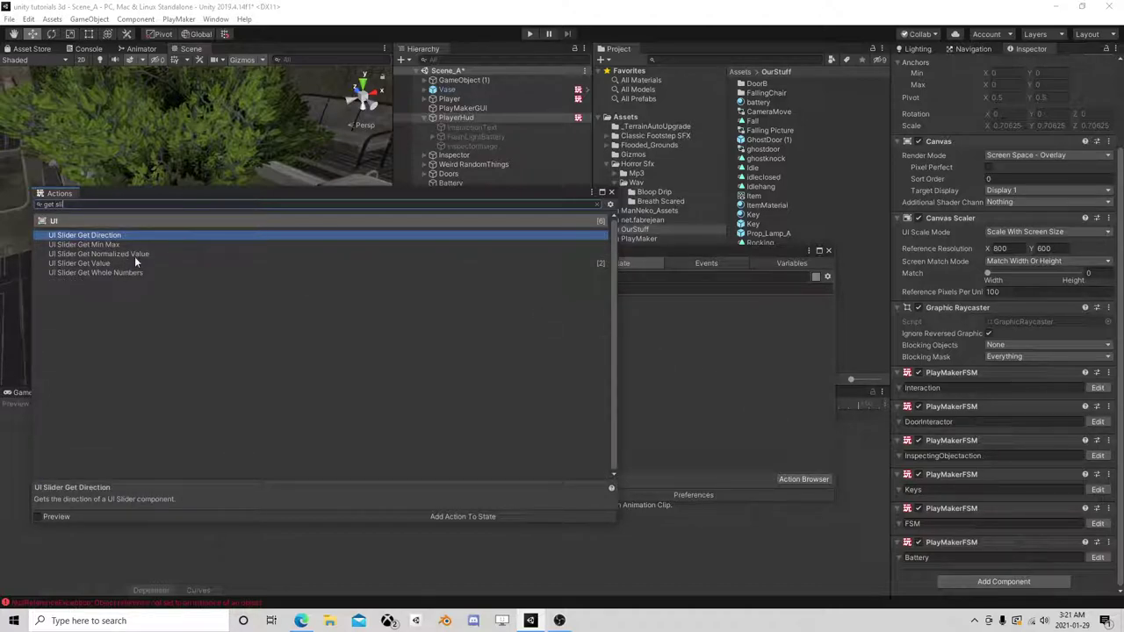
{"action": "left_click", "coordinate": [114, 264]}
{"action": "double_click", "coordinate": [114, 264]}
{"action": "left_click", "coordinate": [613, 192]}
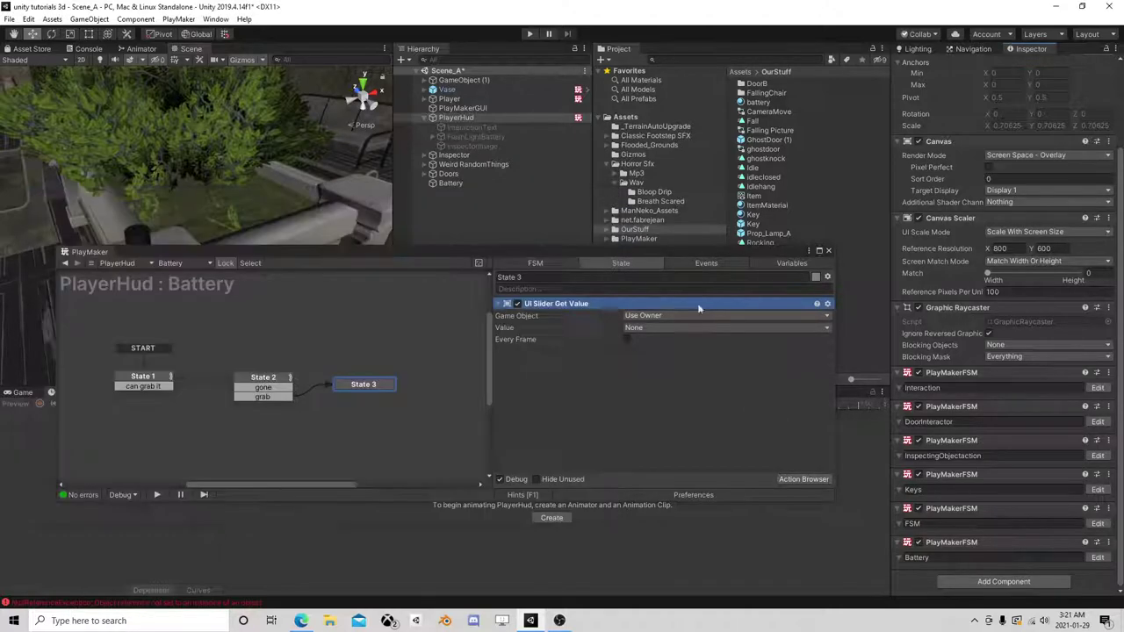
- Point State 3's UI Slider Get Value action at the specified game object FlashLightBattery
{"action": "left_click", "coordinate": [669, 315]}
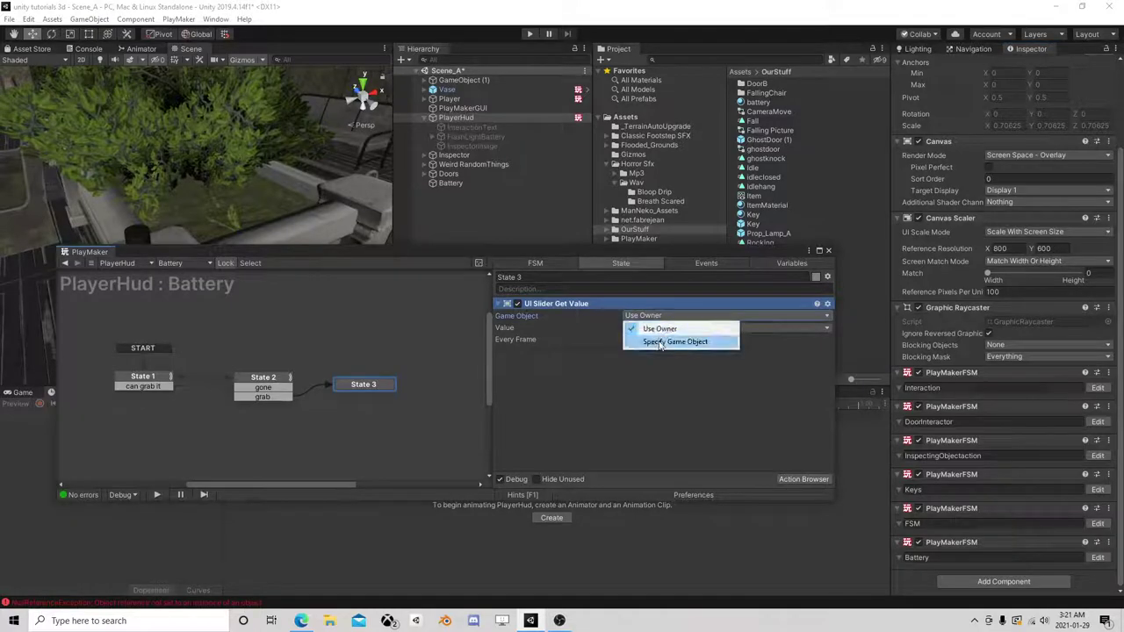
{"action": "left_click", "coordinate": [672, 338]}
{"action": "left_click", "coordinate": [828, 331]}
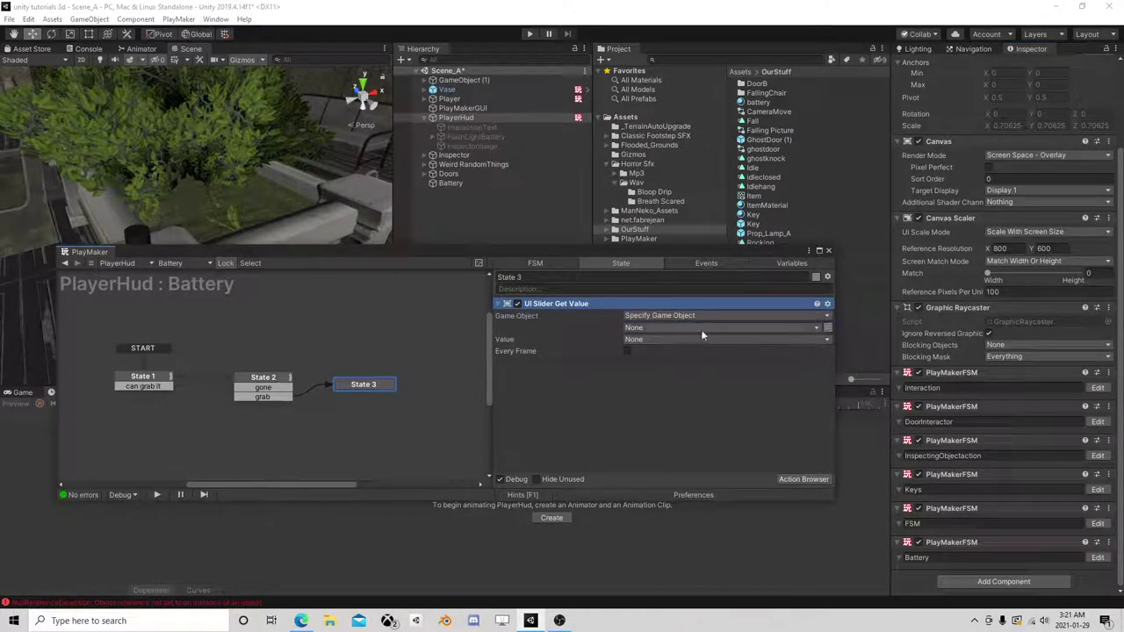
{"action": "left_click", "coordinate": [701, 328]}
{"action": "mouse_move", "coordinate": [676, 366]}
{"action": "left_click", "coordinate": [781, 367]}
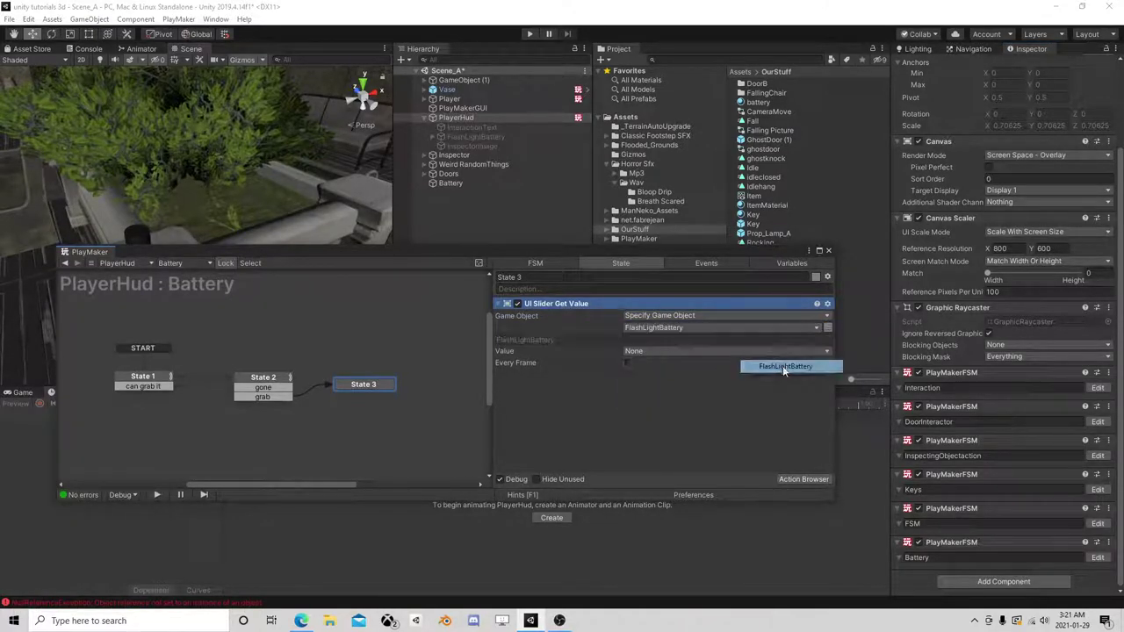
- Store the slider's value from UI Slider Get Value in a new variable named "Current Value"
{"action": "left_click", "coordinate": [652, 353]}
{"action": "left_click", "coordinate": [671, 381]}
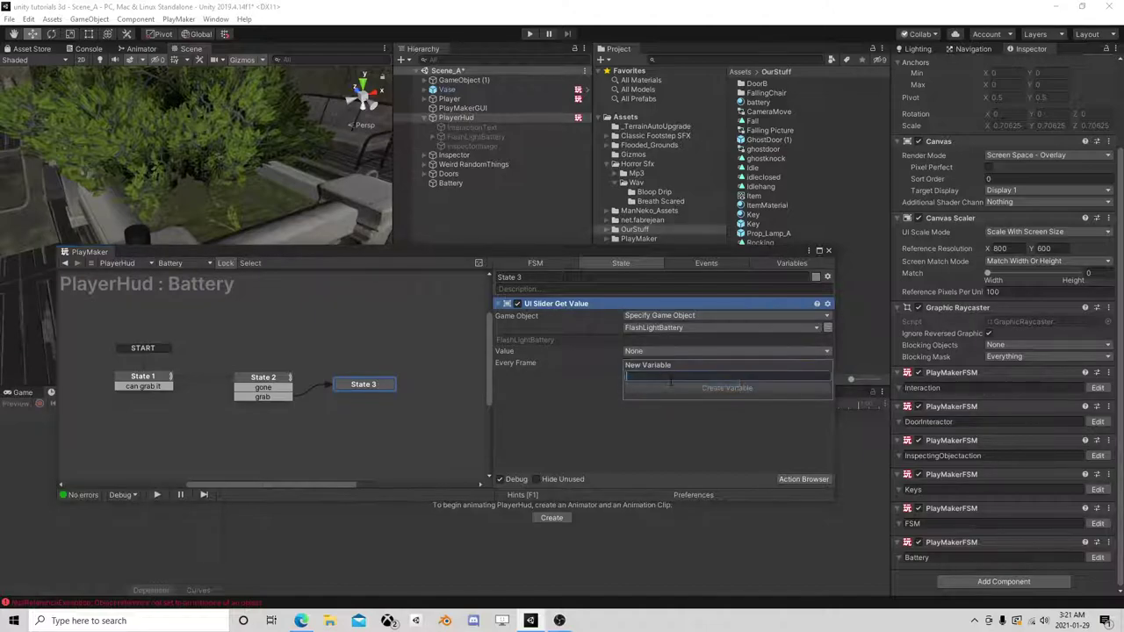
{"action": "type", "text": "Current Value"}
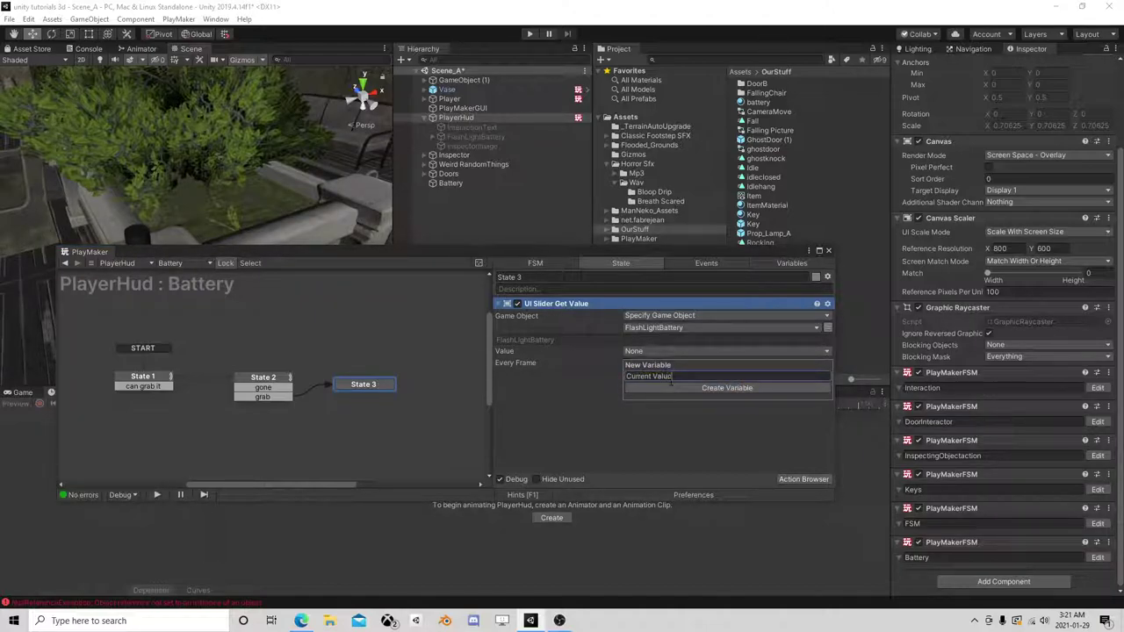
{"action": "left_click", "coordinate": [670, 384]}
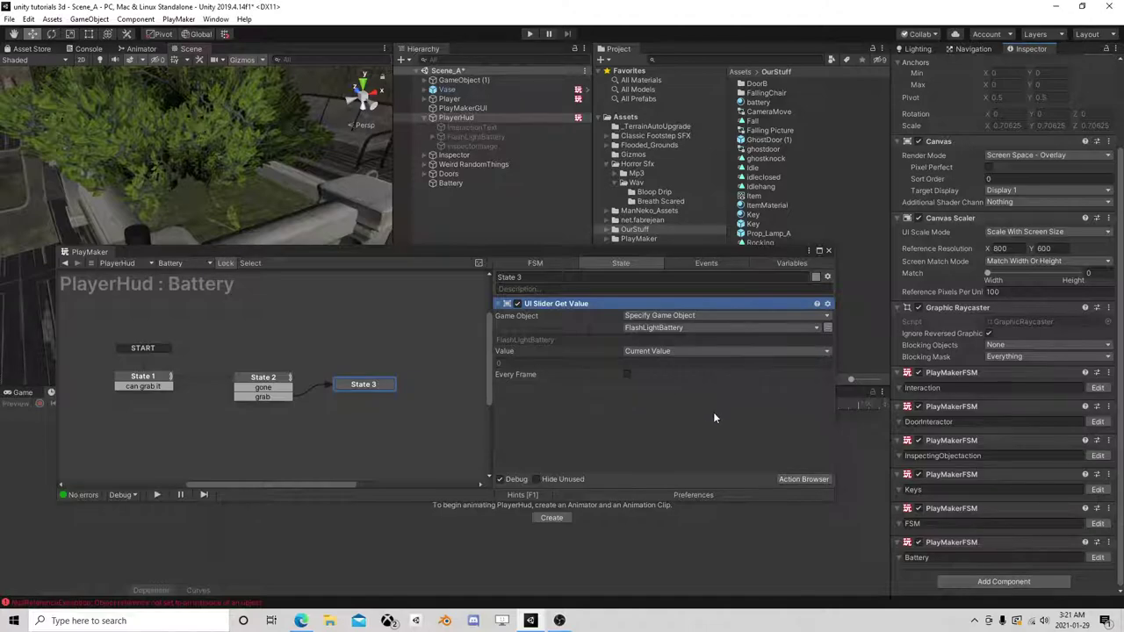
{"action": "left_click", "coordinate": [796, 478]}
{"action": "type", "text": "int"}
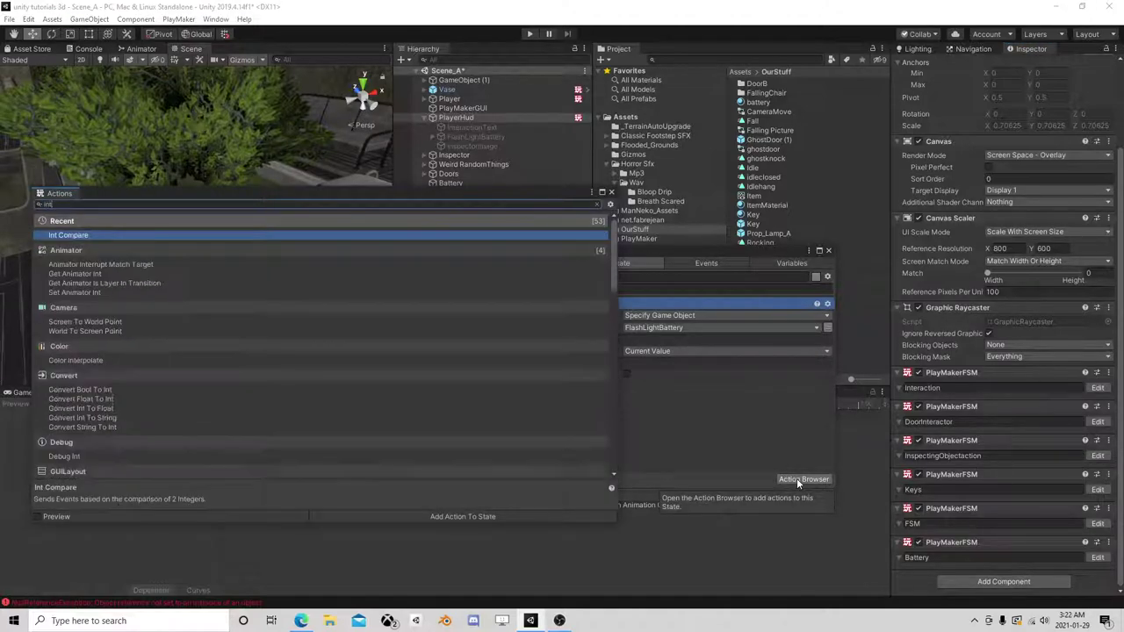
{"action": "type", "text": " add"}
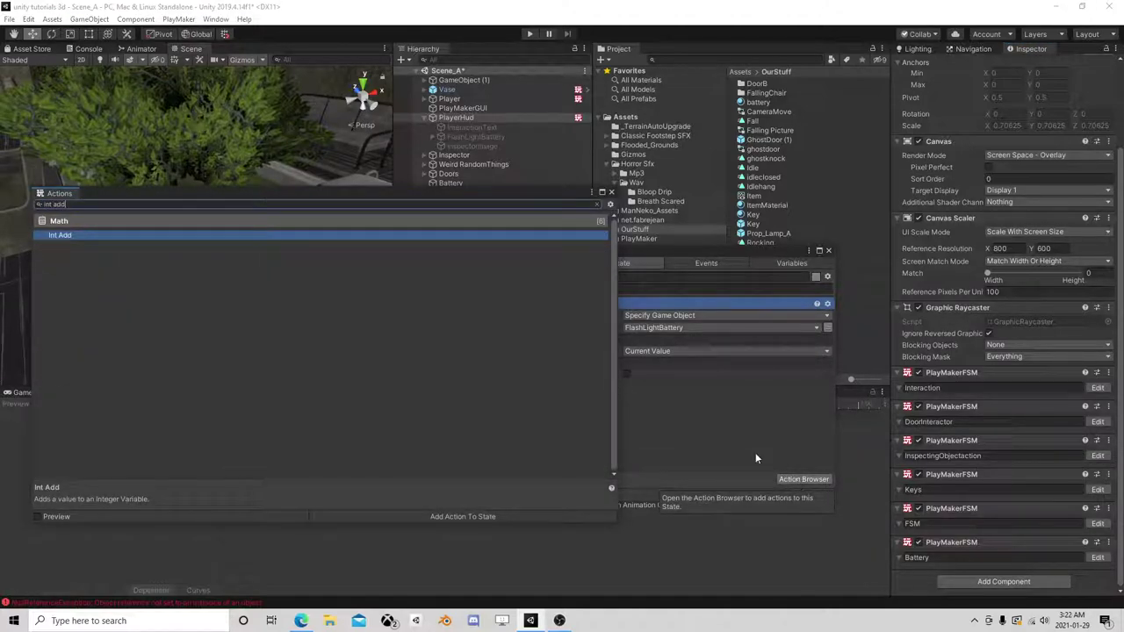
{"action": "double_click", "coordinate": [127, 235]}
{"action": "left_click", "coordinate": [611, 192]}
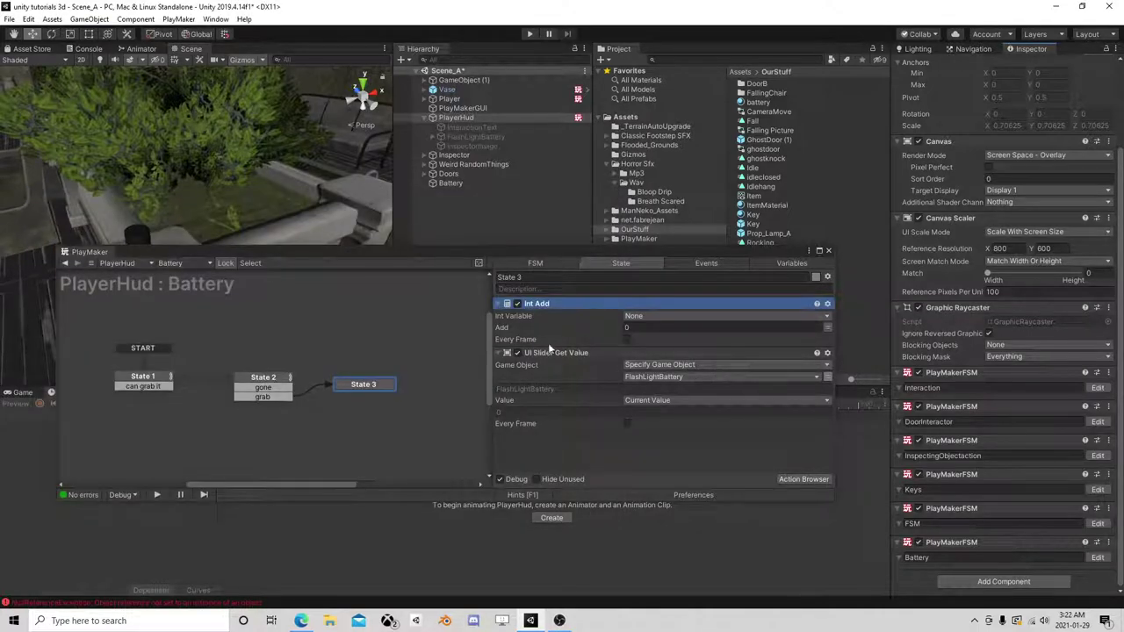
{"action": "left_click_drag", "start_coordinate": [573, 308], "coordinate": [651, 340]}
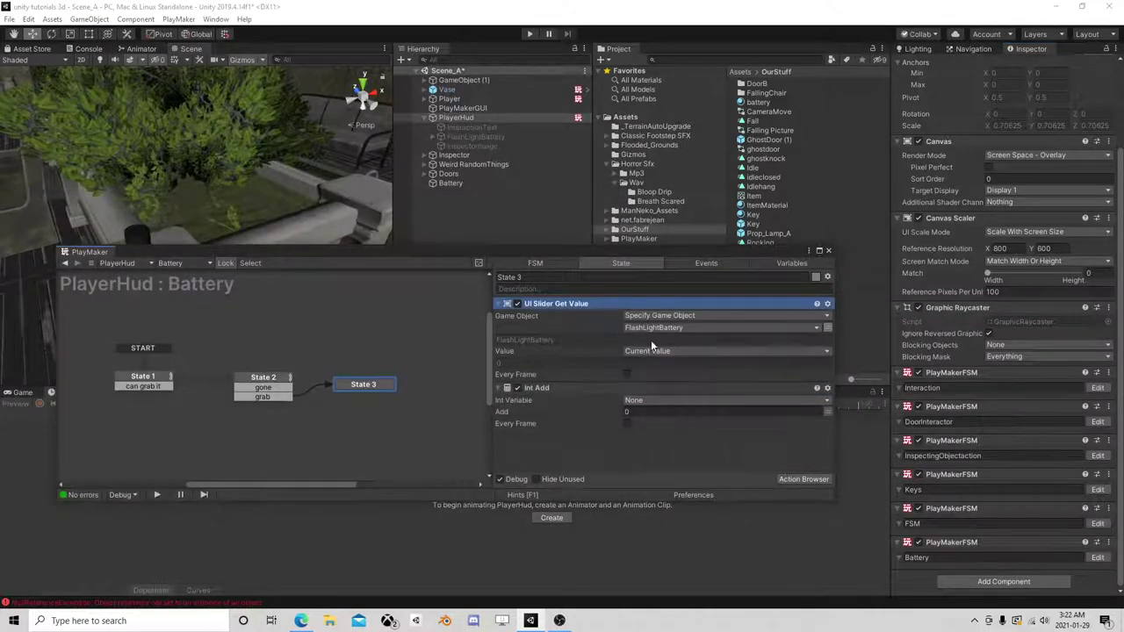
{"action": "left_click", "coordinate": [652, 400]}
{"action": "left_click", "coordinate": [573, 461]}
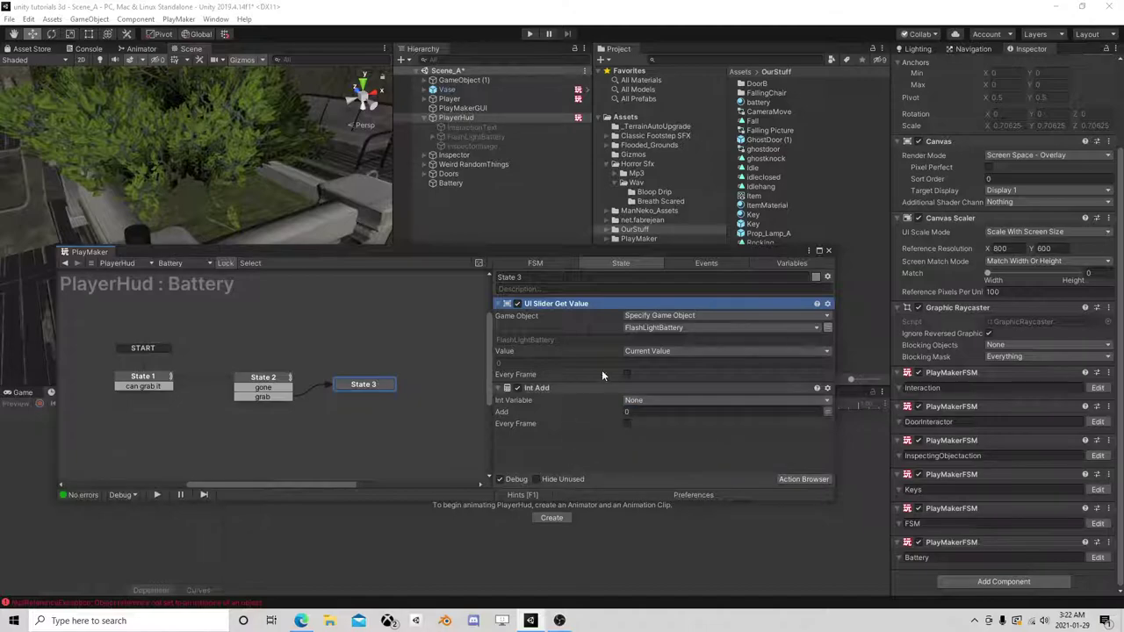
{"action": "left_click", "coordinate": [546, 389]}
{"action": "key", "text": "Delete"}
- Add a Float Add action to State 3 and place it after UI Slider Get Value
{"action": "left_click", "coordinate": [803, 480]}
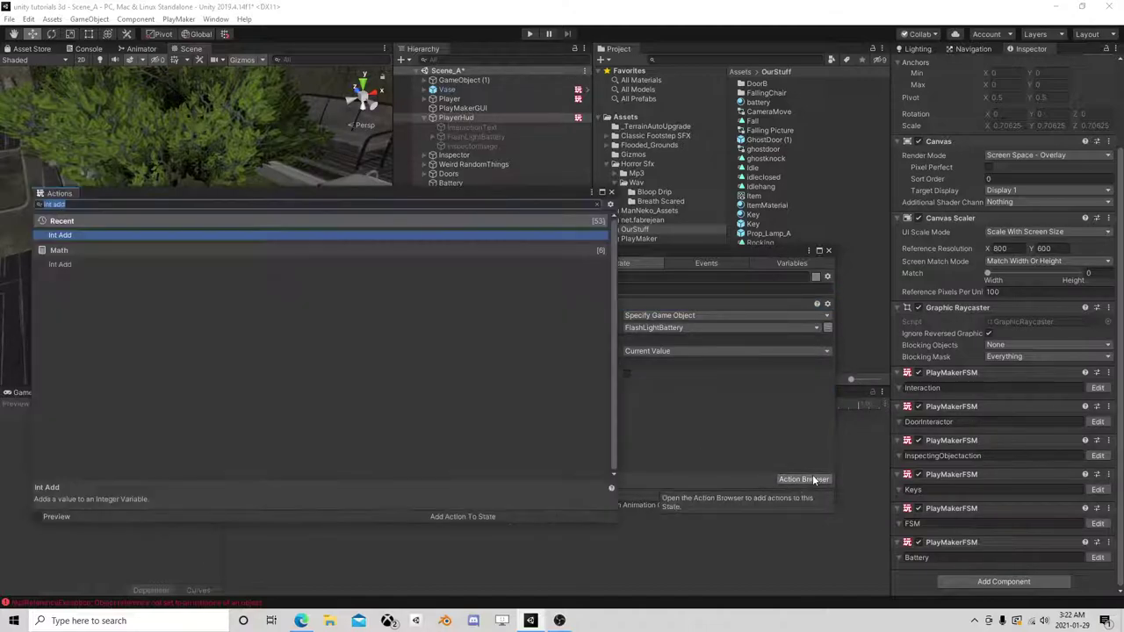
{"action": "type", "text": "float add"}
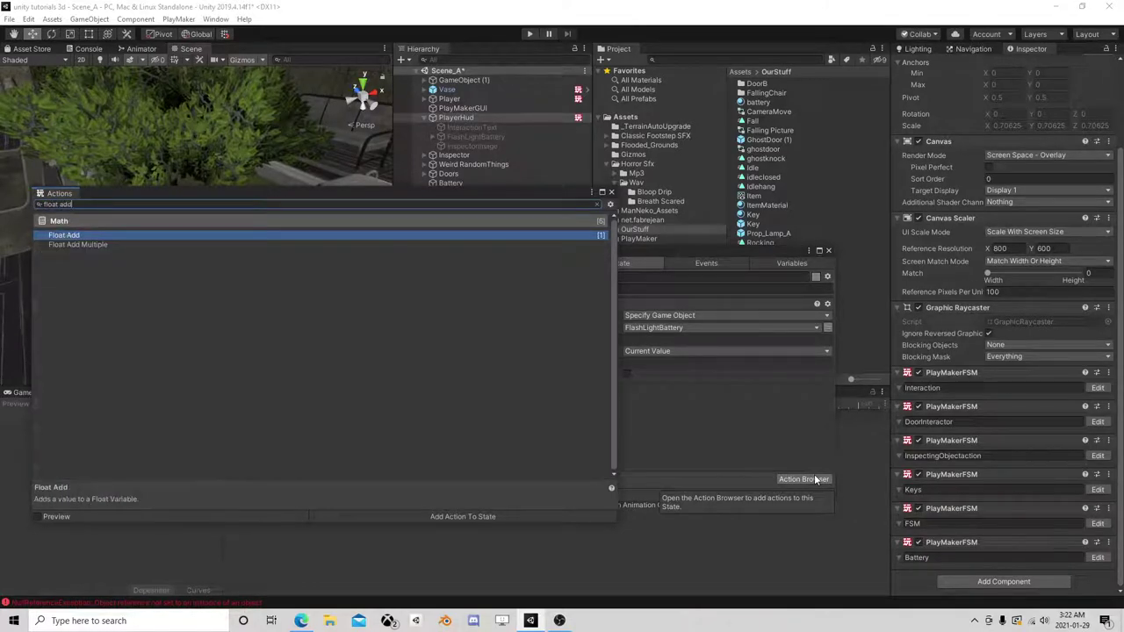
{"action": "double_click", "coordinate": [75, 234]}
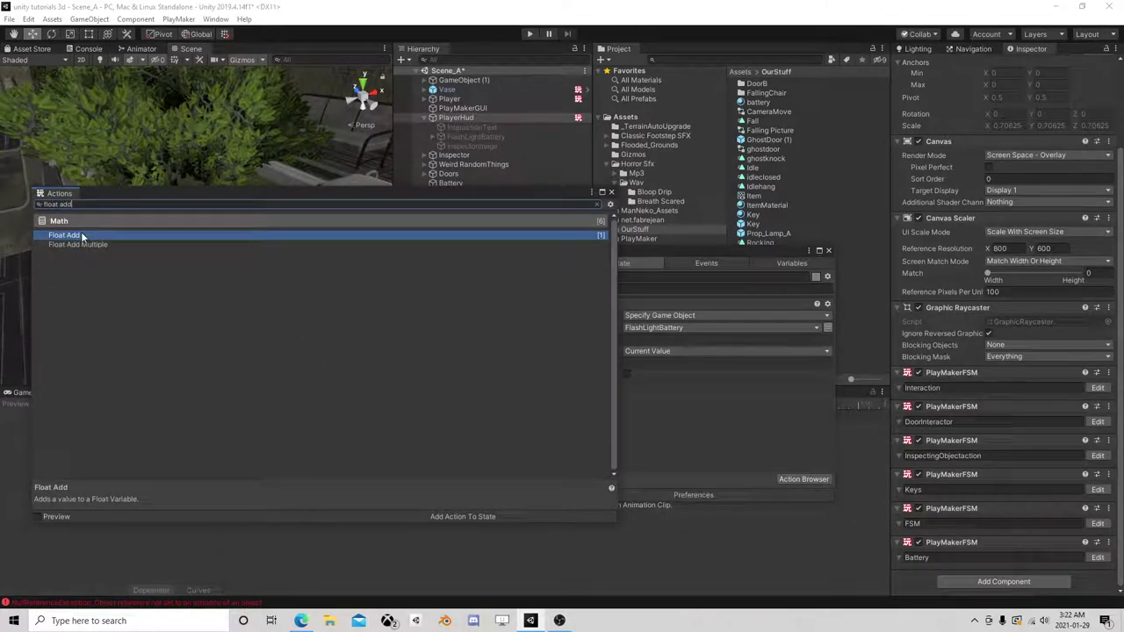
{"action": "left_click", "coordinate": [611, 192]}
{"action": "left_click_drag", "start_coordinate": [547, 306], "coordinate": [642, 427]}
- Set Float Add's float variable to Current Value and its add amount to 25
{"action": "left_click", "coordinate": [646, 399]}
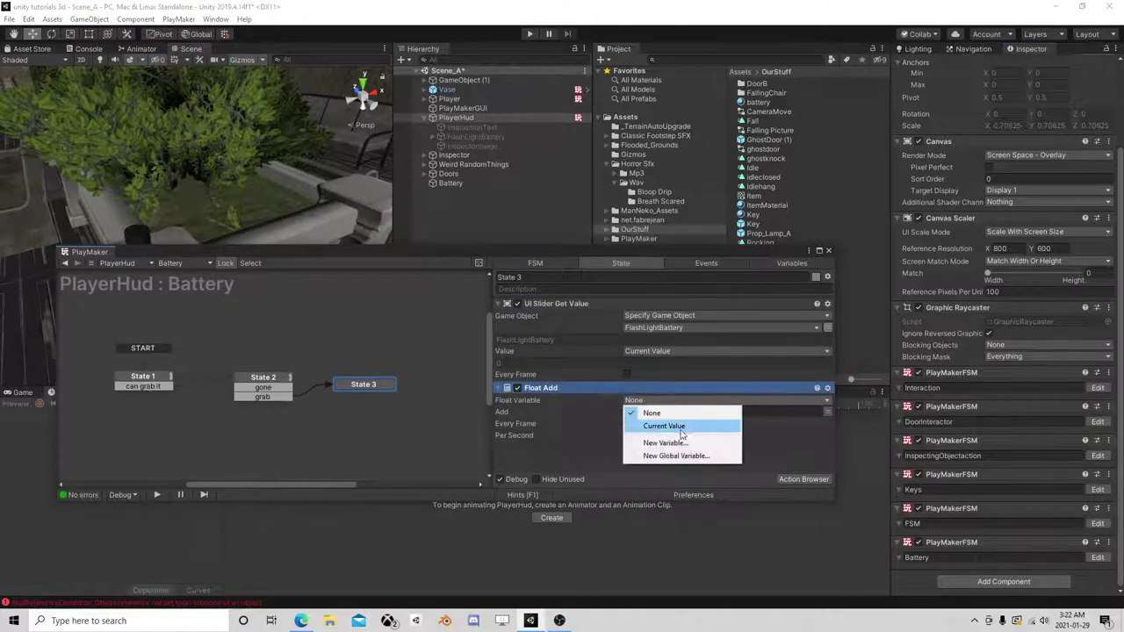
{"action": "left_click", "coordinate": [660, 426]}
{"action": "left_click", "coordinate": [663, 424]}
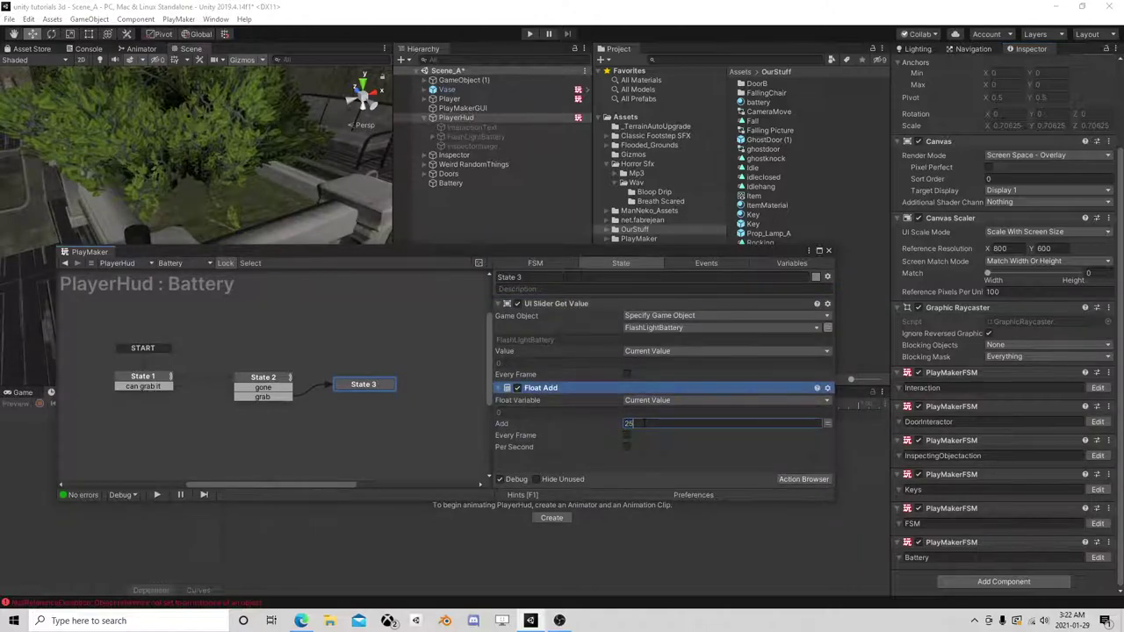
- Add a Float Clamp action to State 3 and place it after Float Add
{"action": "left_click", "coordinate": [806, 478]}
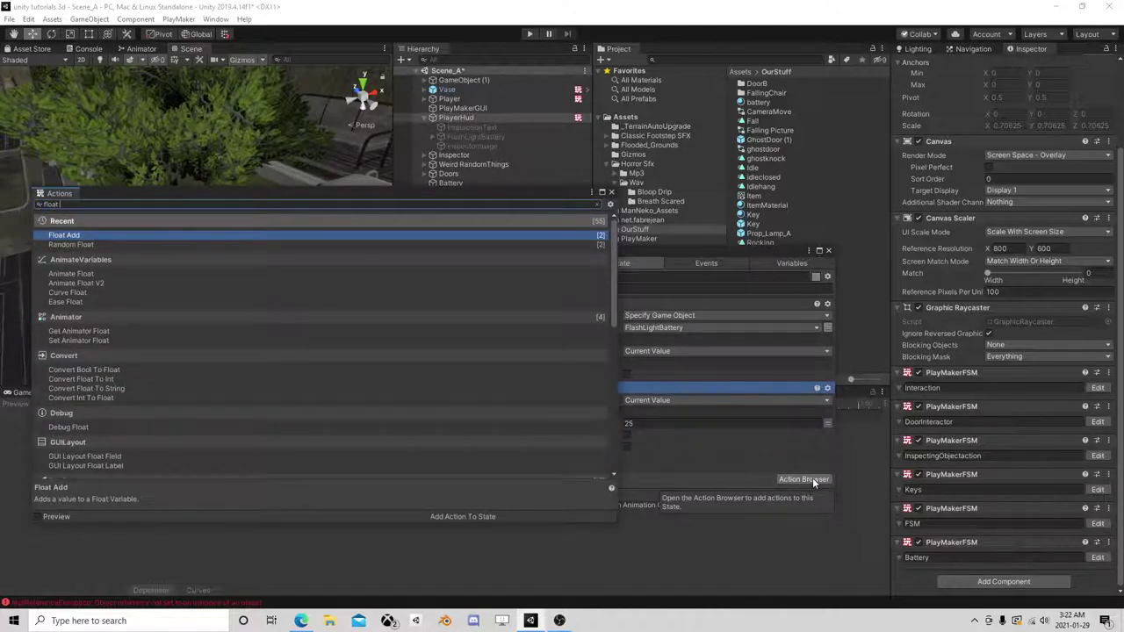
{"action": "type", "text": "float clamp"}
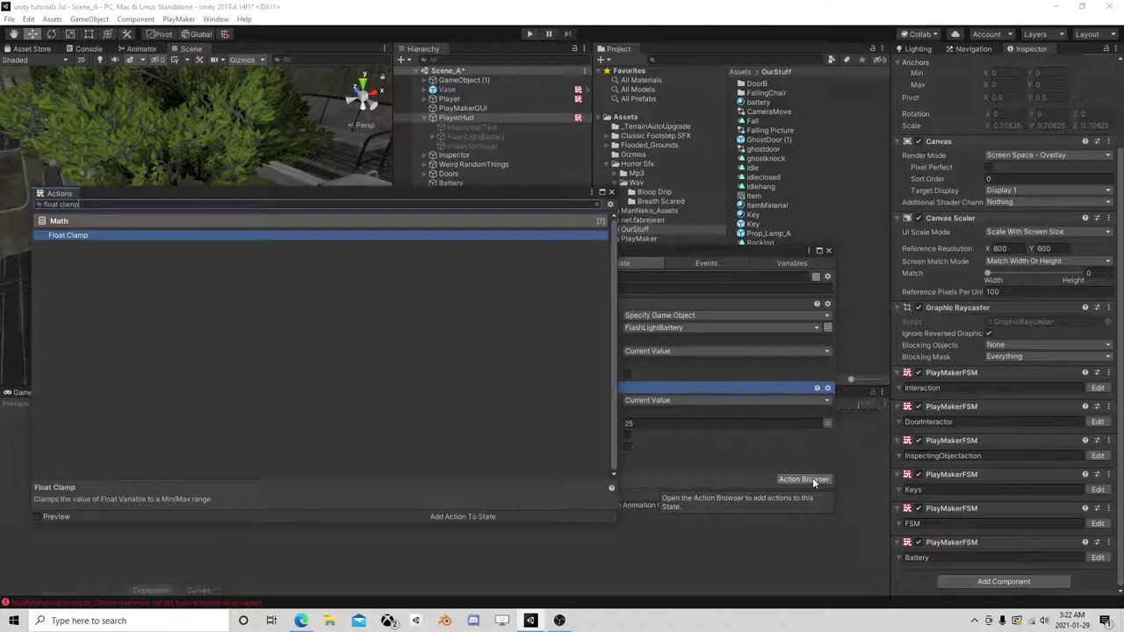
{"action": "double_click", "coordinate": [105, 236]}
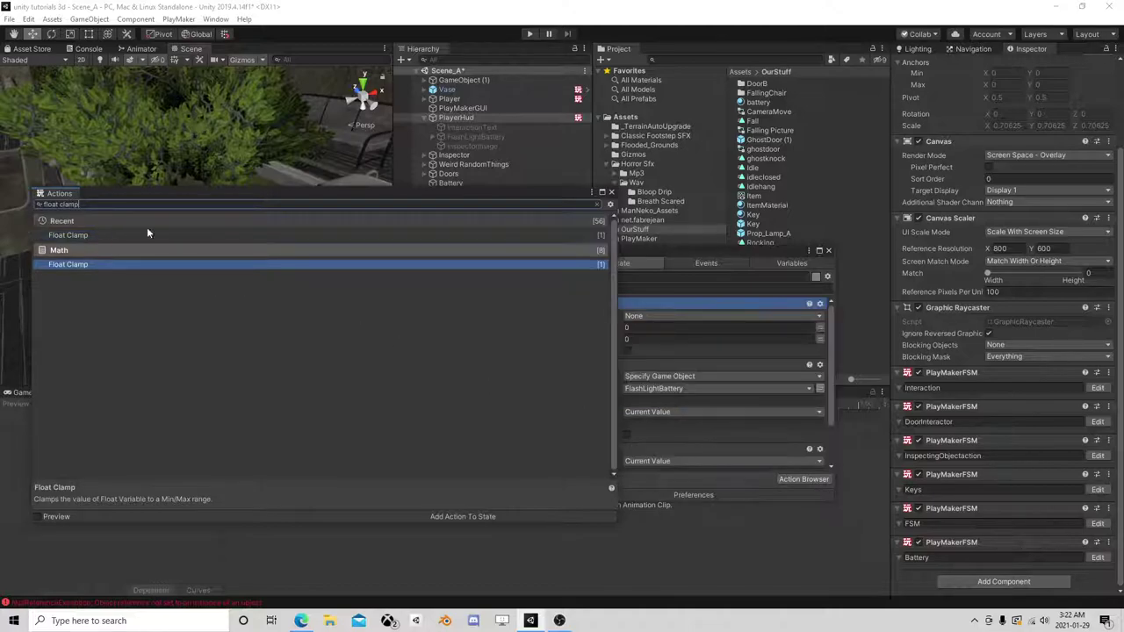
{"action": "left_click", "coordinate": [611, 191]}
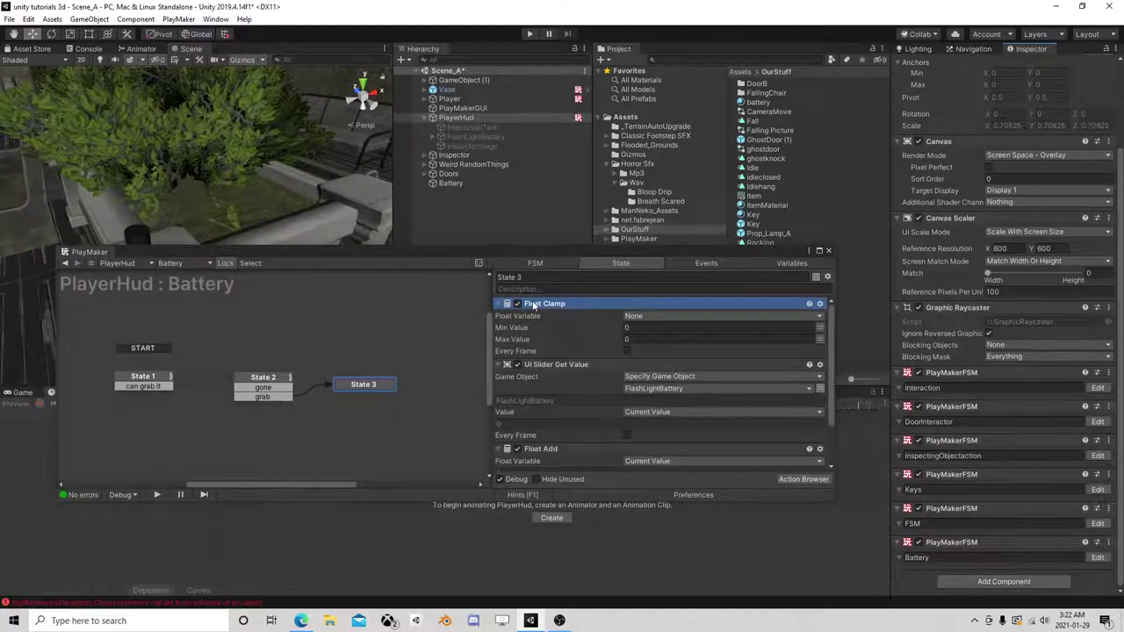
{"action": "left_click_drag", "start_coordinate": [534, 305], "coordinate": [575, 463]}
- Set Float Clamp's float variable to Current Value and its maximum value to 50
{"action": "scroll", "coordinate": [629, 440], "scroll_direction": "down", "scroll_amount": 2}
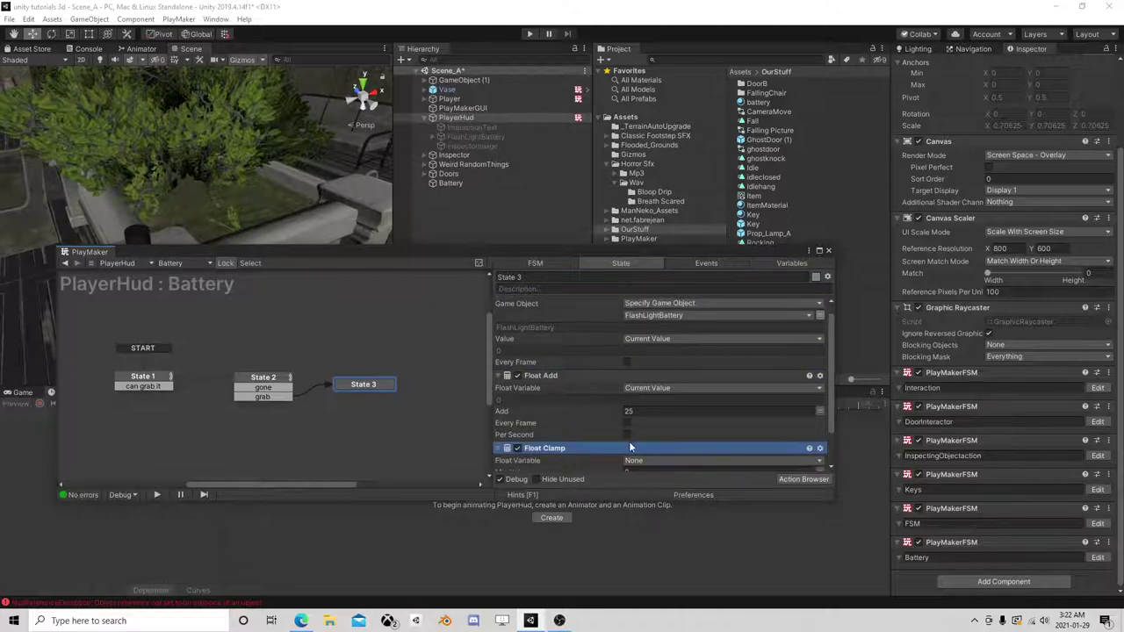
{"action": "left_click", "coordinate": [644, 416]}
{"action": "left_click", "coordinate": [678, 441]}
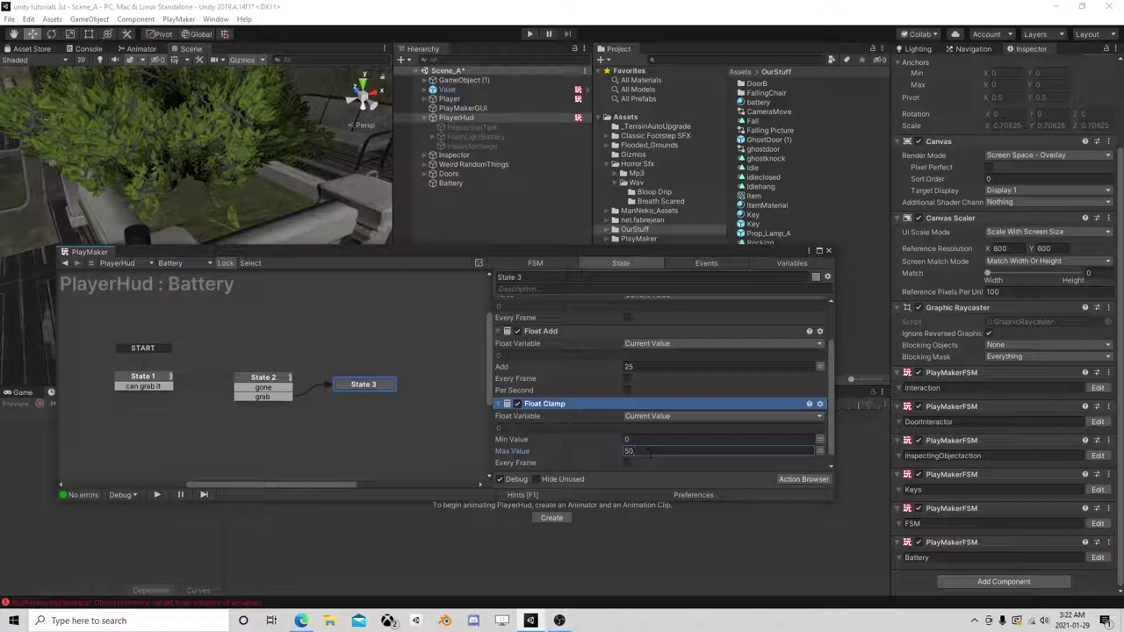
- Add a UI Slider Set Value action to State 3 and move it to the end of the action list
{"action": "scroll", "coordinate": [661, 449], "scroll_direction": "down", "scroll_amount": 1}
{"action": "left_click", "coordinate": [803, 479]}
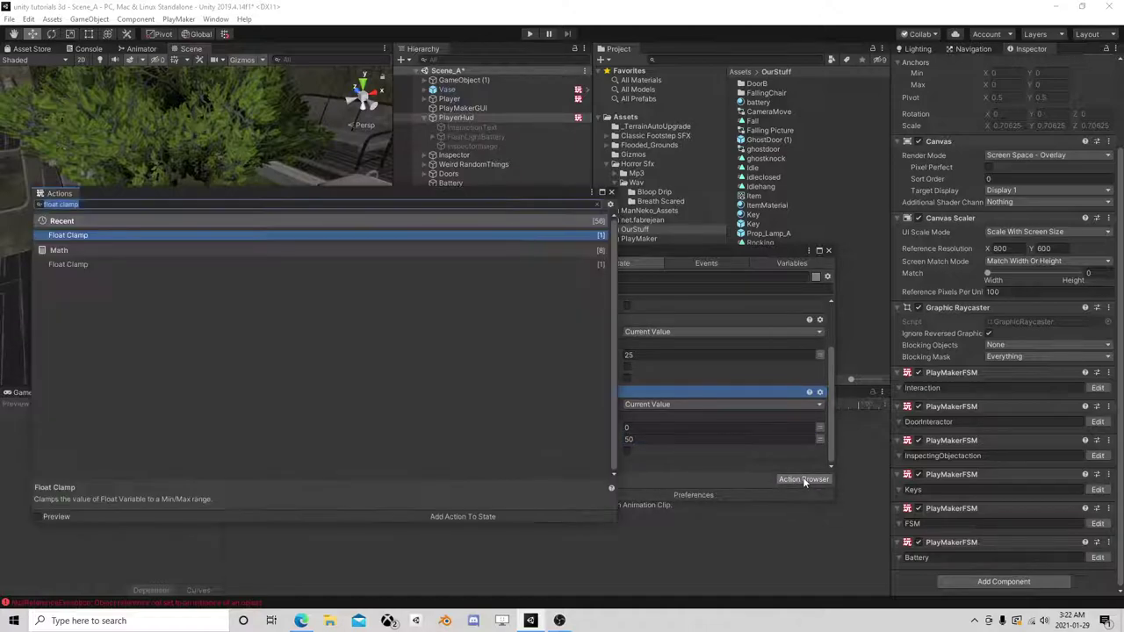
{"action": "type", "text": "set"}
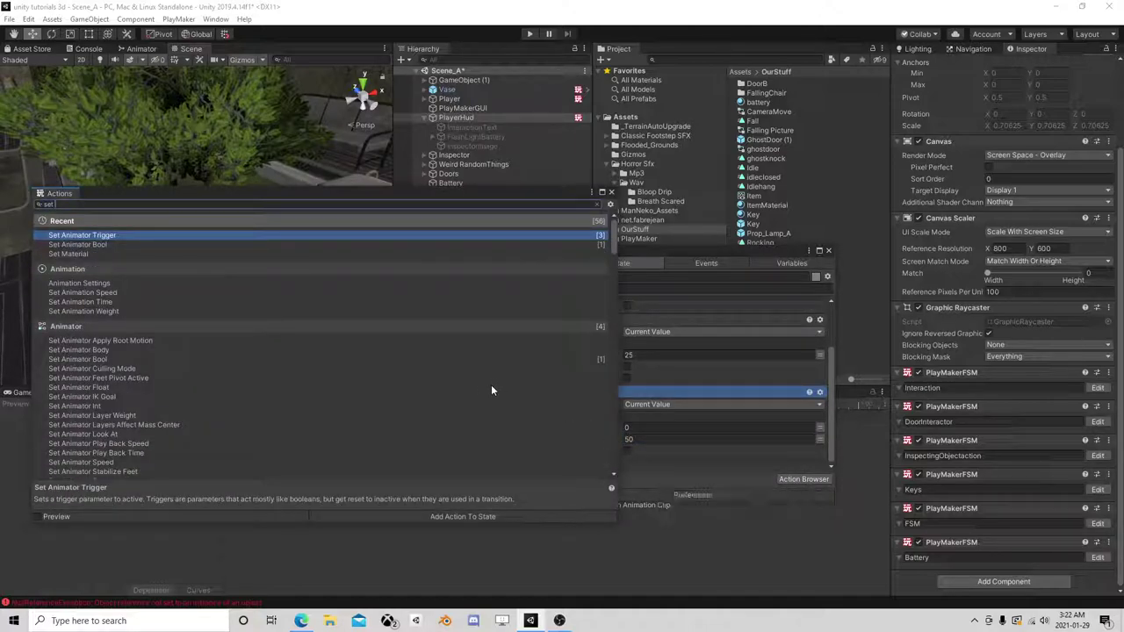
{"action": "type", "text": " va"}
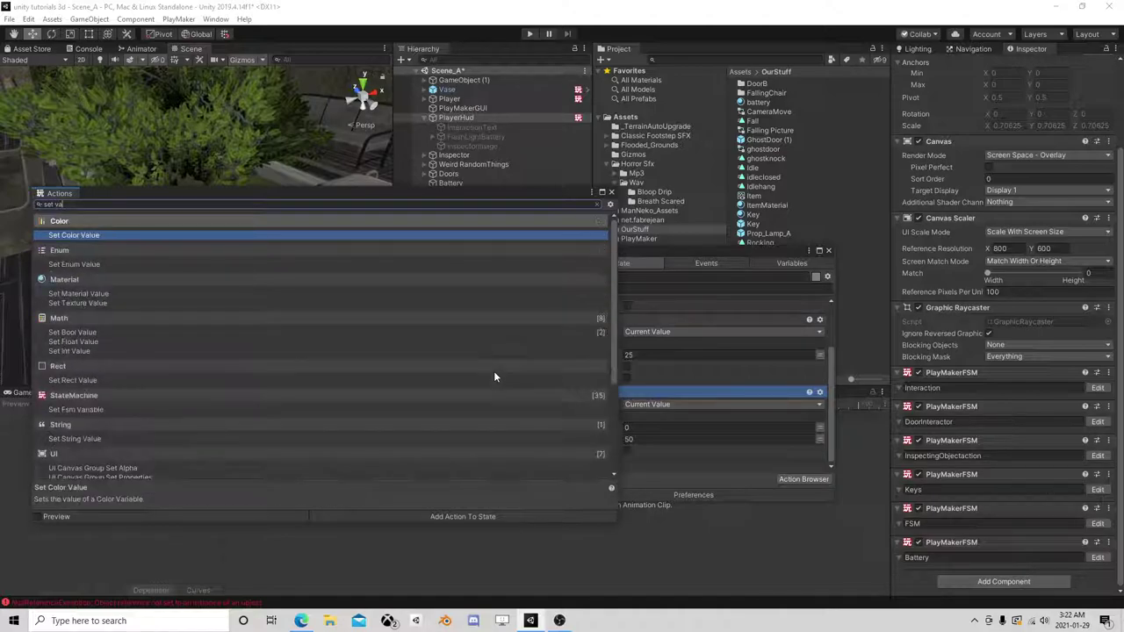
{"action": "key", "text": "BackSpace"}
{"action": "key", "text": "BackSpace"}
{"action": "key", "text": "BackSpace"}
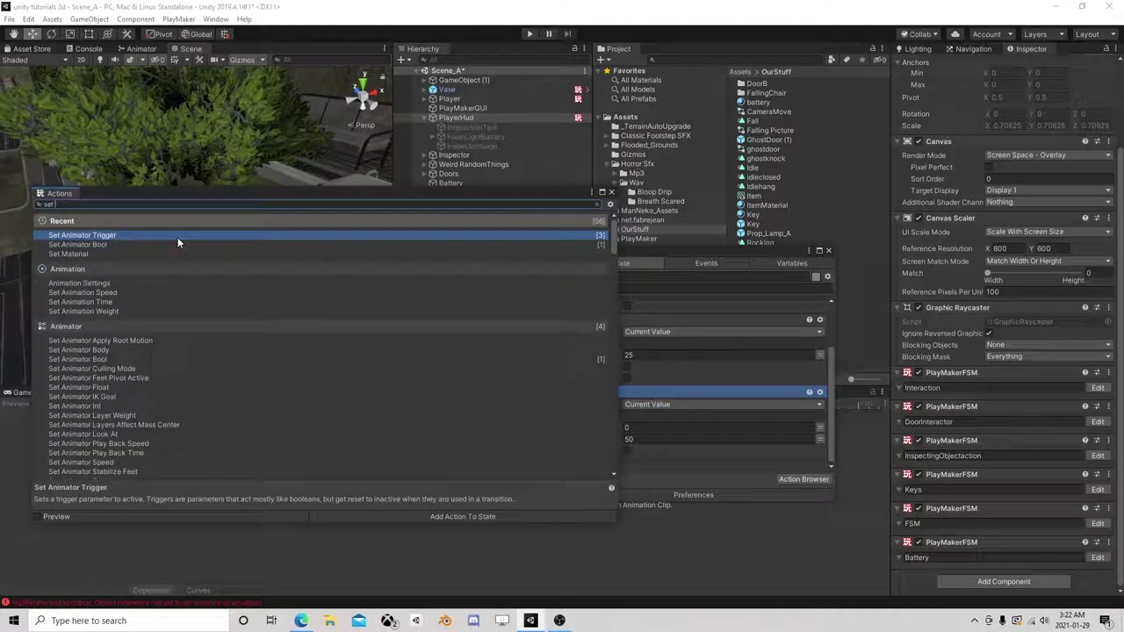
{"action": "type", "text": "sli"}
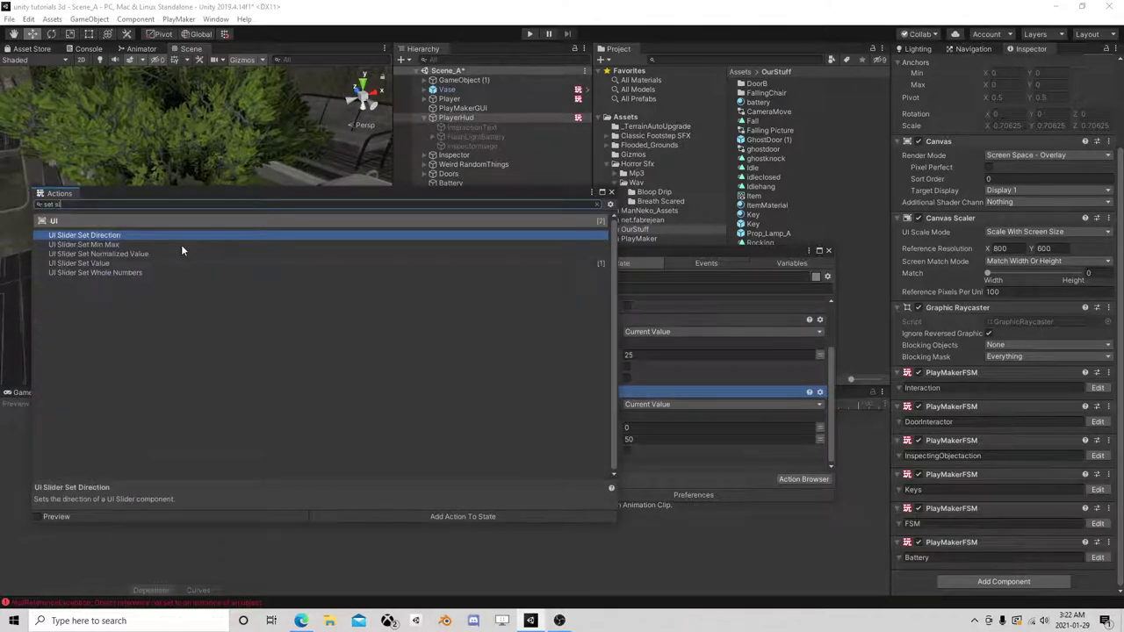
{"action": "double_click", "coordinate": [92, 262]}
{"action": "left_click", "coordinate": [611, 191]}
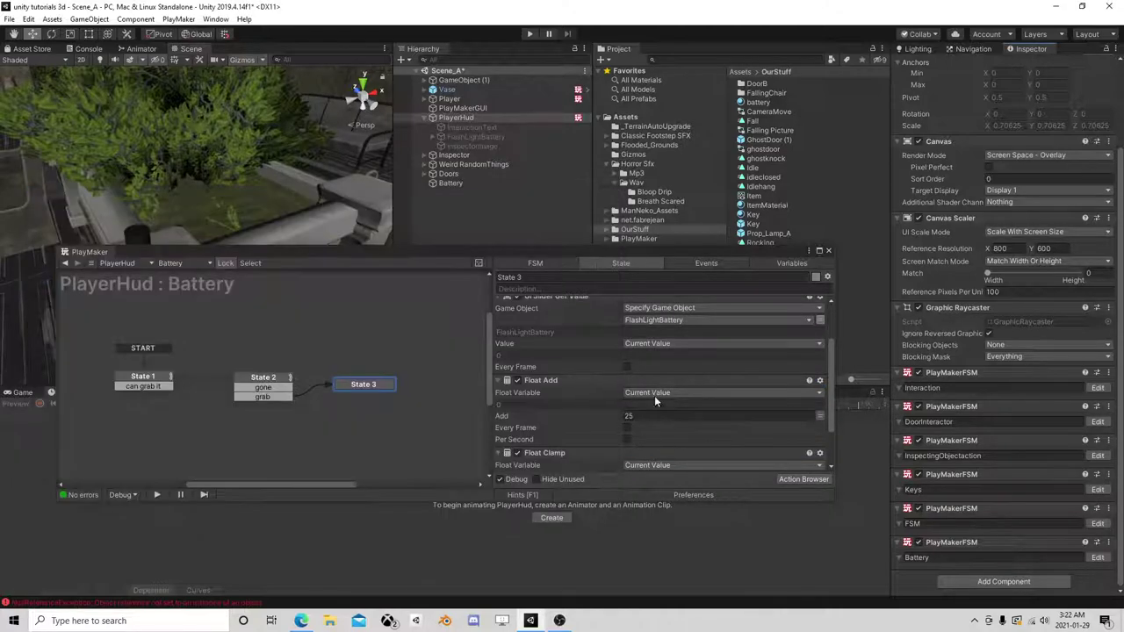
{"action": "right_click", "coordinate": [566, 305]}
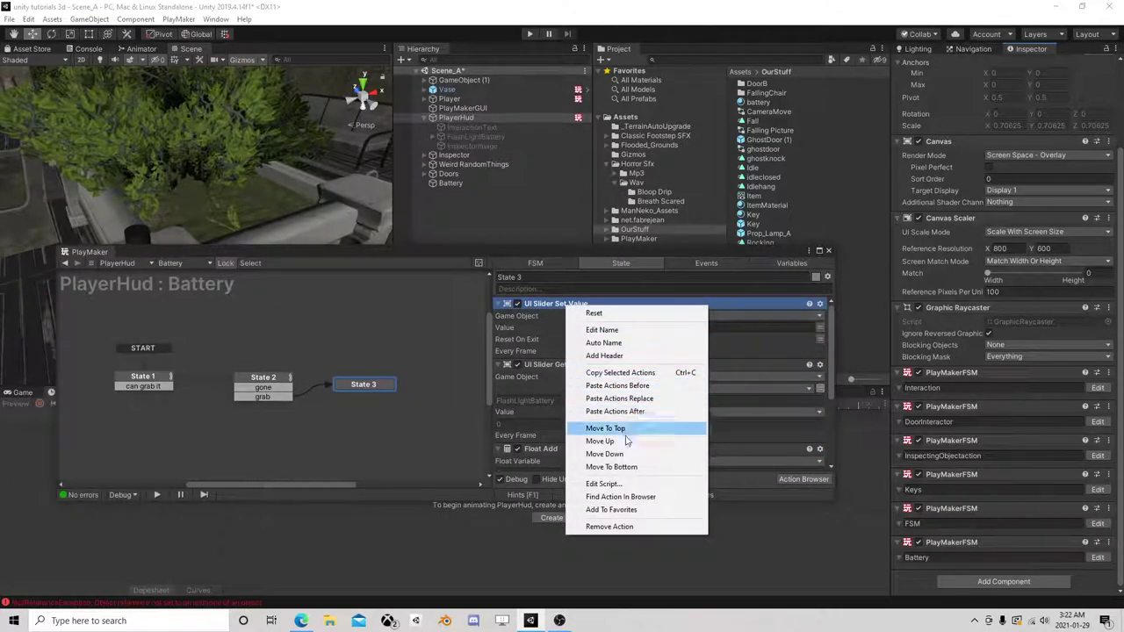
{"action": "left_click", "coordinate": [619, 468]}
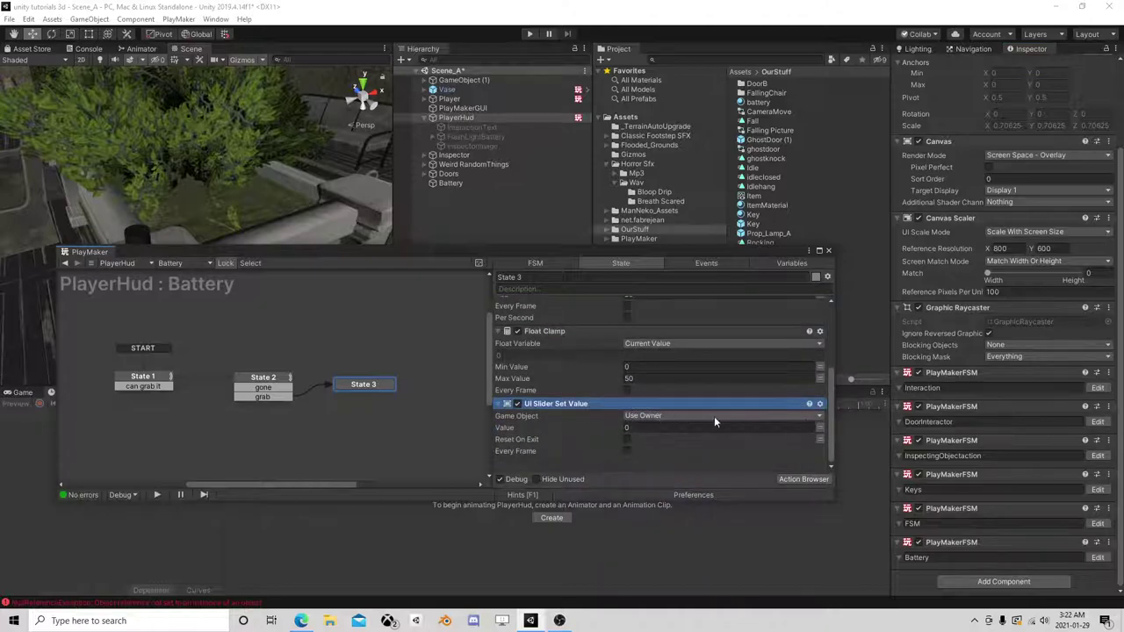
- Set UI Slider Set Value's game object to FlashLightBattery and its value to the Current Value variable
{"action": "left_click", "coordinate": [774, 414]}
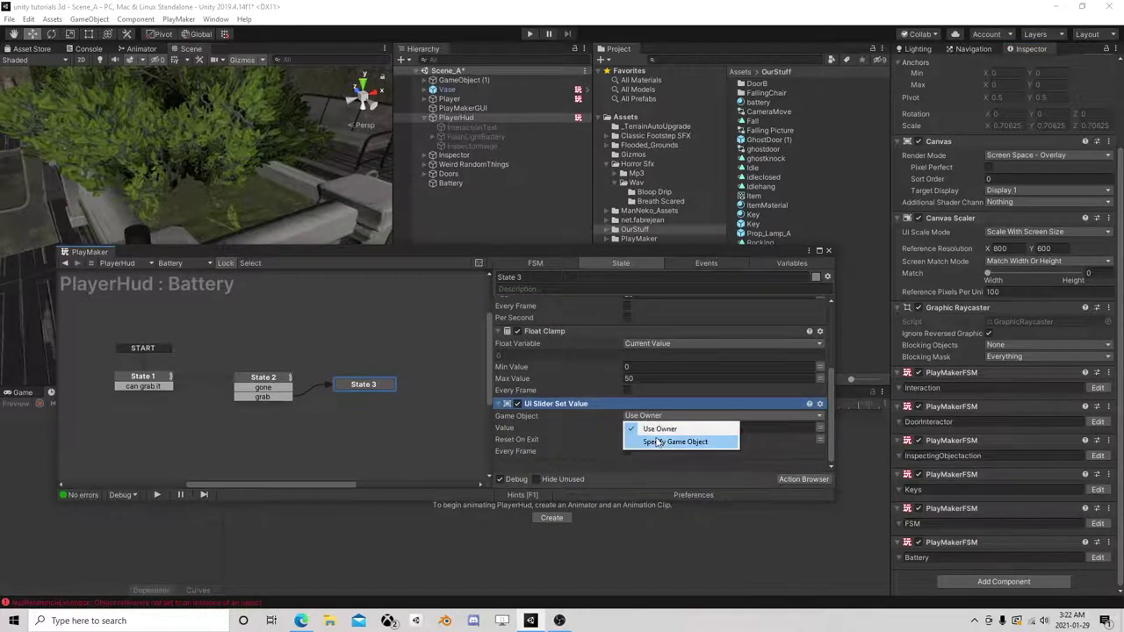
{"action": "left_click", "coordinate": [676, 441]}
{"action": "left_click", "coordinate": [765, 429]}
{"action": "mouse_move", "coordinate": [710, 466]}
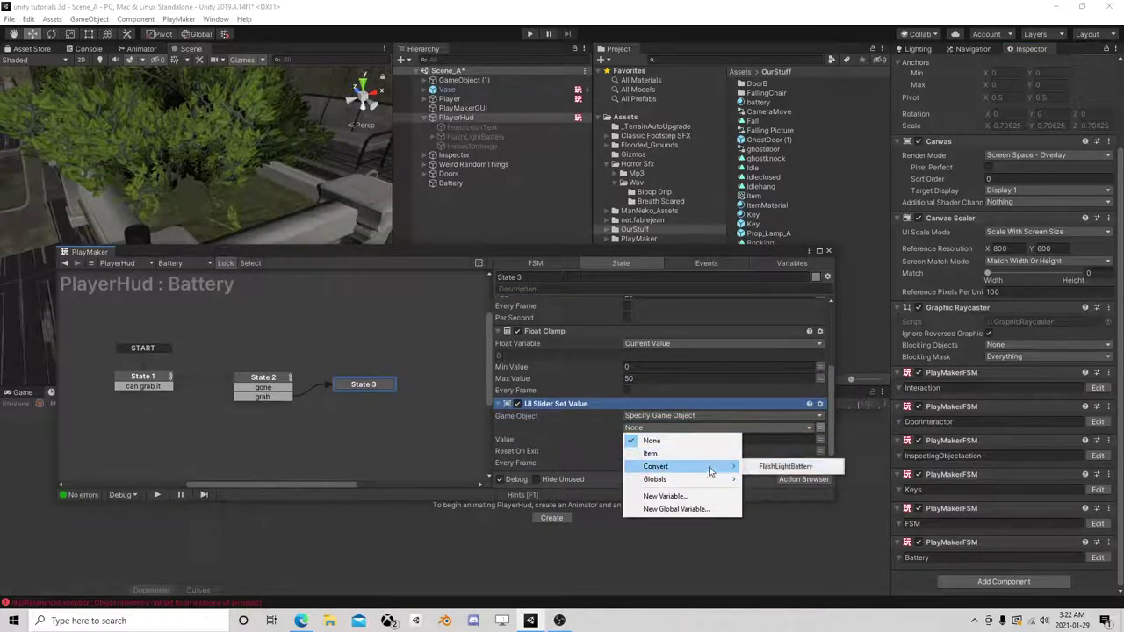
{"action": "left_click", "coordinate": [791, 466]}
{"action": "left_click", "coordinate": [819, 450]}
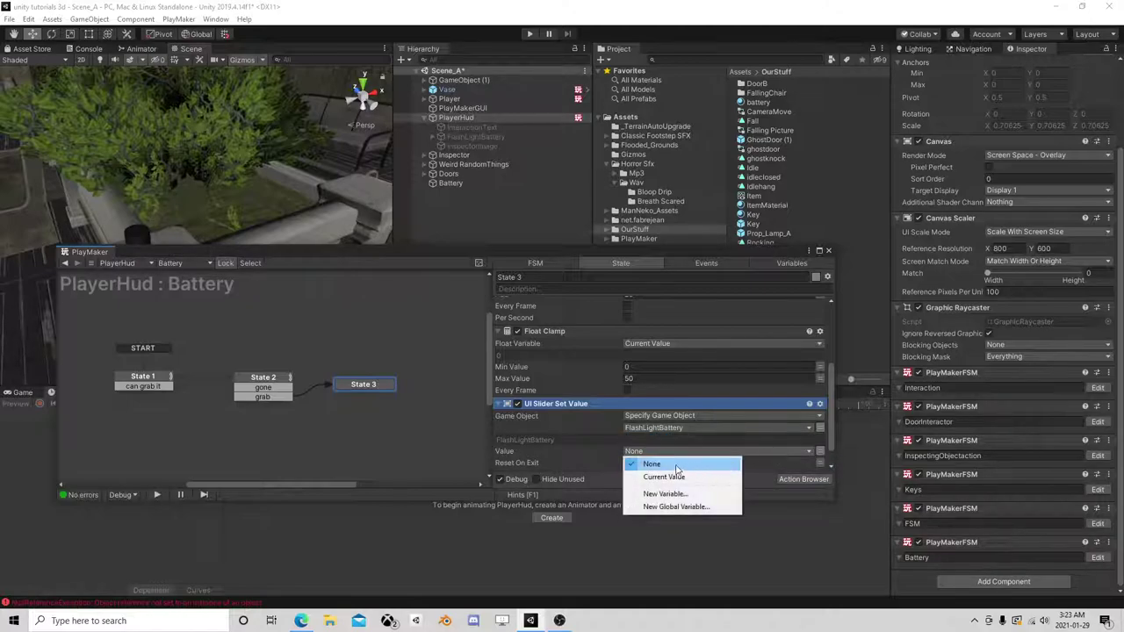
{"action": "left_click", "coordinate": [680, 474]}
- Add a Destroy Object action to State 3 of the Battery FSM
{"action": "scroll", "coordinate": [661, 442], "scroll_direction": "down", "scroll_amount": 2}
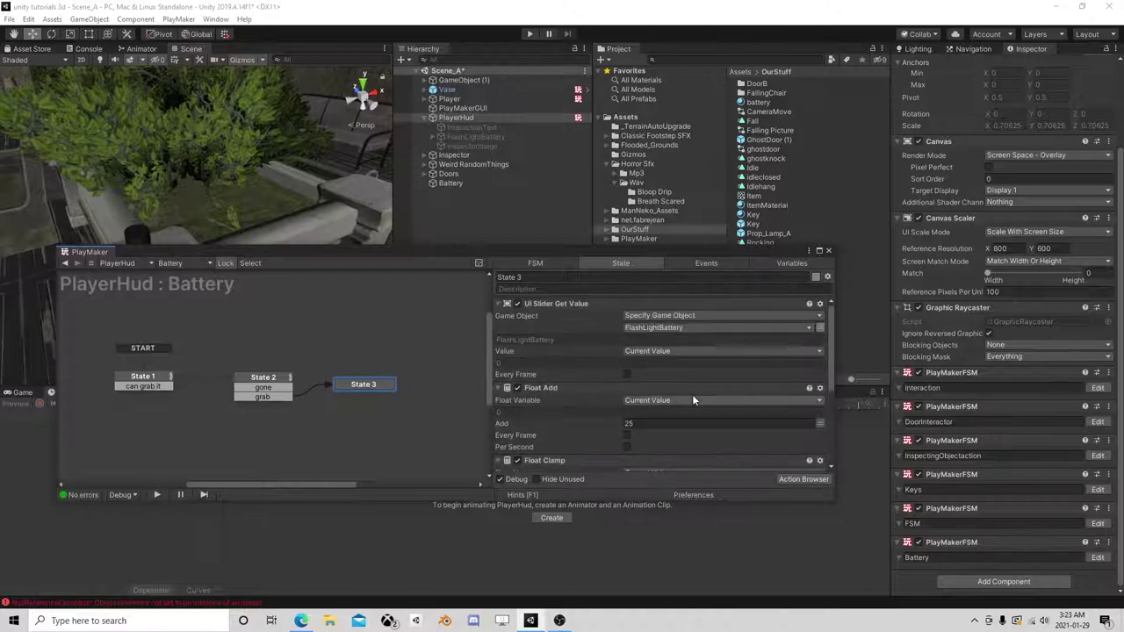
{"action": "left_click", "coordinate": [802, 479]}
{"action": "type", "text": "dest"}
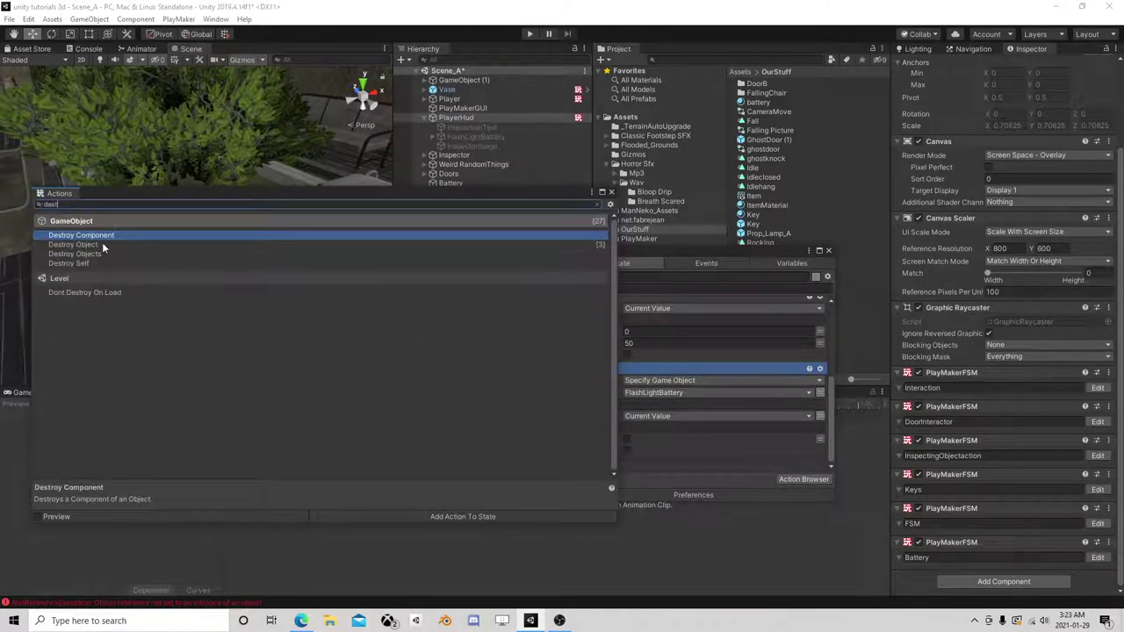
{"action": "double_click", "coordinate": [102, 246]}
{"action": "left_click", "coordinate": [611, 192]}
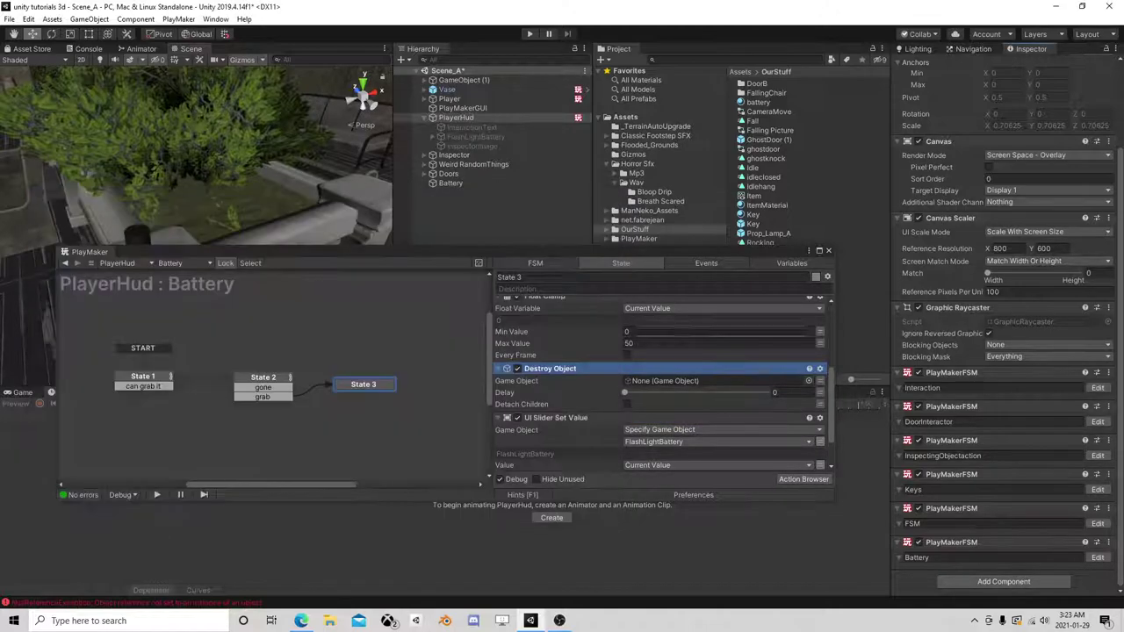
- Set Destroy Object's game object to the Item variable and move the action to the end of State 3's action list
{"action": "scroll", "coordinate": [663, 363], "scroll_direction": "down", "scroll_amount": 1}
{"action": "left_click", "coordinate": [809, 331]}
{"action": "left_click", "coordinate": [684, 332]}
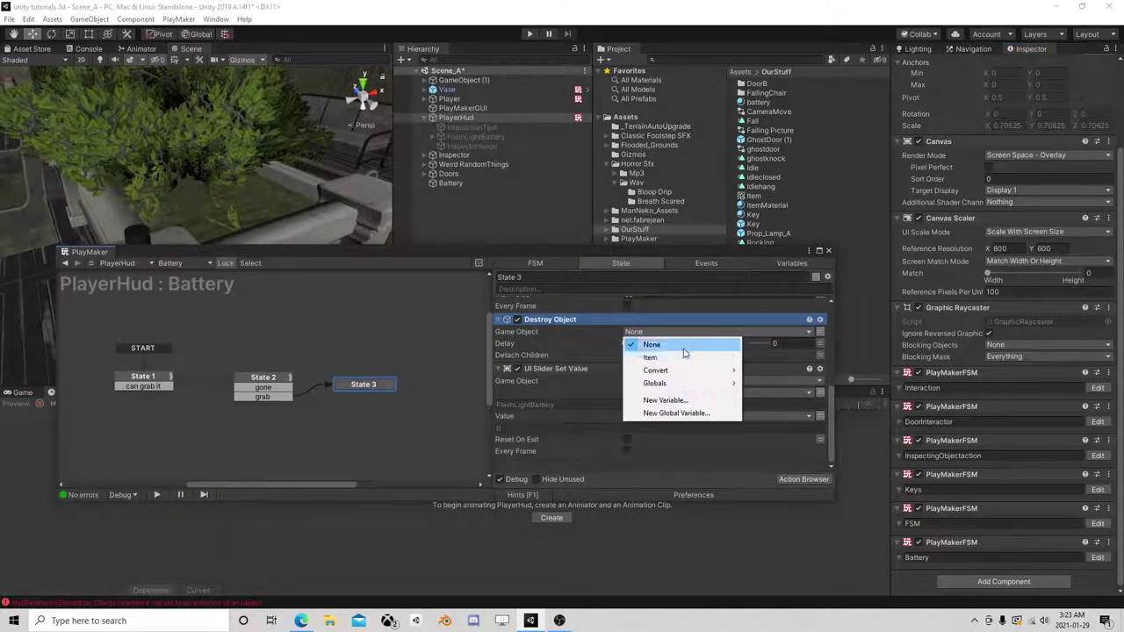
{"action": "left_click", "coordinate": [665, 358]}
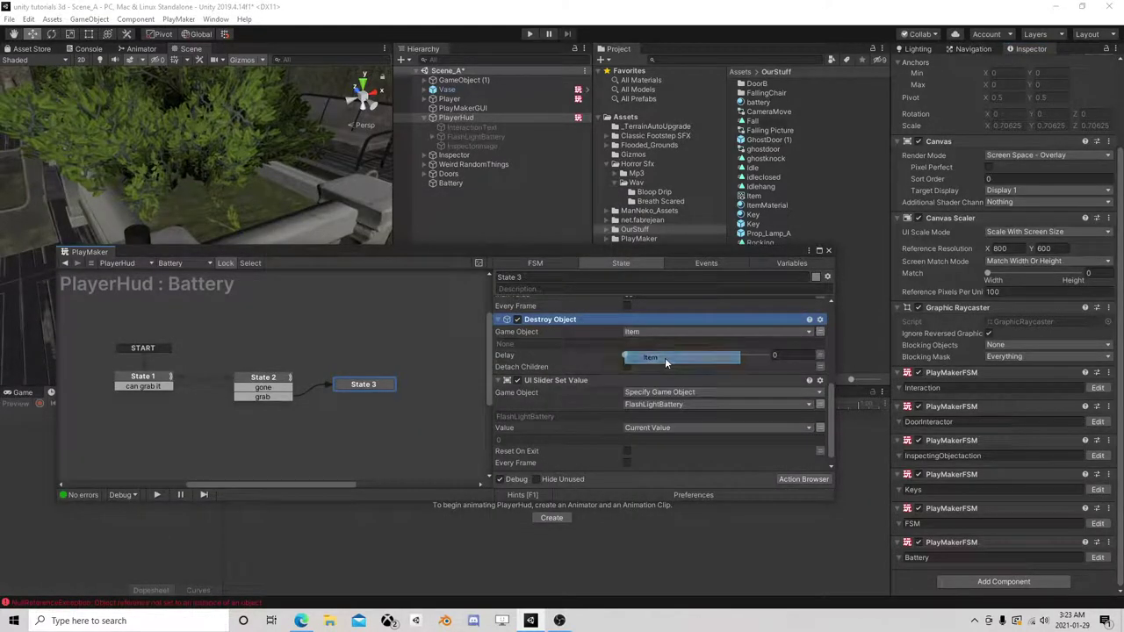
{"action": "right_click", "coordinate": [534, 322]}
{"action": "left_click", "coordinate": [596, 482]}
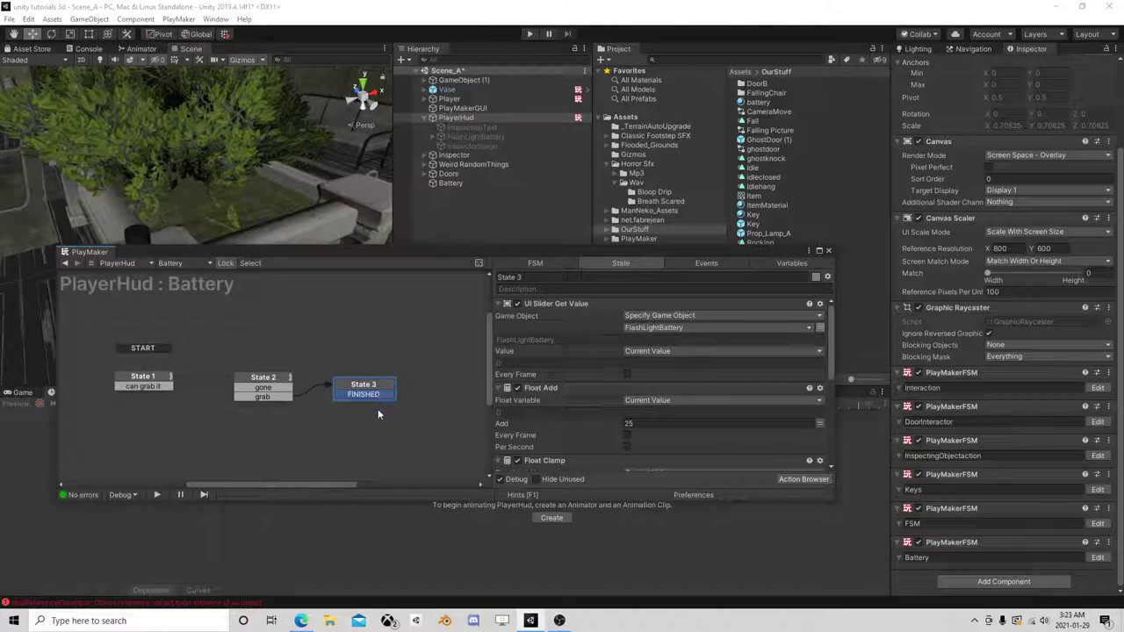
- Add a FINISHED transition to State 3, link it back to State 2, and move State 3 farther away from State 2
{"action": "left_click_drag", "start_coordinate": [373, 395], "coordinate": [143, 386]}
{"action": "left_click_drag", "start_coordinate": [353, 390], "coordinate": [361, 358]}
{"action": "left_click_drag", "start_coordinate": [369, 359], "coordinate": [408, 364]}
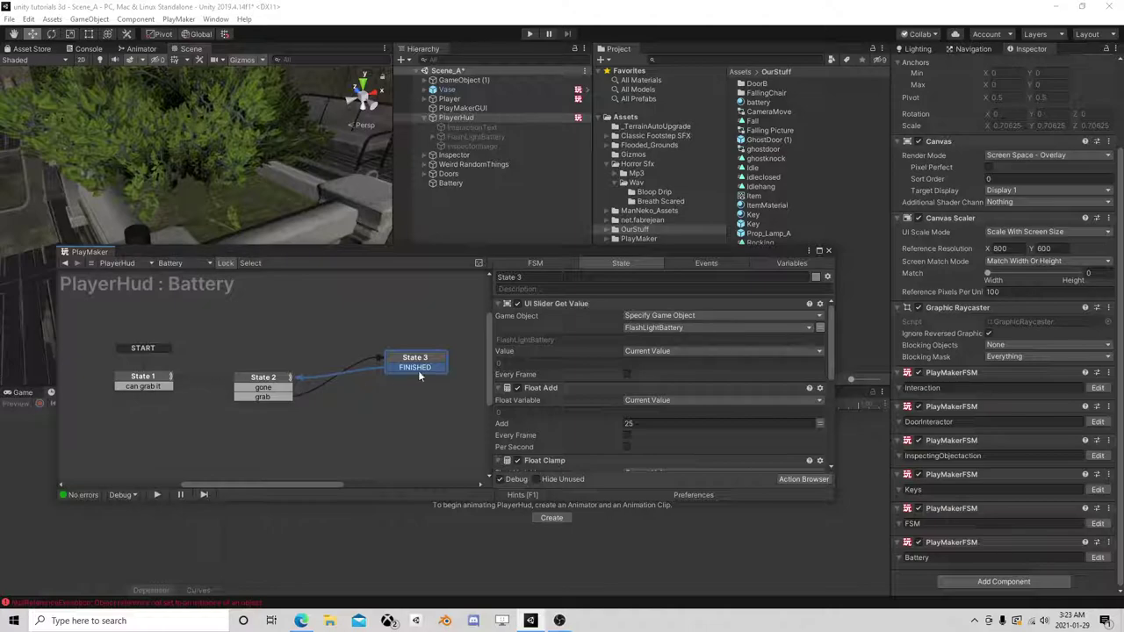
{"action": "left_click_drag", "start_coordinate": [433, 363], "coordinate": [425, 379]}
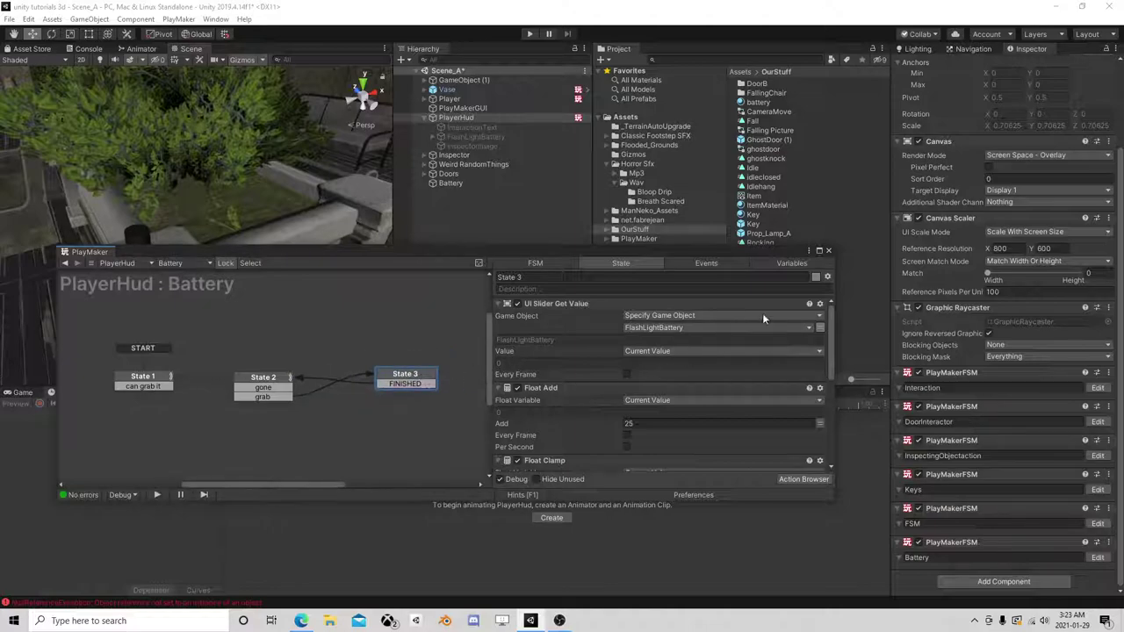
- Close the FSM editor and create a prefab of the Battery object in the OurStuff folder
{"action": "left_click", "coordinate": [828, 252]}
{"action": "left_click", "coordinate": [426, 118]}
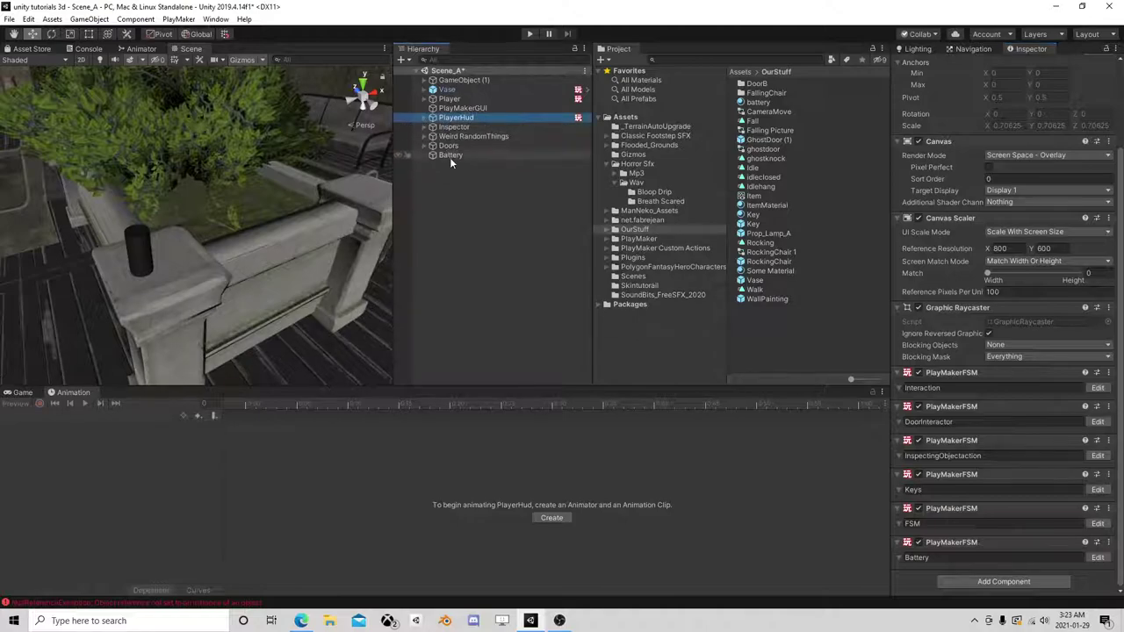
{"action": "left_click_drag", "start_coordinate": [619, 224], "coordinate": [635, 232]}
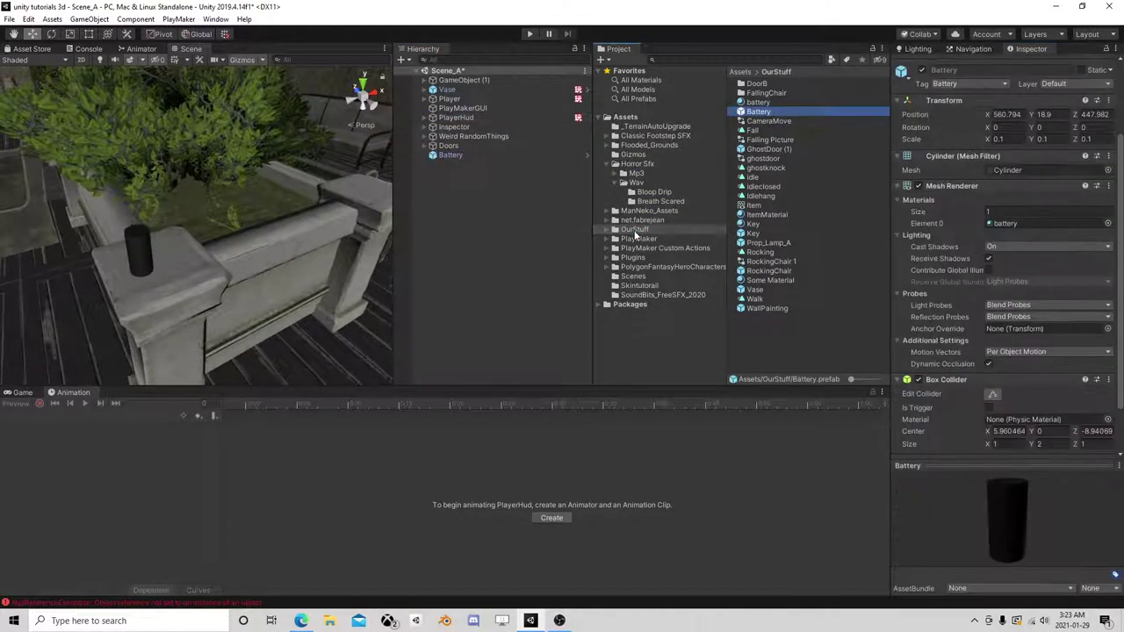
{"action": "left_click", "coordinate": [1022, 467]}
{"action": "scroll", "coordinate": [1006, 317], "scroll_direction": "up", "scroll_amount": 2}
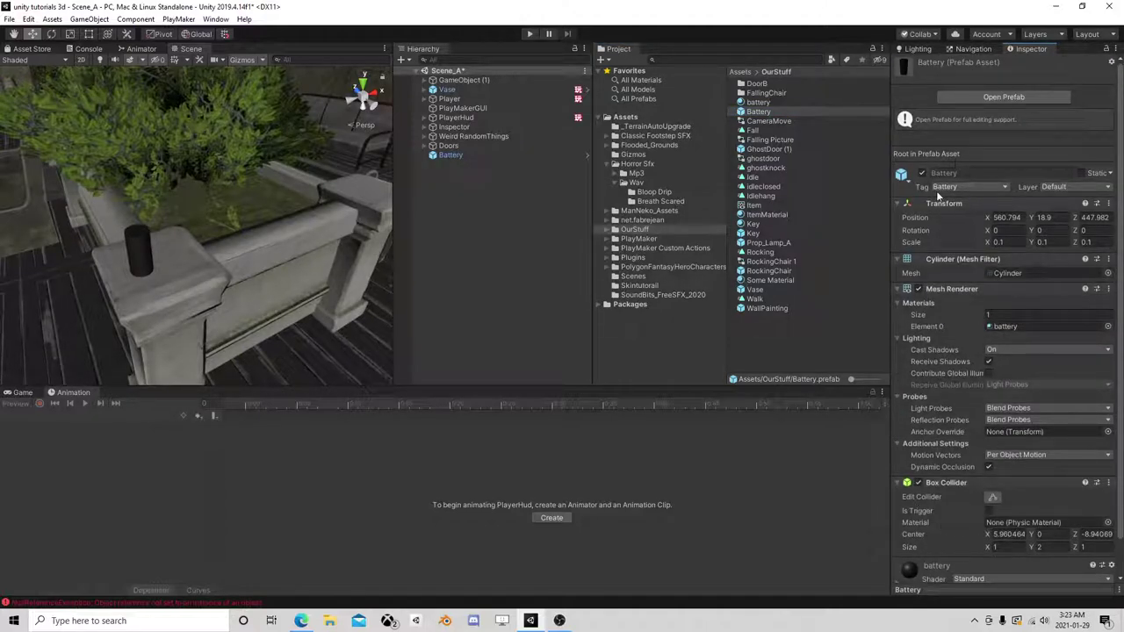
- Save Scene_A
{"action": "right_click_drag", "start_coordinate": [186, 247], "coordinate": [243, 273]}
{"action": "right_click_drag", "start_coordinate": [316, 226], "coordinate": [134, 120]}
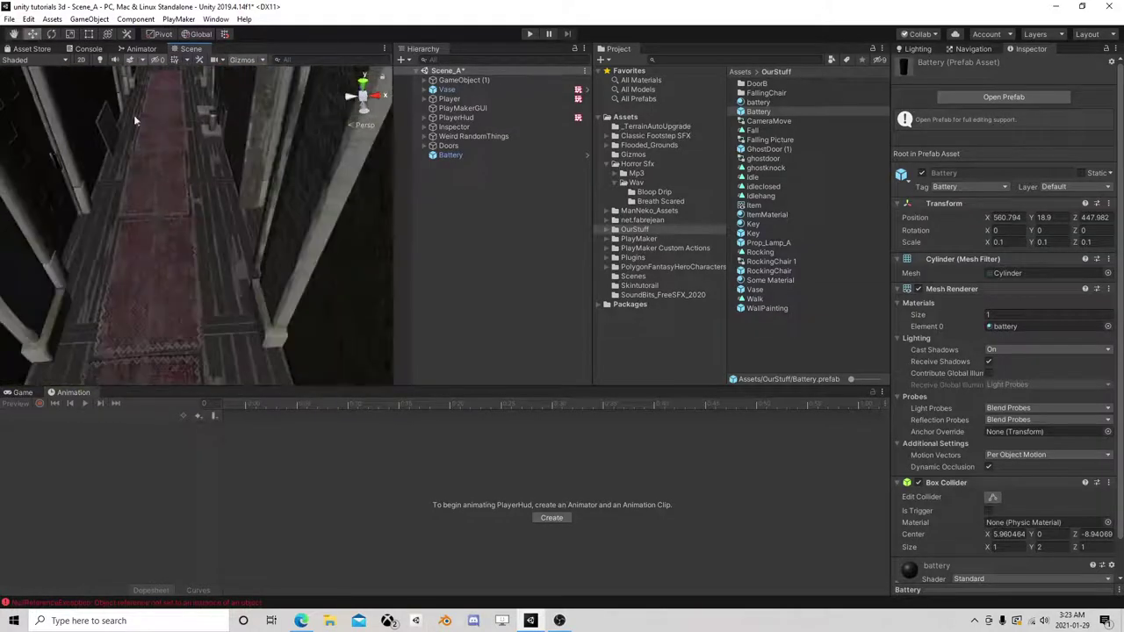
{"action": "left_click", "coordinate": [8, 19]}
{"action": "left_click", "coordinate": [9, 18]}
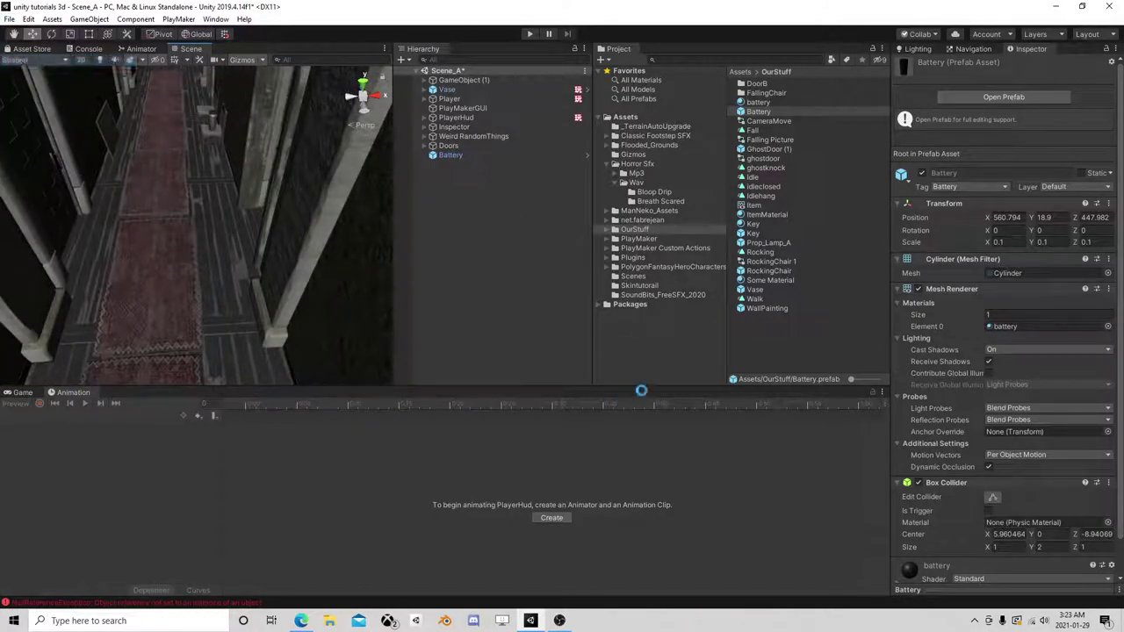
- Play-test the scene by going through the door and walking to the battery beside the plant, and pause the game there
{"action": "left_click", "coordinate": [527, 33]}
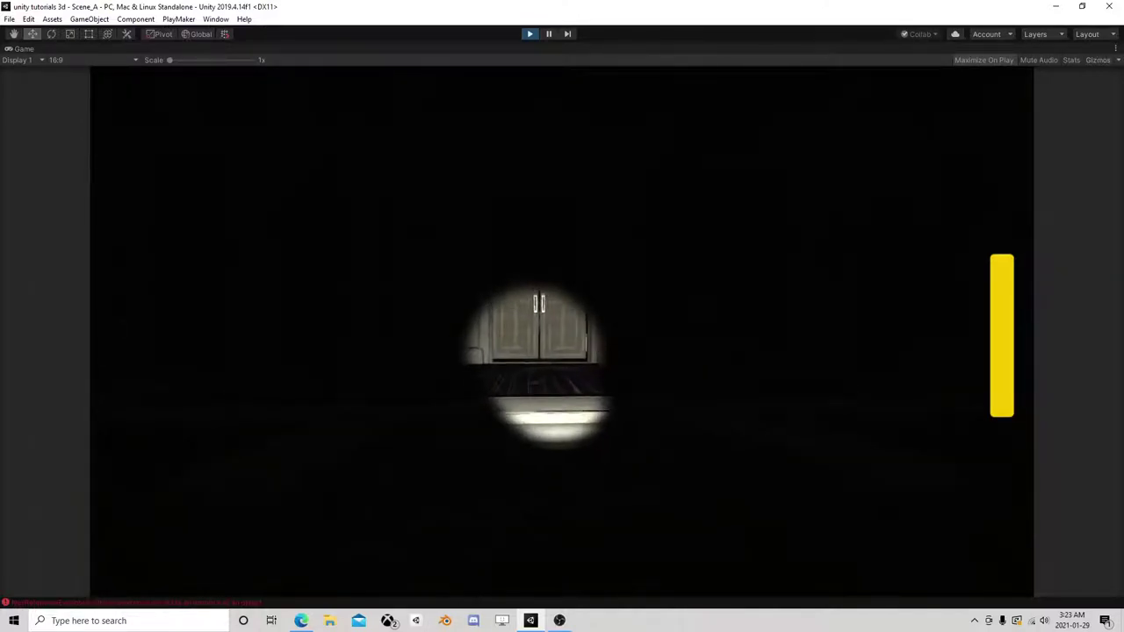
{"action": "key", "text": "w"}
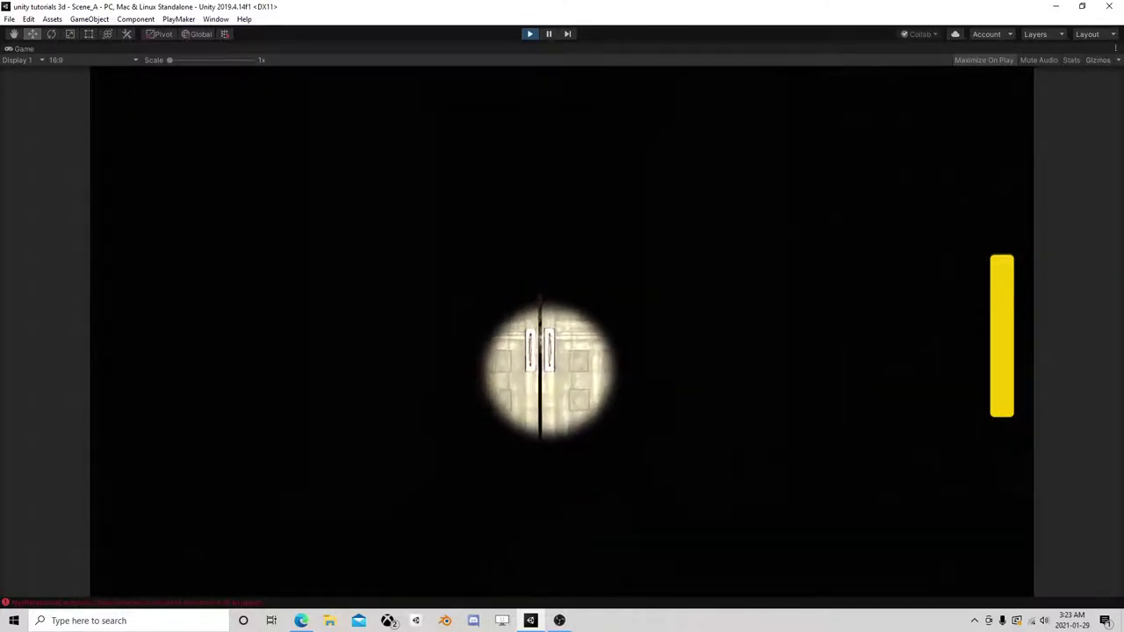
{"action": "key", "text": "w"}
{"action": "key", "text": "e"}
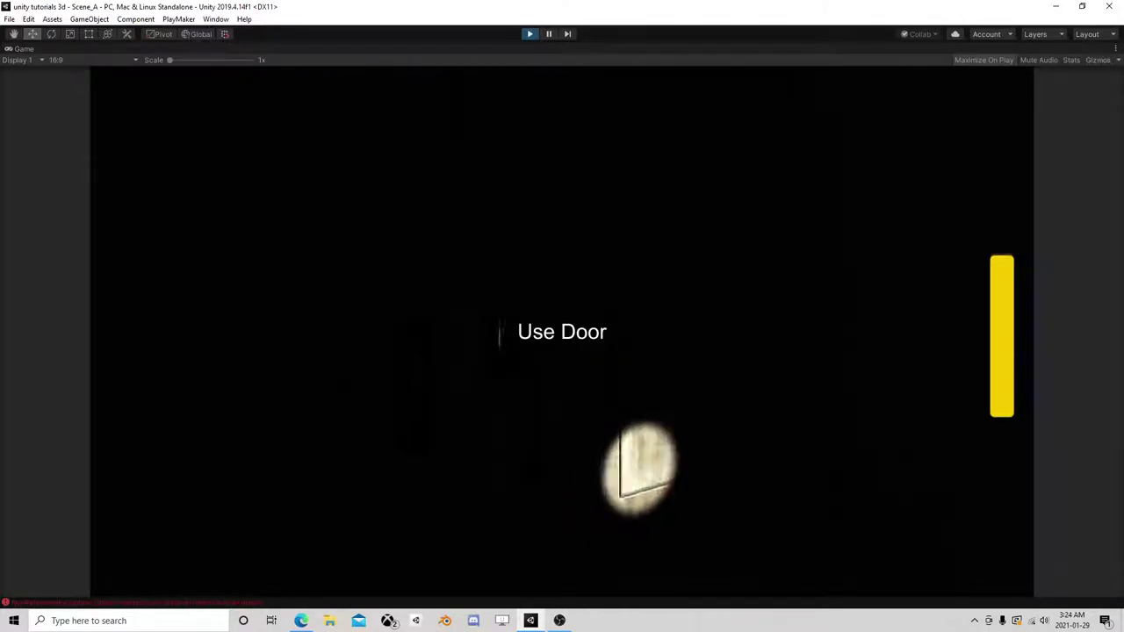
{"action": "key", "text": "w"}
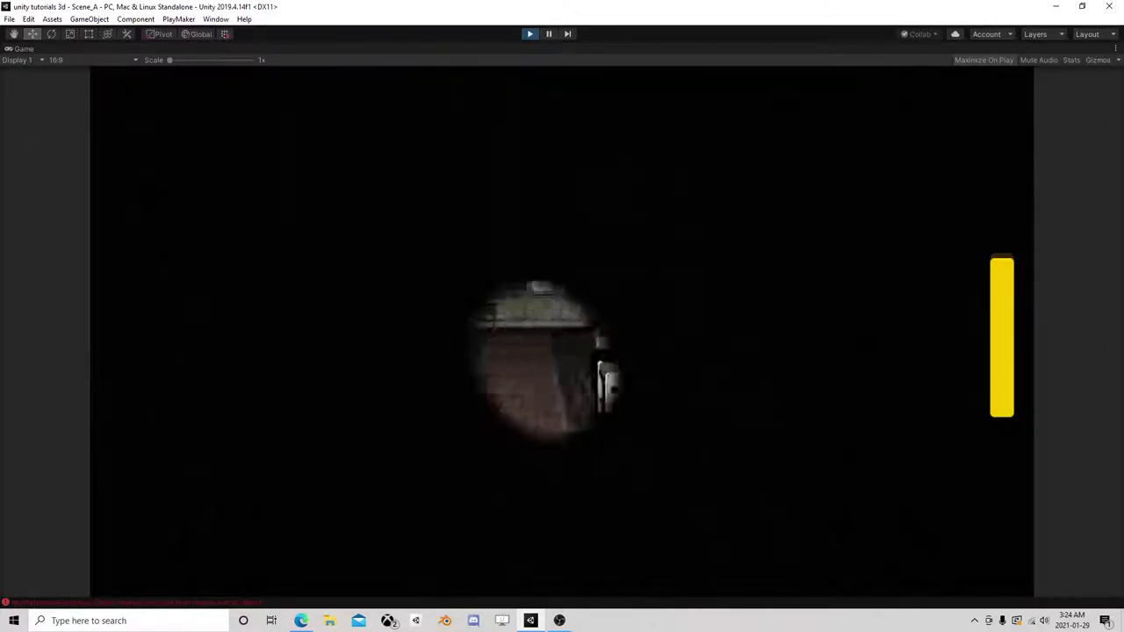
{"action": "key", "text": "w"}
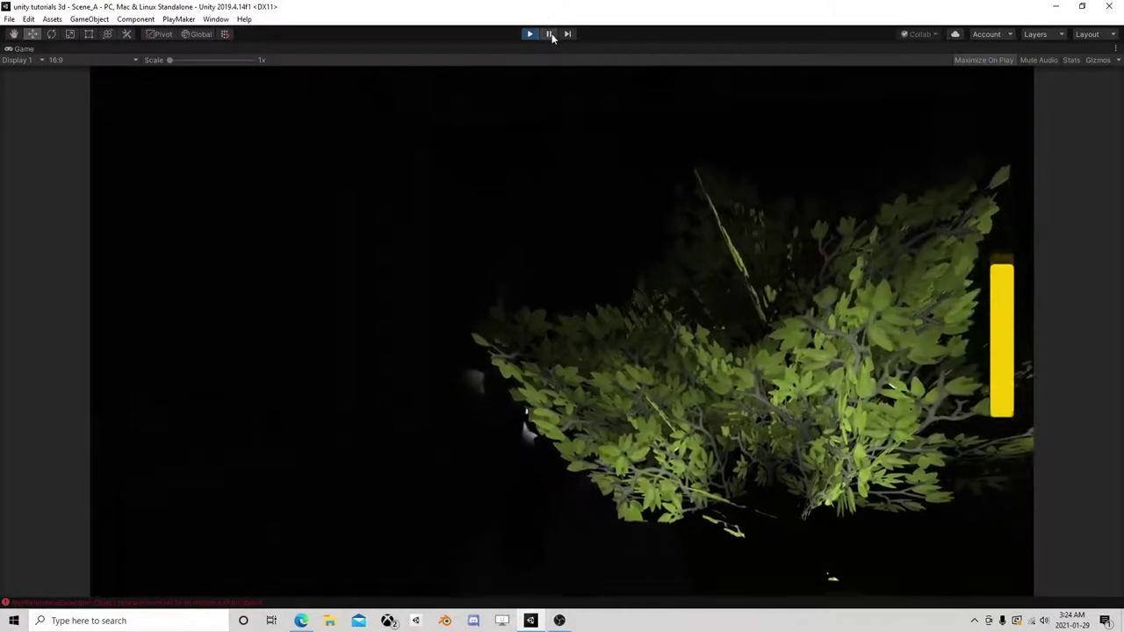
{"action": "left_click", "coordinate": [549, 33]}
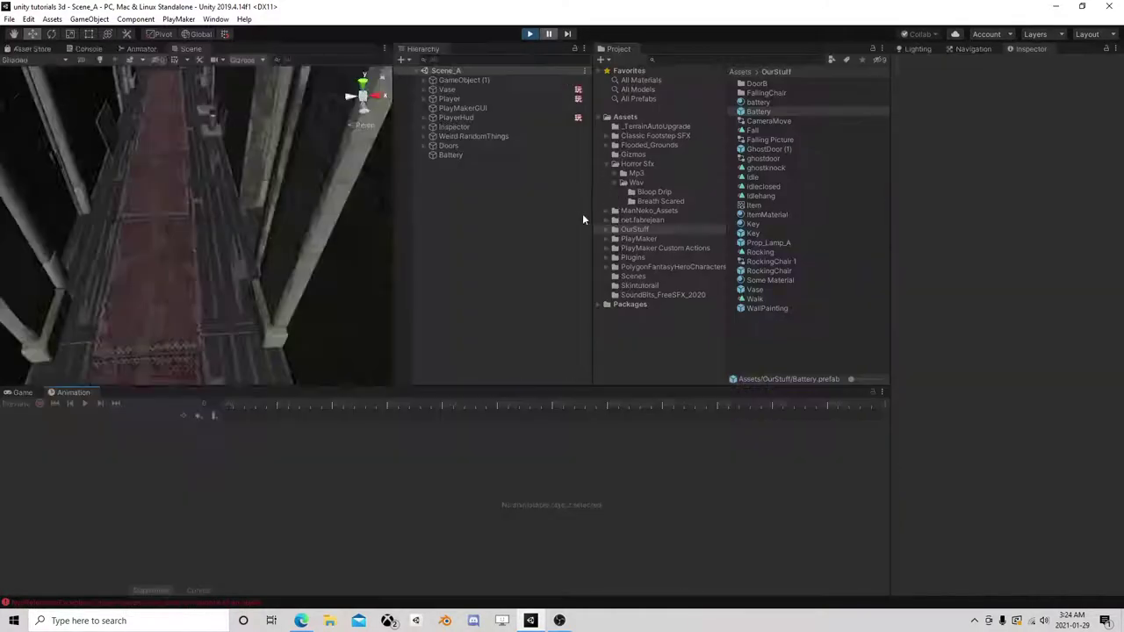
- Examine the Sphere Cast layer mask in State 1 and the tag switch in State 2 of PlayerHud's Interaction FSM
{"action": "left_click", "coordinate": [455, 116]}
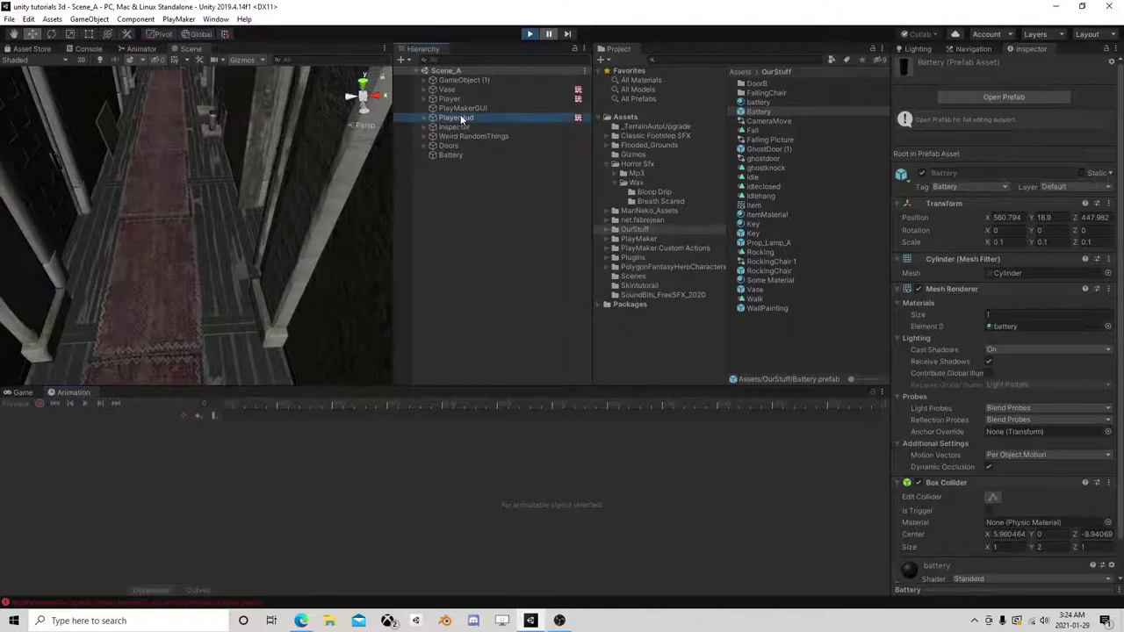
{"action": "scroll", "coordinate": [1019, 422], "scroll_direction": "down", "scroll_amount": 5}
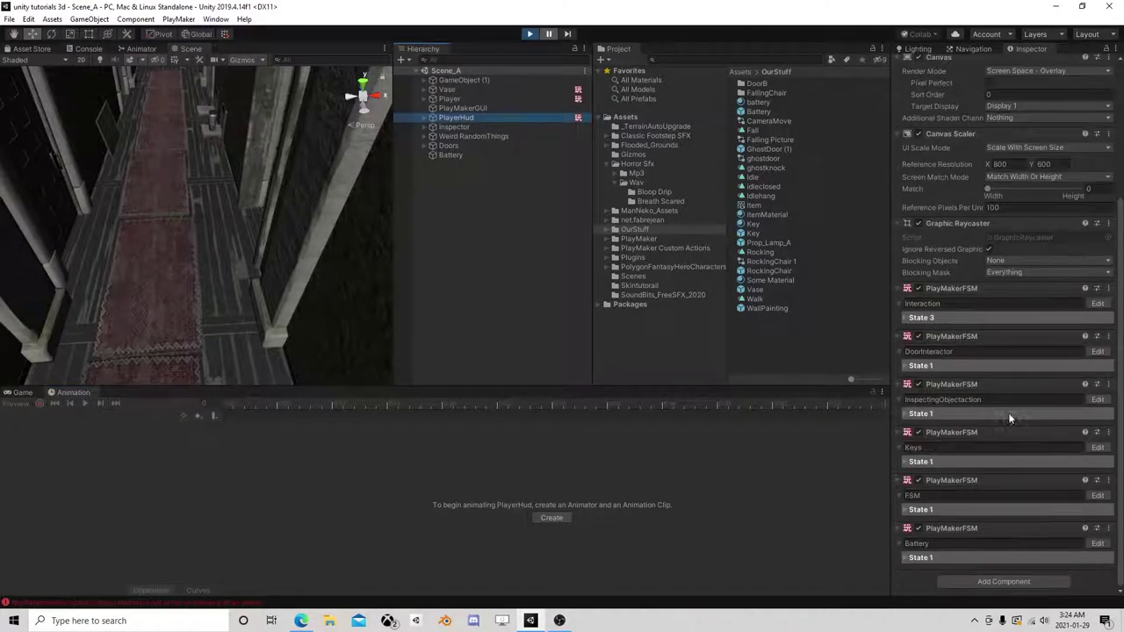
{"action": "left_click", "coordinate": [1102, 308]}
{"action": "left_click", "coordinate": [1098, 303]}
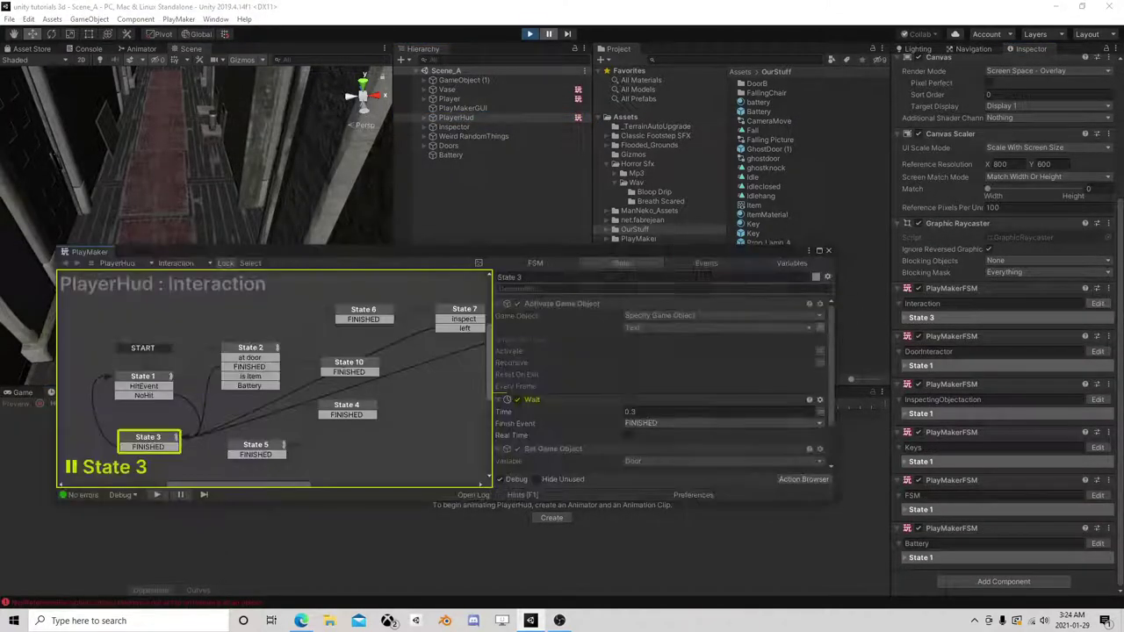
{"action": "left_click", "coordinate": [154, 376]}
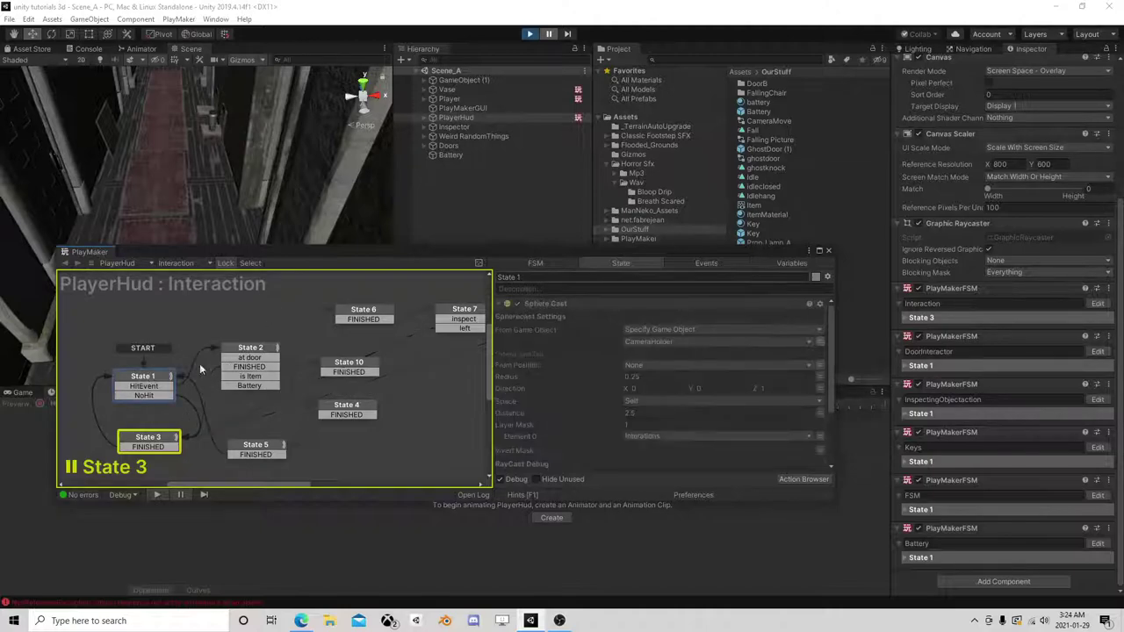
{"action": "scroll", "coordinate": [619, 354], "scroll_direction": "down", "scroll_amount": 2}
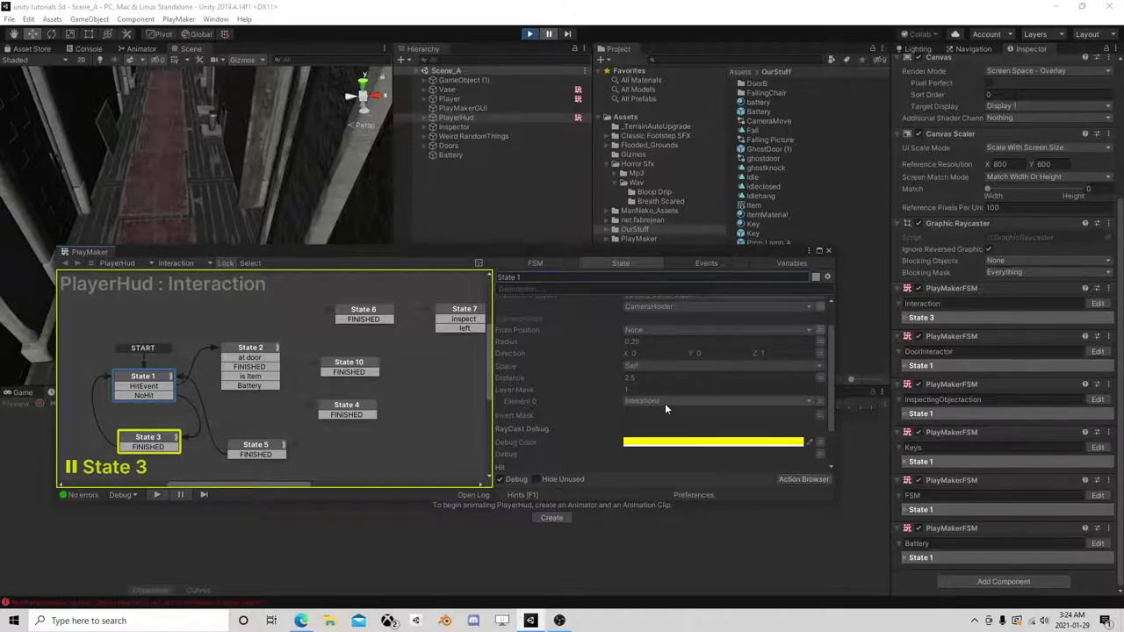
{"action": "left_click", "coordinate": [250, 348]}
{"action": "scroll", "coordinate": [610, 397], "scroll_direction": "down", "scroll_amount": 1}
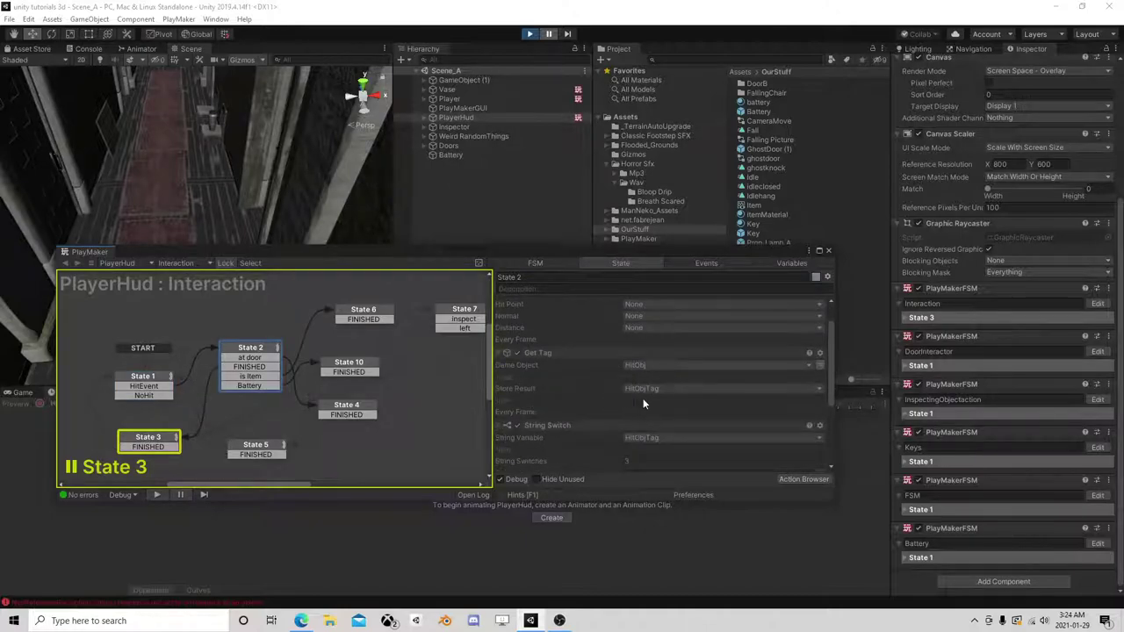
{"action": "scroll", "coordinate": [667, 400], "scroll_direction": "down", "scroll_amount": 4}
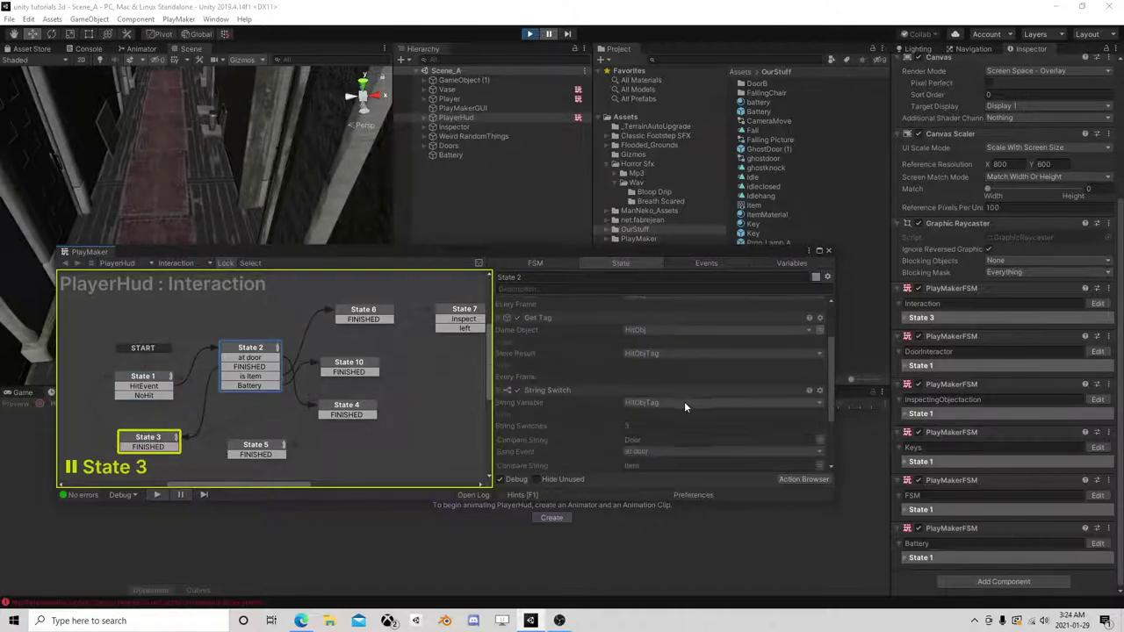
{"action": "left_click", "coordinate": [828, 252]}
- Set the Battery object's layer to 10: Interations
{"action": "left_click", "coordinate": [482, 155]}
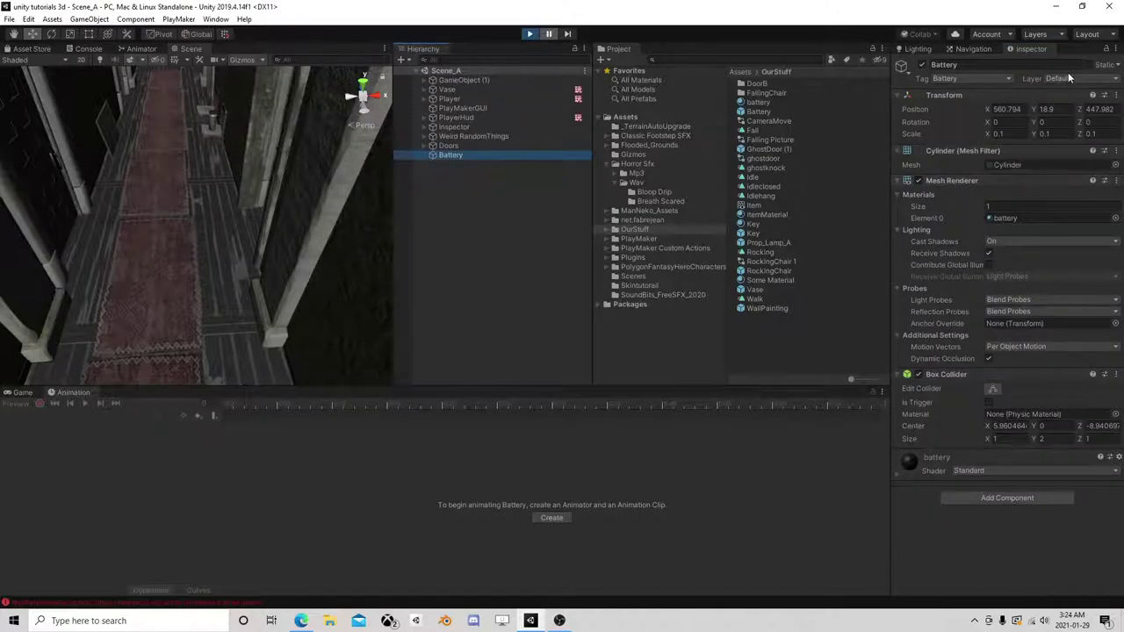
{"action": "left_click", "coordinate": [1068, 75]}
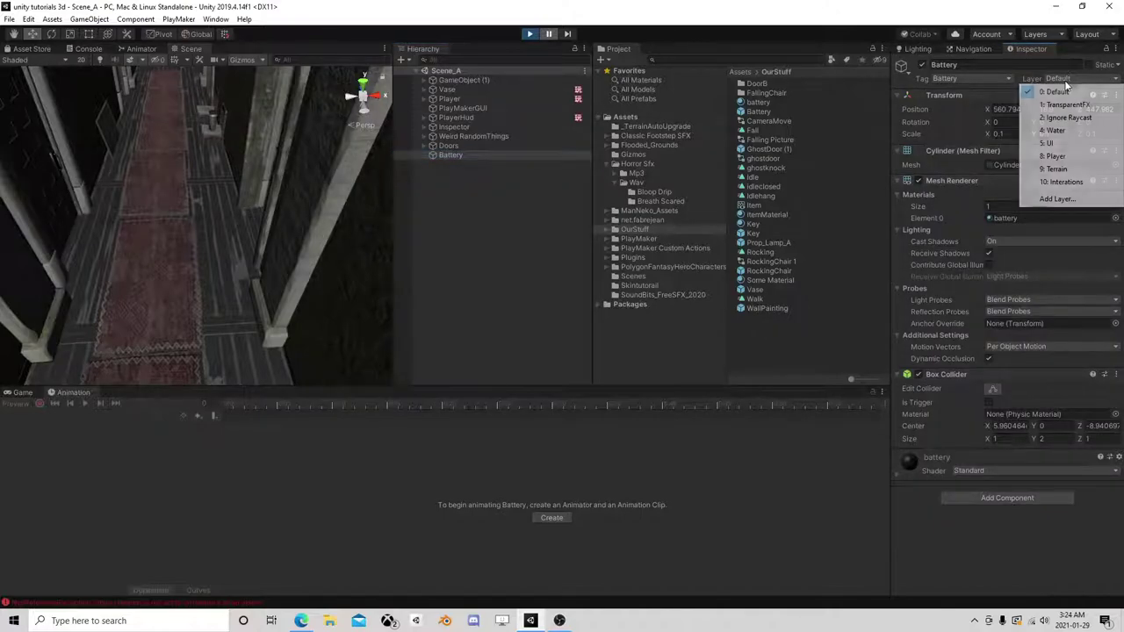
{"action": "left_click", "coordinate": [1067, 181]}
- Play-test picking up the battery, walk back past the vase and through the door, and end play mode
{"action": "left_click", "coordinate": [530, 34]}
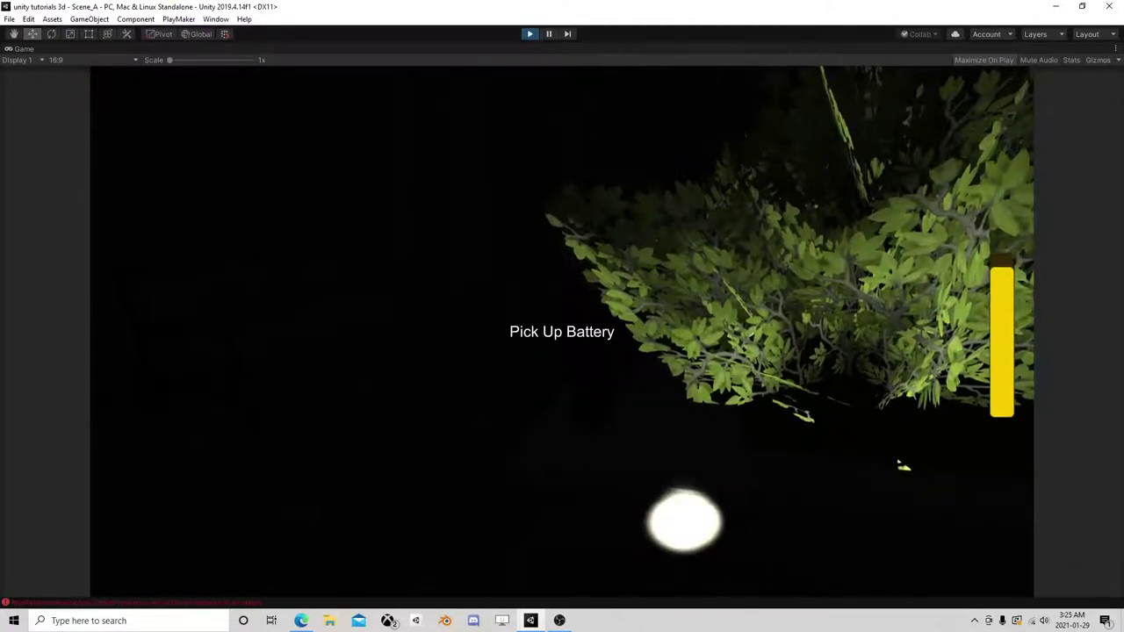
{"action": "key", "text": "e"}
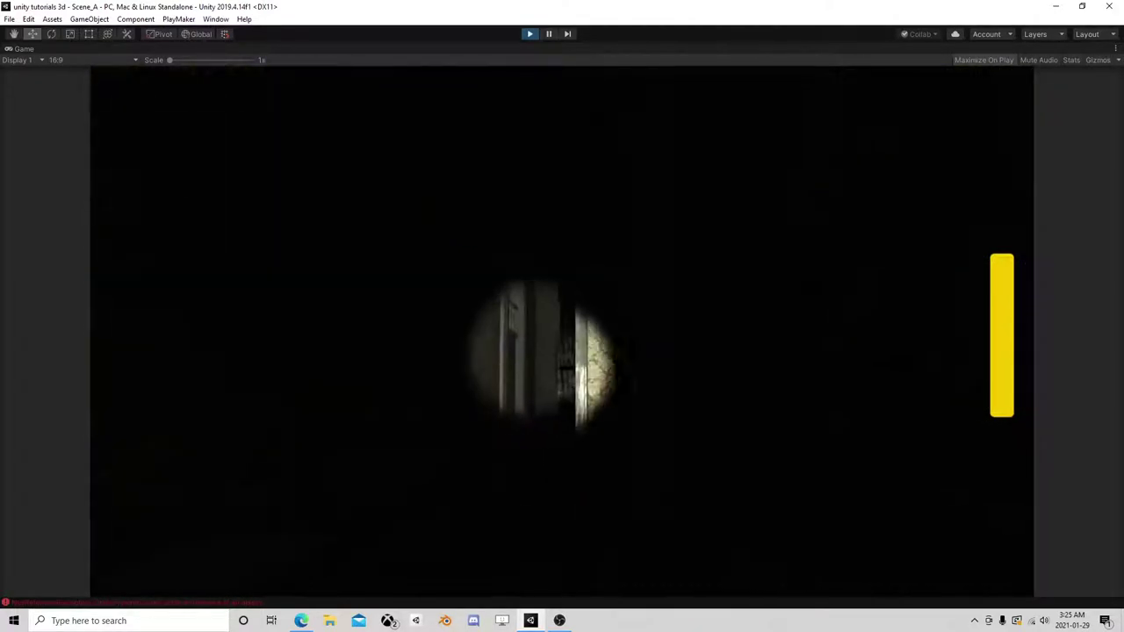
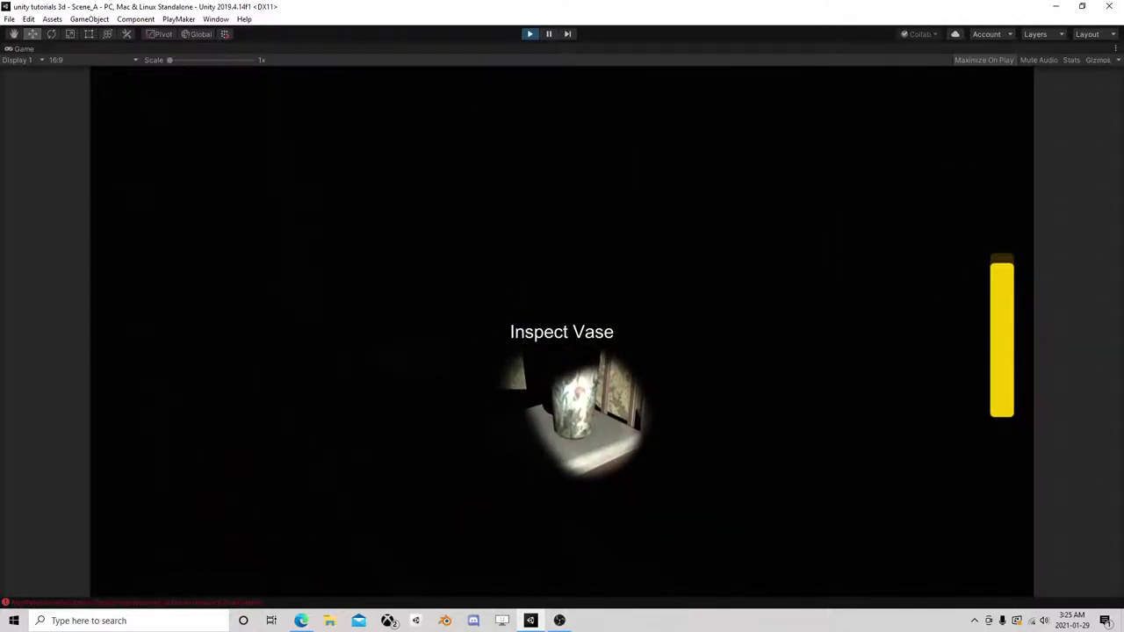
{"action": "key", "text": "e"}
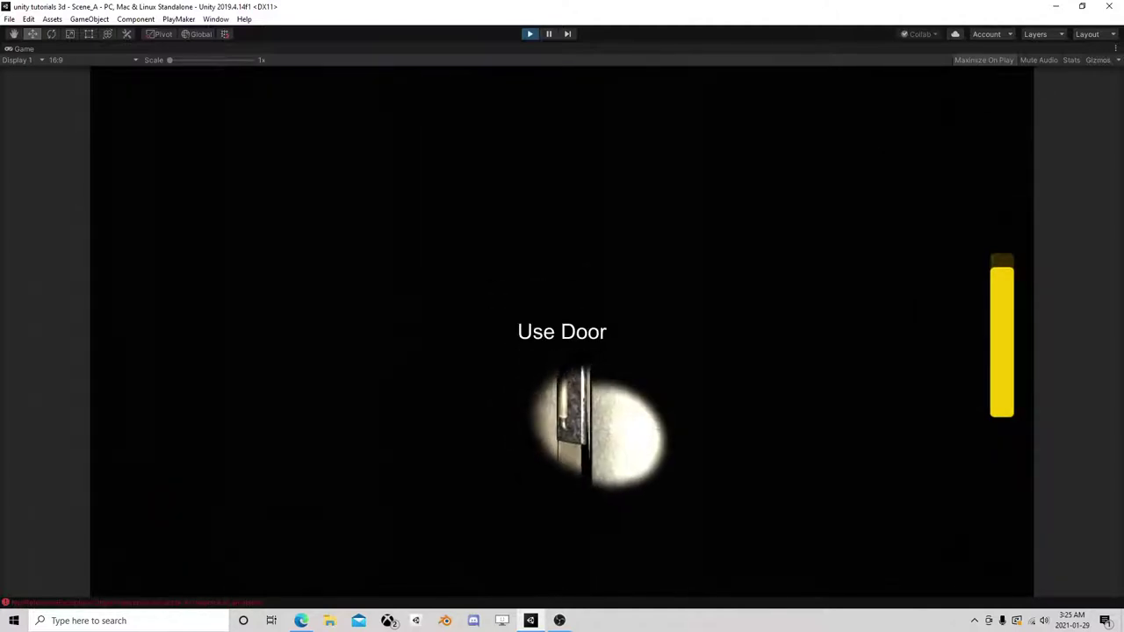
{"action": "key", "text": "w"}
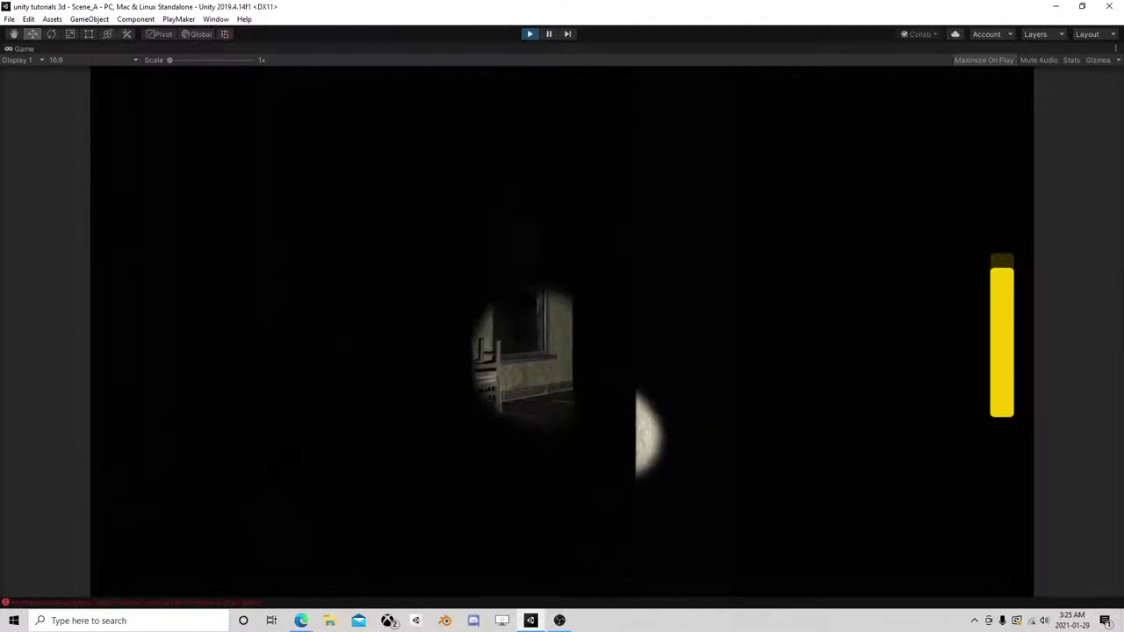
{"action": "key", "text": "w"}
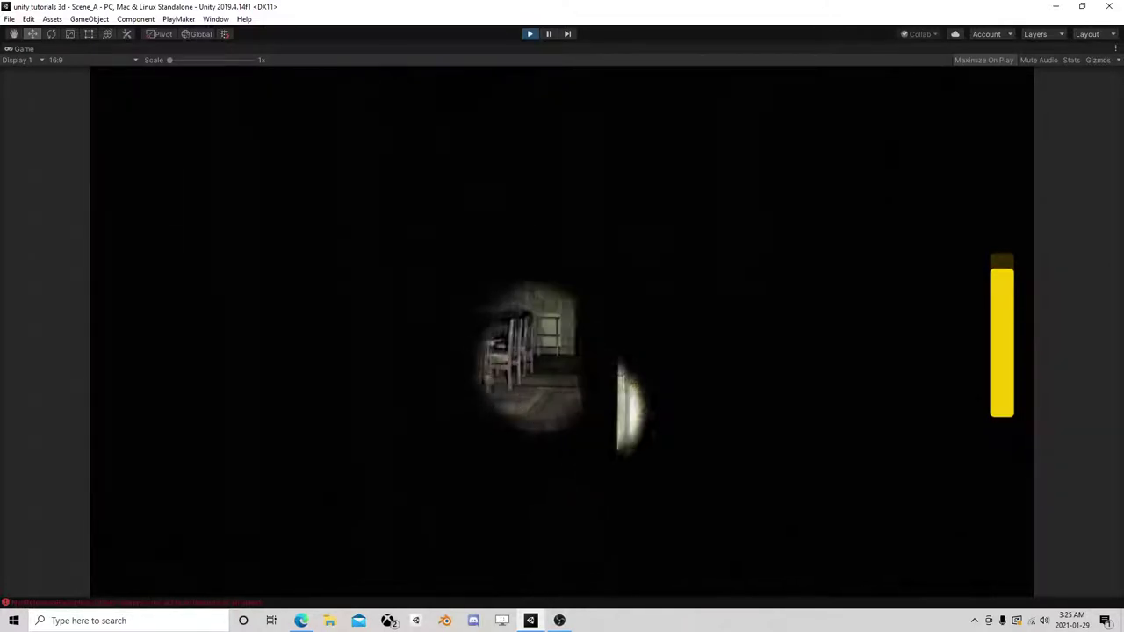
{"action": "key", "text": "w"}
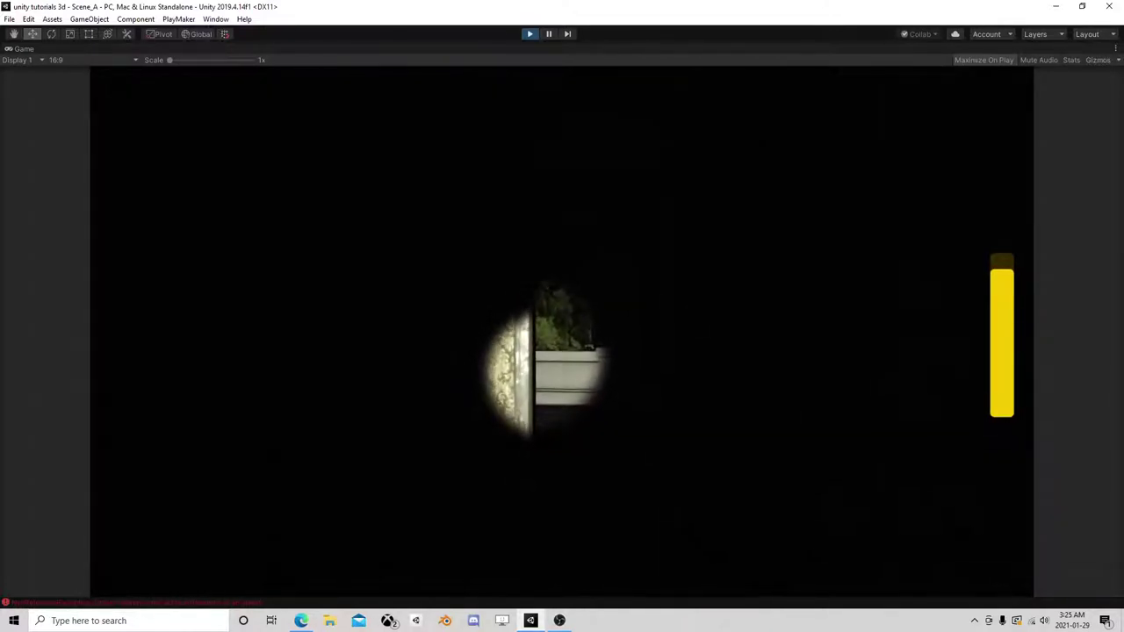
{"action": "key", "text": "Escape"}
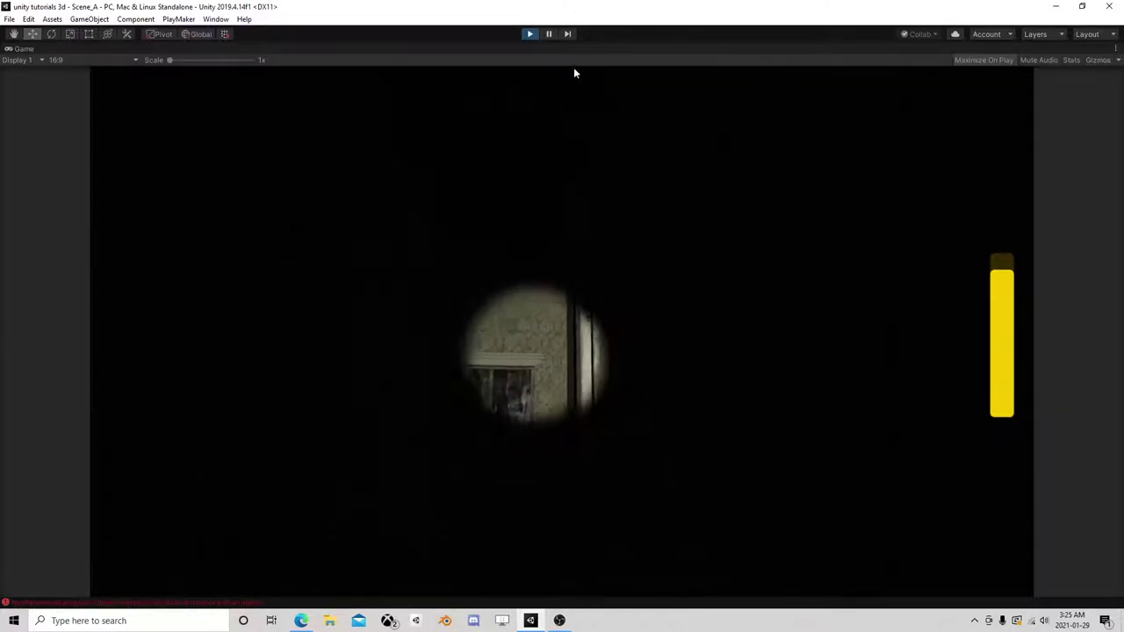
{"action": "left_click", "coordinate": [531, 36]}
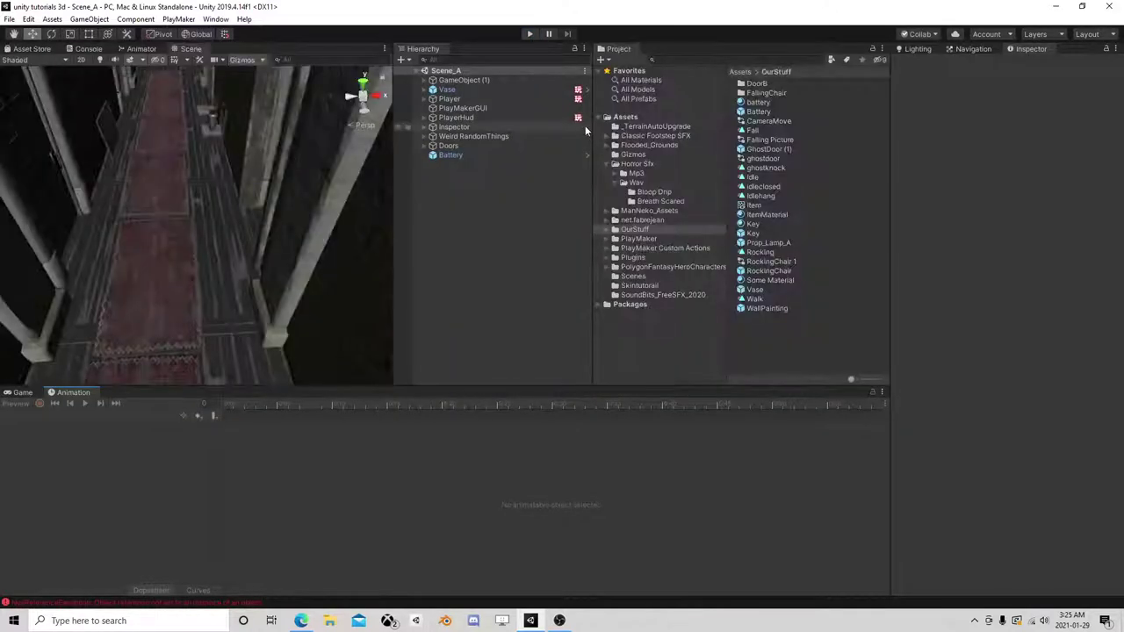
- Examine the Interact FSM on Villa1_Door_B (1) and the components of its parent Door (3)
{"action": "left_click", "coordinate": [486, 156]}
{"action": "key", "text": "f"}
{"action": "middle_click_drag", "start_coordinate": [351, 188], "coordinate": [207, 204]}
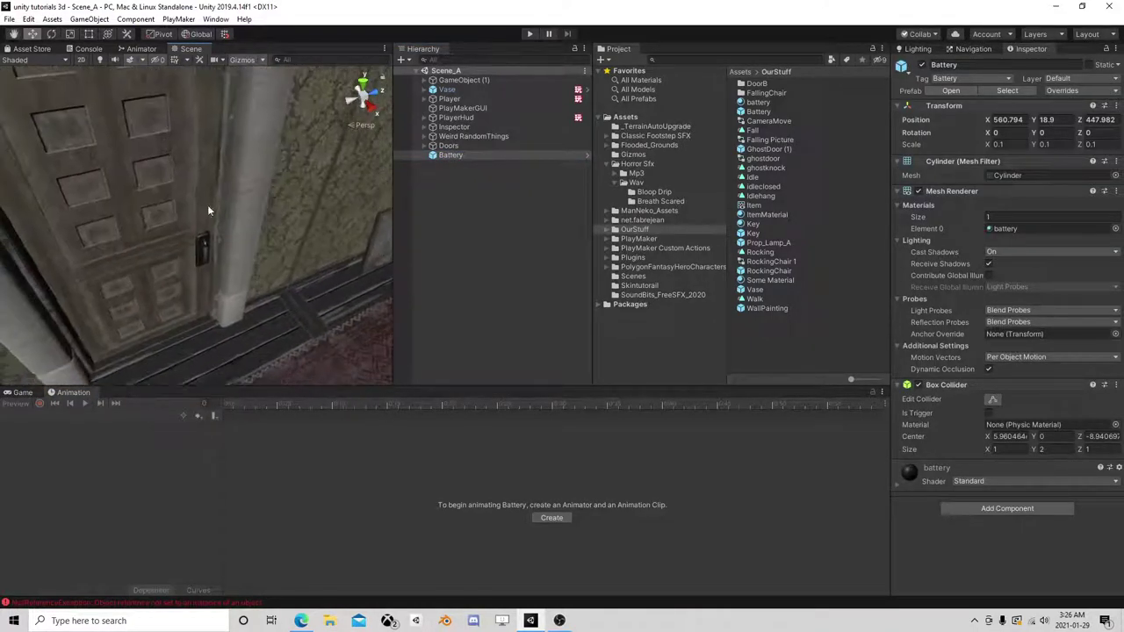
{"action": "left_click", "coordinate": [140, 213]}
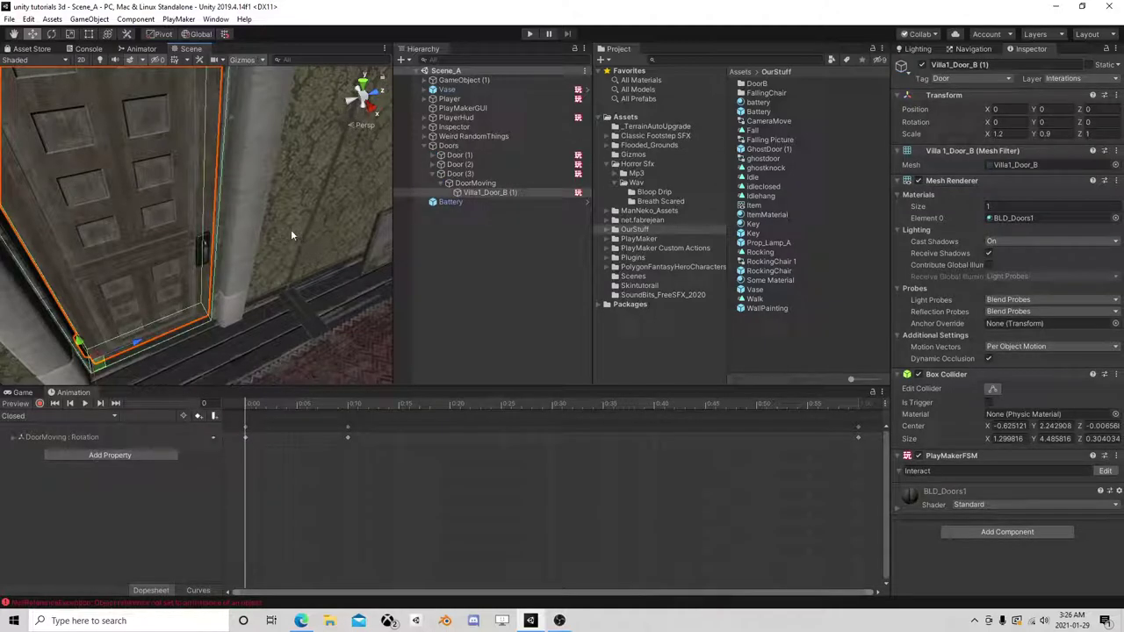
{"action": "left_click", "coordinate": [1105, 471]}
{"action": "left_click", "coordinate": [349, 356]}
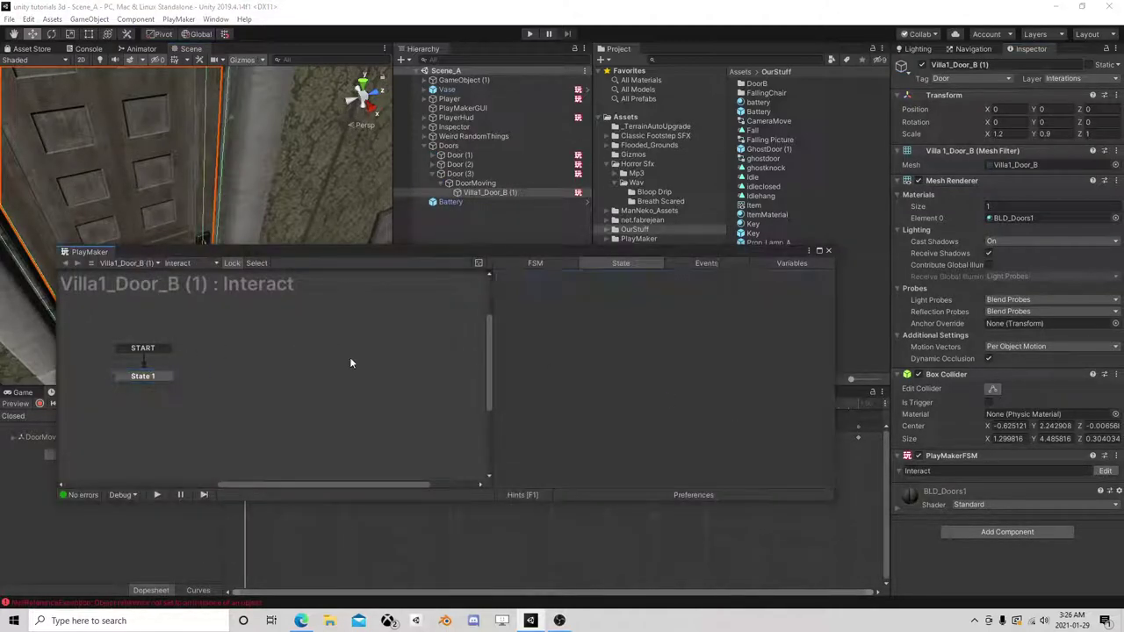
{"action": "left_click", "coordinate": [829, 251]}
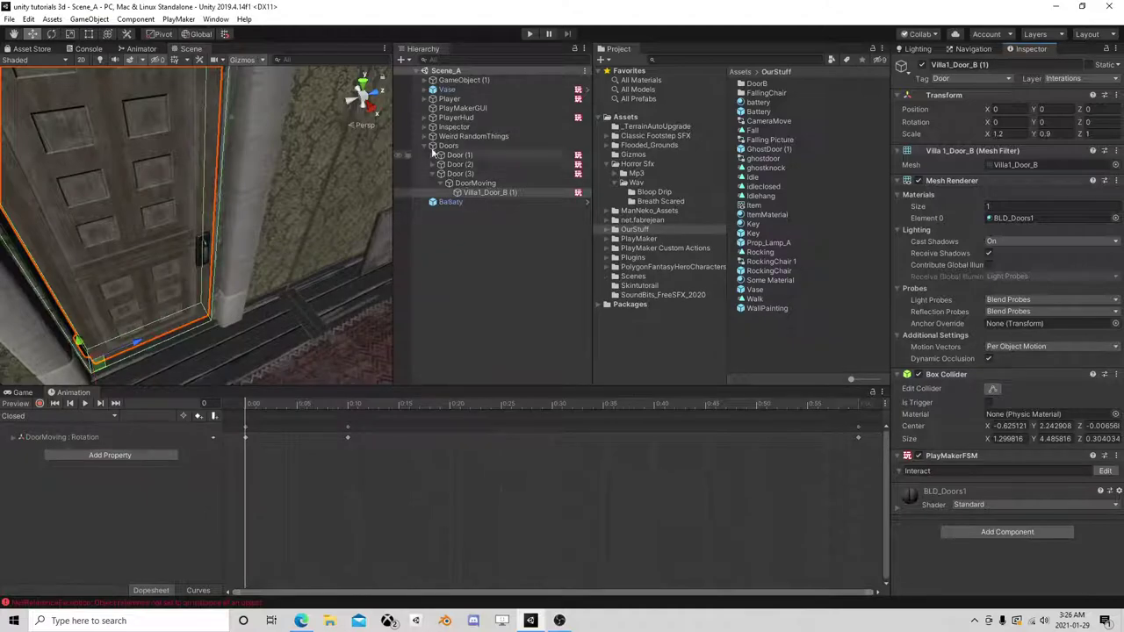
{"action": "left_click", "coordinate": [474, 183]}
{"action": "left_click", "coordinate": [461, 174]}
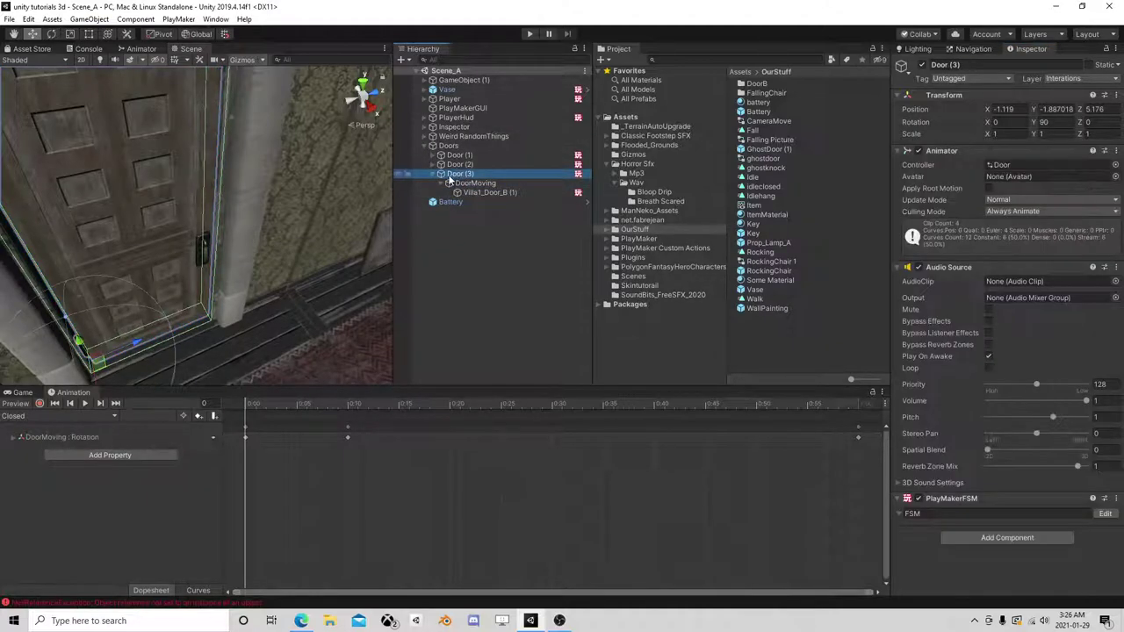
{"action": "left_click", "coordinate": [434, 175]}
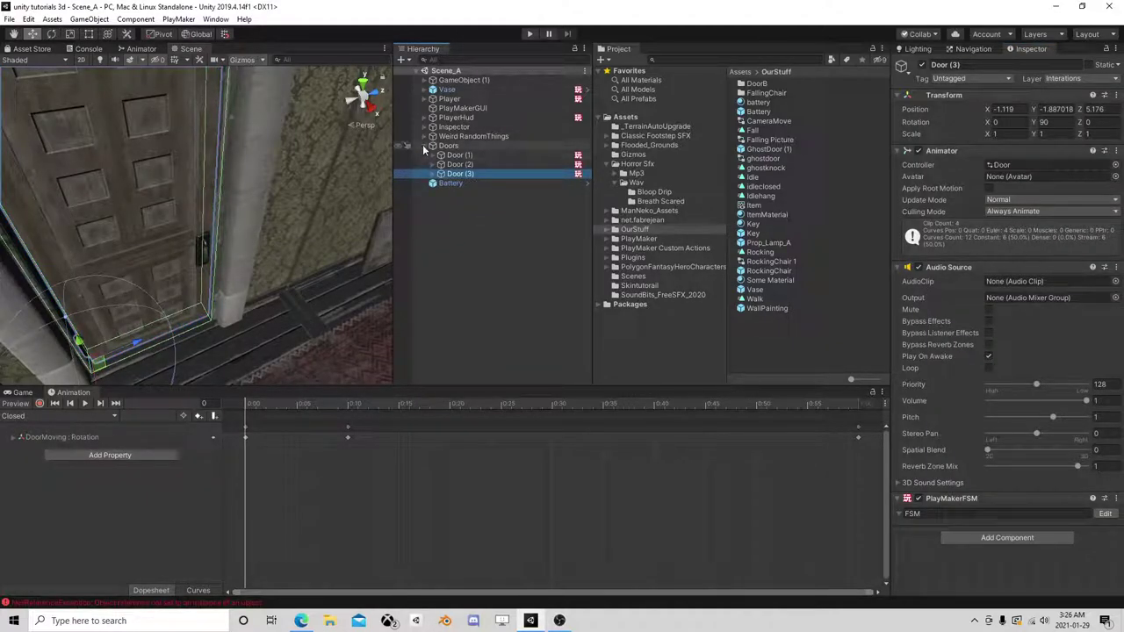
{"action": "left_click", "coordinate": [426, 145]}
{"action": "right_click_drag", "start_coordinate": [342, 200], "coordinate": [466, 233]}
{"action": "right_click_drag", "start_coordinate": [208, 241], "coordinate": [387, 245]}
{"action": "right_click_drag", "start_coordinate": [166, 276], "coordinate": [249, 225]}
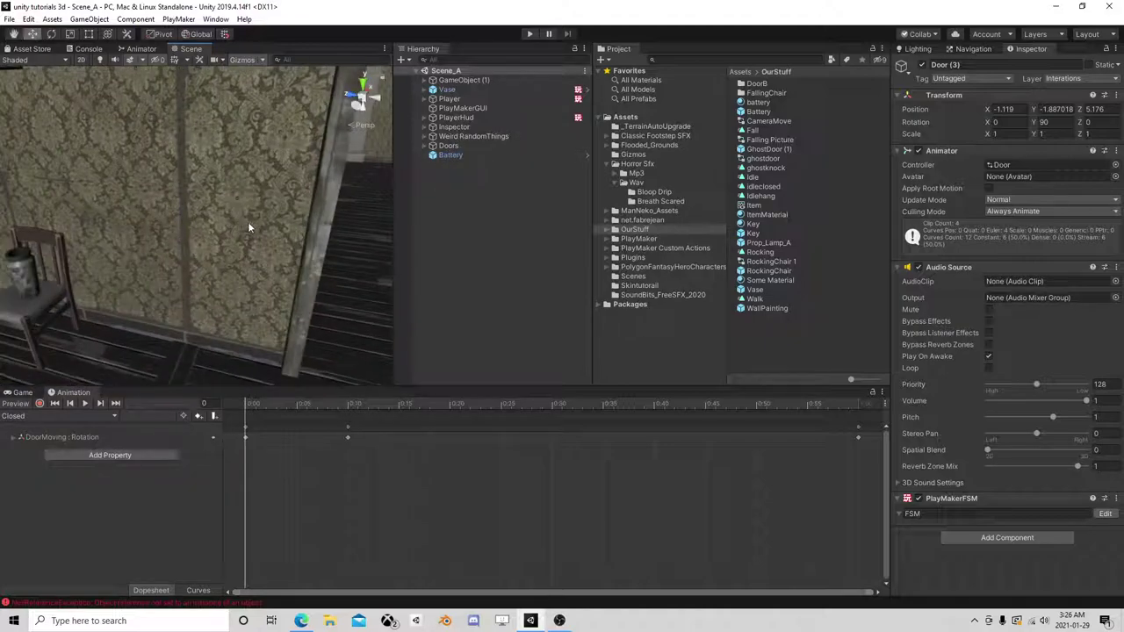
{"action": "left_click", "coordinate": [448, 196]}
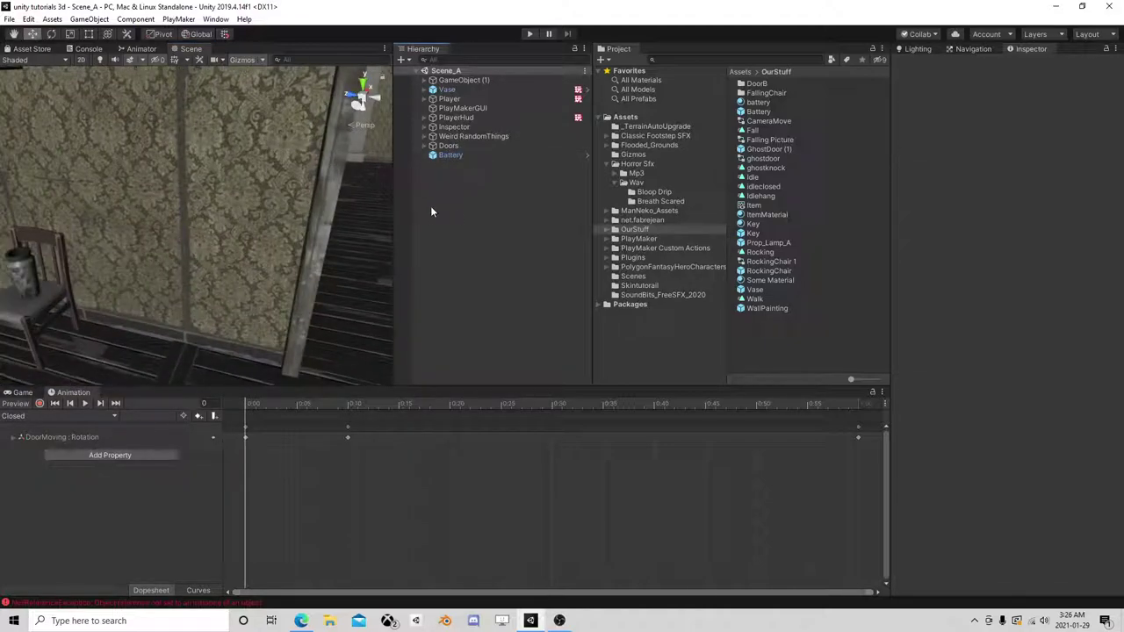
{"action": "right_click_drag", "start_coordinate": [291, 247], "coordinate": [131, 246]}
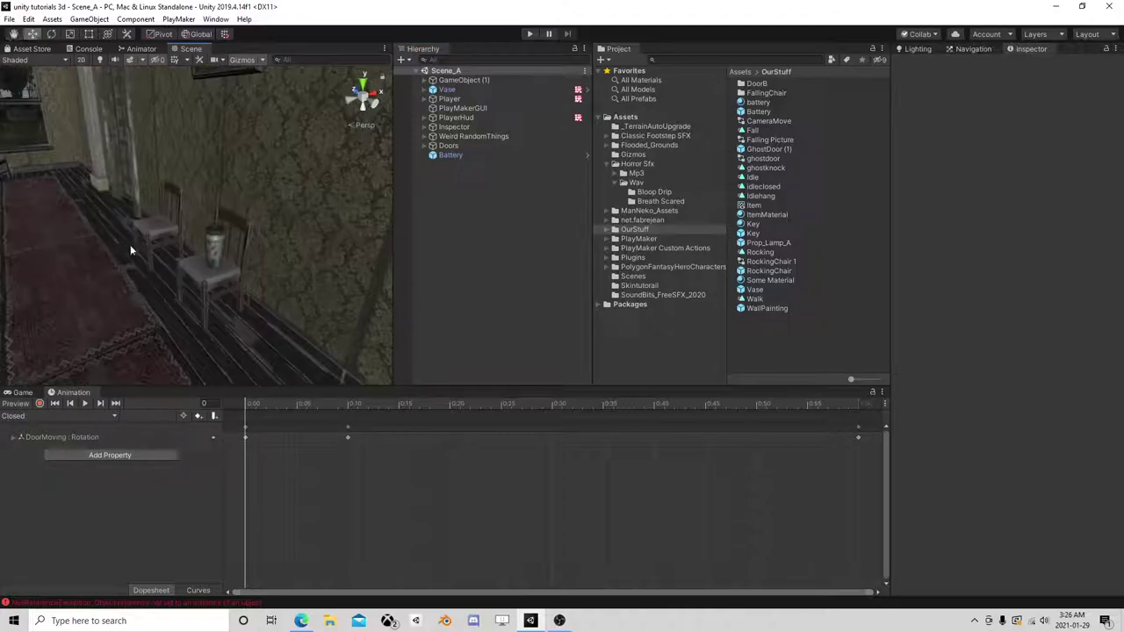
{"action": "left_click", "coordinate": [559, 621]}
{"action": "left_click", "coordinate": [558, 621]}
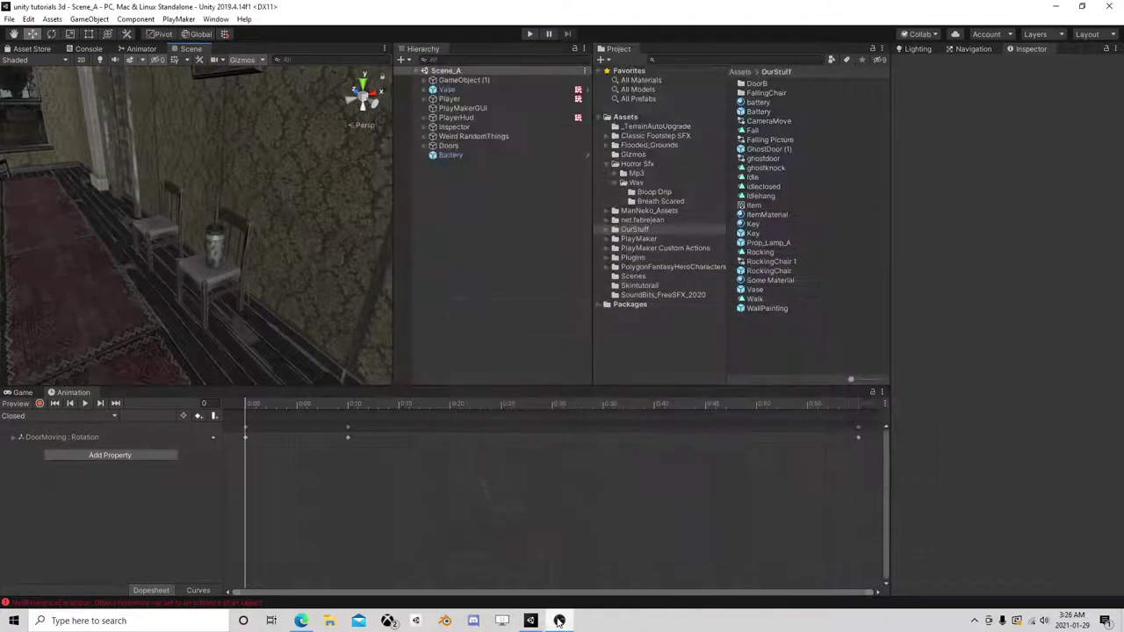
{"action": "right_click_drag", "start_coordinate": [356, 290], "coordinate": [218, 211]}
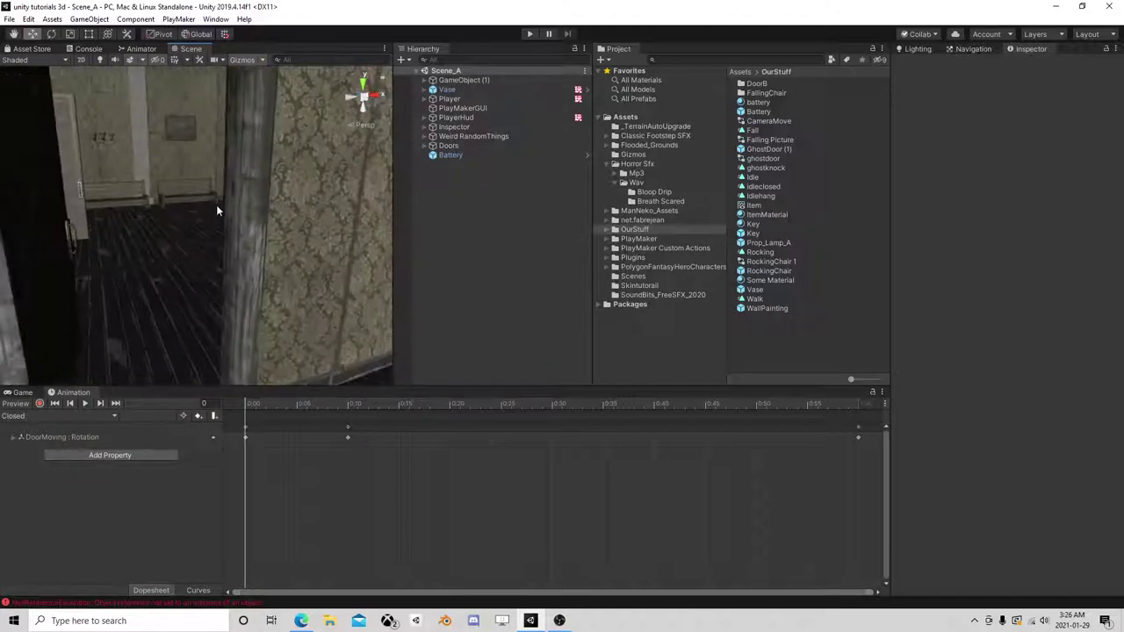
{"action": "middle_click_drag", "start_coordinate": [381, 228], "coordinate": [284, 291]}
{"action": "scroll", "coordinate": [315, 274], "scroll_direction": "up", "scroll_amount": 3}
{"action": "right_click_drag", "start_coordinate": [316, 274], "coordinate": [93, 293]}
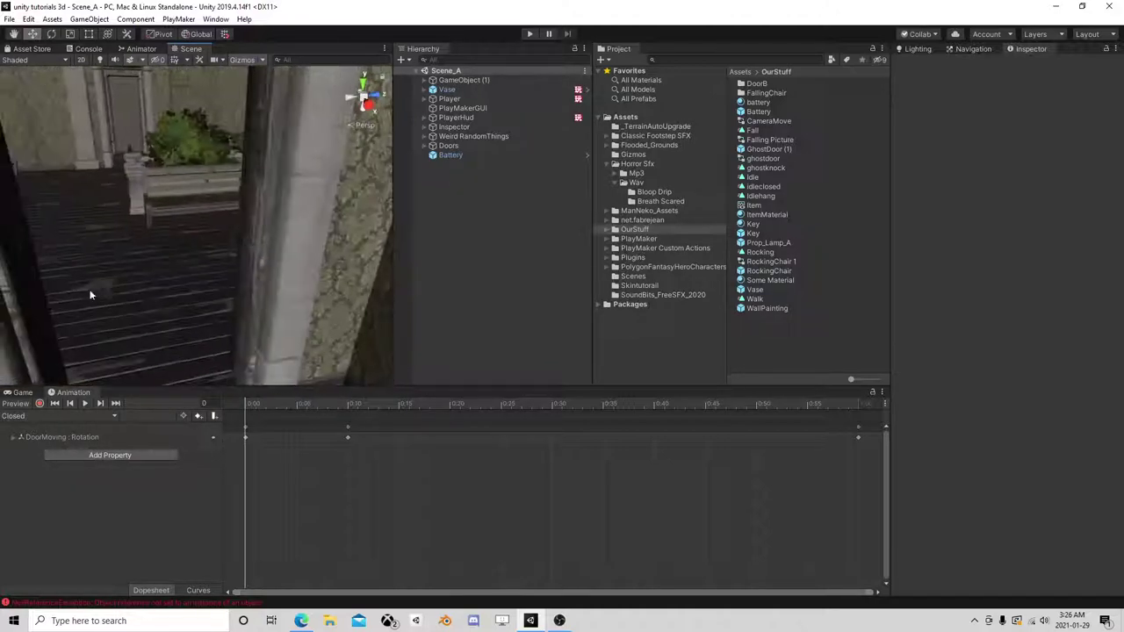
{"action": "middle_click_drag", "start_coordinate": [93, 294], "coordinate": [155, 215]}
{"action": "right_click_drag", "start_coordinate": [154, 215], "coordinate": [265, 299]}
{"action": "right_click_drag", "start_coordinate": [253, 301], "coordinate": [116, 331]}
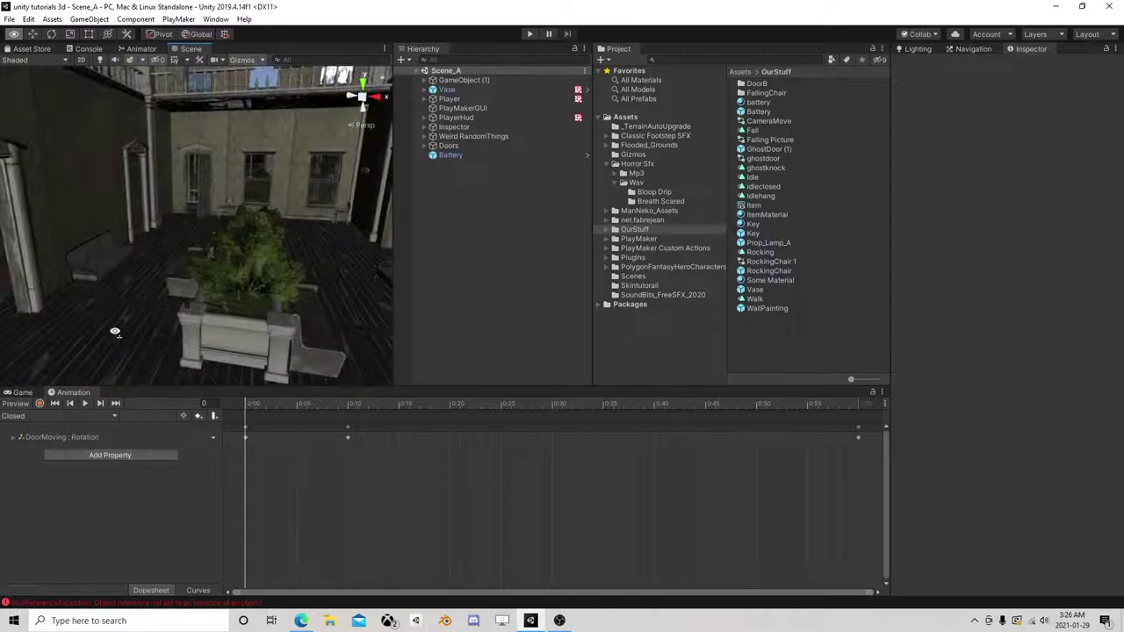
{"action": "middle_click_drag", "start_coordinate": [211, 314], "coordinate": [211, 305]}
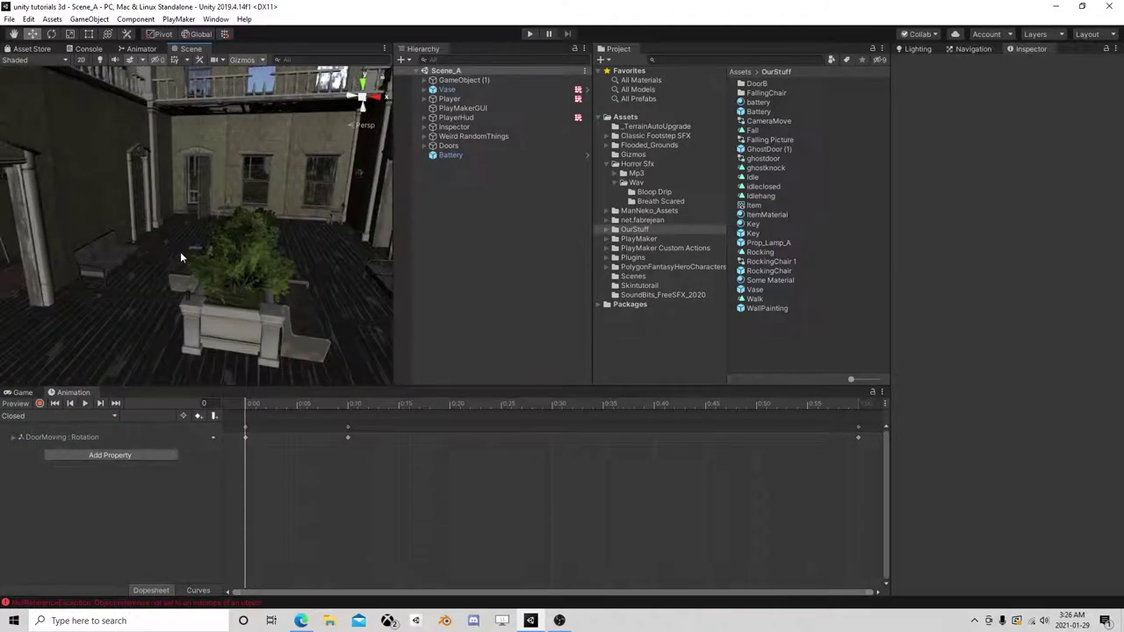
{"action": "middle_click_drag", "start_coordinate": [180, 253], "coordinate": [319, 256]}
{"action": "scroll", "coordinate": [258, 275], "scroll_direction": "up", "scroll_amount": 3}
{"action": "scroll", "coordinate": [258, 276], "scroll_direction": "up", "scroll_amount": 2}
{"action": "right_click_drag", "start_coordinate": [187, 287], "coordinate": [324, 270]}
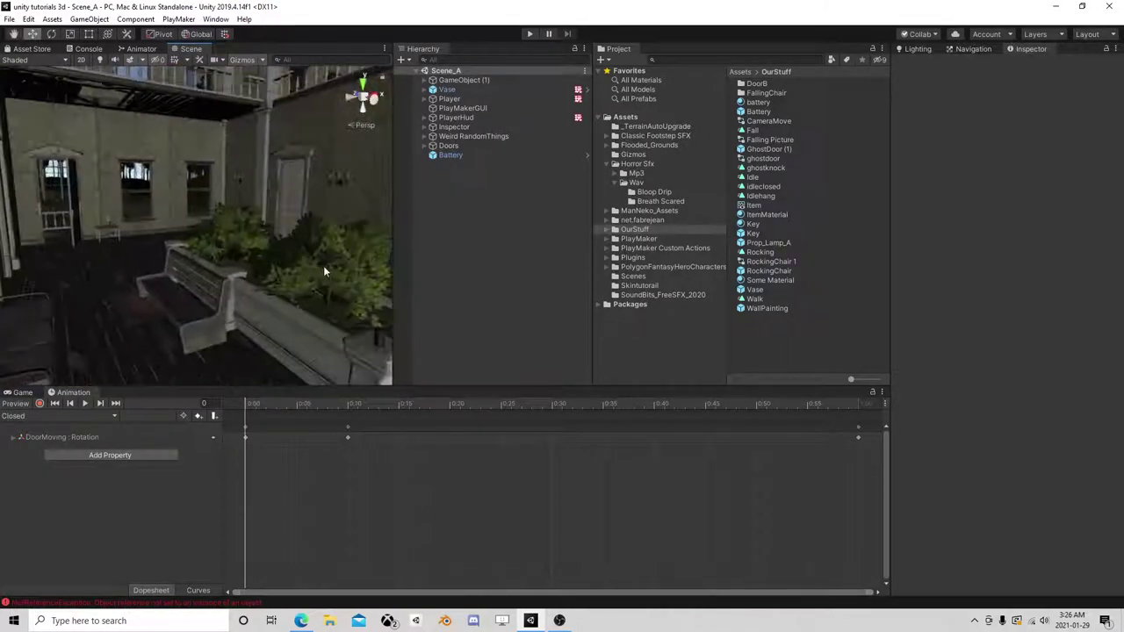
{"action": "middle_click_drag", "start_coordinate": [214, 255], "coordinate": [208, 279]}
{"action": "right_click_drag", "start_coordinate": [291, 215], "coordinate": [209, 177]}
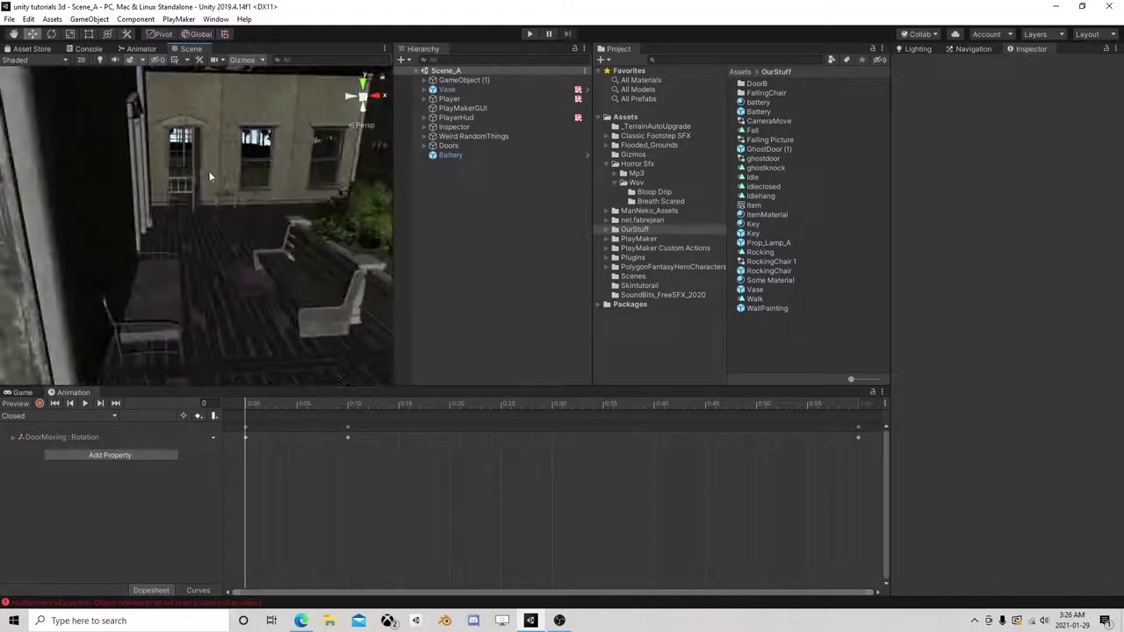
{"action": "right_click_drag", "start_coordinate": [347, 192], "coordinate": [175, 250]}
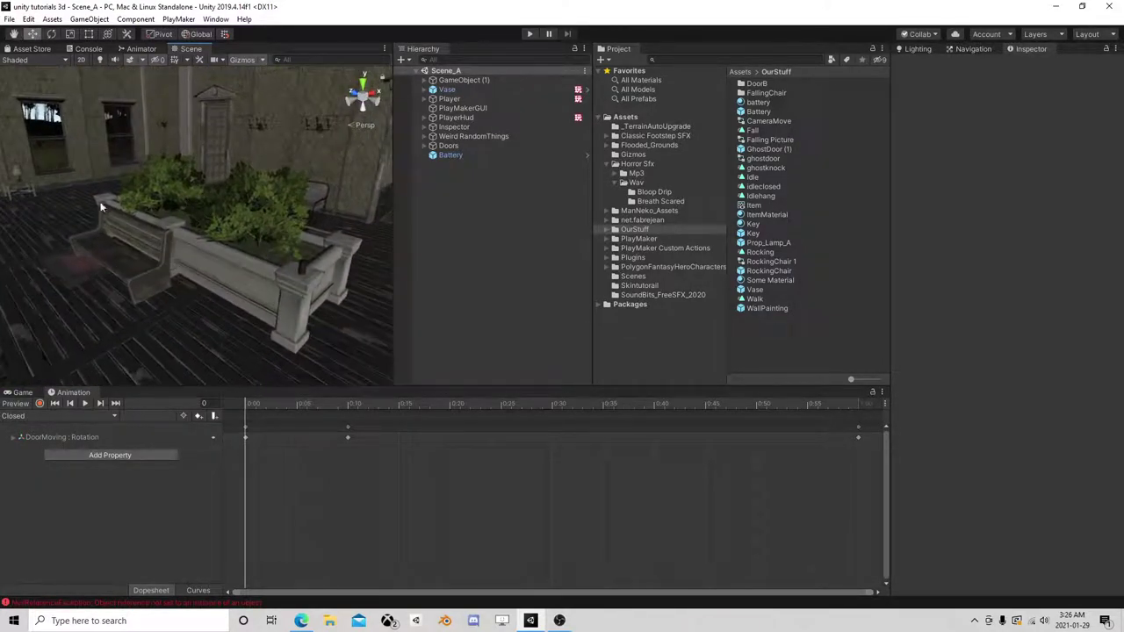
{"action": "right_click_drag", "start_coordinate": [347, 228], "coordinate": [452, 219]}
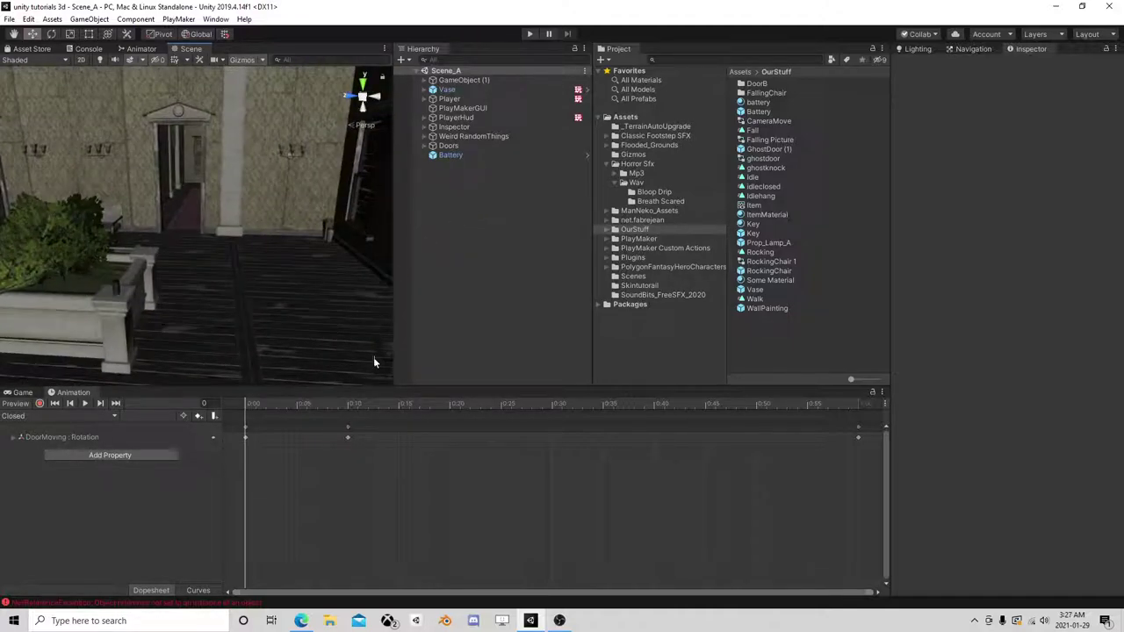
- Make the Scene view taller and look over the planter with the battery and the open doorway
{"action": "left_click_drag", "start_coordinate": [384, 388], "coordinate": [384, 427]}
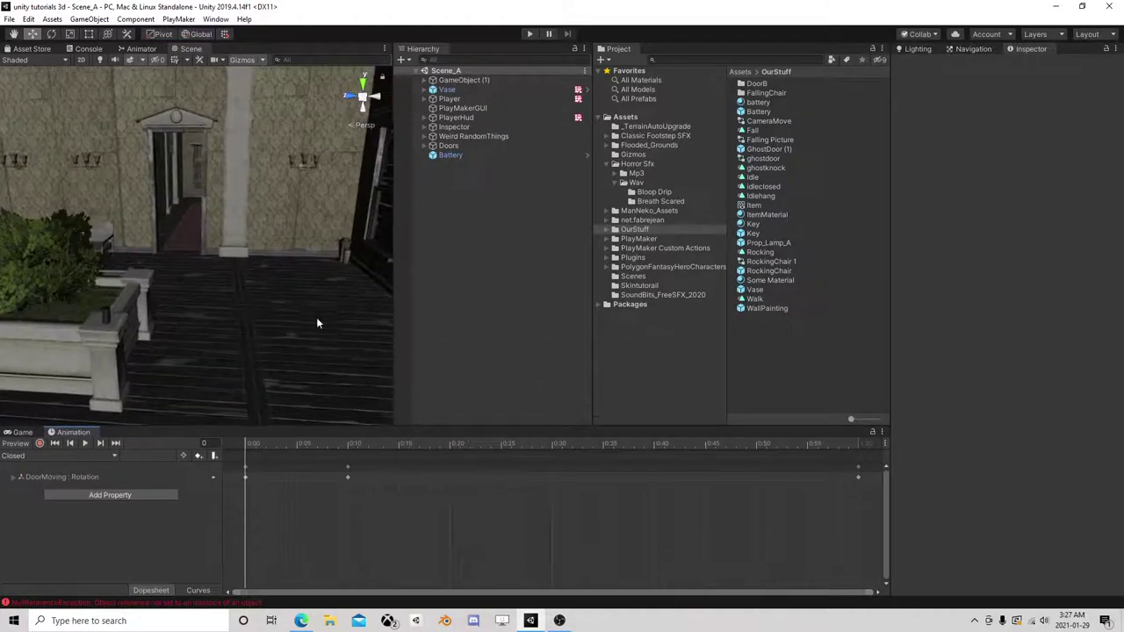
{"action": "right_click_drag", "start_coordinate": [316, 317], "coordinate": [266, 339]}
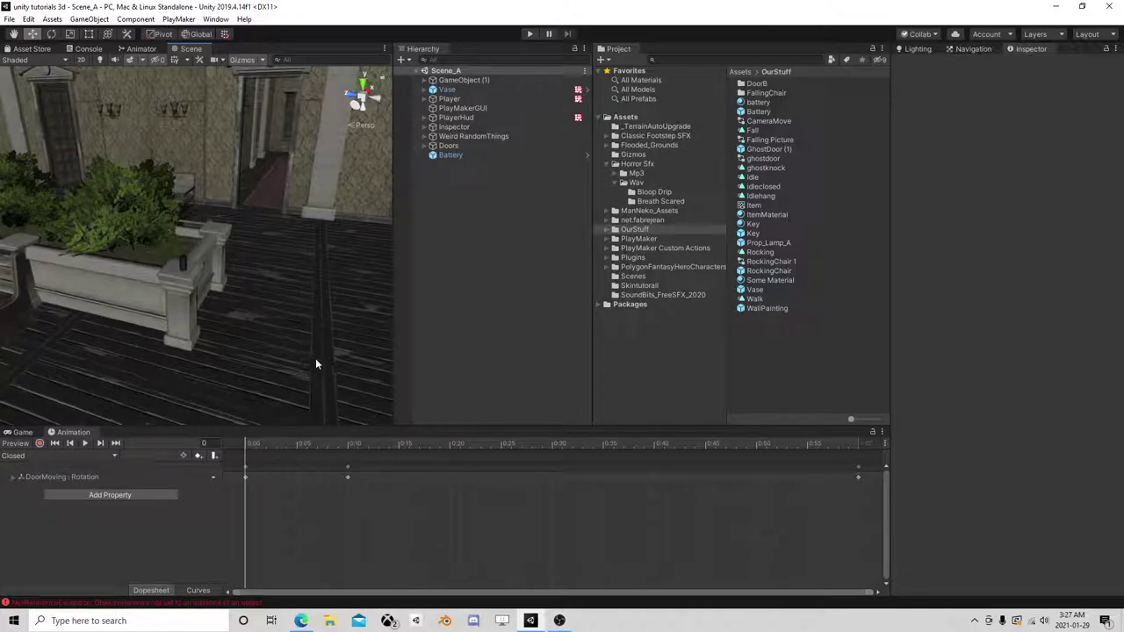
{"action": "mouse_move", "coordinate": [315, 358]}
{"action": "right_mouse_down"}
{"action": "mouse_move", "coordinate": [291, 307]}
{"action": "mouse_move", "coordinate": [329, 201]}
{"action": "mouse_move", "coordinate": [160, 172]}
{"action": "mouse_move", "coordinate": [220, 246]}
{"action": "mouse_move", "coordinate": [332, 343]}
{"action": "mouse_move", "coordinate": [313, 354]}
{"action": "mouse_move", "coordinate": [325, 325]}
{"action": "mouse_move", "coordinate": [317, 348]}
{"action": "right_mouse_up"}
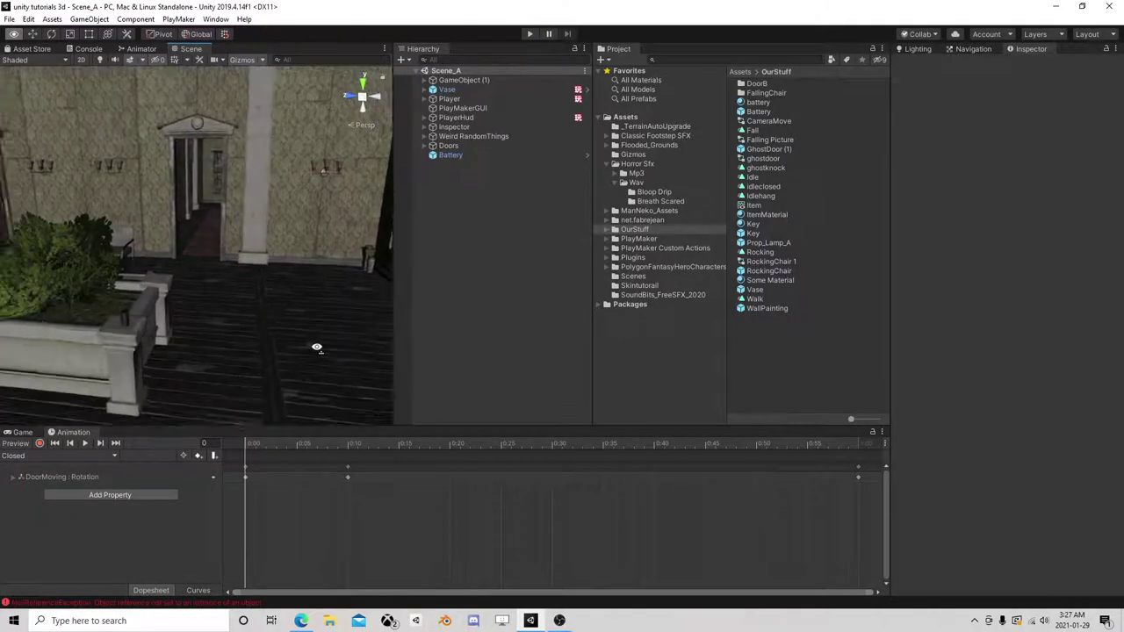
{"action": "right_click_drag", "start_coordinate": [210, 345], "coordinate": [140, 322]}
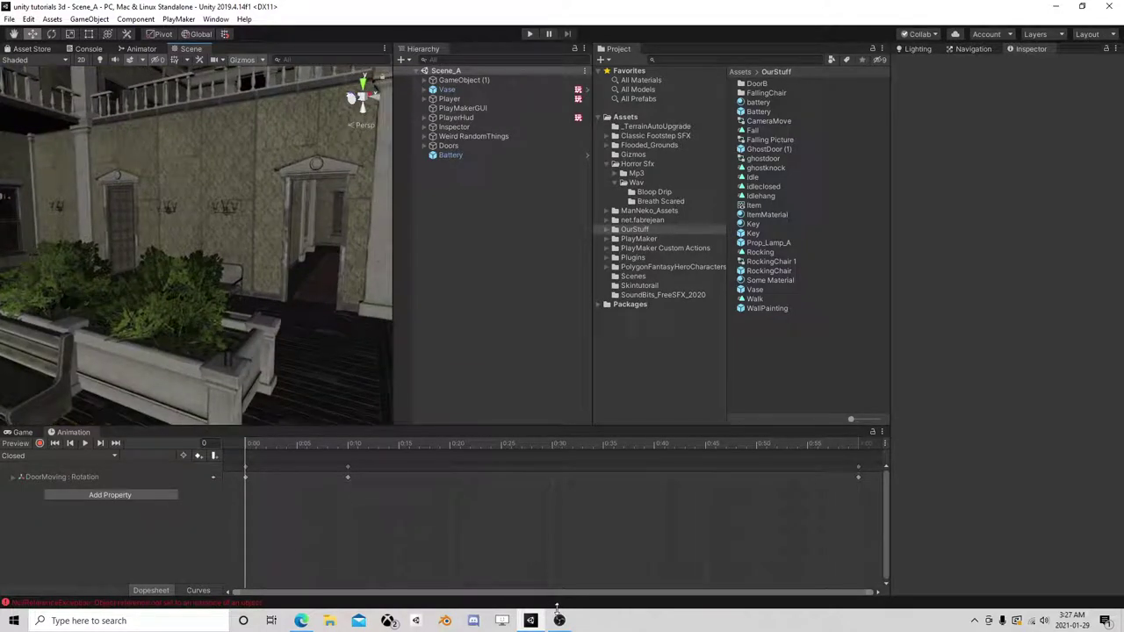